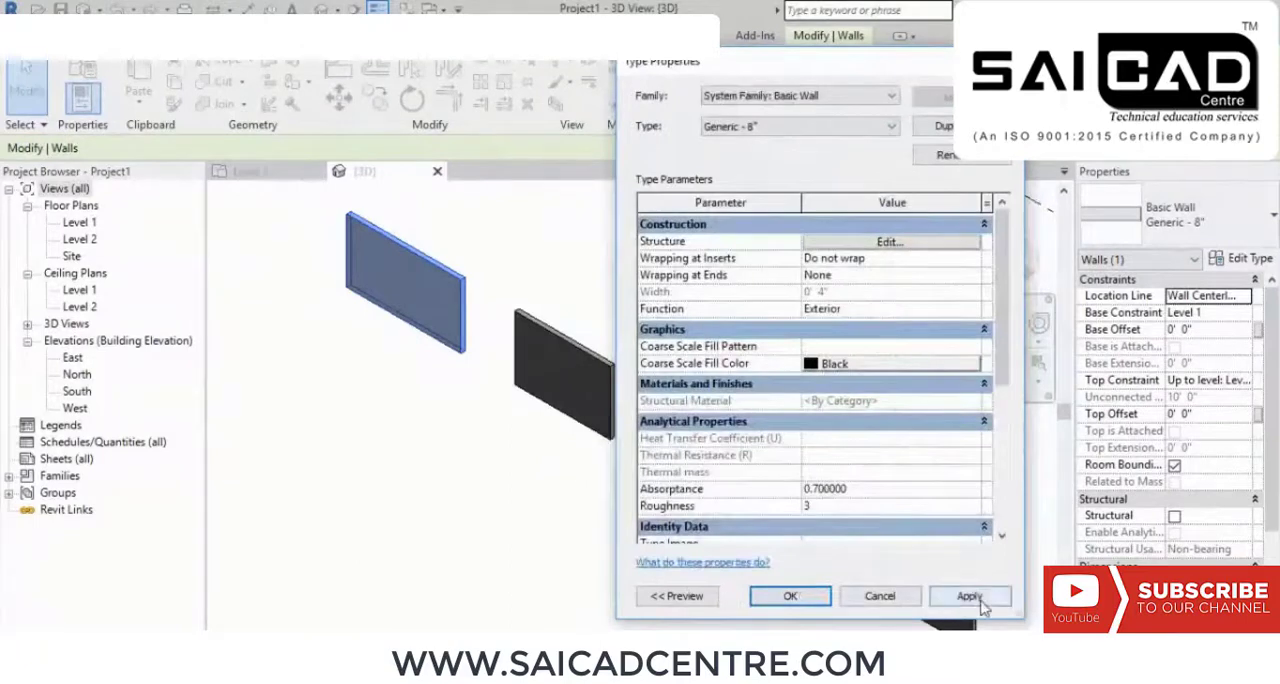
Step: Apply the type property changes to the selected Generic - 8" wall, close its type settings and deselect it
click(968, 596)
click(788, 596)
click(470, 463)
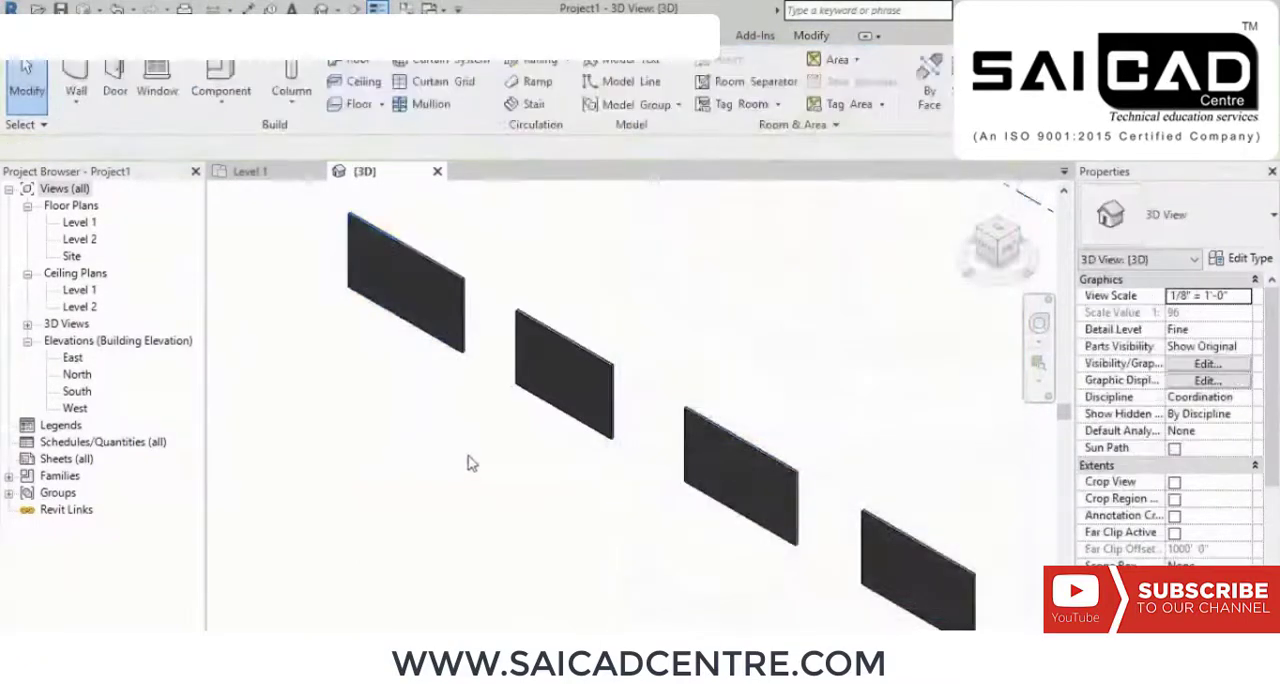
Step: Examine the thickness of the neighbouring walls in the 3D view
scroll(490, 298, up, 5)
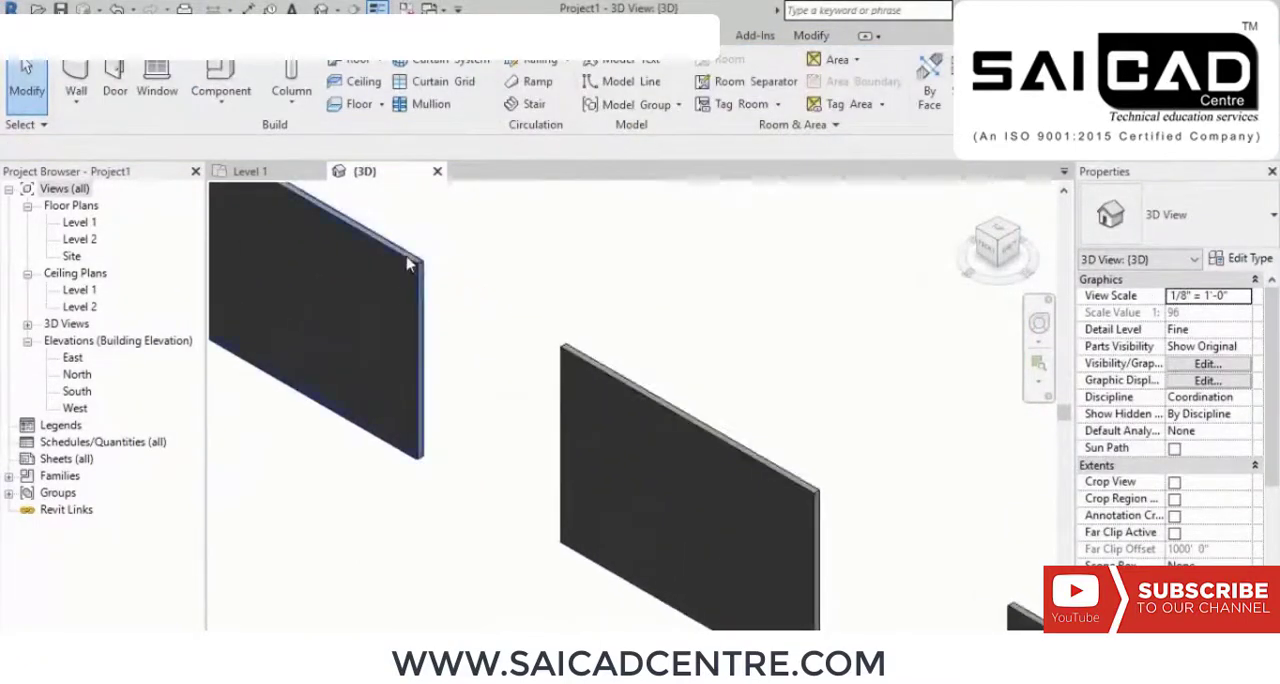
scroll(692, 364, down, 3)
scroll(872, 496, up, 5)
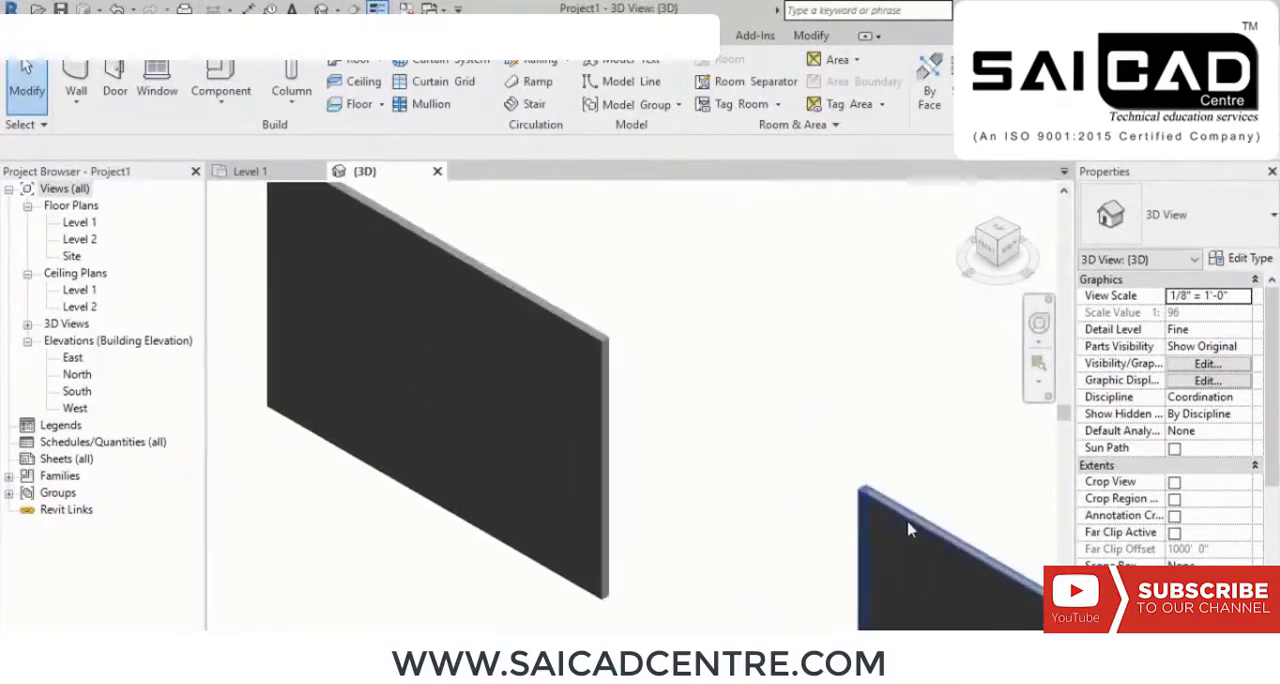
scroll(908, 524, down, 4)
scroll(457, 280, up, 4)
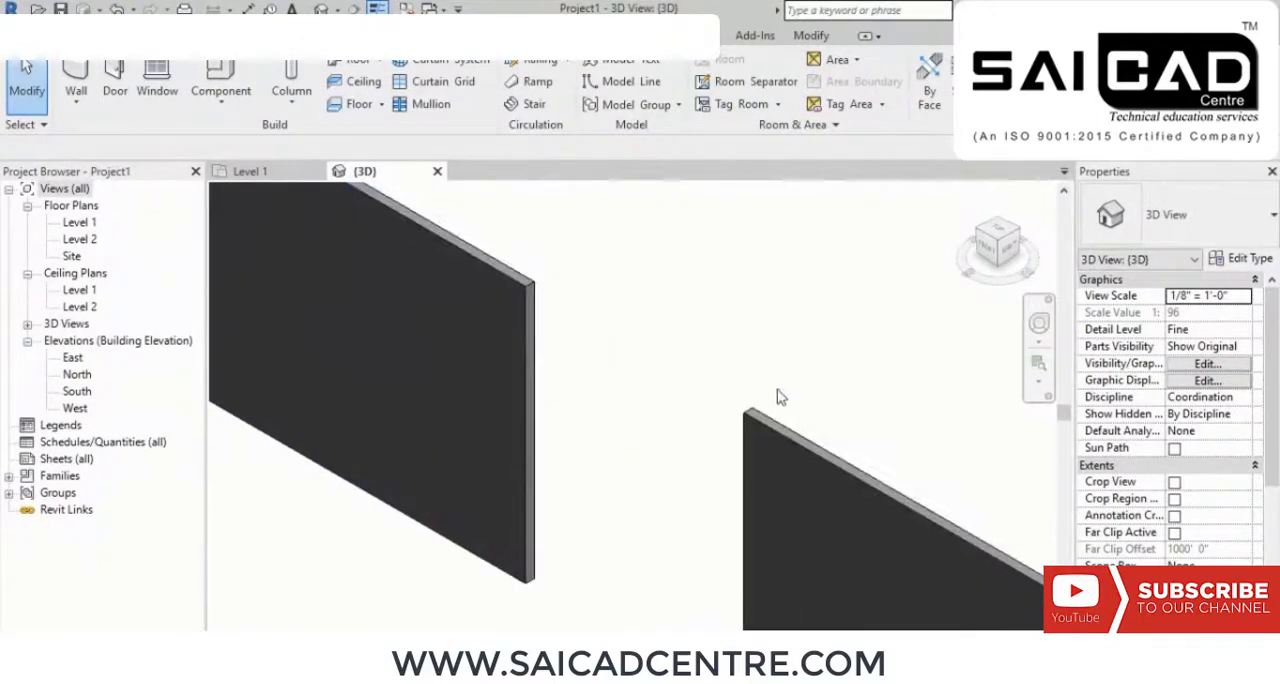
scroll(740, 412, down, 3)
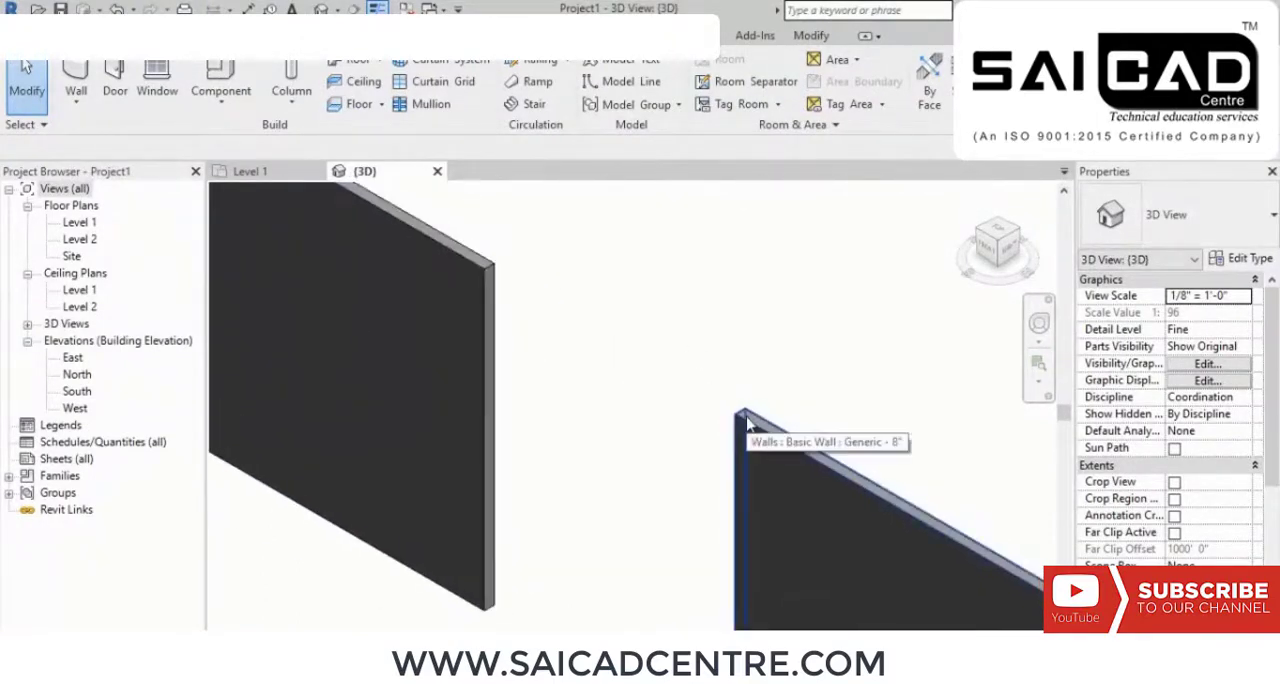
scroll(705, 387, up, 2)
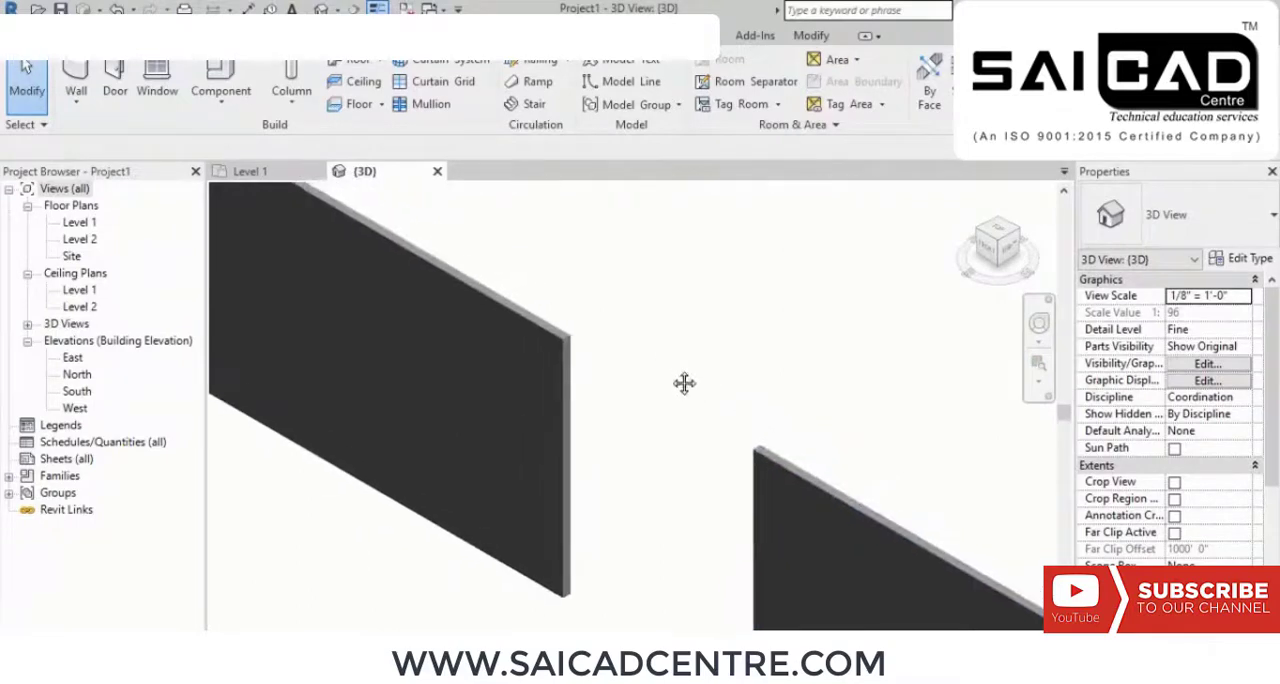
Step: Duplicate the first wall's Generic - 8" type under the name 9"wall
click(557, 343)
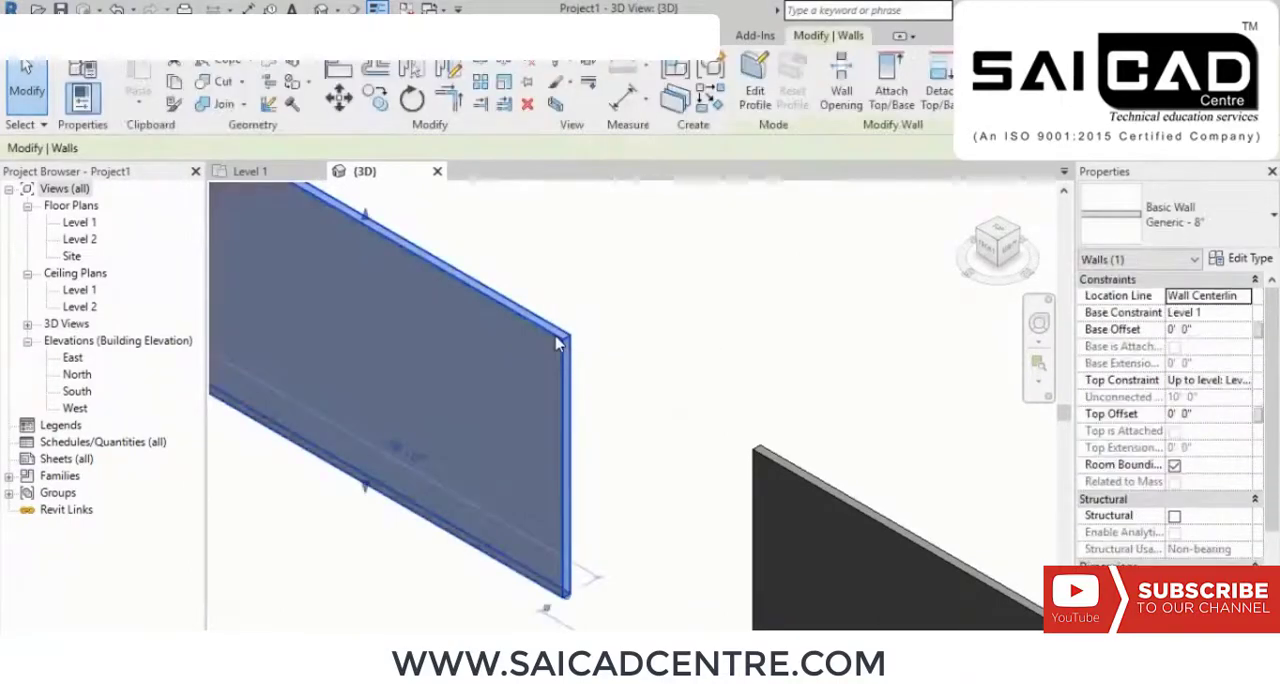
click(1232, 262)
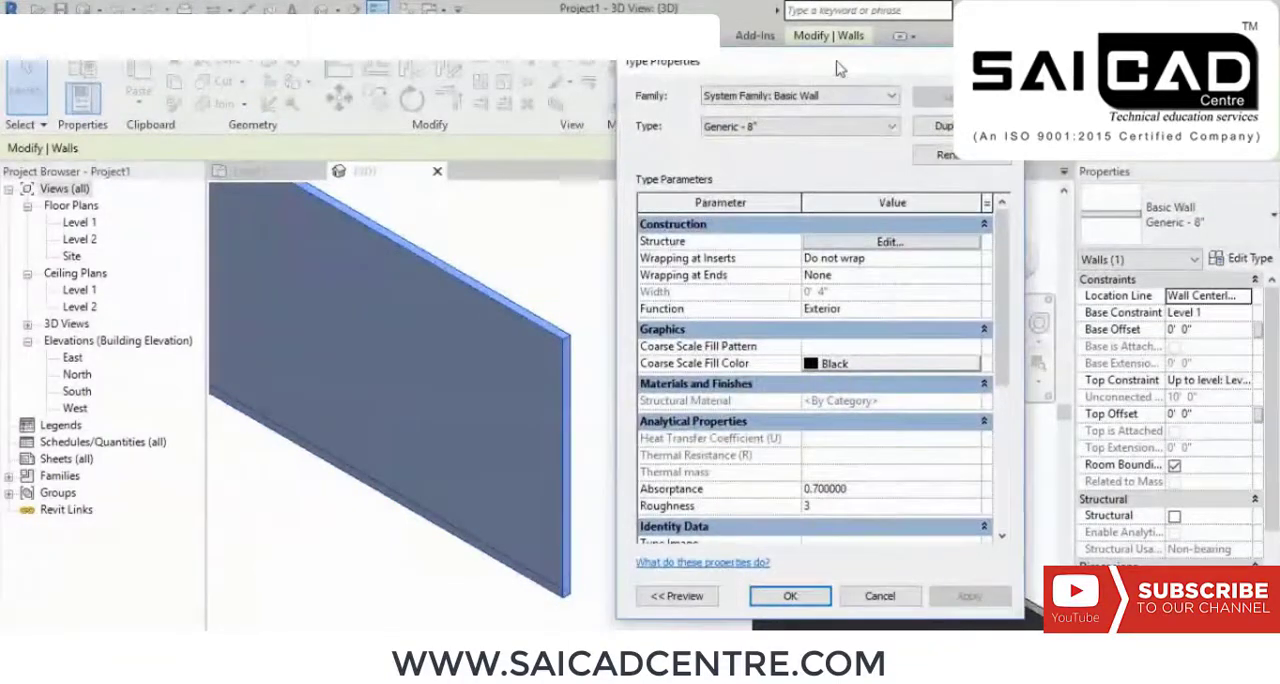
drag(840, 68, 720, 62)
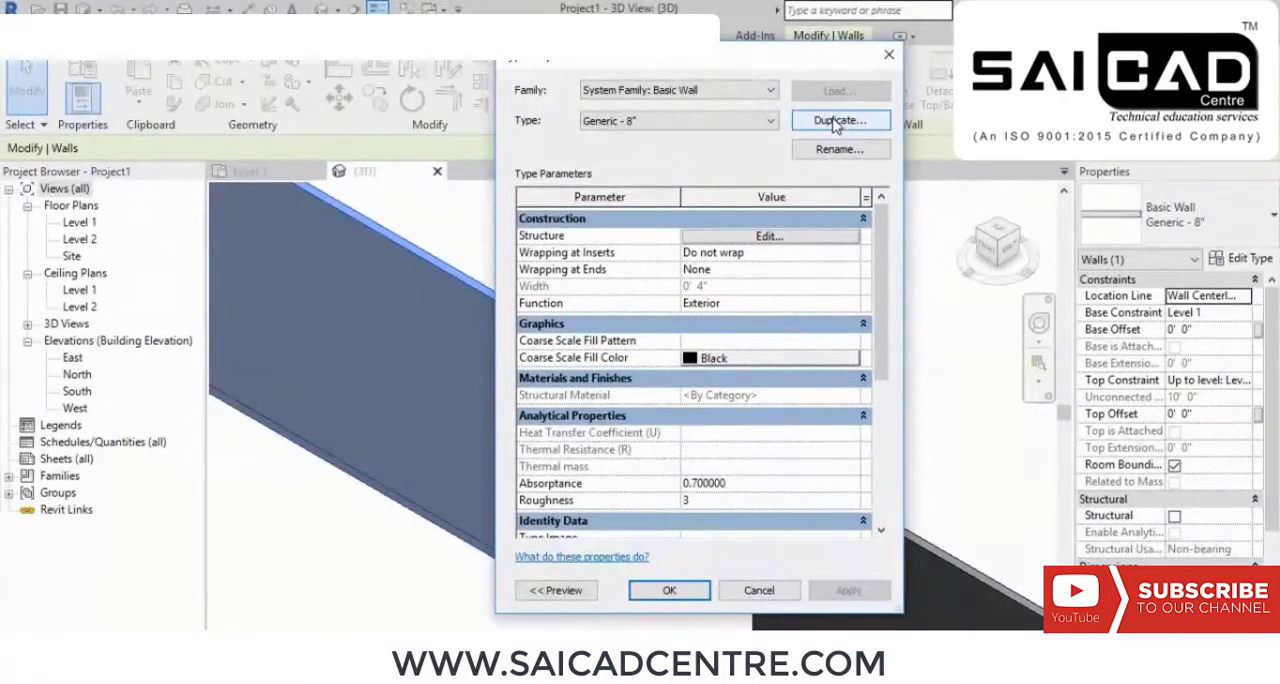
click(835, 121)
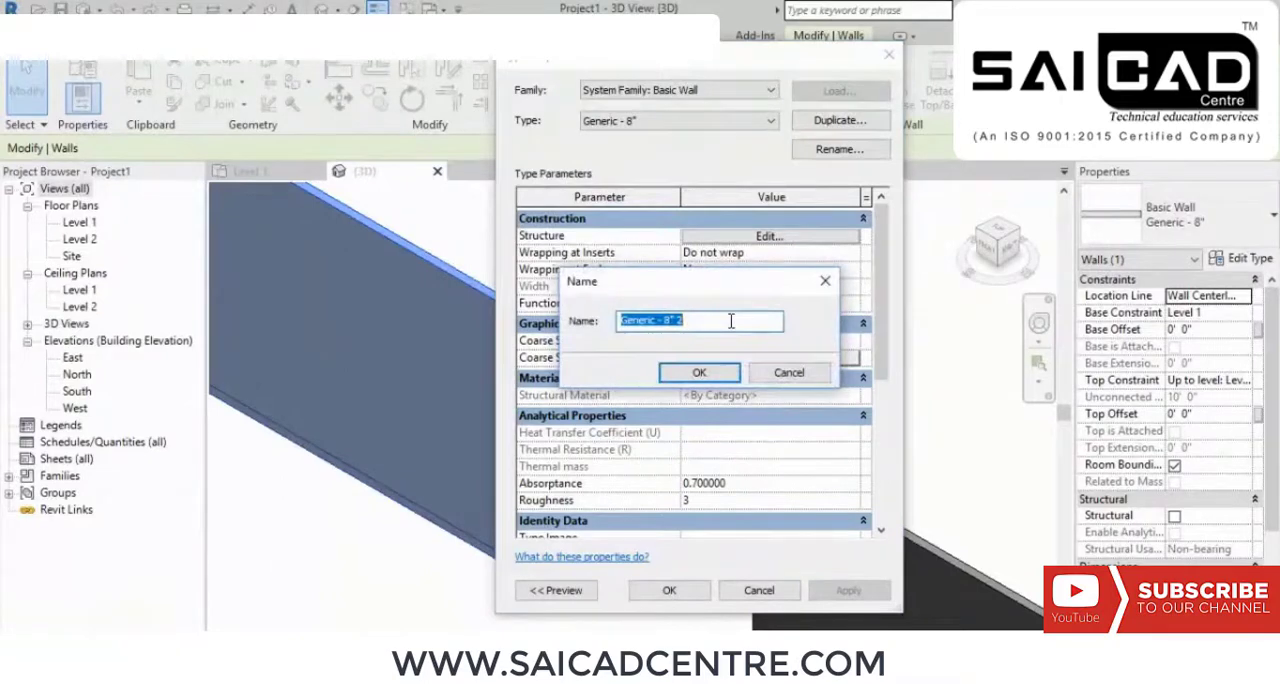
text(9)
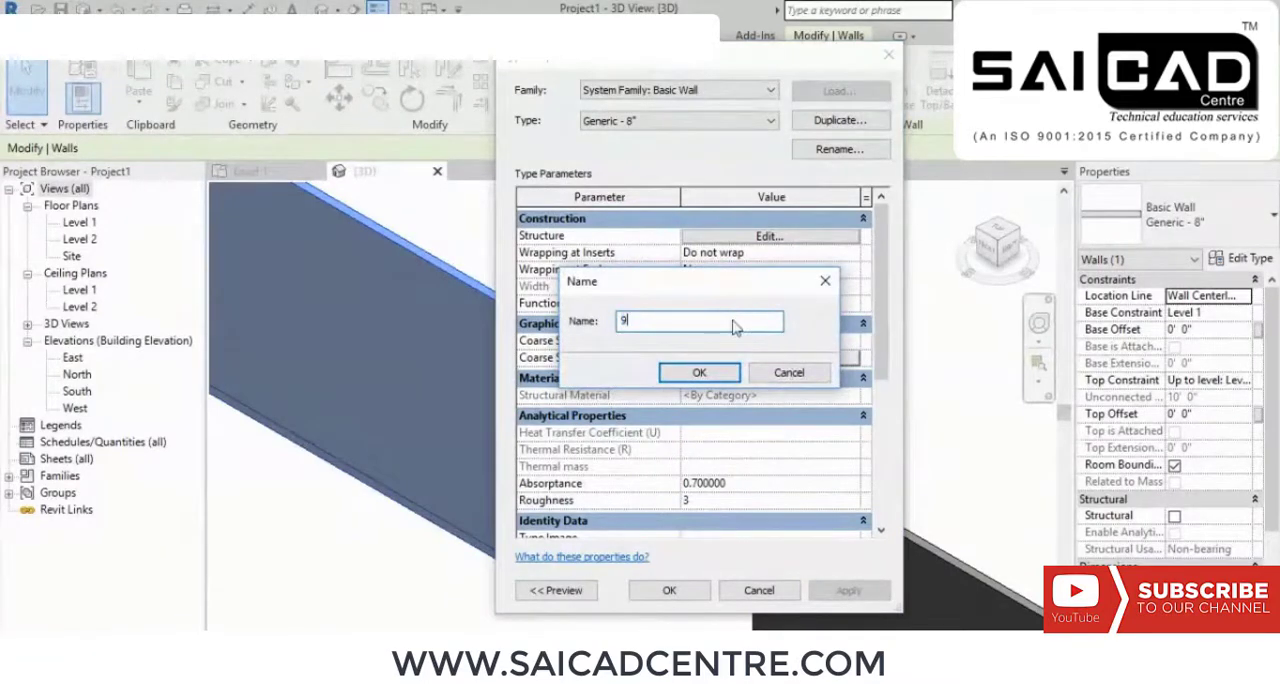
text("wall)
click(699, 370)
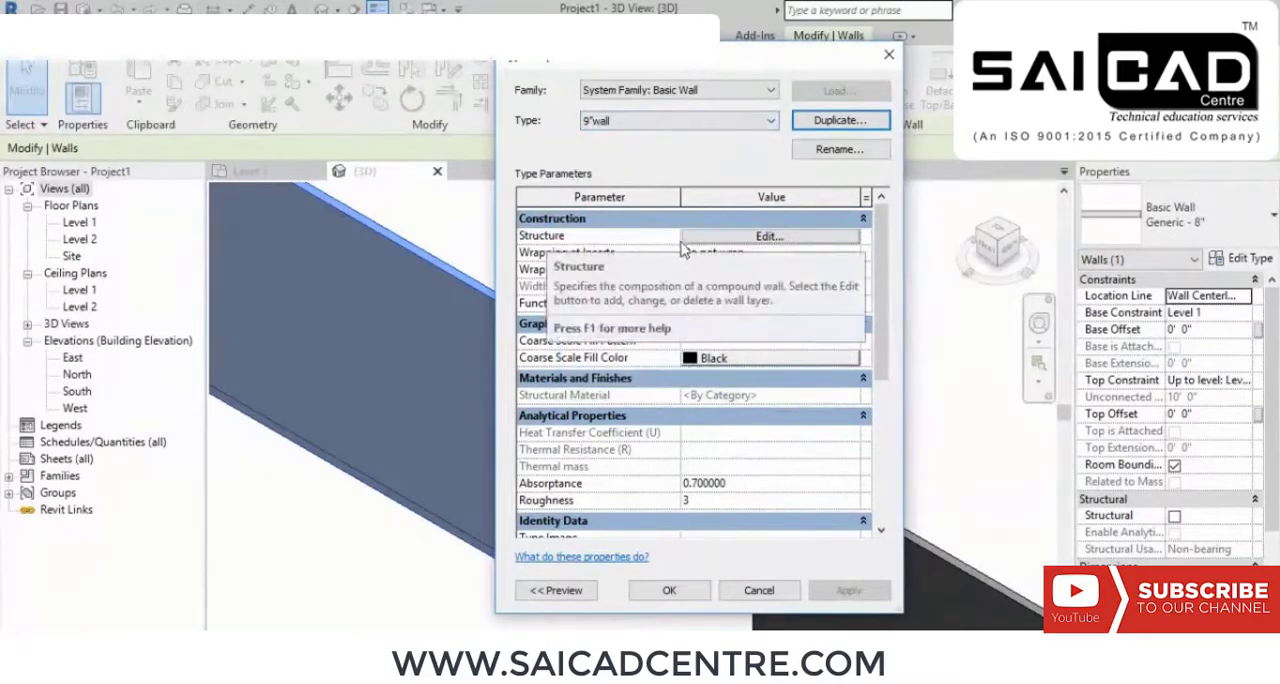
Step: Set the structure layer thickness of the 9"wall type to 9 inches, accept the type properties and deselect the wall
click(766, 236)
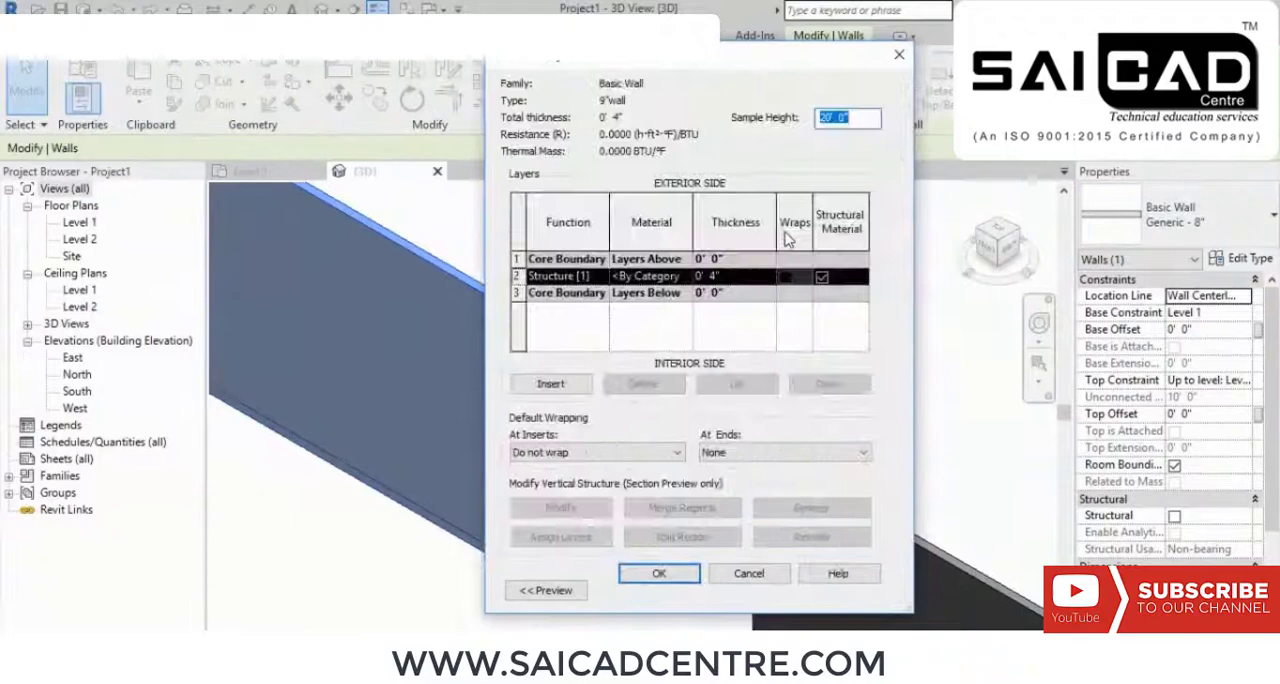
click(740, 276)
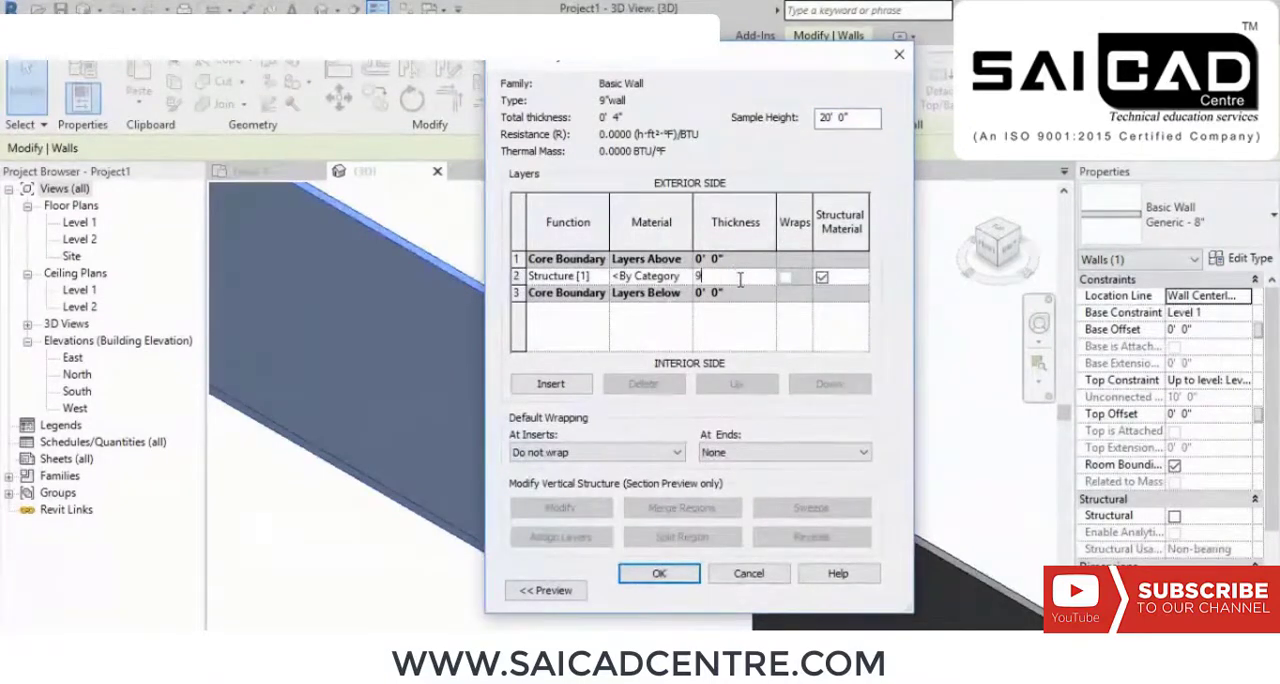
key(Tab)
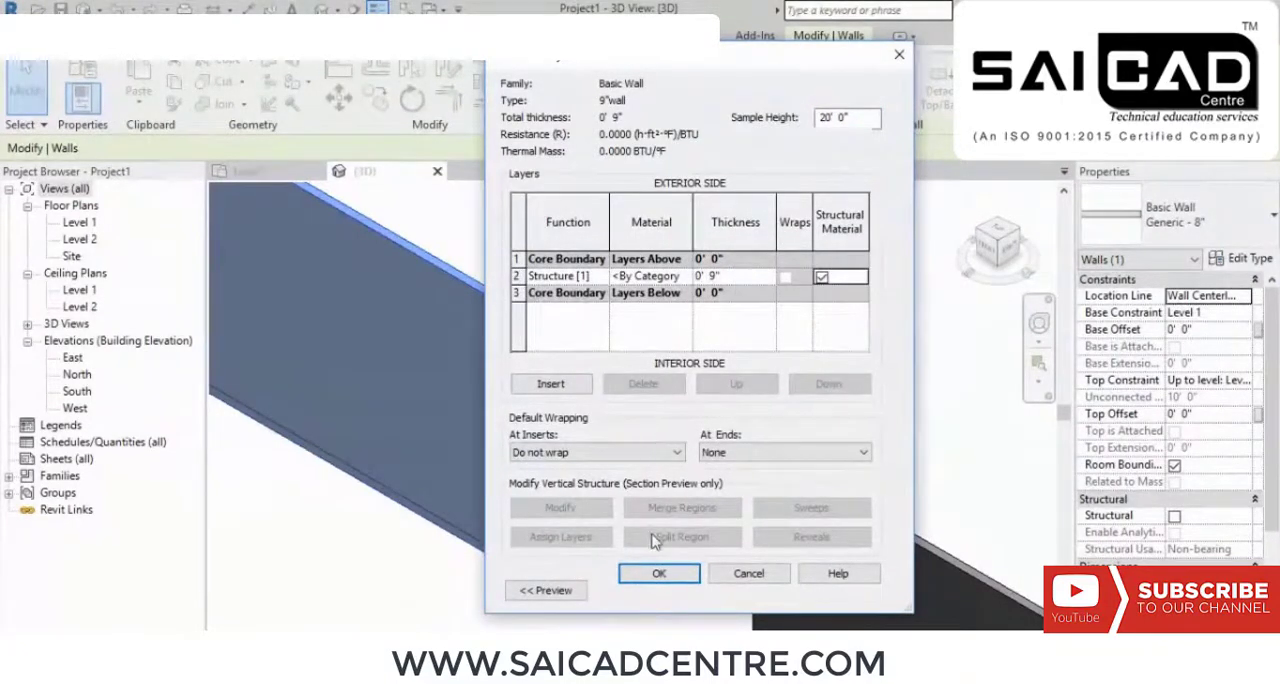
click(659, 573)
click(668, 594)
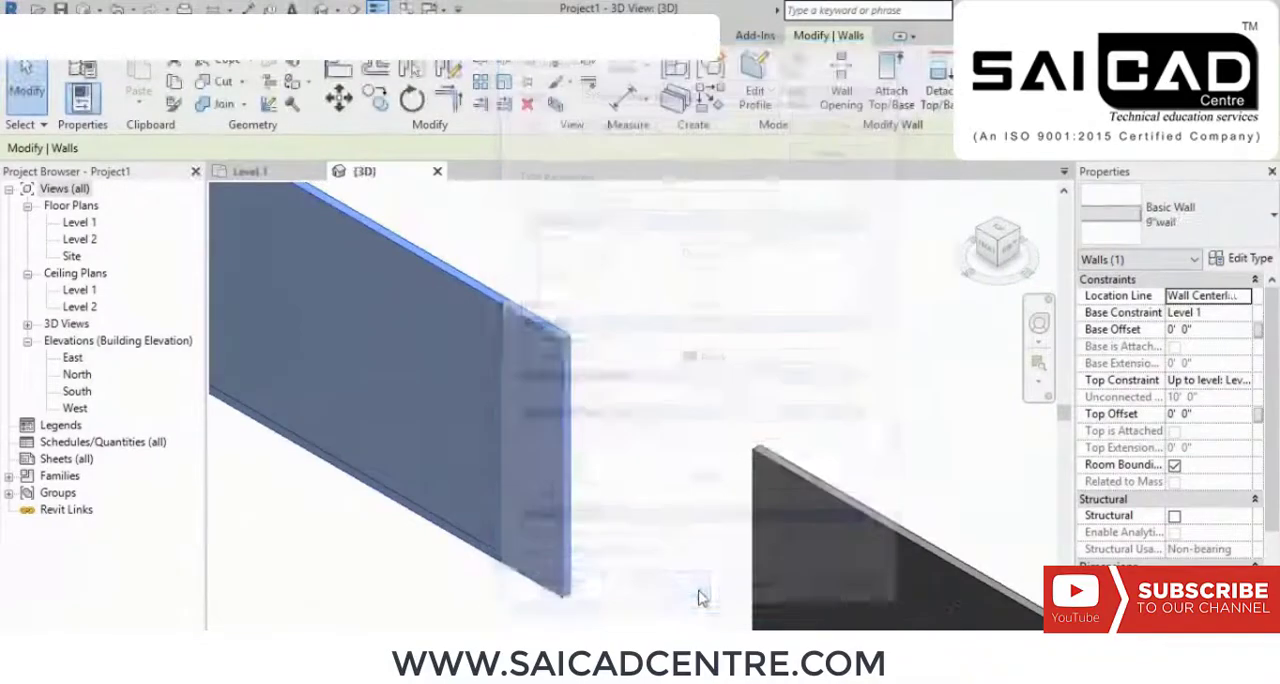
click(714, 319)
Step: Compare the thickness of the 9"wall with the other walls in the row up close
scroll(714, 322, down, 1)
middle_drag(629, 336, 659, 361)
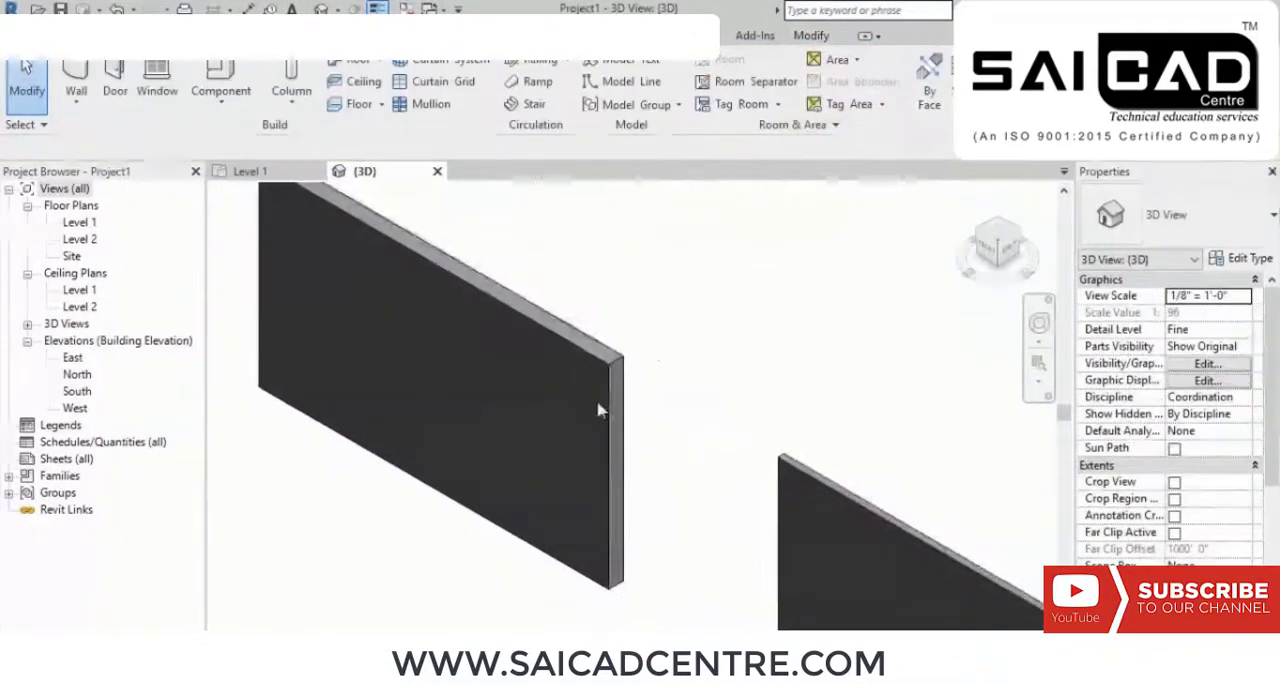
scroll(598, 410, up, 1)
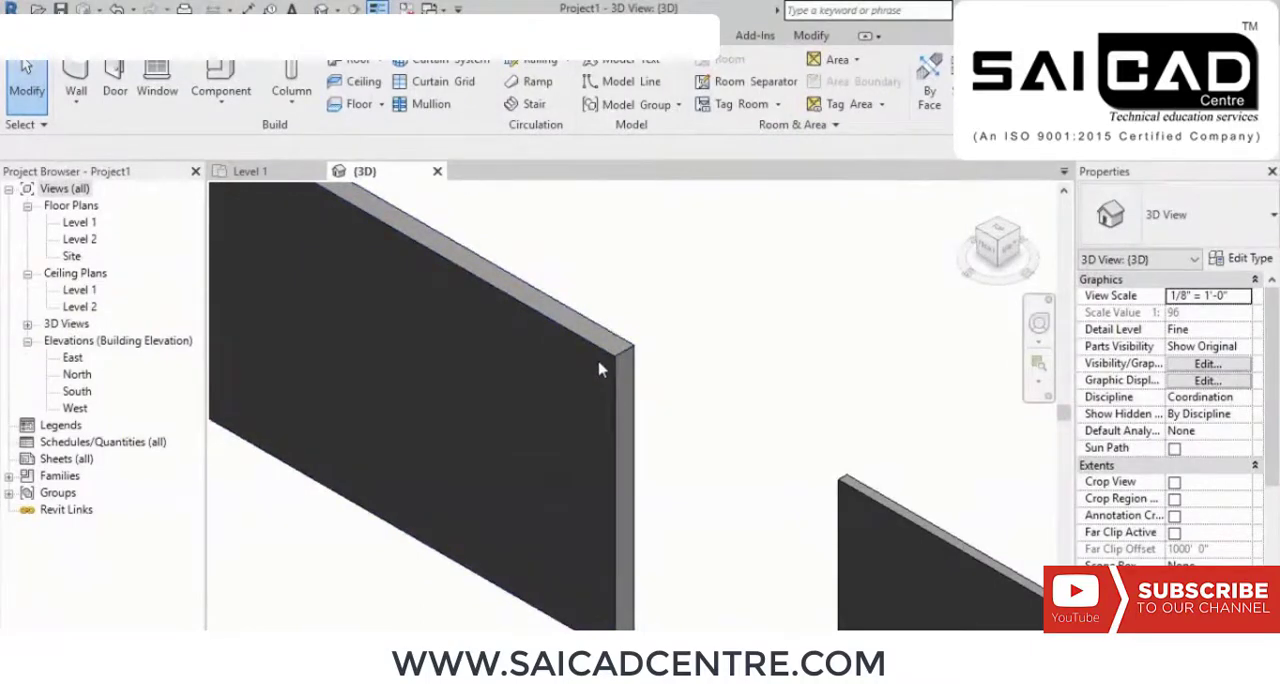
scroll(622, 370, down, 2)
middle_drag(872, 435, 684, 253)
scroll(683, 249, down, 1)
middle_drag(849, 314, 825, 397)
scroll(868, 517, up, 3)
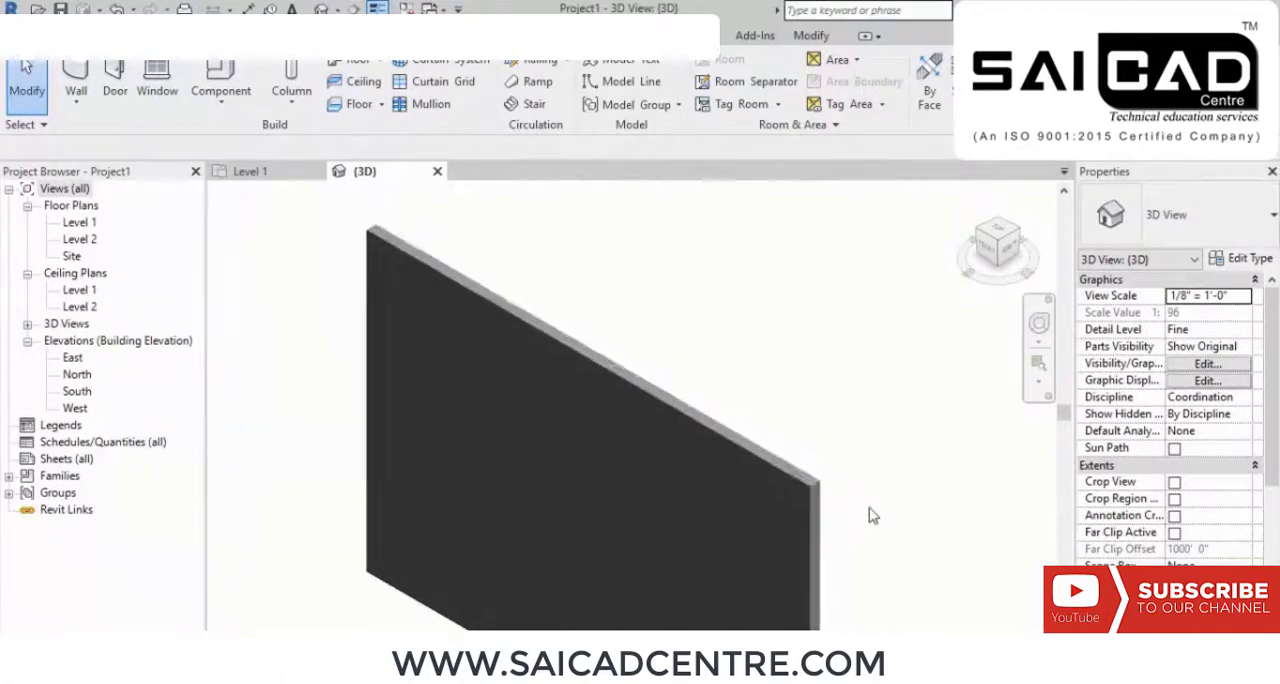
scroll(868, 511, down, 3)
middle_drag(653, 375, 660, 366)
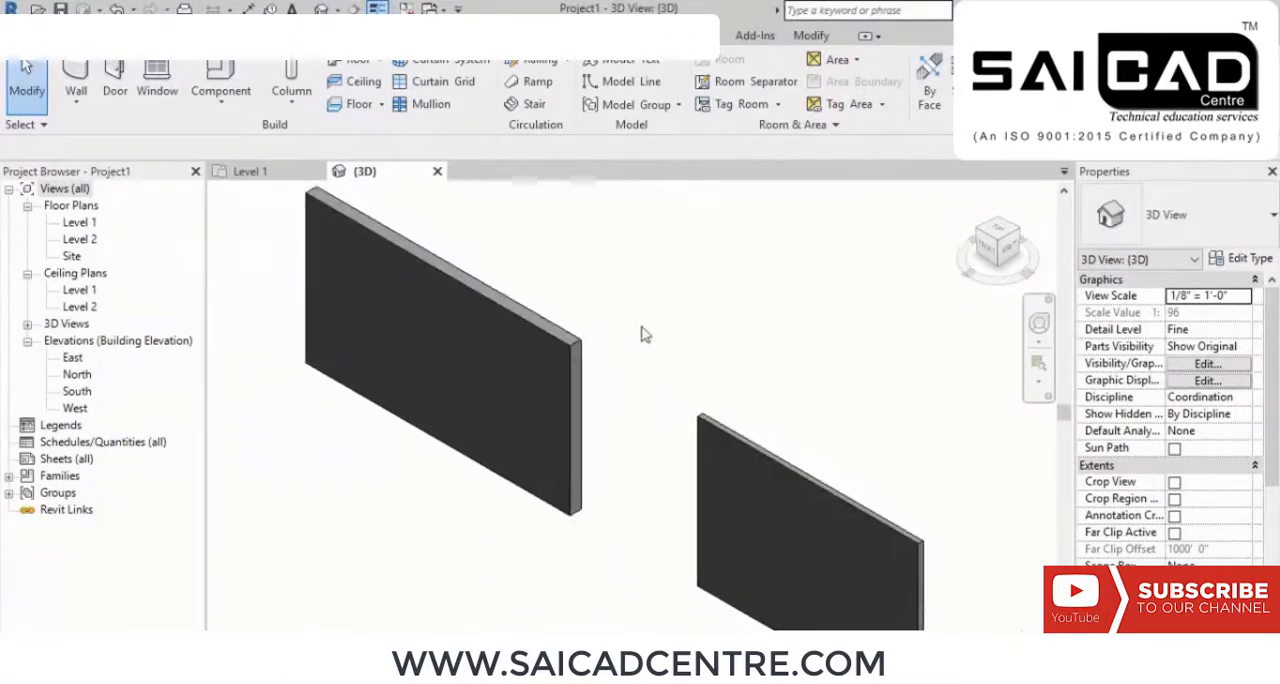
Step: Check which wall type is assigned to the first wall and to the second wall
click(571, 340)
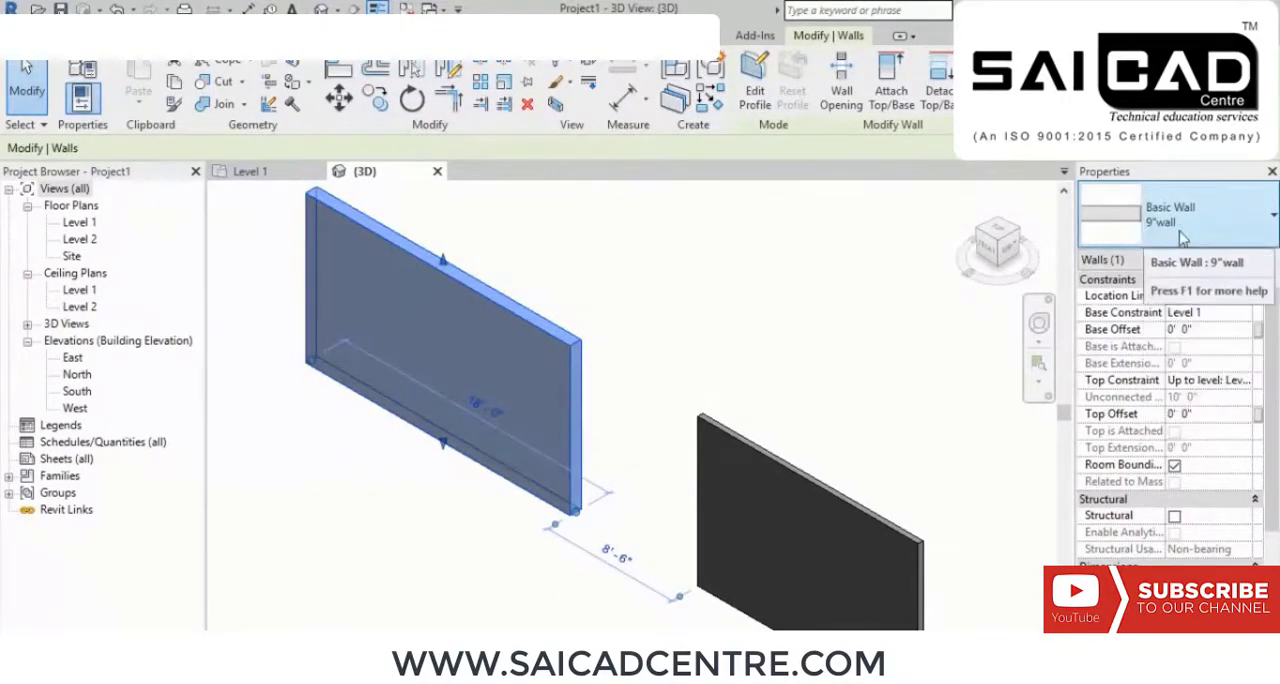
middle_drag(763, 323, 657, 271)
click(663, 334)
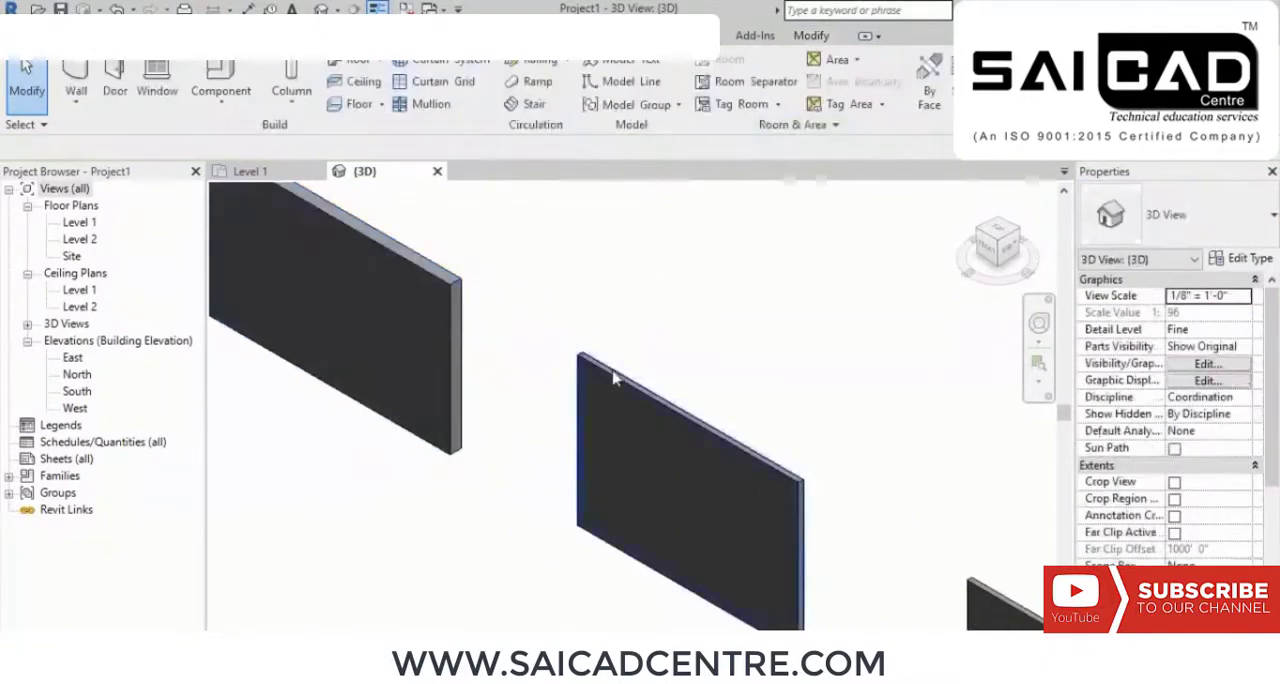
click(614, 378)
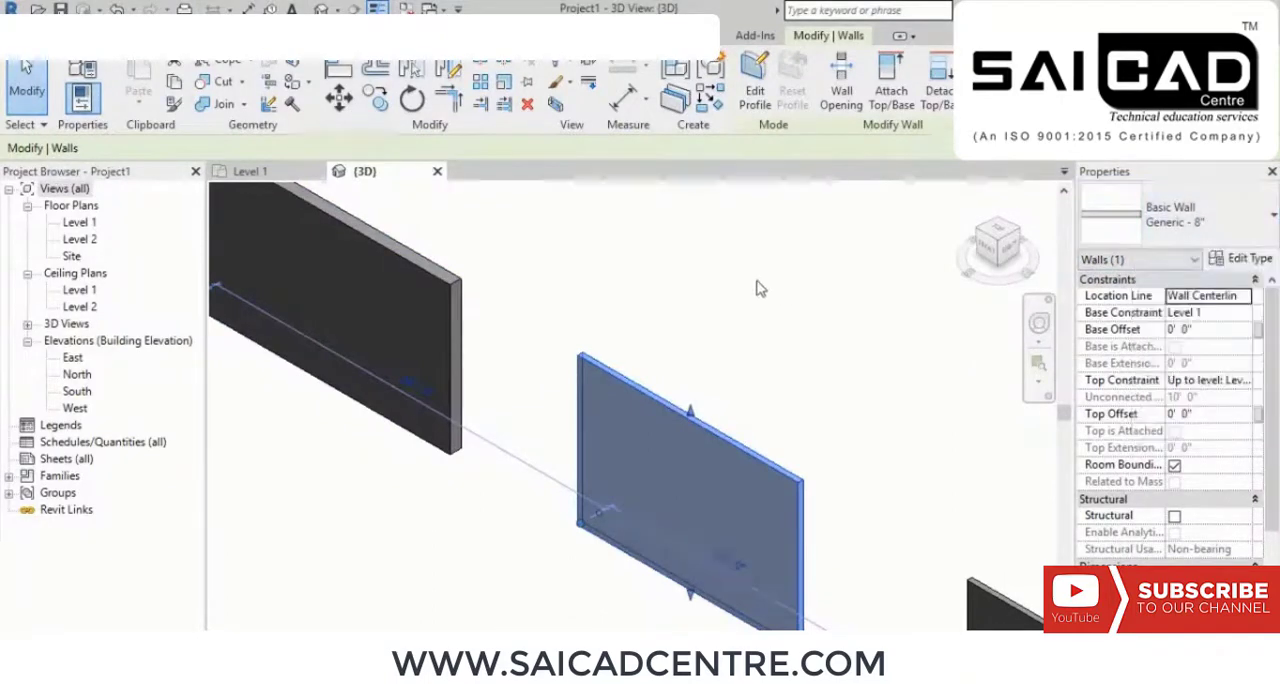
scroll(757, 286, down, 2)
scroll(686, 333, down, 1)
click(784, 358)
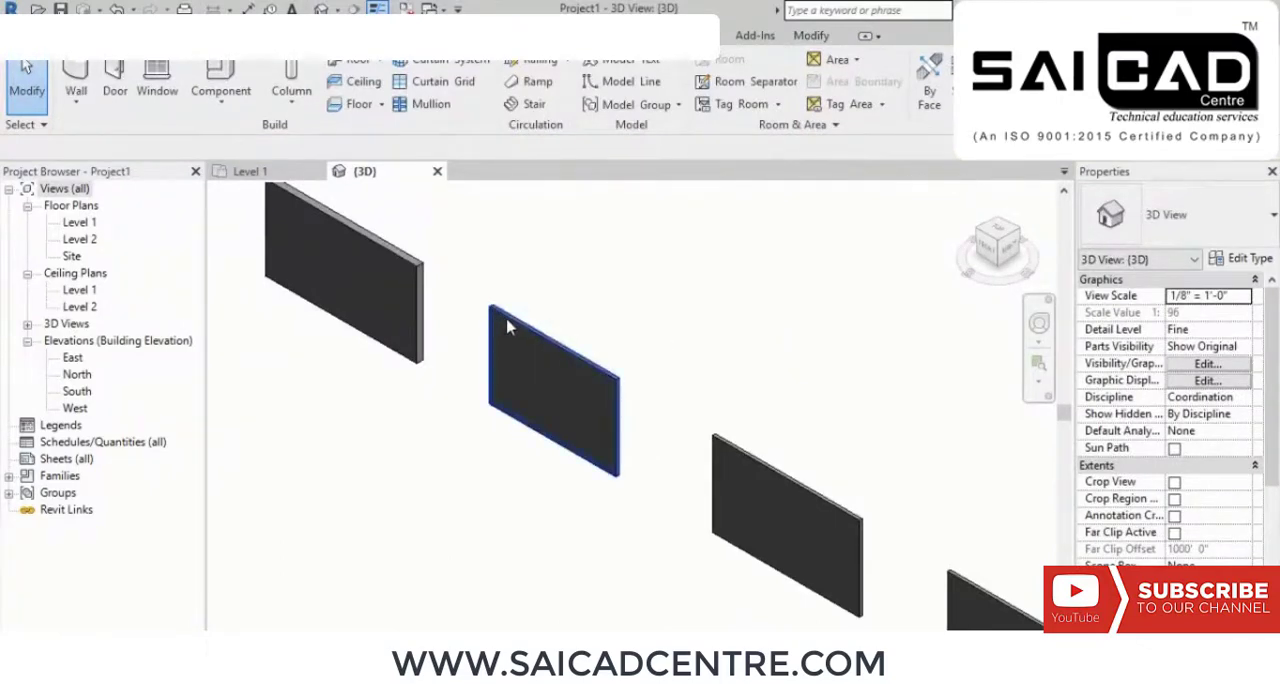
Step: Set the structure layer thickness of the second wall's Generic - 8" type to 1' 0" and apply it
click(530, 332)
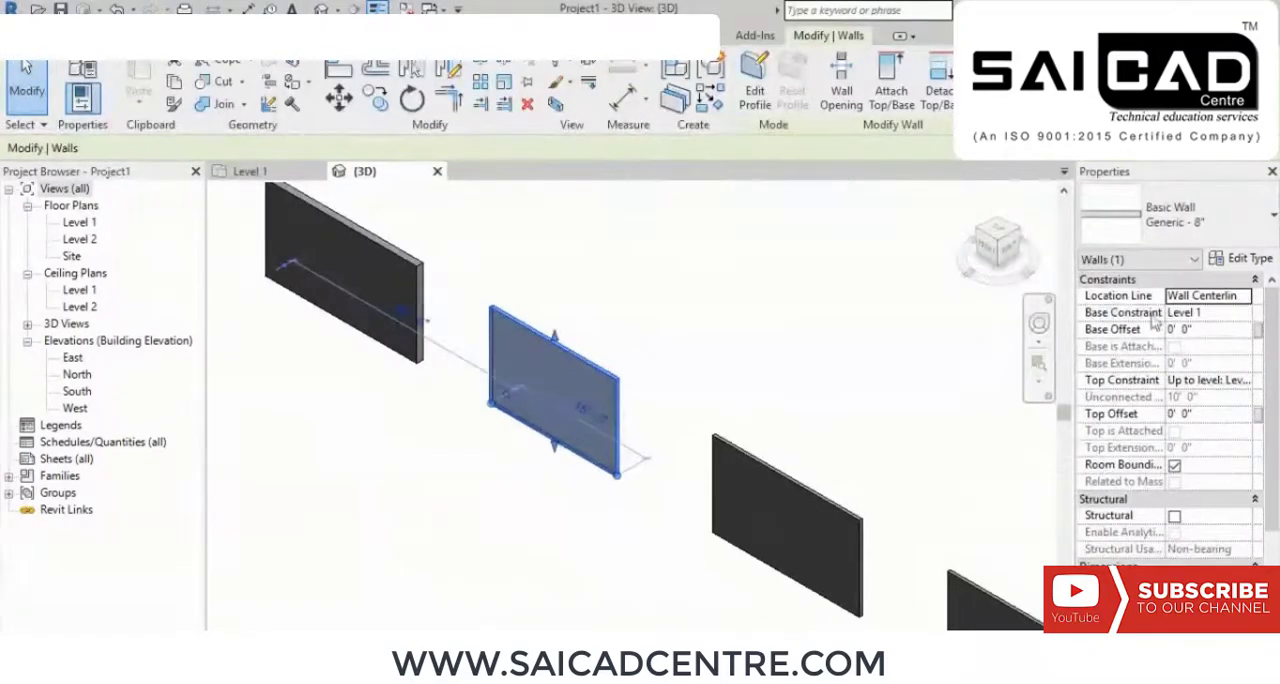
click(1240, 259)
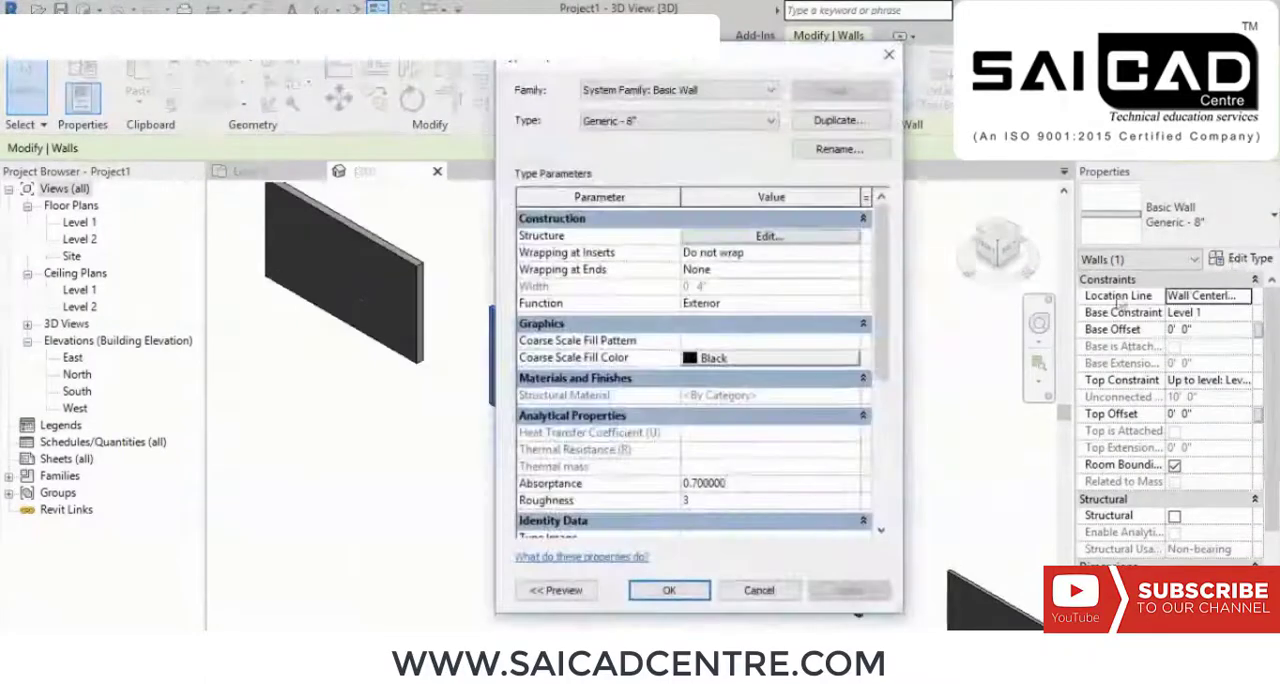
click(766, 238)
click(737, 280)
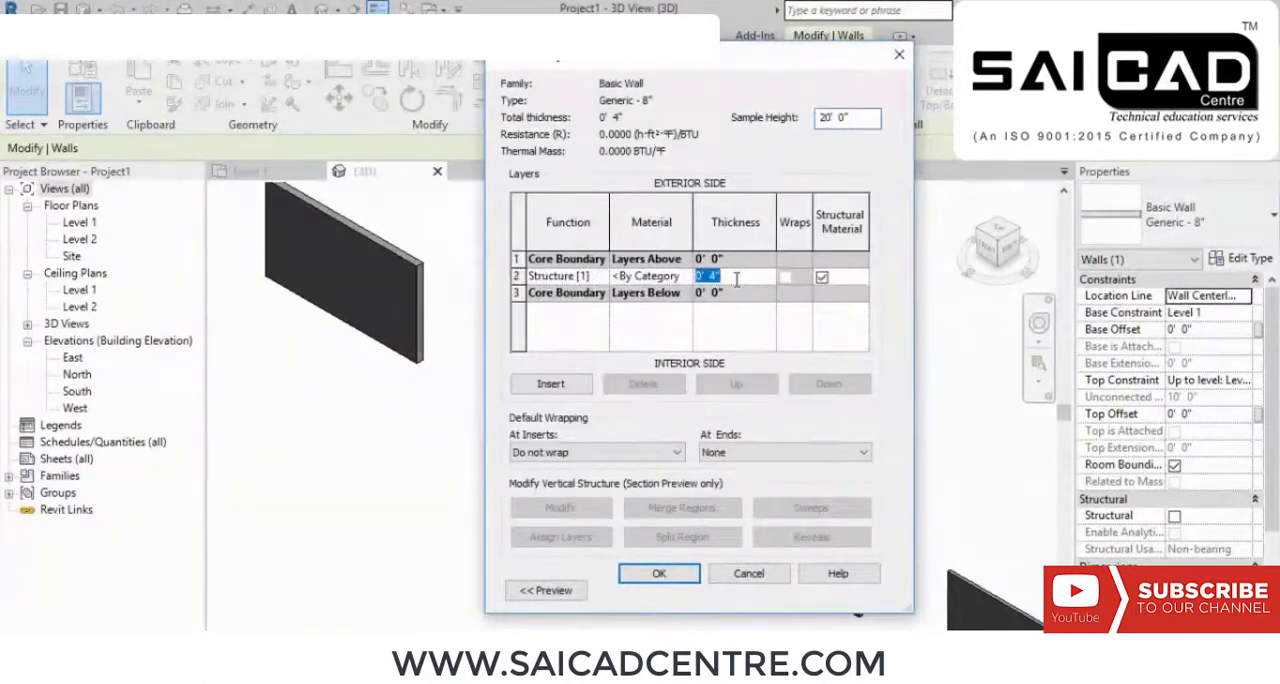
key(Tab)
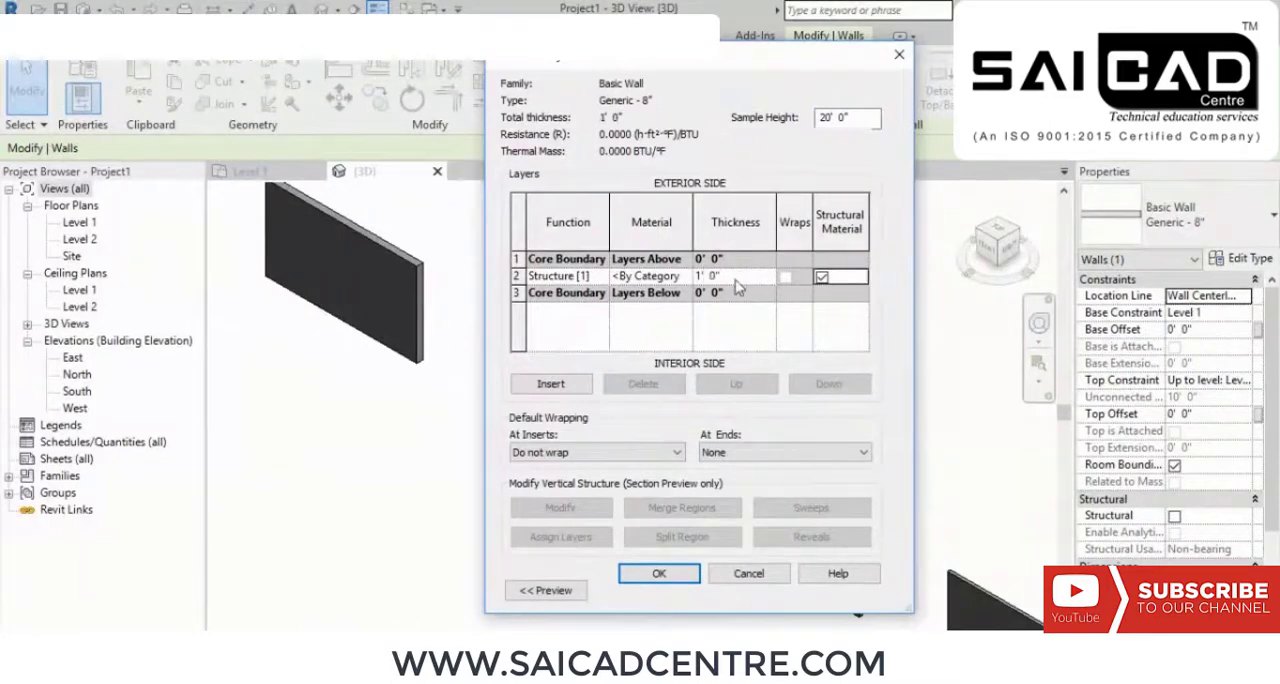
click(659, 573)
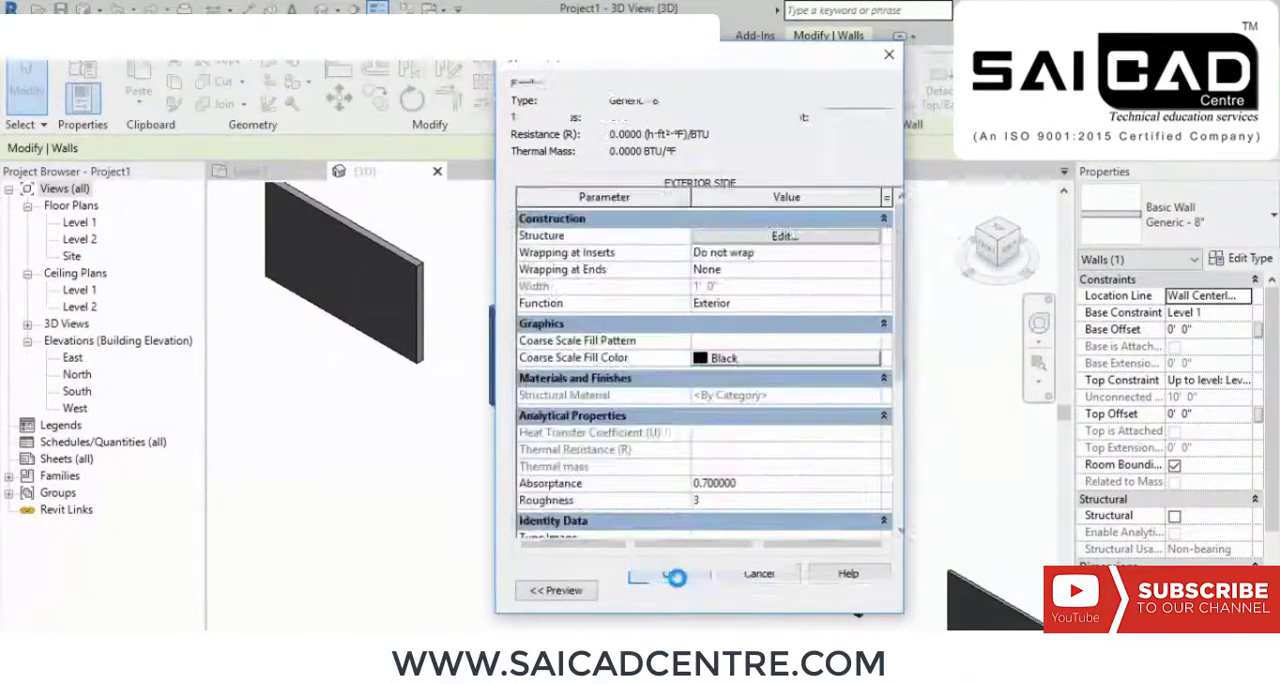
click(848, 590)
click(669, 590)
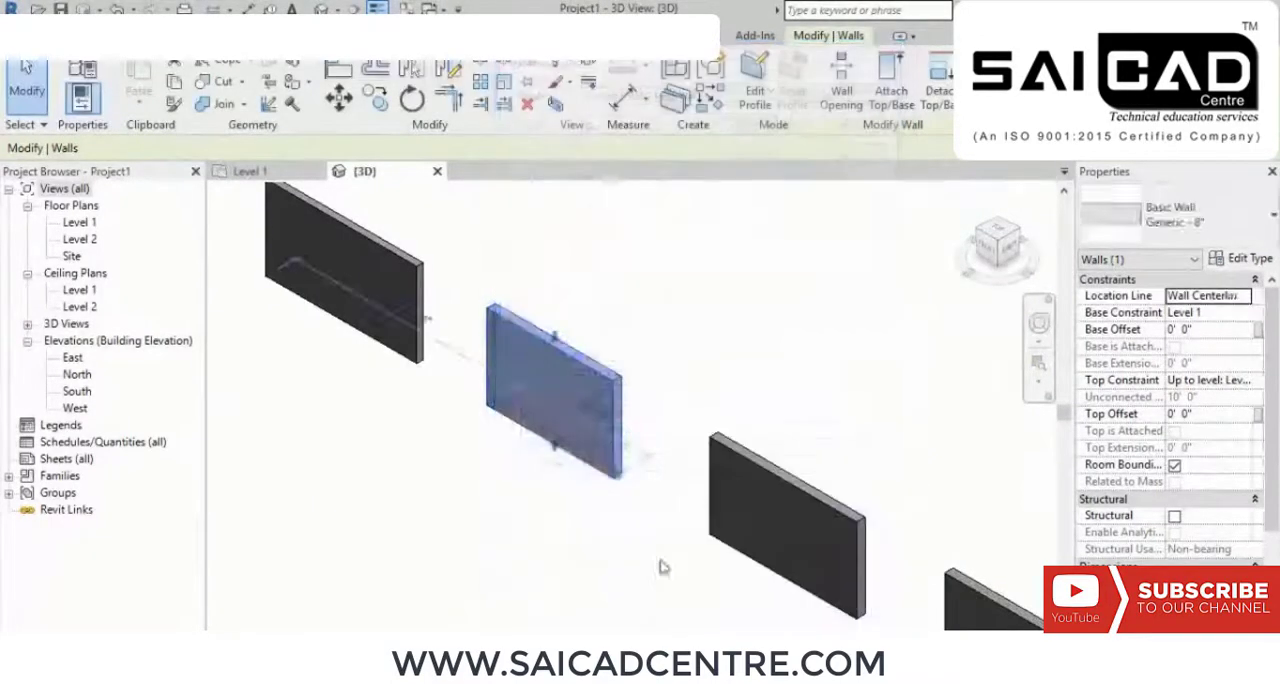
click(660, 560)
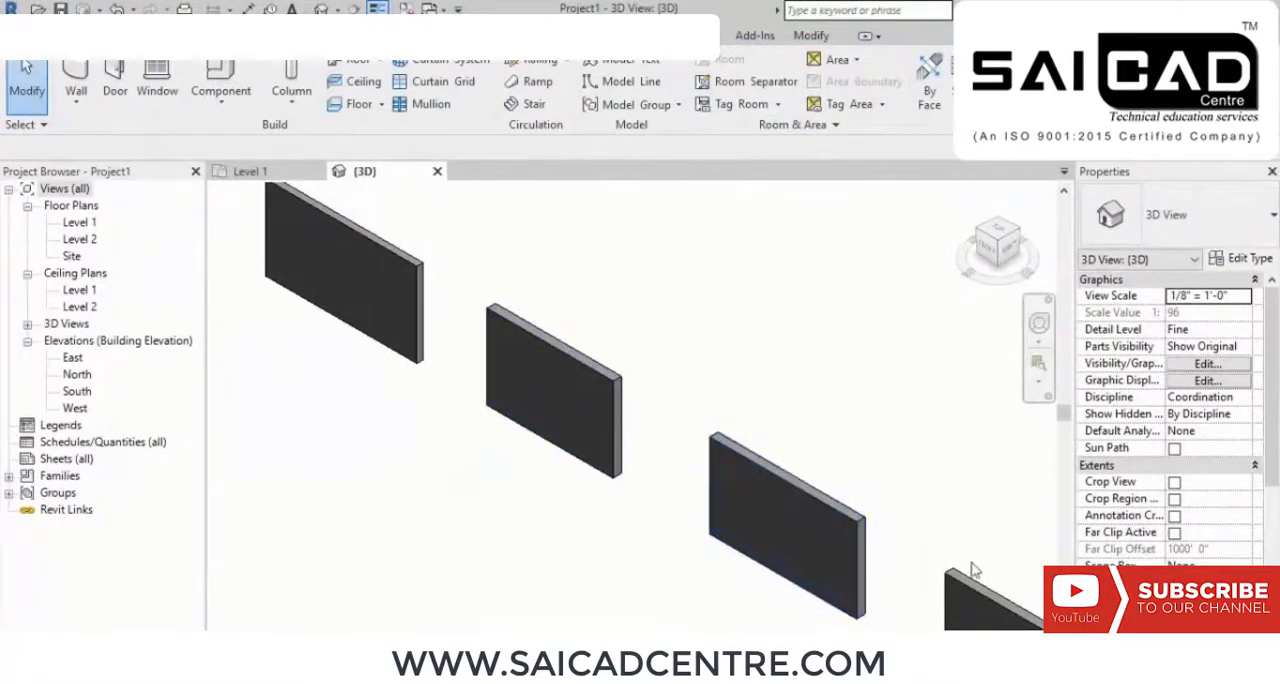
Step: Open the layer structure of the second wall's Generic - 8" type for editing
middle_drag(984, 574, 954, 516)
middle_drag(659, 246, 728, 337)
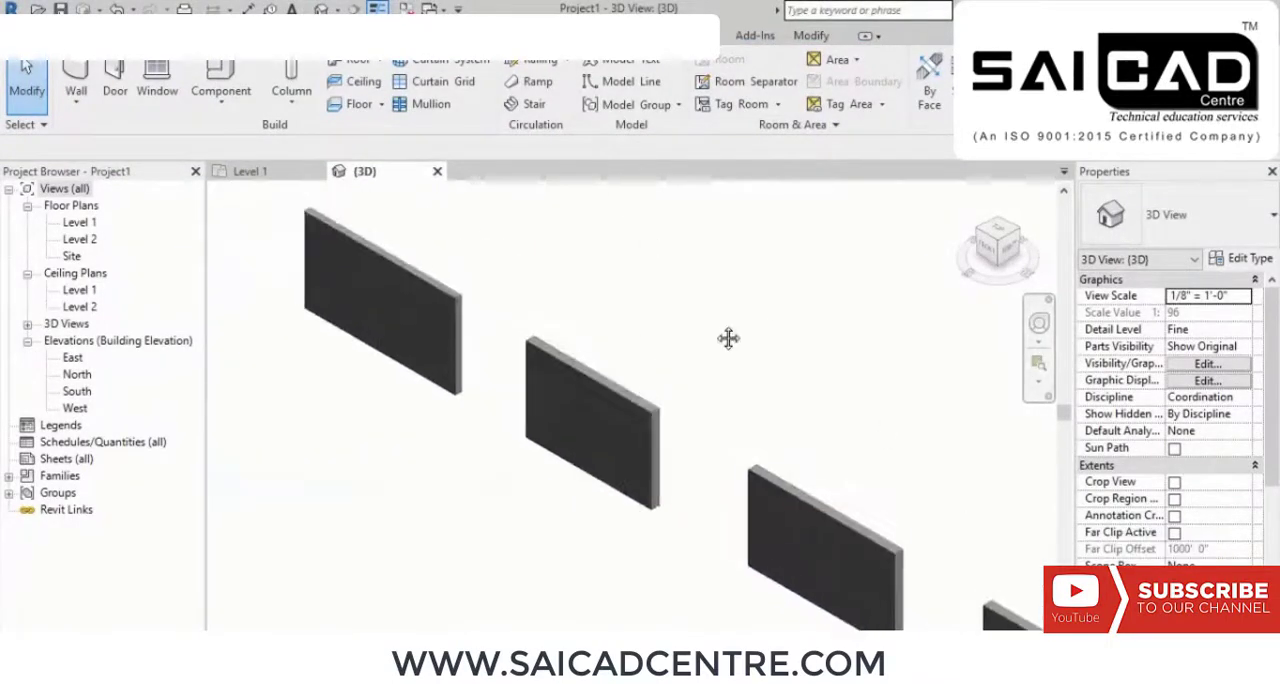
click(625, 410)
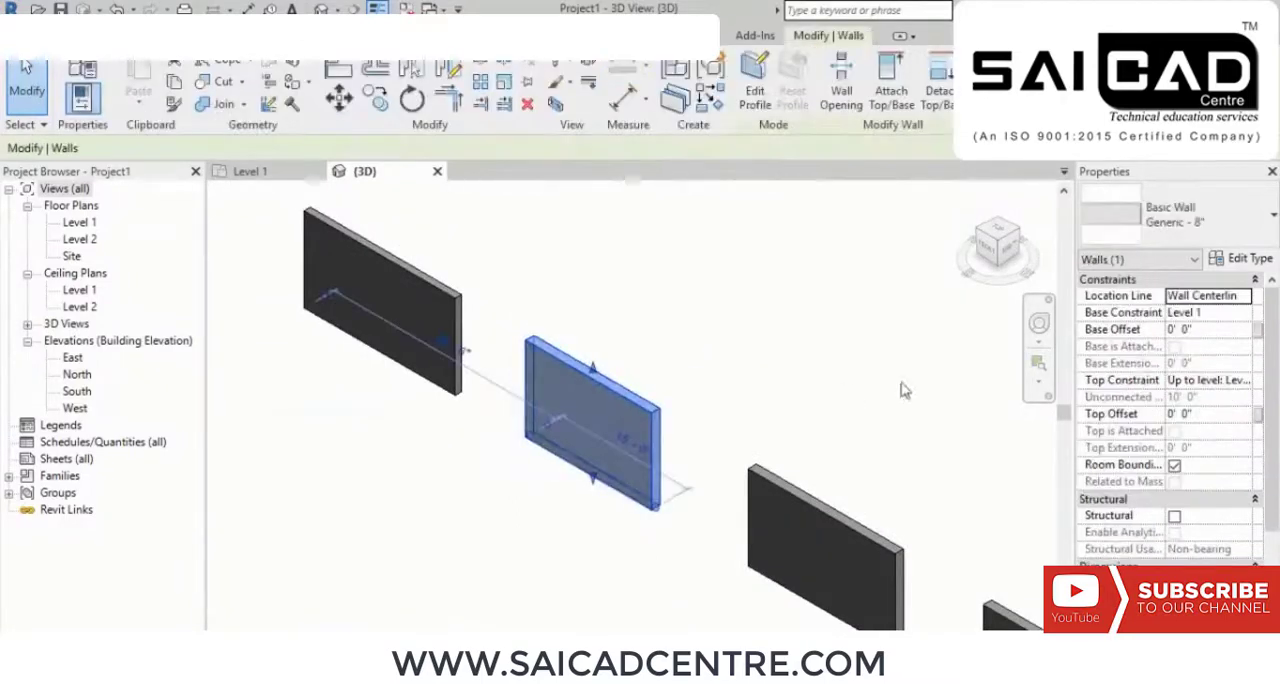
click(1244, 261)
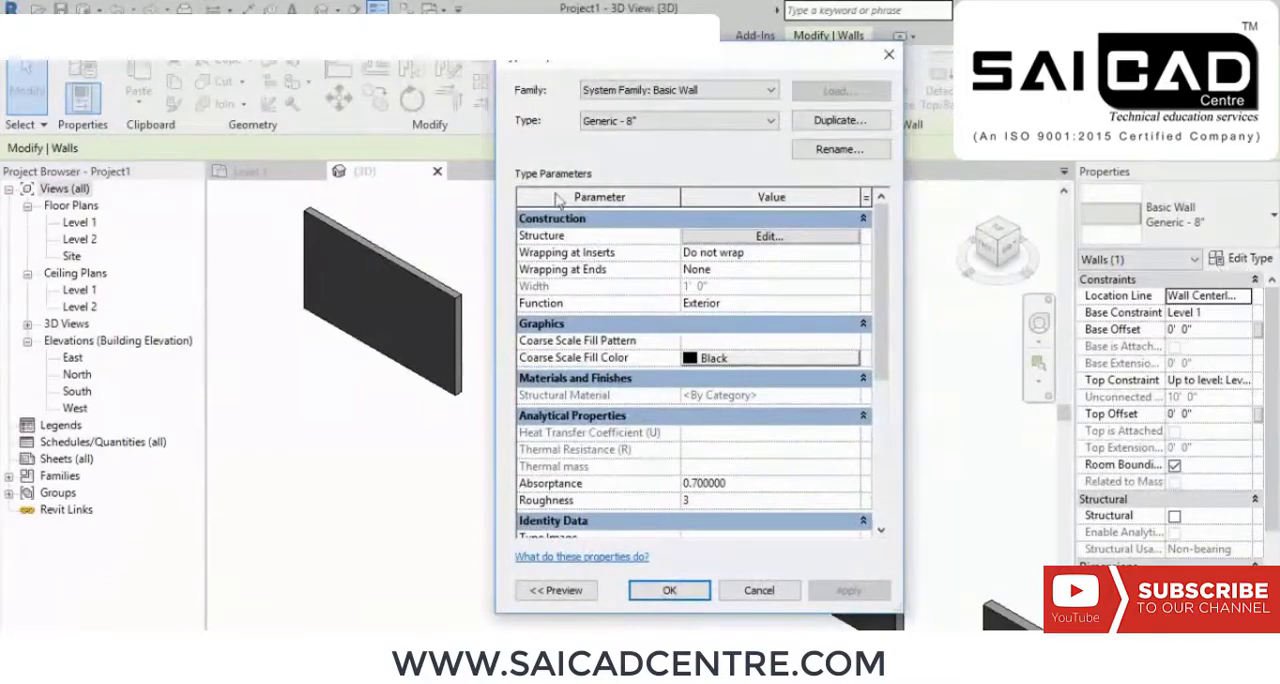
click(796, 238)
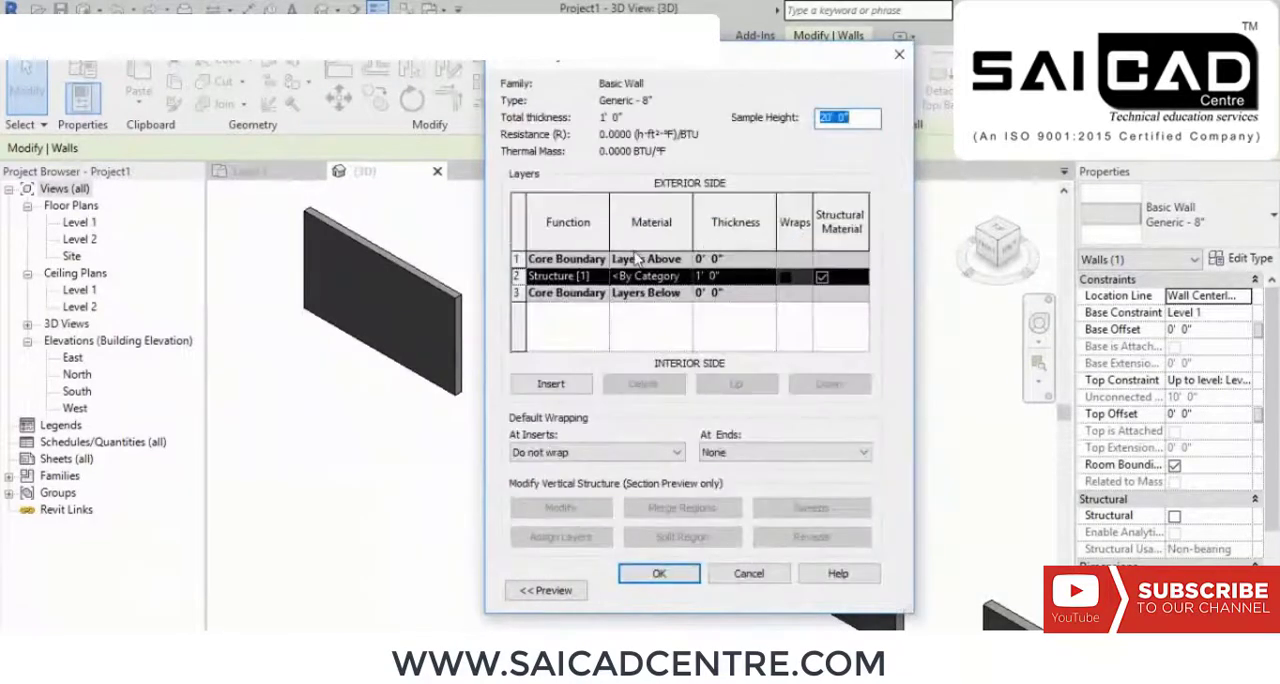
Step: Assign the Plywood, Sheathing material to the Generic - 8" type's structure layer, accept the type properties and deselect the wall
click(681, 283)
click(681, 276)
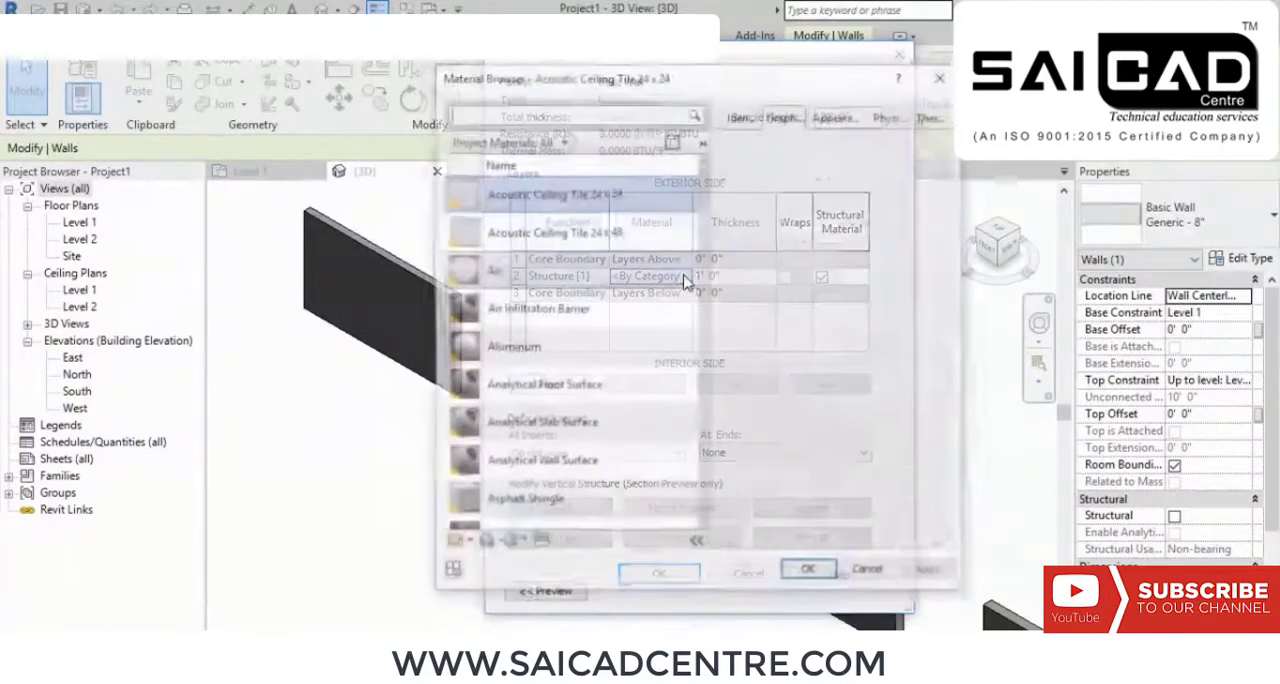
scroll(567, 335, down, 5)
scroll(567, 335, down, 15)
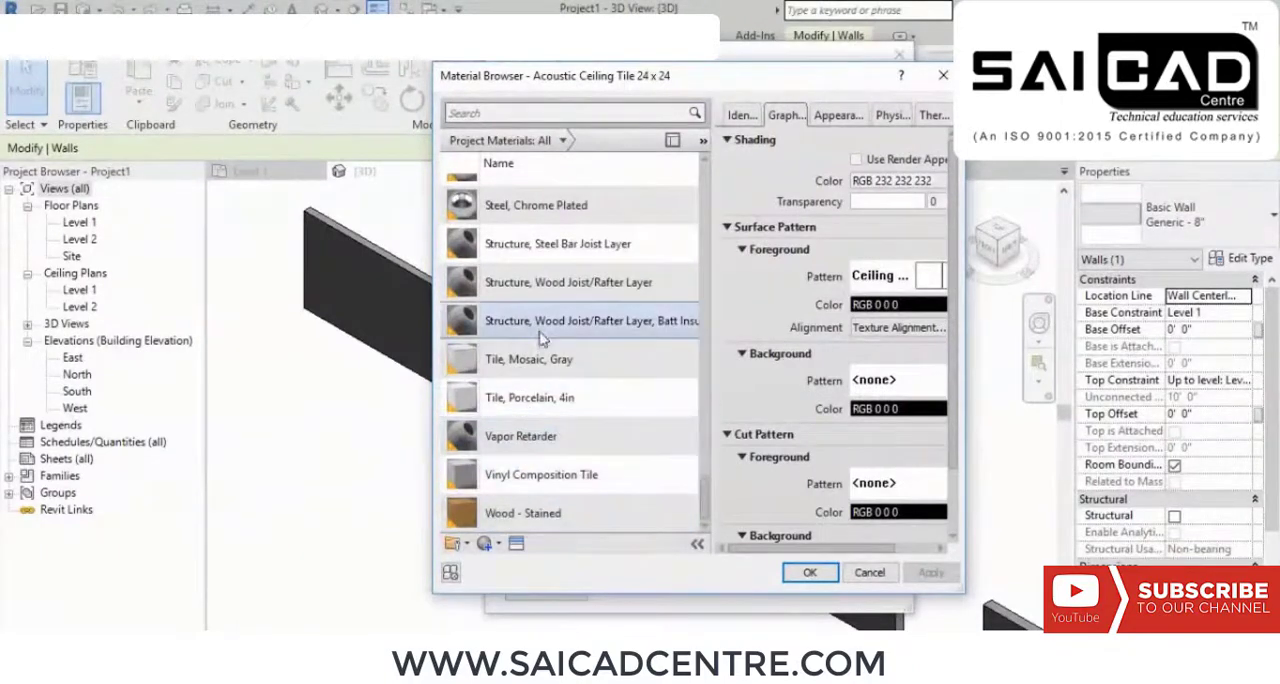
scroll(543, 330, up, 4)
scroll(560, 257, up, 1)
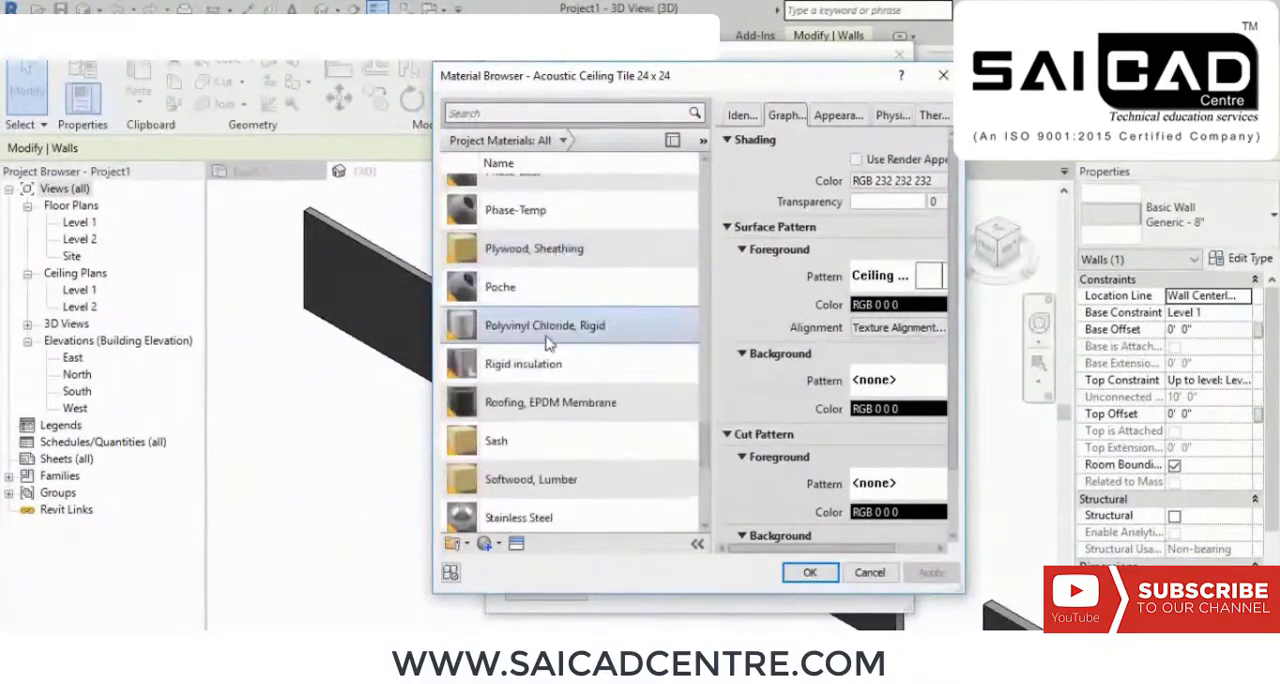
click(548, 250)
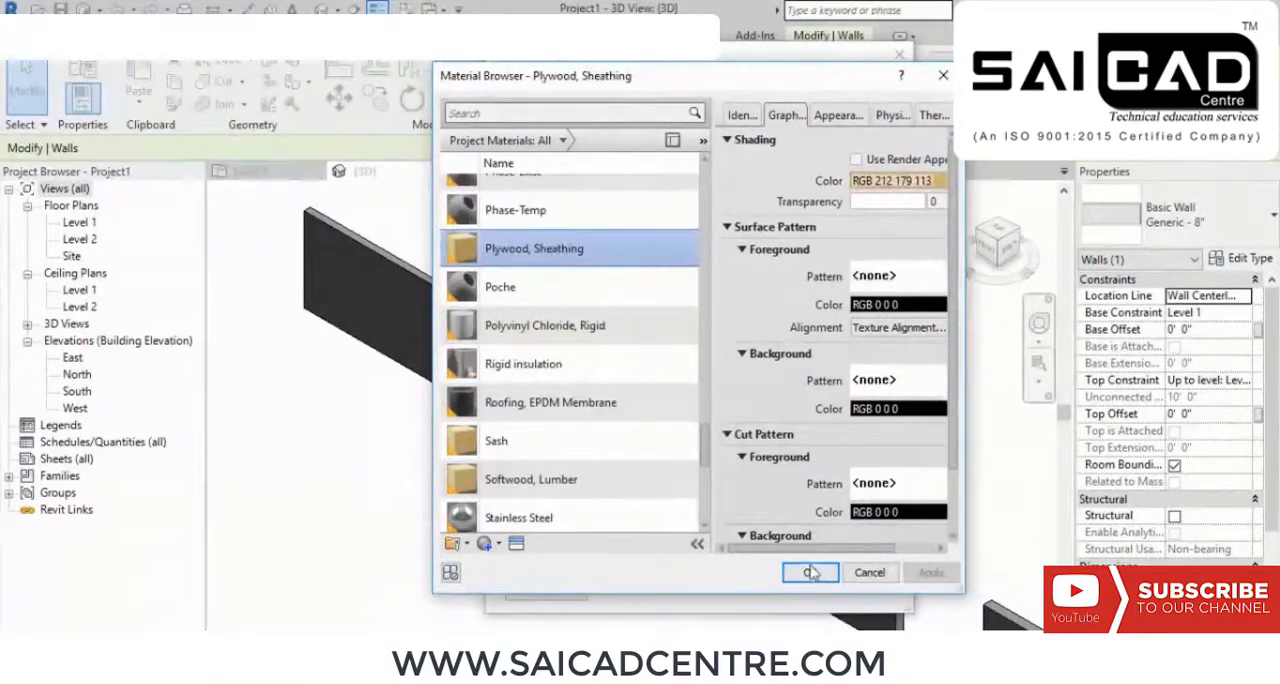
click(812, 572)
click(660, 572)
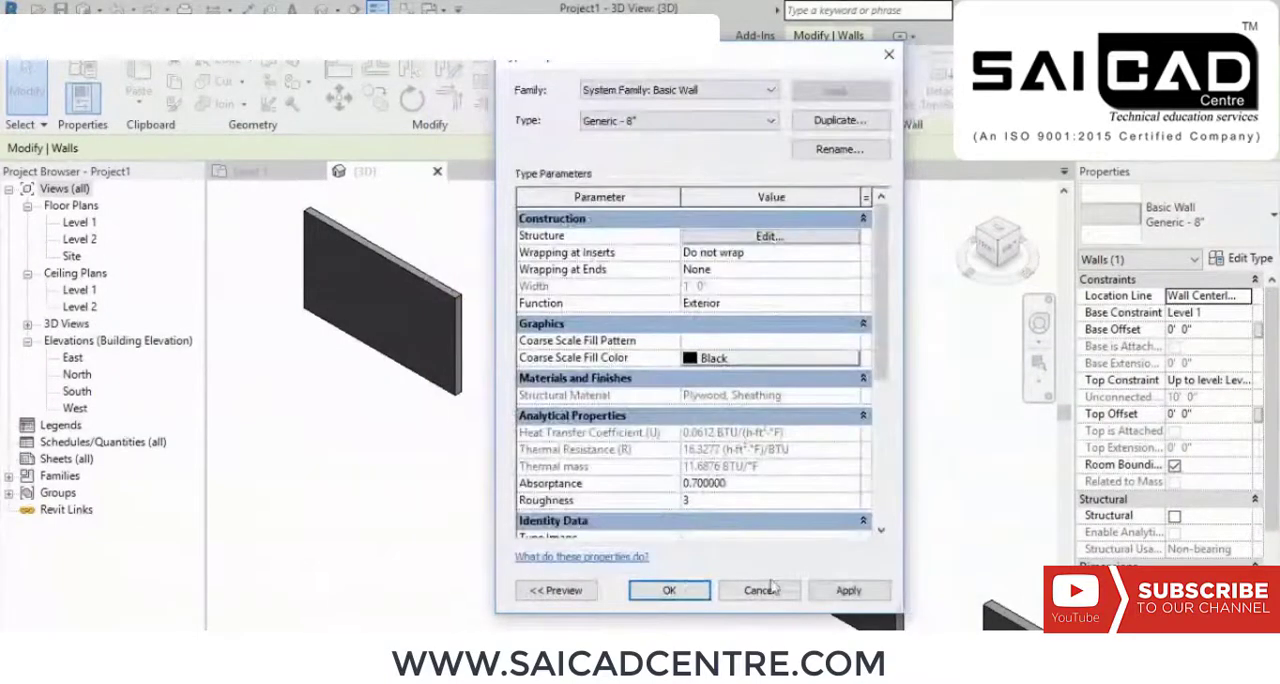
click(672, 592)
click(630, 560)
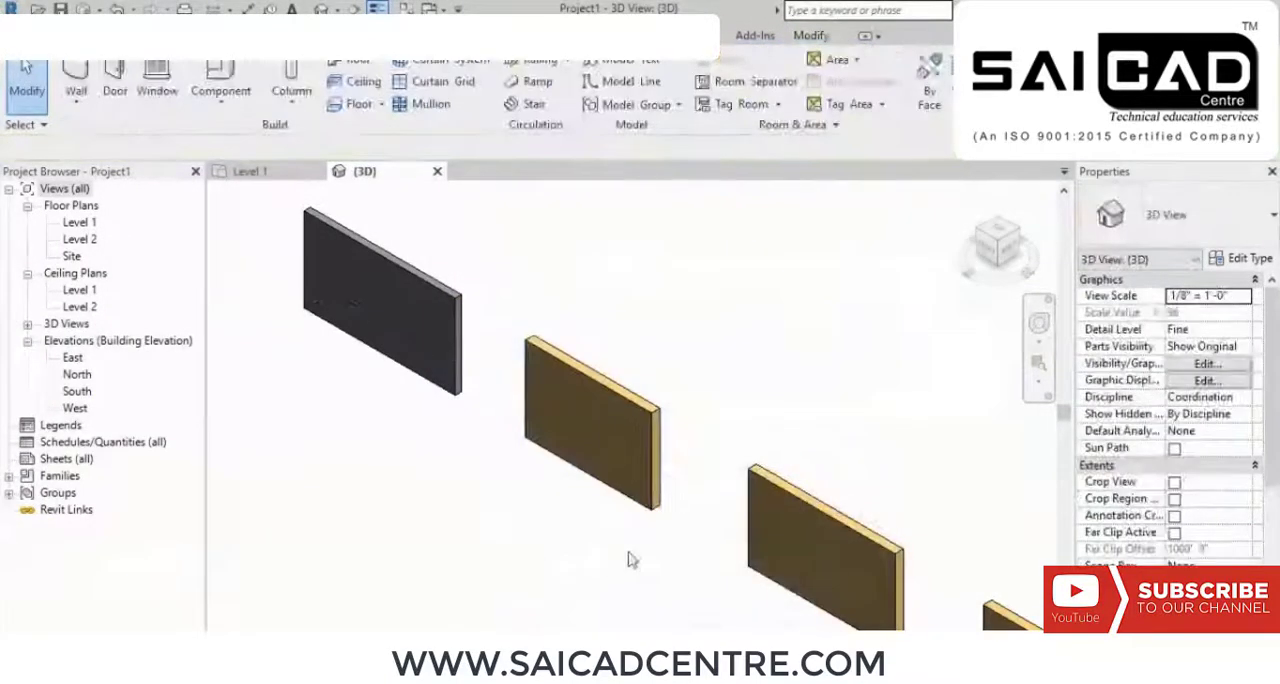
Step: Compare the material colour of the walls along the row up close
scroll(532, 360, up, 2)
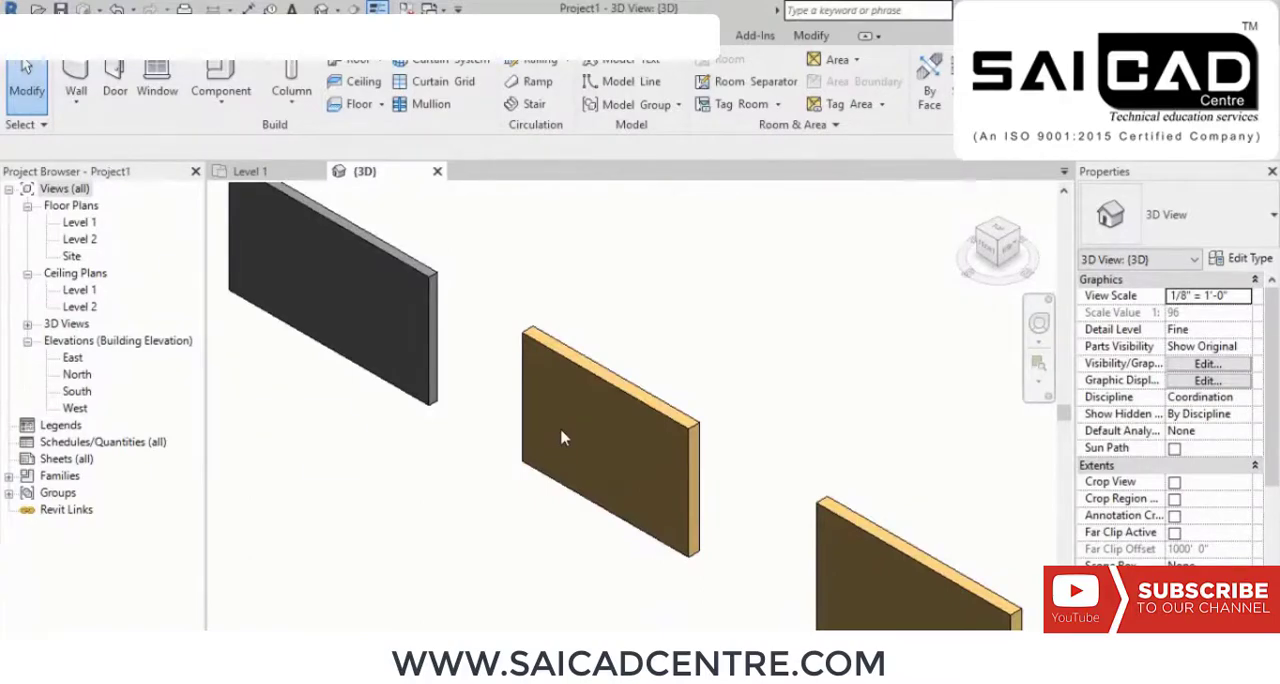
scroll(622, 411, down, 2)
middle_drag(815, 430, 683, 285)
scroll(676, 362, up, 1)
middle_drag(676, 364, 654, 414)
scroll(740, 393, down, 1)
scroll(678, 332, up, 2)
scroll(651, 385, up, 2)
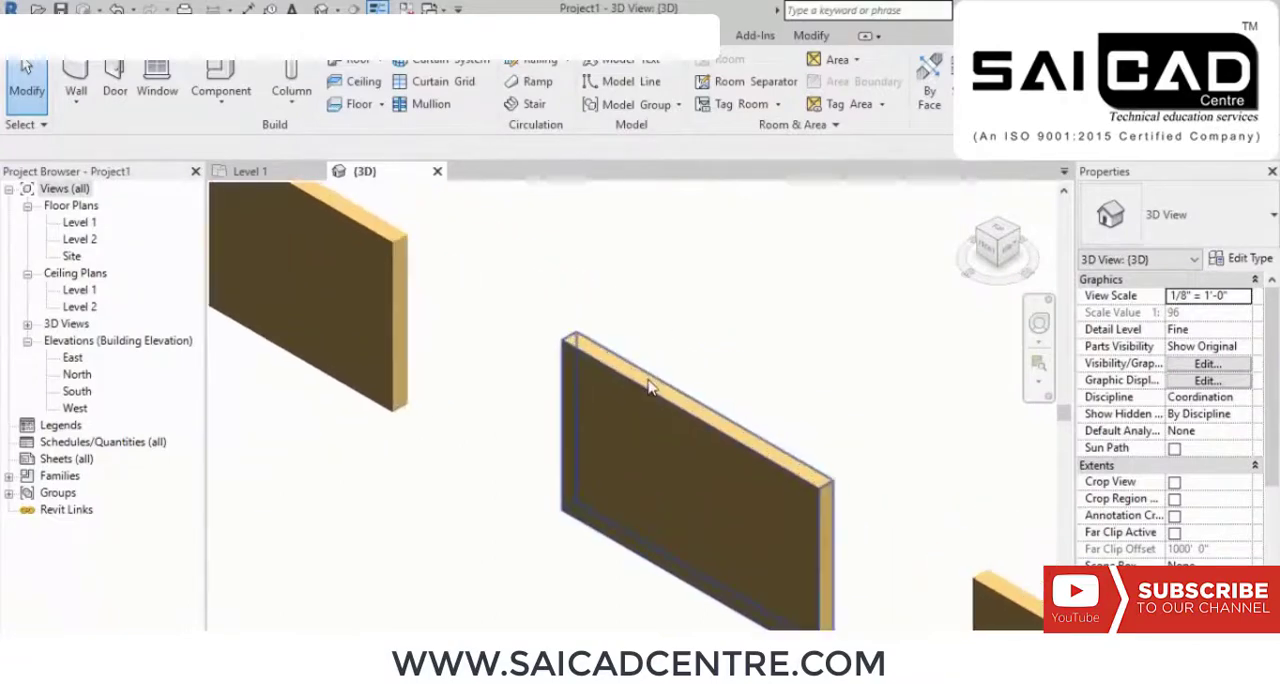
scroll(677, 368, down, 1)
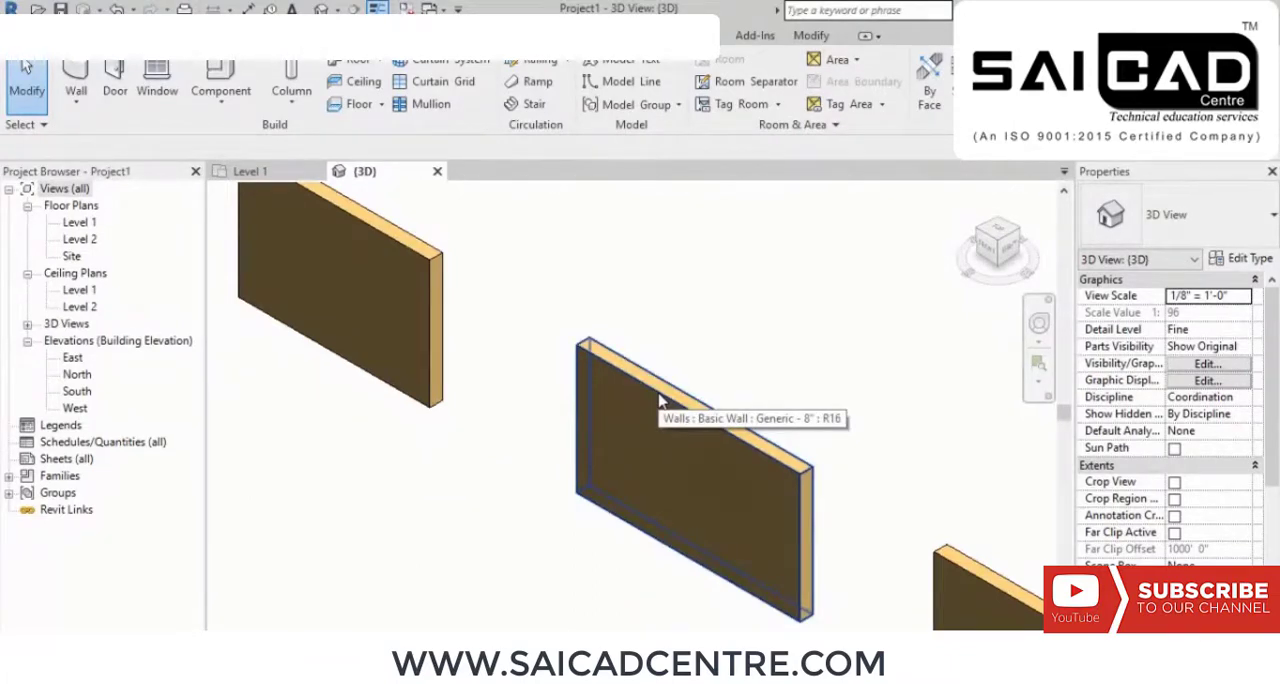
Step: Duplicate the third wall's Generic - 8" type under the suggested name
click(660, 400)
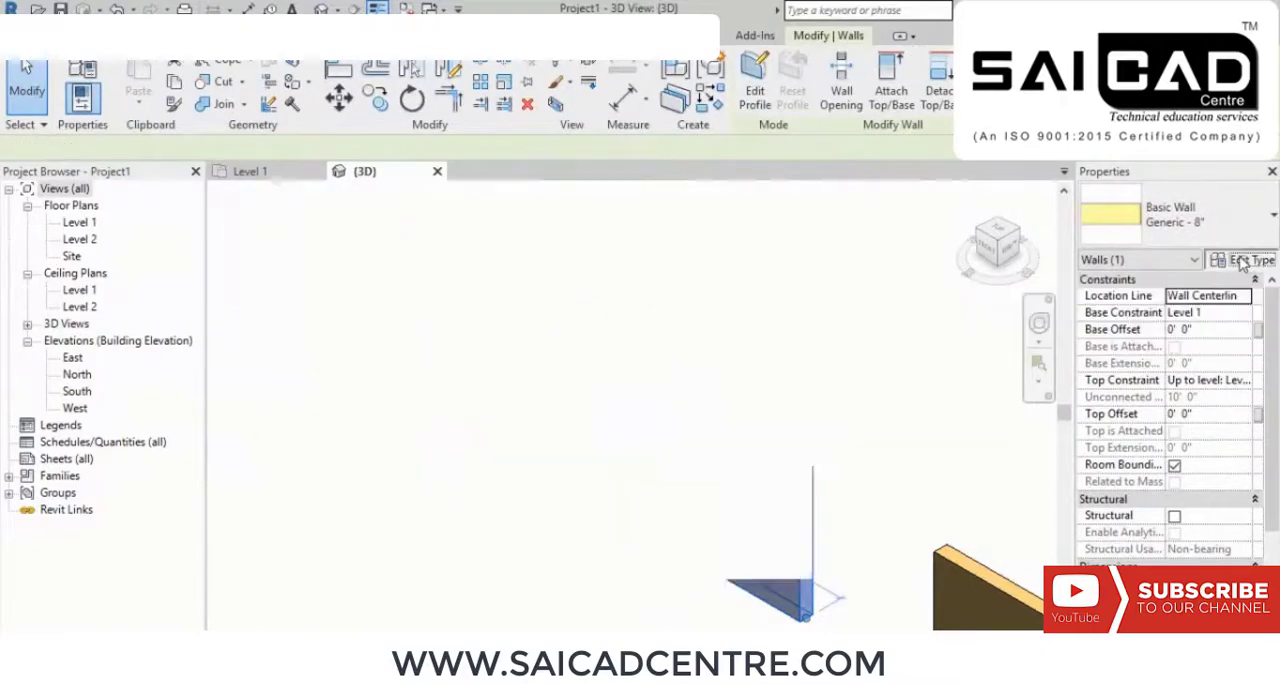
click(1241, 260)
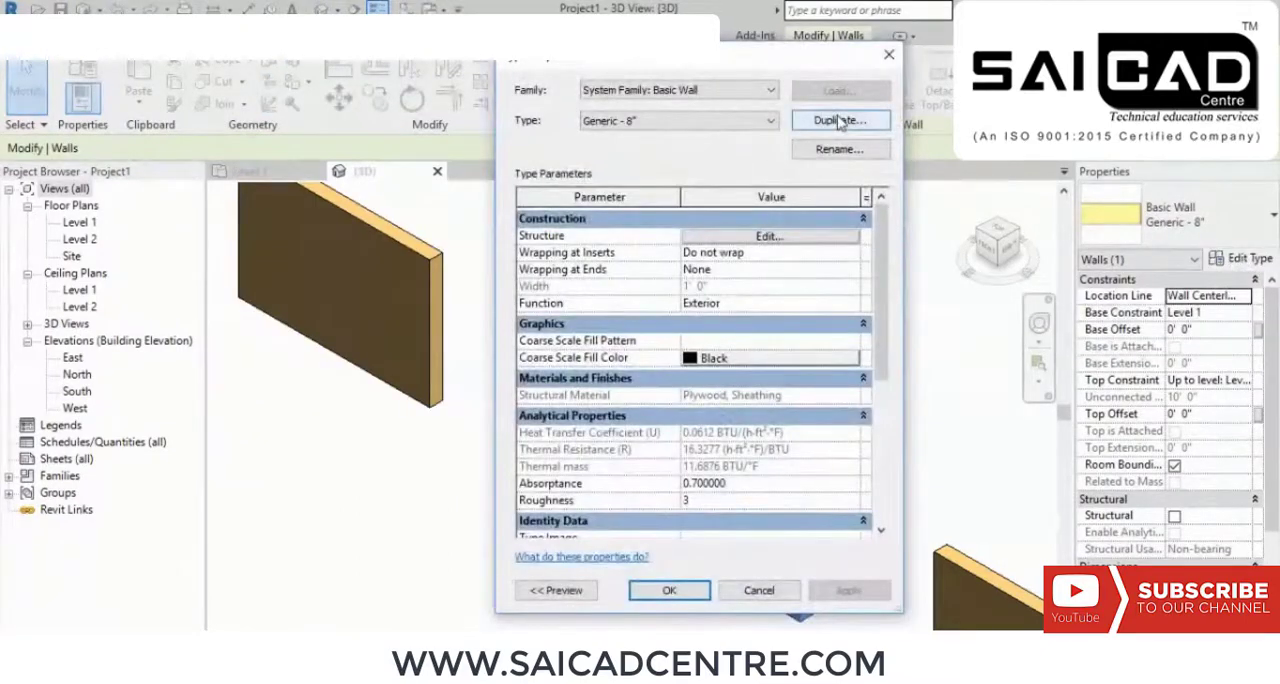
click(840, 120)
click(714, 368)
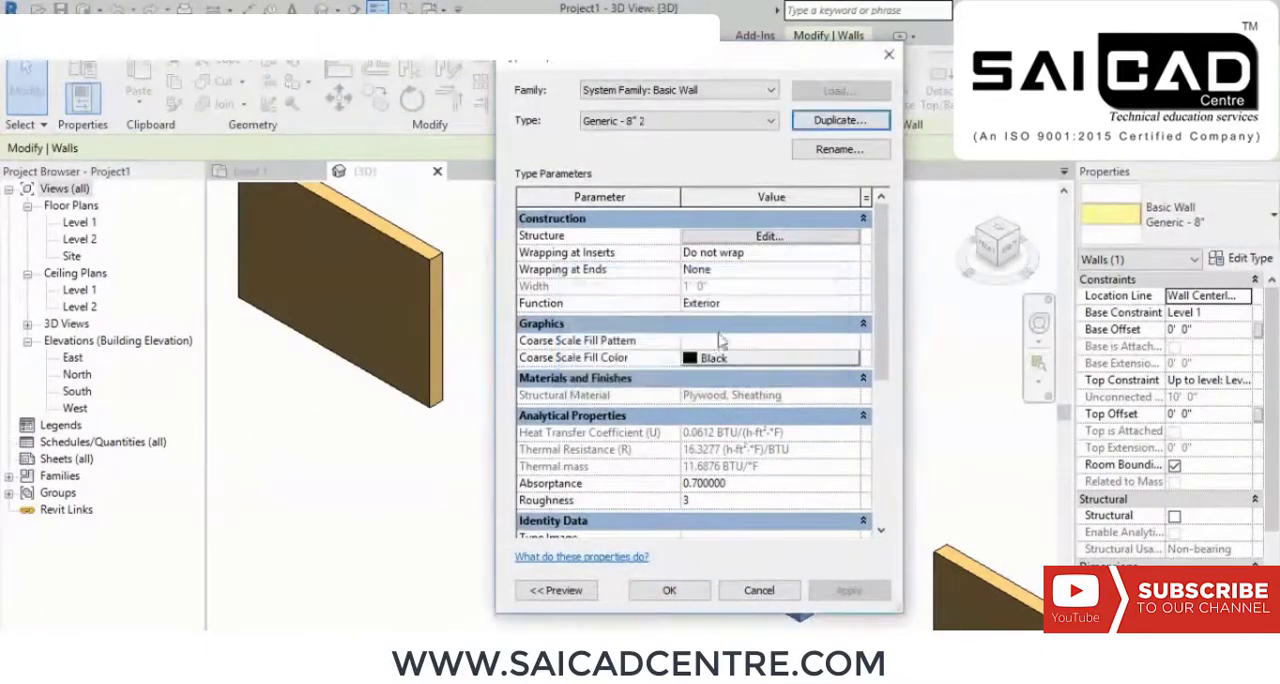
Step: Assign the Brick, Common material to the duplicated type's structure layer, accept the type properties and deselect the wall
click(742, 237)
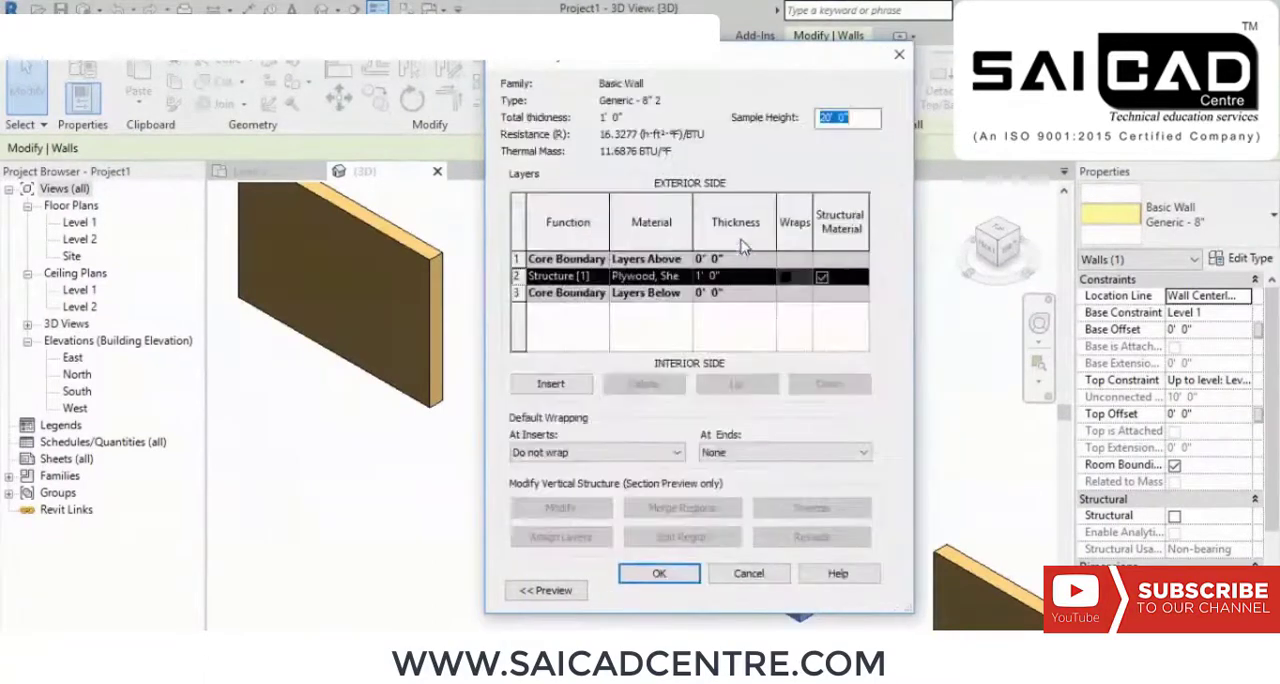
click(683, 280)
click(685, 277)
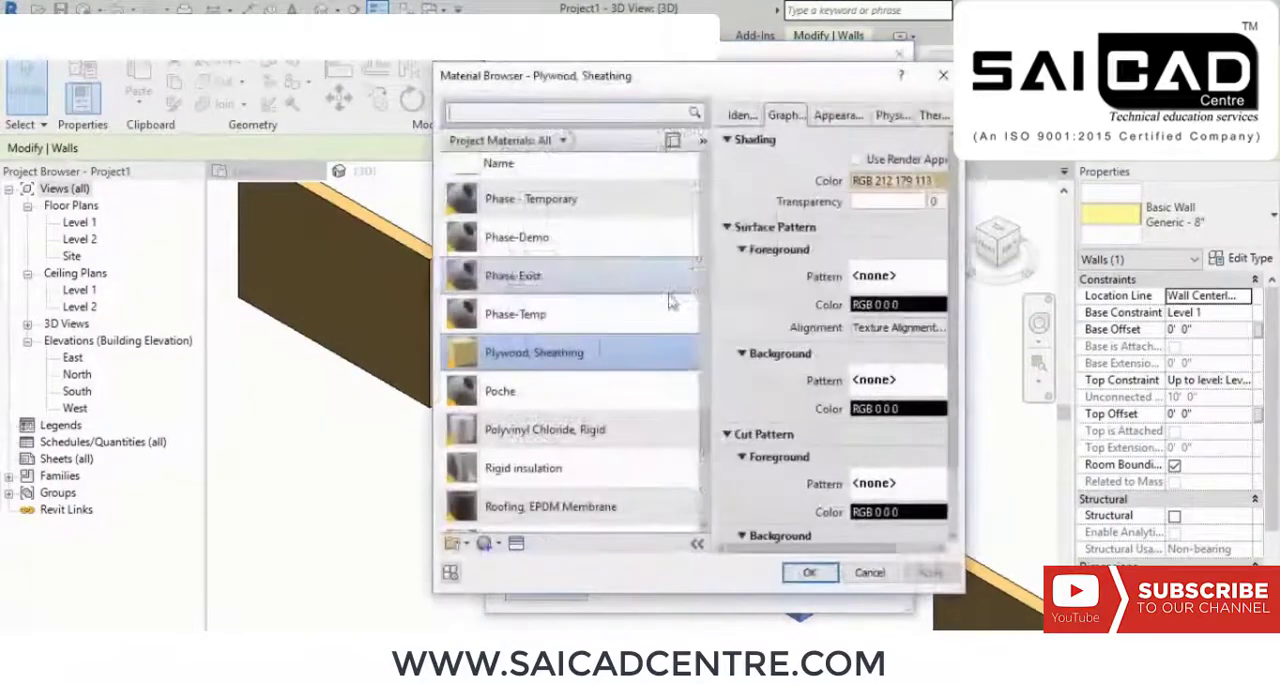
scroll(600, 345, up, 3)
scroll(600, 345, up, 12)
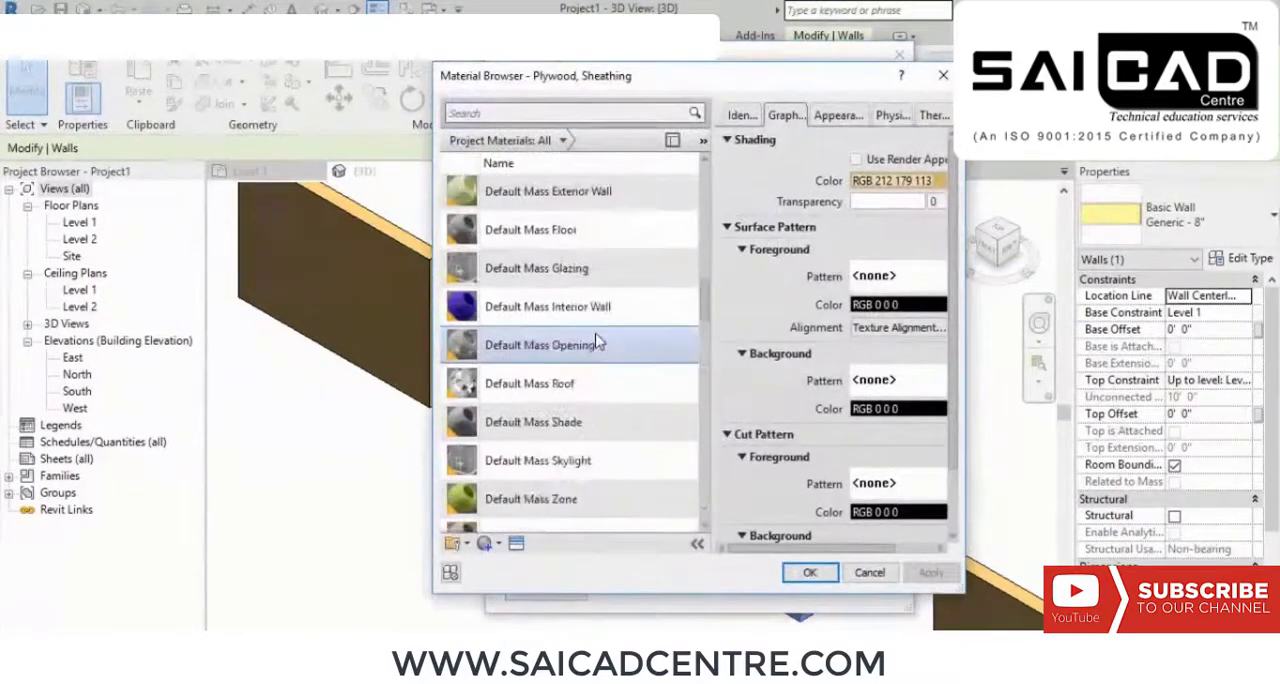
scroll(597, 340, up, 2)
scroll(593, 330, up, 2)
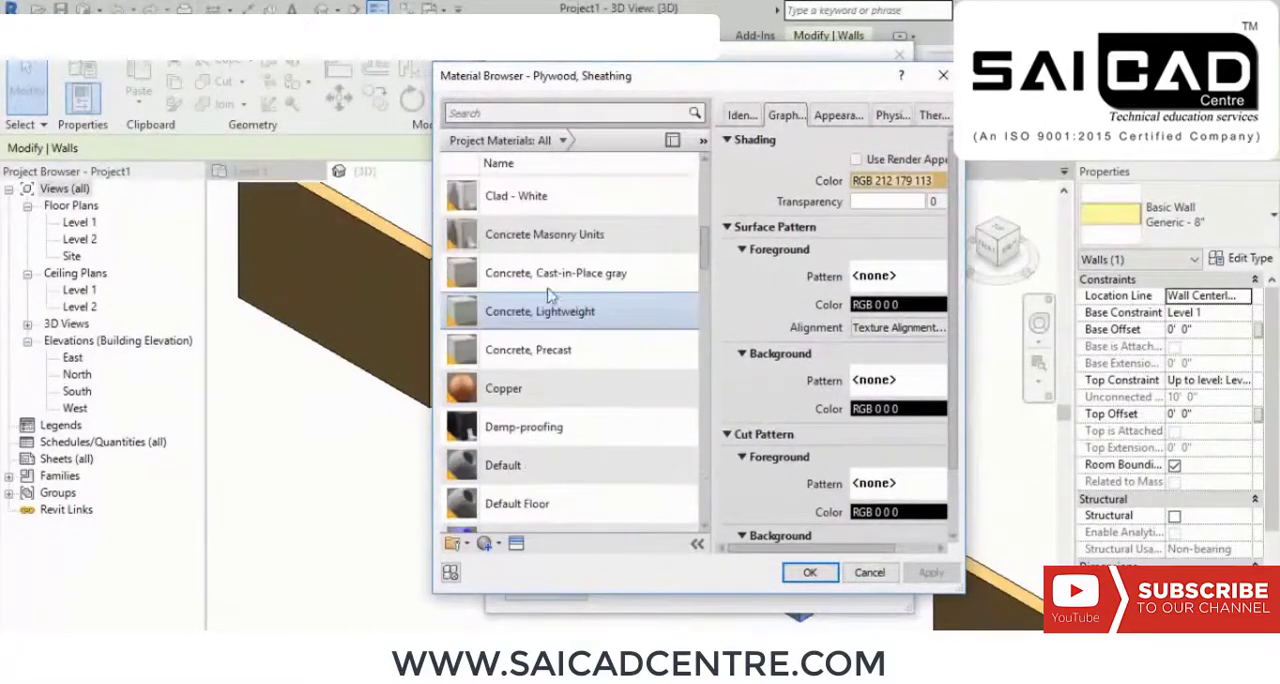
click(552, 196)
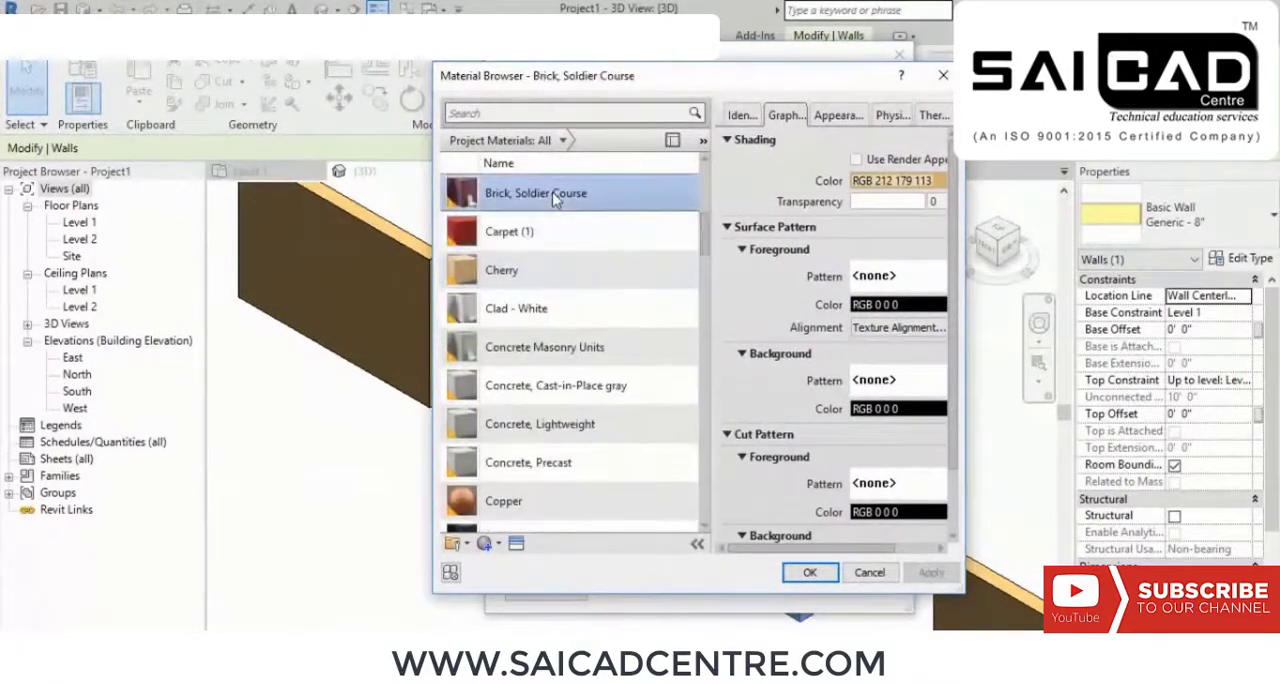
scroll(565, 240, up, 1)
click(530, 262)
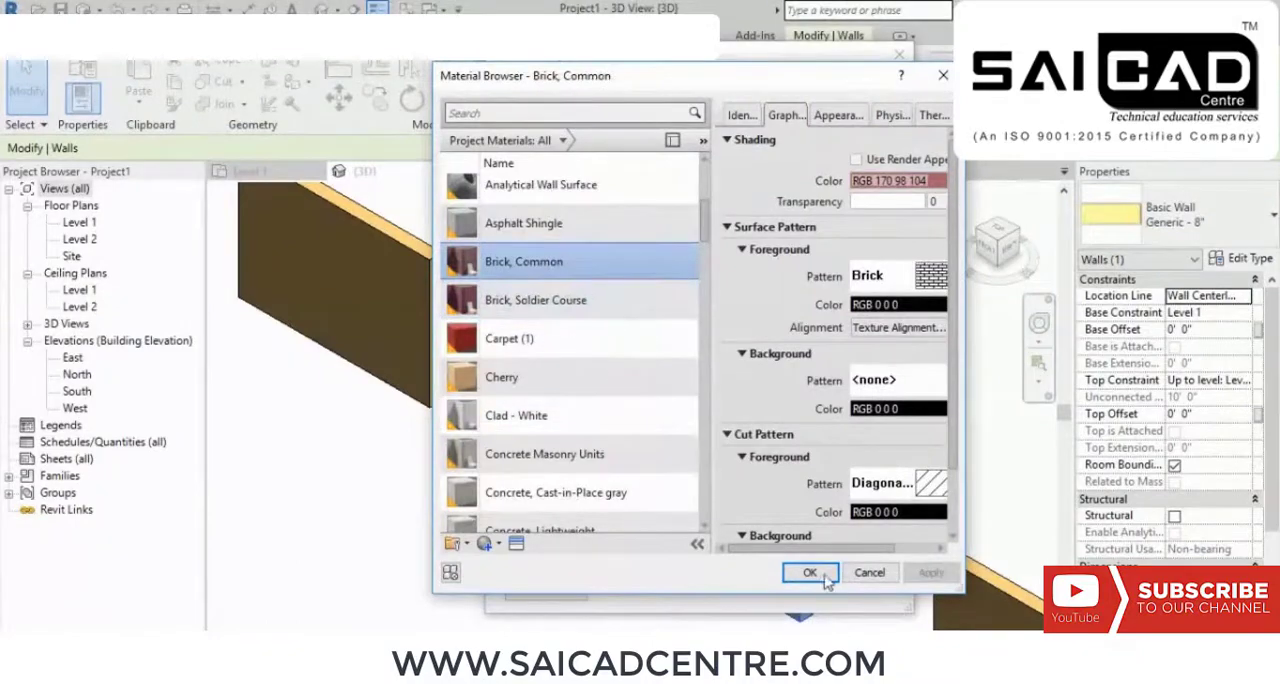
click(819, 575)
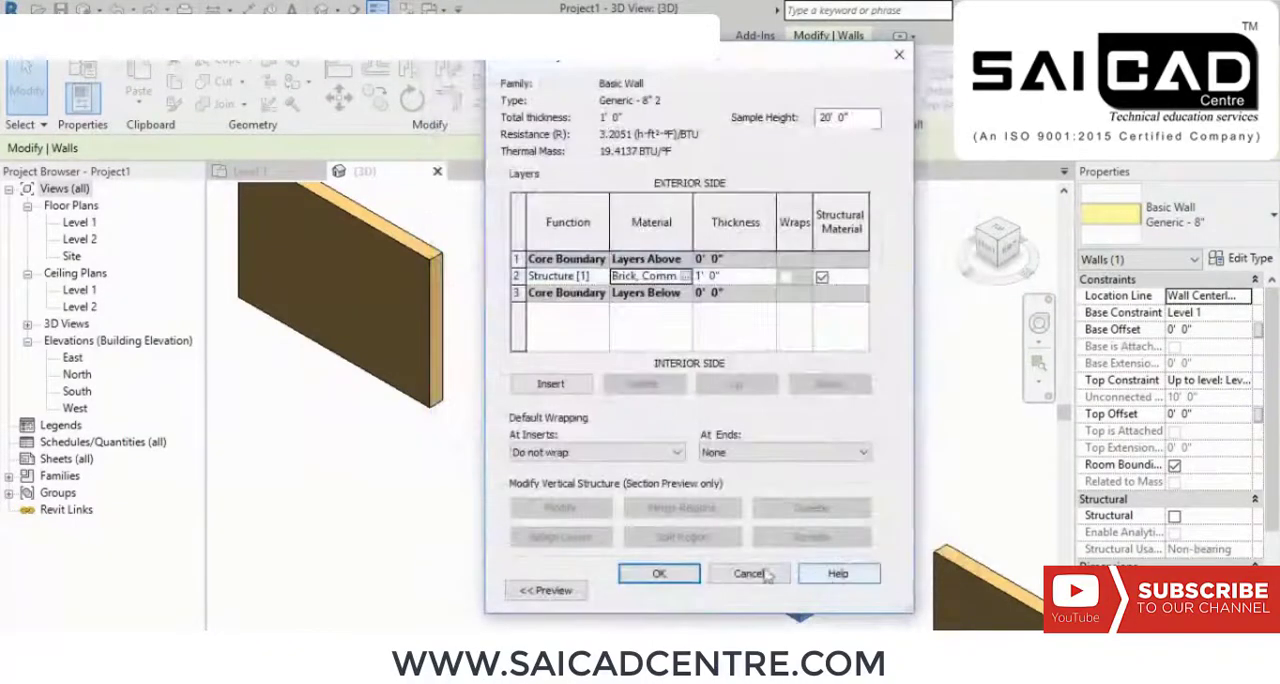
click(659, 573)
click(668, 590)
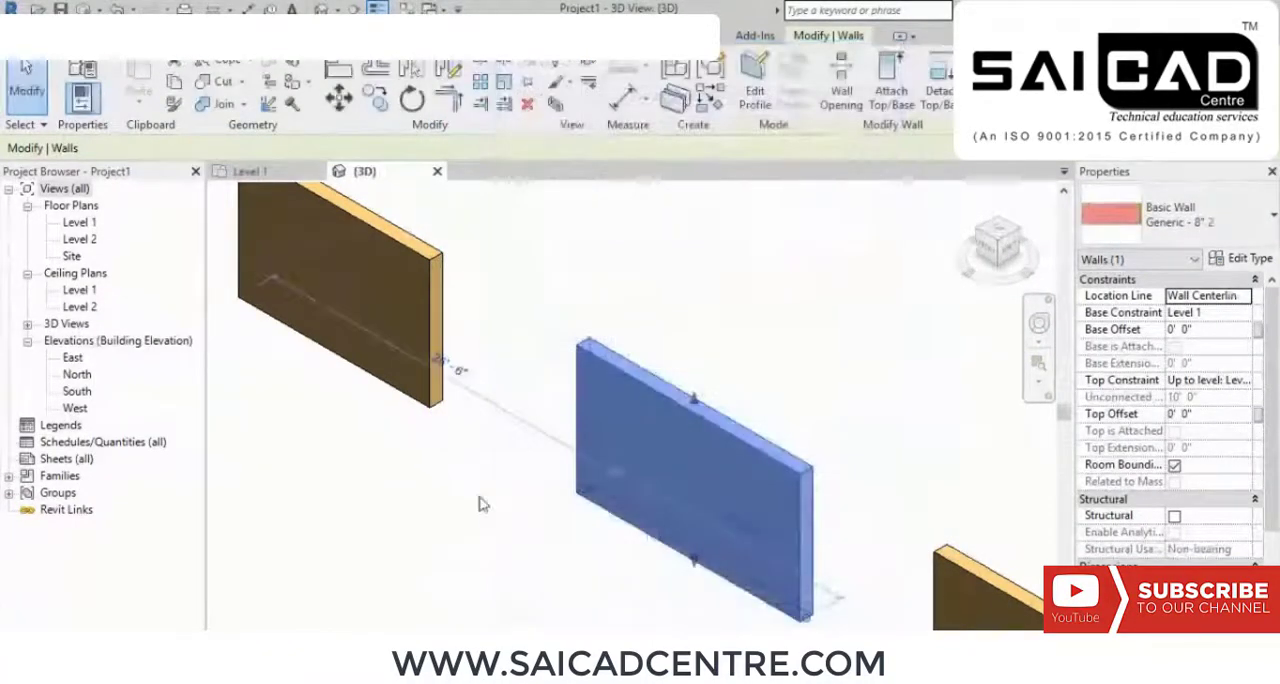
click(480, 500)
Step: Switch the 3D view to a realistic visual style that renders the walls' material textures, and compare the walls in the row
scroll(720, 505, up, 1)
shift+middle_drag(722, 506, 620, 561)
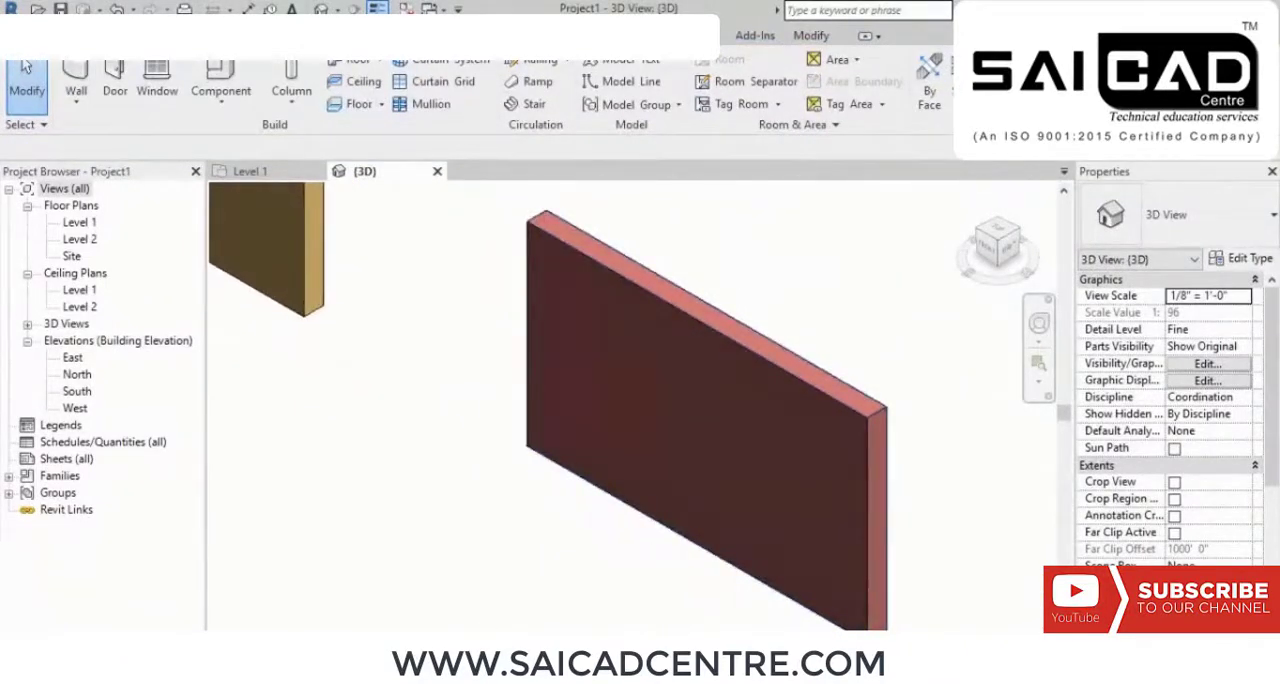
click(300, 645)
click(345, 609)
scroll(689, 437, up, 3)
scroll(714, 445, down, 5)
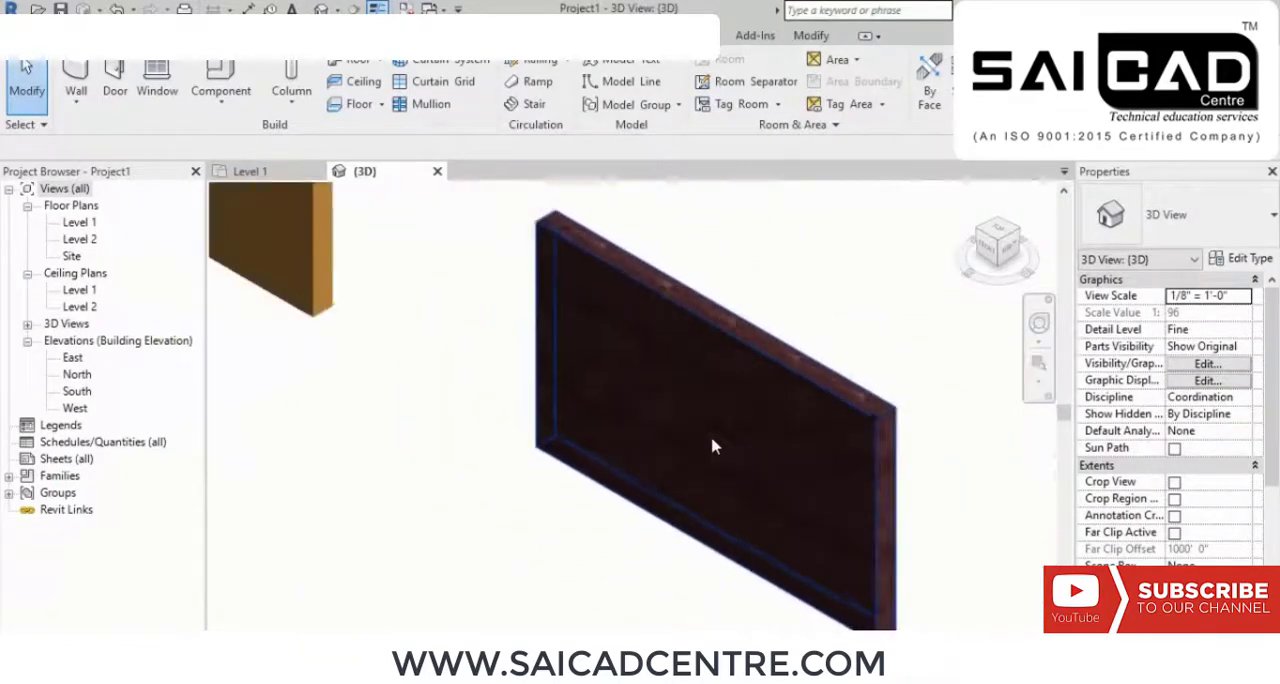
shift+middle_drag(569, 520, 643, 493)
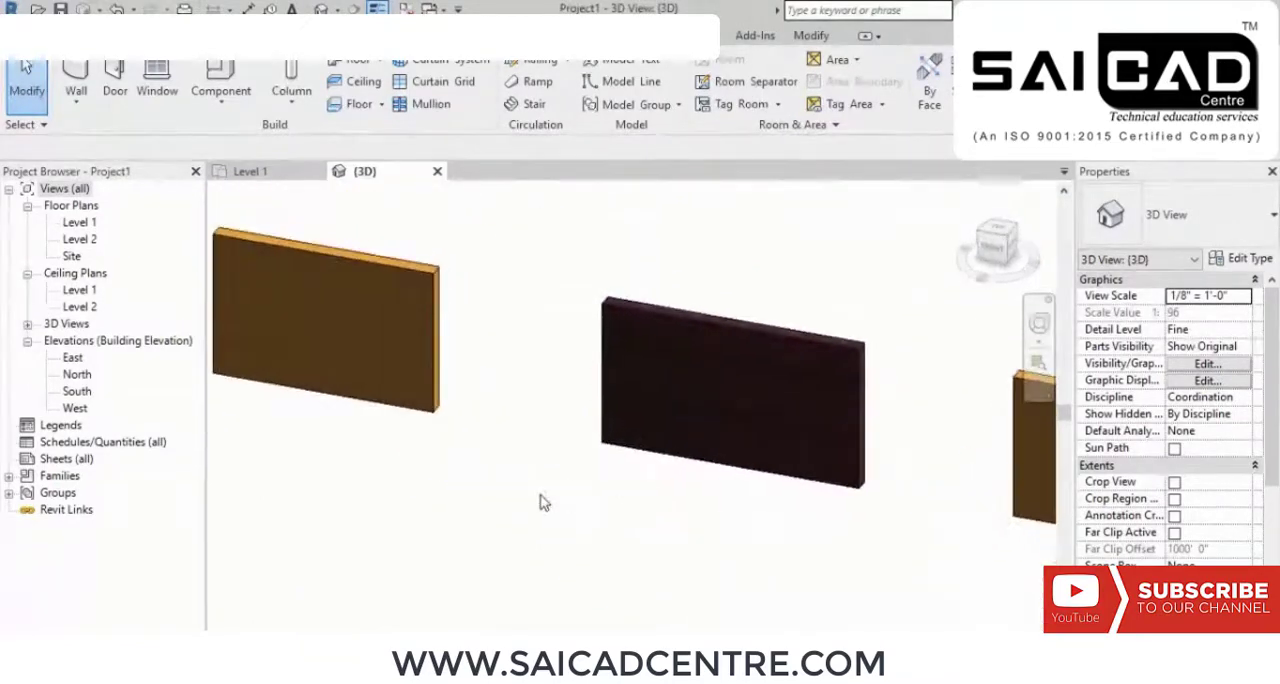
middle_drag(563, 493, 613, 527)
scroll(739, 520, down, 3)
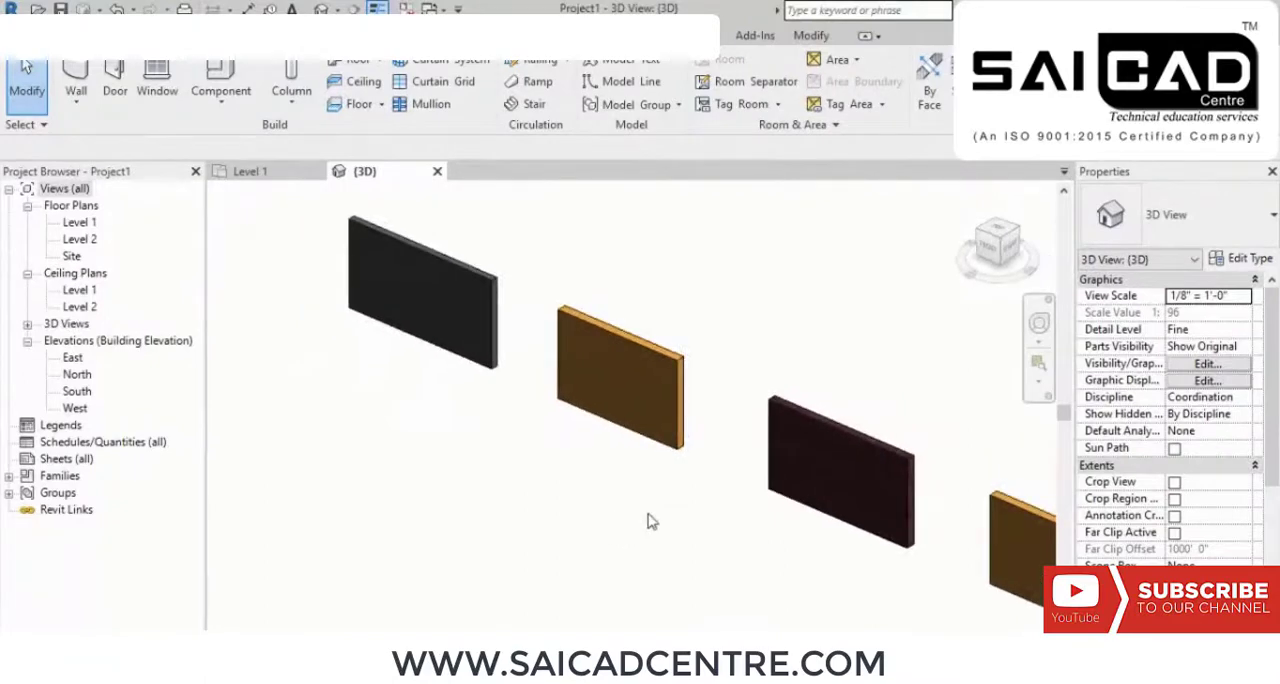
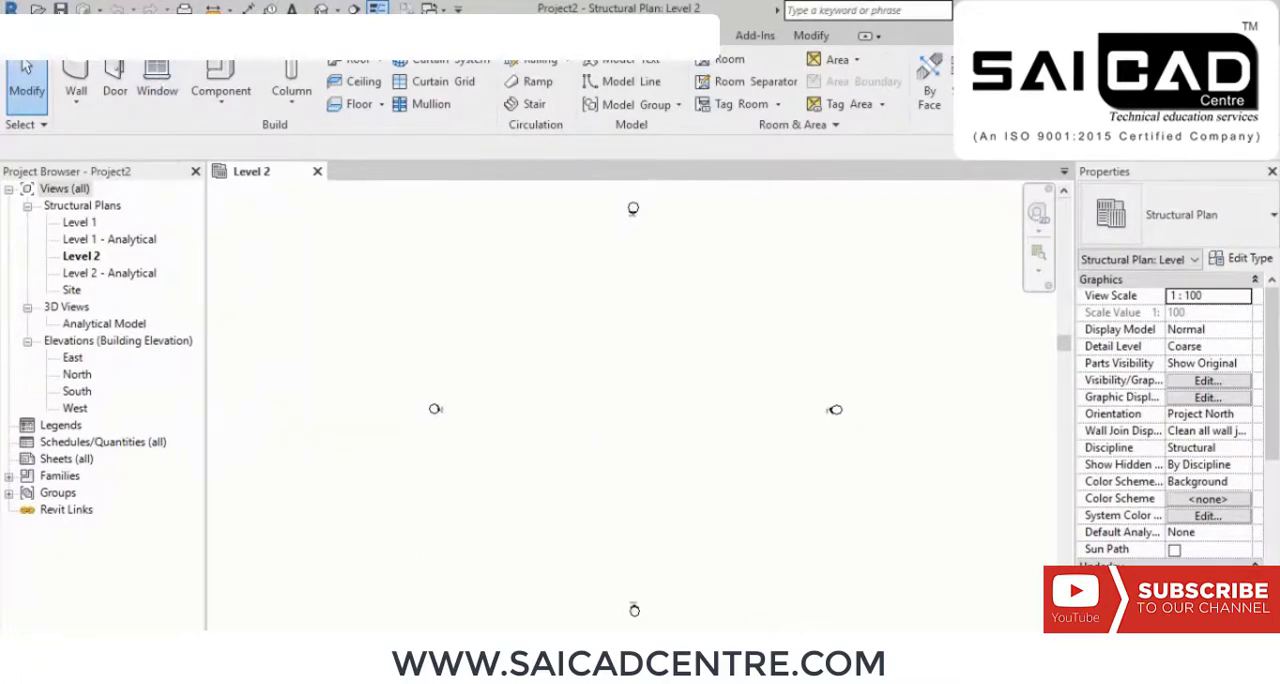
click(138, 36)
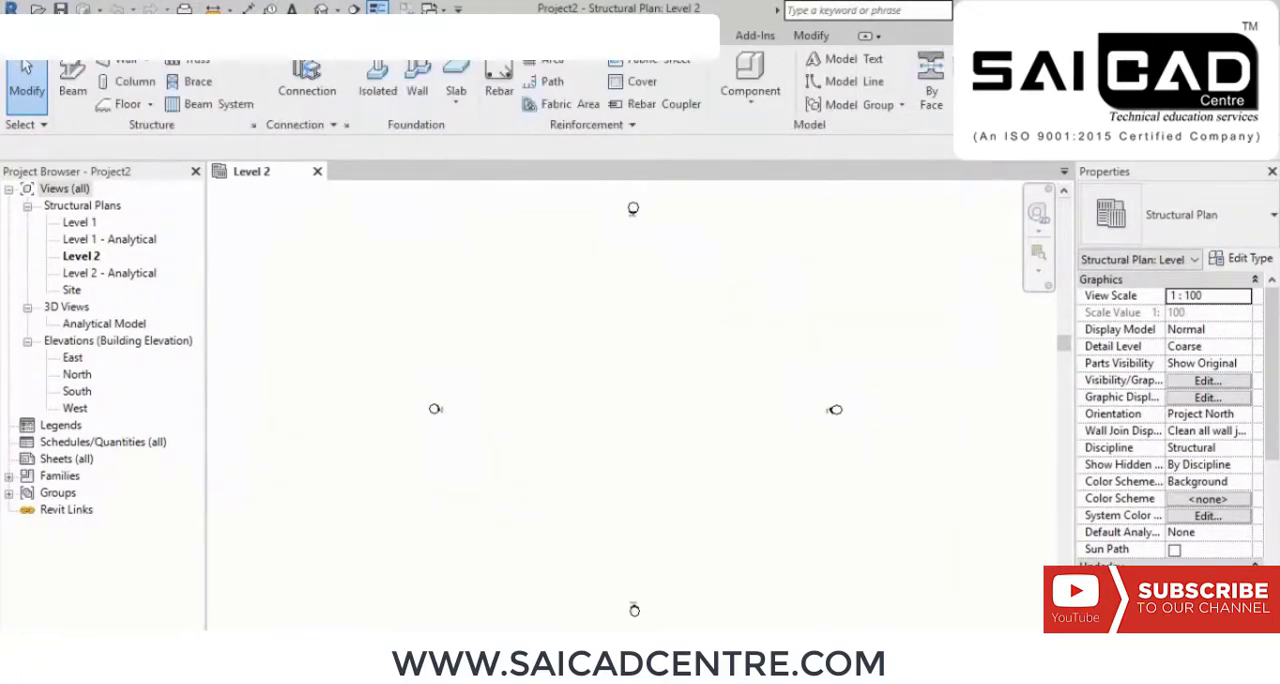
click(184, 36)
click(138, 36)
Step: Open the Level 1 structural plan, followed by the South elevation showing the existing levels
double_click(84, 224)
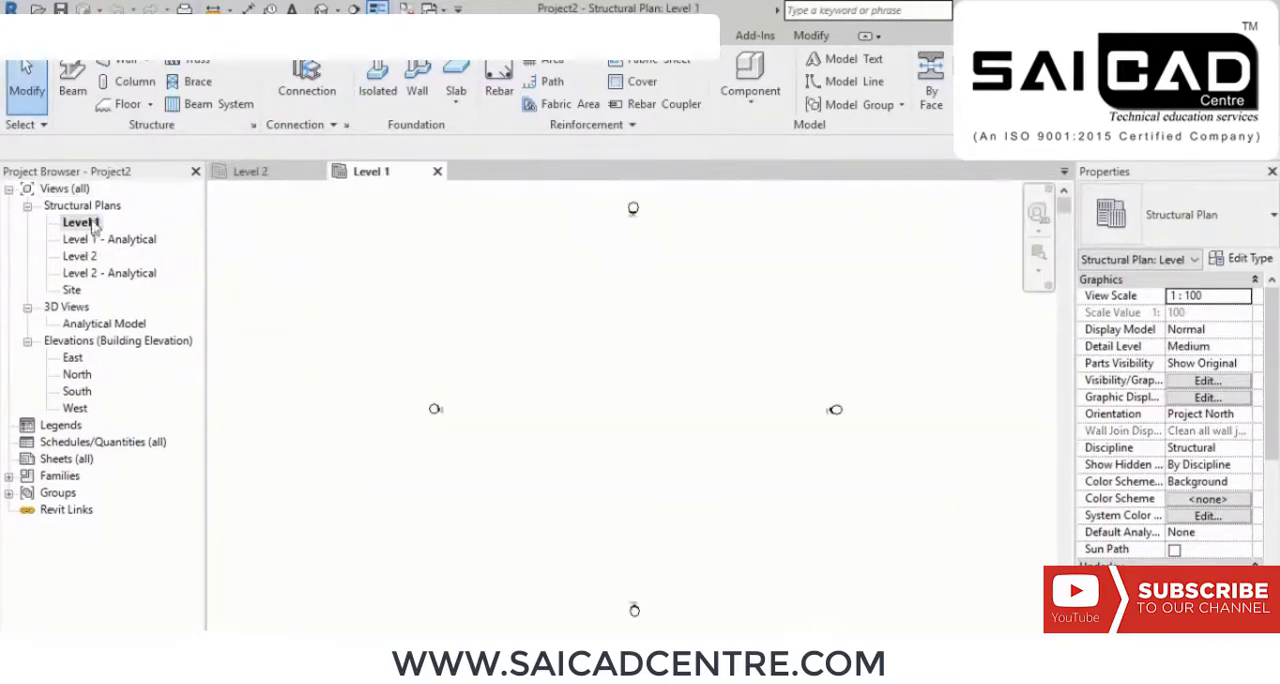
double_click(76, 391)
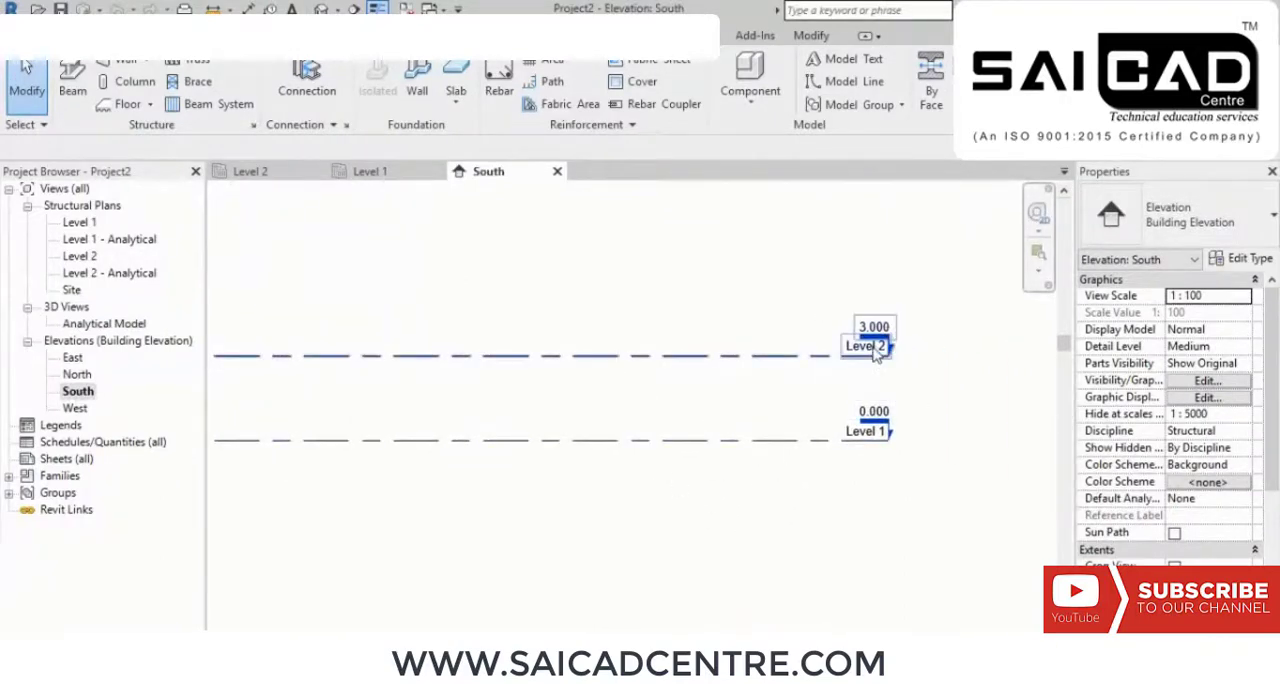
scroll(554, 381, down, 3)
middle_drag(554, 381, 656, 394)
scroll(591, 397, up, 2)
middle_drag(806, 435, 769, 436)
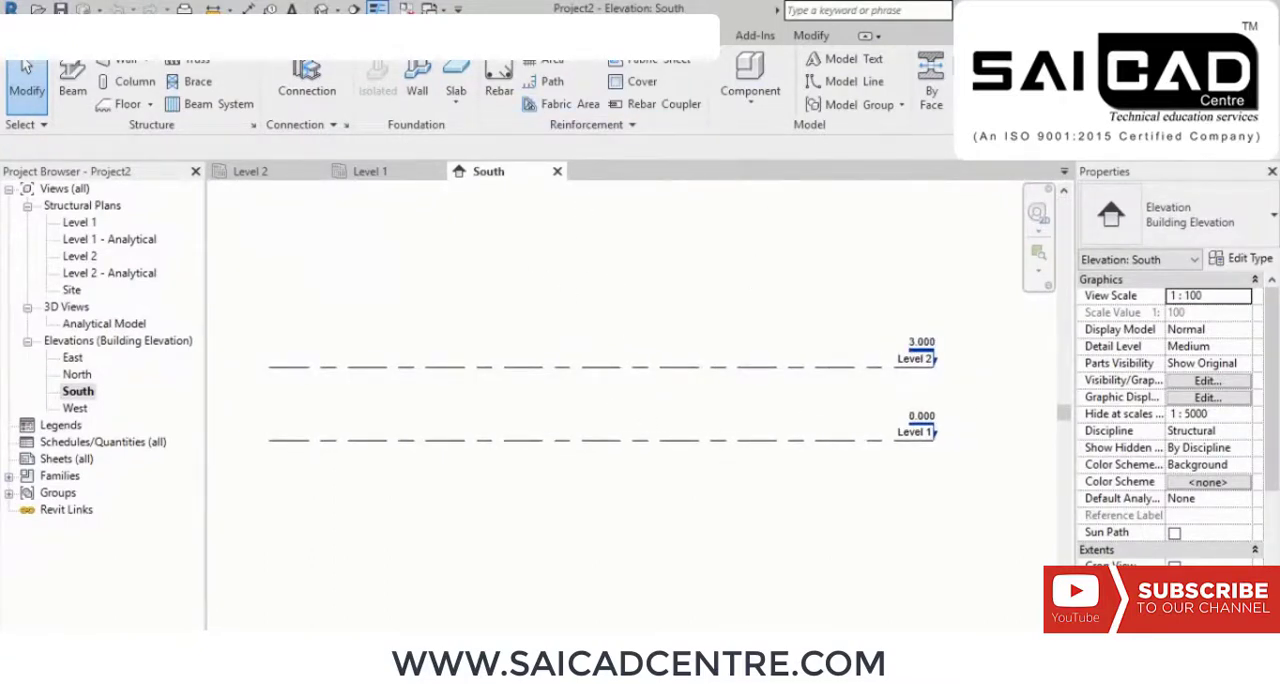
Step: Create a new level 1000 mm above Level 2 by picking the Level 2 line with an offset of 1000
key(l)
key(l)
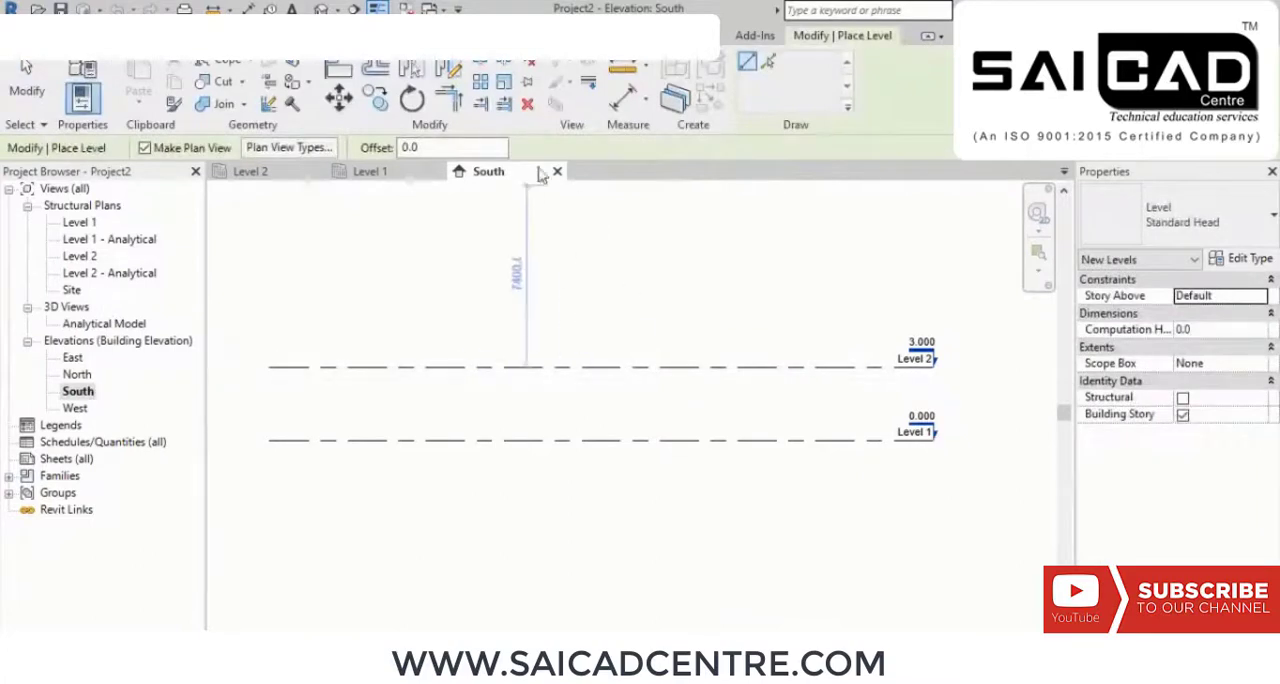
text(100)
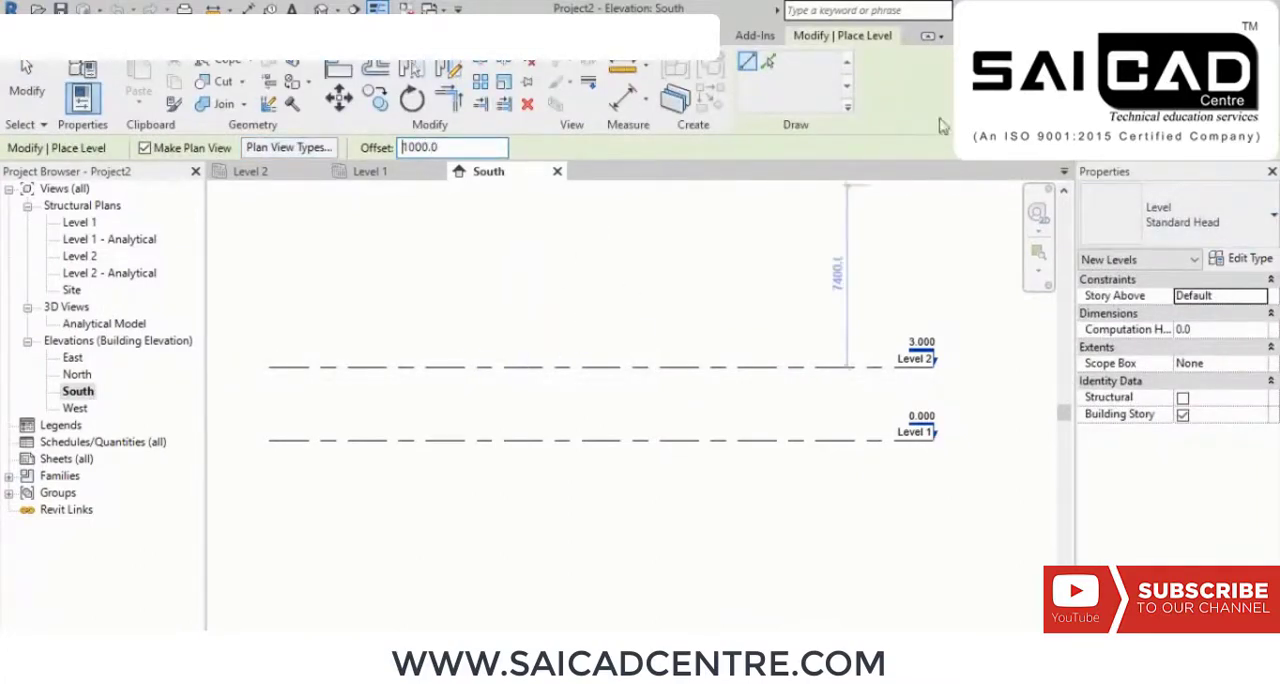
click(768, 63)
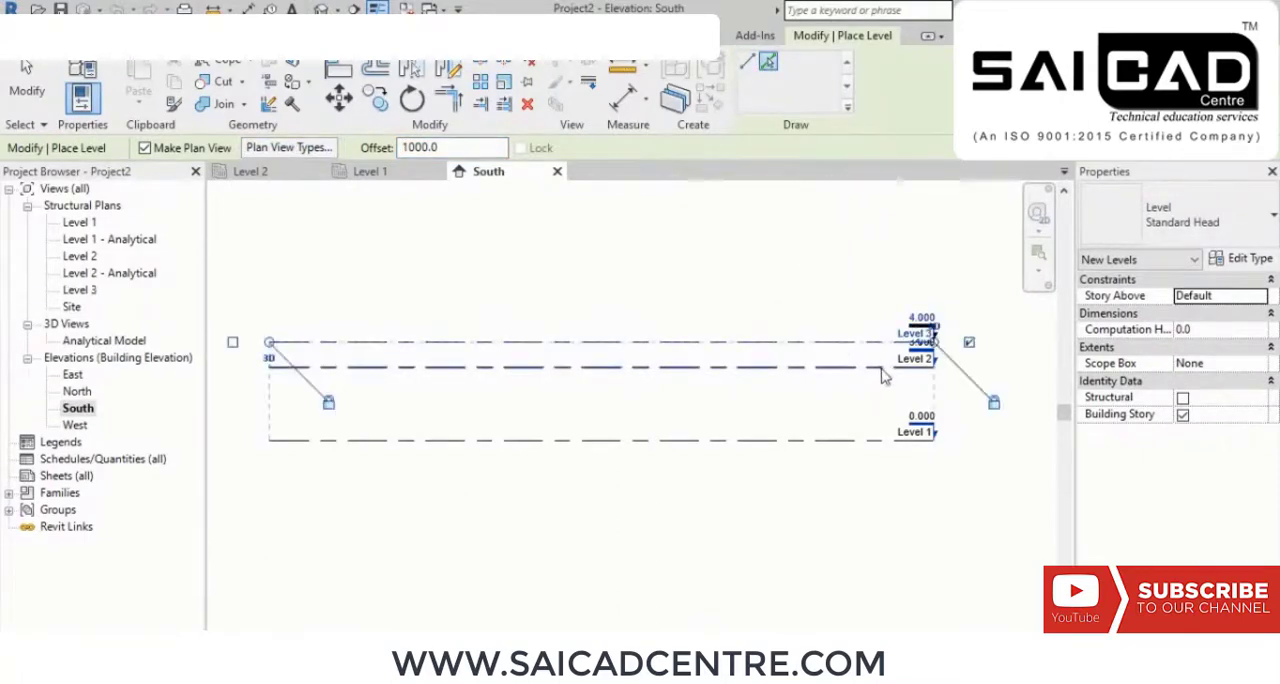
click(726, 367)
scroll(874, 460, up, 5)
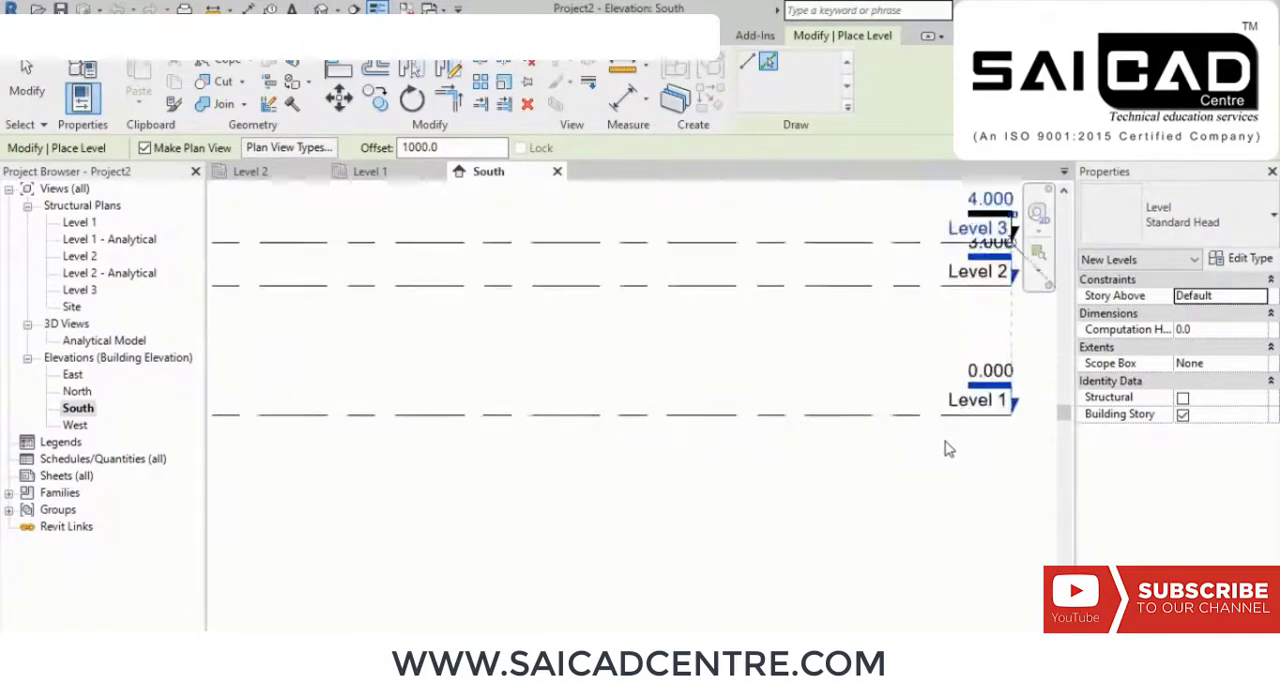
Step: Create another level 1000 mm below Level 1 by picking its line with the 1000 offset, and finish level placement
click(456, 148)
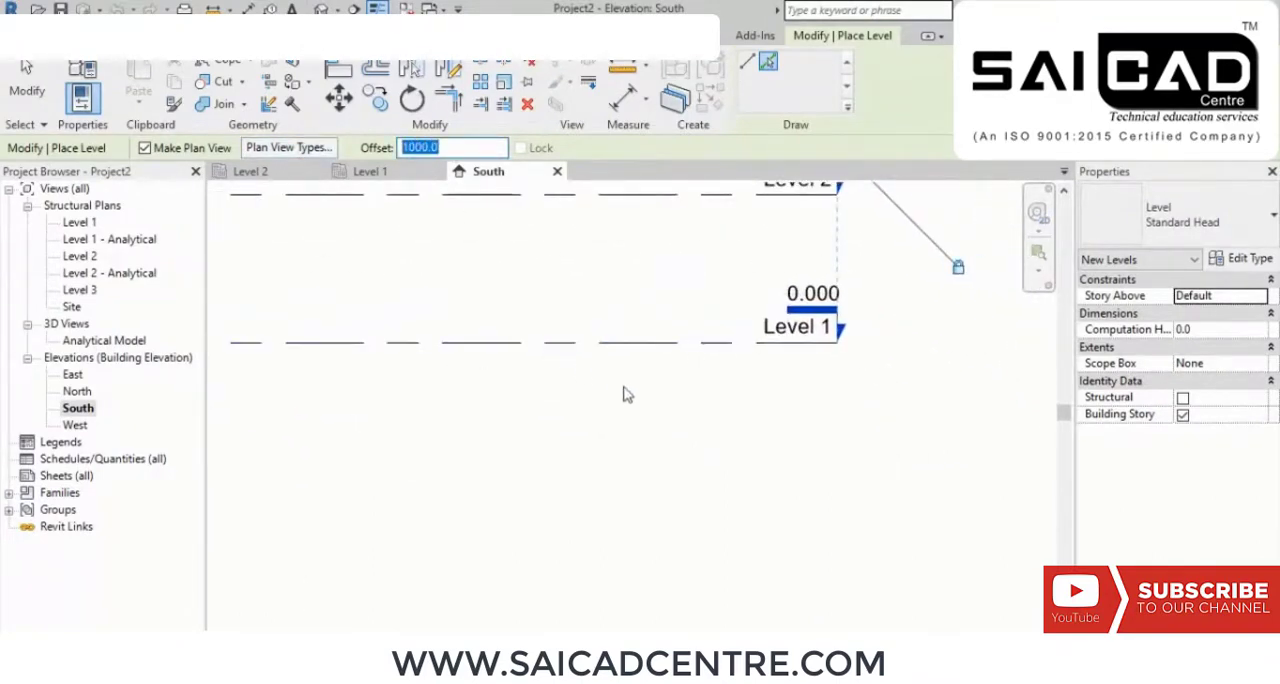
click(656, 359)
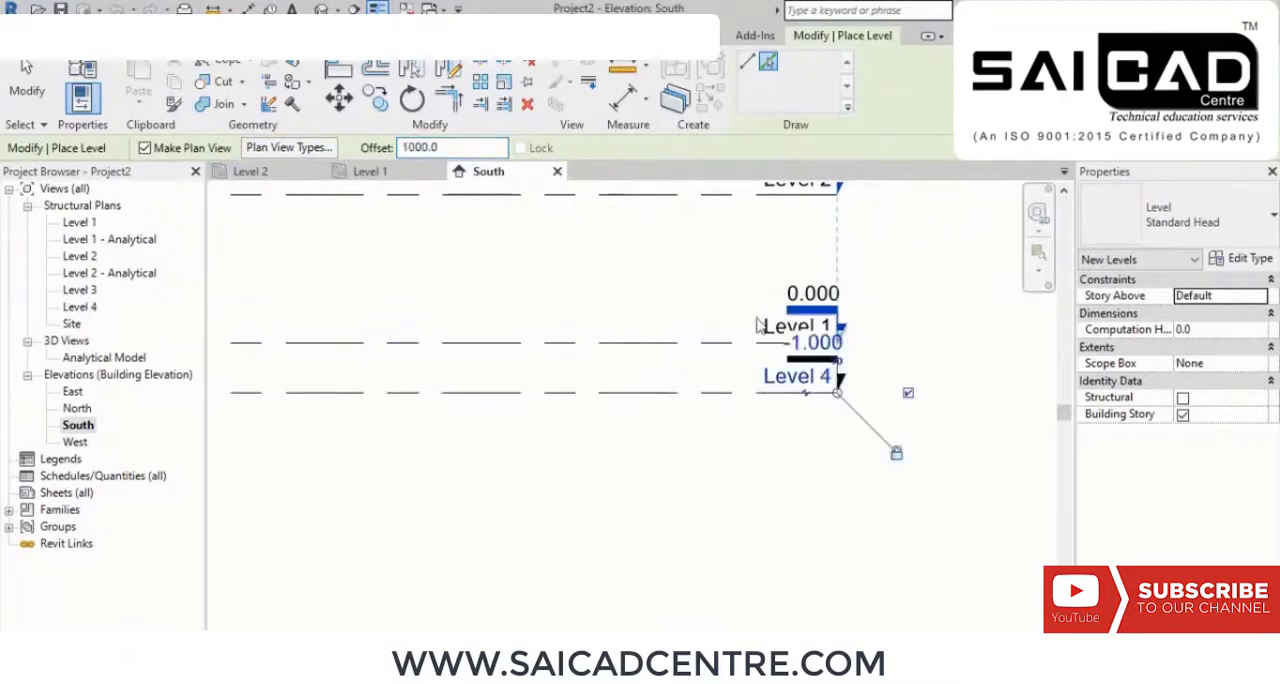
right_click(648, 280)
click(700, 292)
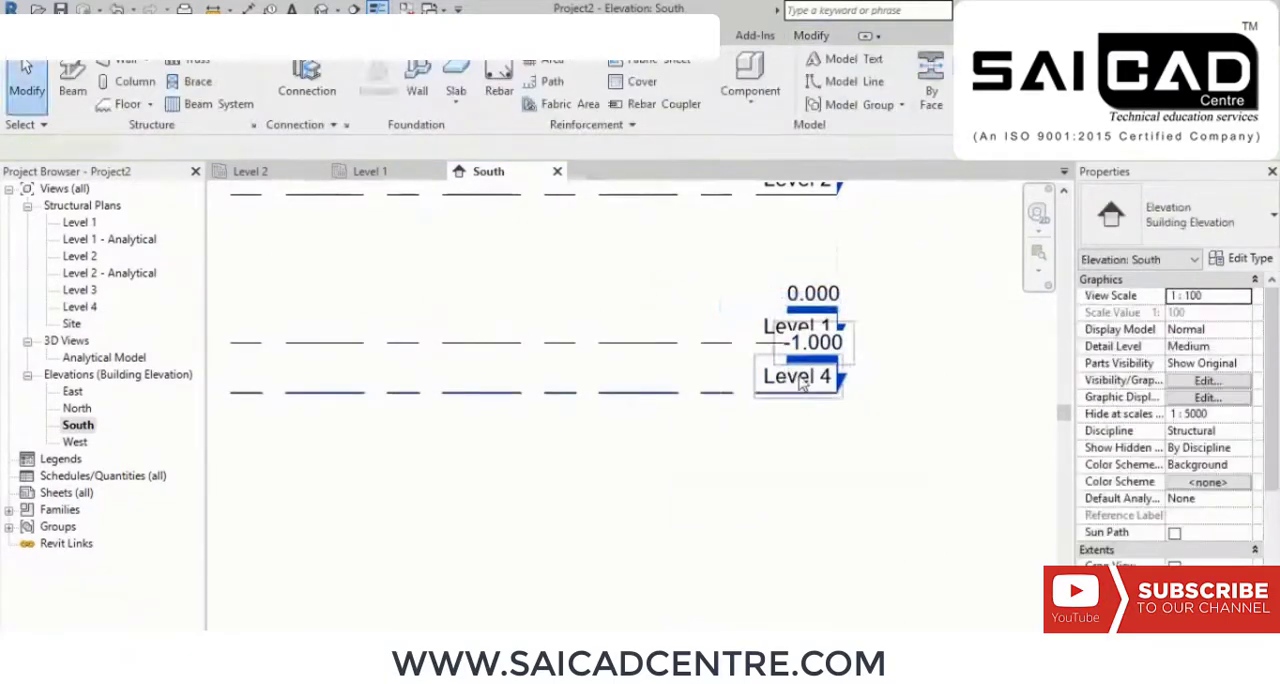
Step: Rename the lowest level as BOF and rename its corresponding views as well
click(778, 385)
click(778, 382)
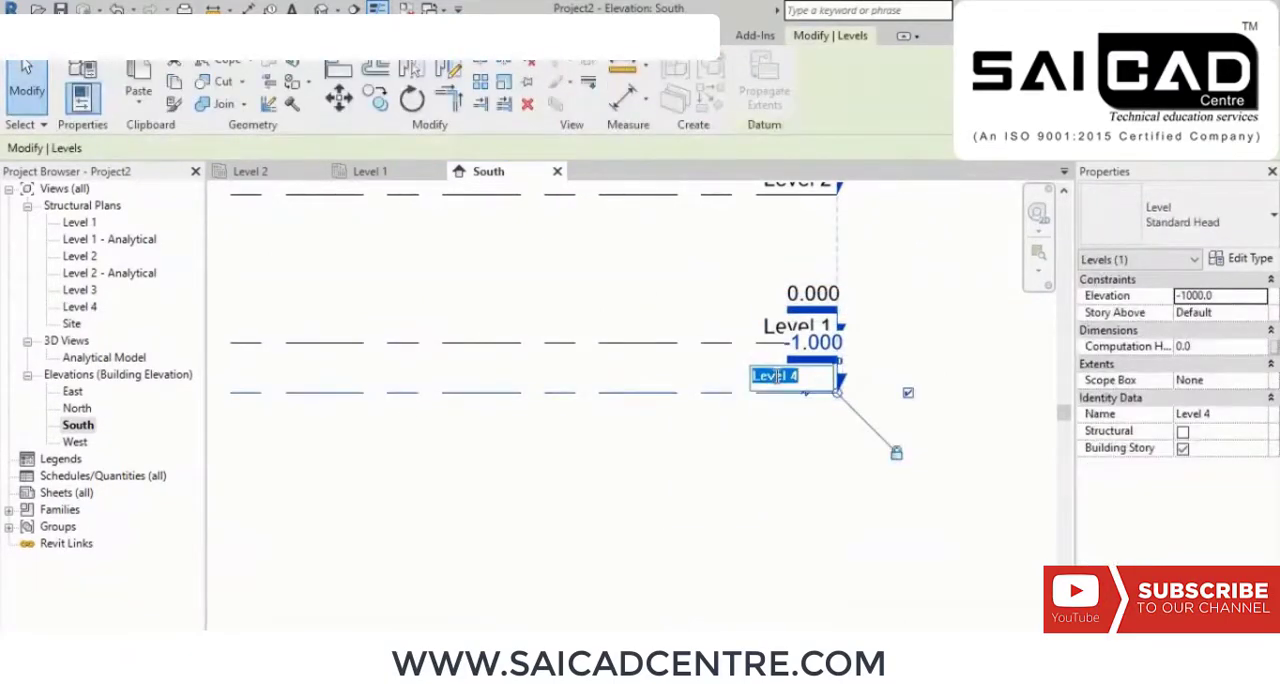
text(B0)
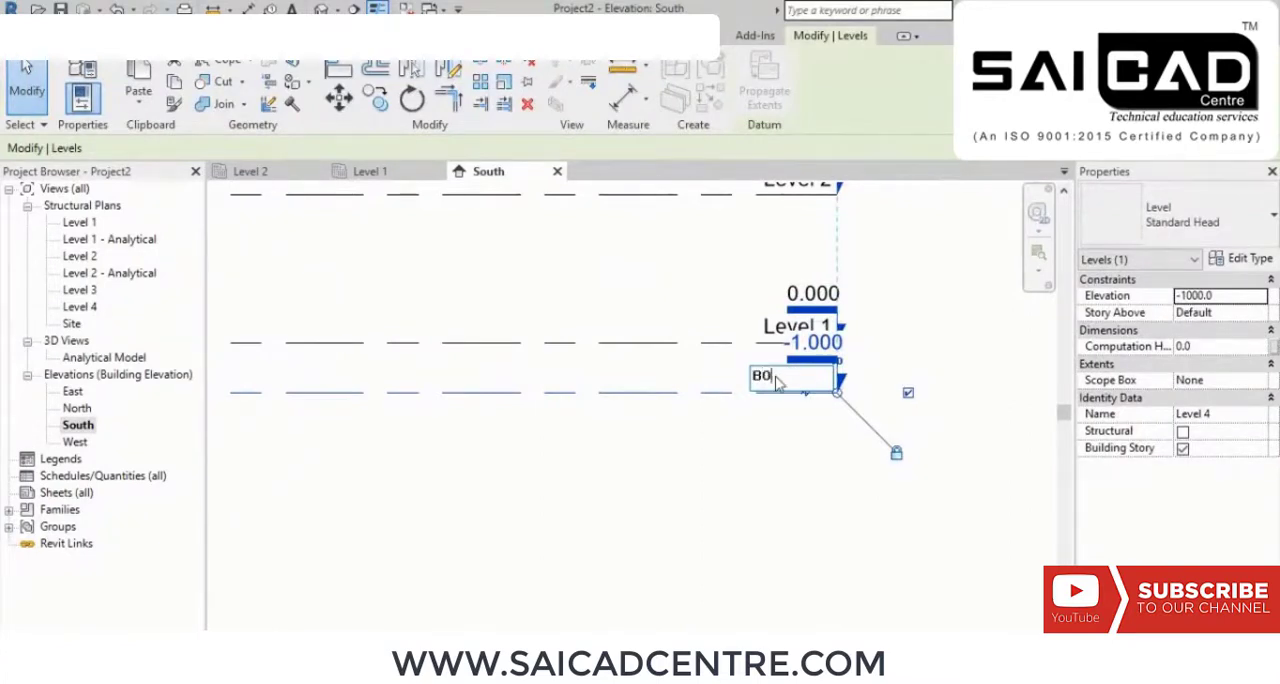
text(F)
key(Return)
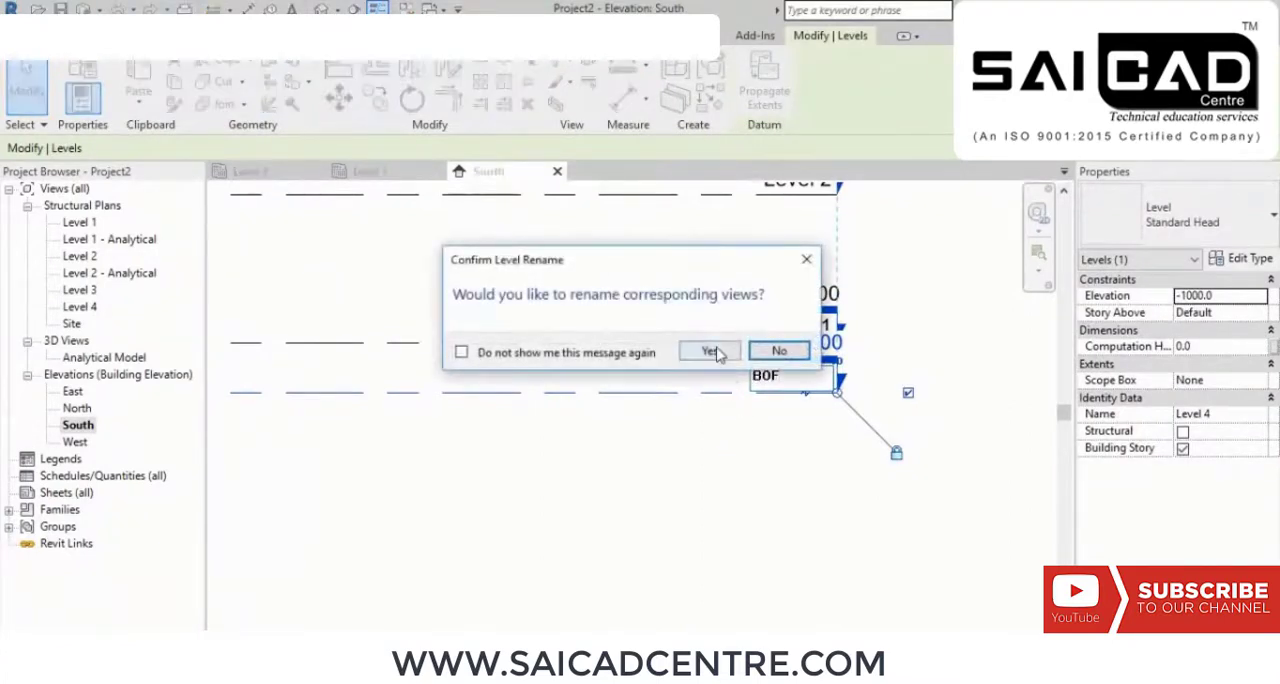
click(712, 349)
Step: Add an elbow to the BOF level line and move its head down, clear of the Level 1 head
scroll(790, 430, down, 2)
scroll(808, 454, down, 1)
middle_drag(489, 360, 725, 398)
scroll(700, 352, down, 1)
scroll(928, 441, up, 2)
scroll(924, 434, up, 1)
middle_drag(950, 449, 697, 399)
scroll(837, 332, up, 1)
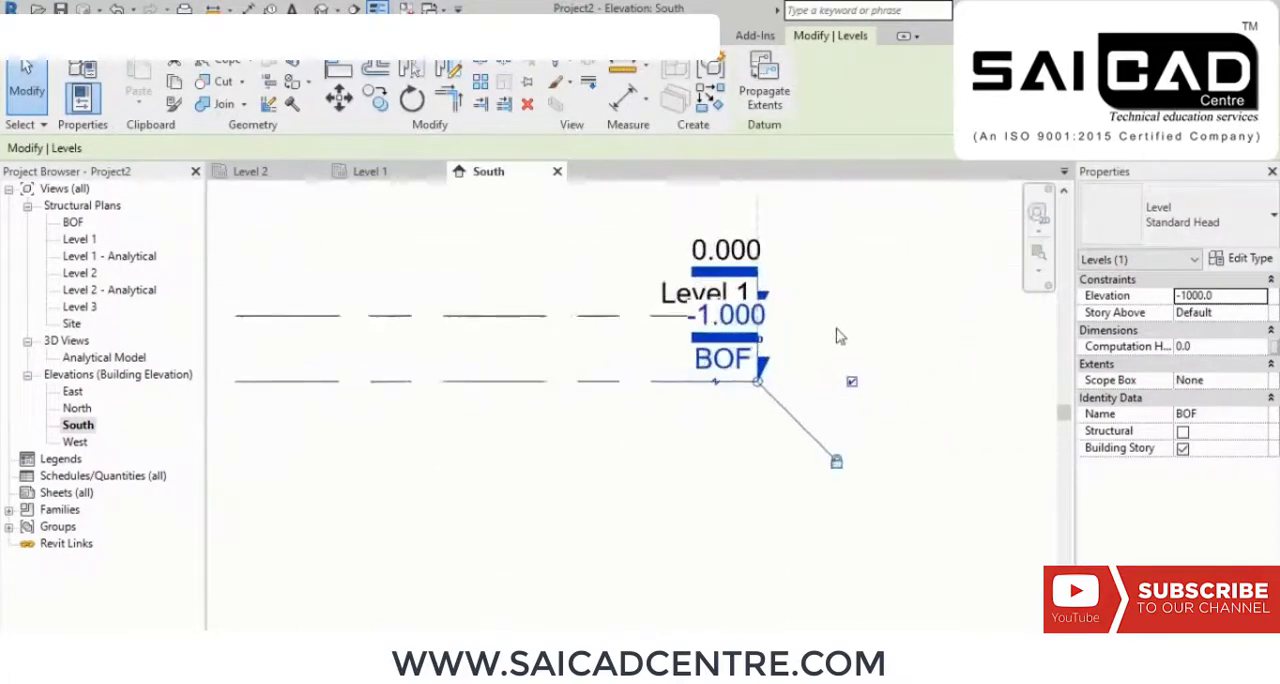
middle_drag(822, 356, 847, 366)
middle_drag(757, 280, 798, 294)
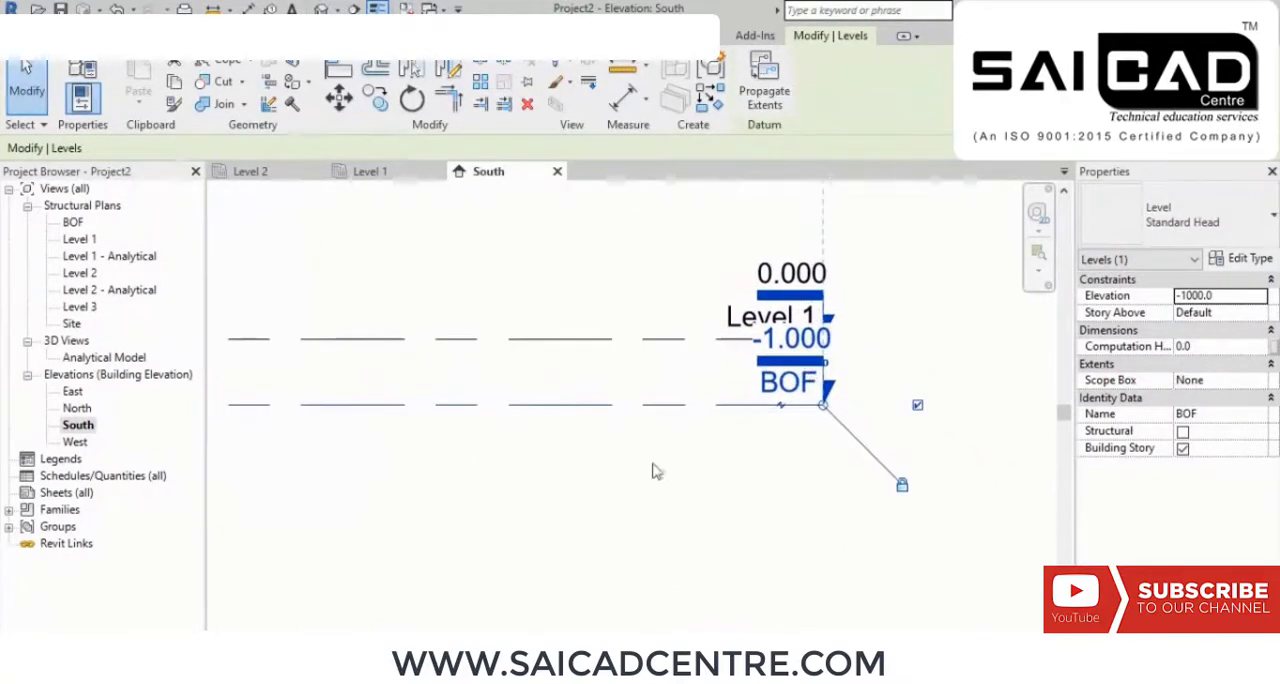
click(782, 407)
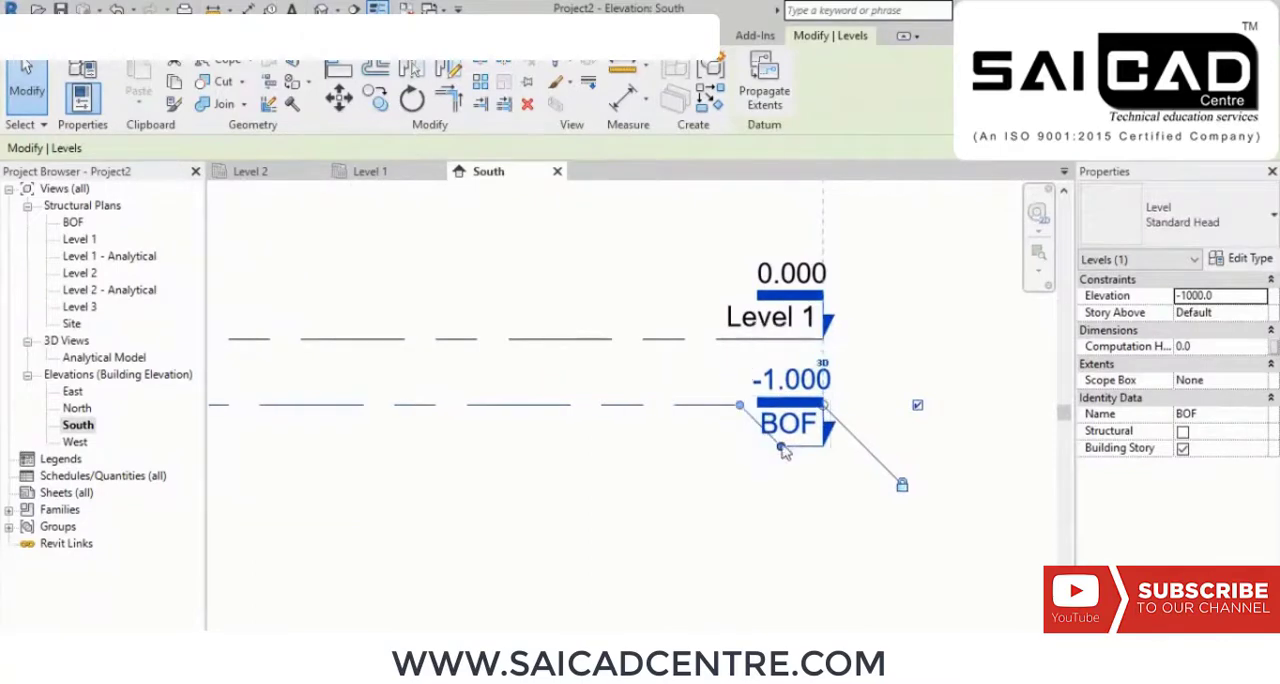
drag(782, 446, 794, 488)
click(780, 363)
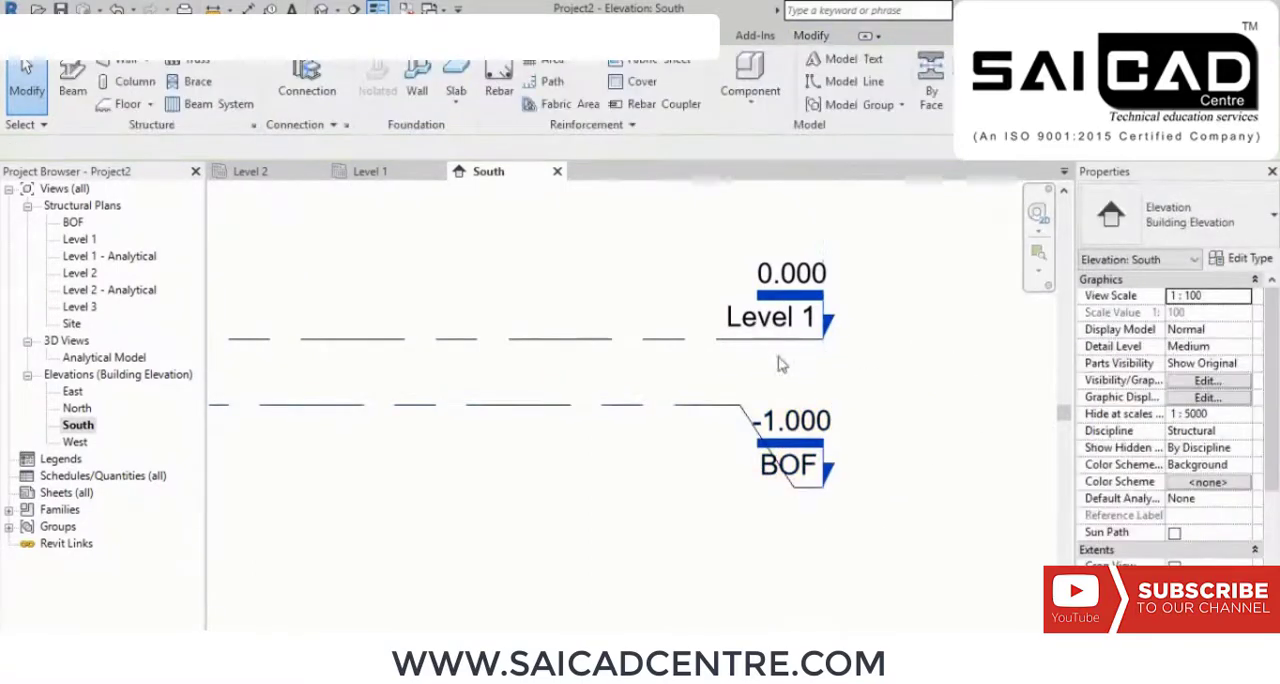
Step: Add an elbow to the Level 1 line and move its head up, away from the BOF head
click(752, 346)
click(785, 344)
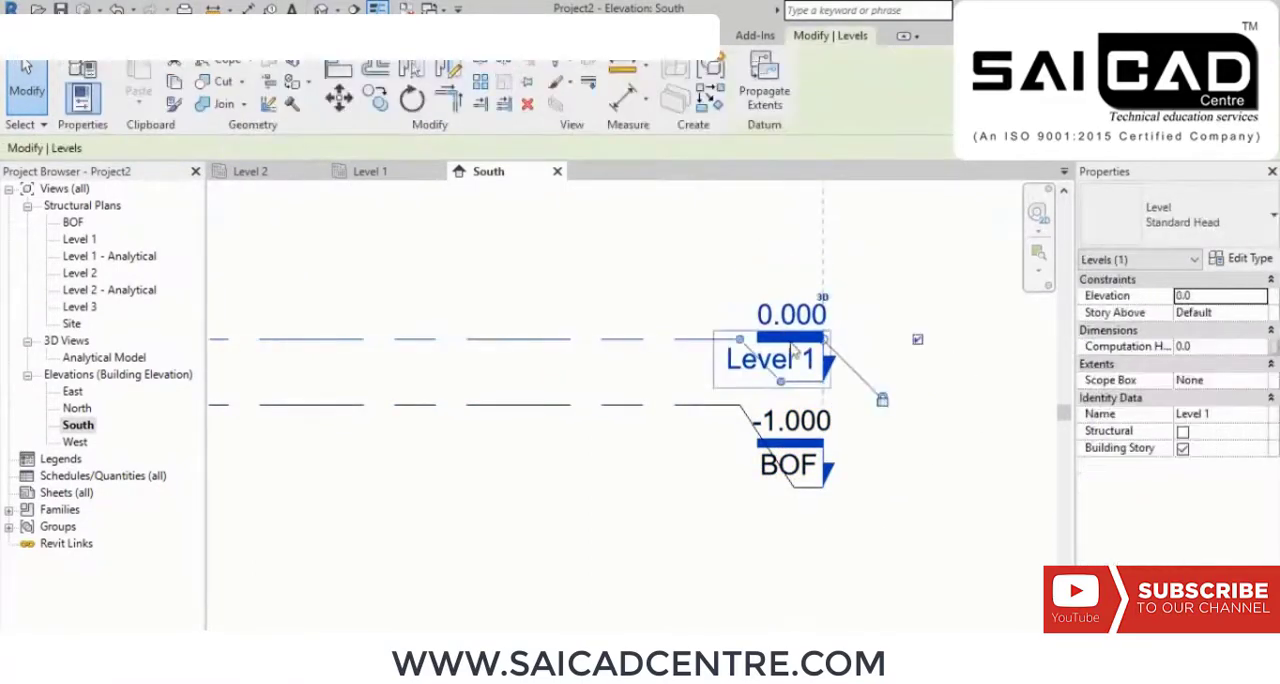
drag(780, 386, 819, 268)
click(924, 323)
Step: Add an elbow to the Level 3 line and raise its head clear of the Level 2 head
scroll(924, 324, down, 1)
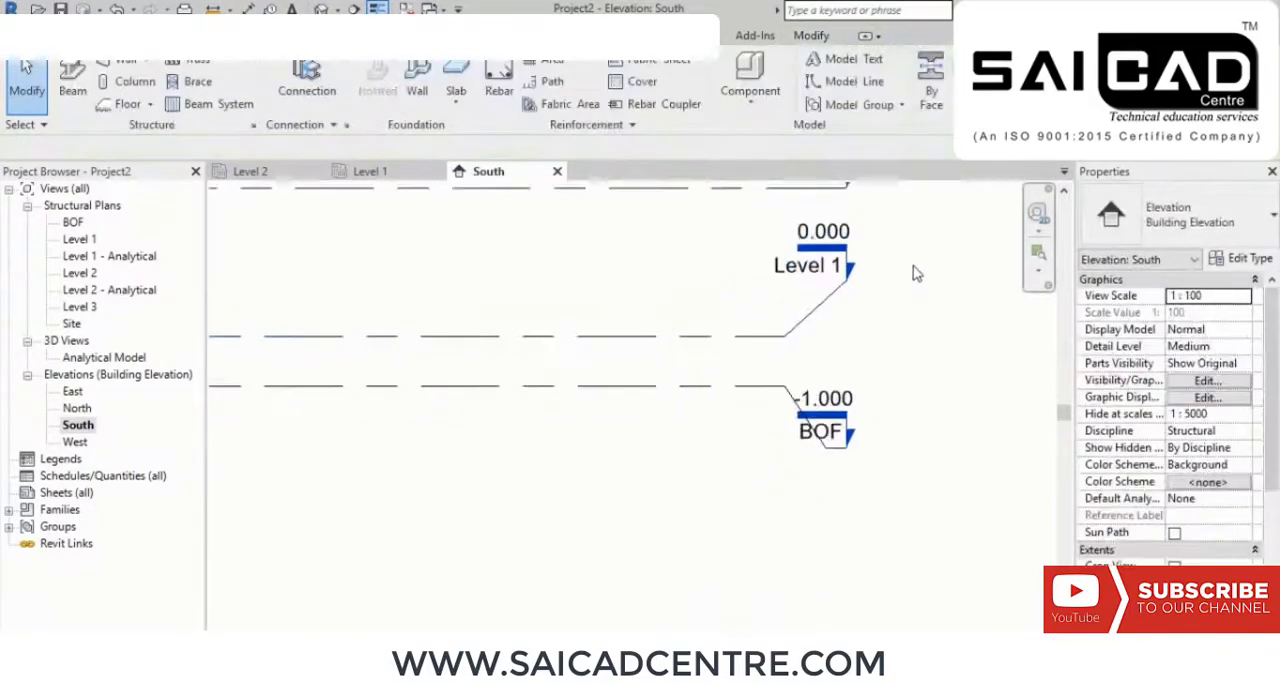
middle_drag(894, 190, 868, 381)
scroll(815, 386, up, 1)
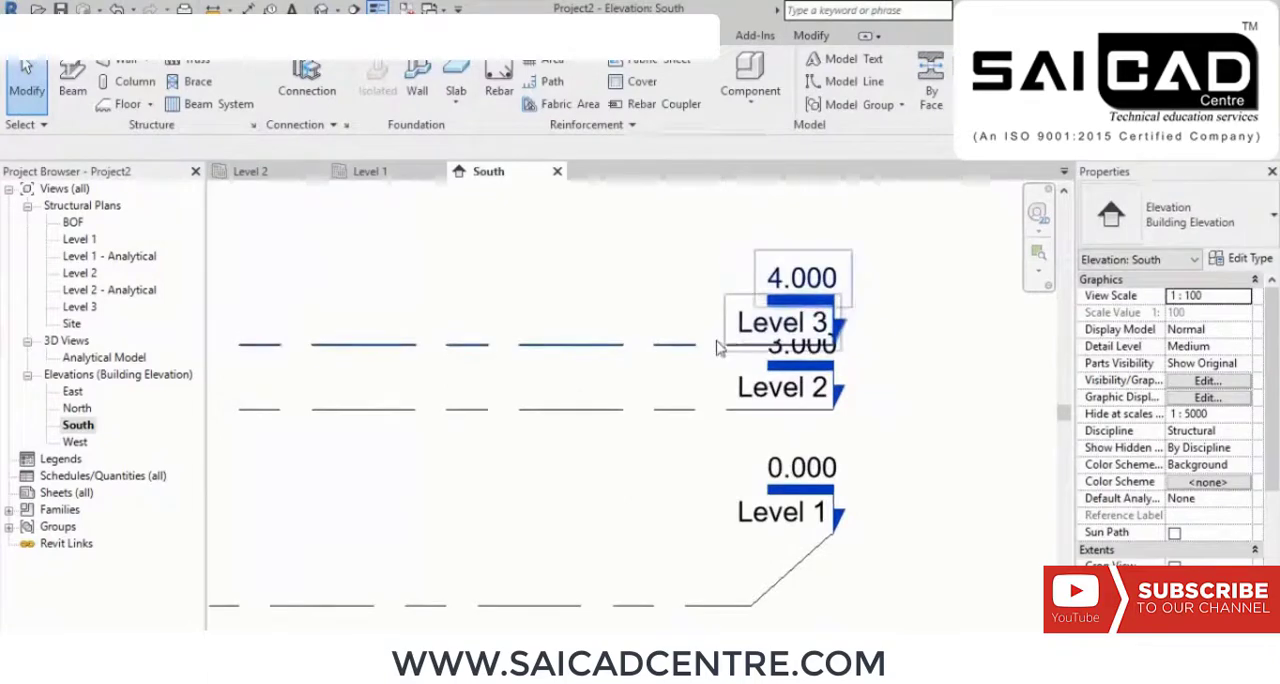
click(800, 345)
click(795, 347)
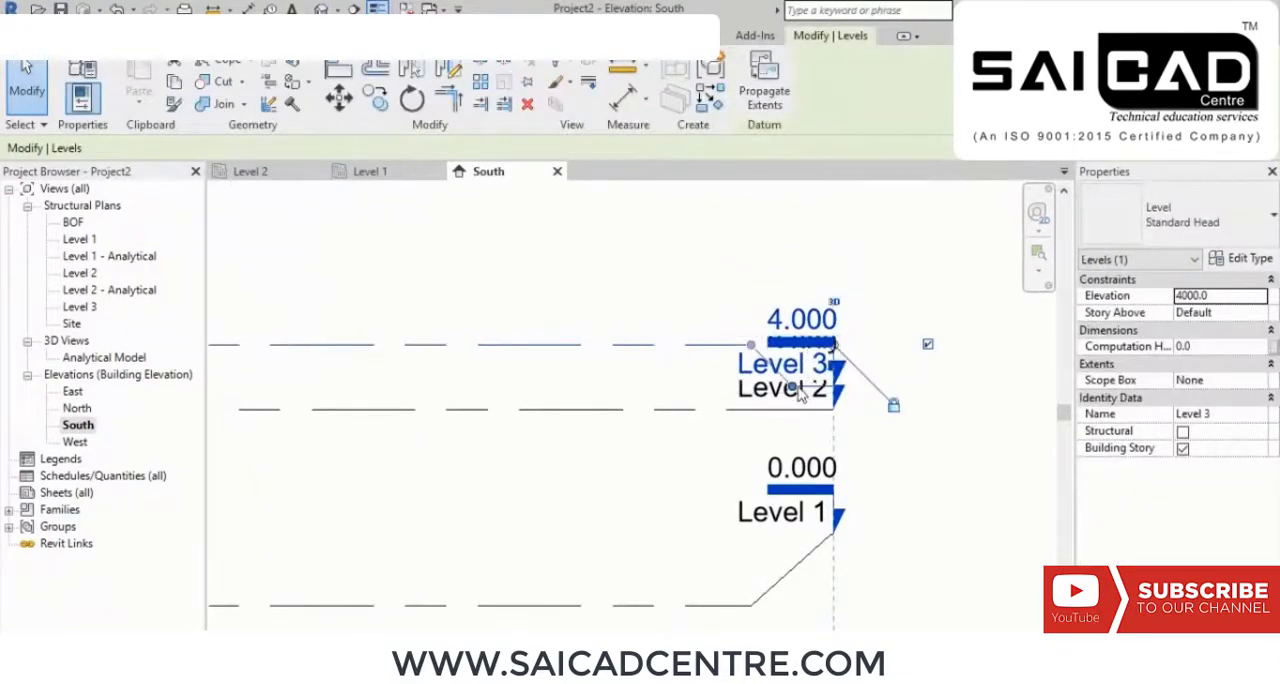
drag(793, 386, 828, 292)
click(946, 326)
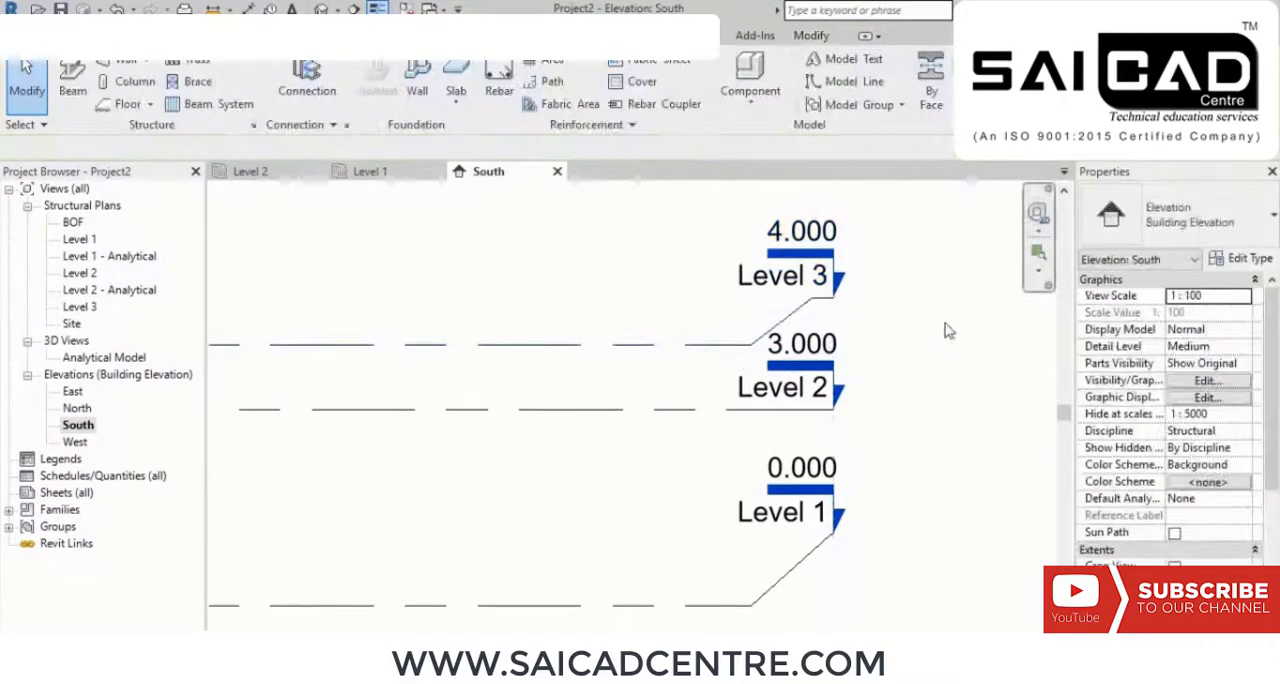
Step: Lower the Level 1 head slightly by adjusting the elbow of its level line
scroll(889, 326, down, 2)
scroll(898, 393, down, 1)
scroll(903, 380, down, 1)
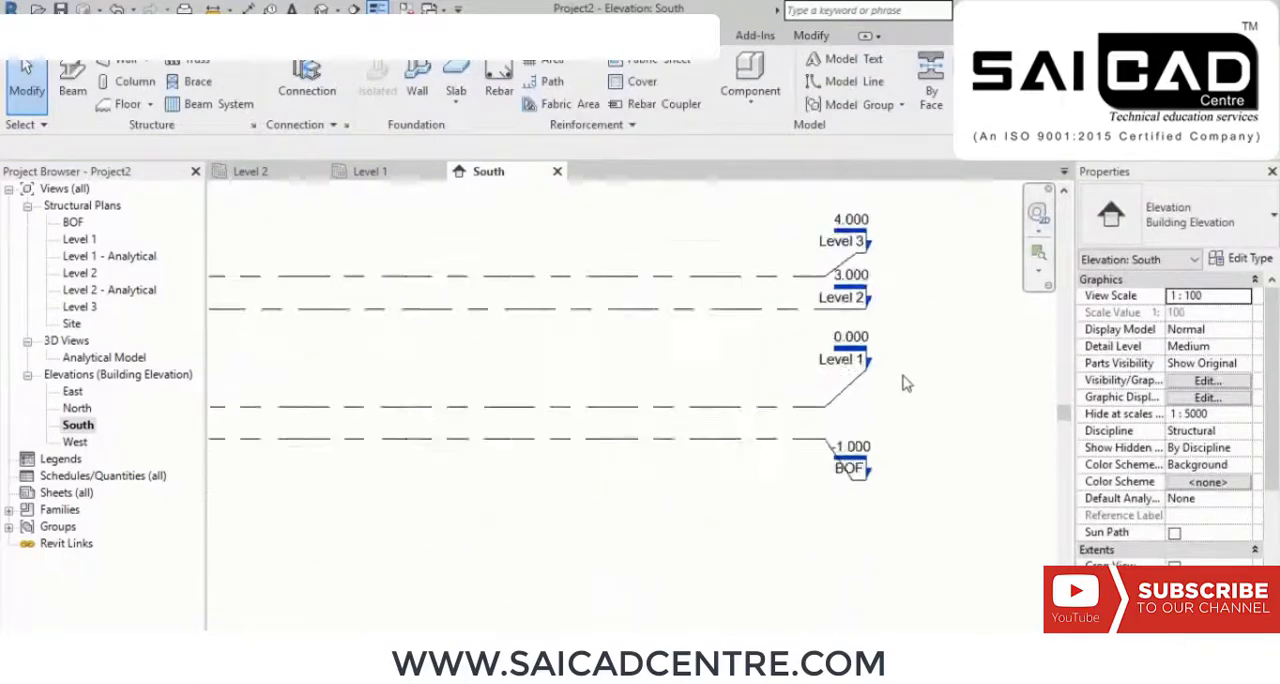
scroll(905, 390, up, 1)
click(848, 401)
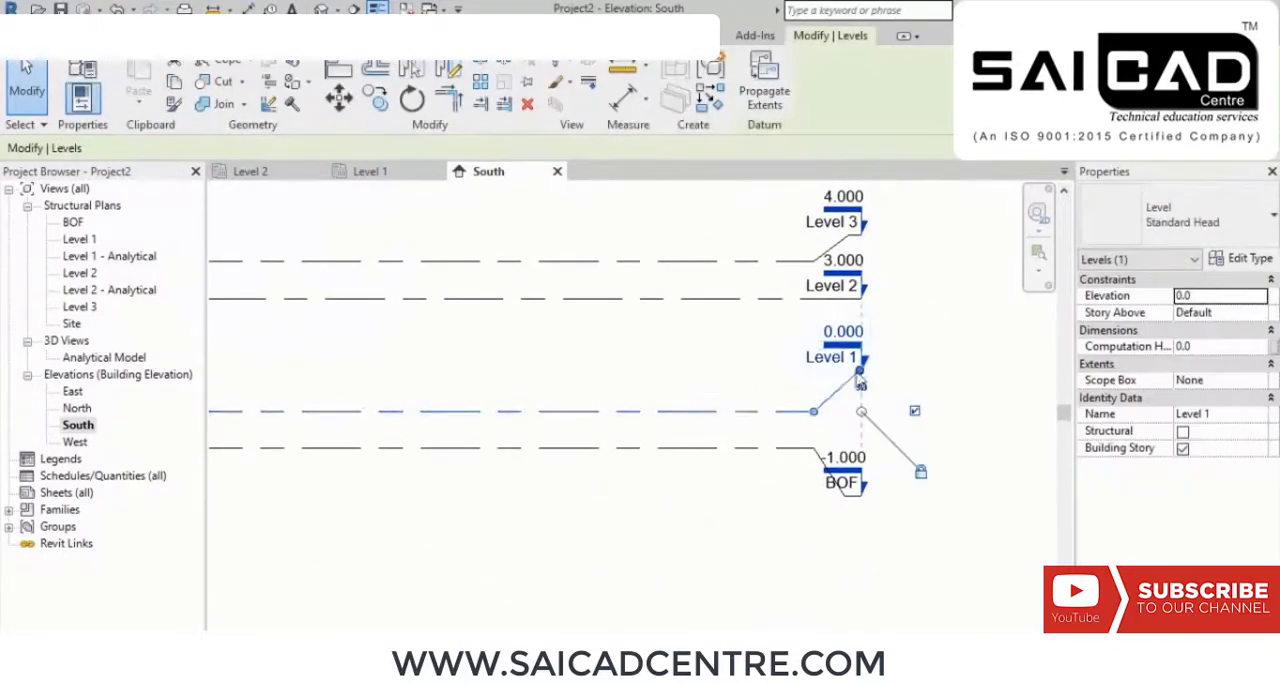
drag(862, 376, 864, 387)
click(936, 408)
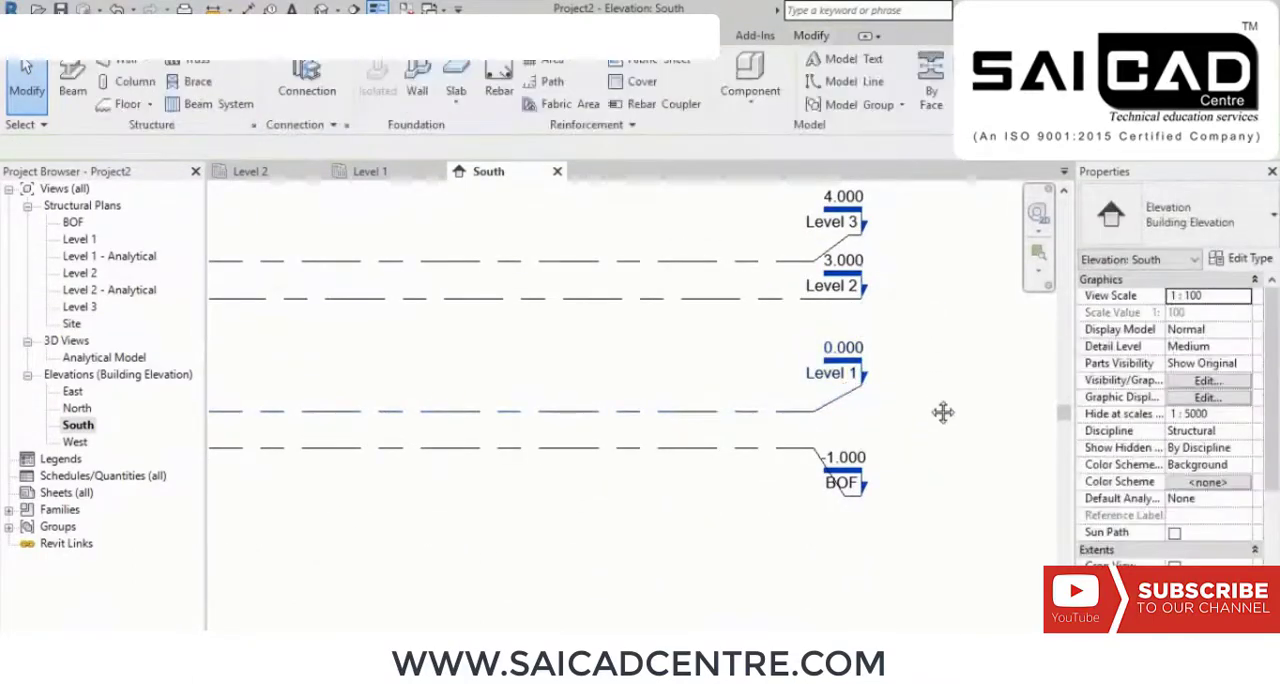
Step: Open the Level 1 structural plan
middle_drag(943, 411, 949, 452)
middle_drag(702, 410, 744, 413)
scroll(714, 400, down, 2)
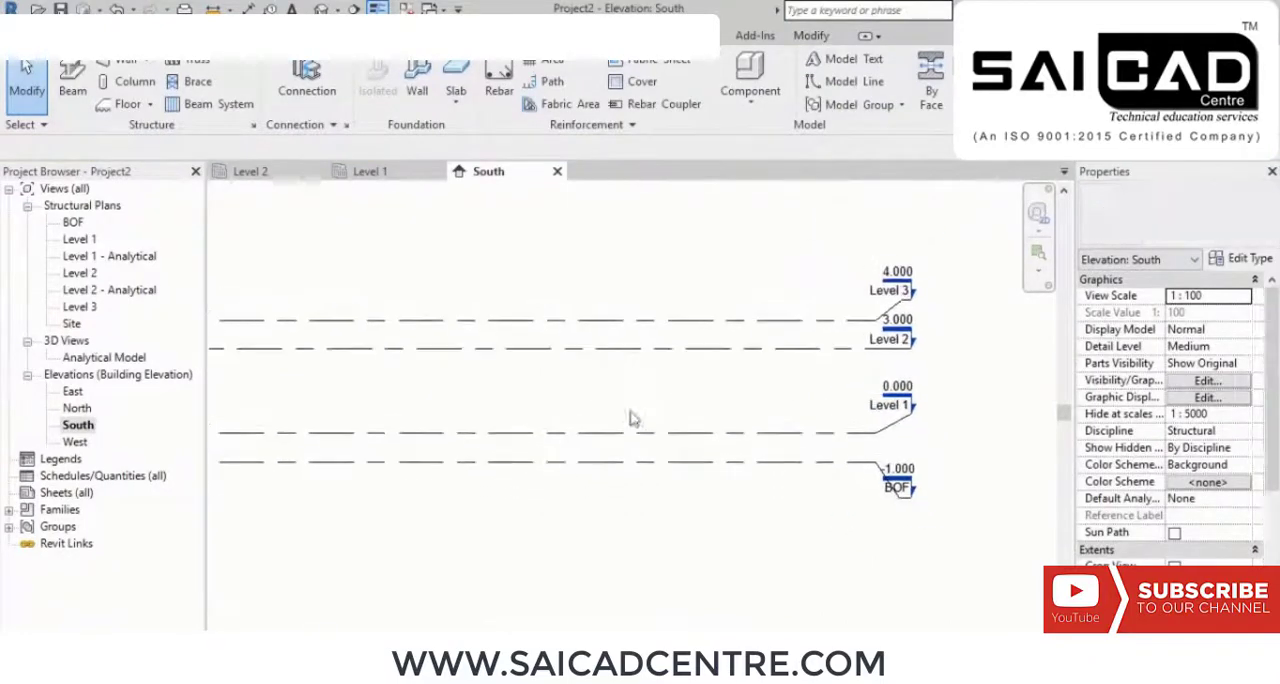
scroll(650, 388, down, 2)
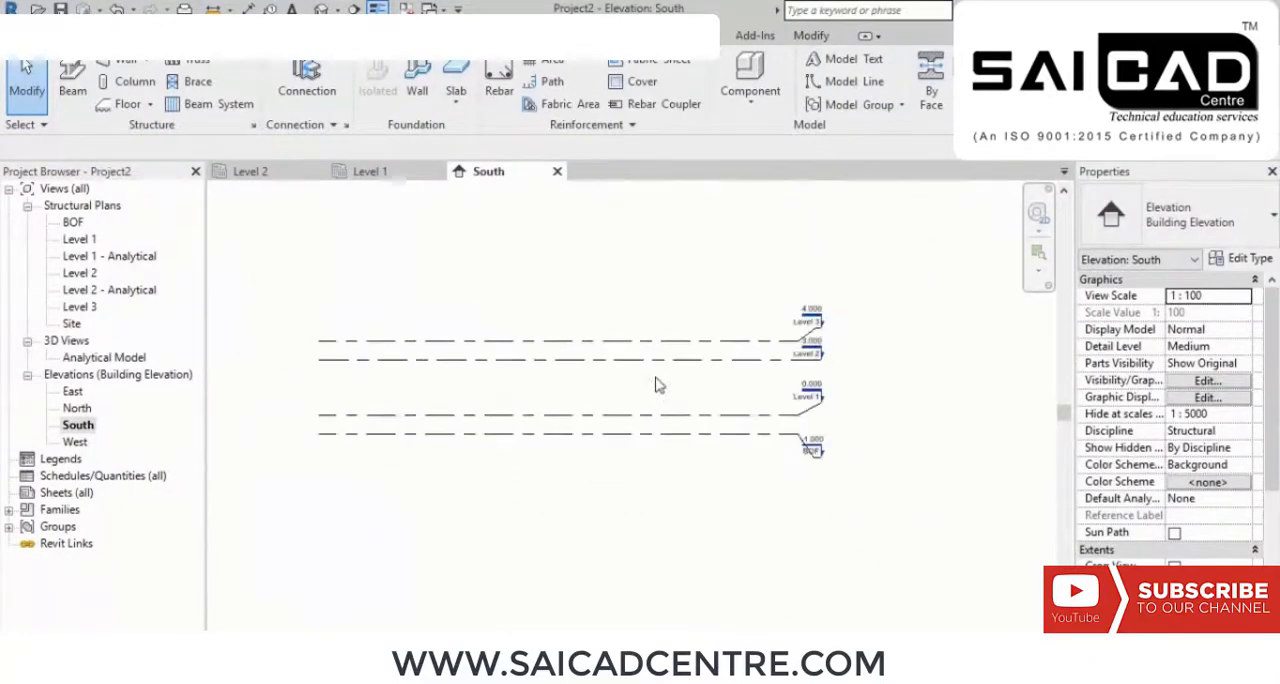
double_click(80, 239)
middle_drag(740, 429, 735, 417)
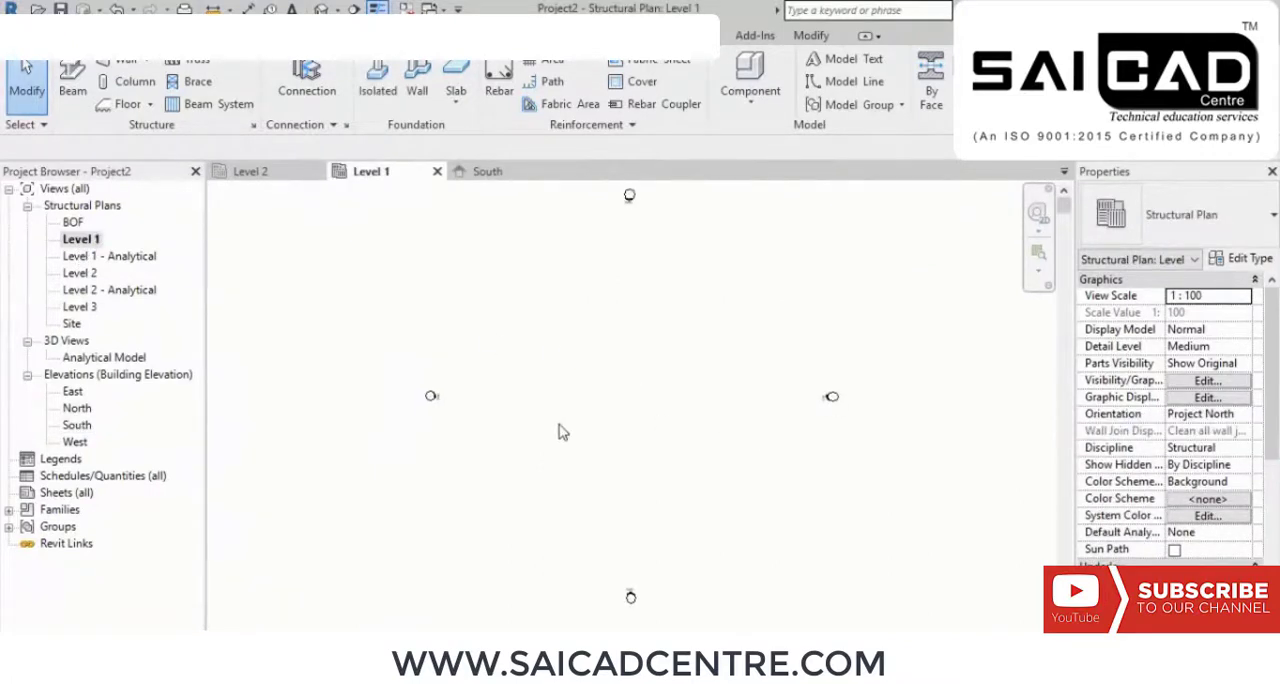
middle_drag(563, 432, 571, 433)
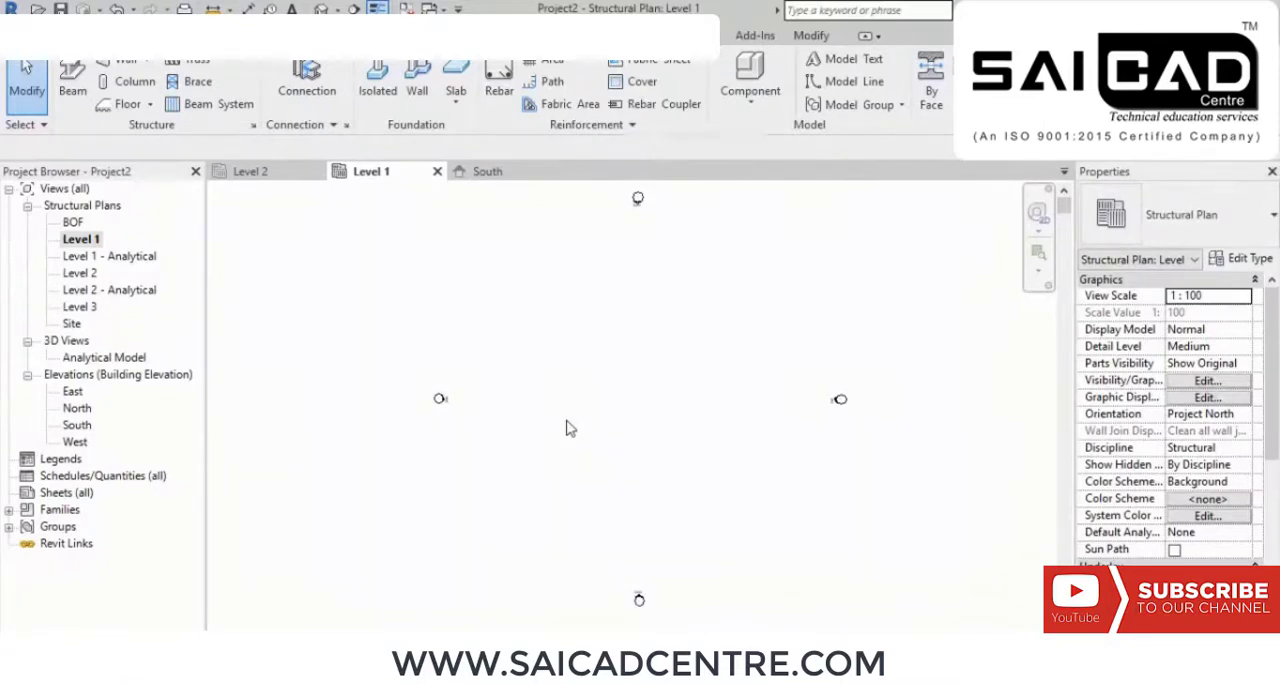
key(g)
key(r)
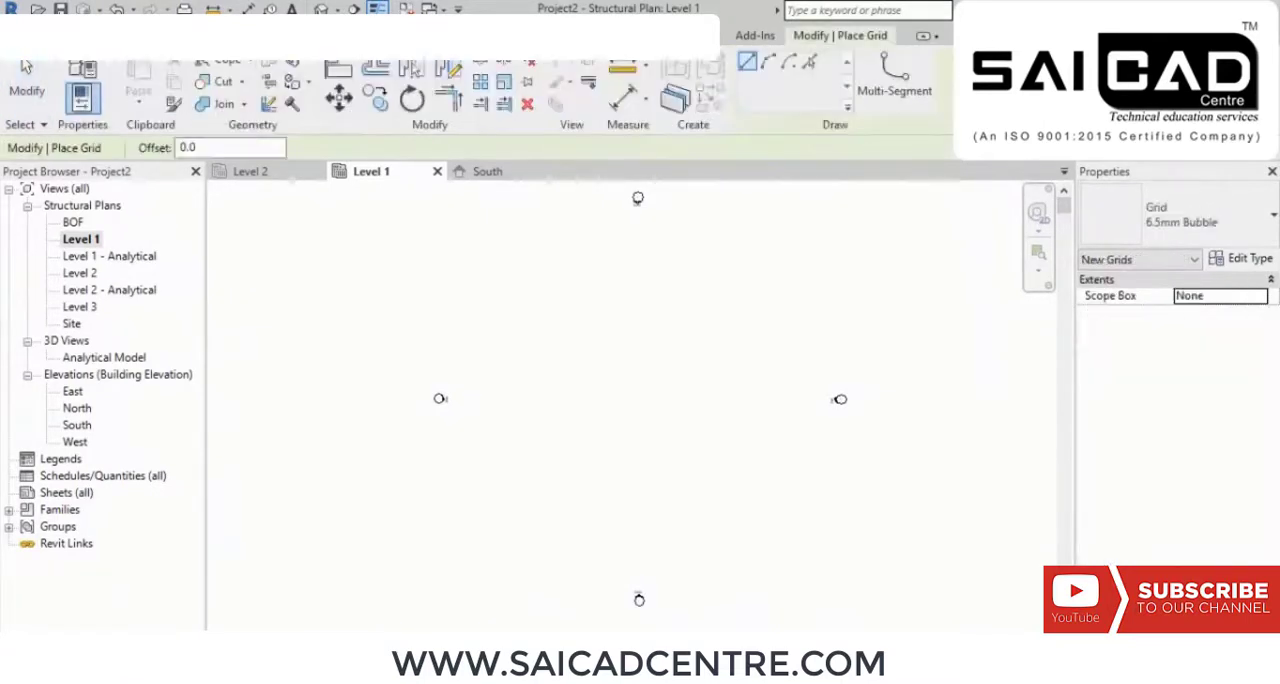
right_click(489, 280)
click(523, 293)
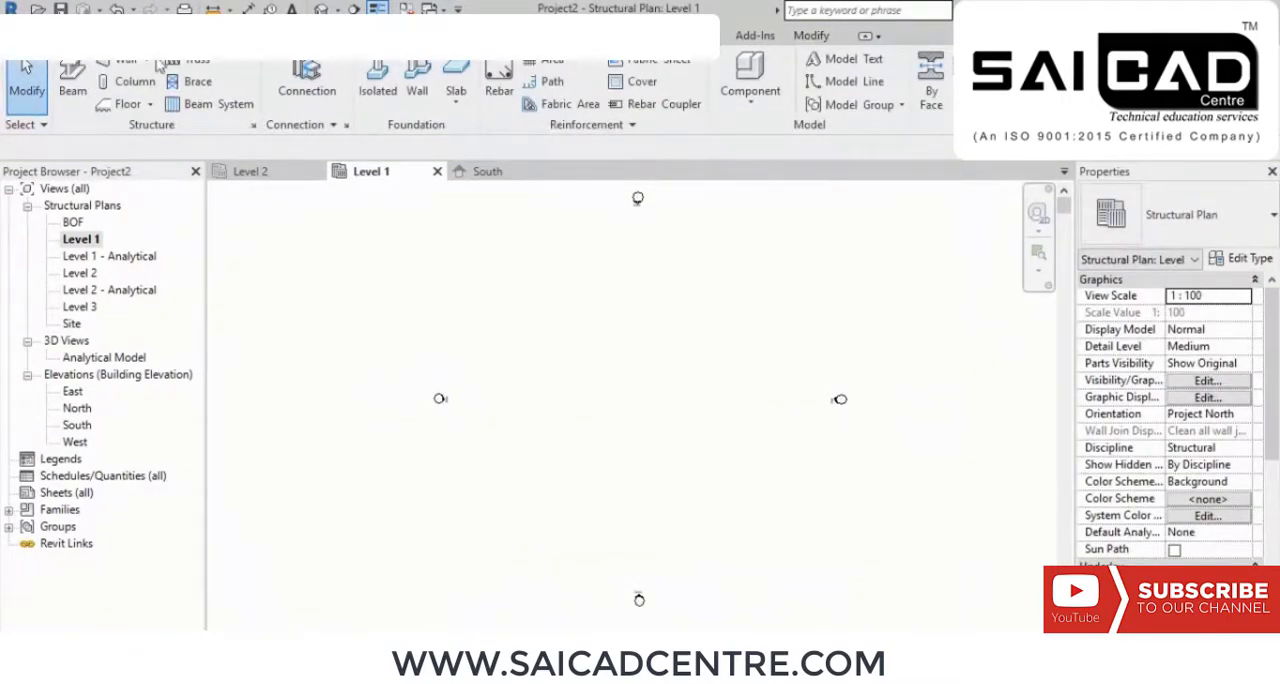
Step: Draw a vertical grid line between the elevation markers, slightly left of centre, with its bubble at the lower end
click(80, 36)
click(146, 36)
click(80, 36)
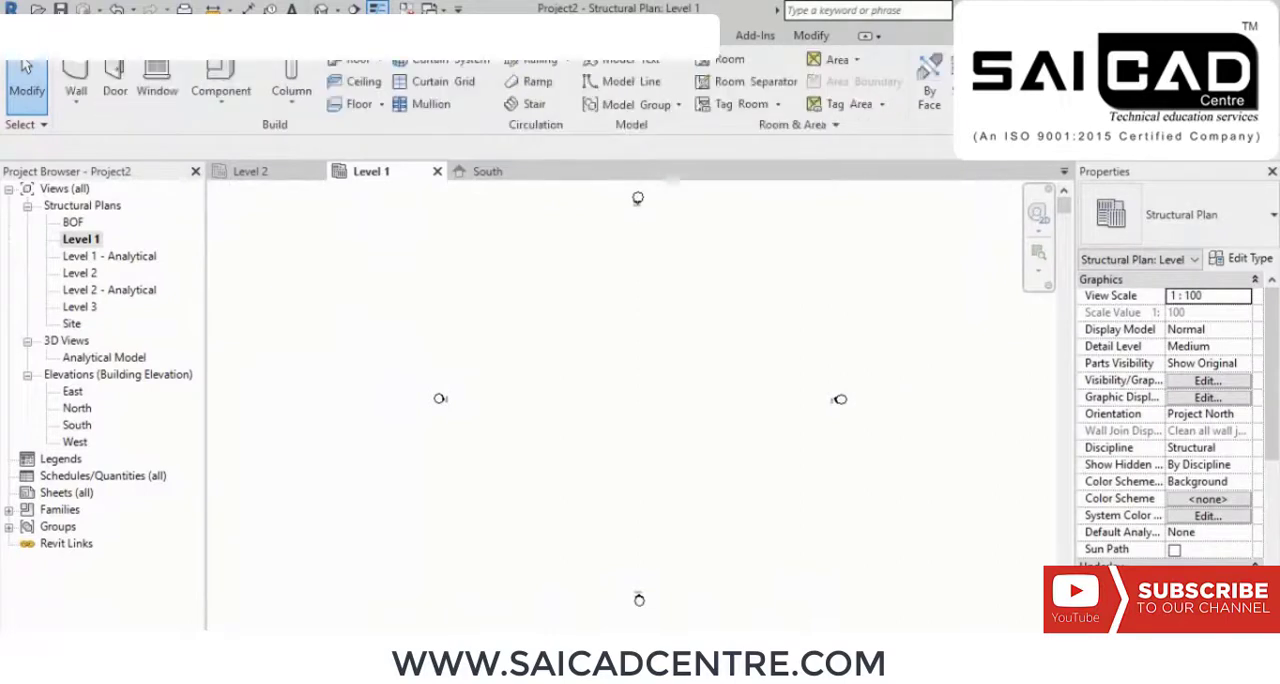
click(146, 36)
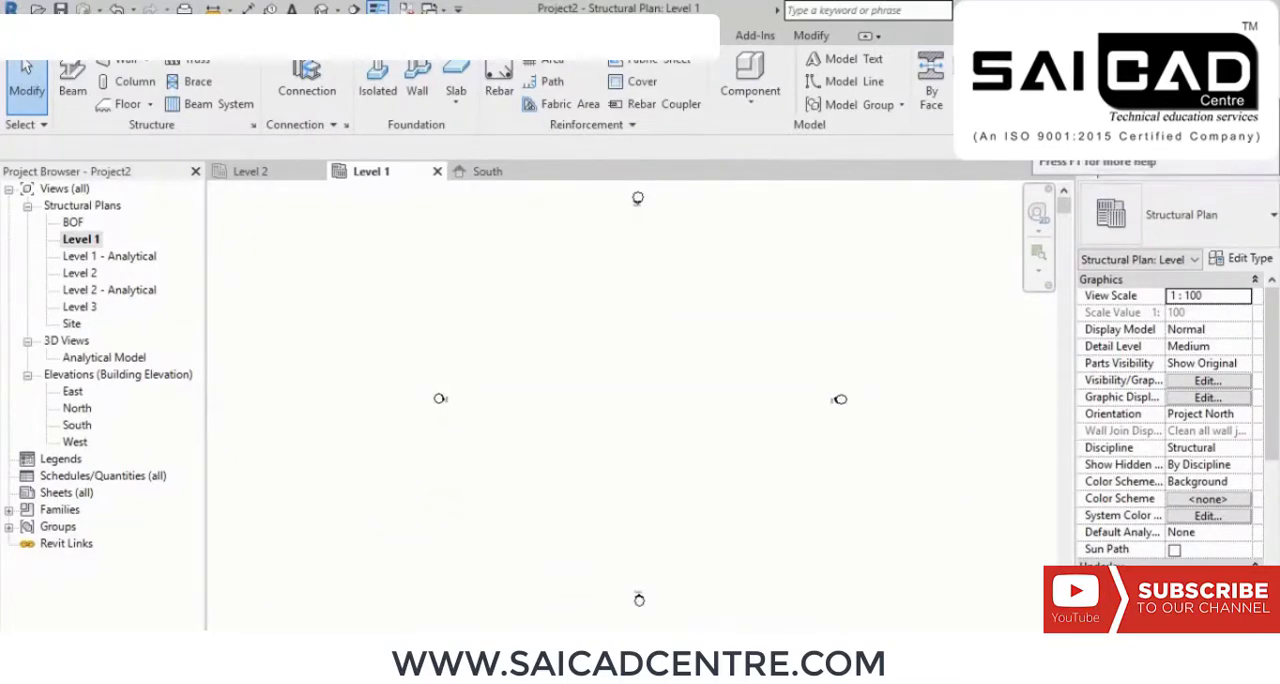
click(1082, 82)
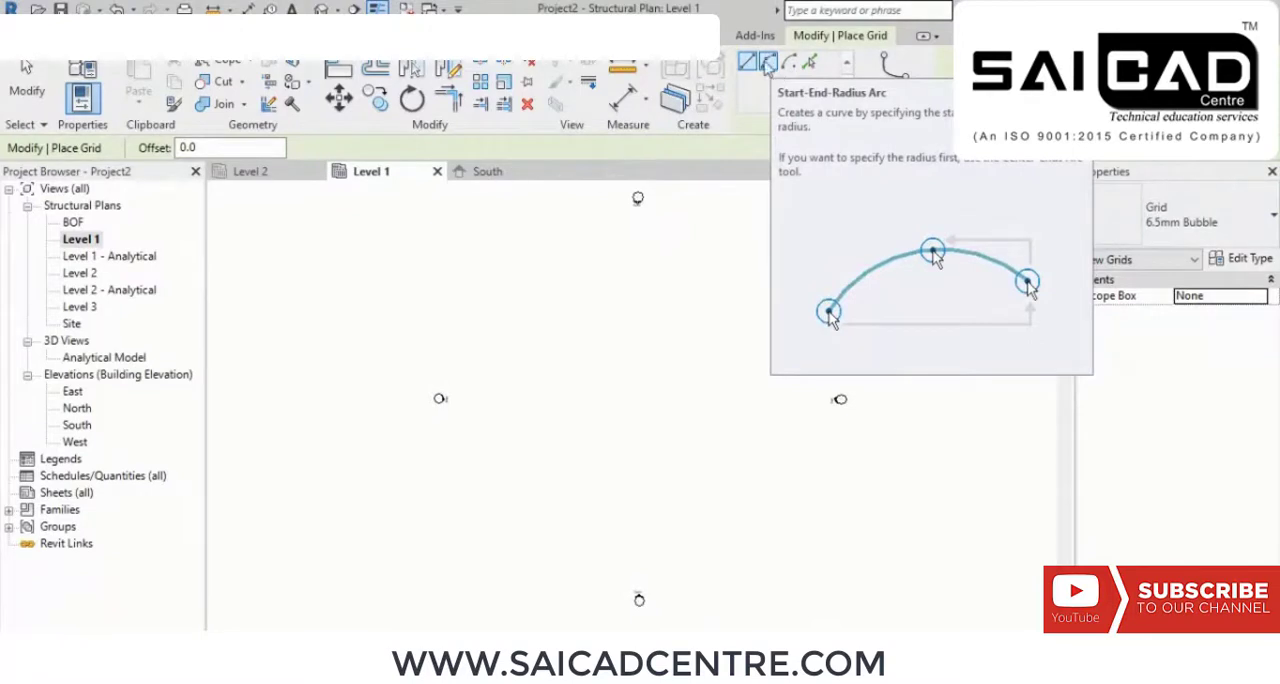
click(595, 304)
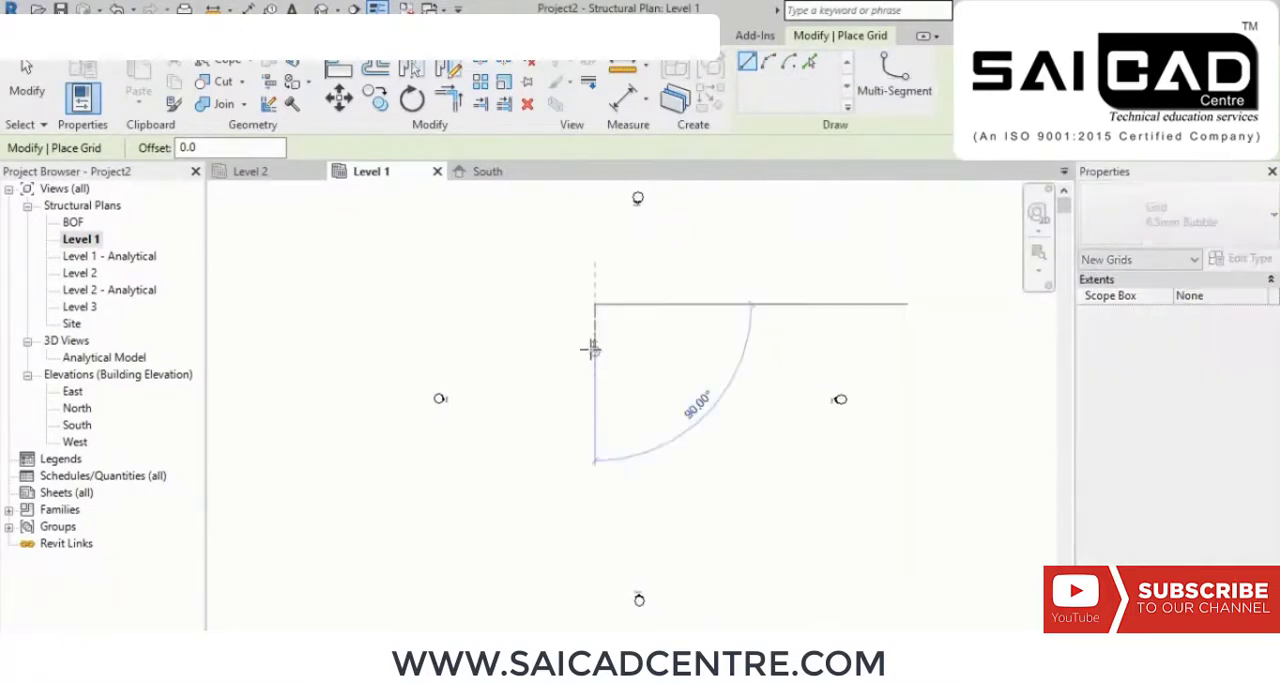
click(594, 502)
right_click(640, 420)
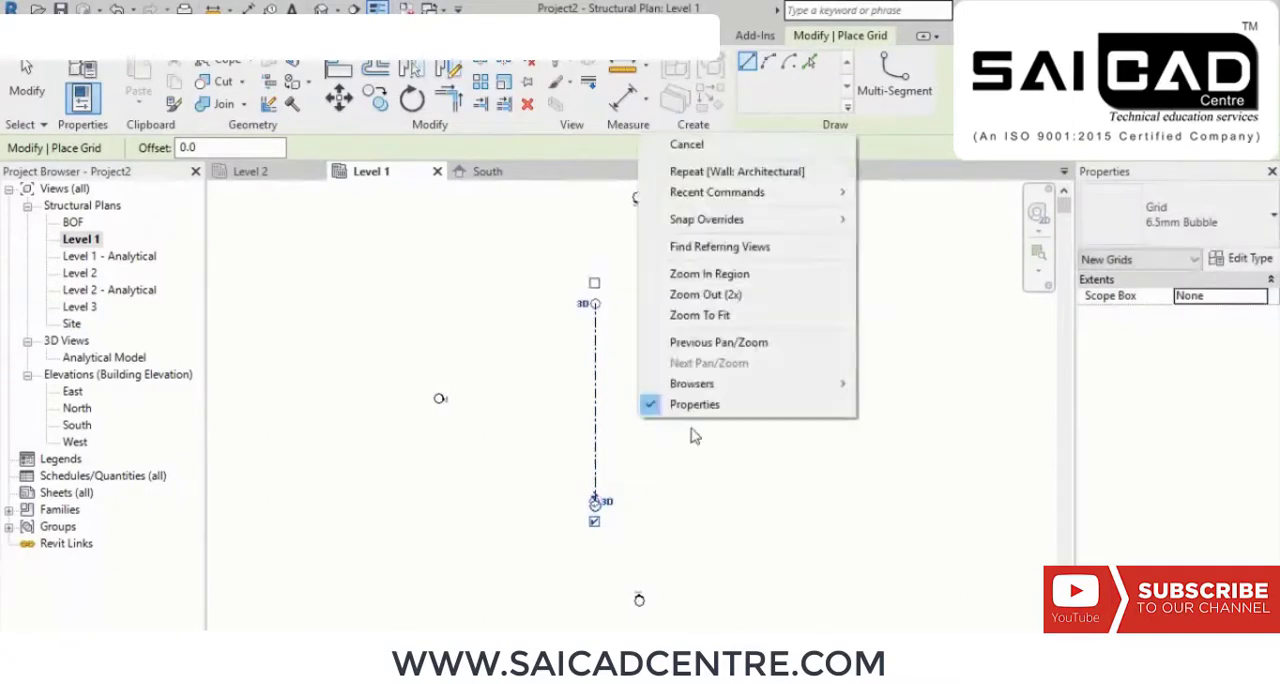
click(740, 148)
right_click(730, 249)
click(770, 259)
Step: Add a second vertical grid by picking grid 1 with an offset of 8000 to its right
scroll(592, 506, up, 5)
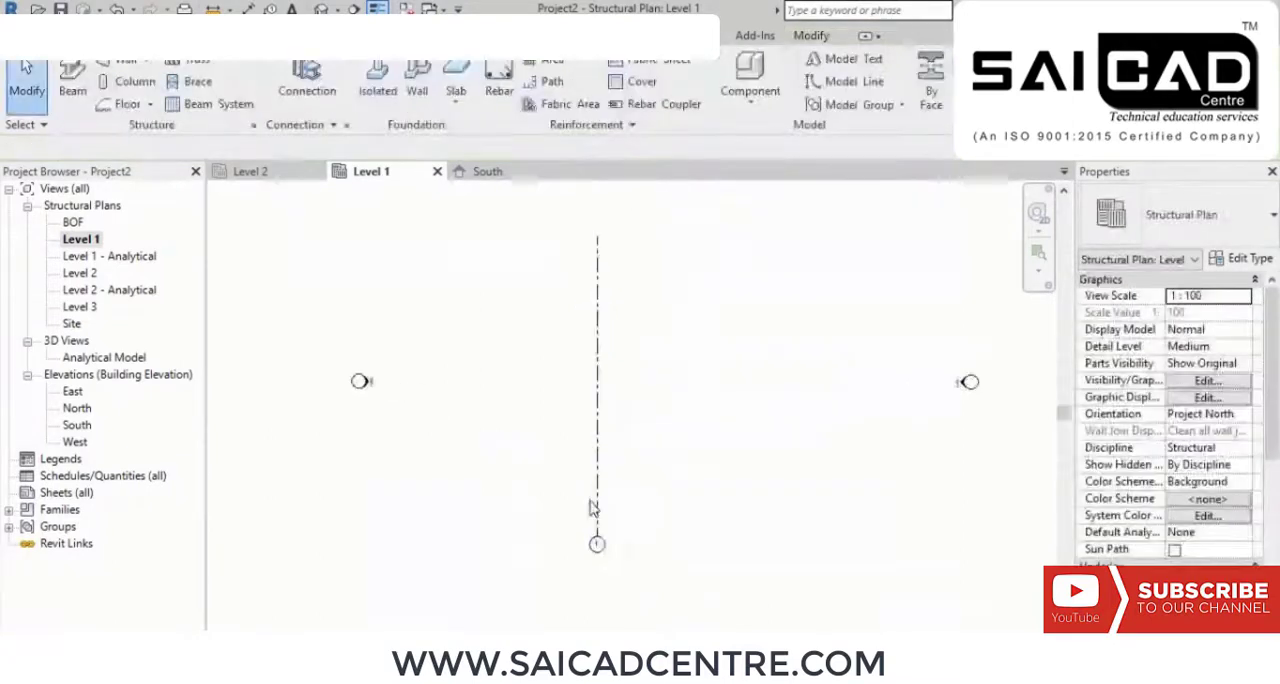
scroll(566, 532, down, 3)
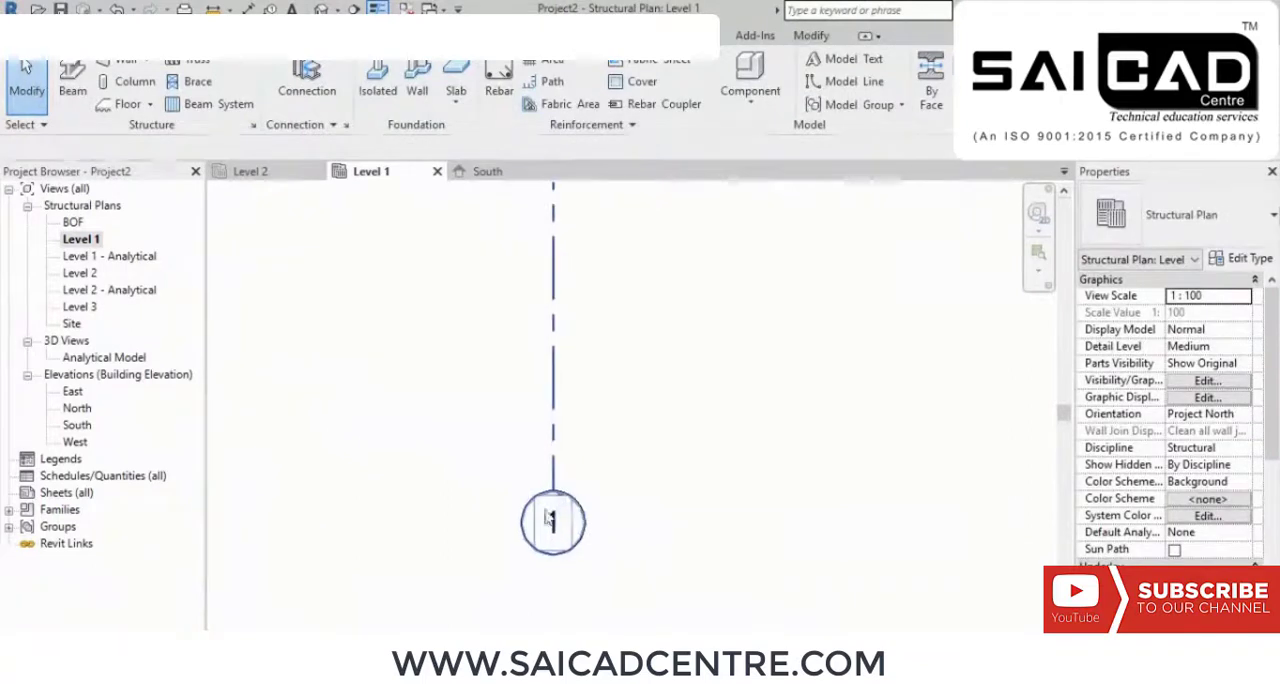
scroll(562, 529, down, 1)
mouse_move(654, 485)
middle_down()
mouse_move(740, 460)
mouse_move(760, 440)
mouse_move(676, 425)
middle_up()
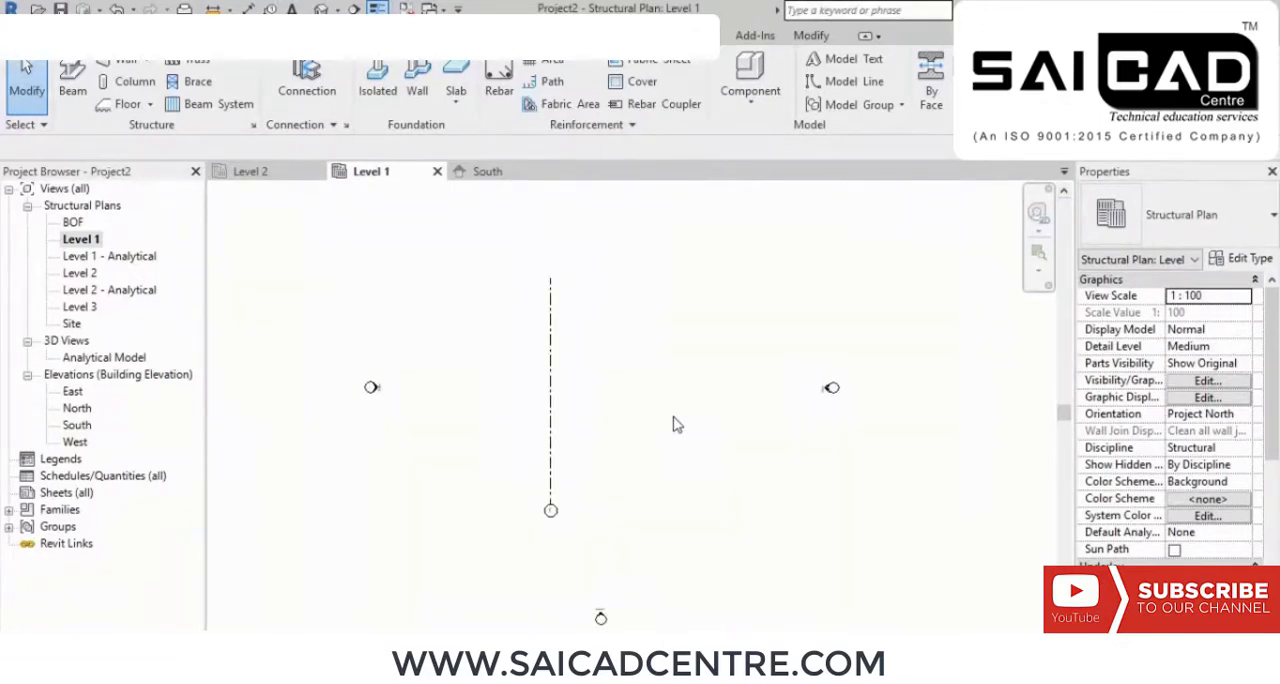
middle_drag(610, 425, 622, 432)
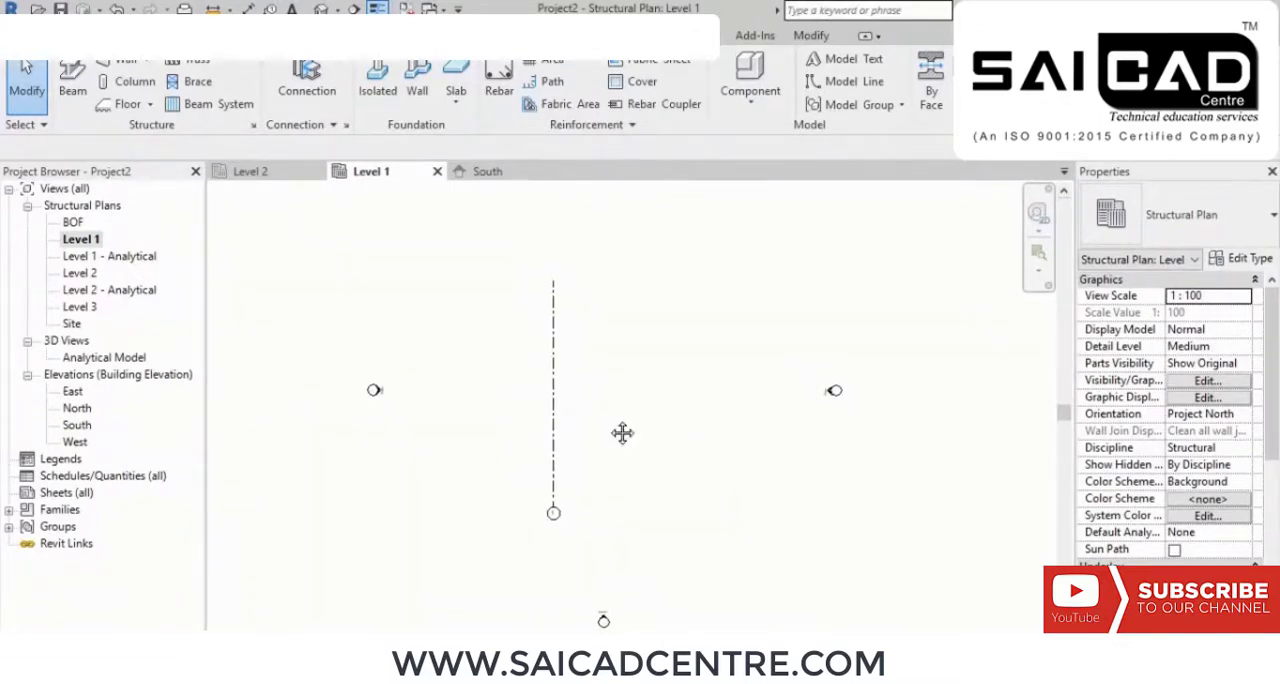
scroll(640, 450, up, 1)
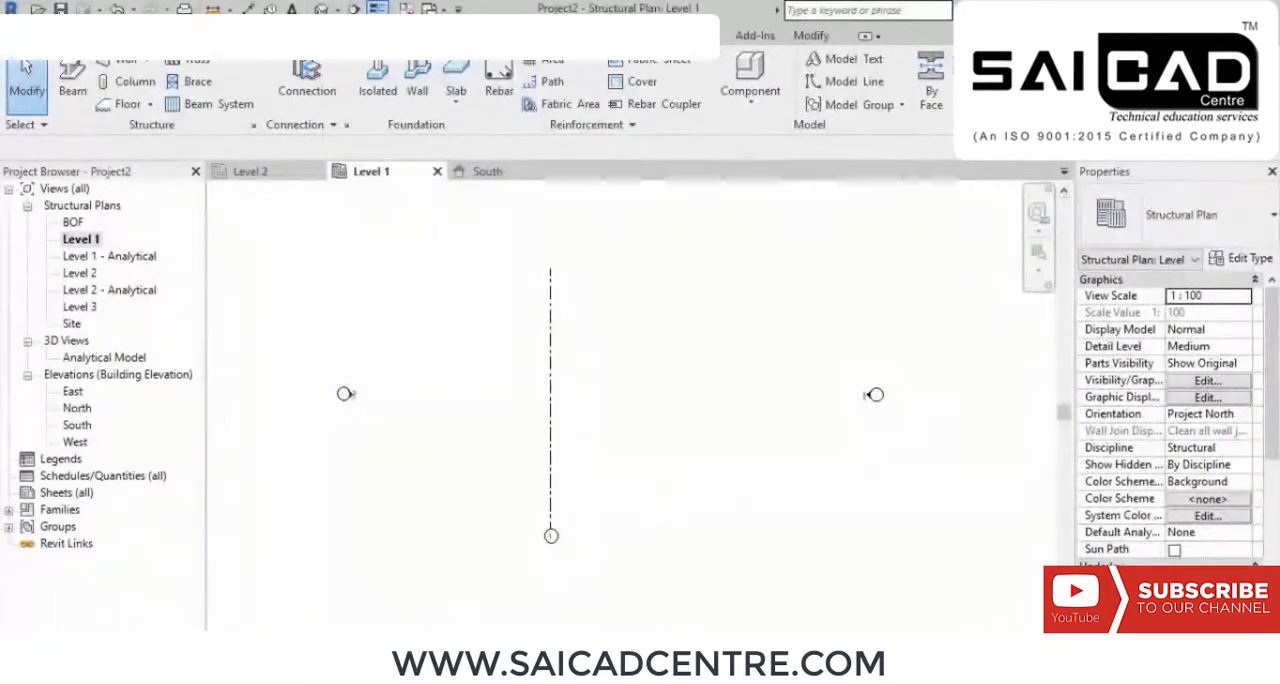
key(g)
key(r)
click(810, 64)
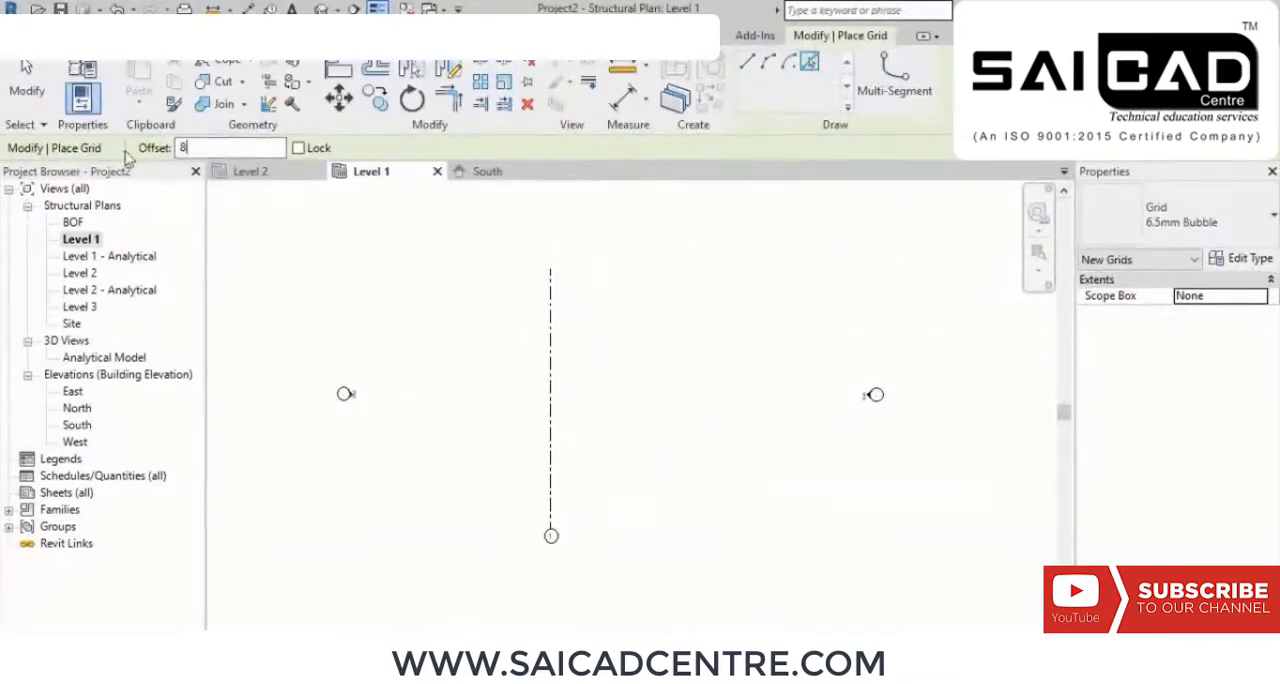
text(8000)
key(Return)
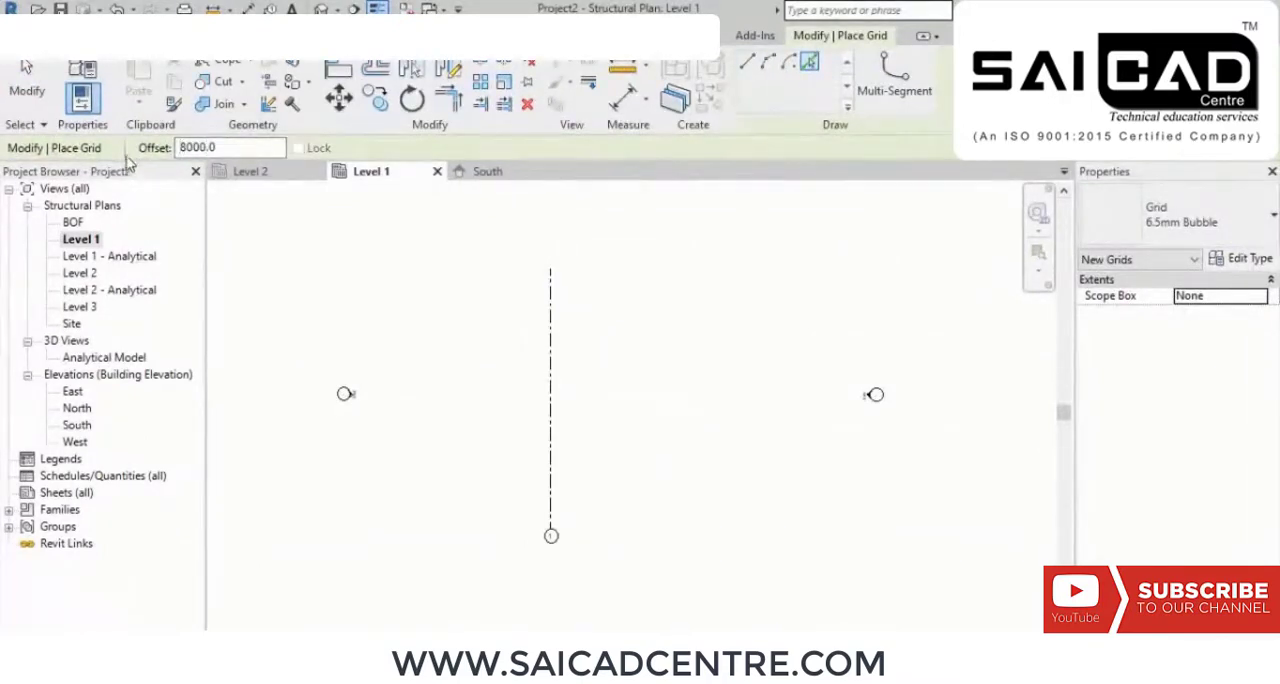
click(562, 376)
scroll(650, 610, up, 5)
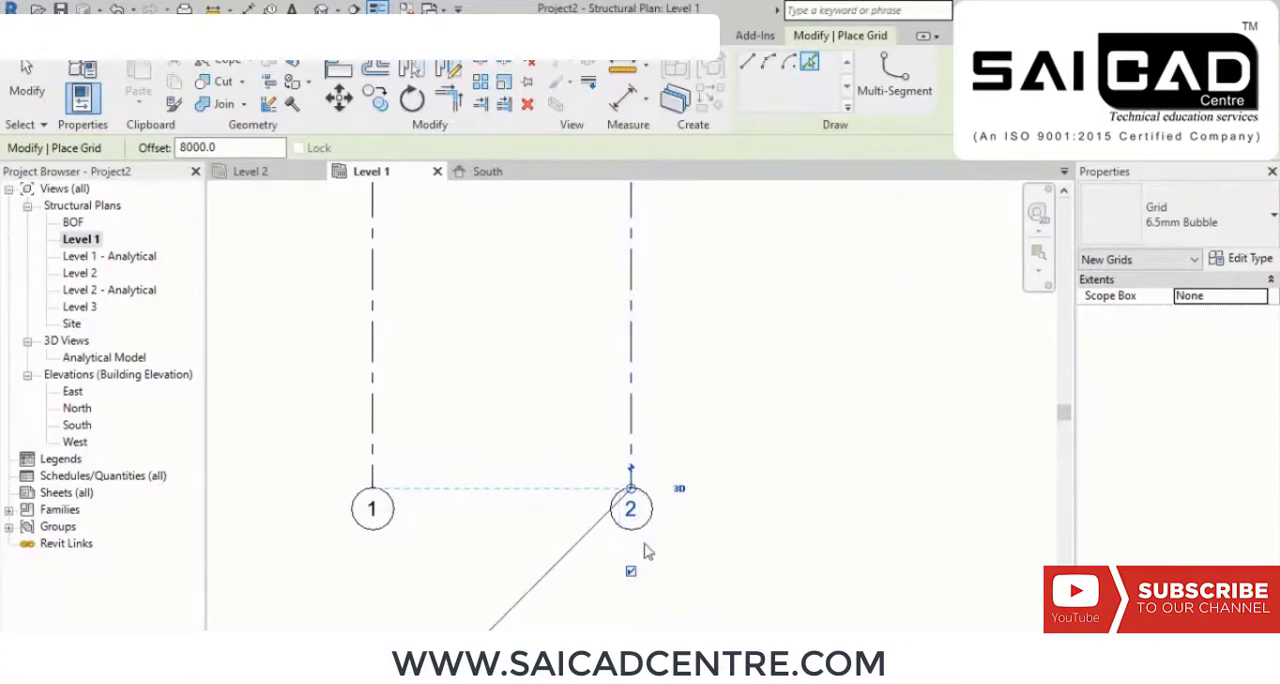
Step: Add a third vertical grid by picking grid 2 with an offset of 4000 to its right
scroll(647, 550, down, 2)
scroll(647, 550, down, 3)
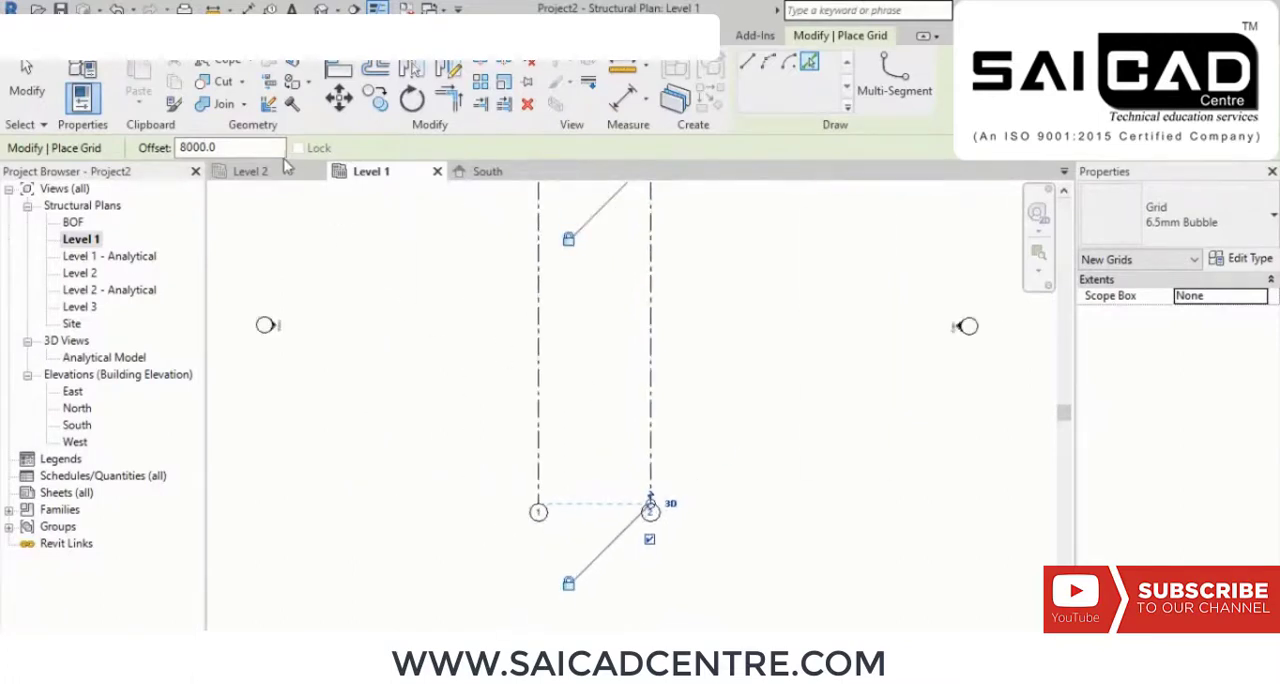
drag(248, 152, 139, 152)
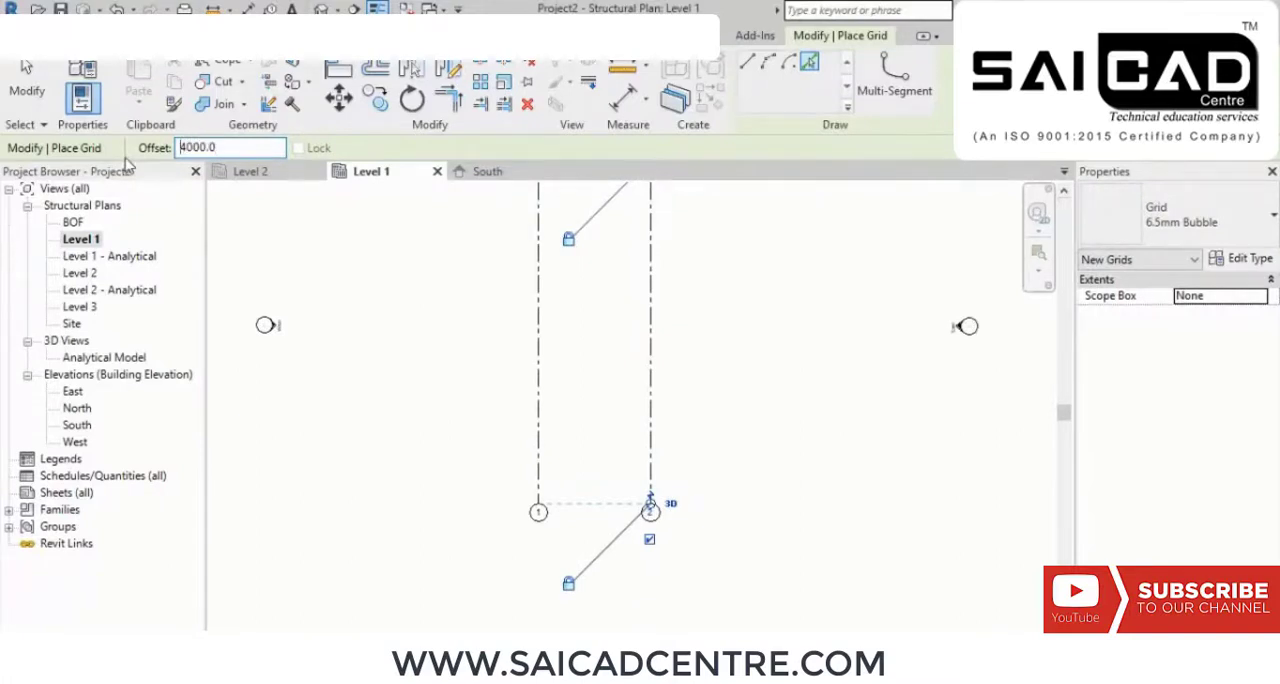
click(655, 346)
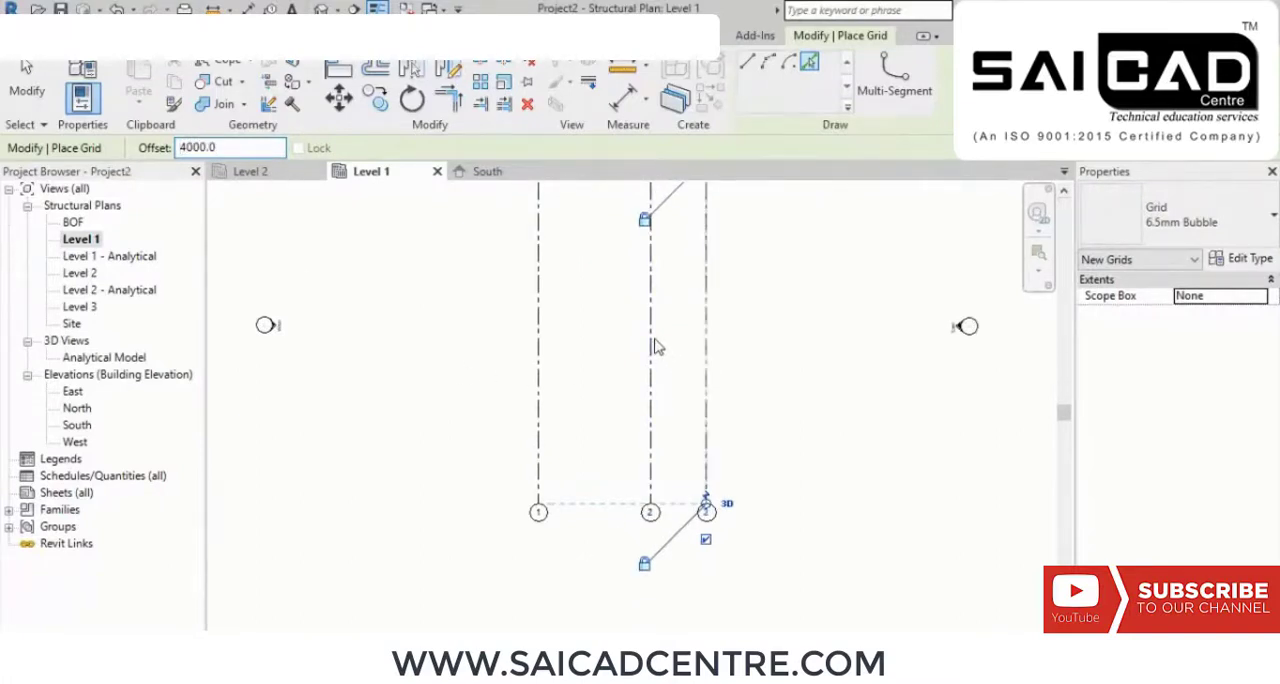
mouse_move(820, 431)
middle_down()
mouse_move(850, 338)
mouse_move(824, 412)
middle_up()
scroll(672, 464, up, 2)
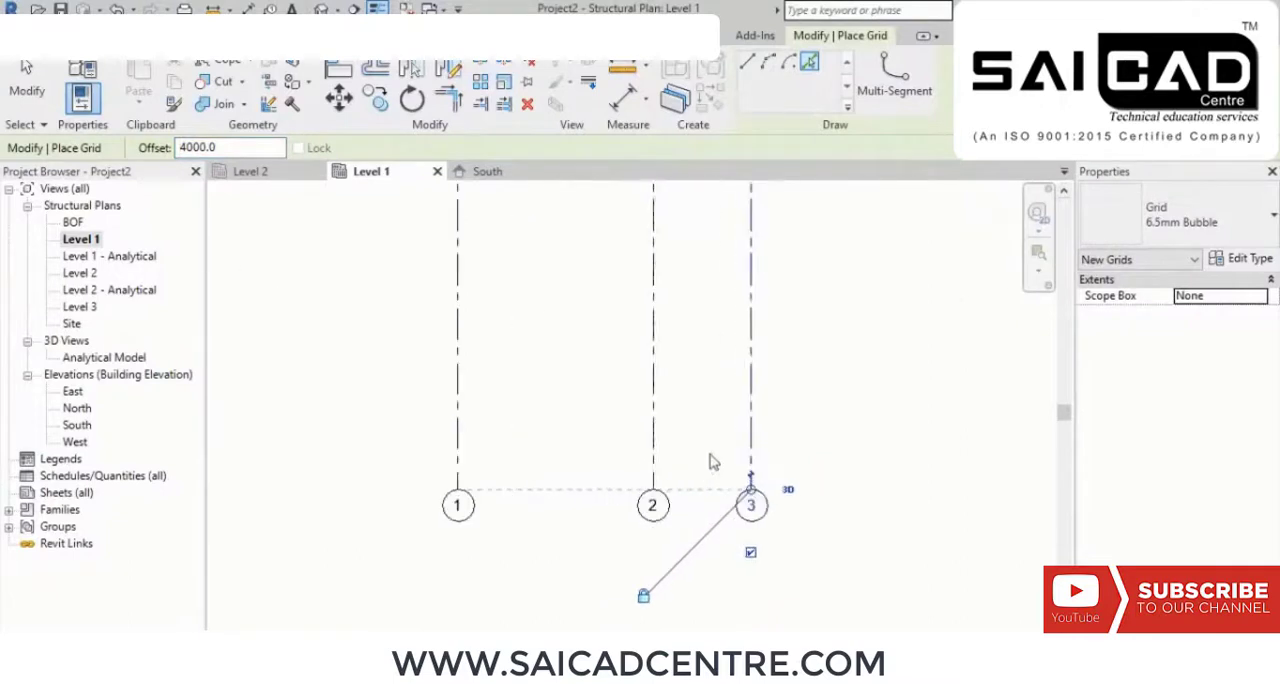
middle_drag(754, 440, 740, 523)
scroll(706, 468, down, 2)
middle_drag(768, 467, 775, 409)
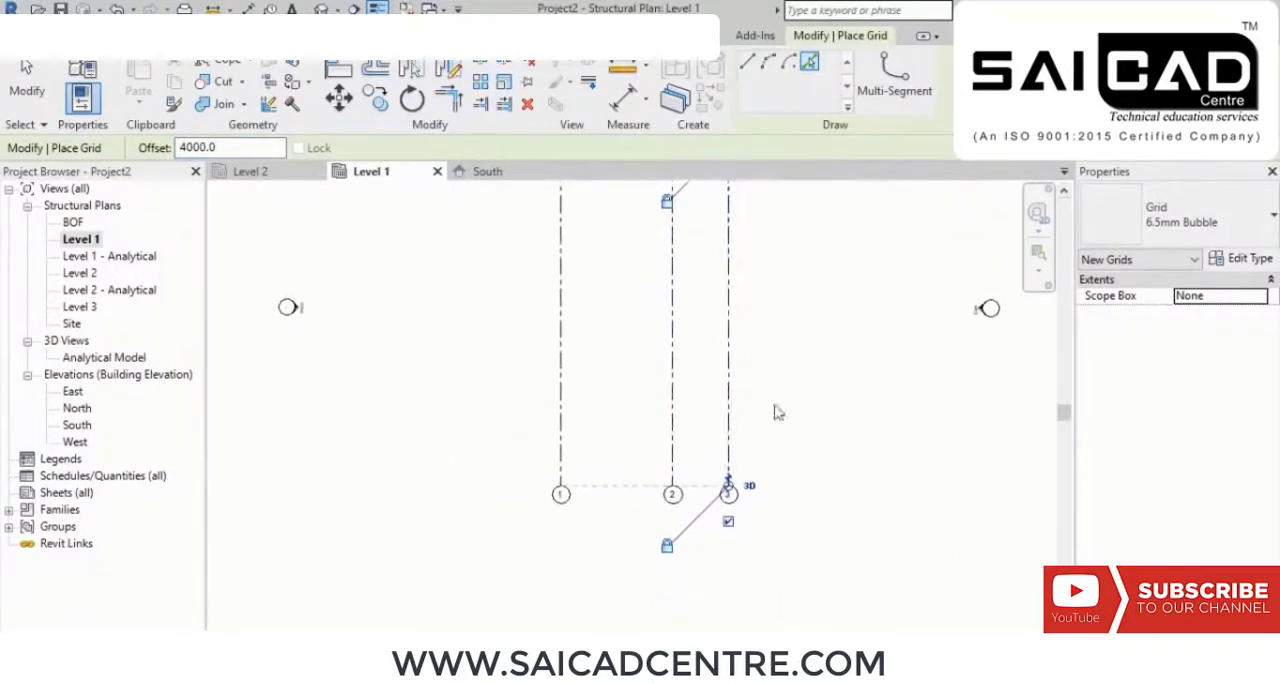
Step: Draw a horizontal grid line with offset 0.0 across grids 3, 2 and 1, just above their bubbles, ending left of grid 1
click(747, 62)
scroll(637, 443, up, 1)
middle_drag(637, 443, 735, 392)
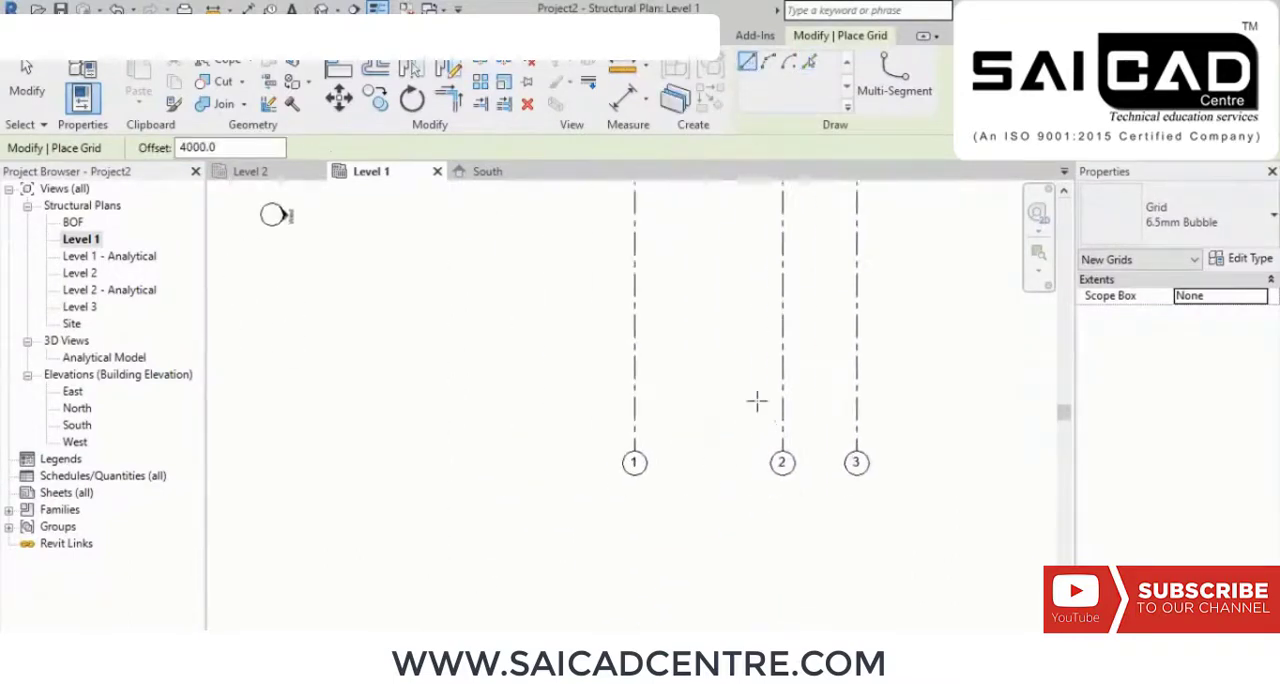
click(904, 425)
key(Escape)
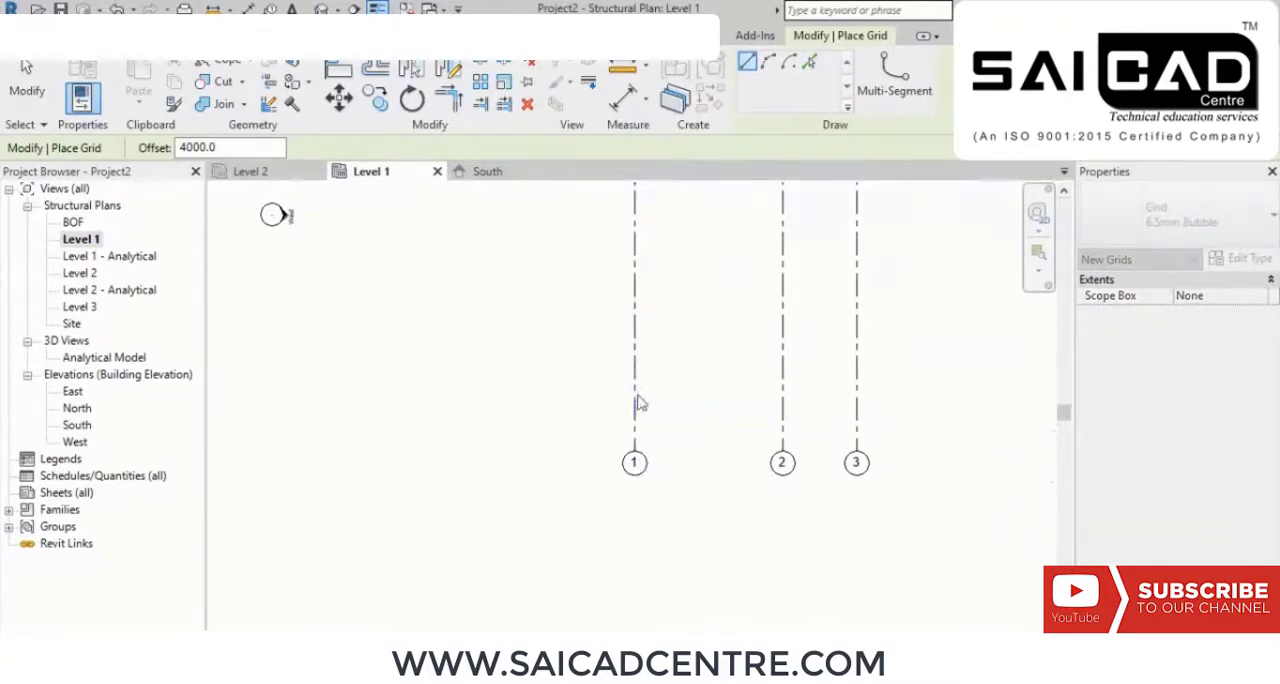
text(0.0)
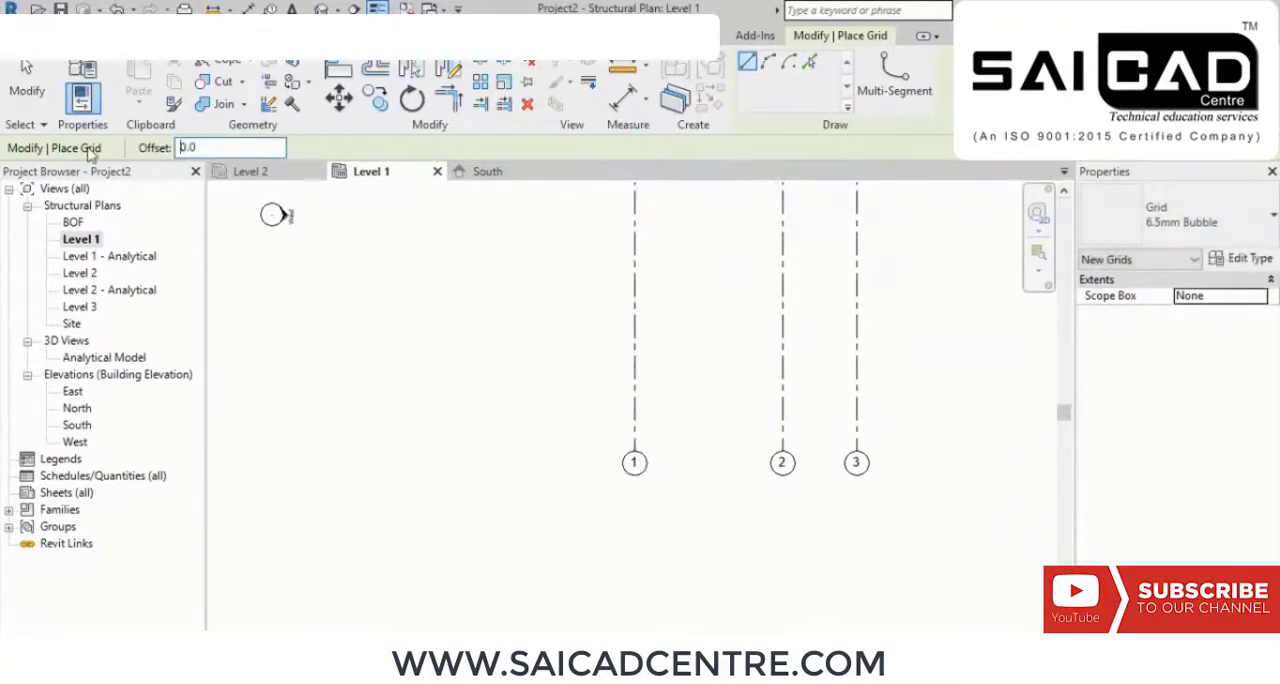
click(903, 413)
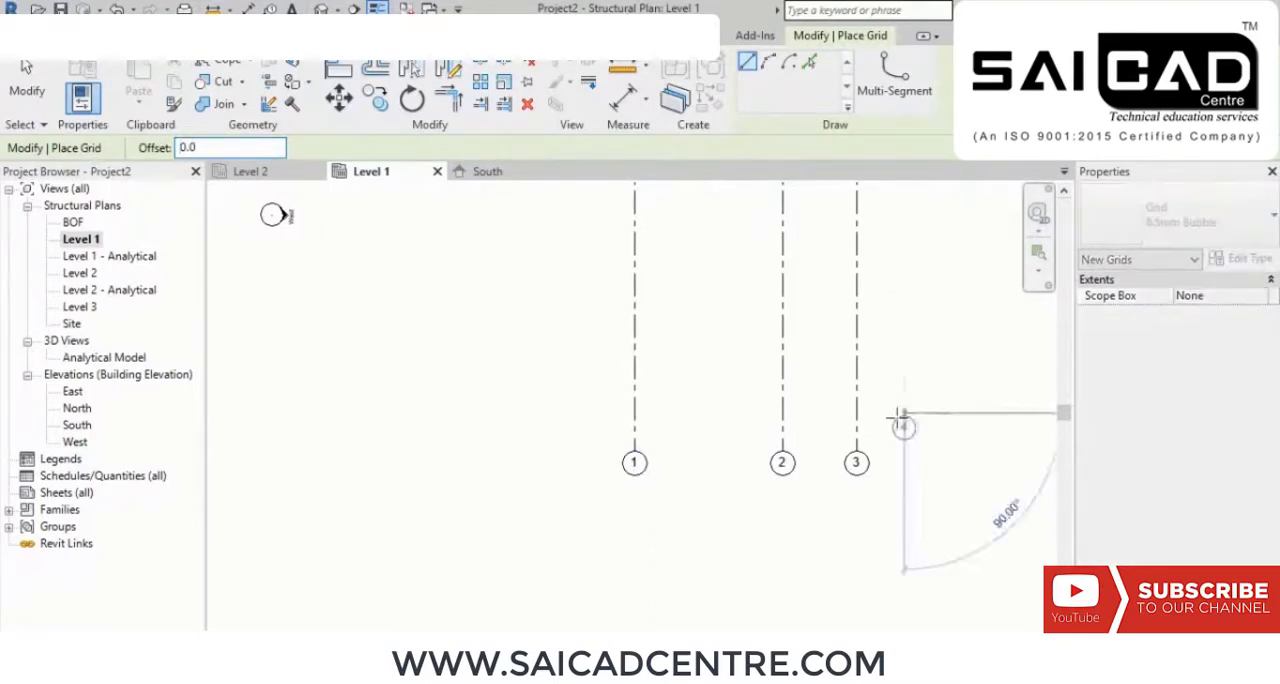
click(572, 410)
right_click(513, 324)
click(555, 332)
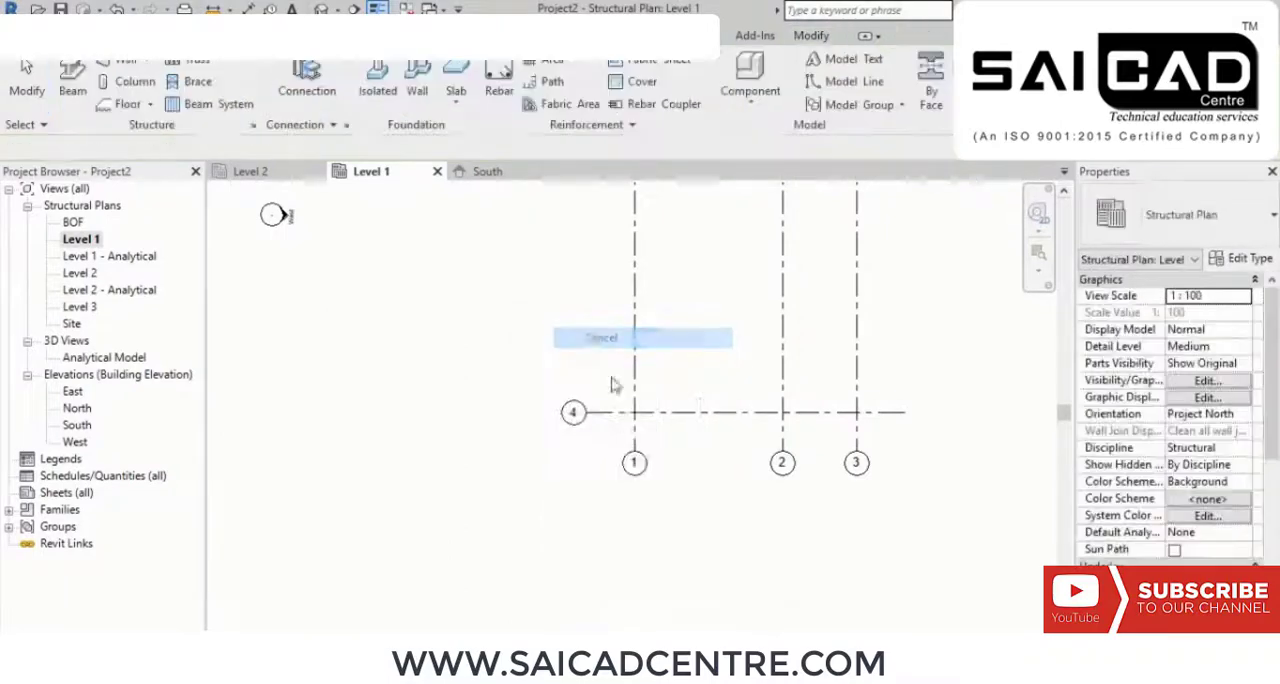
Step: Rename the horizontal grid line as A
scroll(608, 415, up, 3)
middle_drag(470, 423, 448, 401)
click(450, 402)
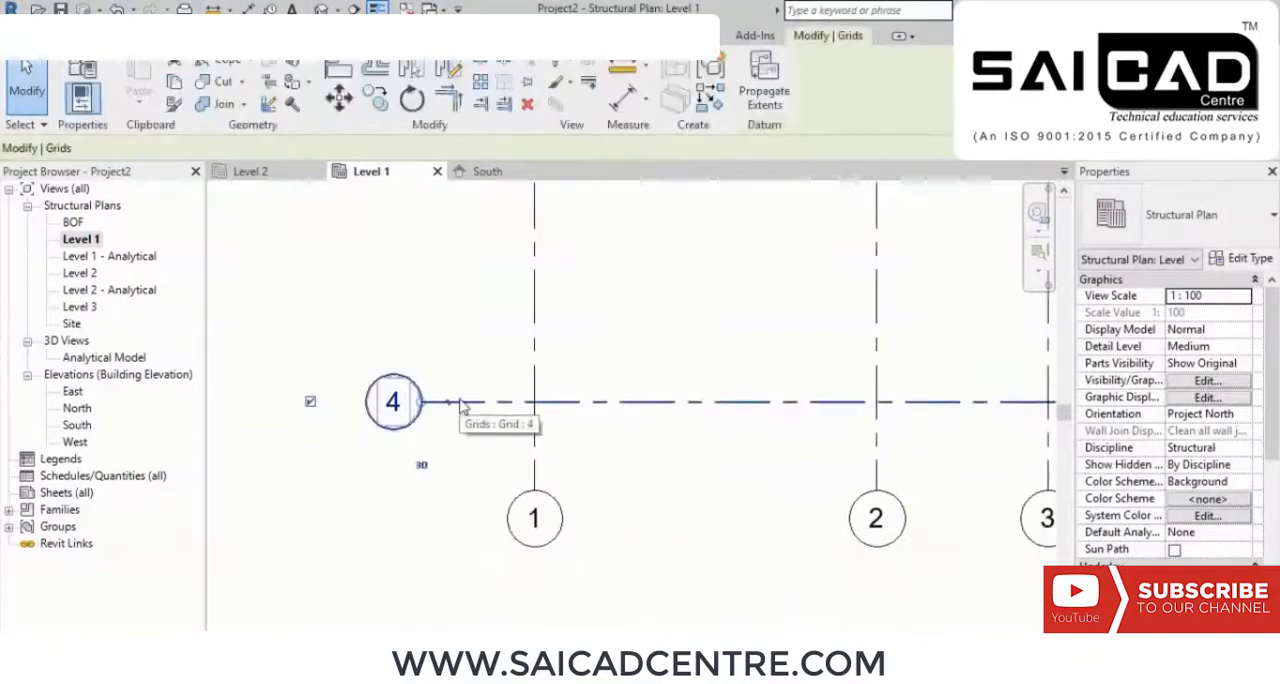
click(1215, 330)
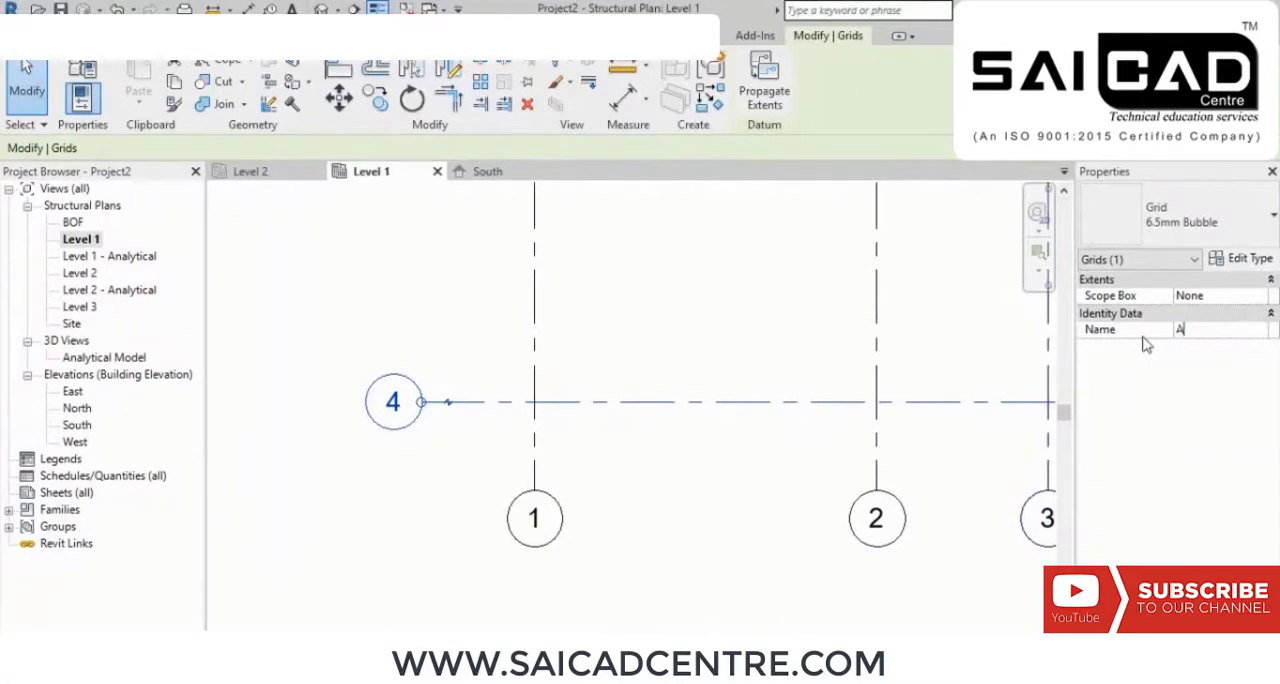
text(A)
click(771, 326)
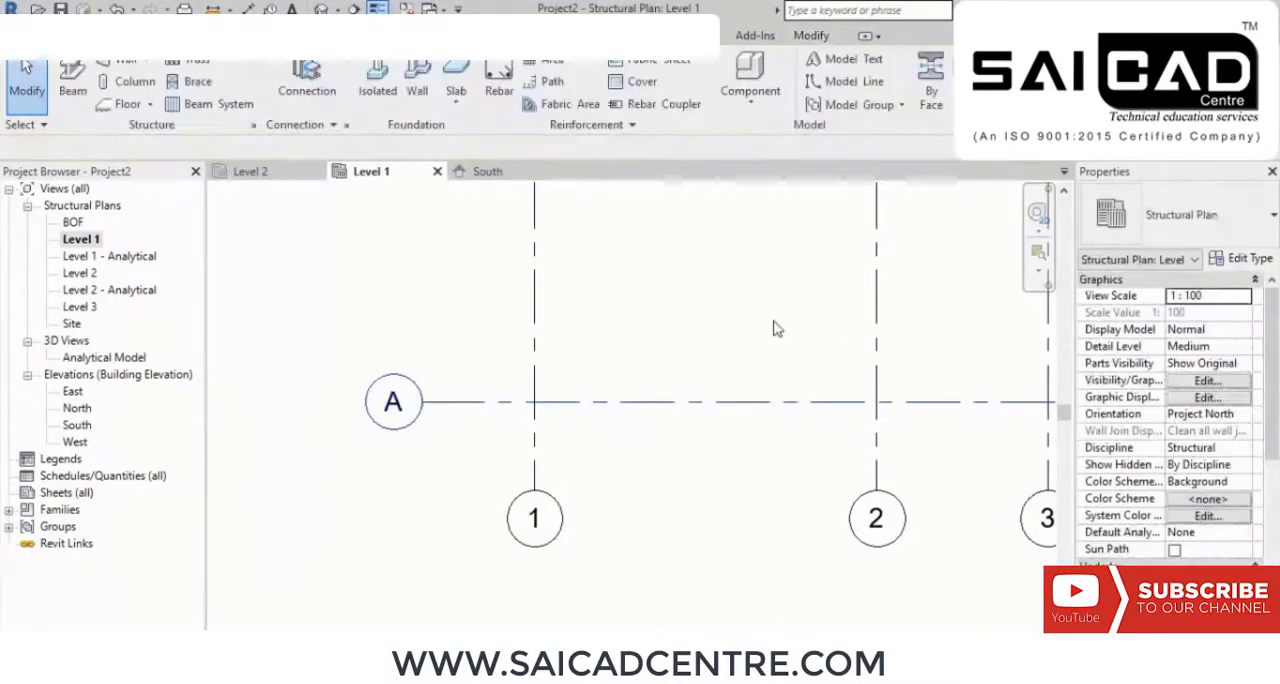
Step: Add a second horizontal grid by picking grid A with an offset of 5000 above it
scroll(375, 418, down, 3)
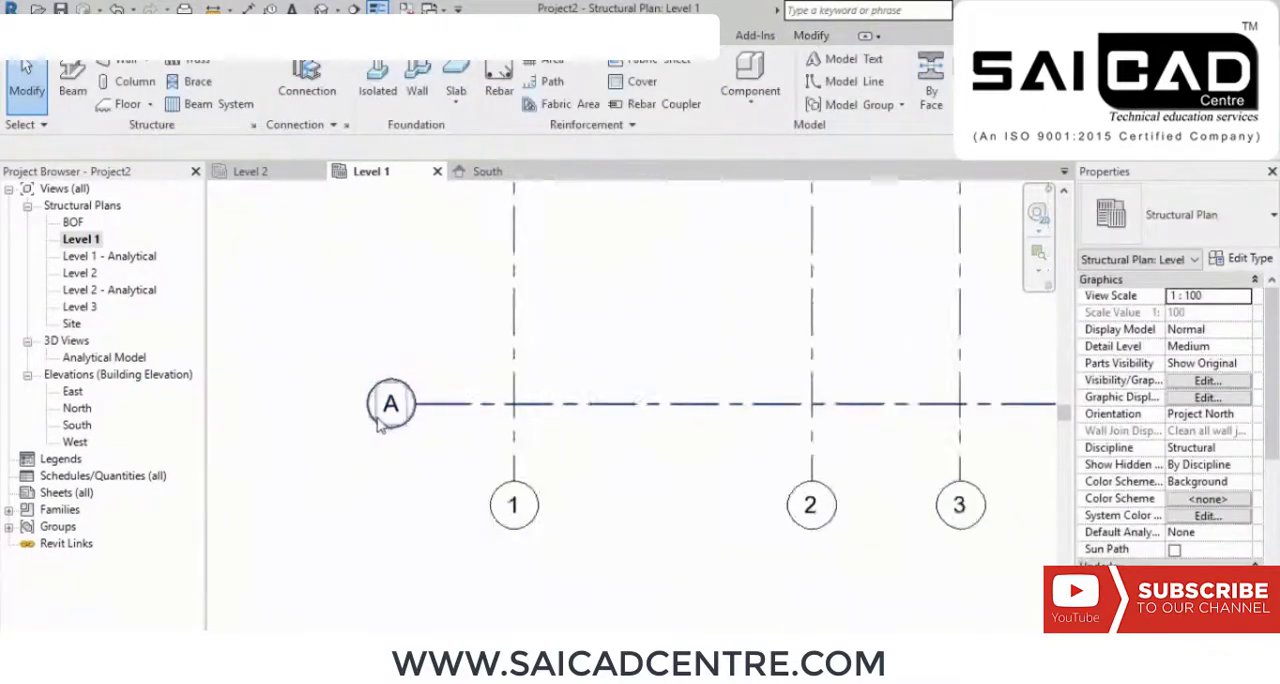
middle_drag(682, 312, 678, 360)
middle_drag(597, 366, 603, 410)
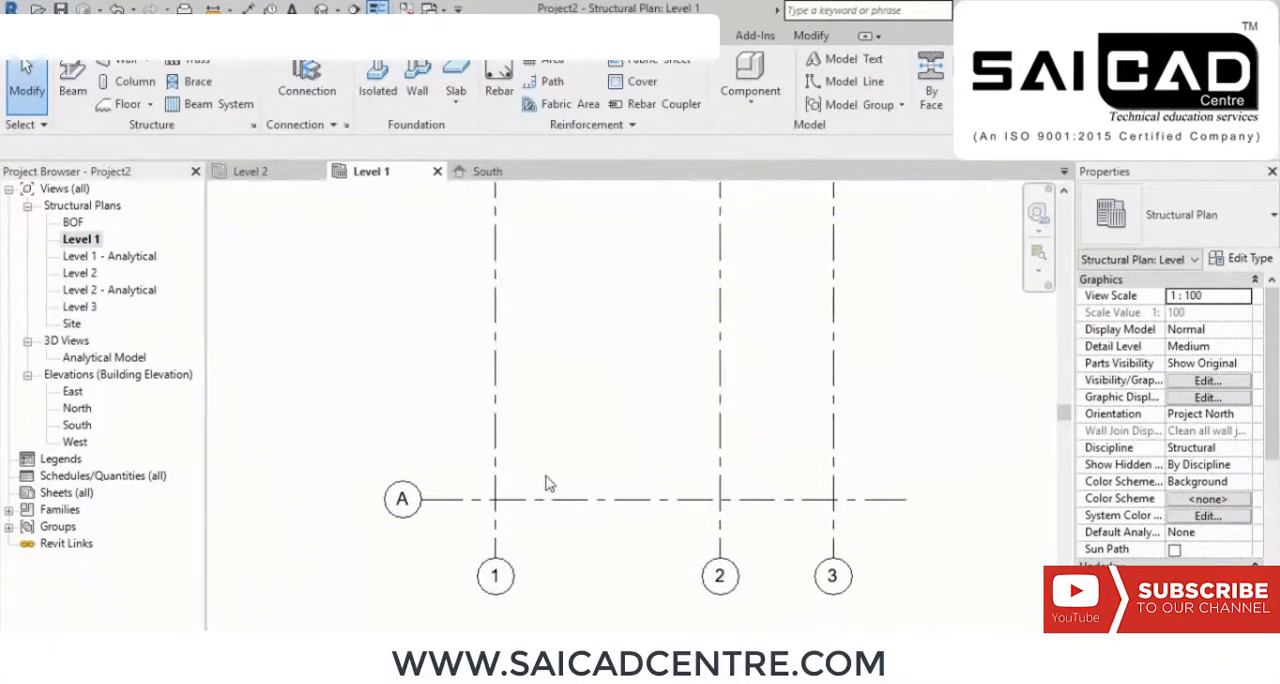
scroll(535, 462, down, 2)
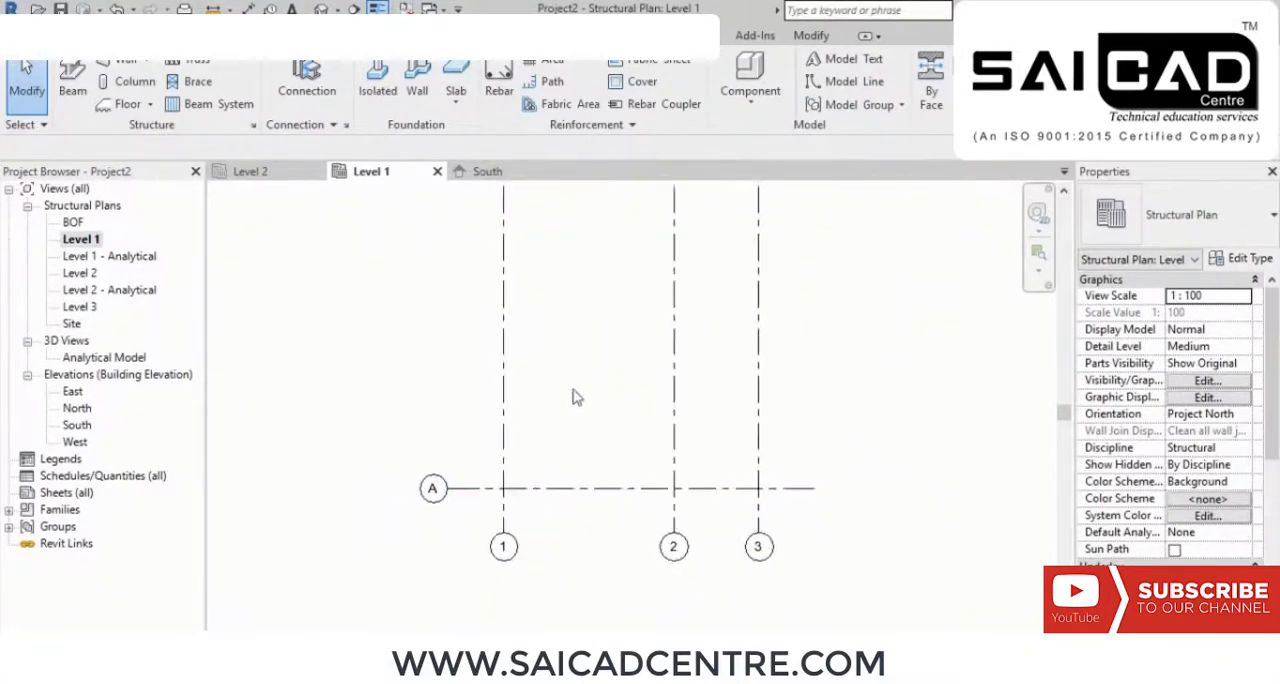
middle_drag(551, 496, 558, 563)
middle_drag(586, 486, 586, 450)
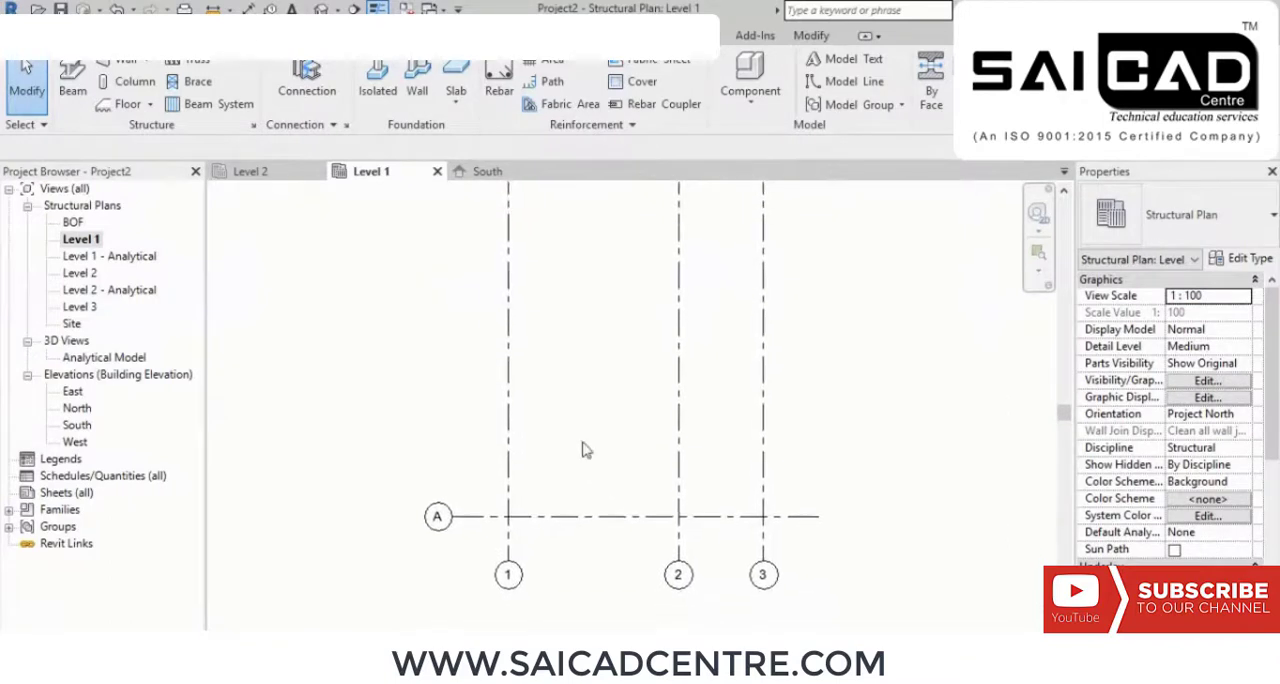
click(1096, 82)
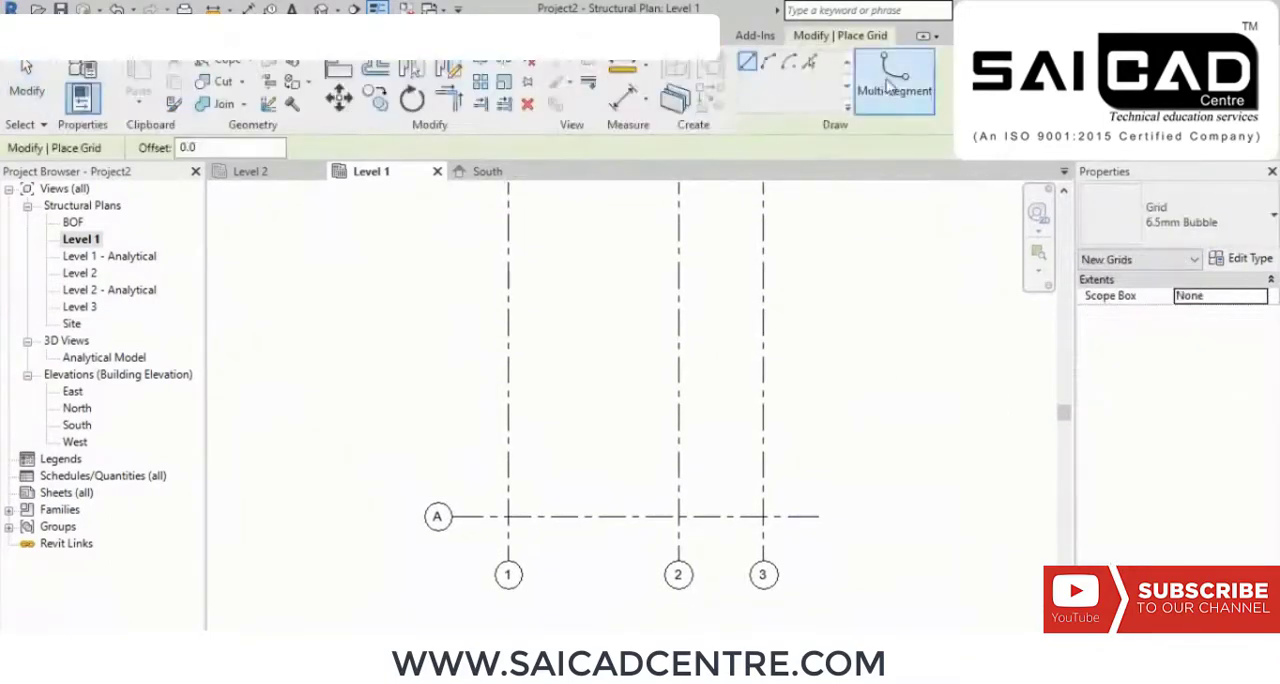
click(810, 65)
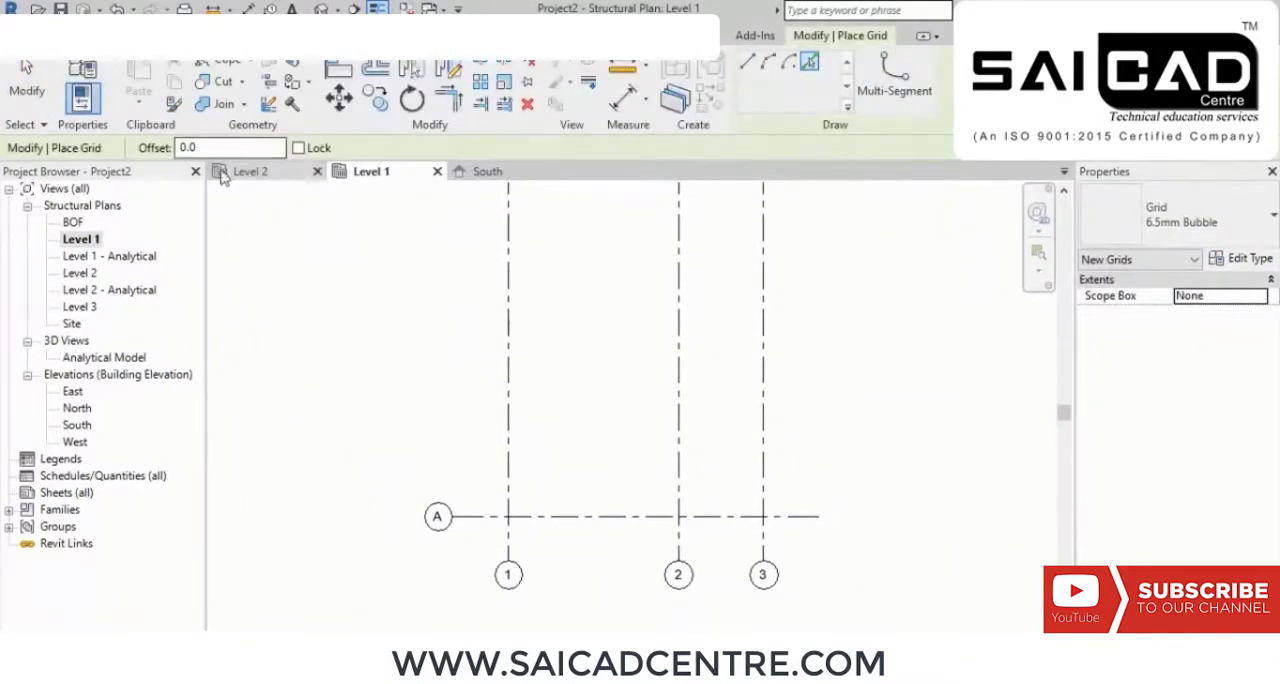
drag(200, 148, 147, 148)
text(5)
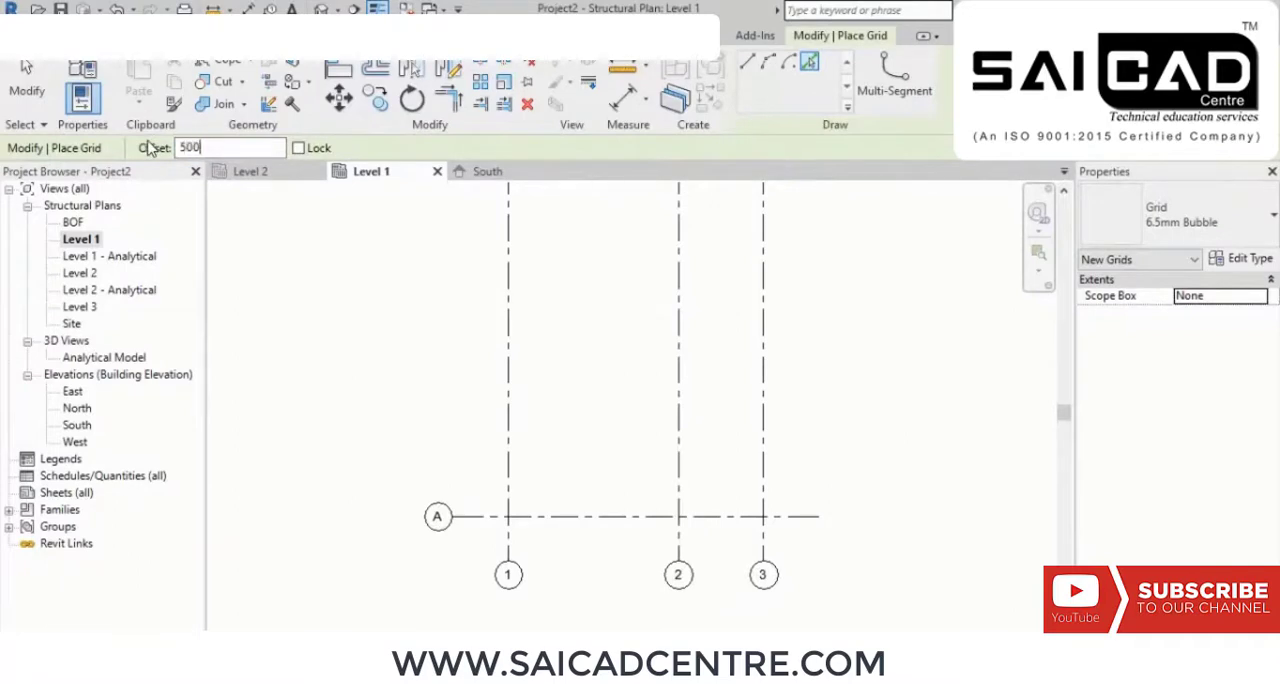
text(000)
key(Return)
click(575, 518)
scroll(425, 475, up, 4)
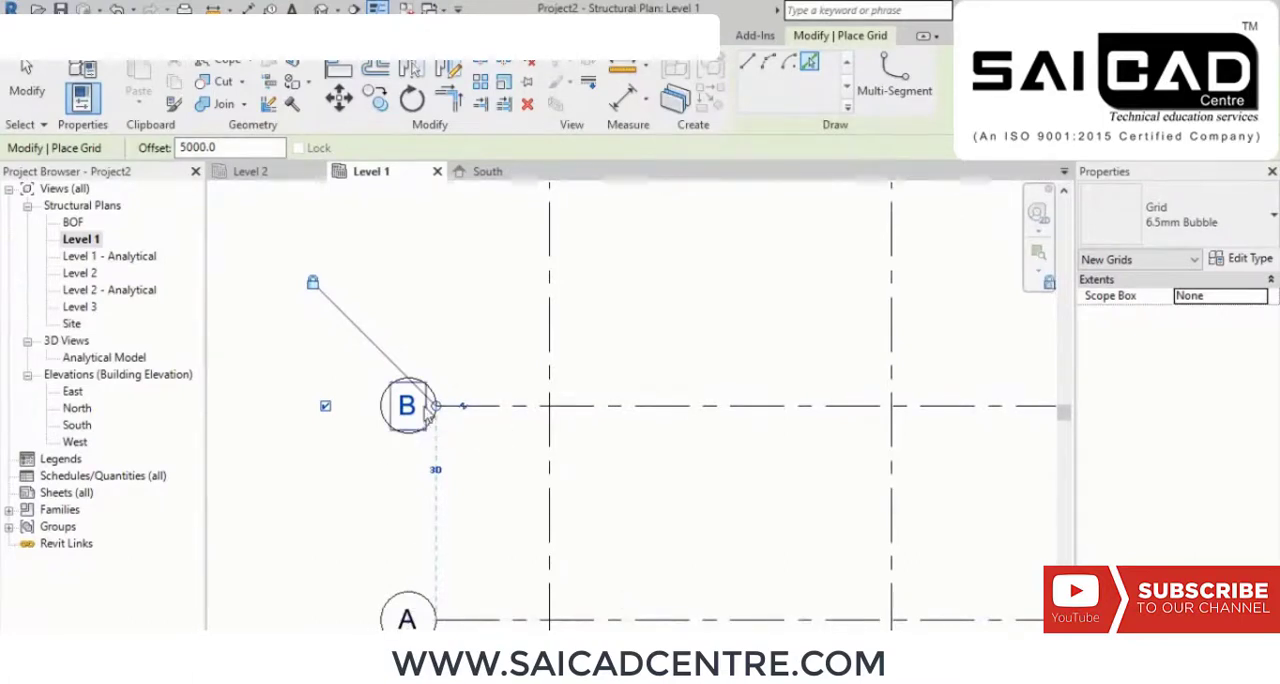
Step: Add two more horizontal grids above grid B, each offset 5000 from the one below, and finish placing grids
scroll(417, 400, down, 2)
middle_drag(707, 347, 719, 438)
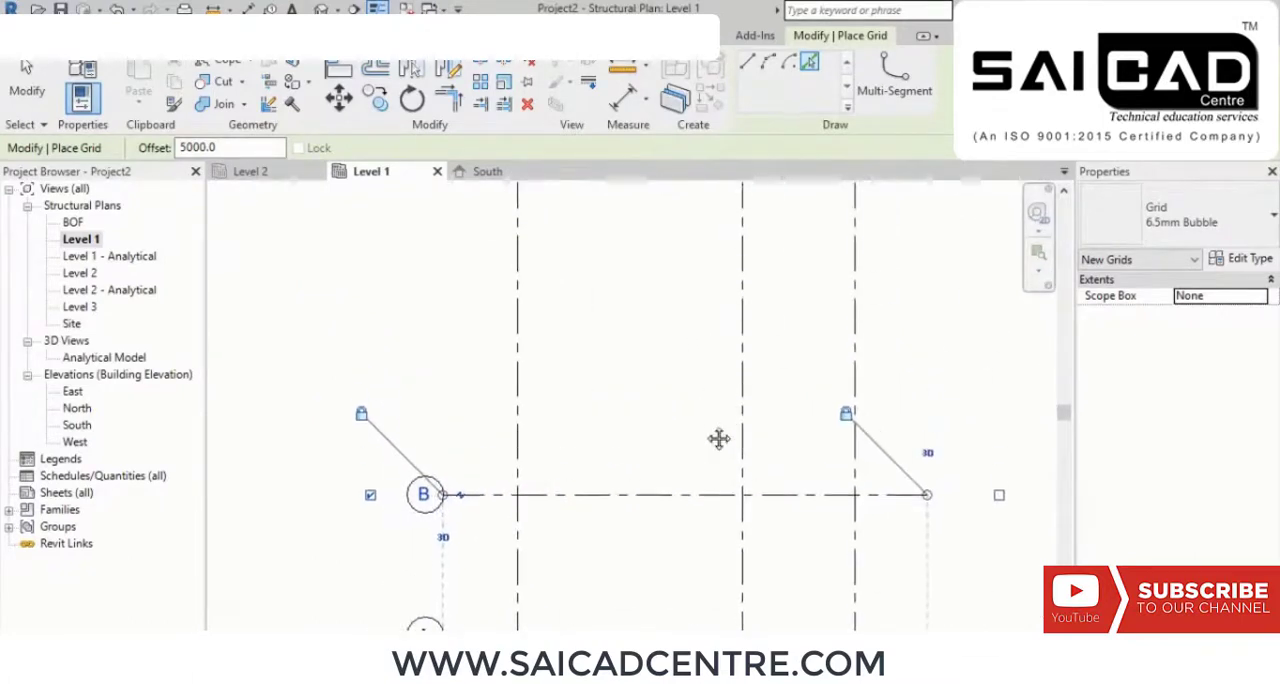
click(626, 492)
middle_drag(637, 440, 643, 600)
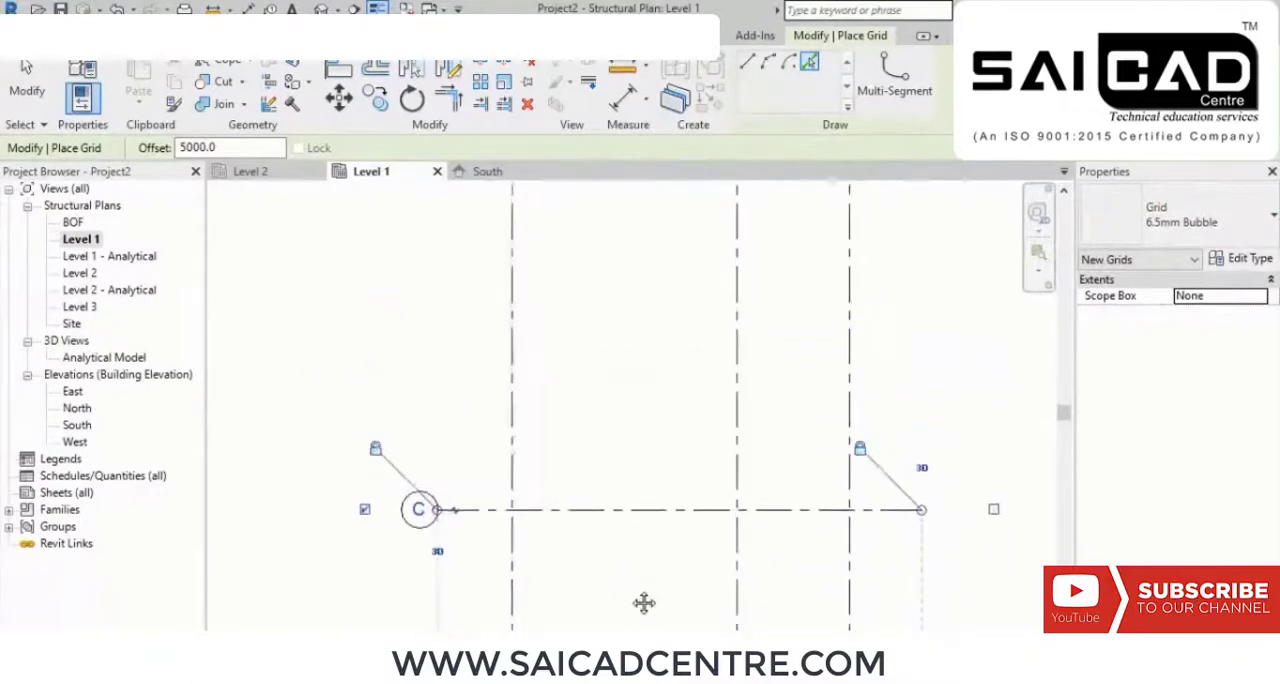
click(605, 505)
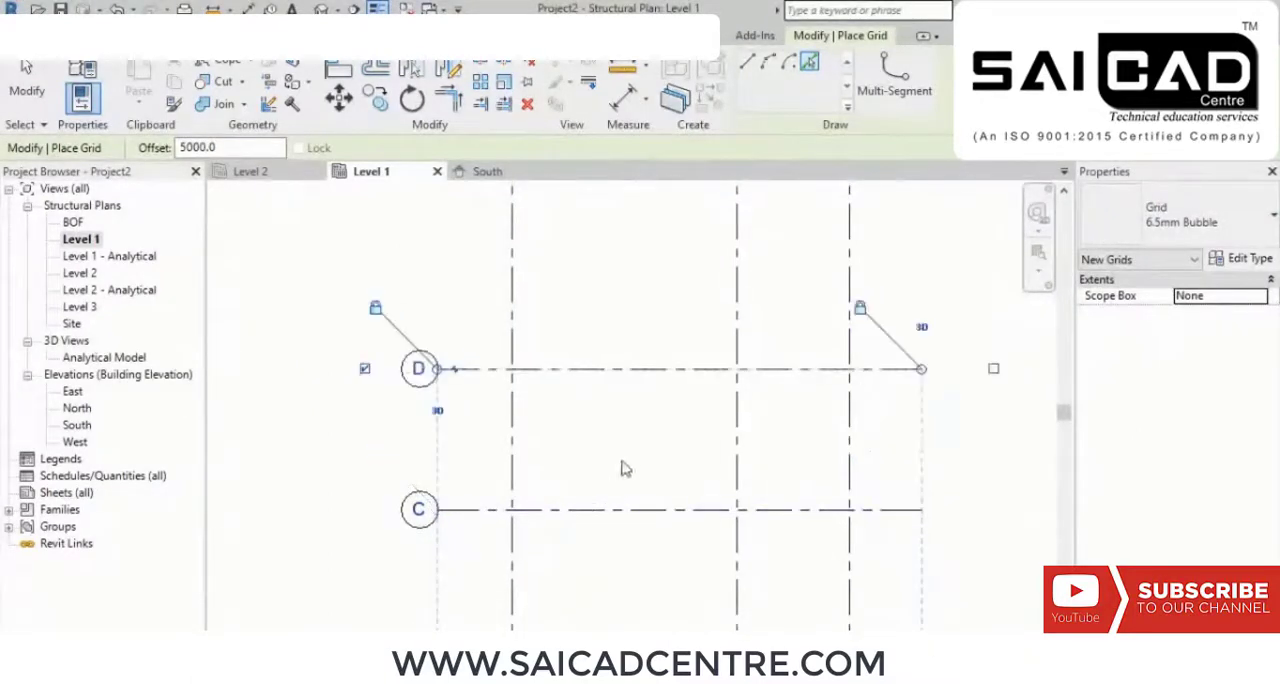
middle_drag(623, 466, 630, 347)
scroll(629, 347, down, 3)
middle_drag(795, 403, 803, 431)
key(Escape)
key(Escape)
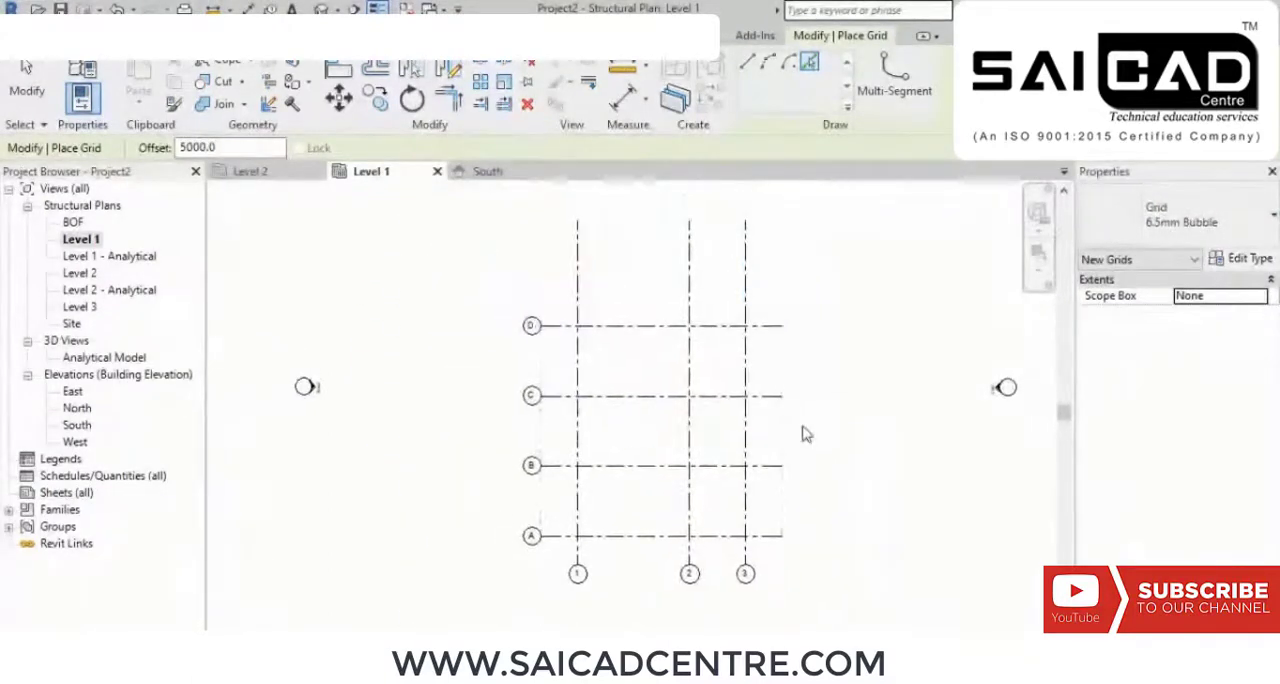
Step: Shorten the three vertical grids by pulling the upper end of grid 3 down closer to grid D
middle_drag(645, 356, 676, 384)
scroll(674, 383, up, 2)
scroll(757, 372, down, 1)
middle_drag(757, 372, 705, 429)
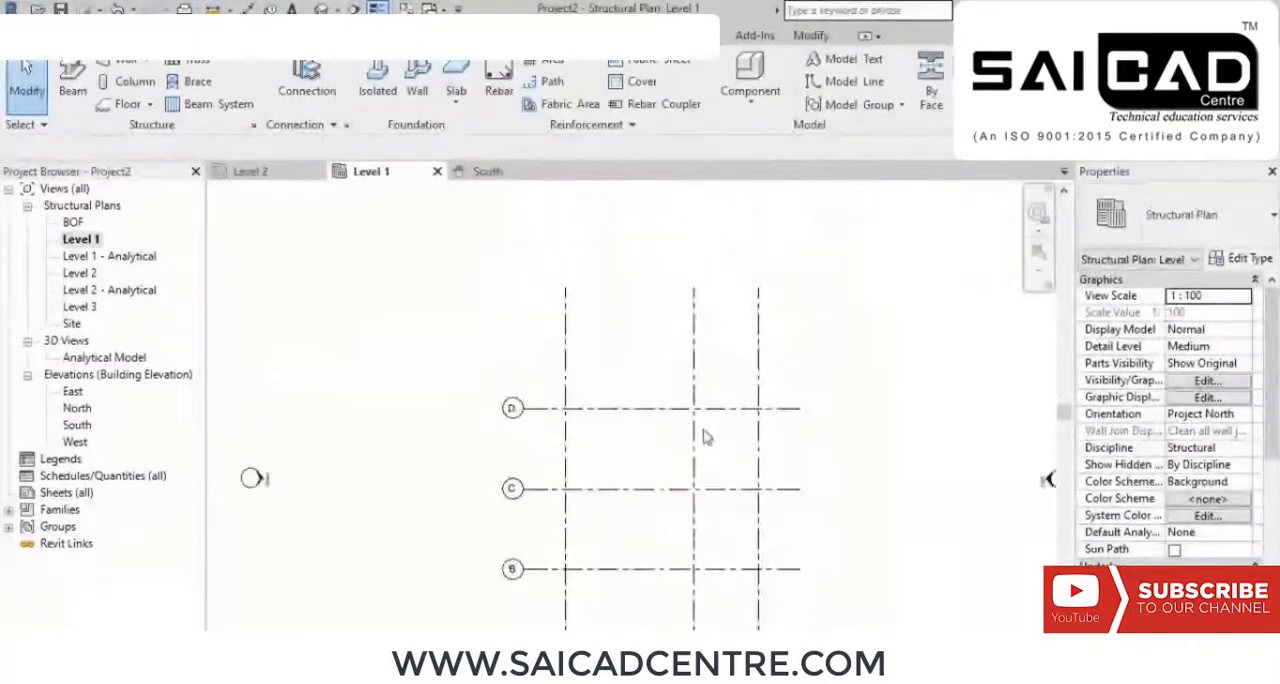
middle_drag(824, 438, 776, 417)
click(710, 332)
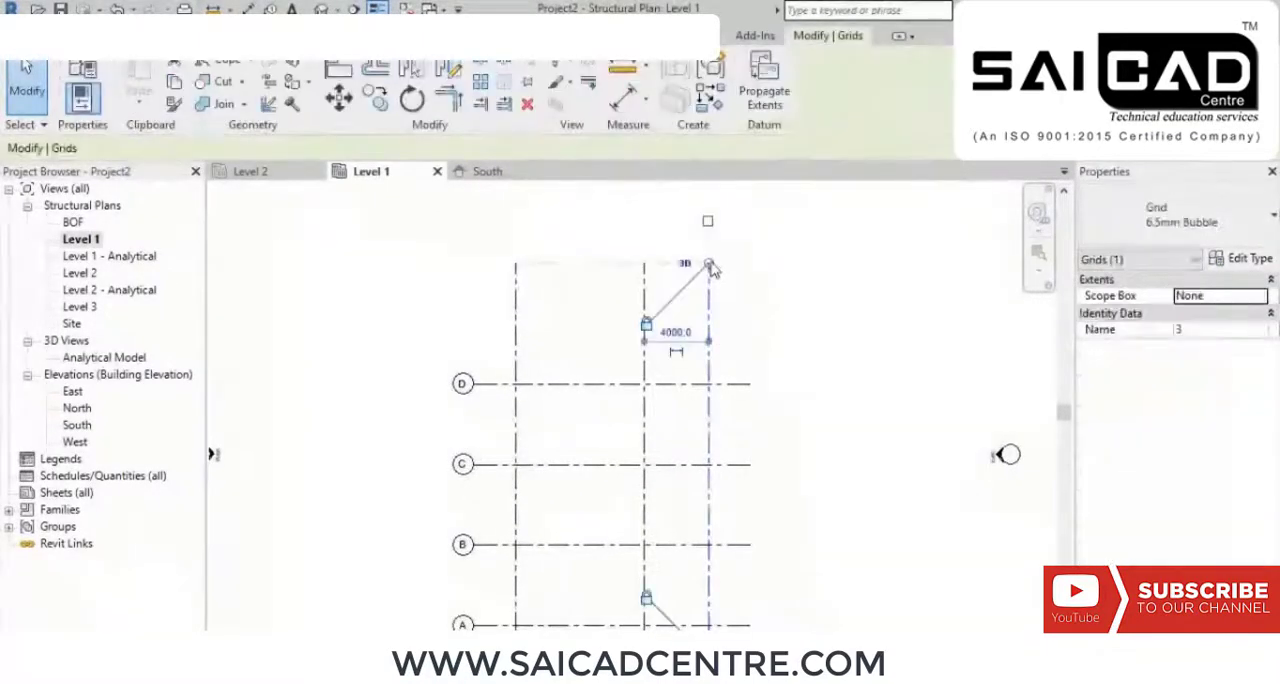
drag(709, 282, 711, 335)
click(797, 366)
middle_drag(823, 430, 820, 269)
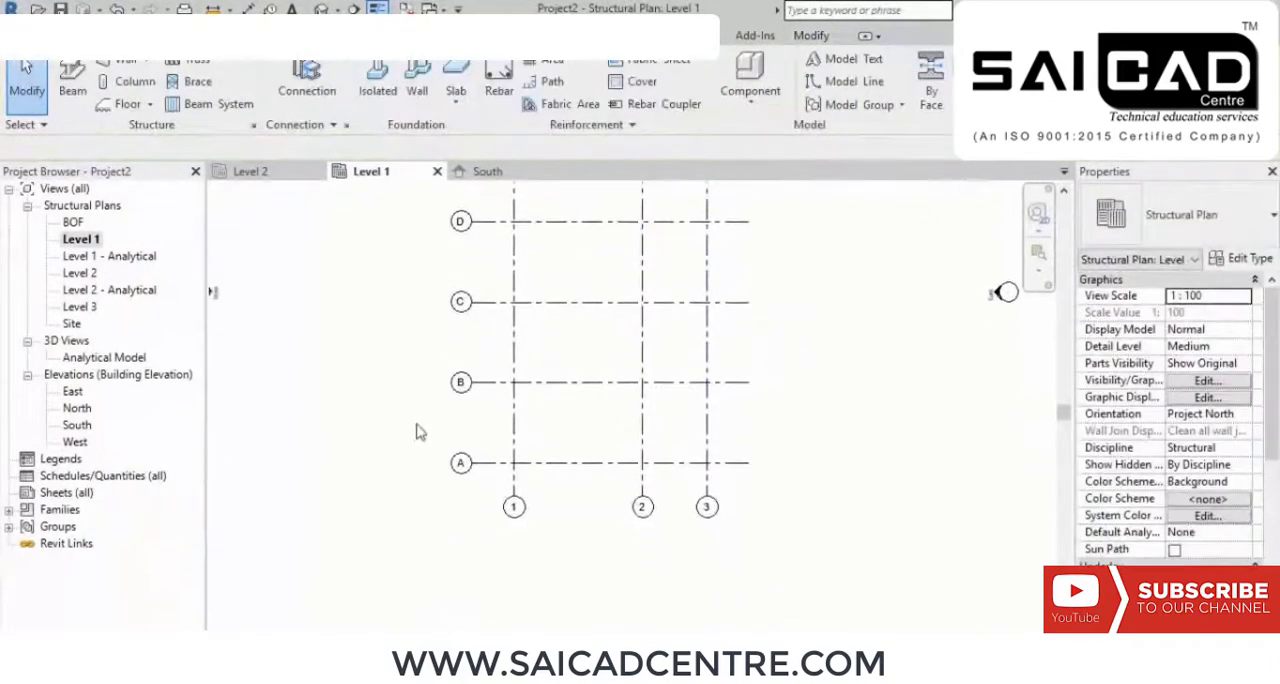
Step: Show the bubble at the right end of grid A and hide the one at its left end
scroll(444, 490, up, 2)
click(560, 447)
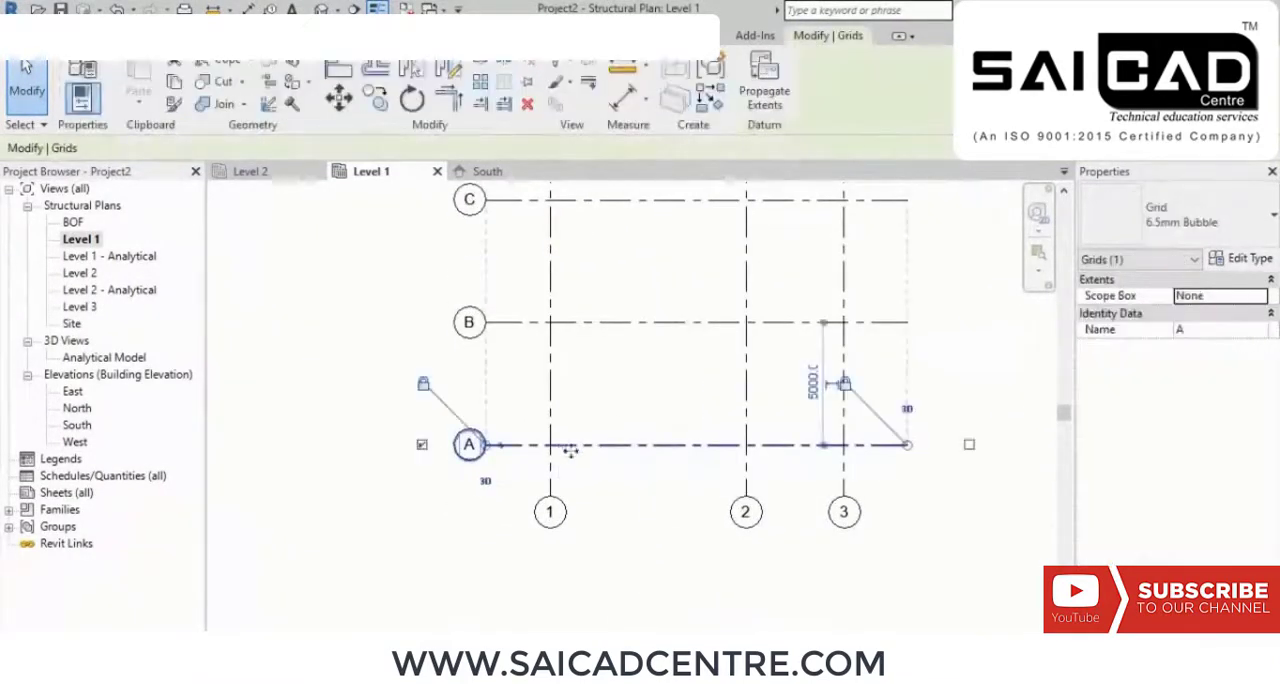
click(969, 445)
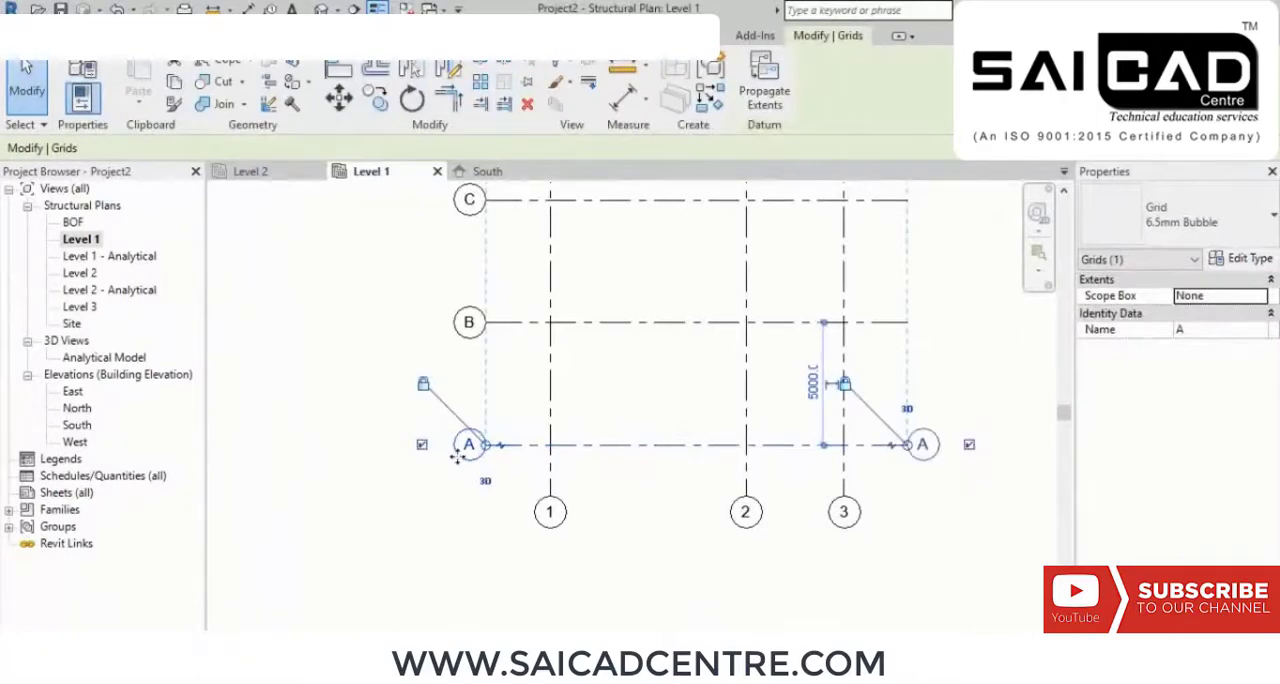
click(422, 444)
click(735, 570)
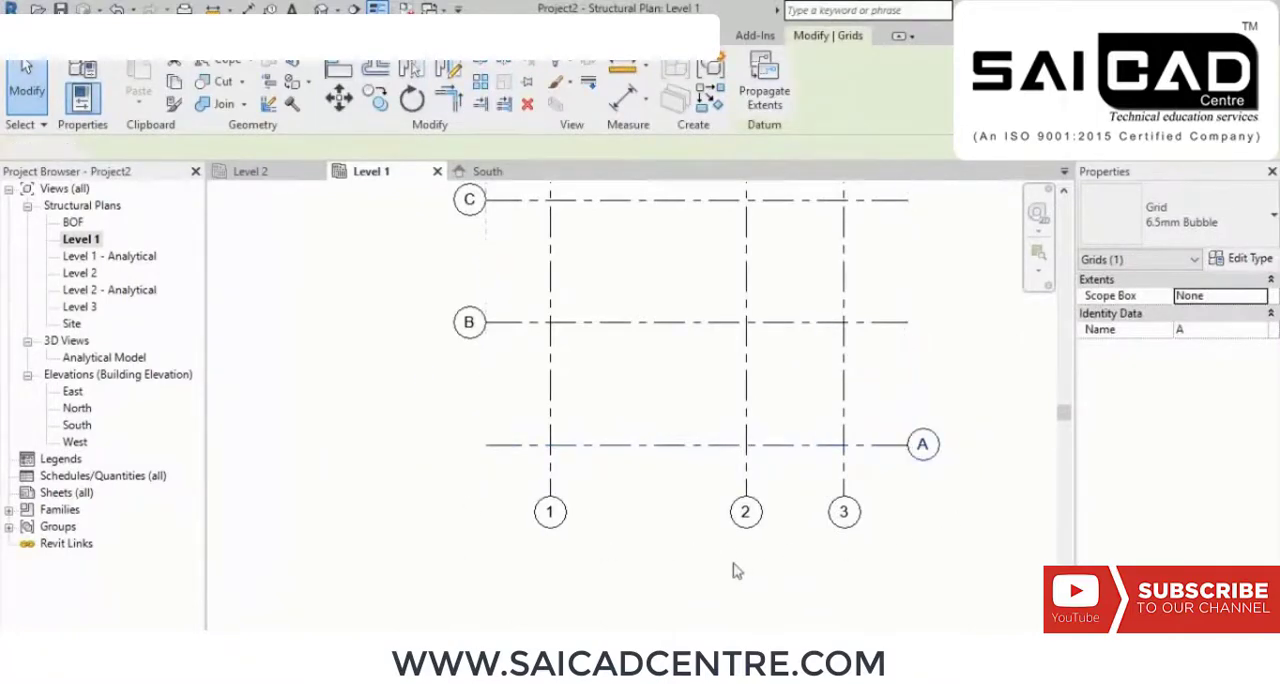
Step: Turn grid A's left bubble back on and reselect the grid to hide its right bubble
click(873, 452)
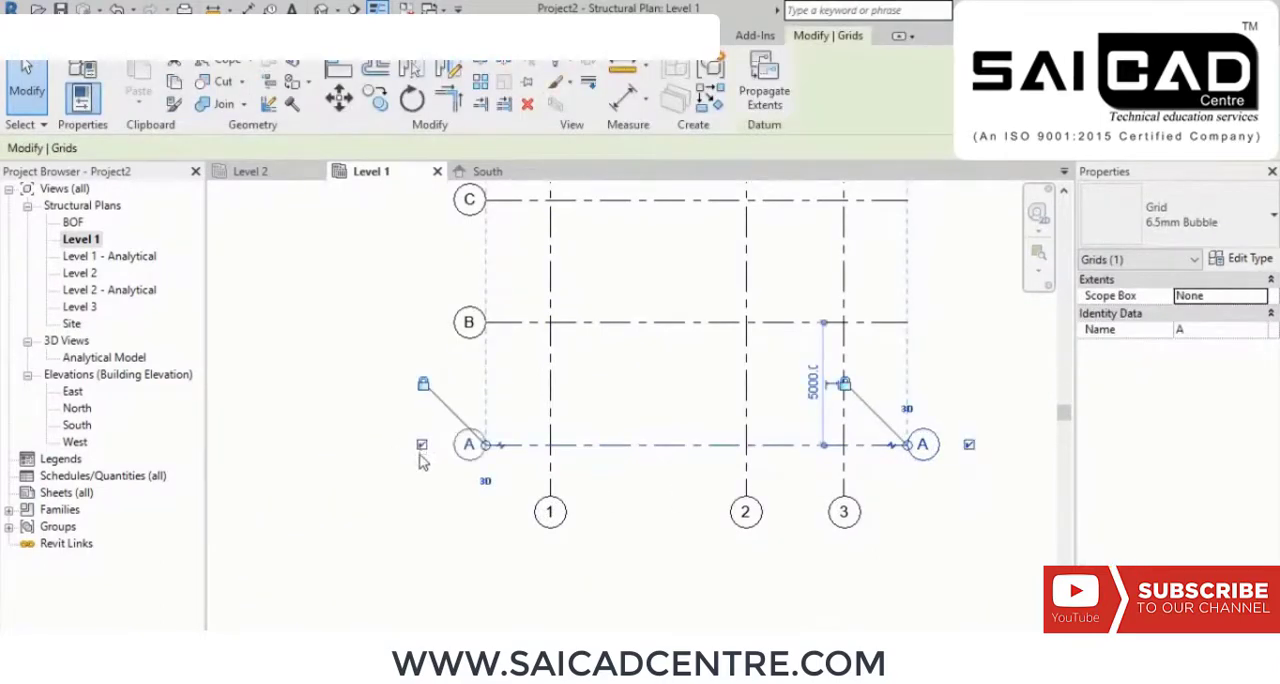
click(585, 572)
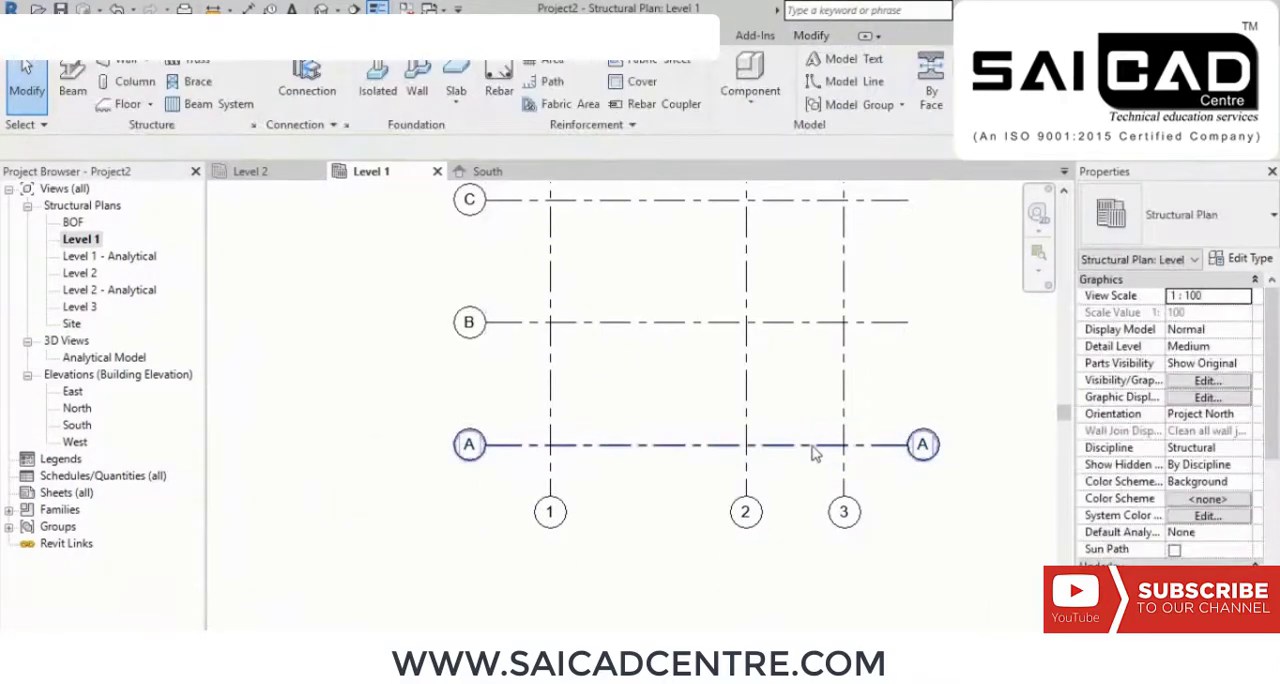
click(873, 452)
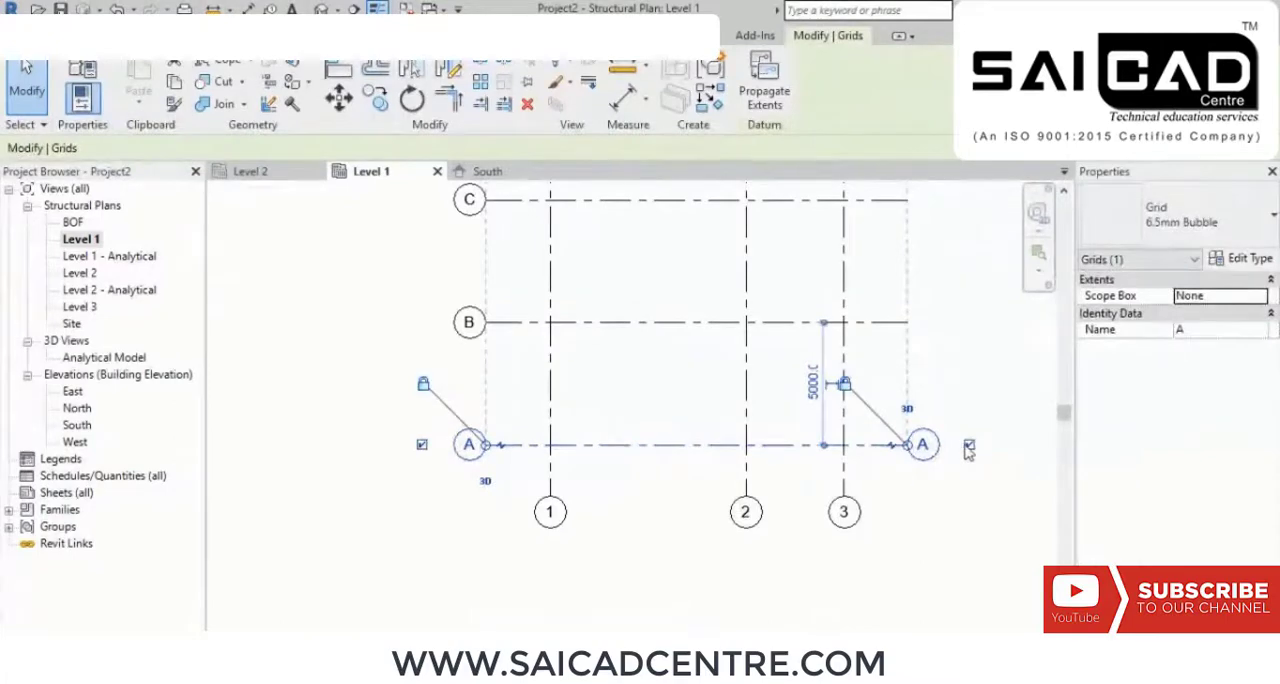
Step: Add an elbow near grid A's left bubble and move the bubble below the grid line
scroll(477, 466, up, 4)
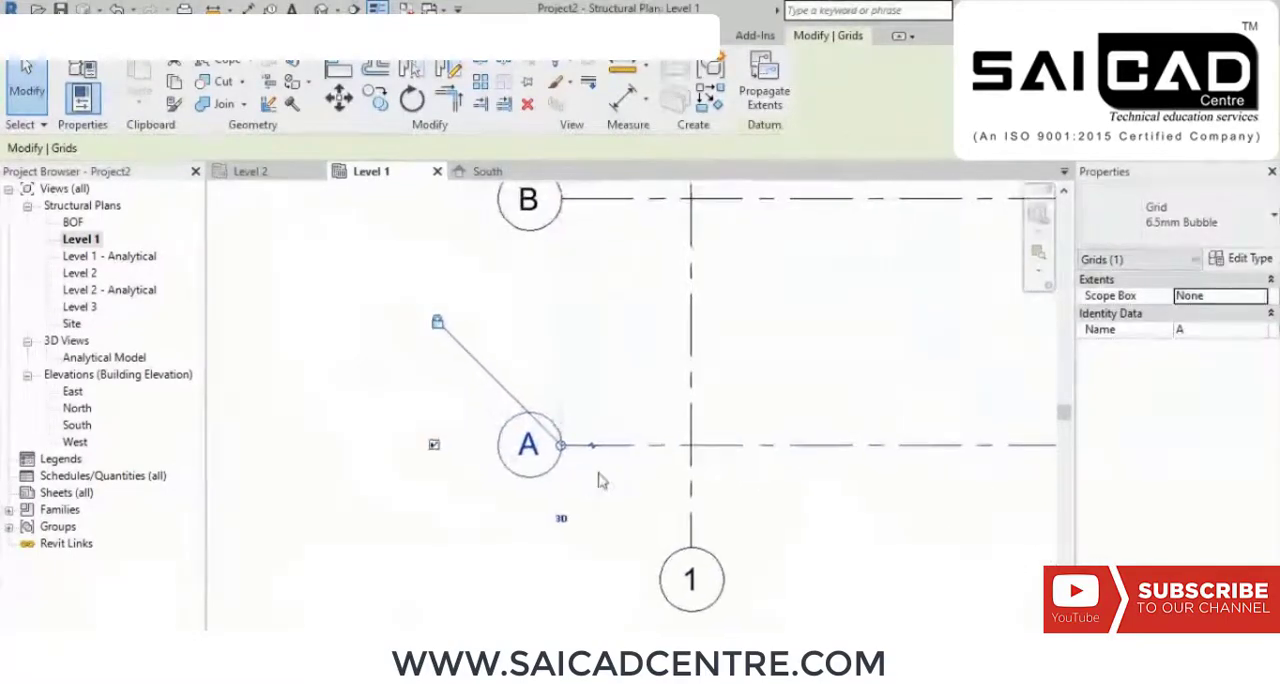
scroll(598, 472, down, 1)
click(592, 445)
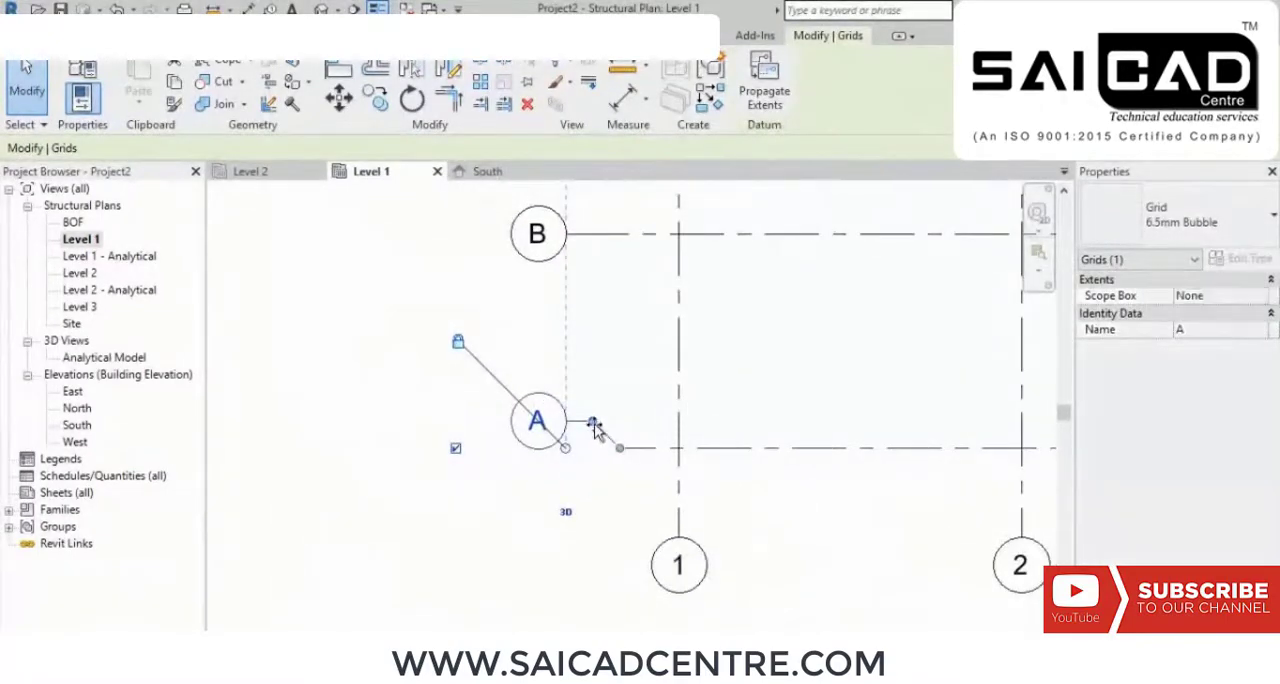
drag(591, 430, 589, 510)
click(615, 545)
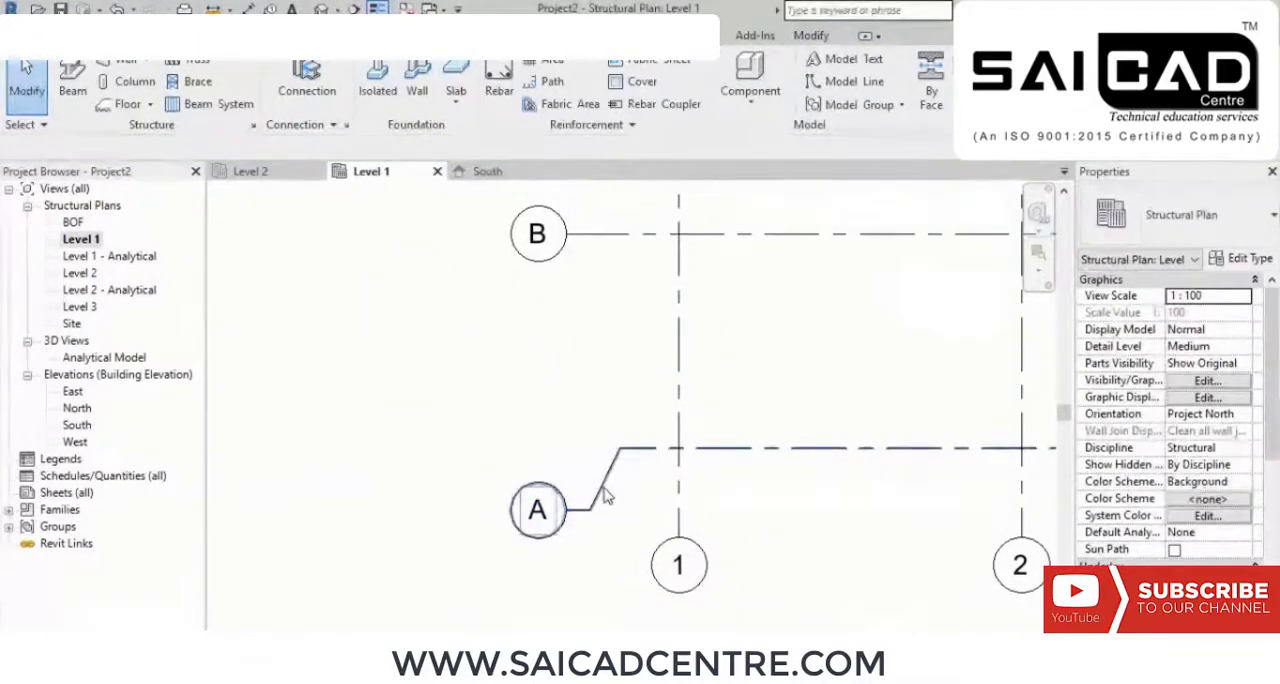
Step: Straighten the elbow on grid A by bringing its bubble back in line with the grid
click(597, 508)
drag(589, 511, 592, 449)
click(500, 523)
Step: Select all seven grids and nudge them up and slightly left to centre them between the elevation markers
scroll(450, 521, down, 2)
scroll(666, 517, down, 3)
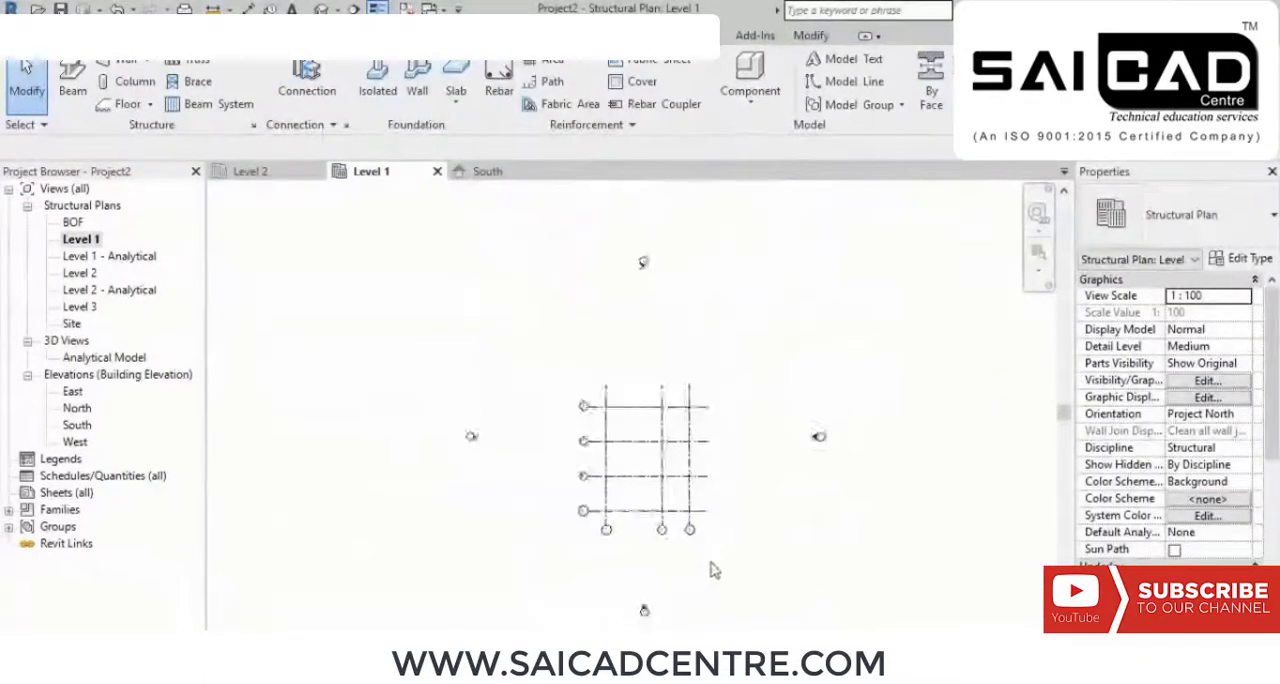
drag(735, 500, 551, 323)
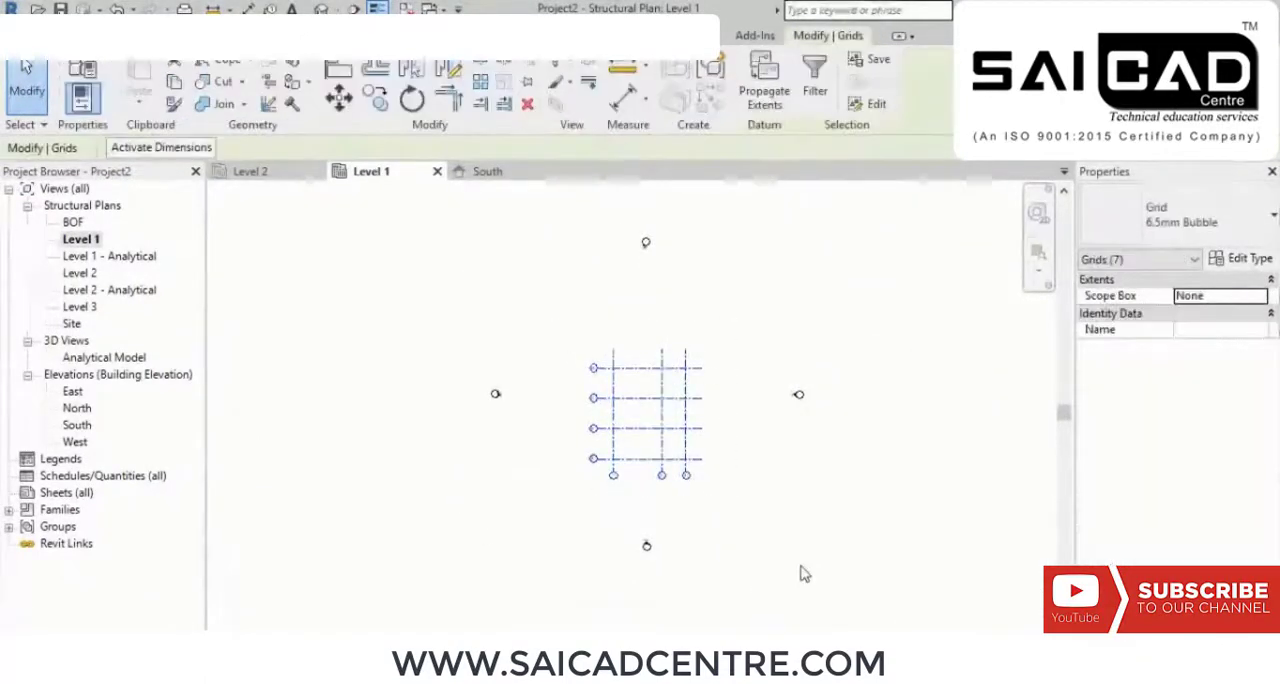
key(Up)
key(Up)
key(Up)
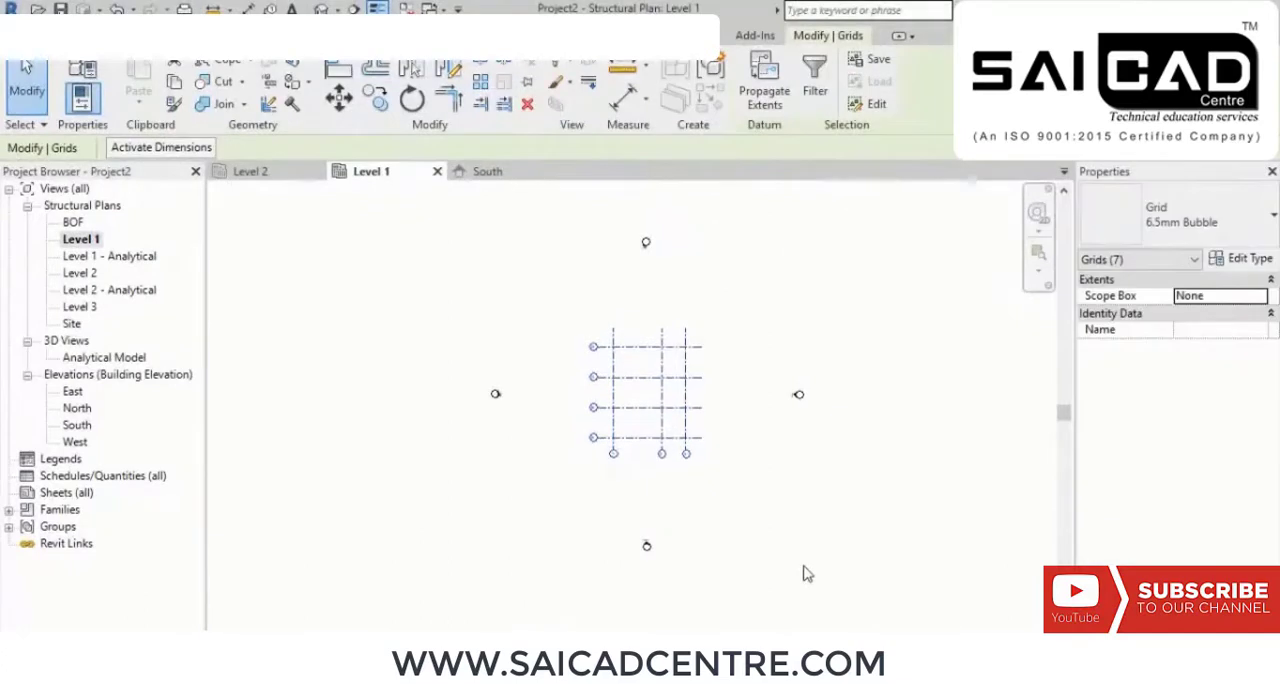
key(Left)
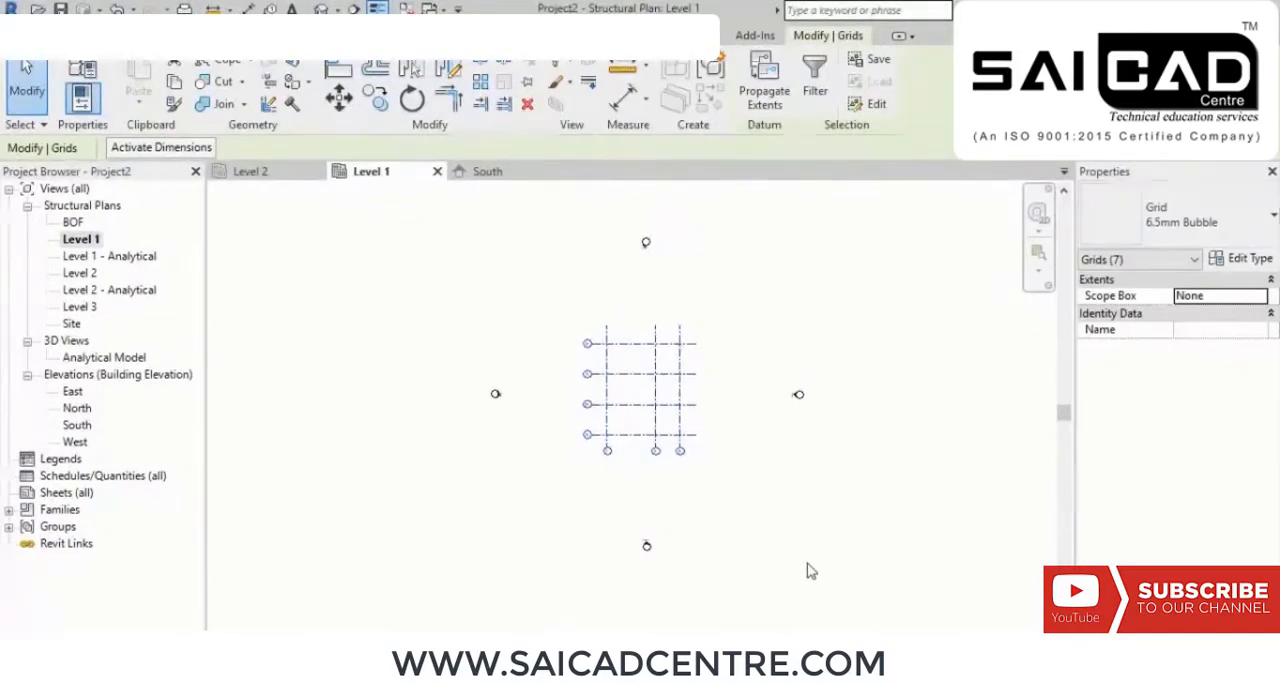
click(740, 446)
Step: Start placing a structural column using the B Column type ISMB300
scroll(648, 458, up, 5)
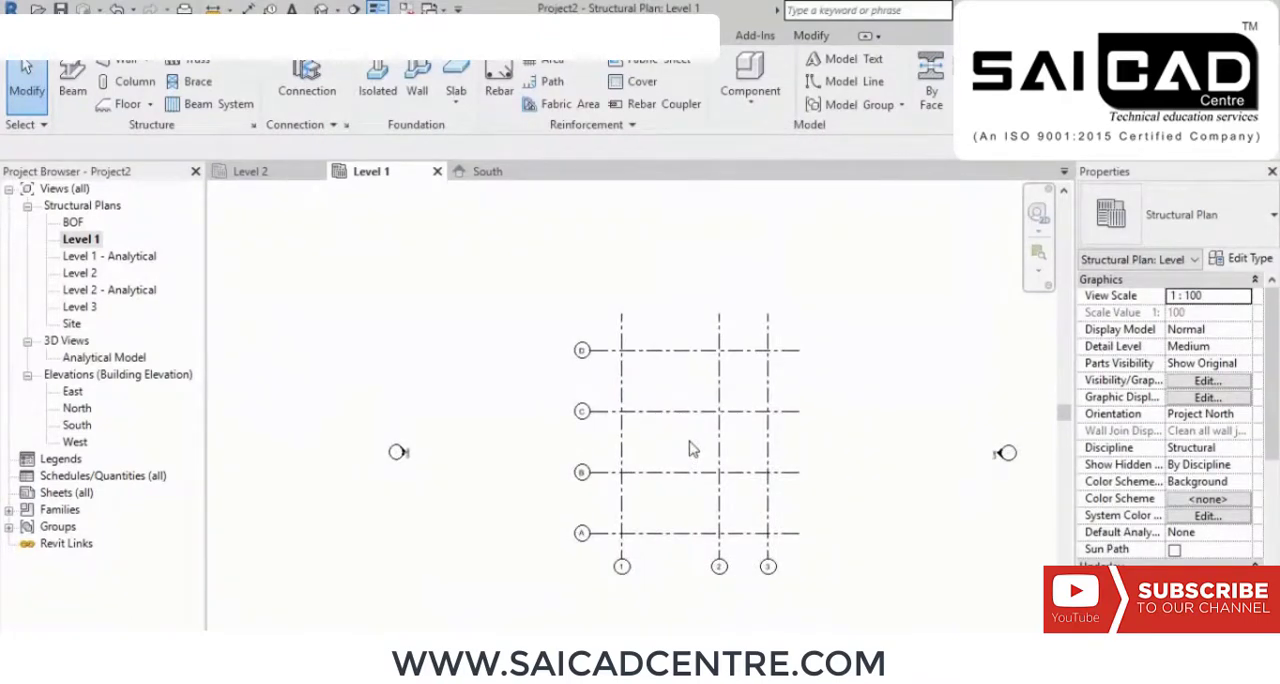
scroll(640, 368, up, 3)
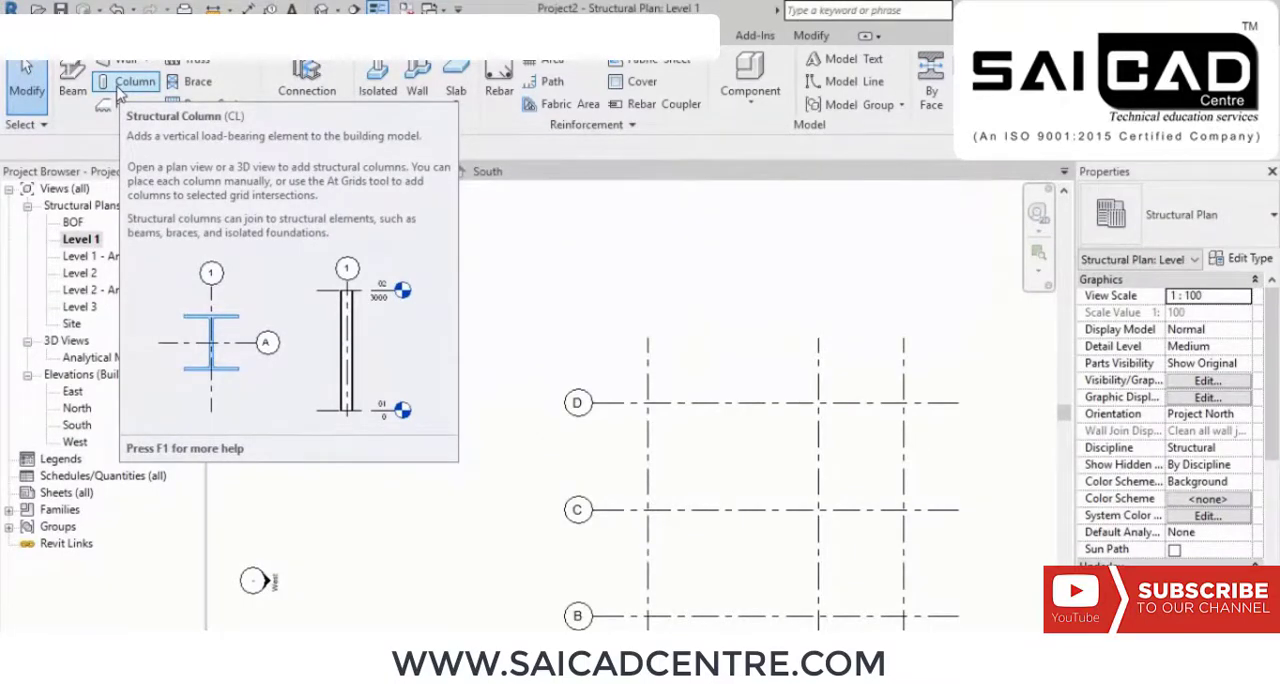
click(132, 84)
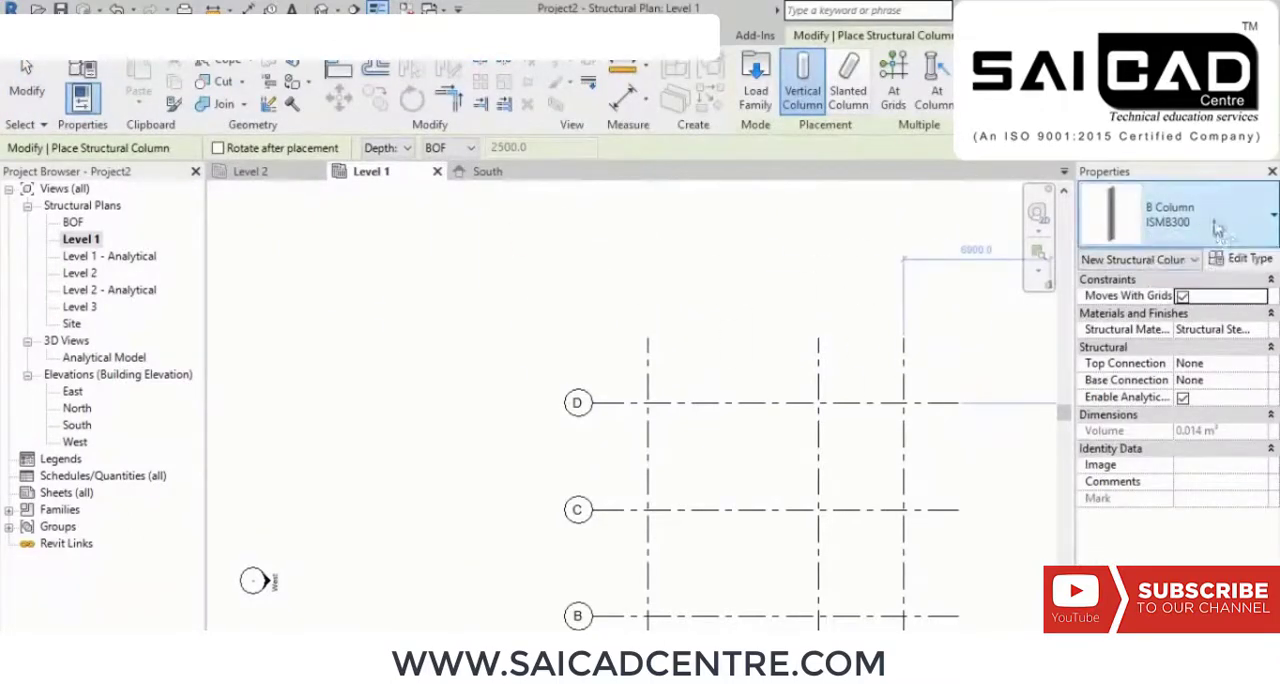
click(1229, 222)
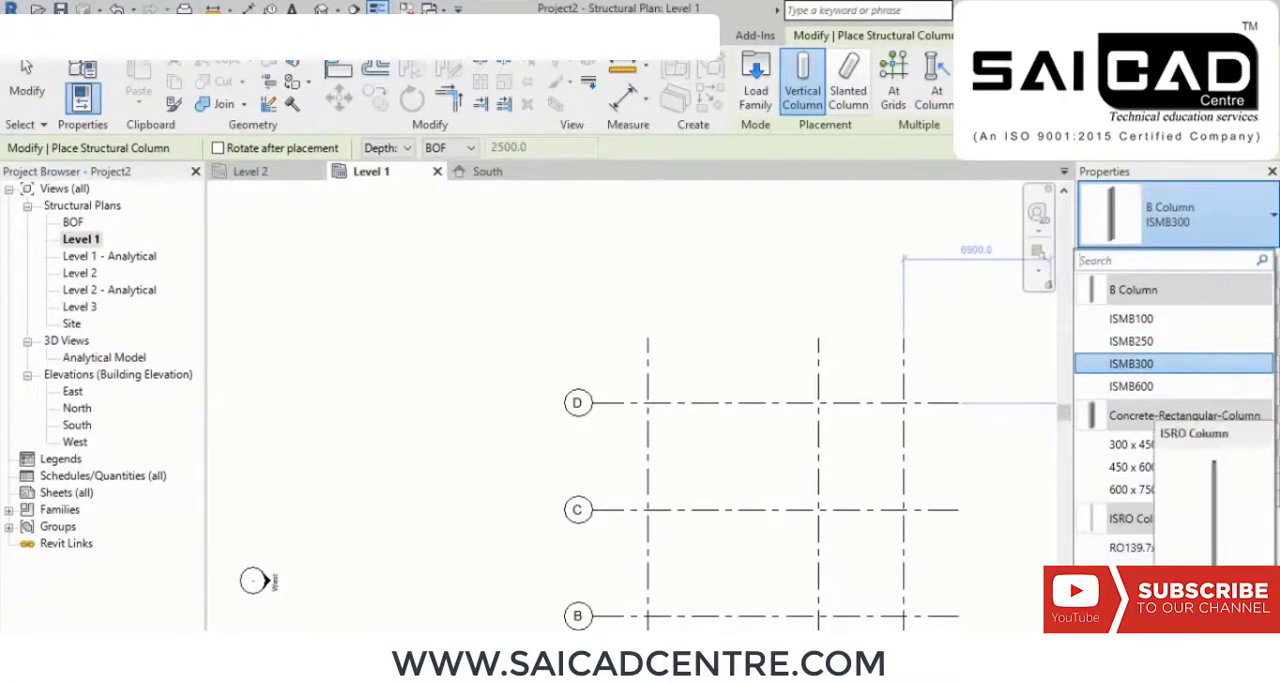
click(1176, 363)
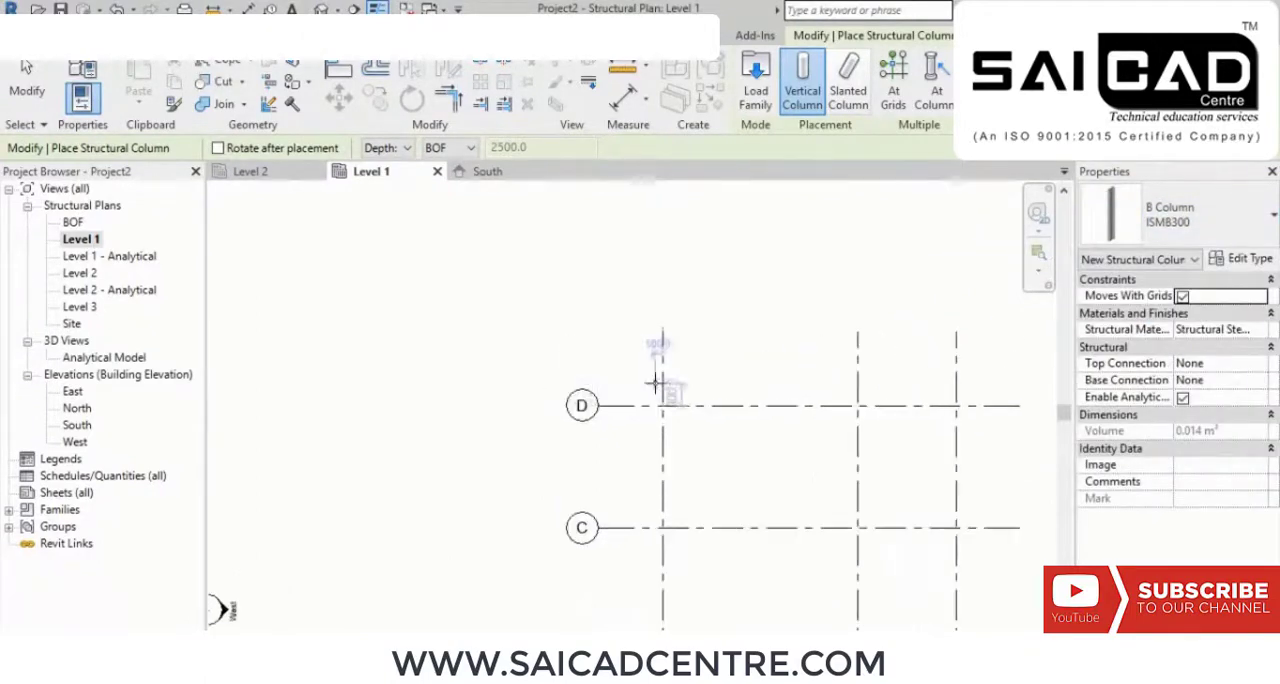
Step: Set the Level 1 plan's detail level to Fine and compare the column preview with Thin Lines off and on
scroll(674, 376, up, 3)
scroll(677, 380, up, 5)
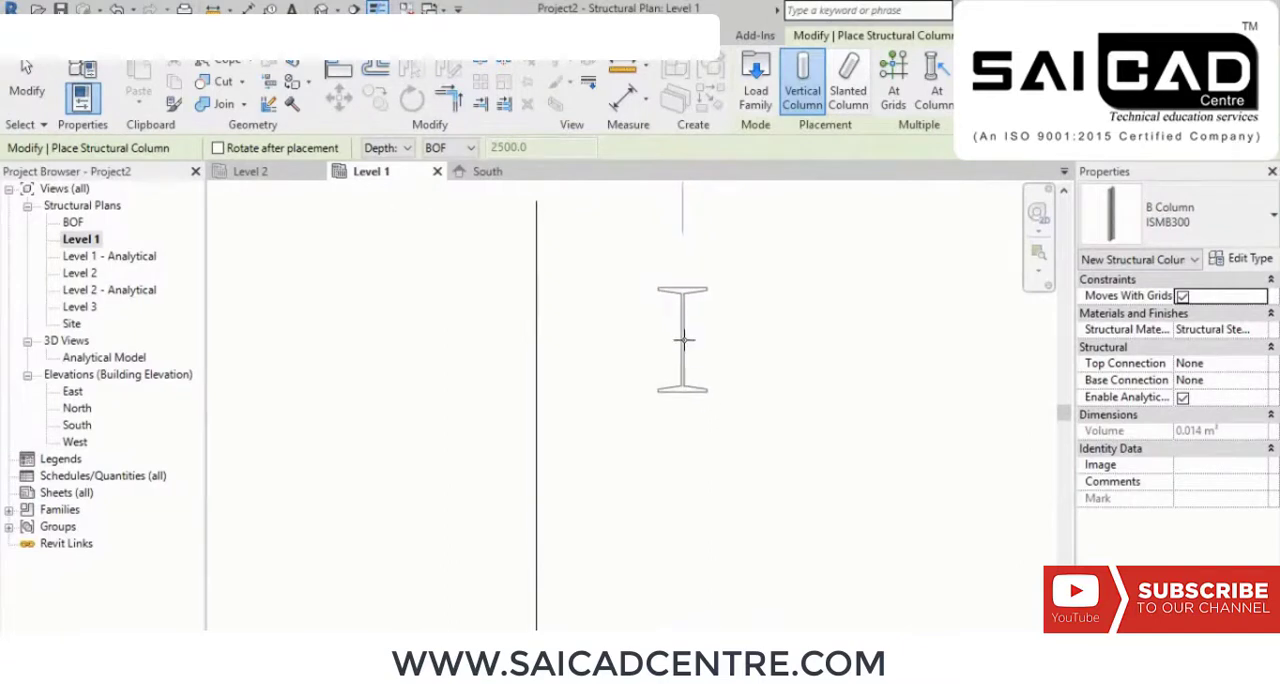
click(292, 645)
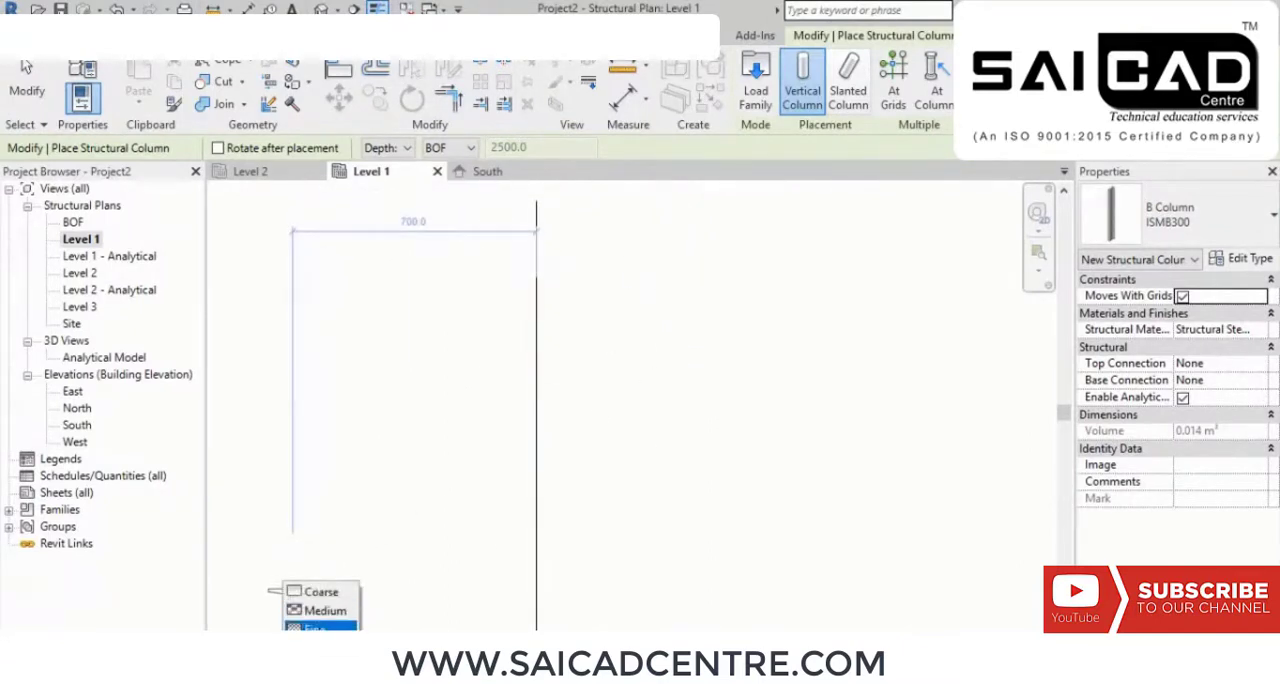
click(322, 627)
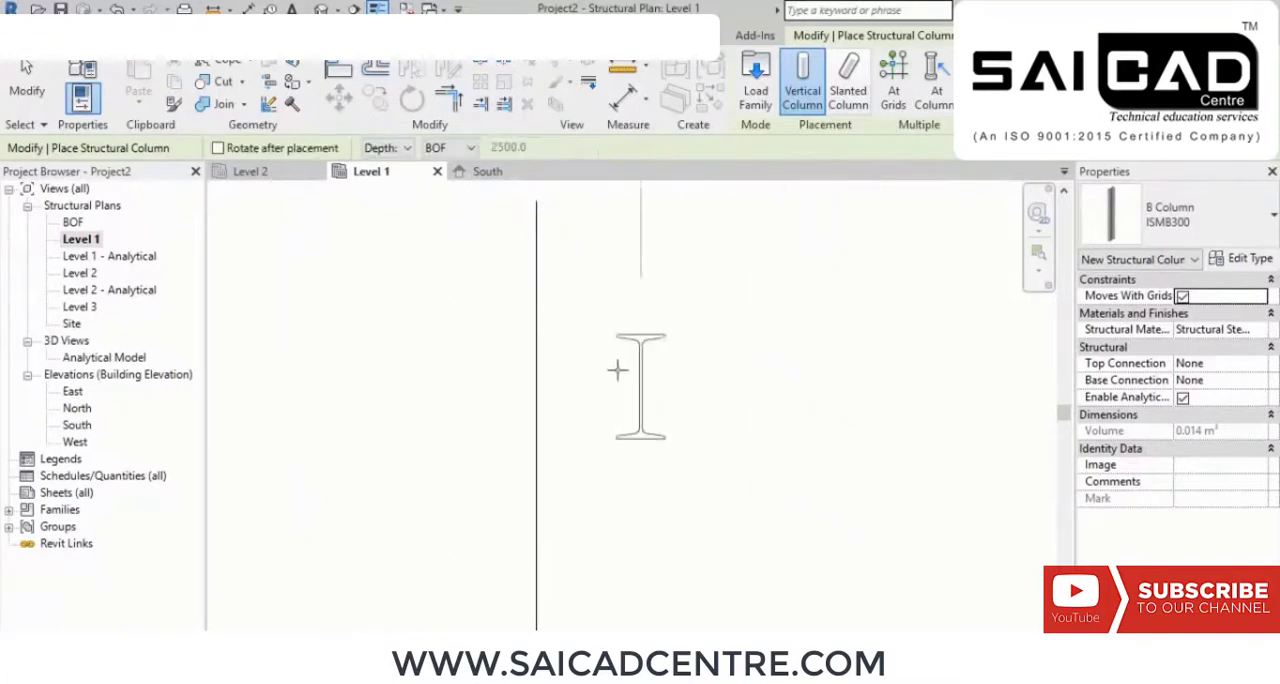
click(377, 9)
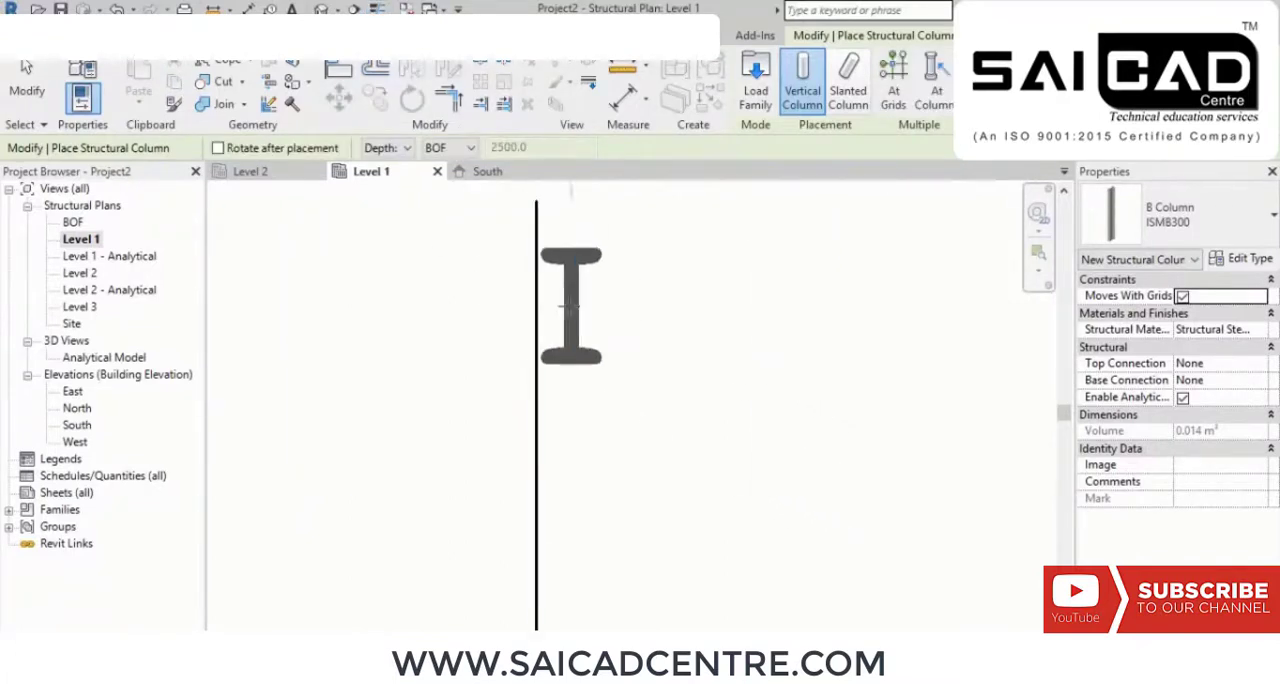
click(377, 9)
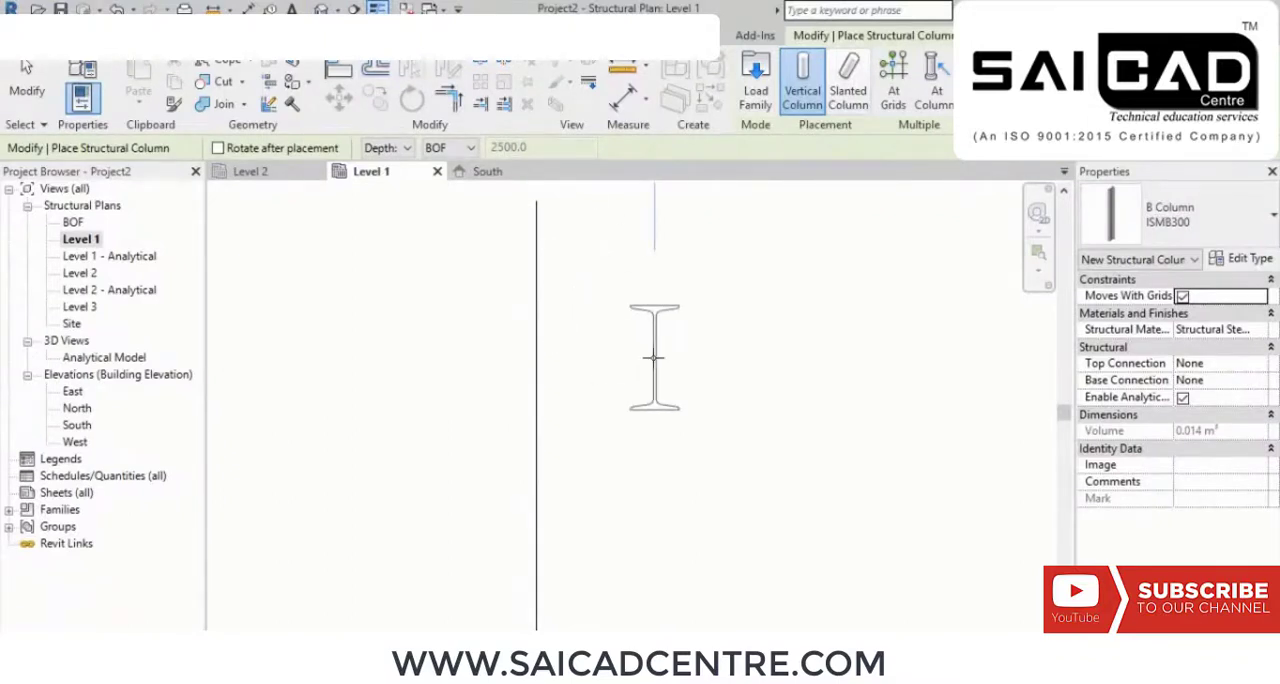
Step: Set the column placement to Height, reaching up to Level 2
scroll(685, 355, down, 5)
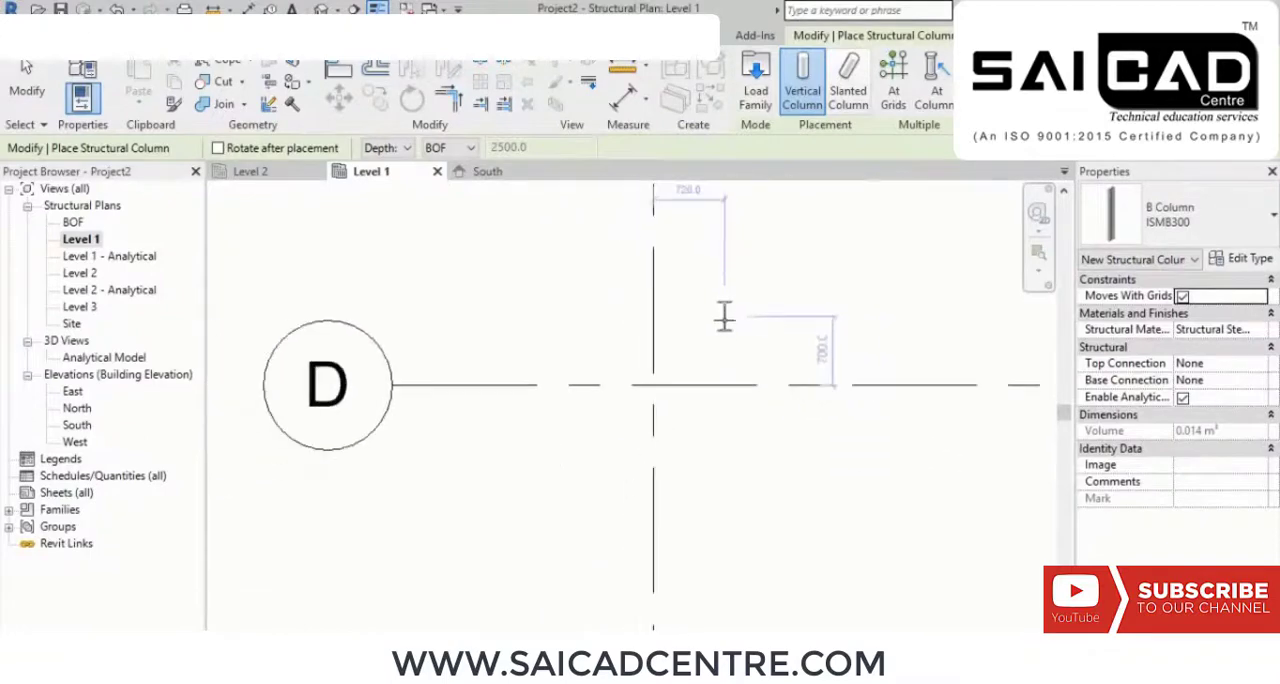
scroll(782, 352, down, 2)
middle_drag(814, 311, 686, 380)
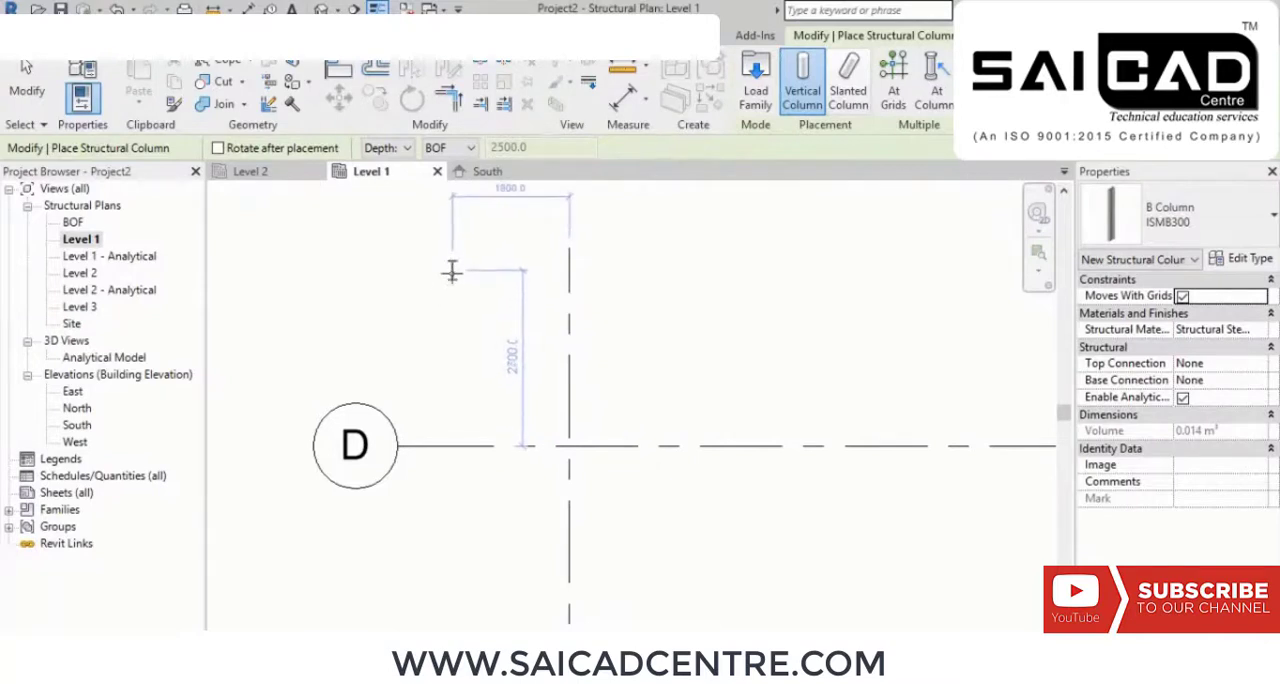
click(405, 148)
click(395, 180)
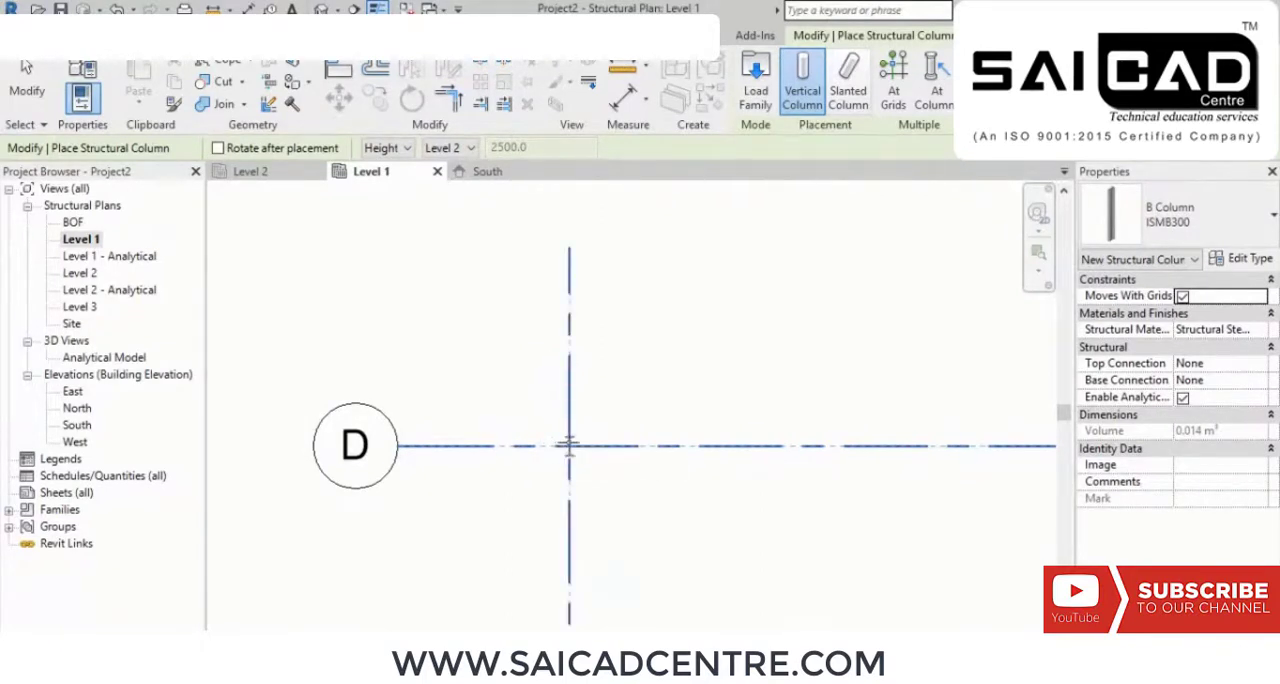
scroll(569, 447, up, 2)
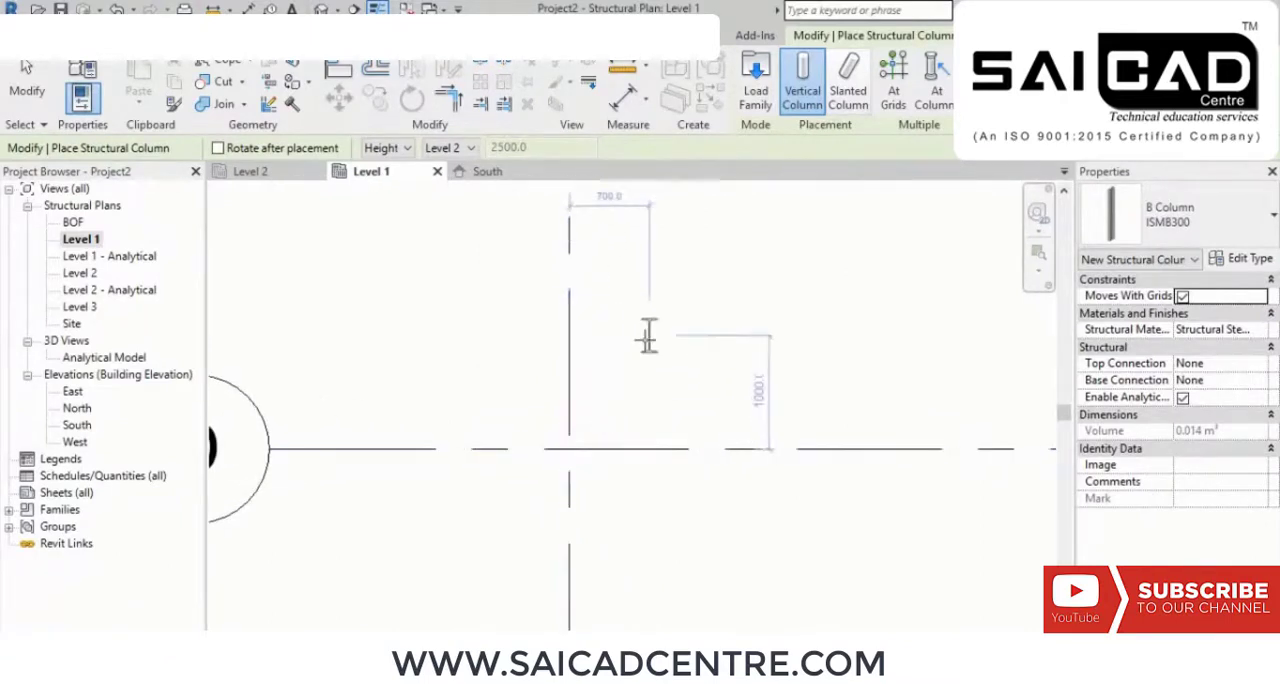
scroll(655, 335, down, 3)
middle_drag(792, 498, 738, 393)
scroll(737, 390, down, 1)
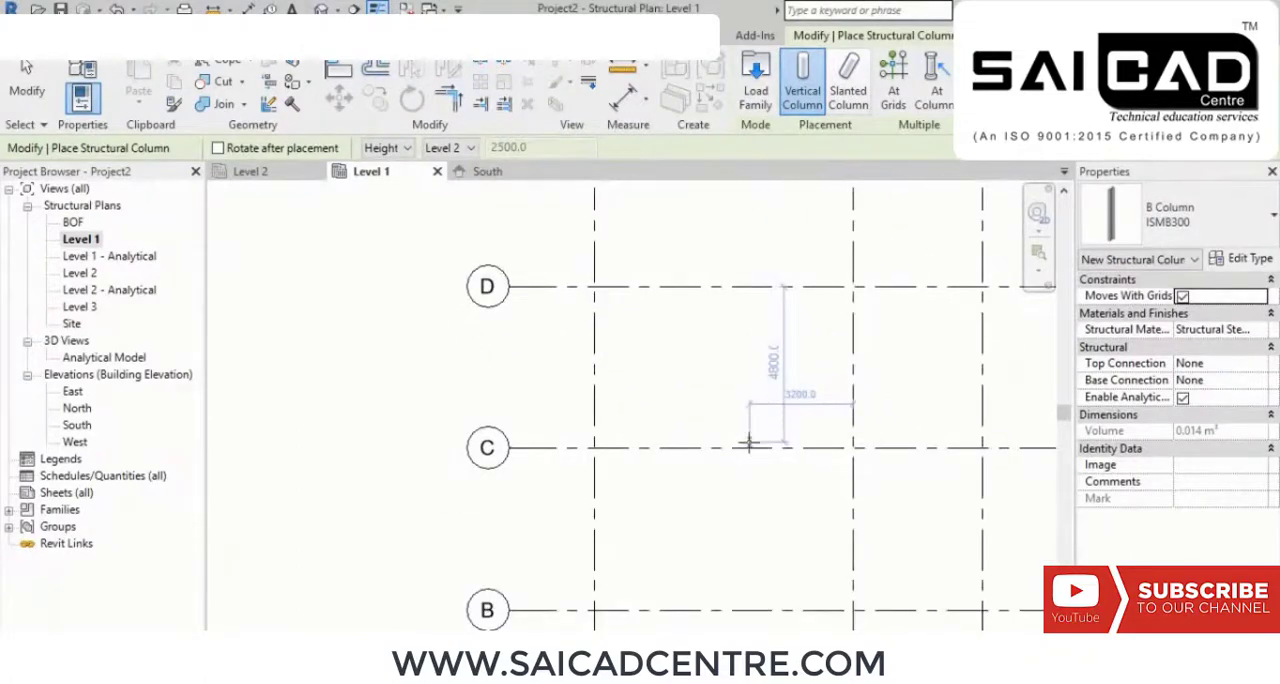
Step: Place one vertical column about 700 mm left of the leftmost vertical grid above grid D, and another at their intersection
middle_drag(660, 350, 707, 362)
scroll(667, 322, up, 2)
middle_drag(672, 323, 755, 430)
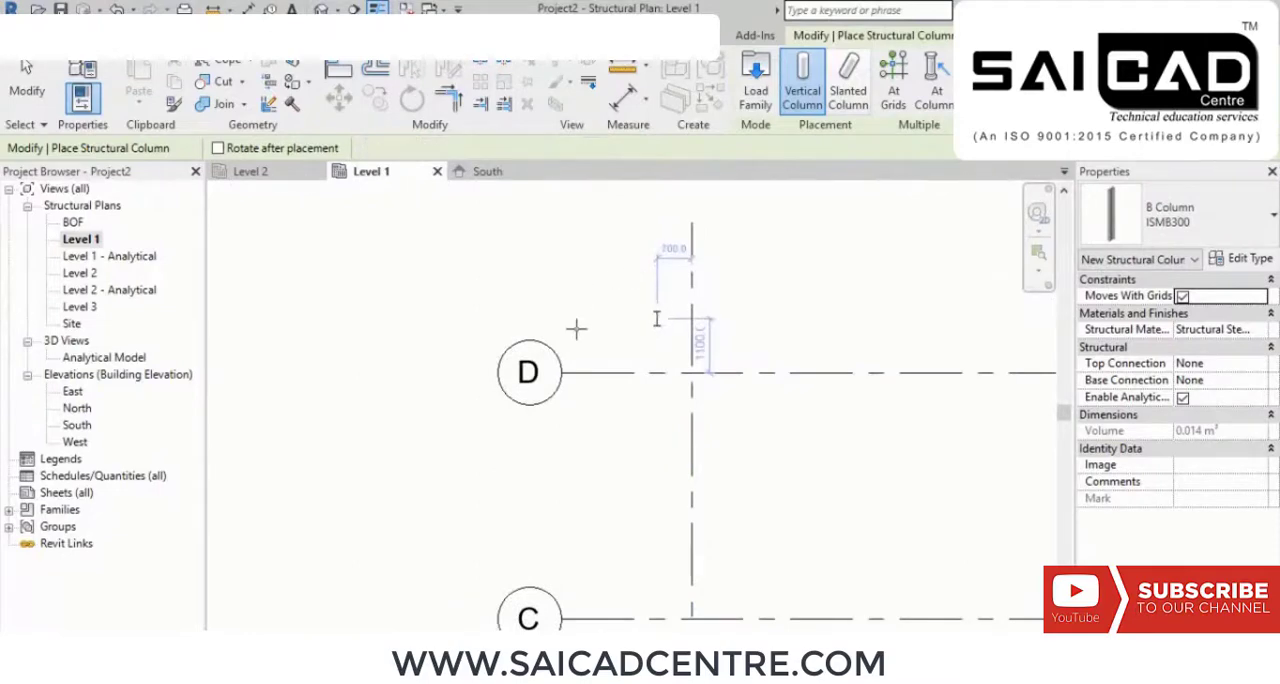
click(656, 318)
scroll(790, 320, up, 1)
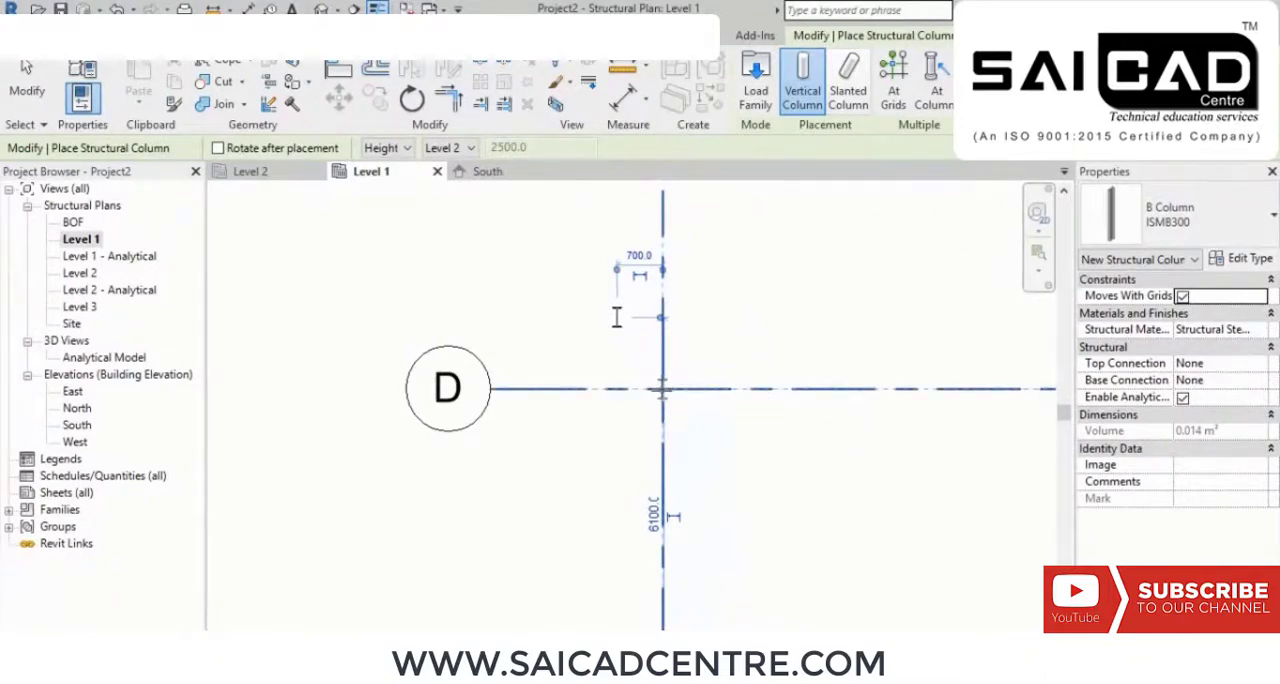
click(662, 388)
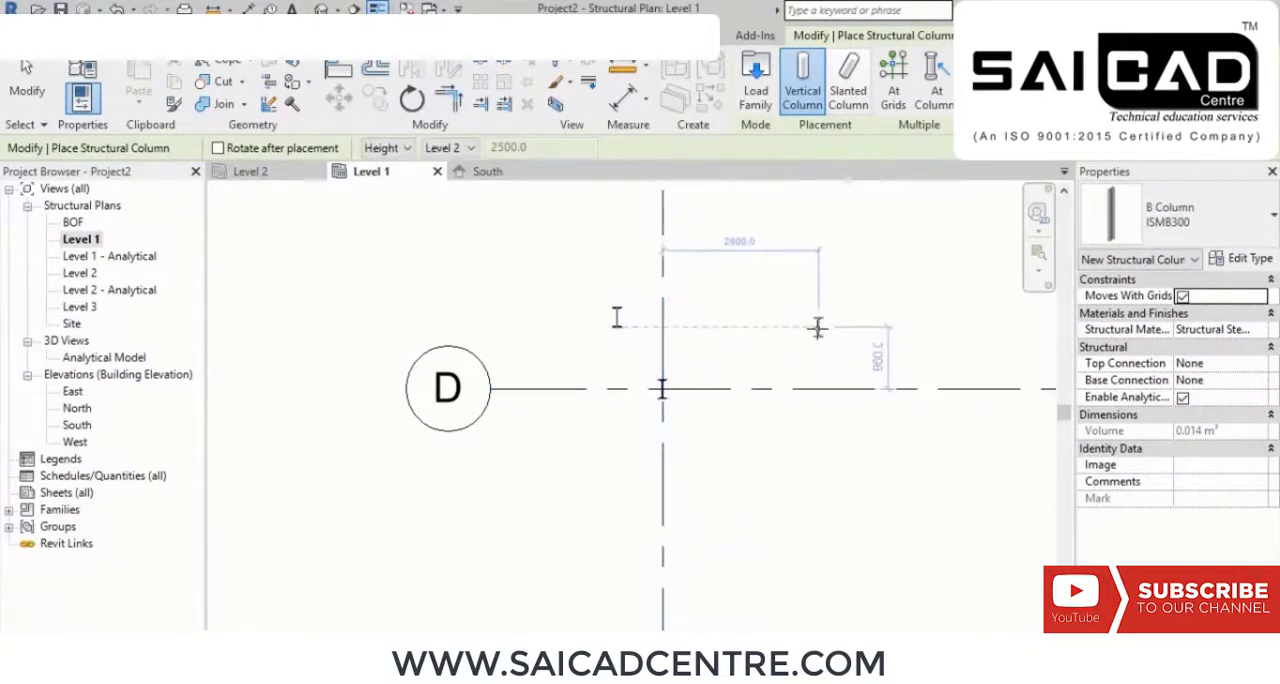
middle_drag(800, 330, 742, 337)
right_click(745, 308)
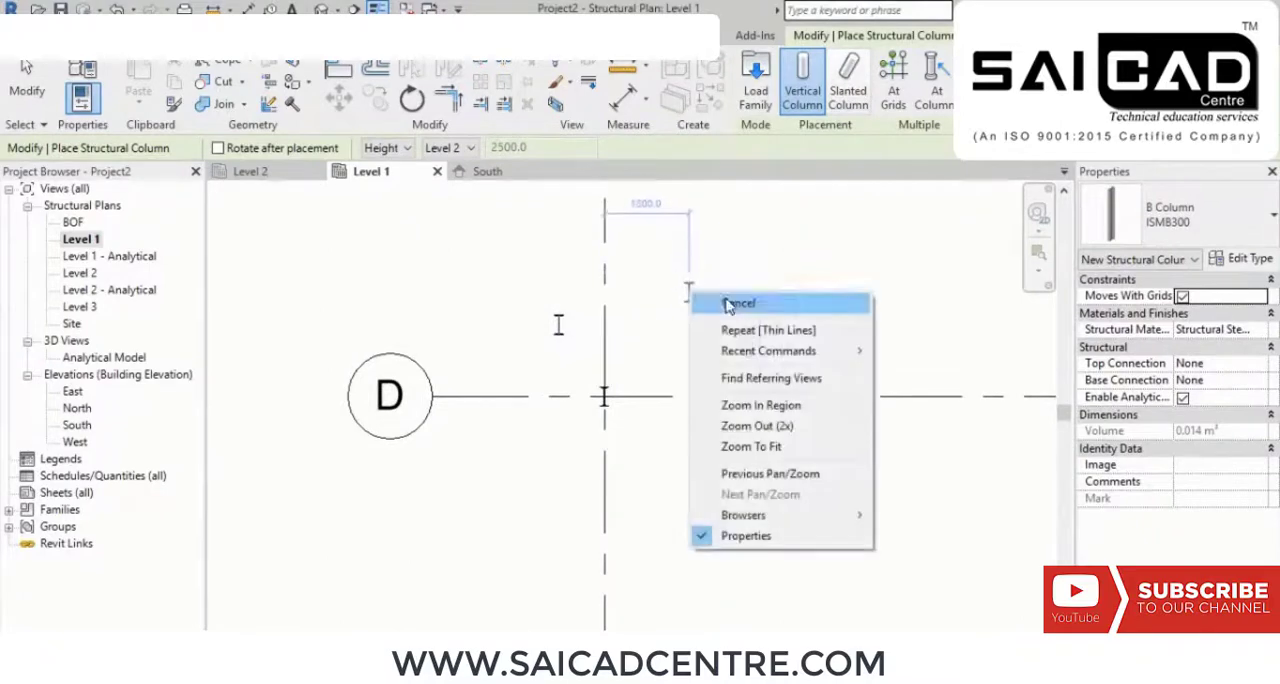
click(758, 312)
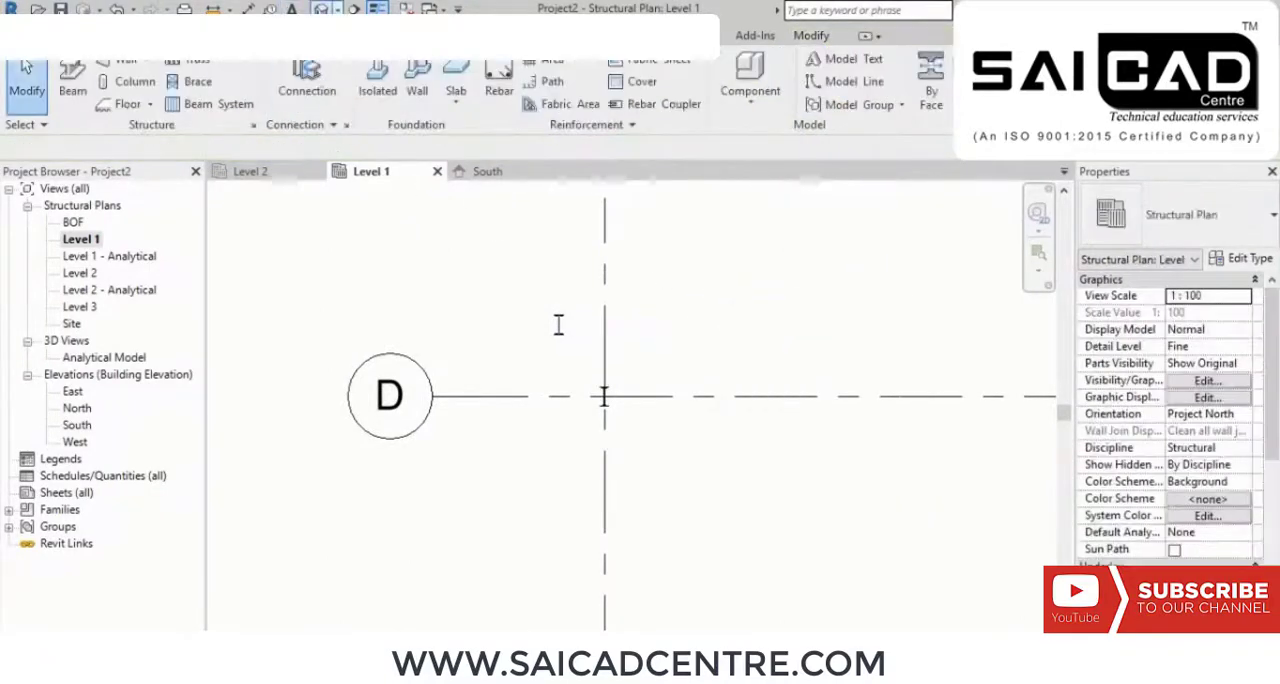
Step: Open the default 3D view and examine how the two placed columns span between the levels
click(321, 9)
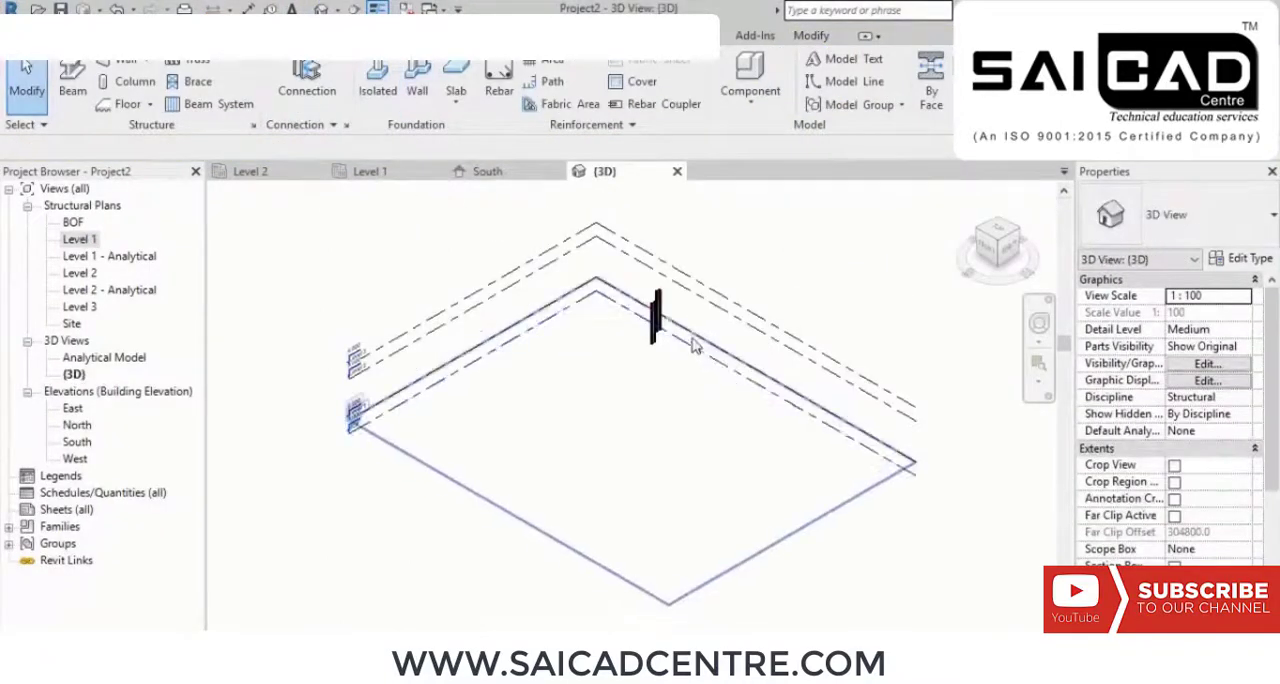
shift+middle_drag(612, 353, 258, 528)
scroll(365, 460, up, 4)
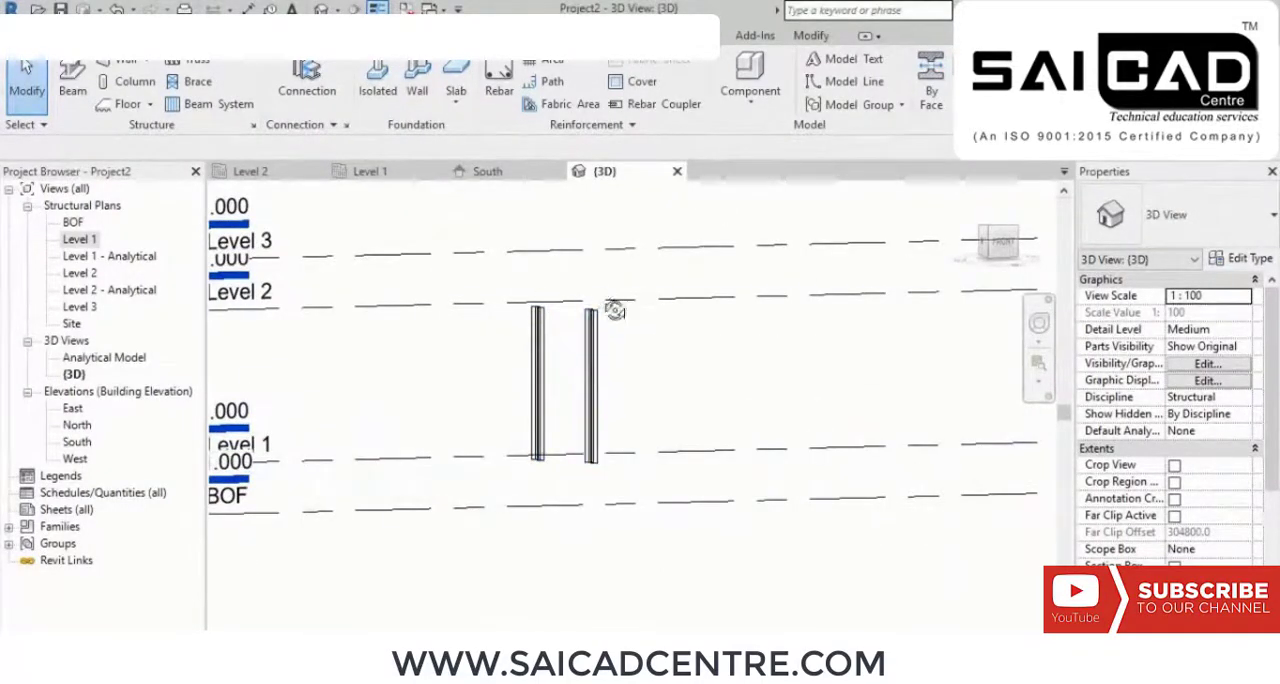
shift+middle_drag(611, 306, 609, 363)
scroll(580, 349, down, 4)
shift+middle_drag(667, 397, 657, 450)
Step: Return to the Level 1 structural plan and examine the grid layout around the placed columns
double_click(79, 239)
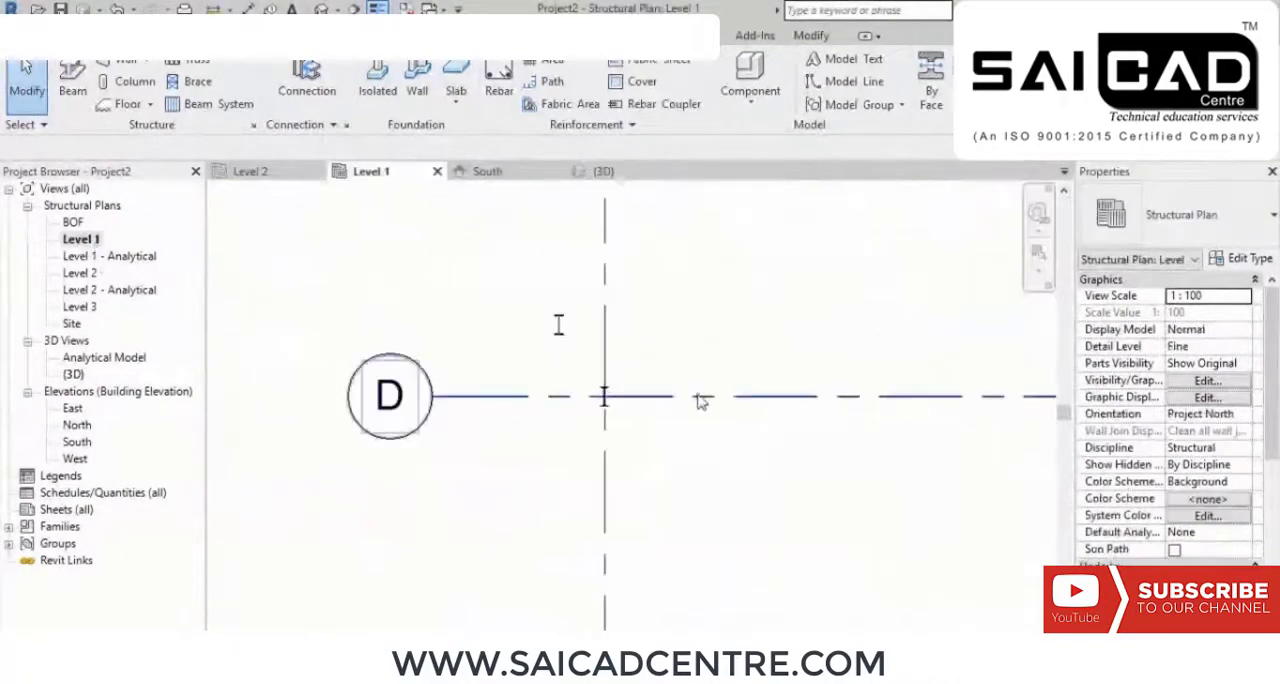
scroll(617, 400, down, 2)
middle_drag(682, 430, 647, 365)
scroll(647, 365, down, 1)
middle_drag(708, 397, 671, 394)
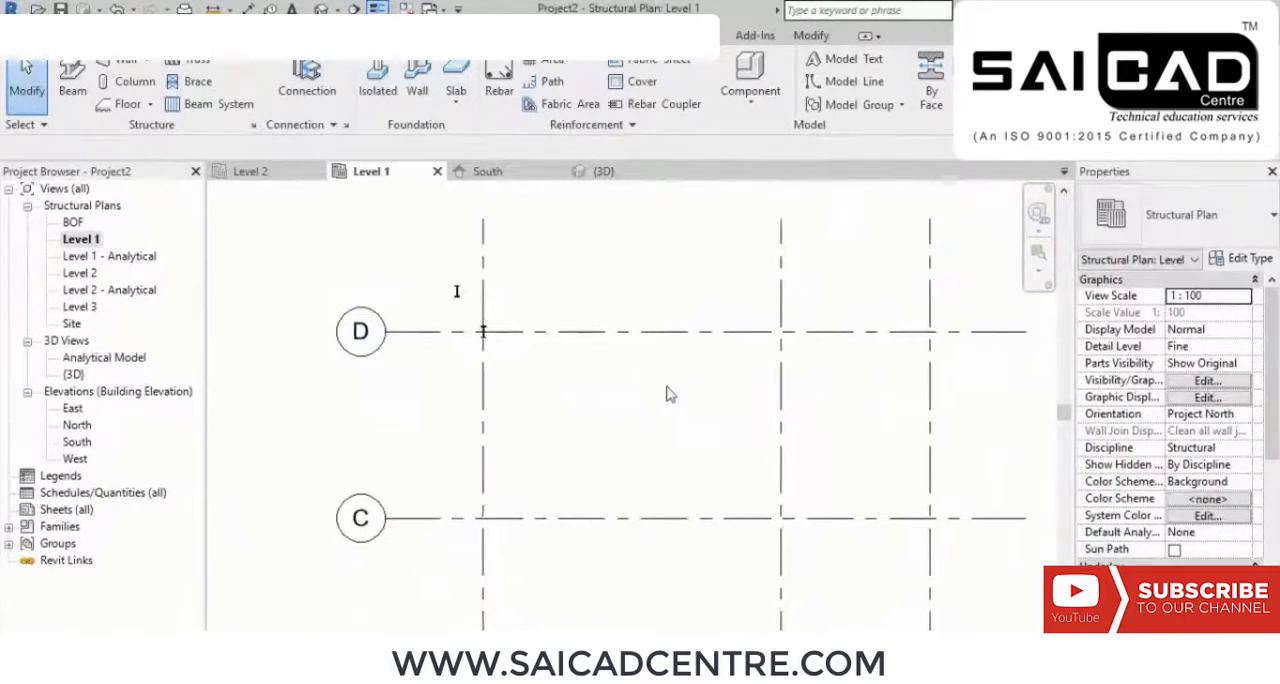
scroll(842, 334, up, 2)
middle_drag(872, 379, 826, 395)
scroll(655, 478, down, 2)
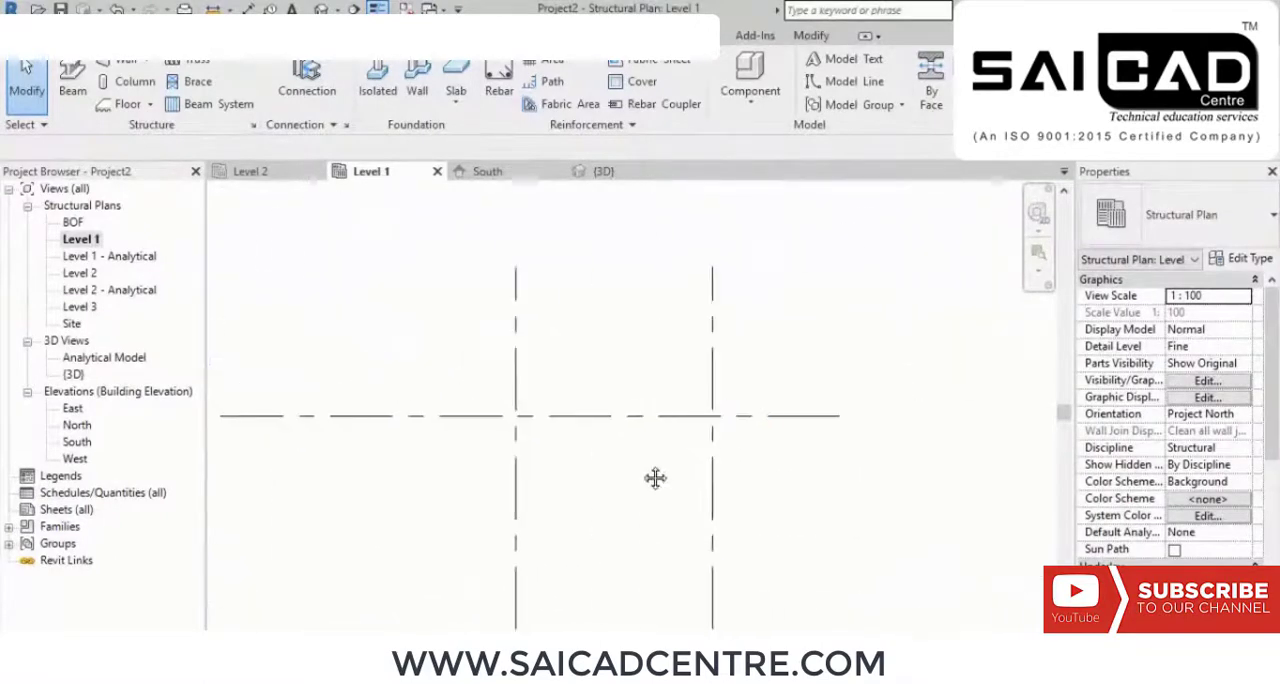
middle_drag(597, 469, 740, 374)
scroll(740, 374, down, 1)
middle_drag(566, 397, 717, 280)
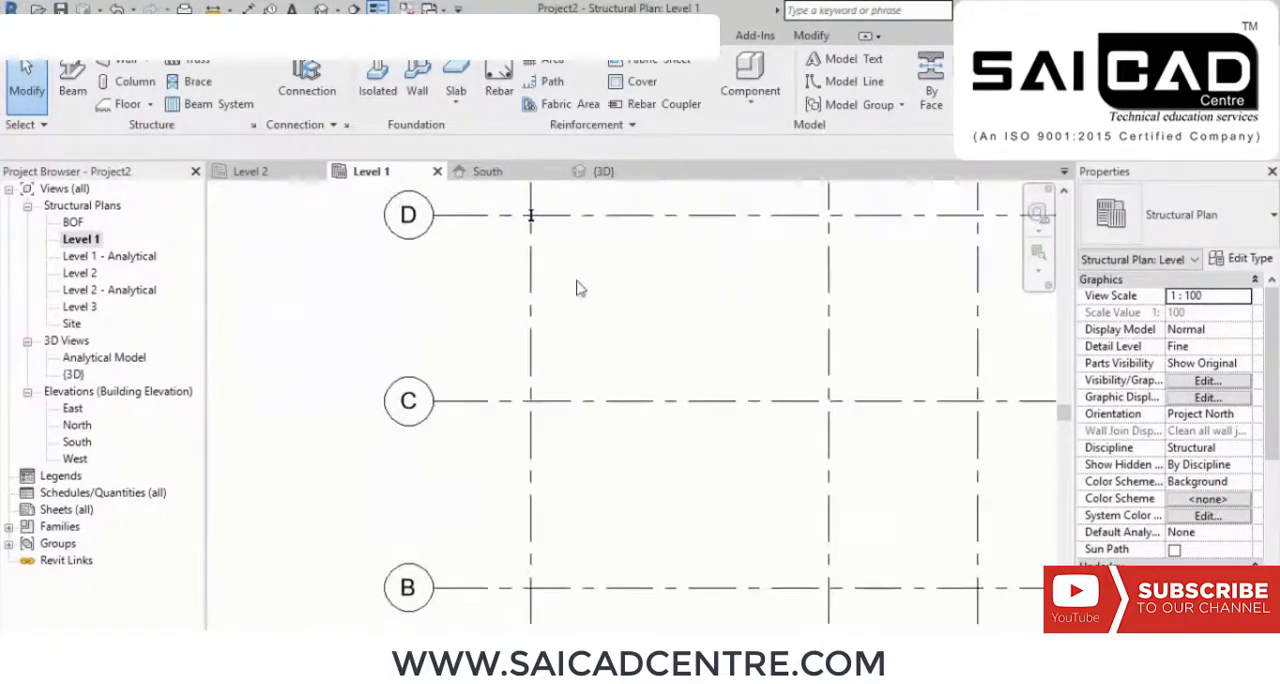
middle_drag(594, 291, 603, 434)
middle_drag(761, 388, 718, 397)
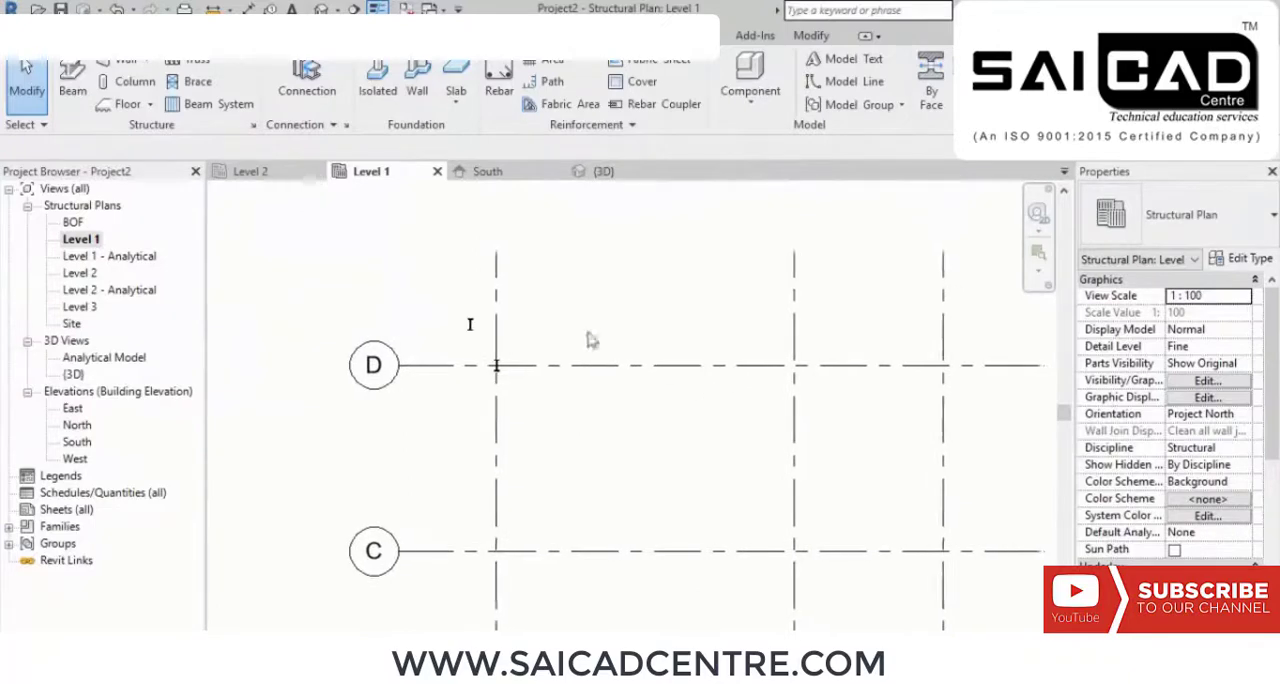
Step: Start a slanted structural column with its first point at Level 1 and its second point at Level 2
click(134, 81)
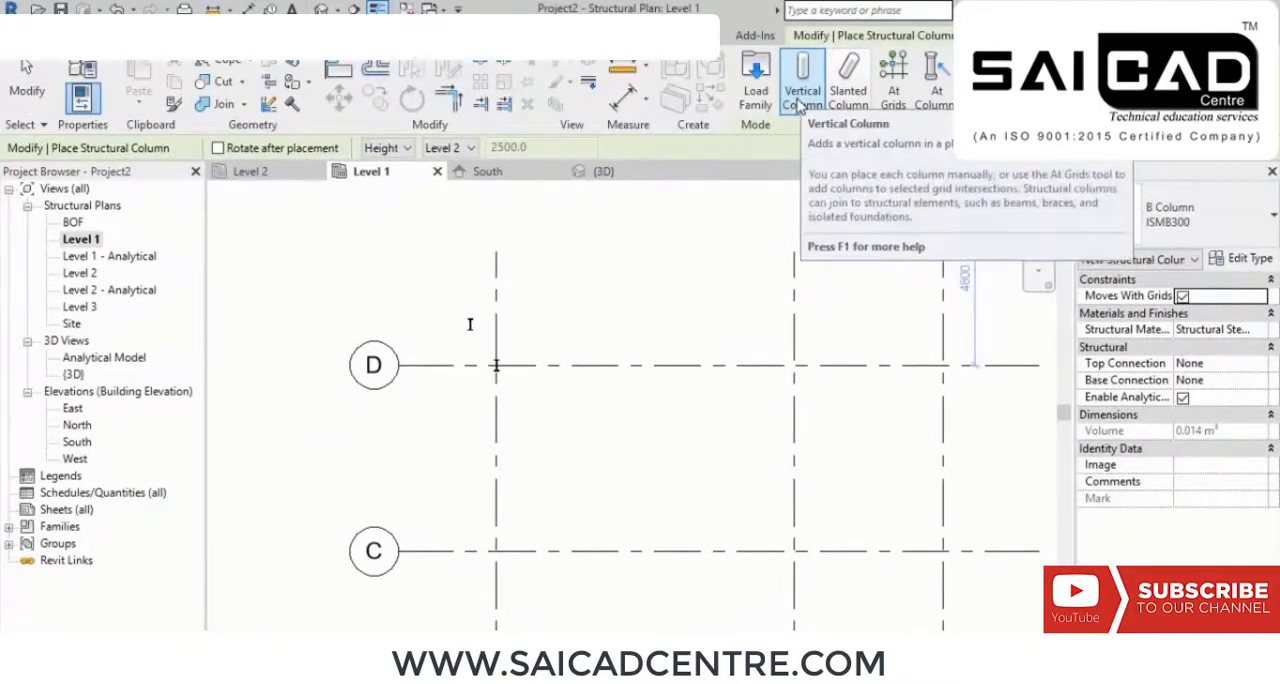
click(848, 85)
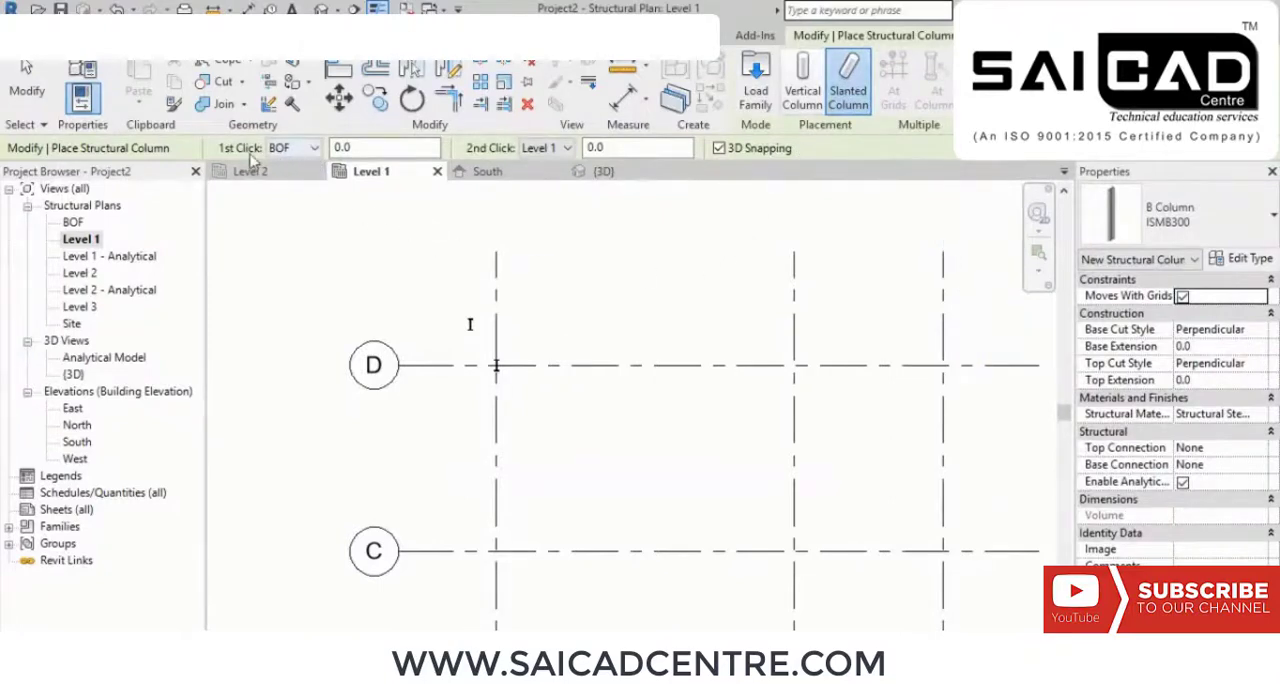
click(540, 148)
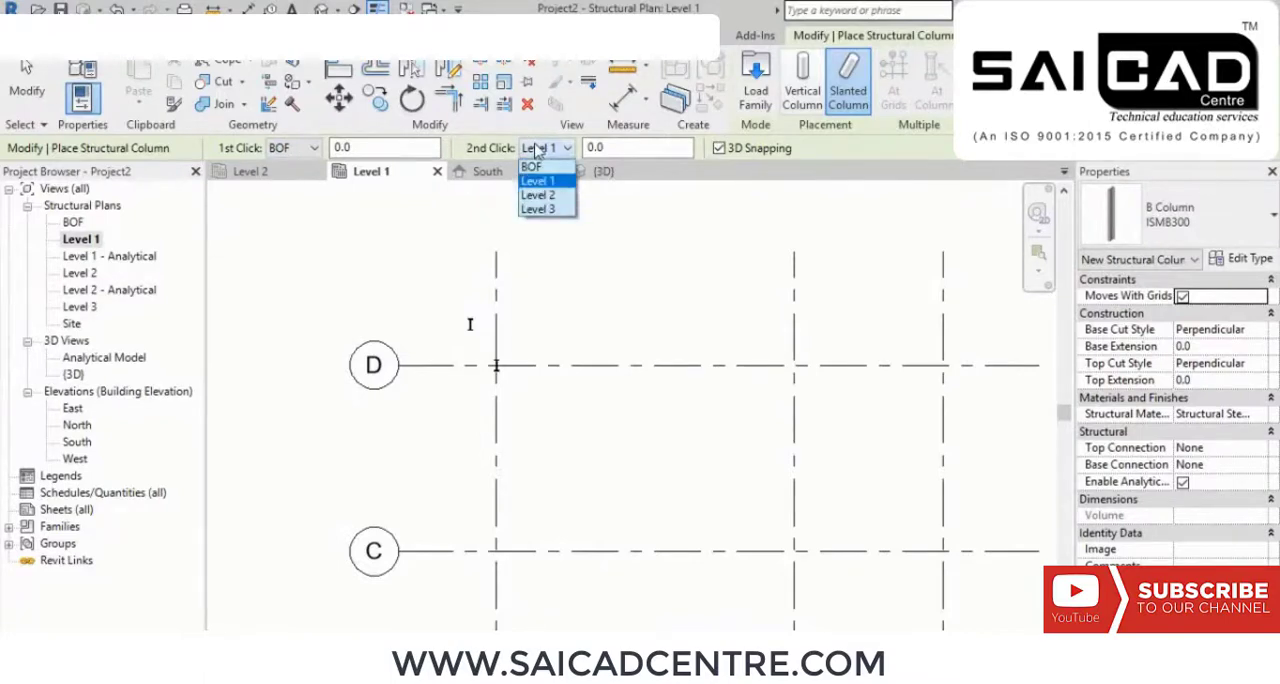
click(536, 195)
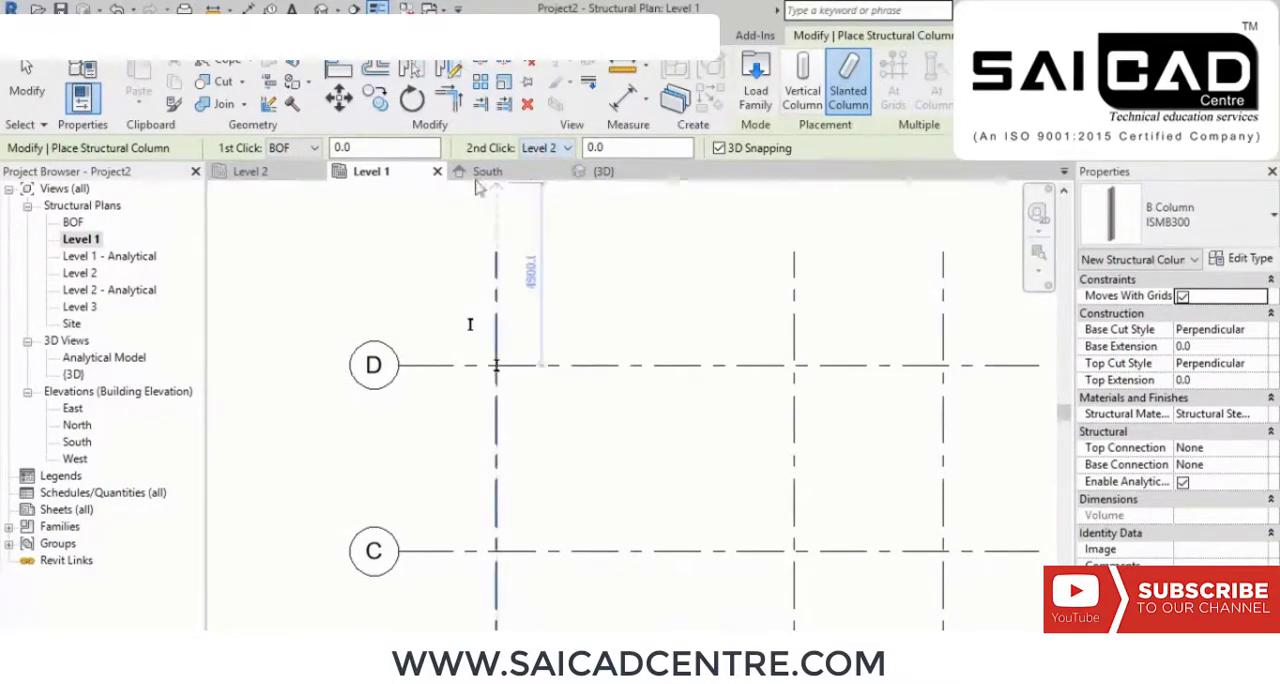
click(296, 148)
click(282, 182)
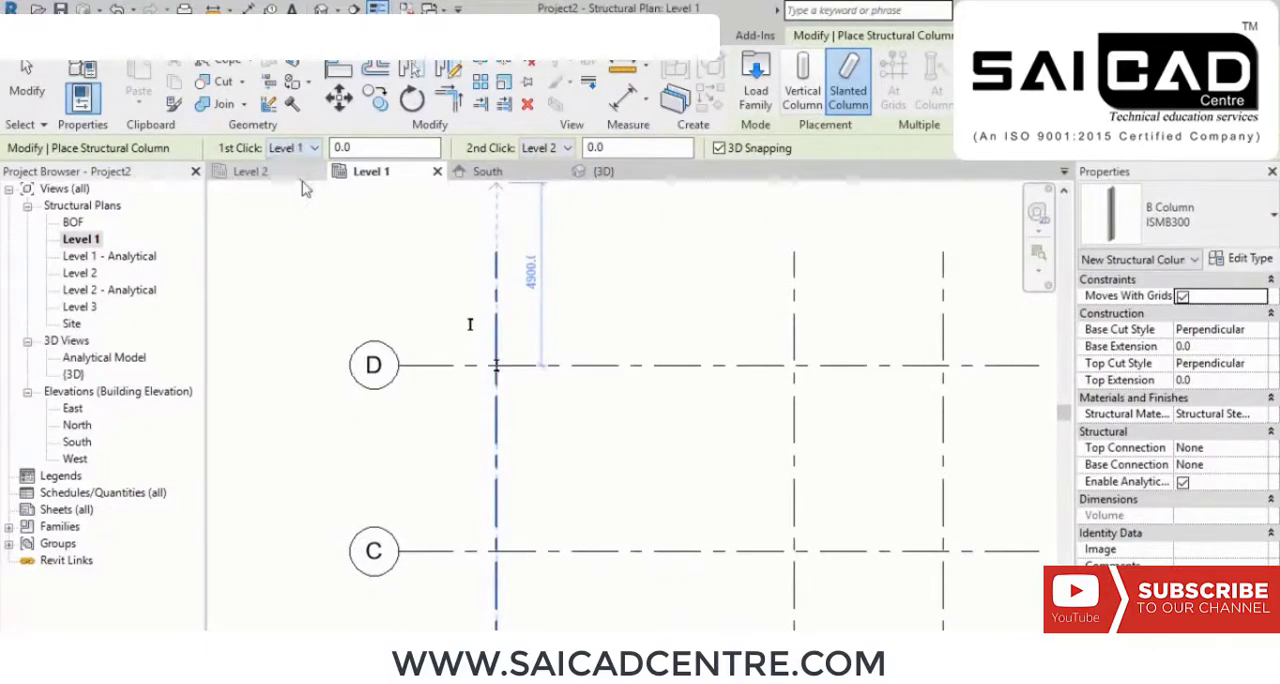
click(345, 147)
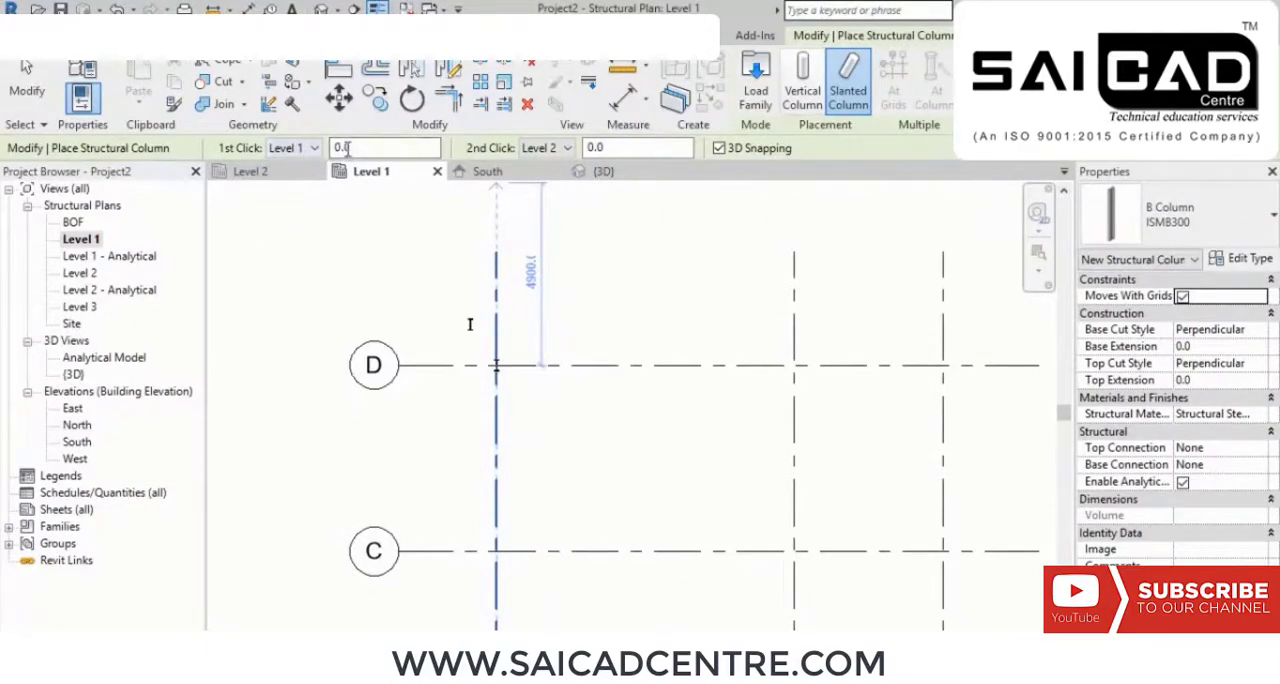
Step: Draw the slanted column along grid D, spanning about 5100 mm and ending at the middle vertical grid
middle_drag(571, 480, 611, 385)
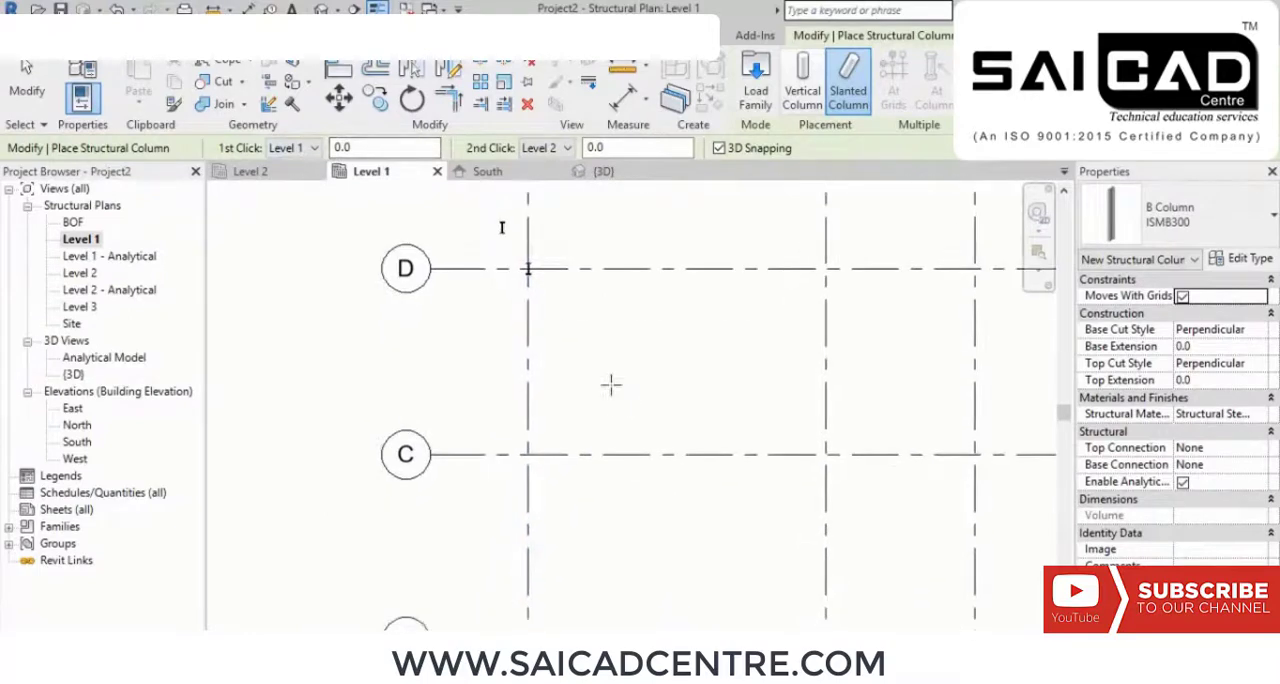
scroll(669, 234, up, 3)
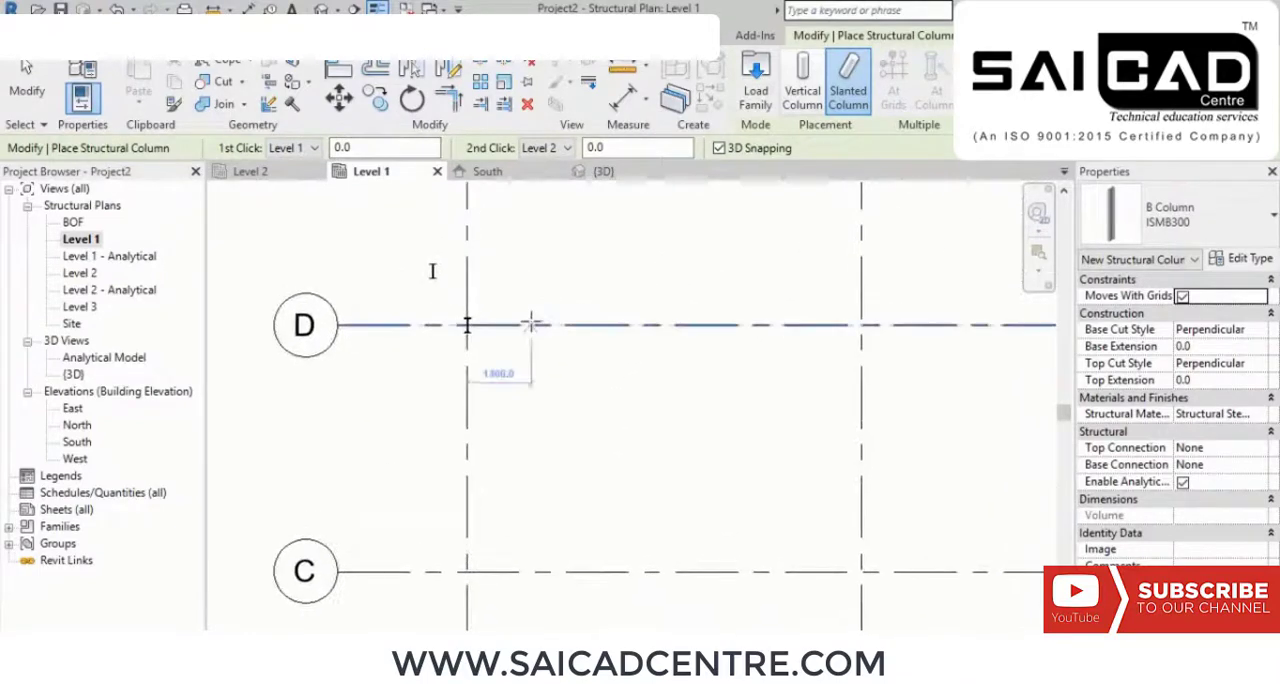
click(659, 324)
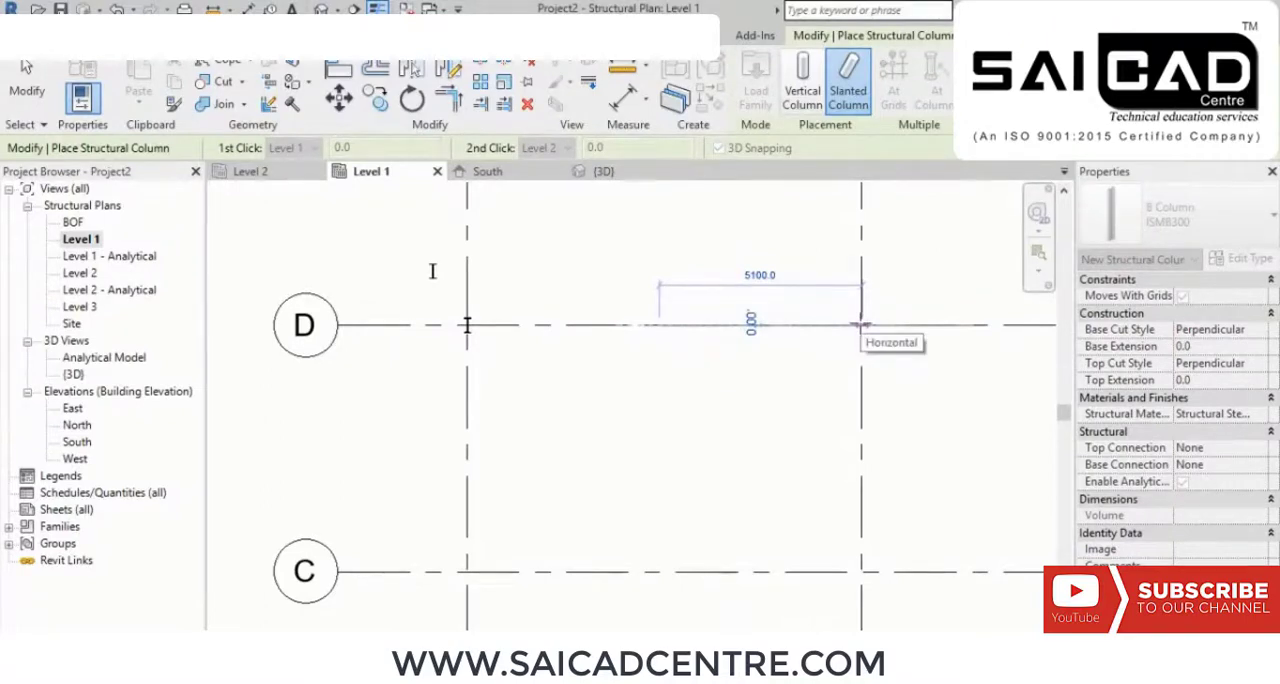
click(862, 324)
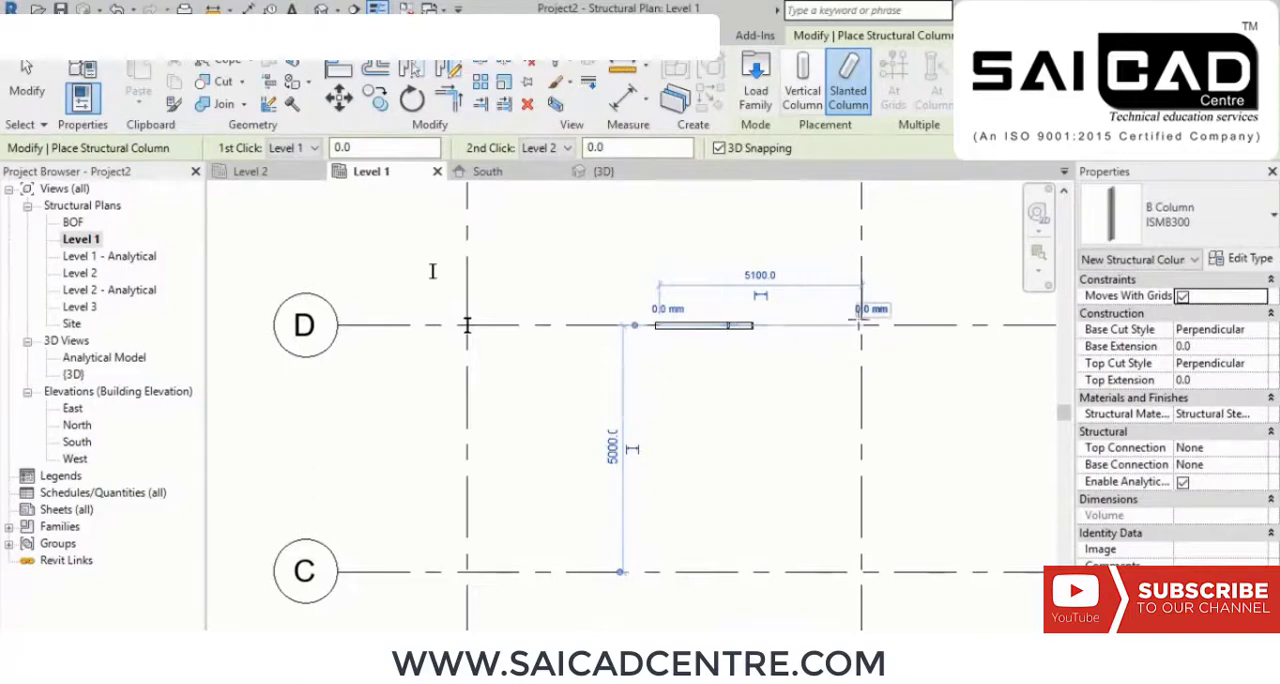
right_click(729, 245)
click(762, 257)
right_click(788, 257)
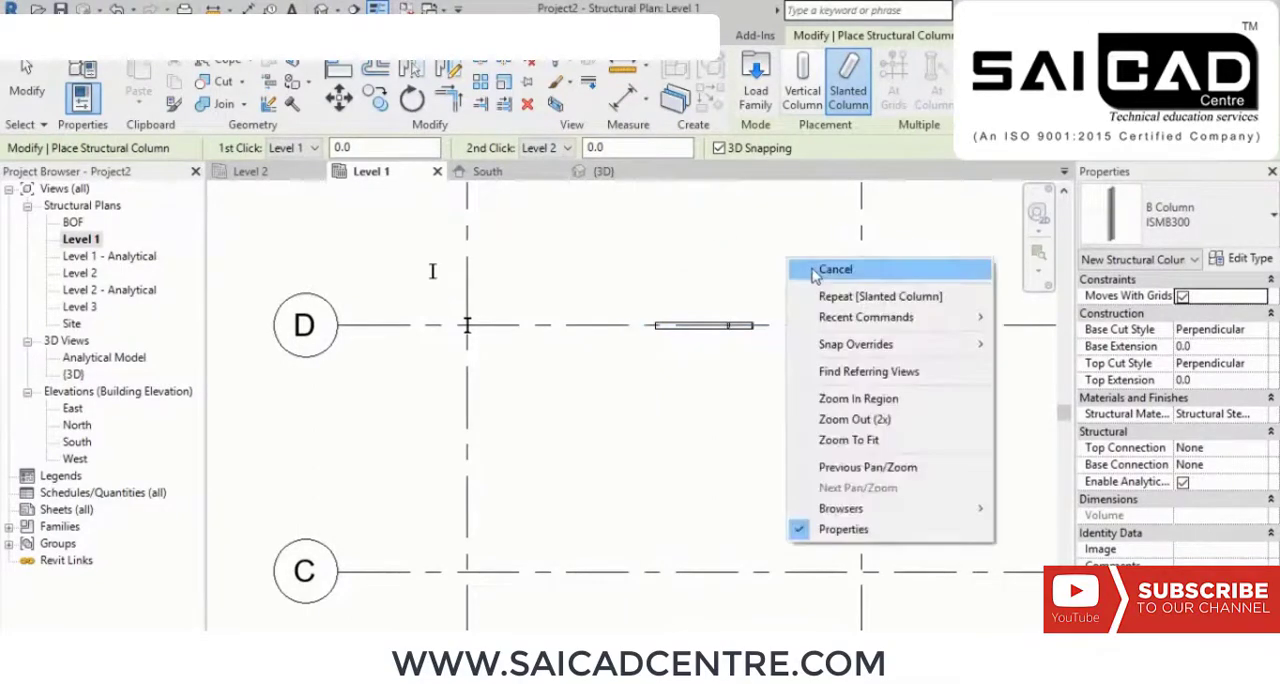
click(812, 265)
Step: Inspect the slanted column in the 3D view and delete it
click(322, 10)
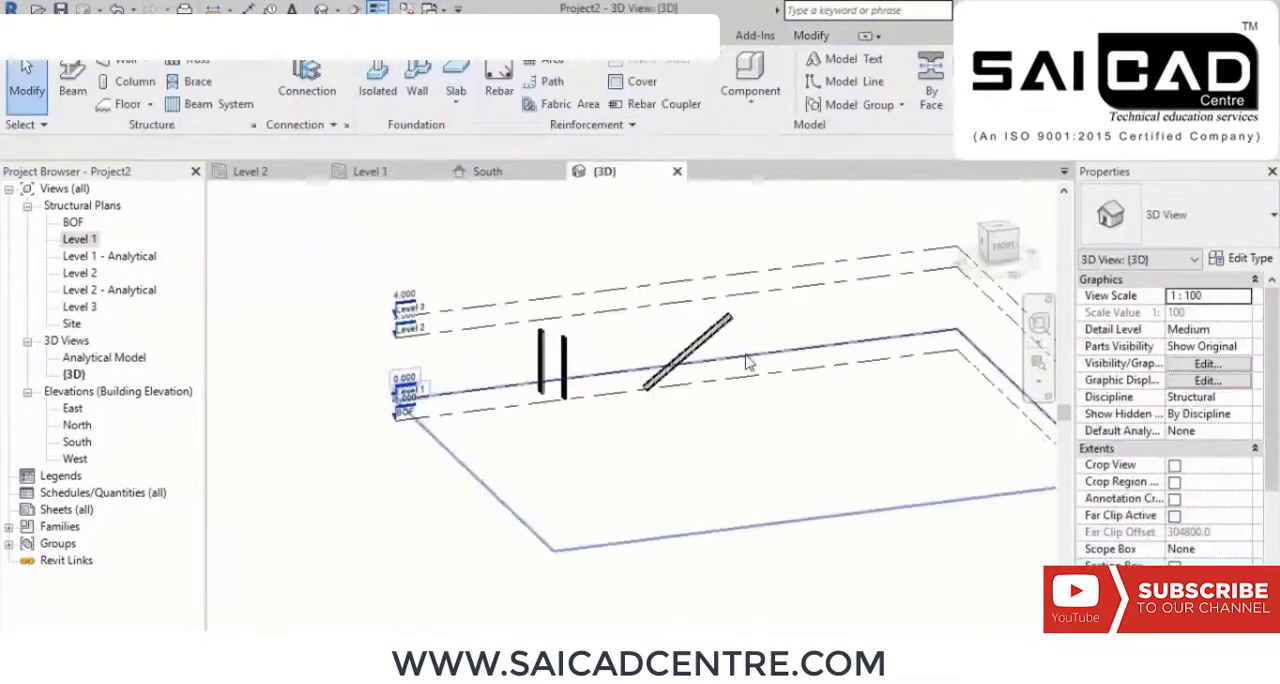
shift+middle_drag(750, 365, 748, 408)
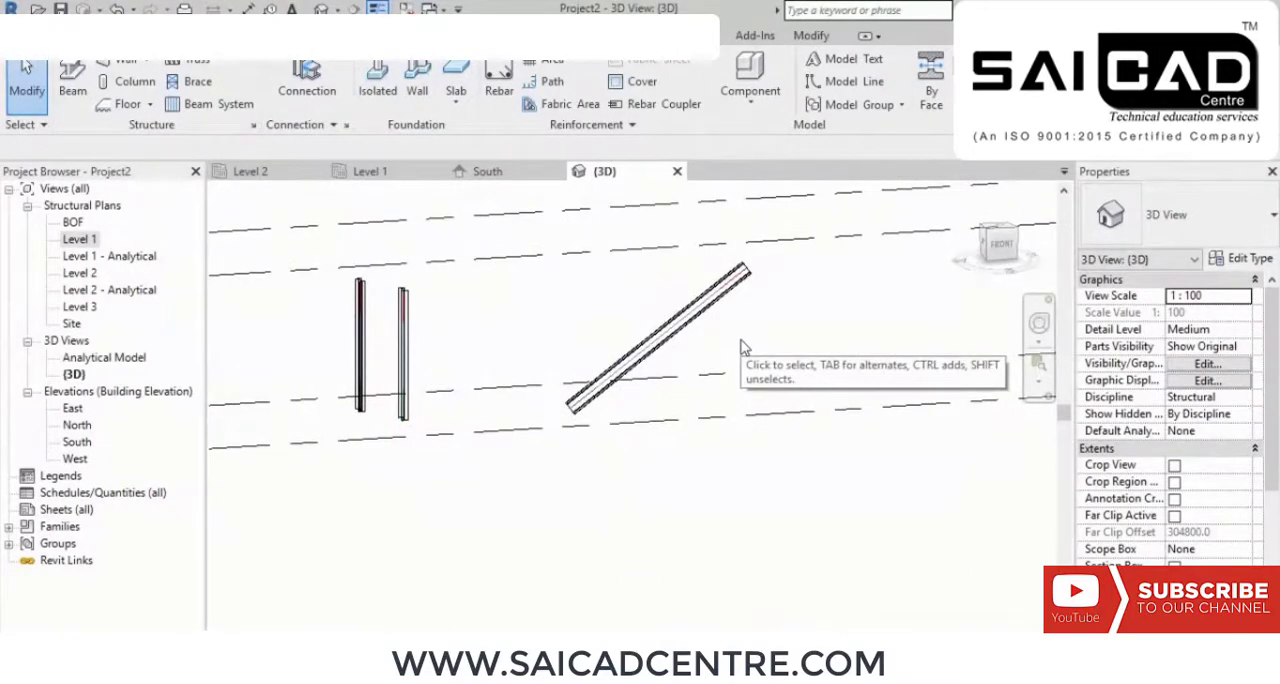
click(697, 308)
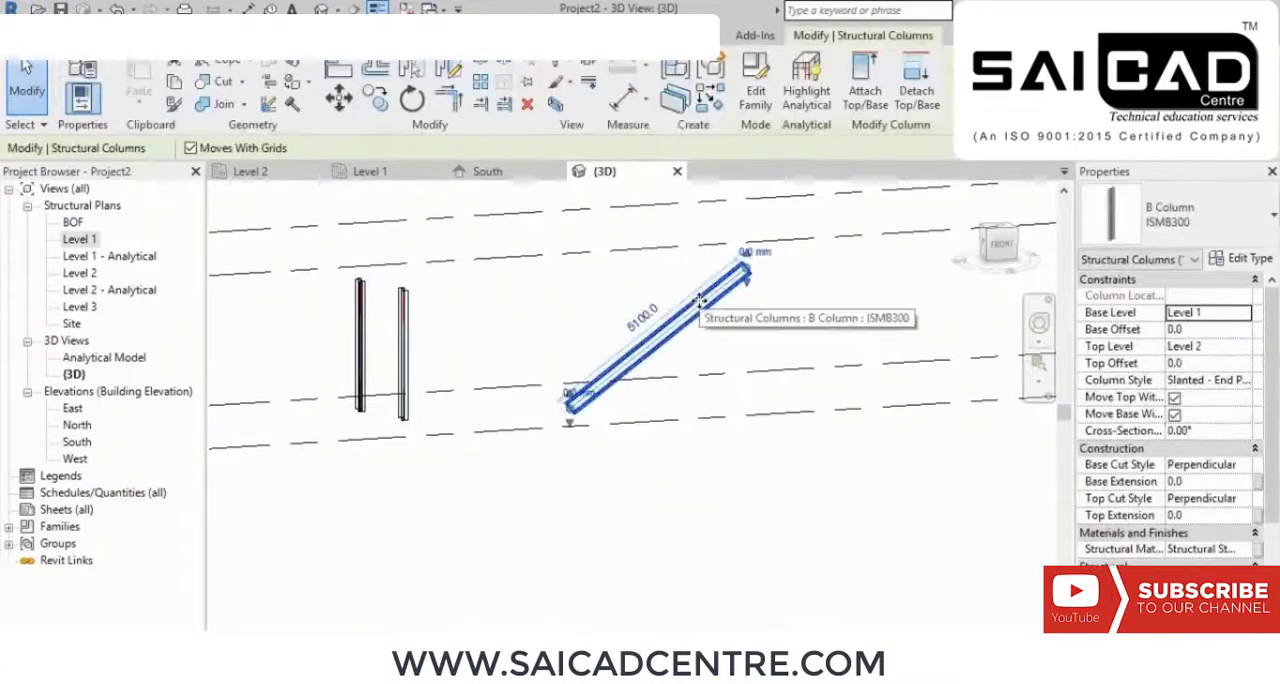
key(Delete)
shift+middle_drag(703, 305, 632, 394)
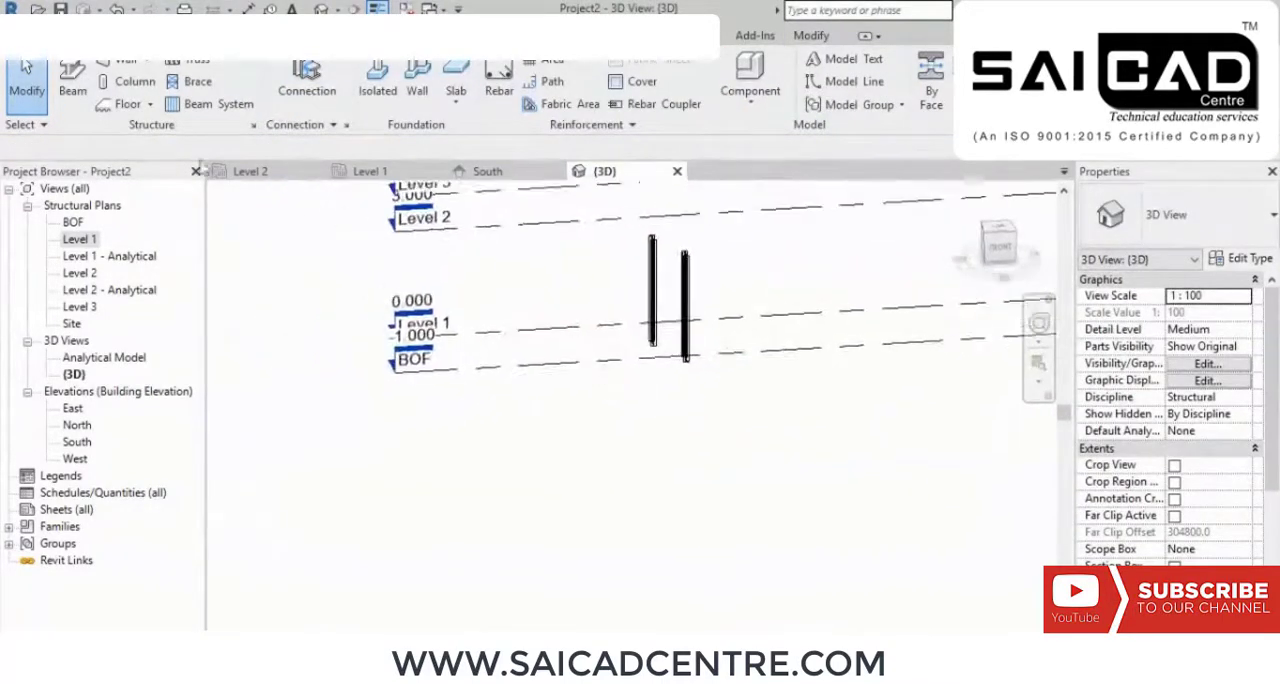
click(80, 36)
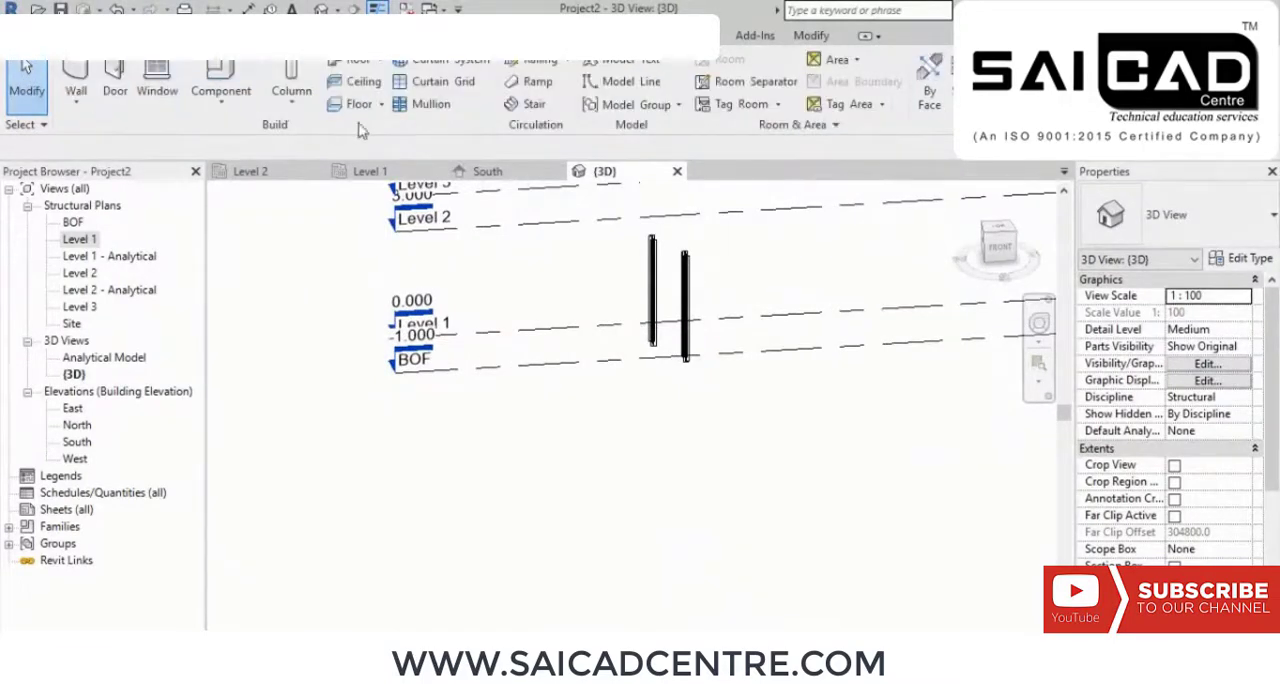
click(290, 110)
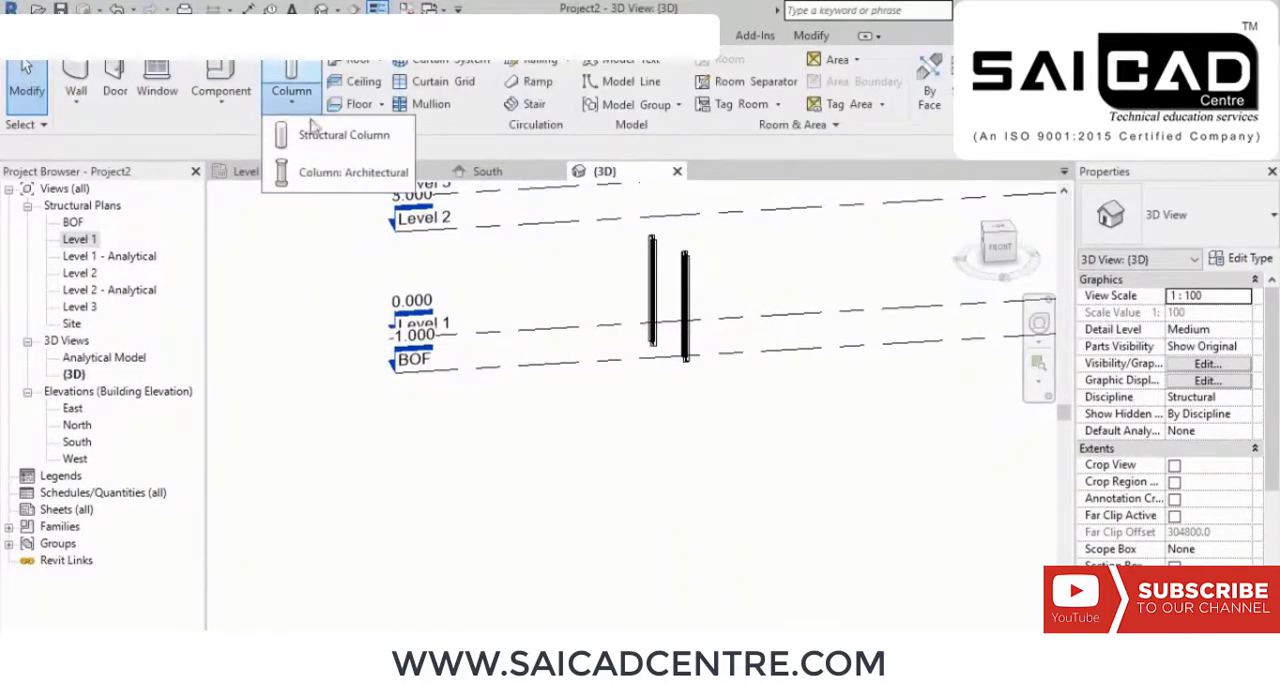
click(345, 172)
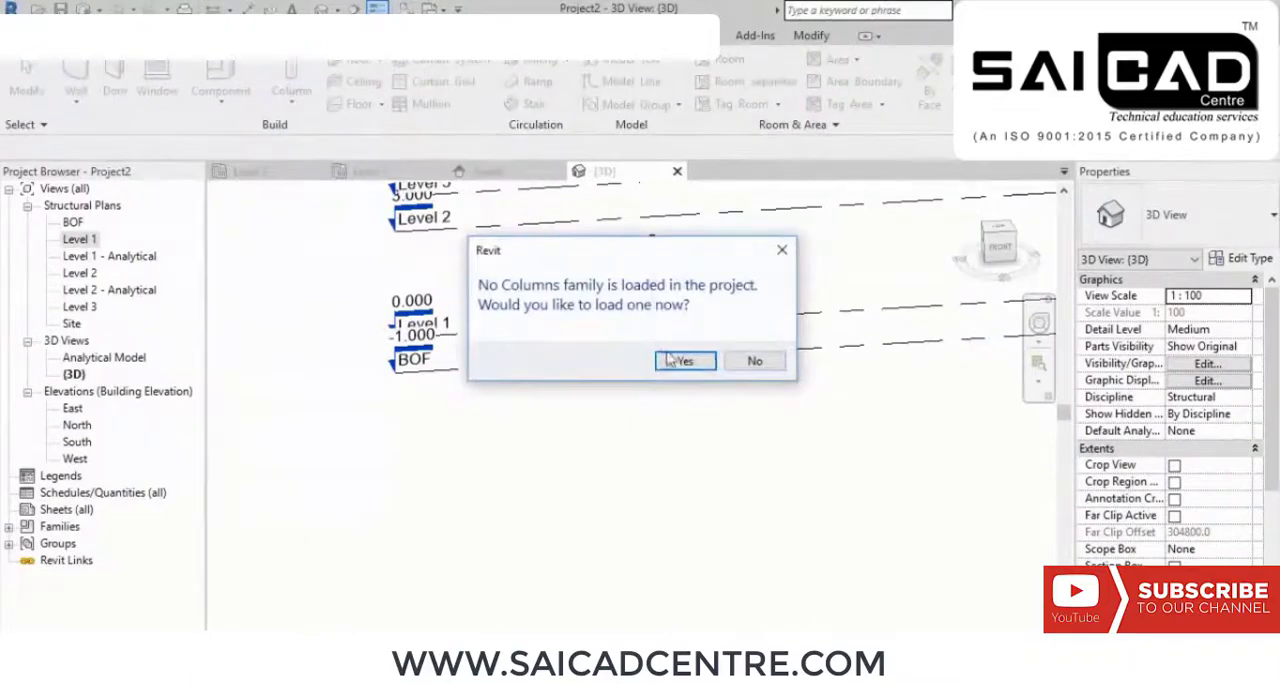
click(685, 362)
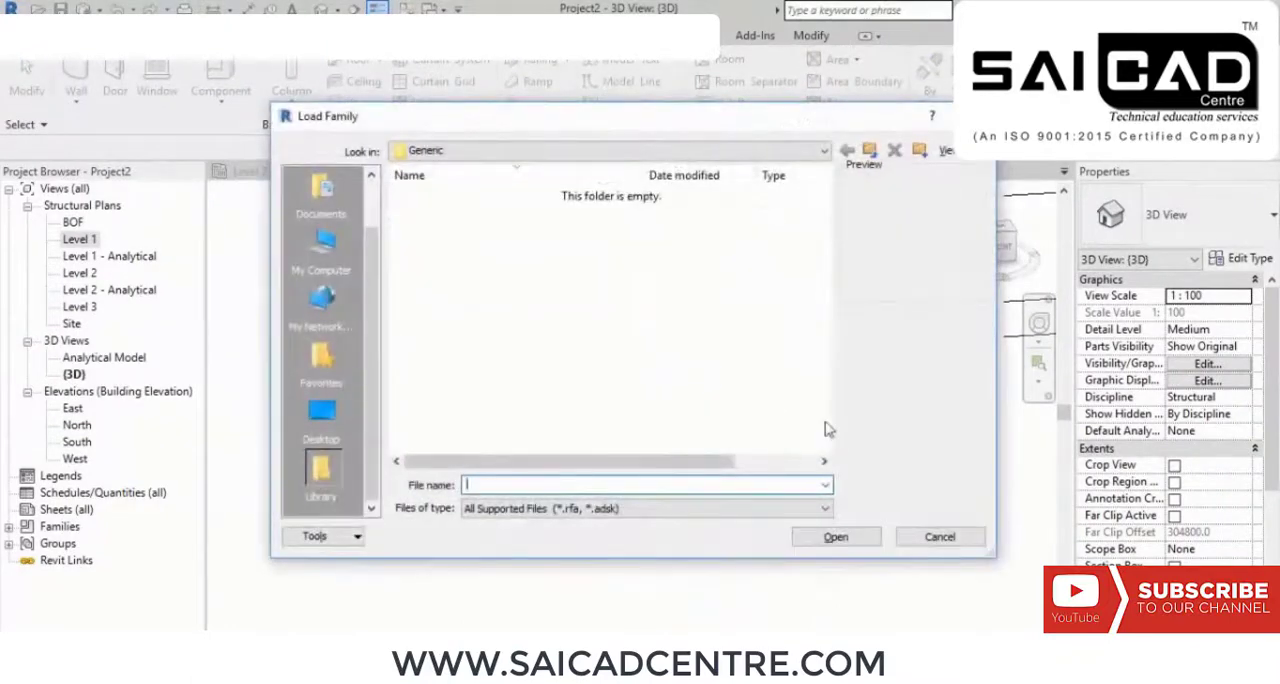
click(937, 537)
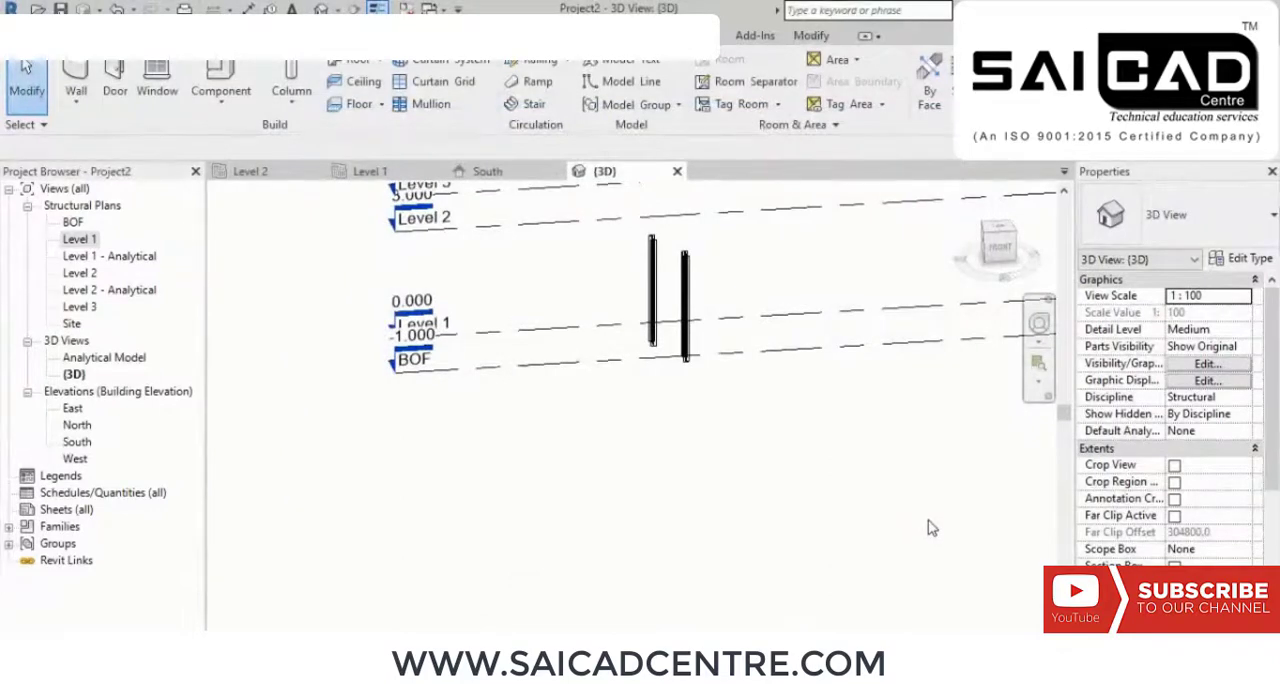
Step: Examine the two vertical columns against BOF and Levels 1 to 3 from several angles in the 3D view
shift+middle_drag(870, 462, 854, 483)
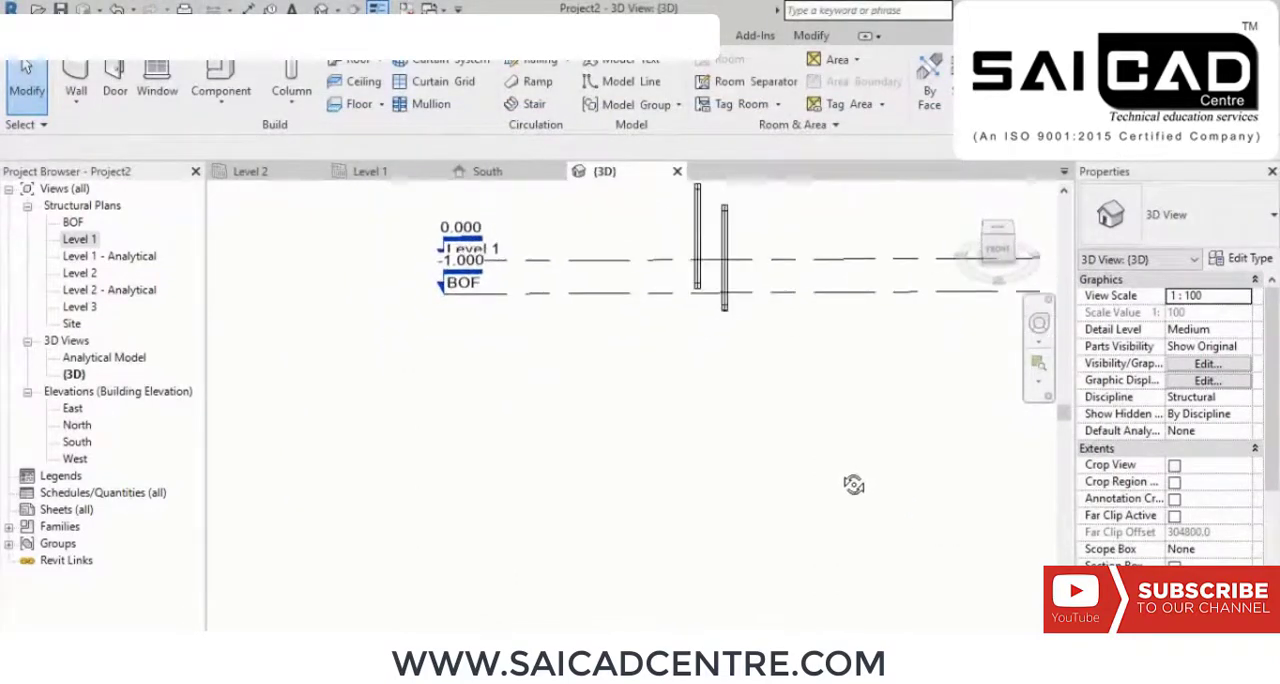
middle_drag(751, 306, 756, 411)
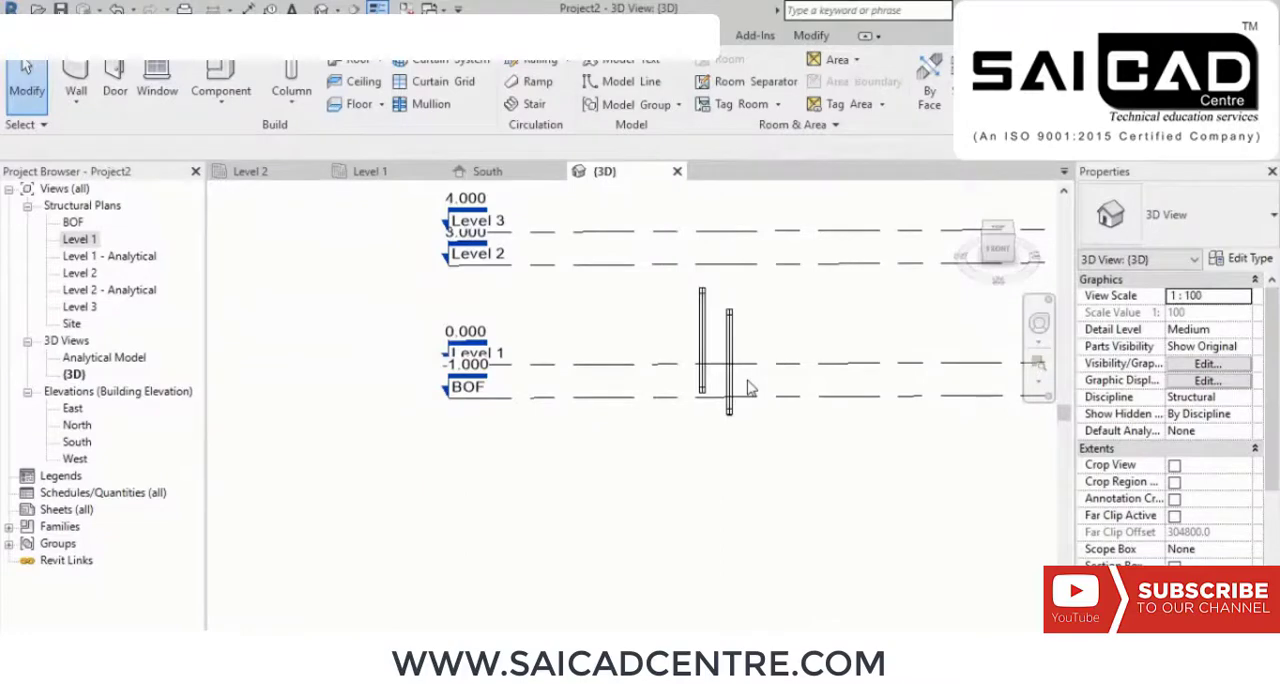
shift+middle_drag(790, 331, 758, 384)
scroll(738, 420, down, 1)
middle_drag(774, 477, 783, 420)
middle_drag(783, 420, 810, 476)
scroll(811, 390, up, 2)
middle_drag(811, 389, 775, 379)
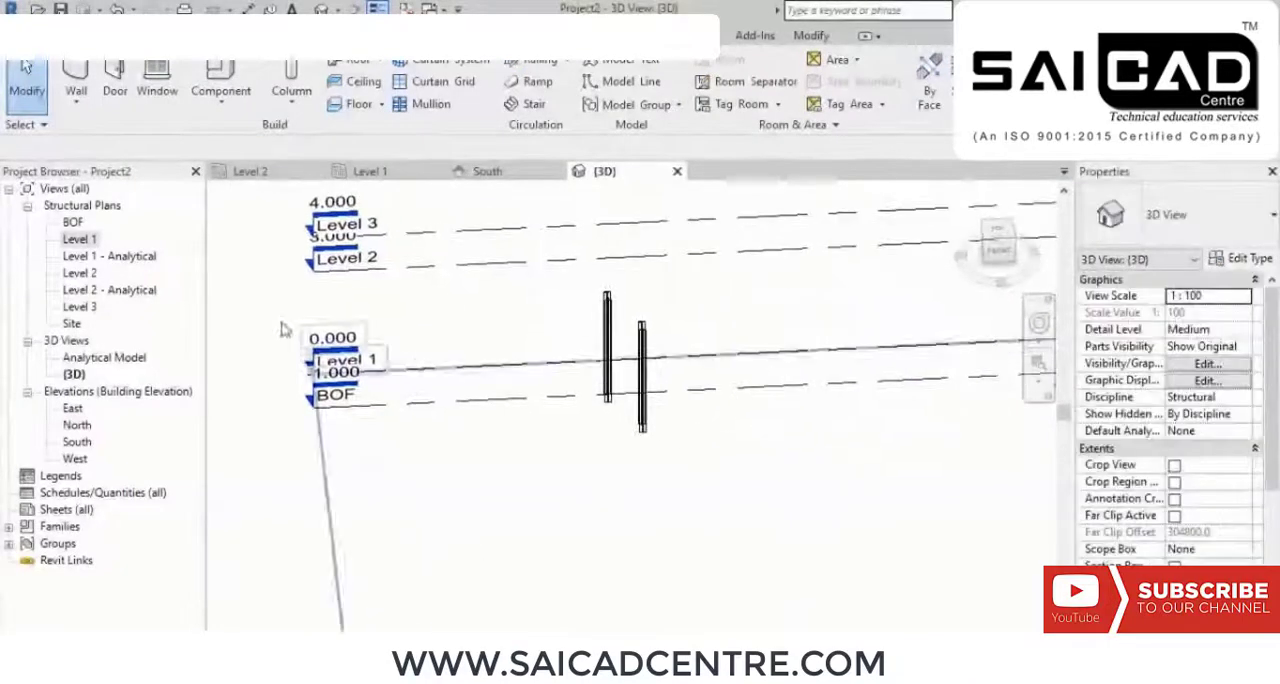
Step: Delete the two existing vertical columns near grid D on the Level 1 structural plan
double_click(75, 241)
scroll(605, 375, down, 2)
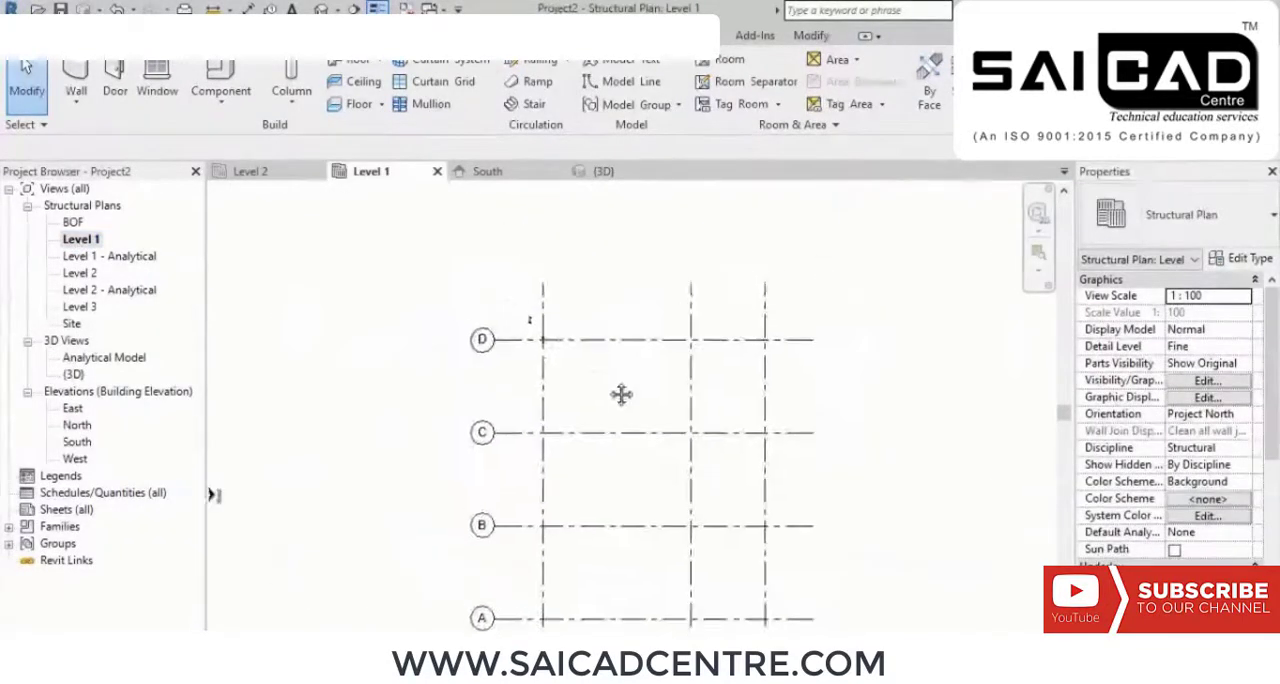
scroll(566, 365, up, 8)
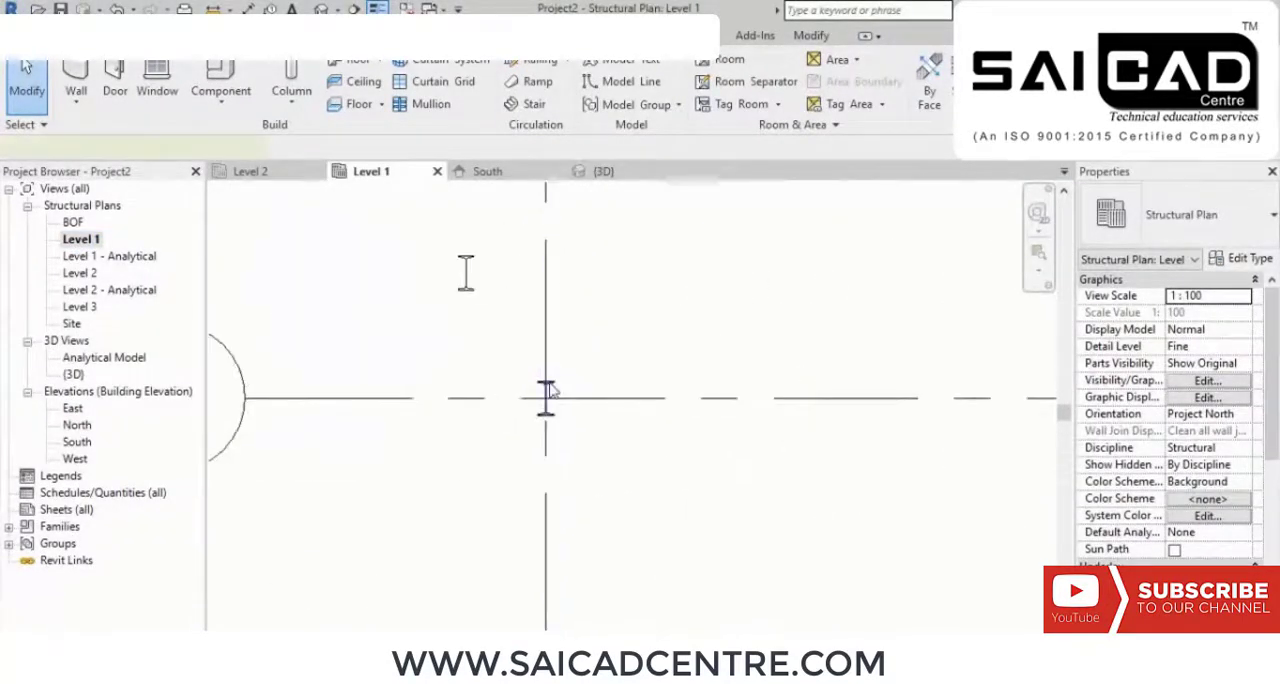
click(549, 390)
key(Delete)
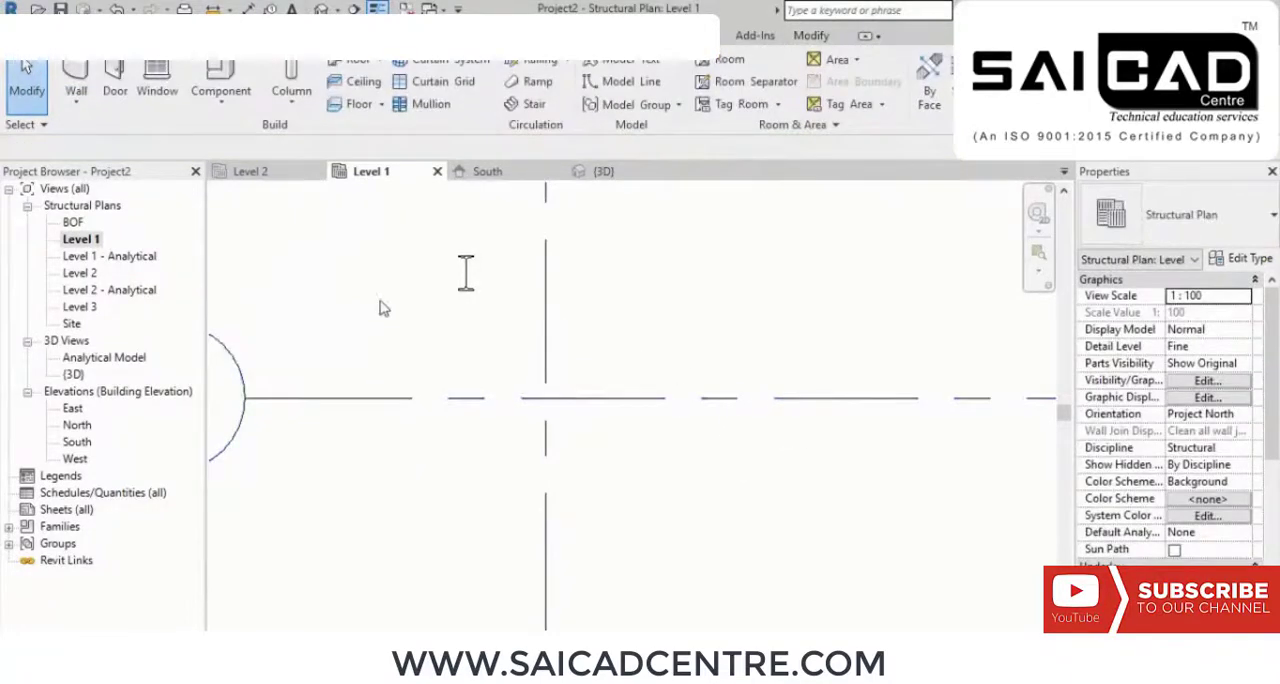
drag(408, 222, 410, 218)
key(Delete)
scroll(440, 250, down, 5)
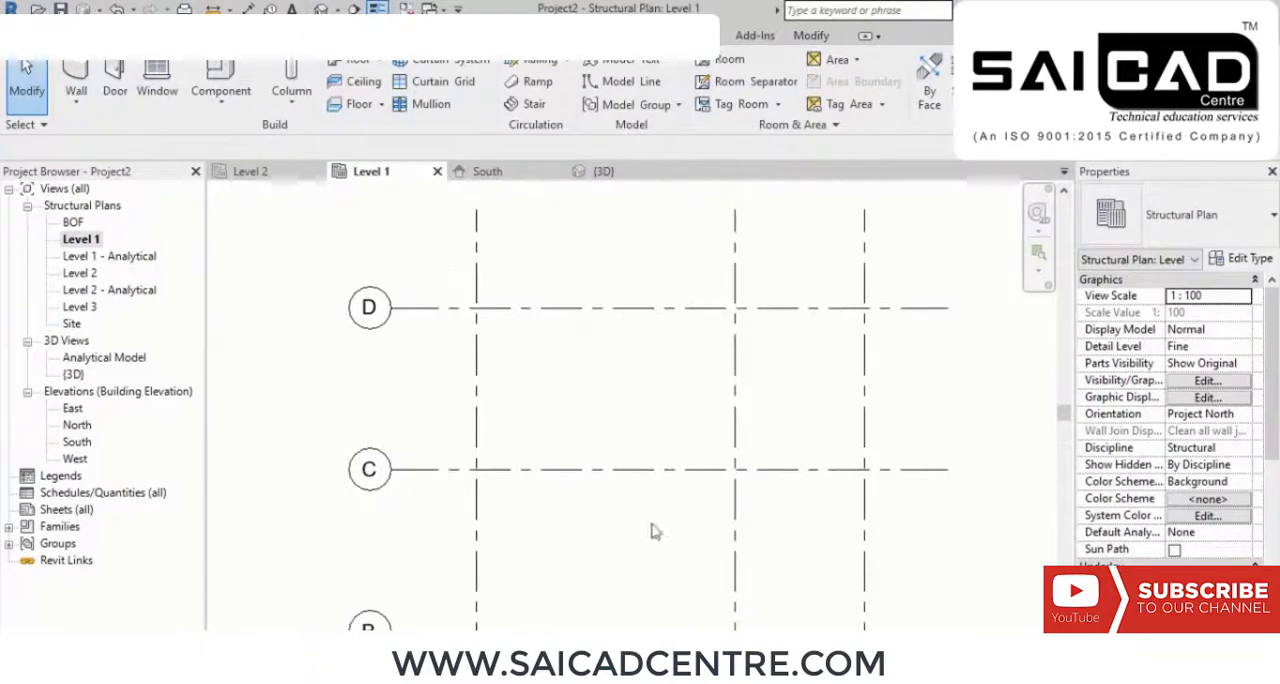
scroll(651, 401, down, 2)
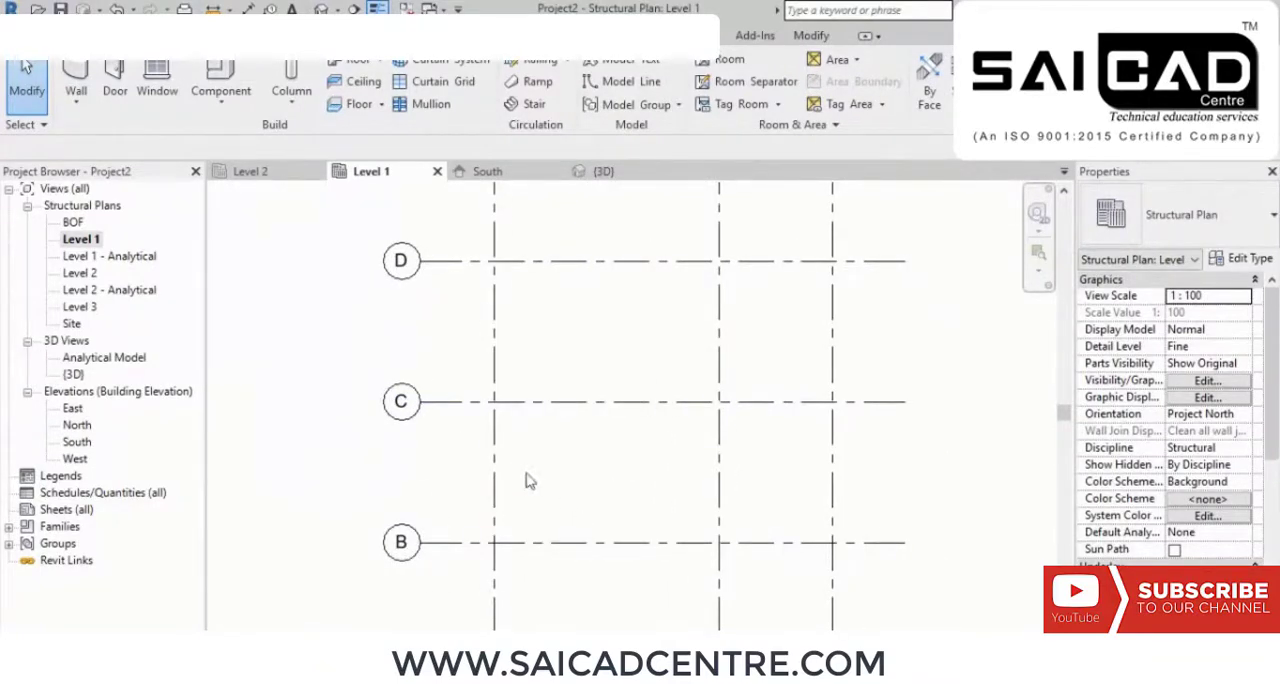
Step: Start placing vertical ISMB300 structural columns with their height running up to Level 3
click(146, 36)
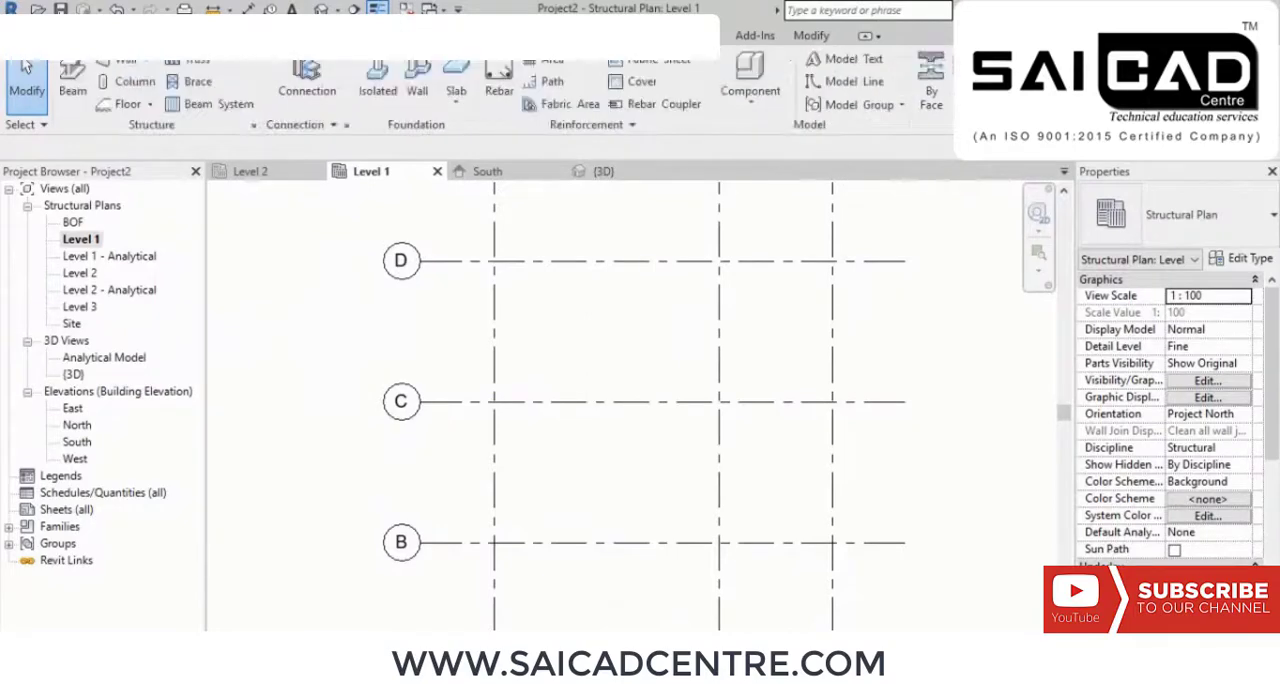
click(131, 68)
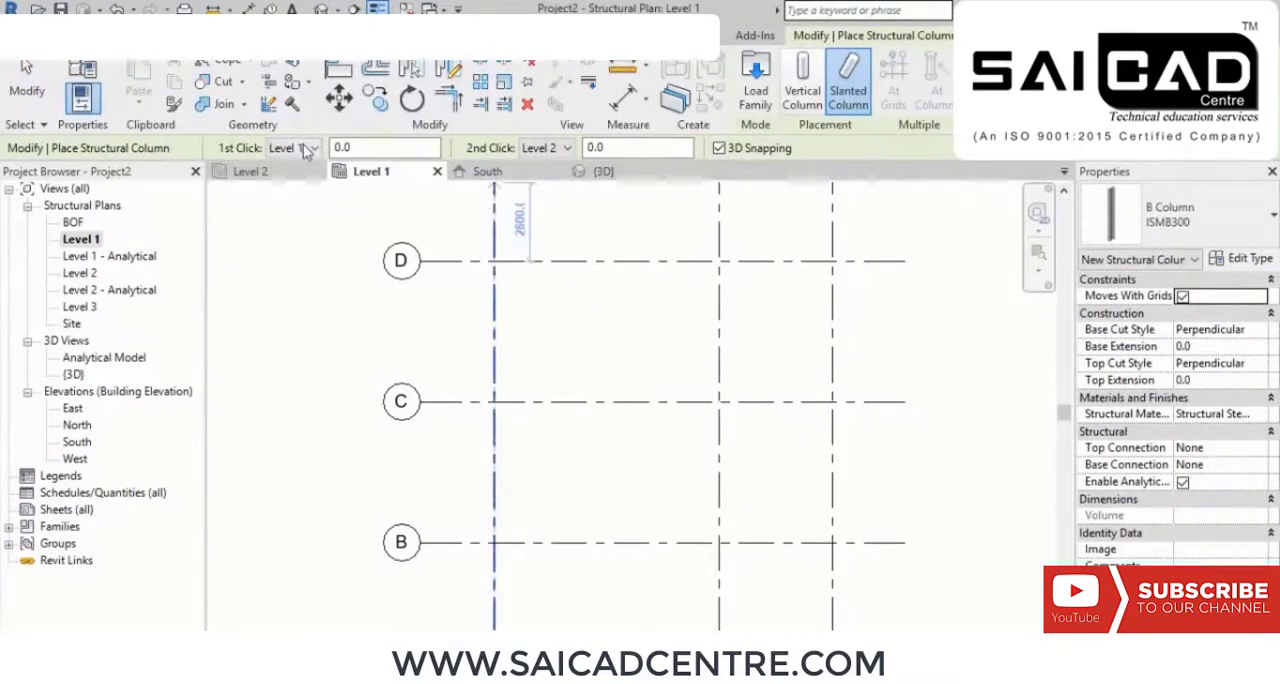
click(566, 149)
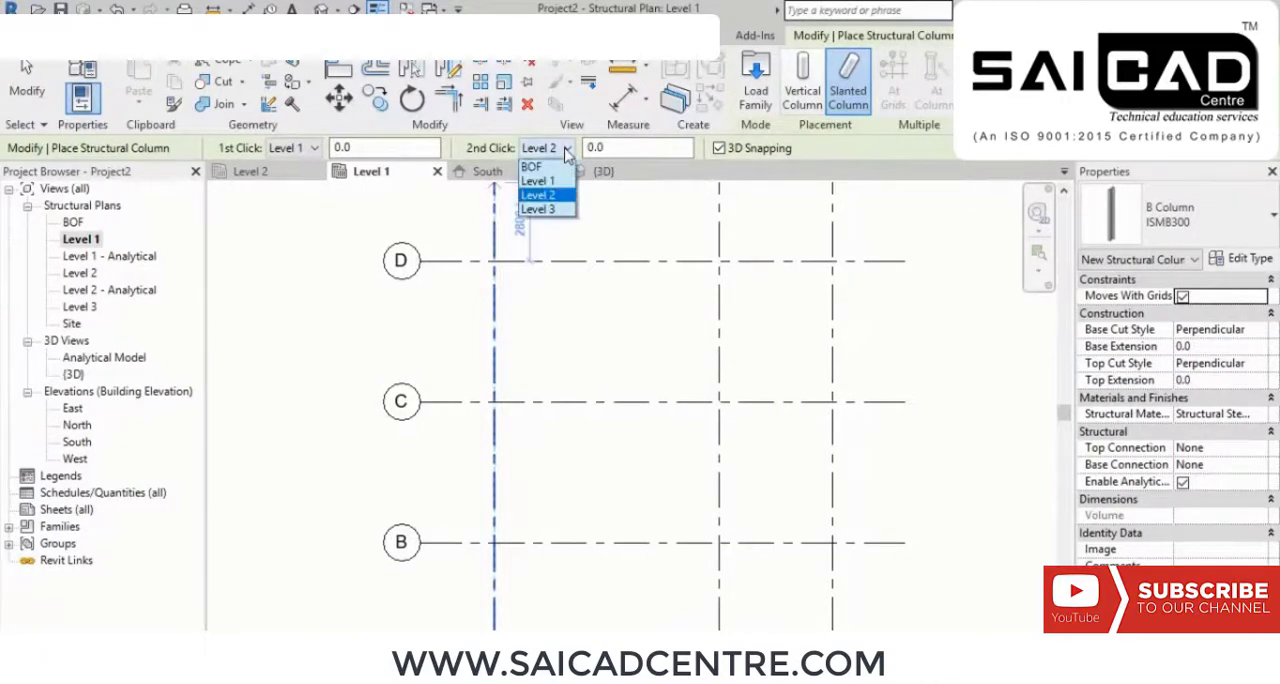
click(548, 210)
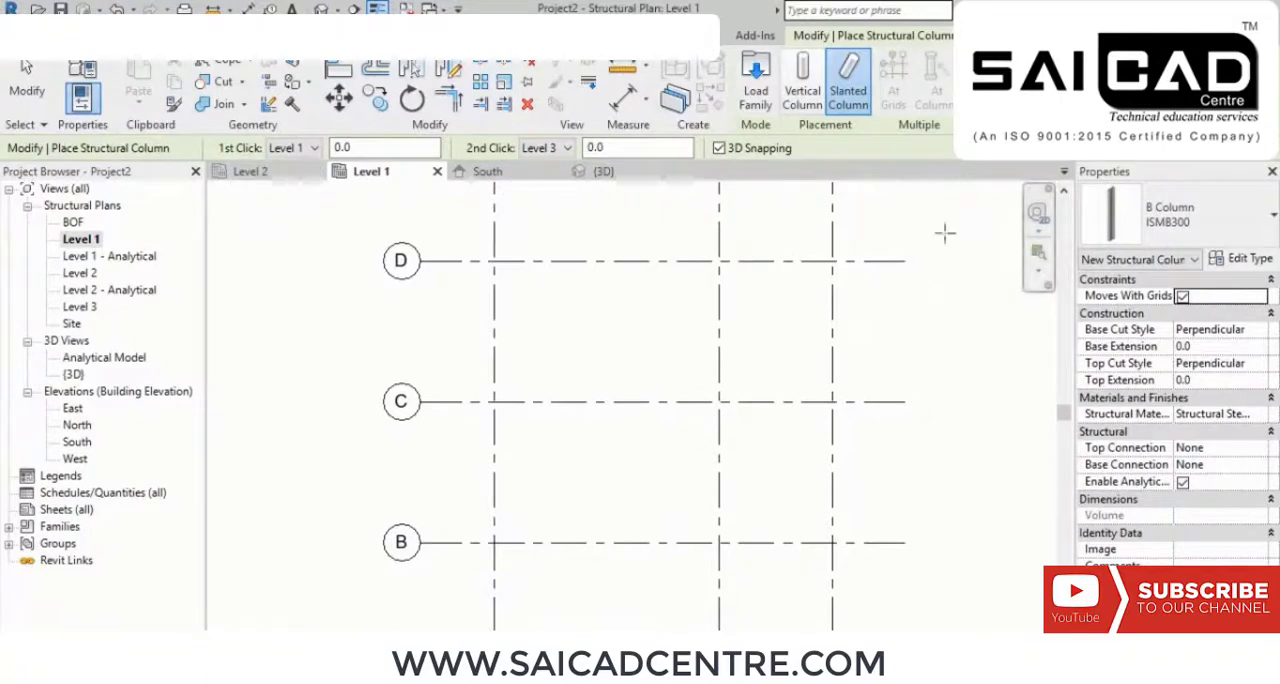
click(805, 80)
click(440, 148)
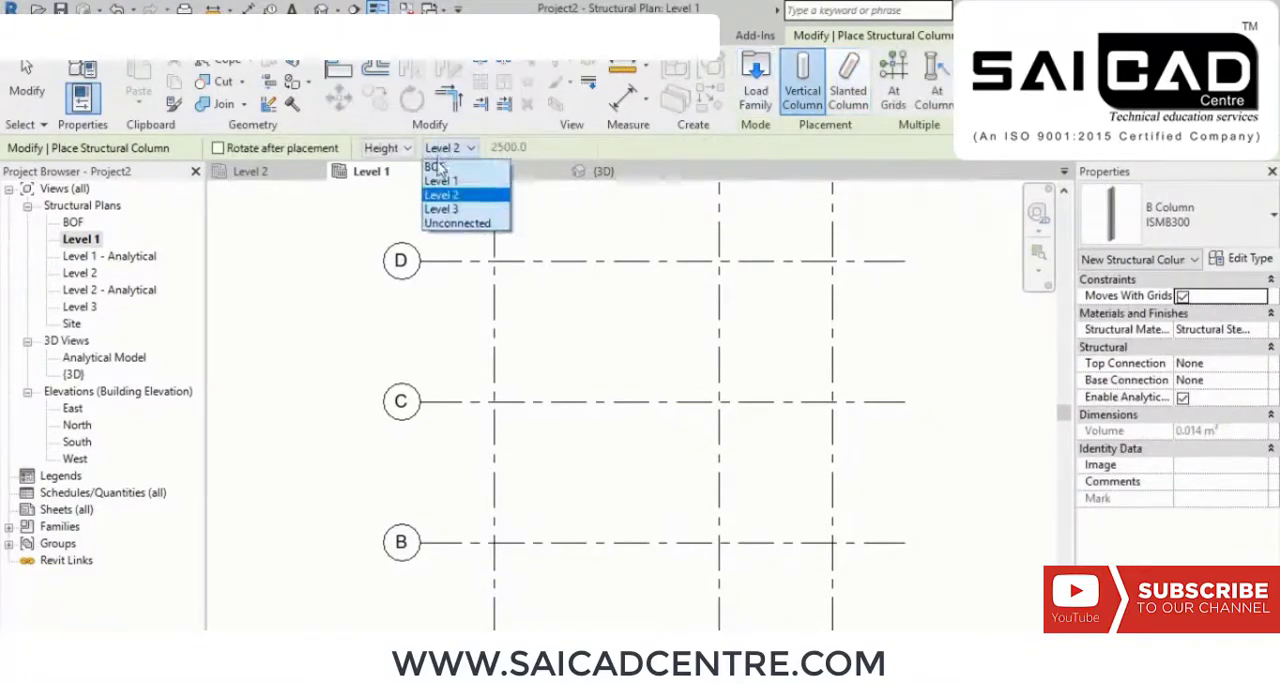
click(447, 209)
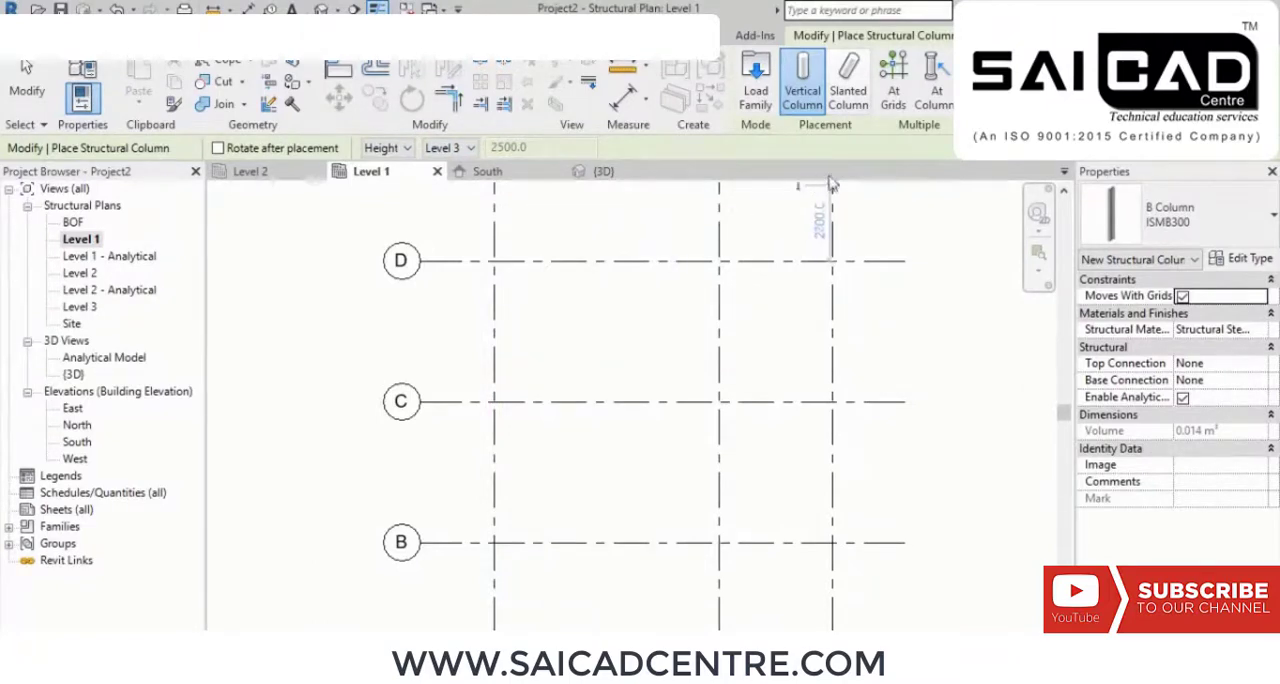
Step: Use placement at grid intersections and select grids A to D together with grids 1 and 2
click(889, 95)
scroll(729, 280, down, 1)
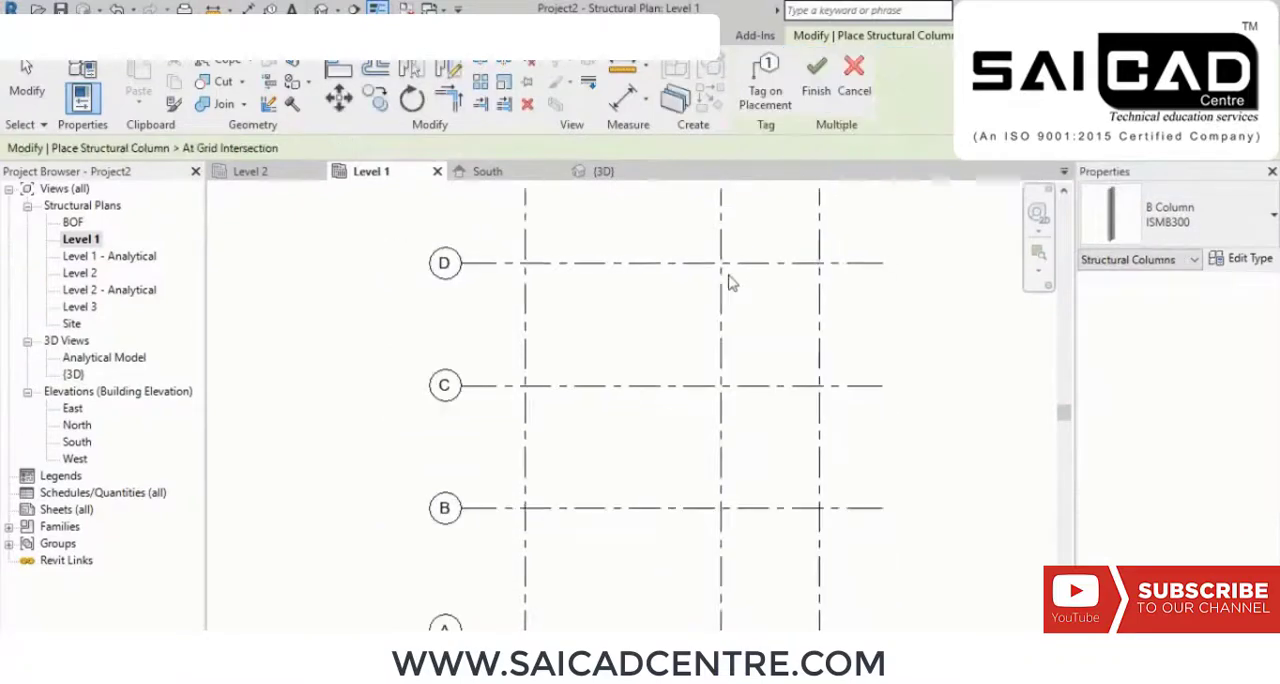
click(667, 267)
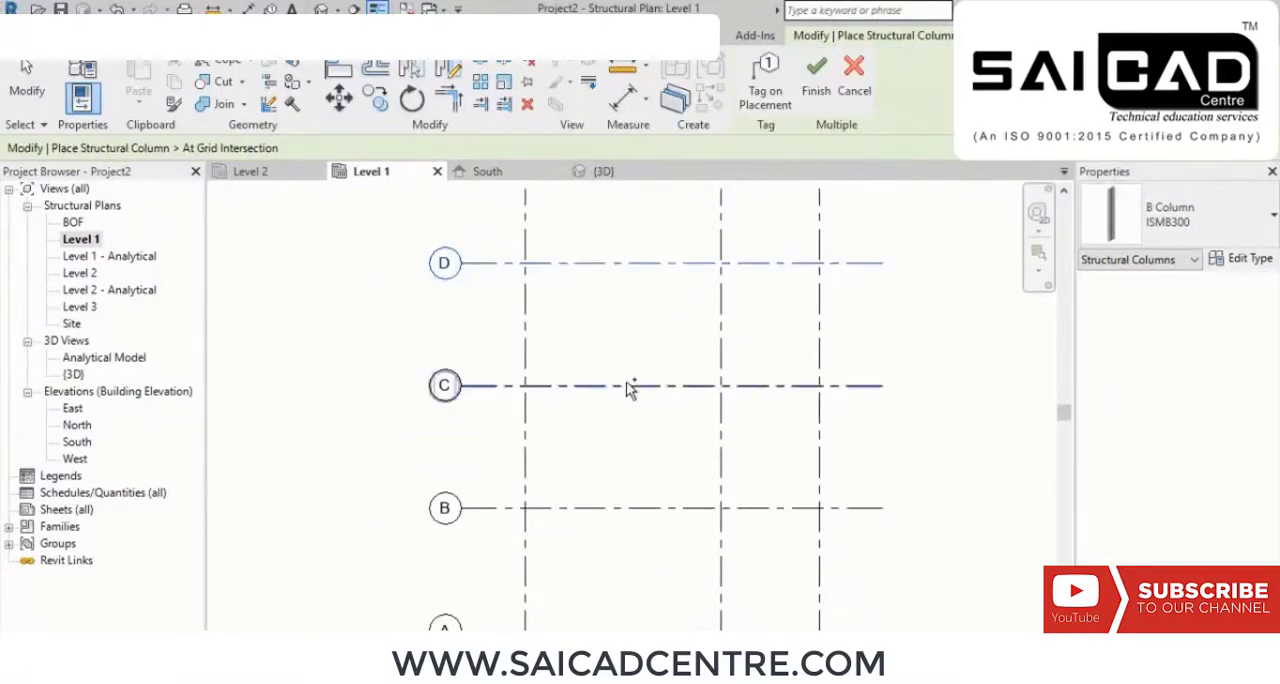
ctrl+click(629, 386)
ctrl+click(628, 505)
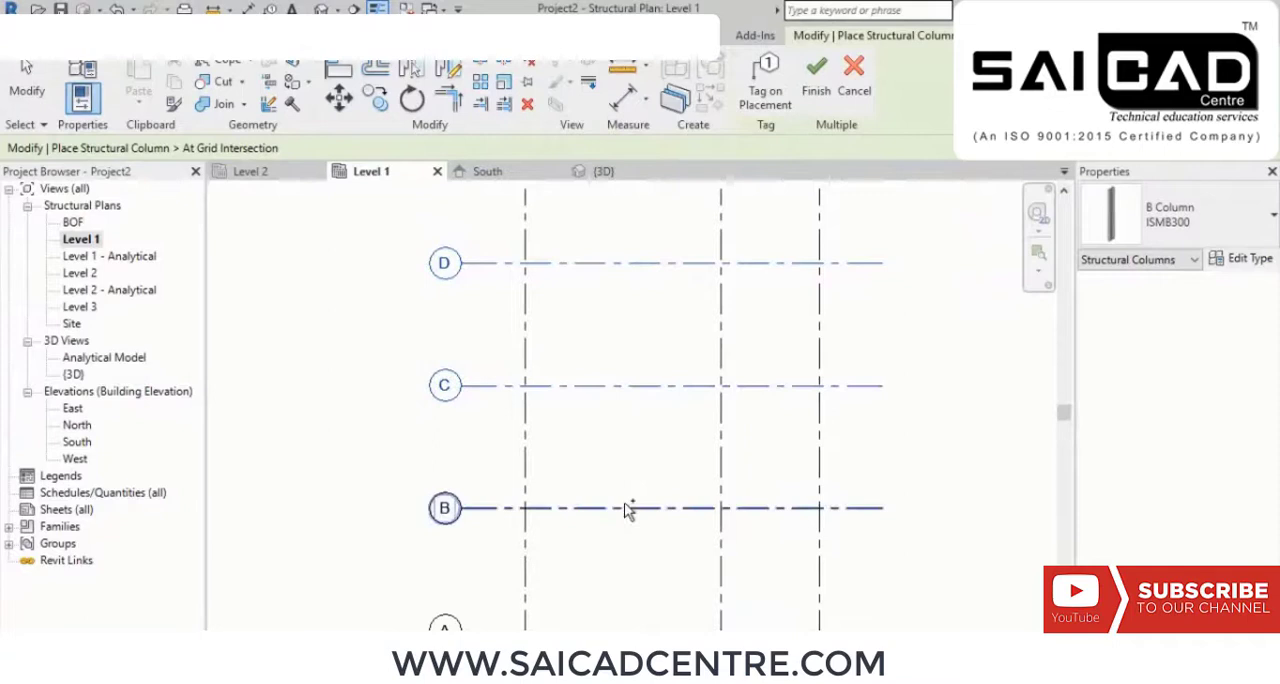
ctrl+click(721, 440)
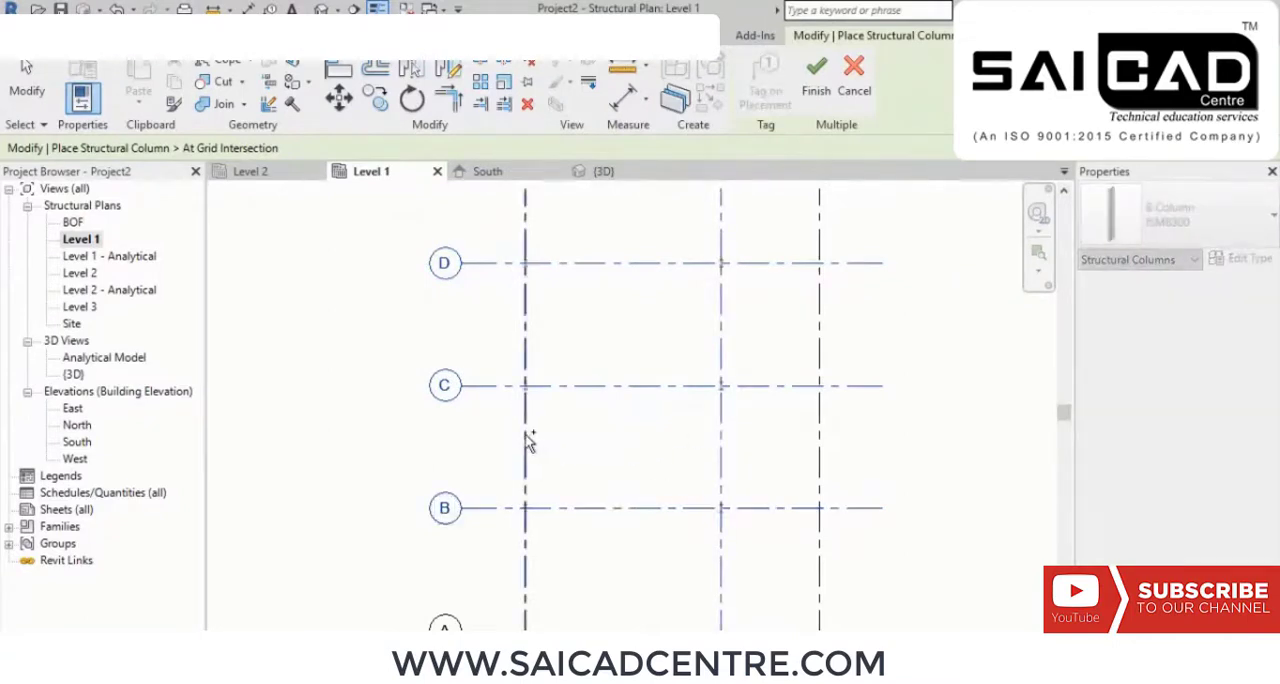
ctrl+click(526, 434)
middle_drag(576, 535, 607, 369)
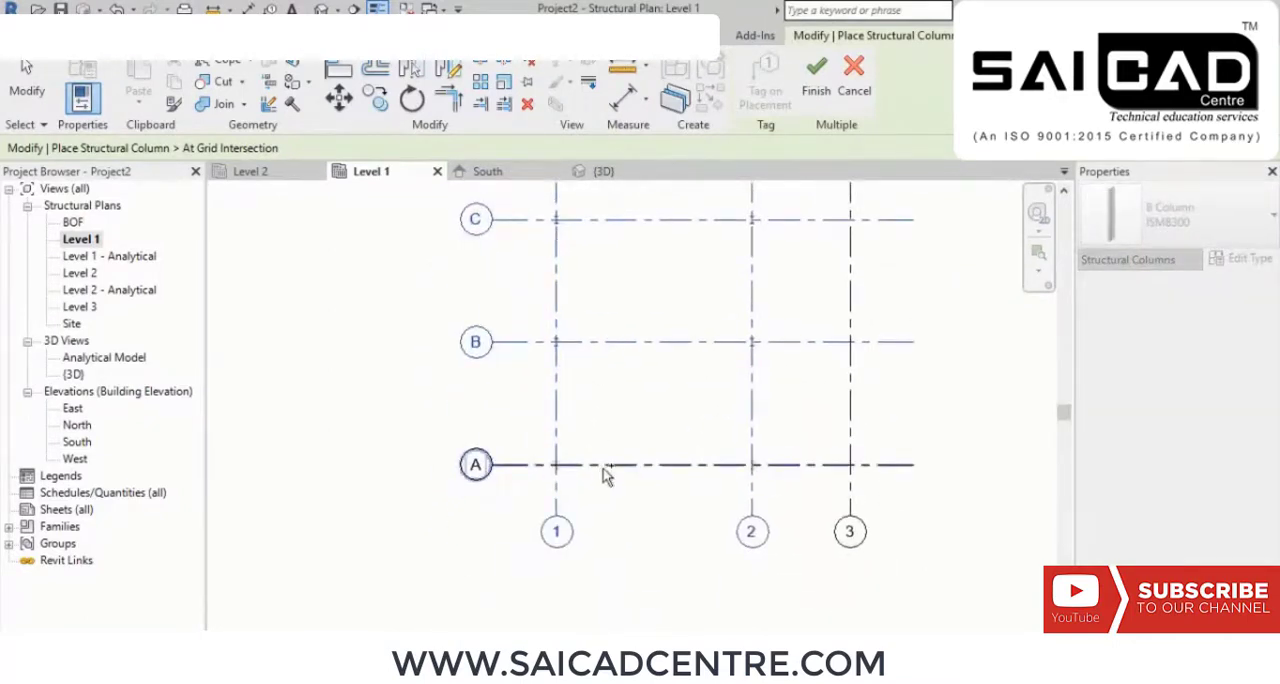
Step: Examine the pending columns along grids A to D at grids 1 and 2, and the intersections with grid 3
scroll(570, 490, up, 5)
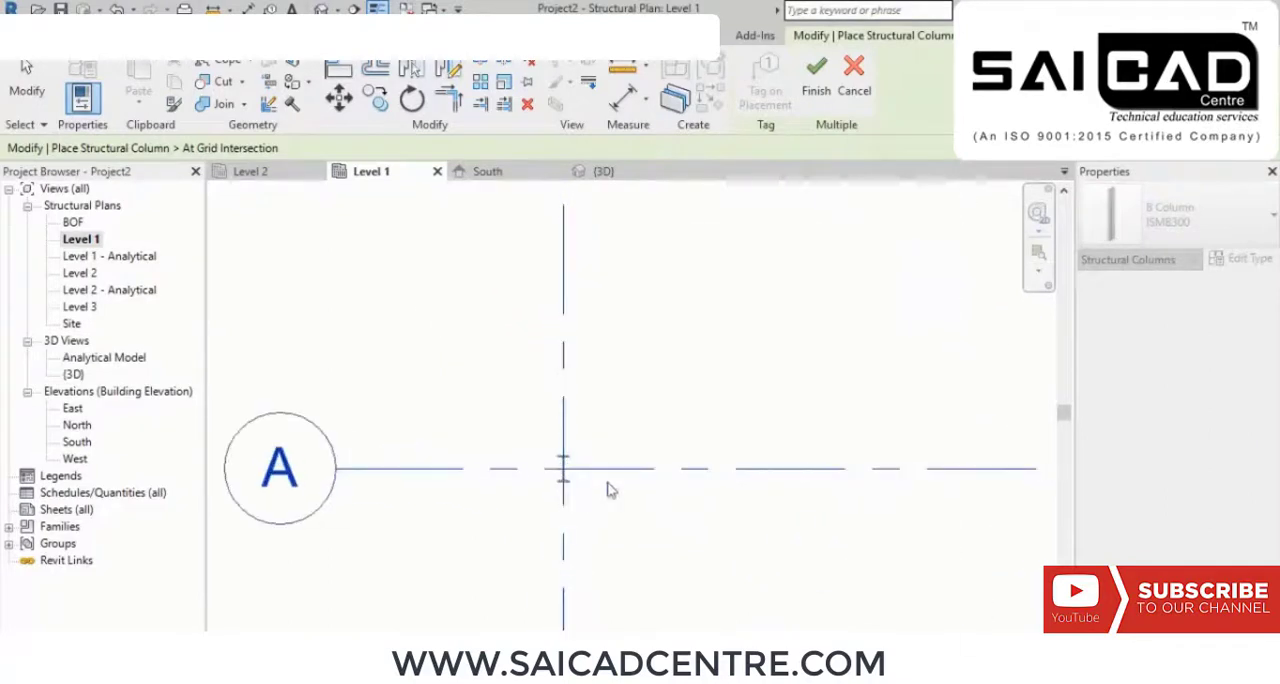
scroll(563, 490, down, 5)
scroll(925, 468, up, 3)
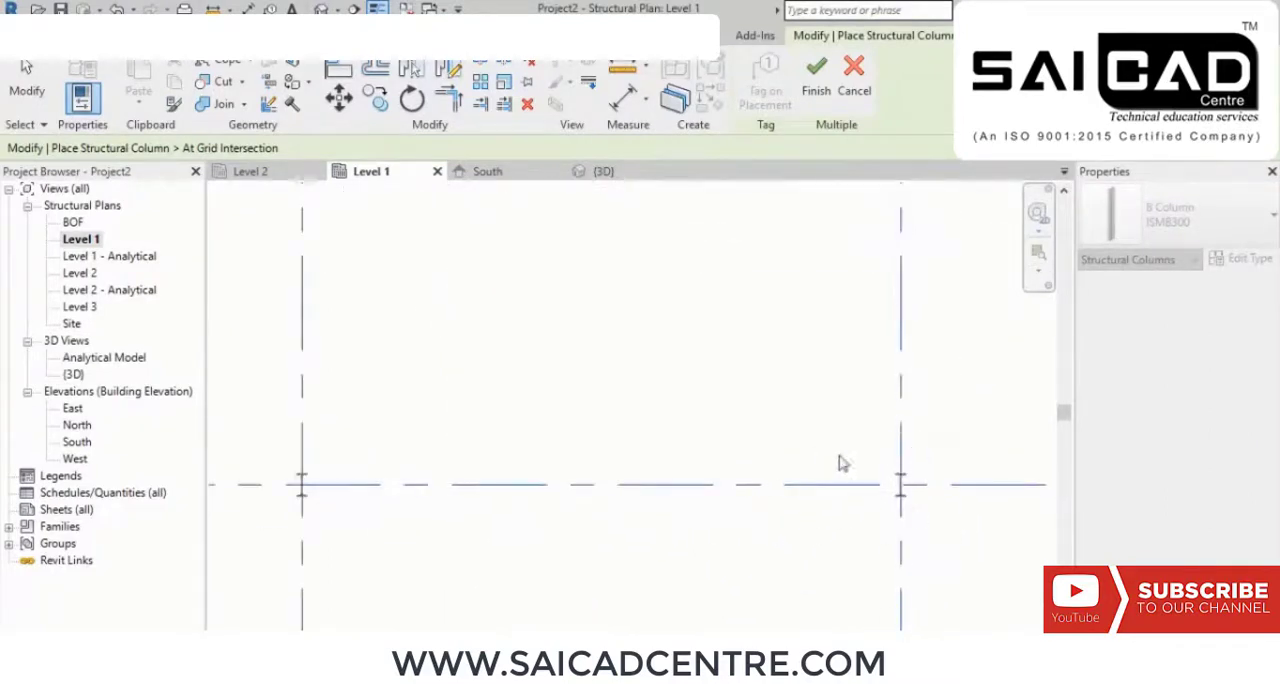
scroll(842, 463, down, 3)
scroll(970, 453, up, 5)
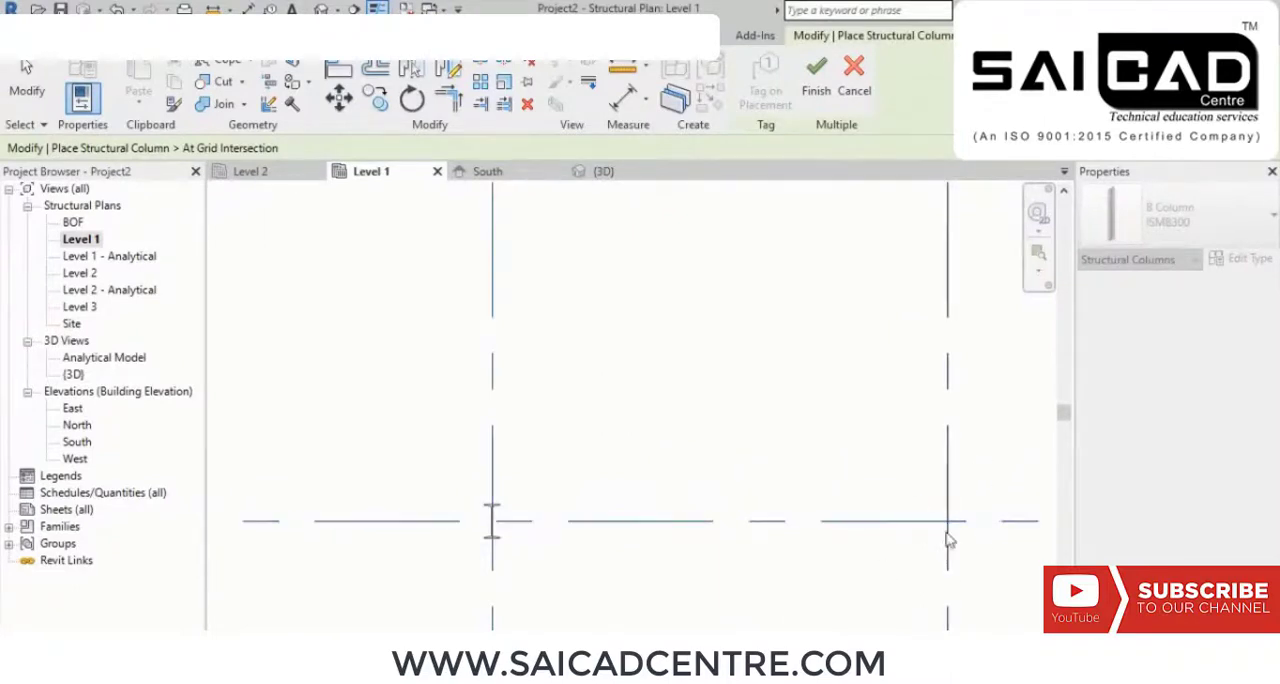
scroll(965, 512, down, 4)
middle_drag(872, 203, 852, 348)
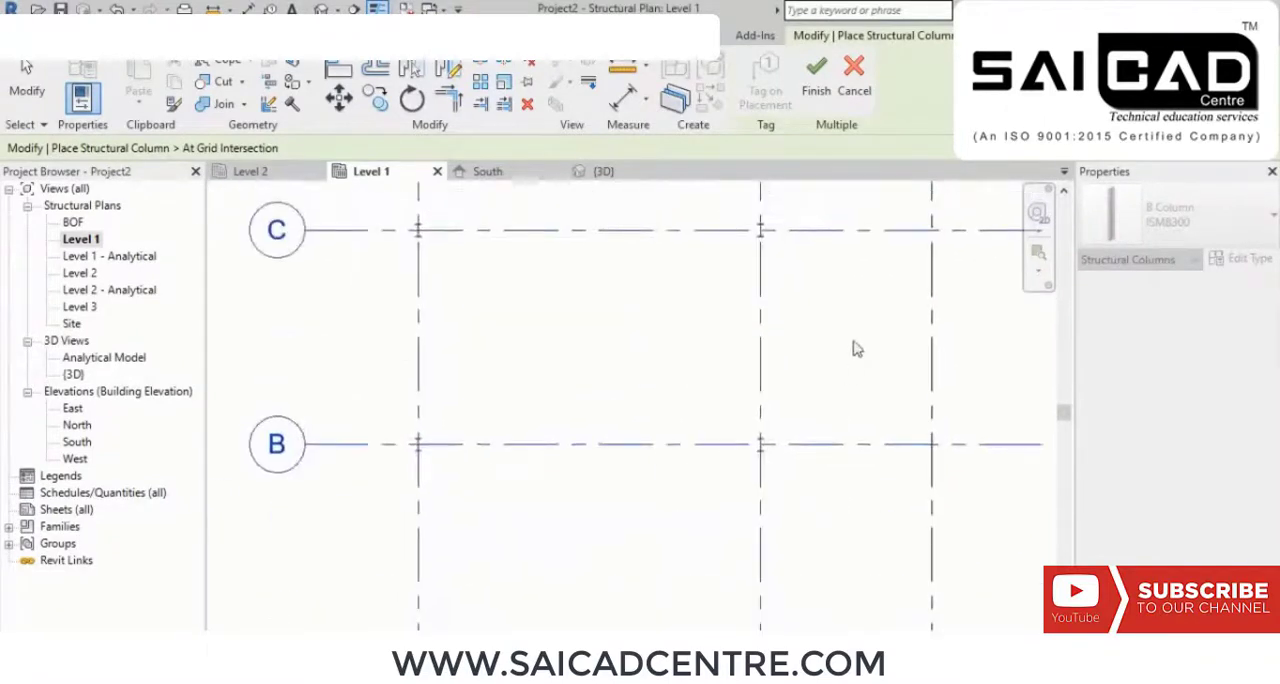
middle_drag(848, 270, 858, 480)
middle_drag(877, 330, 894, 466)
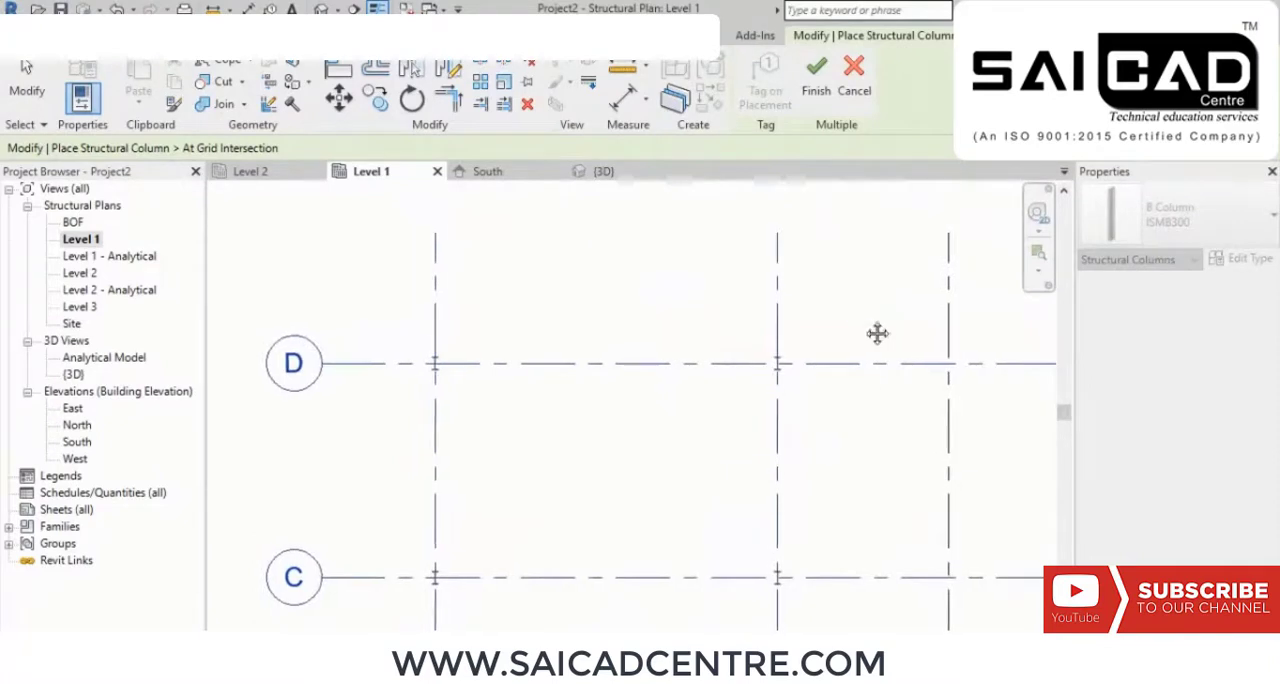
middle_drag(651, 454, 598, 317)
scroll(640, 306, down, 1)
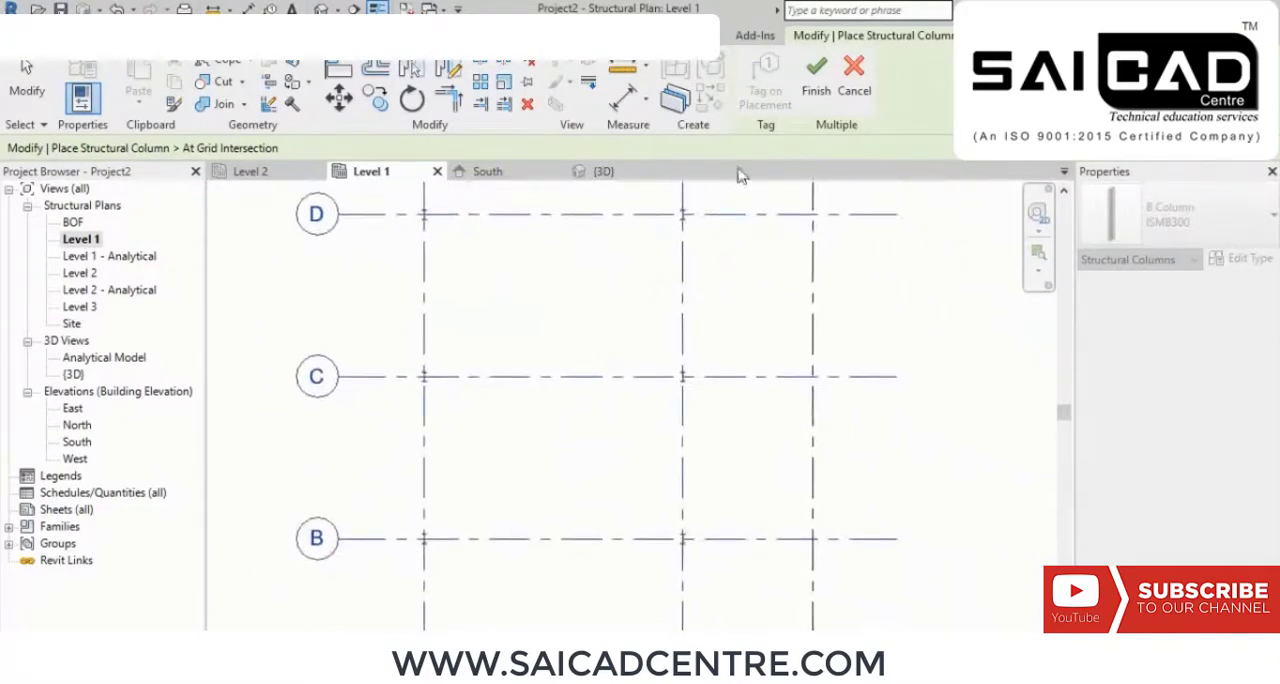
Step: Finish the column placement at the selected grid intersections and end the column command
click(816, 80)
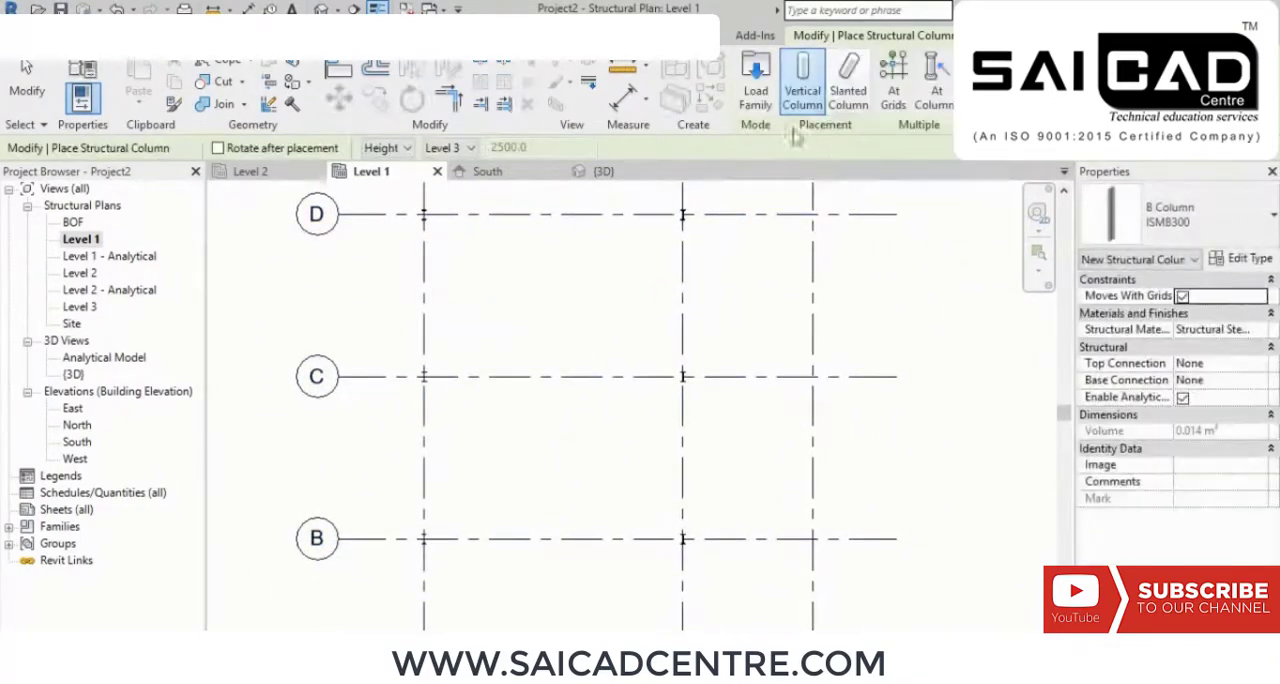
right_click(924, 245)
click(945, 254)
right_click(946, 252)
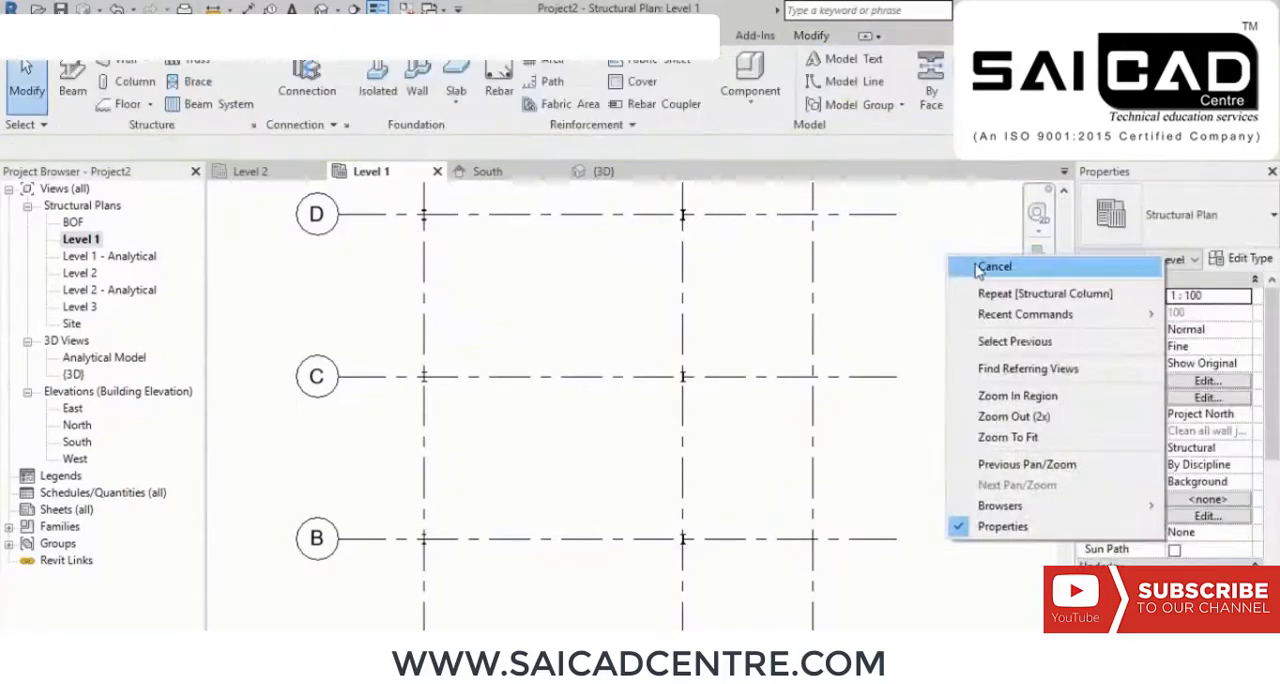
click(976, 266)
Step: Examine the new columns in the 3D view and check their extent against the levels in the South elevation
click(321, 9)
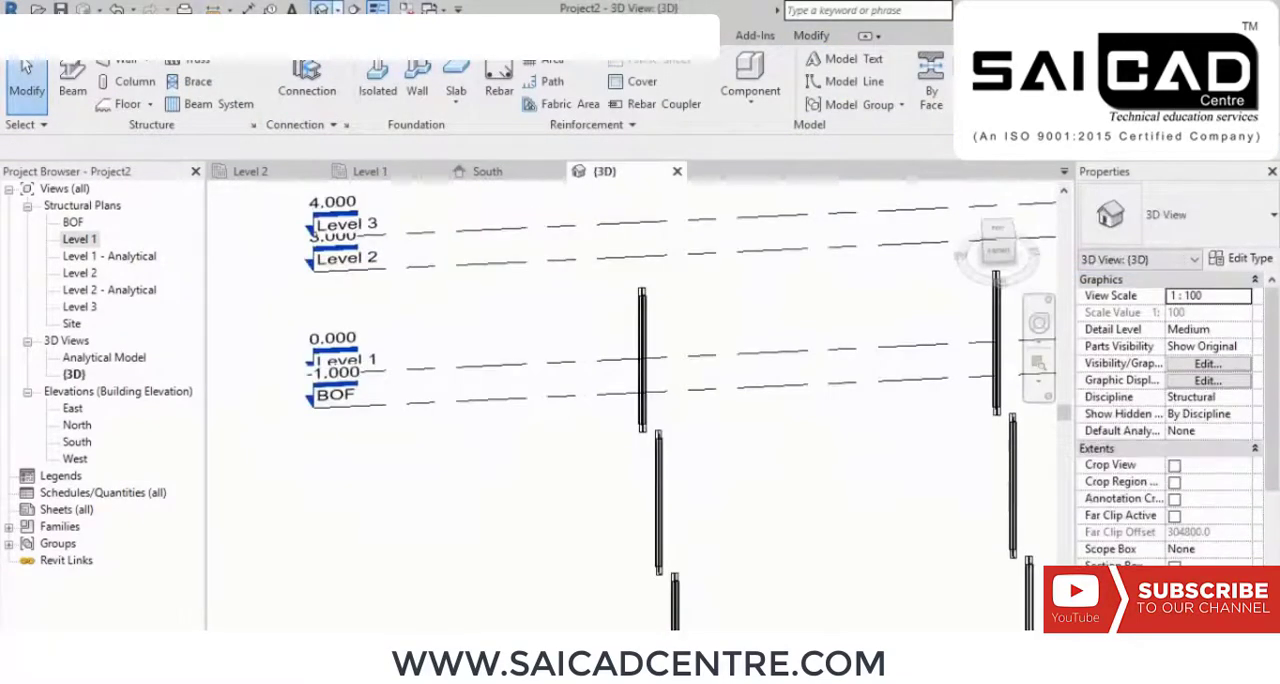
shift+middle_drag(717, 411, 652, 430)
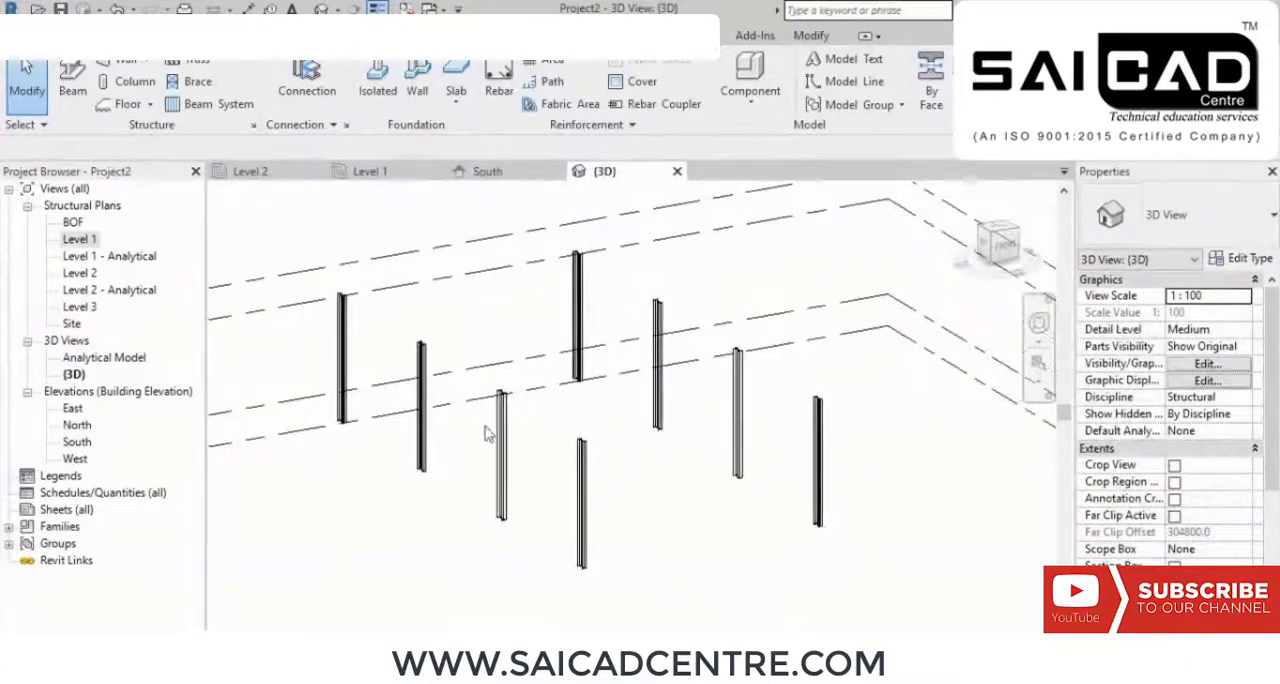
double_click(77, 441)
scroll(873, 374, up, 3)
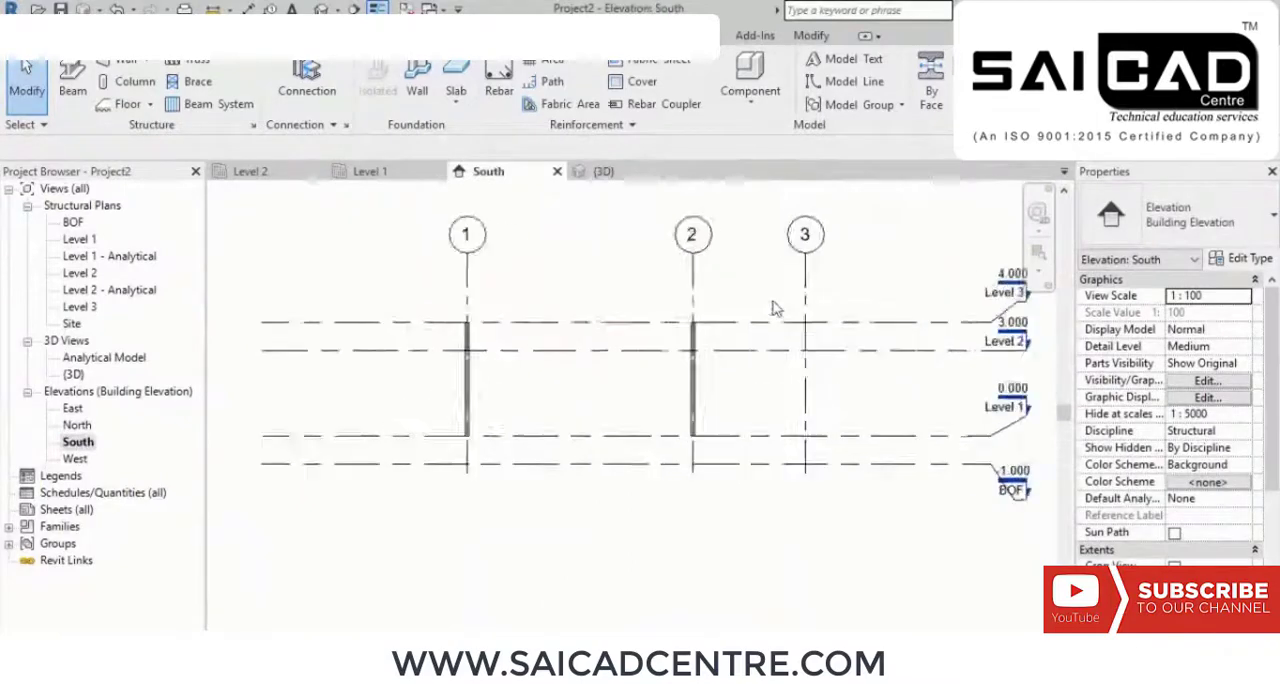
middle_drag(876, 375, 797, 374)
scroll(800, 364, up, 5)
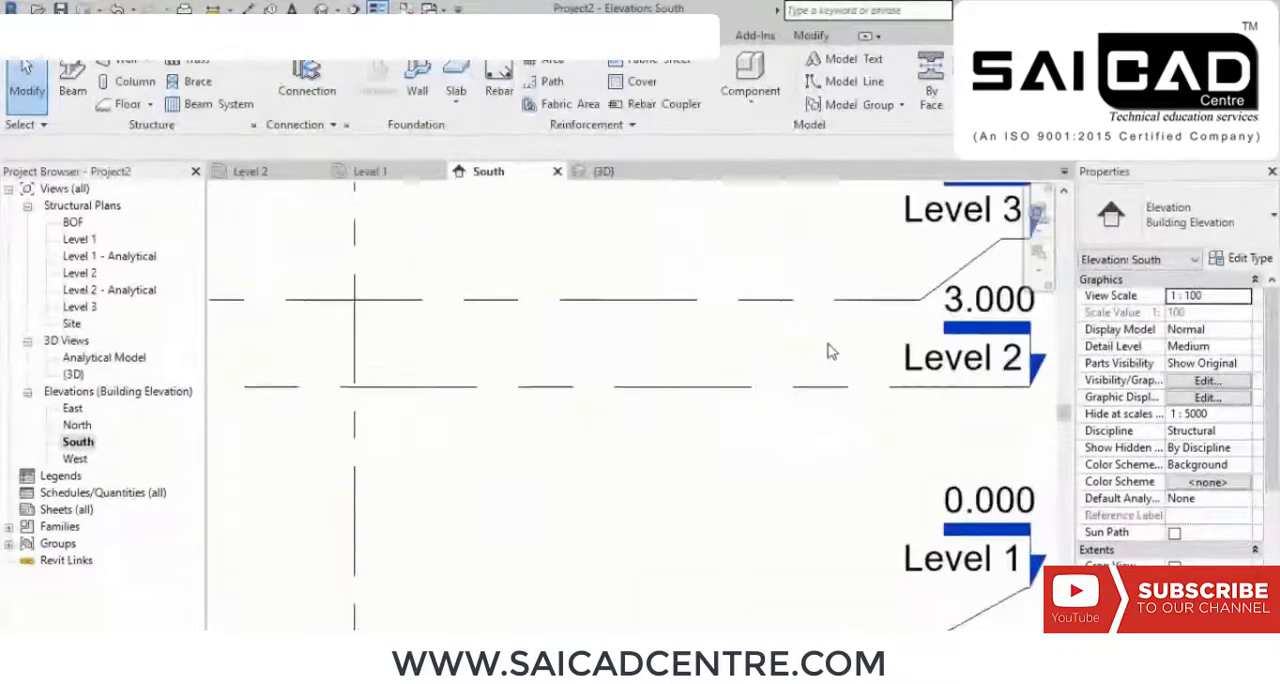
scroll(922, 299, down, 3)
scroll(557, 320, up, 1)
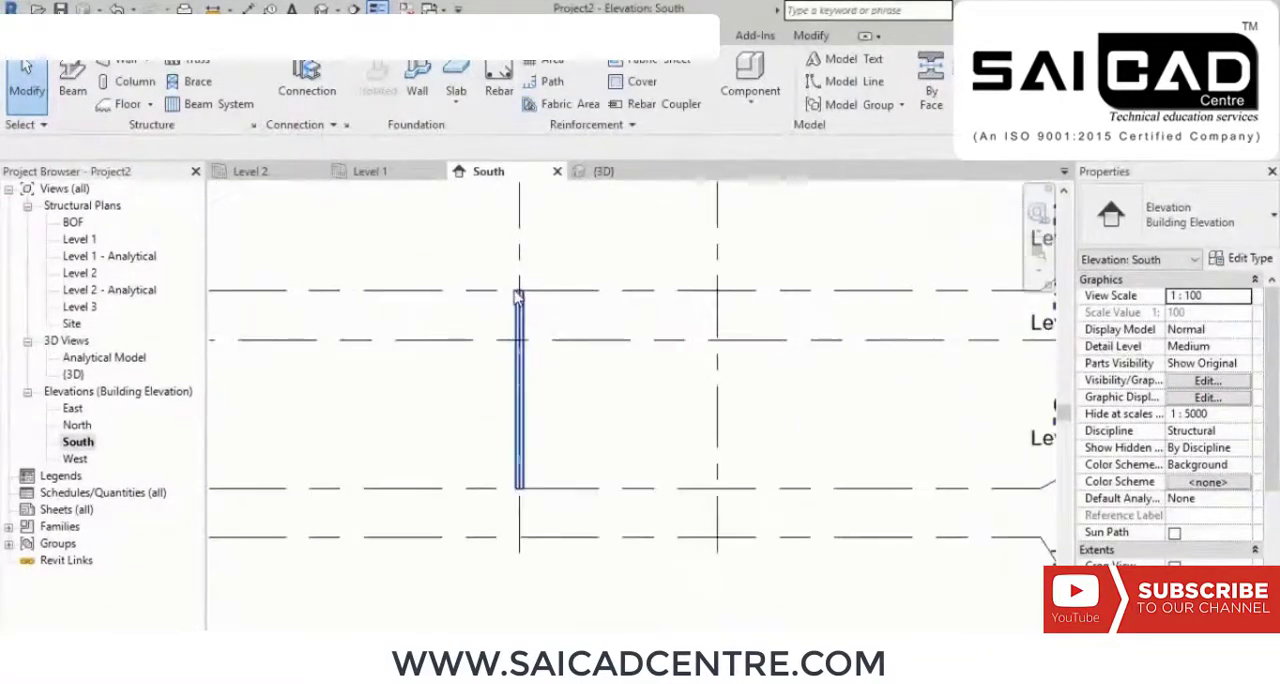
scroll(557, 338, down, 3)
scroll(557, 338, down, 1)
mouse_move(477, 395)
middle_down()
mouse_move(517, 426)
mouse_move(463, 414)
middle_up()
Step: On the Level 1 plan, start placing vertical ISMB300 columns with their height set to Level 2
double_click(78, 240)
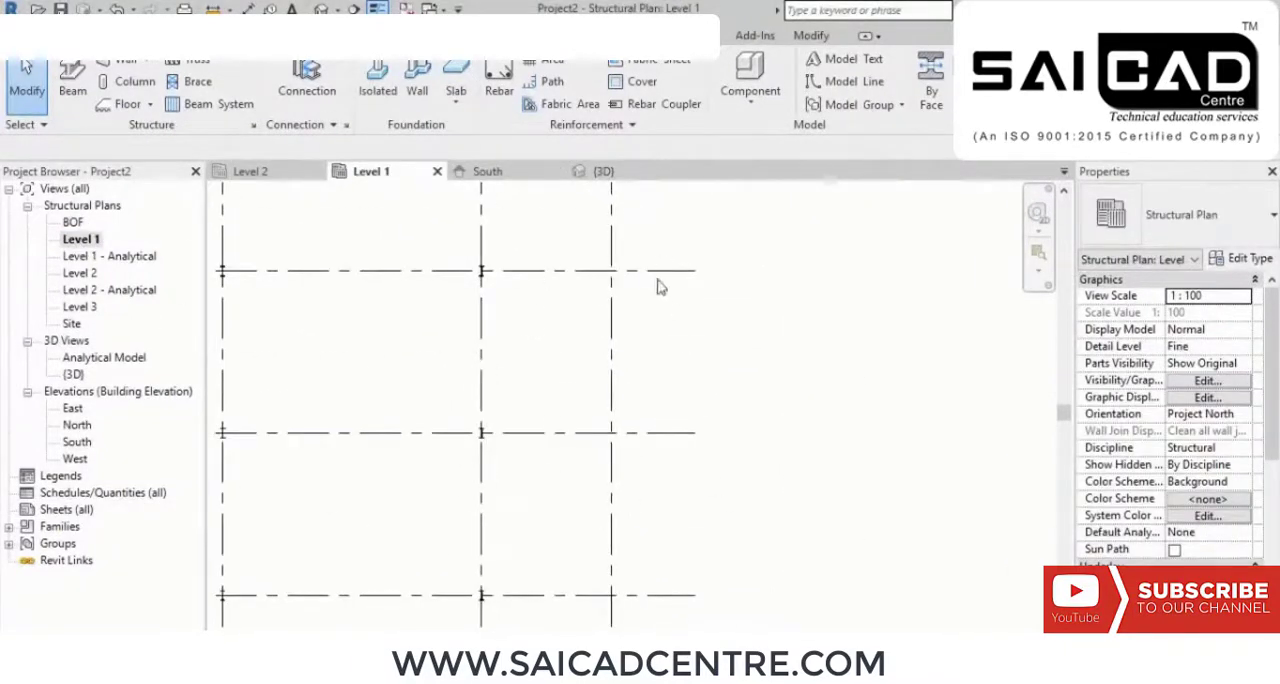
click(134, 81)
click(447, 148)
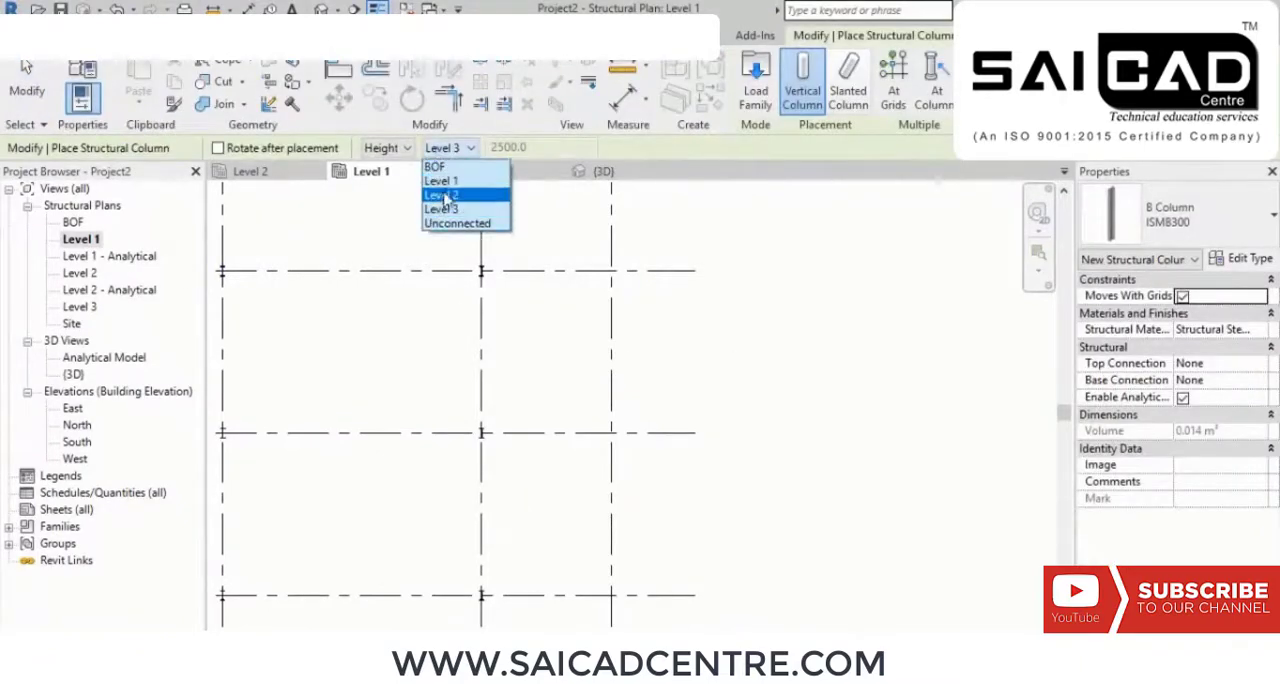
click(441, 195)
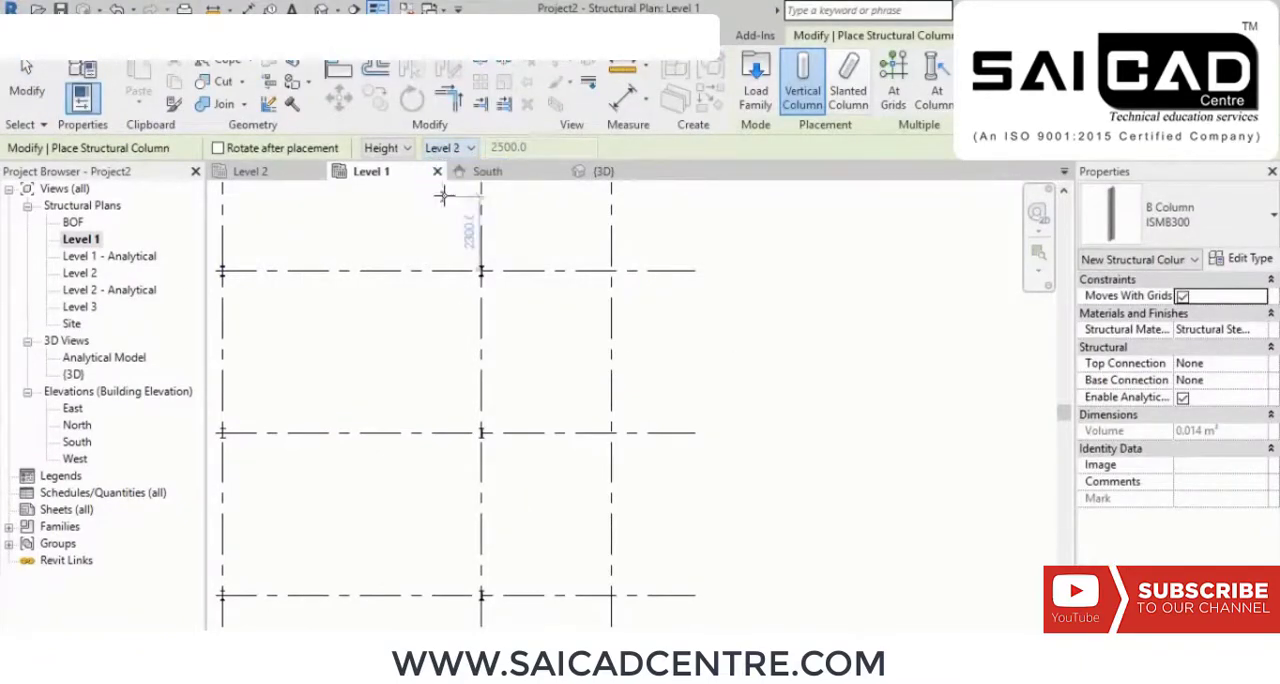
Step: Choose placement at grid intersections and select grid 3 together with grids A to D for the ISMB300 columns
click(893, 90)
scroll(740, 287, down, 2)
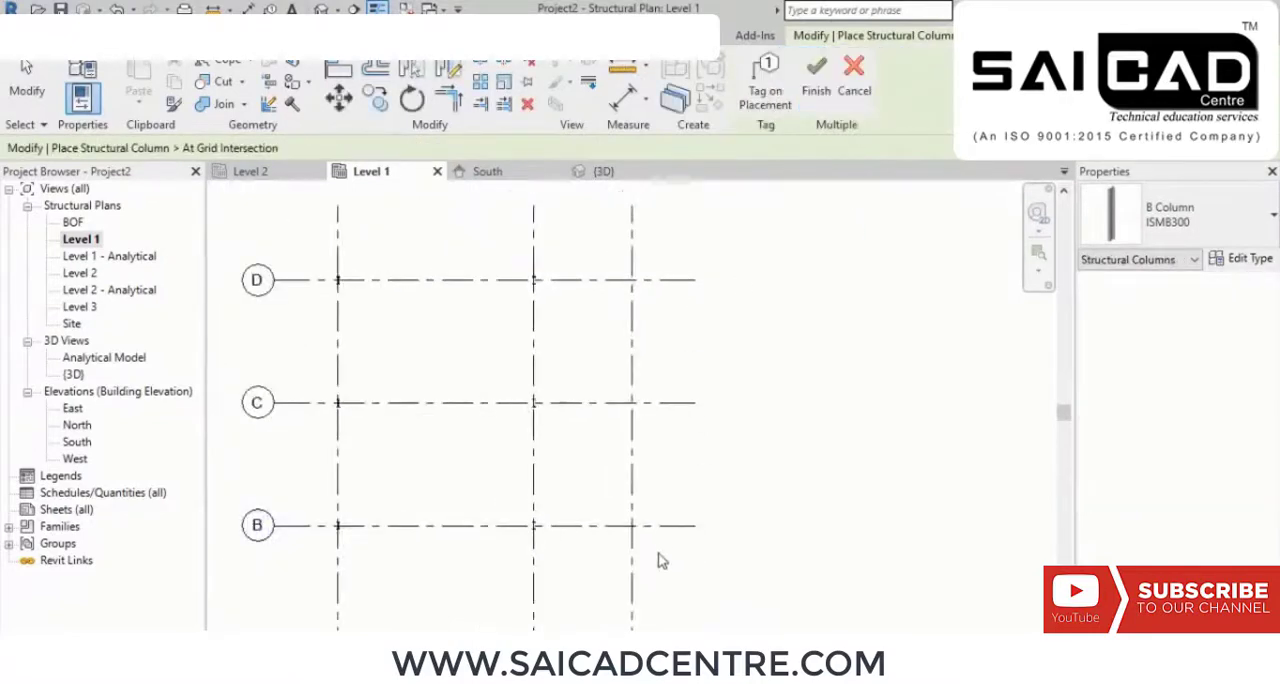
scroll(671, 371, down, 2)
middle_drag(705, 450, 718, 416)
drag(685, 568, 632, 252)
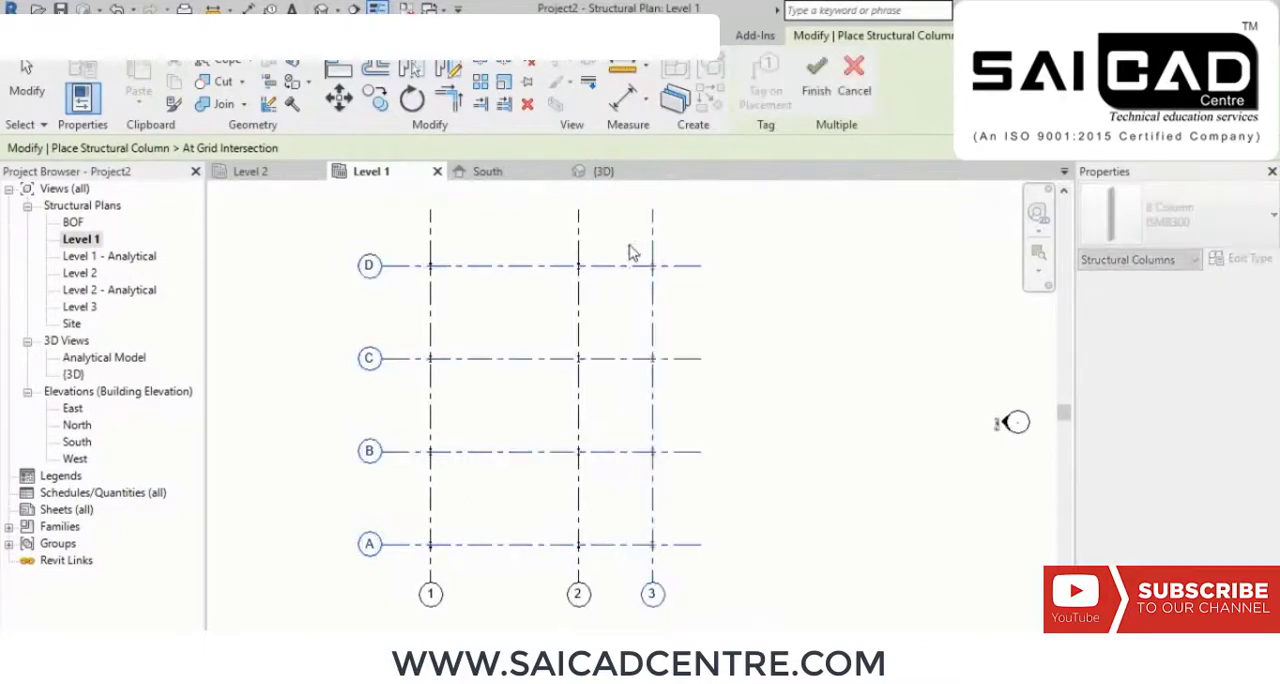
scroll(754, 498, up, 3)
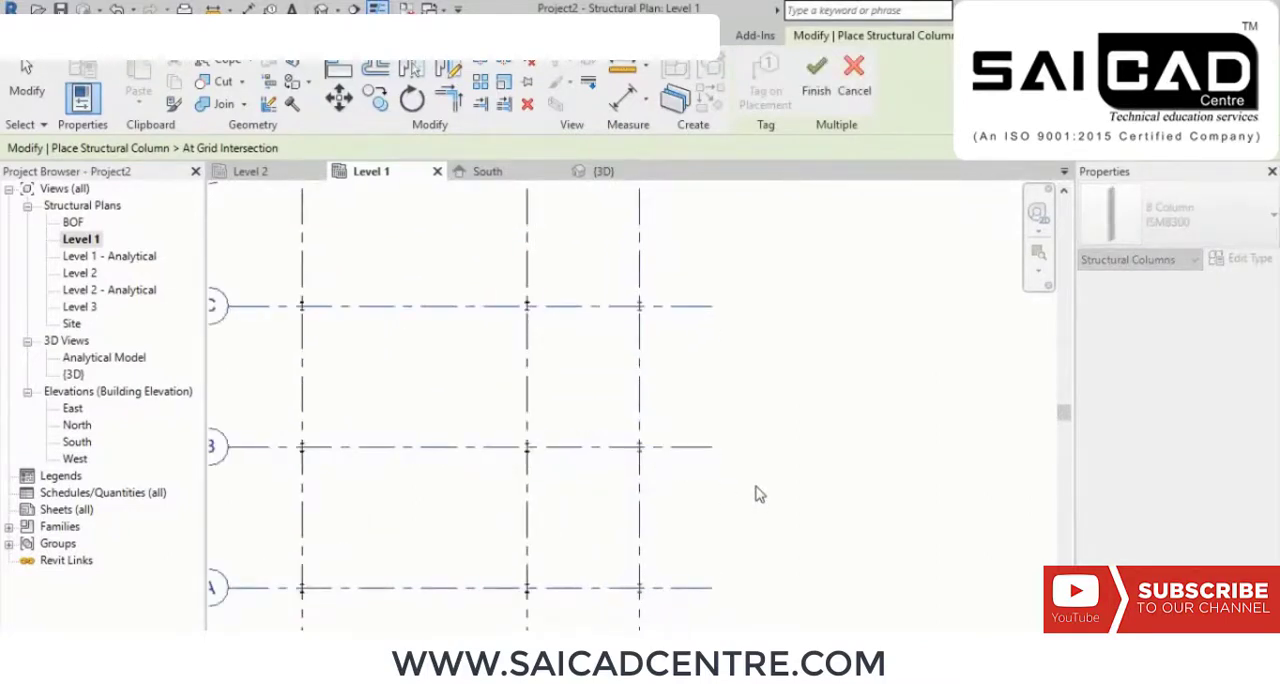
middle_drag(707, 345, 742, 357)
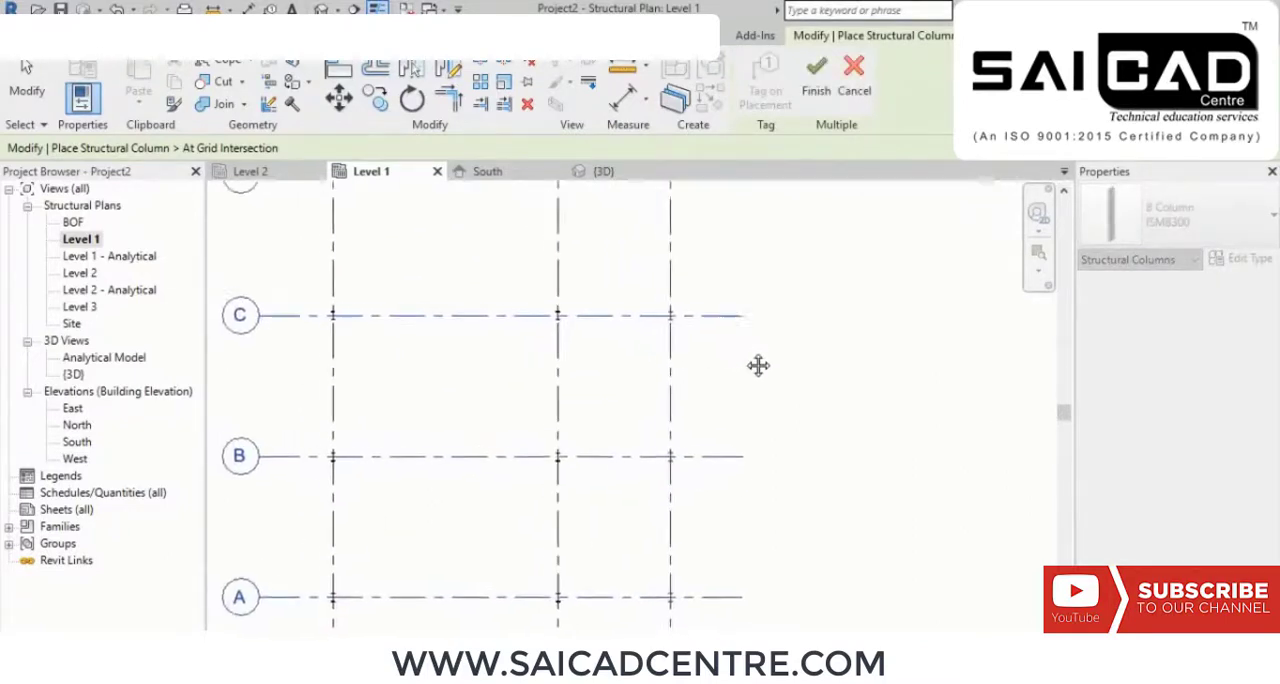
scroll(587, 302, up, 4)
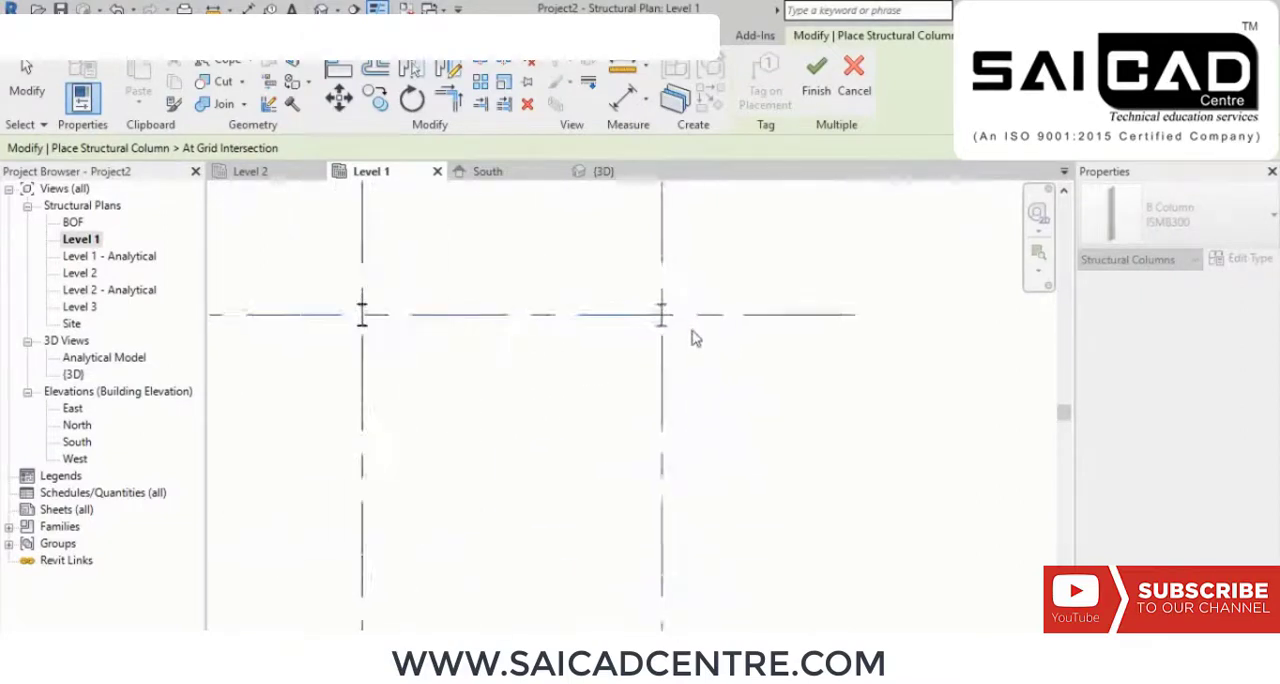
scroll(790, 290, down, 5)
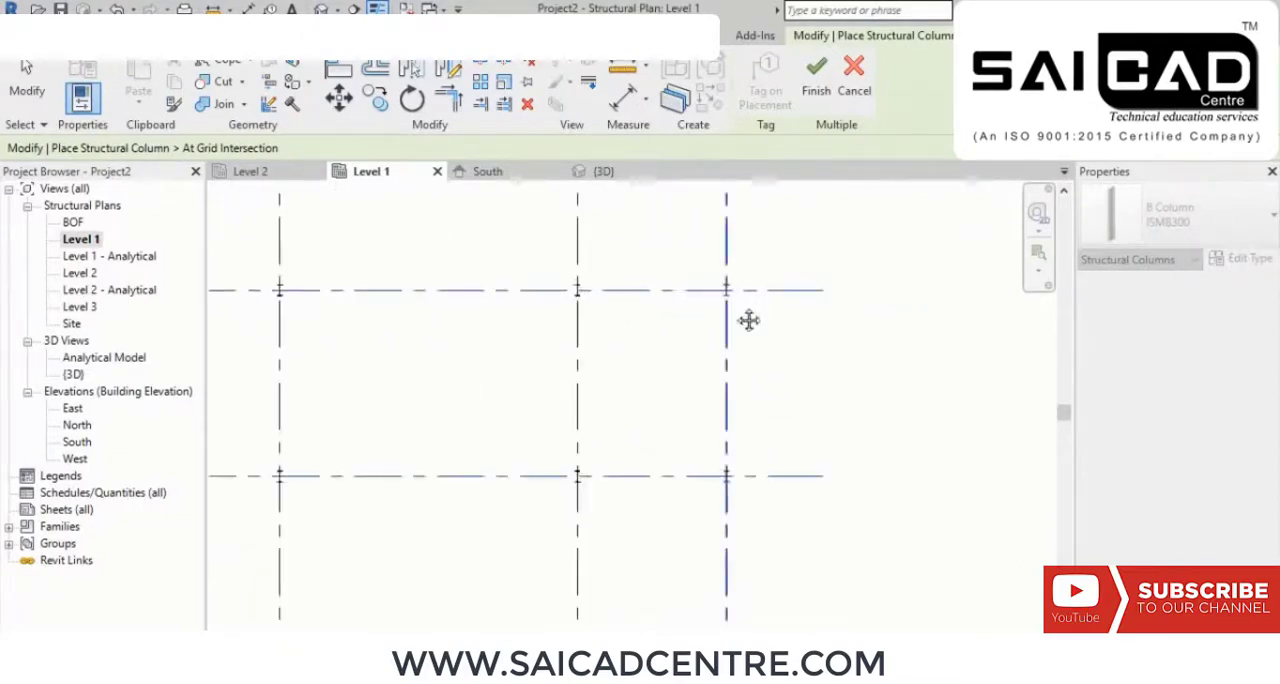
Step: Finish the column placement along grid 3 and end the column command
click(816, 78)
right_click(812, 203)
click(852, 207)
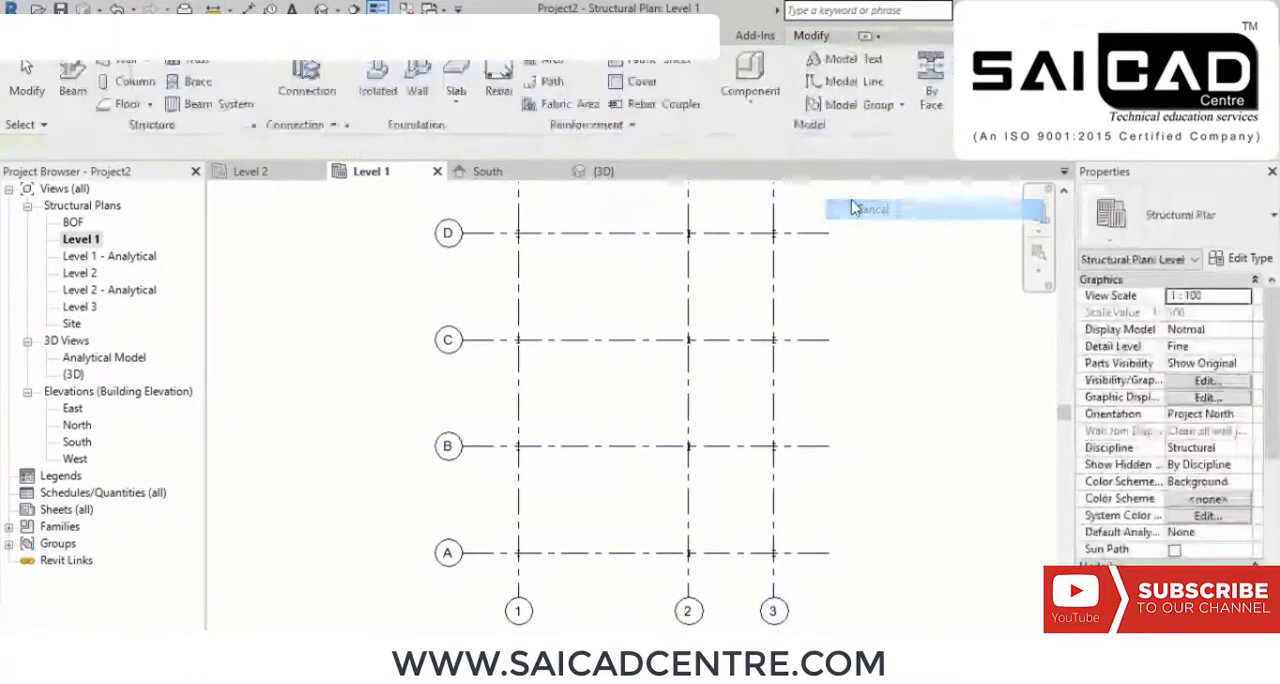
right_click(852, 202)
click(878, 214)
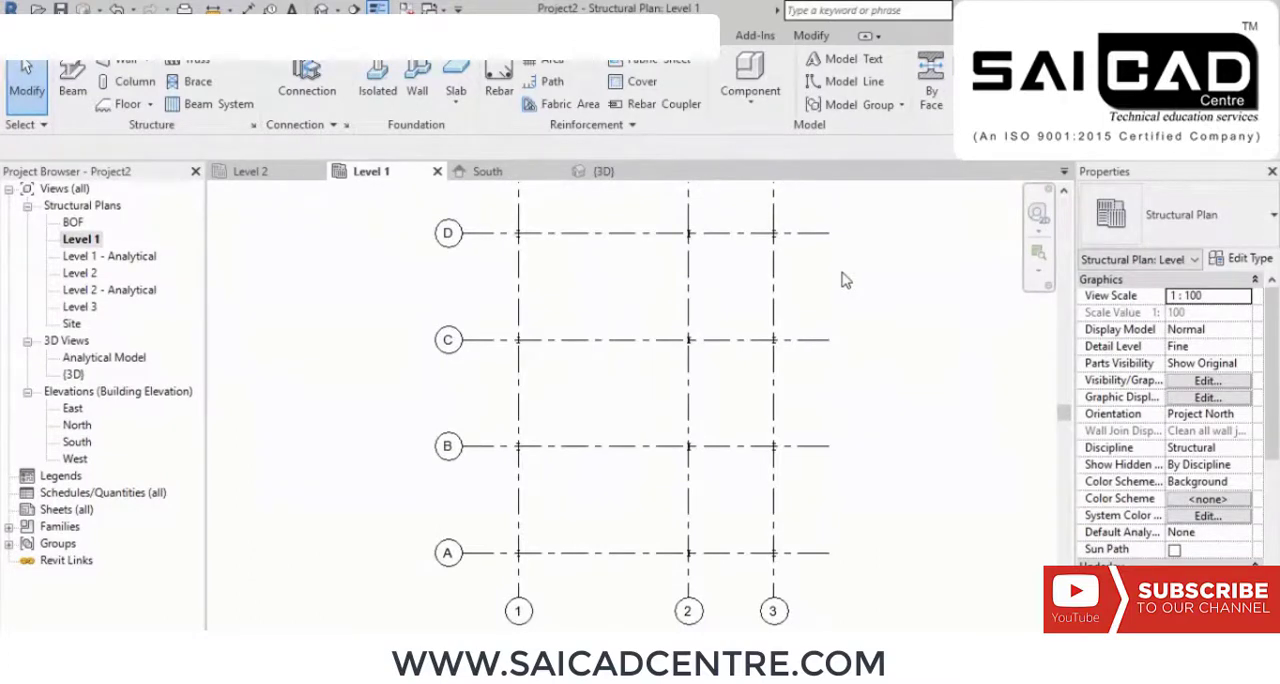
Step: Examine the columns at the grid intersections on the Level 1 plan
middle_drag(846, 288, 874, 316)
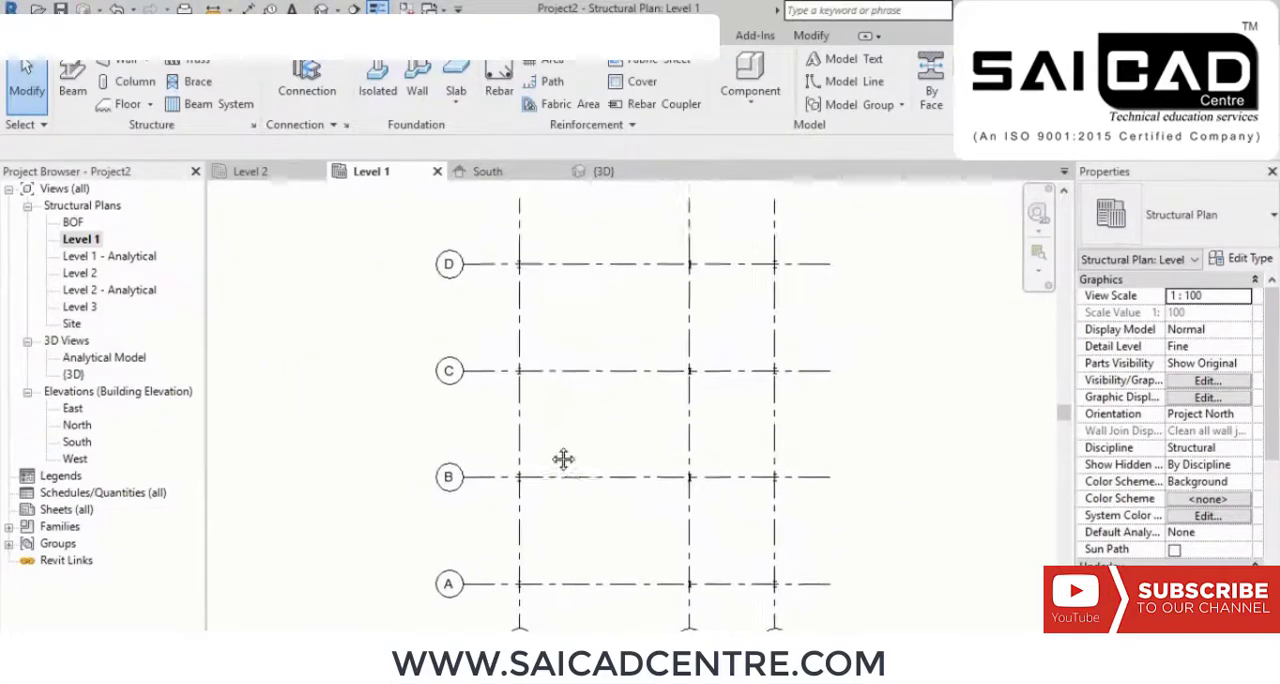
scroll(427, 362, up, 2)
scroll(427, 362, up, 2)
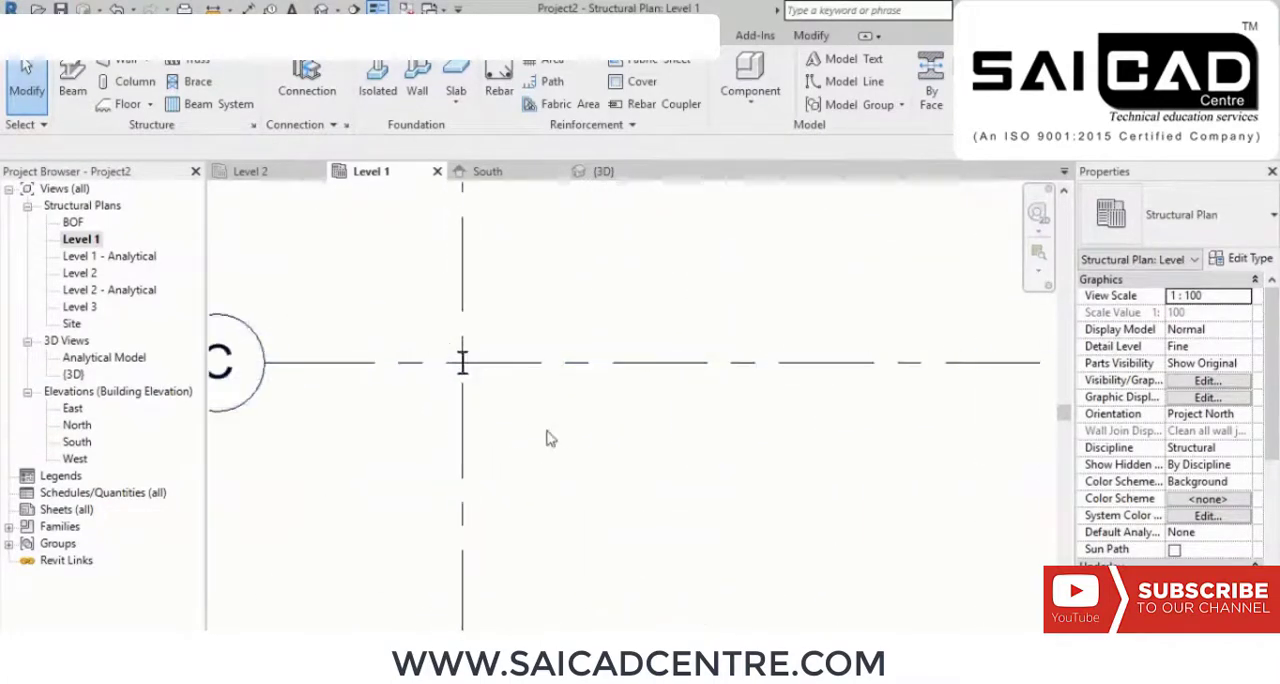
scroll(552, 443, down, 5)
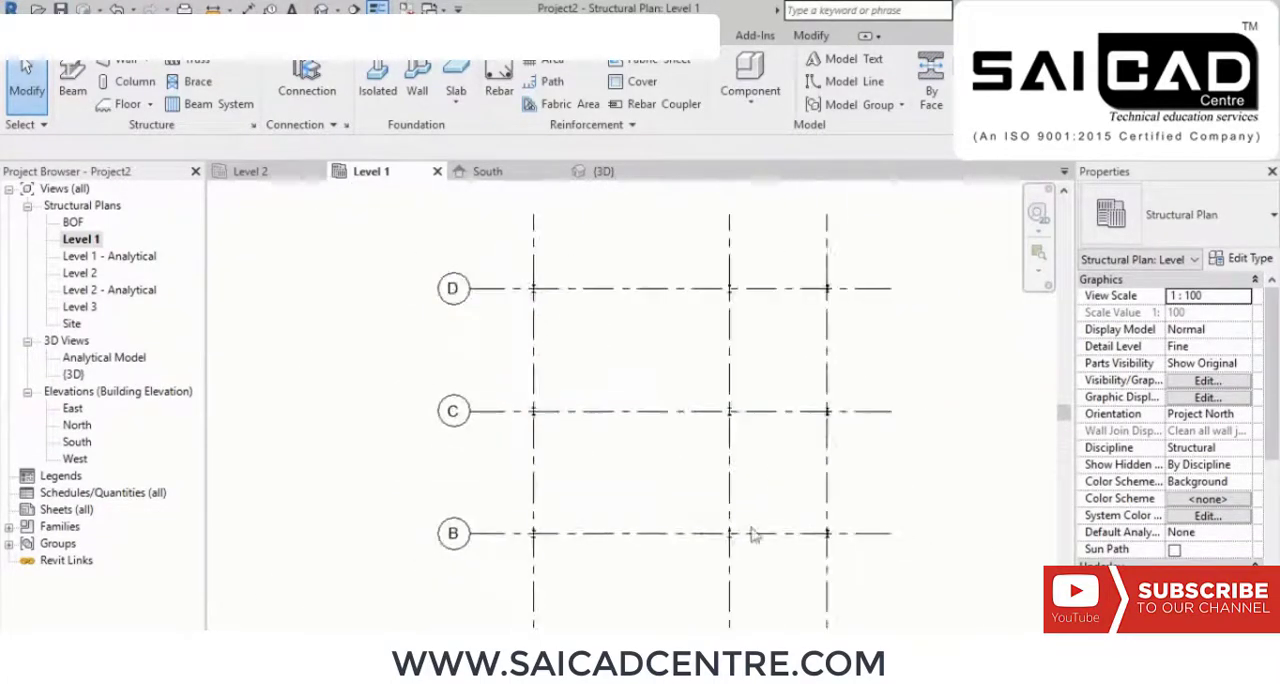
middle_drag(751, 531, 705, 510)
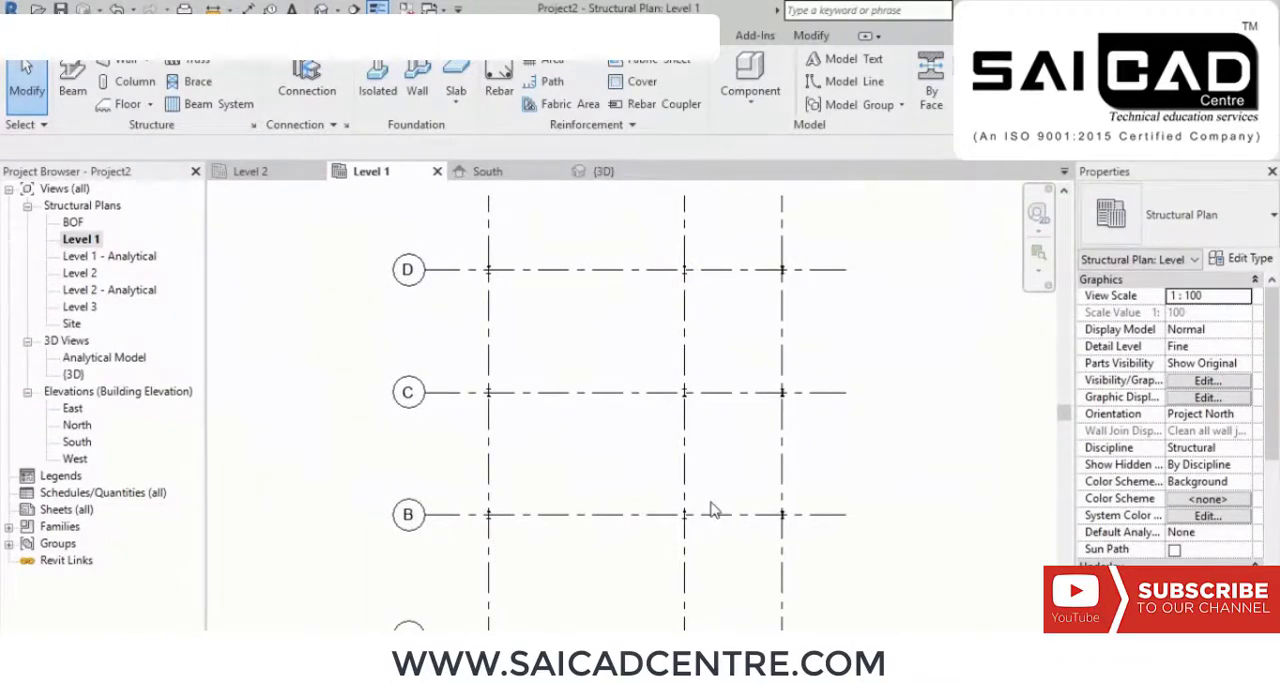
middle_drag(551, 489, 580, 512)
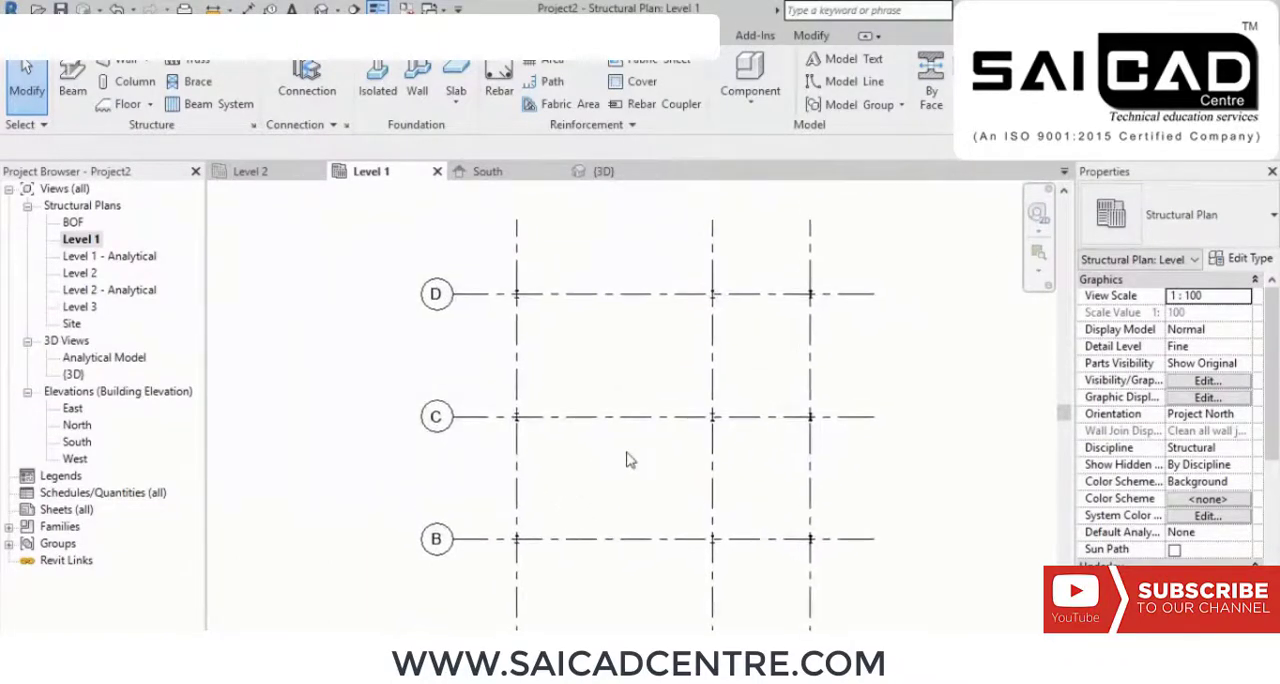
middle_drag(610, 360, 624, 395)
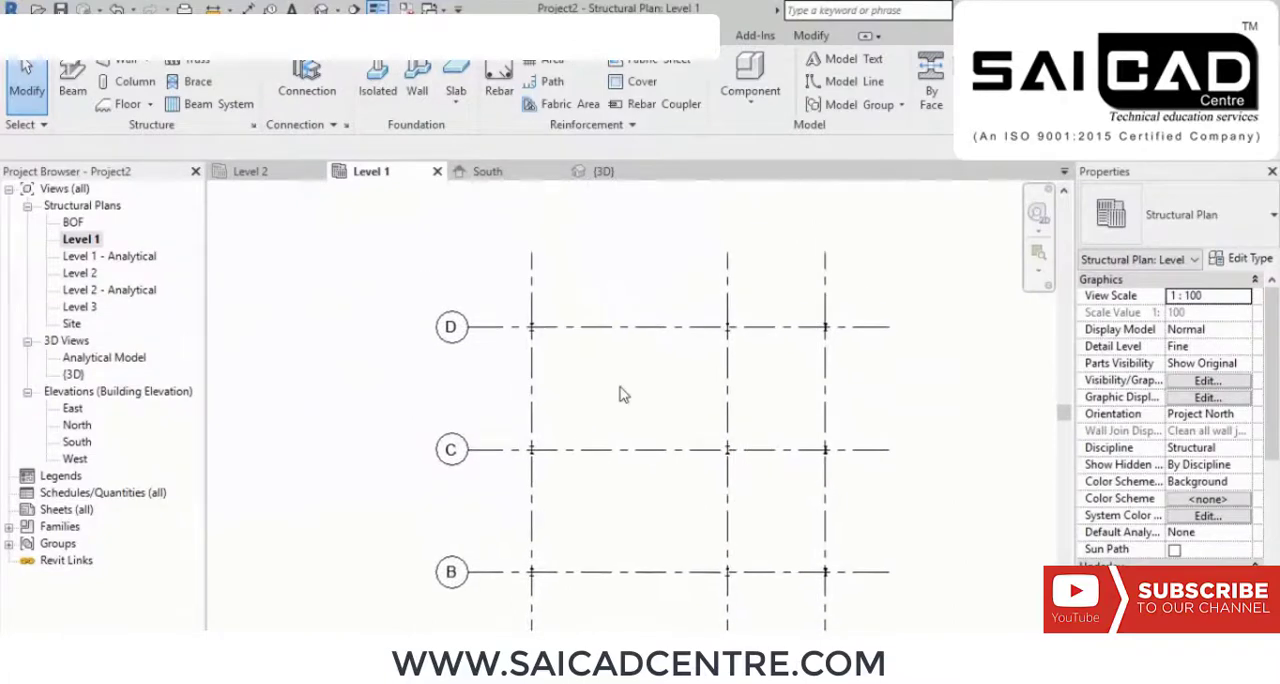
Step: On the Level 2 plan, place an ISMB300 beam along grid 1 from grid A to grid C
double_click(78, 274)
scroll(681, 430, up, 5)
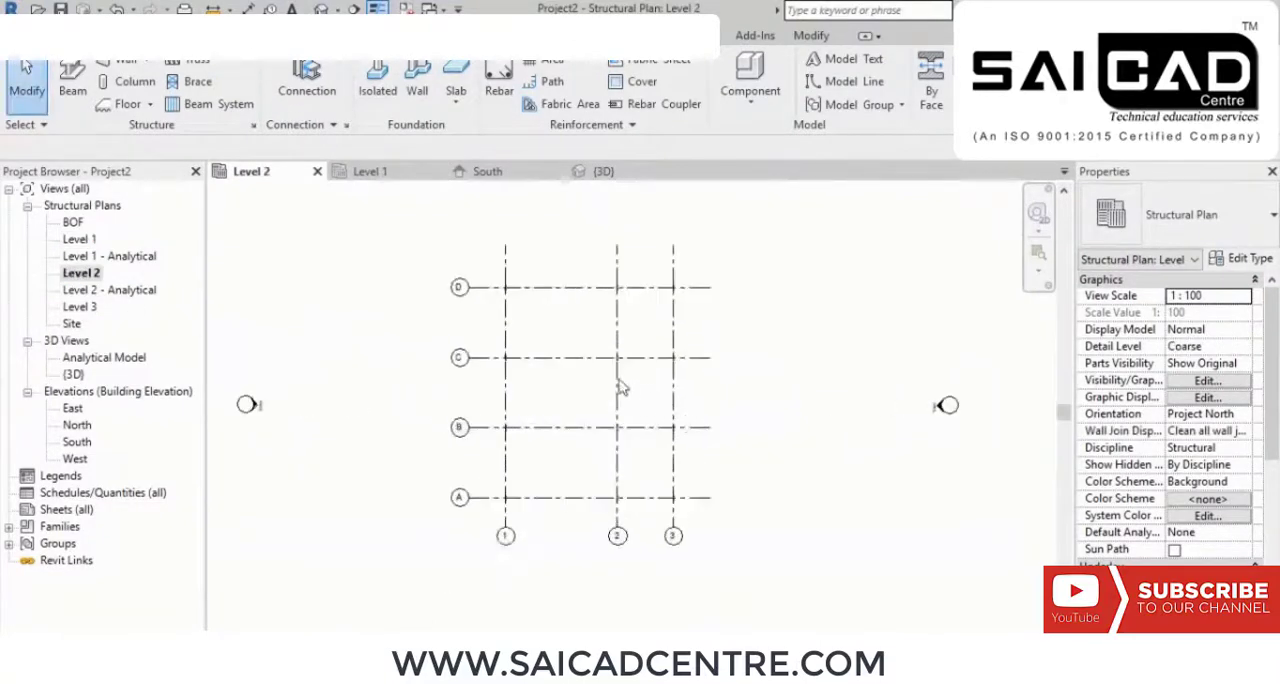
middle_drag(594, 360, 541, 443)
scroll(546, 363, up, 3)
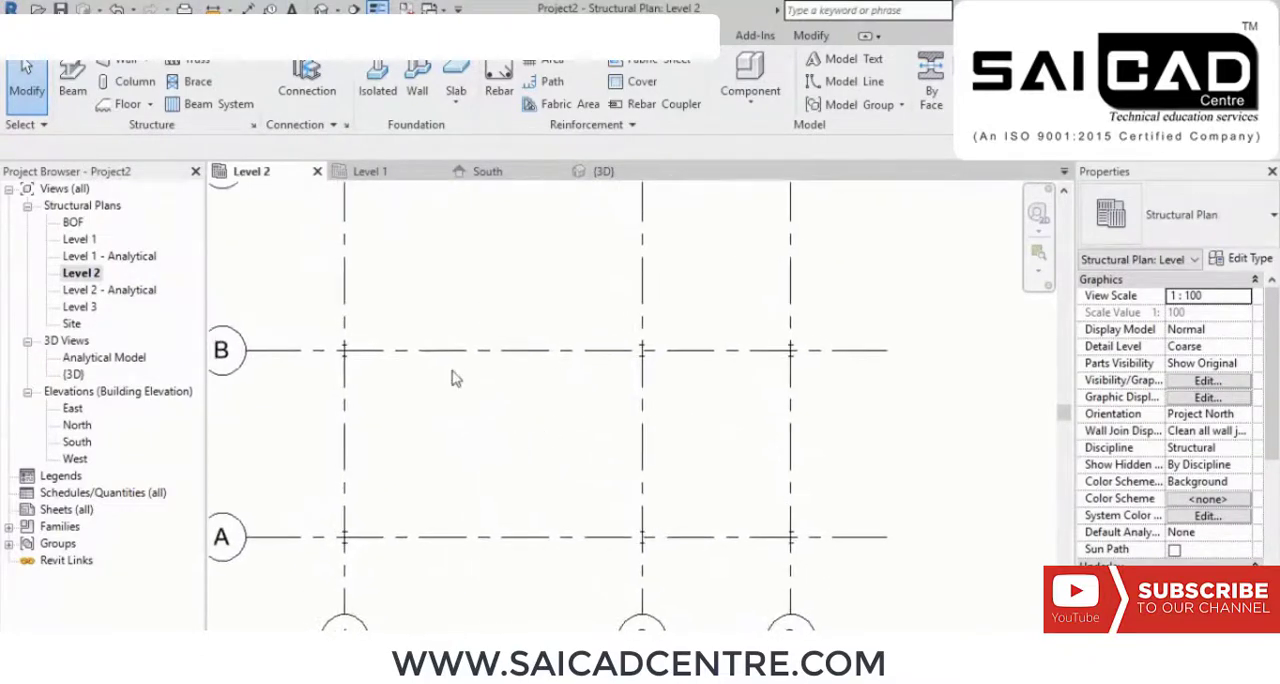
middle_drag(452, 378, 457, 380)
middle_drag(547, 344, 641, 472)
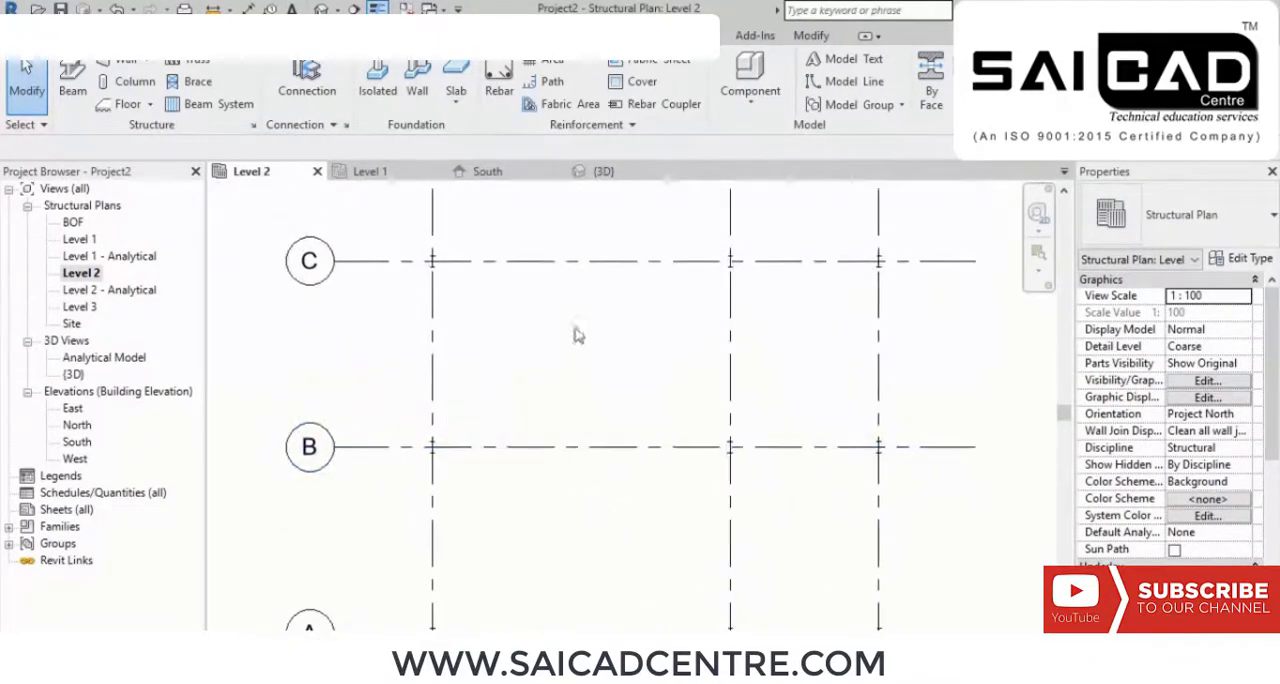
click(72, 82)
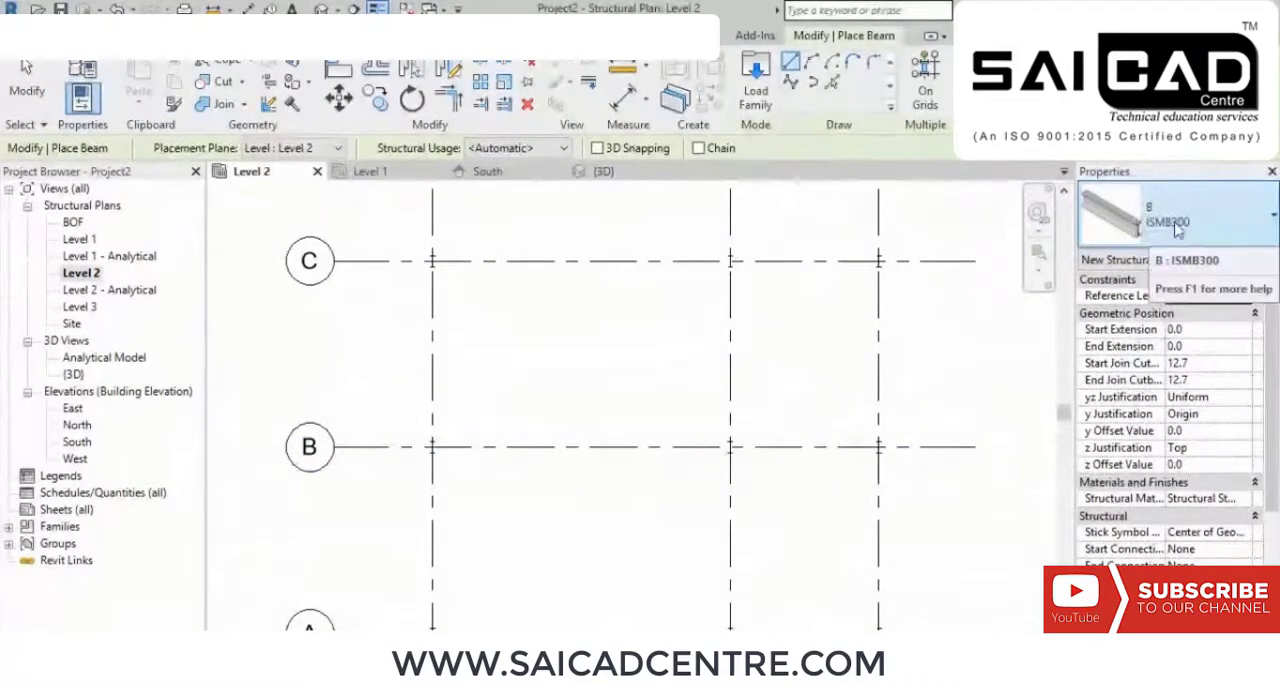
middle_drag(786, 400, 923, 303)
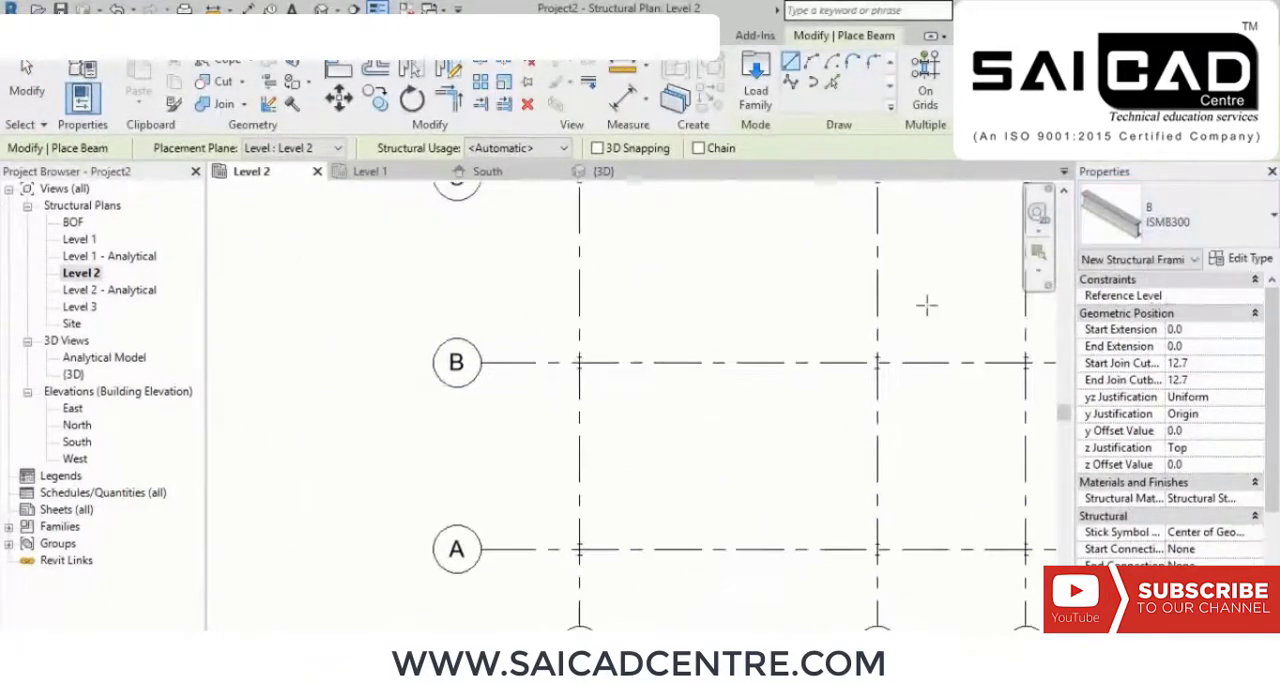
click(579, 549)
middle_drag(650, 290, 642, 455)
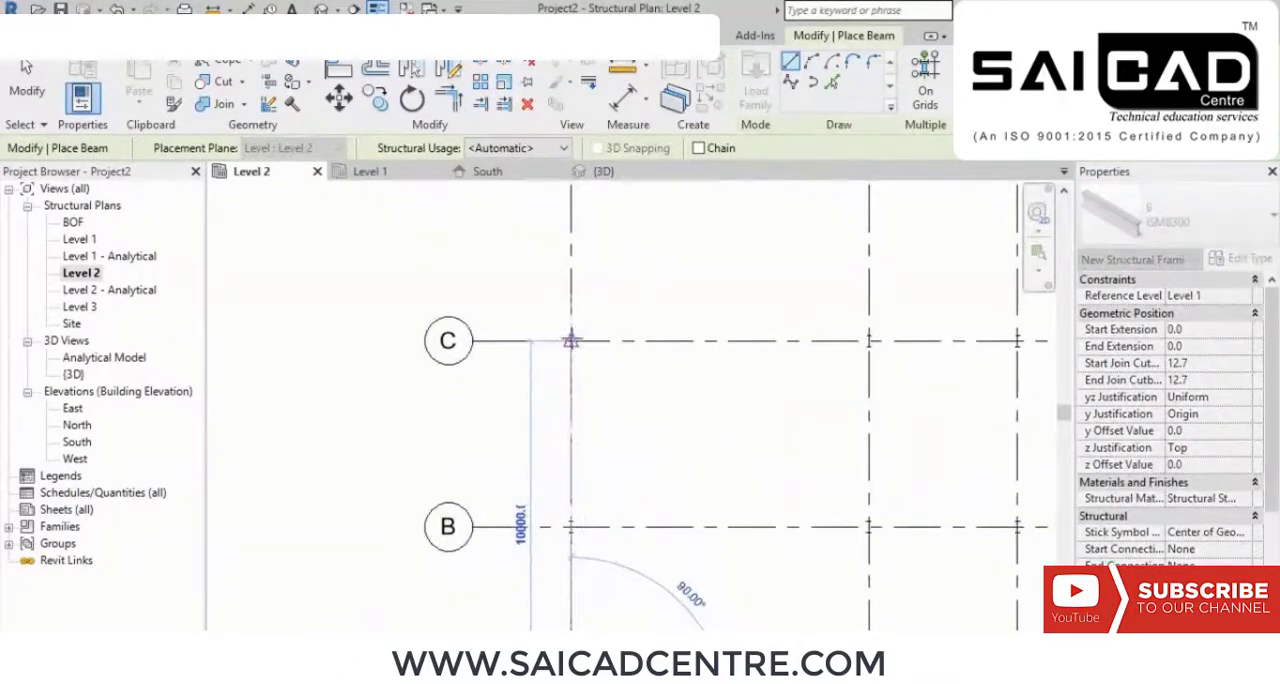
click(571, 340)
middle_drag(646, 495, 640, 362)
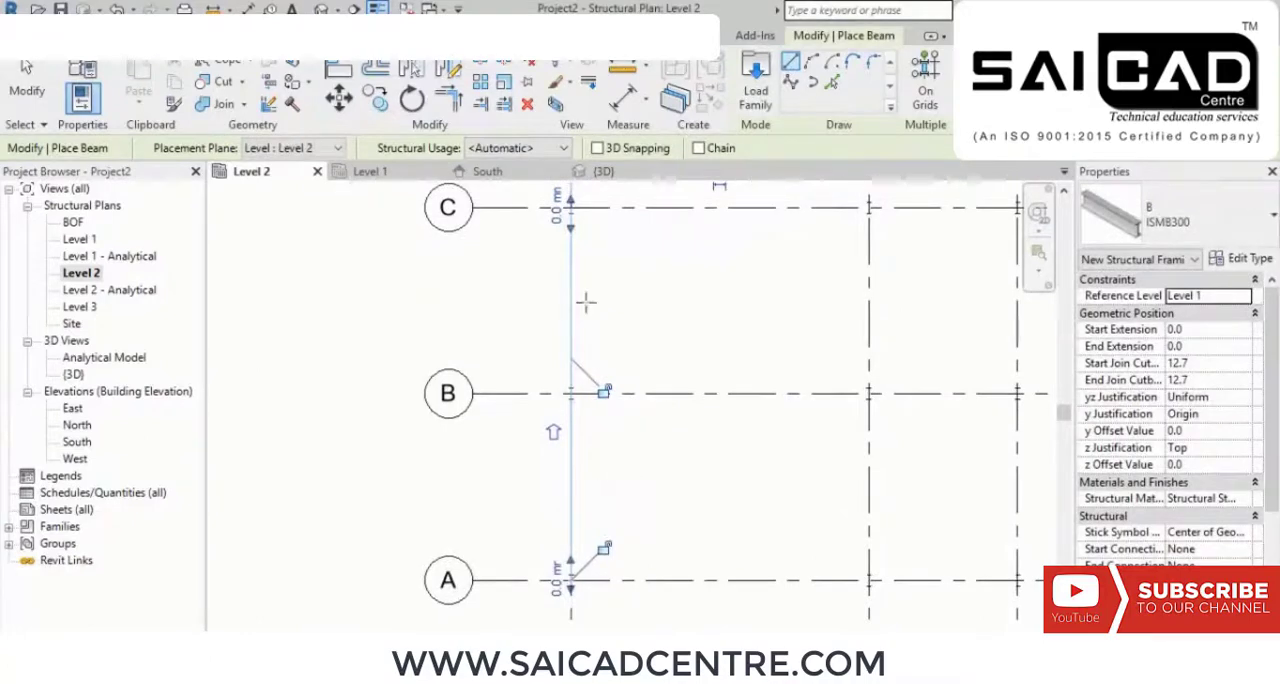
Step: Place ISMB300 beams along grid 2 between grids A and B and between grids C and B
middle_drag(703, 522, 726, 452)
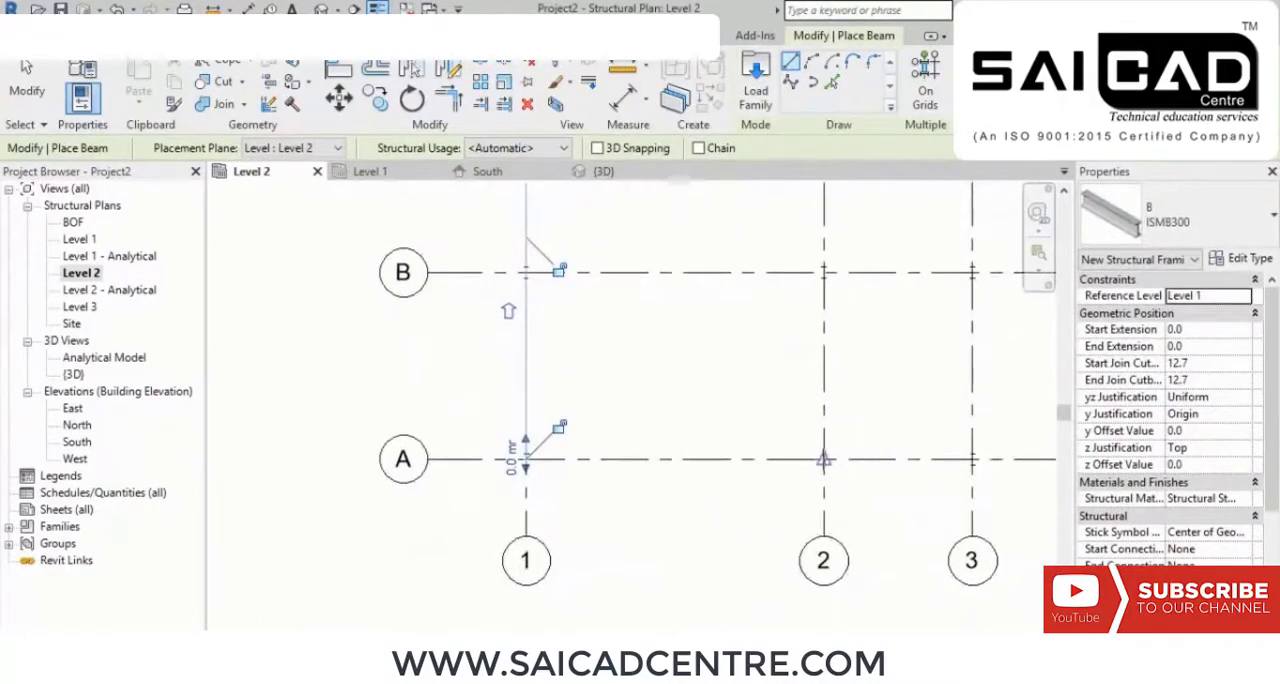
click(823, 459)
click(823, 272)
middle_drag(879, 331, 854, 516)
click(799, 270)
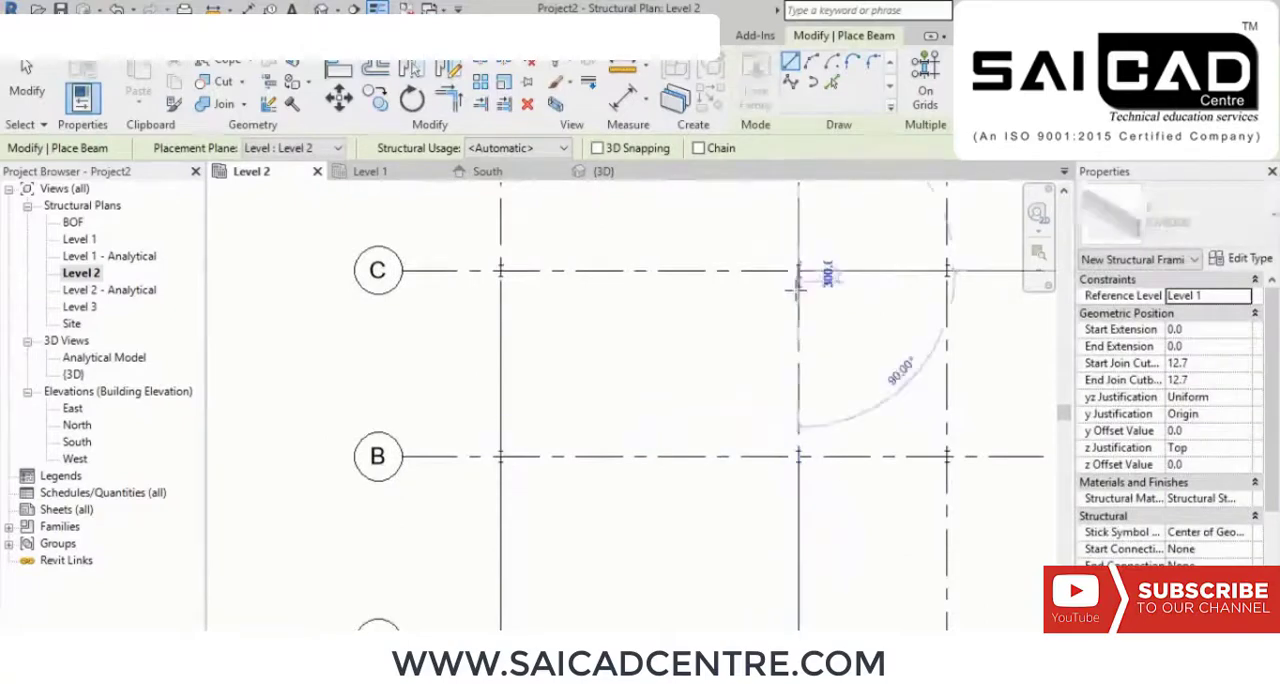
click(799, 456)
Step: Place an ISMB300 cross beam from grid 1 to grid 2, midway between grids B and C, and end the beam command
middle_drag(716, 481, 669, 382)
scroll(785, 392, up, 3)
middle_drag(812, 370, 798, 442)
scroll(758, 366, down, 2)
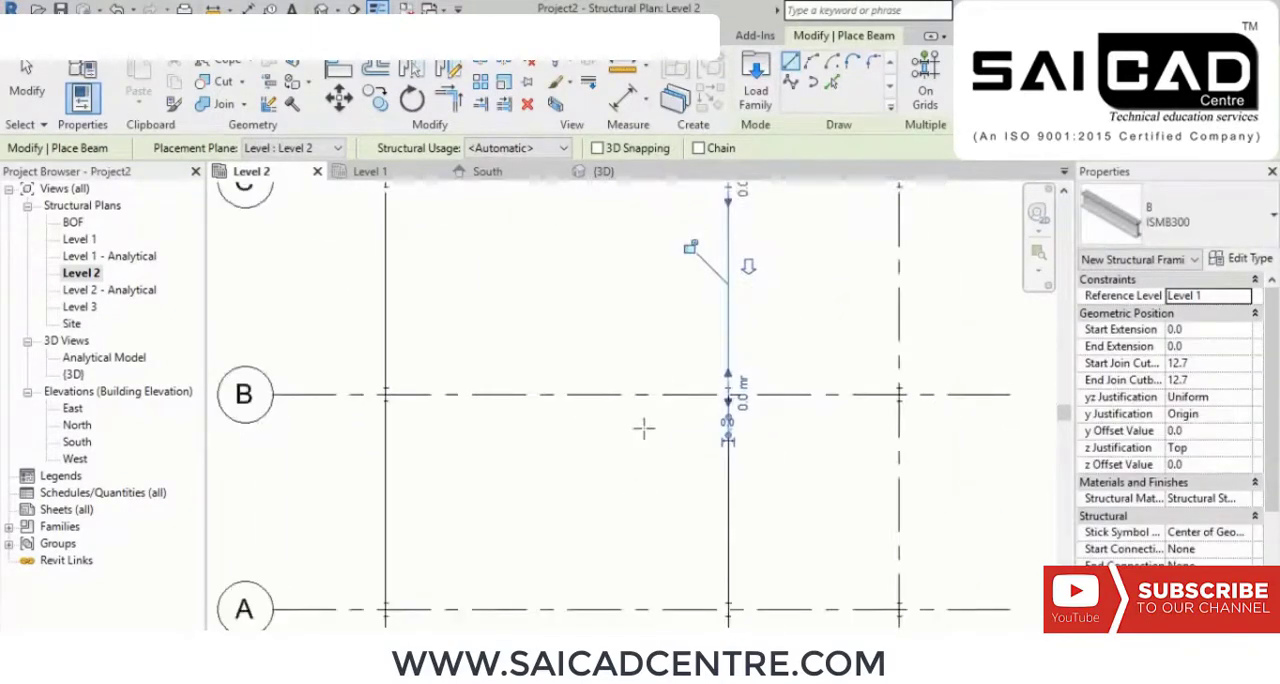
middle_drag(651, 455, 678, 531)
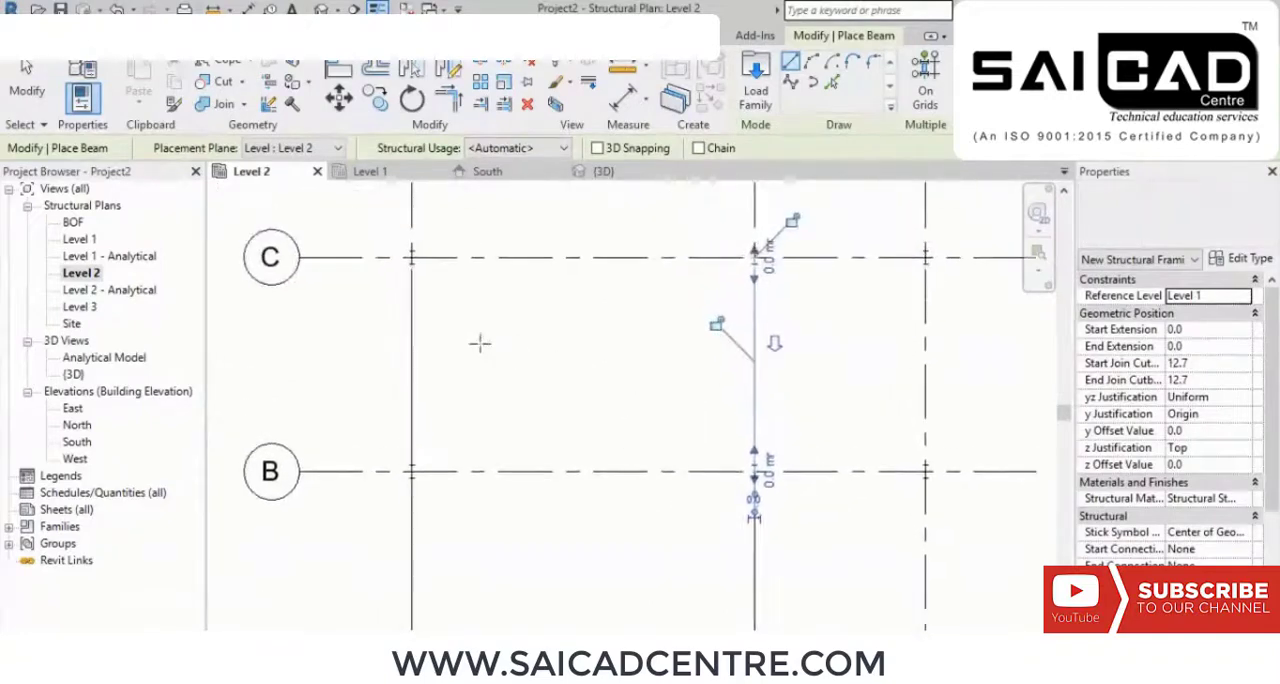
click(411, 363)
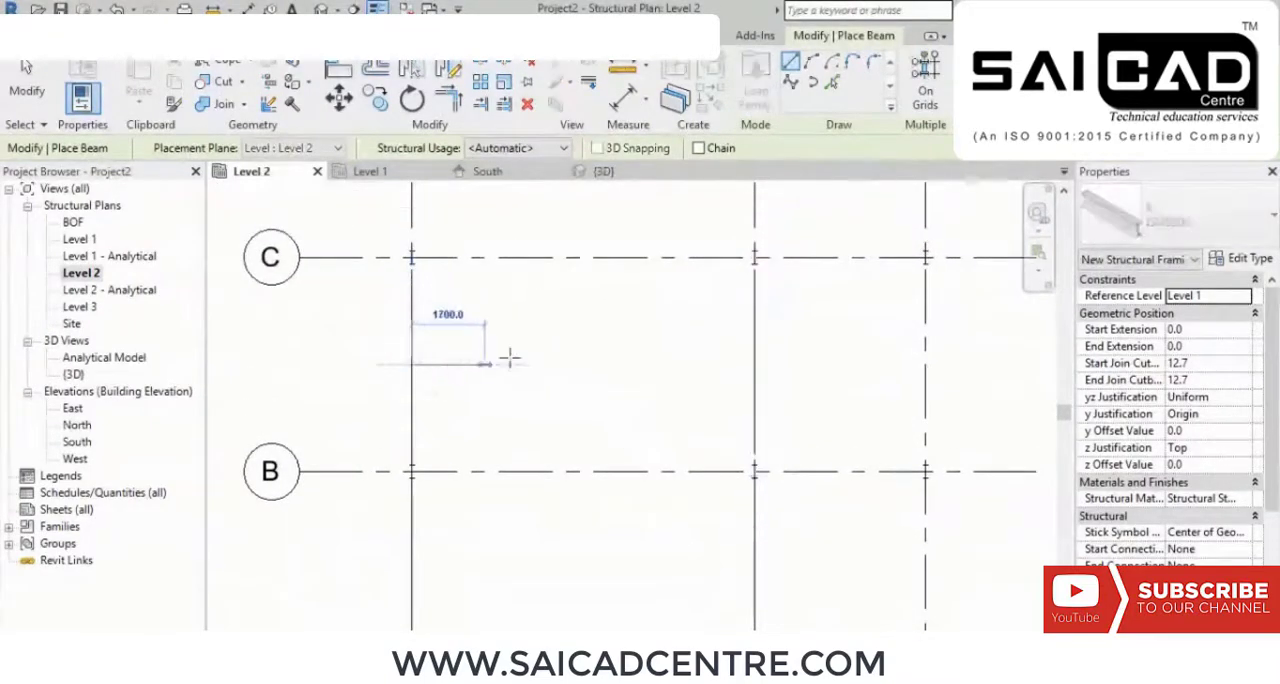
click(757, 364)
right_click(812, 318)
click(850, 330)
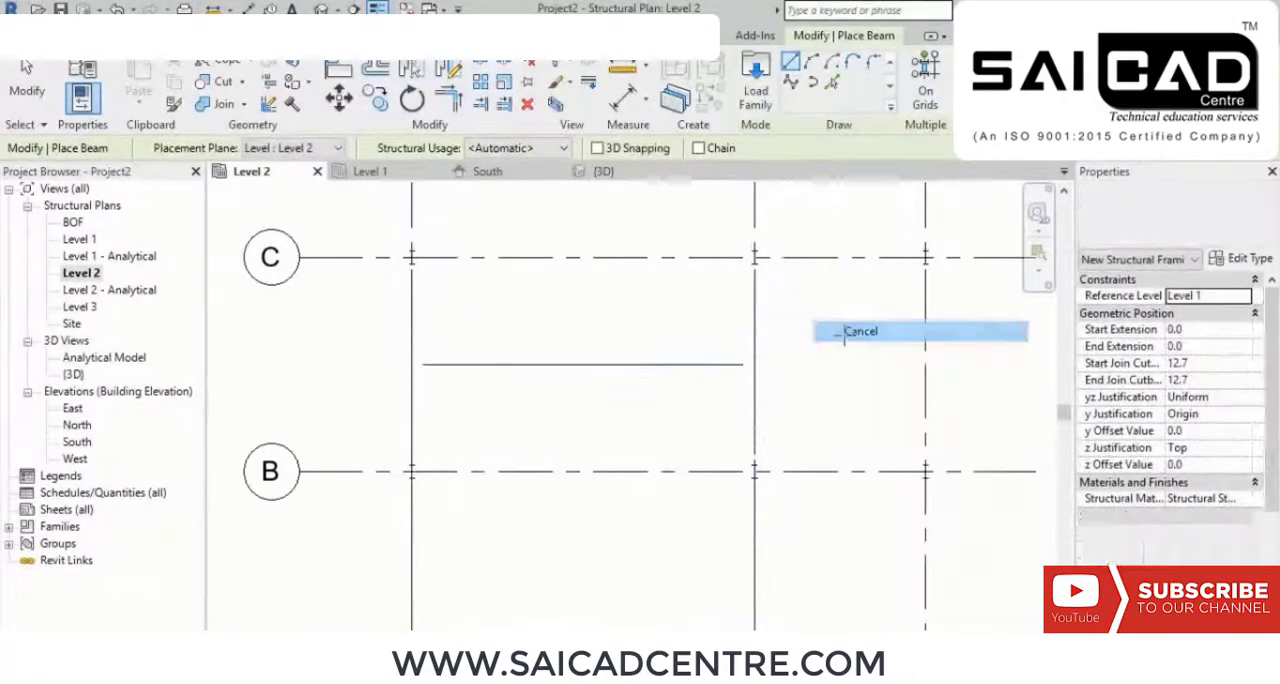
right_click(848, 340)
click(873, 349)
Step: Examine the placed beams on the Level 2 plan and their connection to the columns in the 3D view
scroll(757, 366, down, 5)
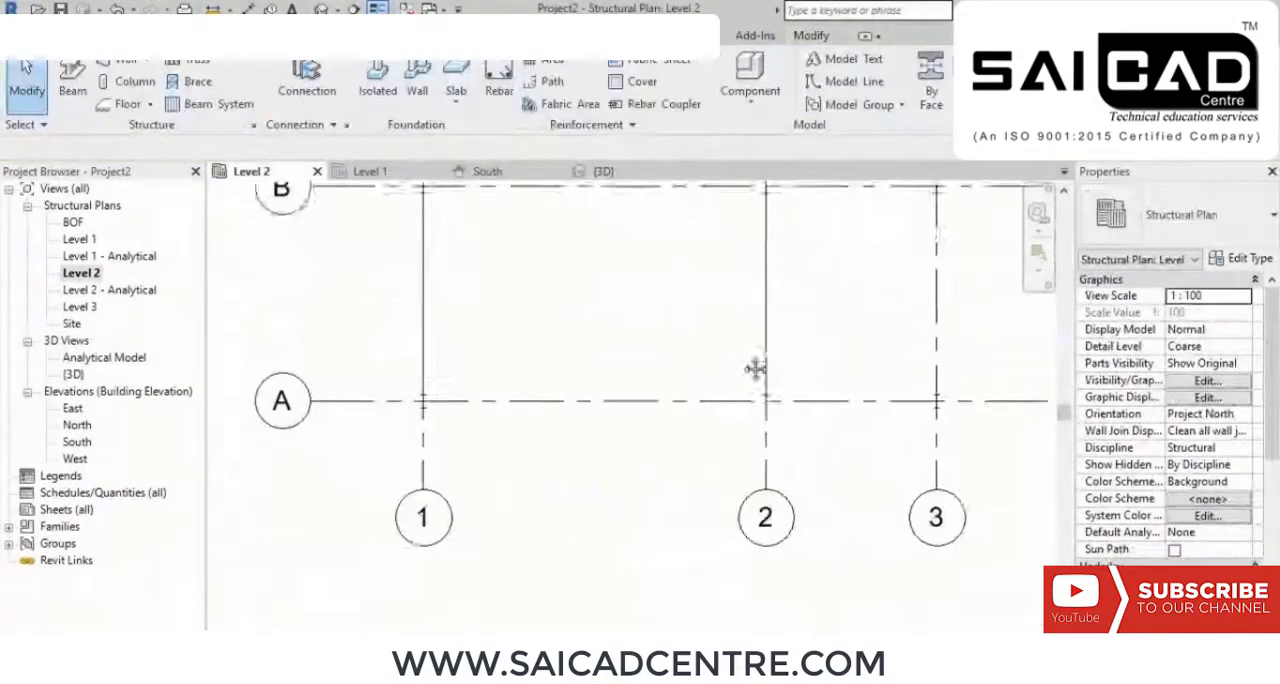
scroll(586, 320, down, 1)
mouse_move(586, 320)
middle_down()
mouse_move(597, 467)
mouse_move(625, 509)
middle_up()
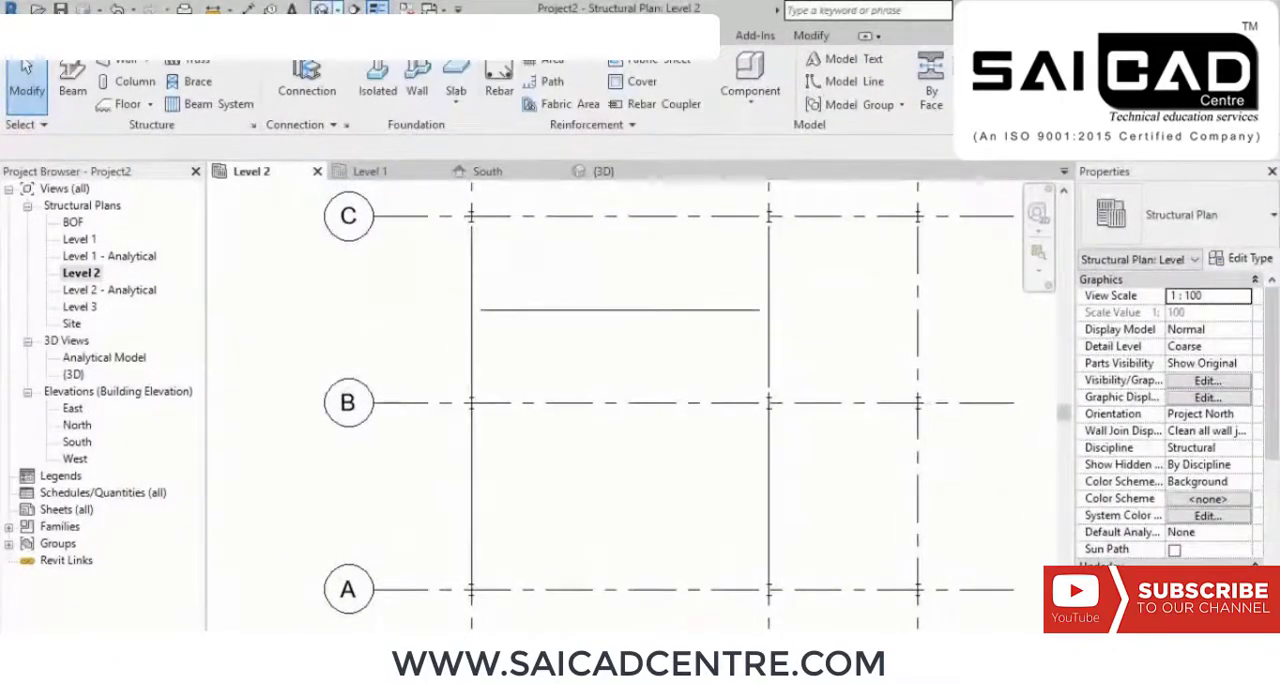
click(603, 171)
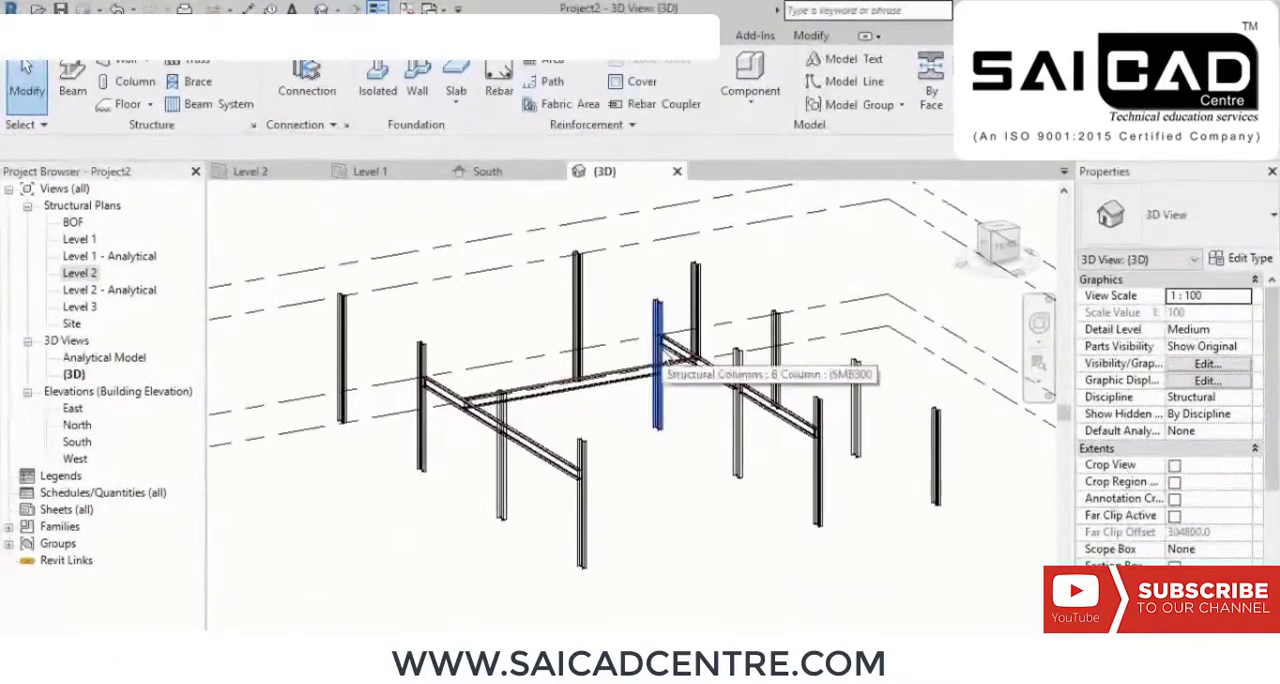
shift+middle_drag(660, 368, 600, 438)
middle_drag(600, 438, 646, 389)
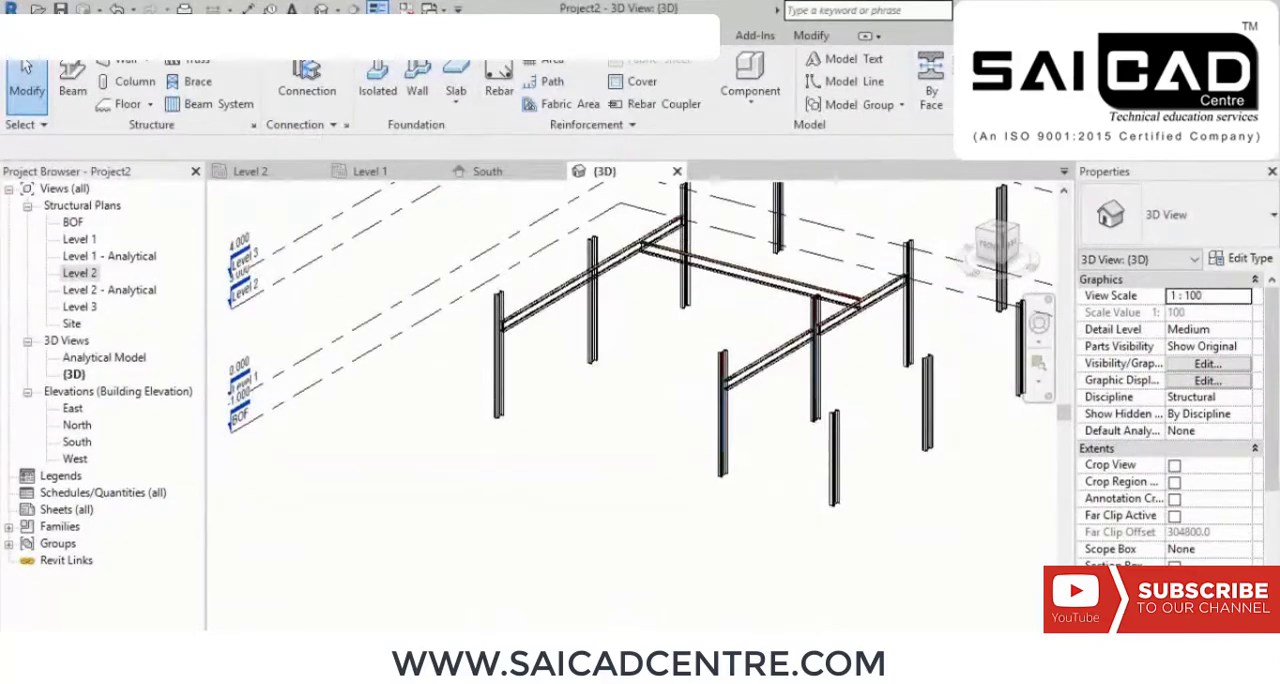
Step: Switch the 3D view to a shaded visual style with Fine detail level and inspect a beam-to-column joint on the frame
click(287, 626)
click(335, 569)
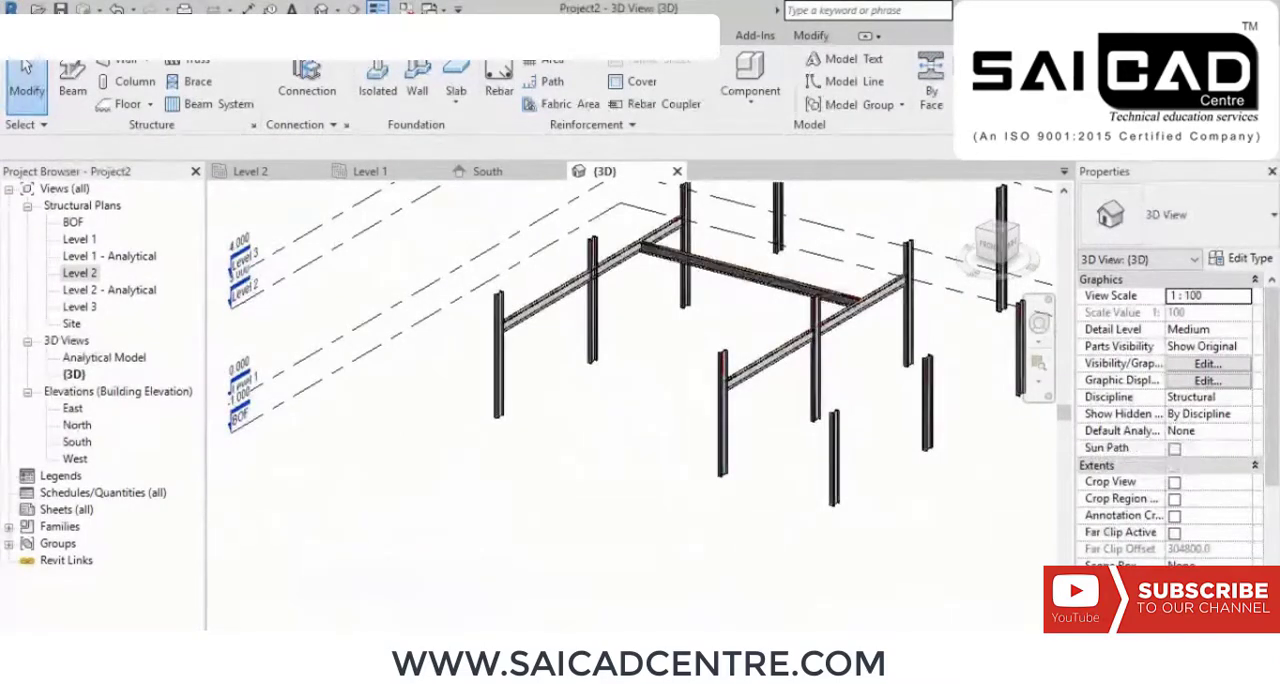
click(268, 626)
click(318, 624)
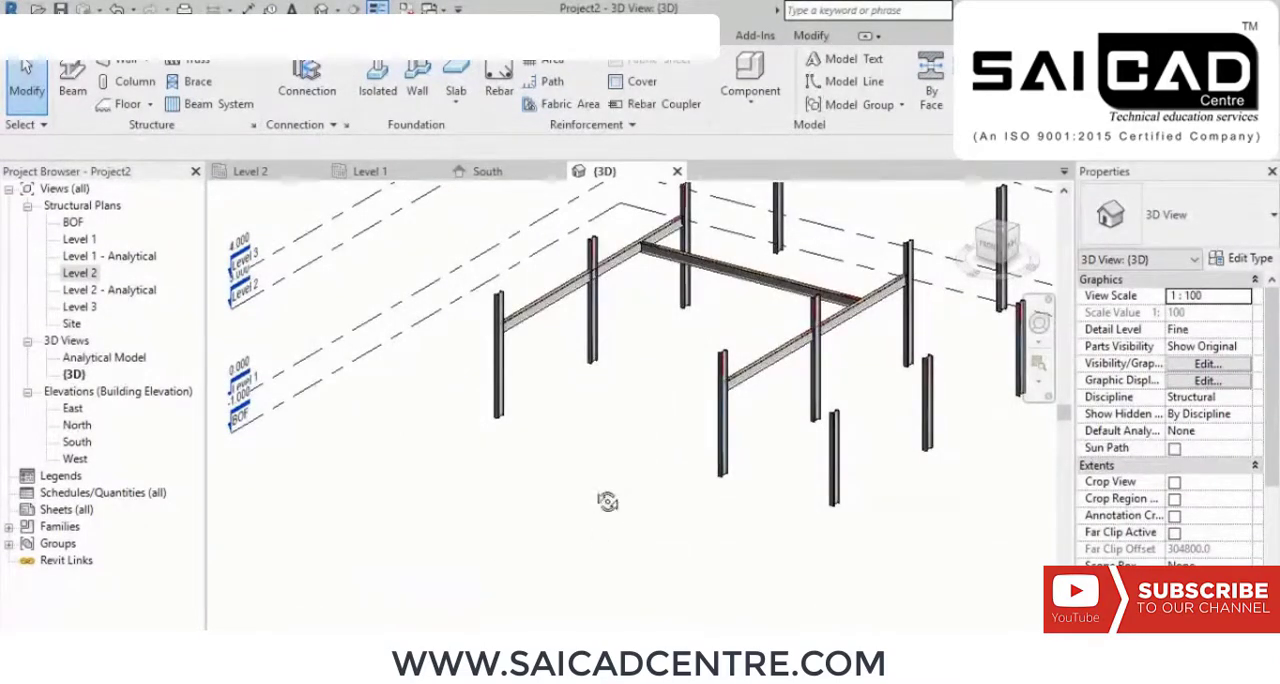
mouse_move(607, 501)
shift+middle_down()
mouse_move(709, 511)
mouse_move(599, 515)
shift+middle_up()
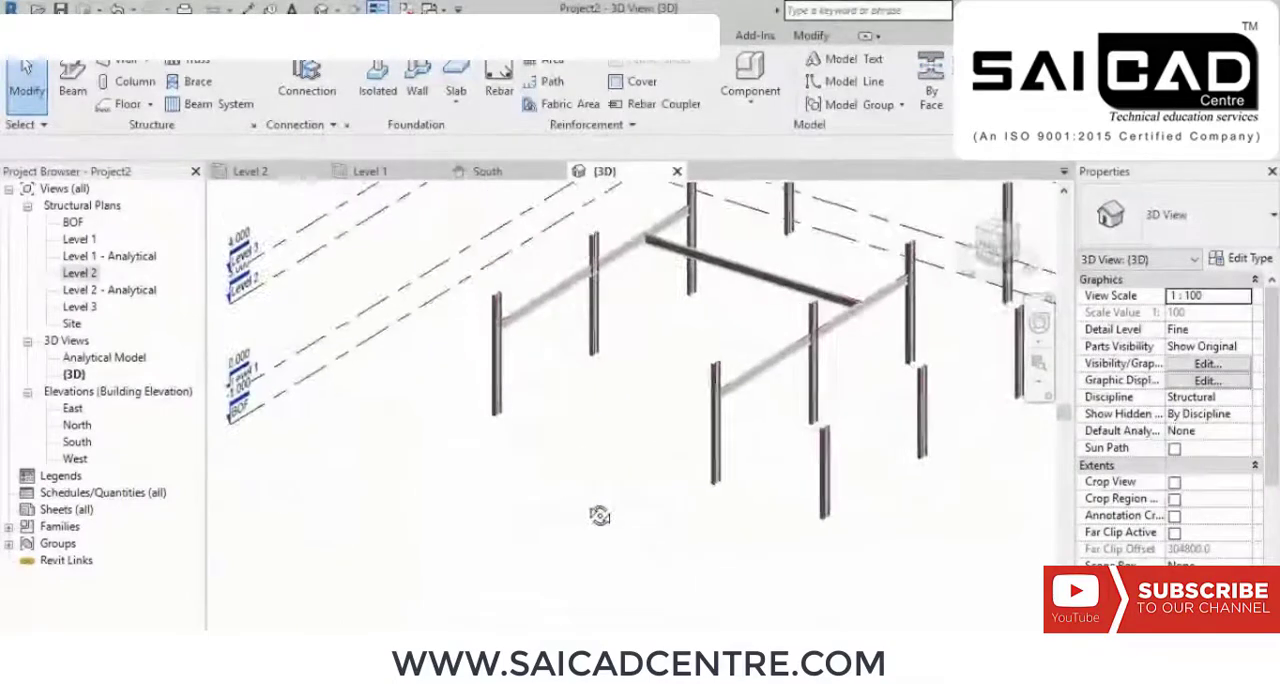
scroll(597, 232, up, 10)
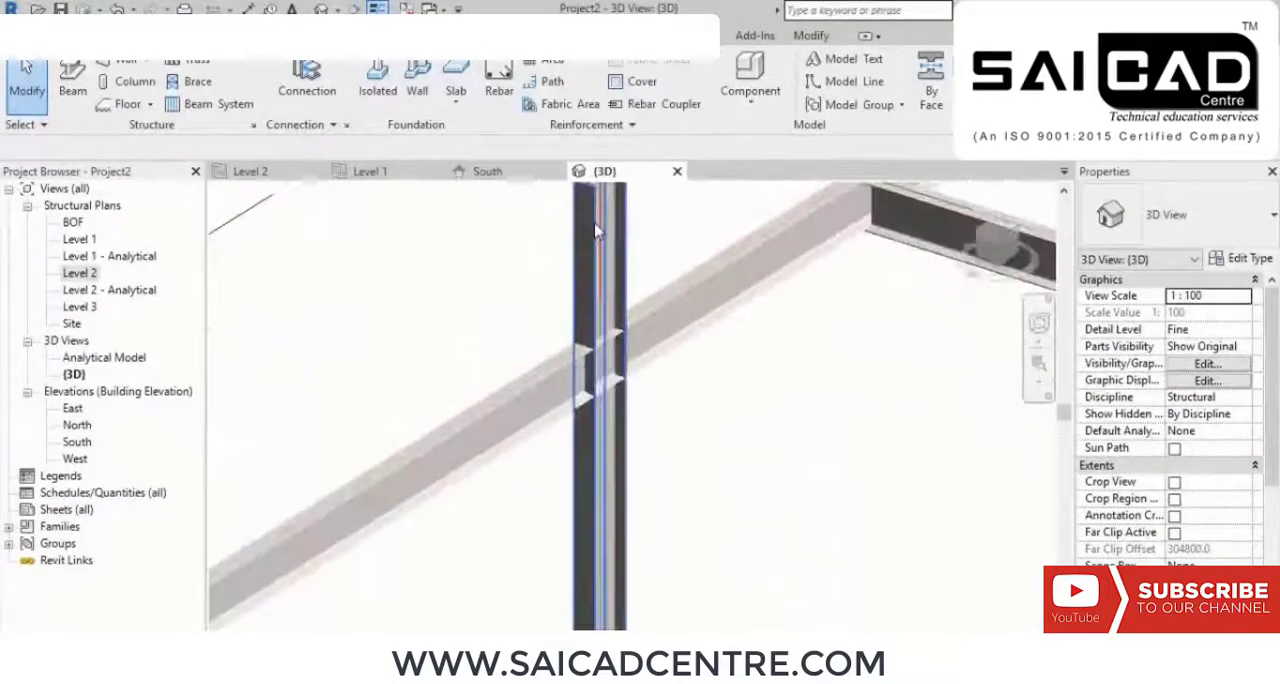
Step: Examine from several angles in the 3D view how the Level 2 beams pass through and meet the steel columns
scroll(597, 232, down, 10)
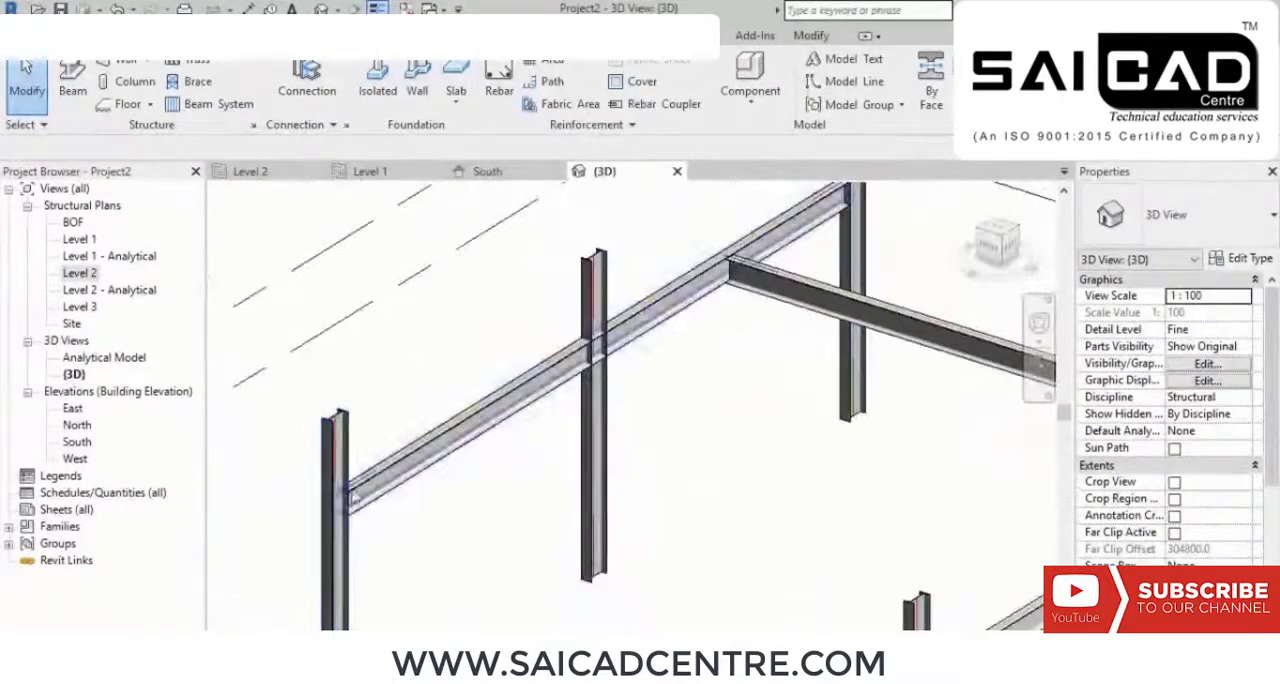
middle_drag(659, 455, 554, 623)
scroll(762, 365, up, 2)
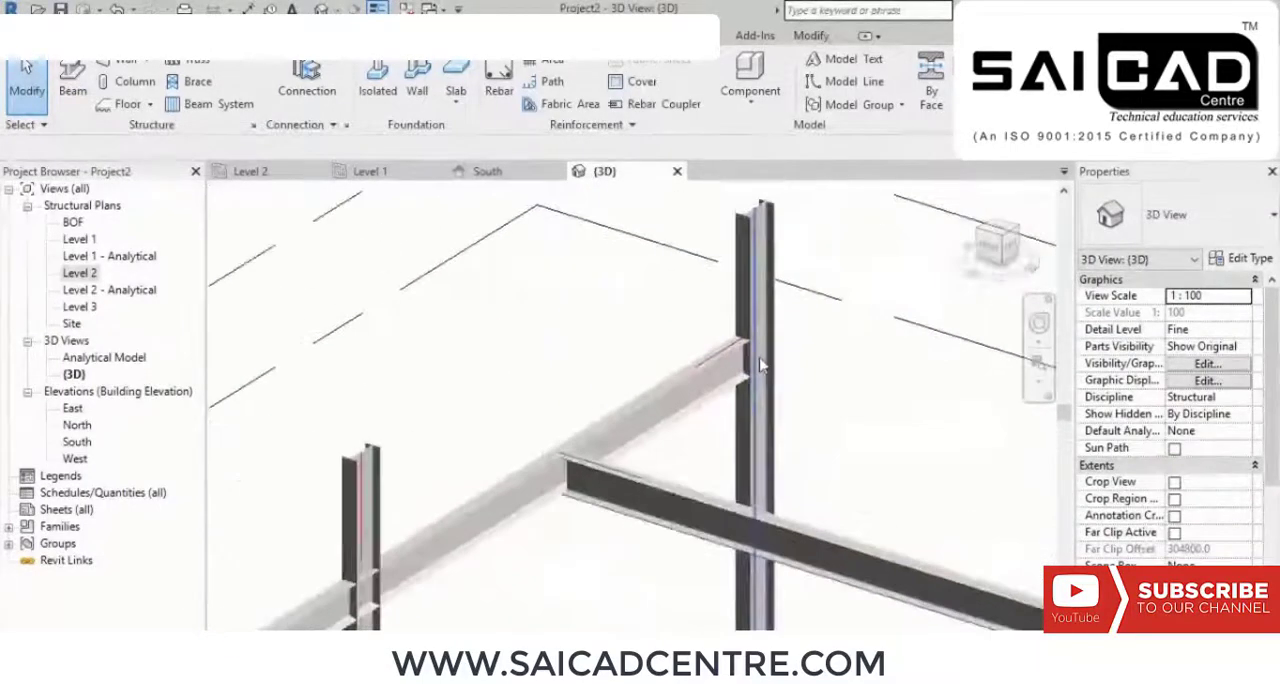
scroll(470, 443, up, 6)
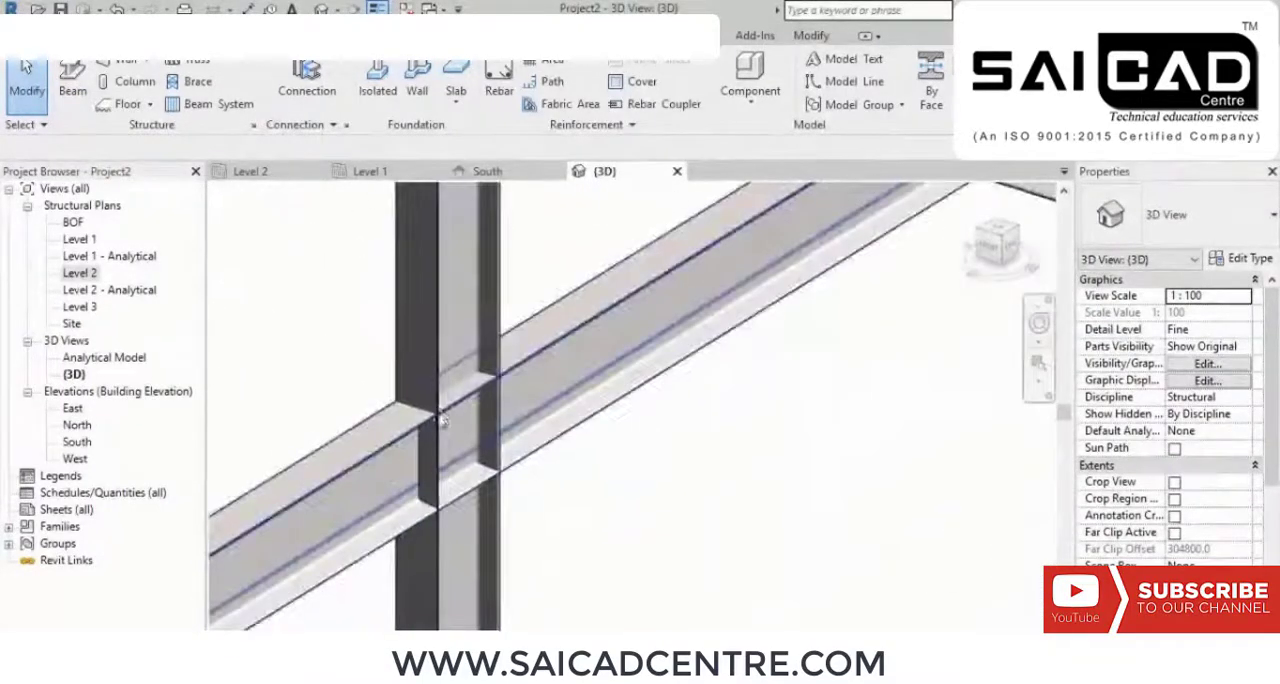
scroll(505, 383, down, 6)
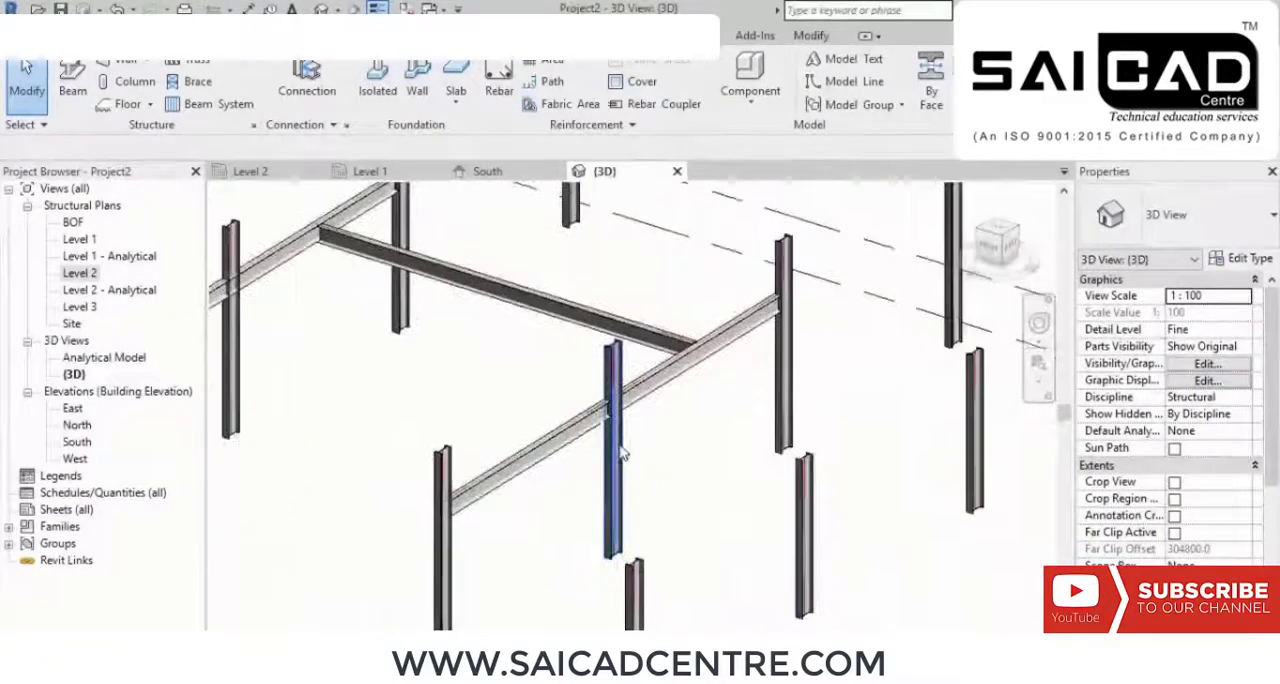
scroll(657, 443, up, 4)
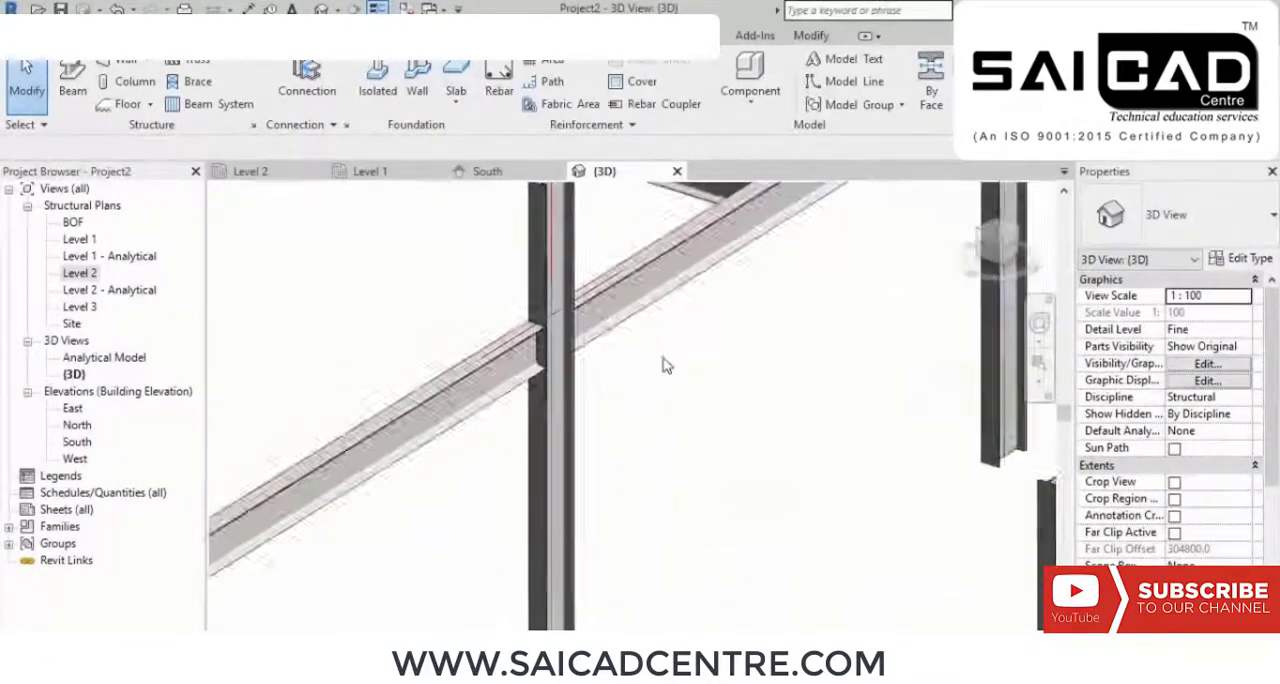
scroll(435, 468, down, 3)
middle_drag(671, 379, 594, 437)
scroll(520, 437, up, 3)
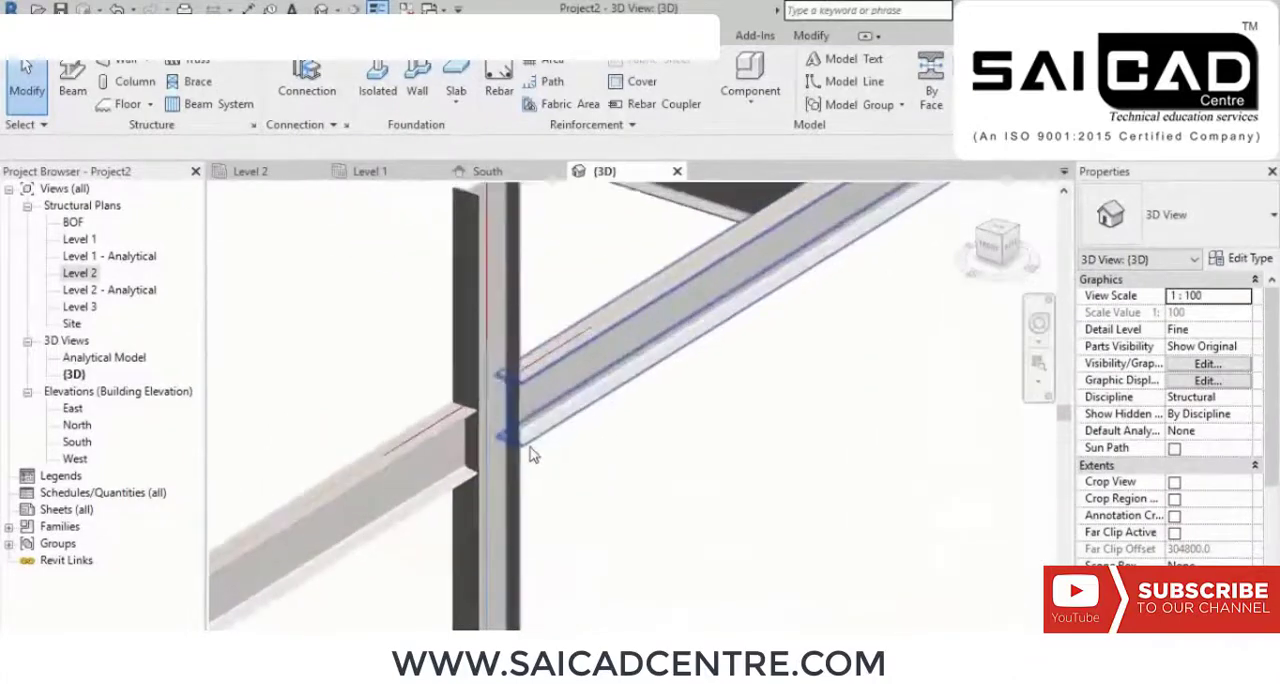
shift+middle_drag(493, 442, 600, 396)
scroll(293, 335, up, 2)
scroll(292, 334, down, 8)
scroll(600, 396, up, 5)
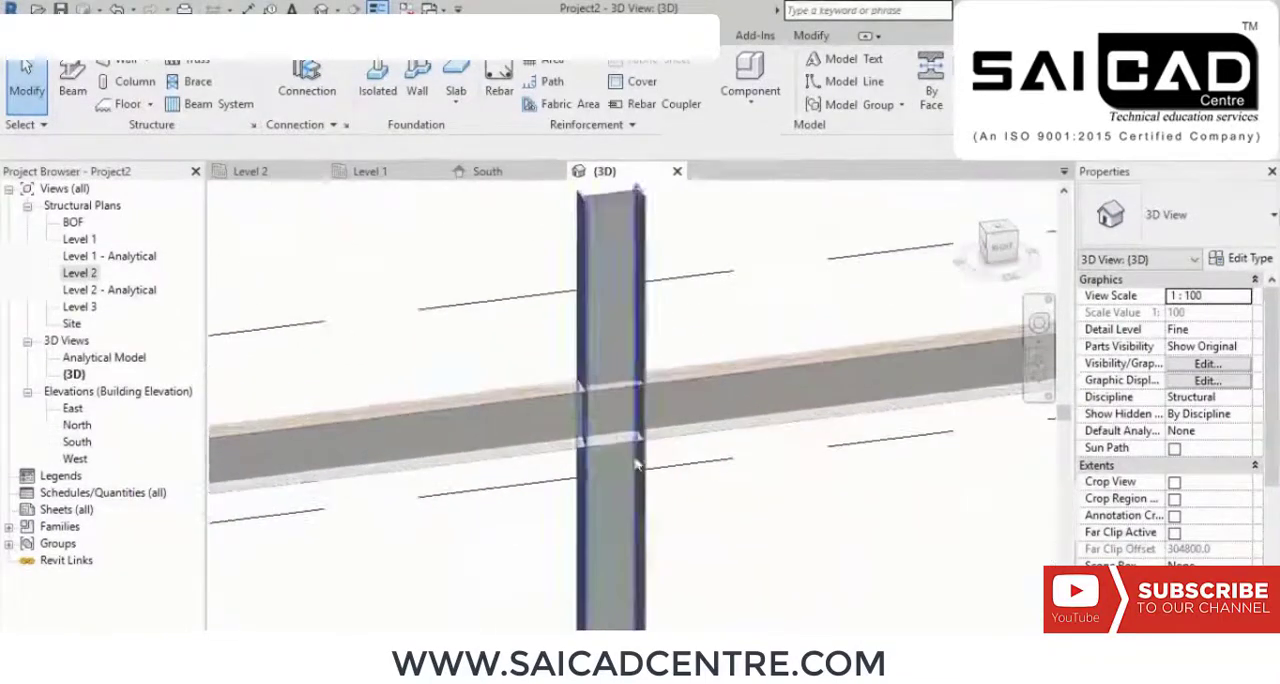
shift+middle_drag(634, 458, 730, 499)
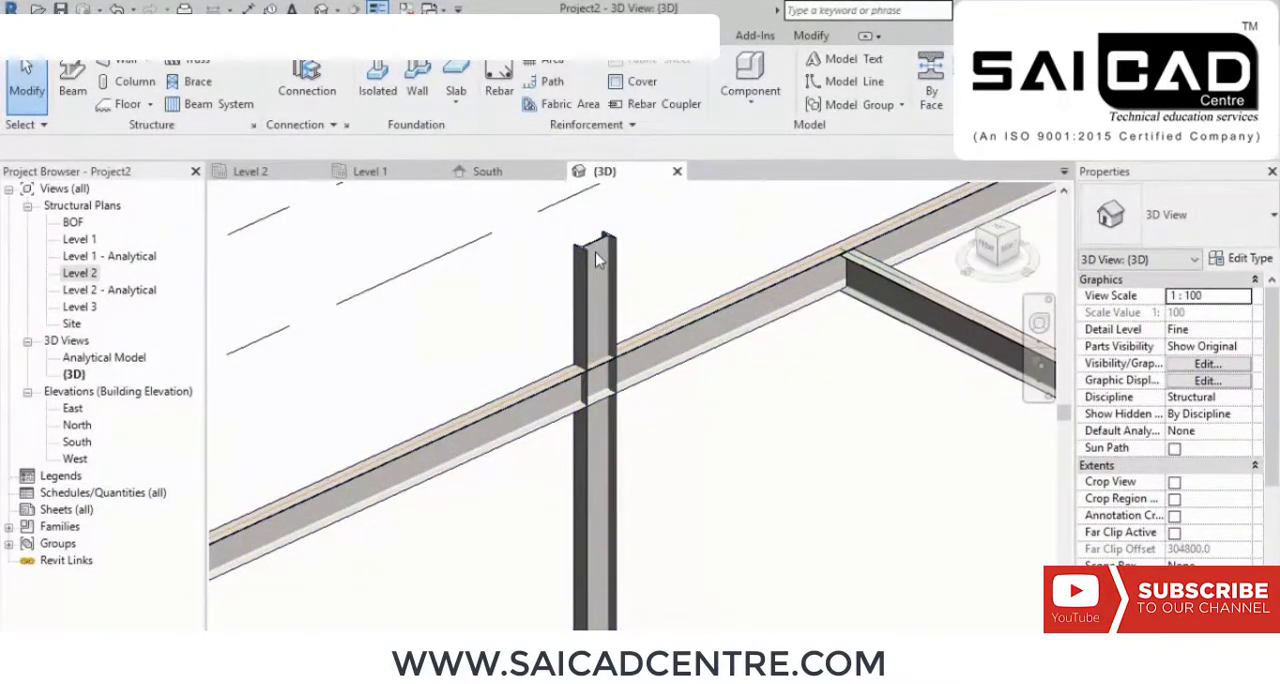
scroll(597, 277, down, 2)
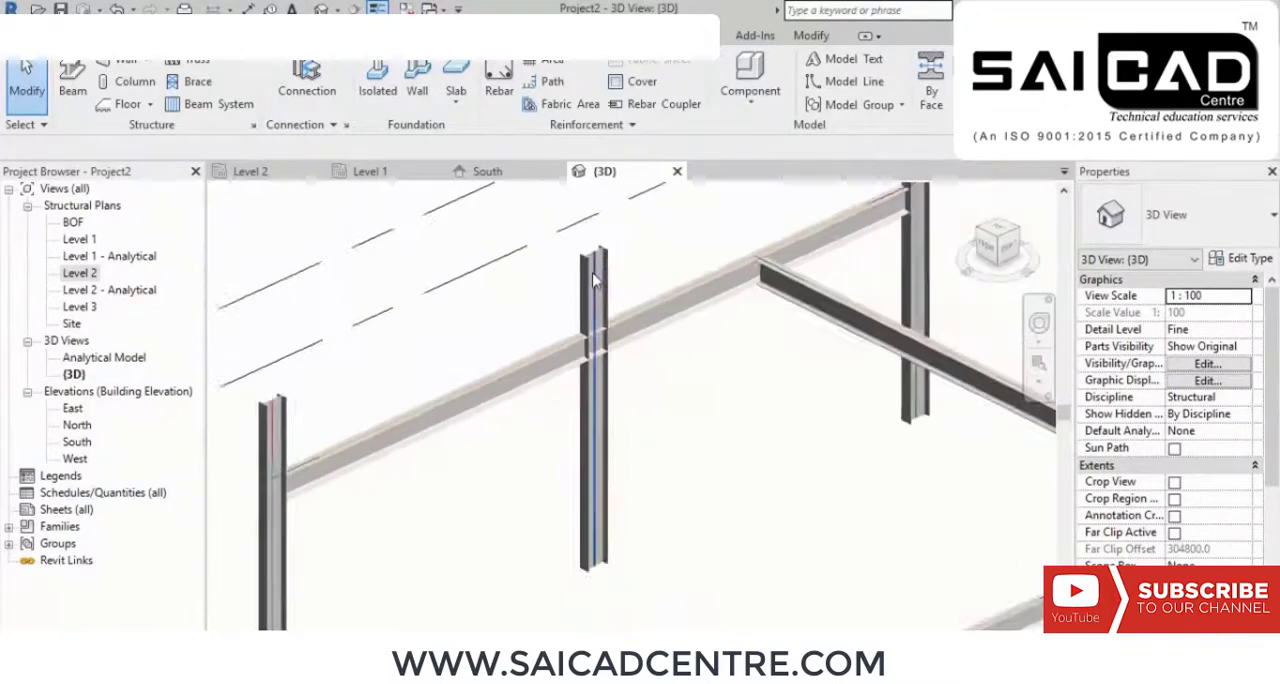
middle_drag(643, 357, 661, 395)
scroll(593, 432, up, 2)
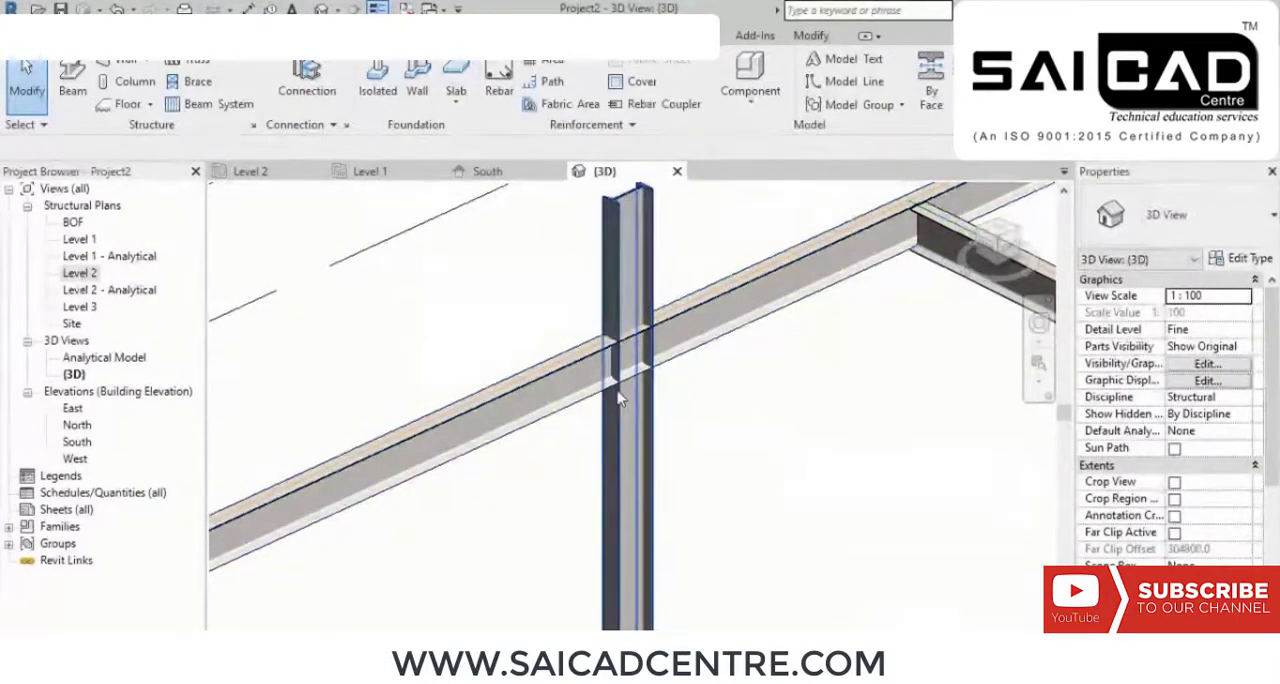
scroll(690, 420, down, 3)
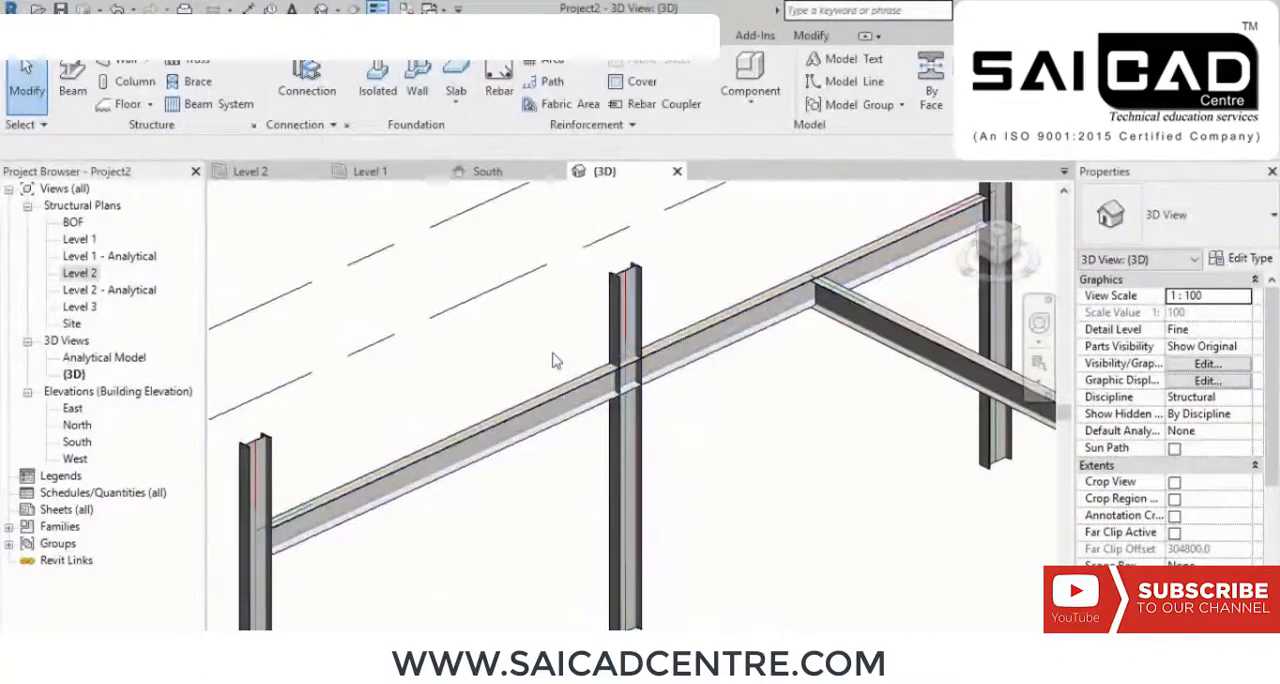
Step: Apply a parametric Cope between the long ISMB300 beam and the intermediate column it passes through
click(184, 36)
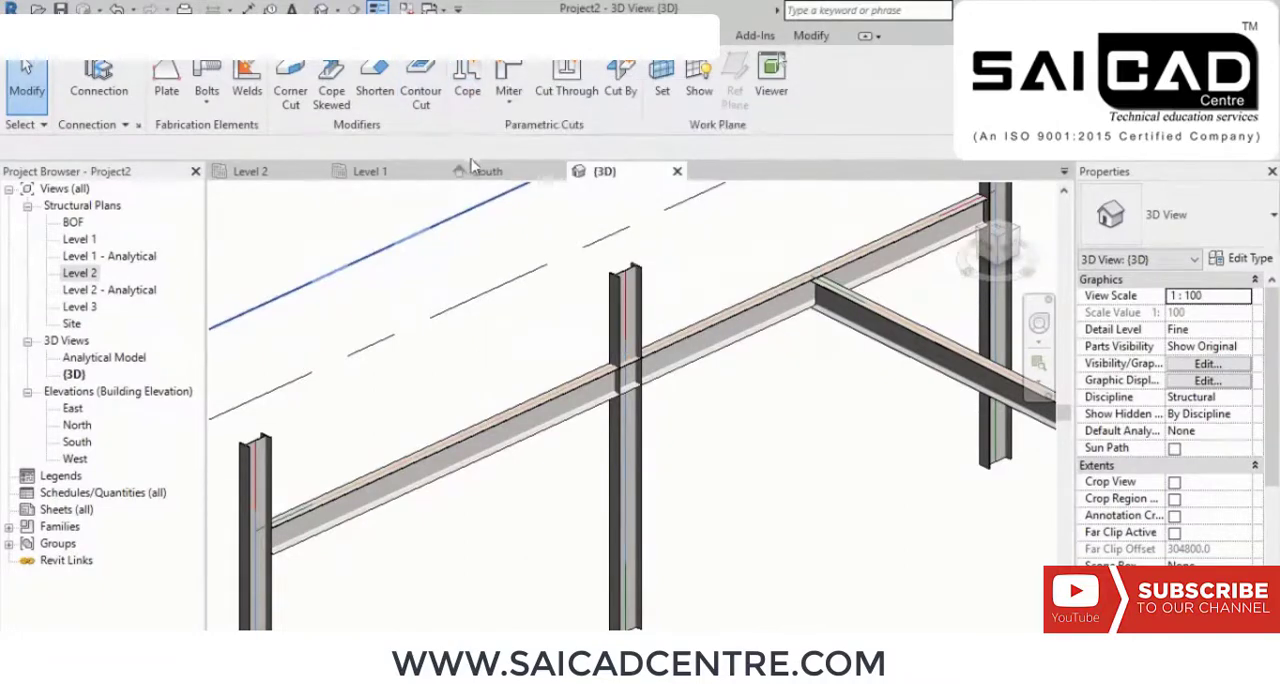
click(466, 92)
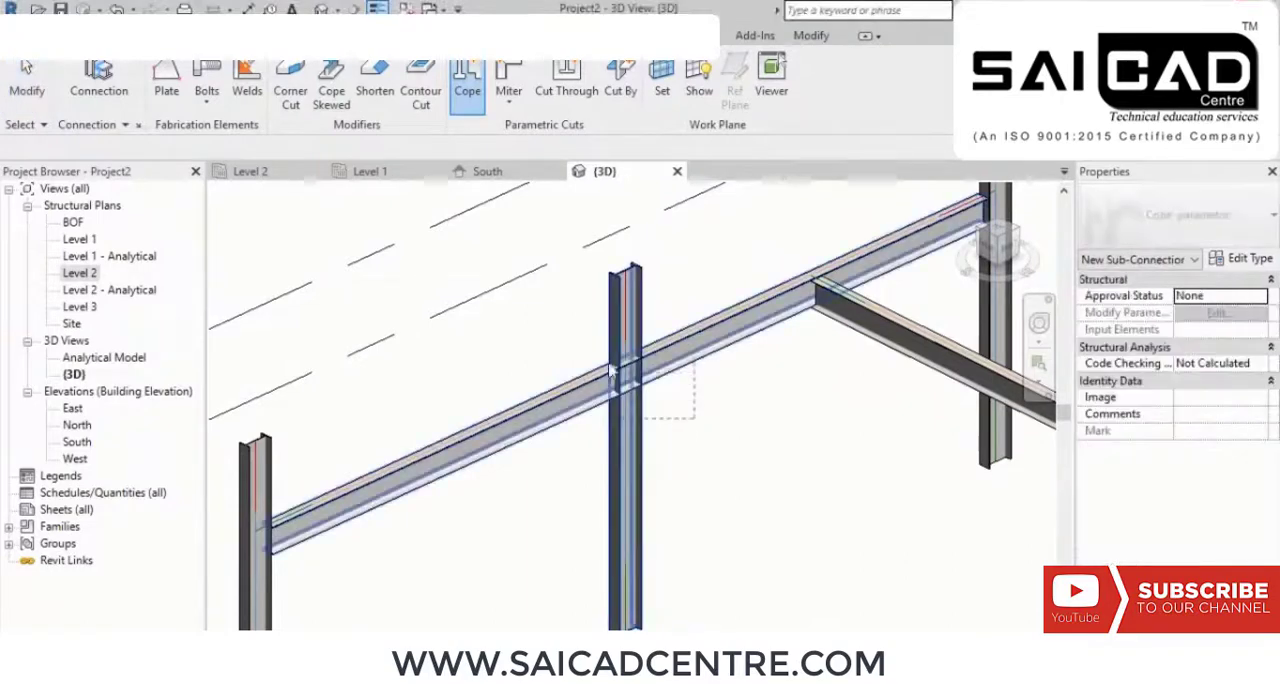
click(581, 343)
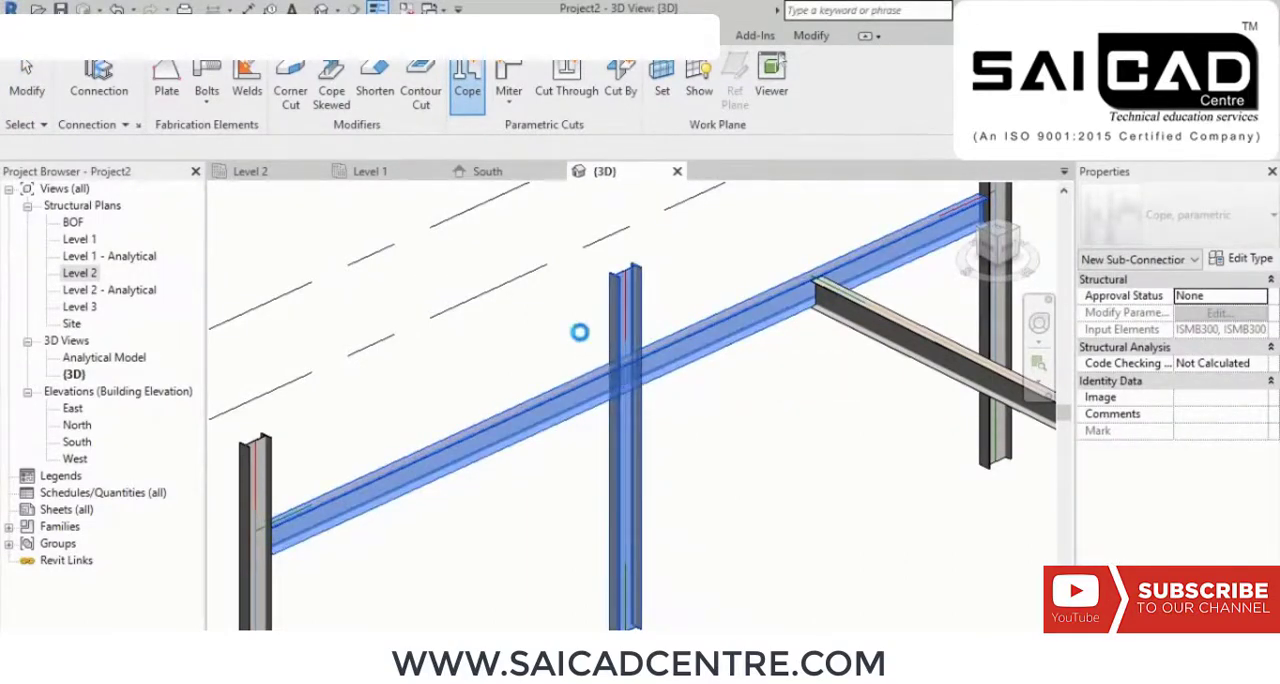
click(652, 466)
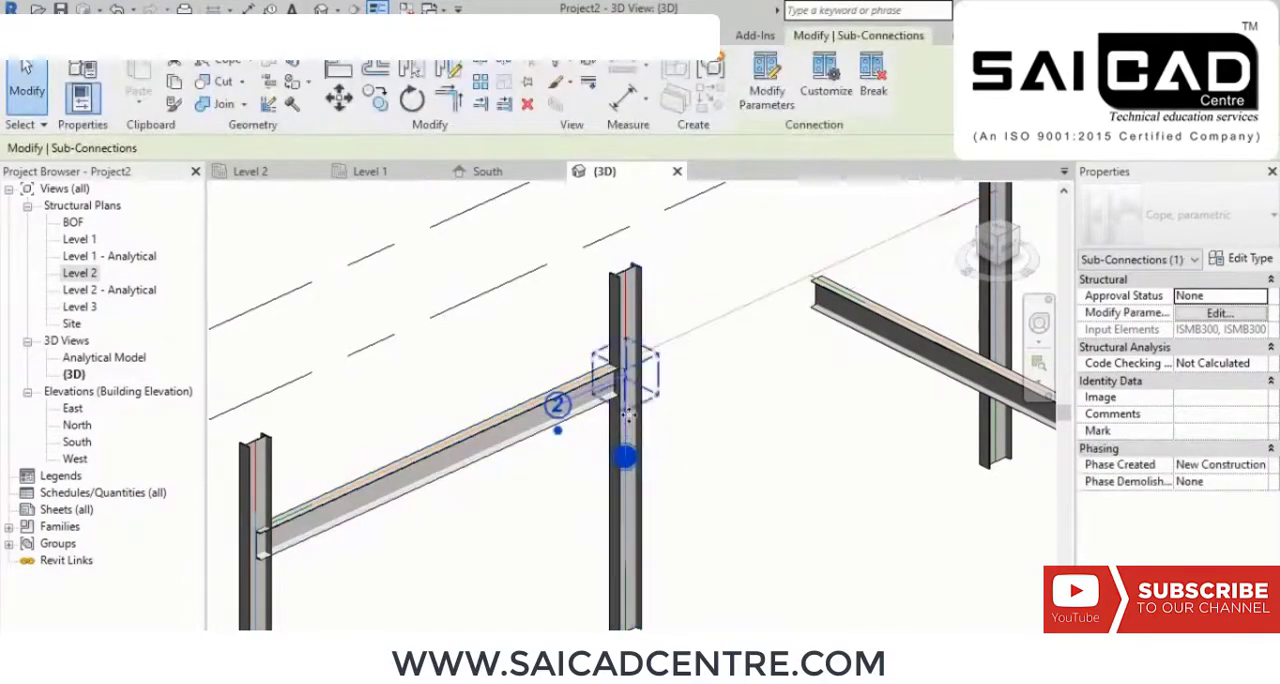
Step: Swap the element order of the beam-to-column cope so the beam cuts the column, check the joint and deselect it
scroll(670, 430, up, 3)
scroll(694, 416, up, 1)
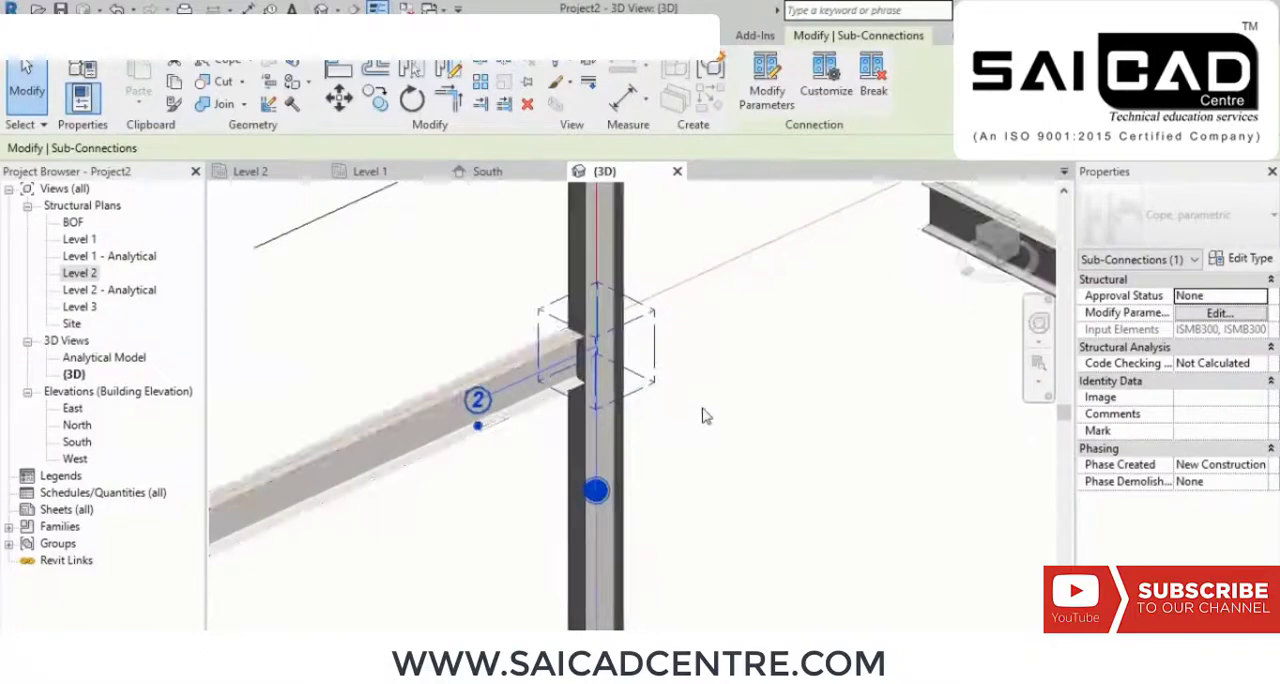
middle_drag(720, 417, 780, 385)
scroll(610, 340, up, 3)
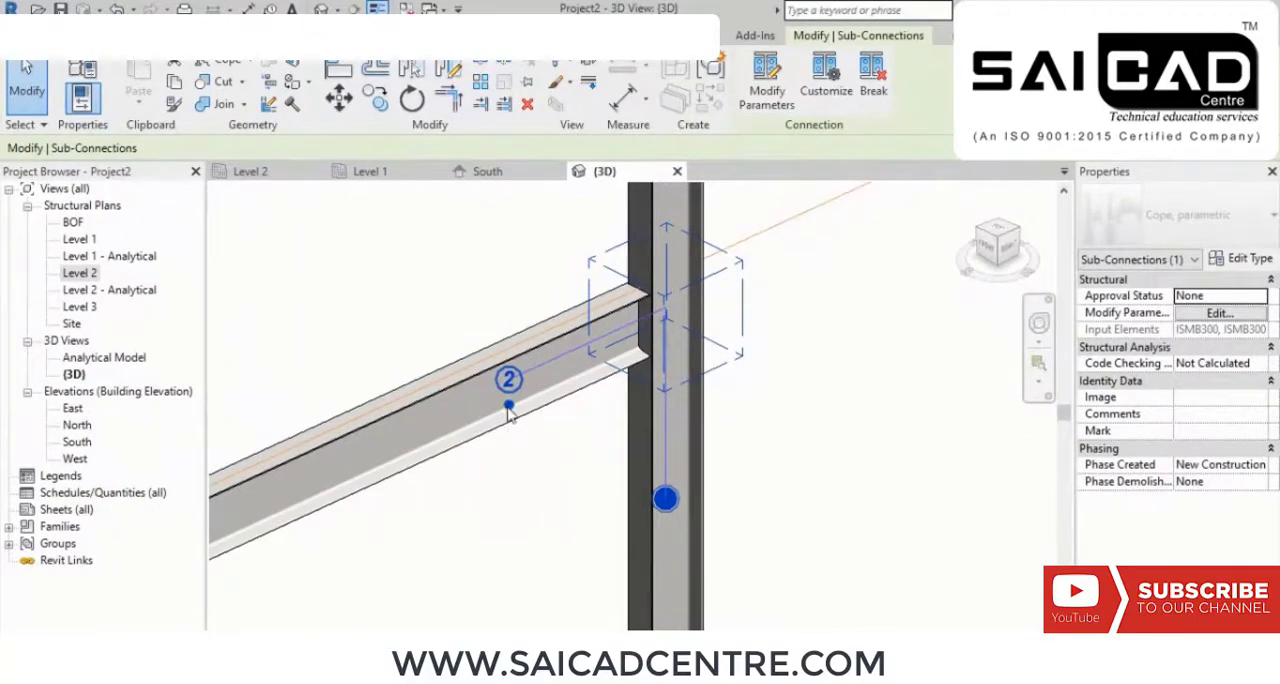
click(508, 406)
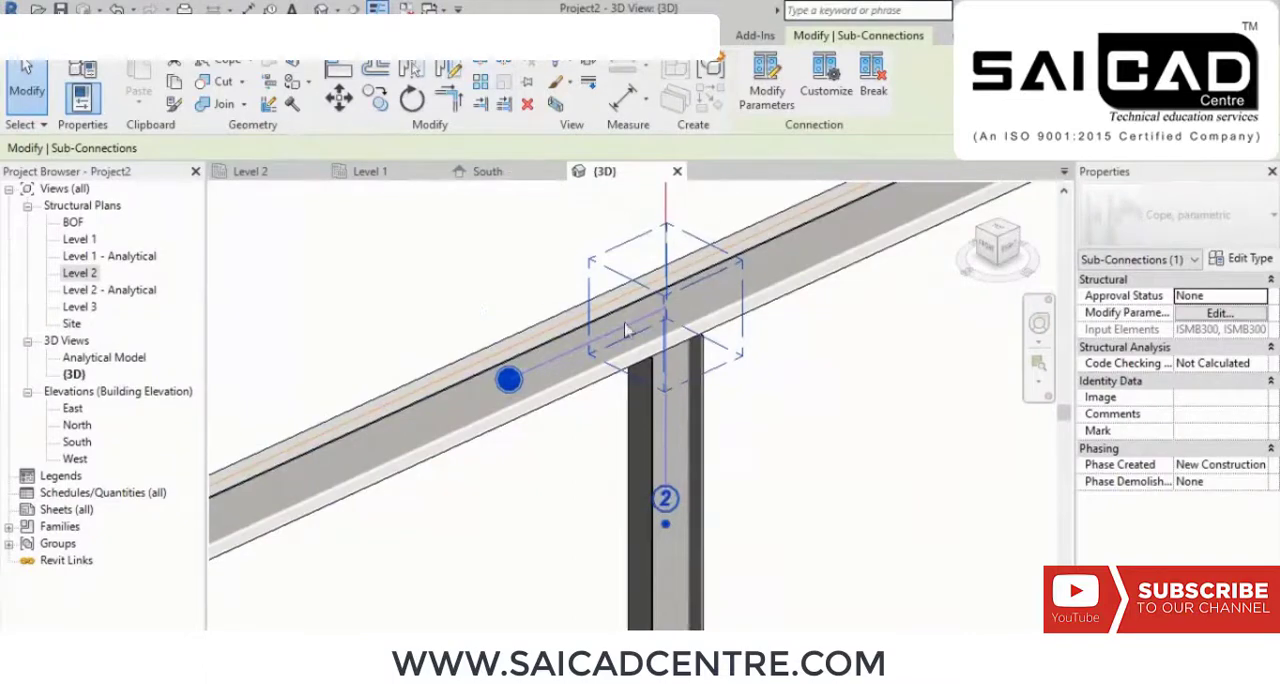
scroll(690, 468, down, 2)
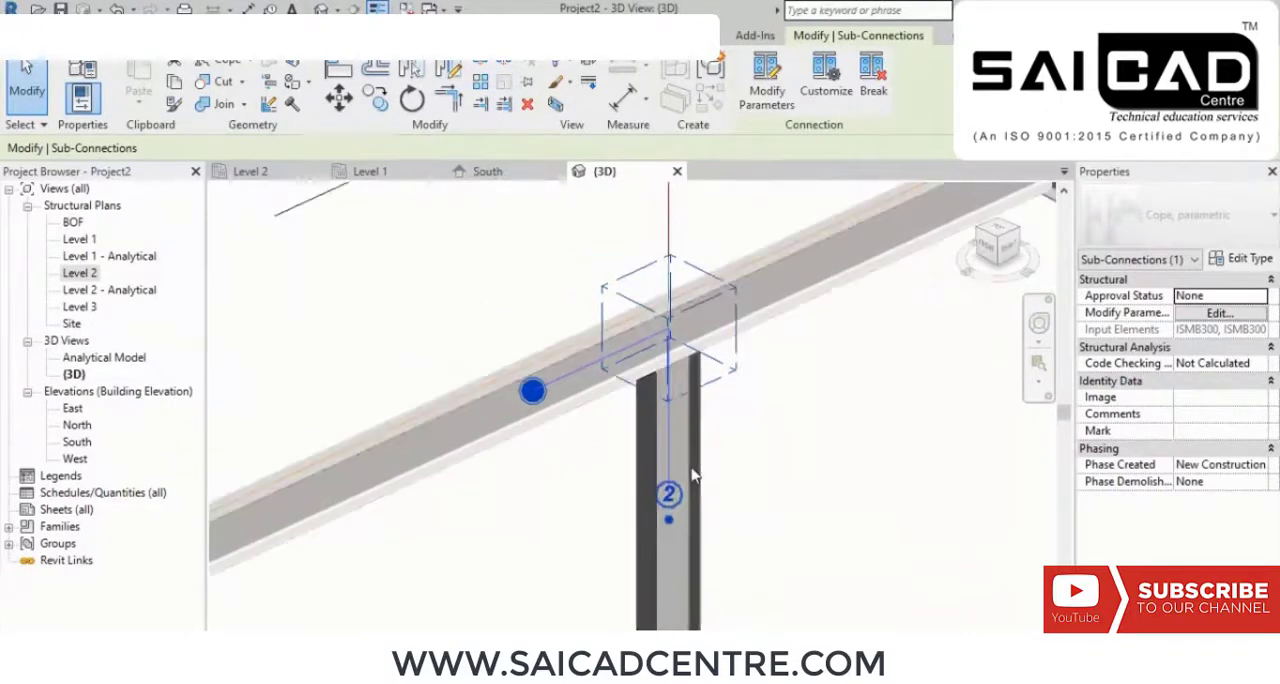
middle_drag(778, 463, 682, 536)
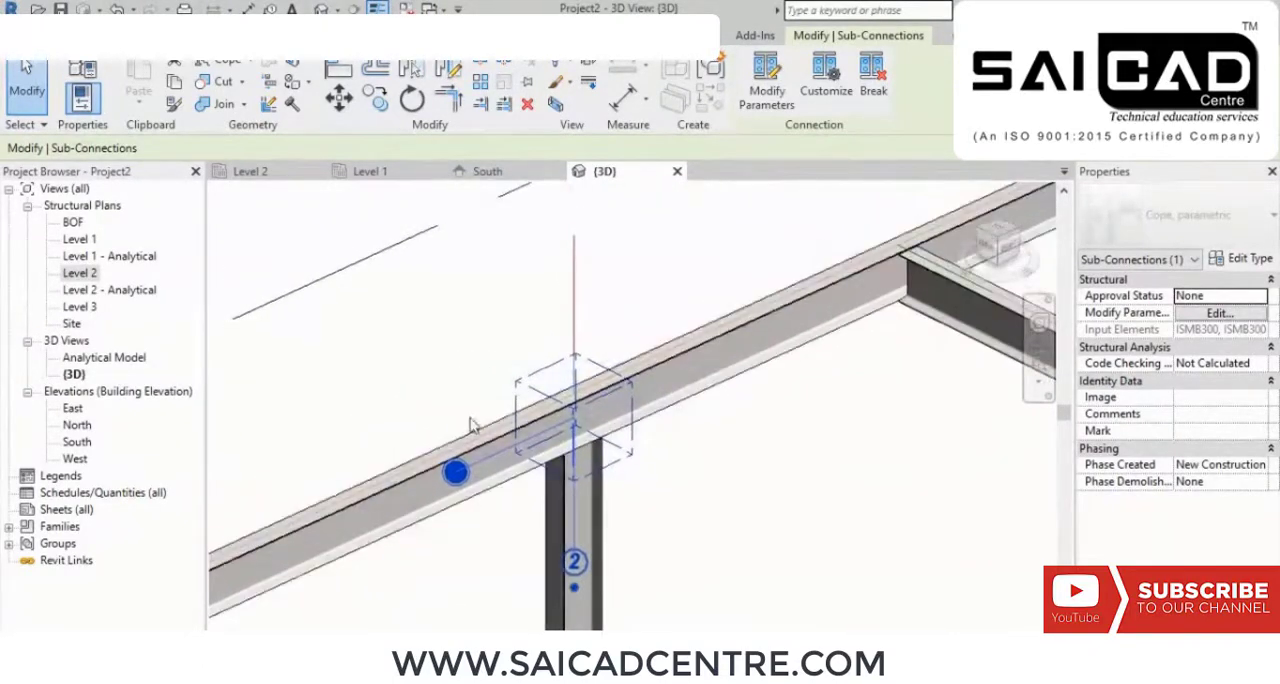
middle_drag(563, 493, 592, 323)
scroll(592, 284, up, 3)
scroll(600, 288, down, 5)
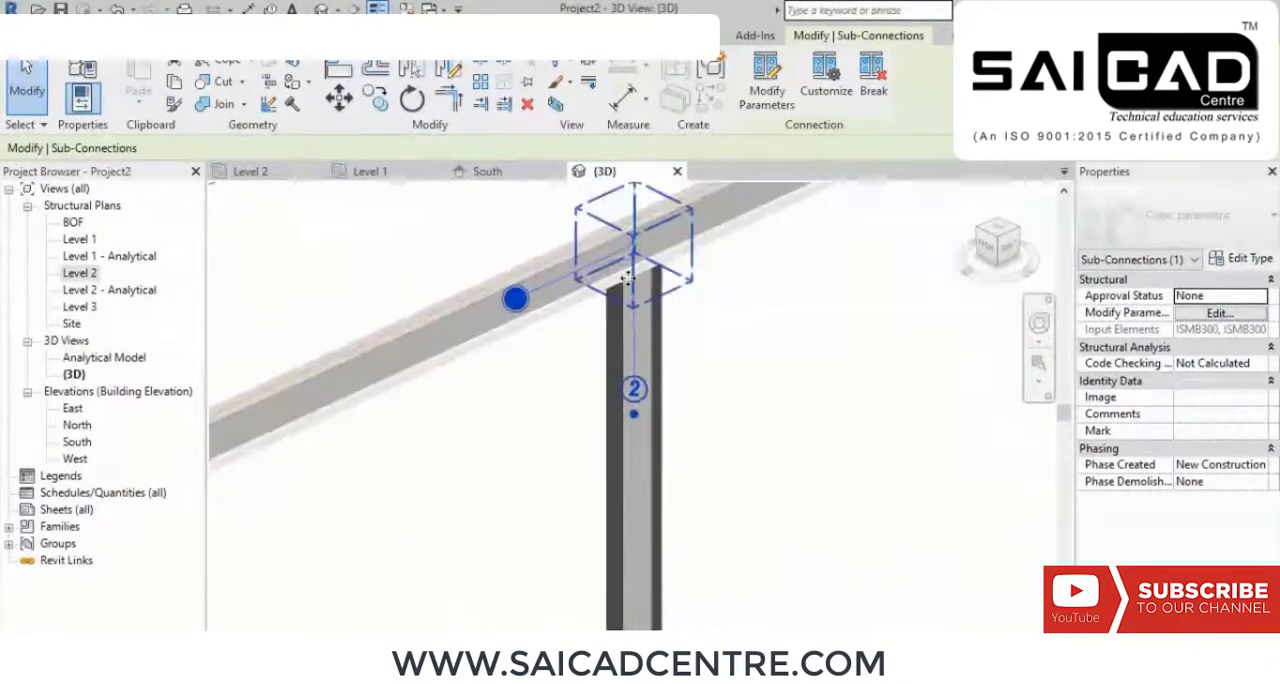
middle_drag(676, 303, 694, 349)
click(700, 355)
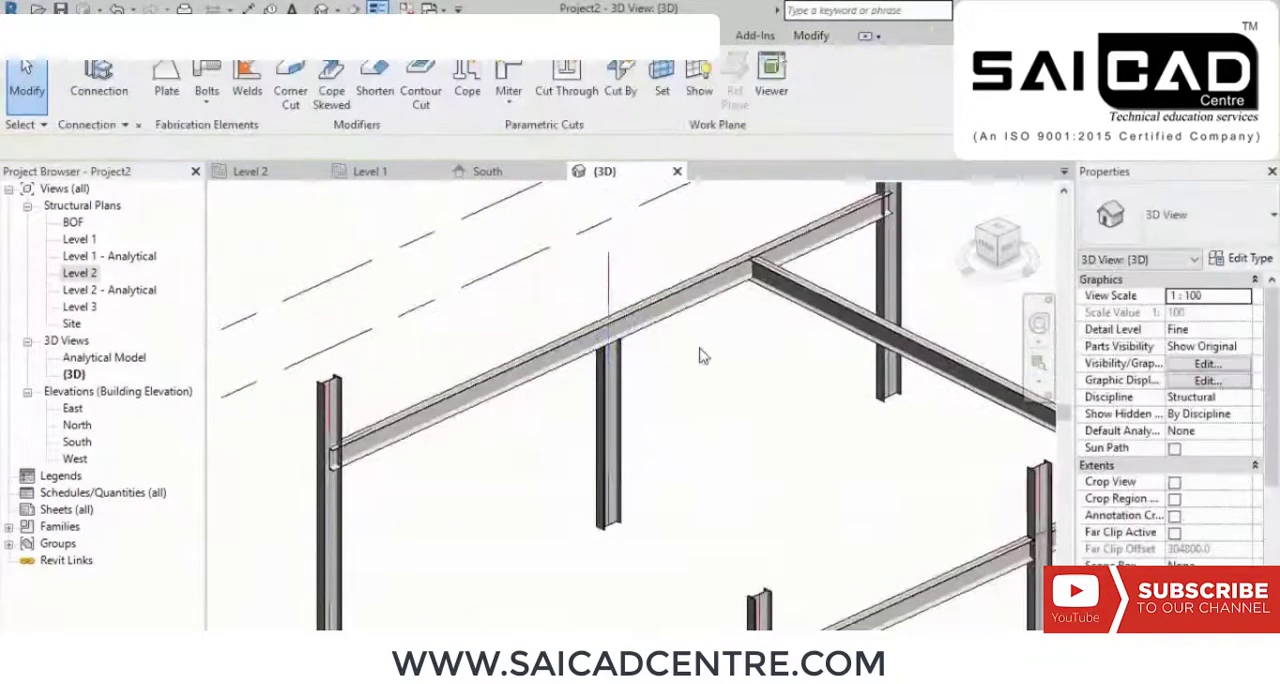
Step: Apply a parametric Cope between the ISMB300 cross beam and the main beam it frames into
scroll(725, 355, up, 6)
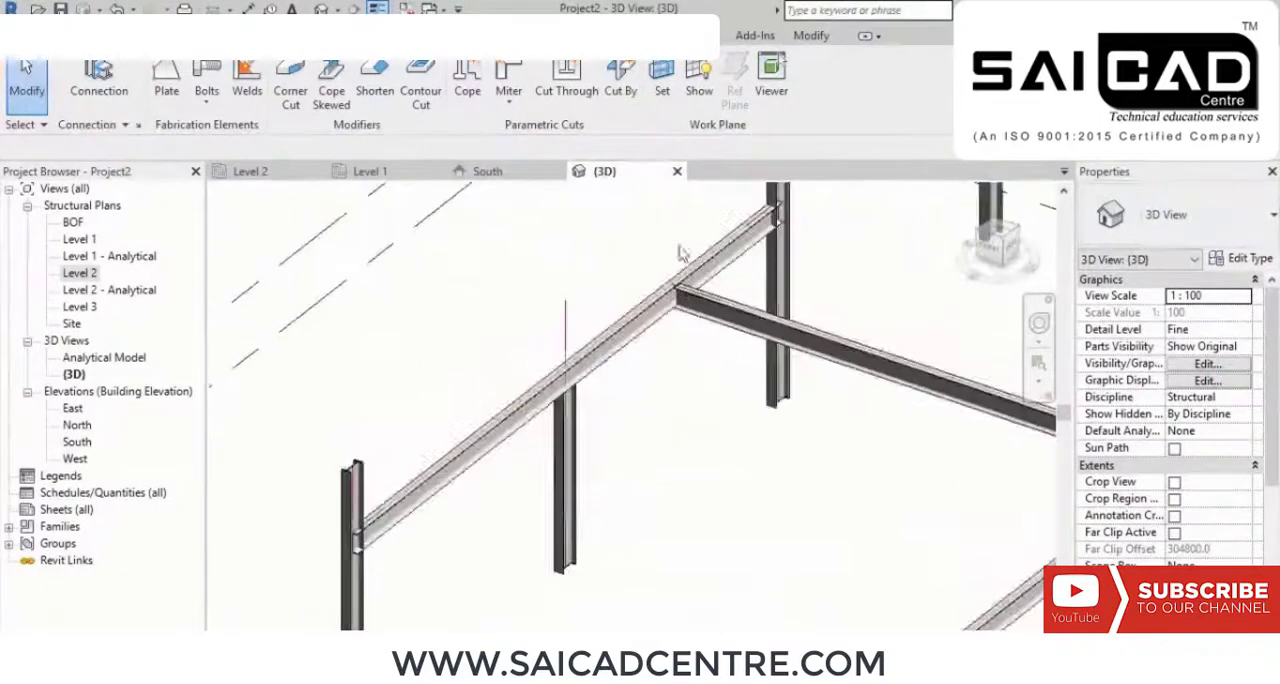
shift+middle_drag(655, 458, 603, 391)
scroll(601, 391, up, 2)
middle_drag(515, 440, 576, 365)
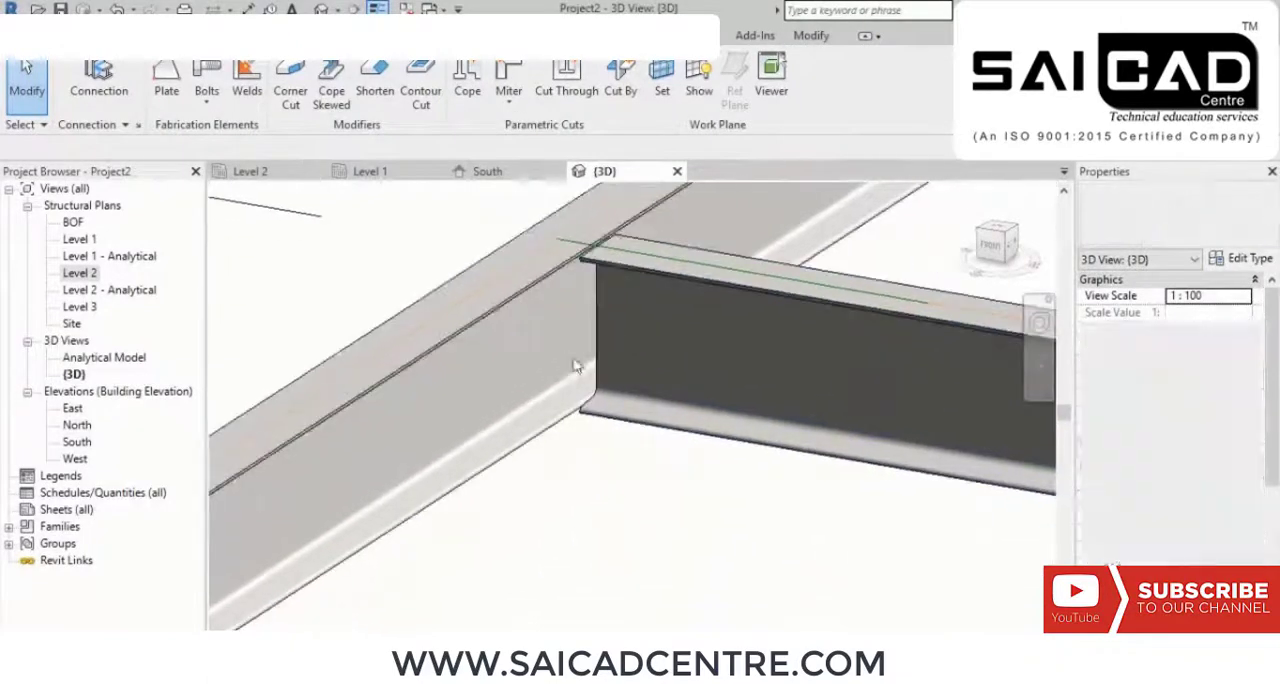
shift+middle_drag(541, 427, 577, 439)
middle_drag(375, 456, 605, 459)
scroll(538, 300, up, 2)
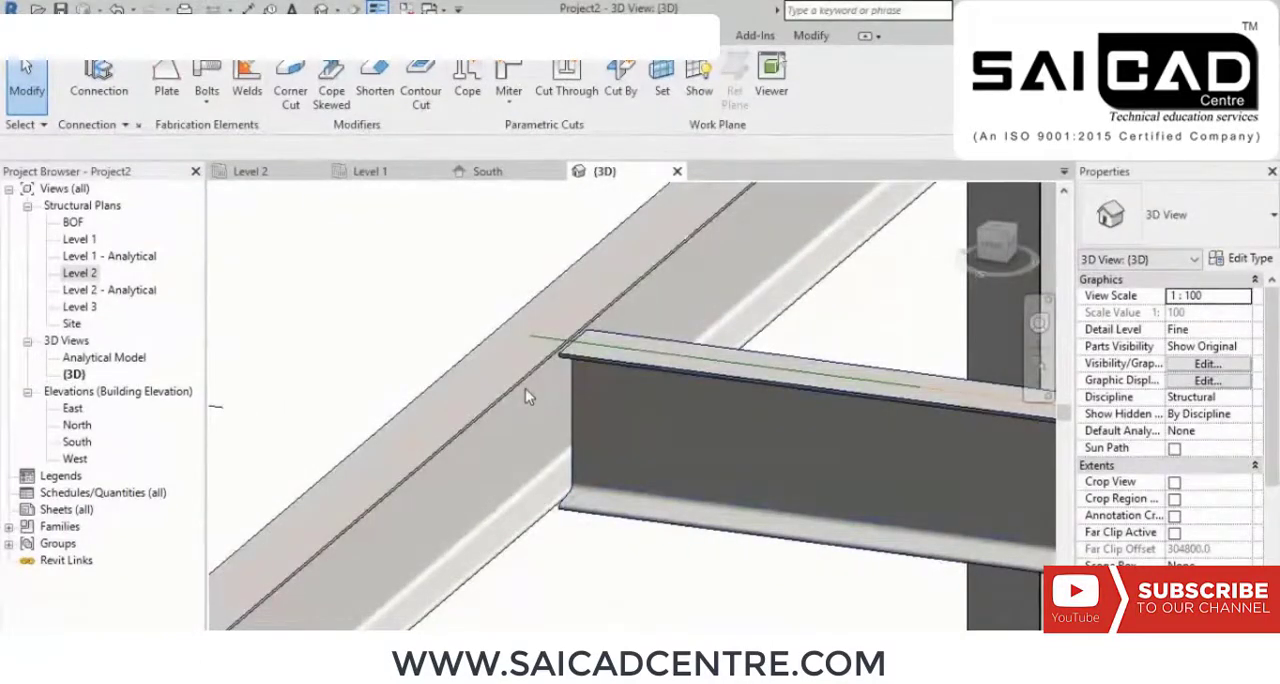
shift+middle_drag(528, 397, 470, 266)
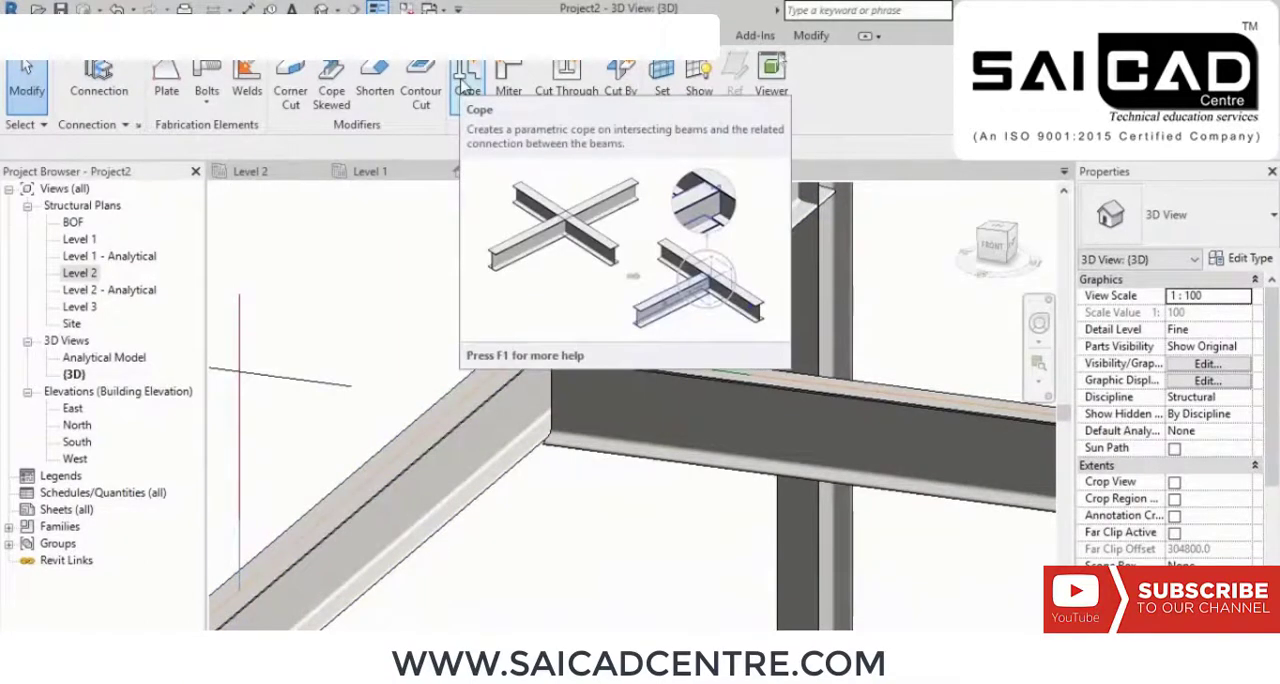
click(467, 88)
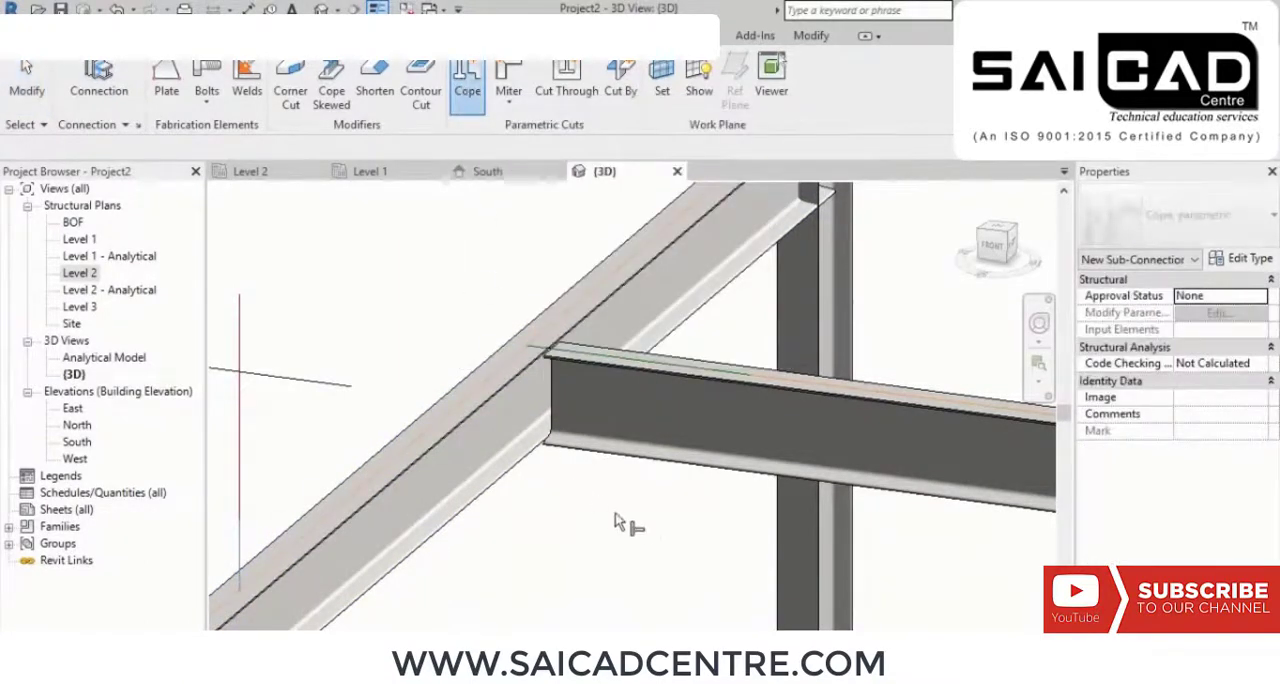
drag(631, 519, 471, 358)
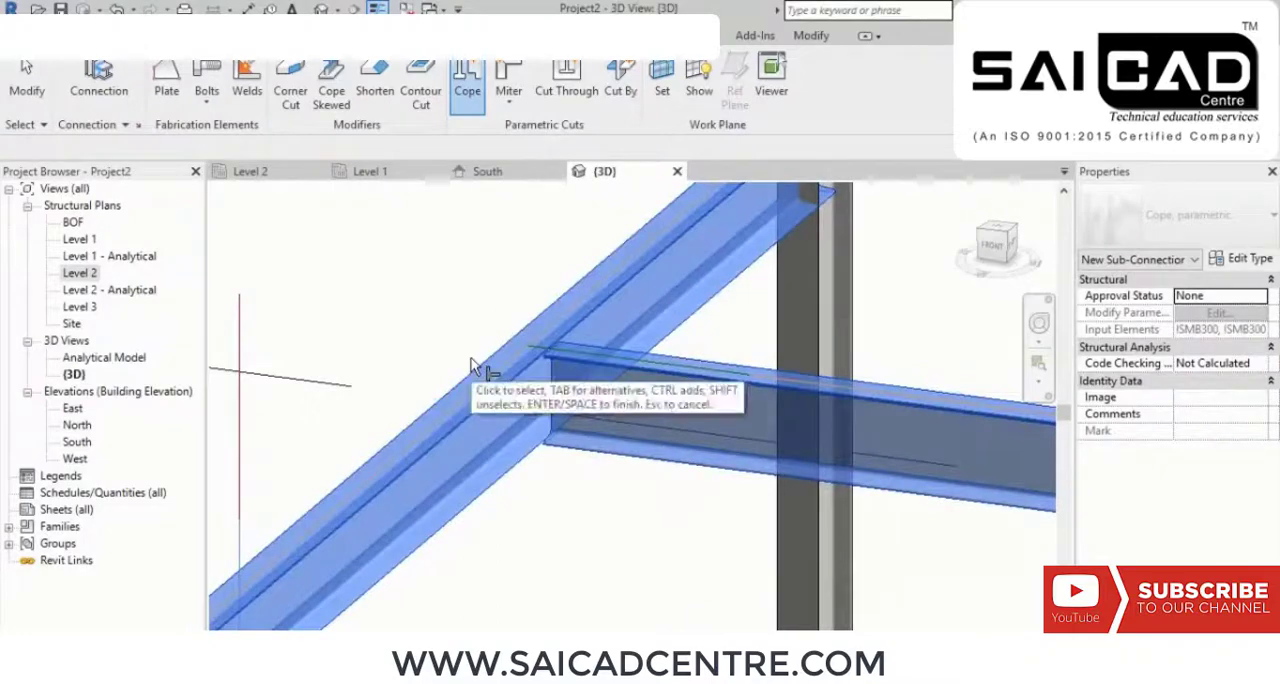
key(Return)
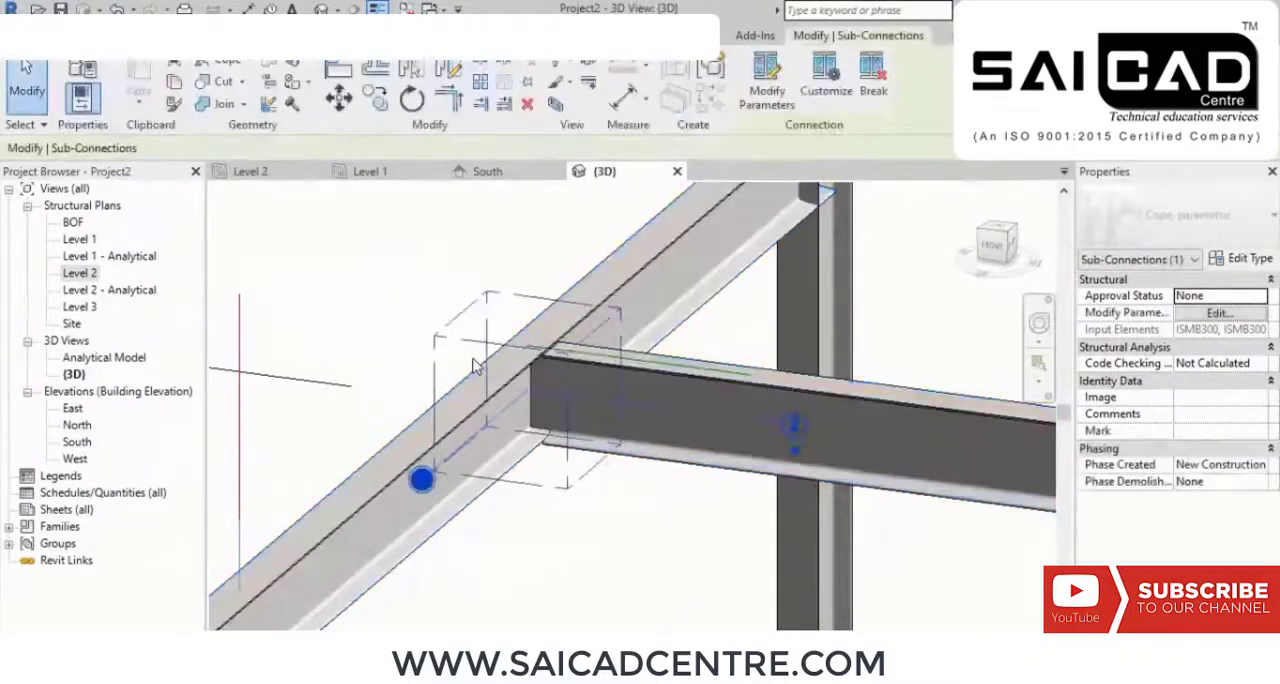
Step: Inspect the coped end of the cross beam at its upper and lower flanges against the main beam
shift+middle_drag(476, 366, 490, 430)
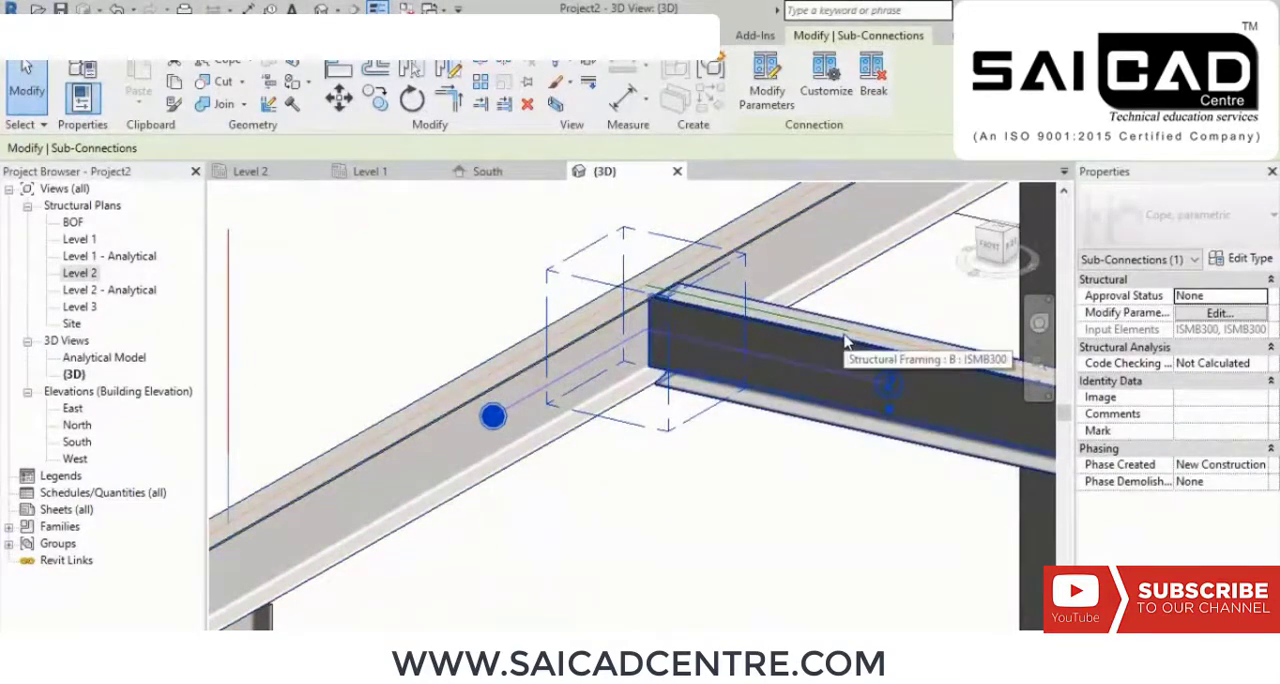
scroll(740, 377, up, 5)
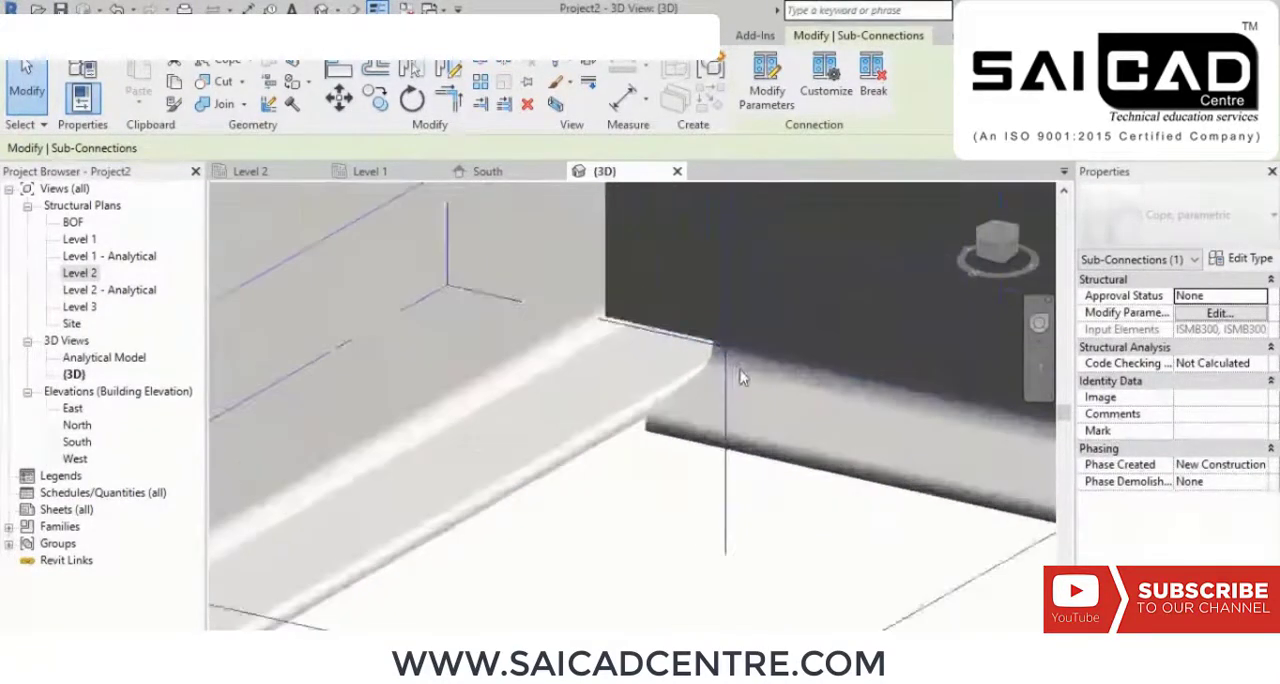
scroll(740, 377, up, 3)
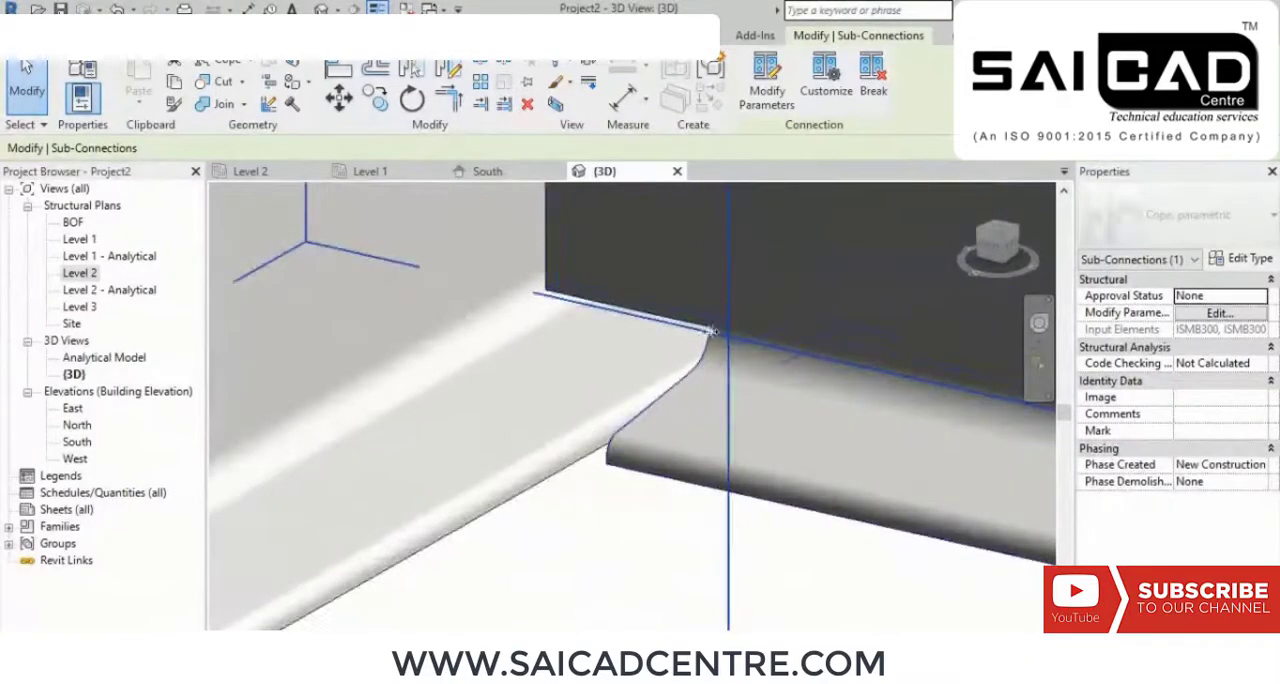
scroll(610, 305, down, 4)
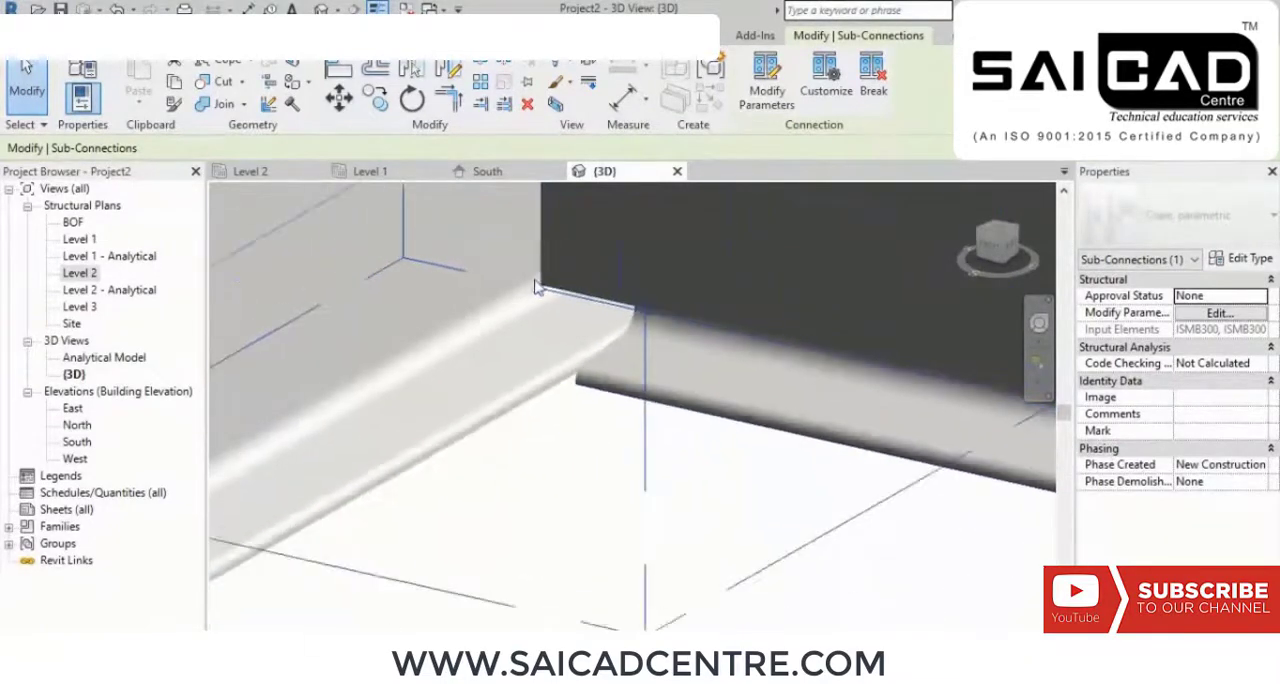
scroll(535, 287, up, 5)
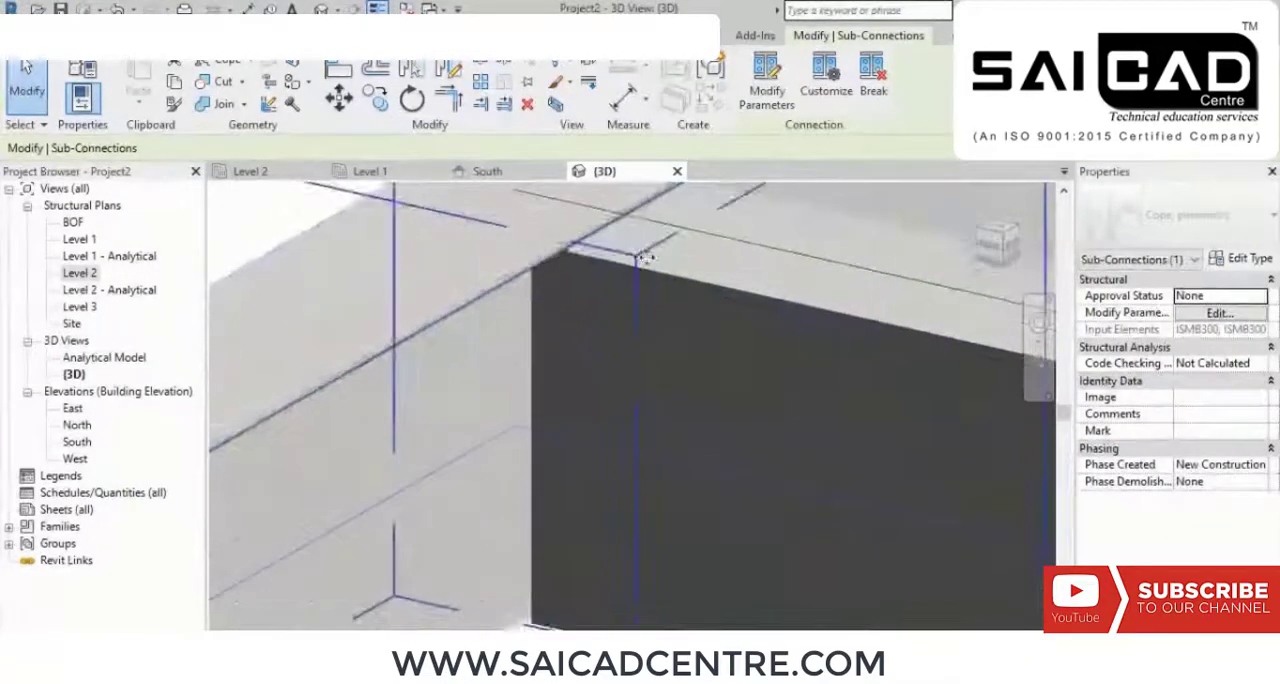
scroll(586, 397, down, 5)
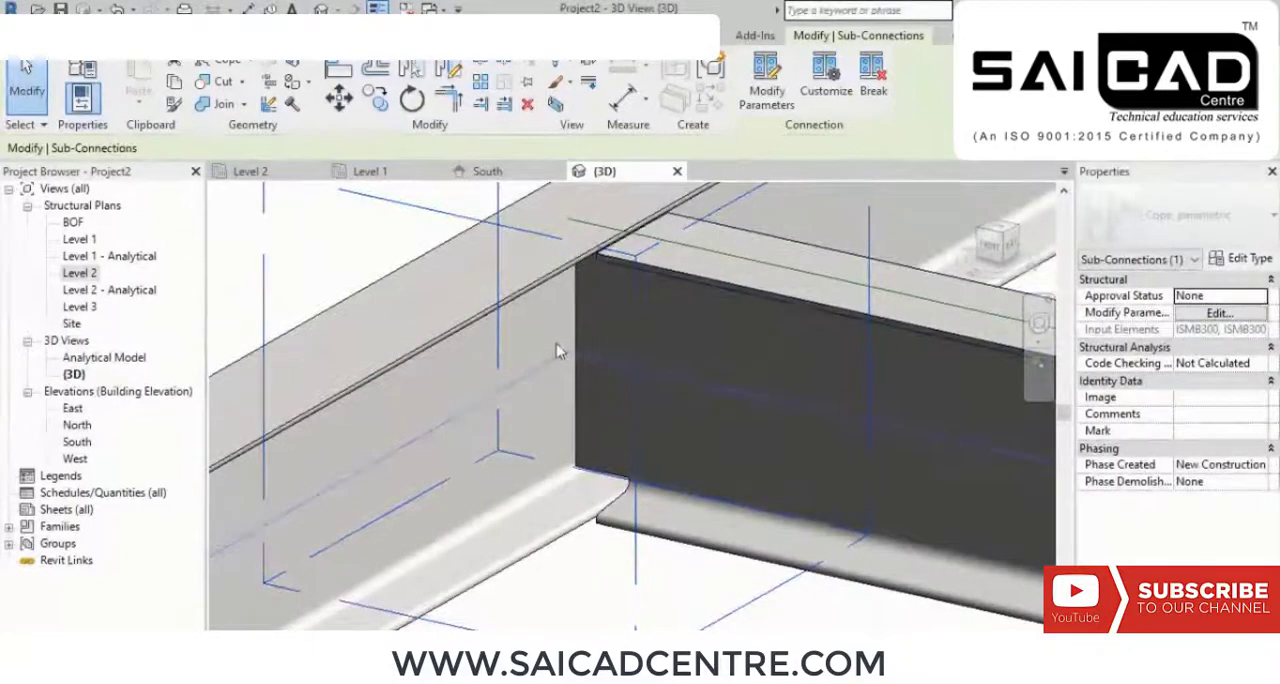
Step: Examine the coped beam-to-beam joint from several angles and deselect its cope
scroll(560, 345, up, 3)
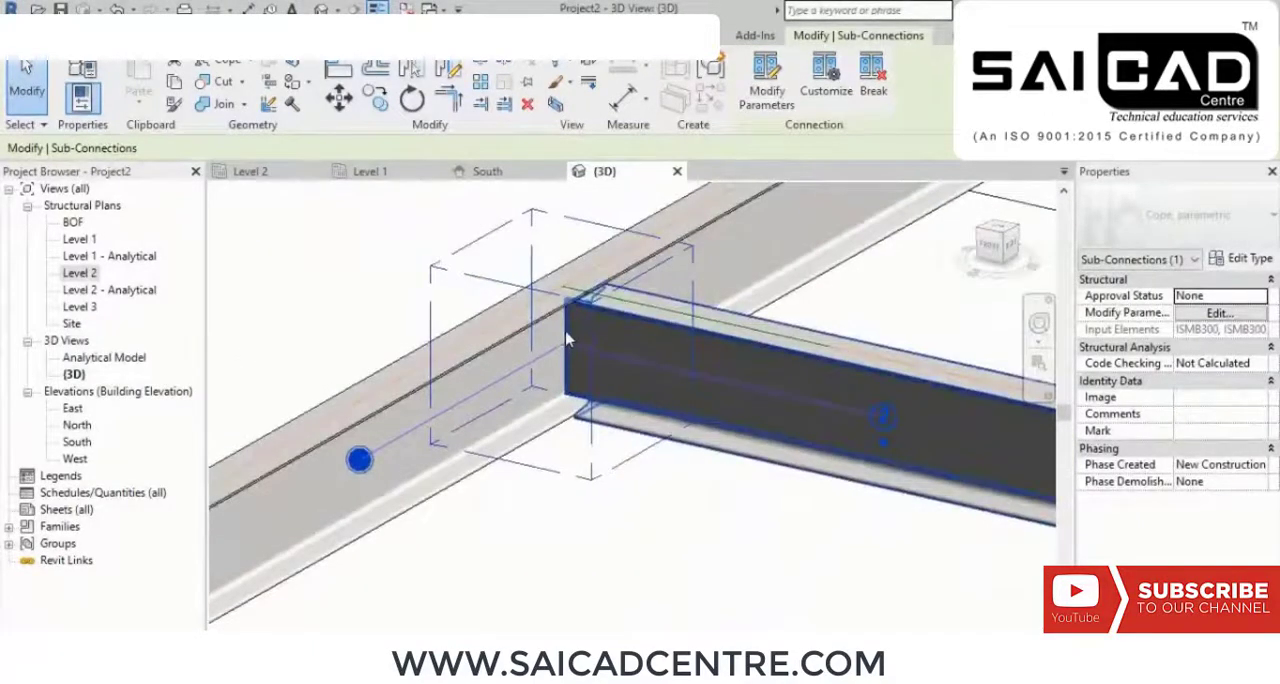
scroll(566, 338, up, 2)
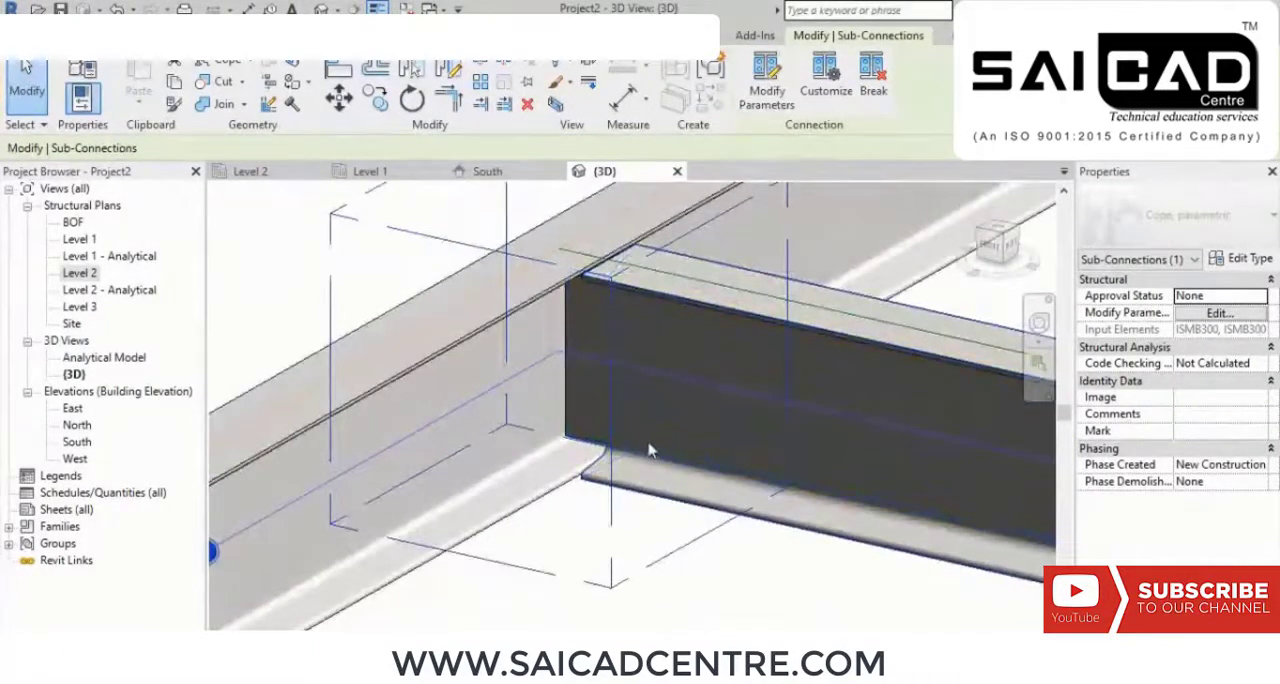
scroll(698, 309, down, 2)
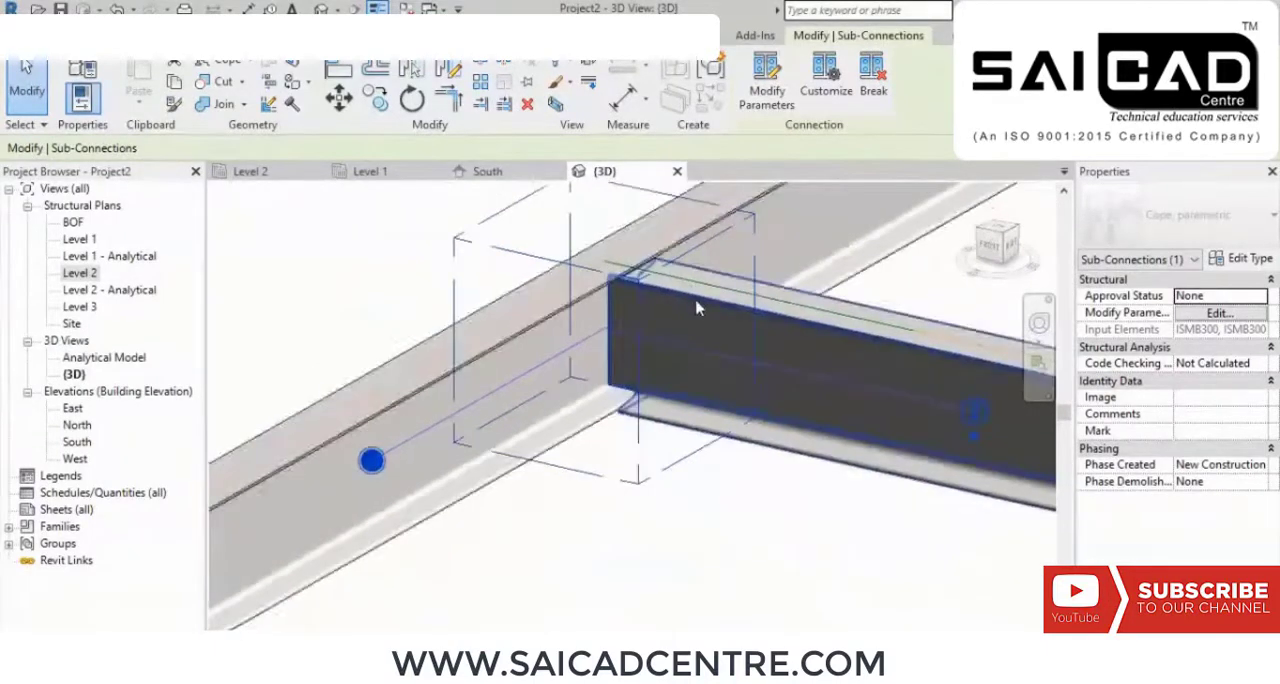
shift+middle_drag(706, 366, 754, 409)
click(706, 495)
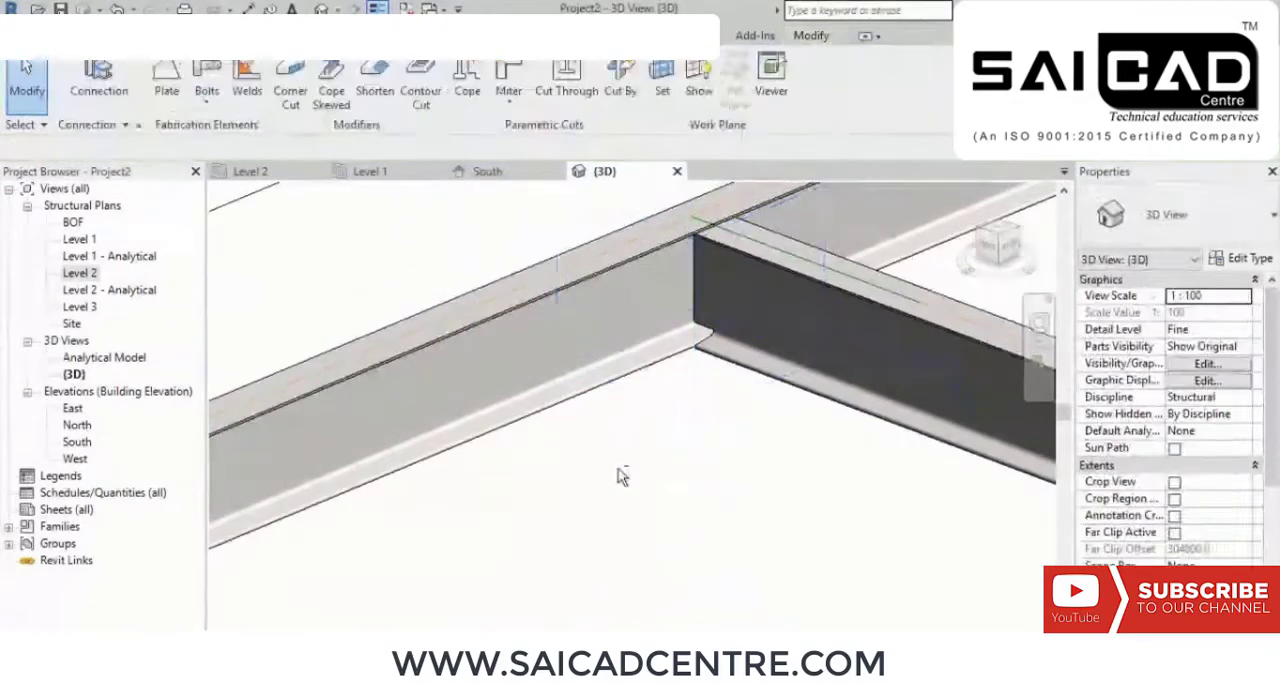
shift+middle_drag(618, 468, 598, 354)
scroll(563, 366, down, 3)
scroll(577, 258, up, 2)
middle_drag(575, 250, 540, 370)
scroll(540, 370, up, 1)
middle_drag(634, 400, 591, 396)
middle_drag(615, 442, 615, 392)
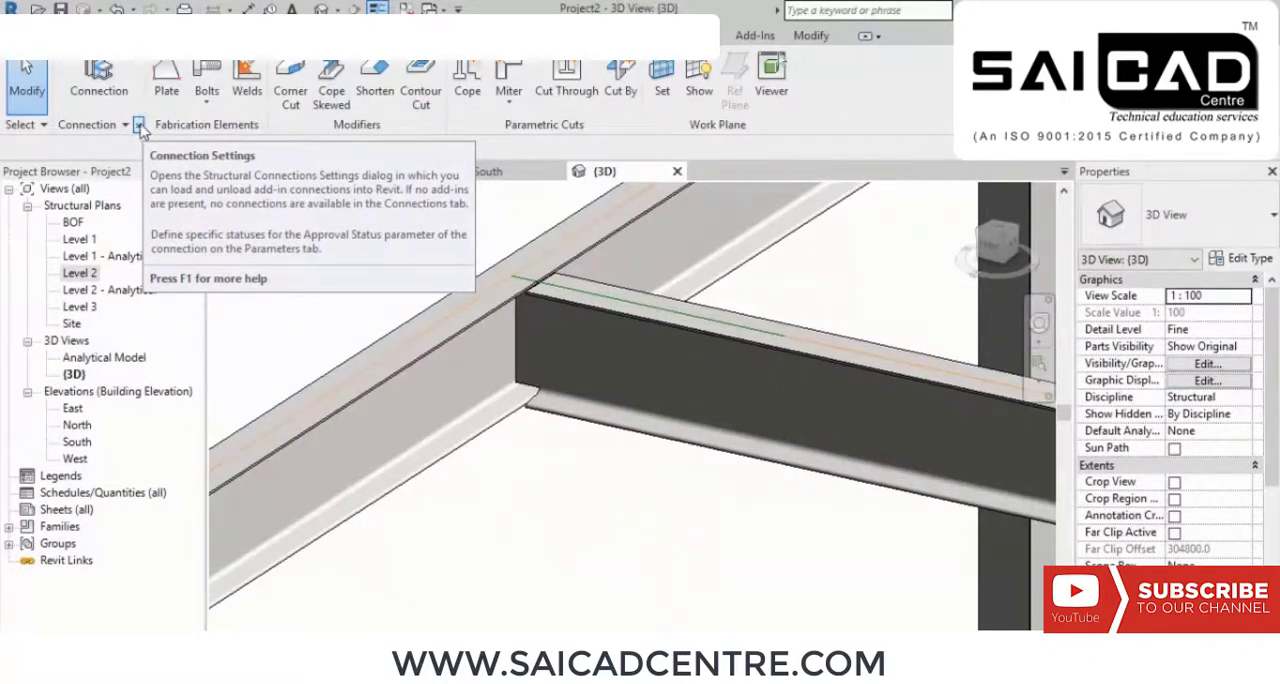
Step: Add every available connection type from the All Connections group to the loaded connections in Structural Connection Settings
click(140, 126)
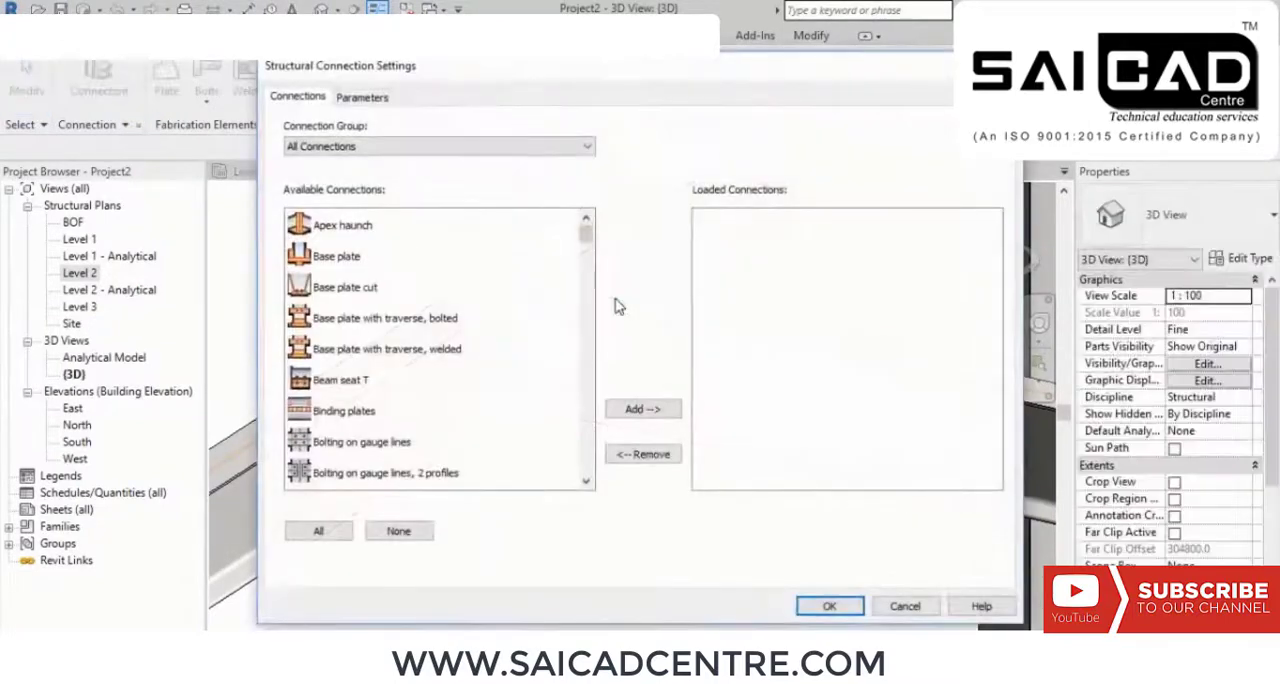
drag(560, 75, 554, 51)
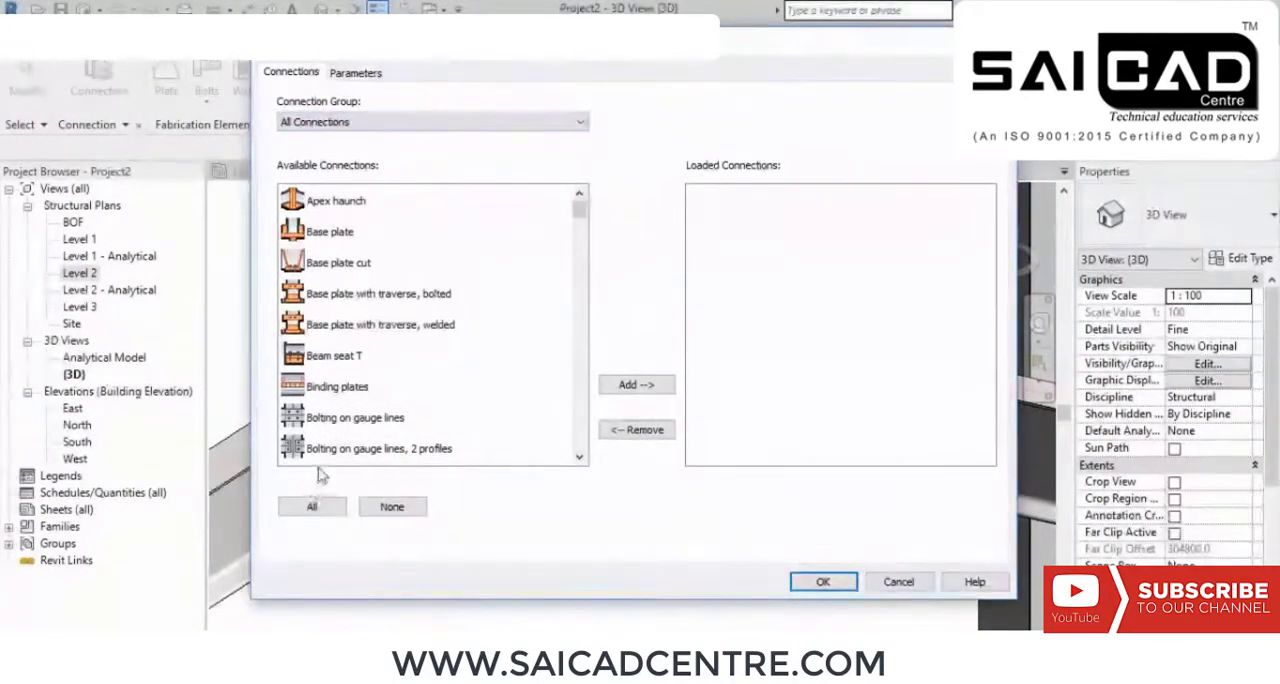
click(328, 205)
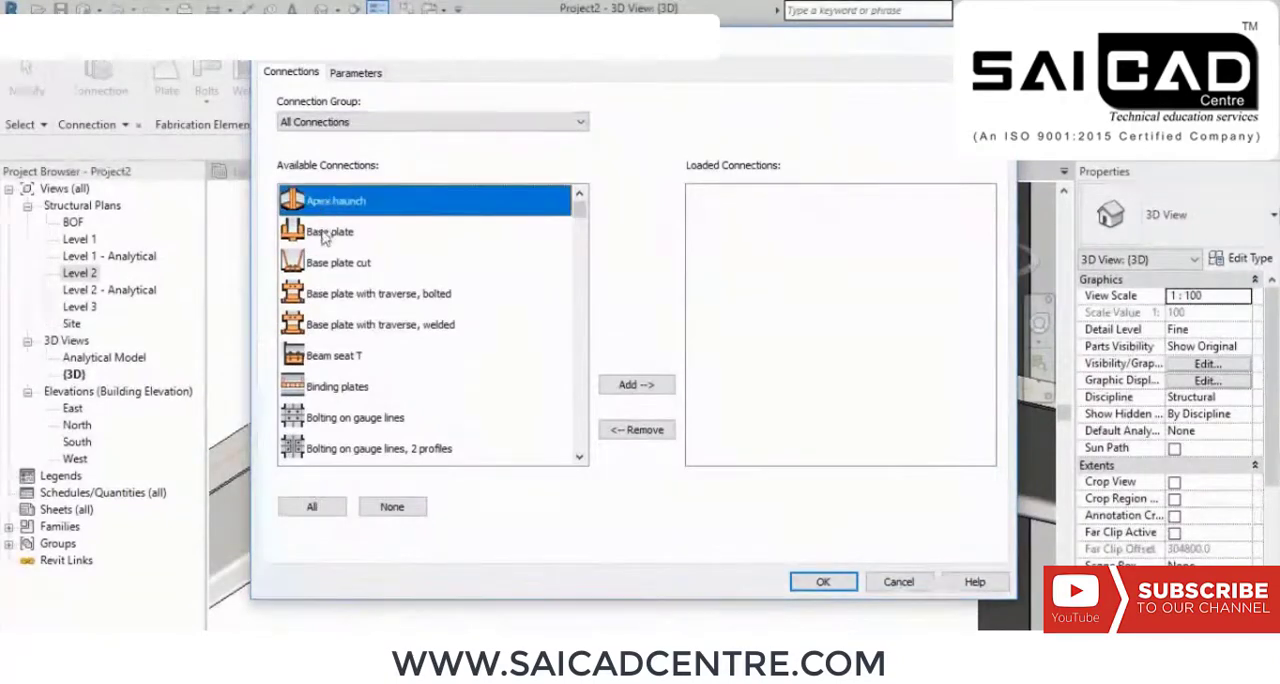
click(322, 234)
click(325, 265)
click(320, 292)
click(315, 326)
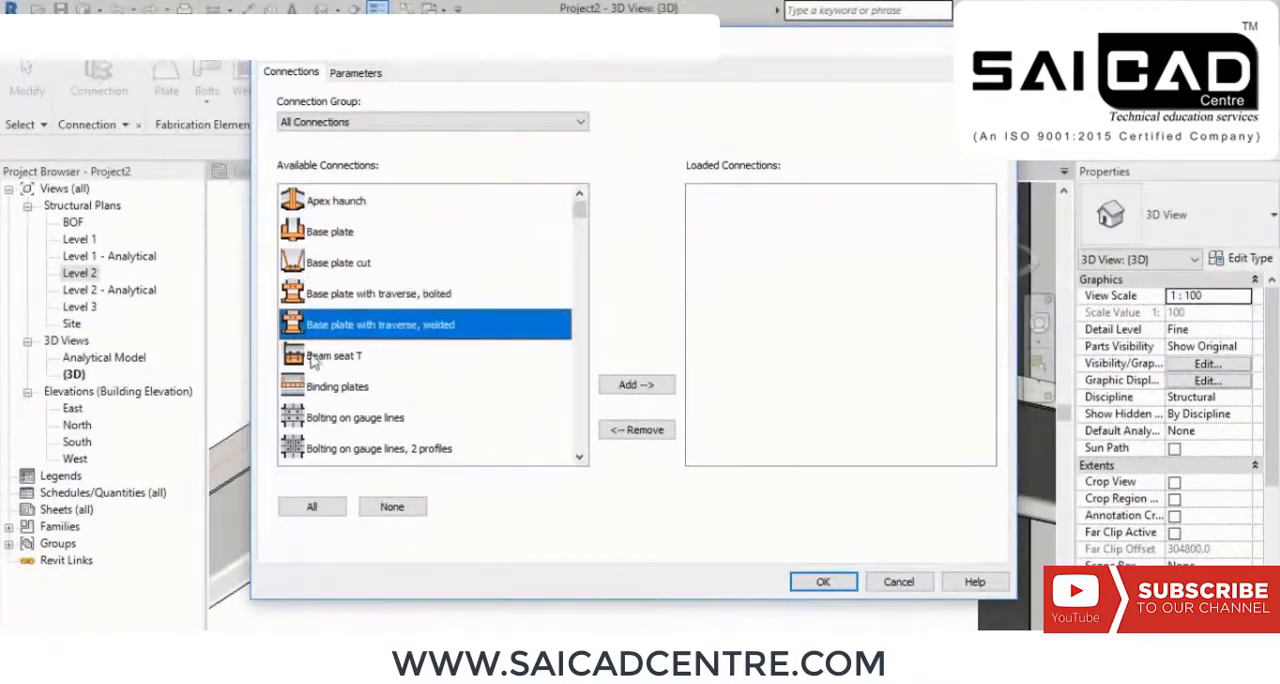
click(315, 357)
click(314, 388)
click(313, 507)
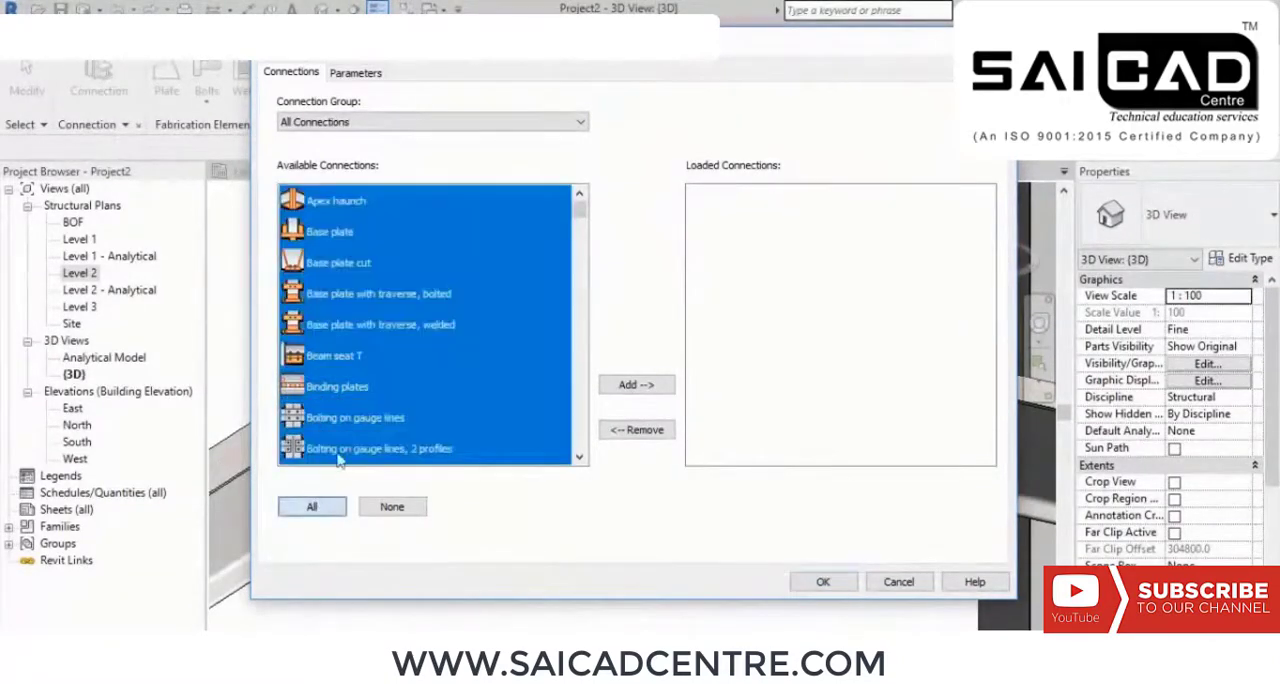
click(662, 386)
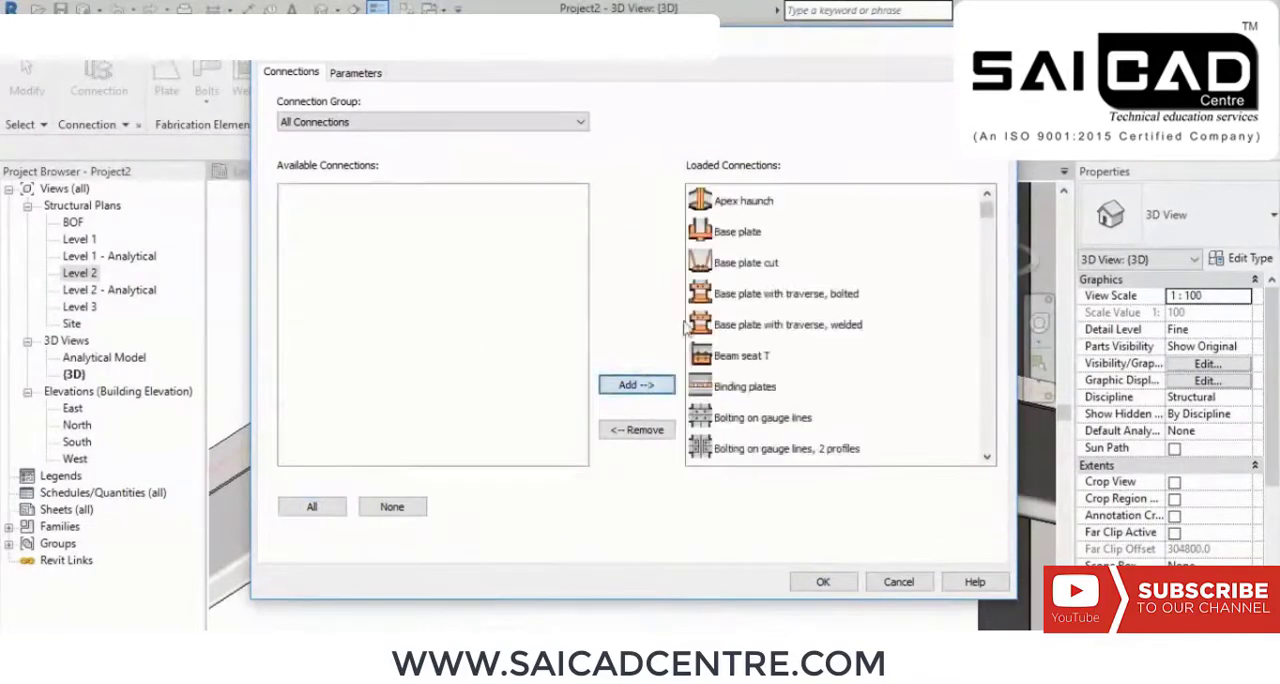
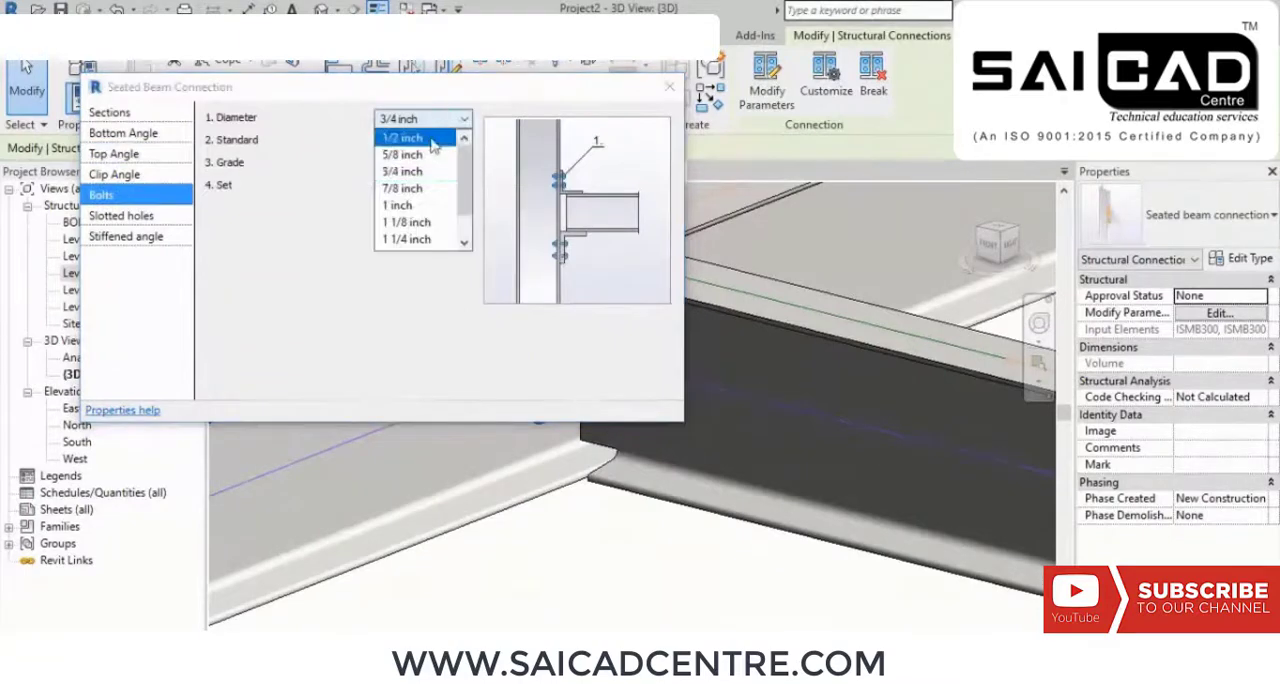
Step: Set the bolt diameter of the seated beam connection to 1/2 inch, close its parameters and deselect the connection
click(409, 192)
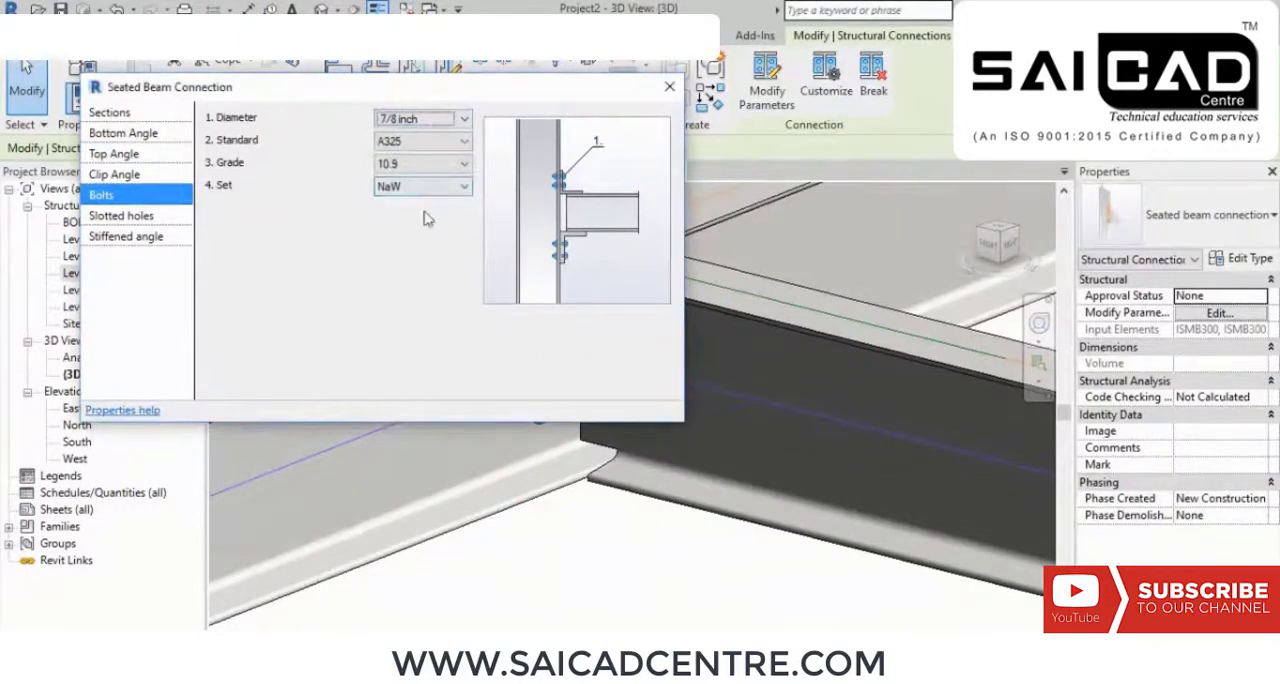
drag(437, 100, 494, 93)
click(490, 112)
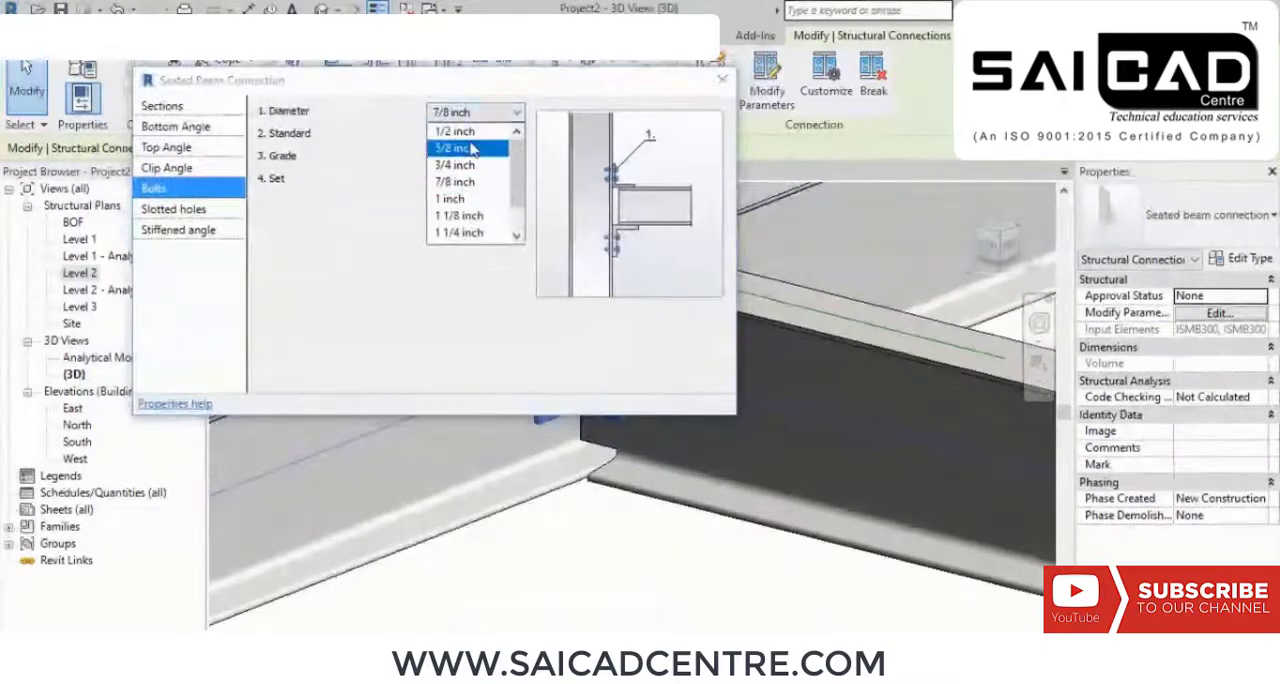
click(476, 132)
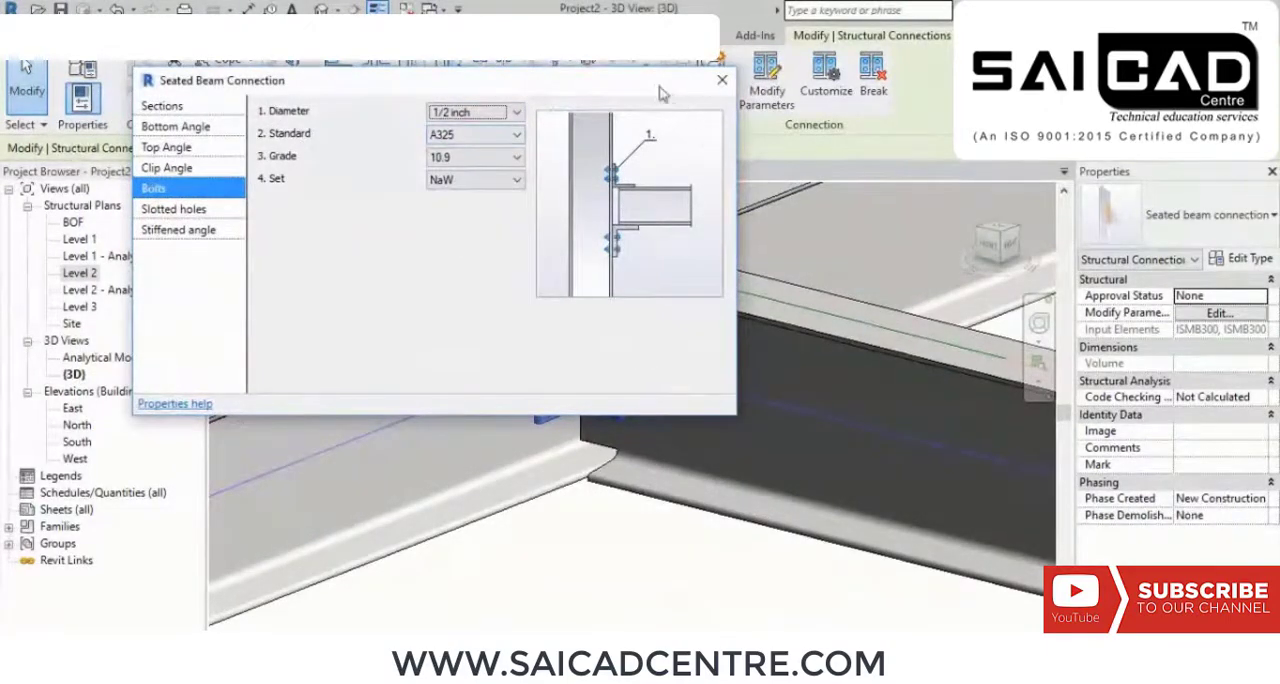
click(728, 83)
click(627, 544)
Step: Examine the bolted seated beam joint between the cross beam and the main beam and its place in the frame
middle_drag(742, 550, 564, 438)
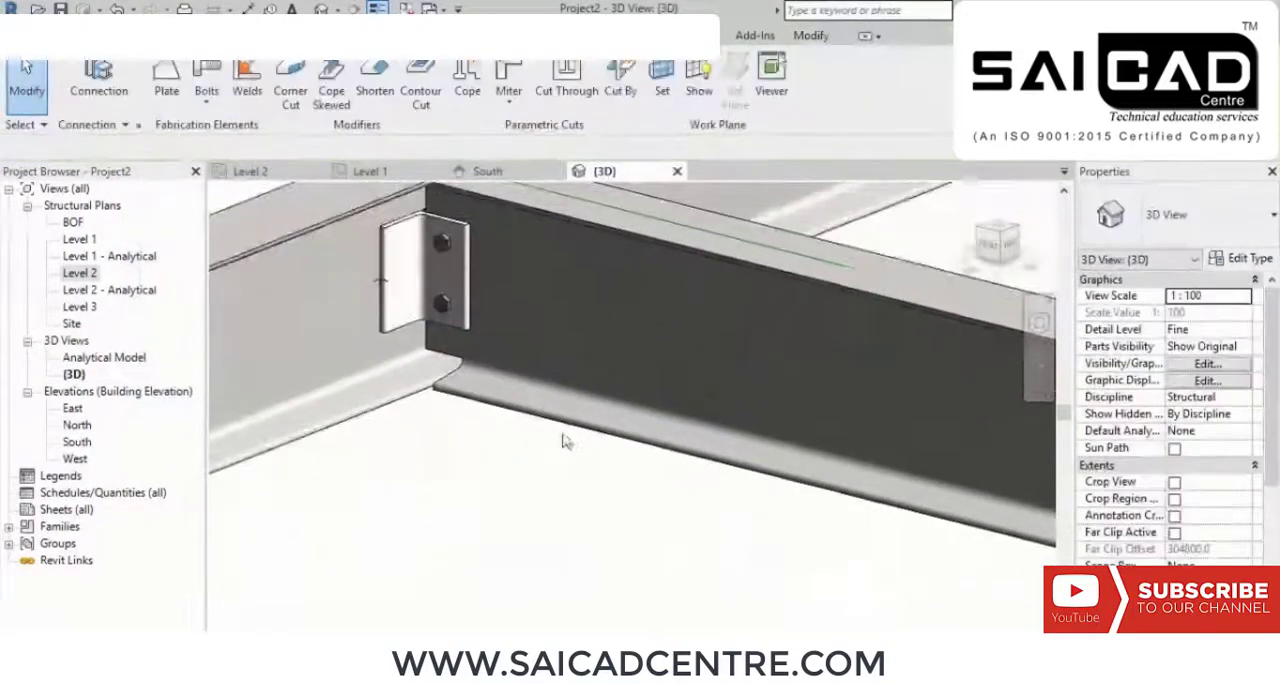
scroll(575, 426, down, 3)
scroll(577, 427, down, 1)
middle_drag(686, 500, 533, 409)
scroll(533, 409, down, 2)
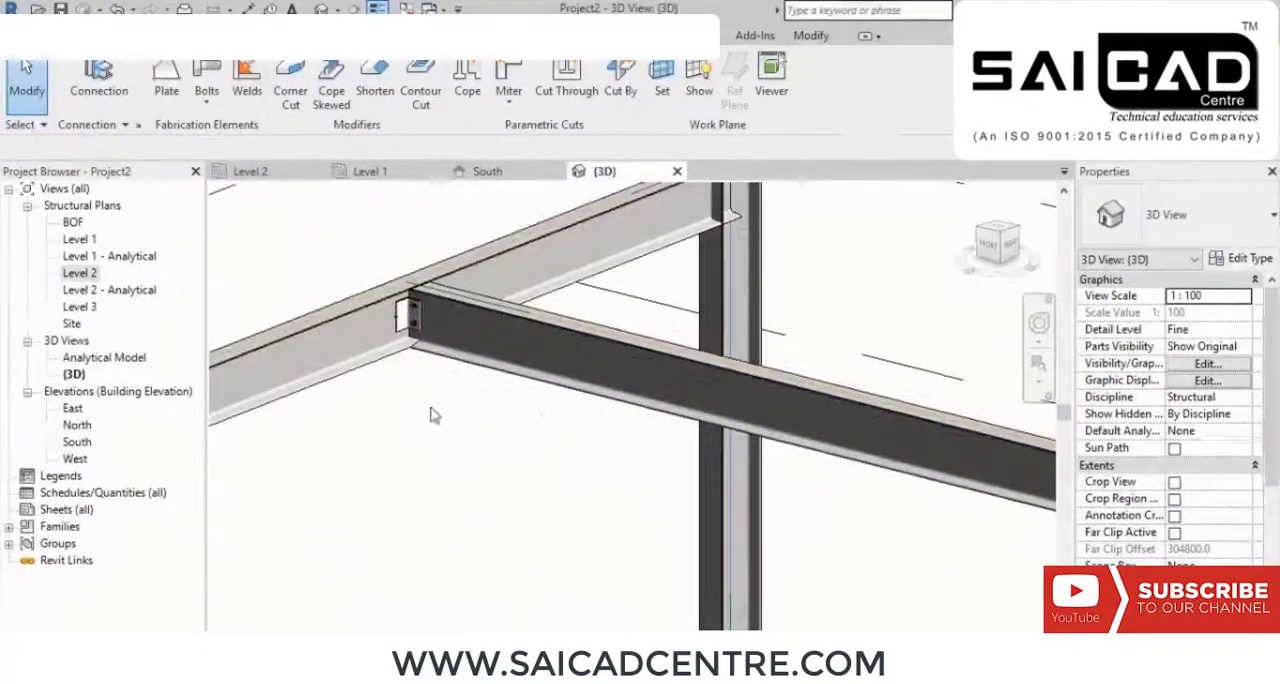
middle_drag(434, 412, 525, 407)
scroll(525, 406, down, 2)
scroll(508, 330, up, 1)
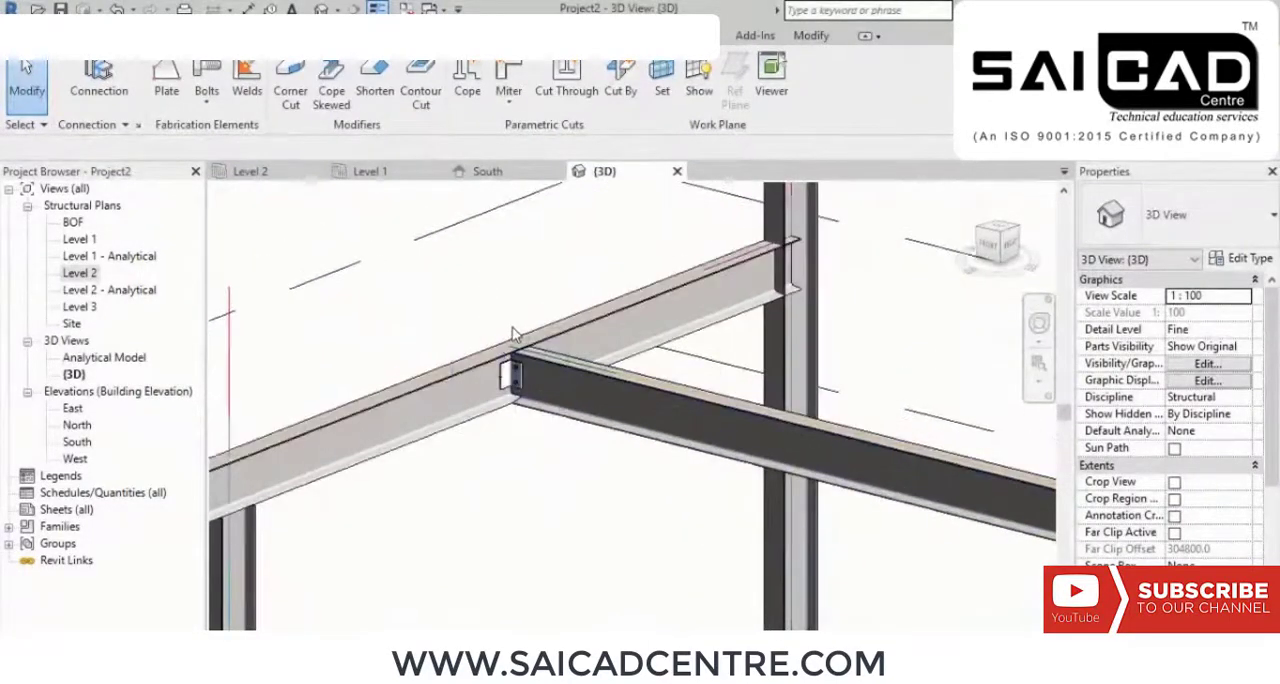
scroll(573, 277, down, 3)
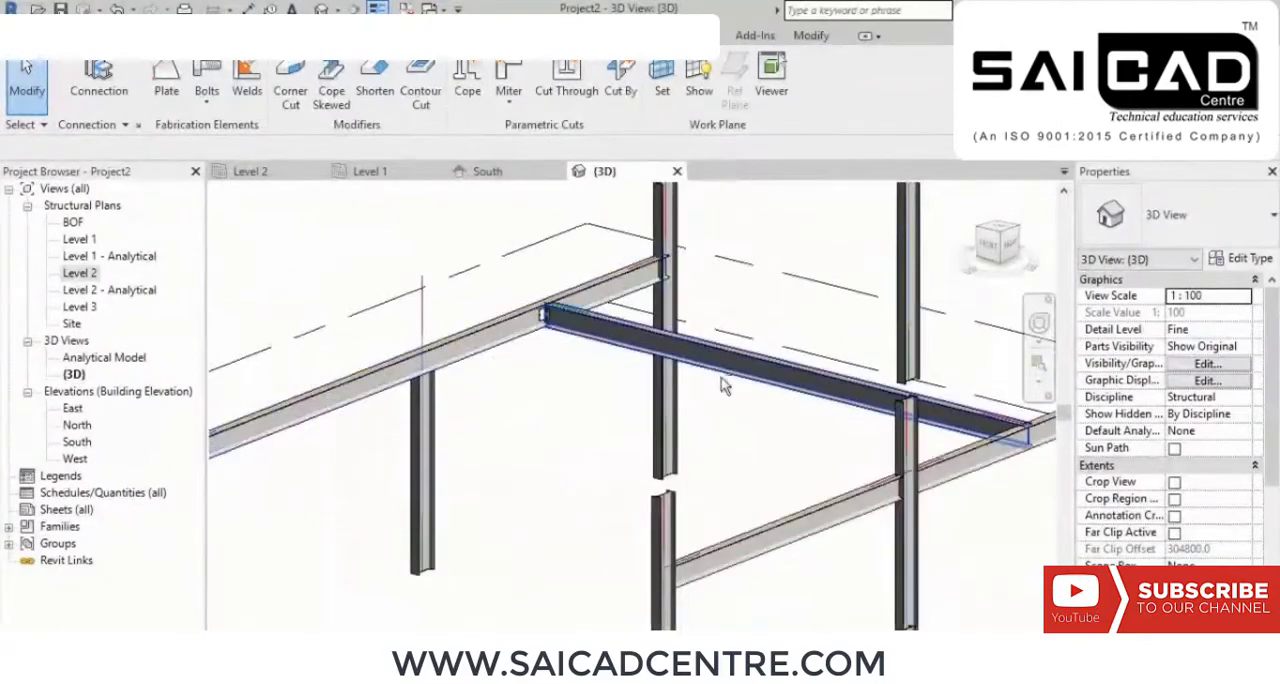
Step: Place a structural connection between the main beam's end and the ISMB300 column it meets
shift+middle_drag(723, 381, 691, 409)
scroll(690, 275, up, 3)
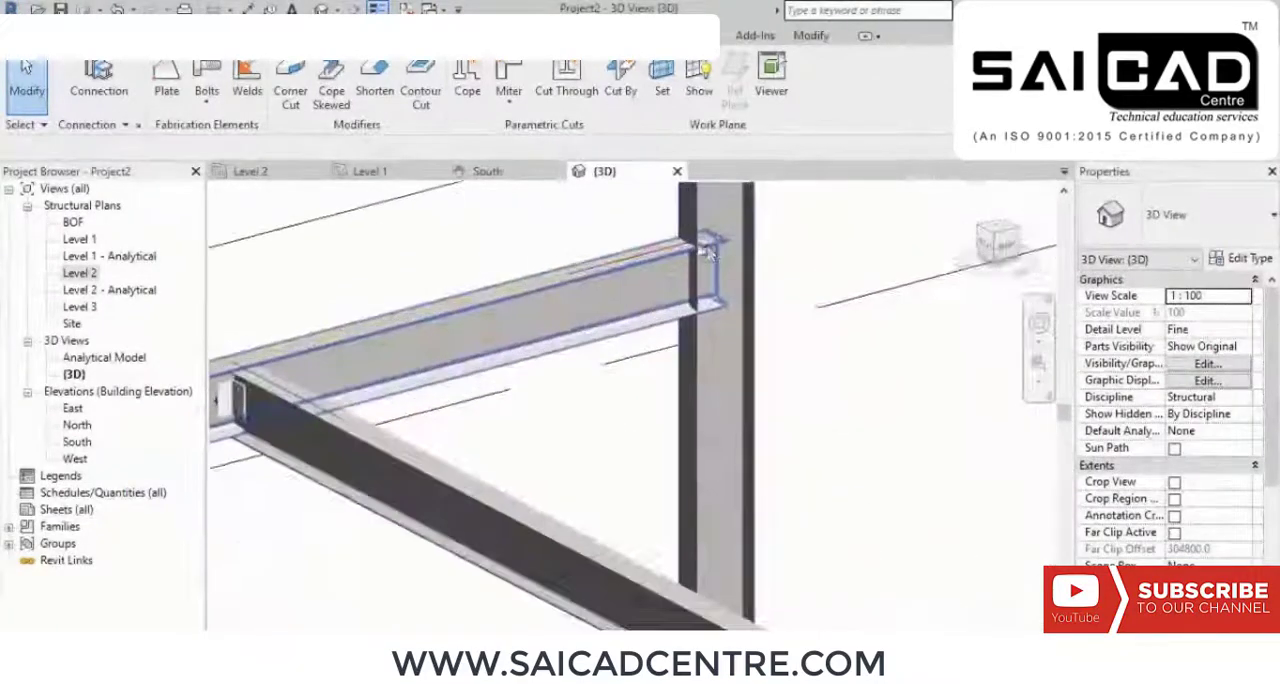
middle_drag(690, 275, 690, 346)
scroll(662, 305, up, 1)
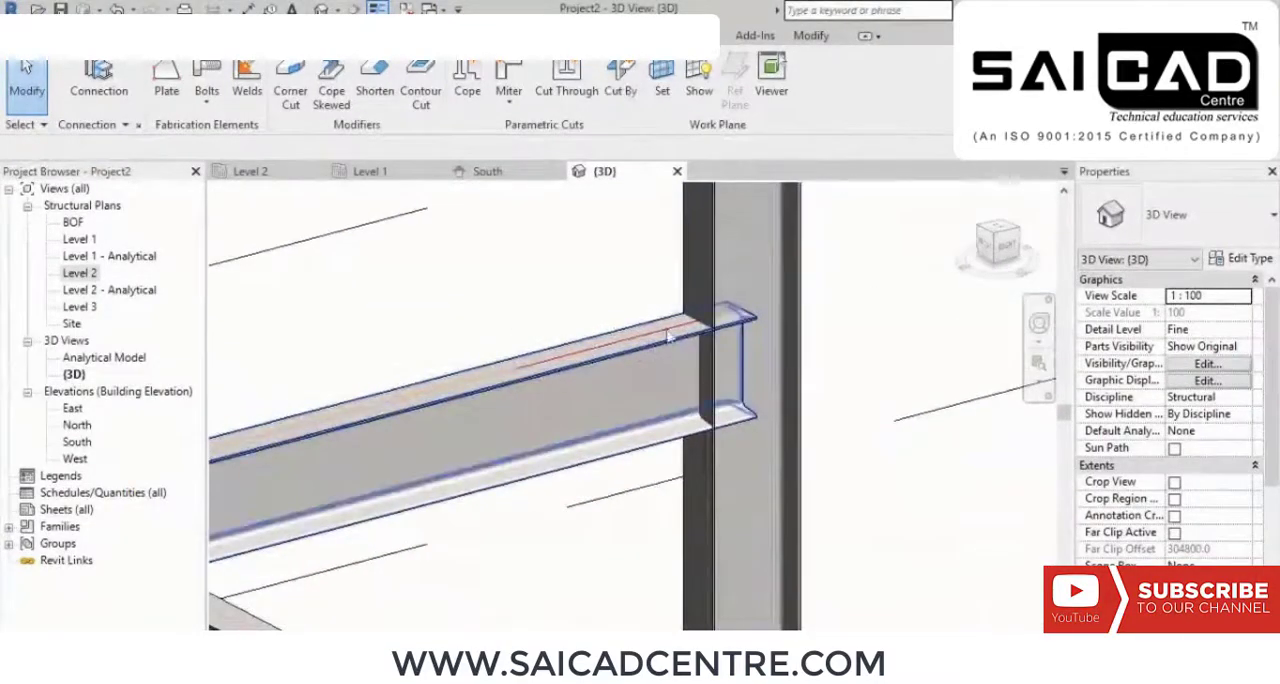
scroll(640, 263, down, 2)
shift+middle_drag(693, 410, 743, 397)
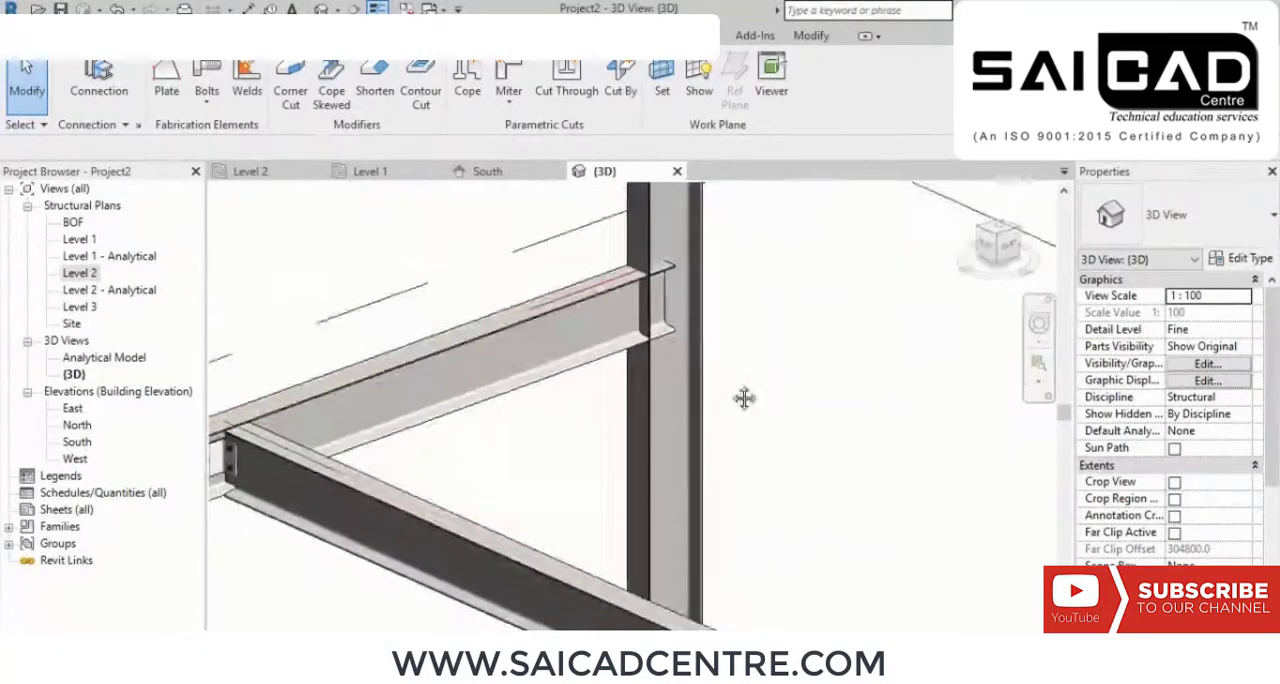
click(99, 78)
drag(797, 438, 549, 303)
key(Return)
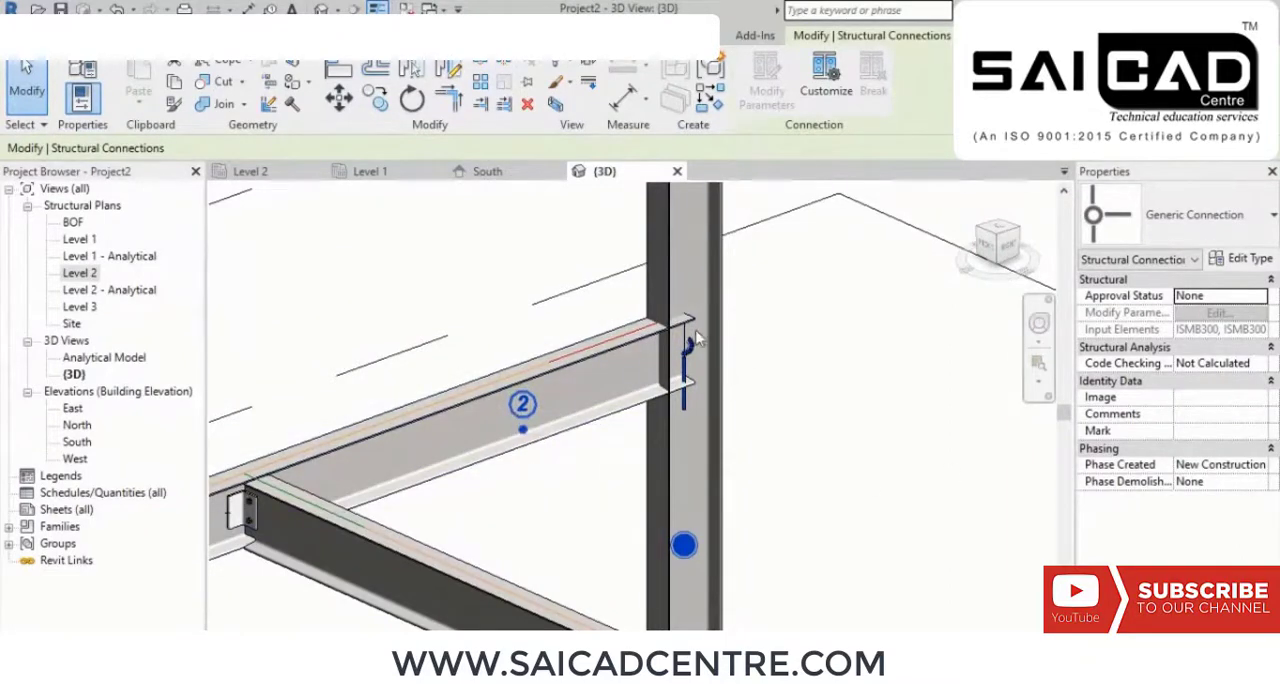
Step: Change the beam-to-column connection type to I bracing splice full gusset simple
click(1218, 229)
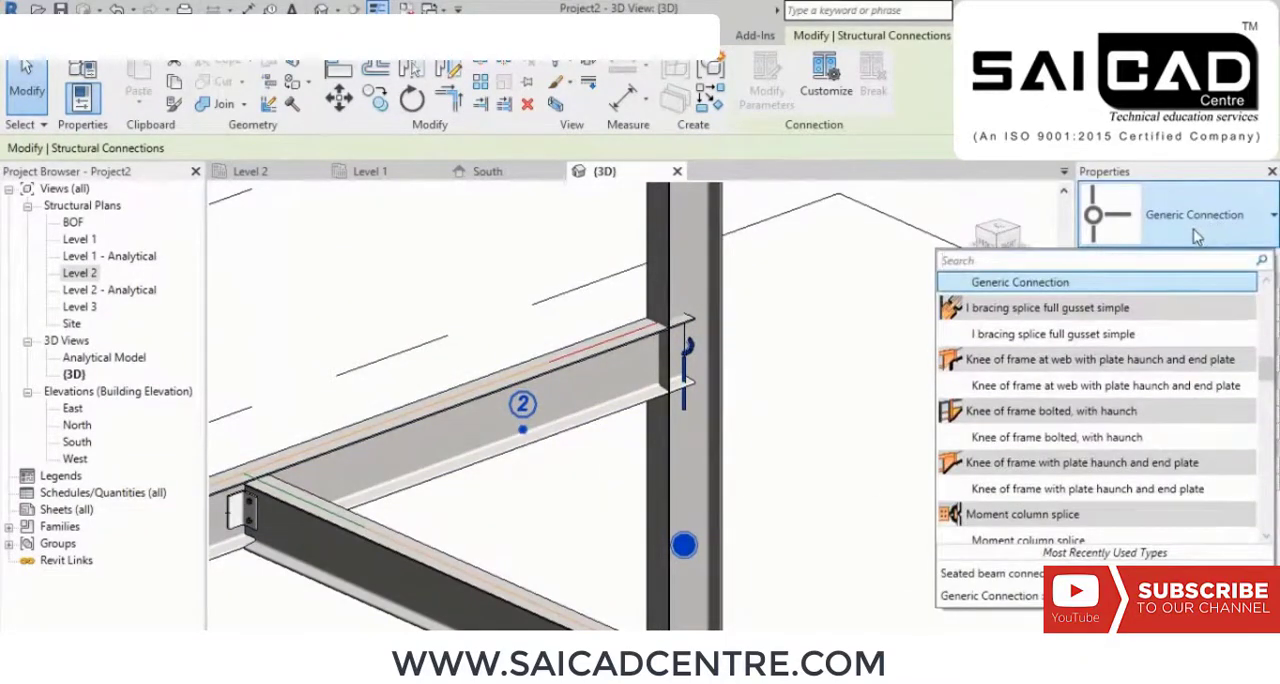
click(1106, 340)
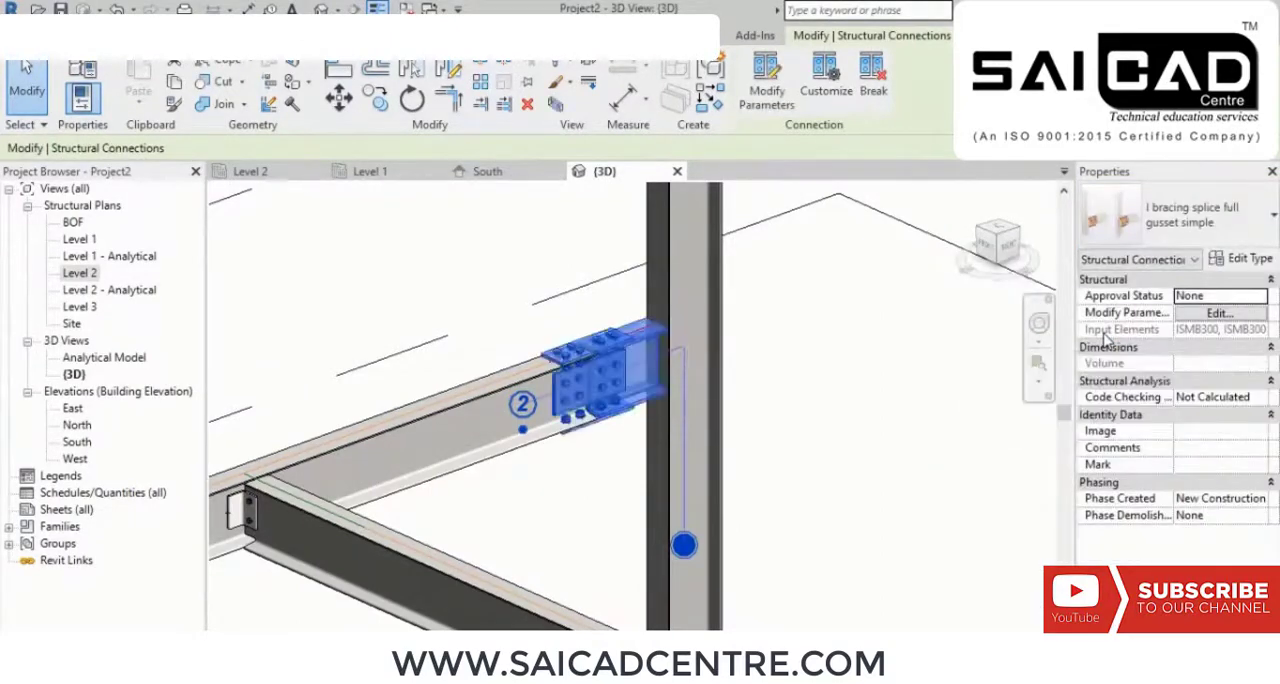
scroll(594, 376, up, 5)
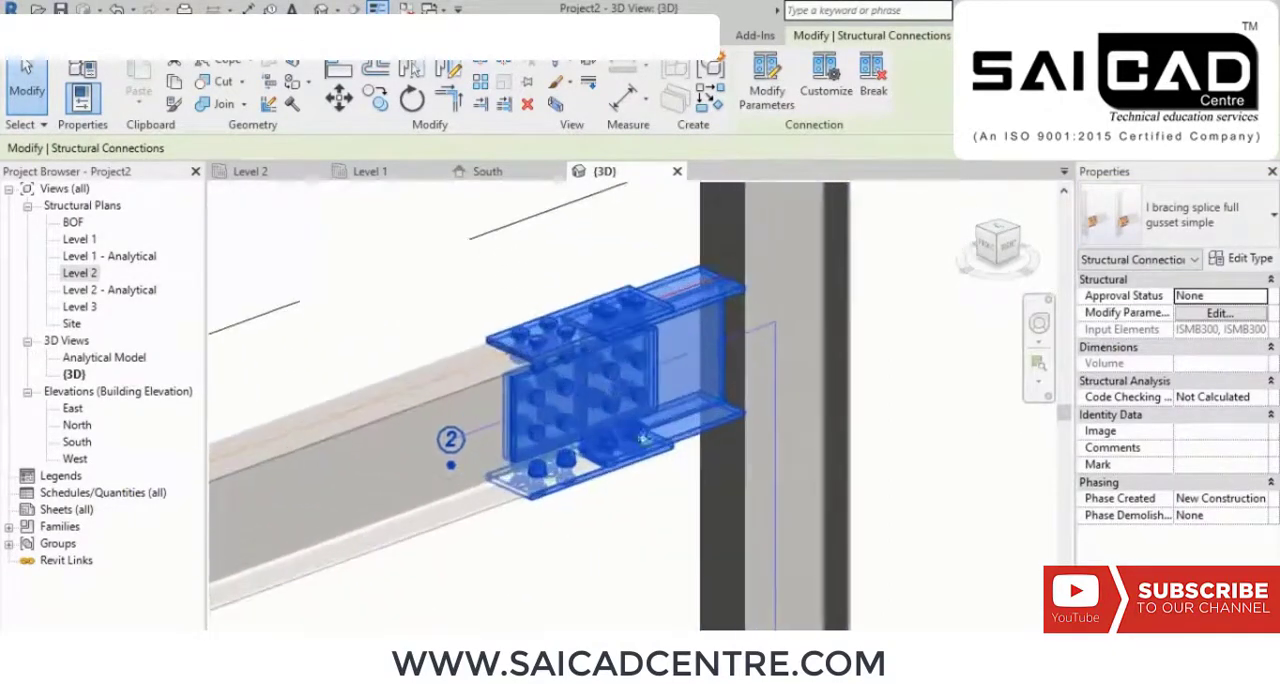
scroll(655, 413, down, 3)
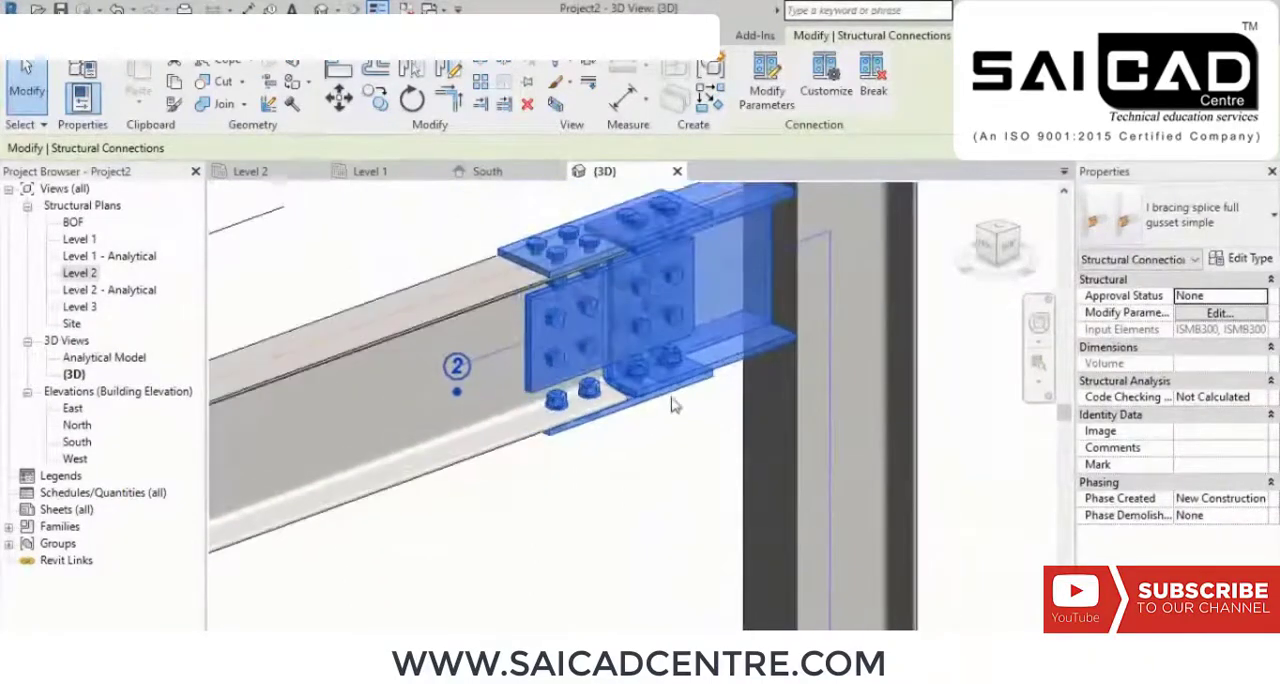
Step: Inspect the flange plates, web plates and bolts of the splice connection between the main beam and the column
scroll(686, 383, up, 4)
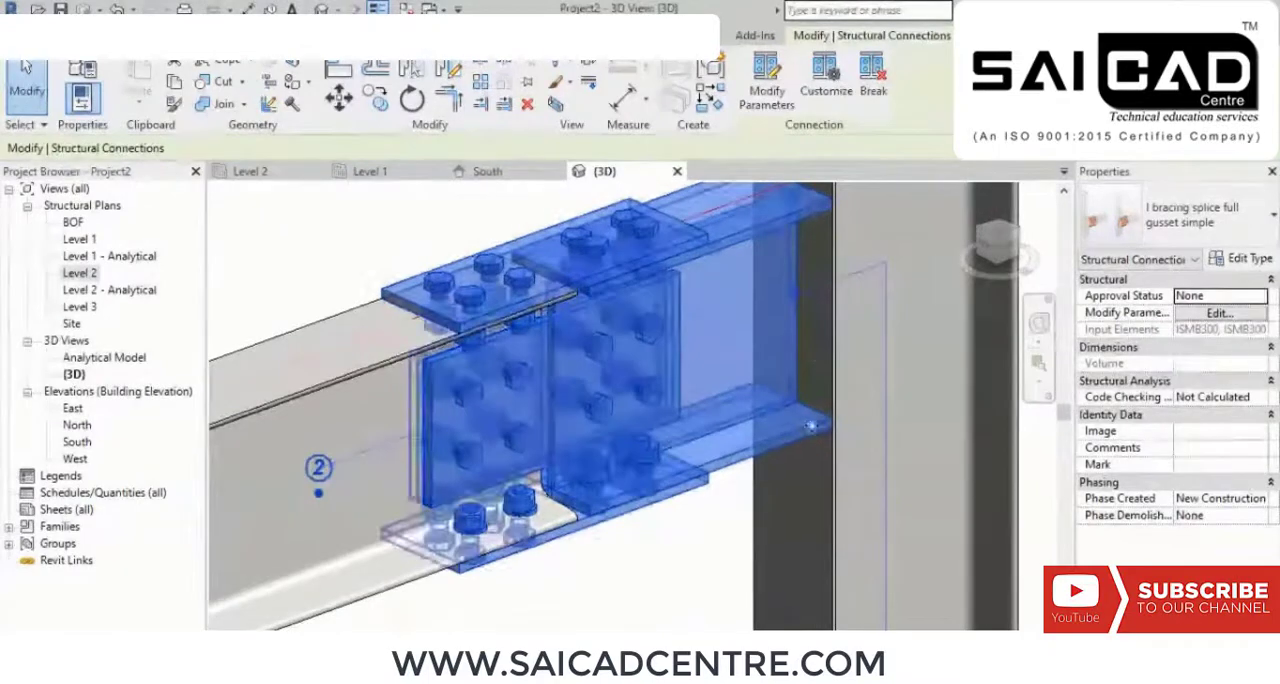
scroll(815, 289, down, 4)
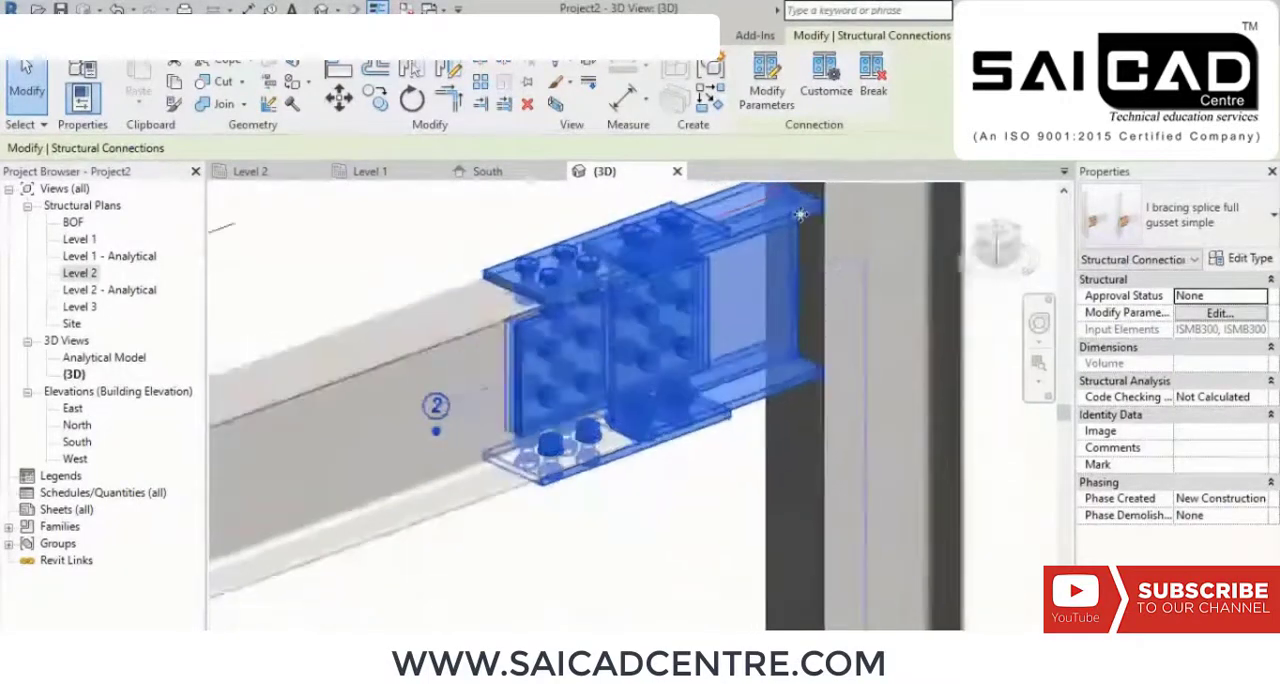
scroll(568, 336, up, 2)
scroll(752, 300, up, 1)
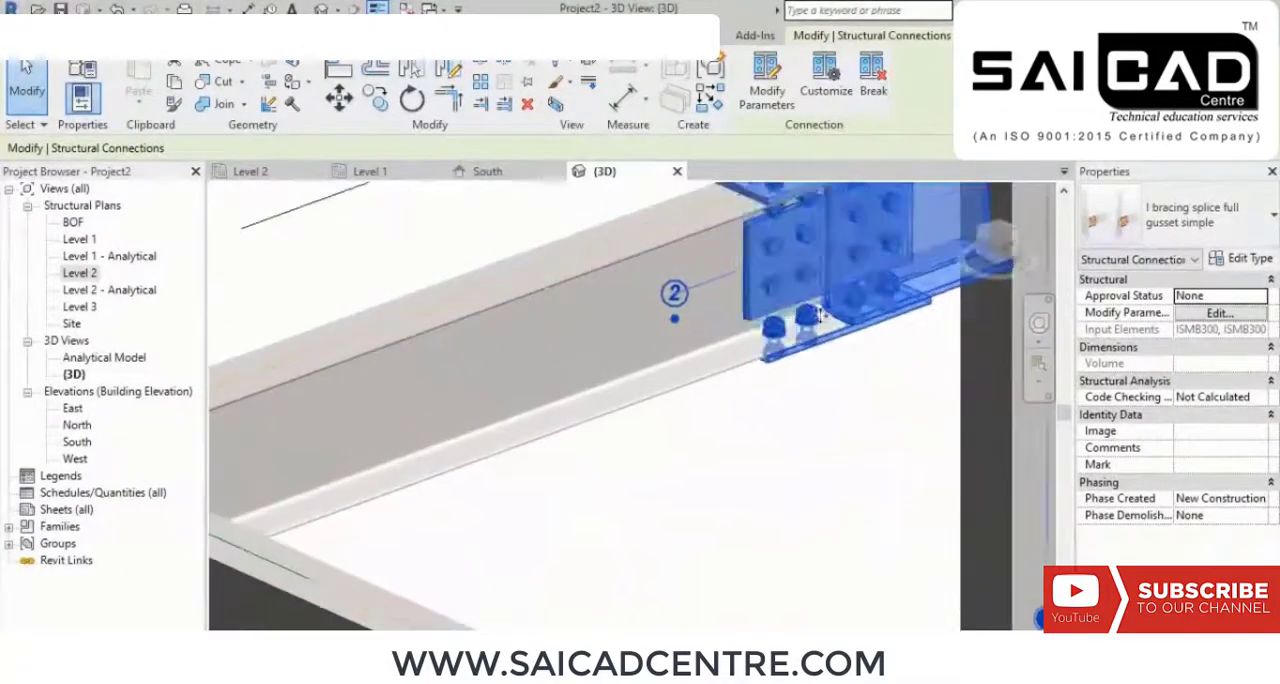
middle_drag(734, 275, 606, 425)
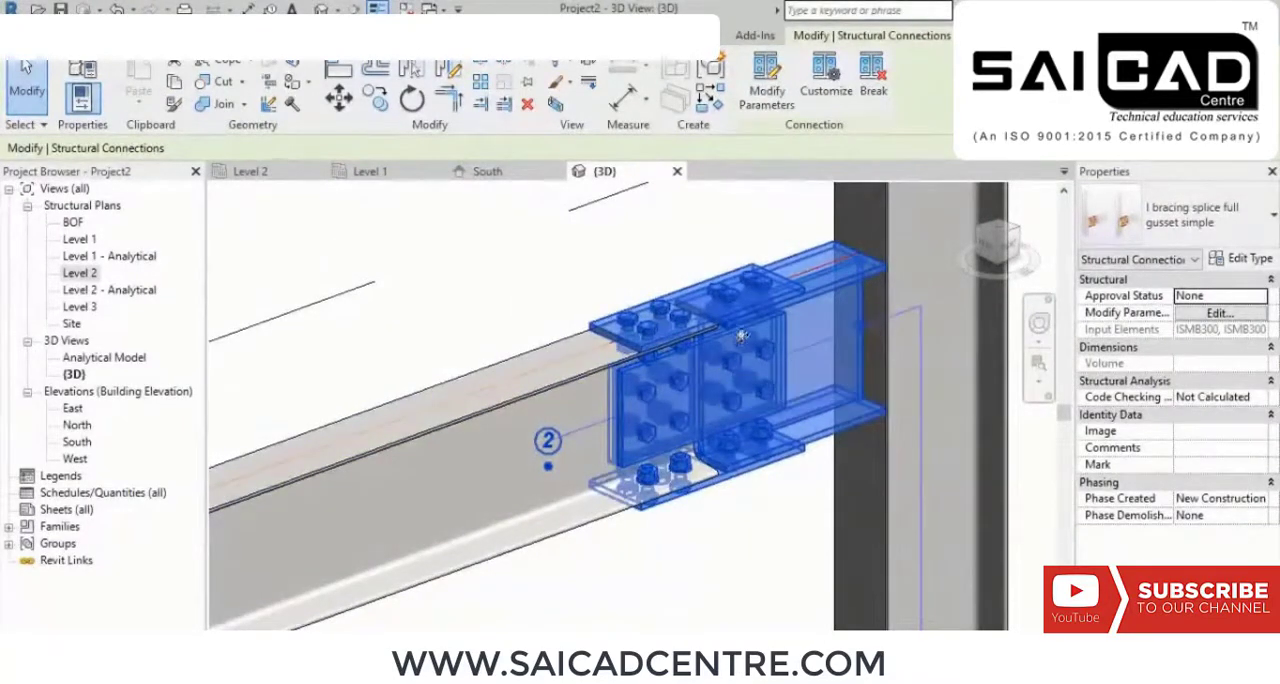
scroll(742, 345, down, 4)
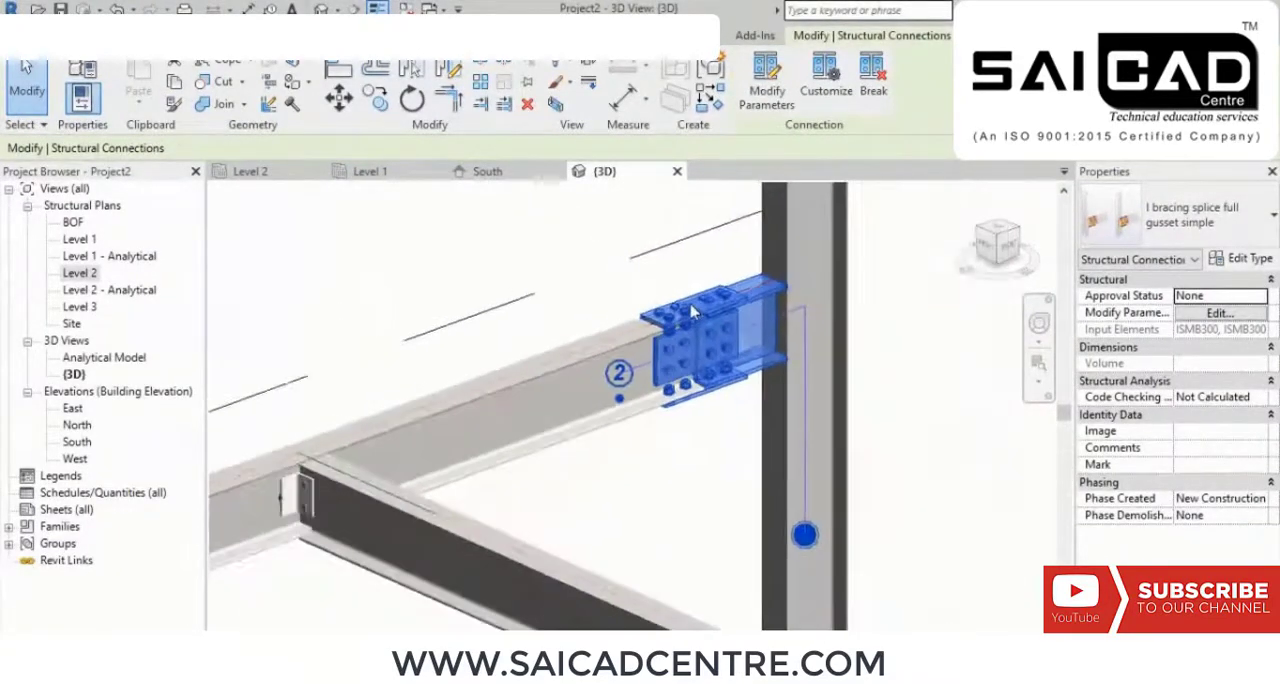
middle_drag(806, 451, 621, 378)
scroll(767, 371, down, 1)
middle_drag(776, 351, 782, 394)
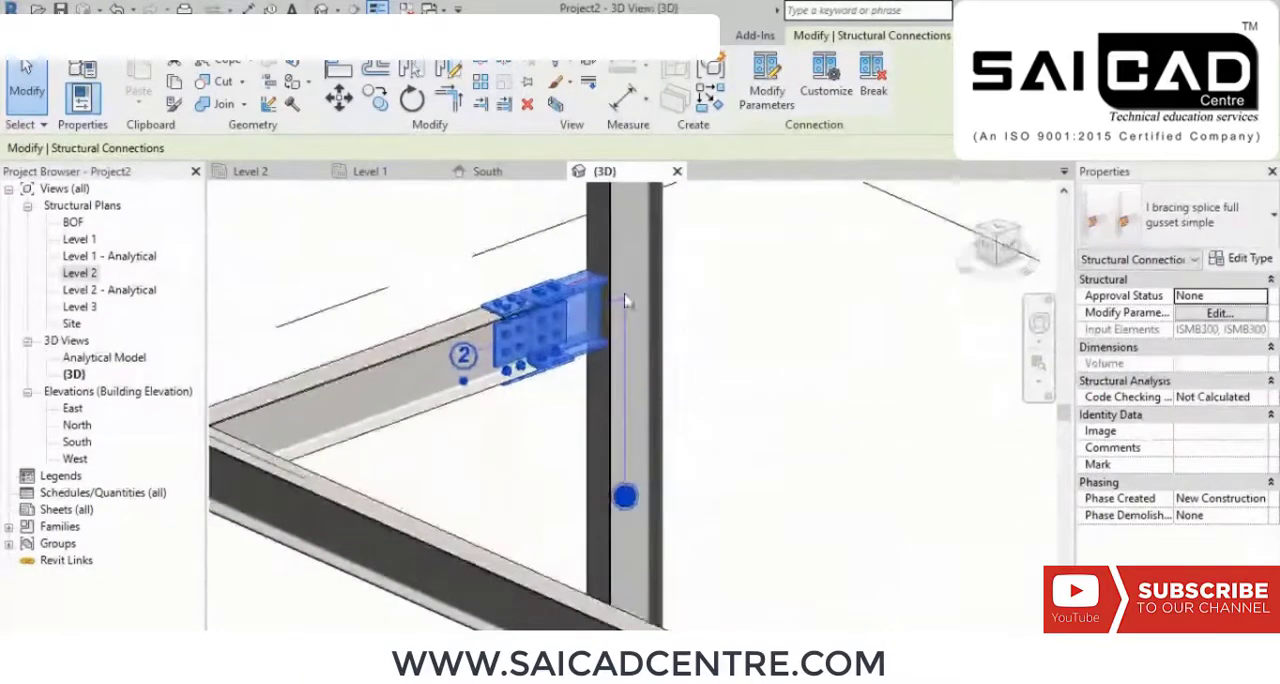
Step: Change the beam-to-column connection type to Knee of frame bolted, with haunch
scroll(625, 298, up, 2)
middle_drag(627, 314, 639, 329)
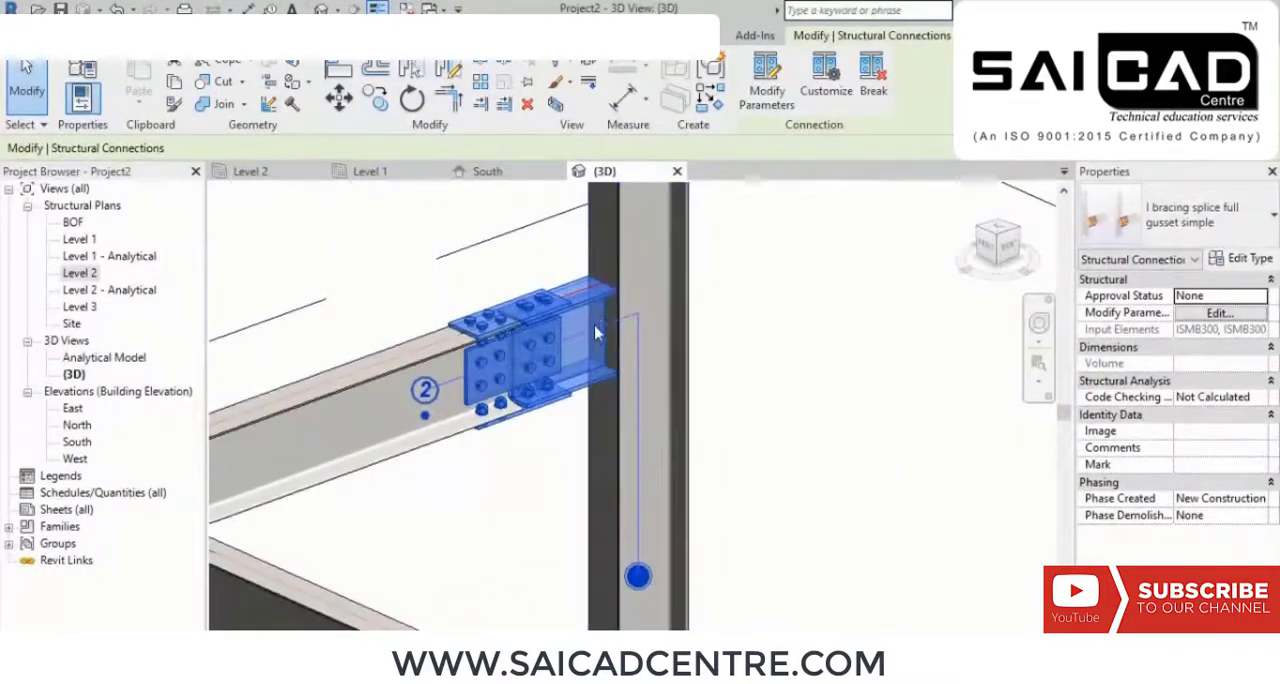
click(1228, 240)
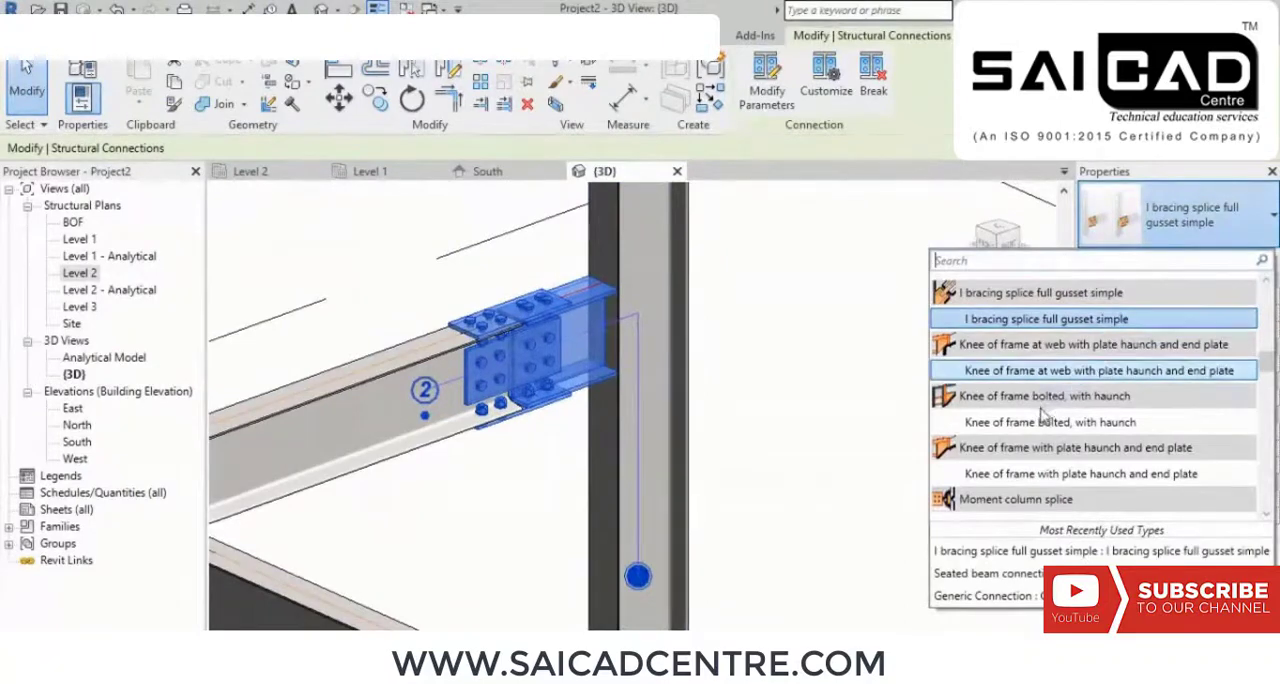
click(1033, 422)
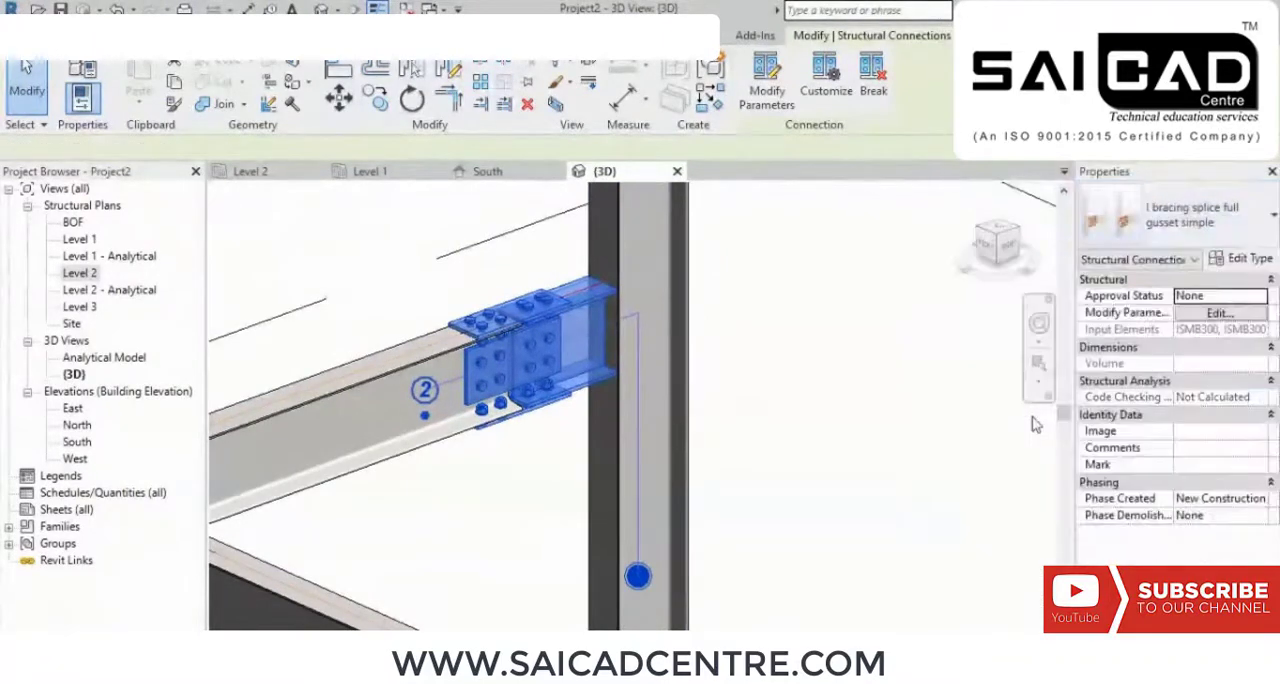
scroll(850, 375, down, 2)
middle_drag(818, 386, 846, 389)
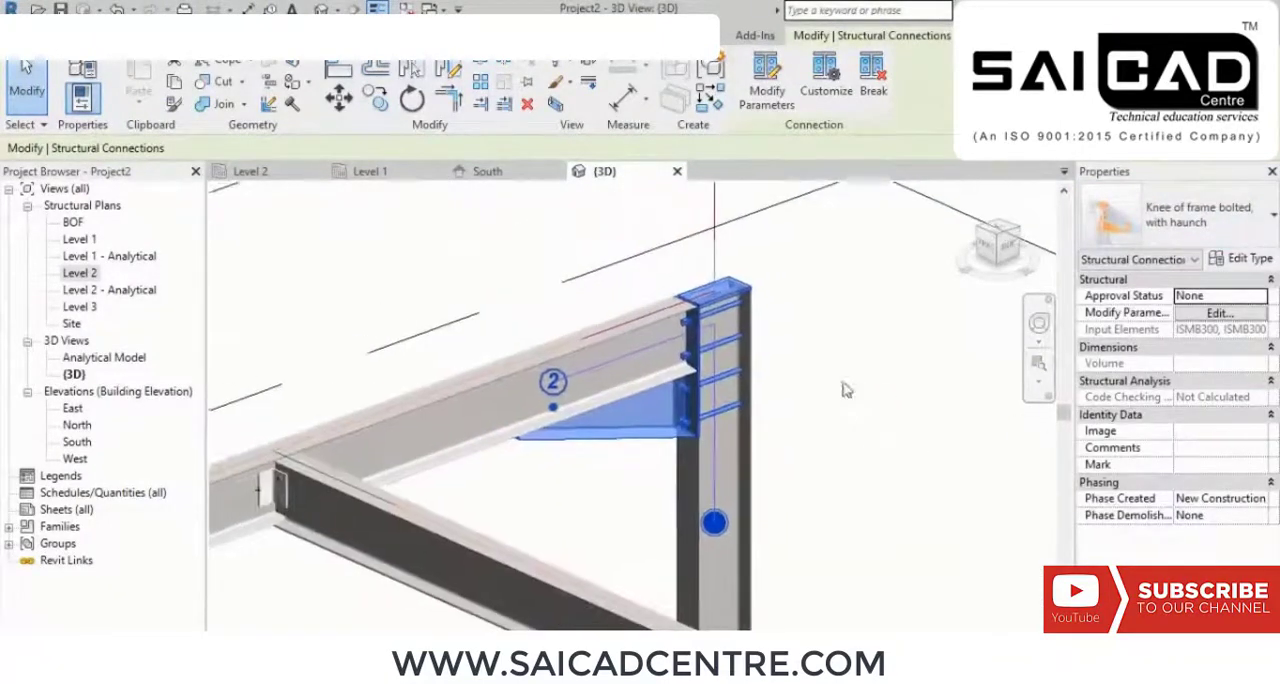
Step: Examine the haunch under the beam and the column's top plate in the bolted knee connection
scroll(640, 305, up, 1)
middle_drag(741, 264, 755, 338)
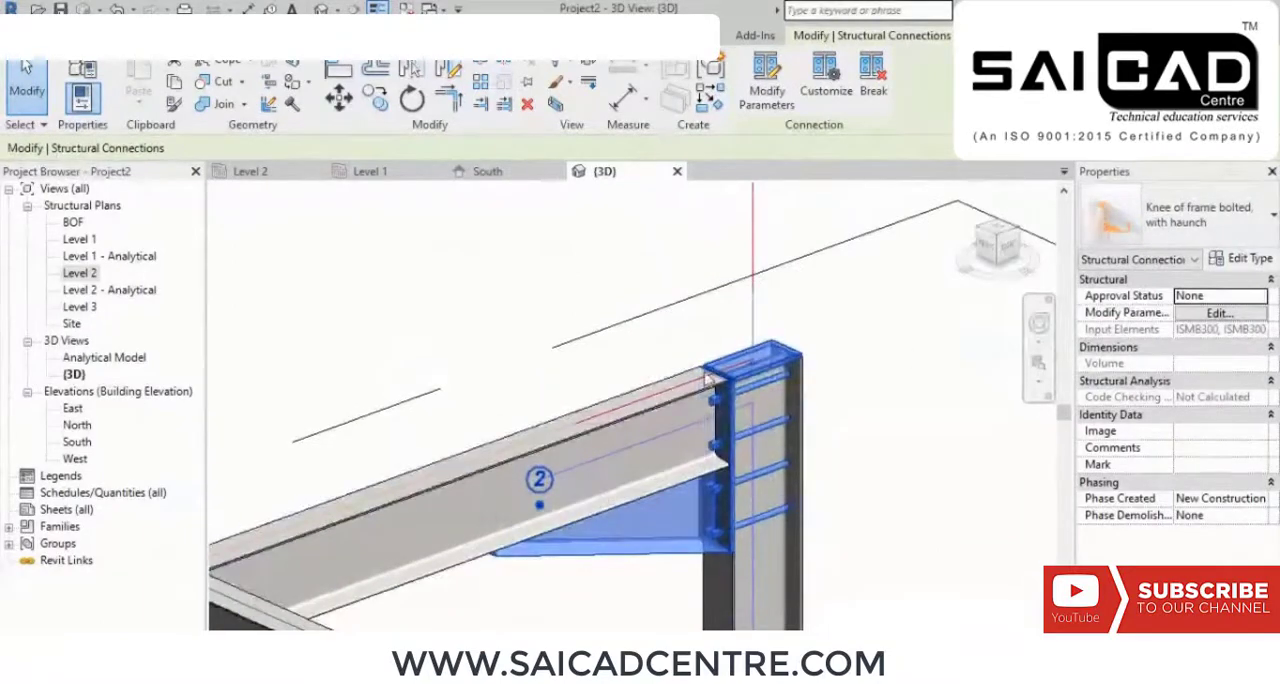
scroll(711, 359, up, 1)
scroll(745, 384, up, 1)
scroll(786, 360, down, 4)
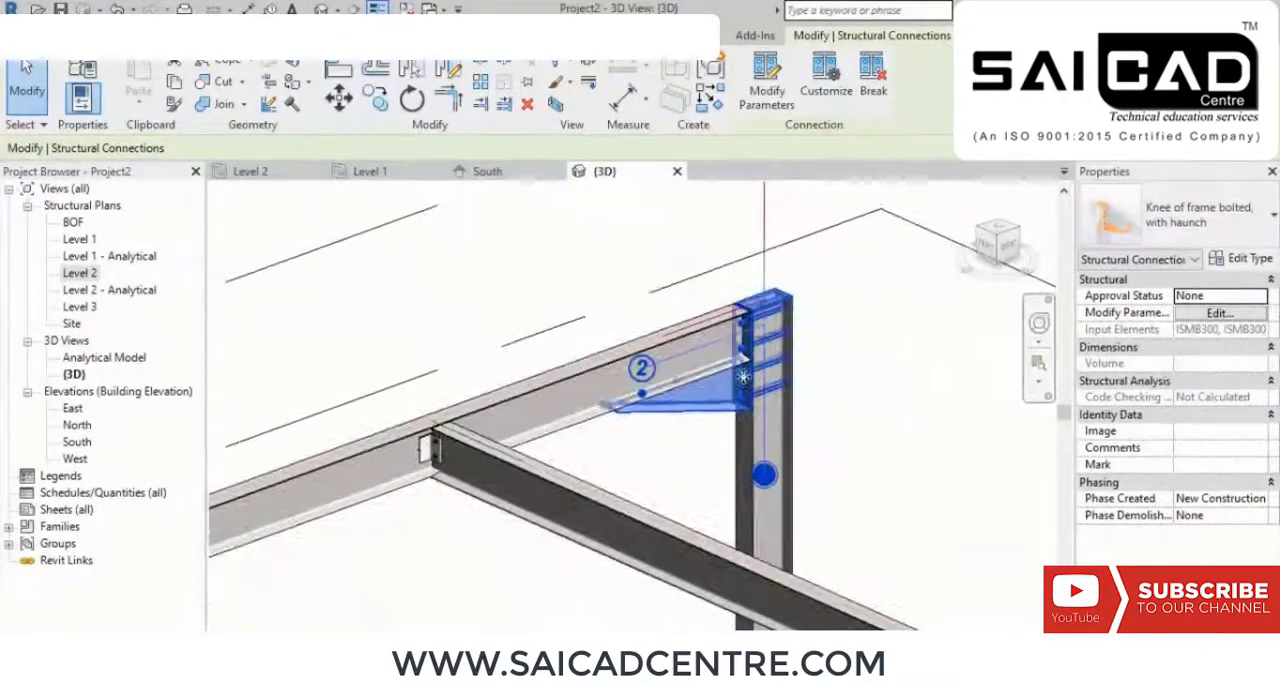
scroll(722, 412, up, 2)
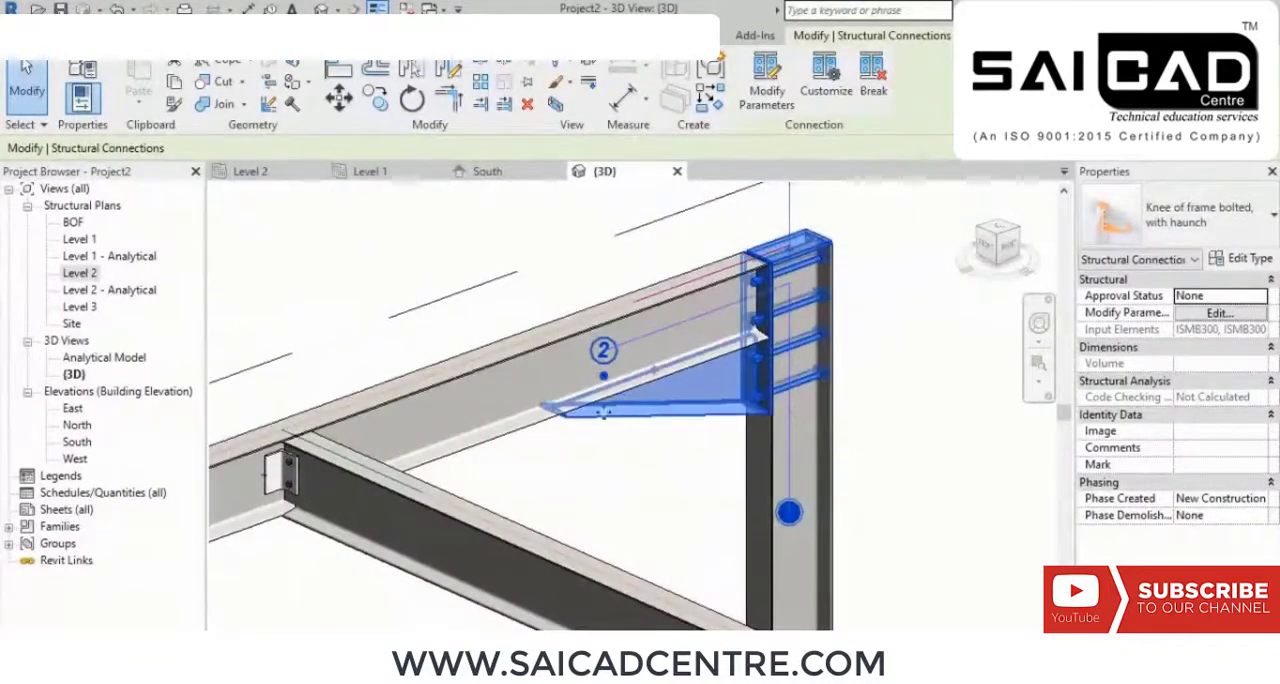
scroll(706, 417, down, 4)
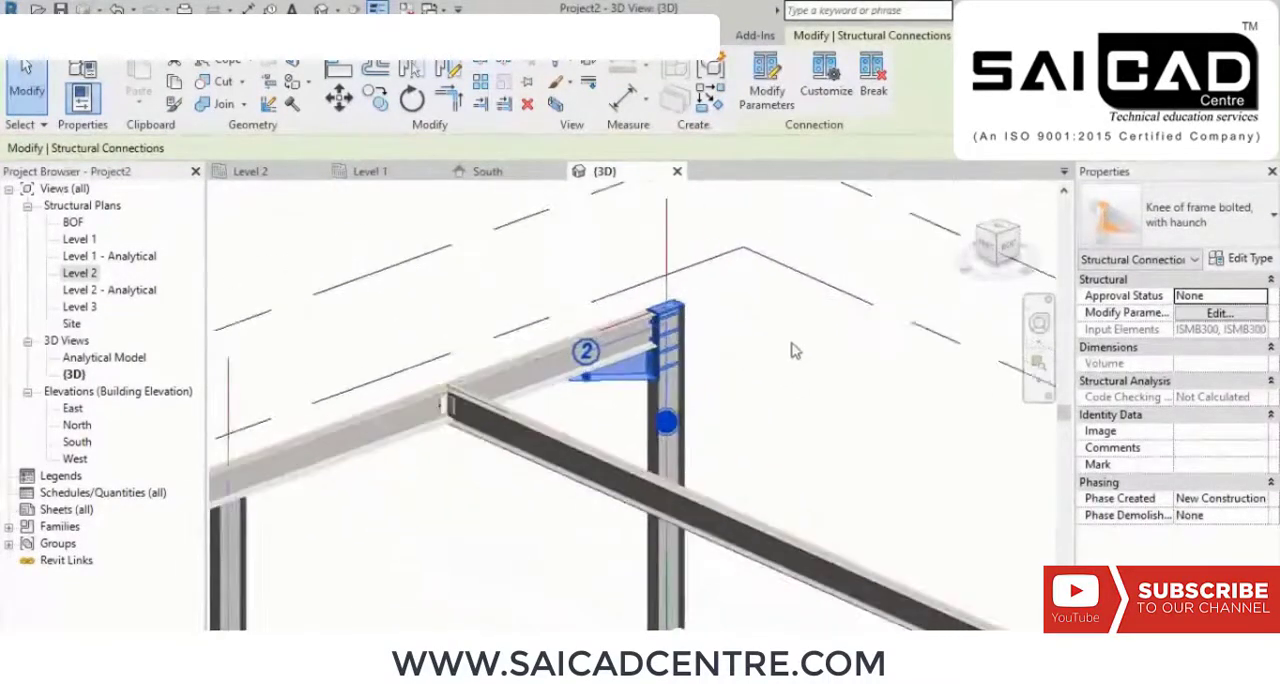
scroll(751, 392, up, 2)
Step: Inspect the knee connection's end plate and bolts up close from both sides of the column
scroll(714, 418, up, 2)
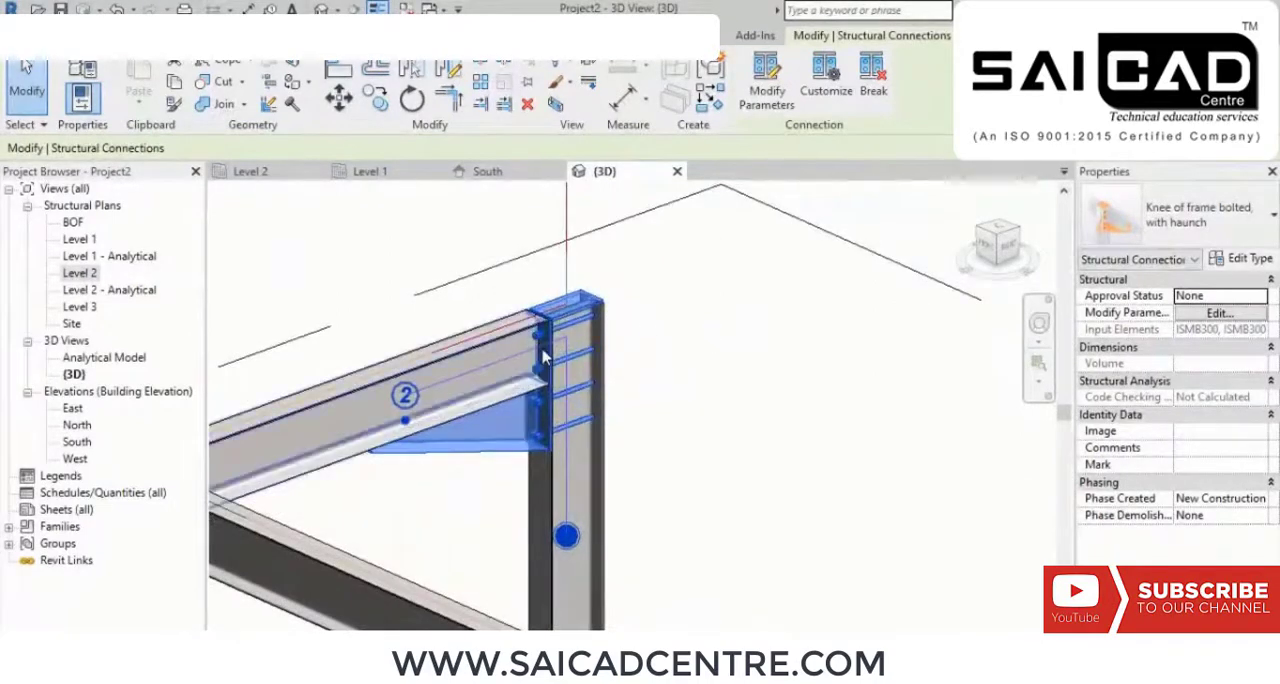
scroll(535, 437, up, 2)
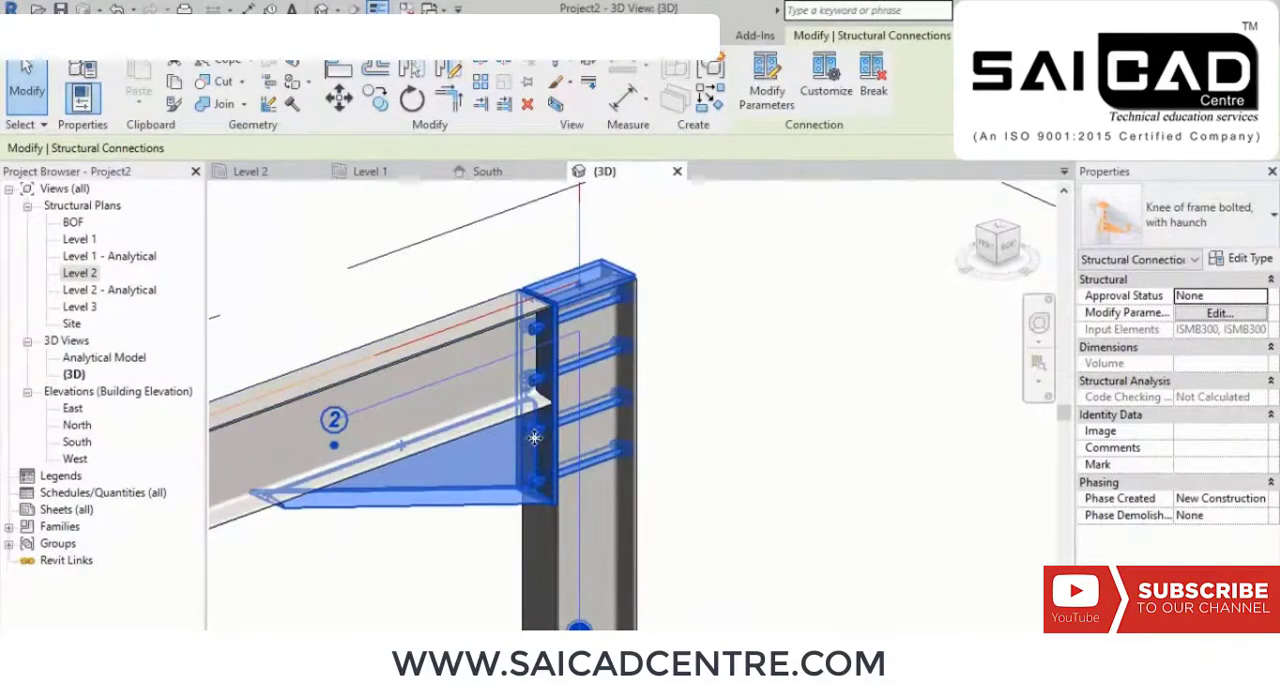
scroll(559, 330, up, 3)
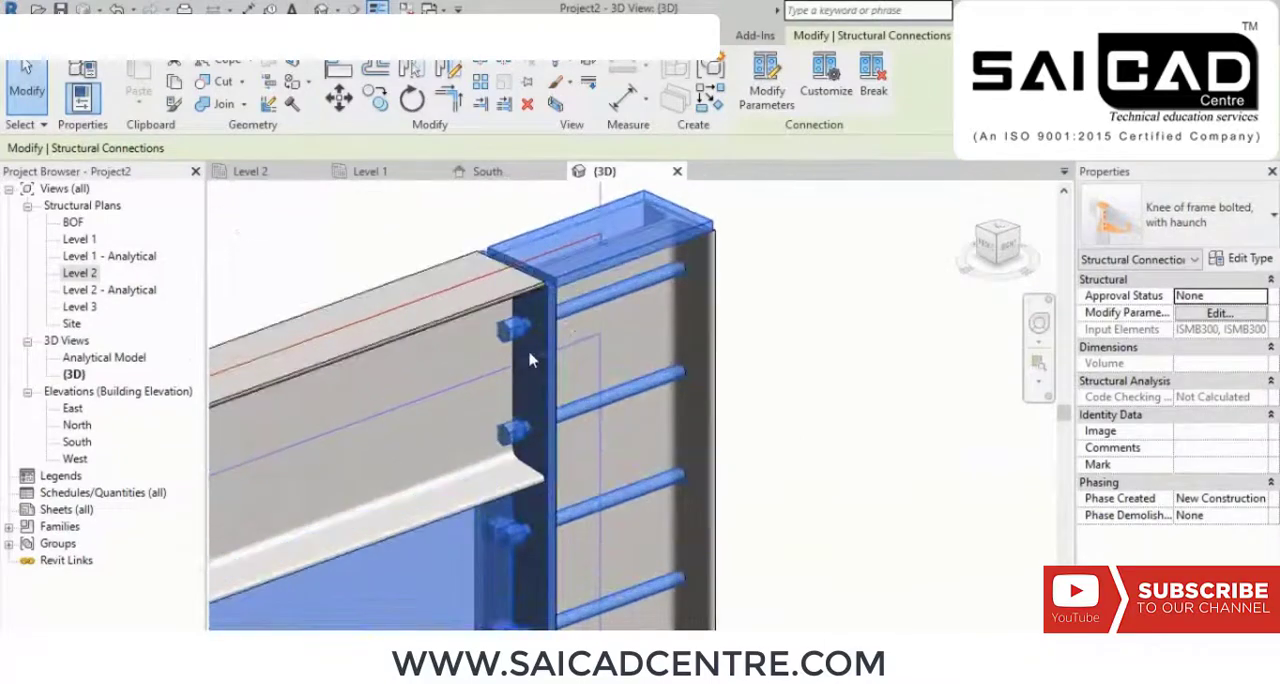
shift+middle_drag(519, 355, 302, 374)
scroll(622, 515, up, 6)
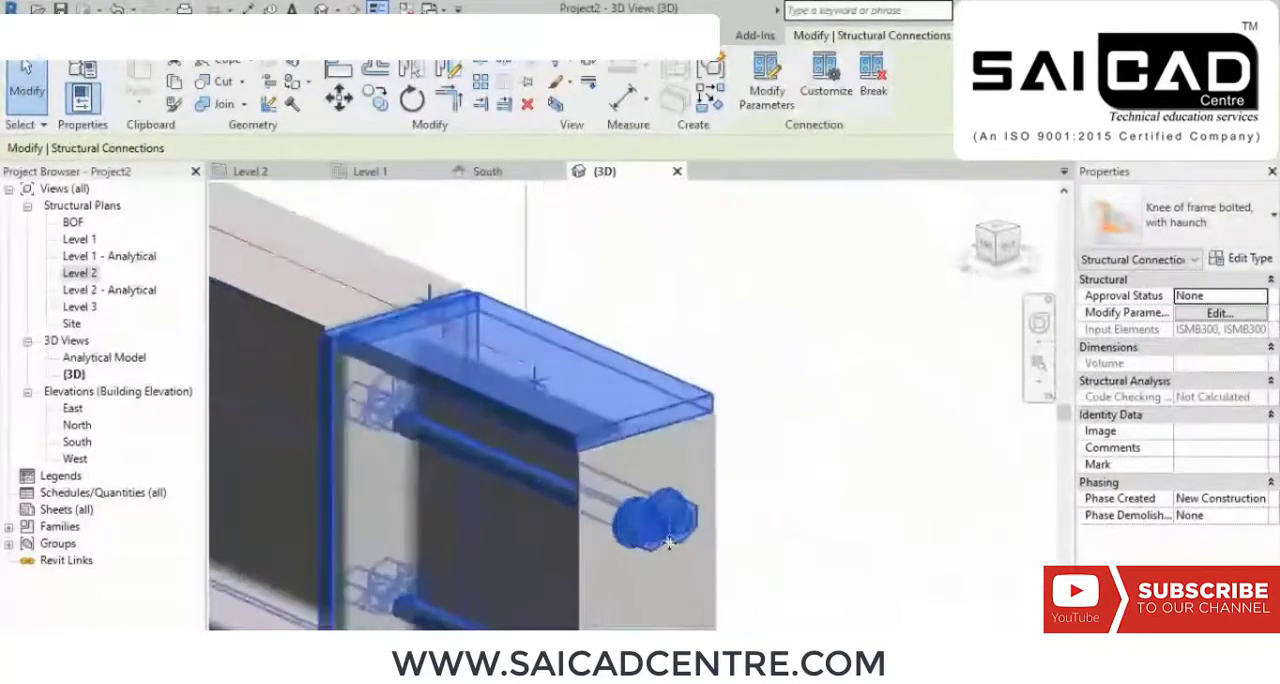
middle_drag(684, 535, 694, 349)
scroll(694, 349, down, 4)
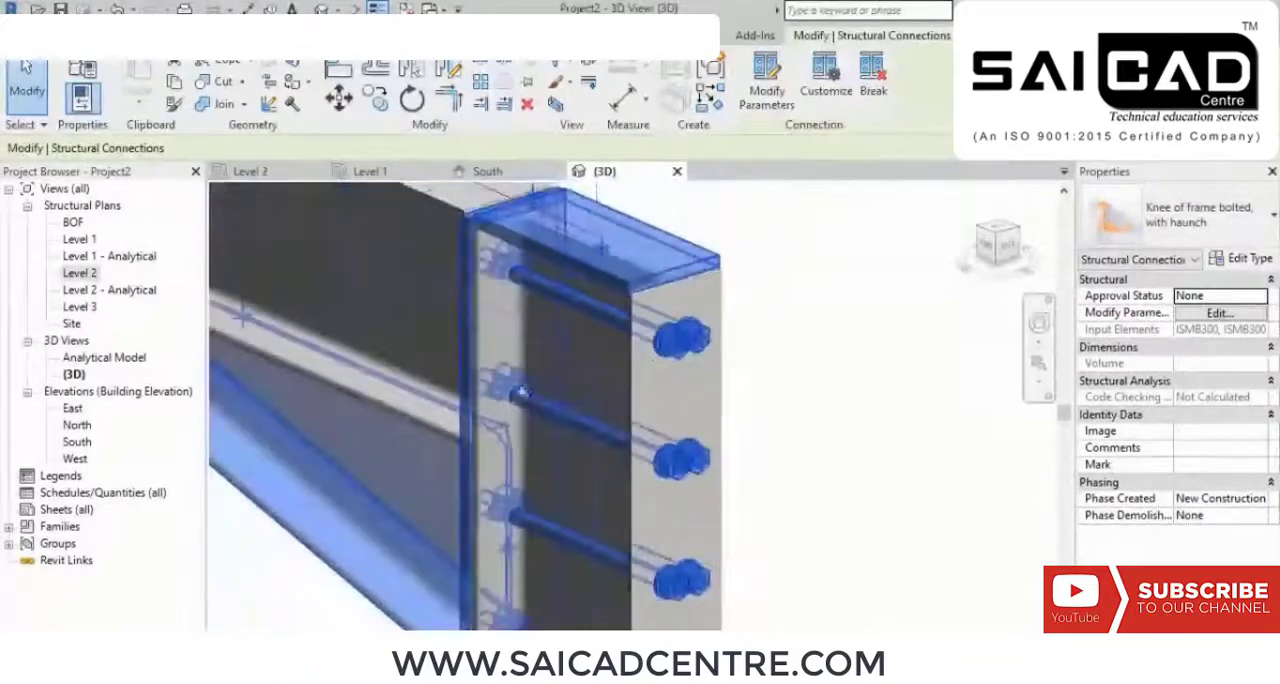
shift+middle_drag(523, 391, 557, 318)
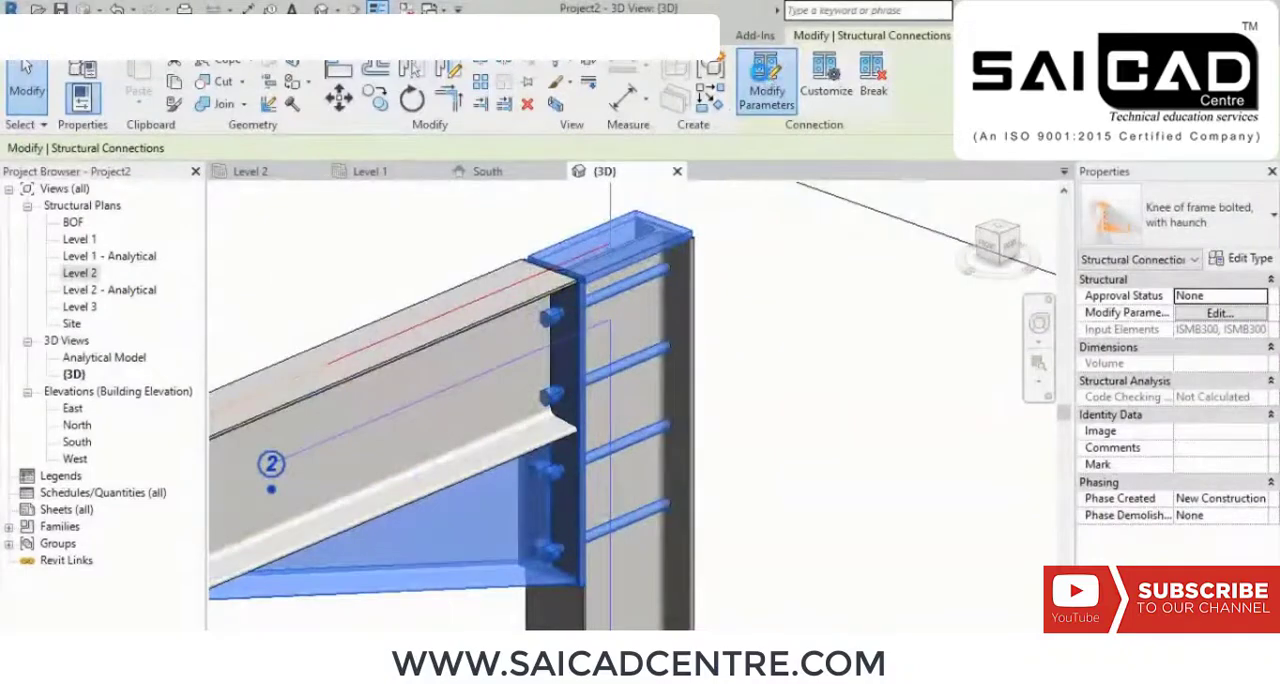
Step: Review the knee connection's haunch, additional plate, additional rafter, end plate and cap plate parameters
click(766, 80)
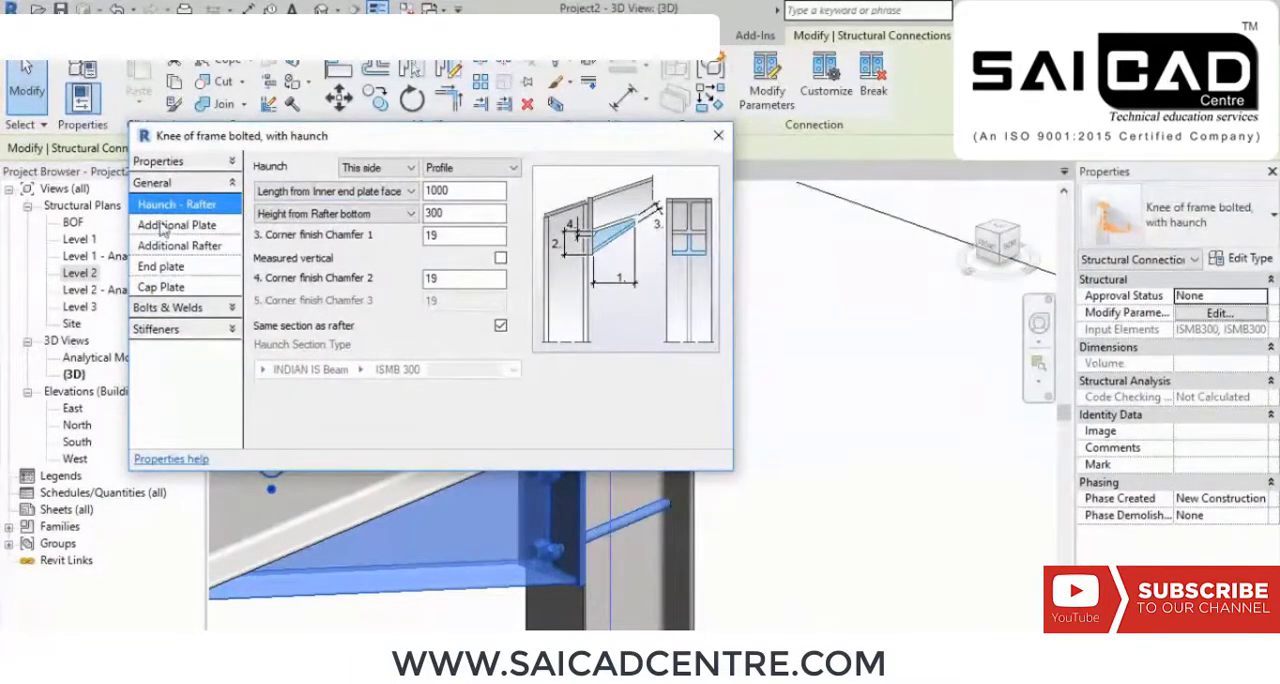
click(186, 226)
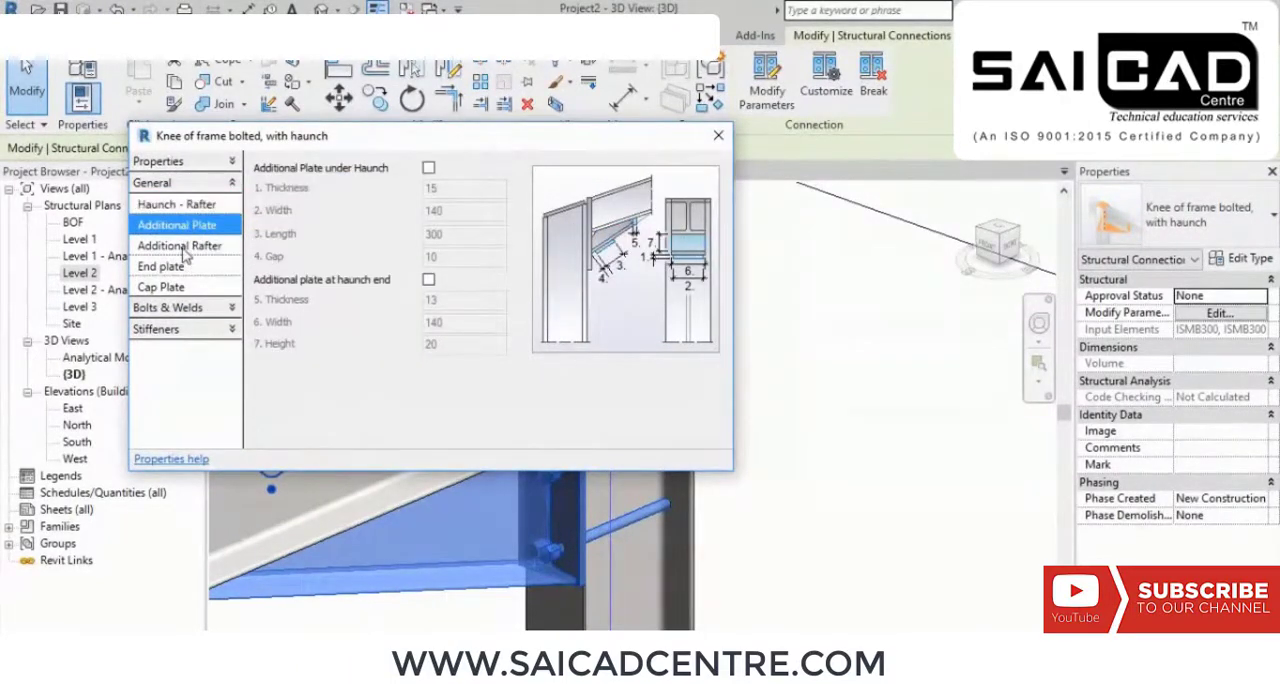
click(184, 246)
click(180, 266)
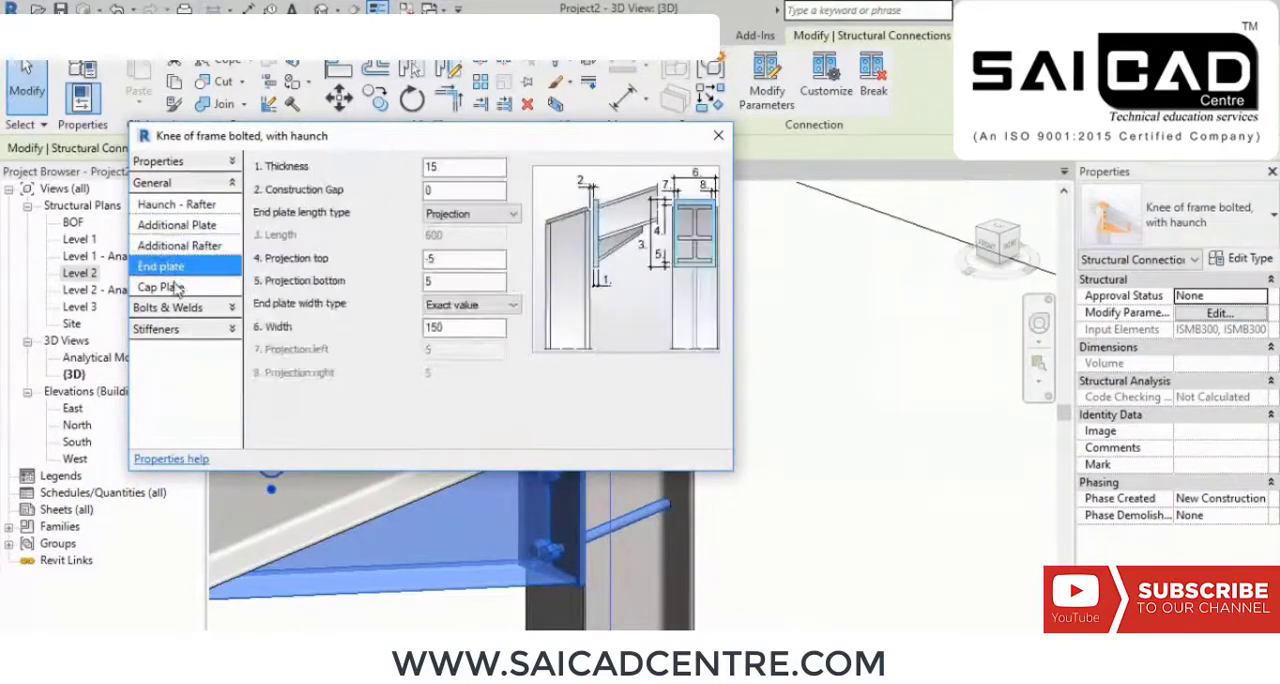
click(165, 287)
click(180, 308)
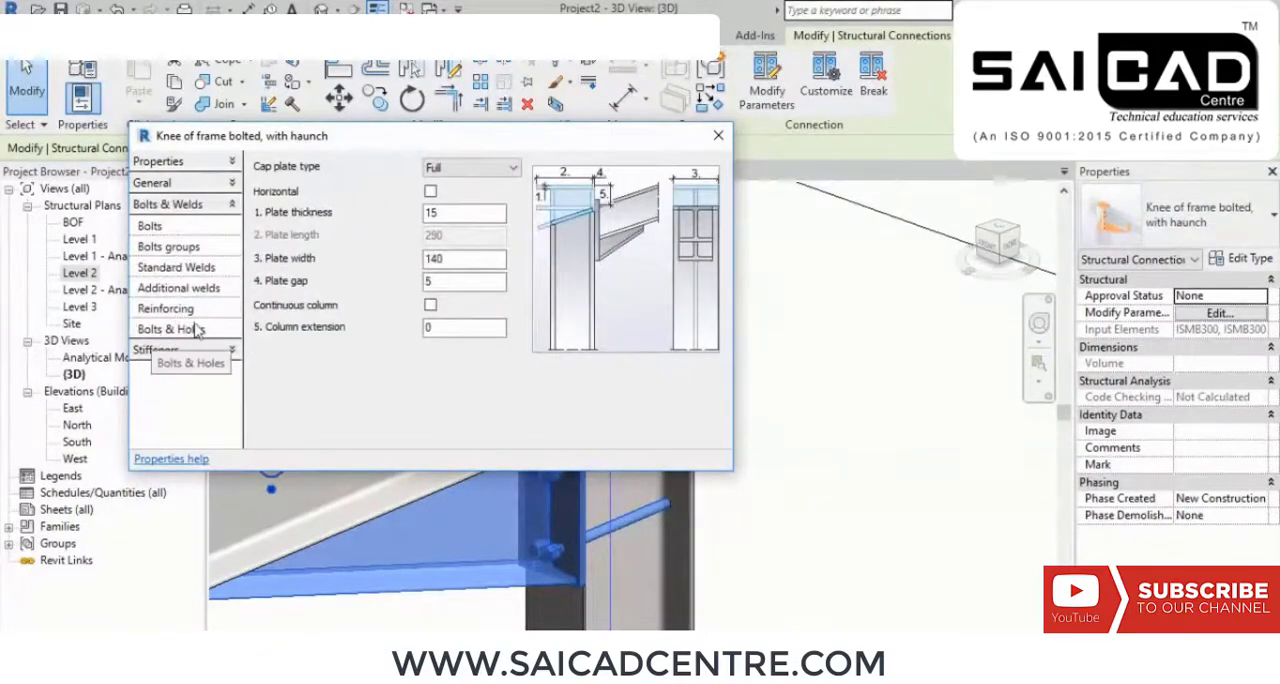
Step: Set the knee connection's bolt diameter to 5/8 inch, disable previous-bolt distance and gauge-line placement, and set the horizontal distance to 80
click(190, 310)
click(186, 229)
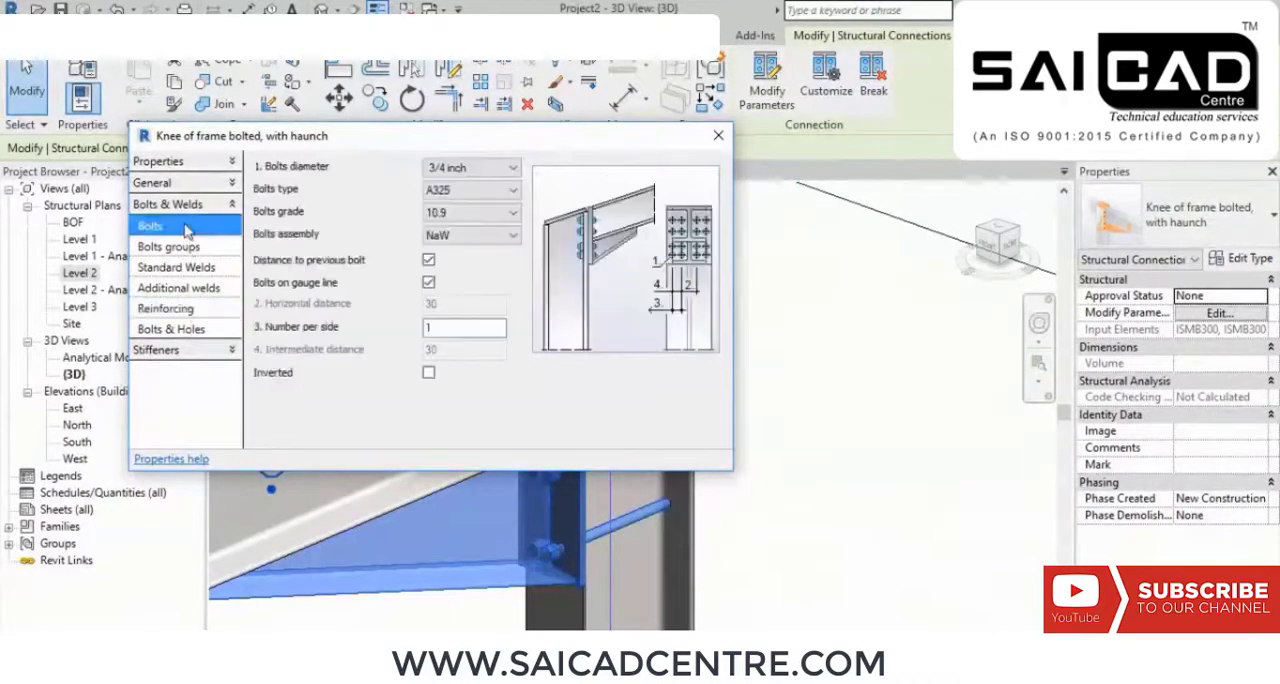
click(480, 168)
click(485, 185)
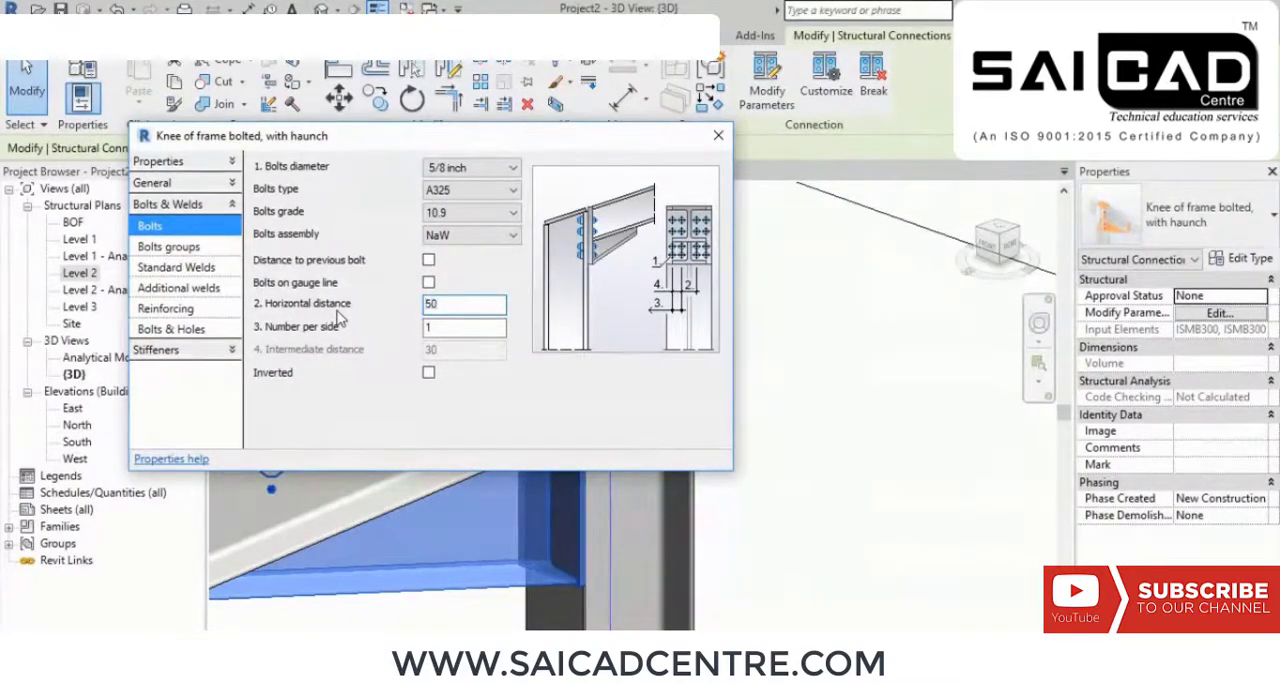
drag(477, 140, 768, 166)
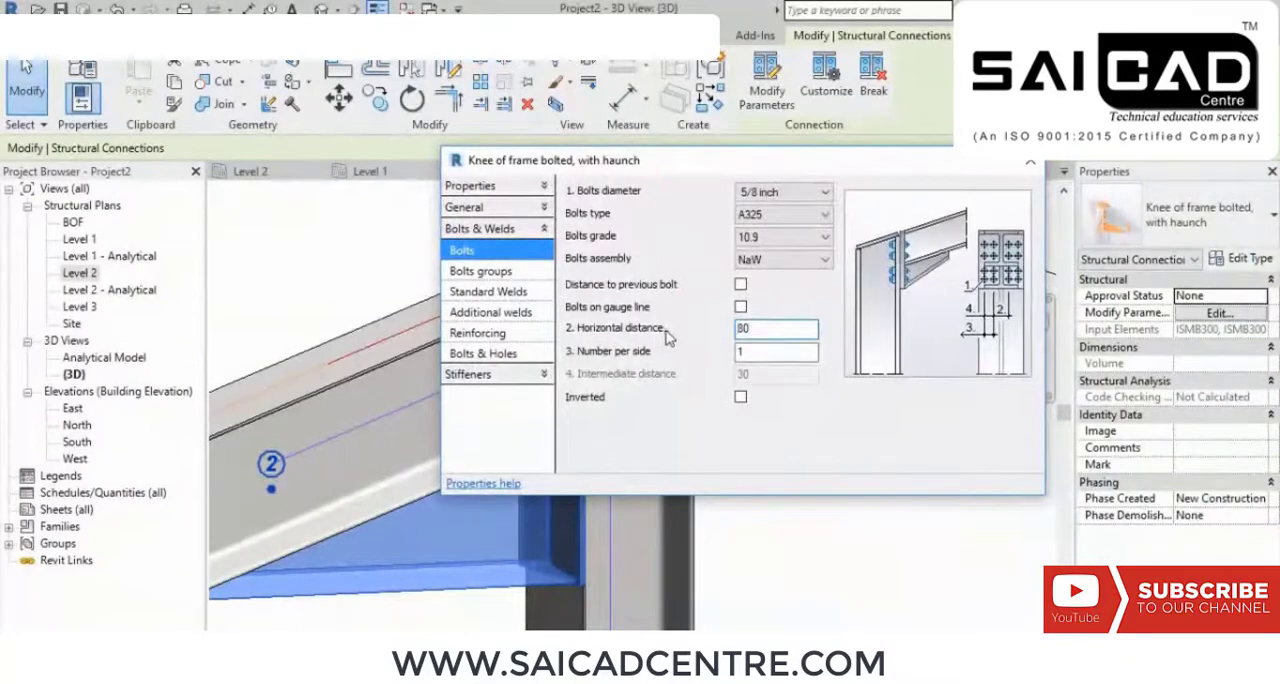
drag(916, 156, 984, 267)
click(1120, 267)
click(846, 438)
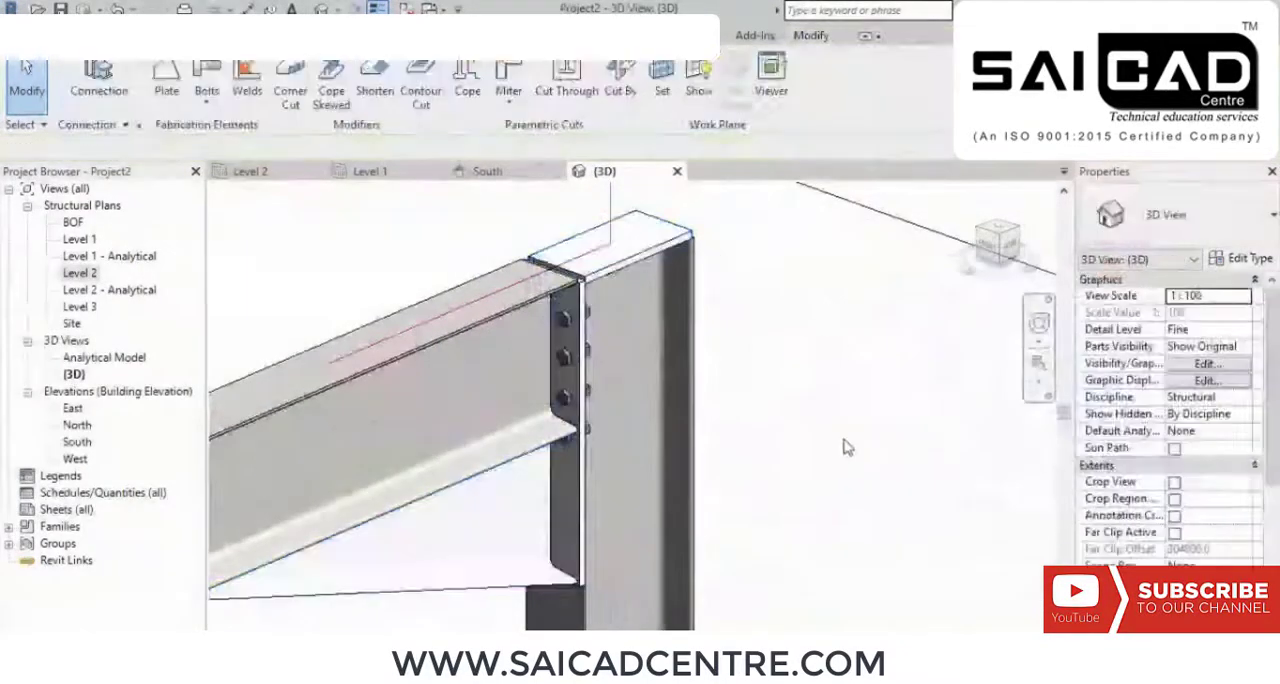
Step: Examine the modified bolts on both sides of the end plate and the bolt beneath the beam's lower flange
shift+middle_drag(820, 455, 636, 456)
scroll(630, 392, up, 4)
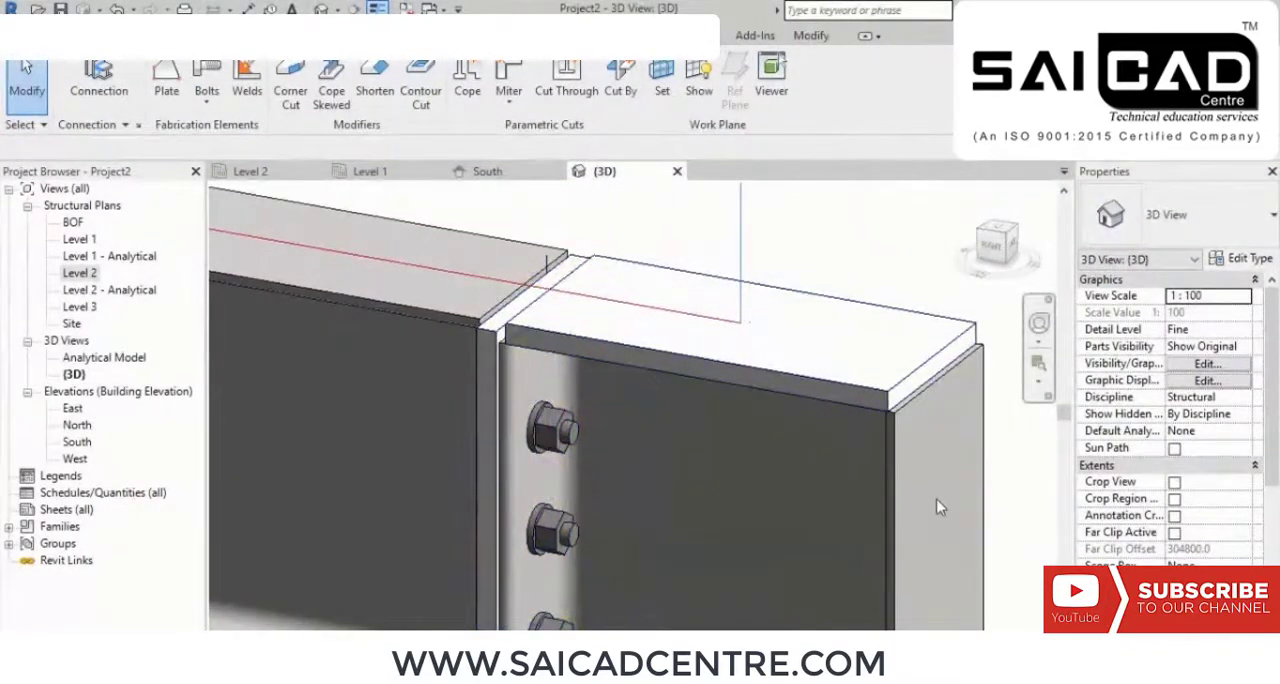
middle_drag(603, 477, 745, 463)
scroll(696, 416, down, 4)
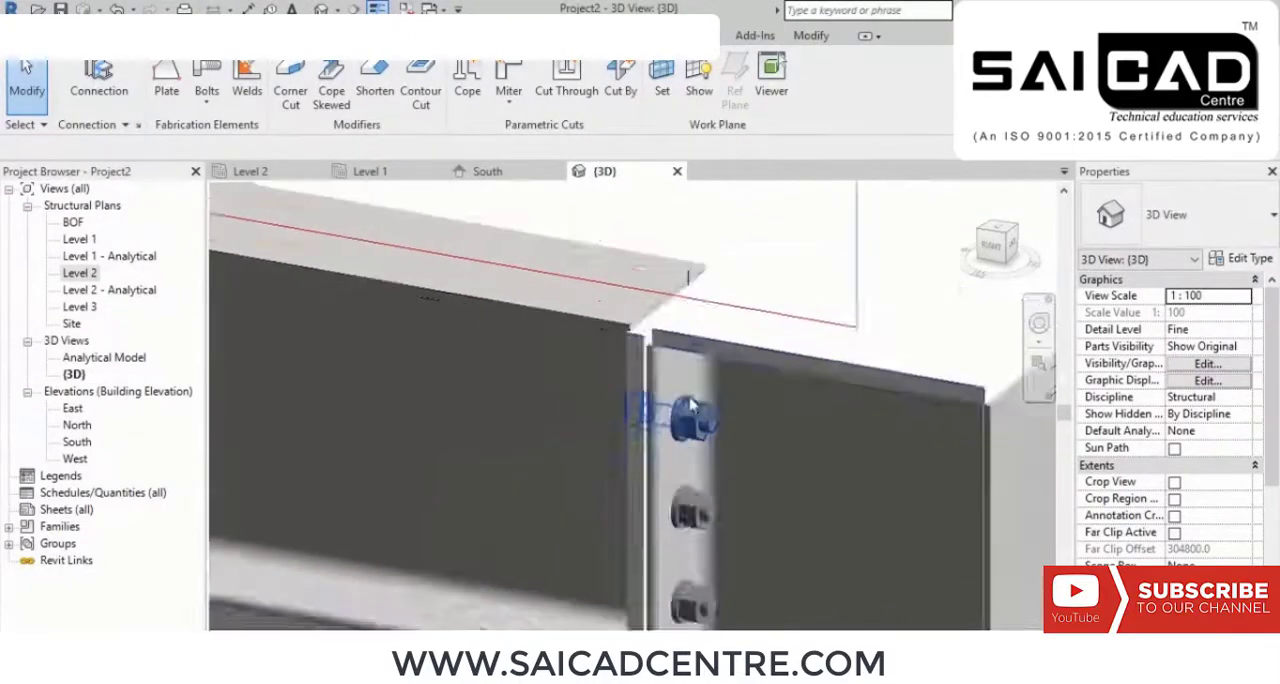
shift+middle_drag(665, 467, 838, 472)
scroll(690, 312, up, 4)
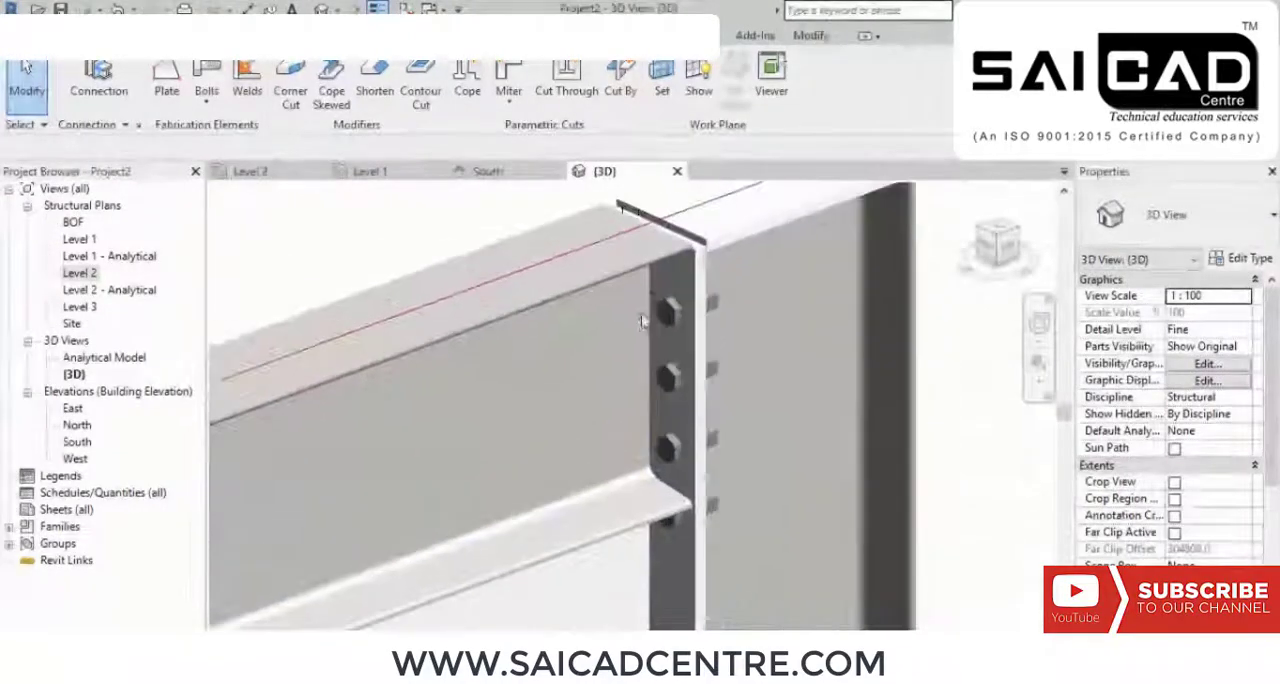
shift+middle_drag(707, 333, 850, 314)
scroll(808, 363, up, 5)
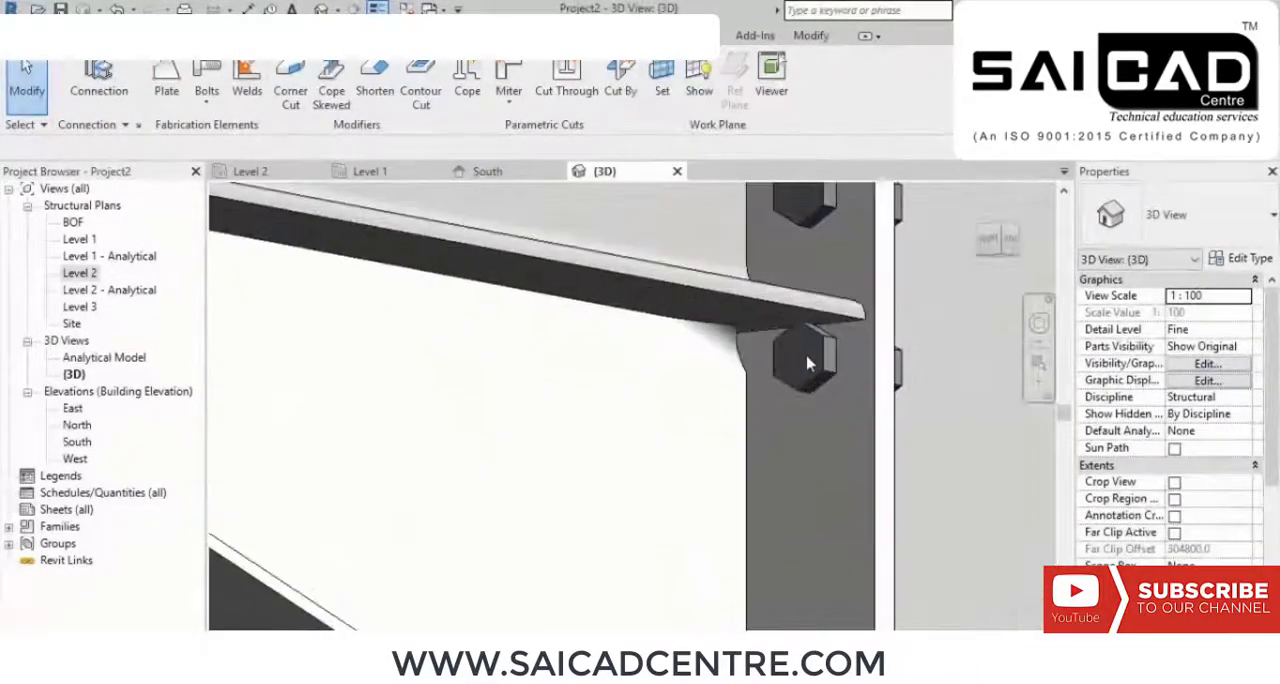
scroll(798, 352, down, 4)
middle_drag(884, 328, 831, 519)
shift+middle_drag(757, 371, 680, 570)
Step: Place a generic structural connection between the column and the main beam at the joint opposite the haunched knee
scroll(804, 332, down, 10)
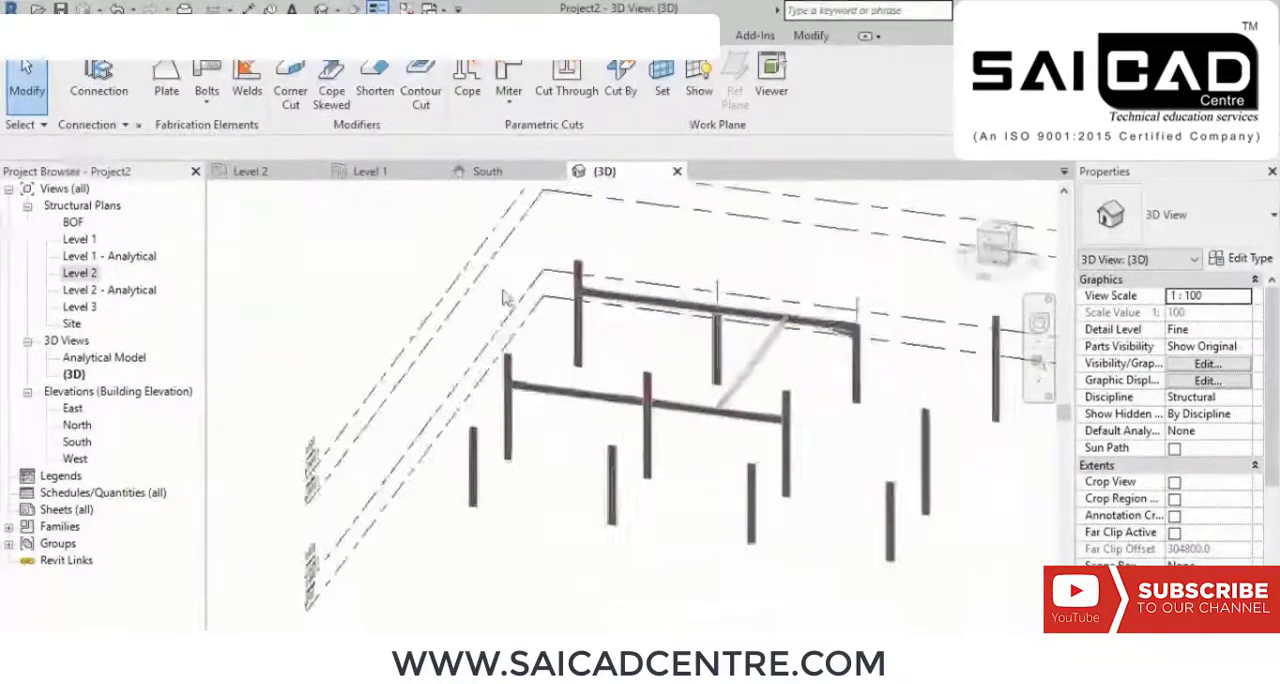
scroll(598, 302, up, 5)
shift+middle_drag(492, 387, 768, 541)
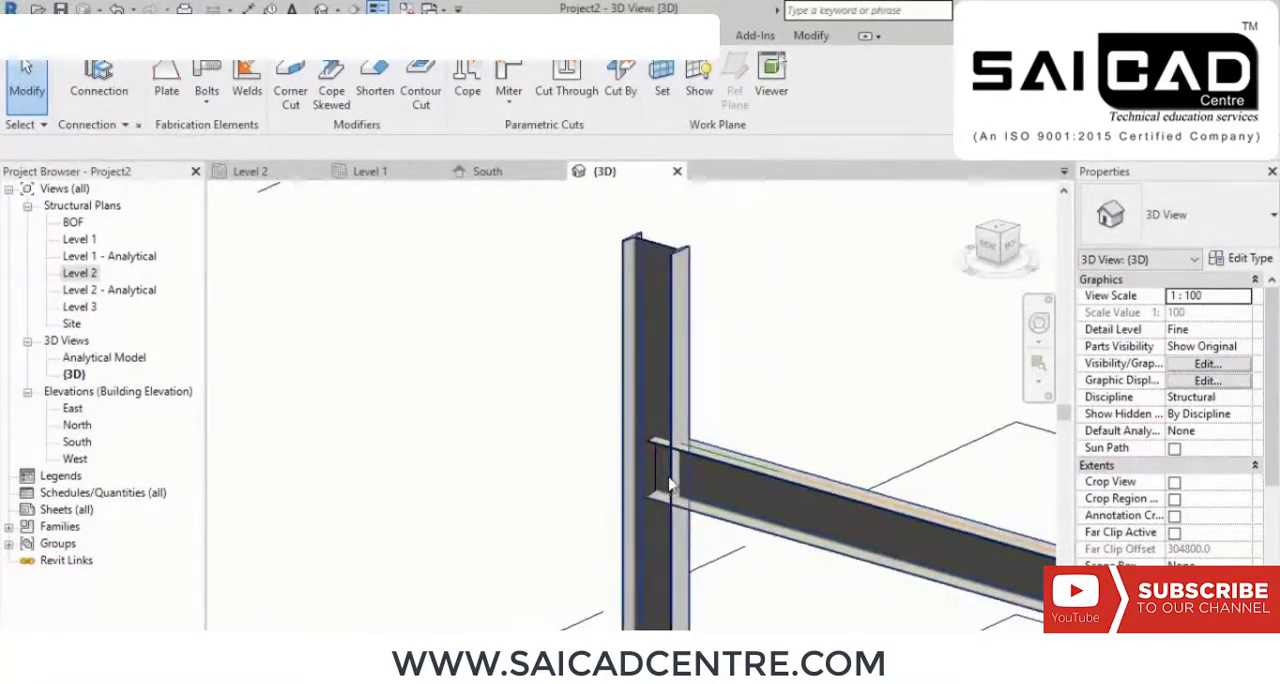
middle_drag(543, 456, 473, 381)
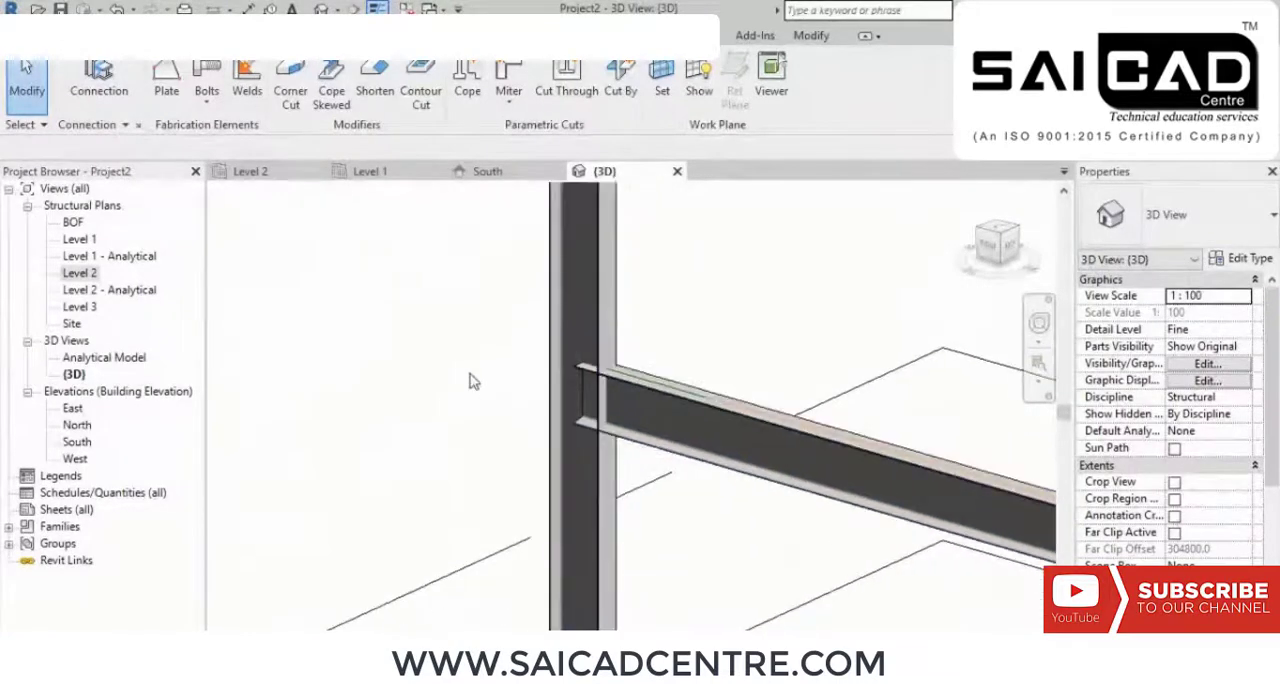
drag(708, 300, 338, 410)
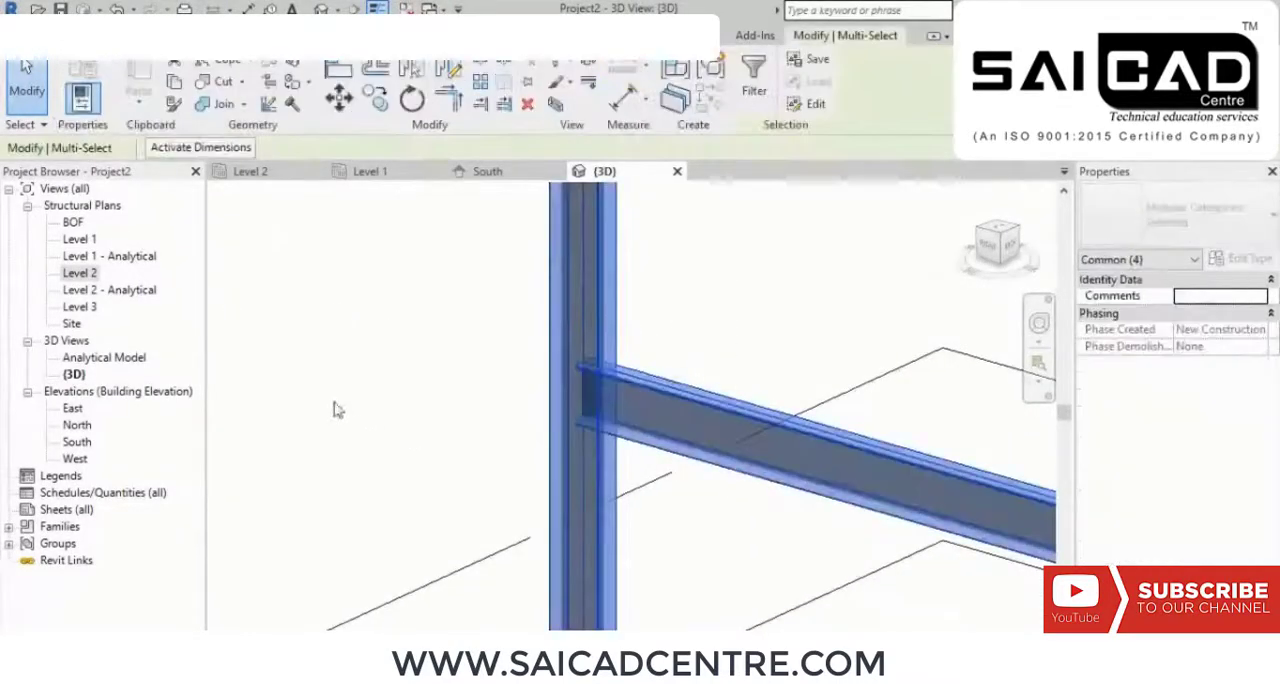
click(361, 246)
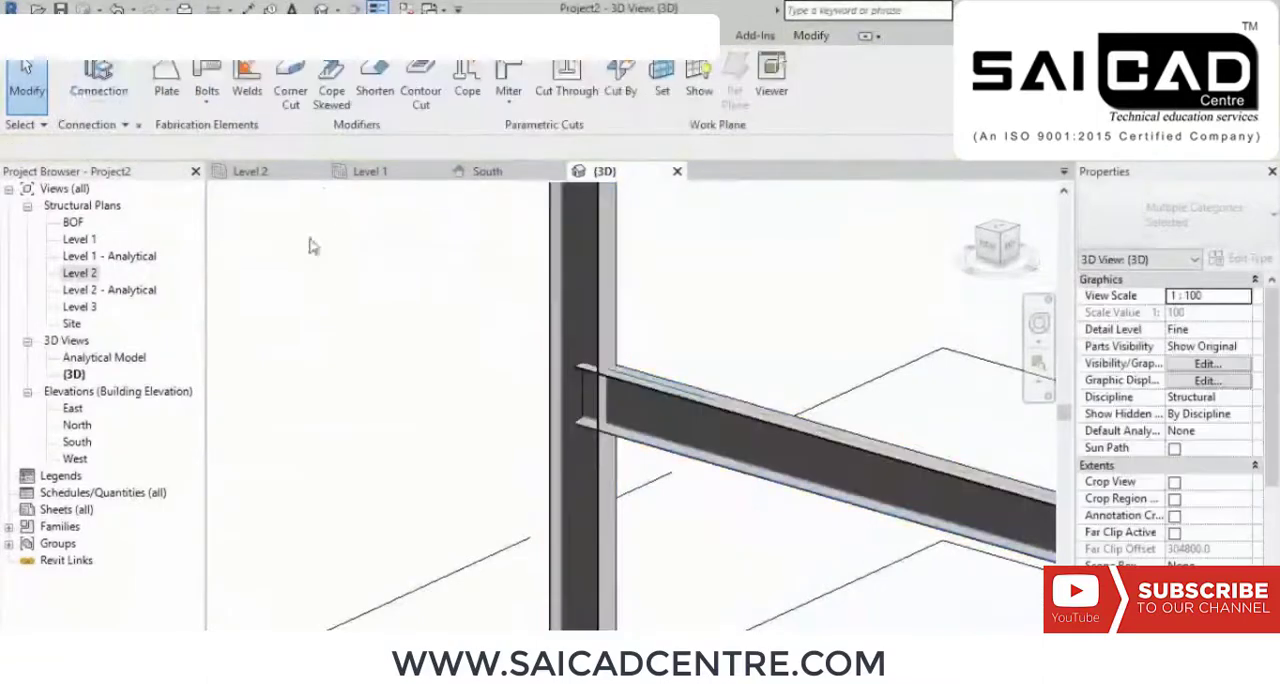
click(103, 72)
drag(730, 342, 423, 452)
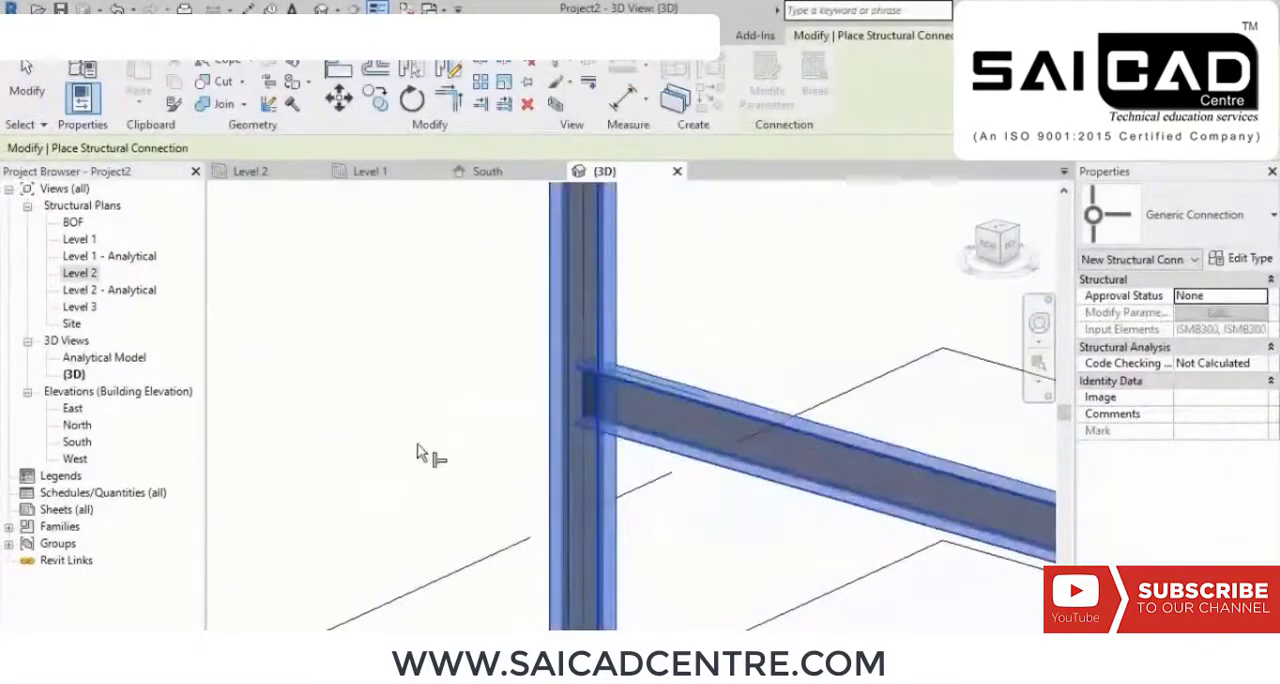
key(Return)
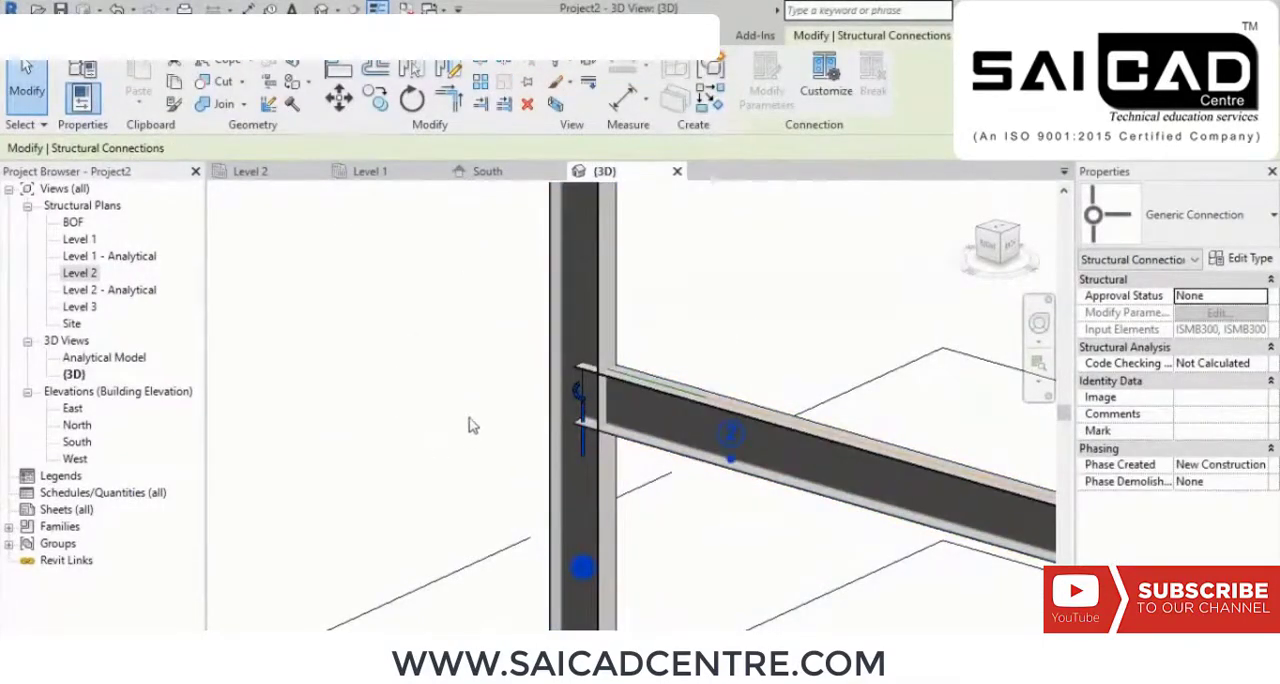
Step: Change the new connection's type to Knee of frame with plate haunch and end plate
click(1218, 226)
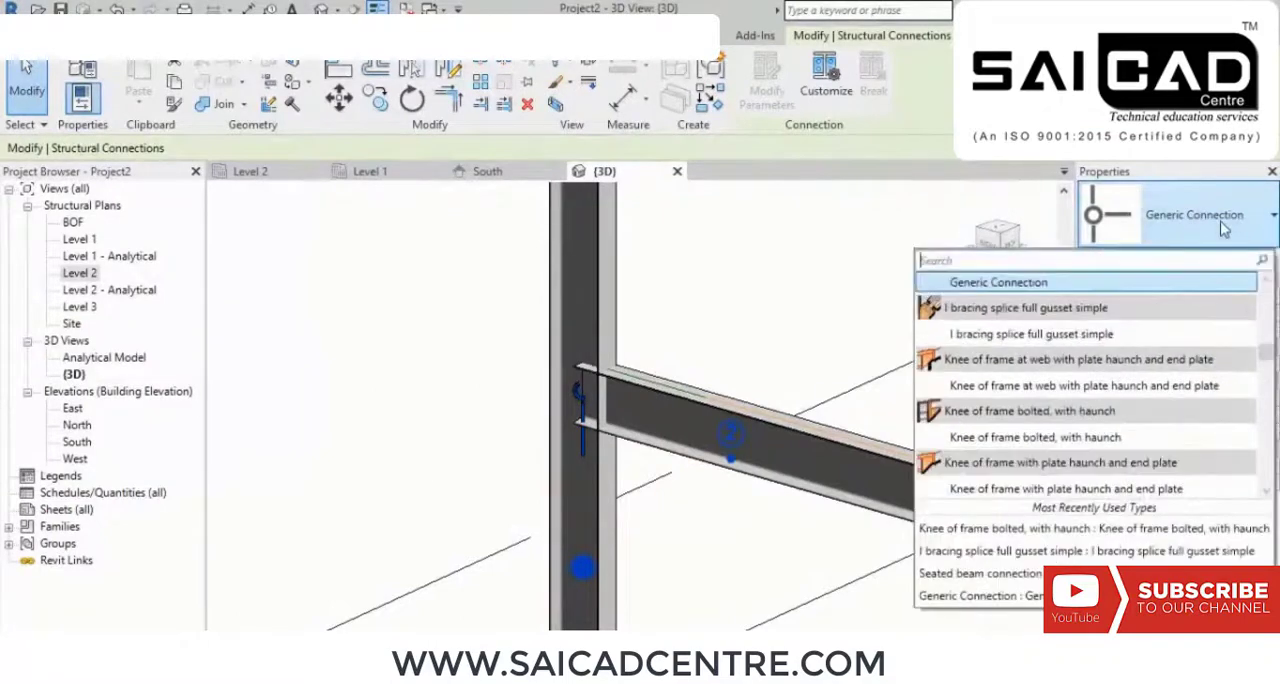
click(1015, 489)
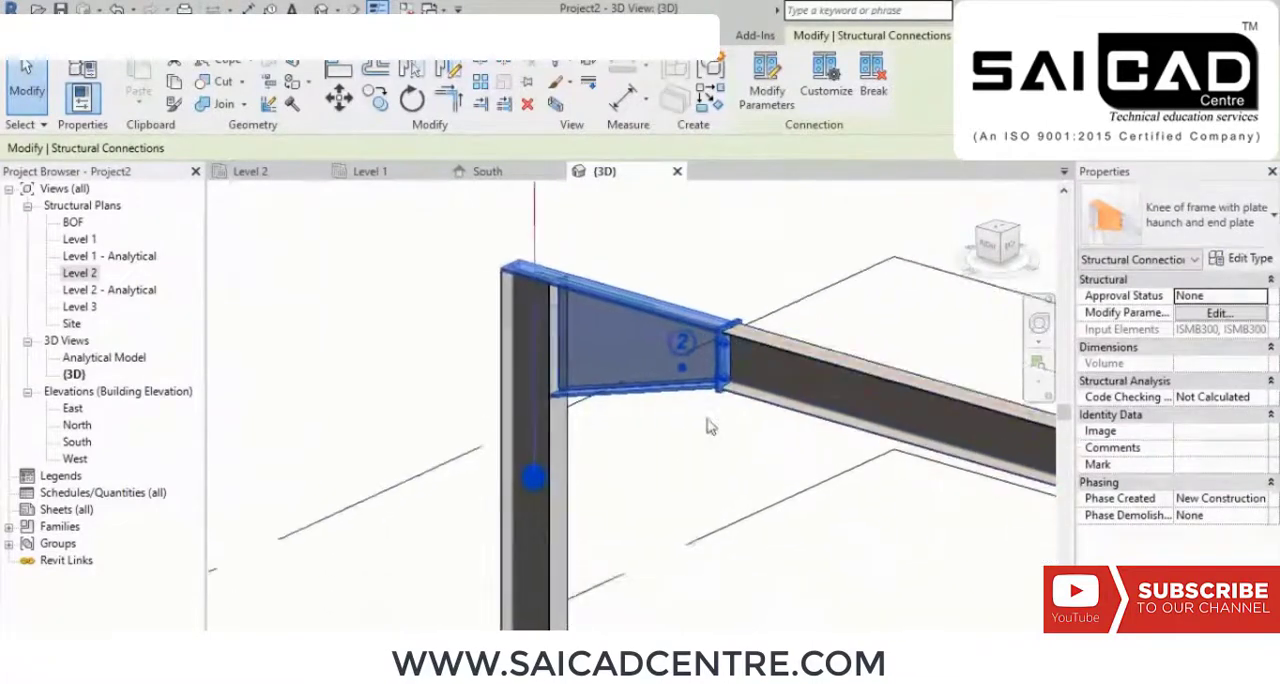
scroll(707, 427, up, 2)
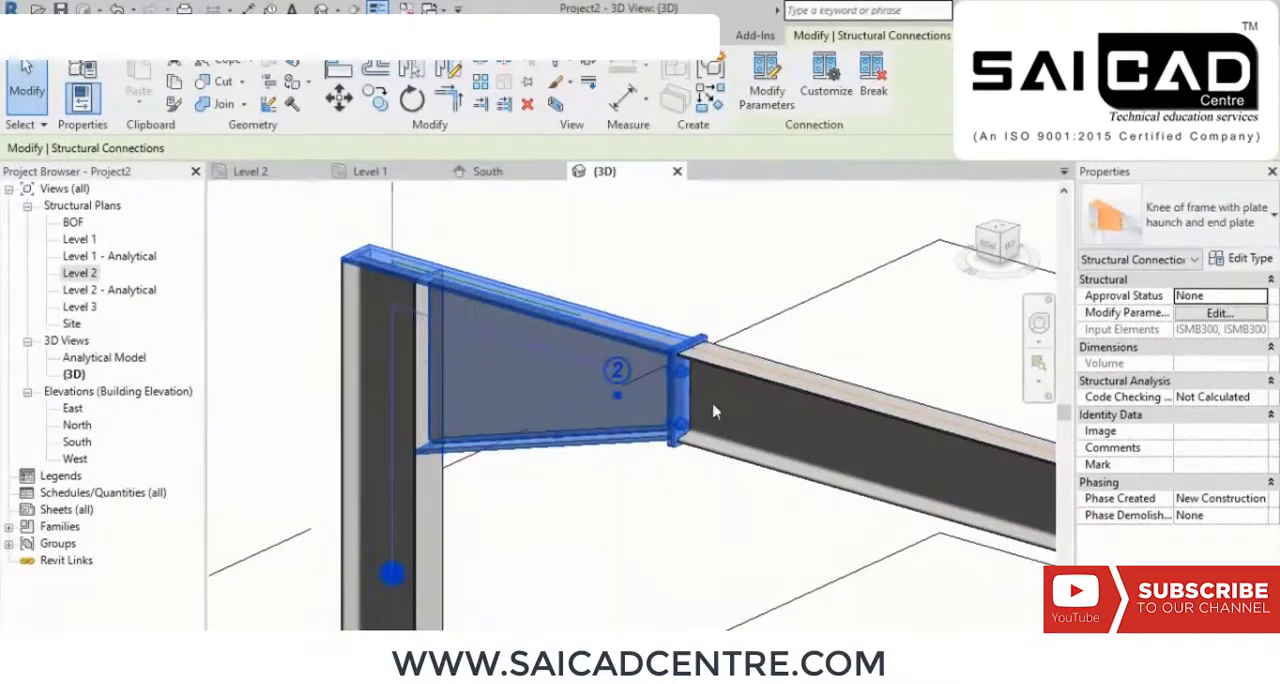
Step: Inspect the plate haunch's bolted end plates and the weld marks along its web and lower flange
scroll(551, 367, up, 3)
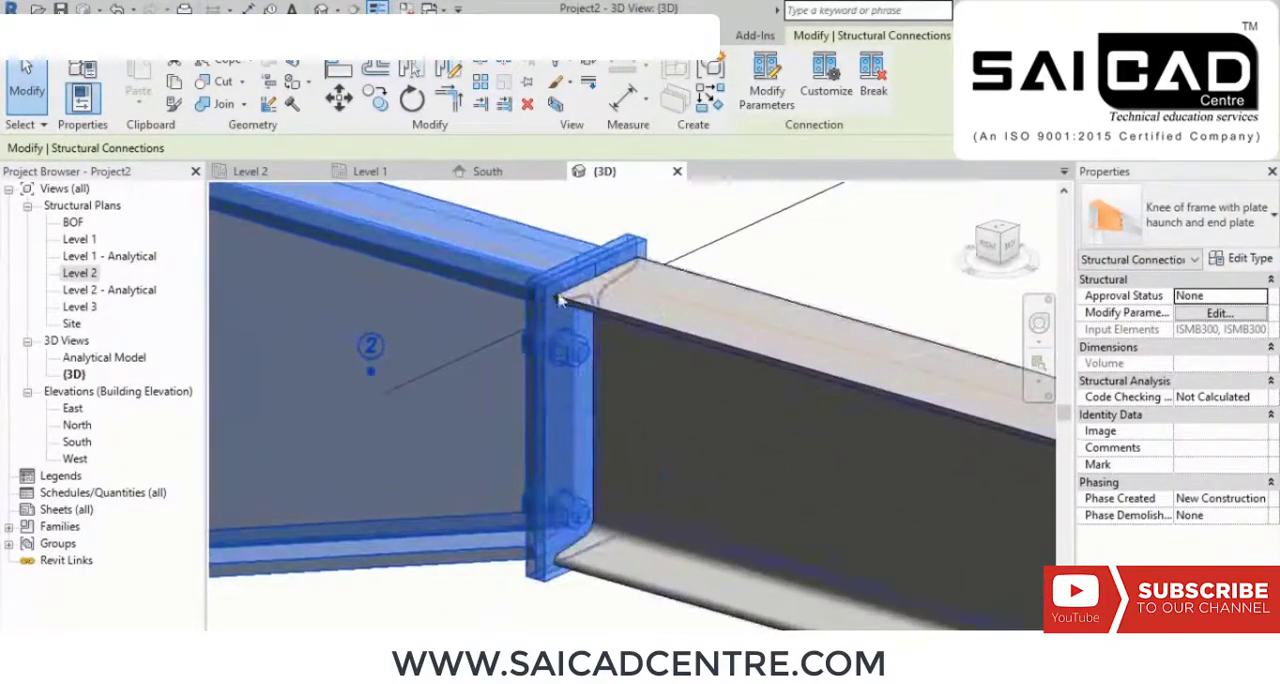
scroll(521, 328, down, 3)
scroll(521, 328, down, 3)
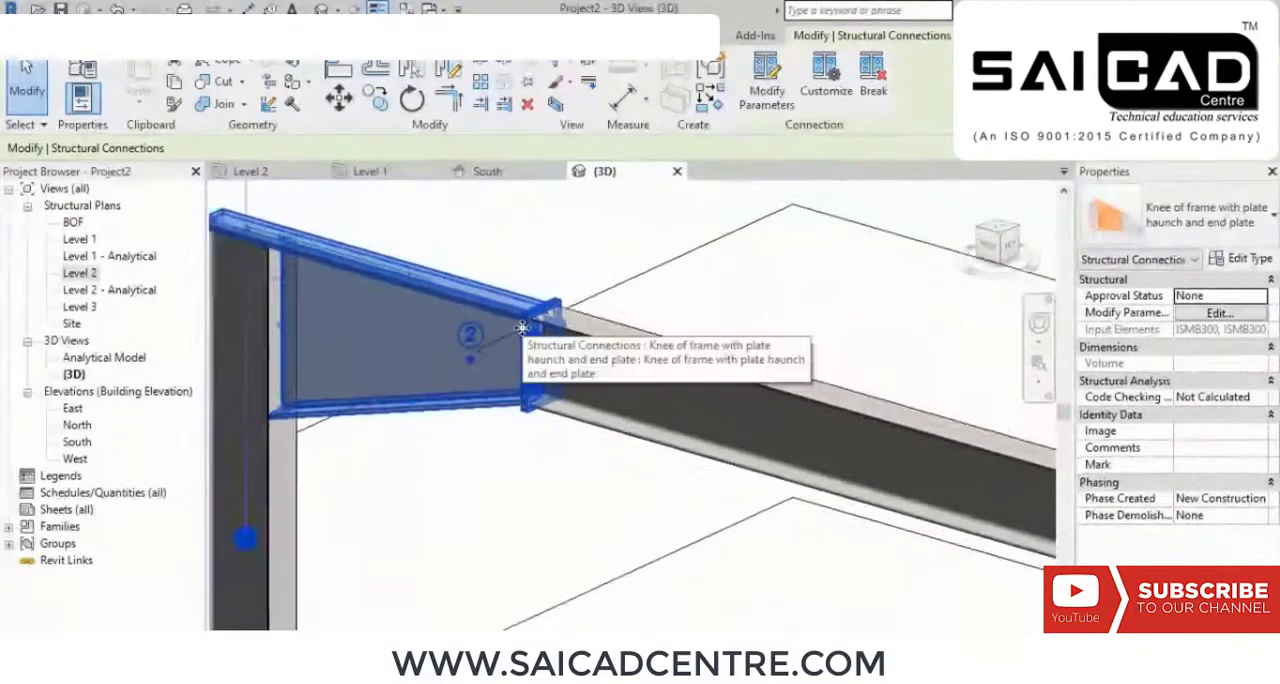
click(532, 260)
scroll(520, 420, up, 4)
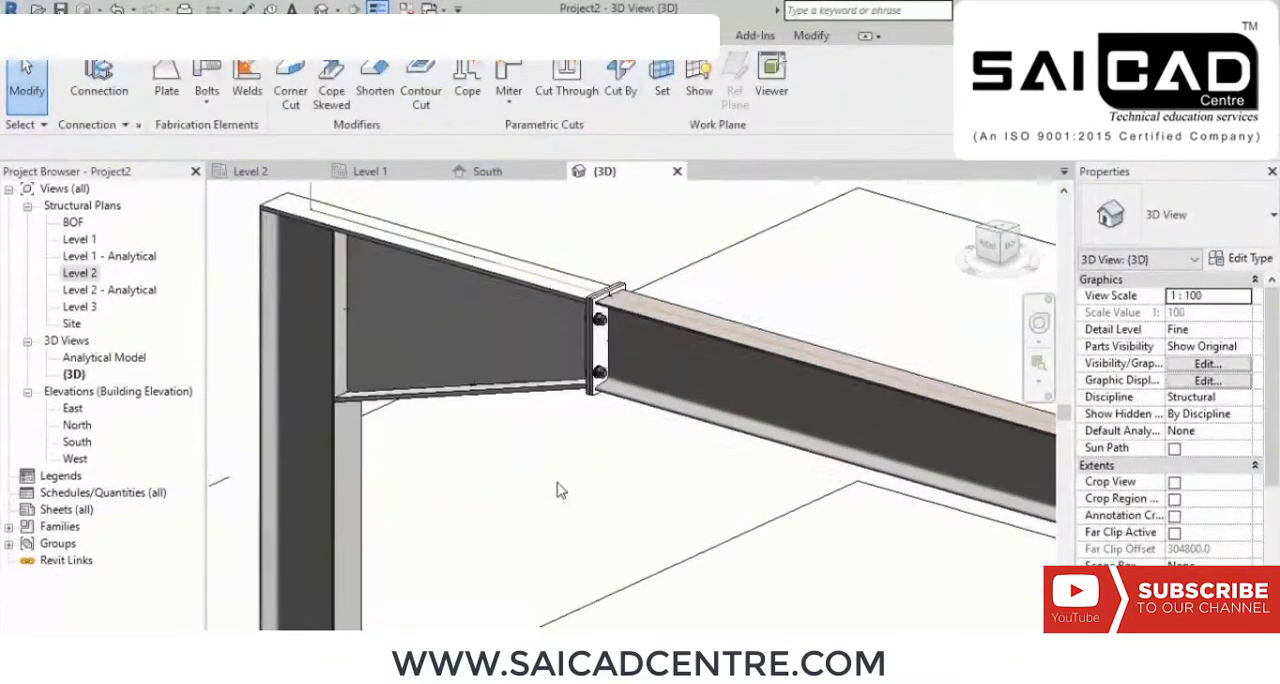
scroll(320, 340, up, 8)
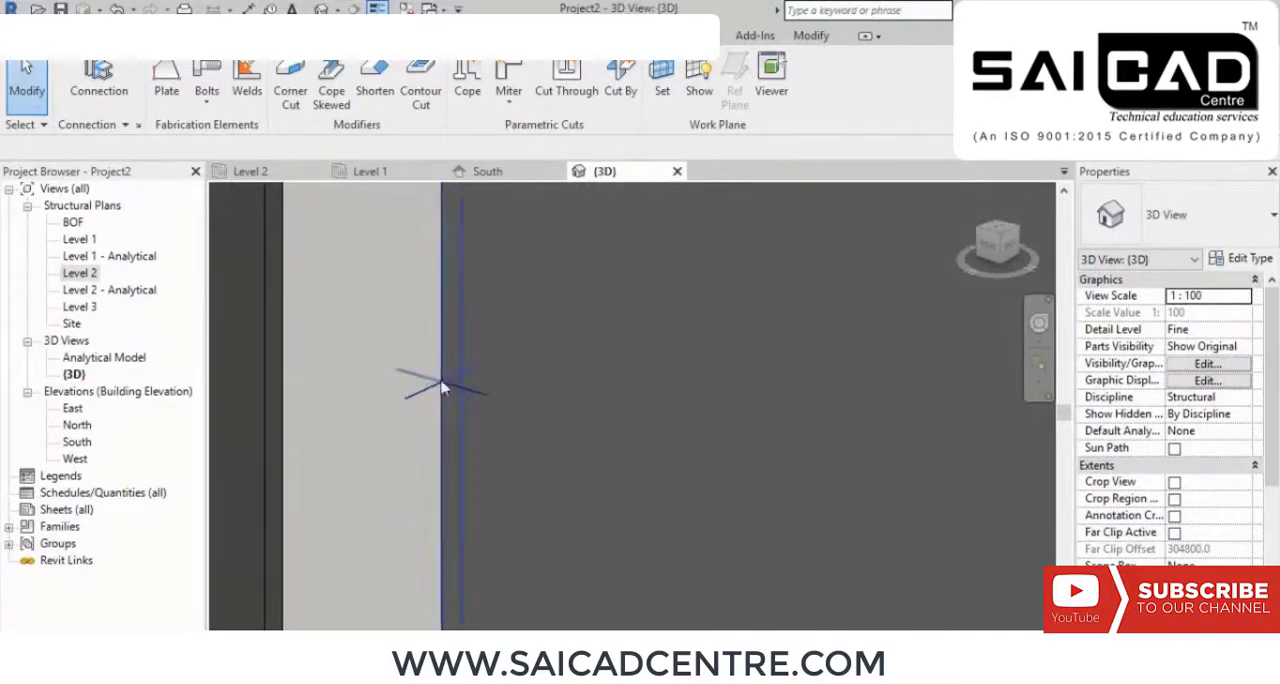
scroll(430, 362, down, 6)
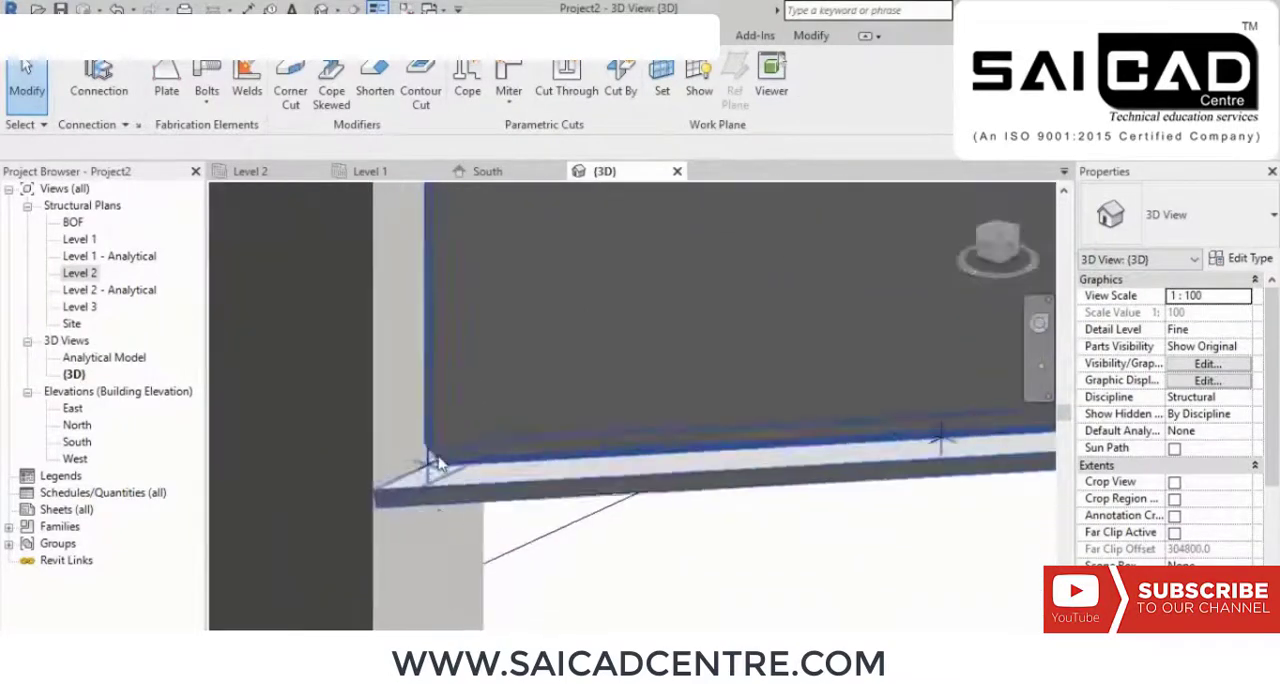
scroll(436, 461, down, 4)
scroll(783, 456, up, 5)
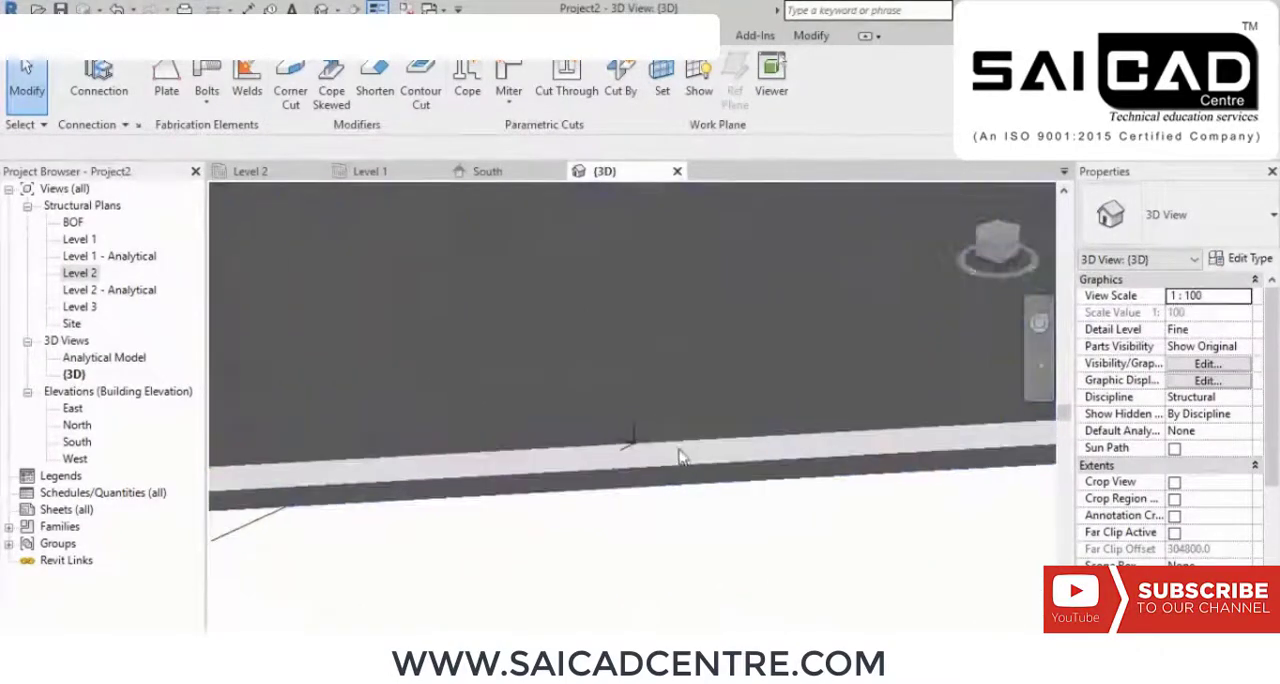
scroll(614, 447, up, 1)
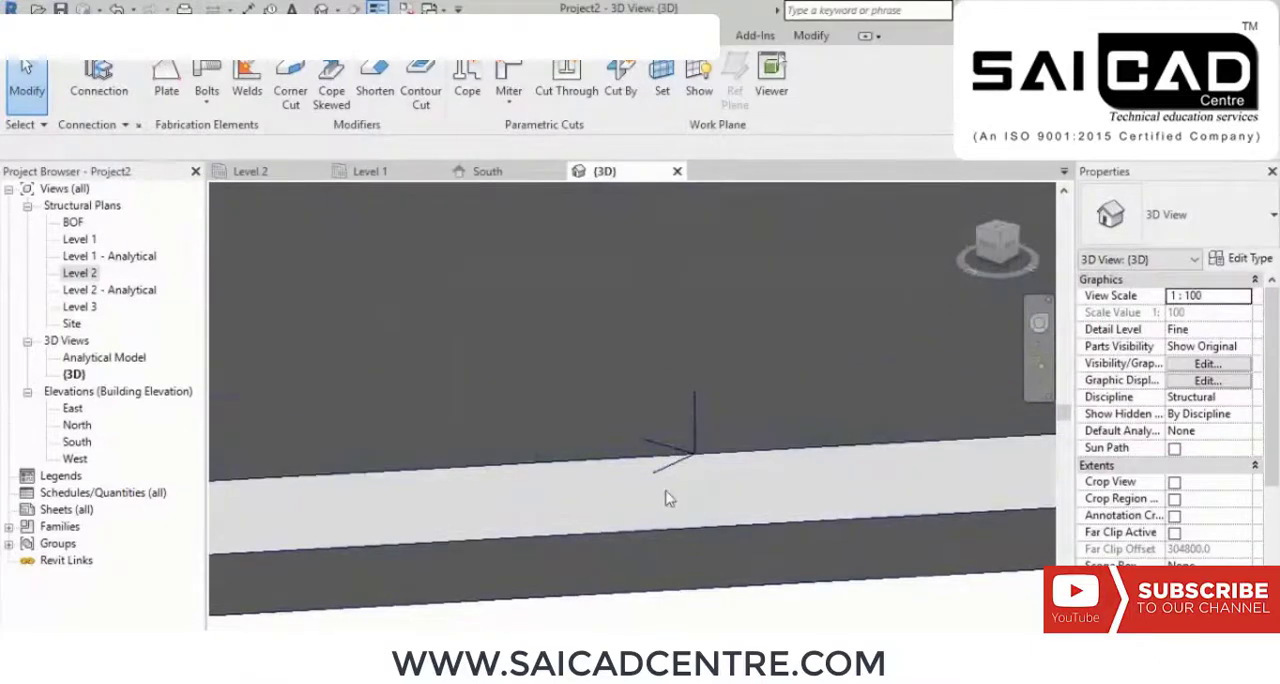
scroll(668, 498, down, 5)
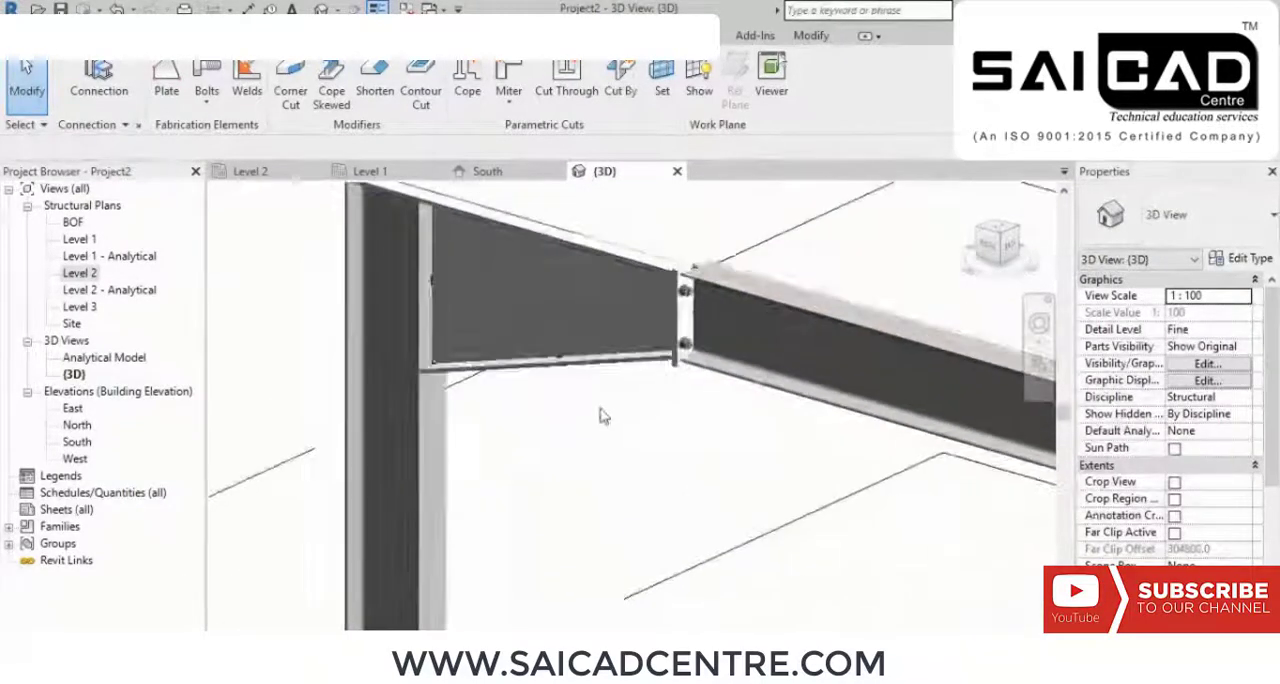
scroll(720, 380, up, 5)
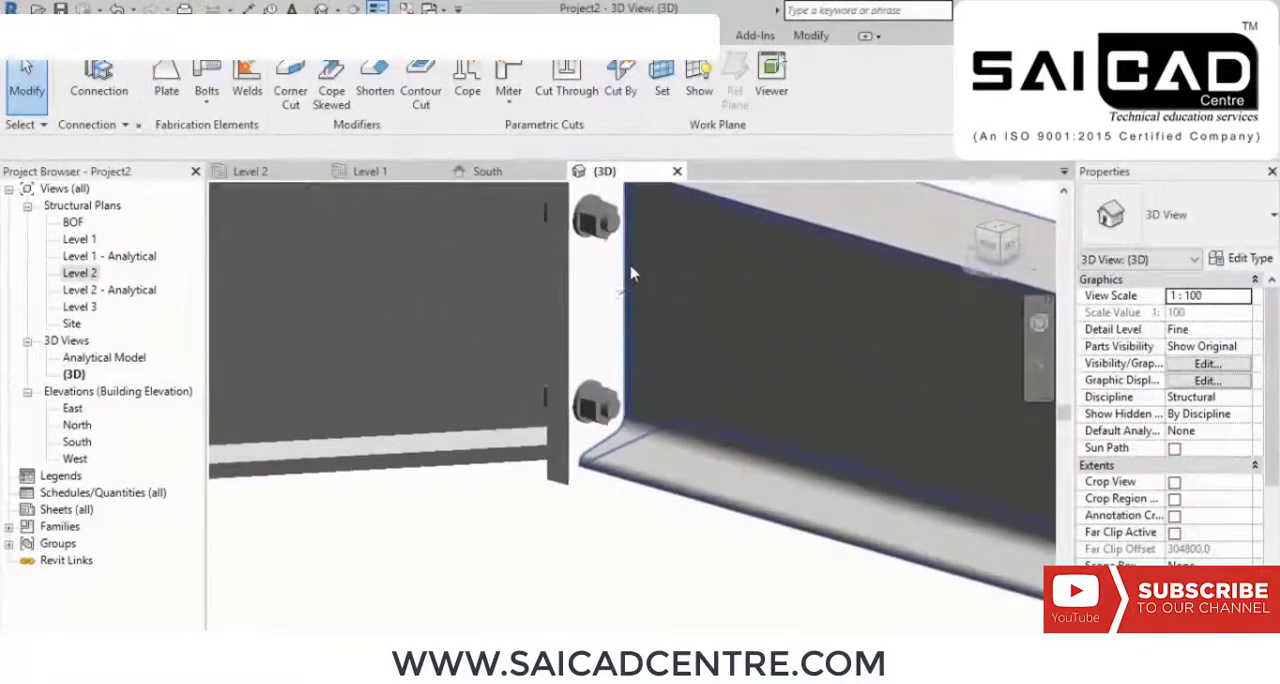
scroll(630, 273, down, 3)
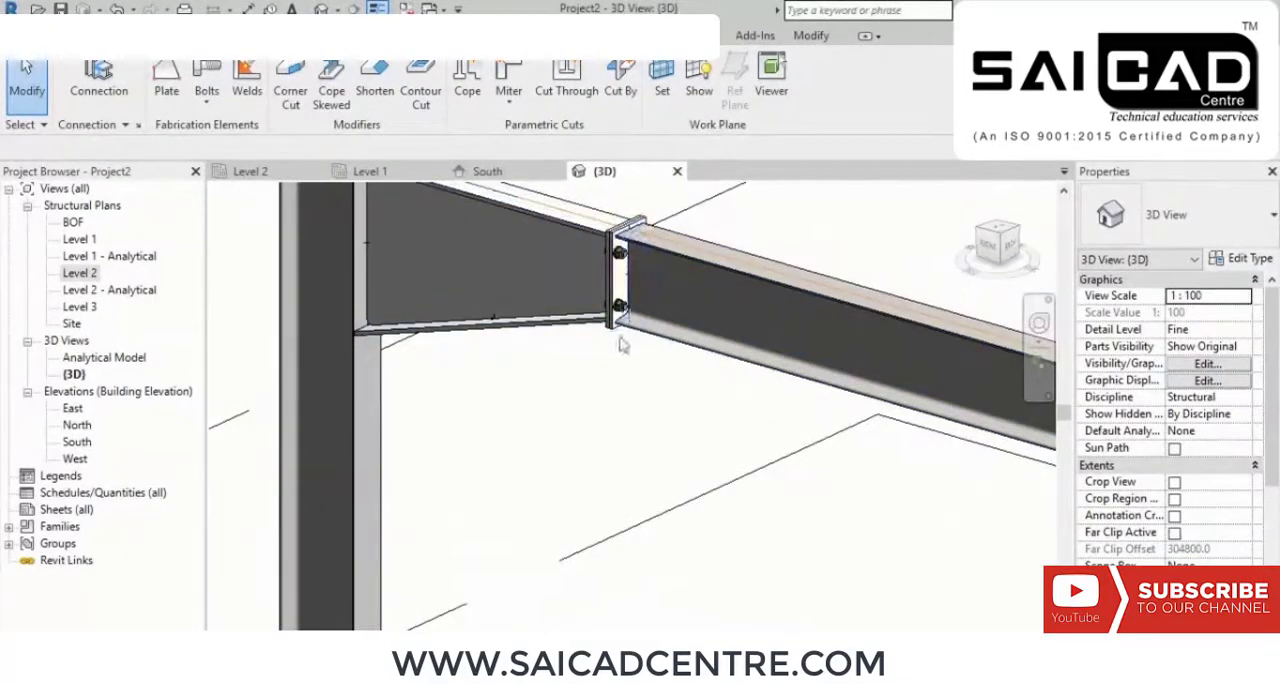
Step: Delete the cross beam spanning between the two main beams
scroll(591, 292, down, 5)
shift+middle_drag(620, 495, 665, 395)
scroll(566, 402, down, 3)
click(594, 314)
key(Delete)
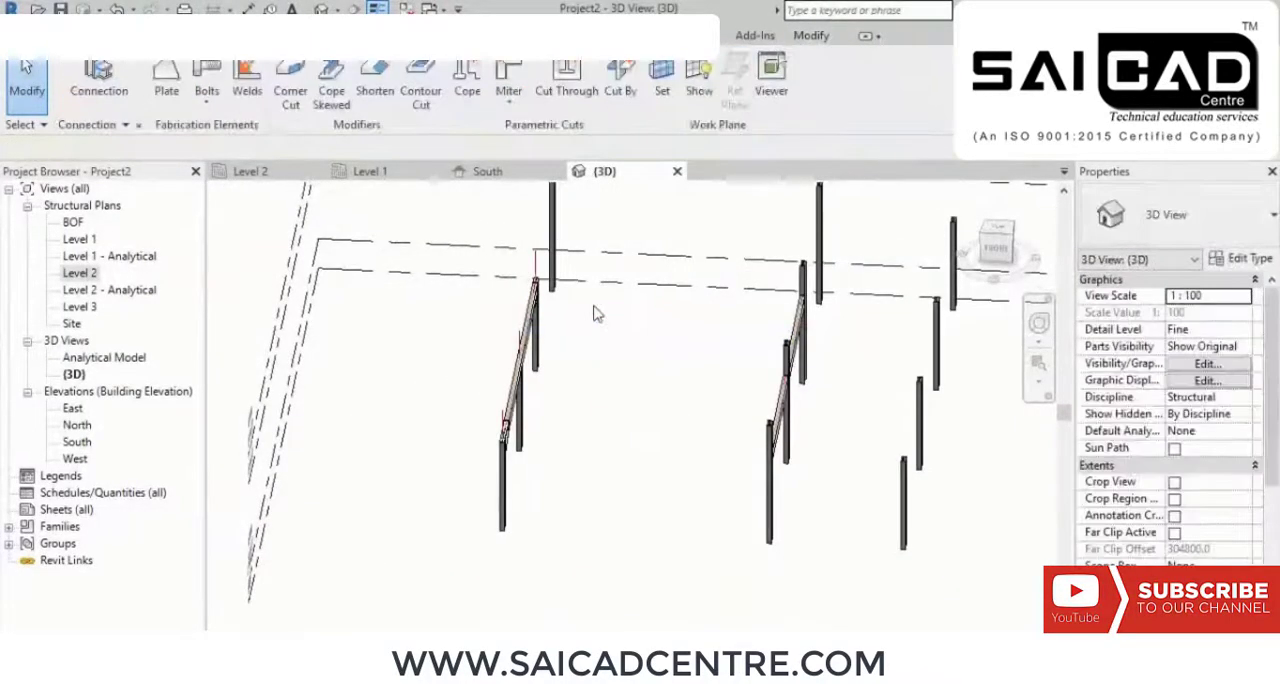
Step: Delete the main beam that carries the knee connections at both of its ends
shift+middle_drag(587, 375, 491, 334)
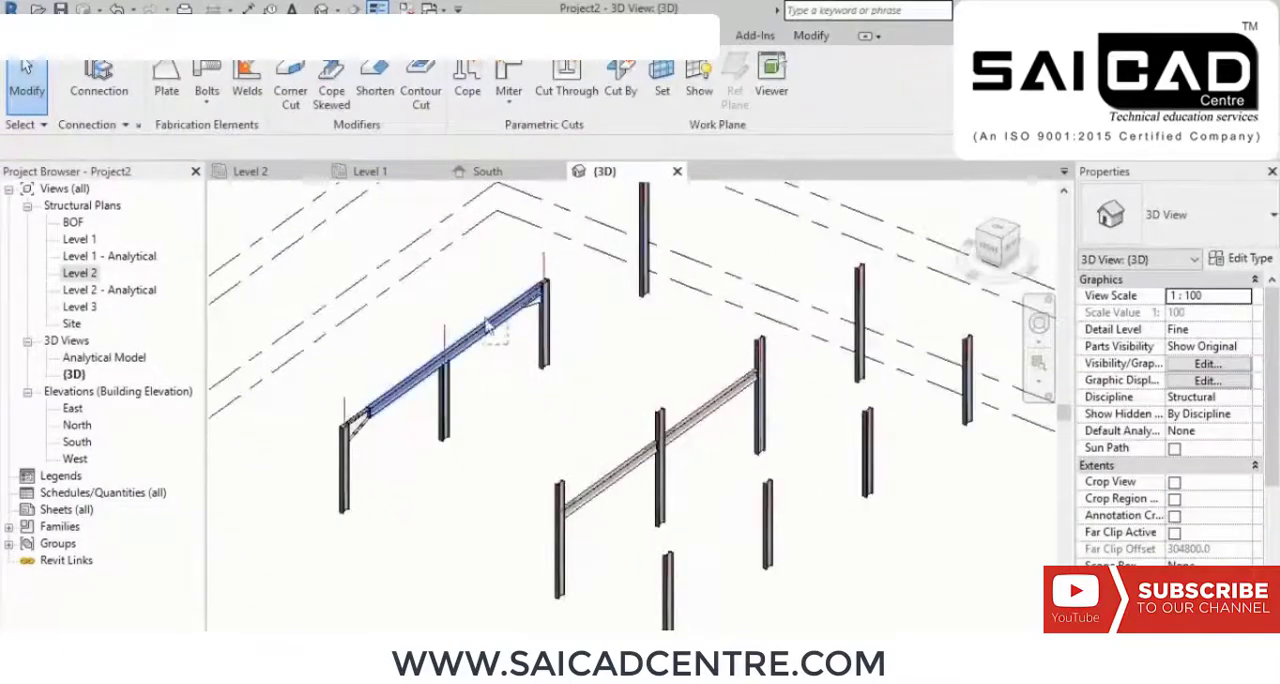
click(474, 314)
key(Delete)
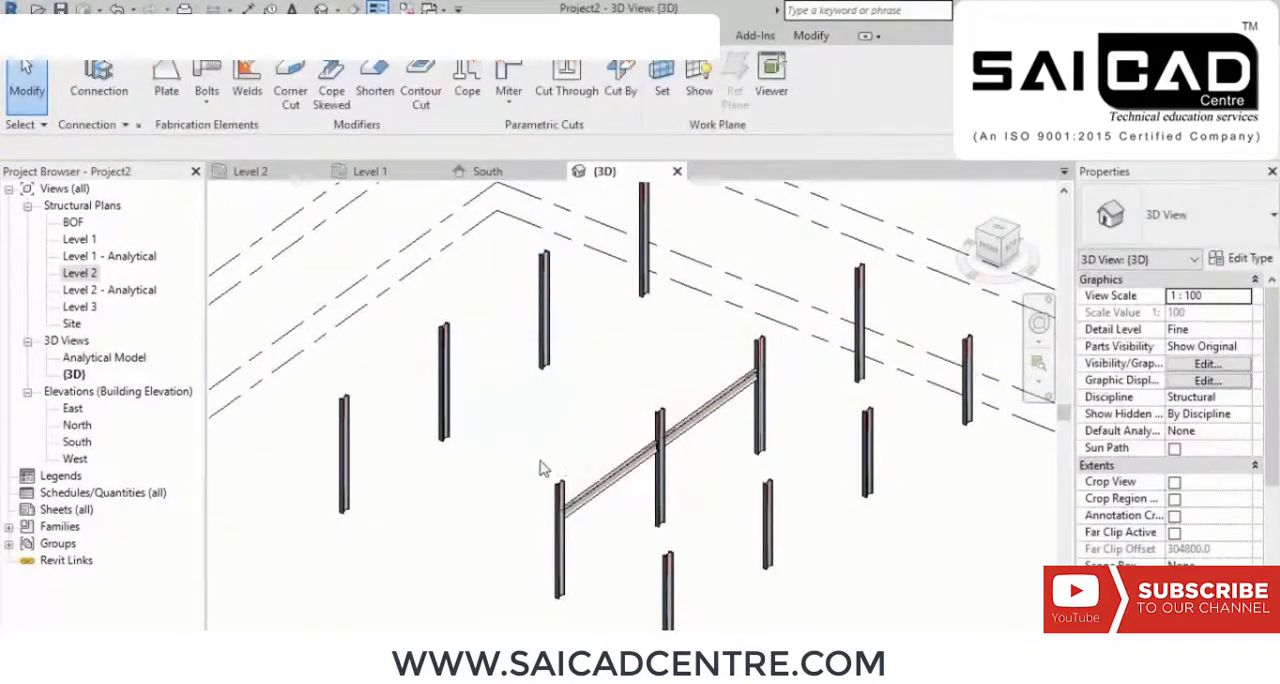
Step: Delete the two remaining beams spanning between the columns in the 3D view
middle_drag(540, 461, 510, 411)
drag(591, 452, 553, 393)
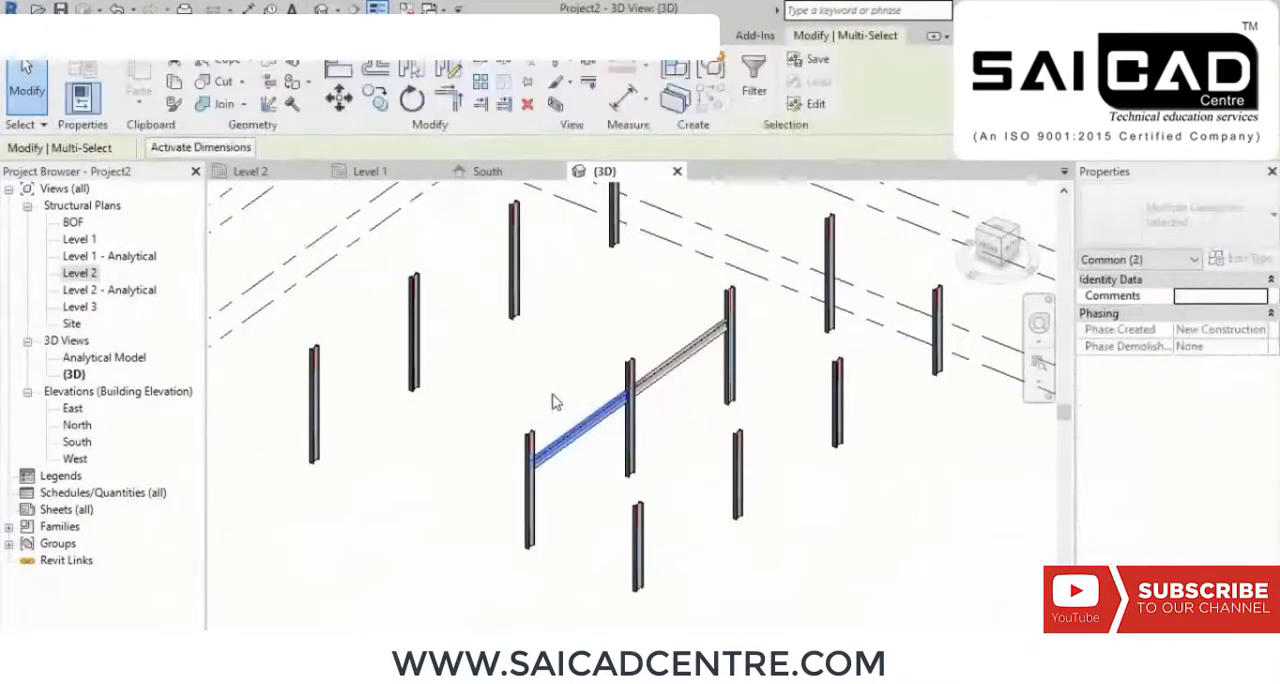
key(Delete)
click(663, 362)
key(Delete)
middle_drag(675, 410, 703, 412)
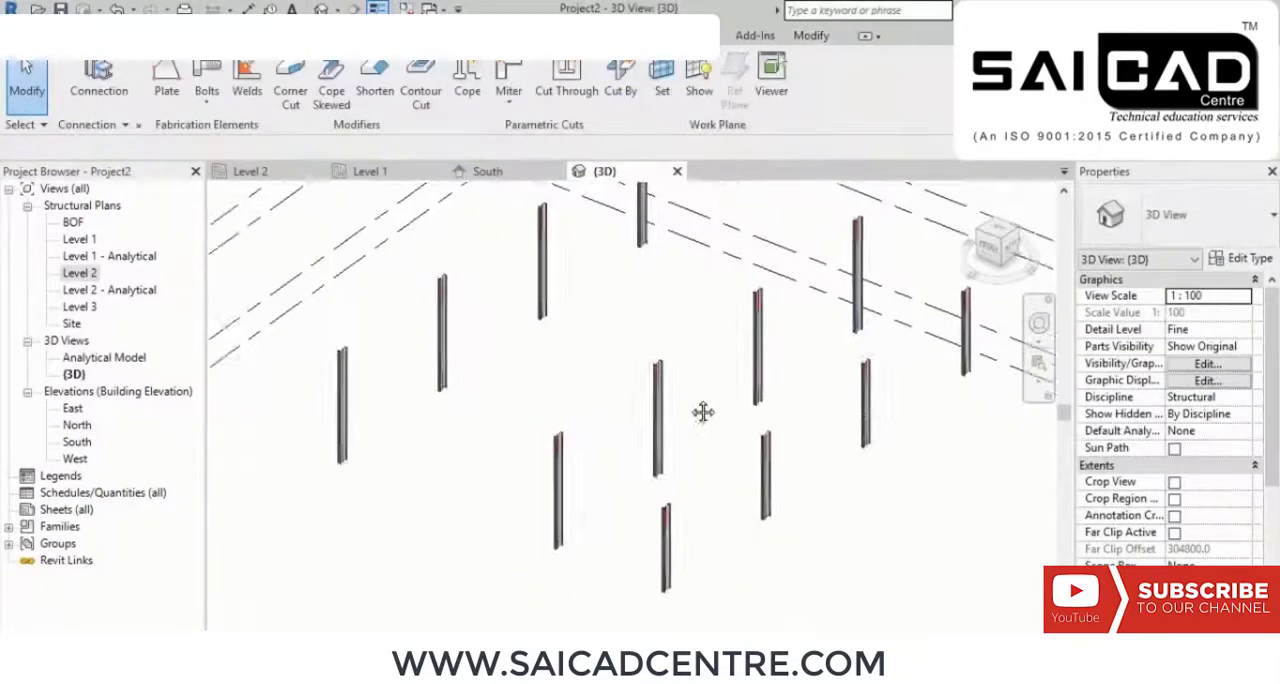
Step: Open the Level 3 structural plan at the bay between grids A–B and 1–2
scroll(703, 412, down, 3)
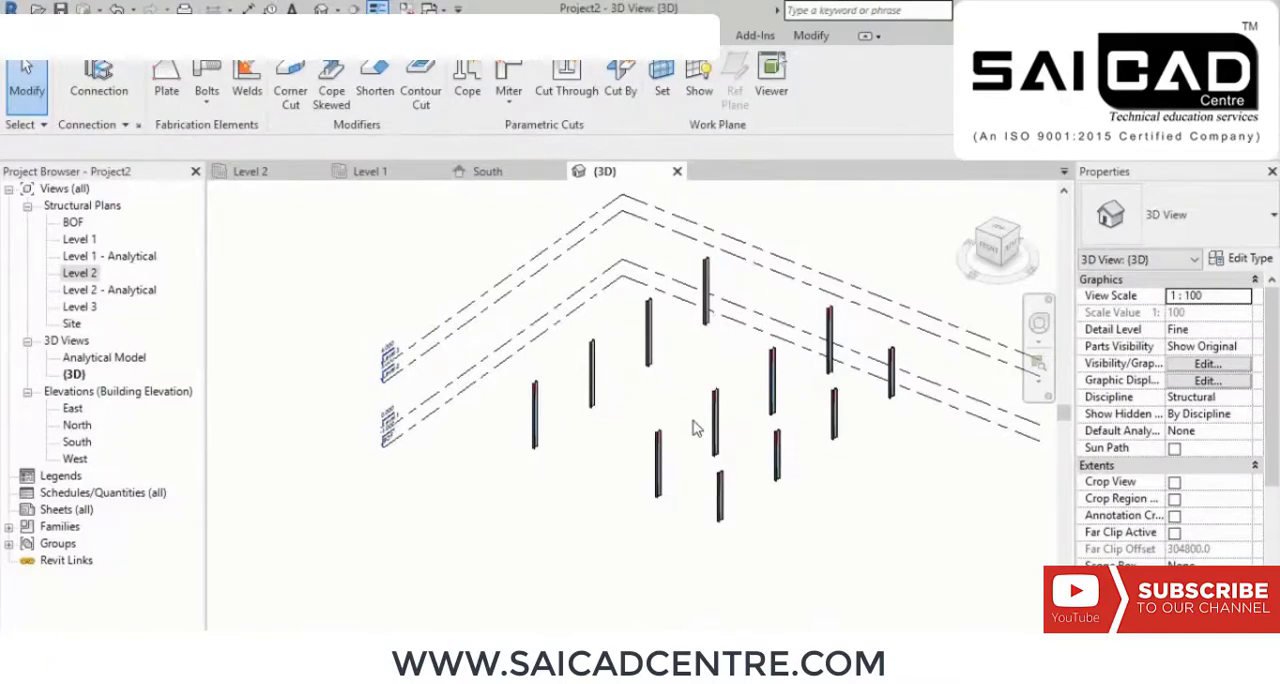
middle_drag(689, 417, 643, 415)
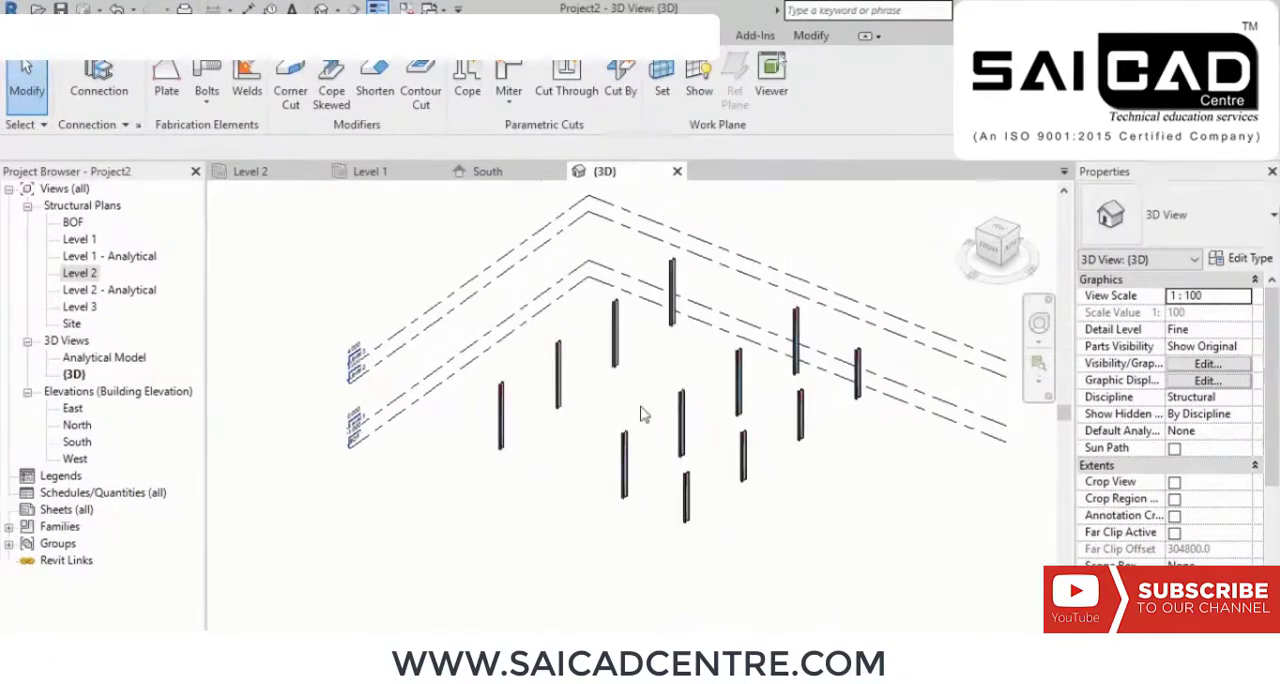
double_click(78, 307)
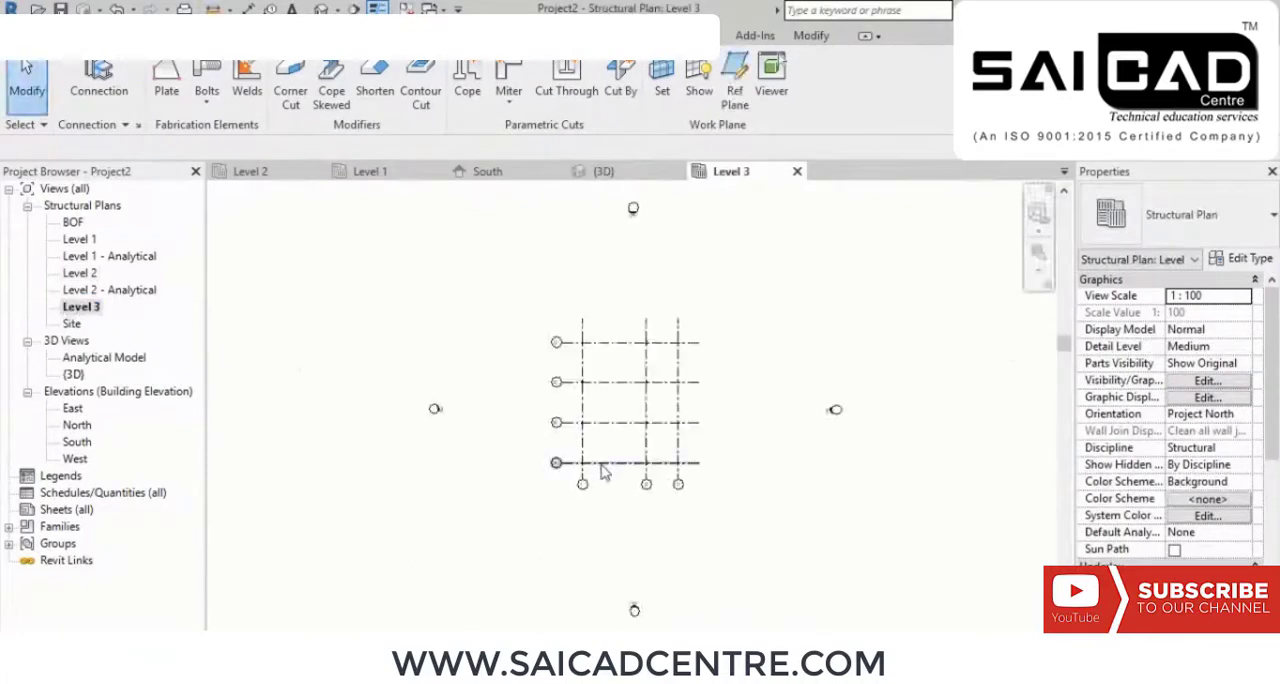
scroll(603, 473, up, 8)
middle_drag(651, 494, 565, 511)
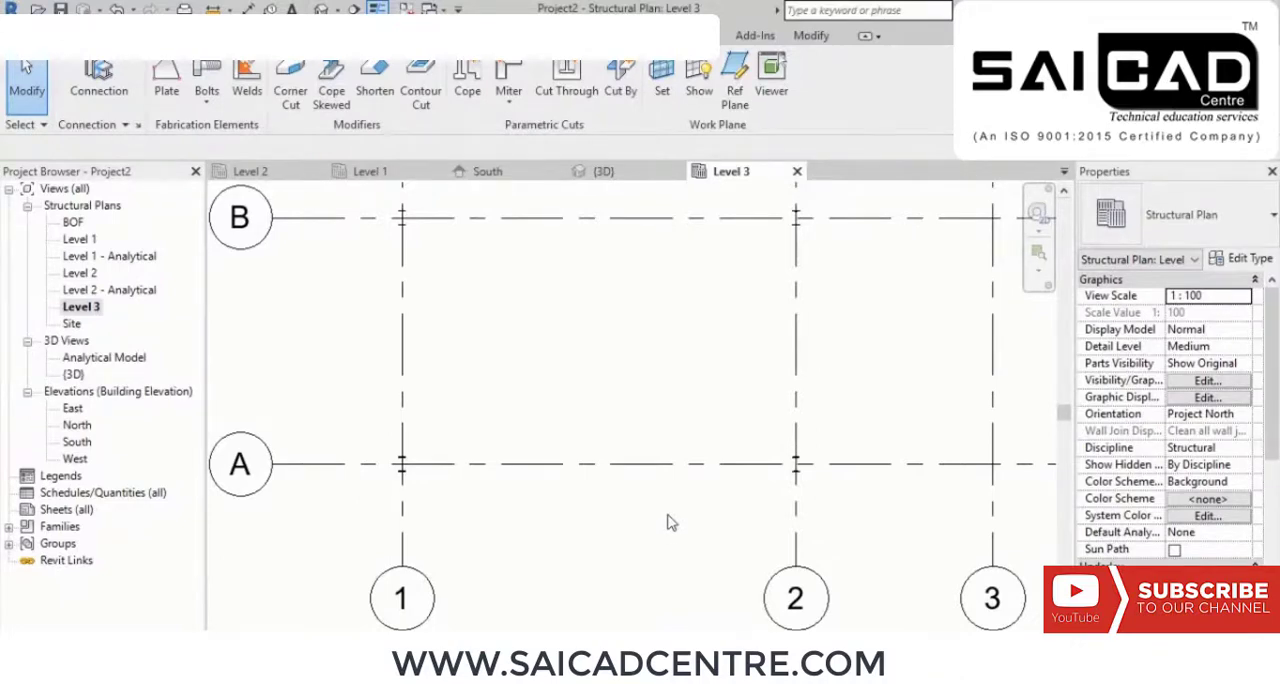
Step: Start a structural truss and browse the US Imperial family library to its Structural Trusses folder
click(138, 36)
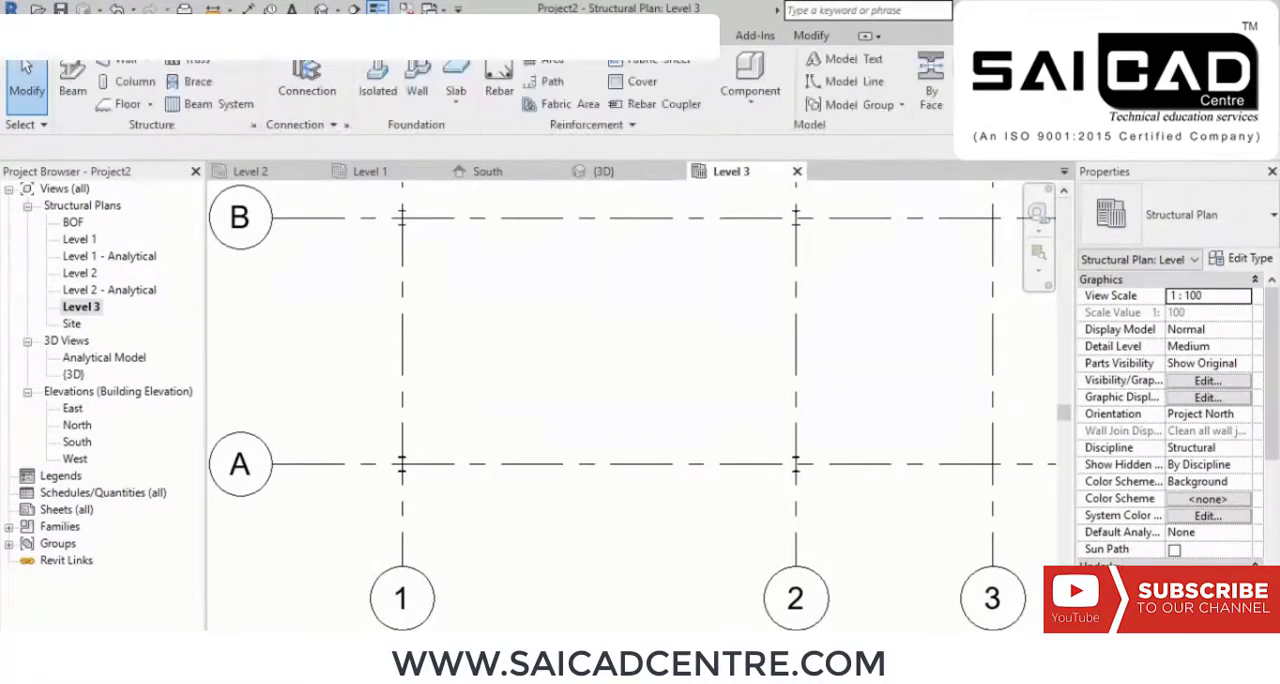
click(197, 66)
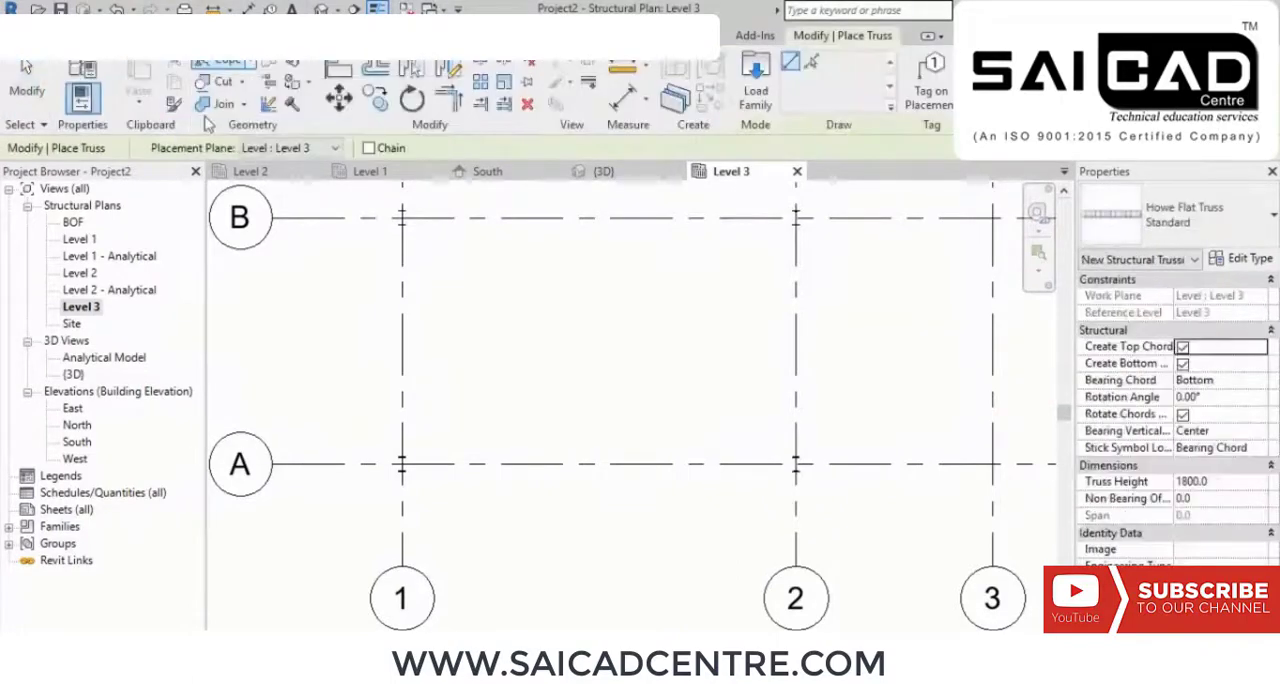
click(756, 90)
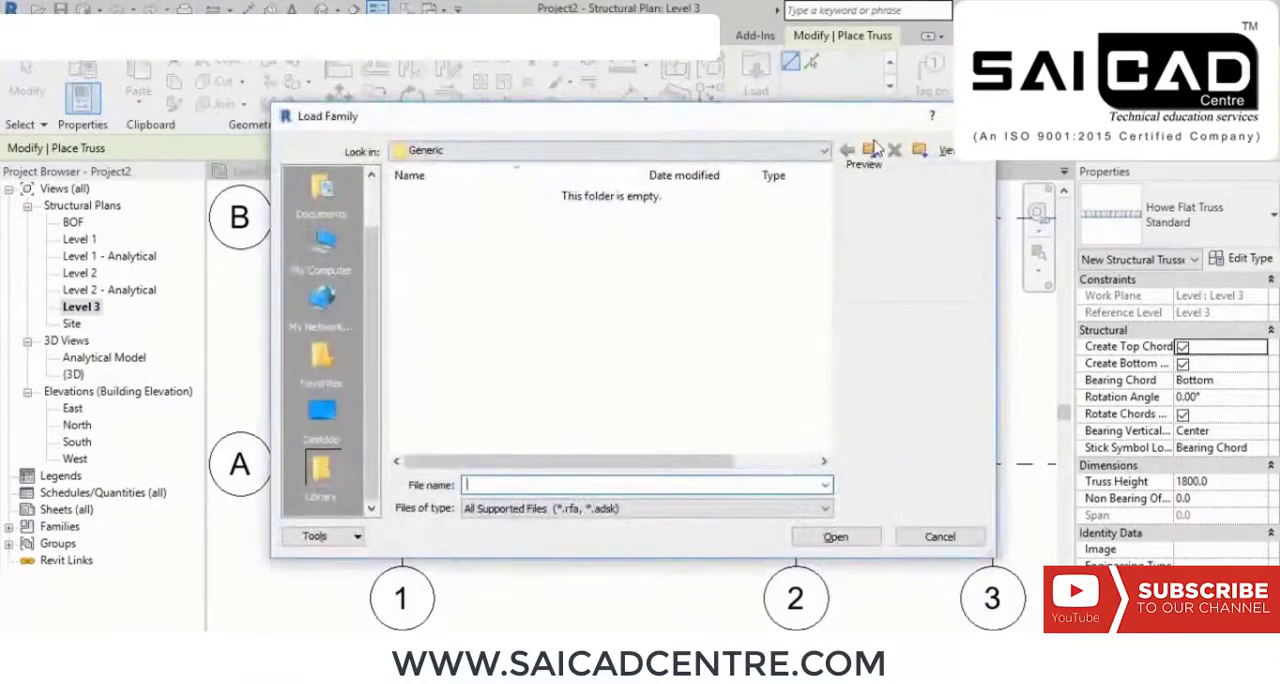
click(870, 150)
click(870, 150)
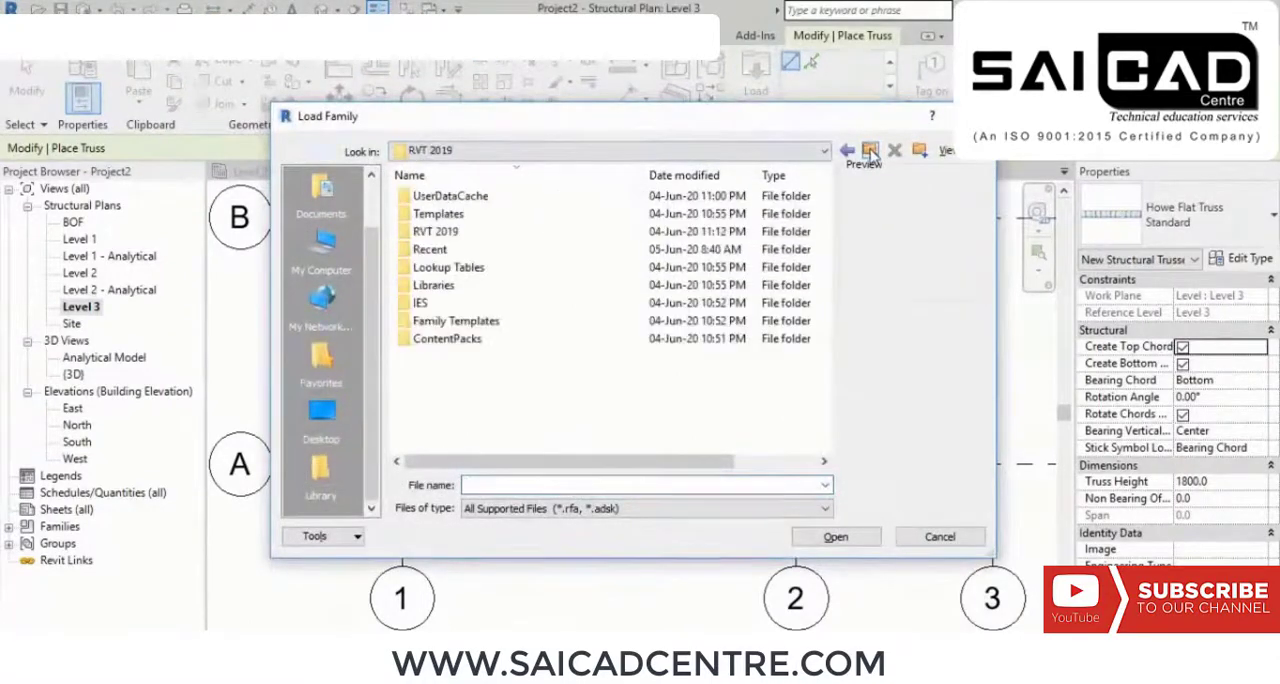
double_click(467, 290)
double_click(498, 217)
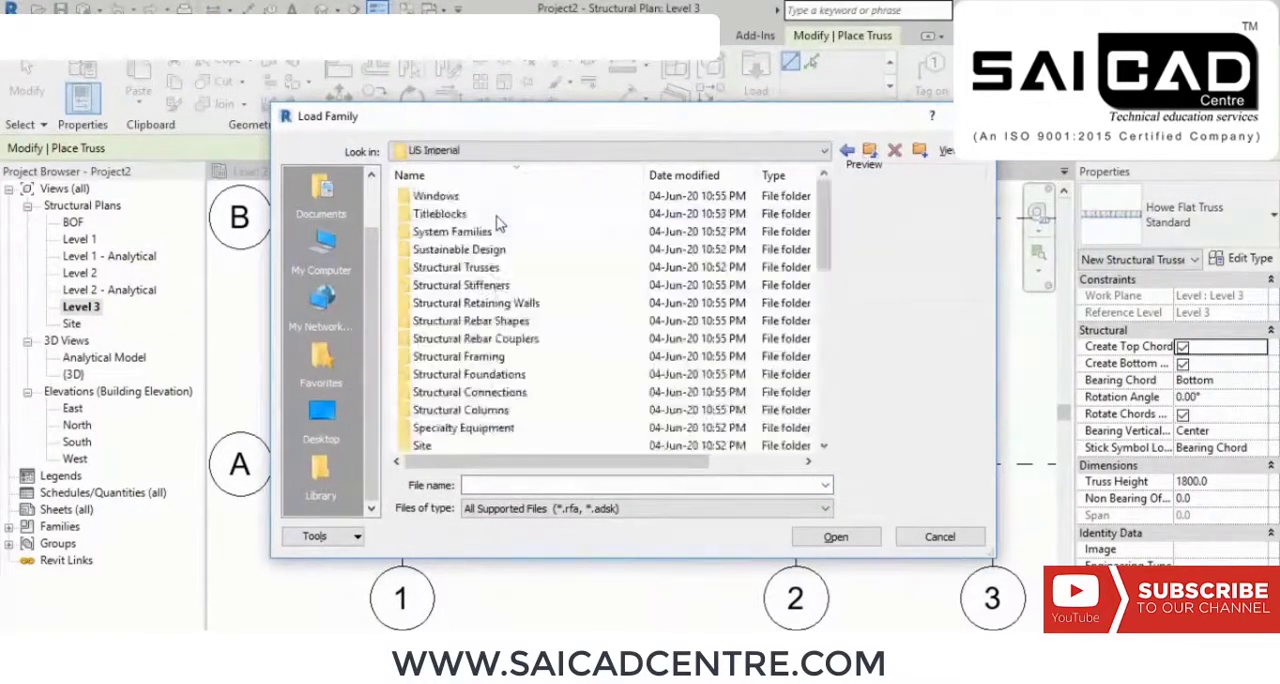
scroll(527, 366, down, 9)
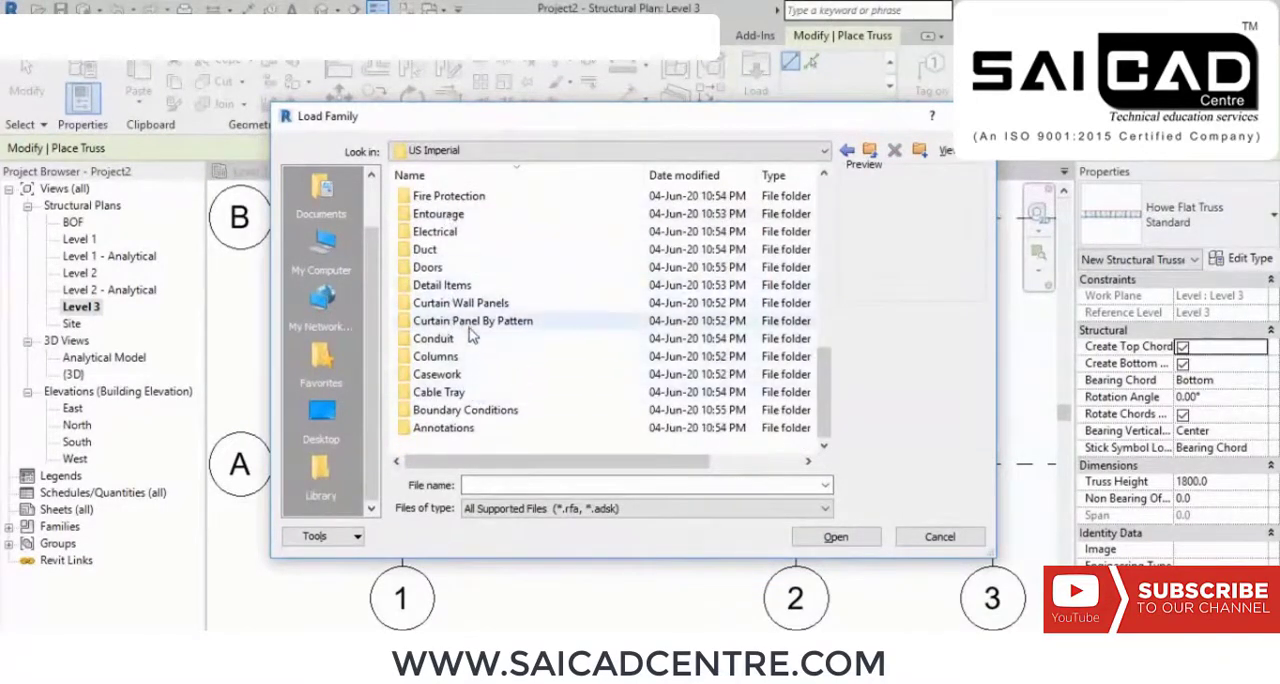
scroll(490, 383, up, 8)
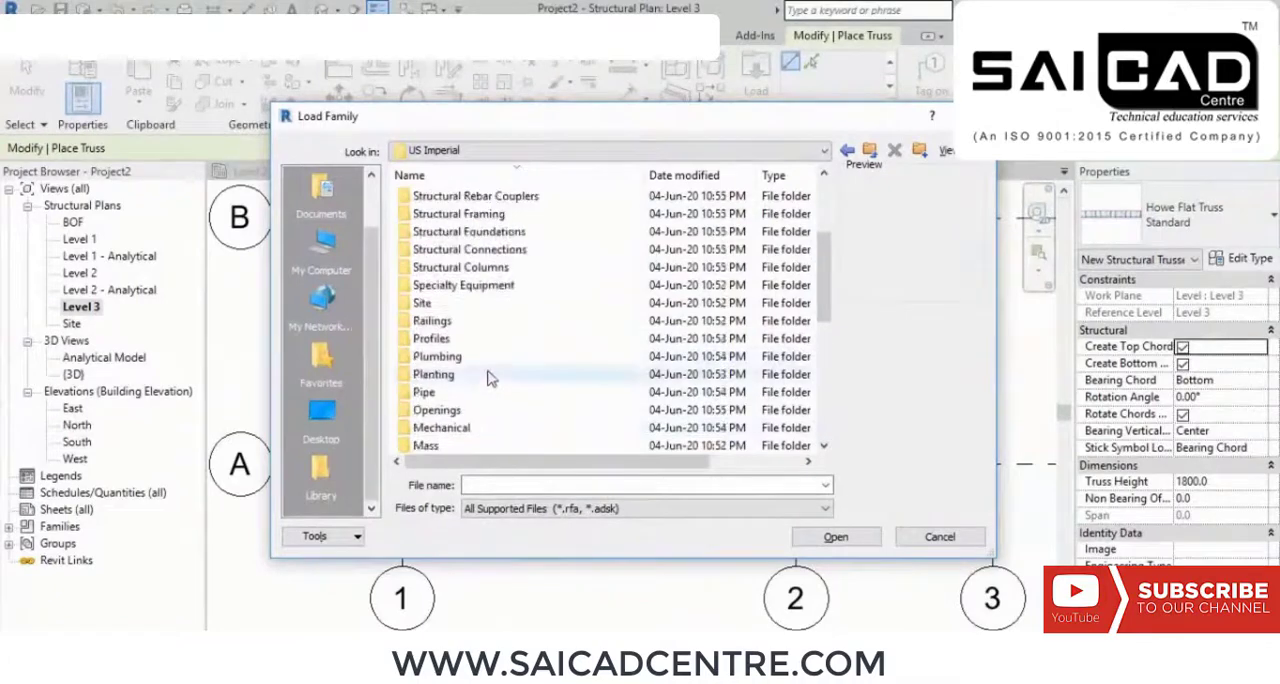
double_click(473, 233)
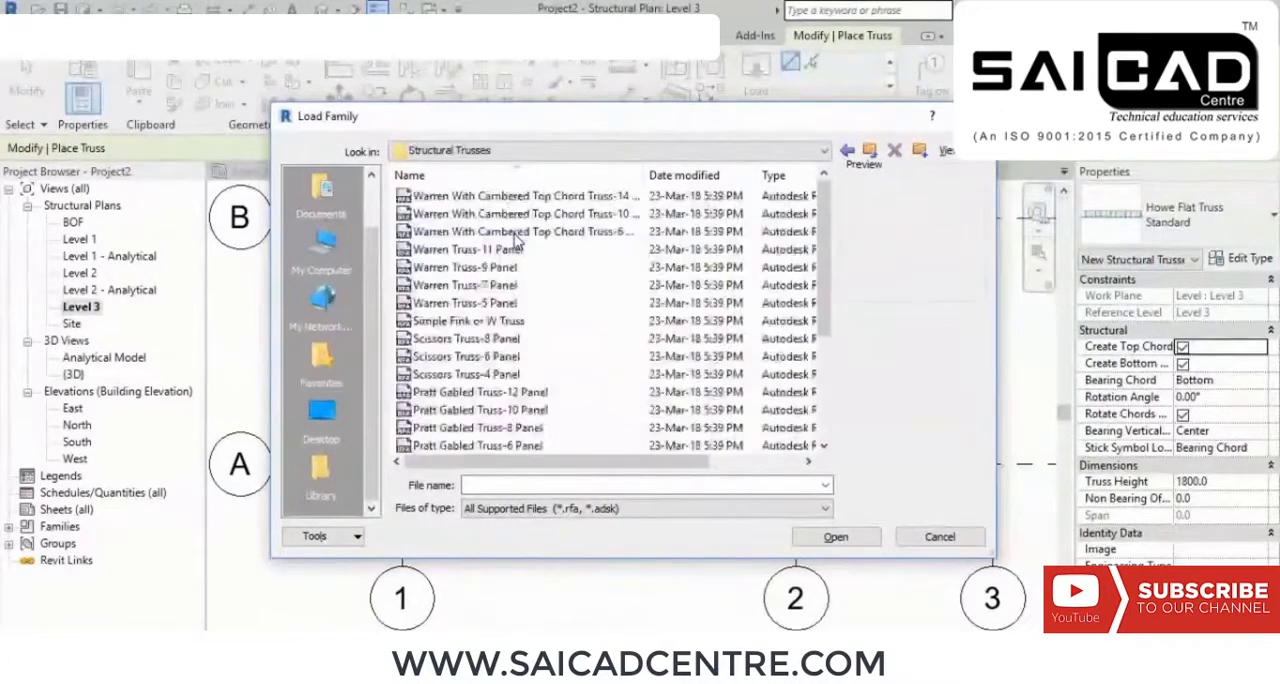
Step: Preview the Warren truss families, then load the Simple Fink or W Truss family
click(516, 198)
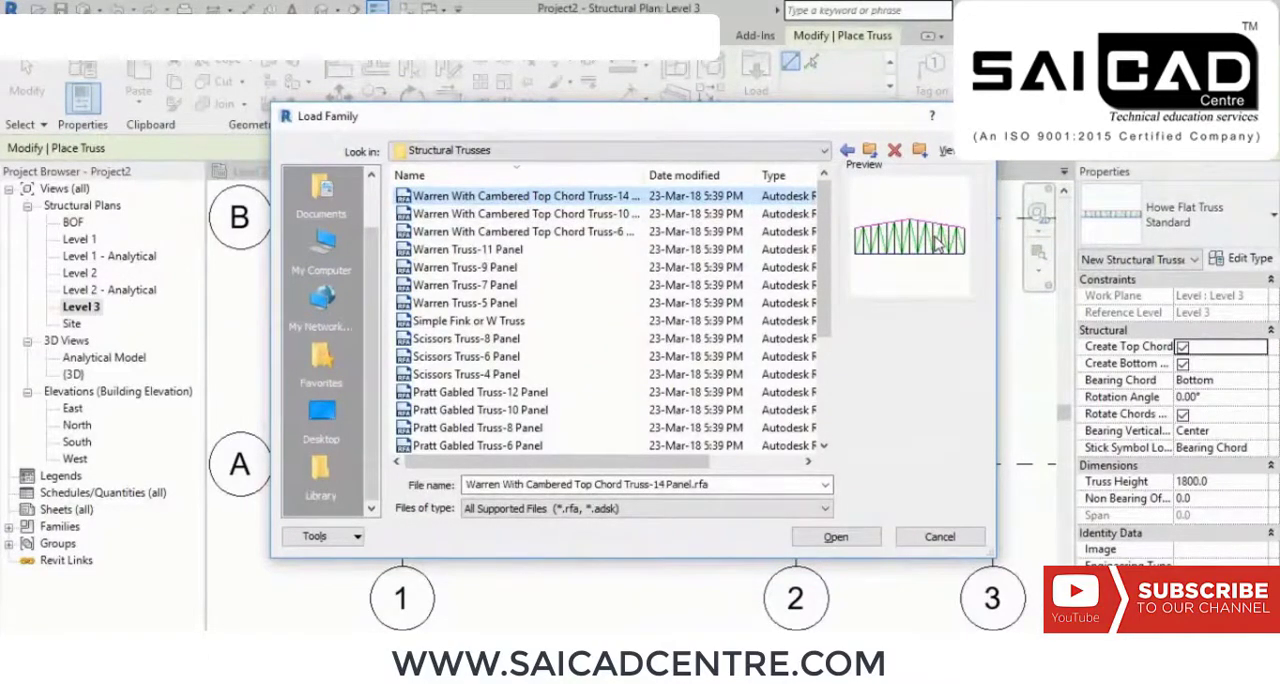
key(Down)
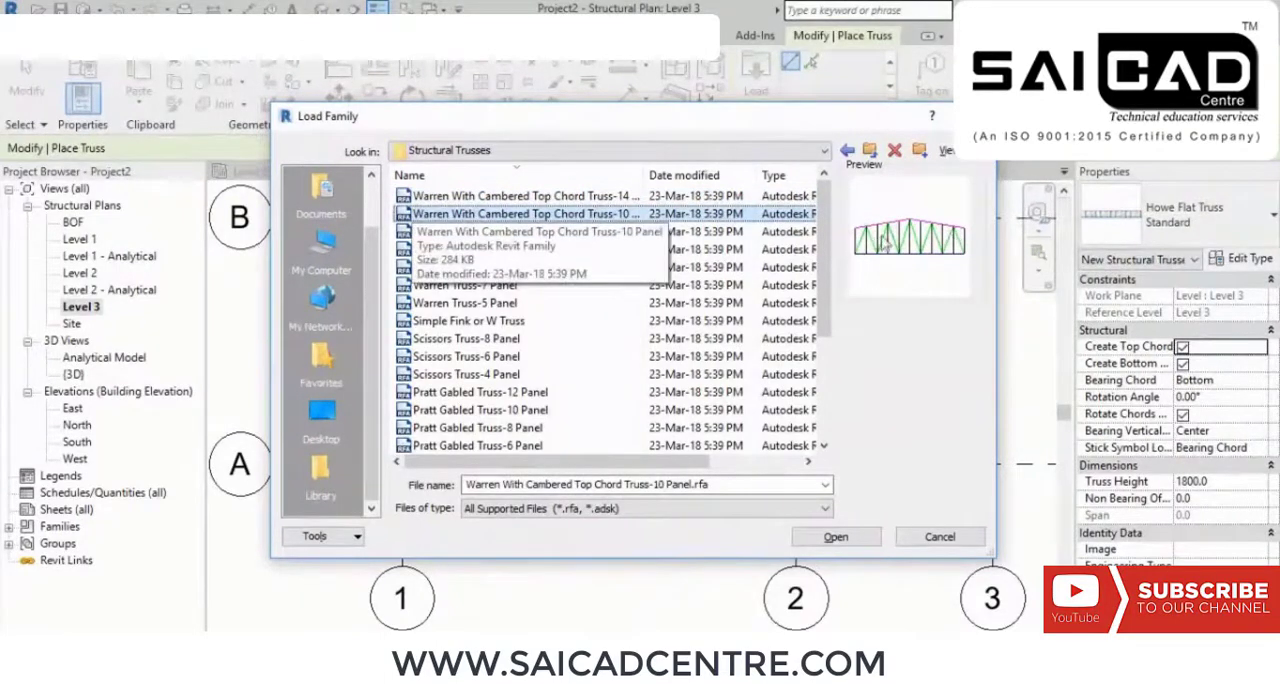
key(Down)
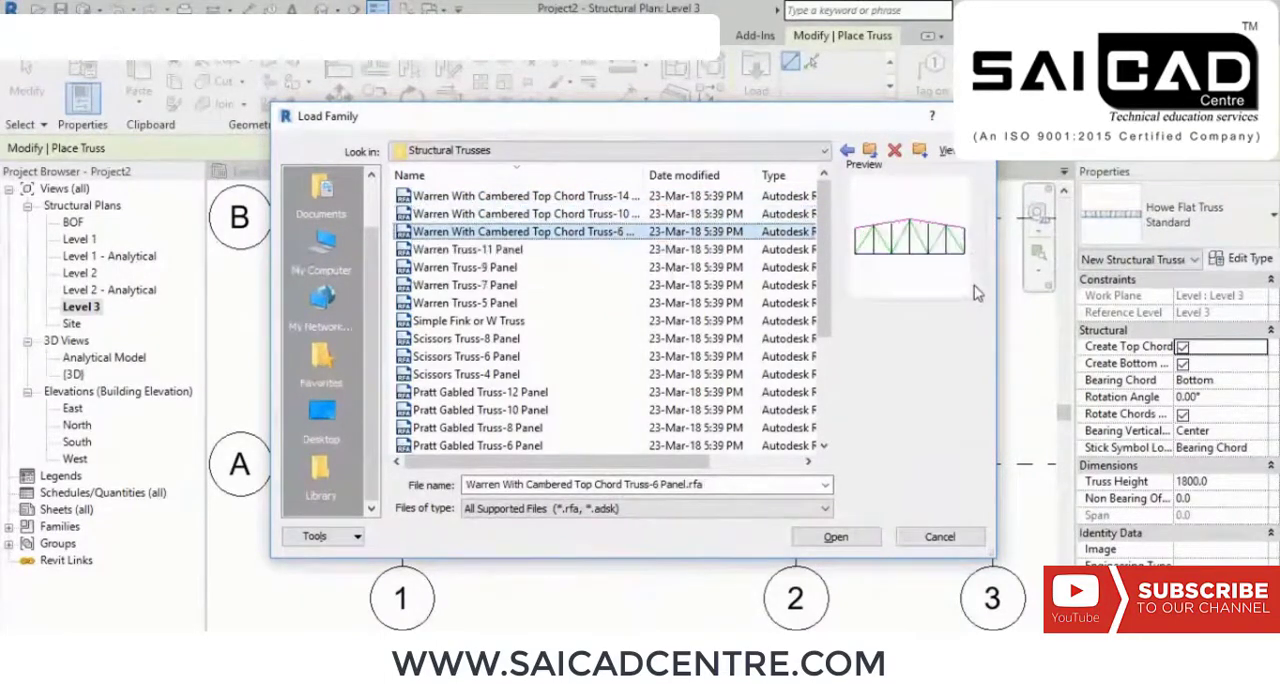
key(Down)
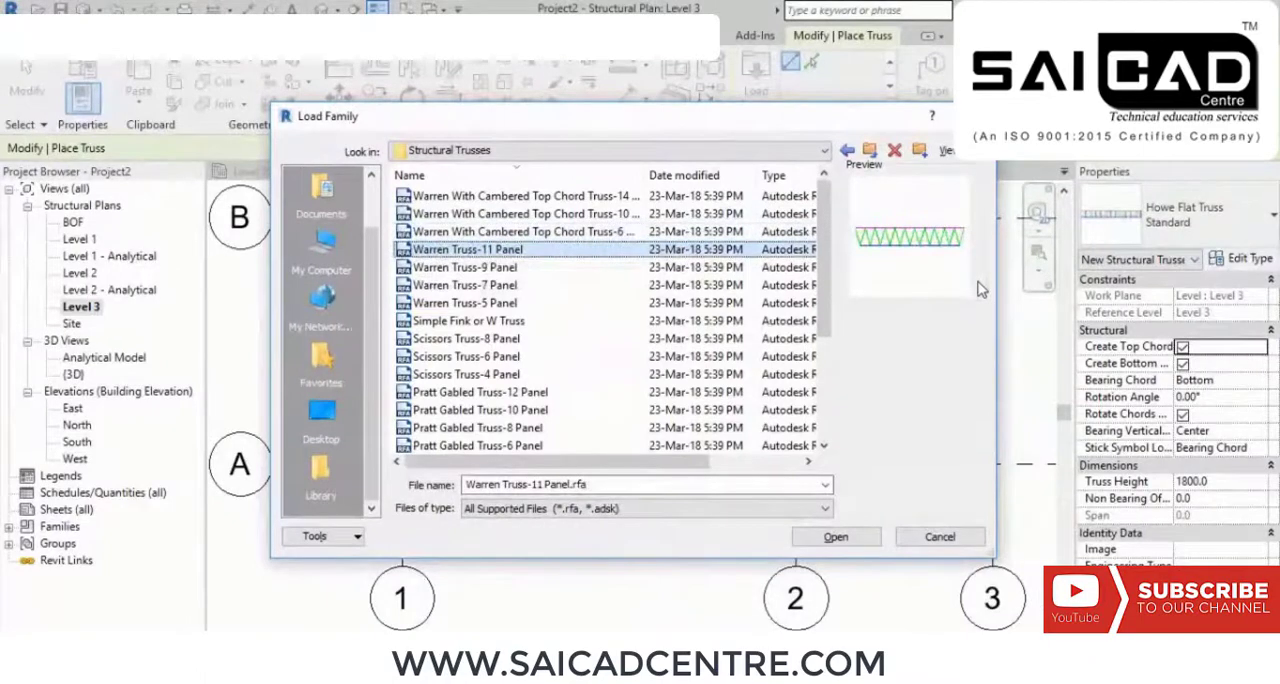
key(Down)
key(Down)
key(Down)
key(Down)
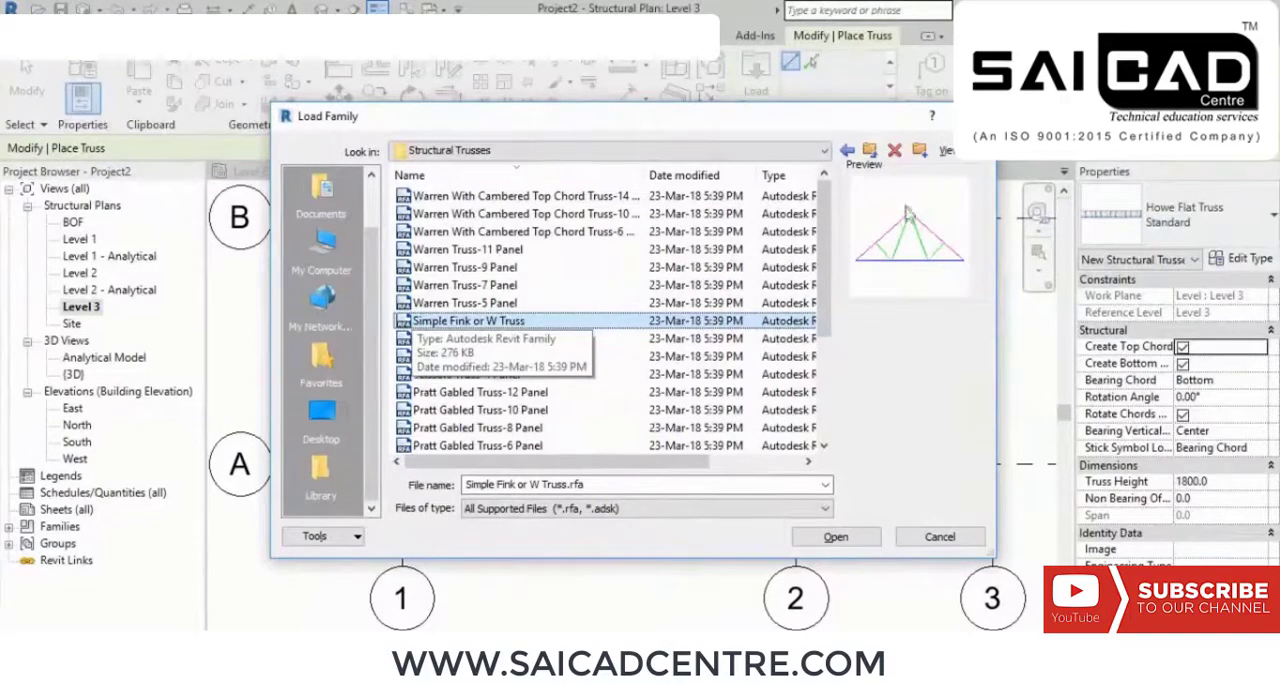
click(833, 537)
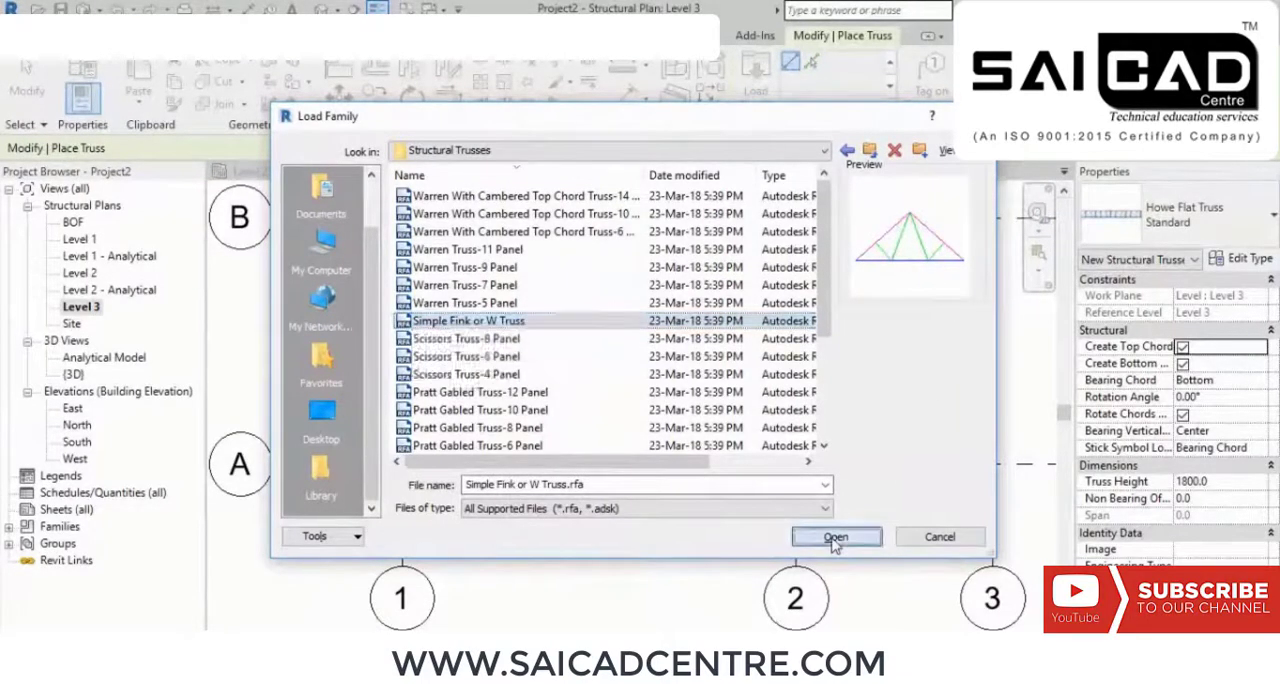
Step: Place the Simple Fink or W Truss along grid A from the grid 1 column to the grid 2 column
middle_drag(620, 542, 647, 538)
click(428, 460)
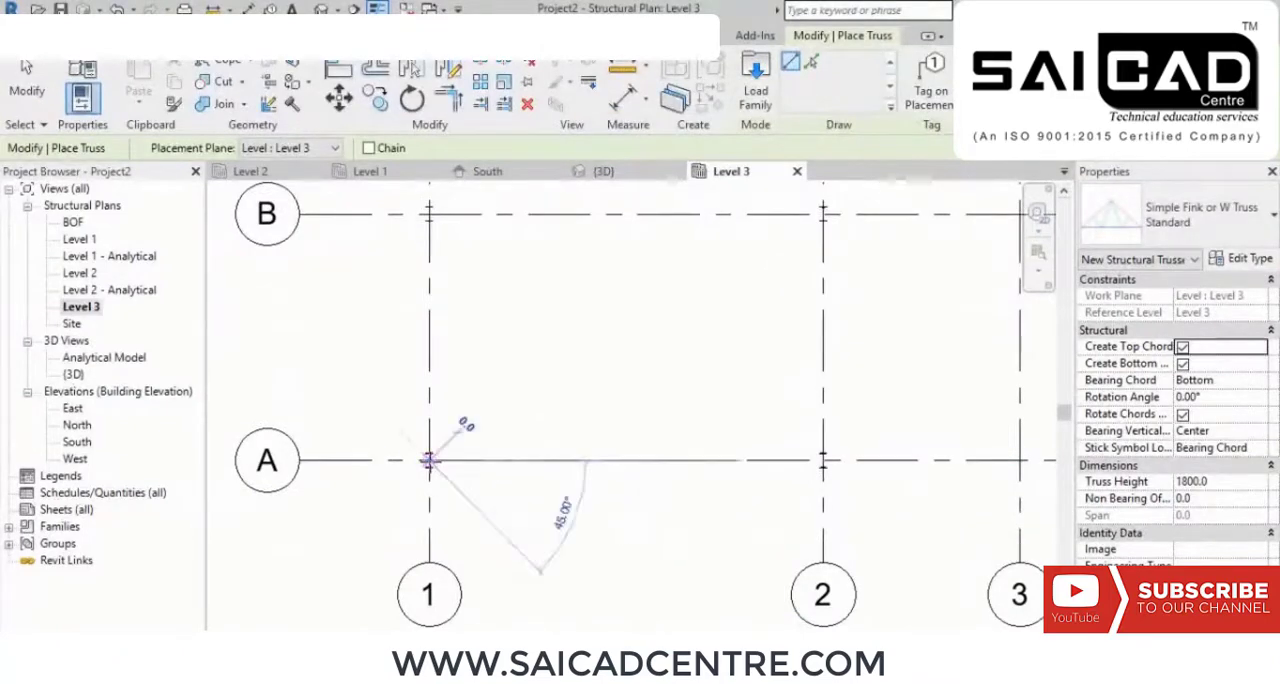
click(822, 460)
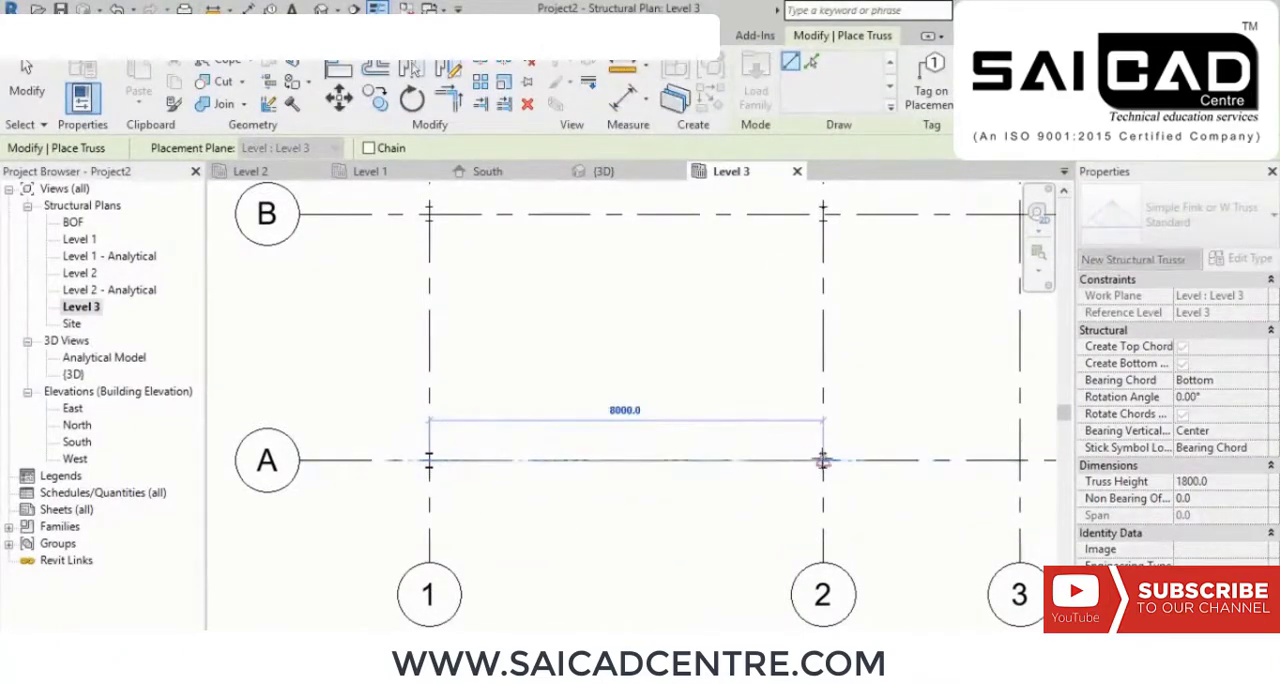
right_click(707, 322)
click(790, 350)
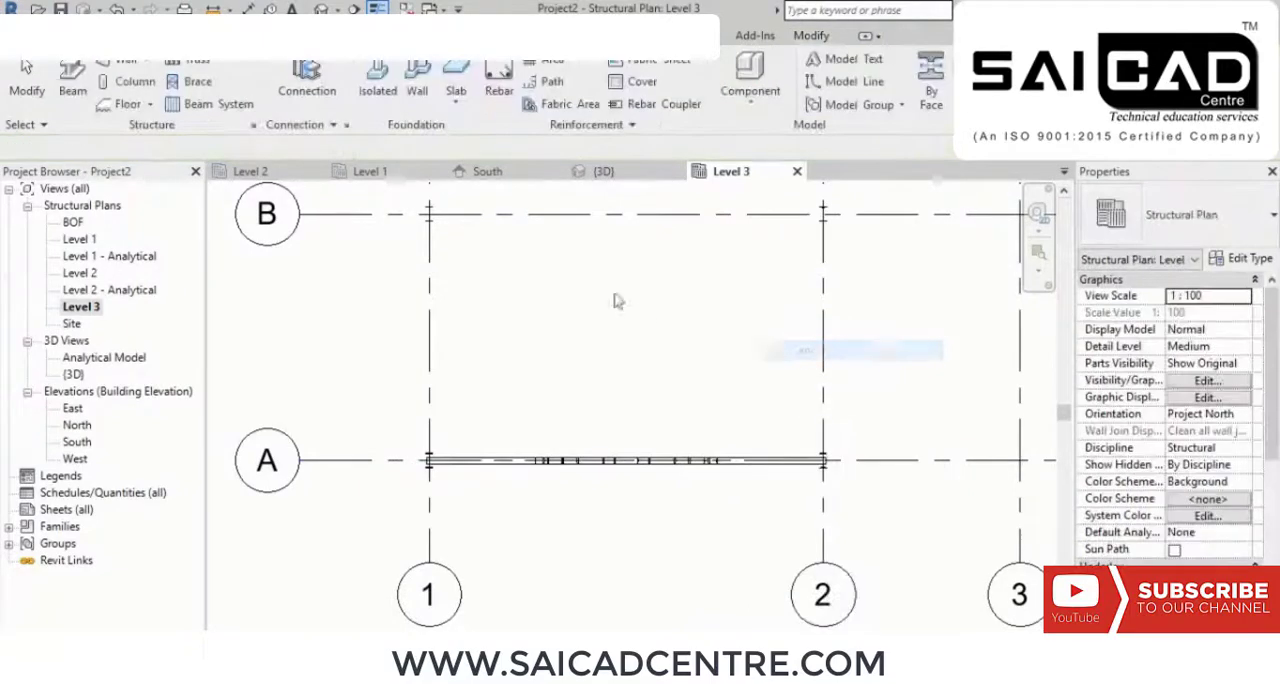
Step: Examine the placed truss in the 3D view, especially its web members and their joints with the chords
click(600, 171)
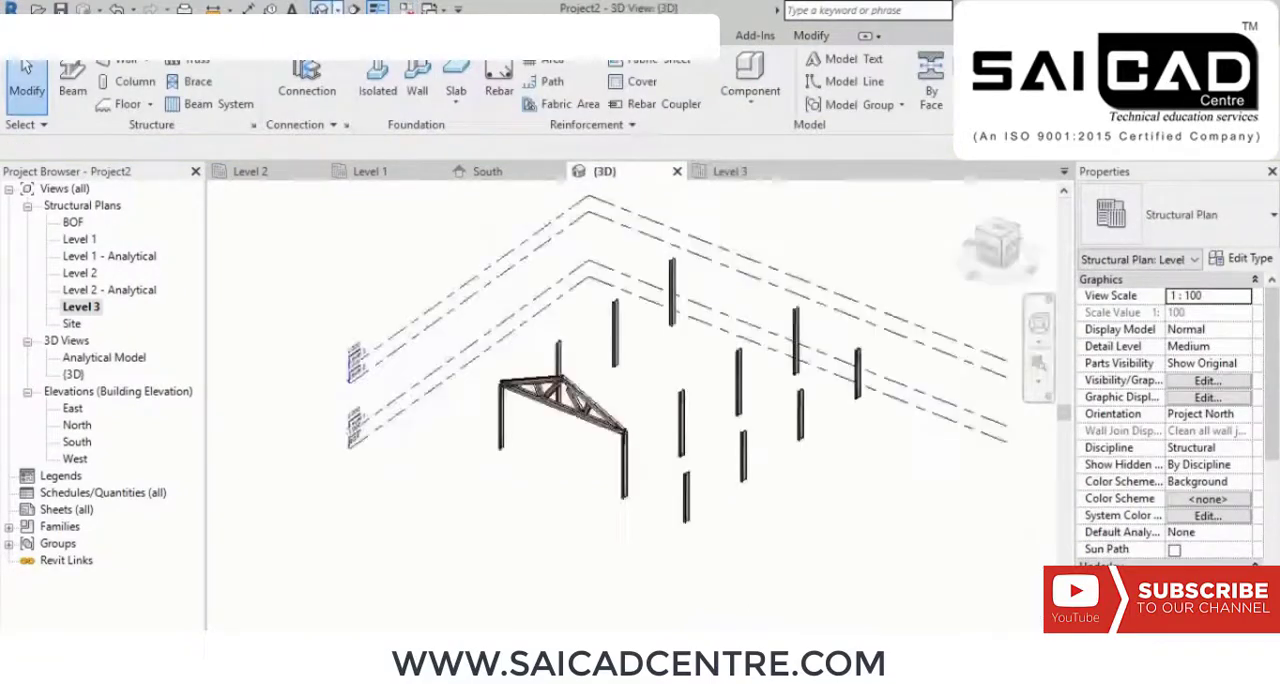
shift+middle_drag(563, 453, 710, 432)
scroll(710, 432, up, 5)
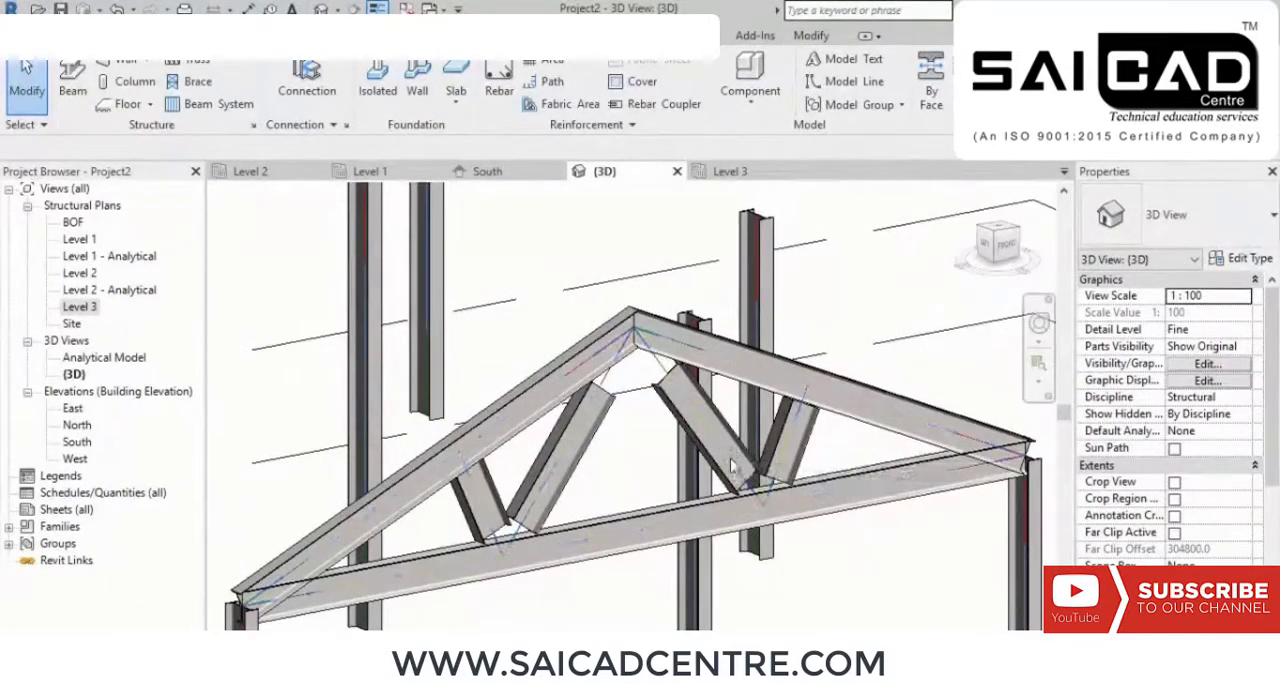
scroll(757, 471, up, 1)
middle_drag(633, 520, 738, 451)
scroll(618, 460, up, 1)
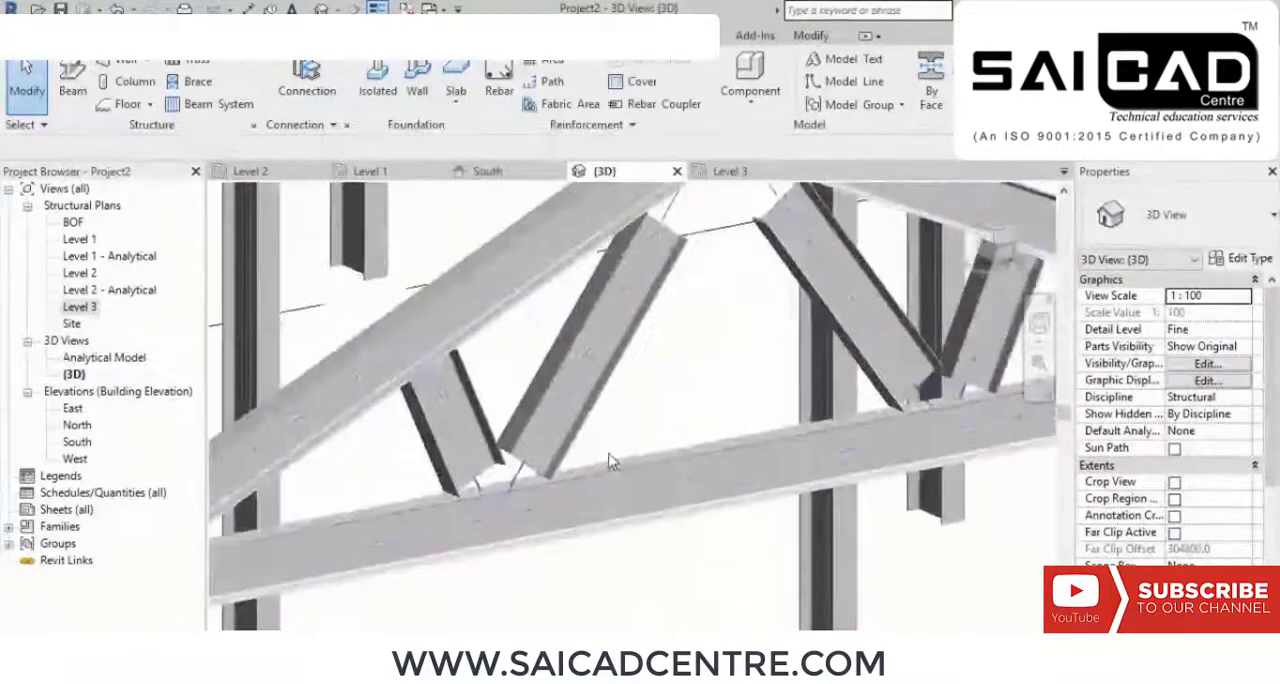
middle_drag(637, 463, 562, 447)
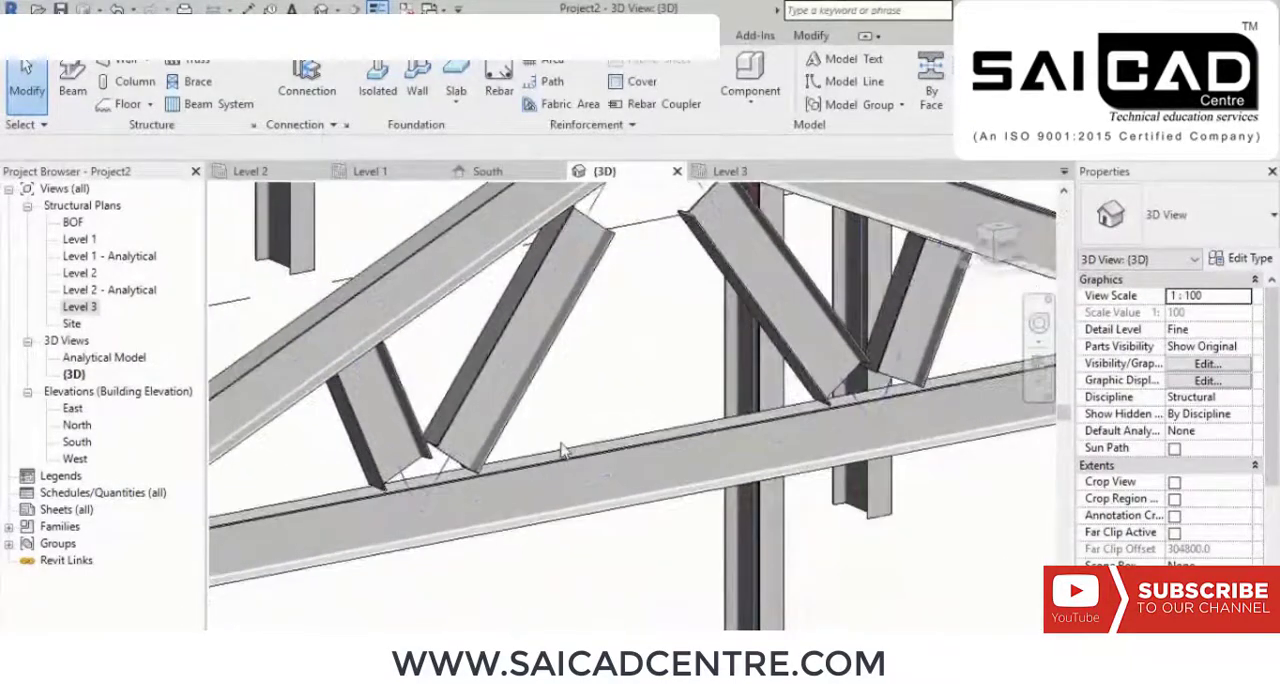
middle_drag(976, 451, 919, 466)
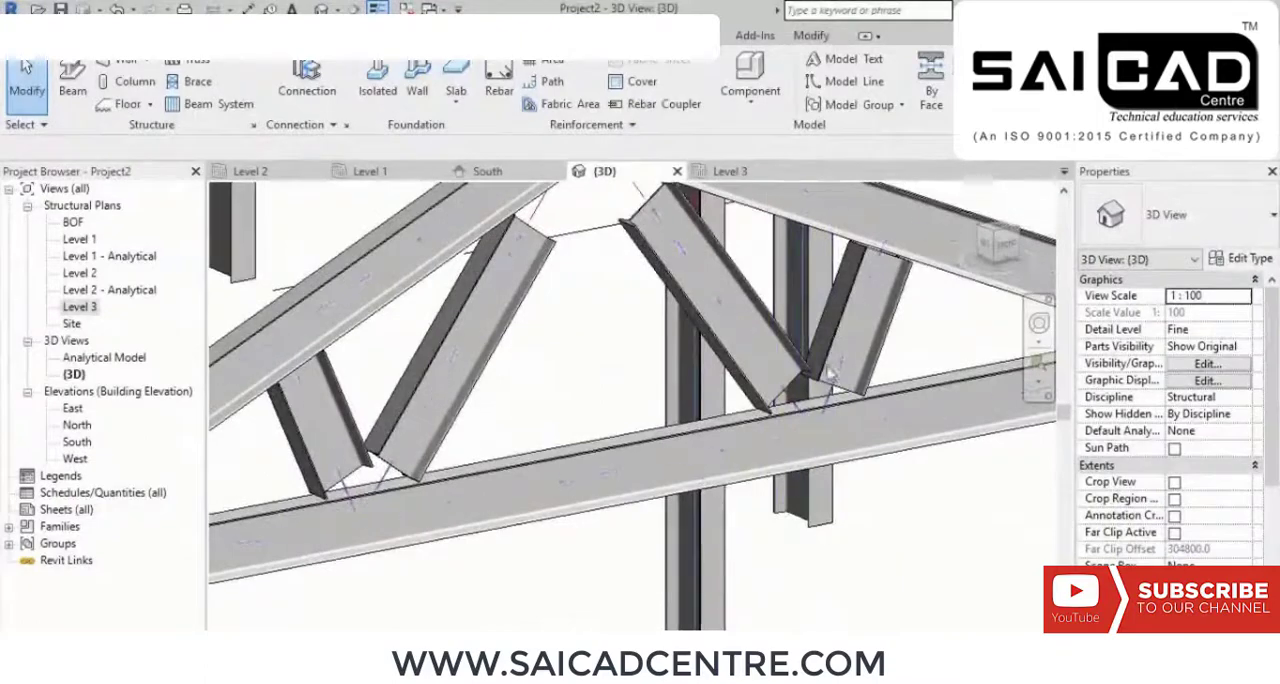
middle_drag(797, 519, 795, 554)
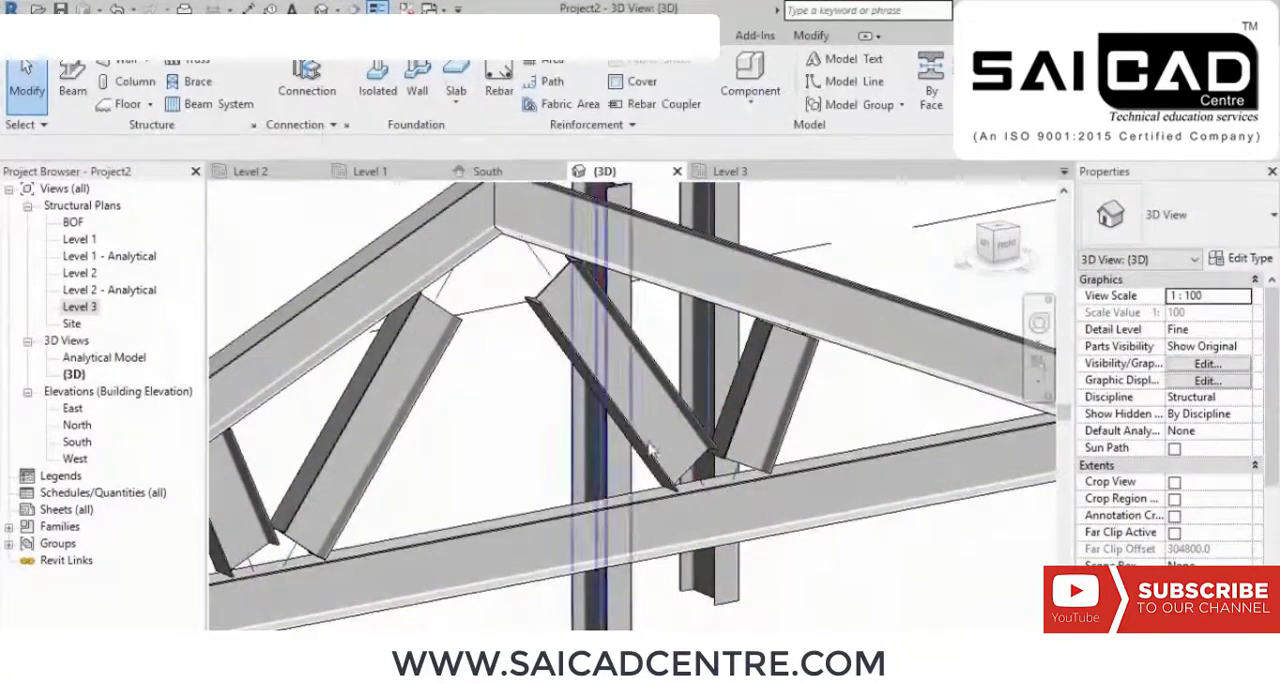
shift+middle_drag(743, 451, 503, 423)
scroll(503, 423, down, 5)
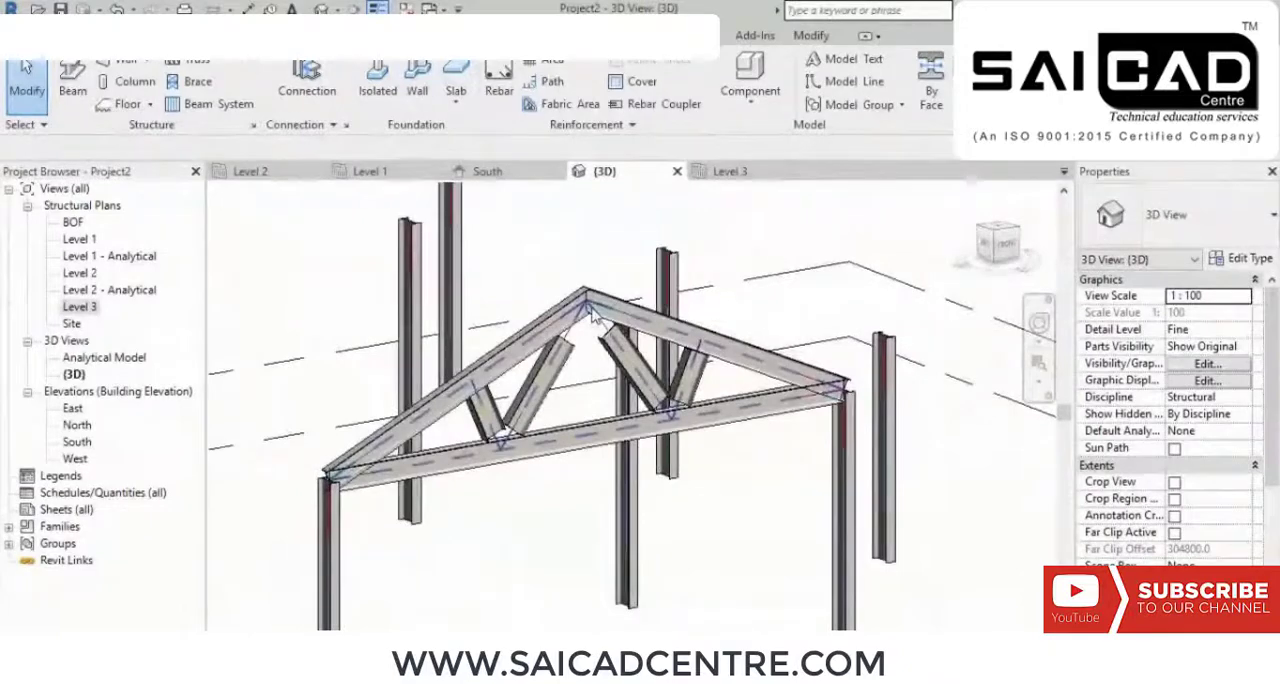
Step: Set the Top Chords structural framing type to B:ISMB300 in the truss's type properties
click(592, 314)
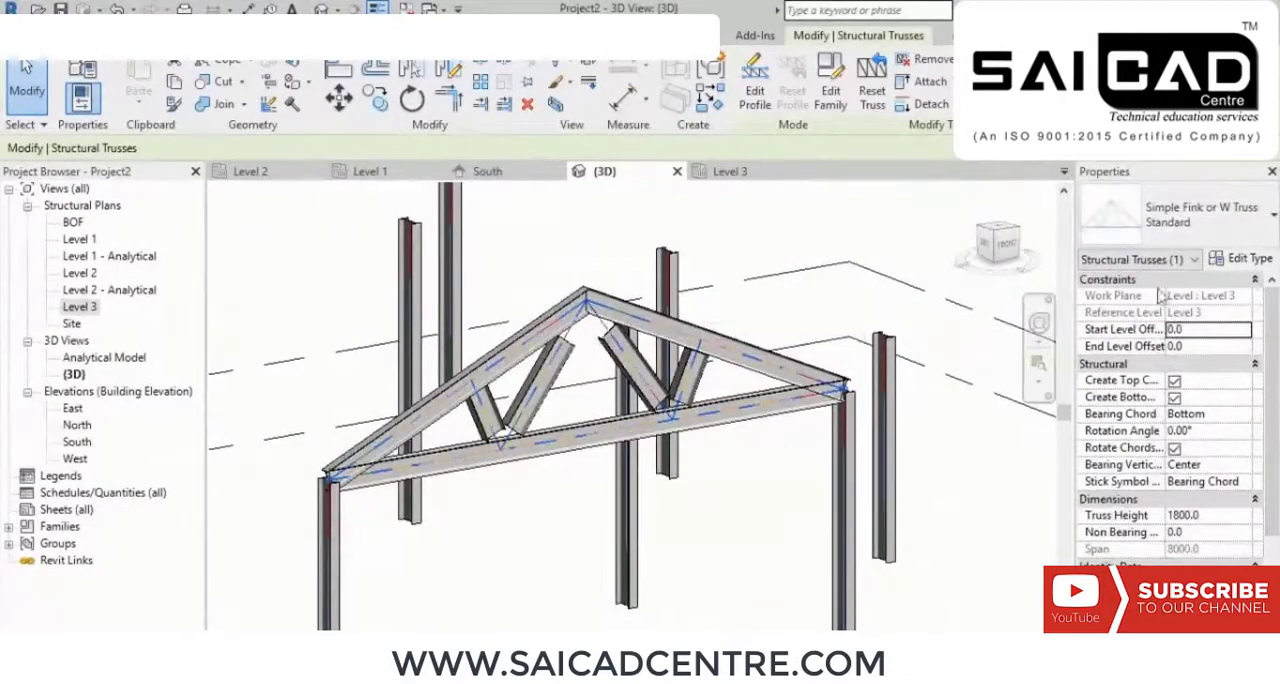
click(1244, 259)
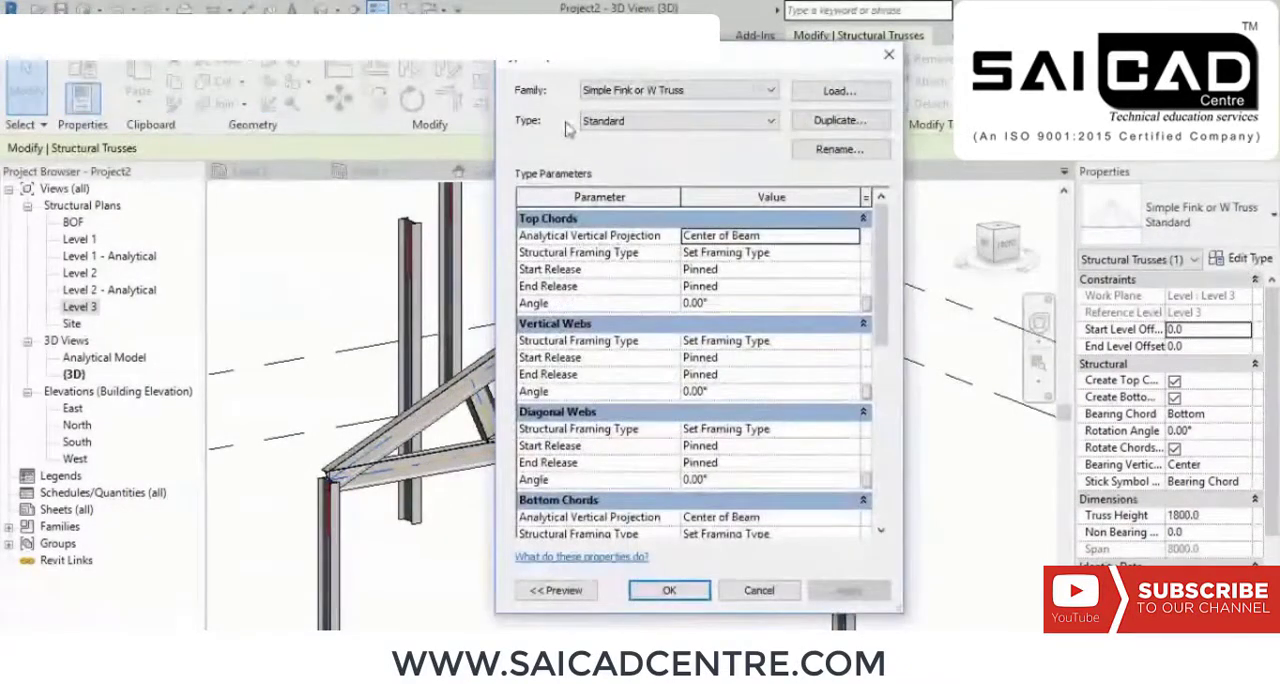
drag(575, 72, 428, 57)
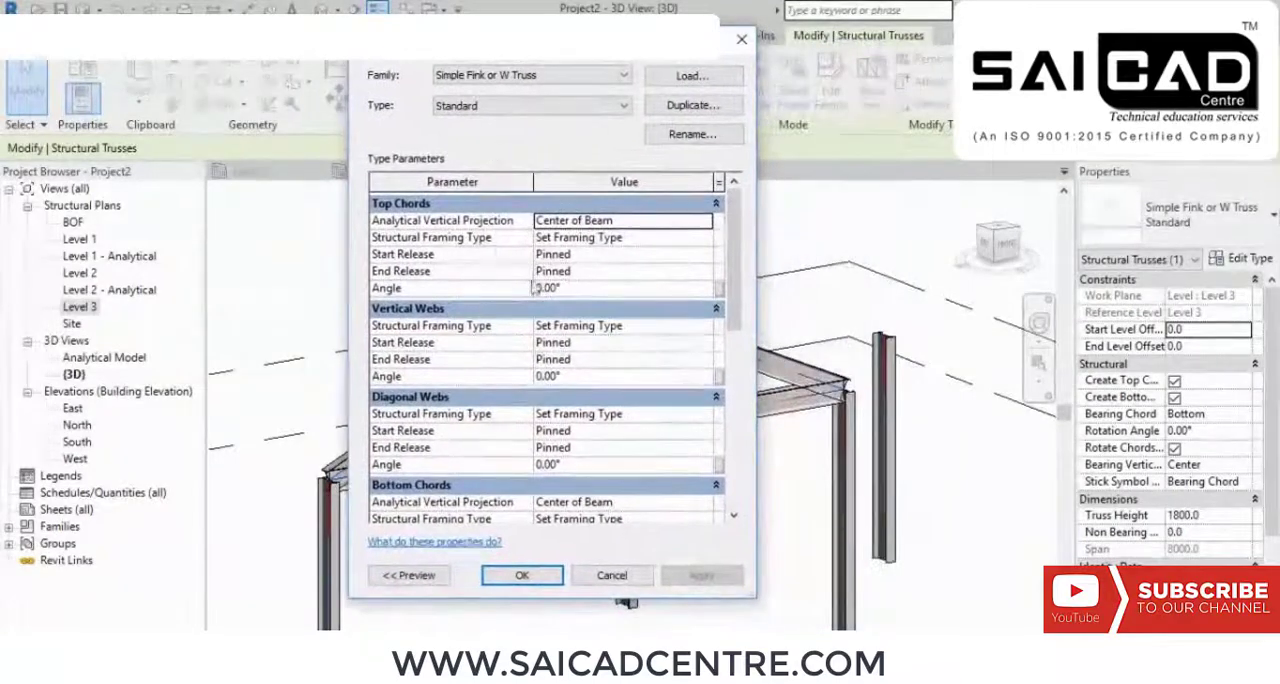
click(690, 238)
click(705, 242)
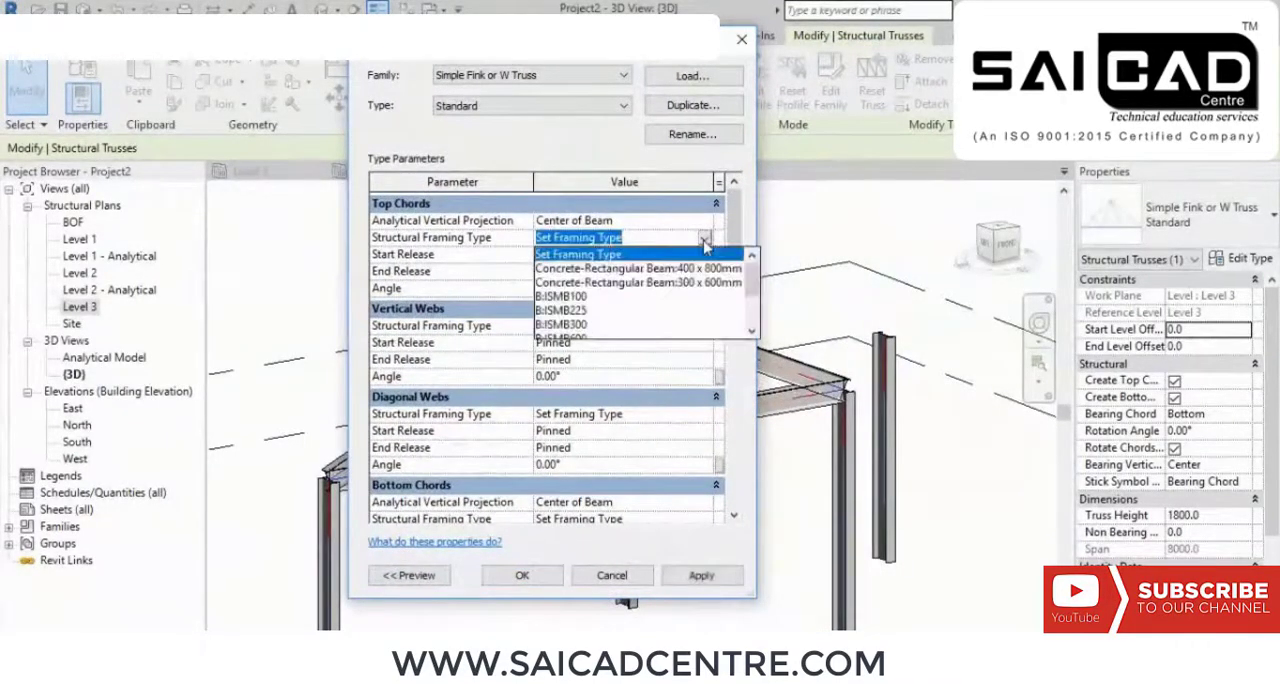
click(578, 326)
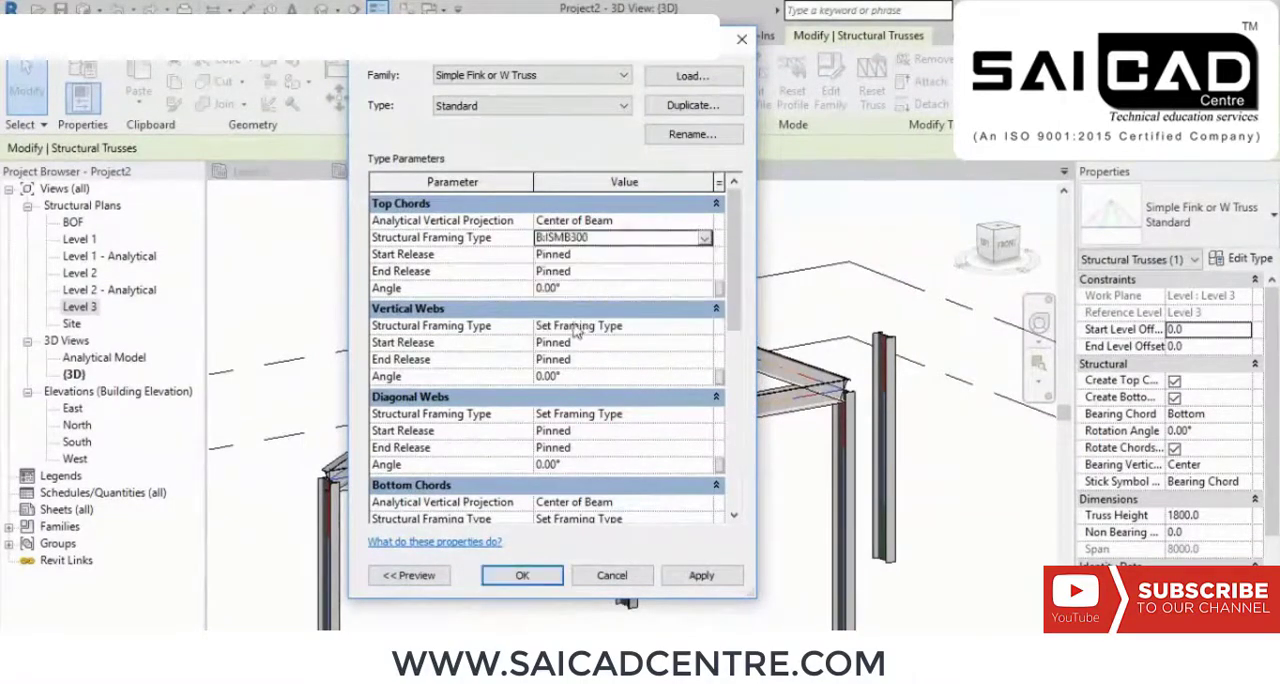
Step: Set the structural framing type of the Vertical Webs and Diagonal Webs to B:ISMB100
click(697, 327)
click(705, 326)
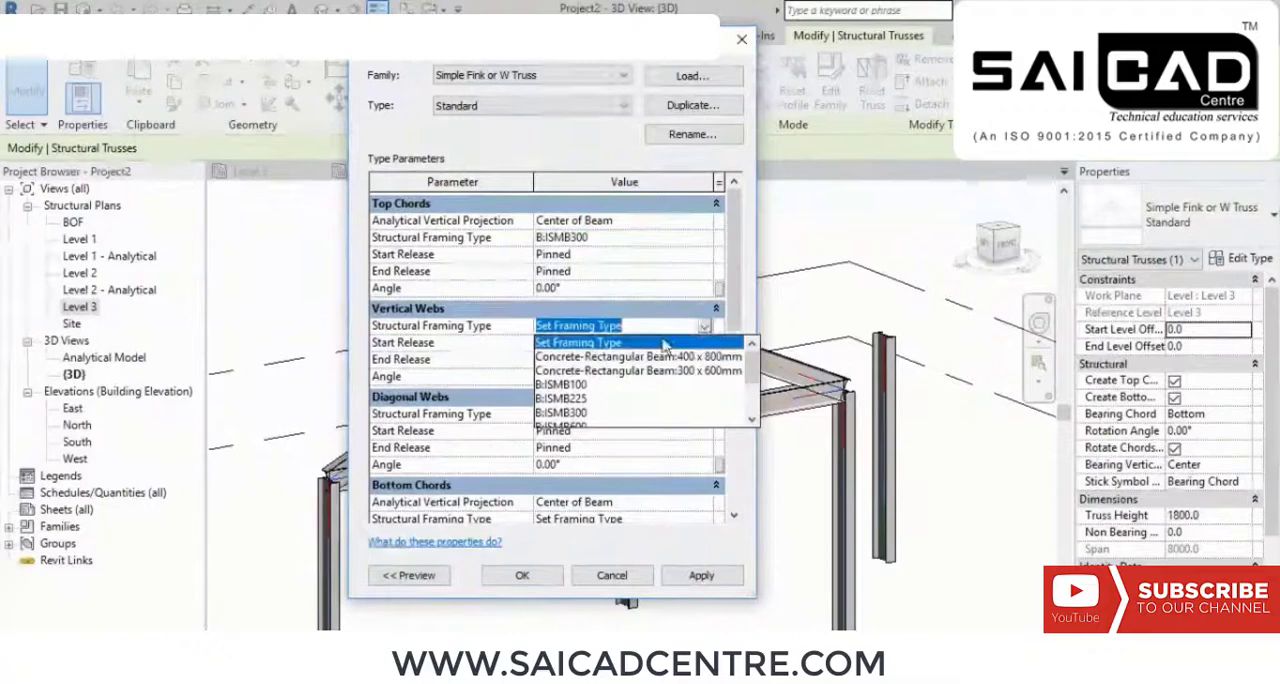
click(574, 385)
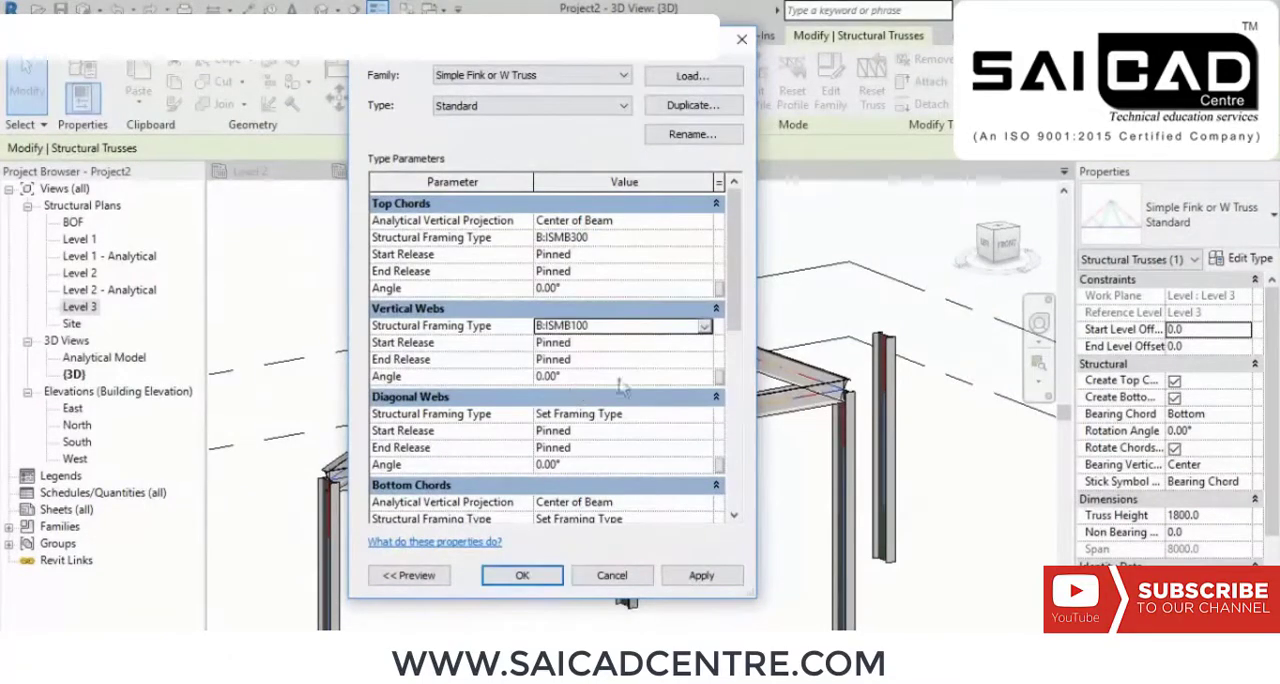
click(706, 415)
click(580, 473)
scroll(706, 378, down, 3)
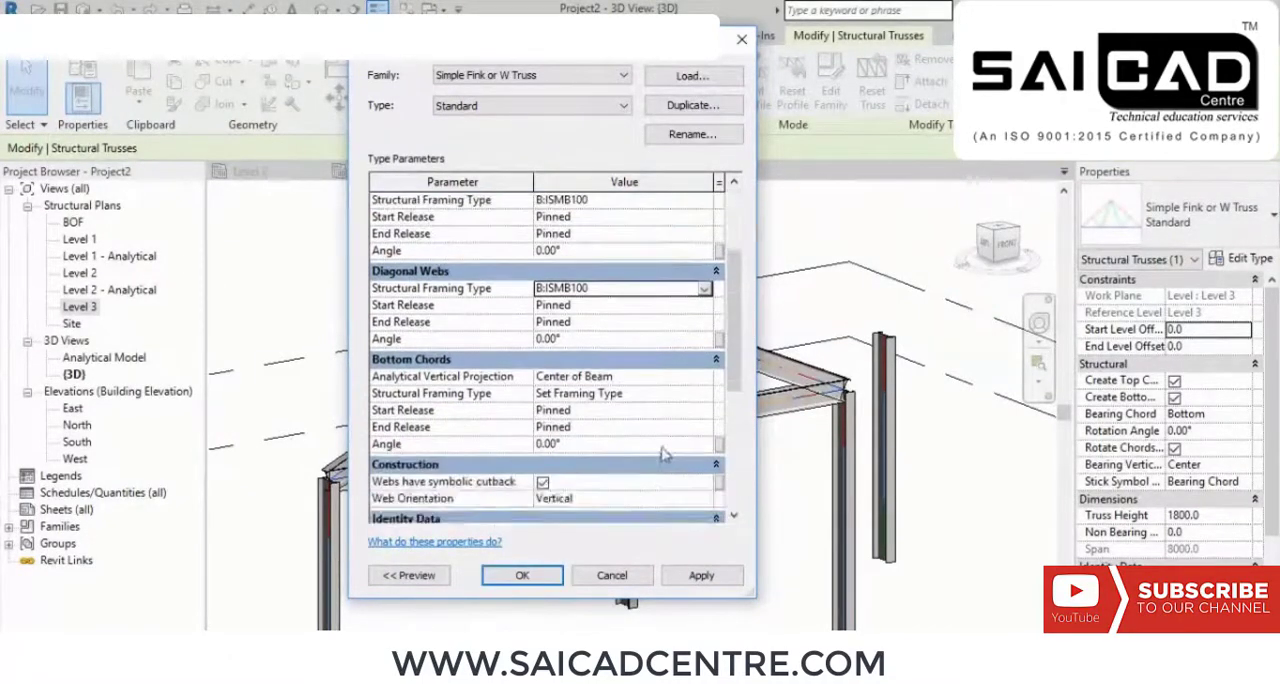
Step: Set the Bottom Chords structural framing type to B:ISMB100 and apply the truss type changes
click(707, 395)
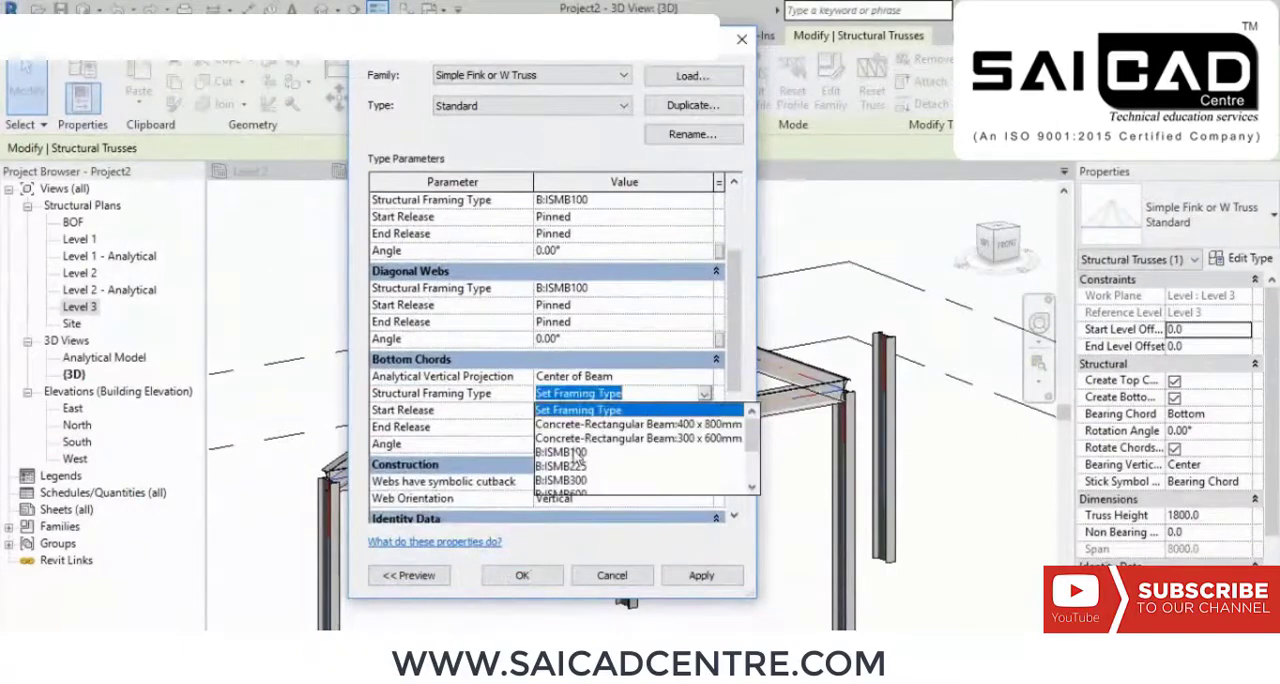
click(579, 453)
scroll(557, 443, down, 3)
click(688, 575)
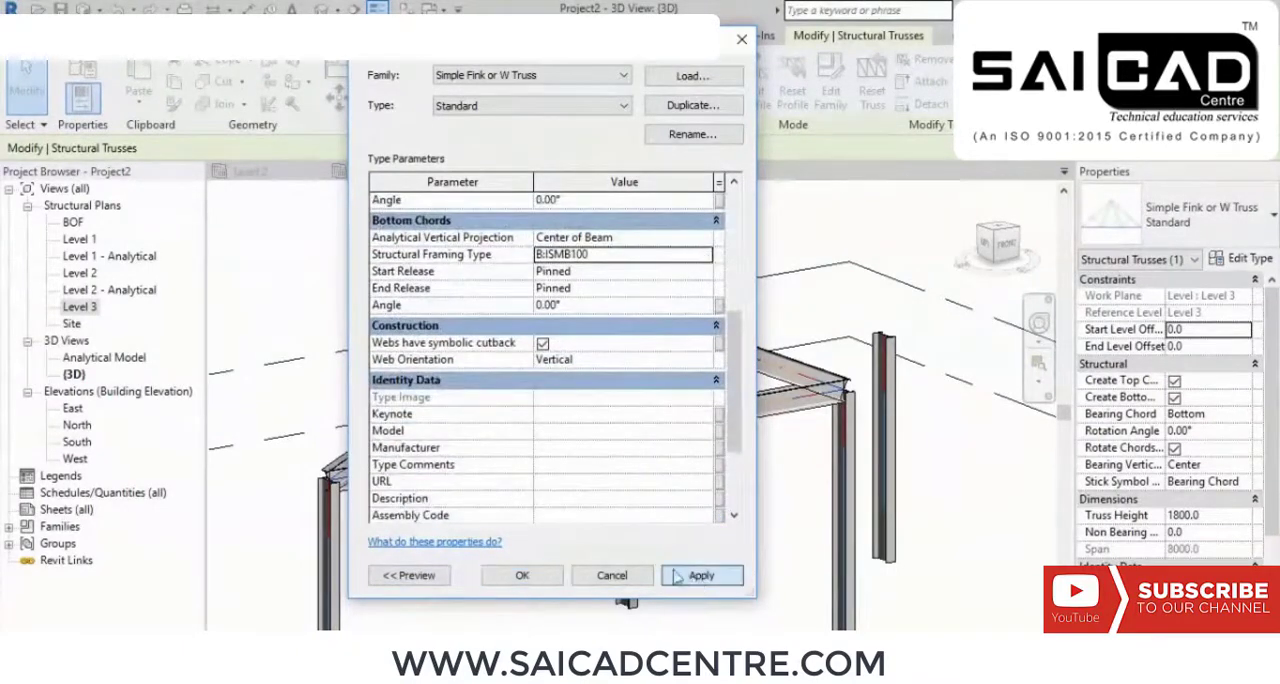
click(522, 576)
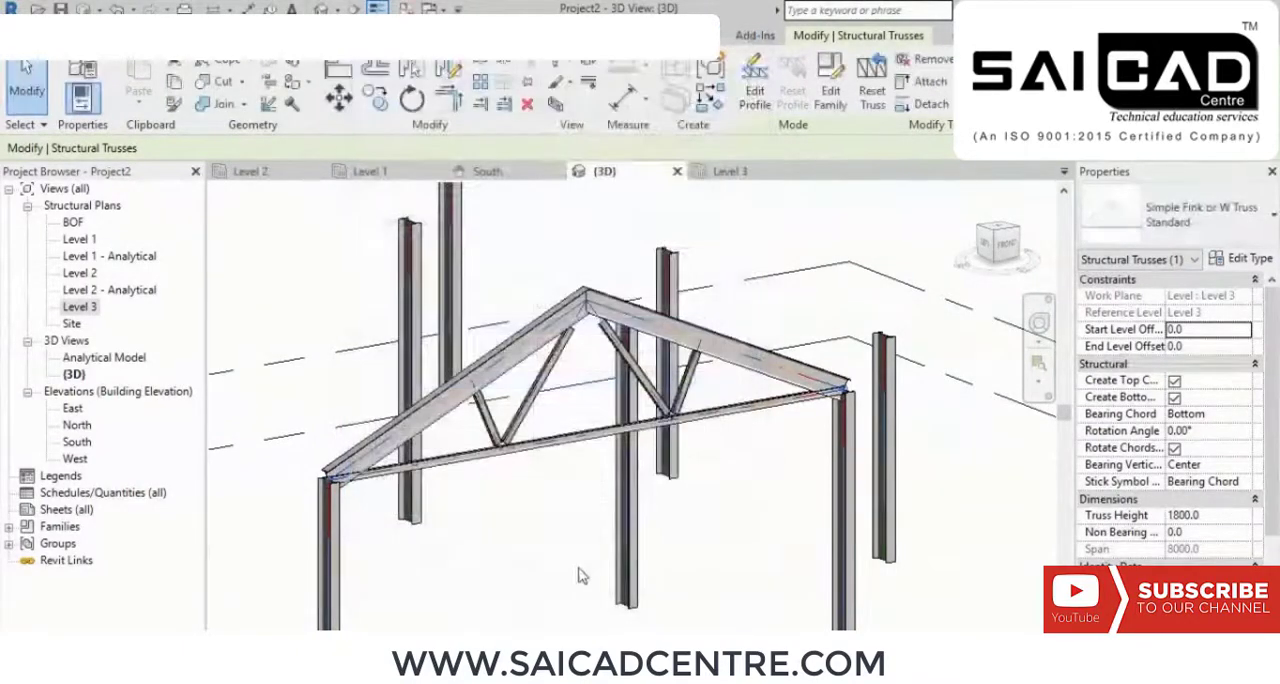
Step: Examine the truss with its ISMB100 webs and bottom chord in the 3D view, and undo the ISMB100 framing changes
click(580, 572)
scroll(586, 572, up, 5)
scroll(621, 407, down, 1)
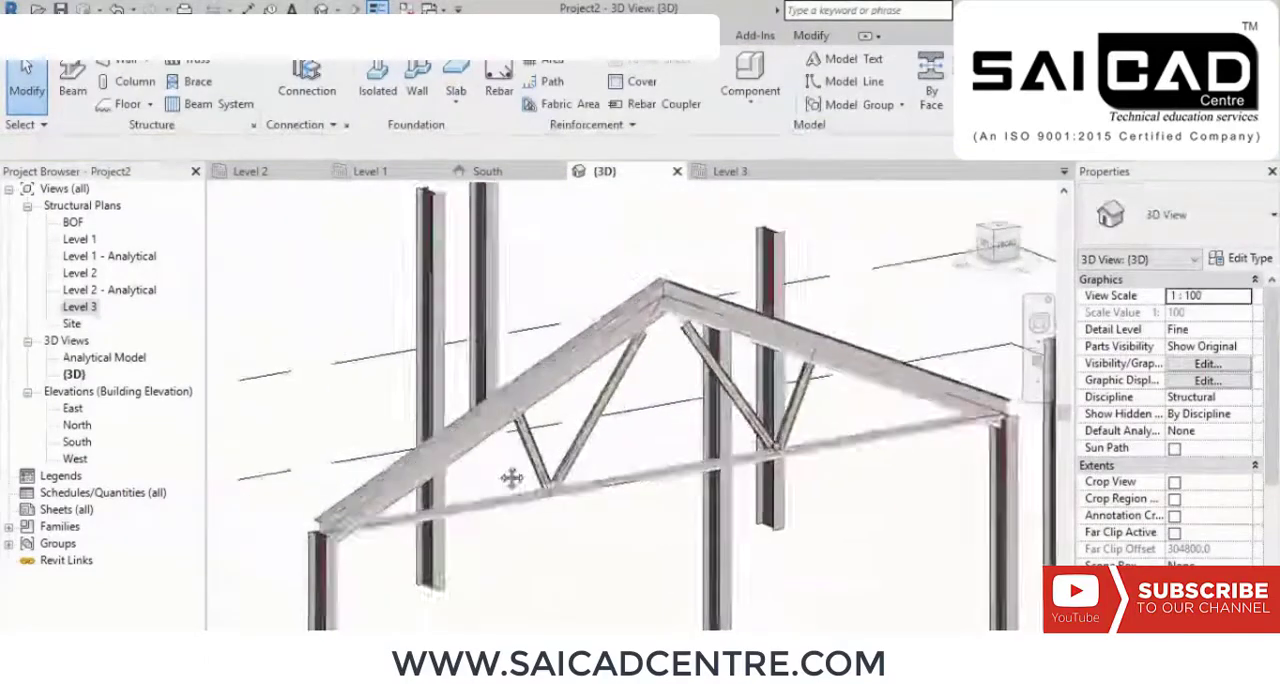
middle_drag(511, 477, 466, 440)
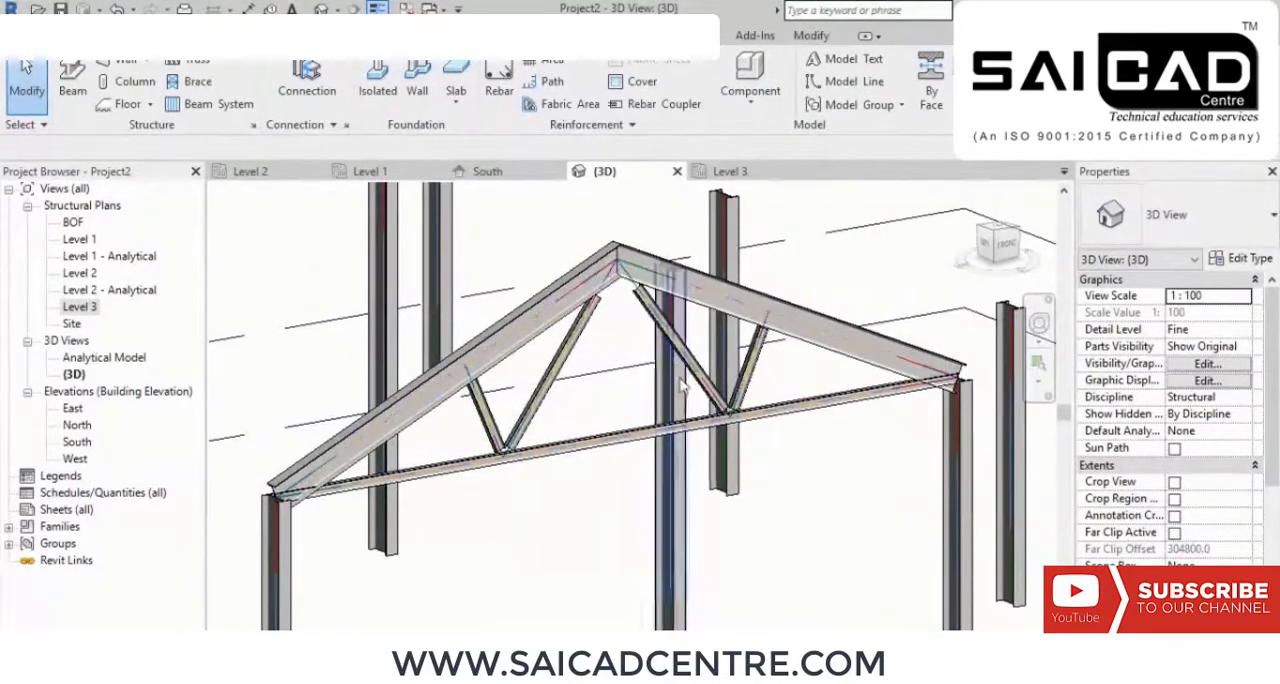
scroll(511, 383, up, 2)
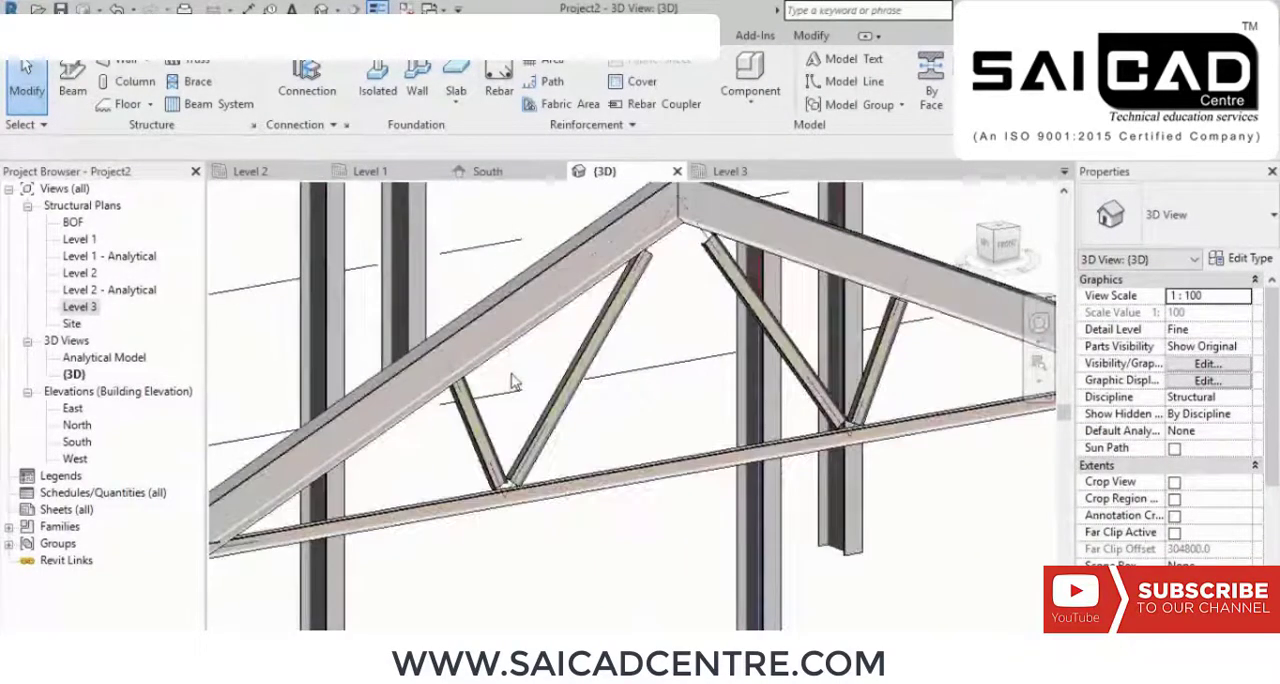
scroll(514, 382, down, 2)
middle_drag(771, 465, 728, 489)
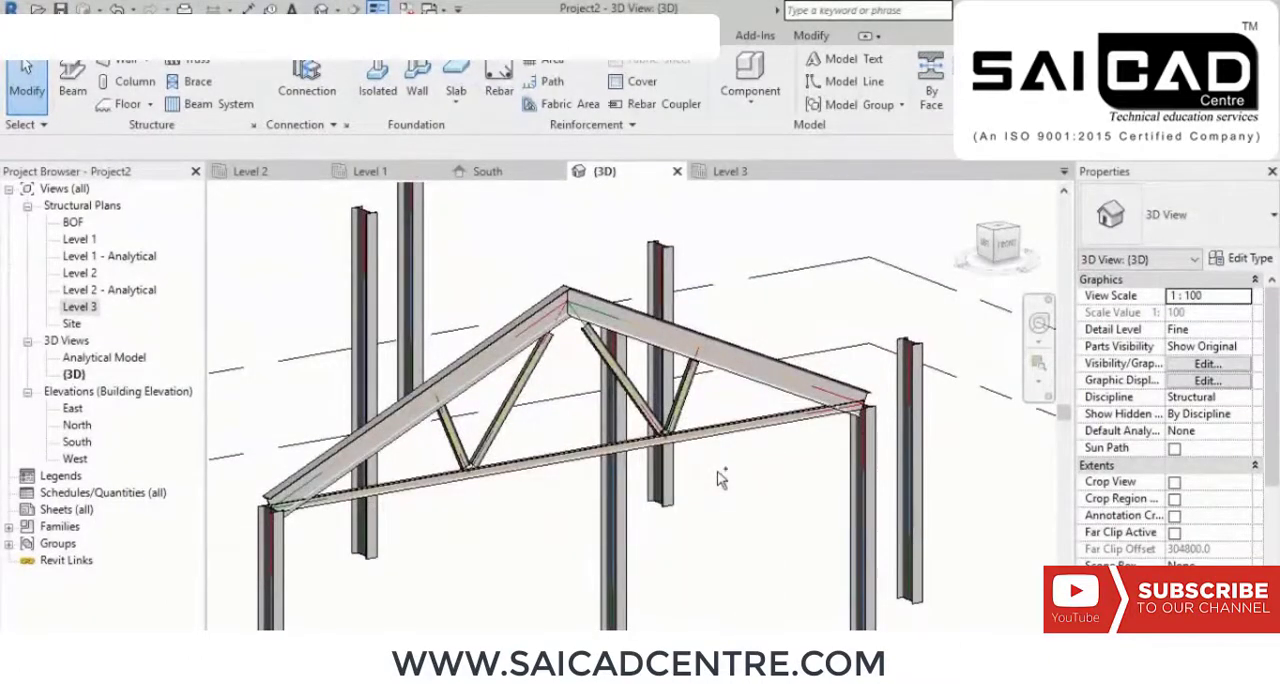
scroll(718, 478, down, 1)
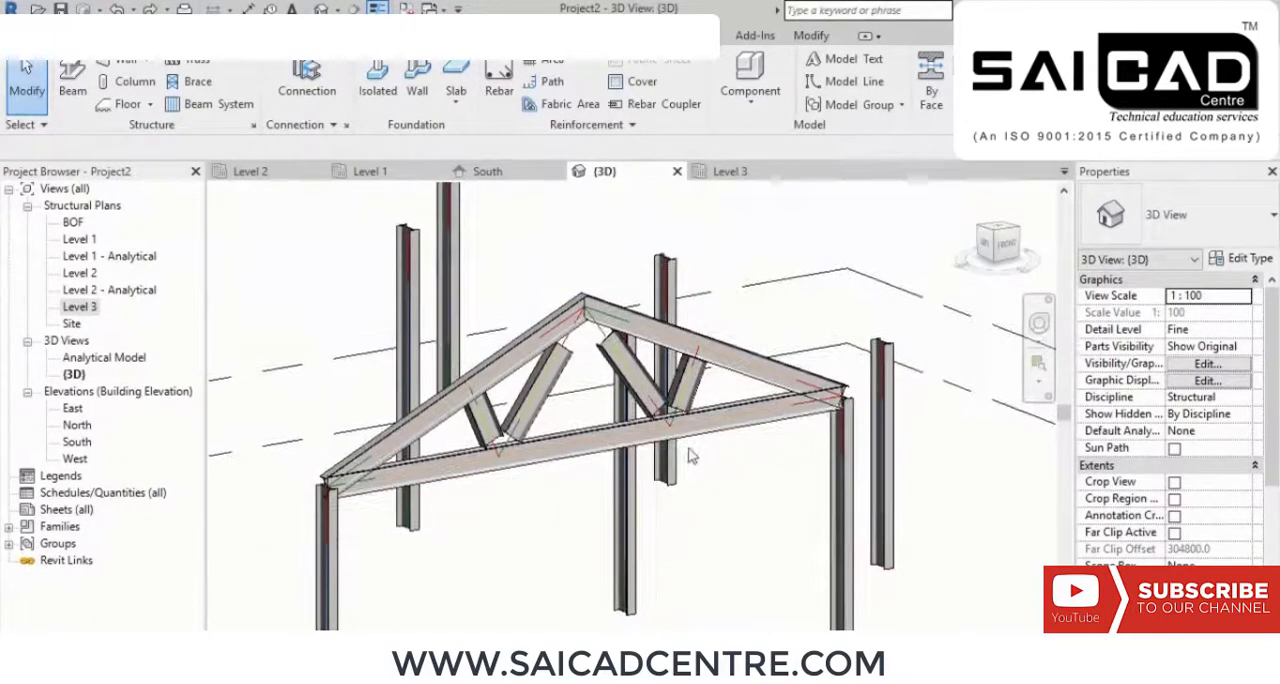
Step: Examine the joint where the right-hand pair of webs meets the truss's bottom chord, and bring up the steel modifiers and parametric cuts
scroll(718, 440, up, 4)
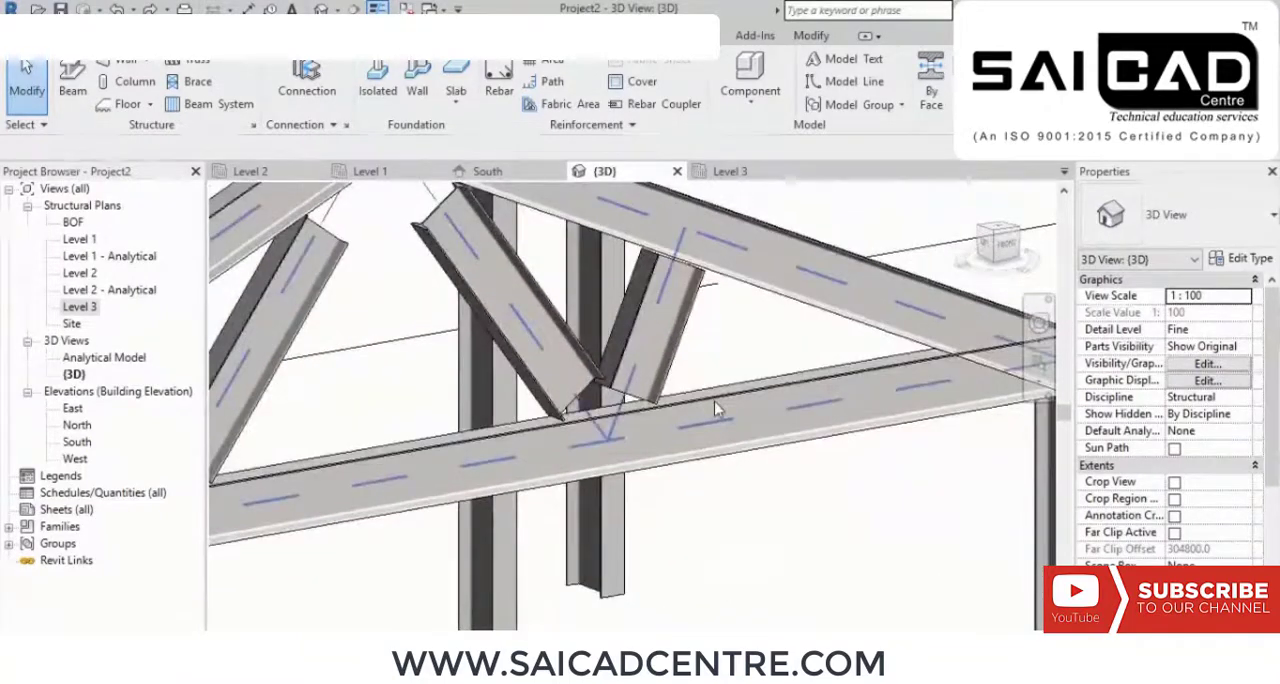
scroll(714, 401, up, 2)
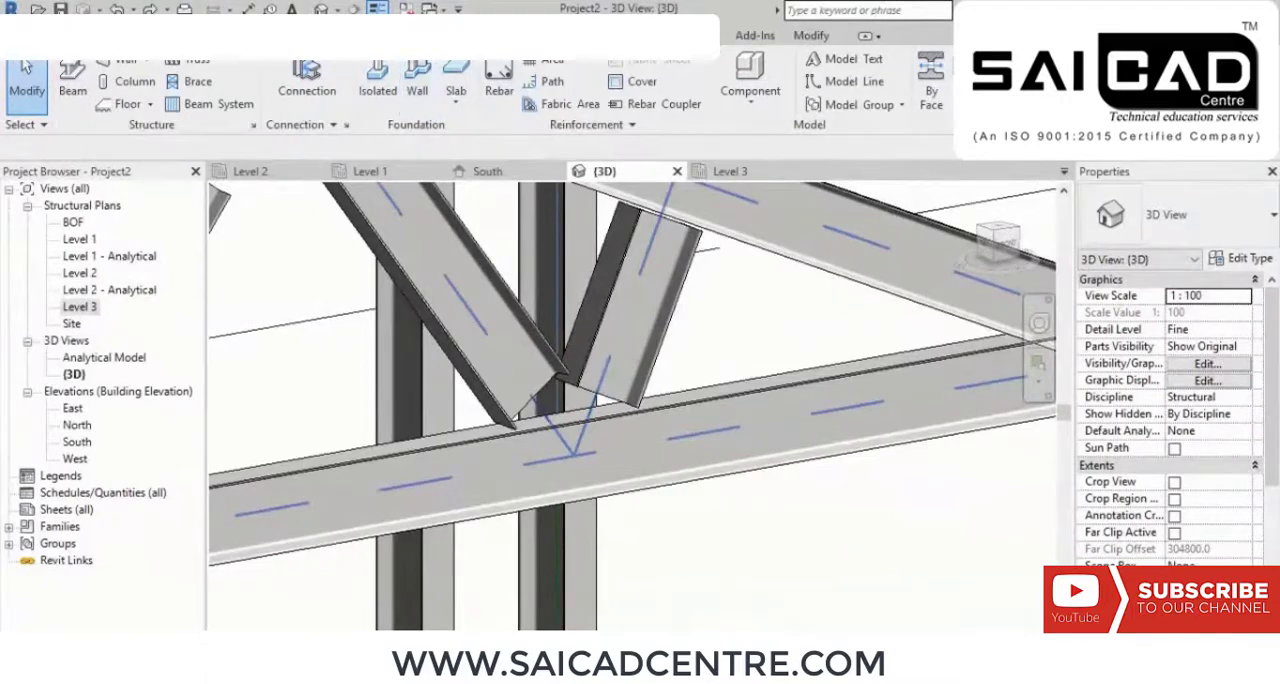
click(206, 36)
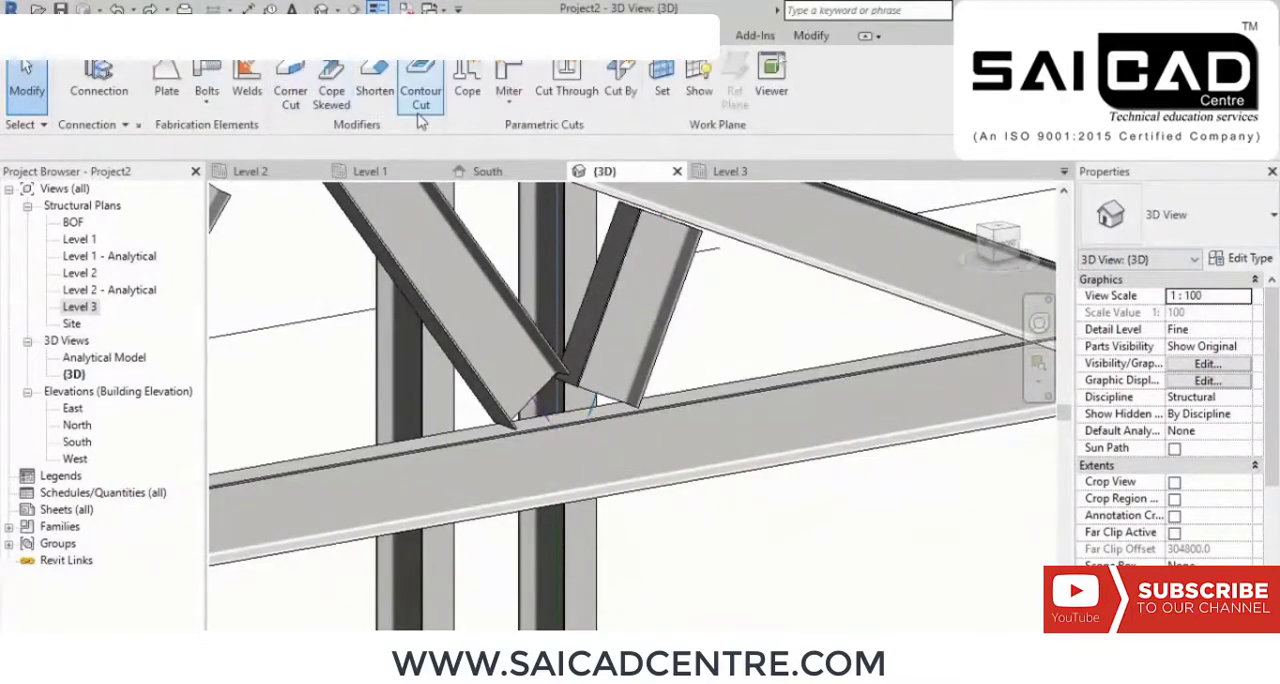
scroll(735, 373, down, 3)
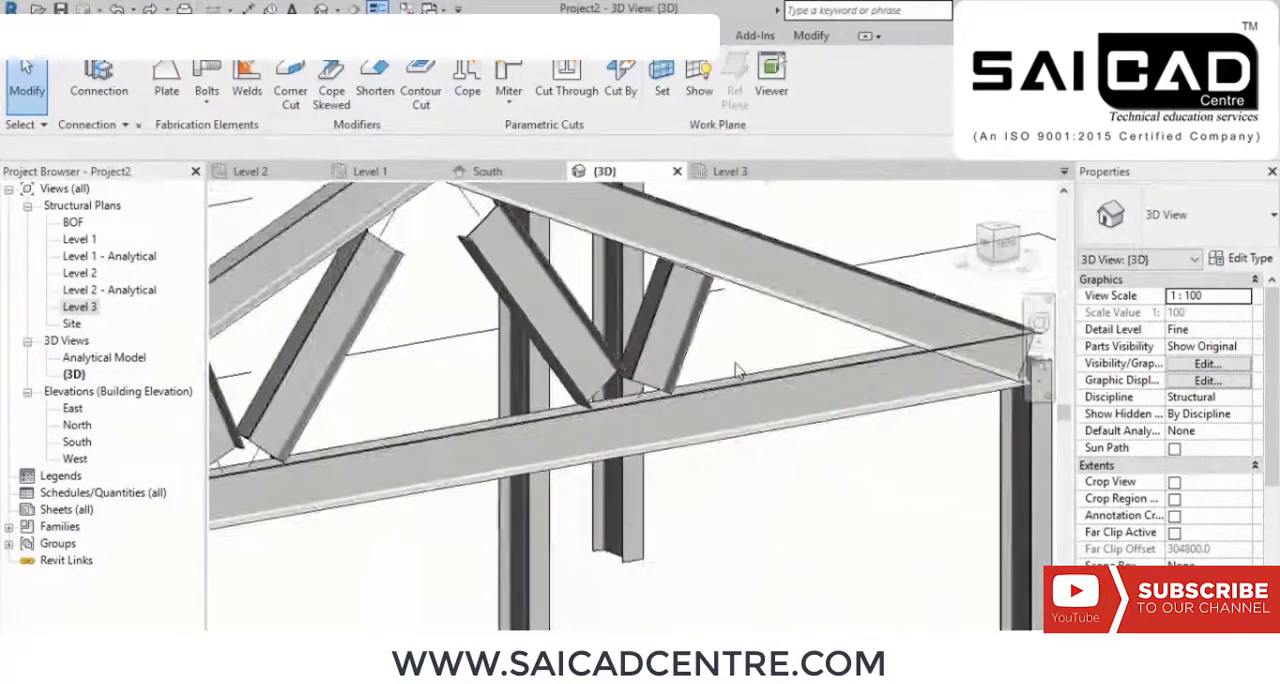
scroll(733, 385, down, 1)
scroll(690, 402, up, 2)
middle_drag(686, 402, 697, 425)
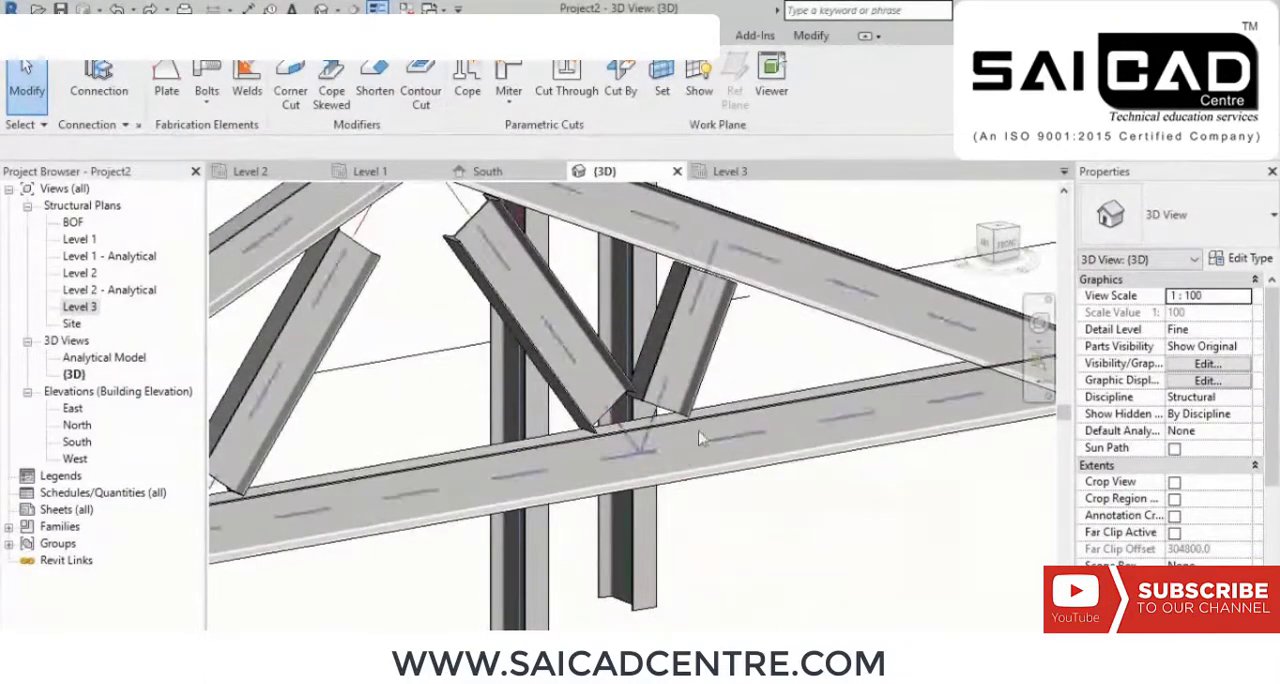
scroll(640, 470, down, 3)
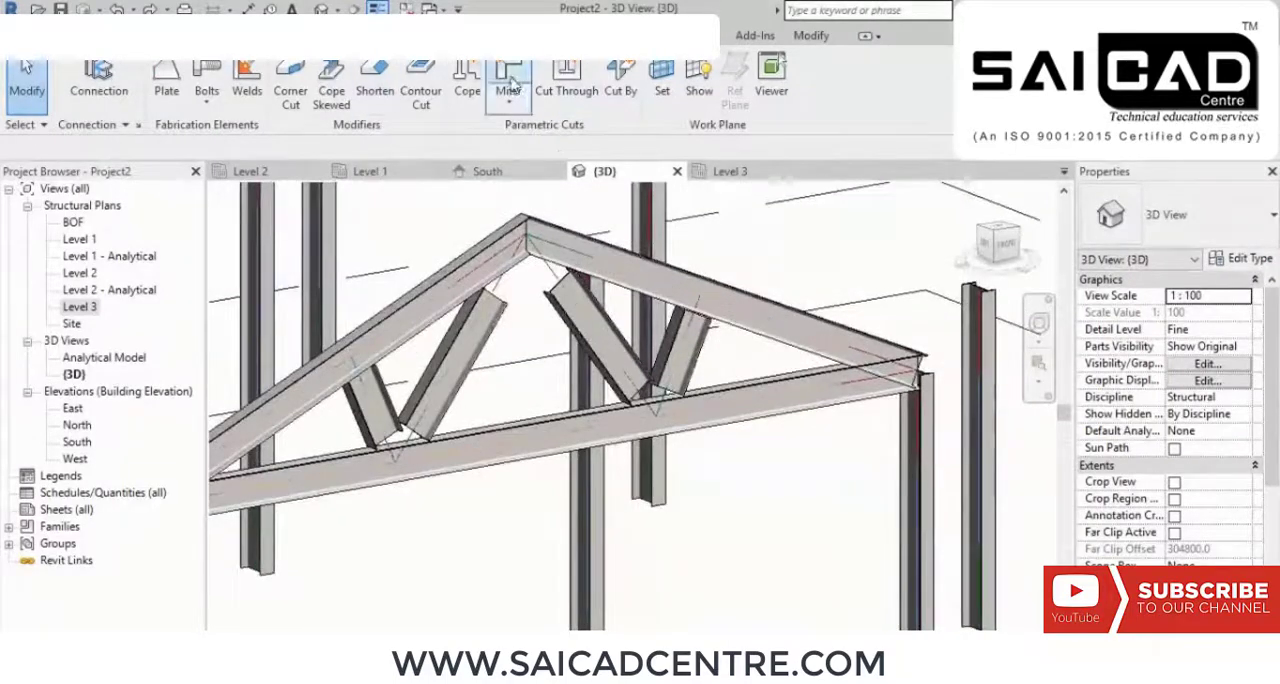
Step: Cope the lower end of the outer right-hand web against the truss's bottom chord
click(467, 80)
scroll(710, 372, up, 3)
scroll(710, 370, up, 2)
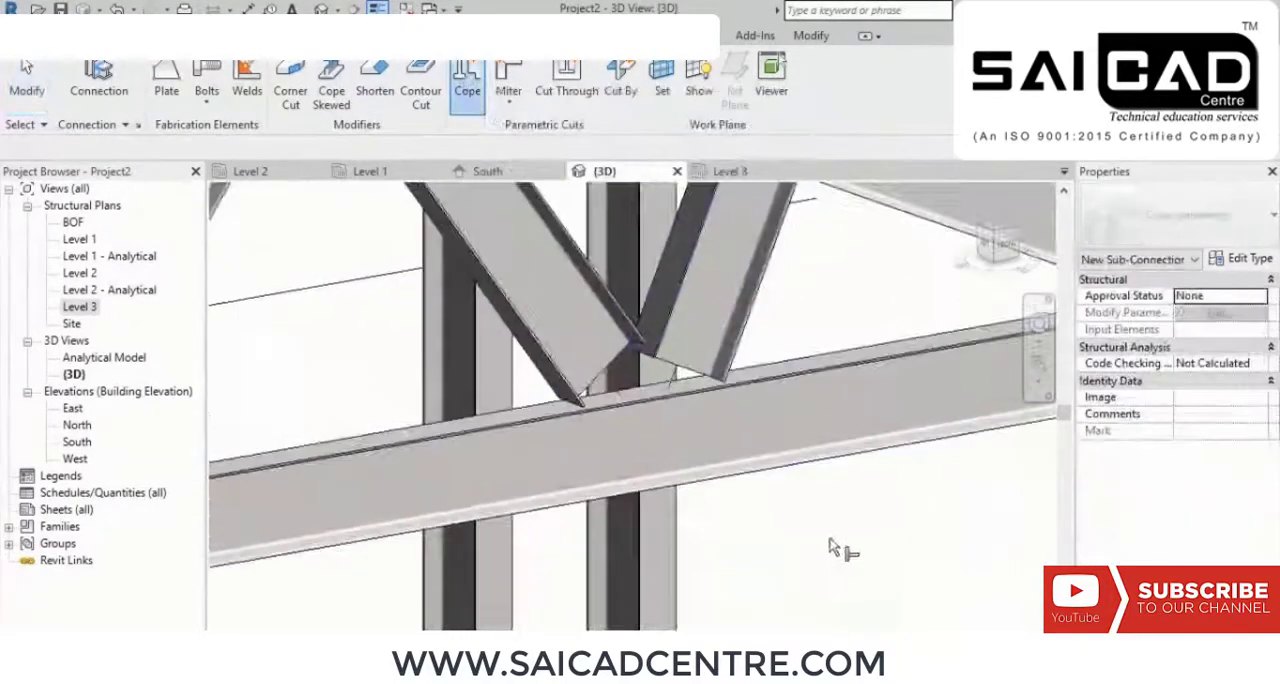
drag(832, 538, 715, 342)
key(Return)
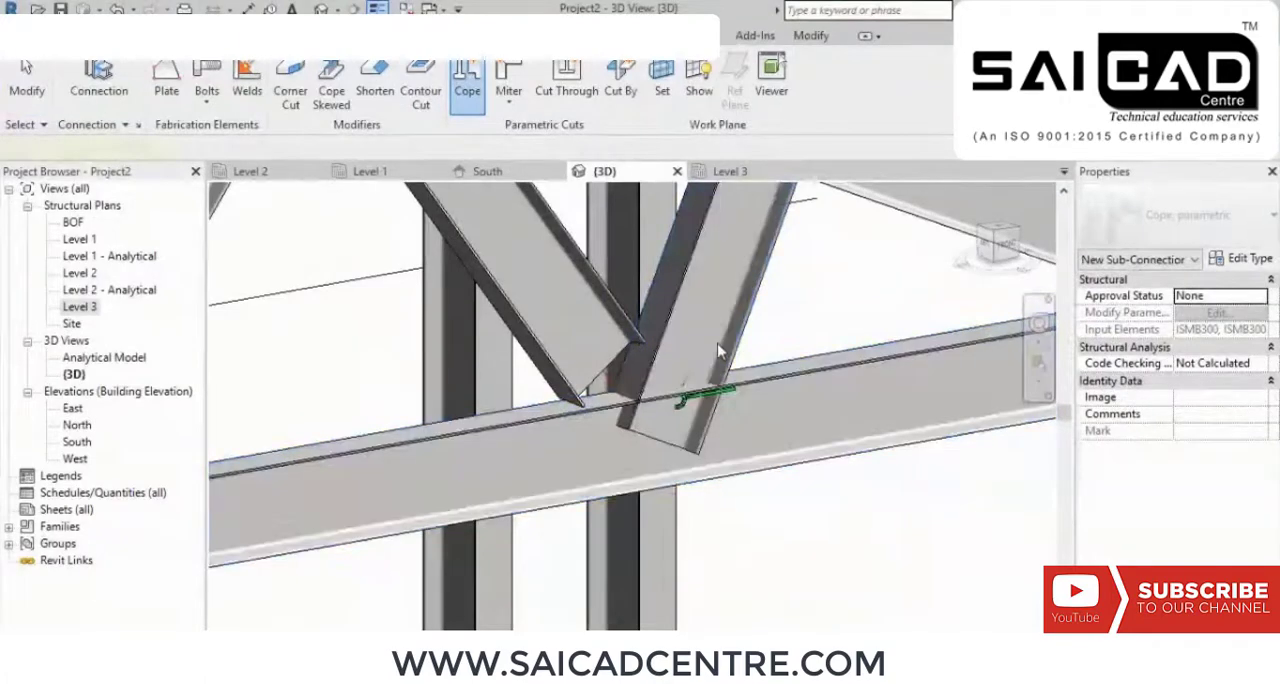
scroll(631, 376, up, 1)
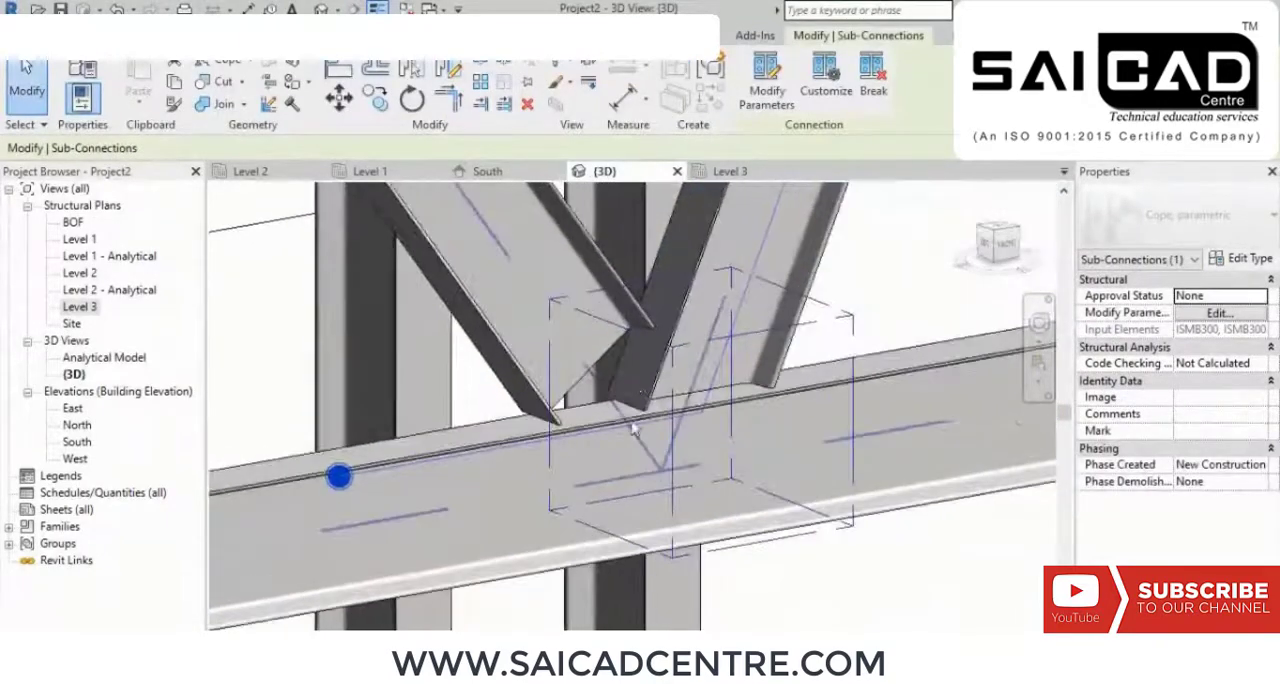
click(957, 546)
Step: Examine the coped lower end of the outer right-hand web and the neighbouring web's fit at the bottom chord
scroll(826, 518, up, 1)
scroll(760, 396, down, 2)
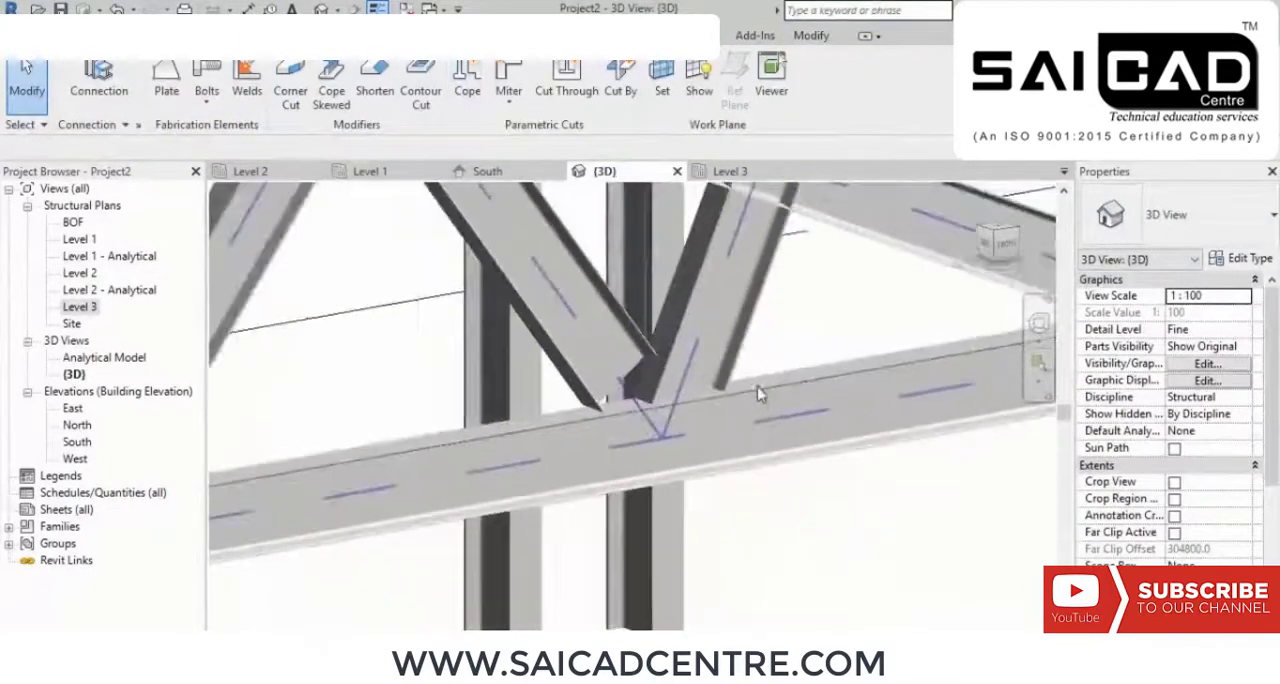
middle_drag(776, 414, 808, 423)
scroll(674, 408, up, 1)
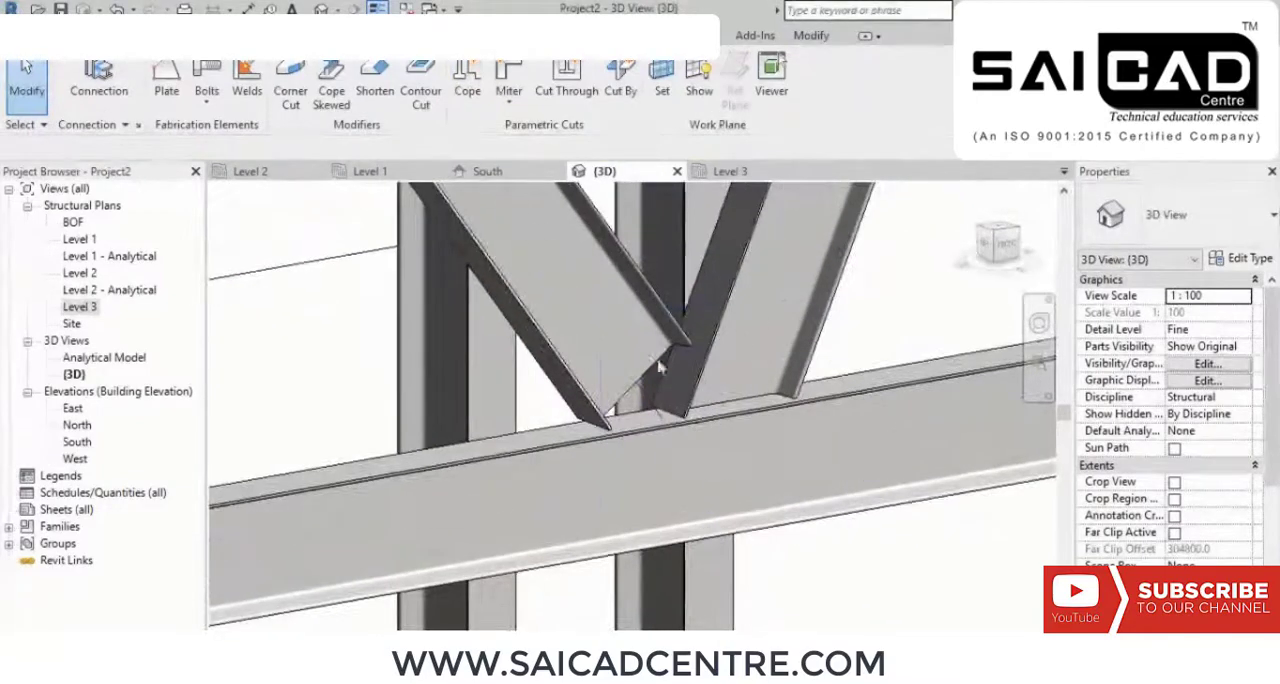
scroll(676, 376, down, 3)
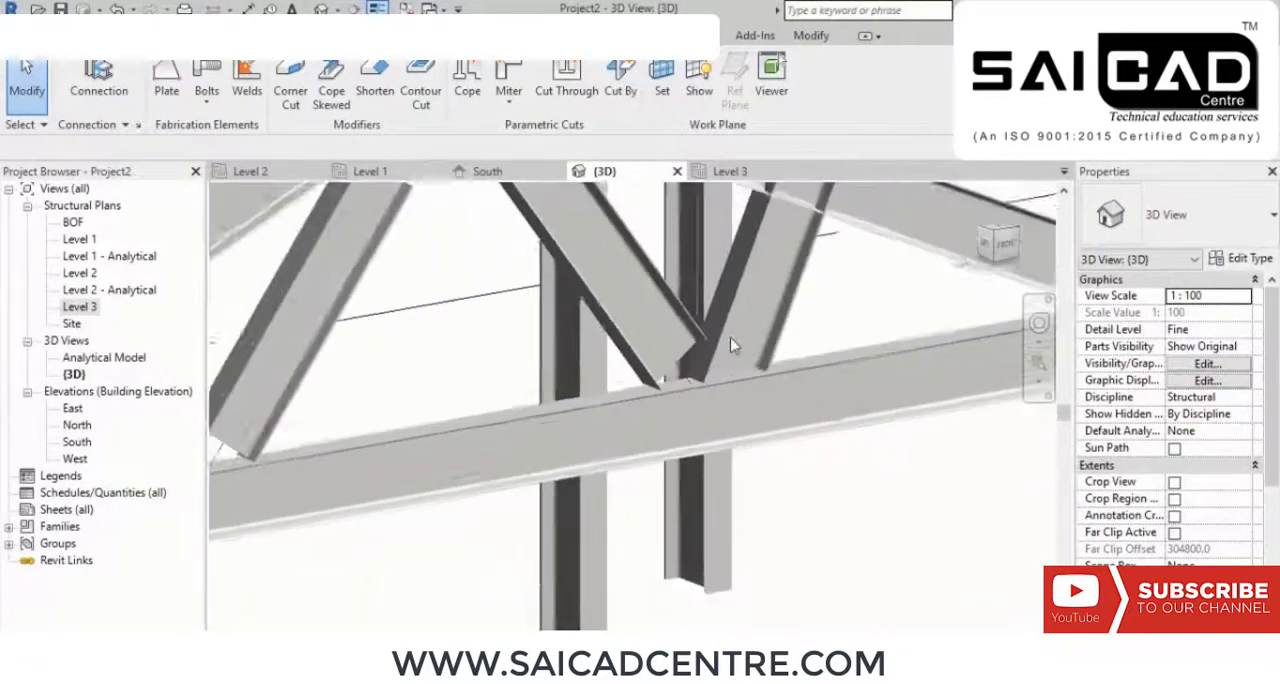
scroll(452, 362, up, 3)
middle_drag(506, 411, 617, 383)
scroll(551, 387, down, 1)
mouse_move(699, 328)
middle_down()
mouse_move(717, 349)
mouse_move(703, 336)
middle_up()
middle_drag(866, 436, 813, 436)
scroll(874, 338, up, 3)
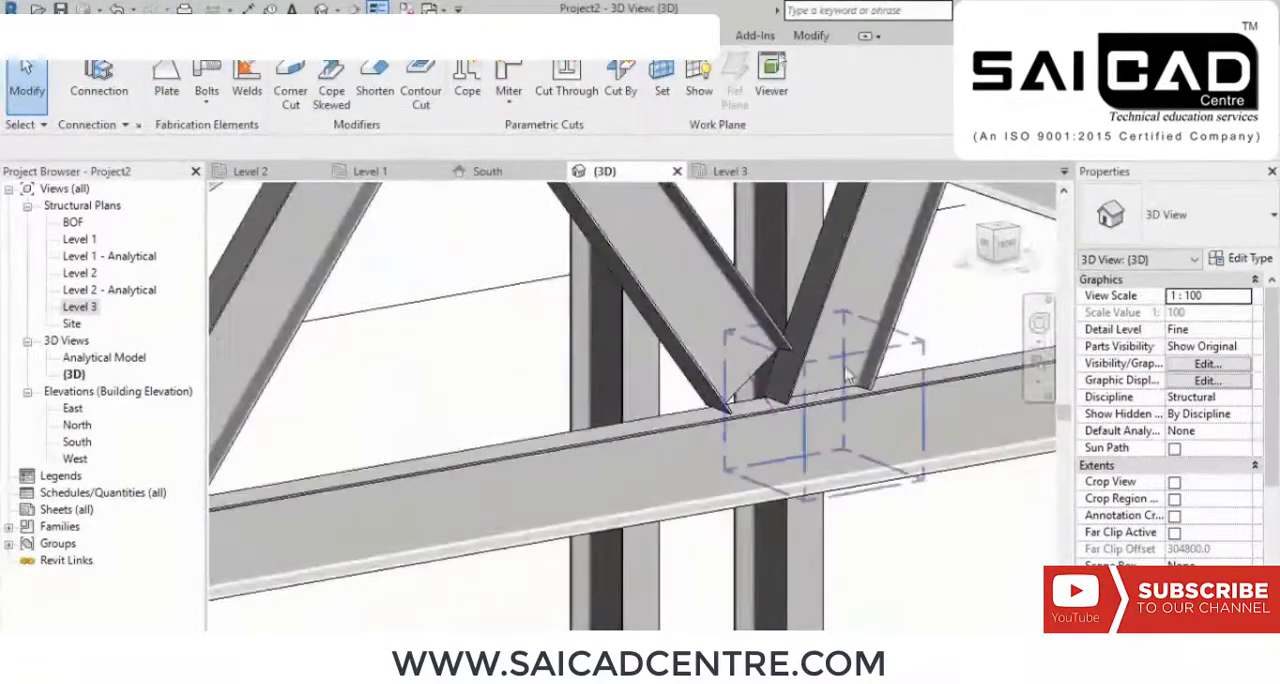
Step: Examine how the upper ends of the webs meet the top chords on both sides of the truss
scroll(955, 335, down, 2)
middle_drag(955, 302, 807, 424)
scroll(949, 338, up, 2)
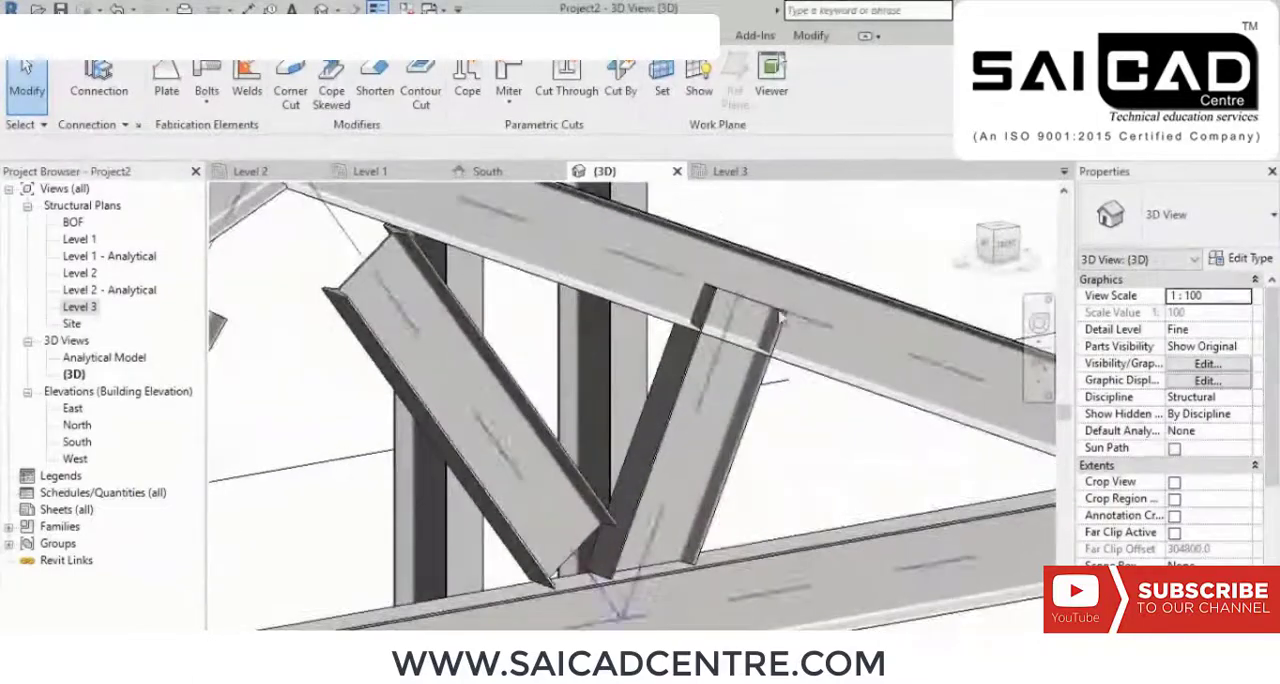
scroll(795, 335, down, 3)
scroll(668, 420, up, 2)
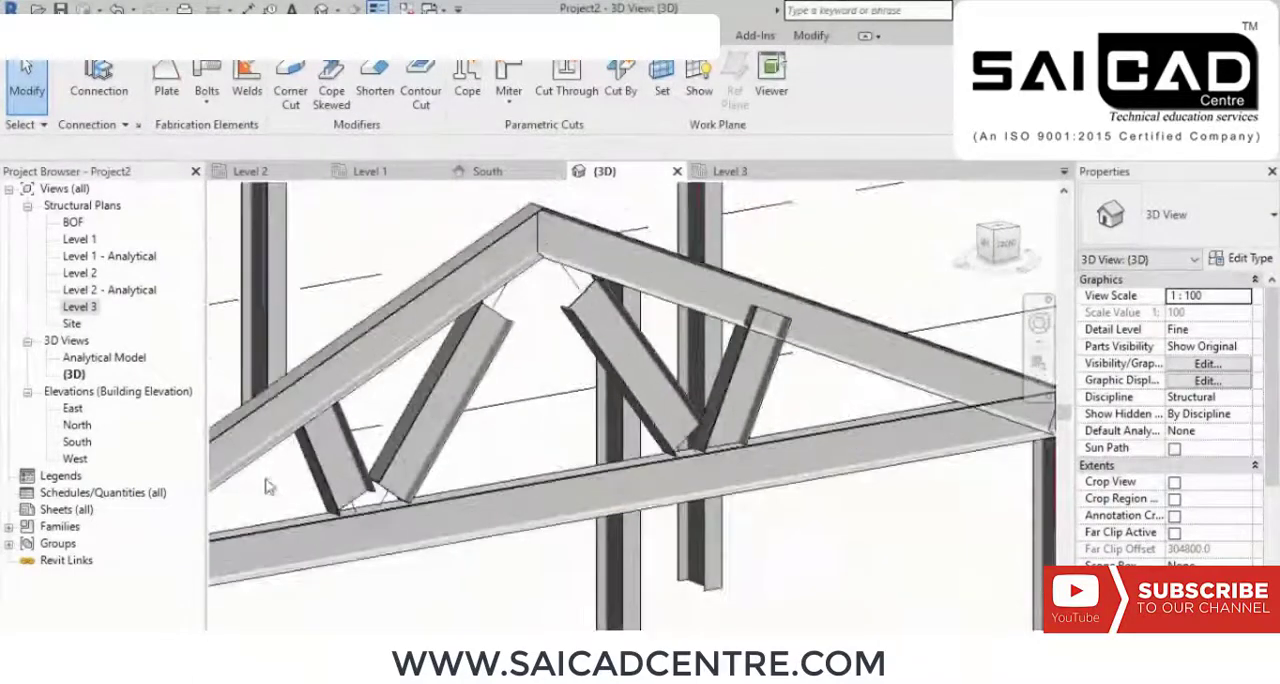
scroll(668, 420, up, 1)
scroll(668, 420, up, 3)
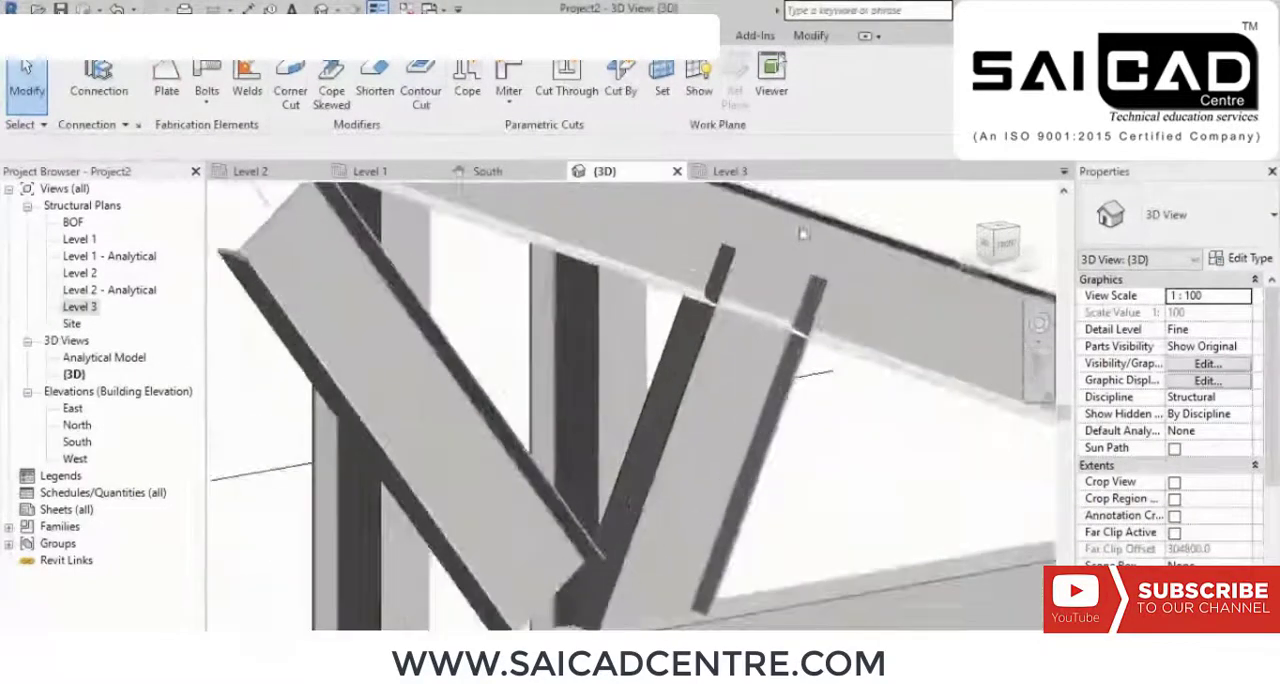
scroll(786, 270, down, 3)
scroll(390, 390, up, 4)
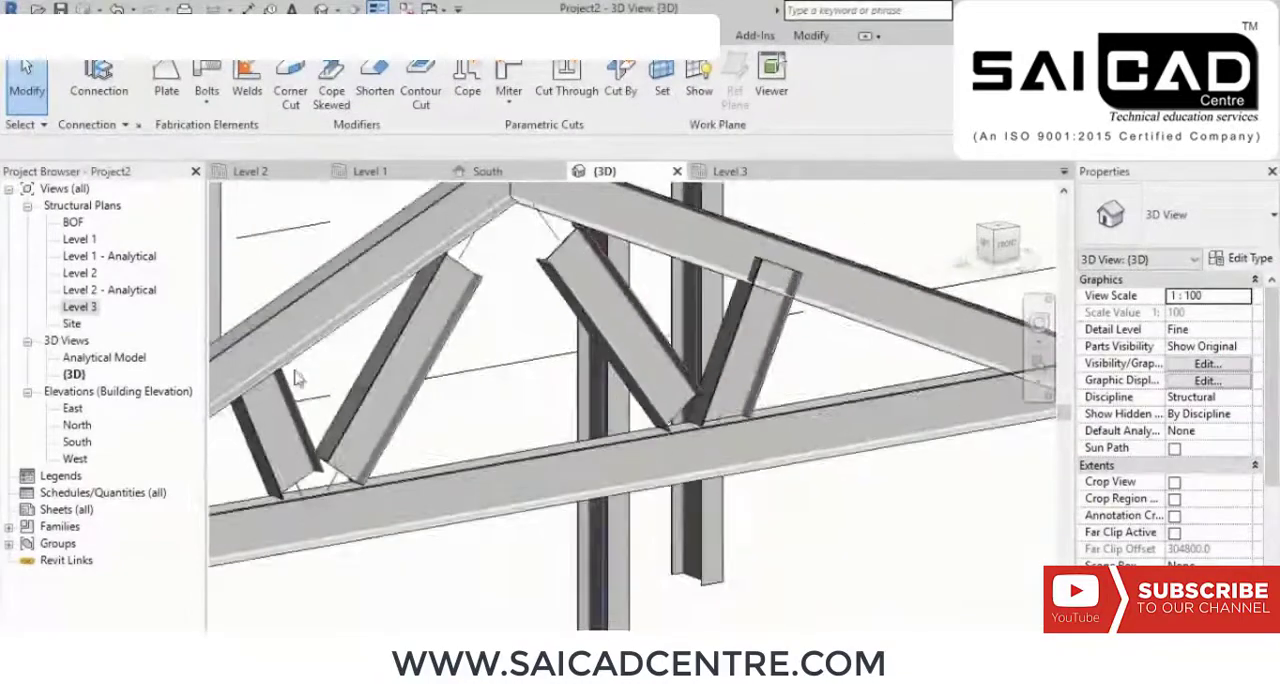
scroll(388, 391, up, 2)
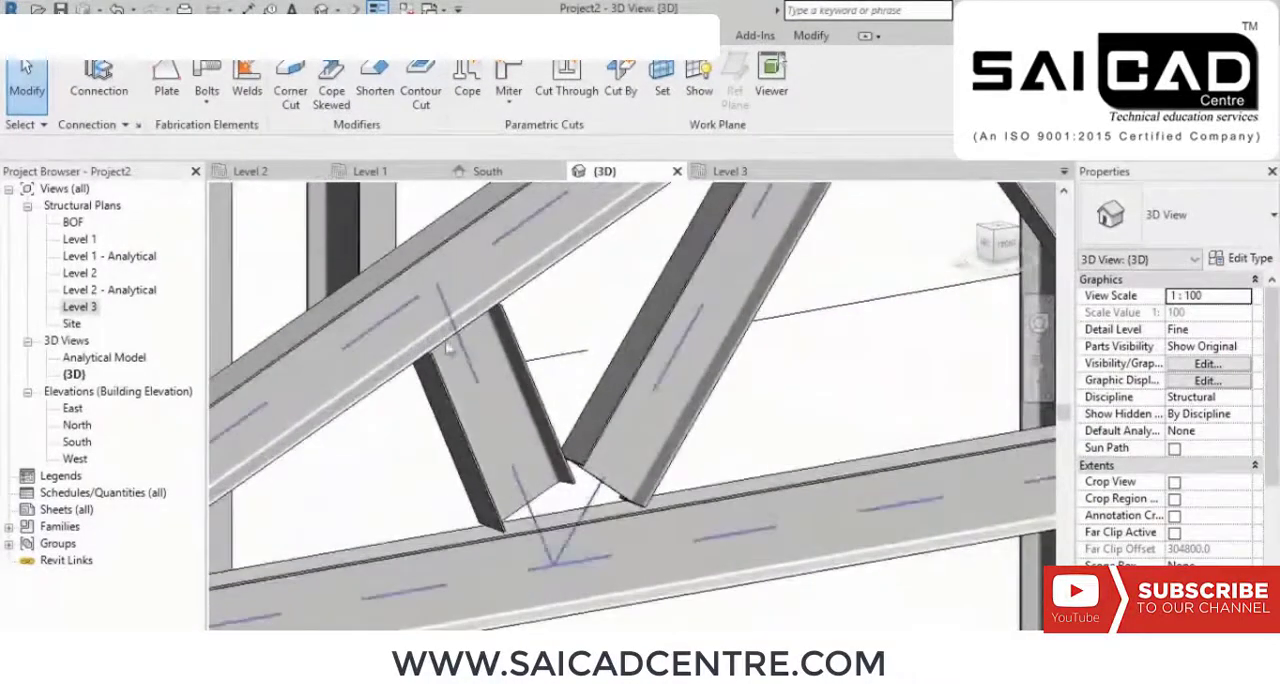
scroll(445, 500, down, 3)
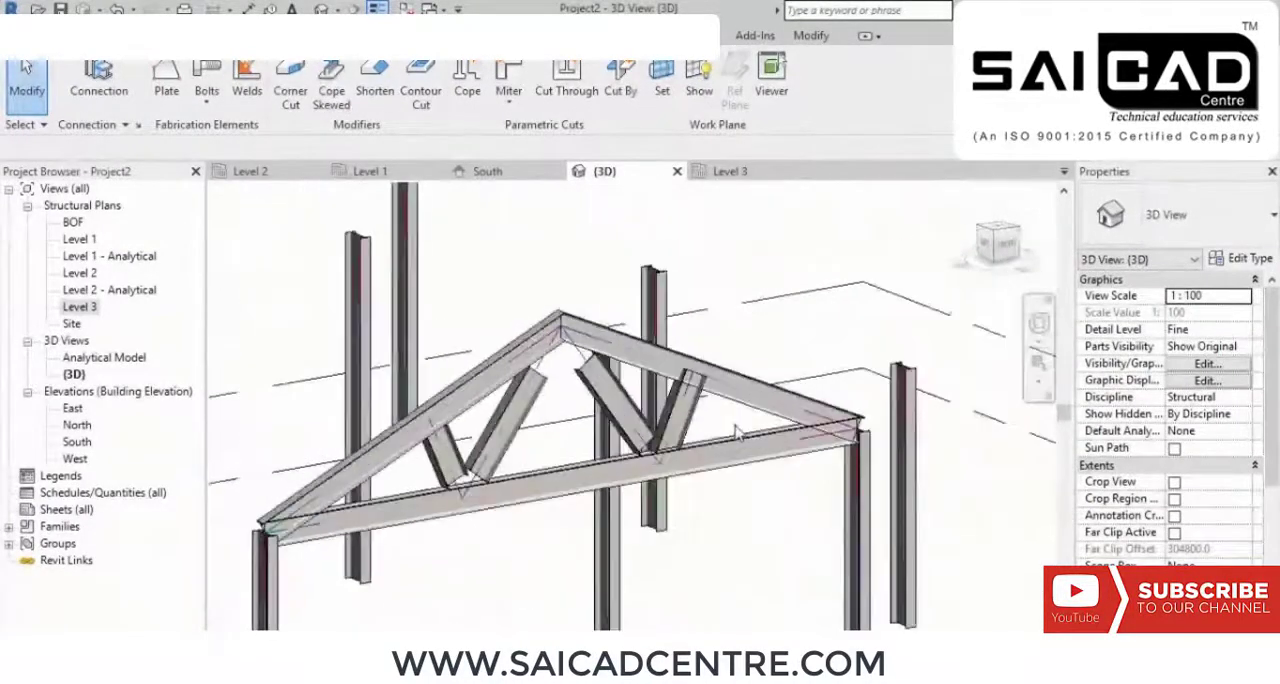
Step: Cope the upper end of the outer right-hand web against the sloping top chord
scroll(703, 408, up, 4)
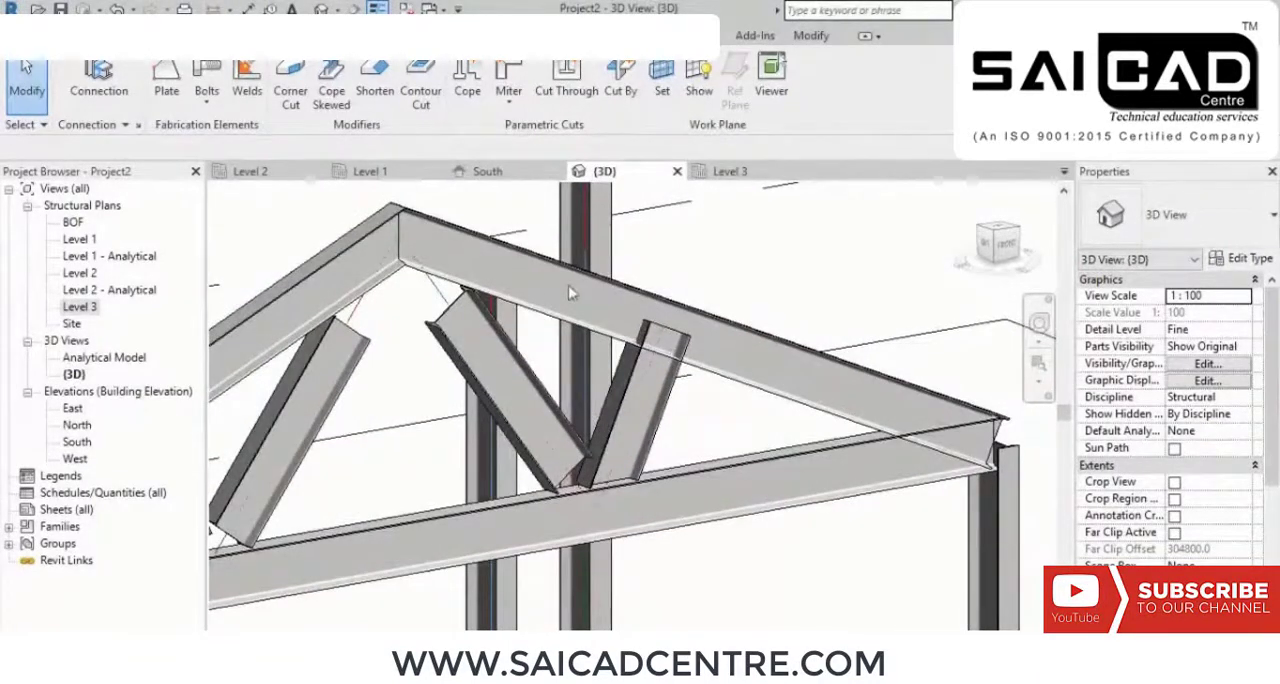
click(467, 90)
click(664, 311)
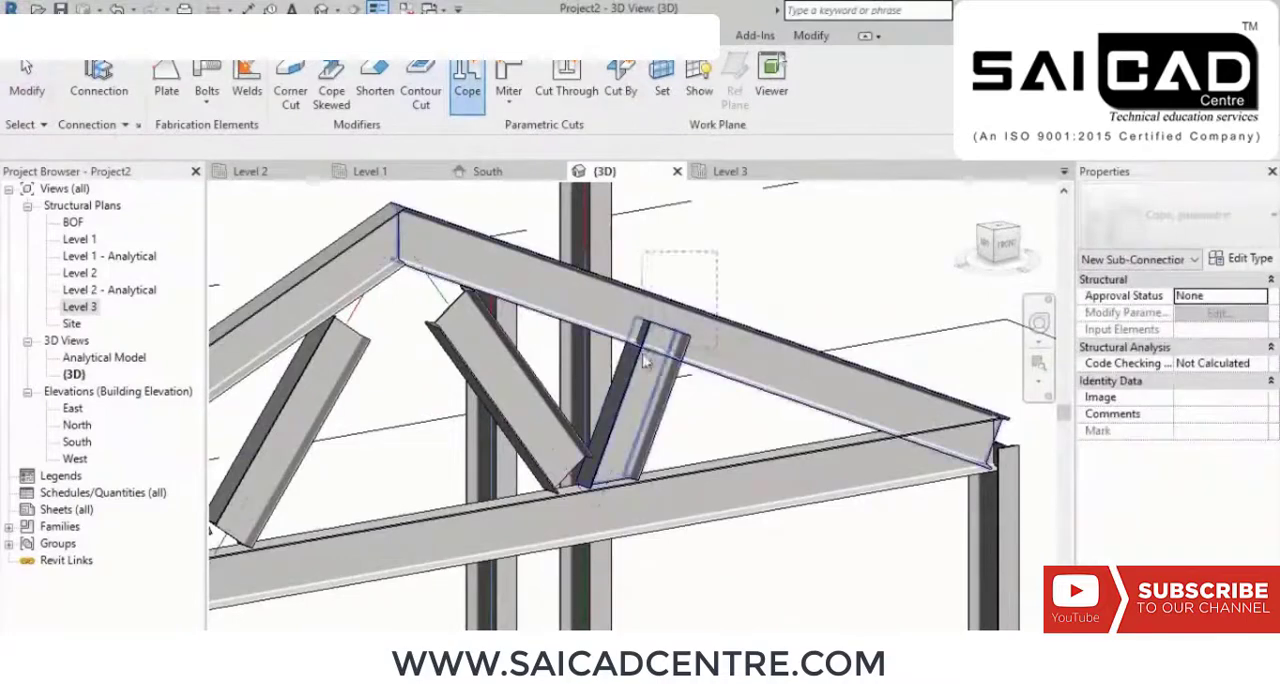
click(643, 354)
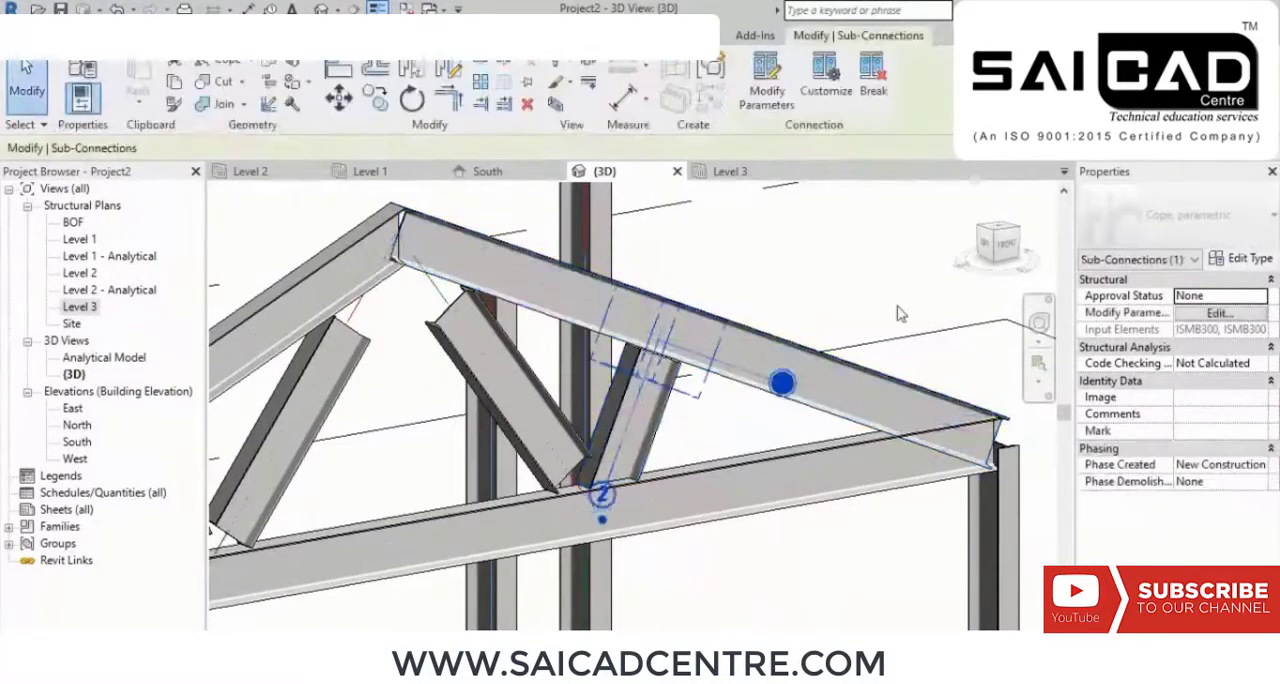
click(856, 256)
shift+middle_drag(856, 256, 835, 505)
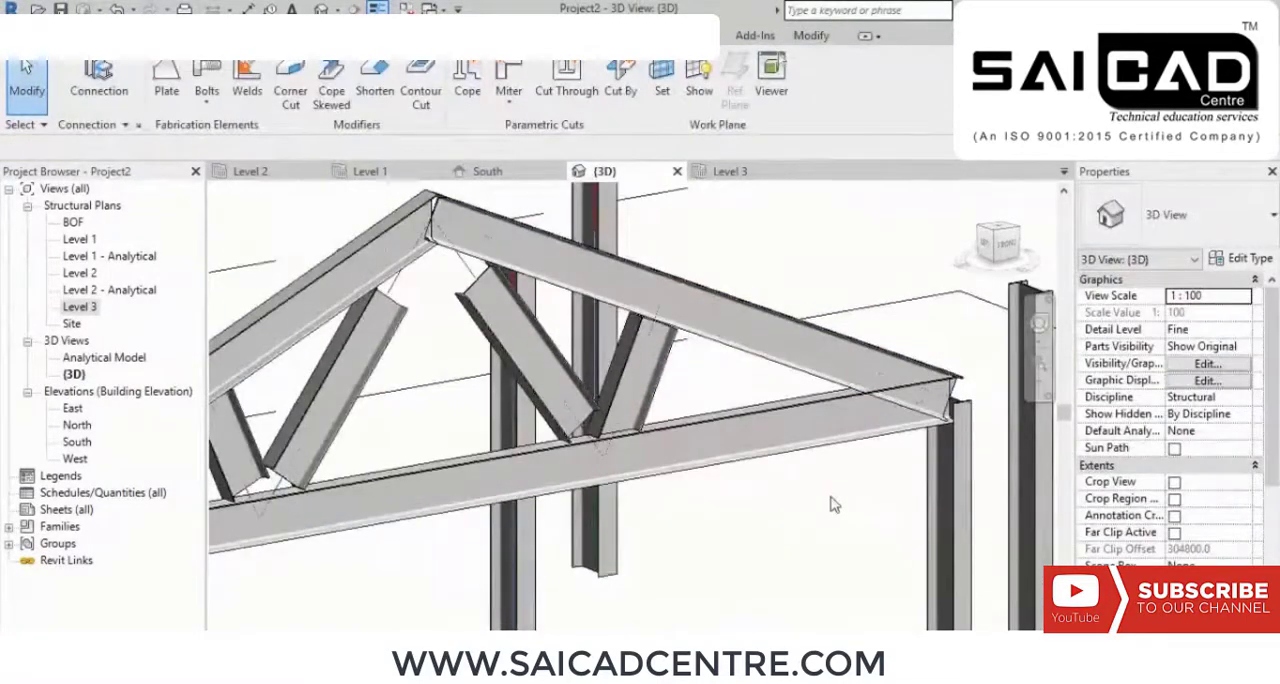
scroll(779, 398, down, 3)
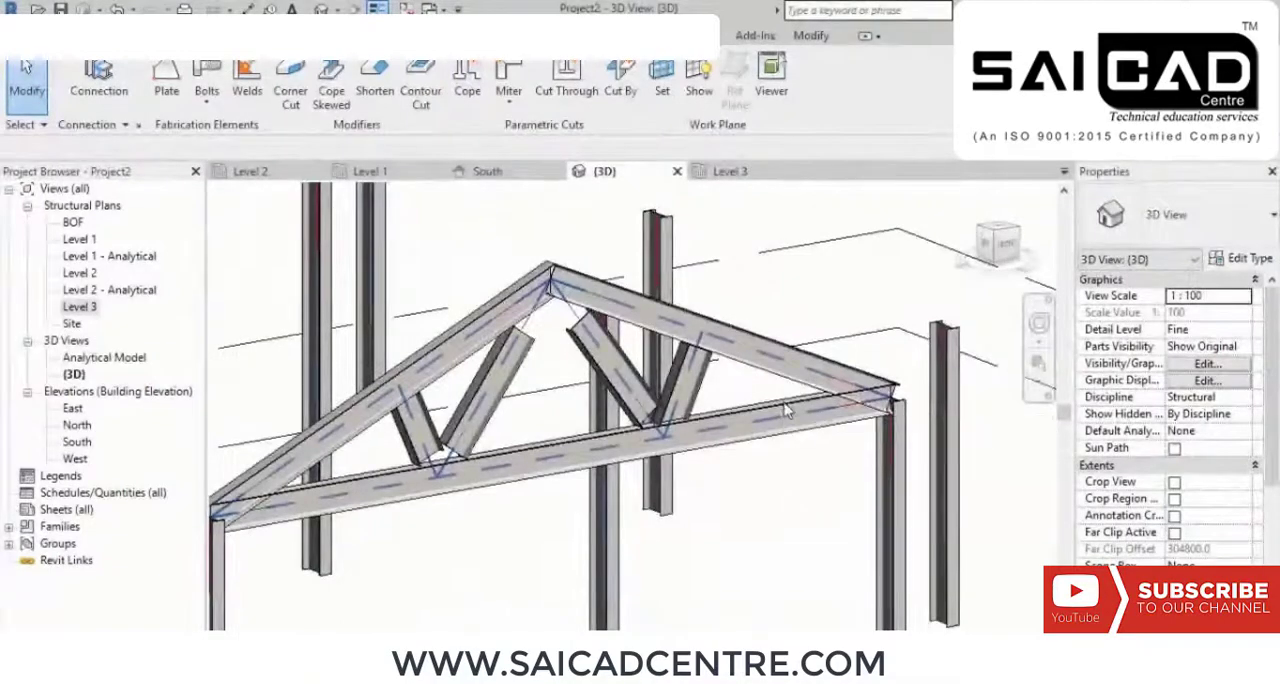
Step: Examine the coped truss, its supports on the columns, and the free-standing columns beside it from several sides
shift+middle_drag(783, 421, 649, 416)
scroll(736, 464, down, 1)
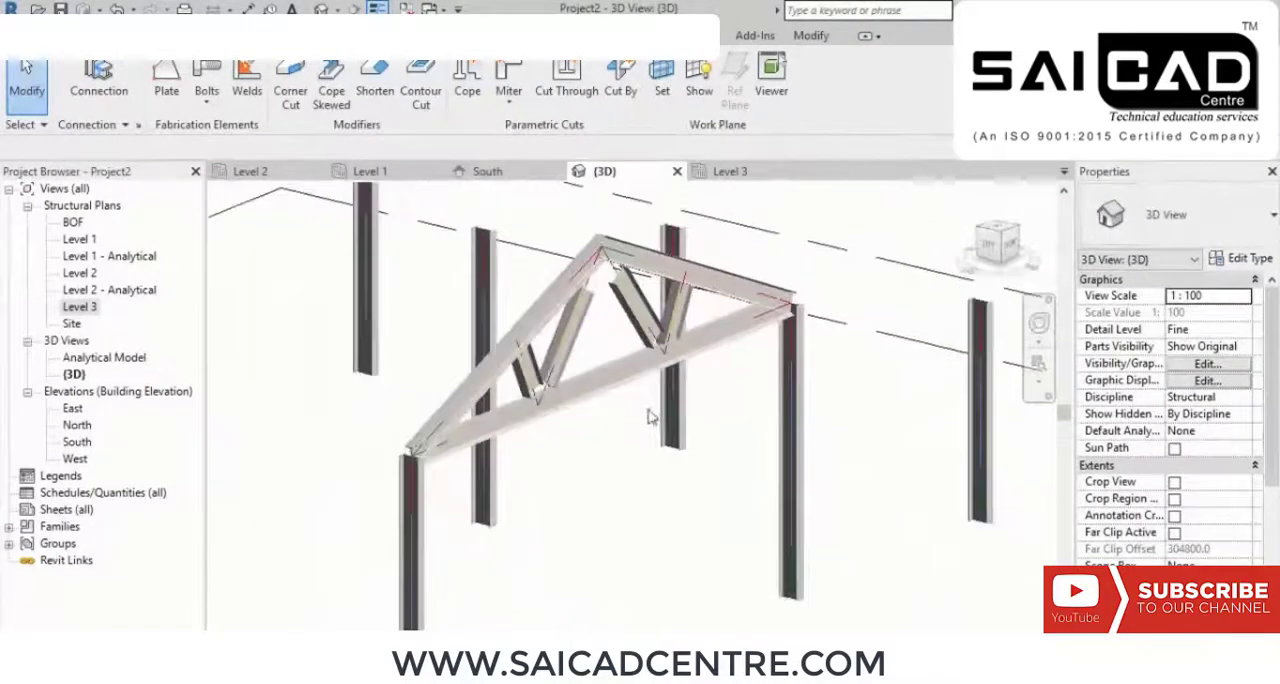
shift+middle_drag(596, 468, 617, 526)
middle_drag(617, 526, 600, 366)
scroll(428, 252, up, 4)
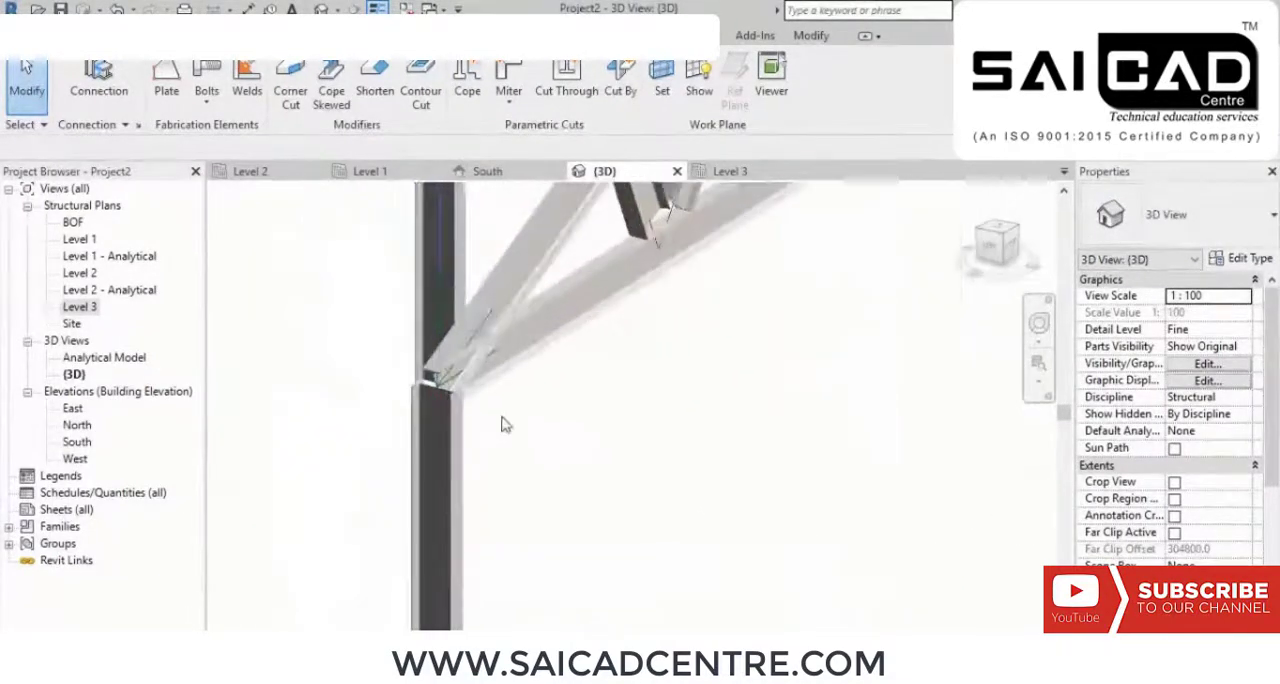
shift+middle_drag(504, 425, 436, 440)
middle_drag(436, 440, 635, 297)
shift+middle_drag(496, 450, 674, 417)
scroll(576, 307, down, 5)
scroll(716, 310, up, 3)
middle_drag(576, 479, 589, 363)
mouse_move(645, 462)
shift+middle_down()
mouse_move(590, 446)
mouse_move(647, 443)
shift+middle_up()
scroll(550, 358, up, 3)
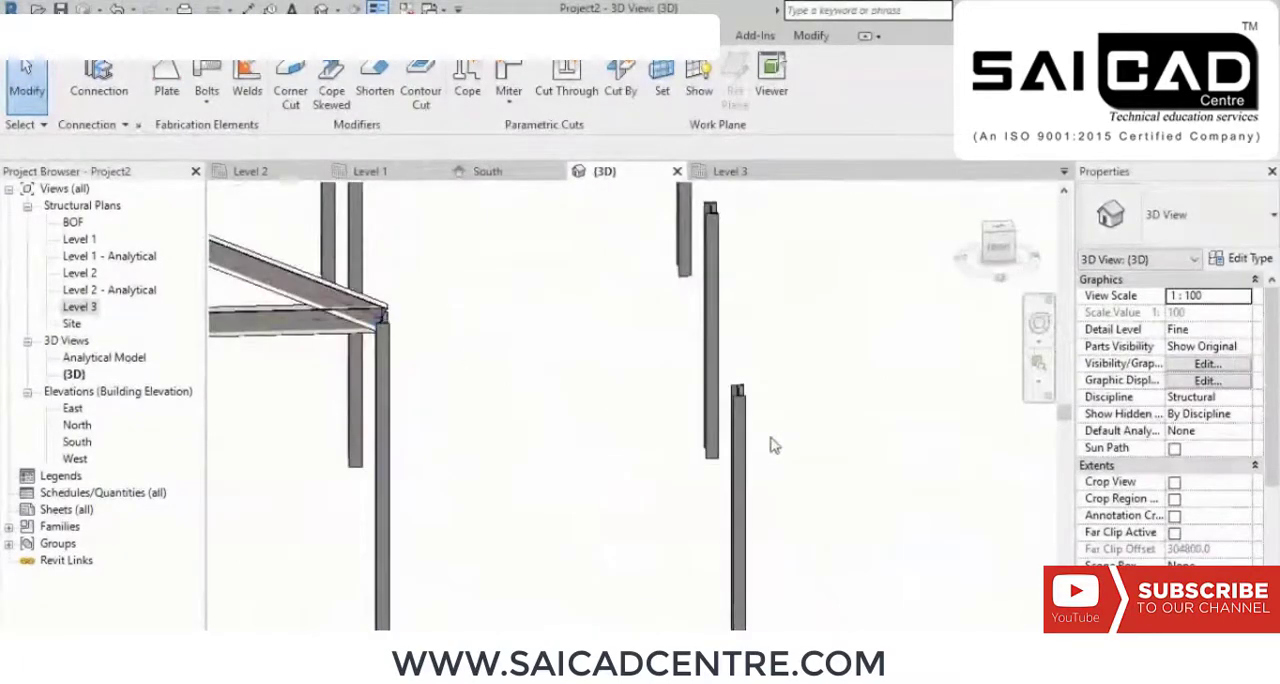
shift+middle_drag(670, 496, 762, 500)
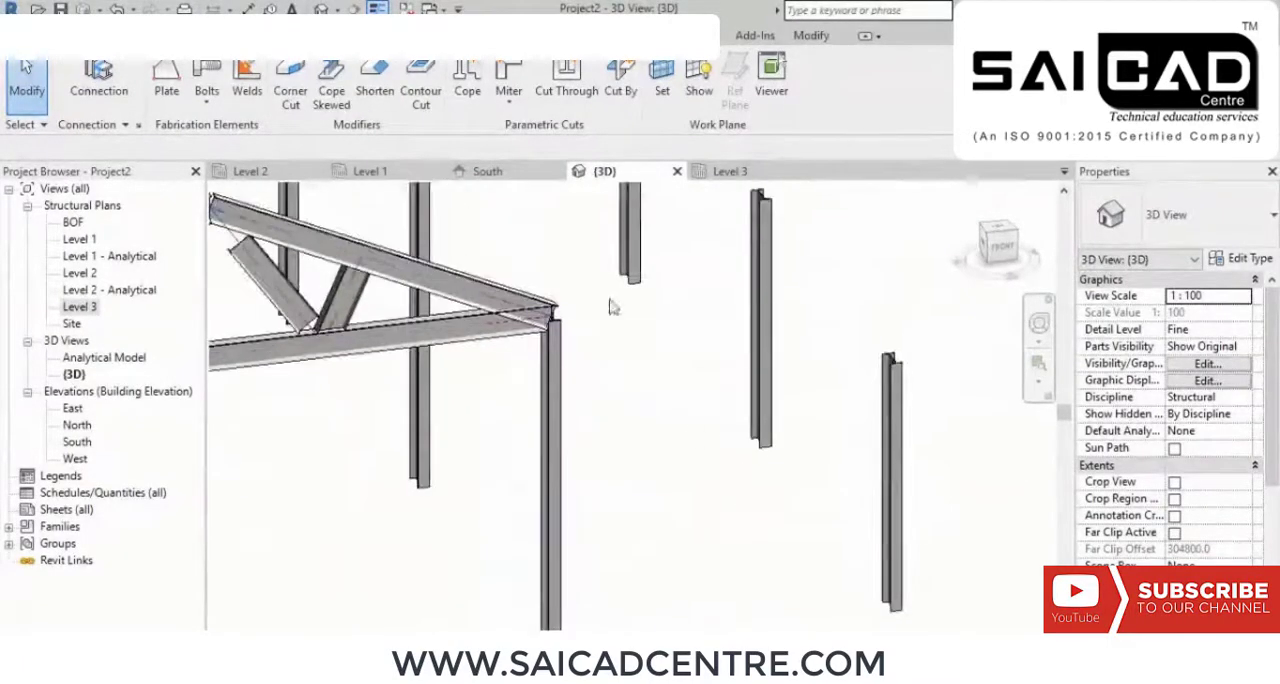
shift+middle_drag(932, 392, 677, 517)
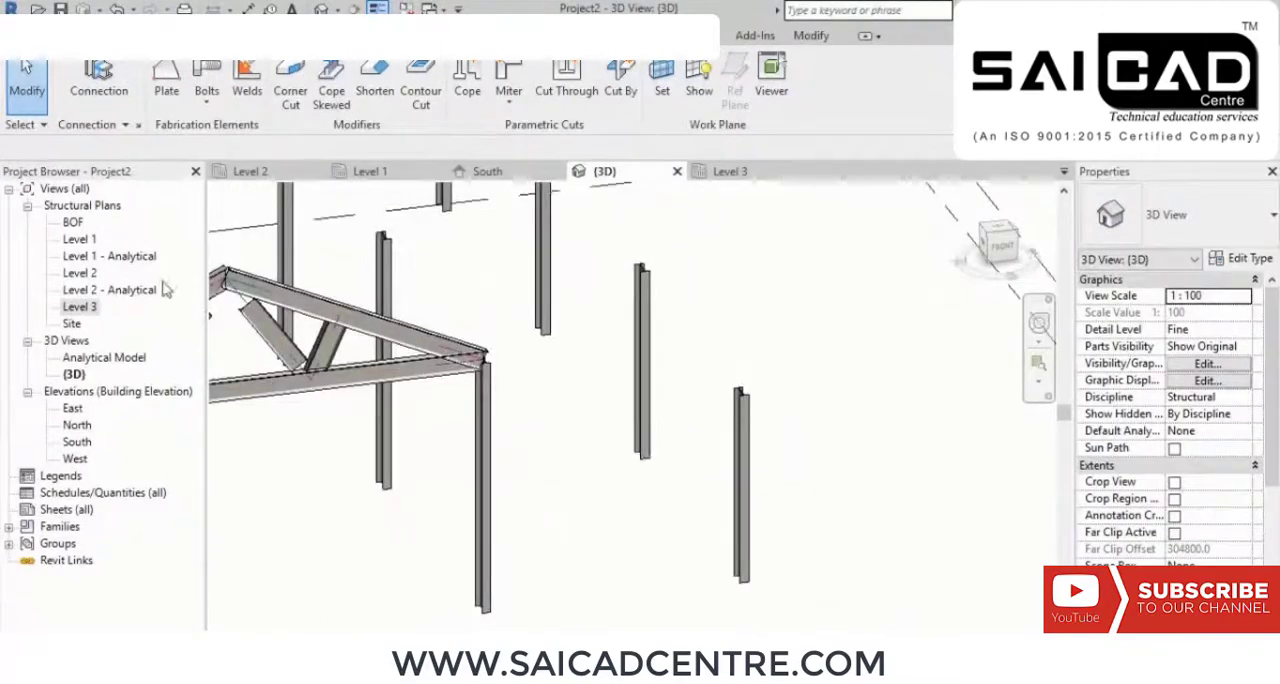
Step: On the Level 3 plan, place an ISMB300 beam along grid A from grid 2 to grid 3
double_click(82, 307)
middle_drag(608, 397, 310, 352)
scroll(629, 449, up, 3)
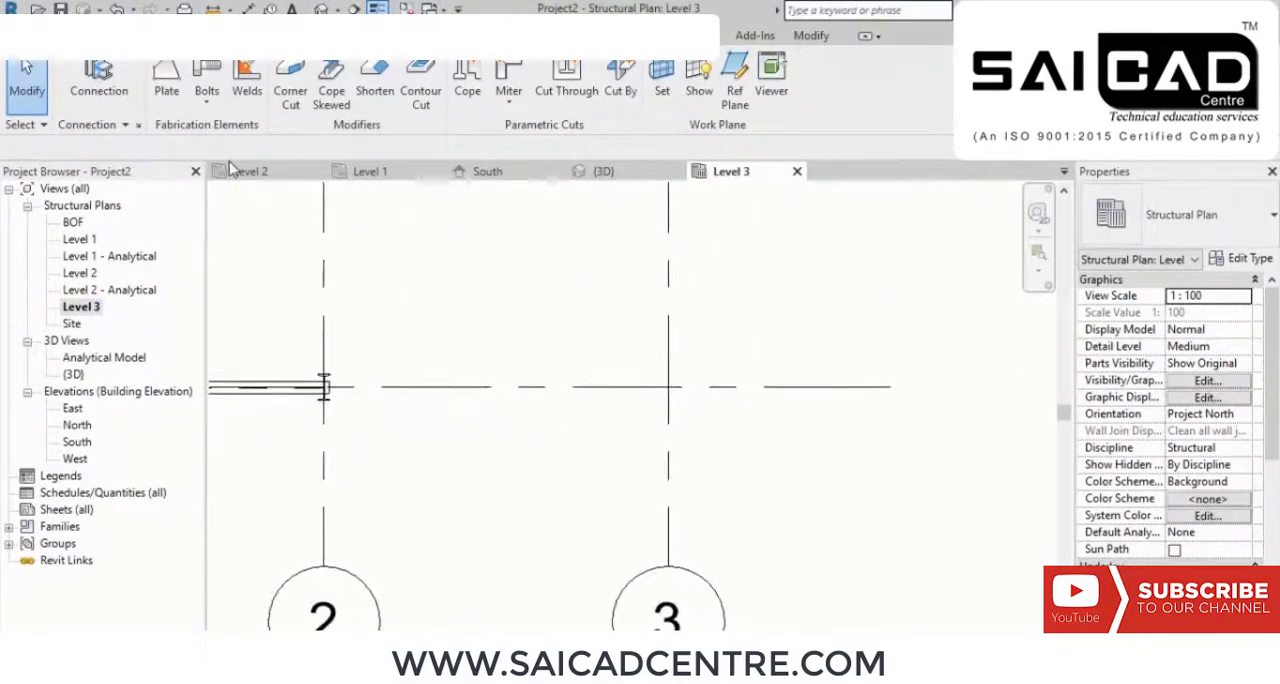
click(72, 37)
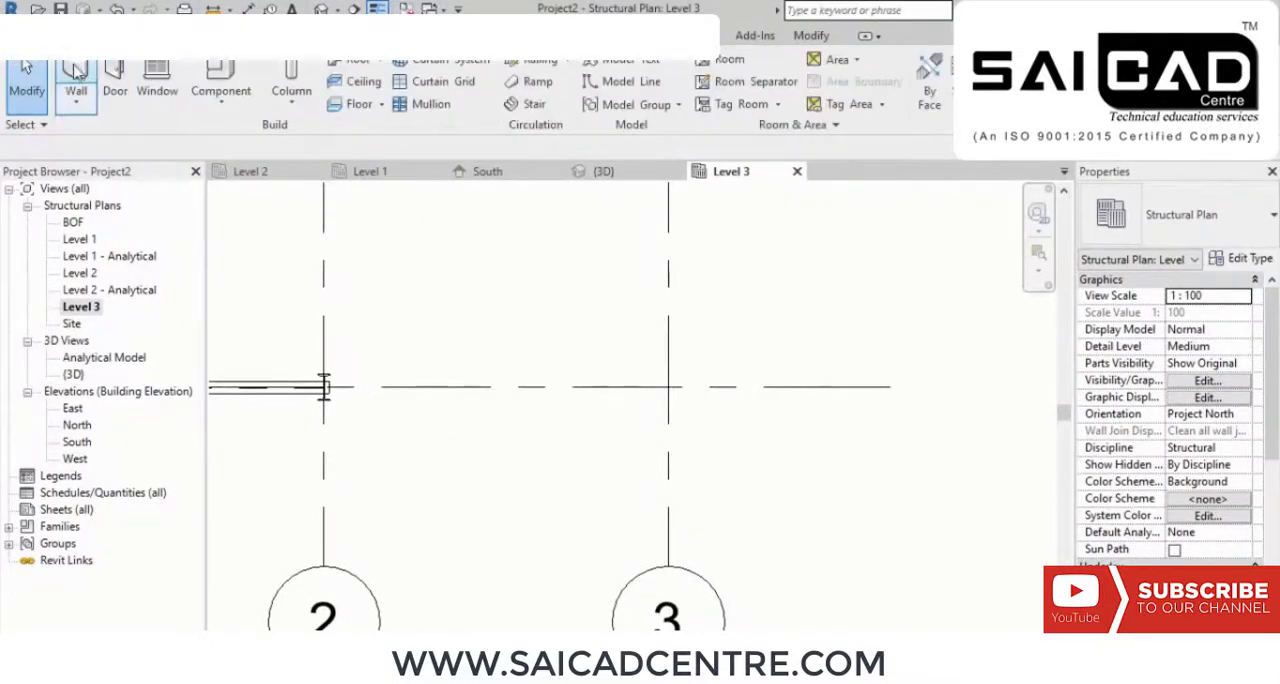
click(134, 37)
click(78, 80)
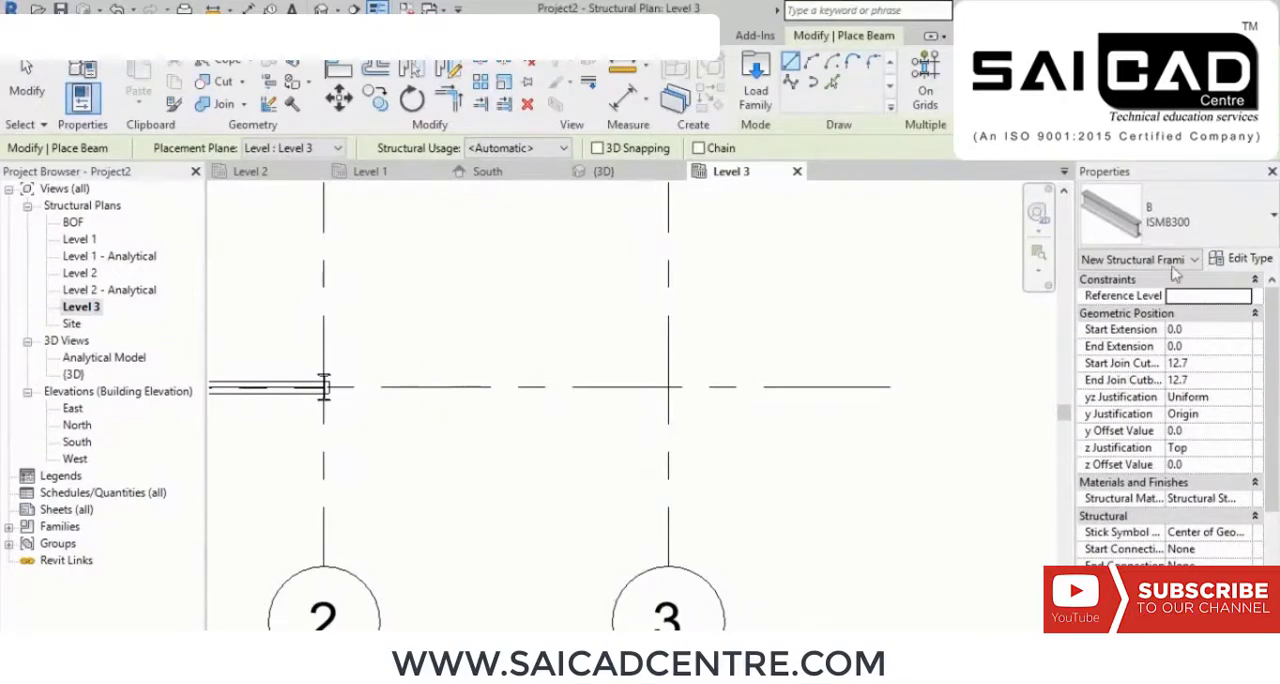
click(323, 387)
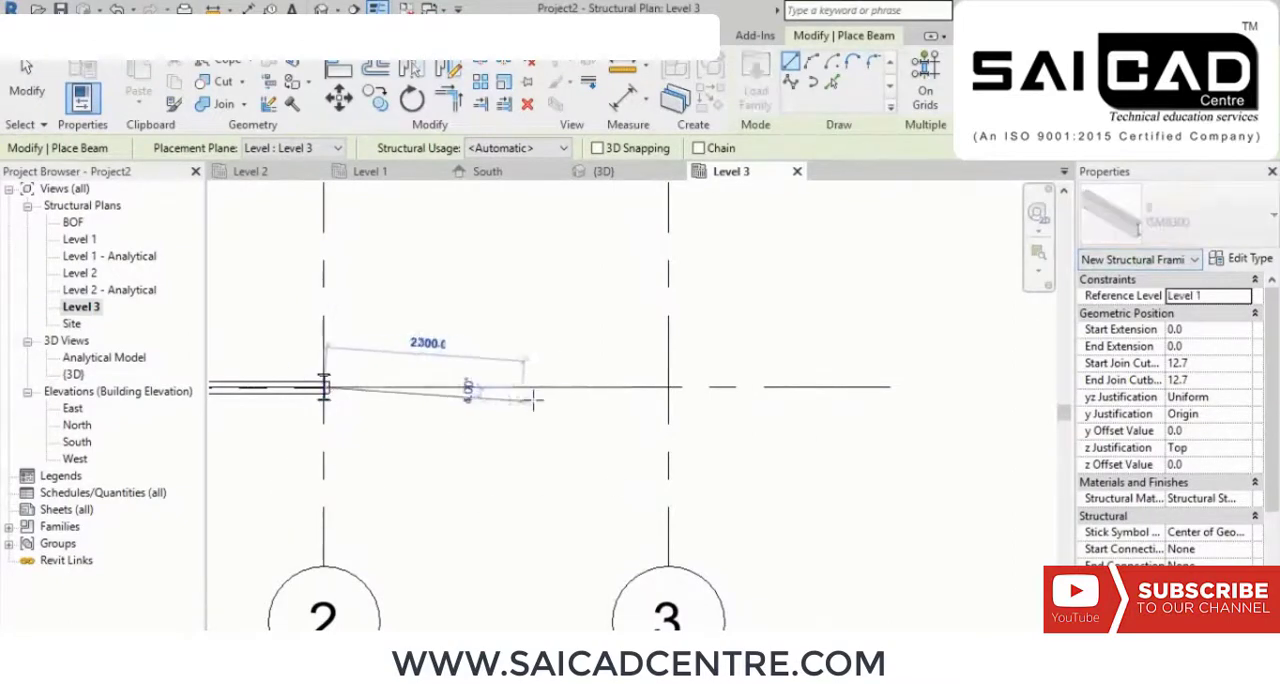
click(667, 387)
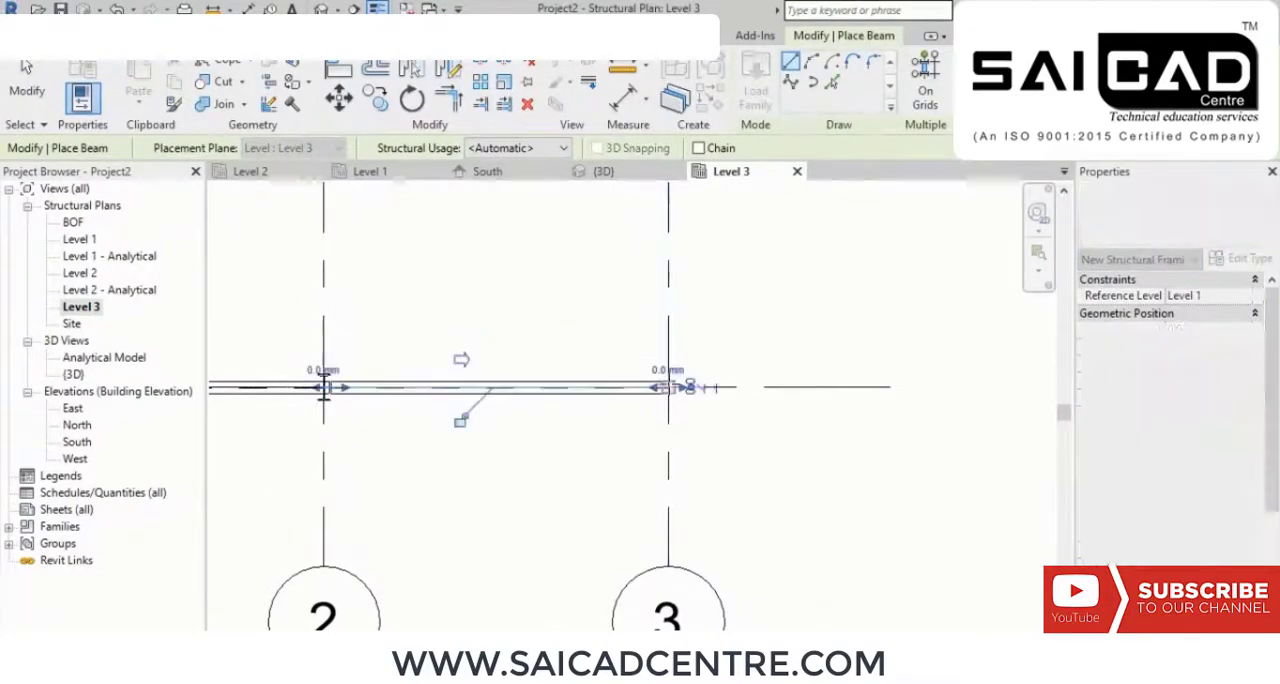
right_click(753, 299)
click(797, 307)
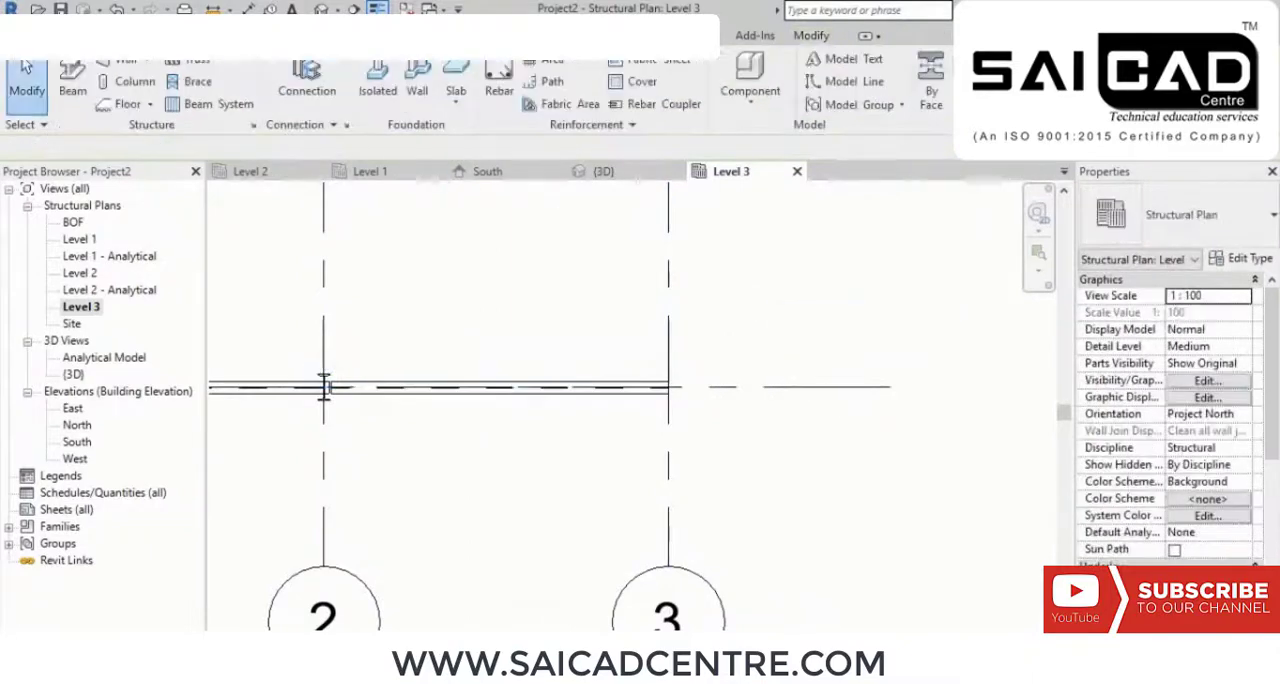
Step: In the 3D view, set the new beam's end level offset at the grid 3 column to -1000 mm
click(604, 171)
scroll(708, 320, up, 5)
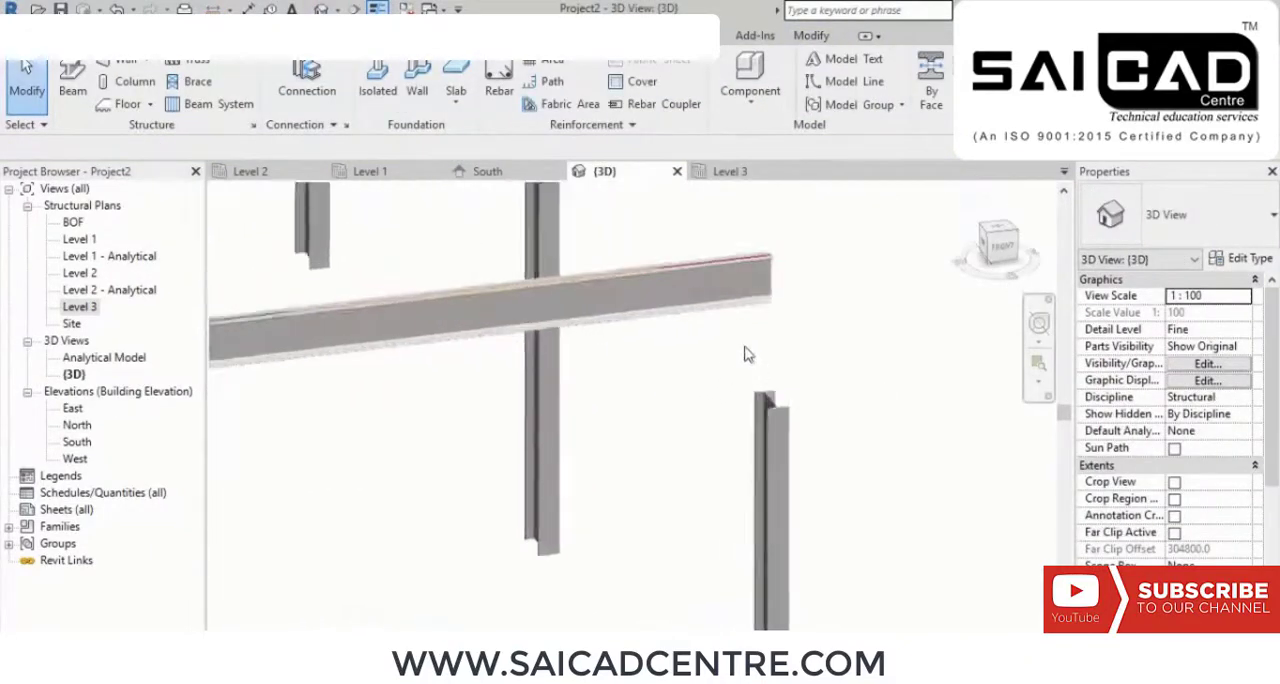
click(697, 275)
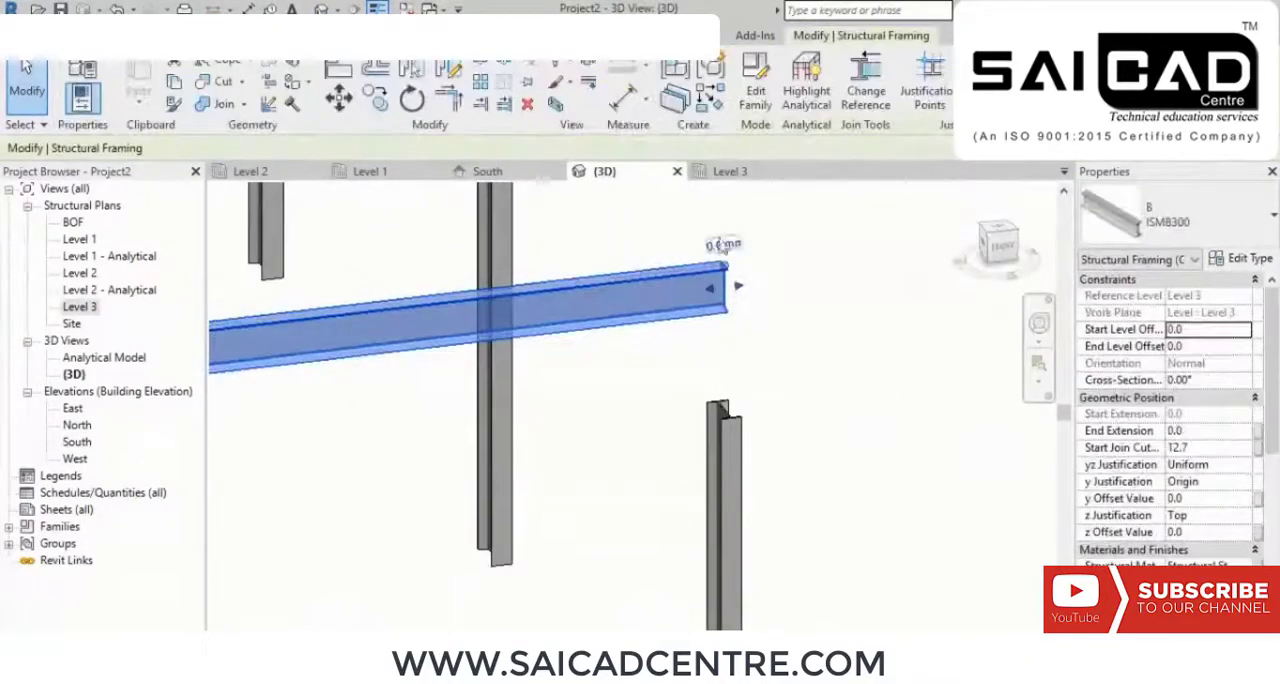
click(723, 246)
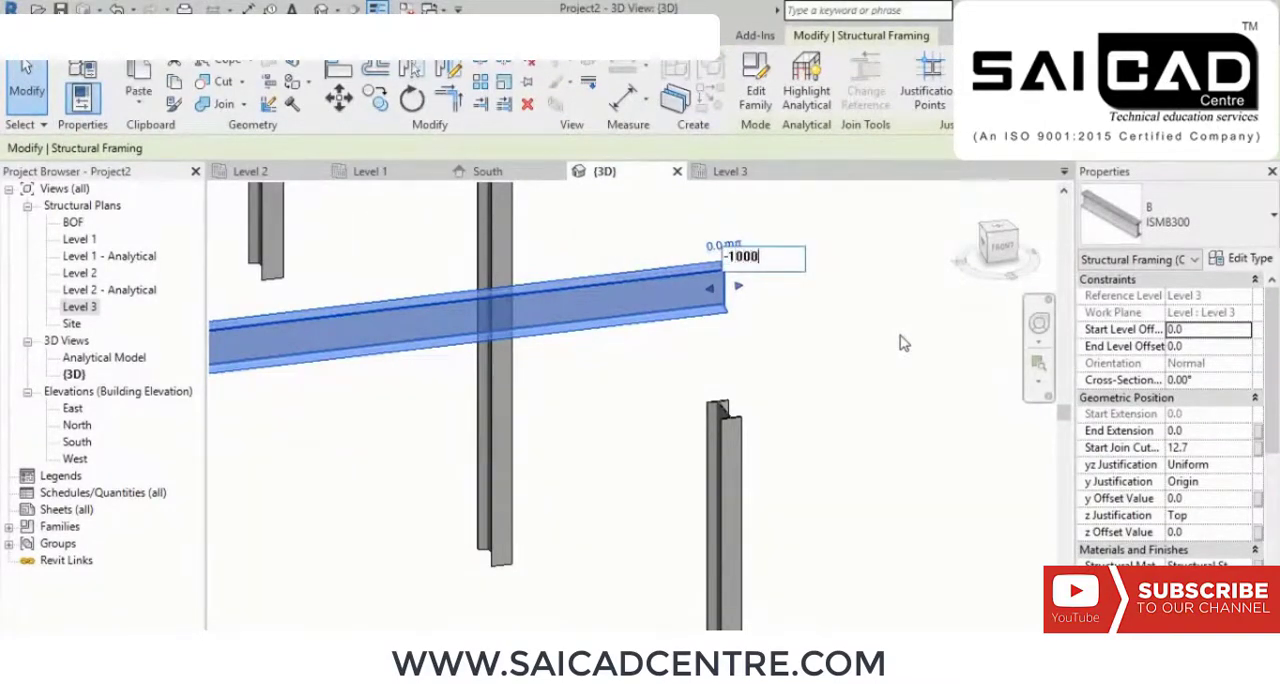
key(Return)
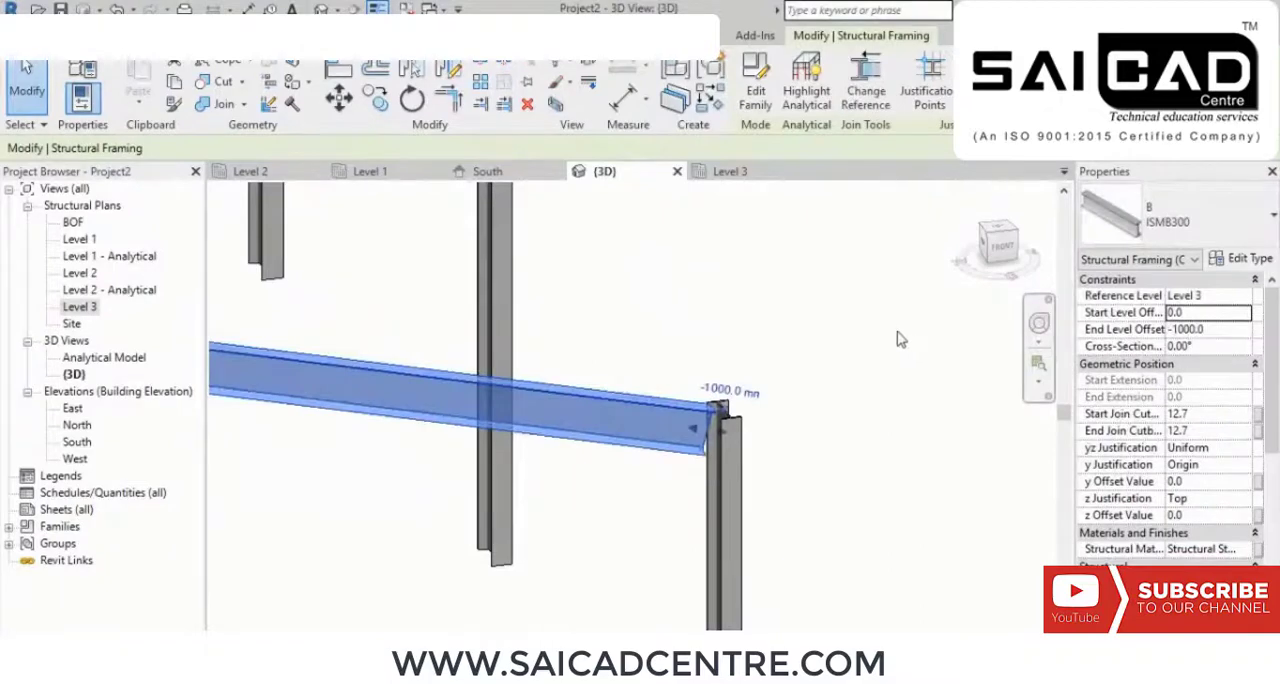
click(908, 391)
shift+middle_drag(908, 391, 881, 408)
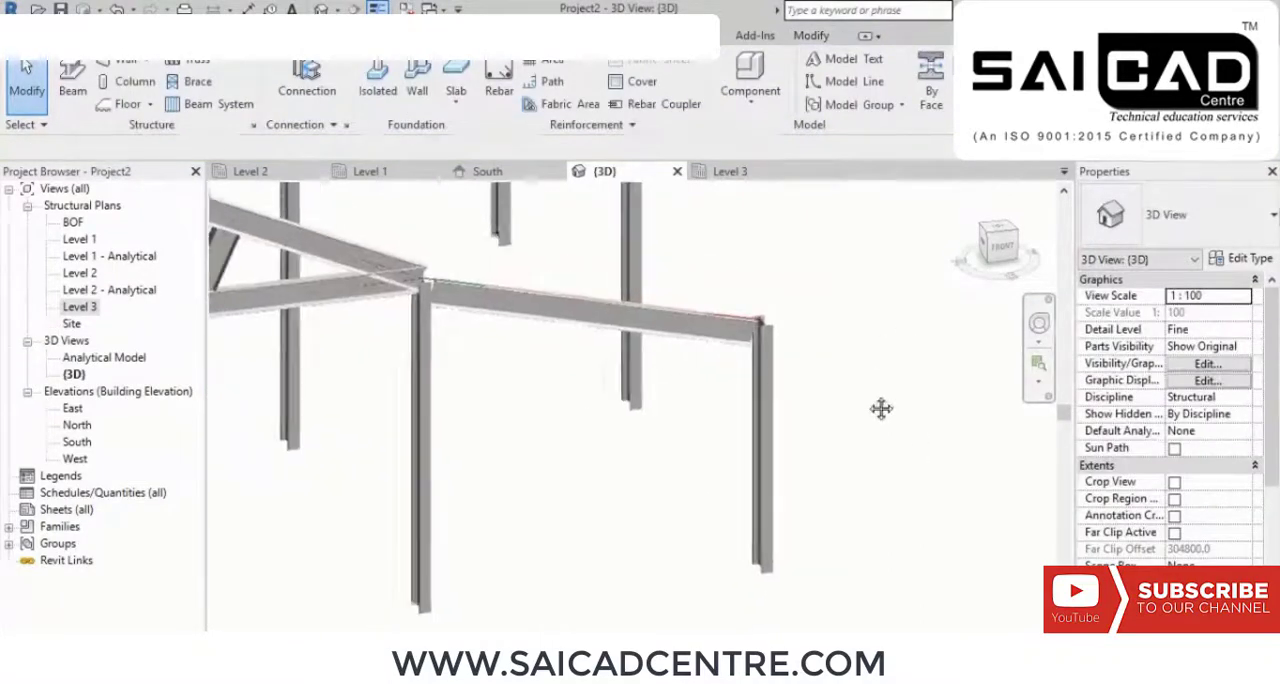
Step: Connect the sloping beam to the grid 3 column with a "Knee of frame with plate haunch and end plate" connection
scroll(820, 318, up, 8)
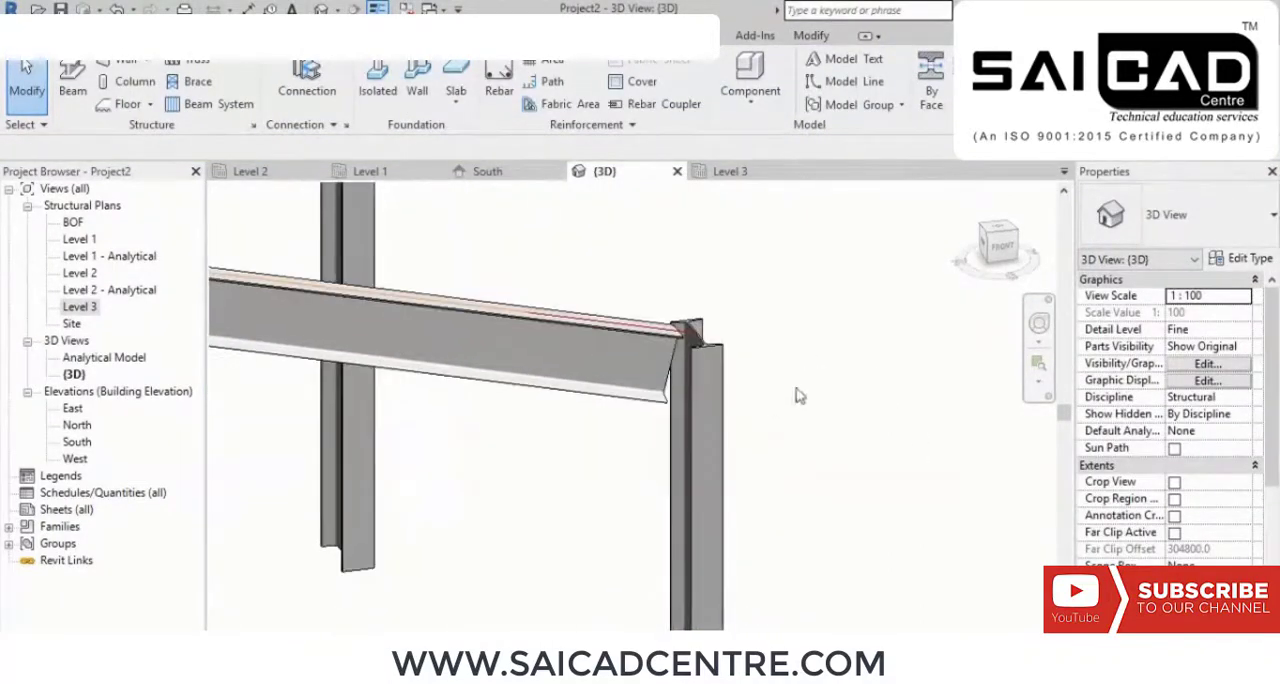
click(306, 80)
drag(745, 280, 570, 465)
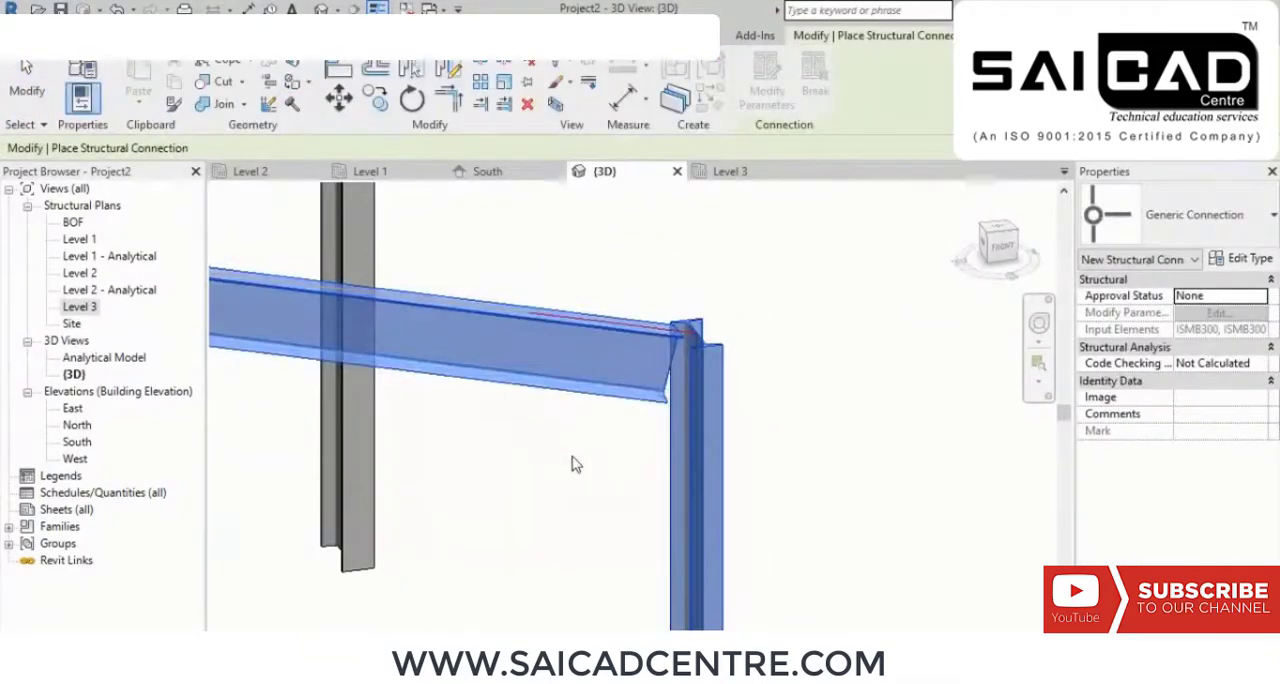
key(Return)
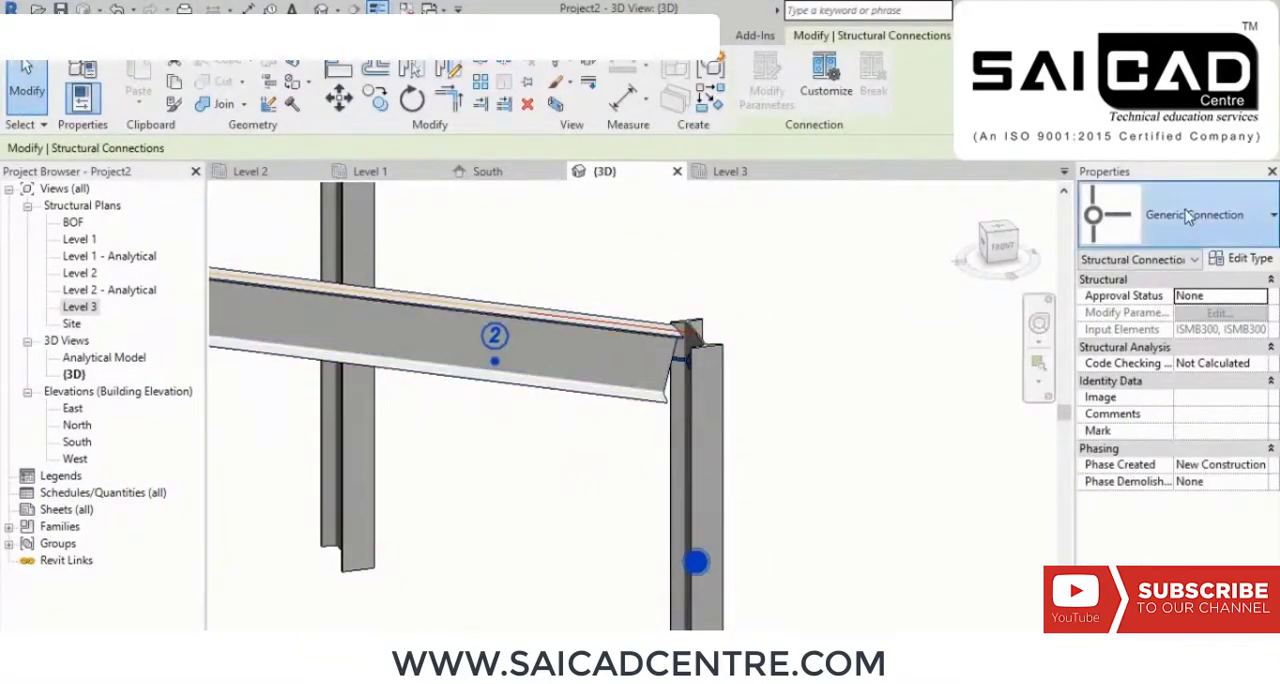
click(1180, 215)
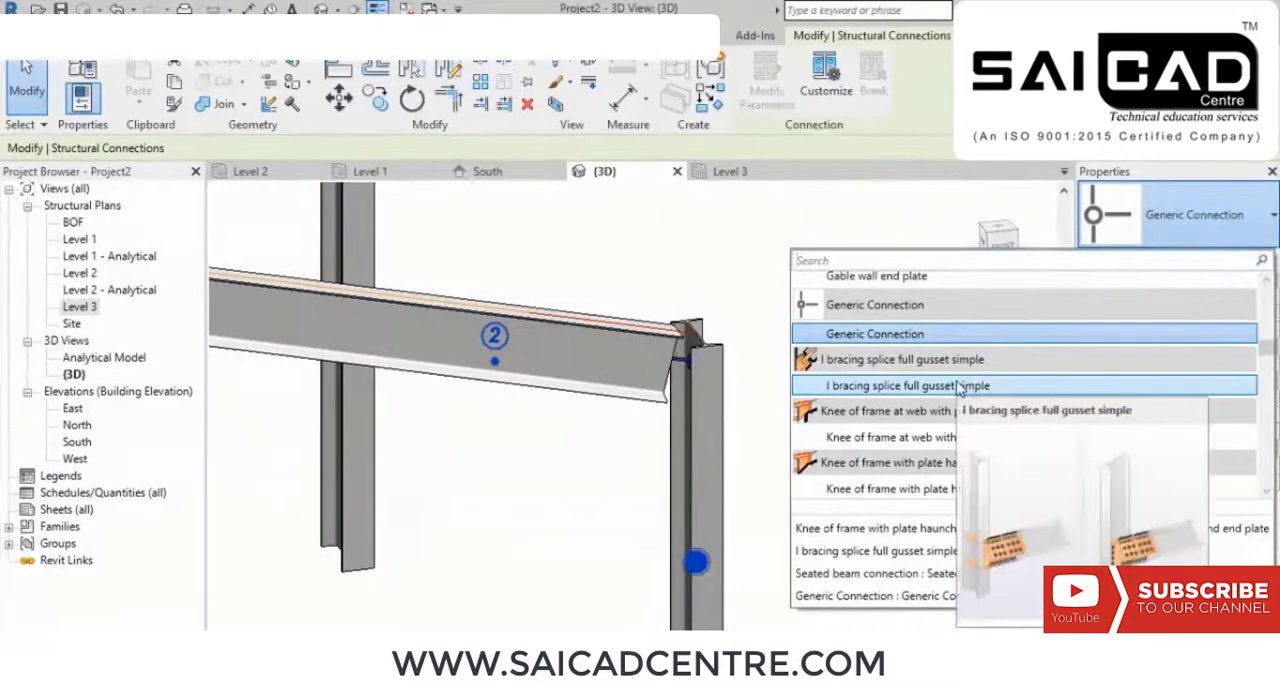
click(886, 489)
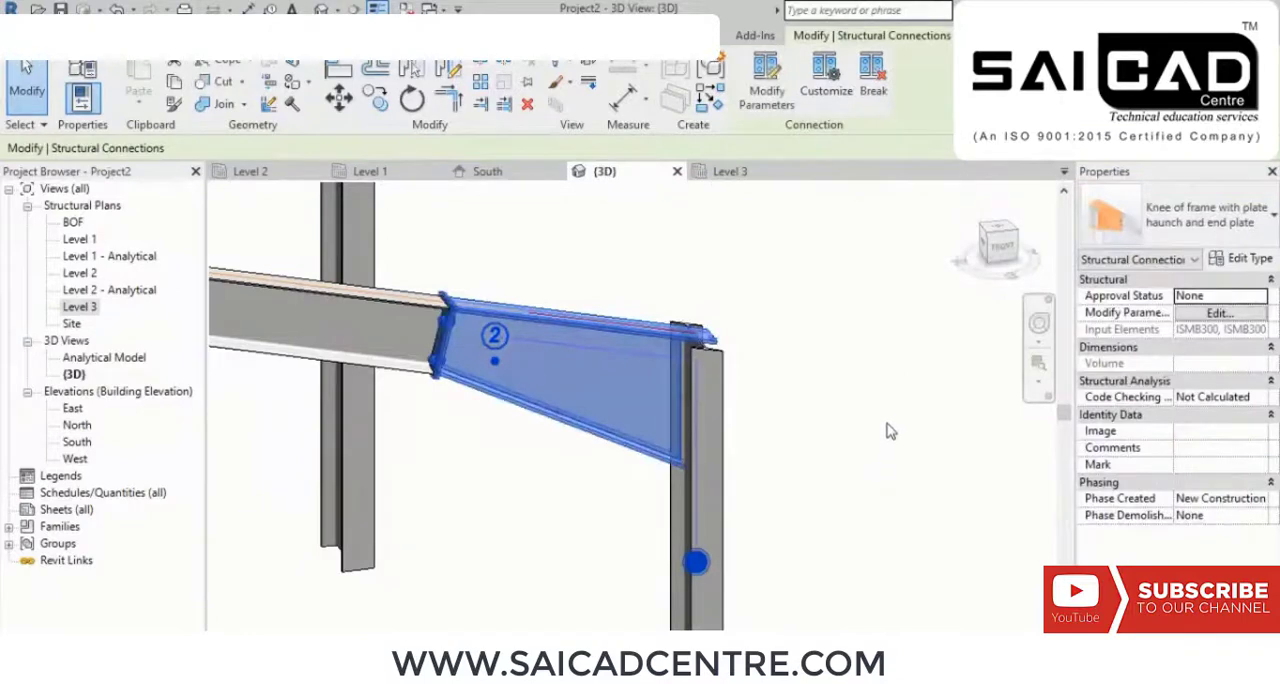
click(889, 424)
Step: Set the sloping beam's start level offset to 50 mm at its truss end
scroll(880, 390, down, 5)
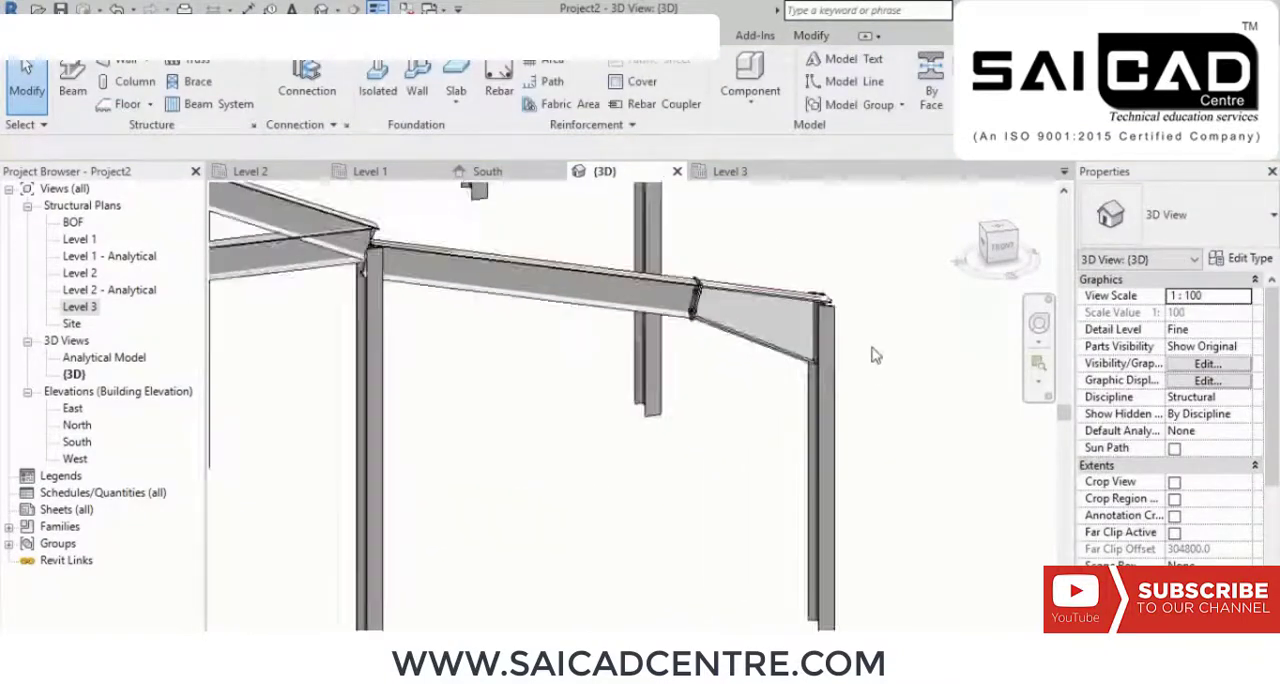
scroll(873, 366, down, 2)
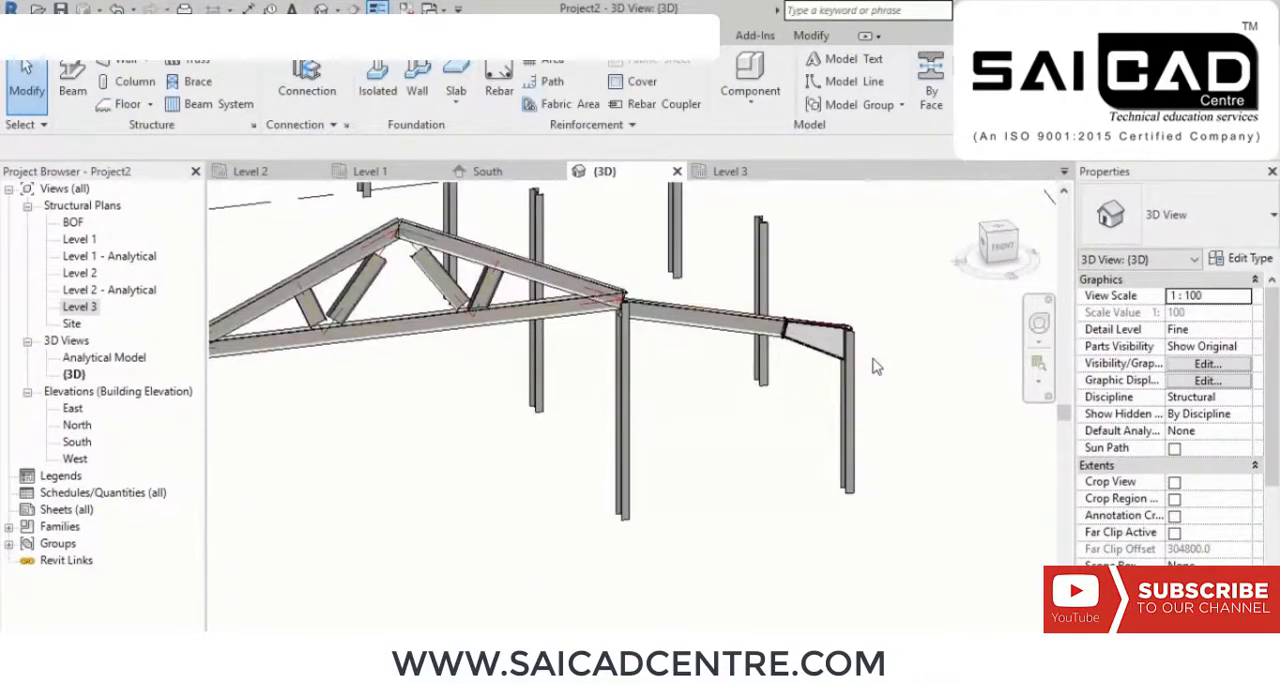
scroll(512, 370, up, 5)
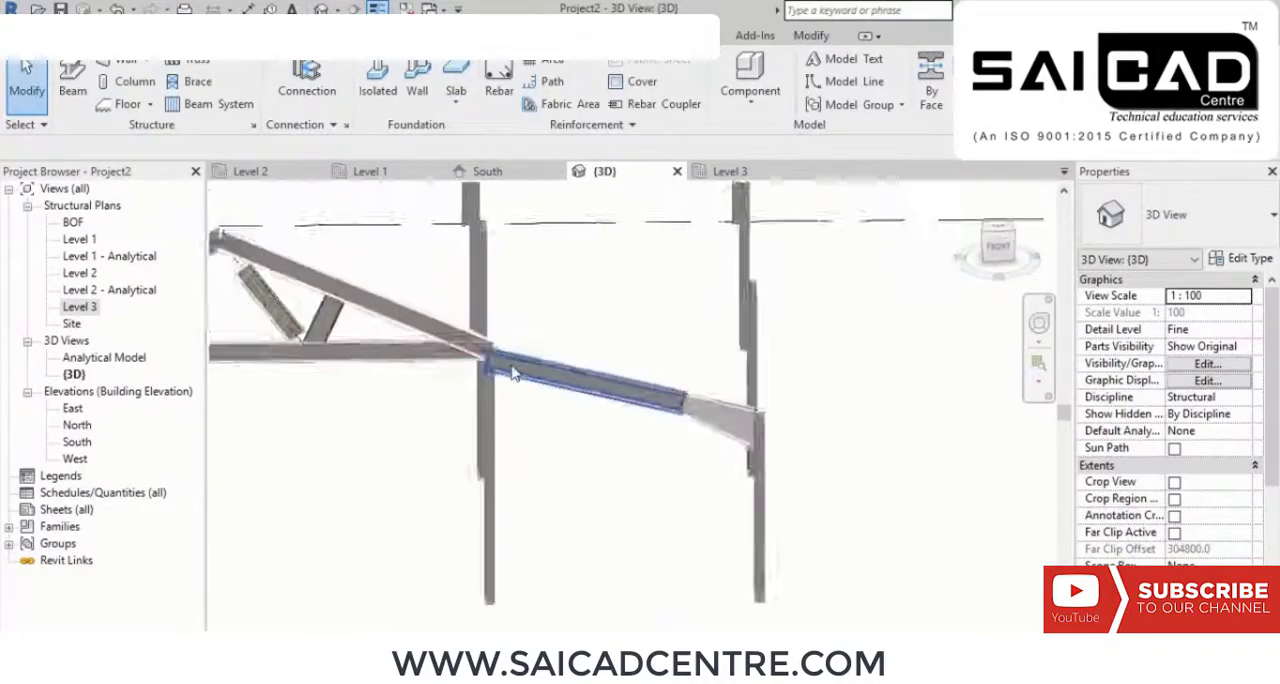
click(492, 358)
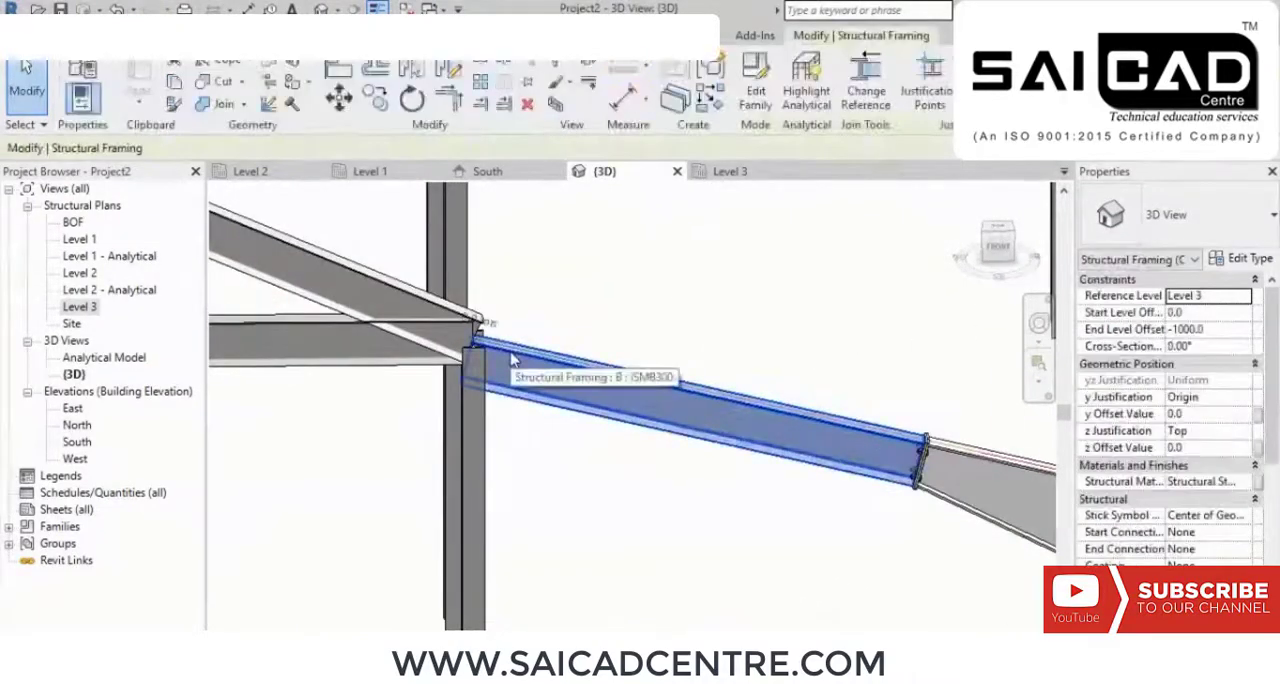
click(472, 320)
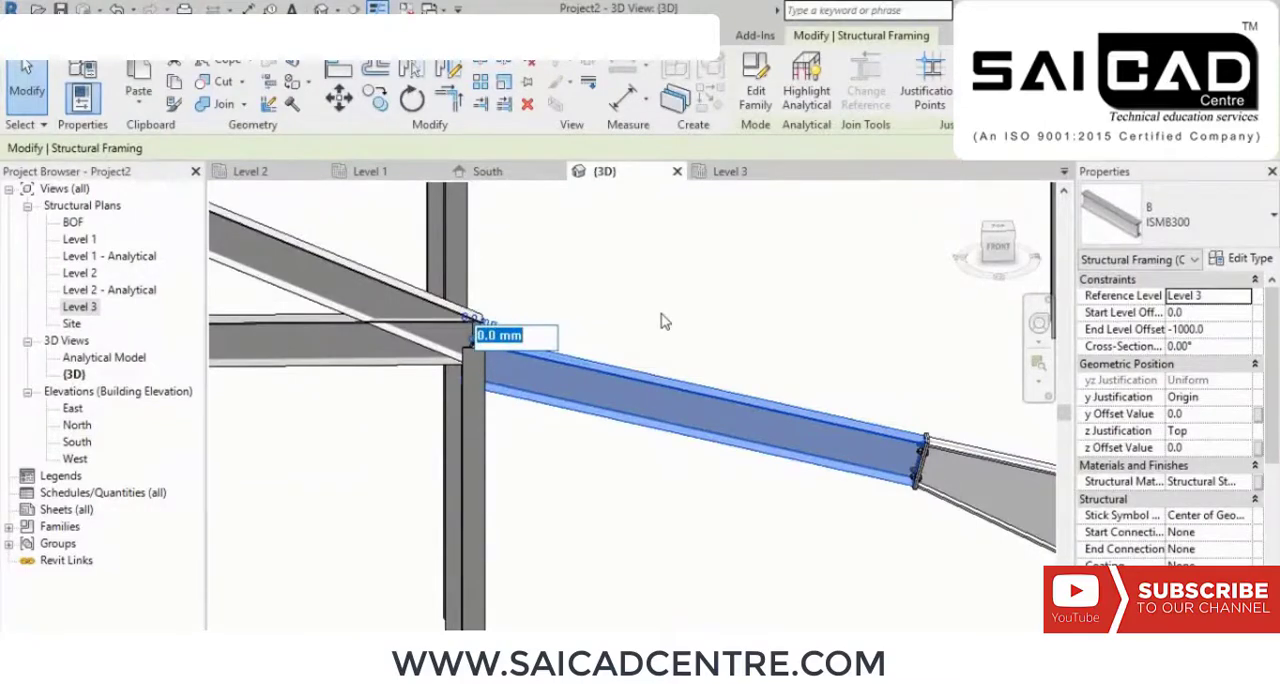
text(50)
key(Return)
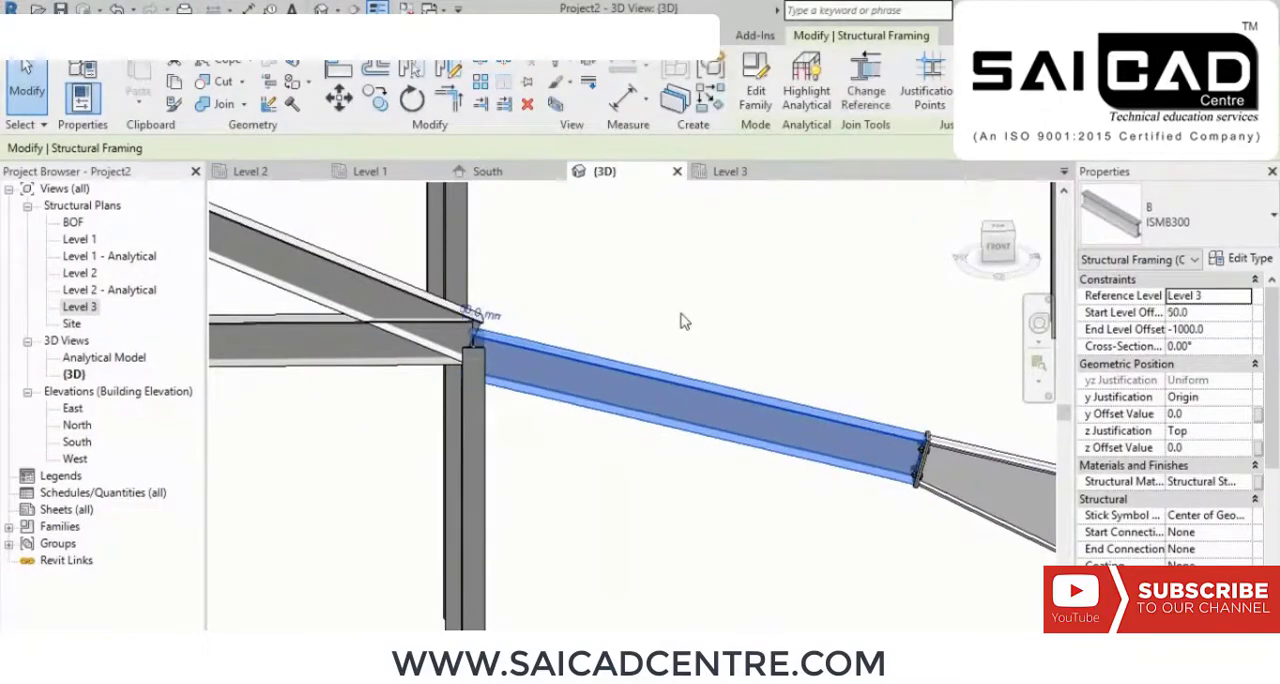
click(481, 315)
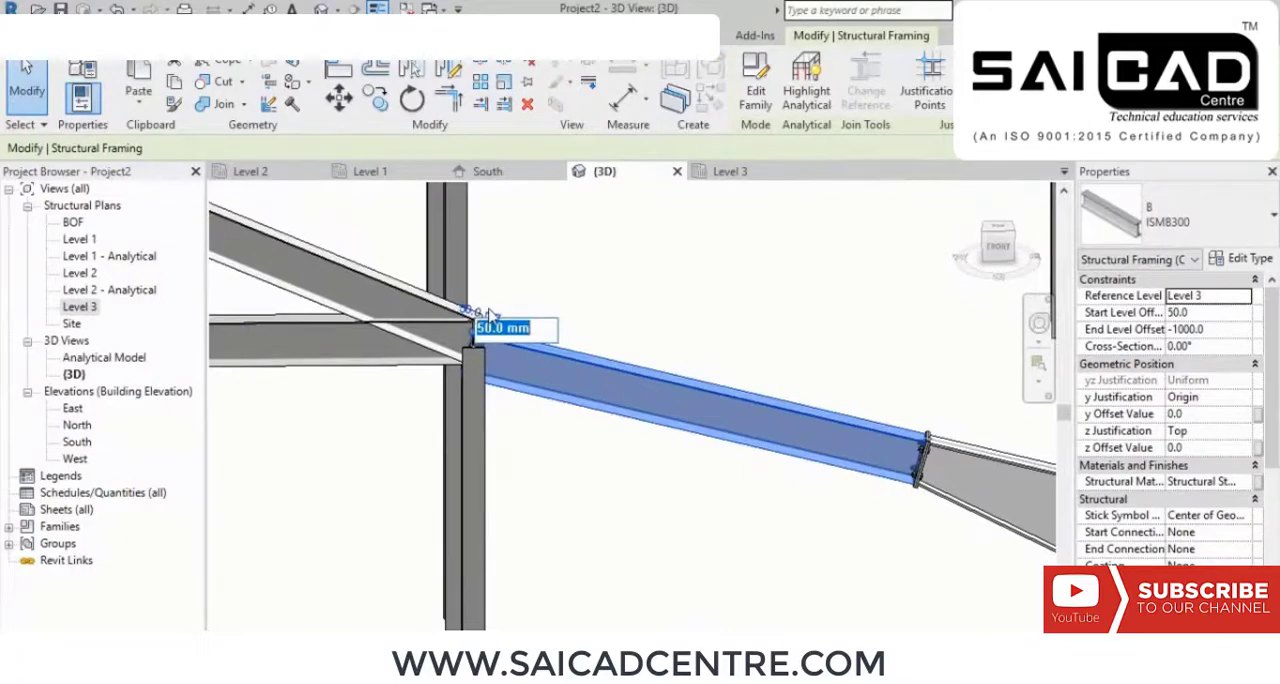
key(Return)
click(655, 292)
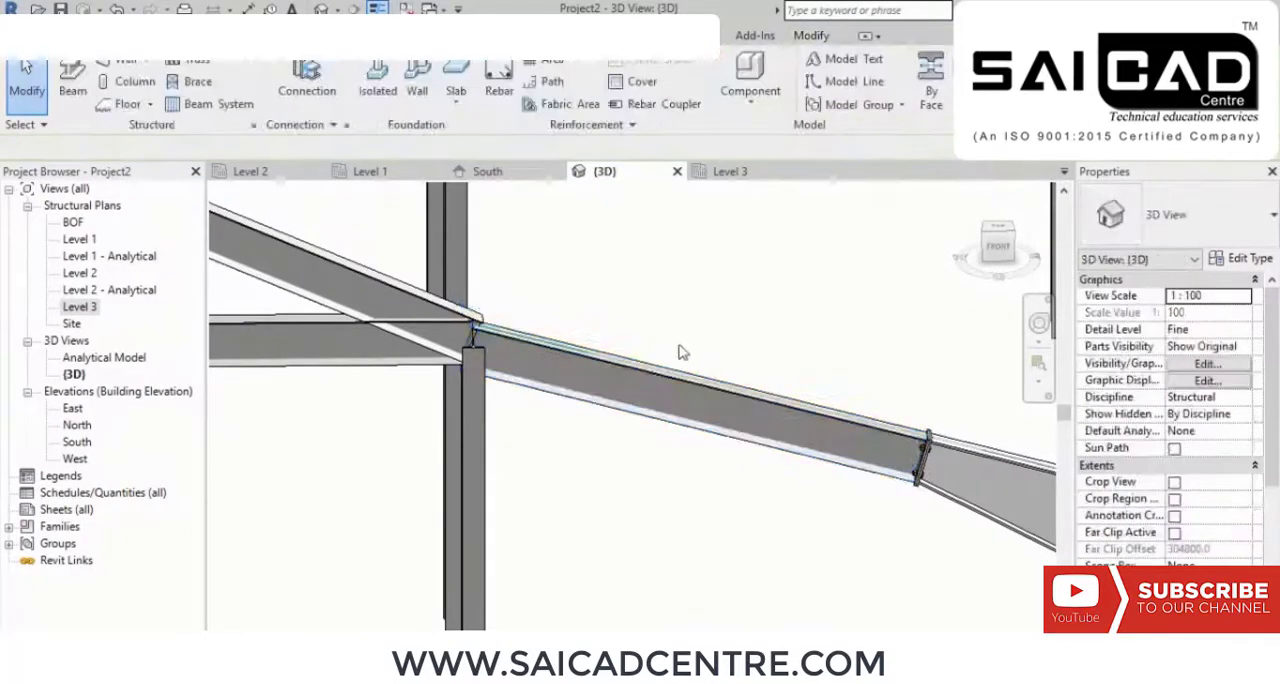
Step: On the Level 3 plan, select the truss and sloping beam along grid A and filter the selection to Structural Trusses
shift+middle_drag(664, 384, 580, 549)
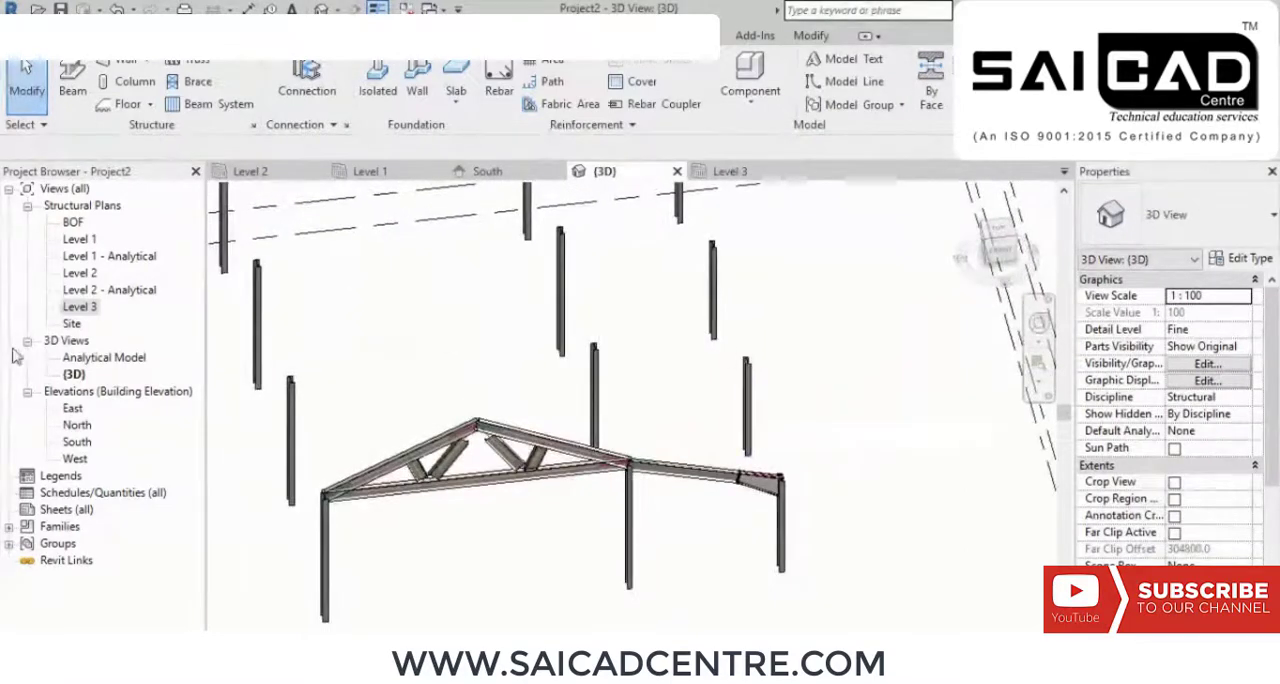
click(85, 307)
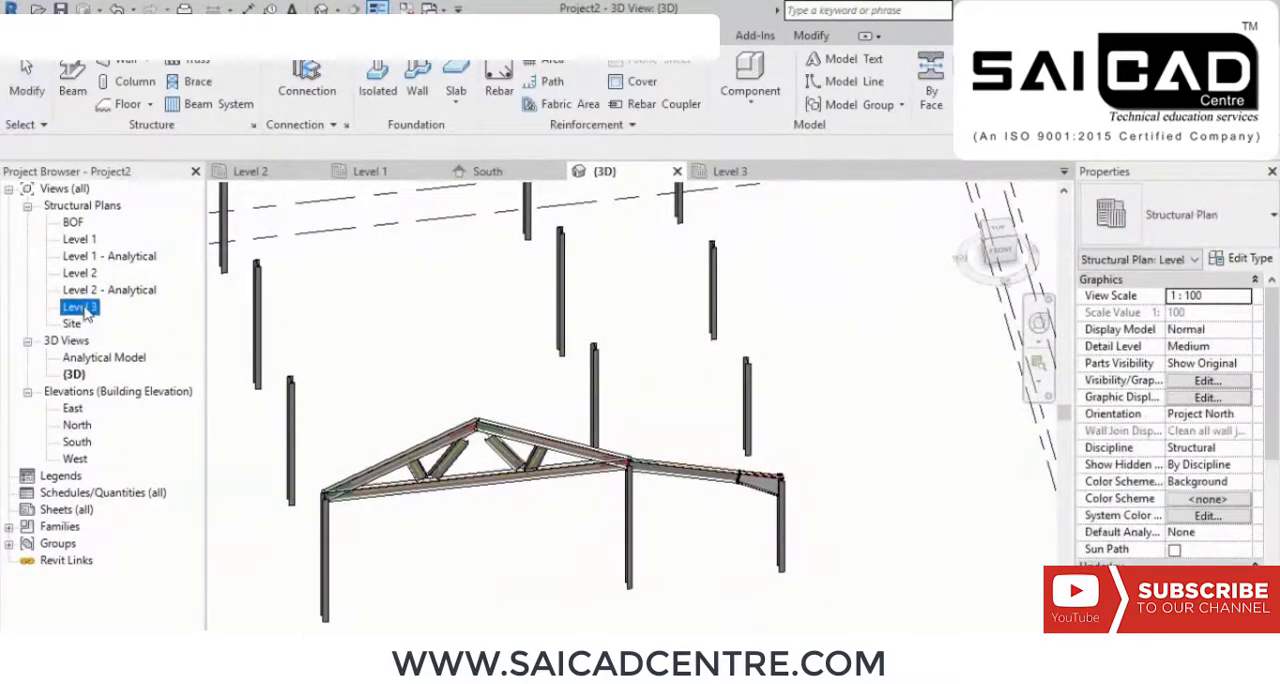
double_click(80, 307)
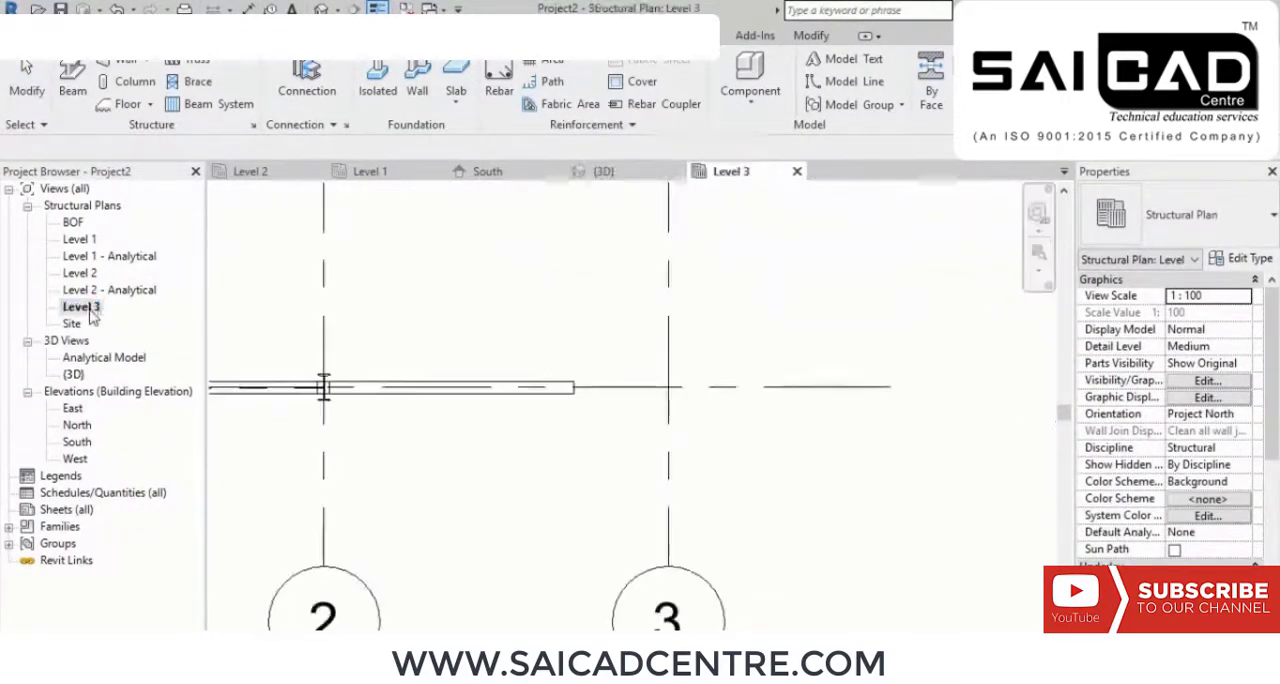
scroll(403, 354, down, 4)
middle_drag(468, 350, 519, 368)
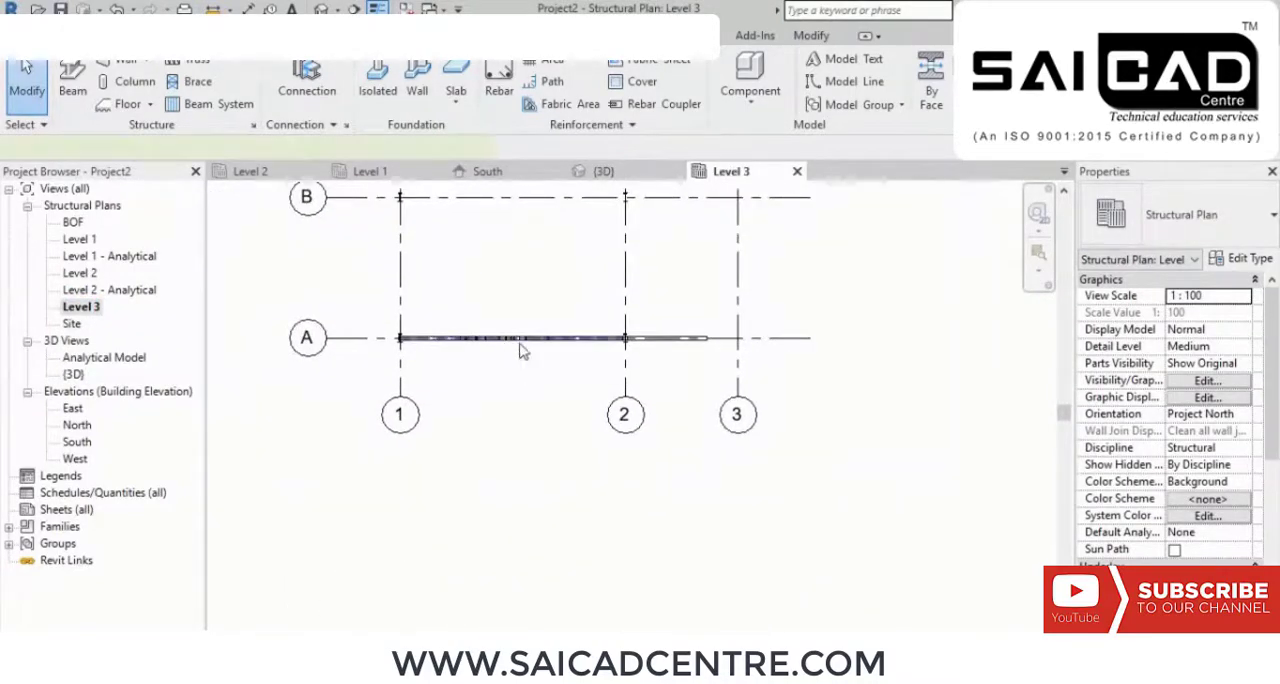
click(522, 350)
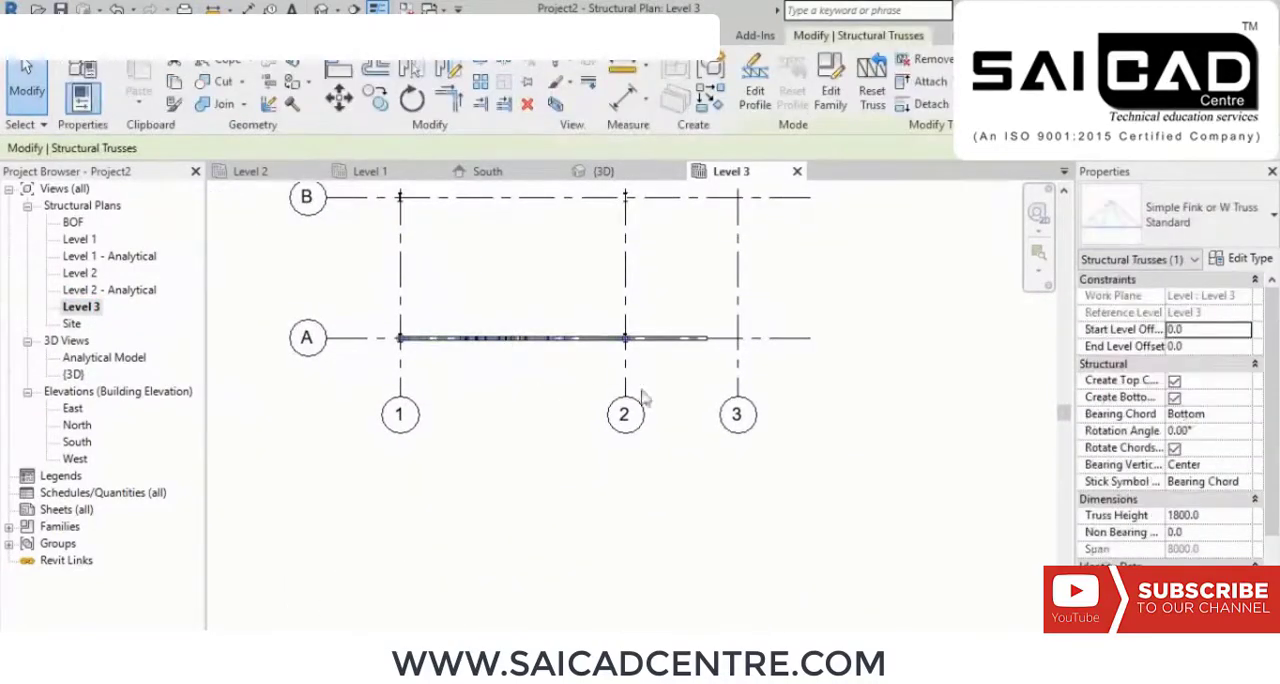
ctrl+click(677, 348)
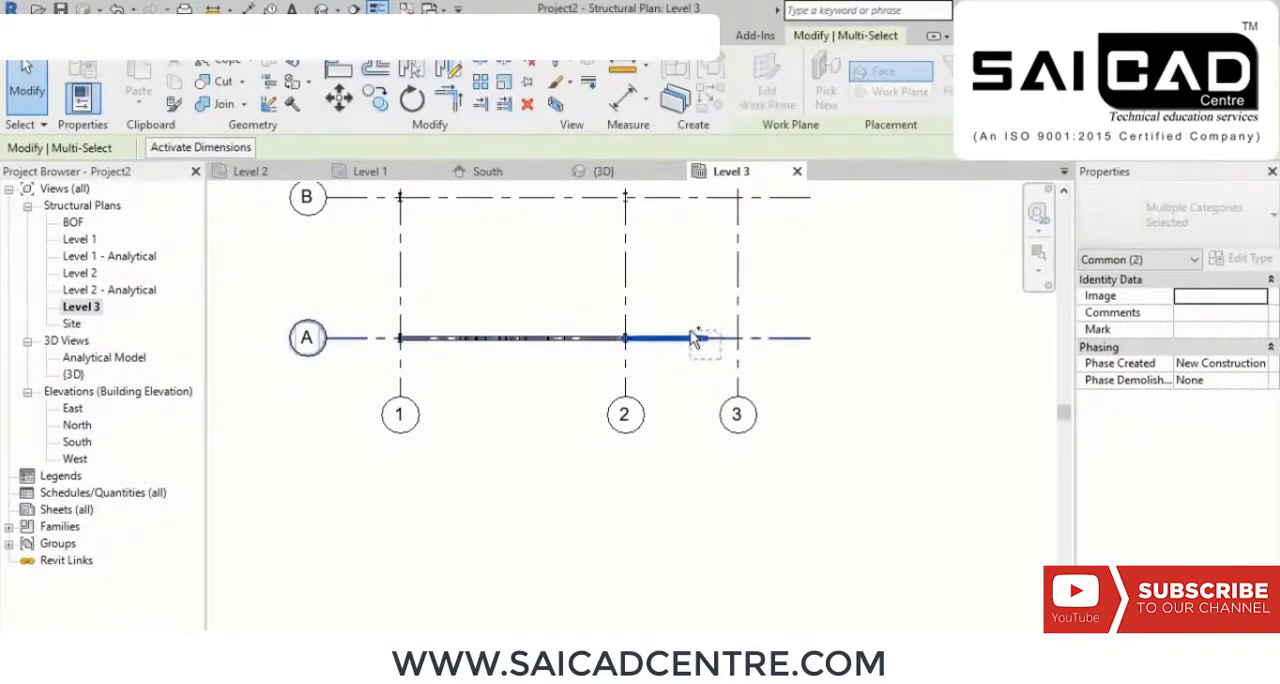
ctrl+click(693, 338)
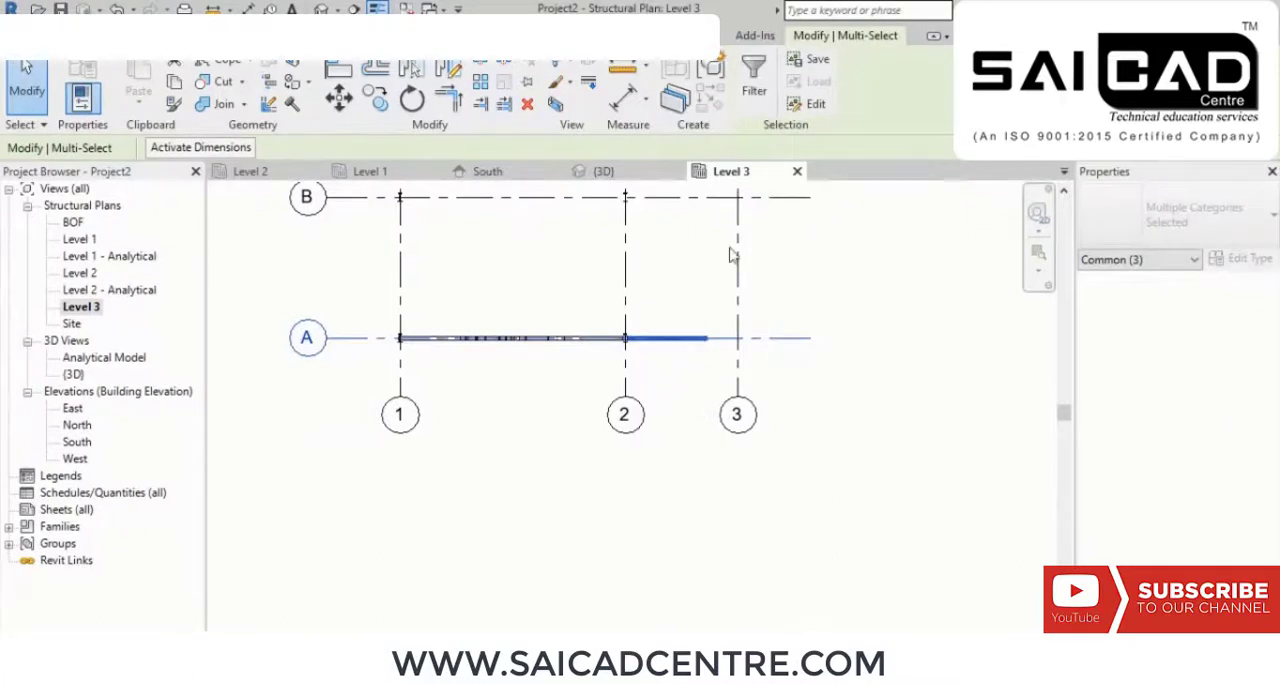
click(754, 80)
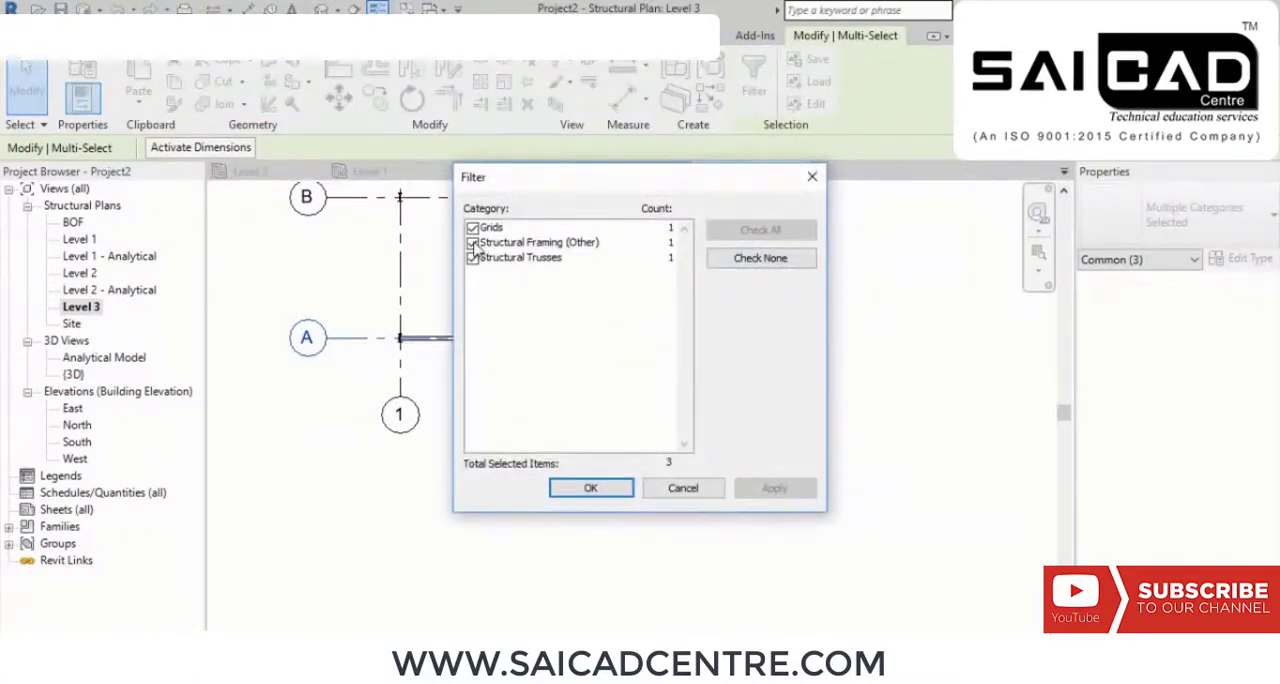
click(472, 243)
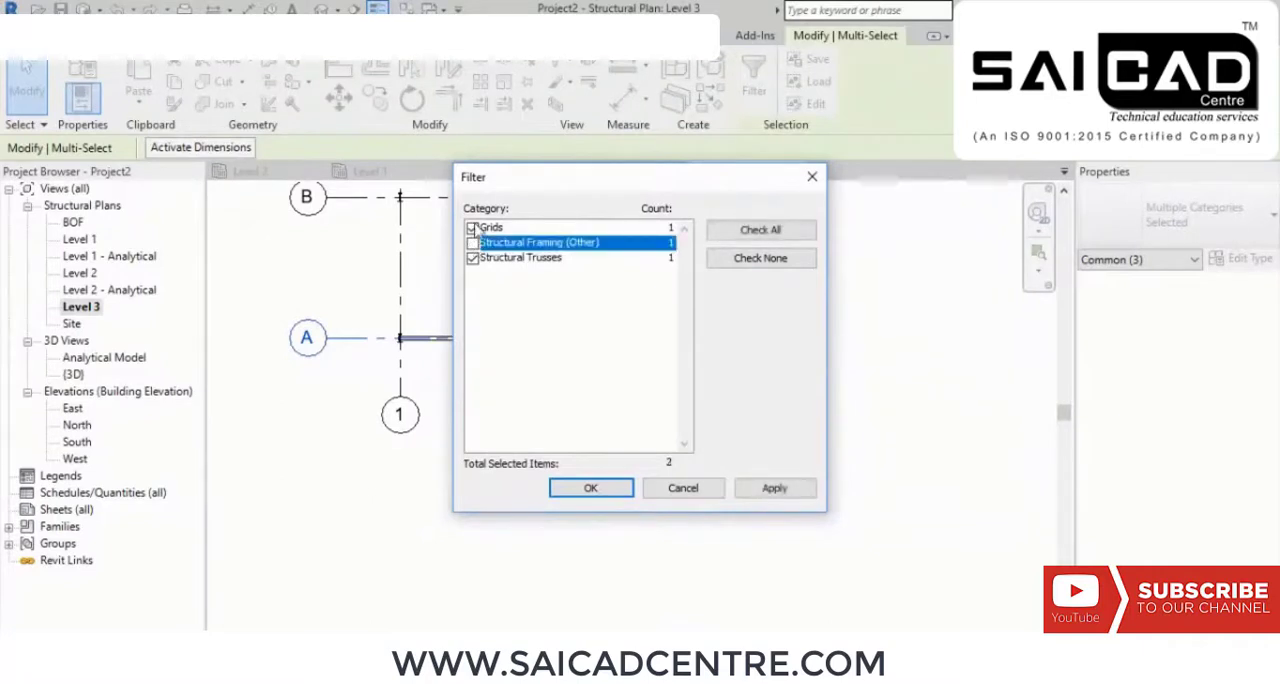
click(472, 228)
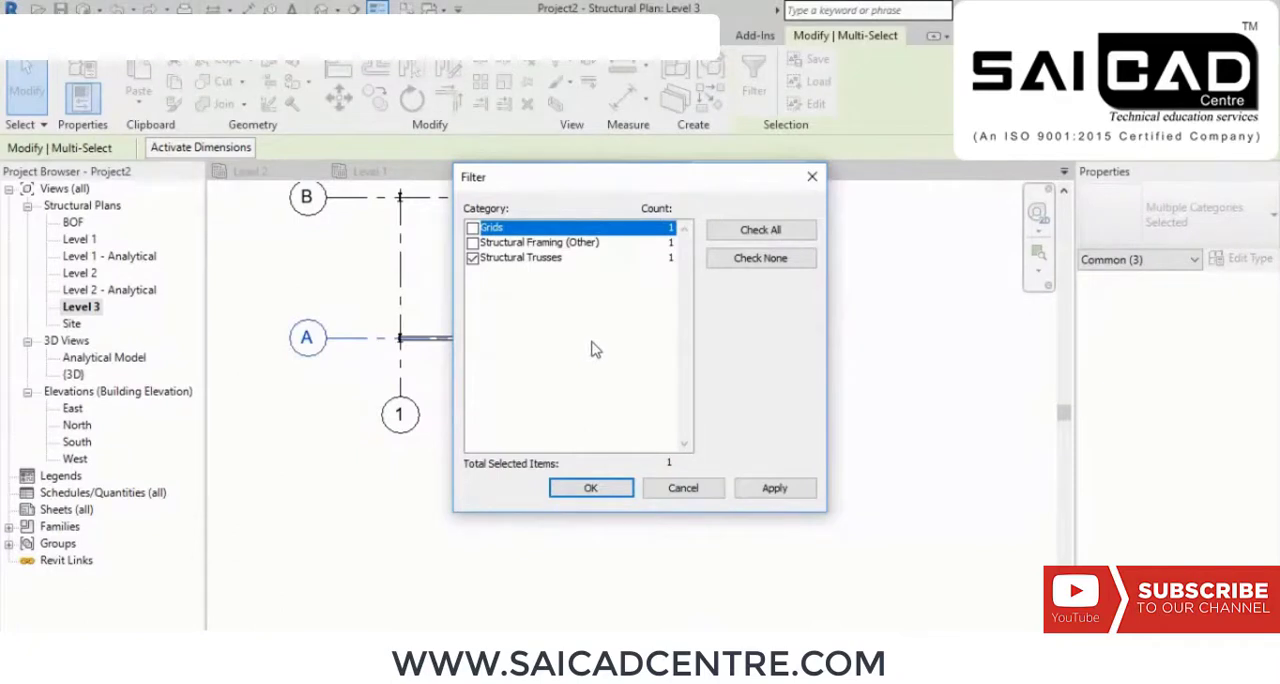
click(772, 487)
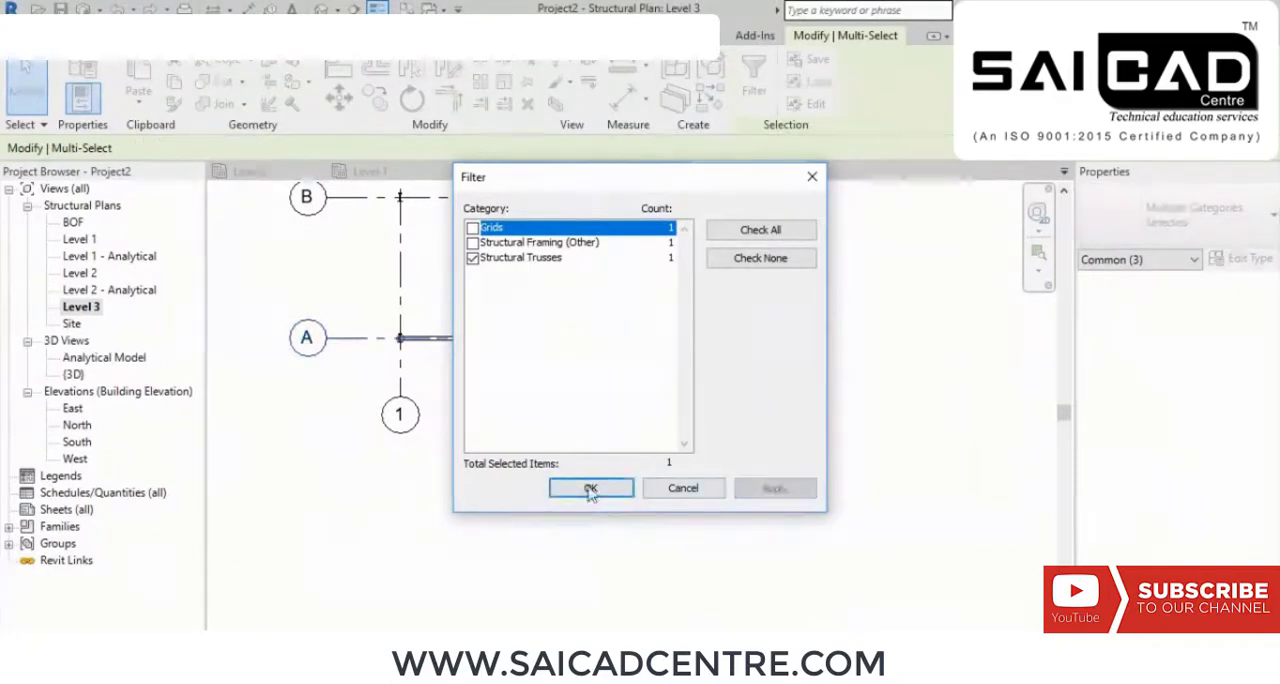
click(590, 487)
scroll(600, 360, up, 4)
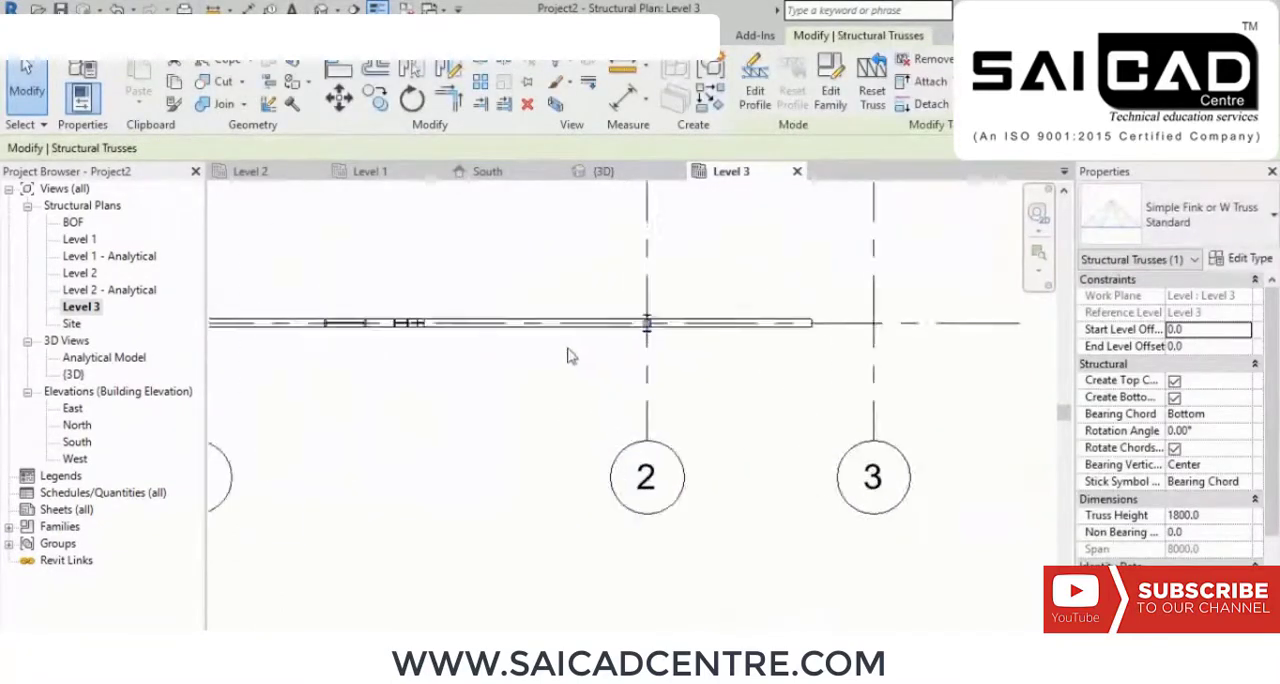
click(323, 8)
scroll(746, 508, up, 3)
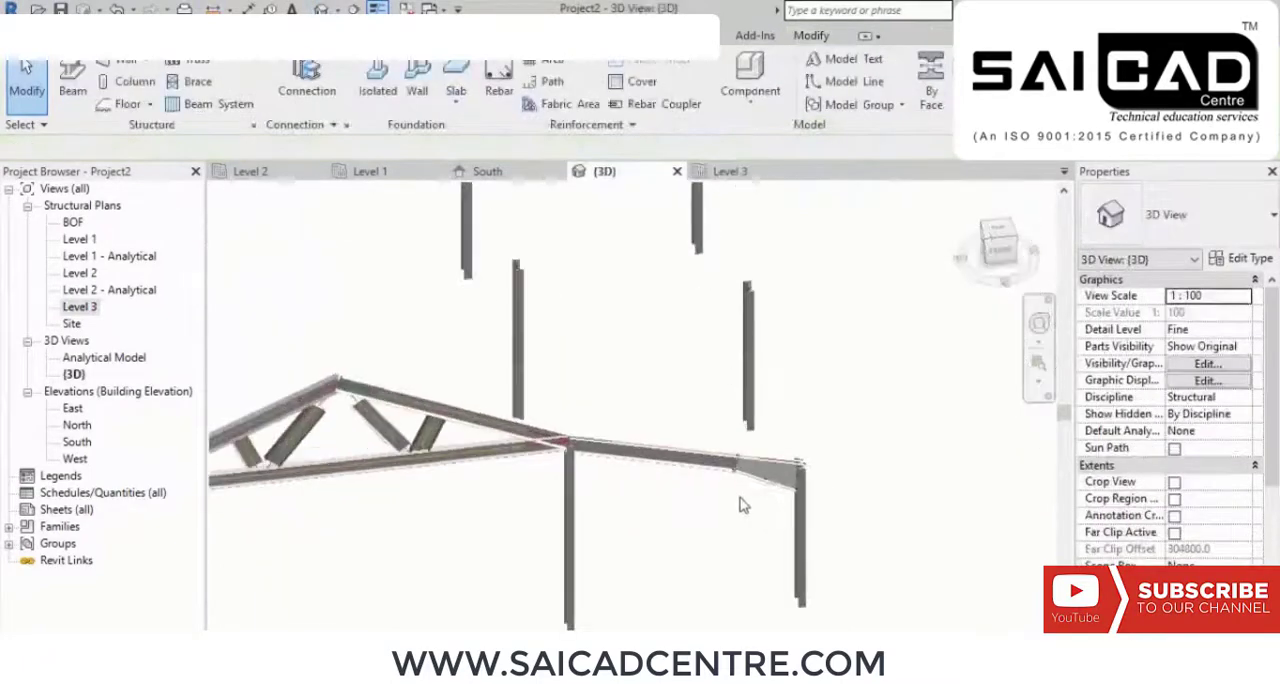
drag(752, 502, 609, 483)
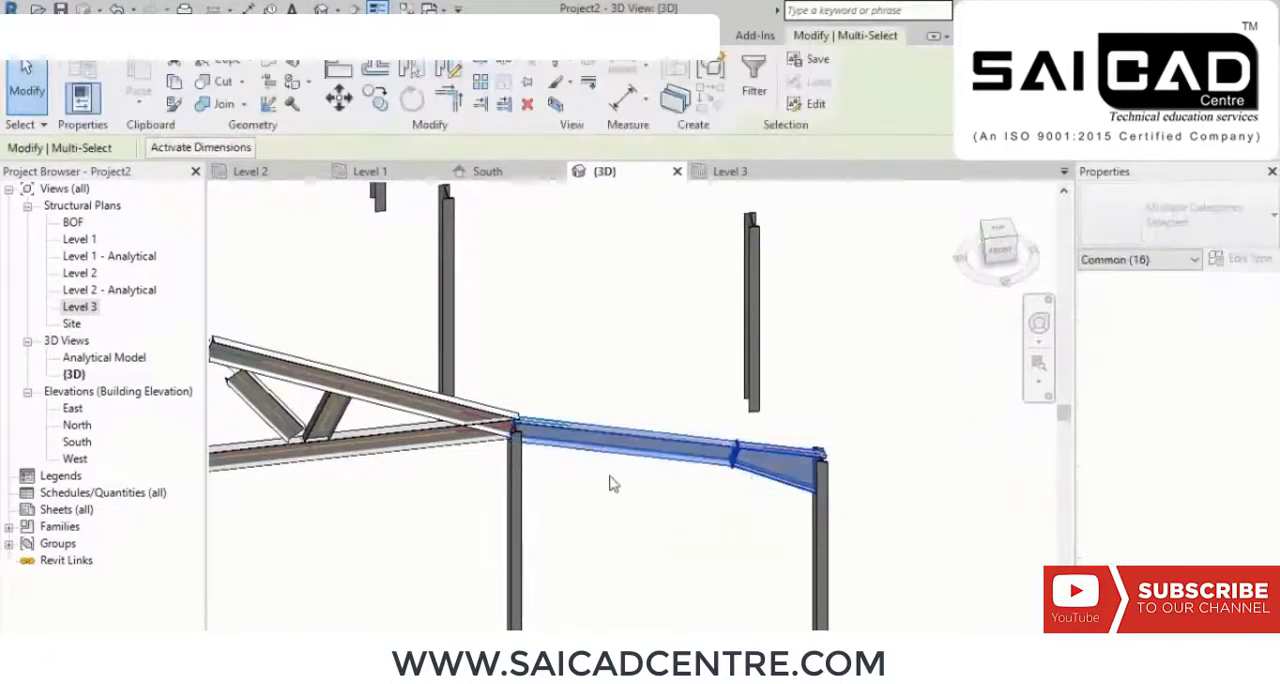
shift+middle_drag(609, 483, 617, 454)
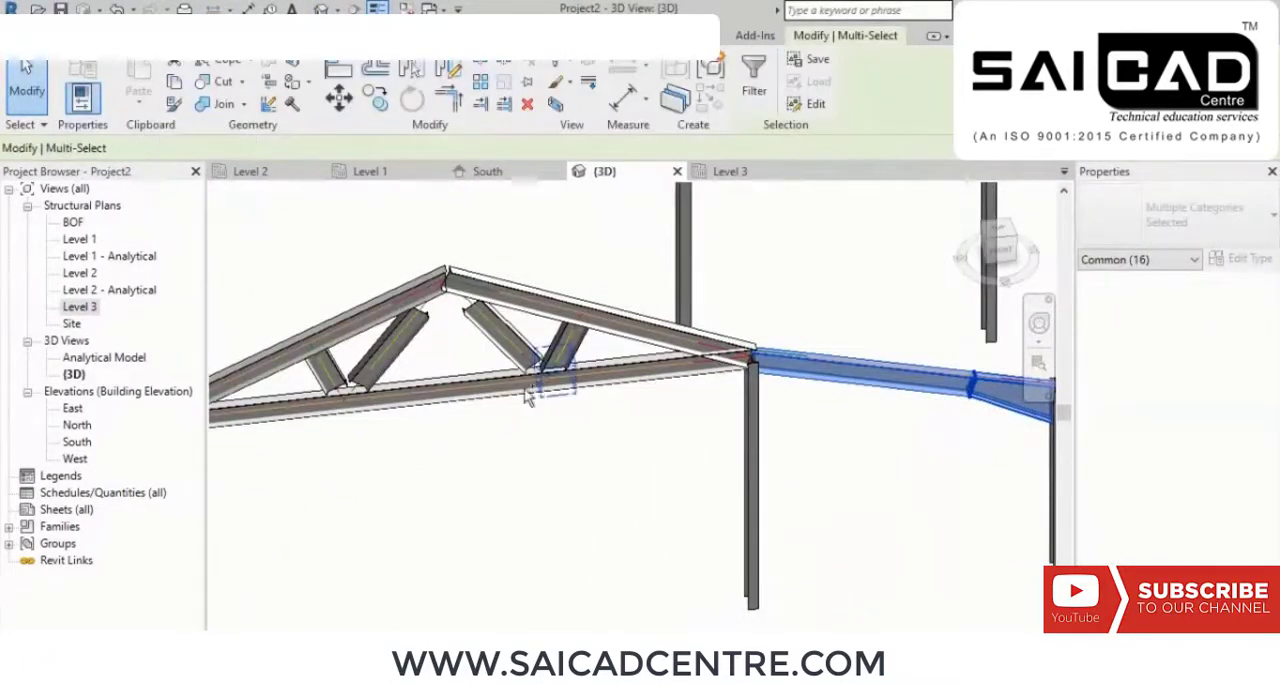
drag(614, 463, 512, 370)
click(590, 430)
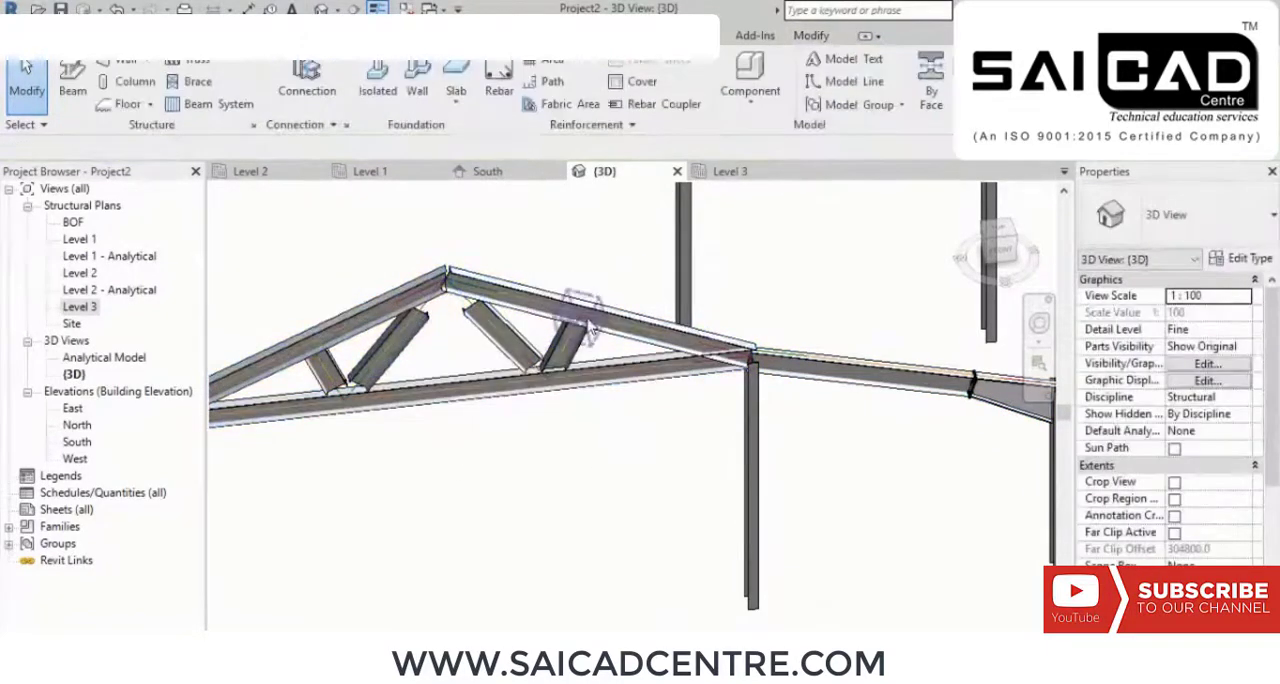
click(592, 332)
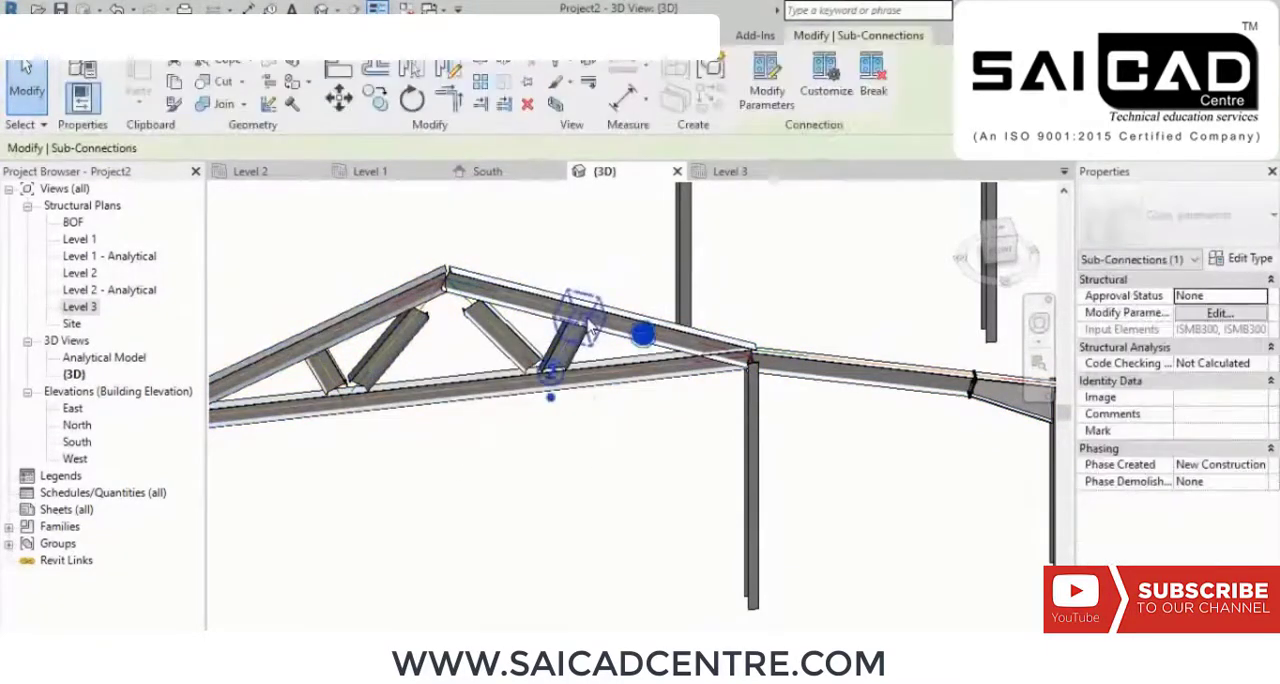
click(554, 375)
key(Delete)
scroll(565, 410, down, 1)
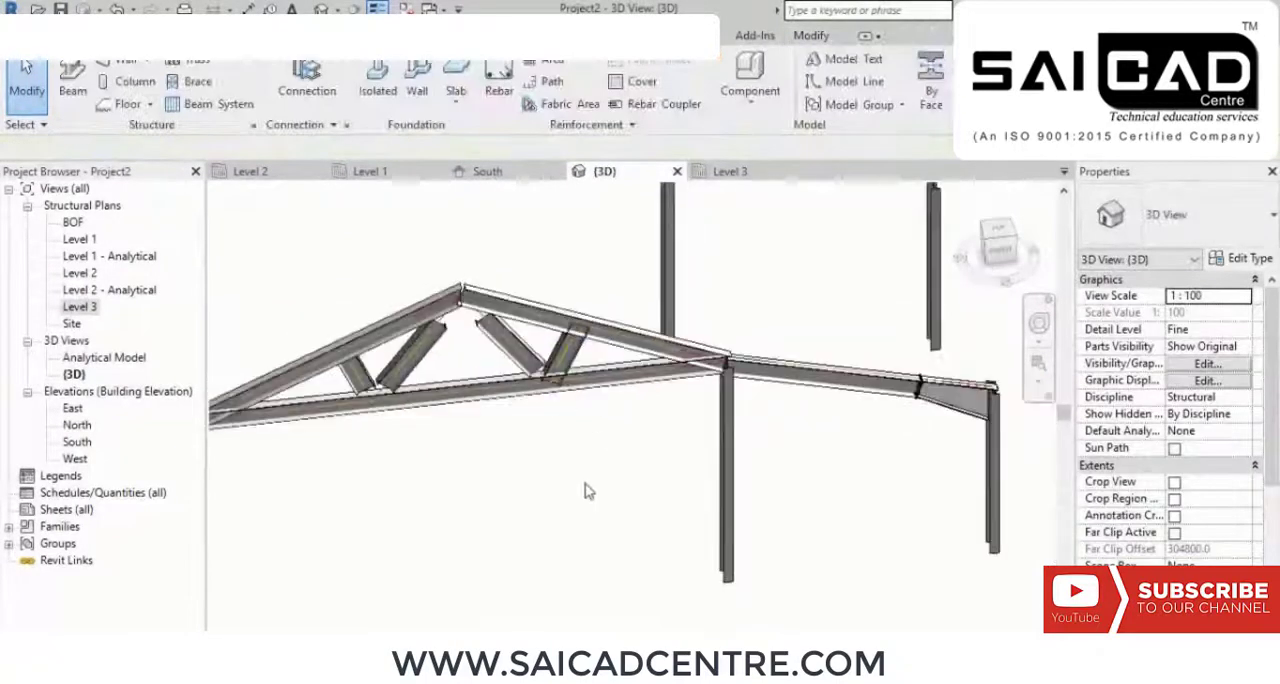
Step: Select the truss members and haunched side beam in the 3D view, keeping only Structural Trusses in the selection filter
drag(597, 462, 608, 380)
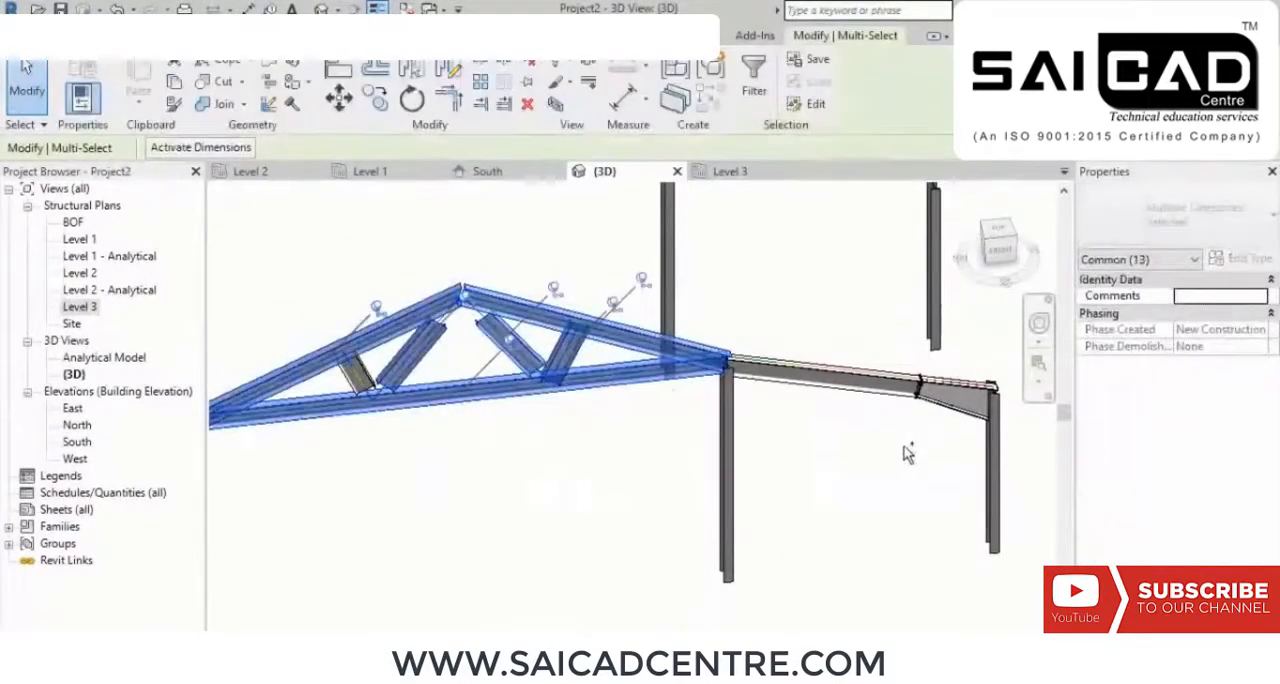
ctrl+click(850, 370)
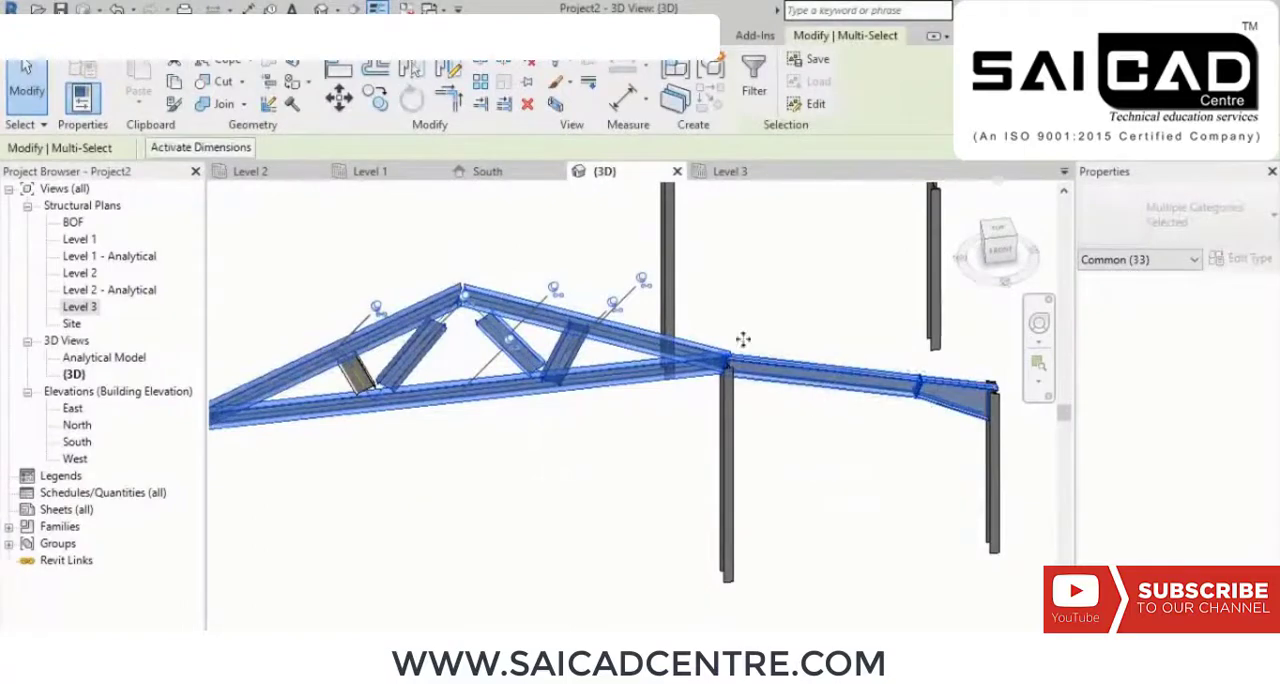
click(754, 78)
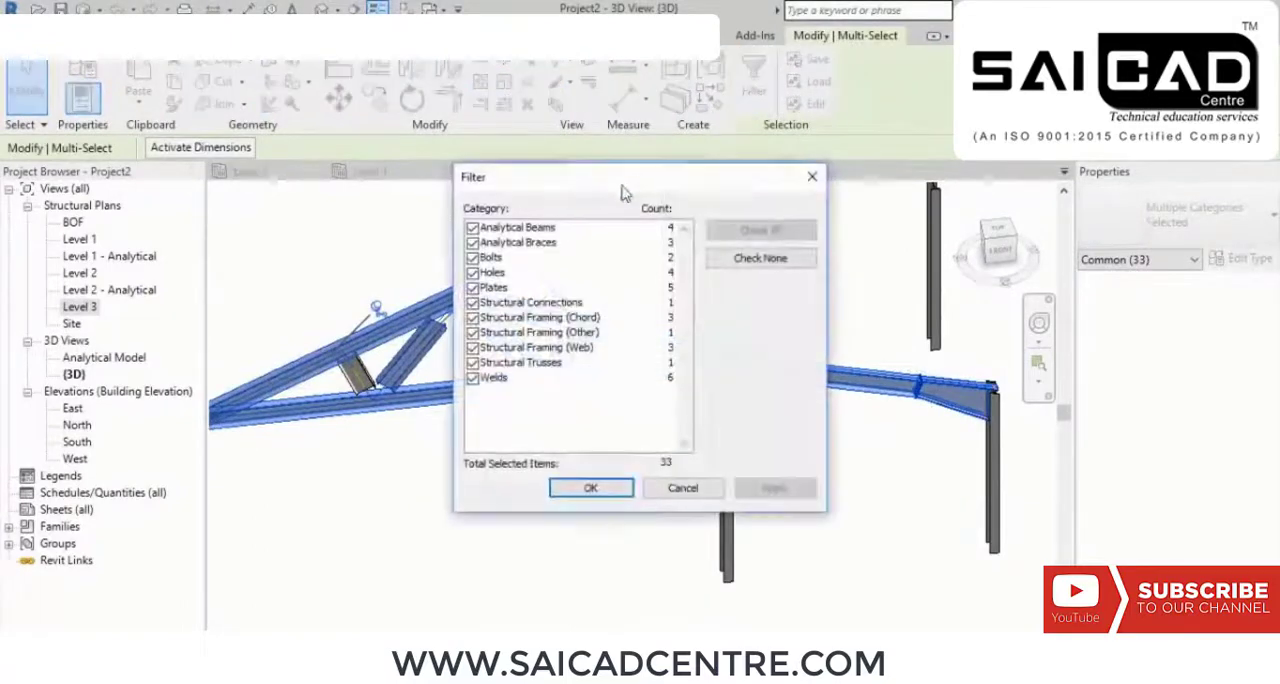
click(745, 260)
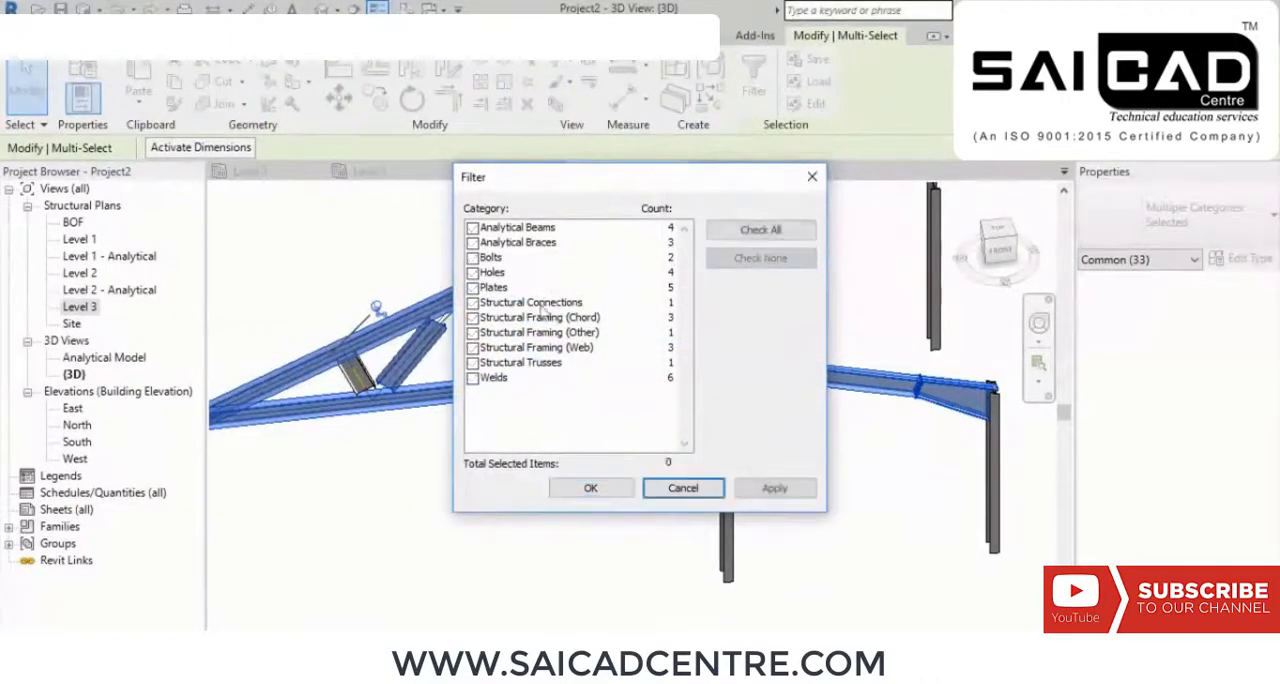
click(474, 364)
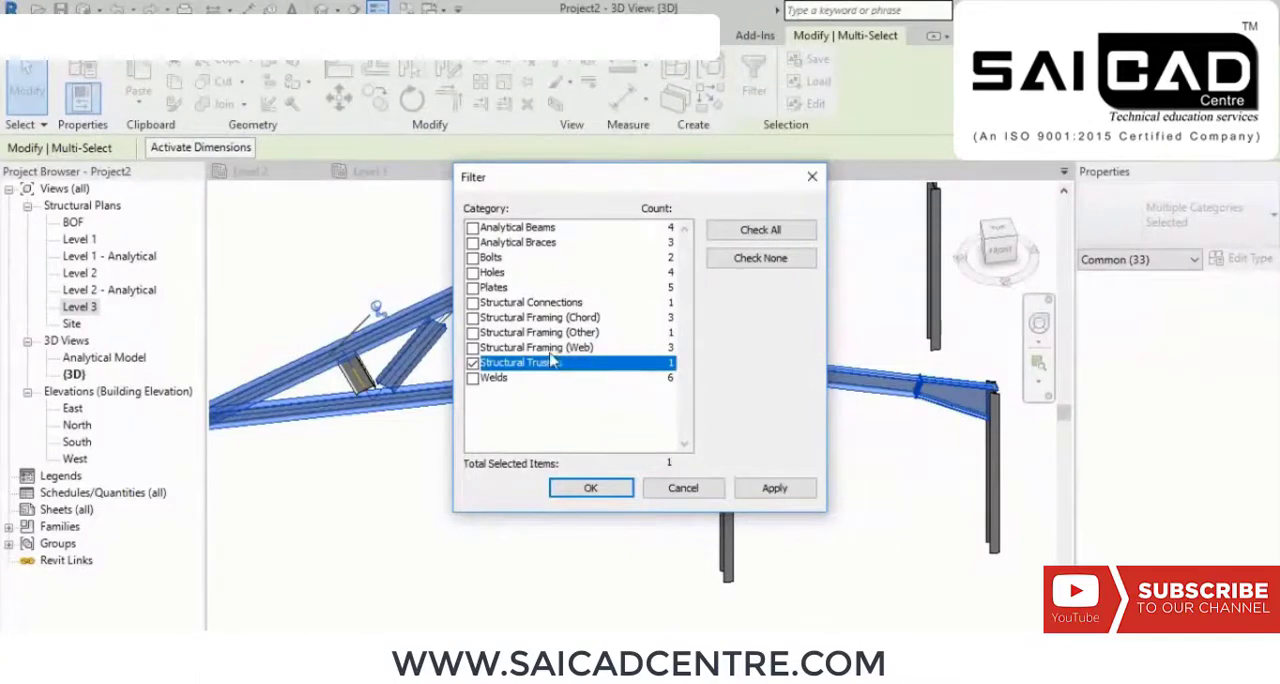
click(762, 492)
click(594, 487)
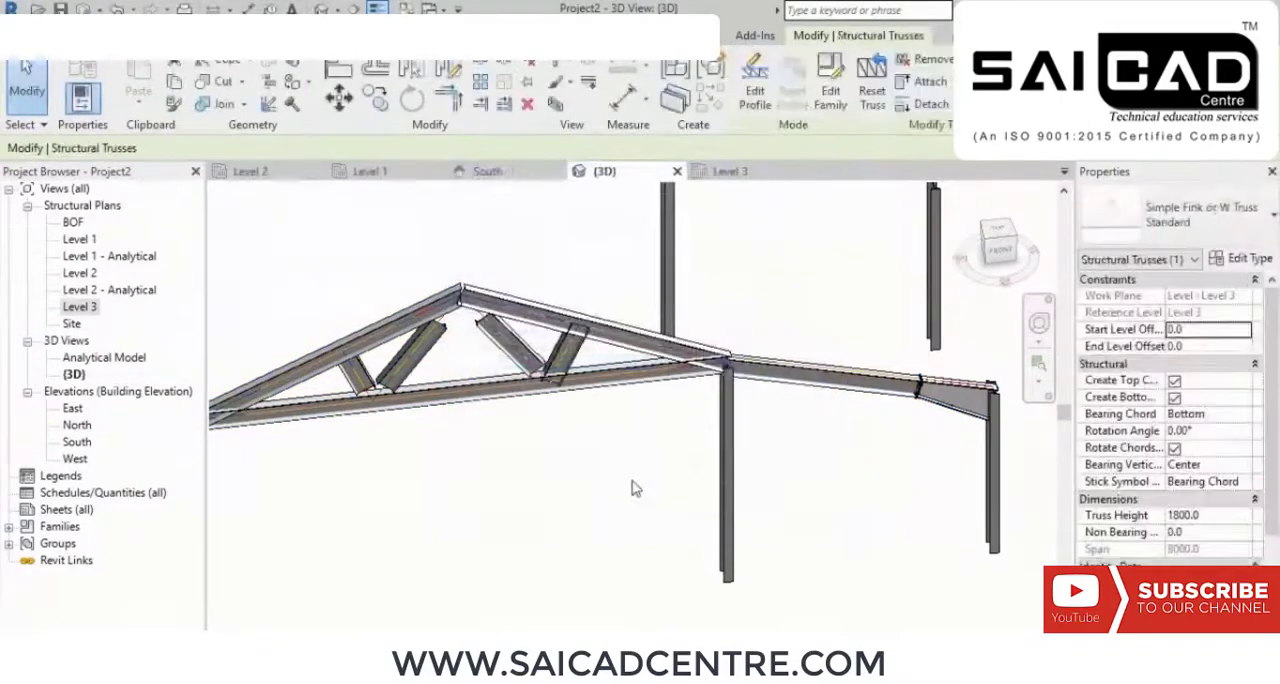
Step: On the Level 3 plan, copy the truss from grid A to grids B, C and D at 5000 mm spacing
scroll(631, 486, down, 5)
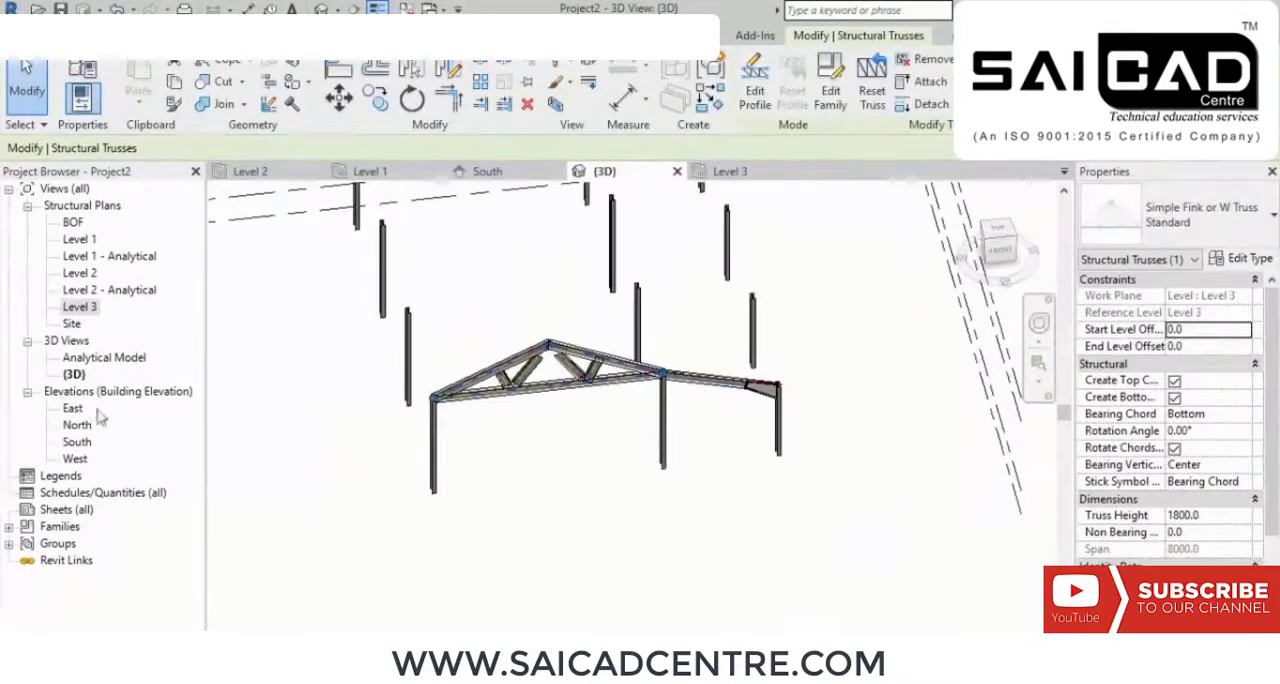
double_click(82, 306)
scroll(529, 357, down, 5)
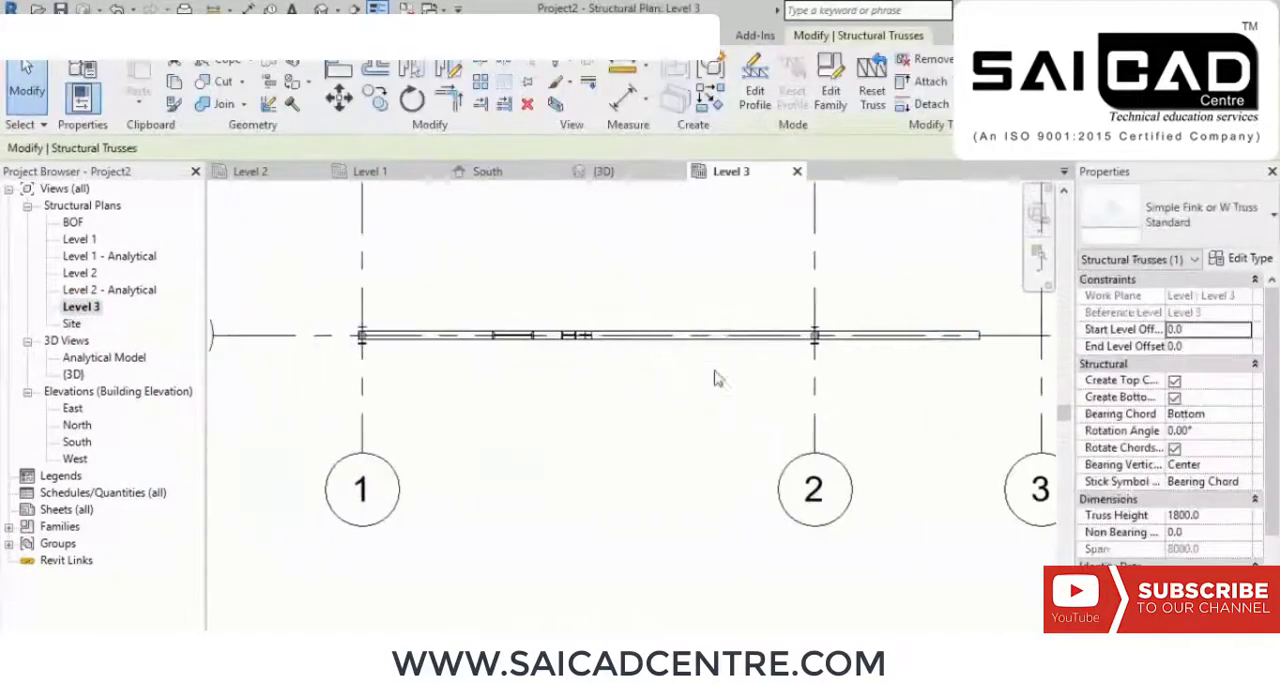
middle_drag(631, 304, 642, 337)
click(373, 95)
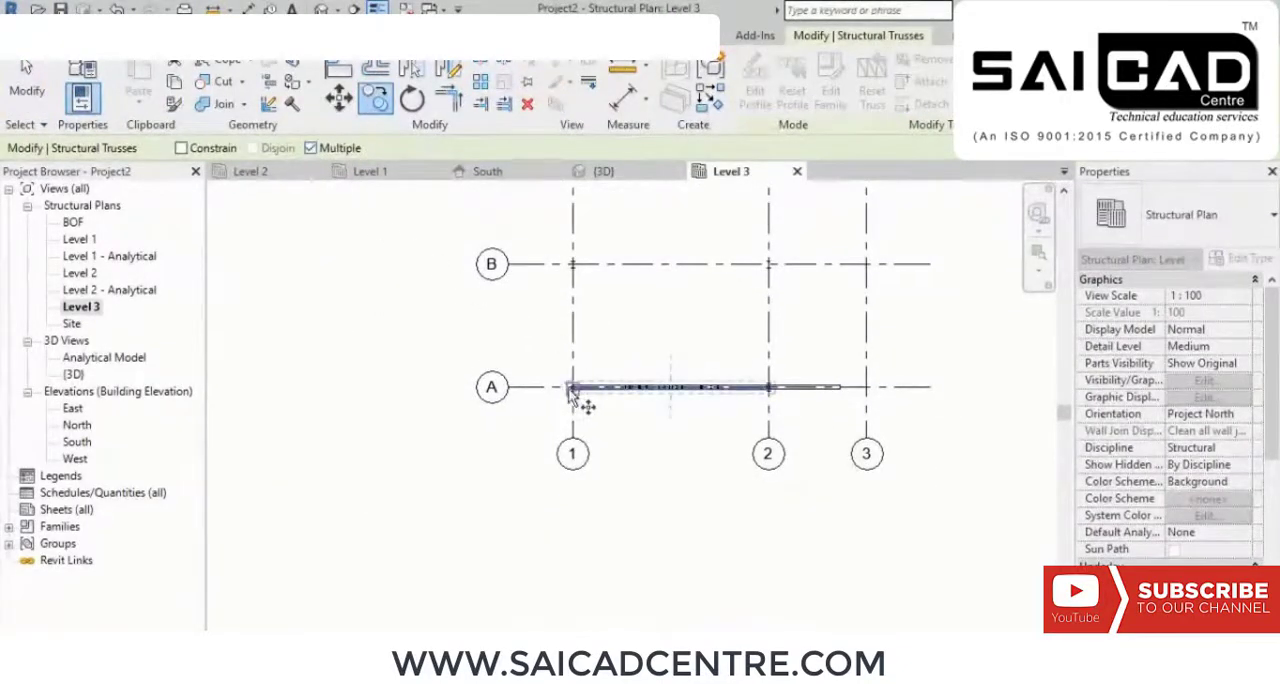
click(930, 264)
middle_drag(934, 254, 917, 444)
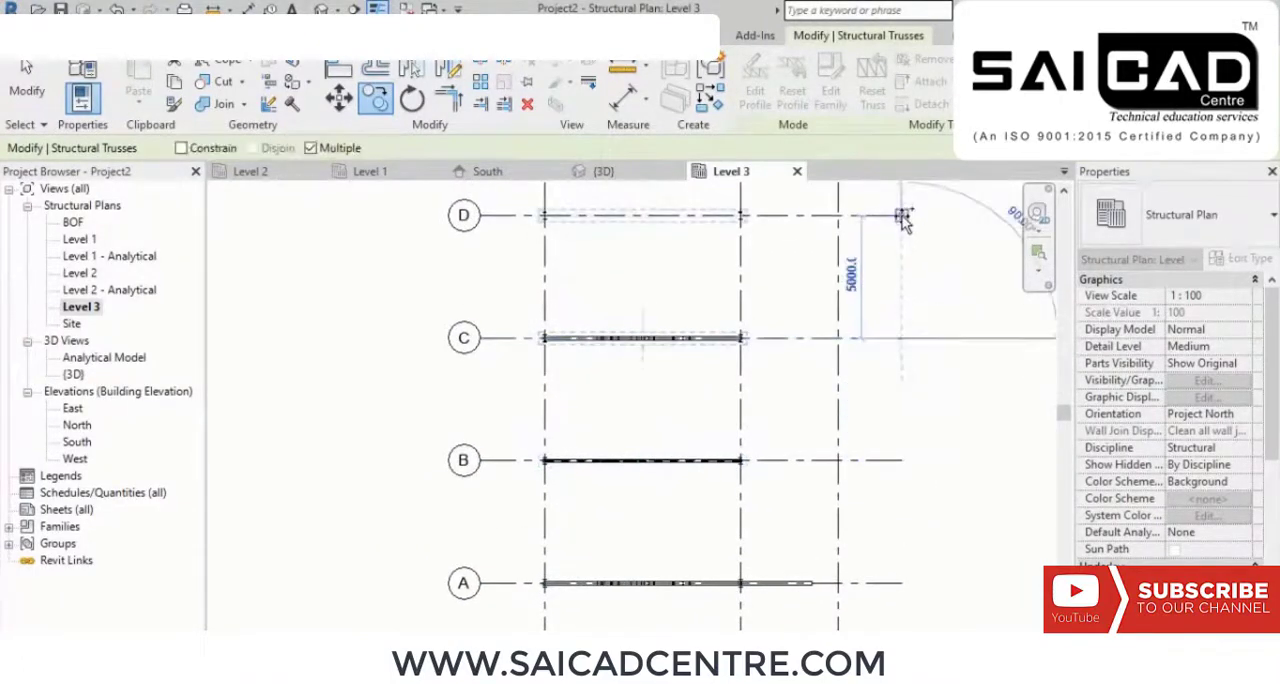
click(902, 216)
middle_drag(945, 438, 857, 340)
right_click(857, 340)
click(920, 354)
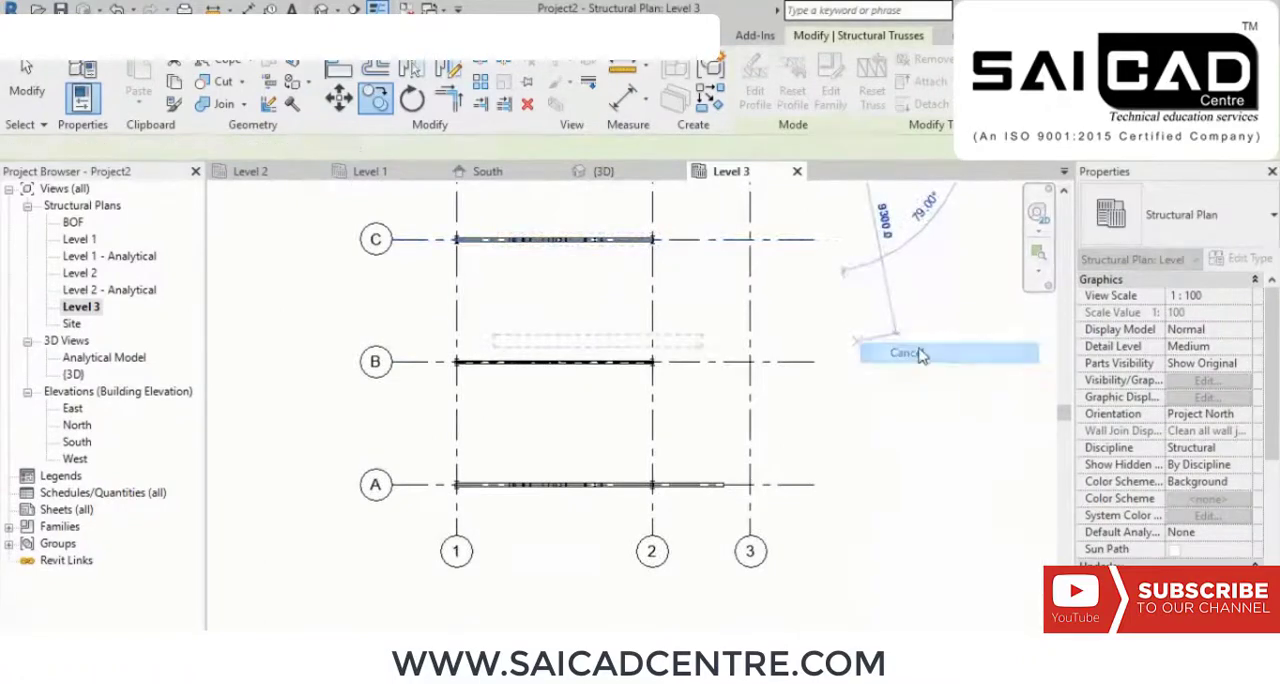
right_click(918, 356)
click(972, 204)
Step: Copy the ISMB300 side beam between grids 2 and 3 from grid A to grids B, C and D
scroll(735, 488, up, 4)
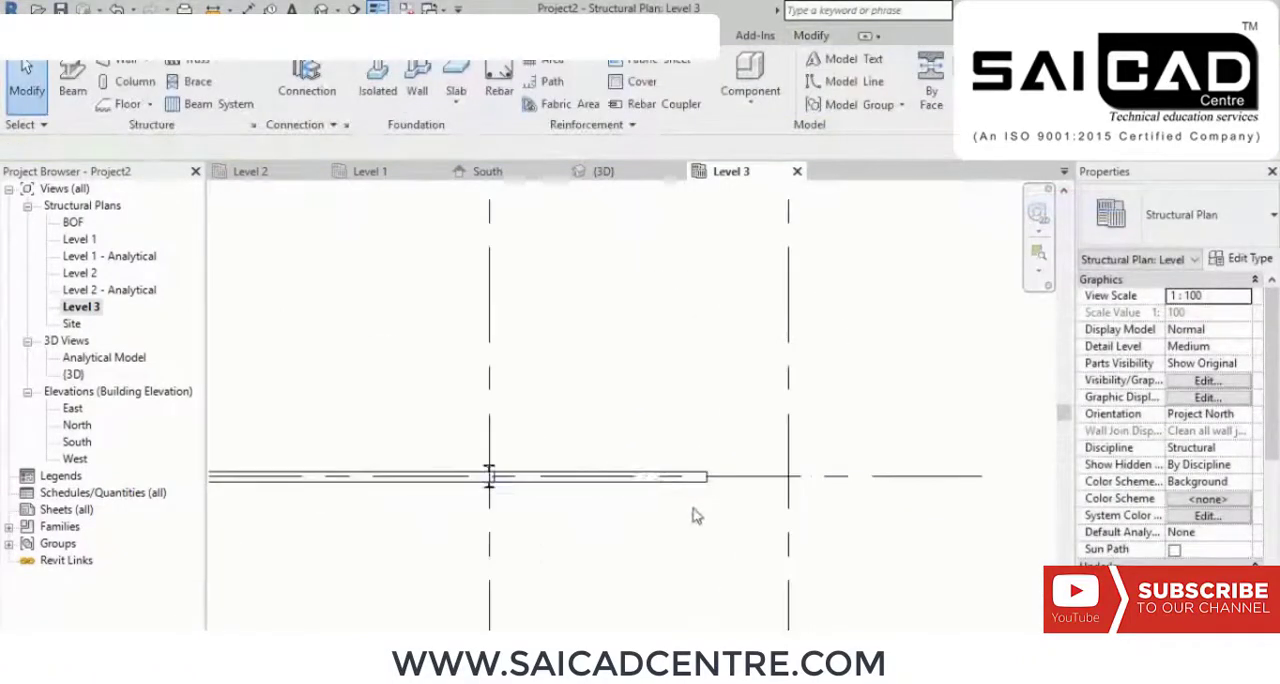
click(694, 482)
scroll(705, 518, down, 3)
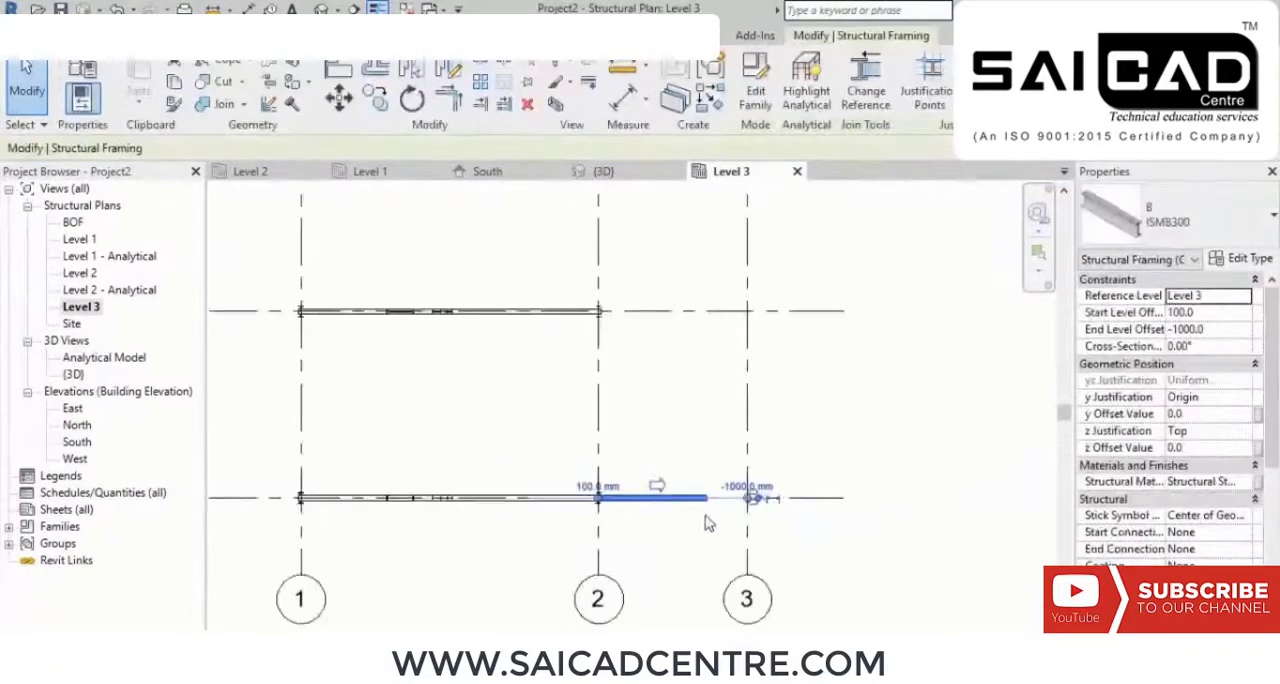
click(377, 101)
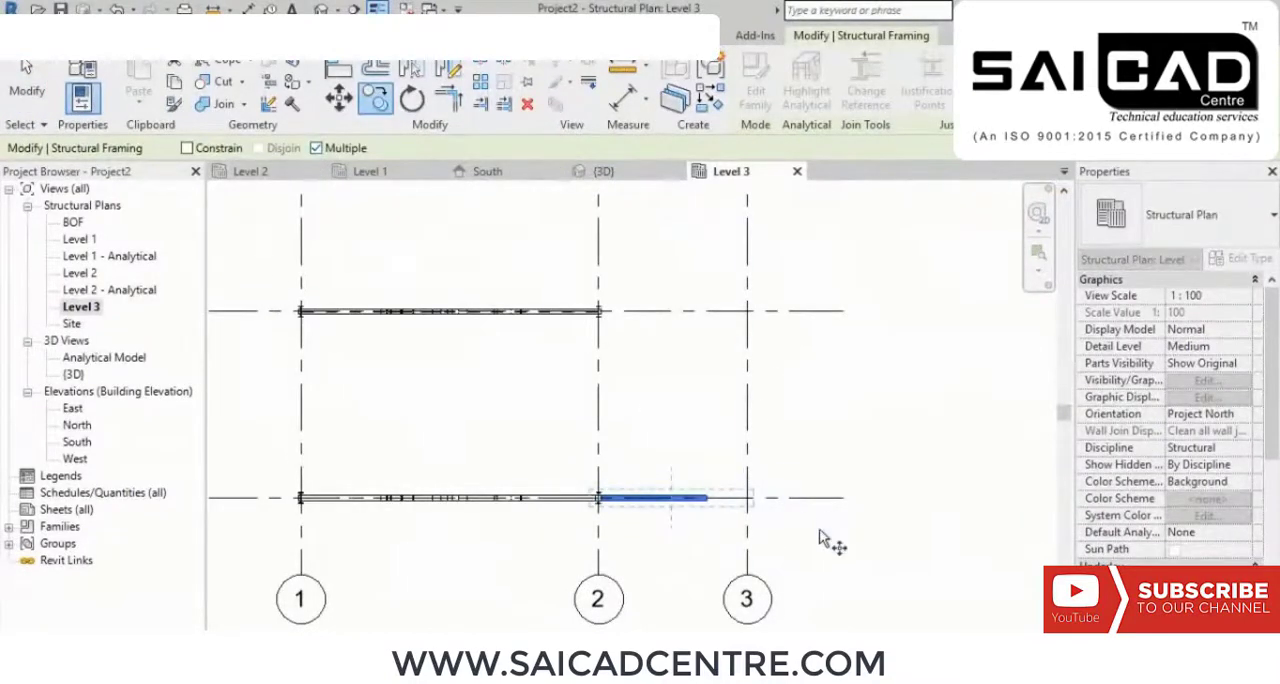
click(843, 497)
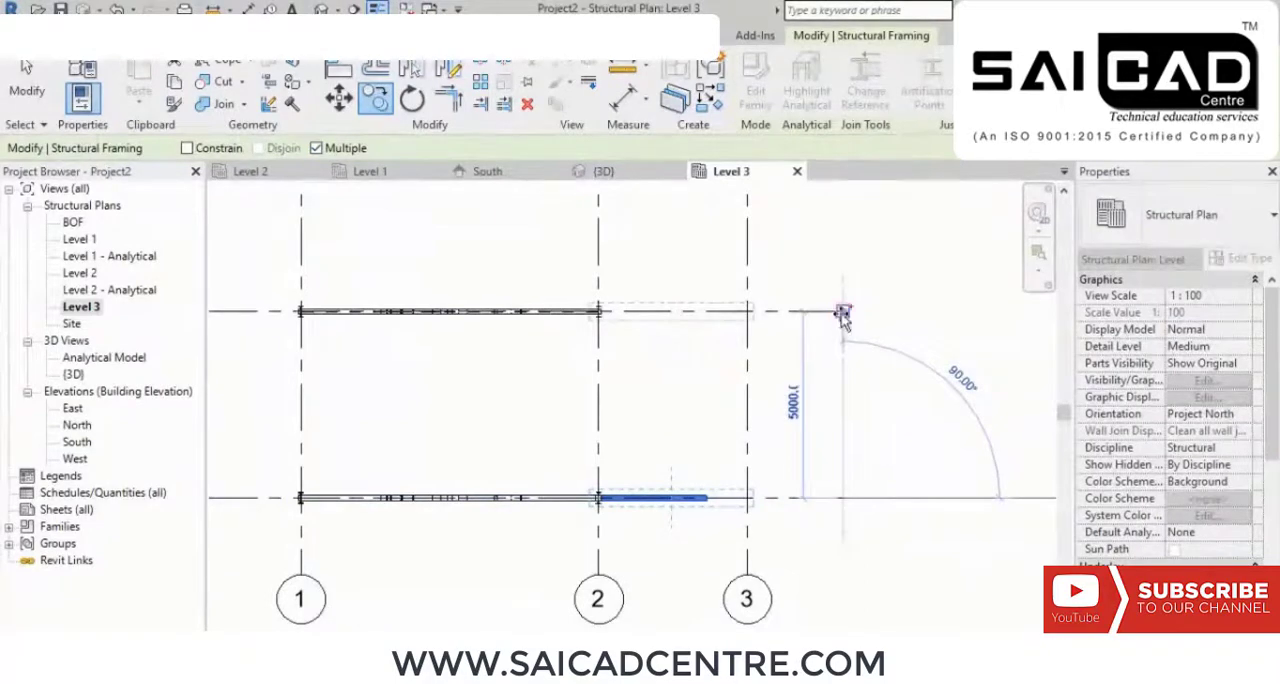
click(847, 314)
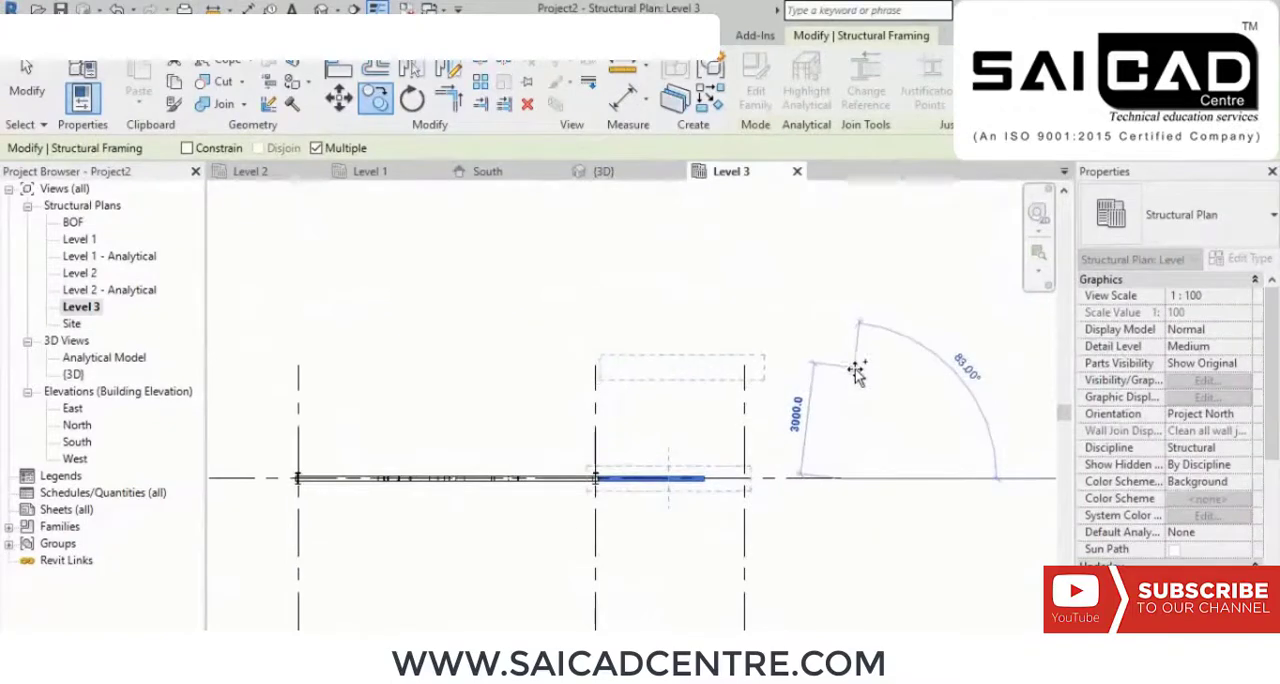
key(Escape)
key(Escape)
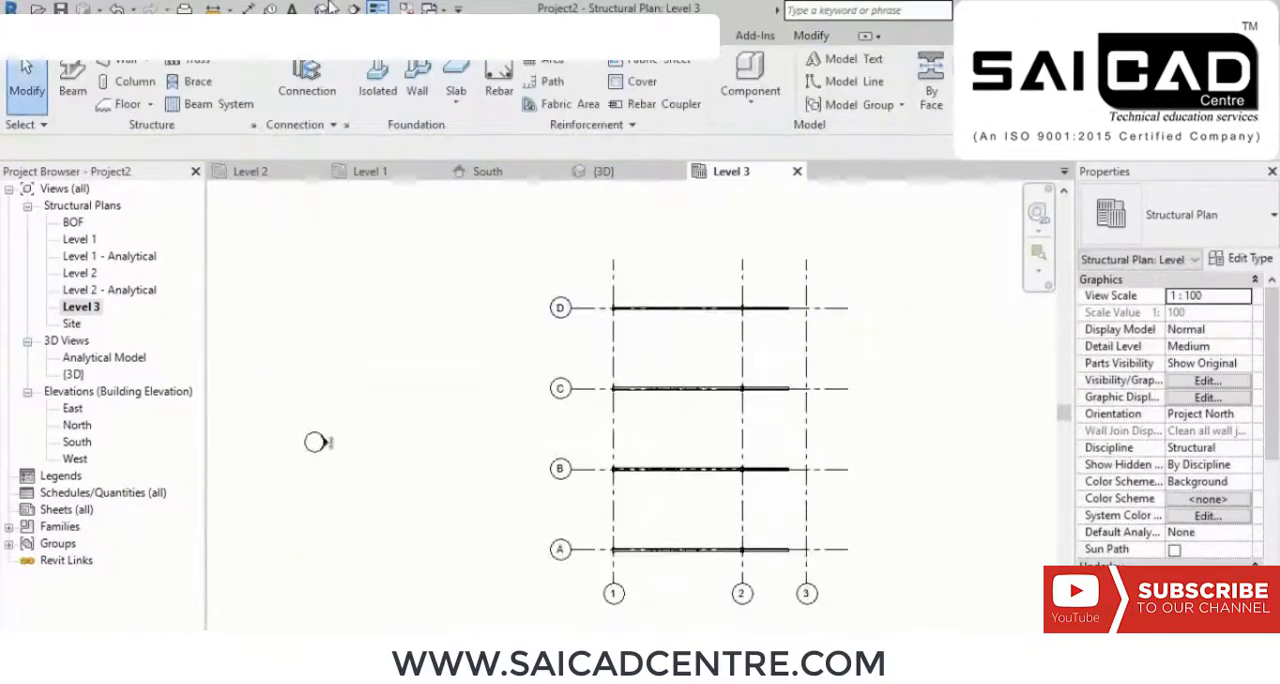
Step: Examine the outer ends of the copied sloping beams in the 3D view for missing haunch connections
click(325, 9)
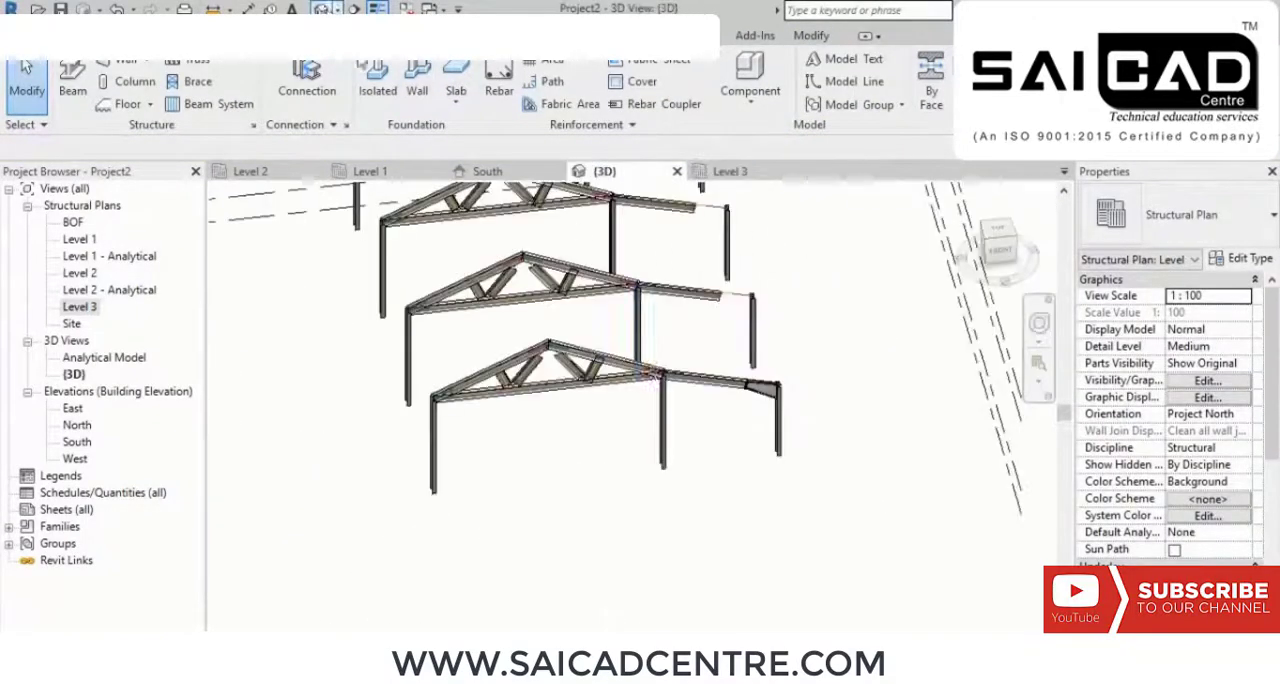
scroll(709, 320, up, 5)
middle_drag(811, 438, 828, 529)
scroll(647, 370, down, 2)
scroll(760, 434, up, 3)
scroll(711, 438, up, 2)
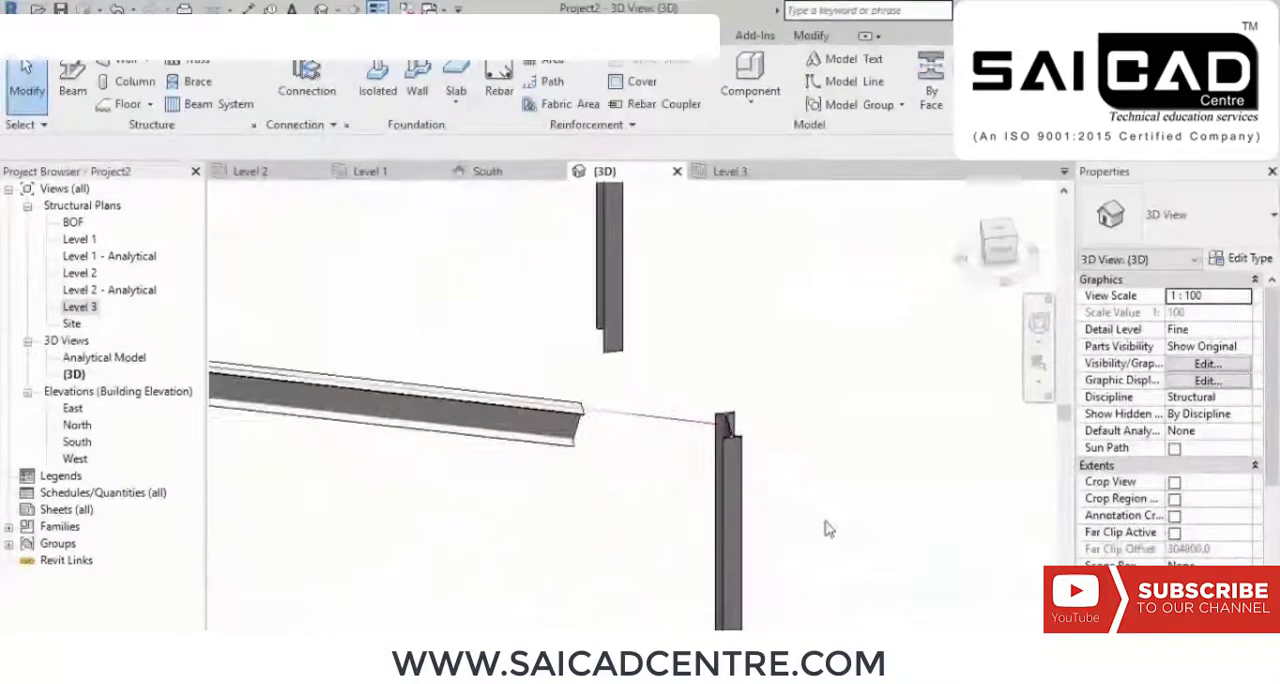
drag(855, 527, 818, 405)
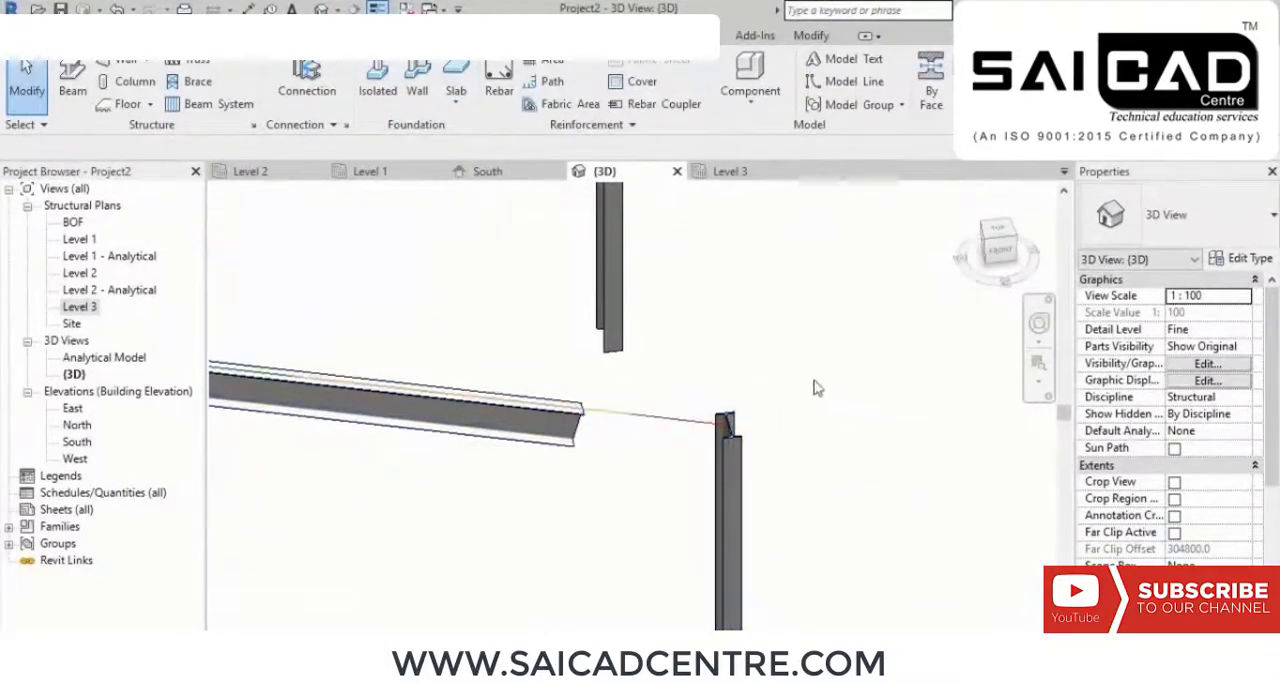
middle_drag(769, 383, 703, 286)
scroll(695, 281, down, 3)
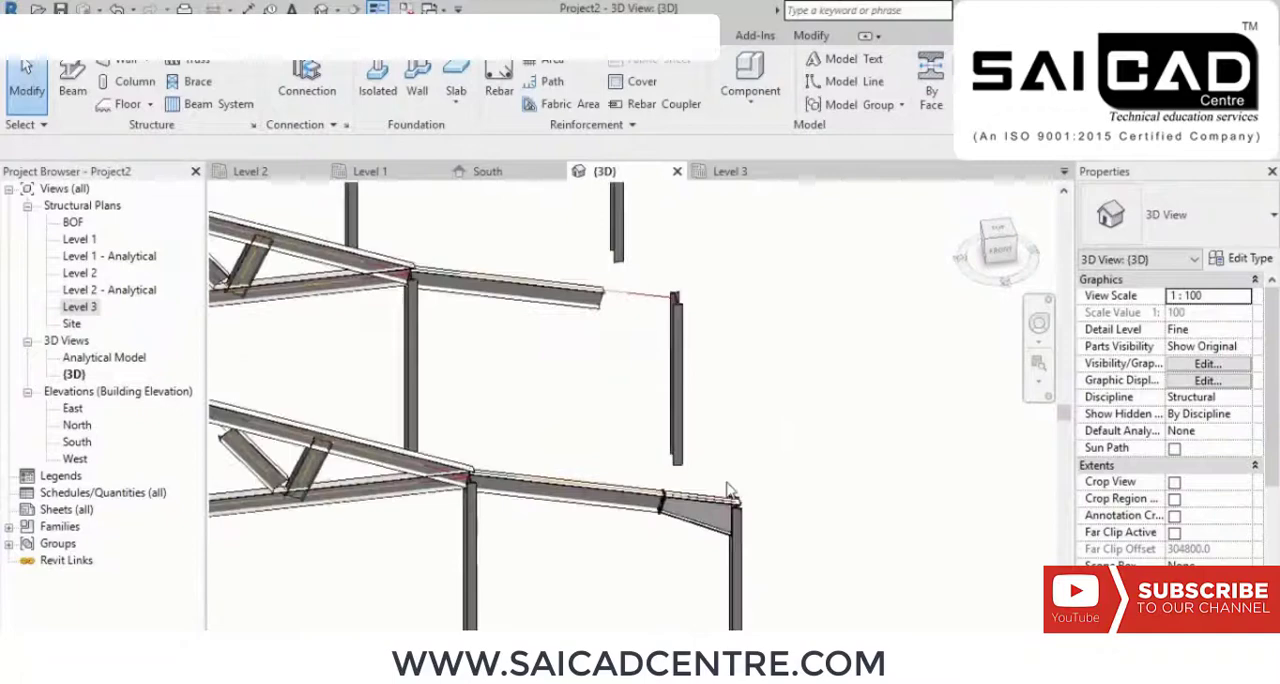
click(697, 527)
middle_drag(804, 401, 769, 514)
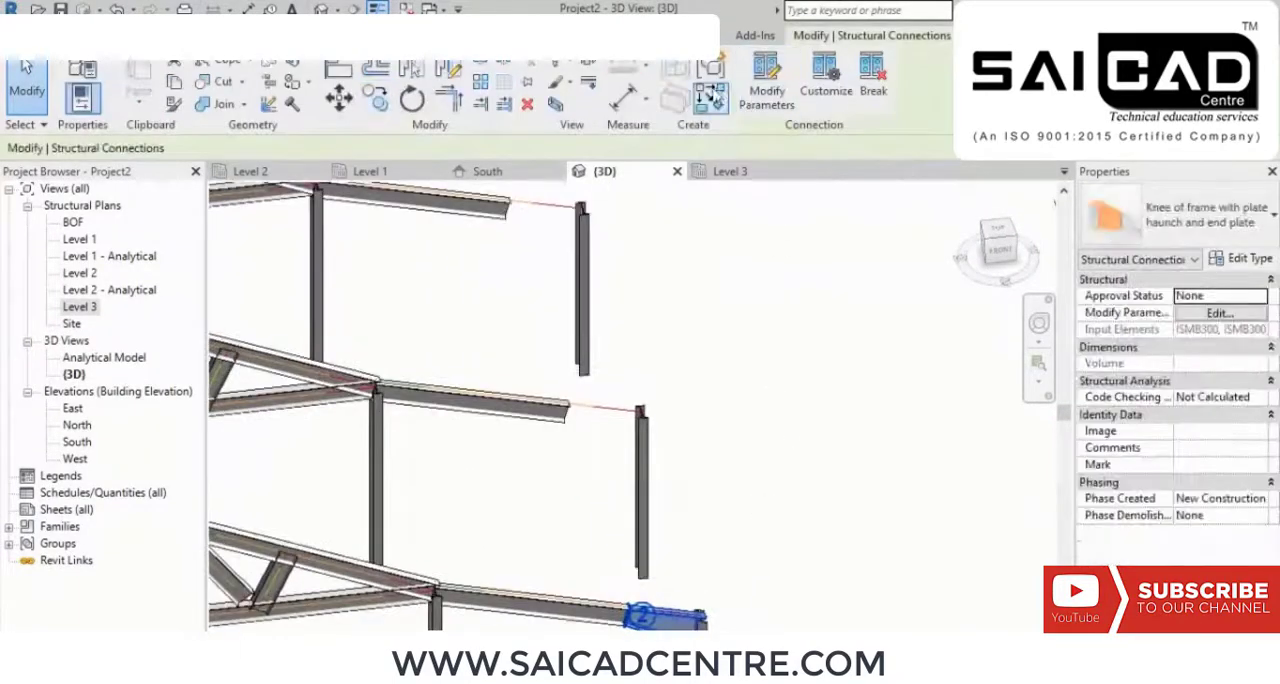
click(380, 100)
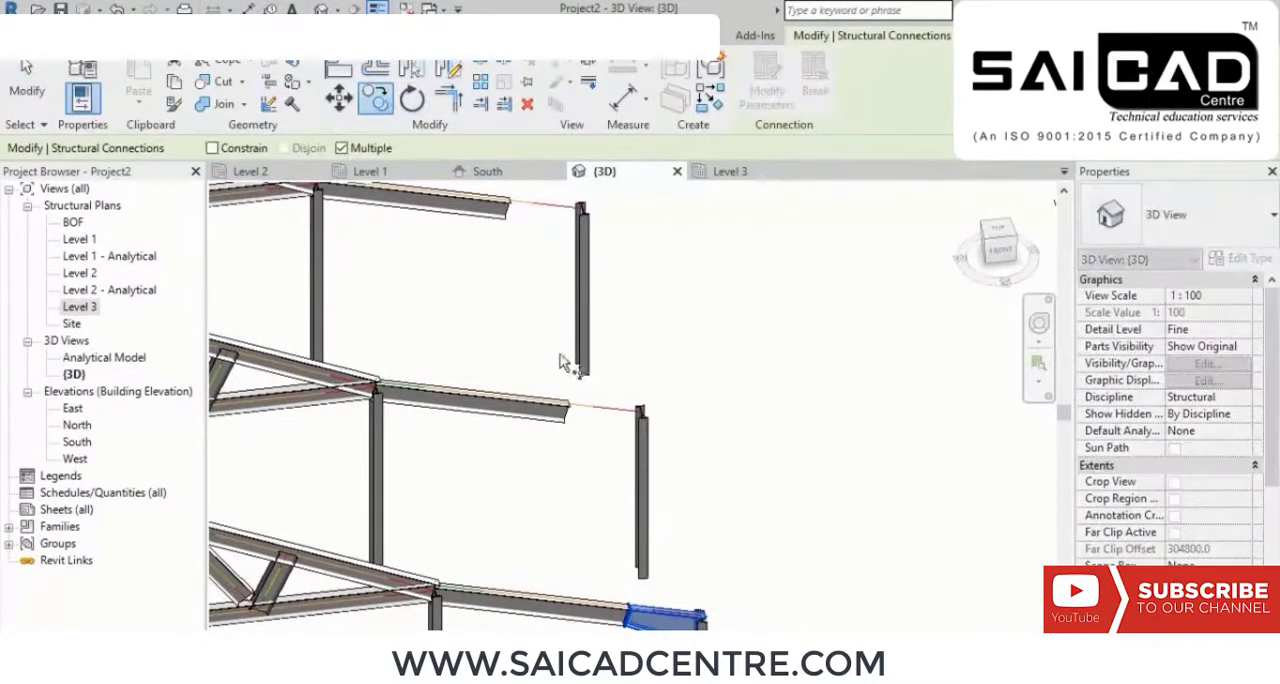
scroll(680, 605, up, 5)
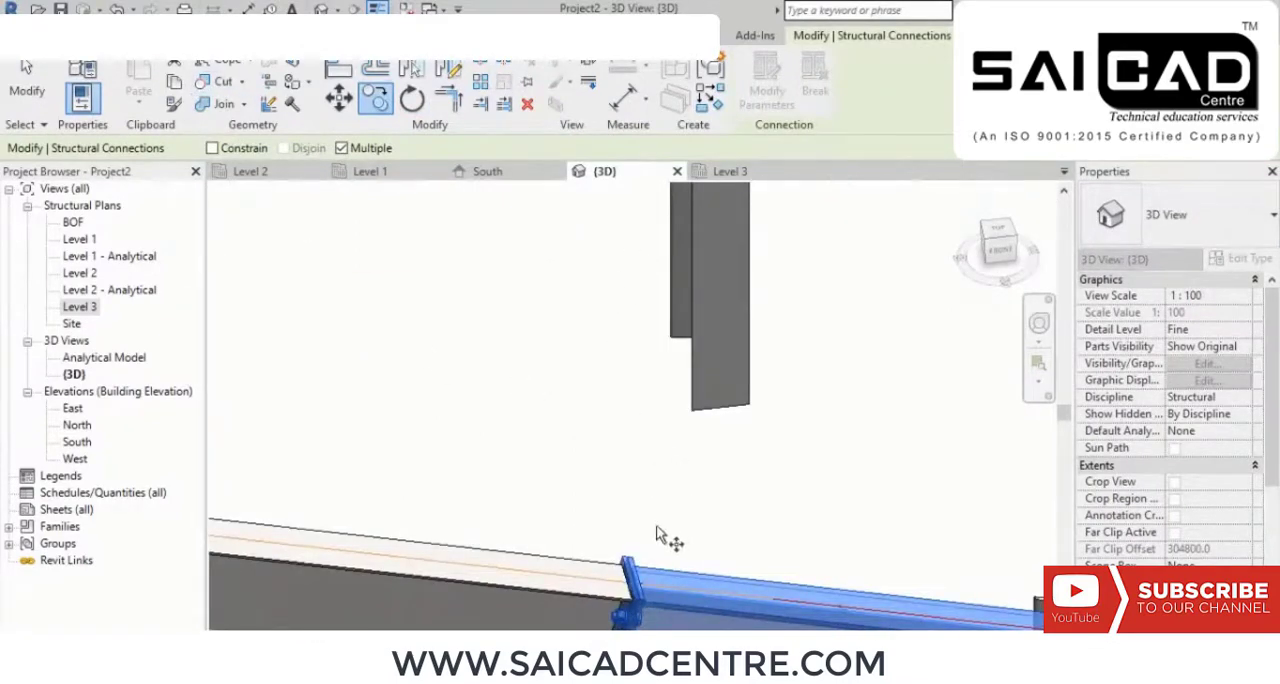
middle_drag(903, 533, 332, 375)
scroll(334, 374, down, 2)
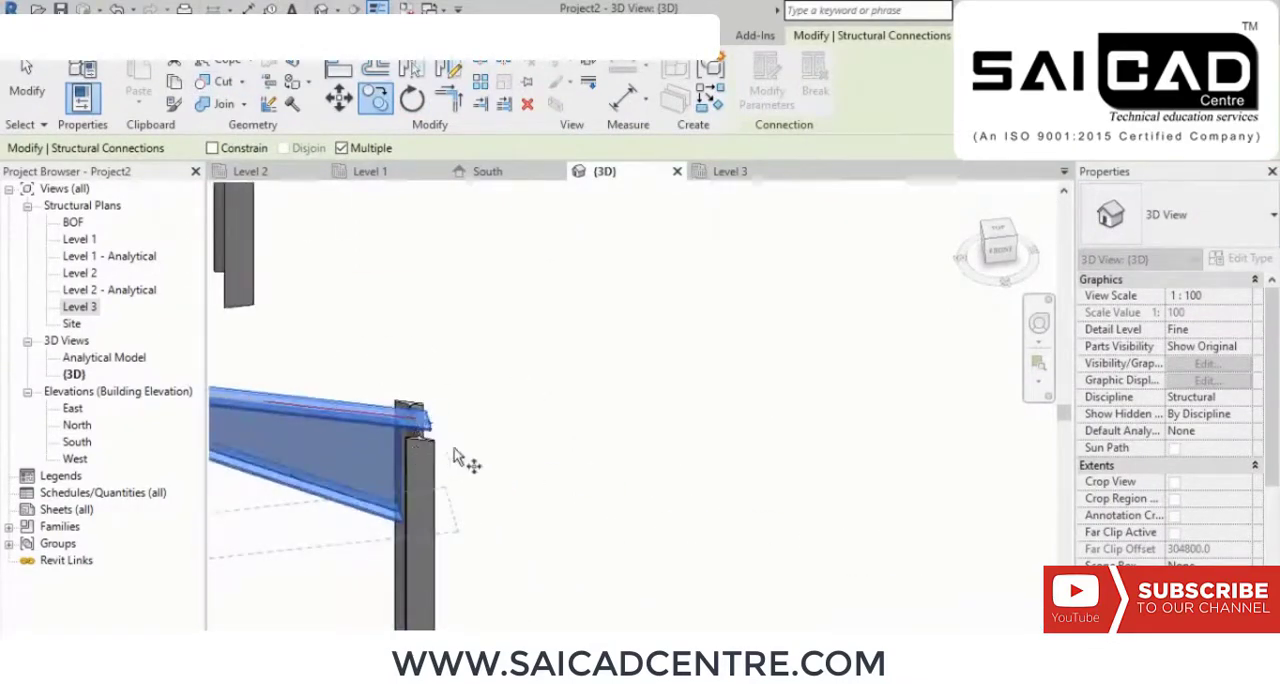
scroll(456, 457, down, 4)
middle_drag(345, 440, 686, 449)
scroll(684, 448, down, 1)
scroll(360, 388, up, 3)
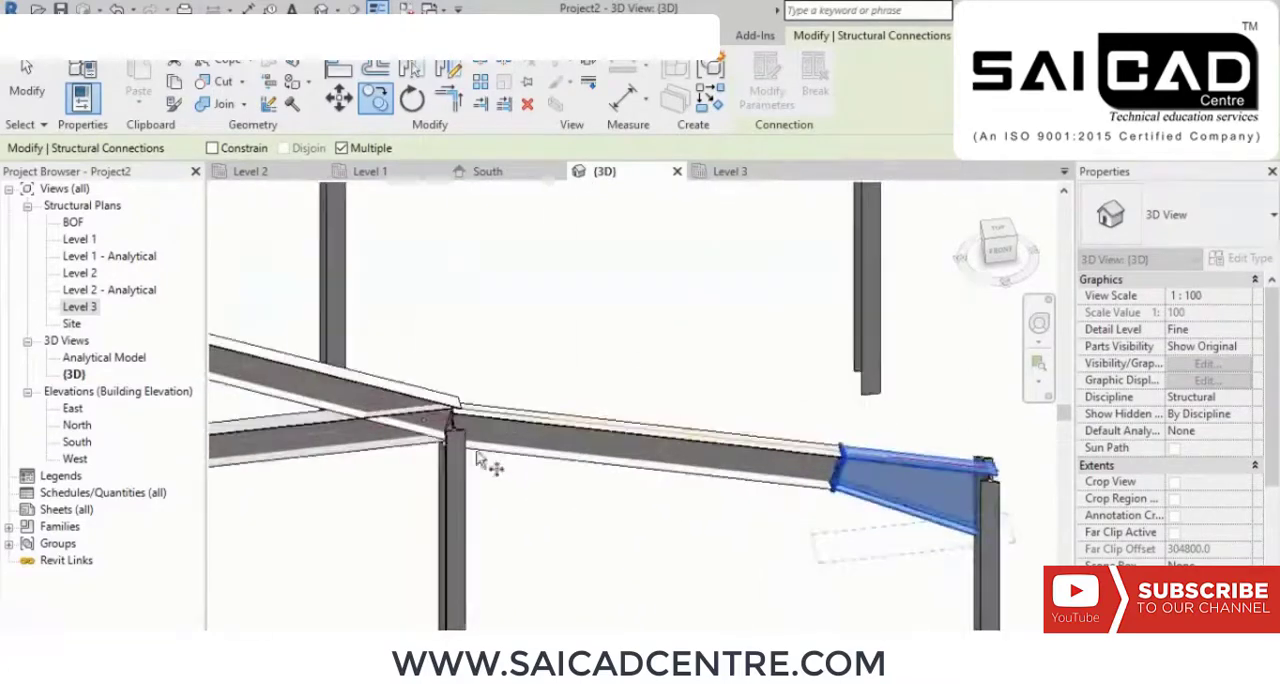
scroll(492, 440, down, 2)
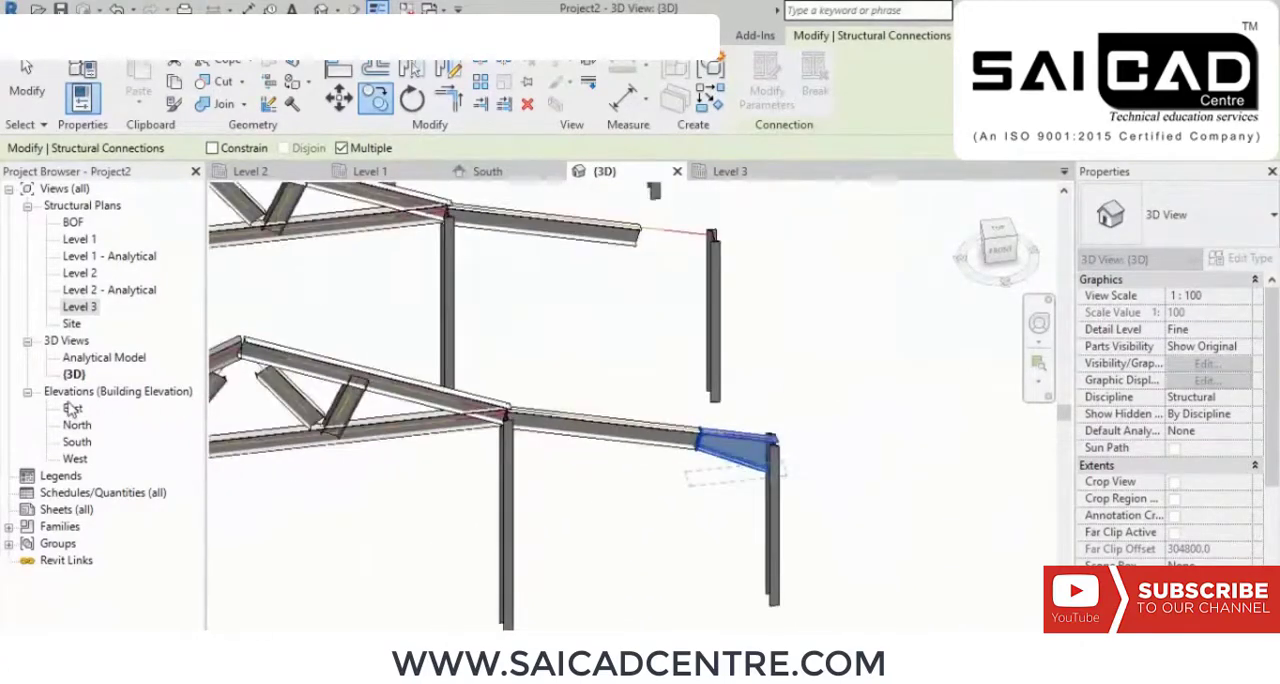
Step: Check the Level 3 and Level 2 plans around grids 2 and 3 for the grid A haunch connection
double_click(80, 307)
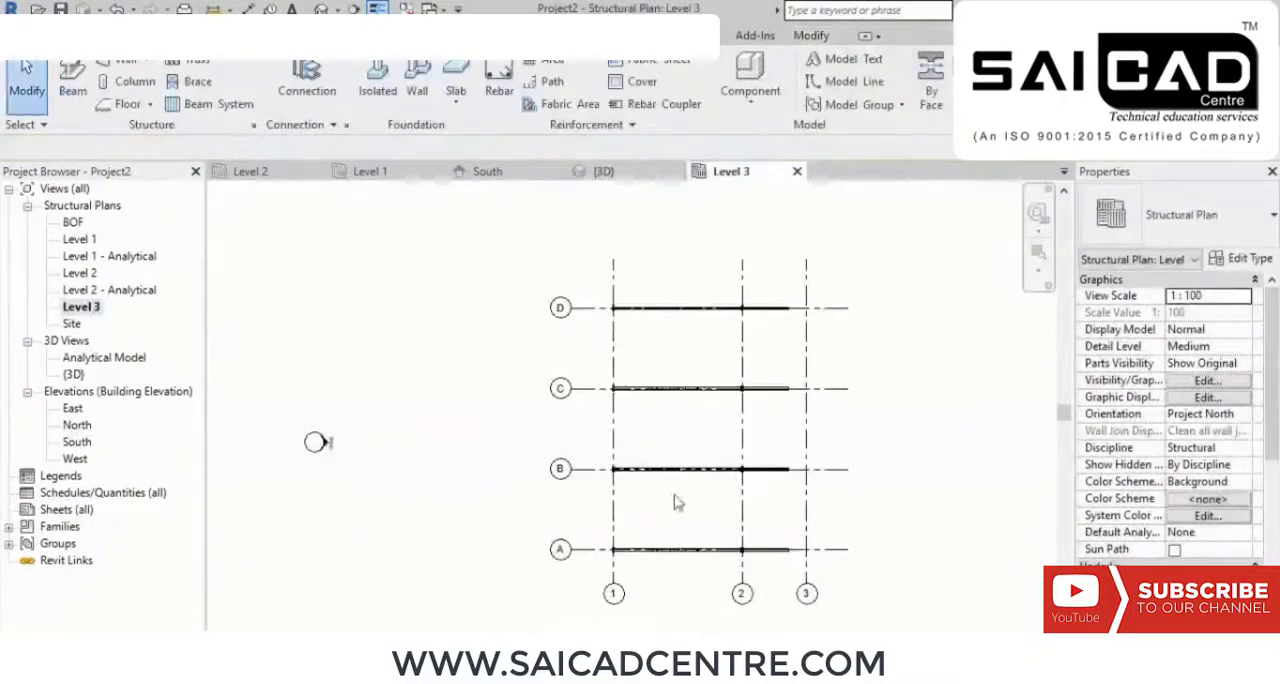
middle_drag(857, 551, 697, 459)
scroll(714, 471, up, 3)
scroll(572, 450, up, 1)
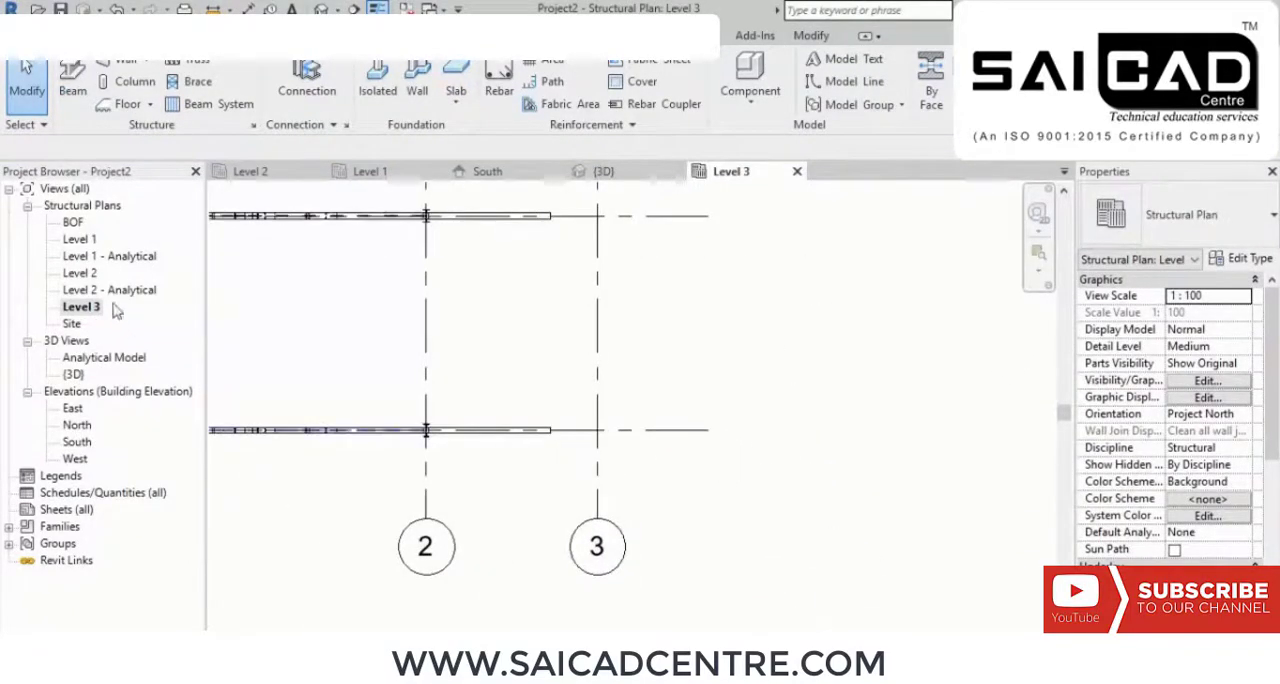
double_click(80, 275)
middle_drag(827, 463, 429, 211)
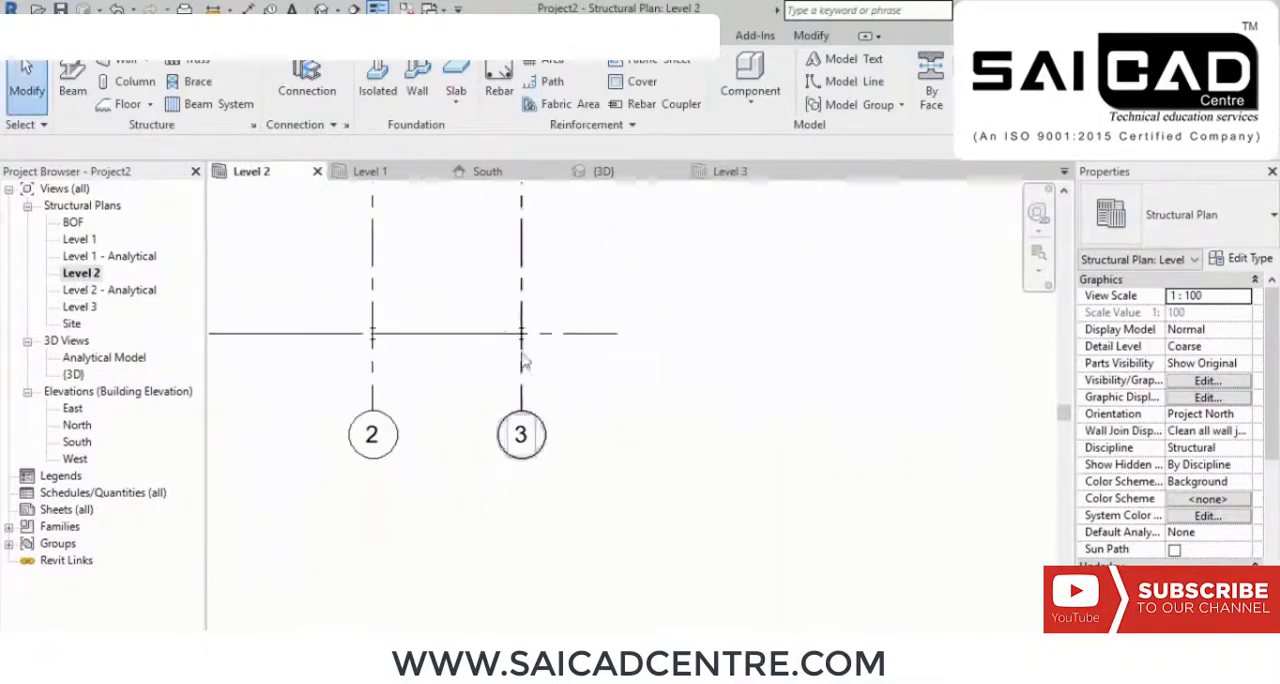
scroll(514, 314, up, 4)
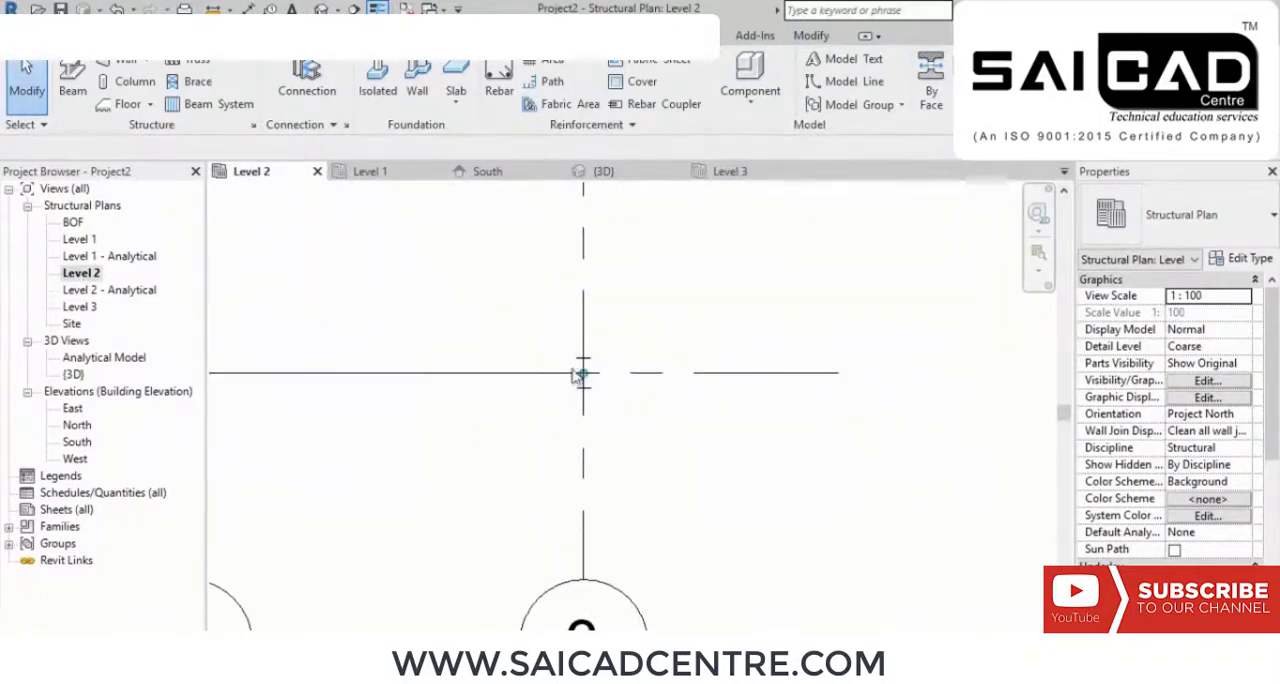
scroll(556, 388, down, 4)
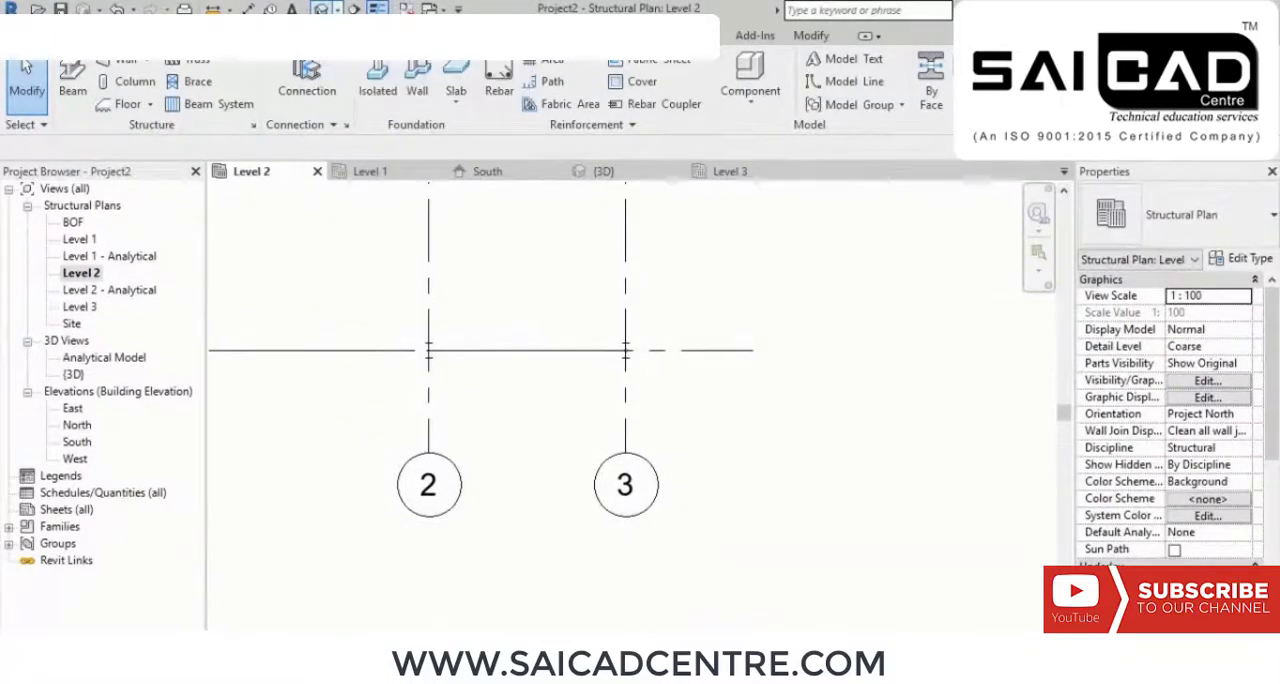
Step: In the 3D view, copy the plate haunch and end plate connection from the grid A column to the grid B column
click(321, 10)
click(745, 468)
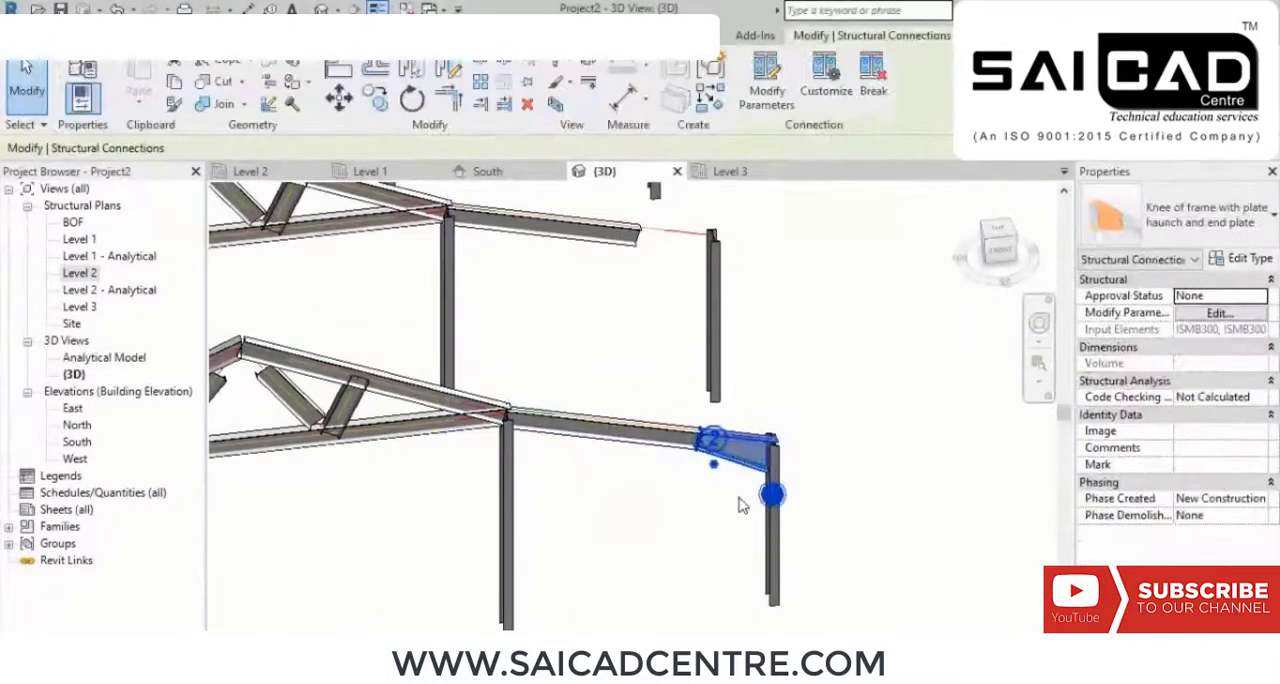
shift+middle_drag(783, 436, 640, 500)
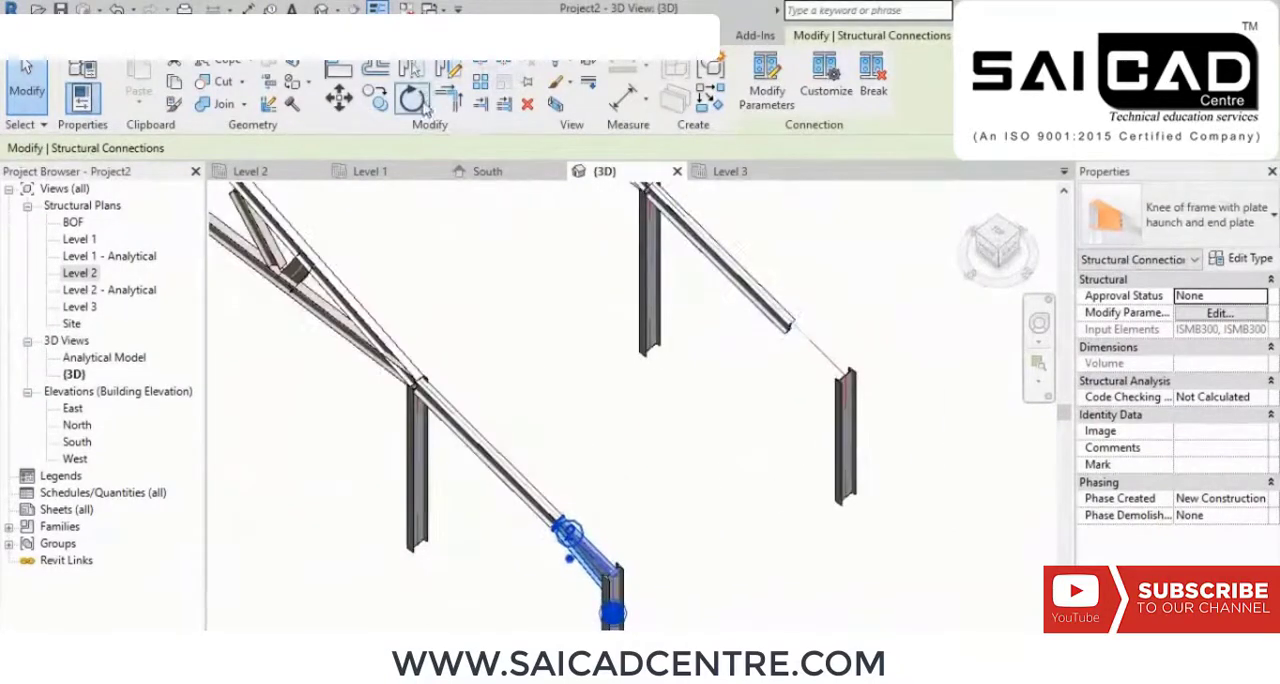
click(388, 97)
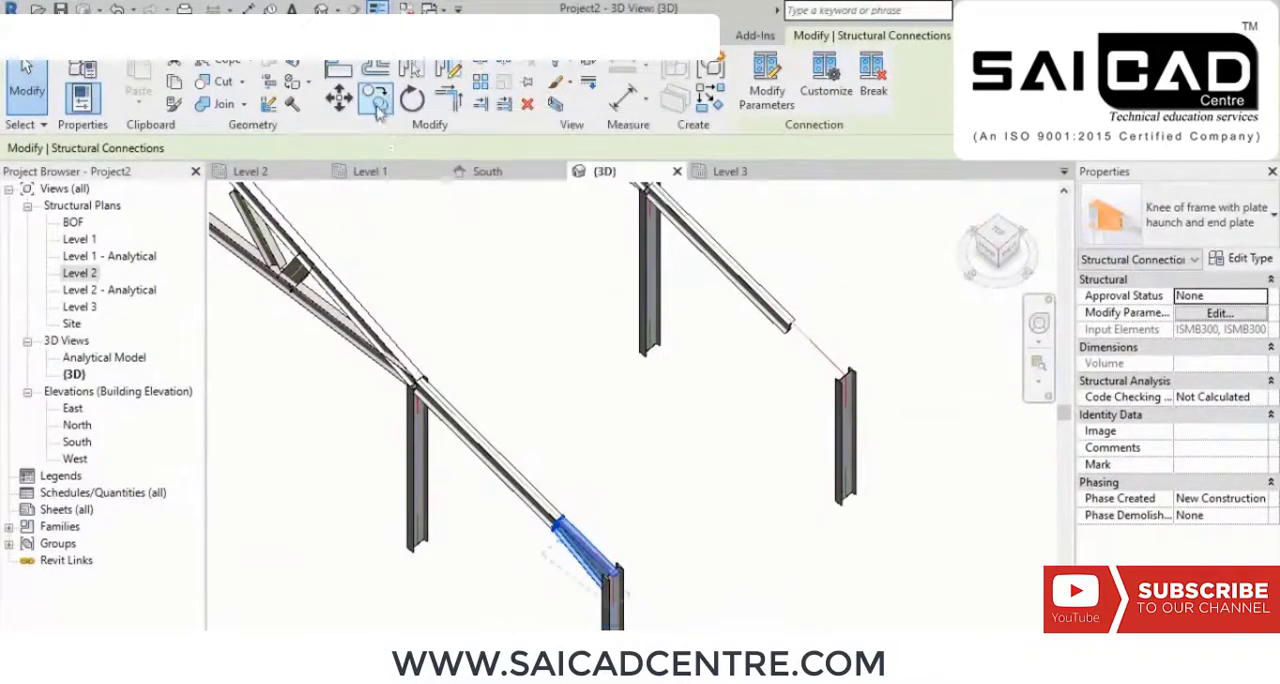
scroll(559, 522, up, 5)
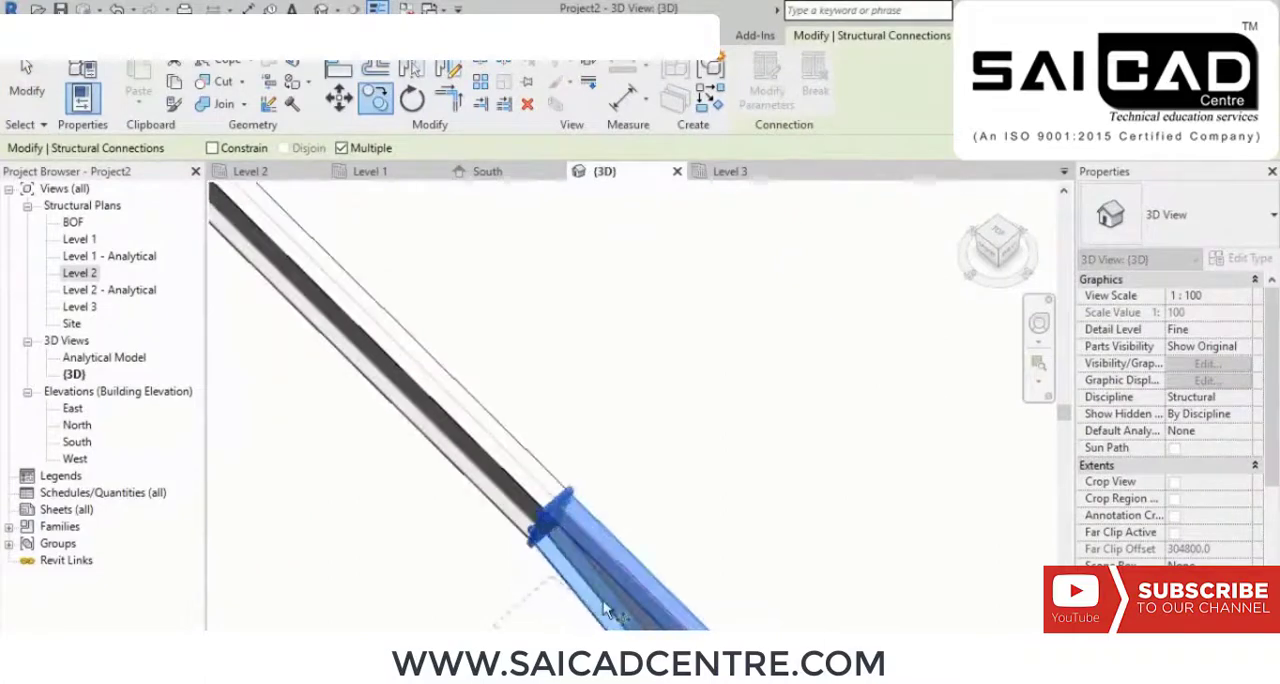
scroll(603, 600, down, 4)
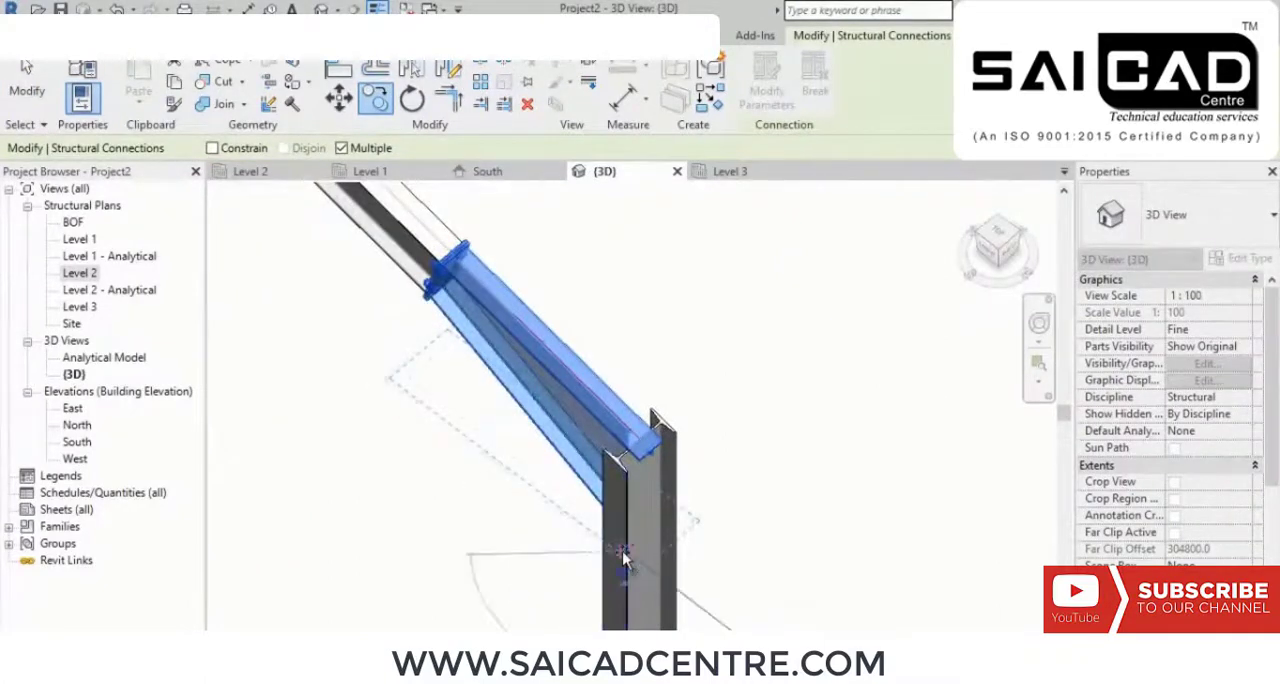
scroll(780, 500, down, 3)
middle_drag(870, 430, 426, 492)
scroll(618, 293, up, 4)
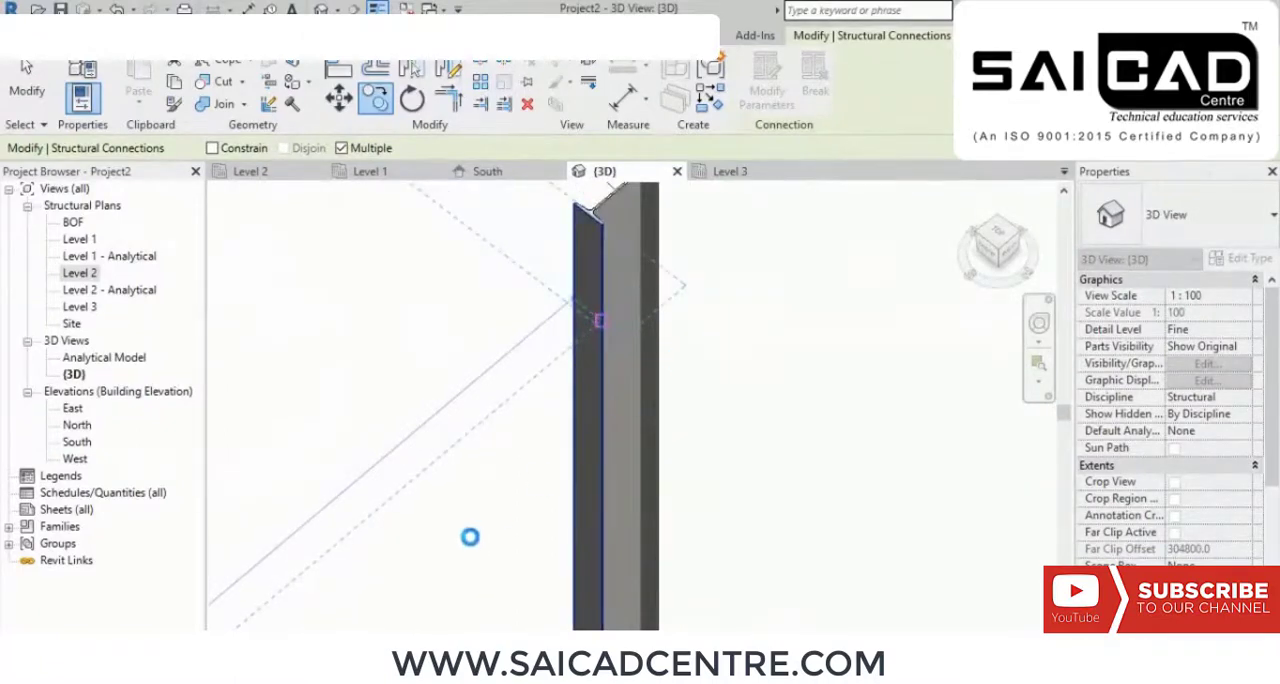
Step: Place further copies of the haunch connection at the matching outer columns on grids C and D
scroll(470, 537, down, 4)
scroll(480, 525, up, 3)
scroll(491, 506, down, 1)
middle_drag(723, 359, 446, 543)
scroll(687, 222, up, 3)
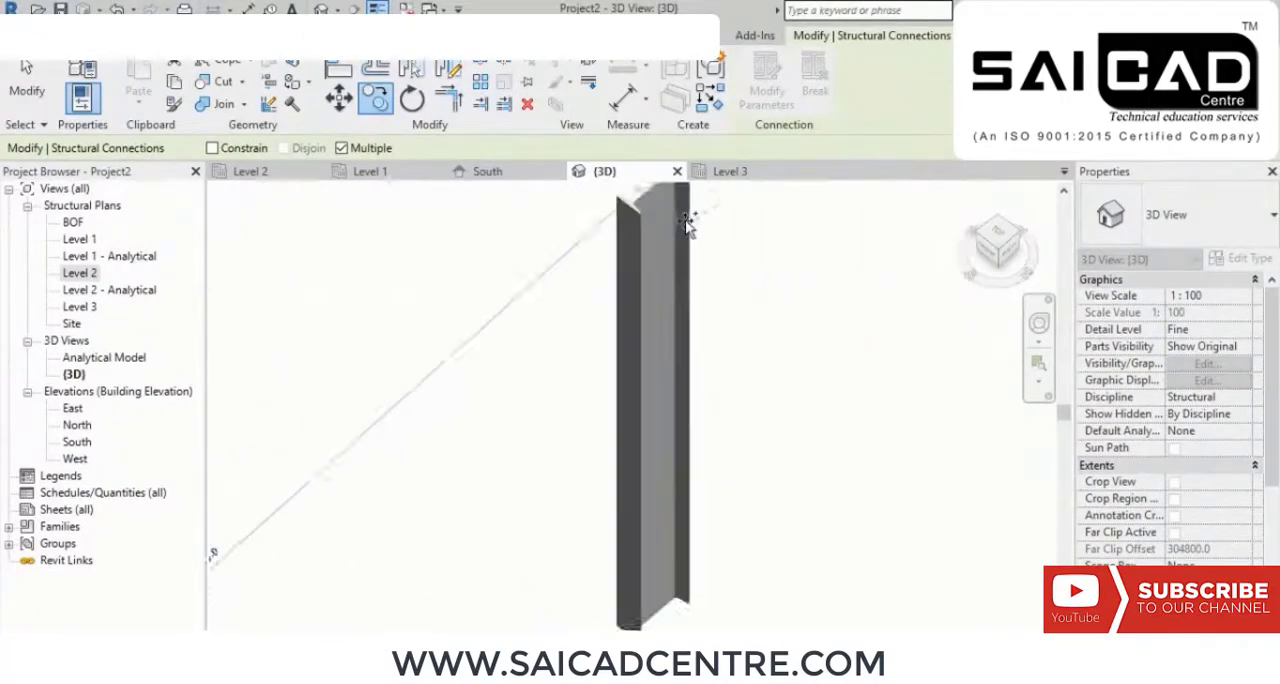
scroll(687, 222, up, 1)
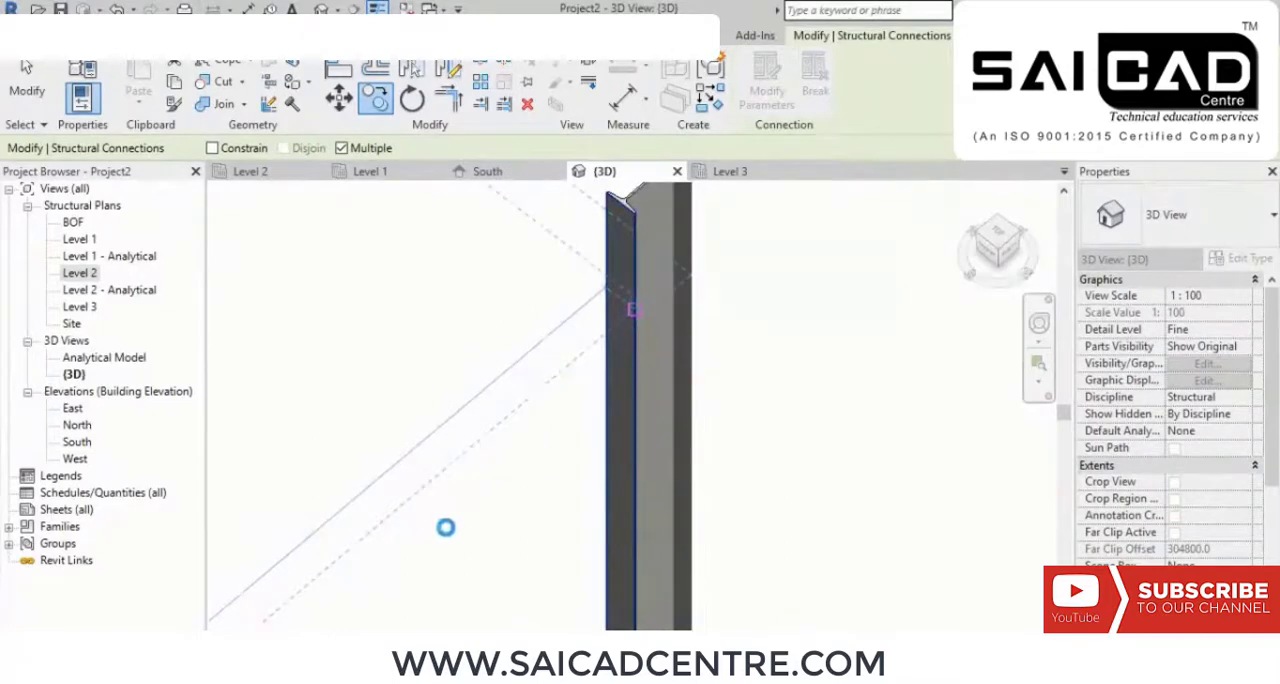
scroll(448, 520, down, 4)
scroll(757, 210, up, 4)
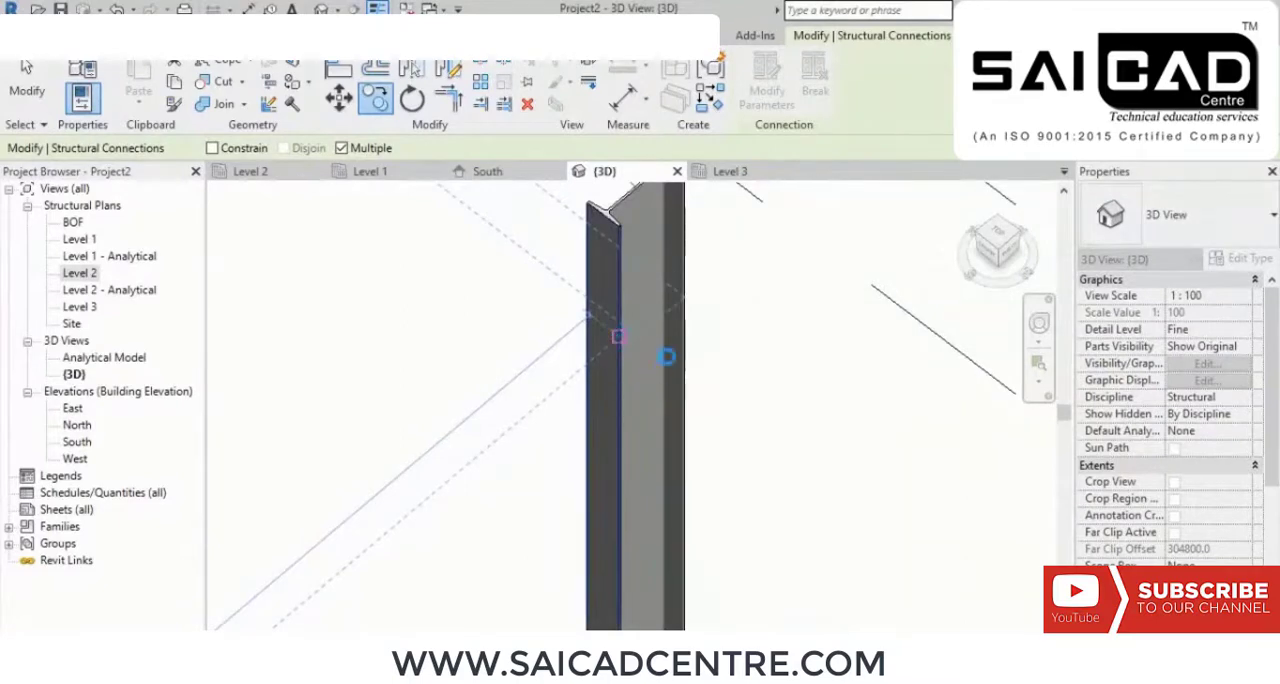
scroll(667, 350, down, 7)
key(Escape)
key(Escape)
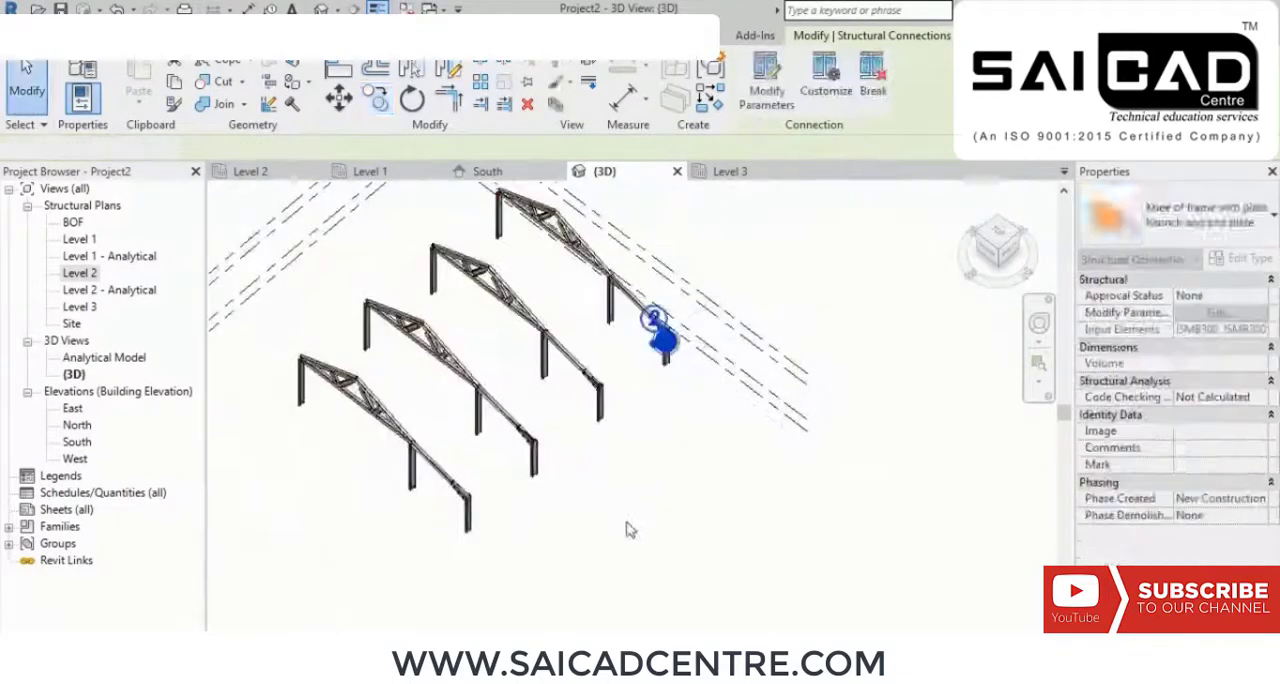
Step: Start a roof by extrusion with the nearest frame's outer truss column flange as work plane, referenced to Level 3 with offset 0.0
shift+middle_drag(565, 503, 640, 428)
scroll(640, 428, up, 3)
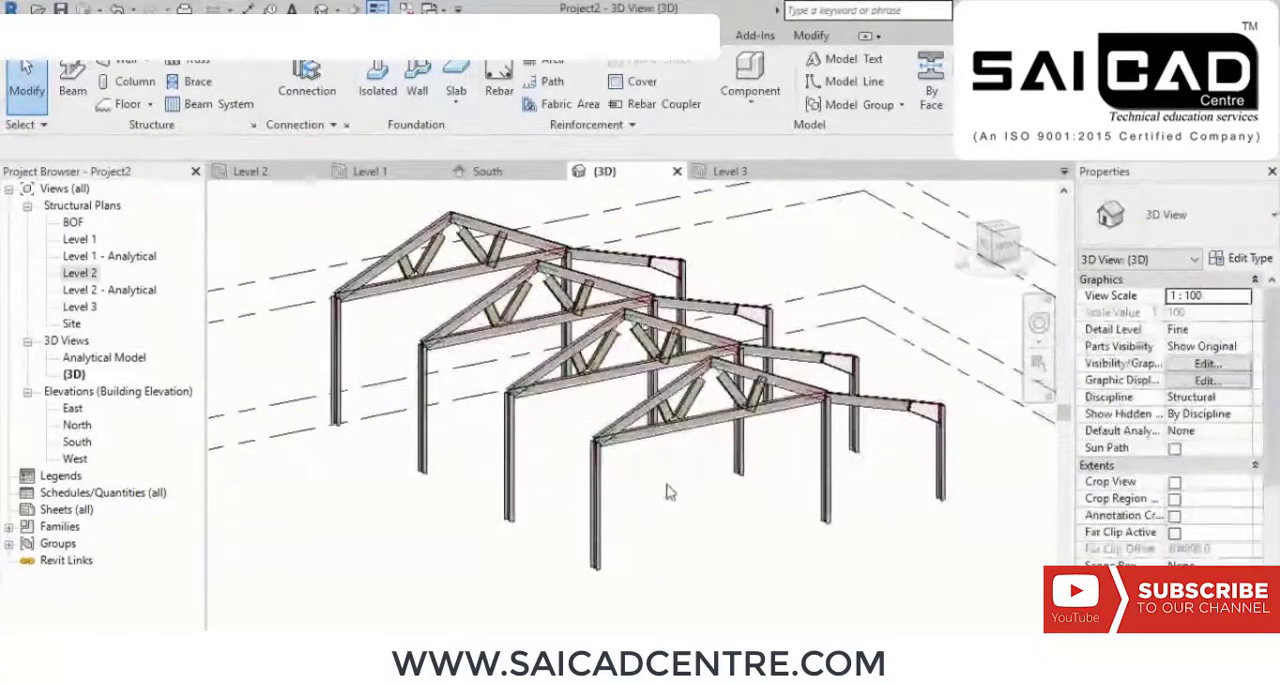
scroll(669, 491, up, 3)
scroll(655, 499, down, 2)
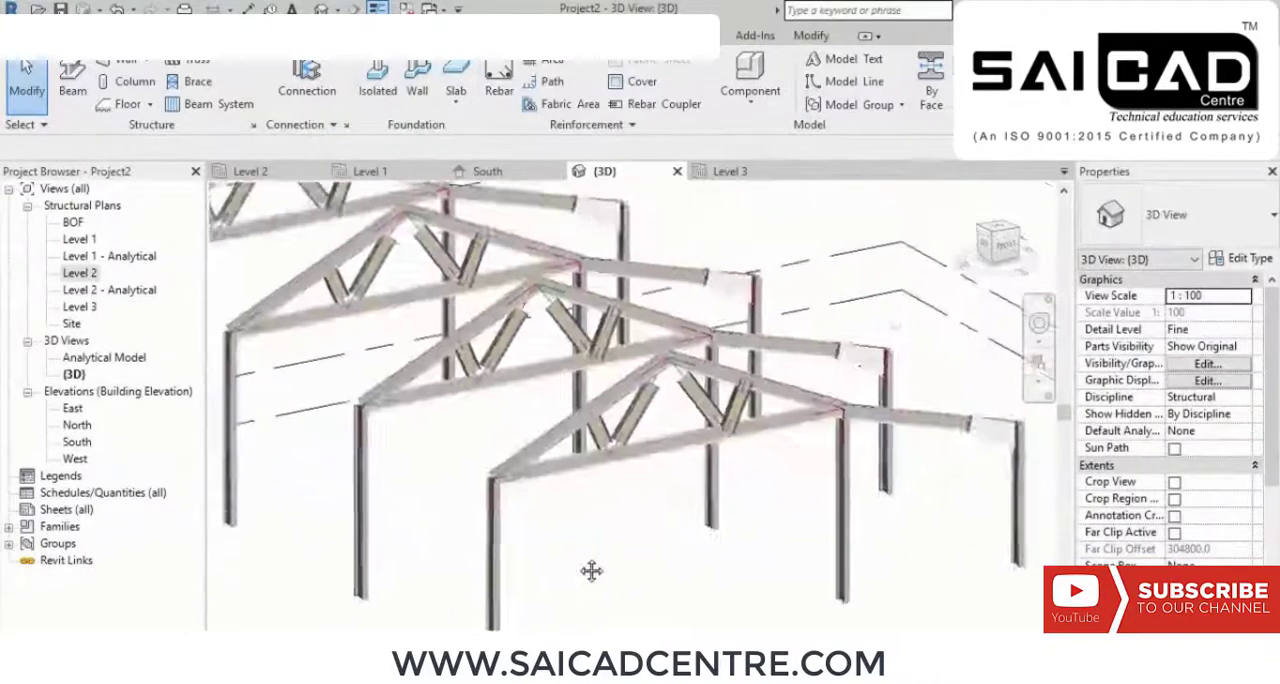
scroll(563, 517, down, 2)
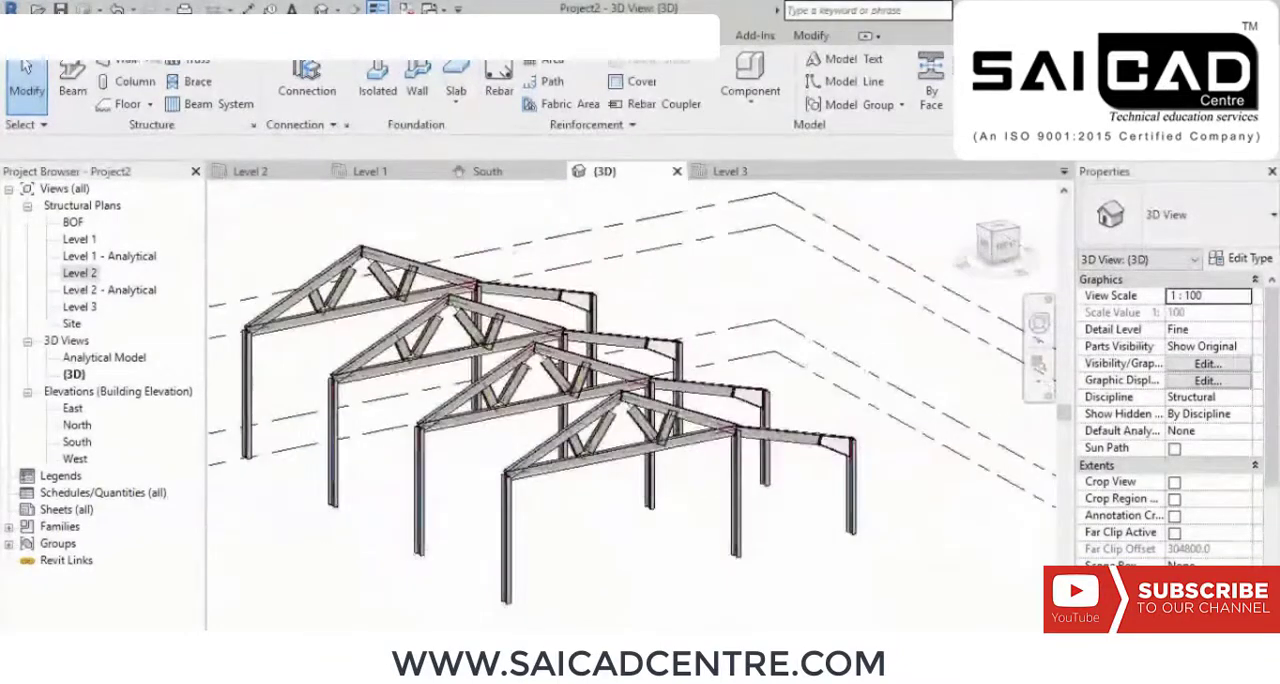
click(80, 36)
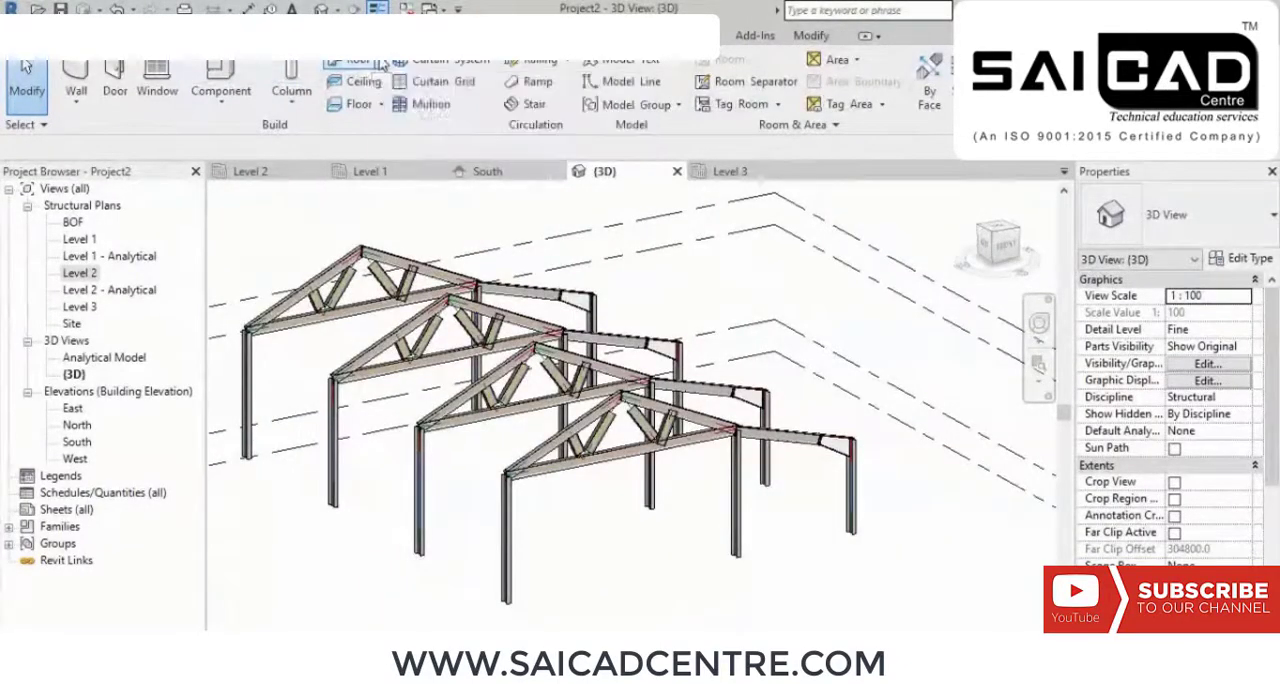
click(380, 63)
click(396, 129)
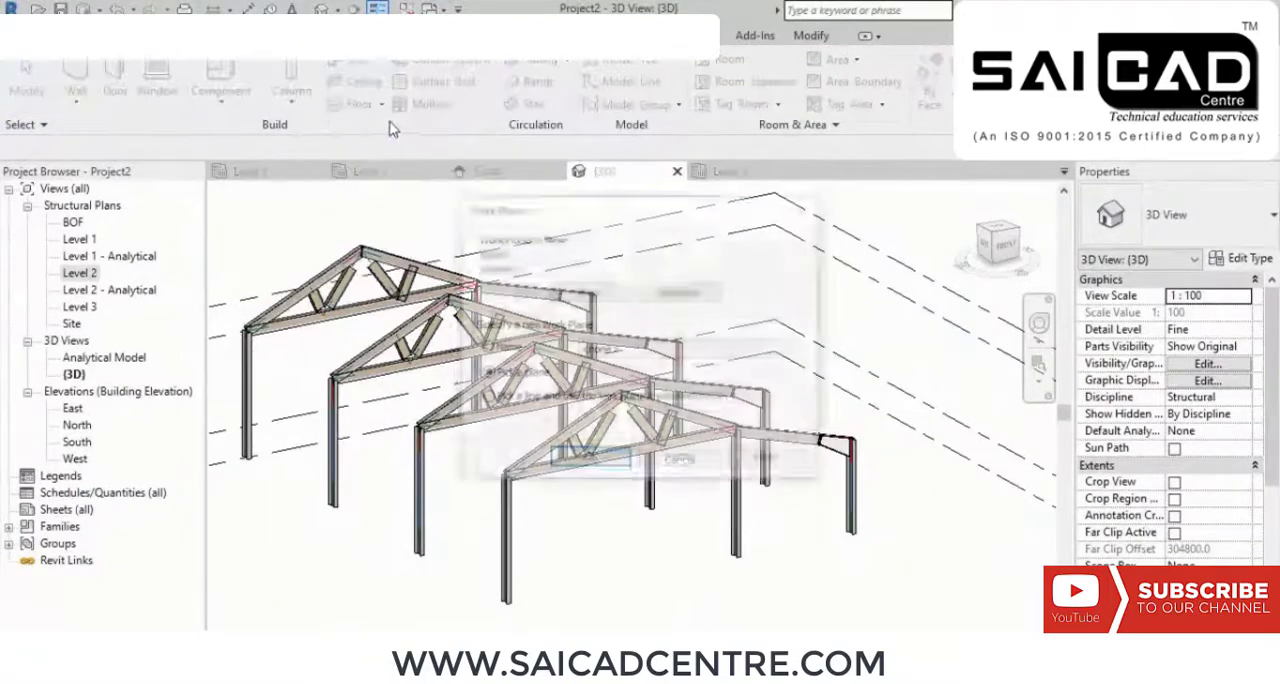
click(590, 461)
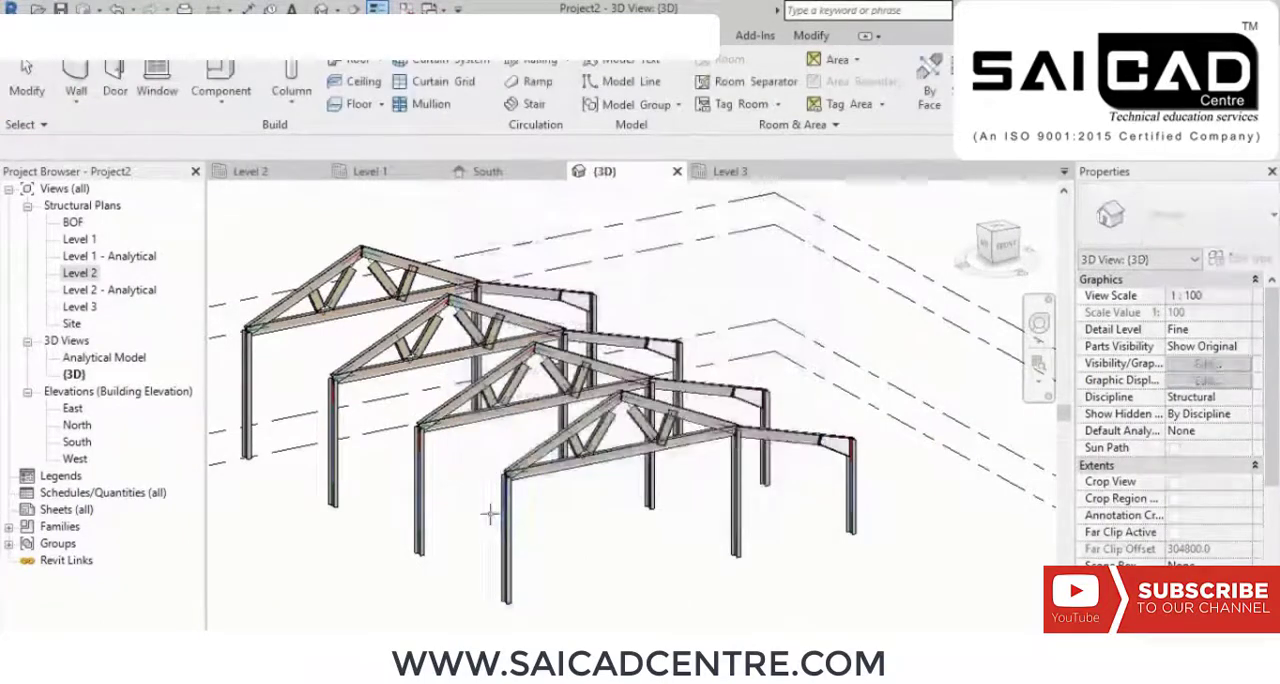
scroll(491, 514, up, 10)
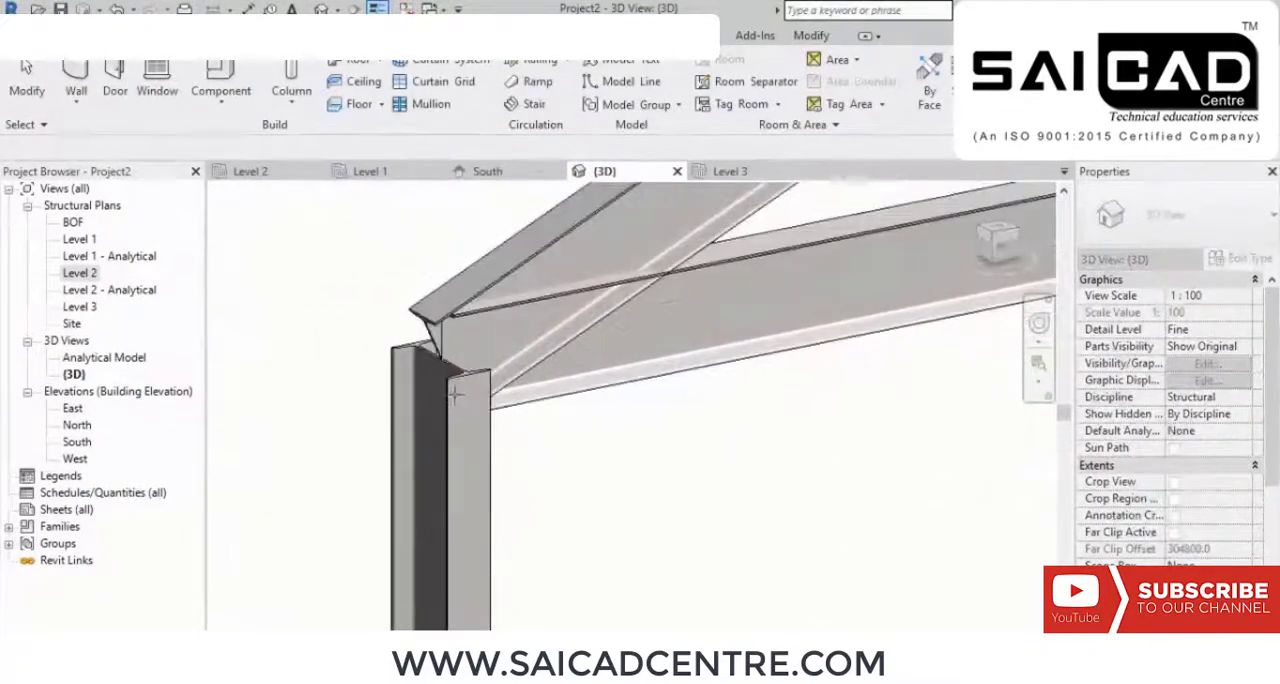
click(451, 390)
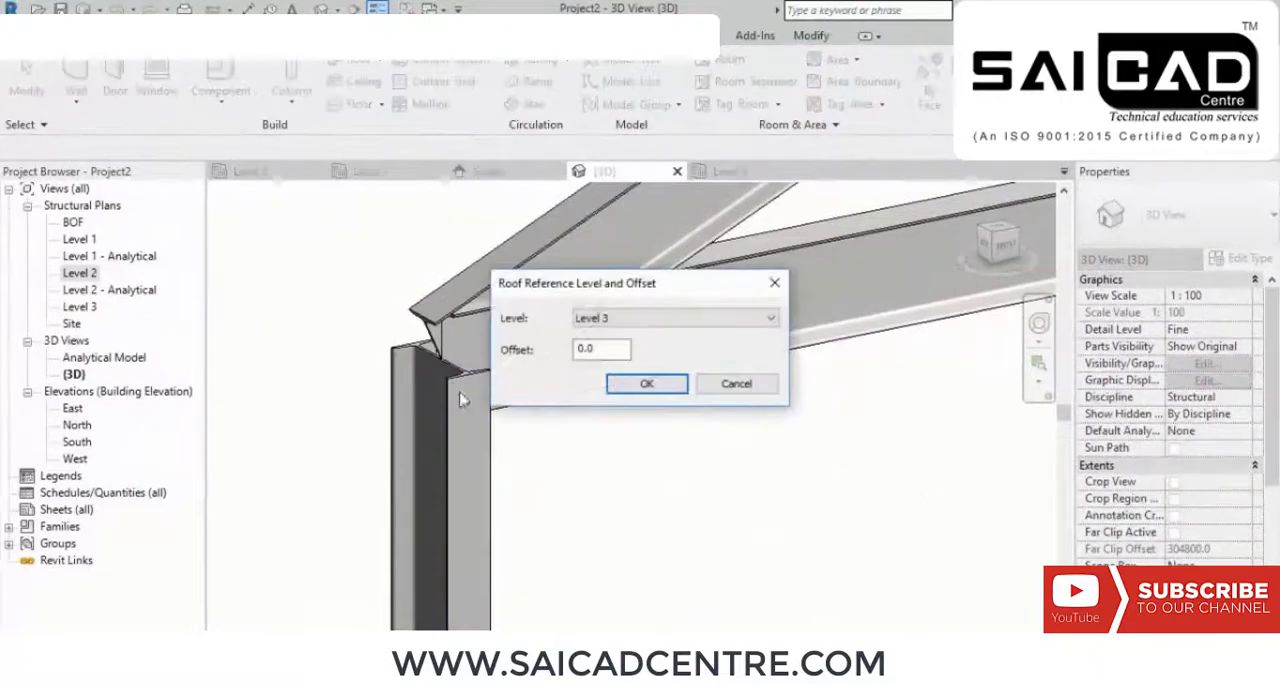
click(645, 384)
scroll(580, 428, down, 8)
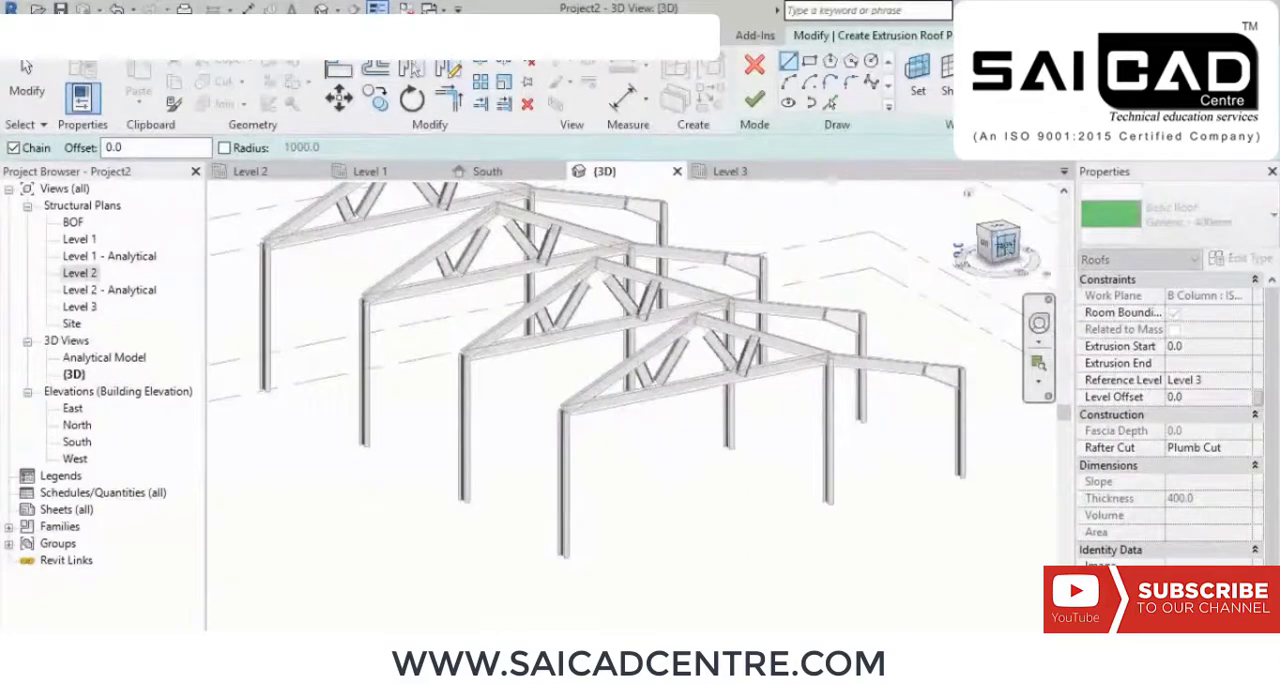
right_click(955, 282)
click(985, 288)
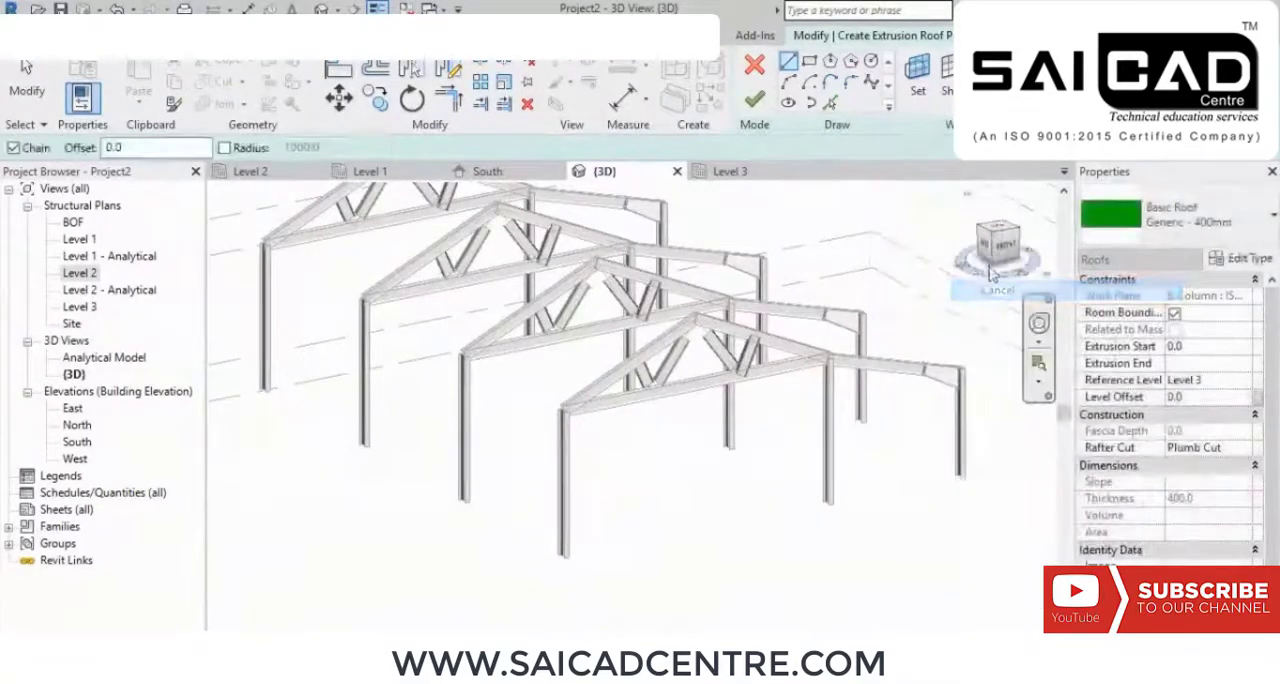
click(997, 245)
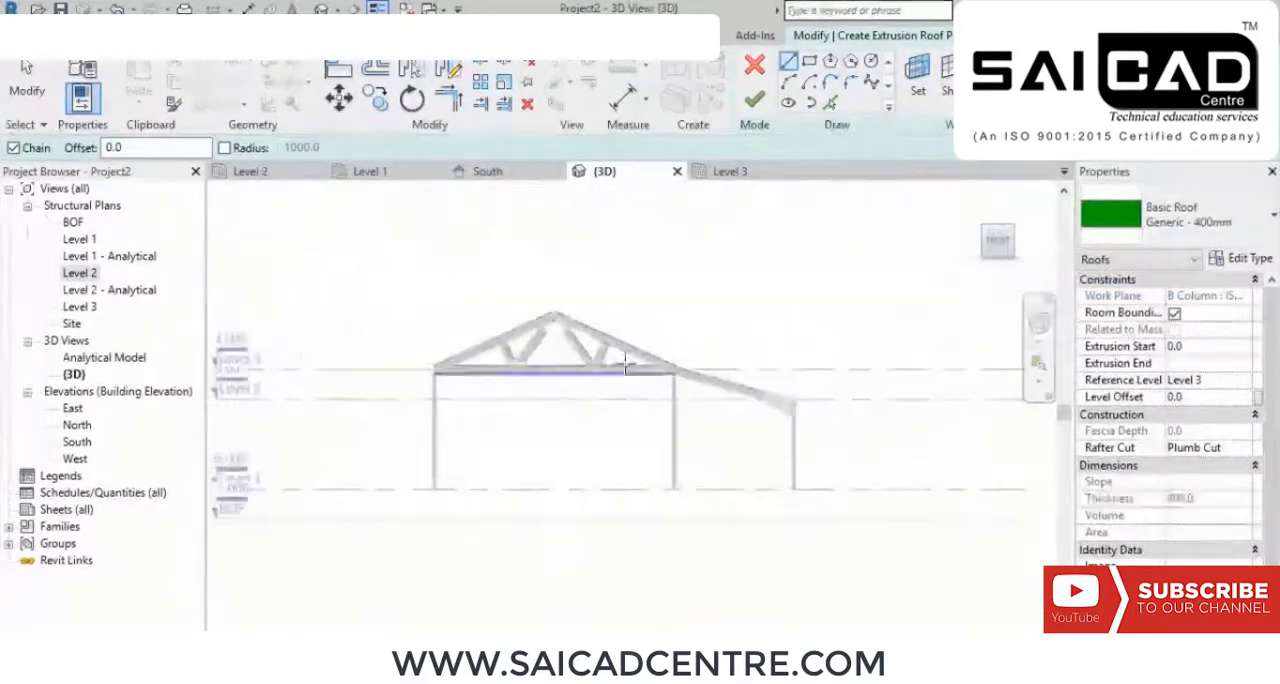
scroll(625, 365, up, 6)
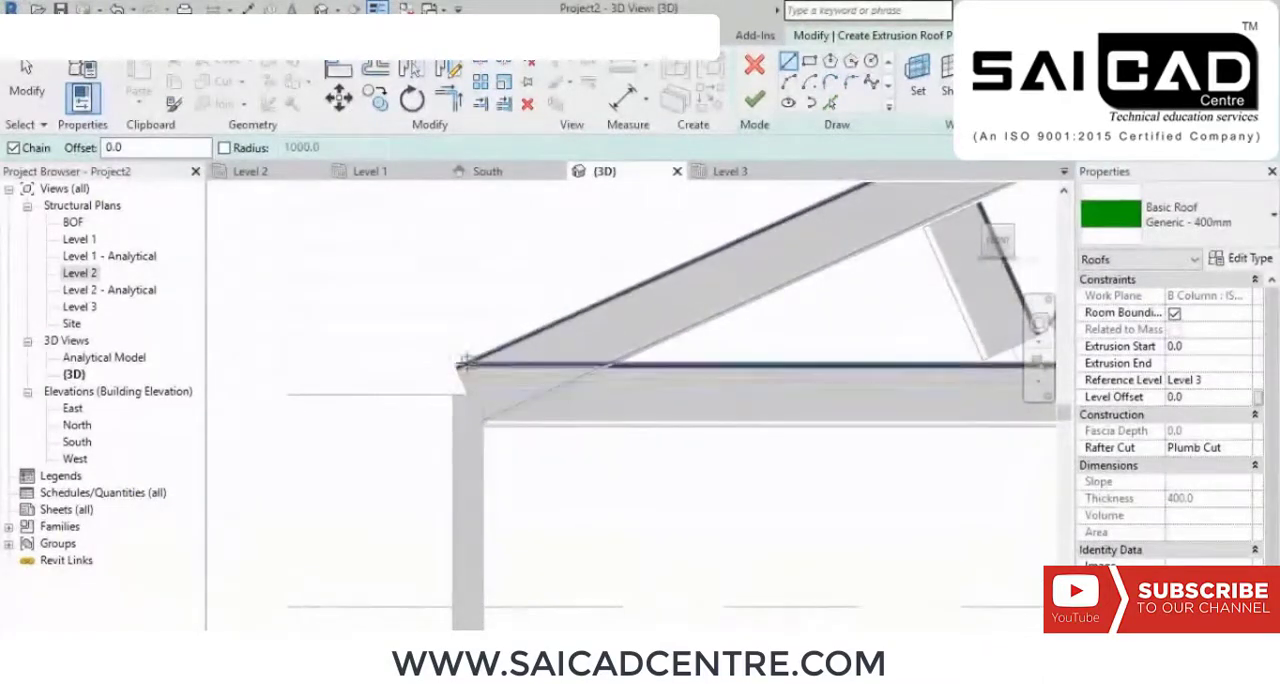
click(460, 363)
scroll(303, 486, down, 5)
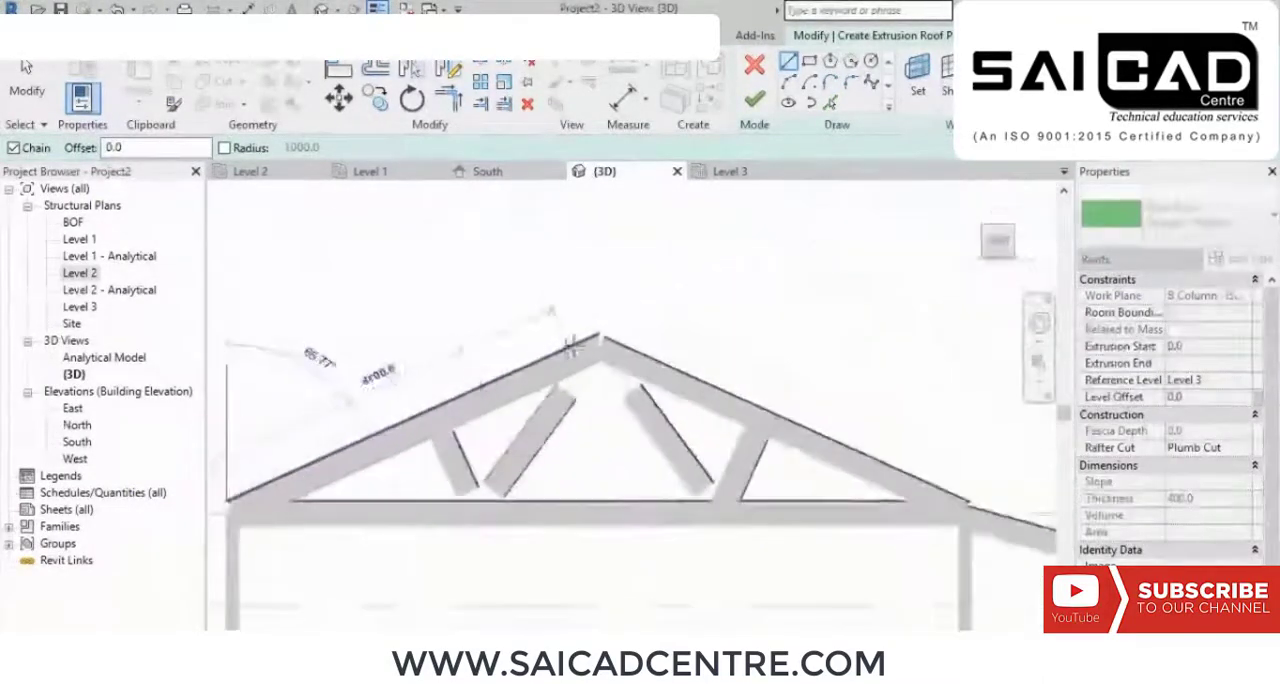
scroll(575, 340, up, 5)
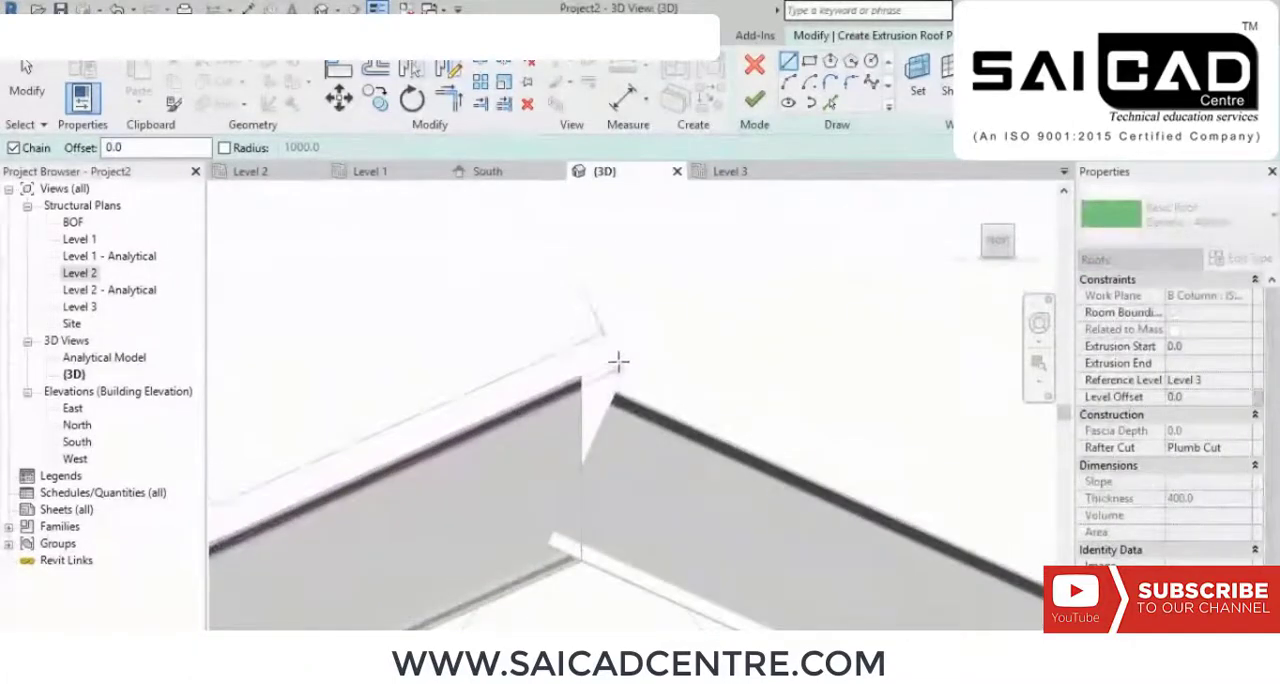
right_click(630, 307)
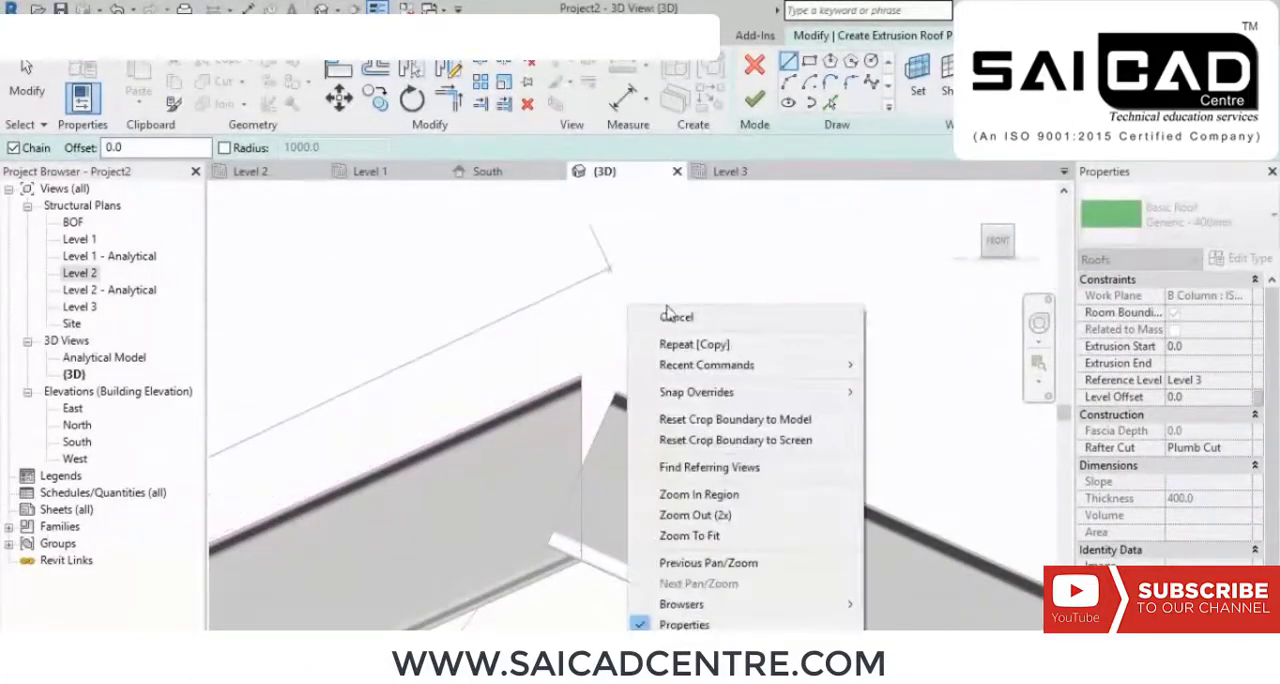
click(672, 316)
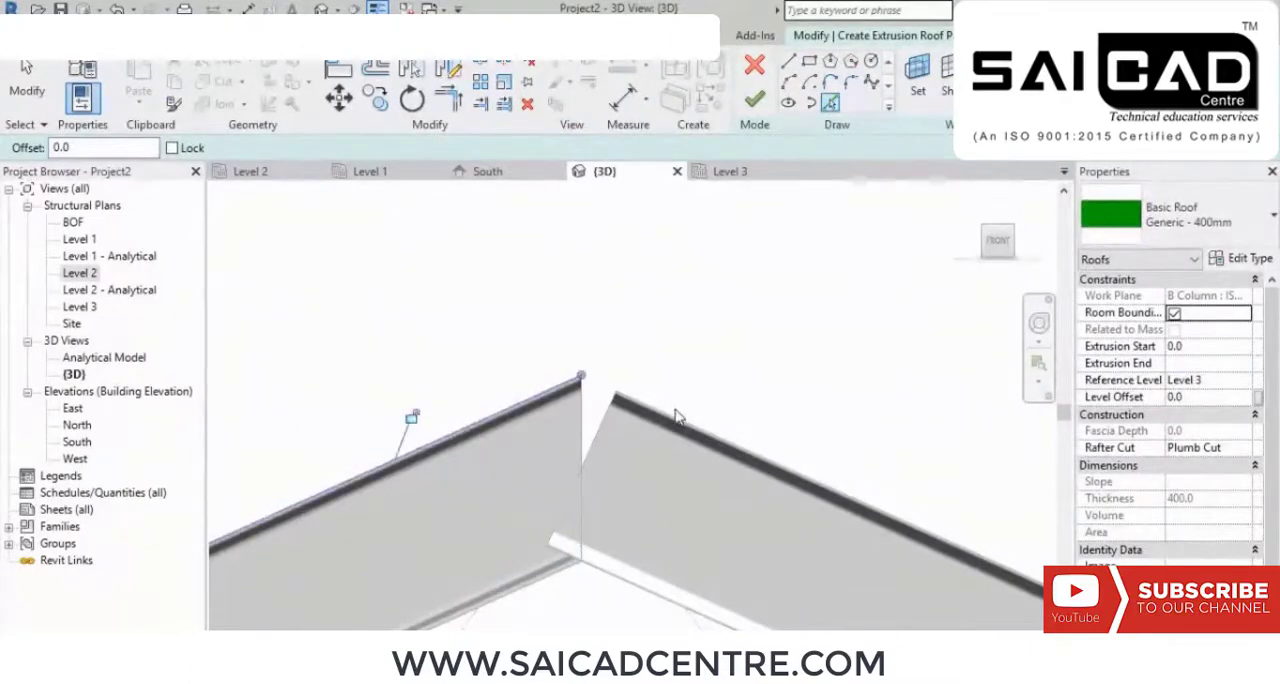
Step: In the front view, pick the top edges of both truss top chords and the sloping beam as roof profile lines
shift+middle_drag(666, 409, 200, 385)
middle_drag(711, 546, 453, 428)
scroll(602, 368, up, 2)
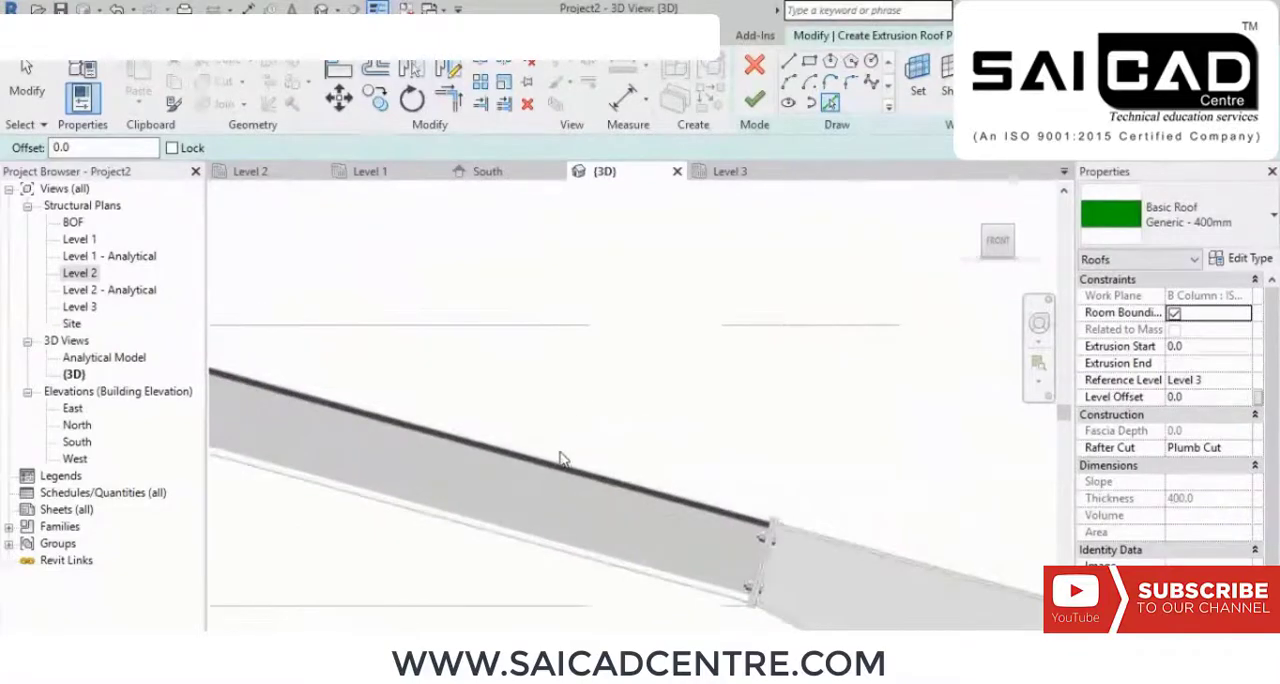
scroll(571, 371, down, 4)
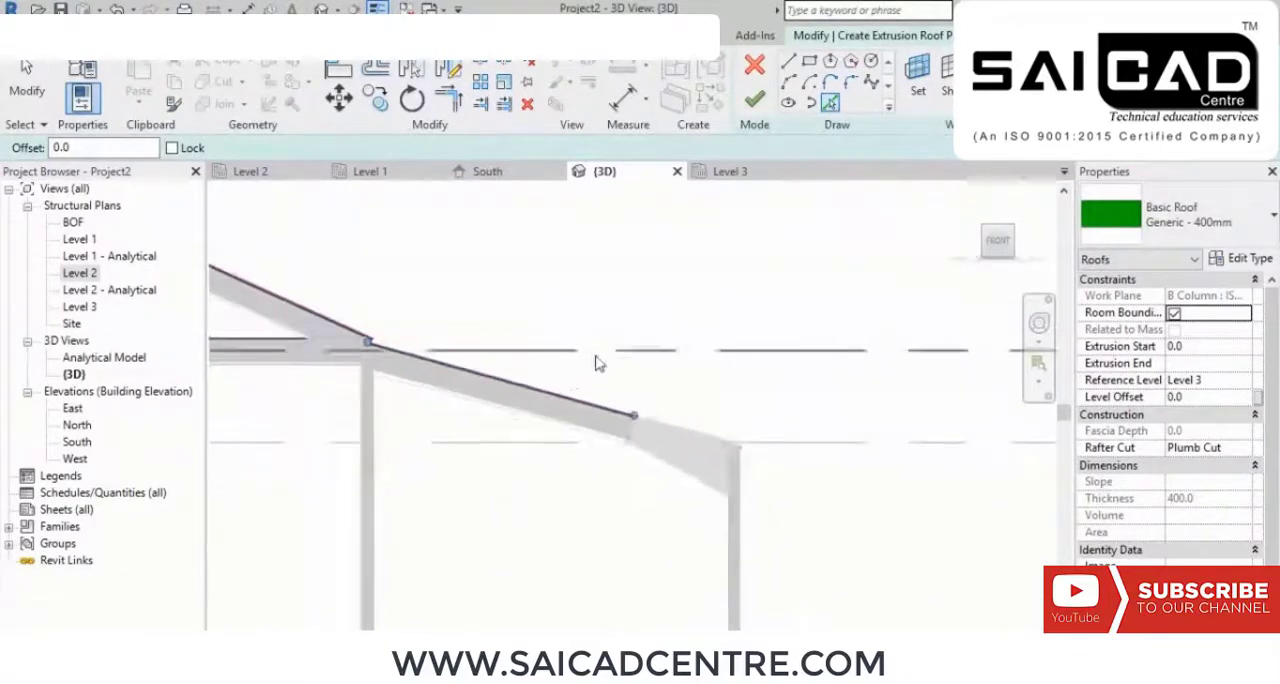
right_click(597, 258)
click(641, 268)
Step: Add vertical guide lines to the roof profile, offset 250 outward from the outer faces of the two outermost columns
middle_drag(646, 363, 711, 375)
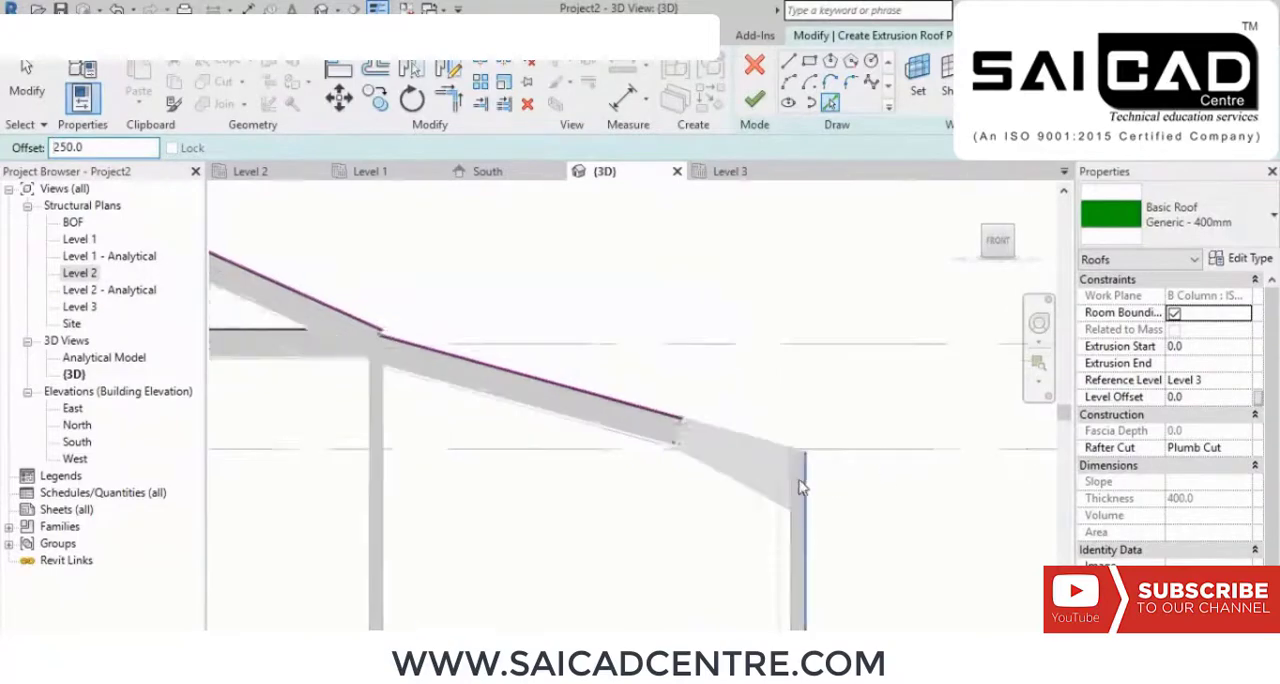
scroll(860, 450, up, 3)
scroll(806, 479, down, 6)
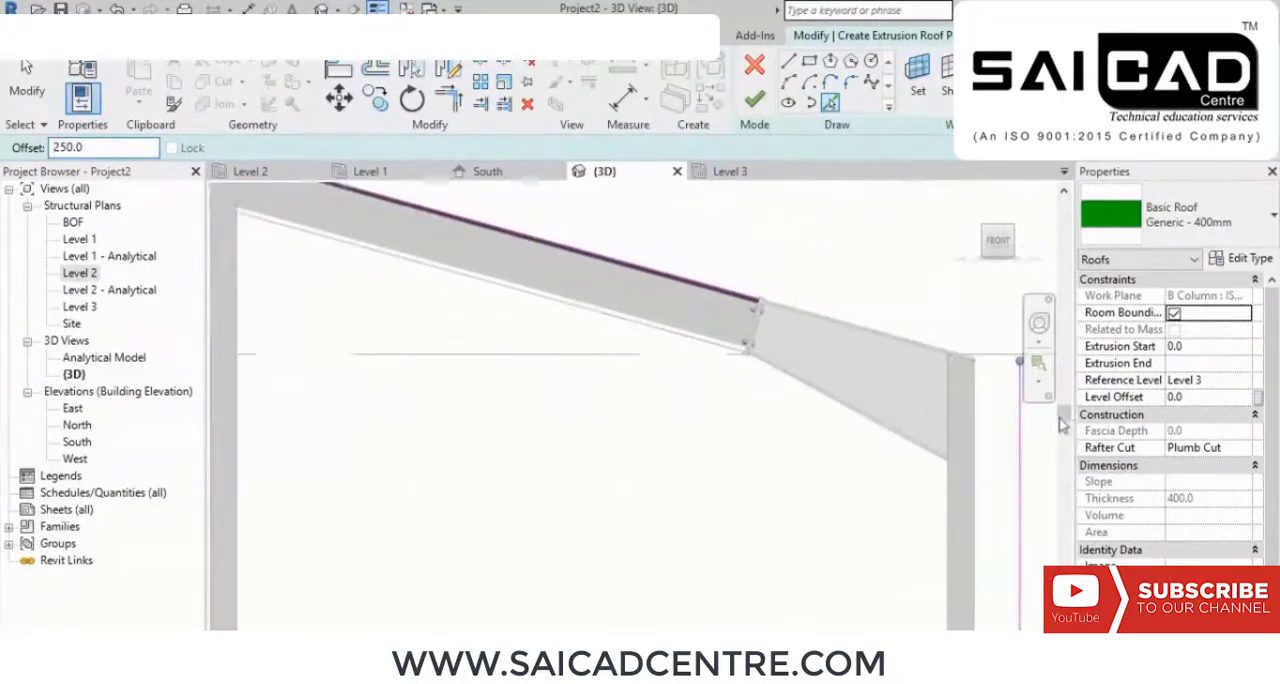
scroll(558, 387, up, 4)
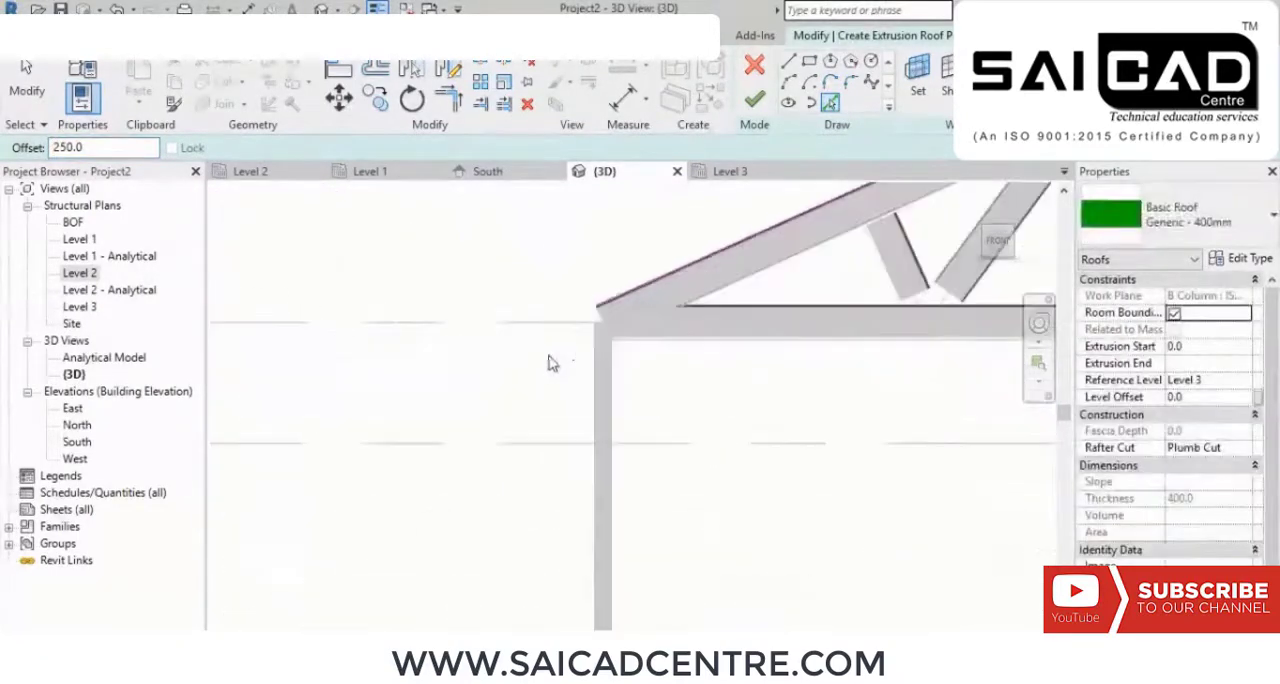
right_click(339, 241)
click(394, 251)
right_click(416, 253)
click(449, 261)
middle_drag(475, 212, 322, 260)
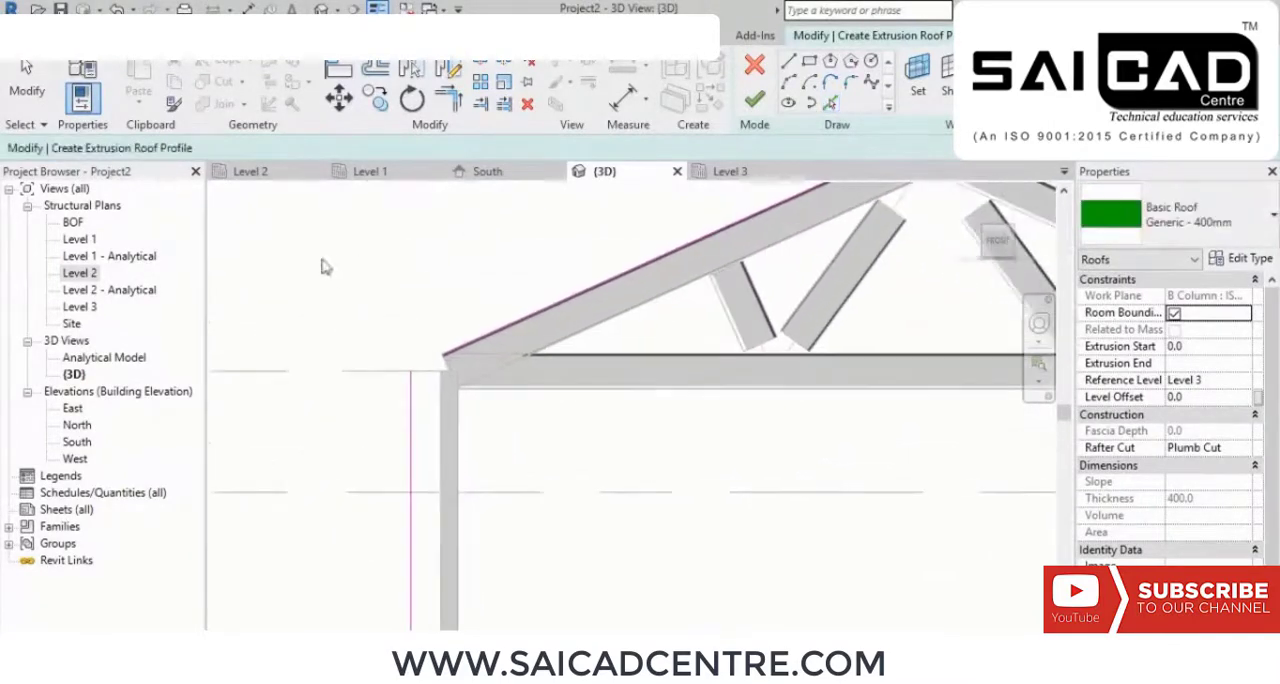
Step: Trim the profile lines to a corner at the truss-side eave guide line and at the ridge
click(449, 97)
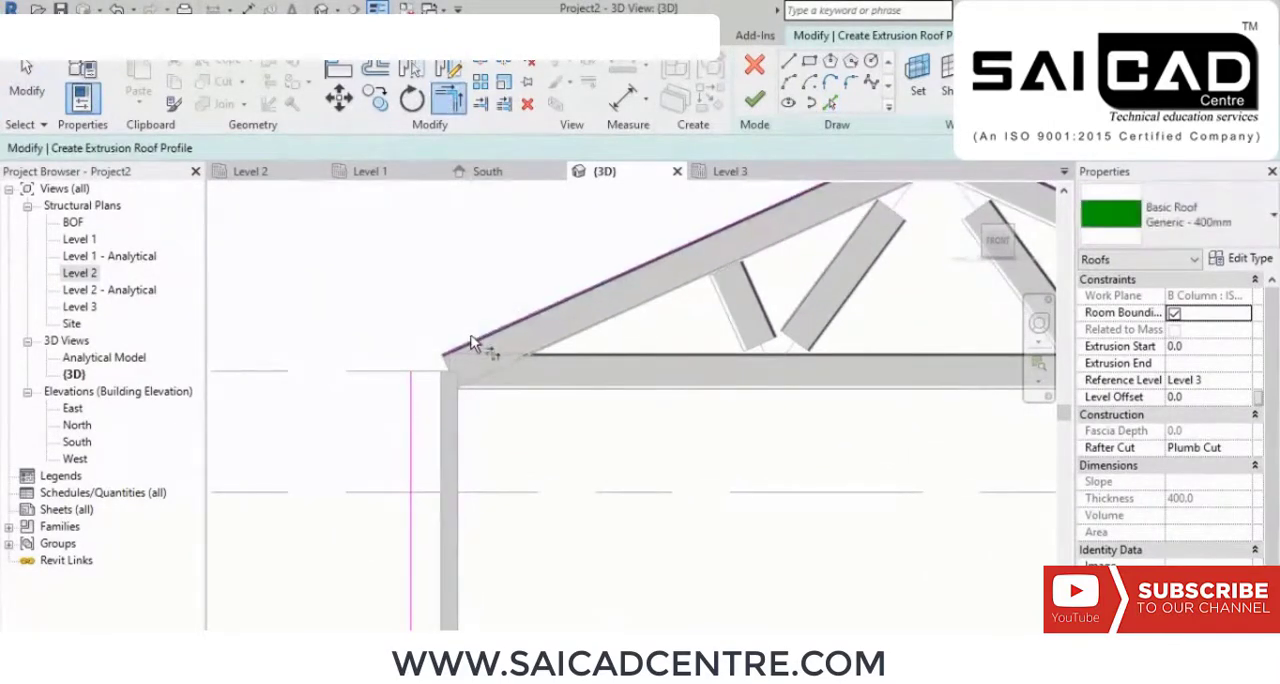
click(411, 407)
middle_drag(666, 428, 116, 530)
scroll(326, 247, up, 3)
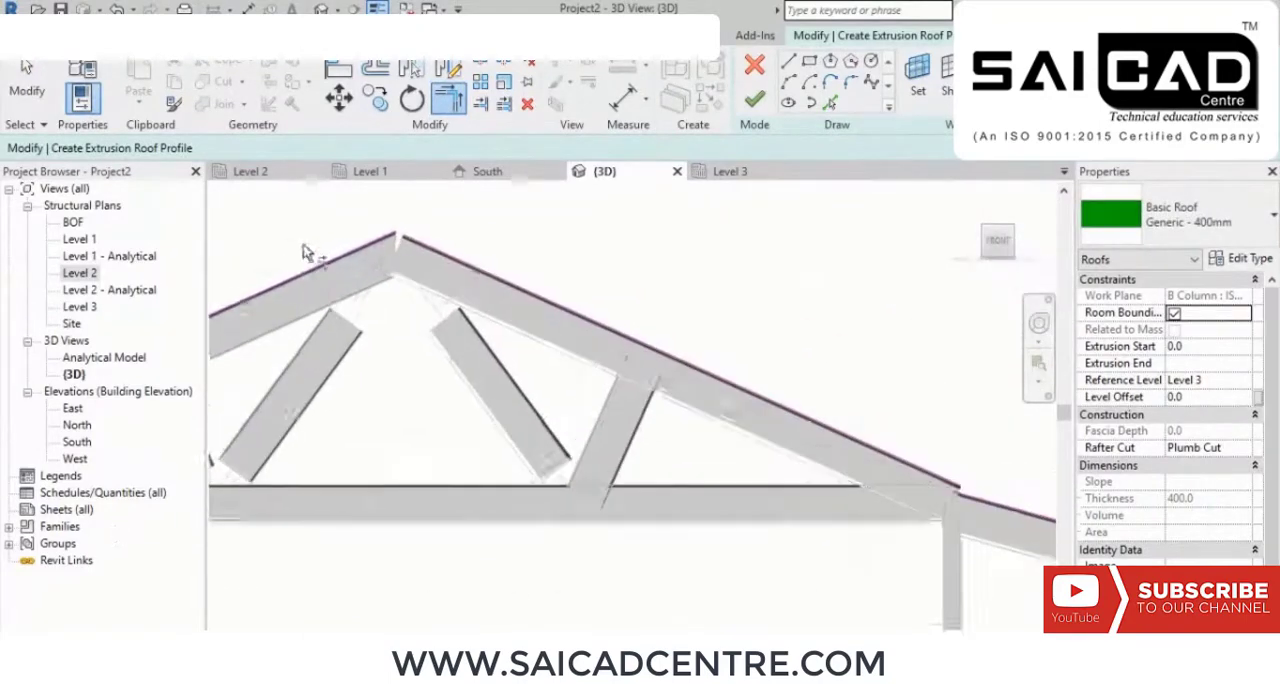
middle_drag(326, 247, 419, 332)
scroll(503, 318, up, 2)
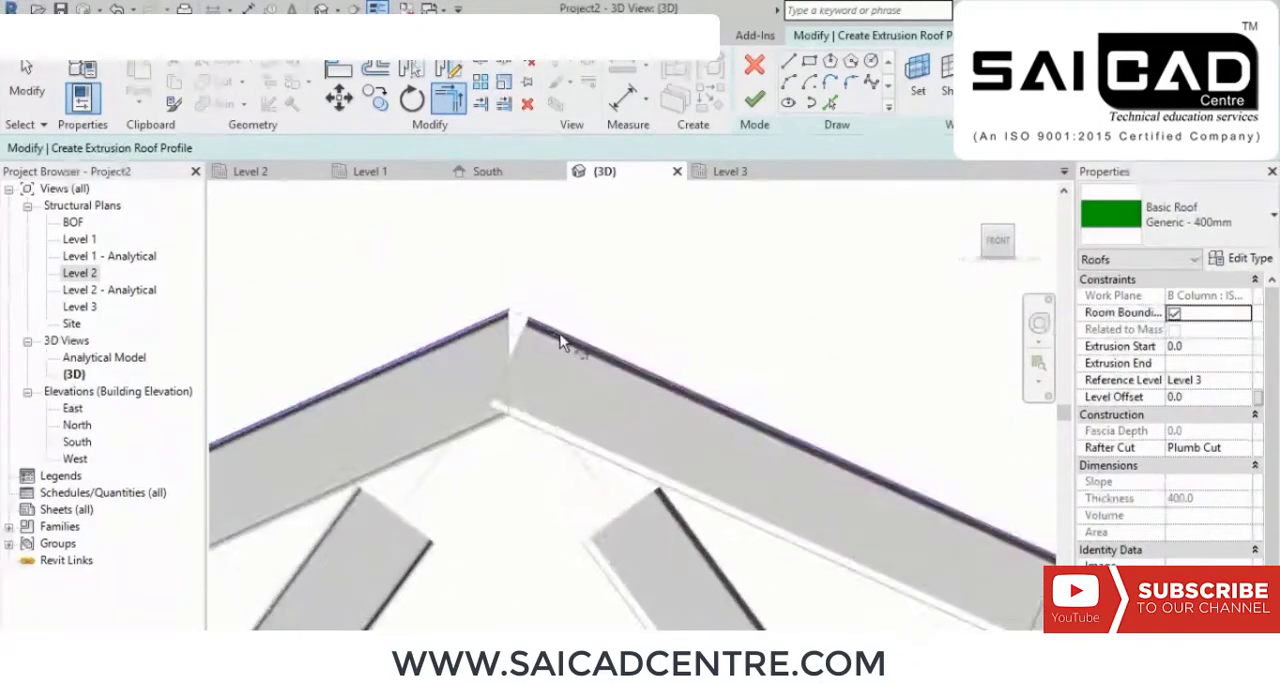
scroll(657, 429, down, 4)
Step: Trim the profile to corners where the truss slope meets the sloping beam line and where that line meets the haunch-side guide line
scroll(905, 560, up, 4)
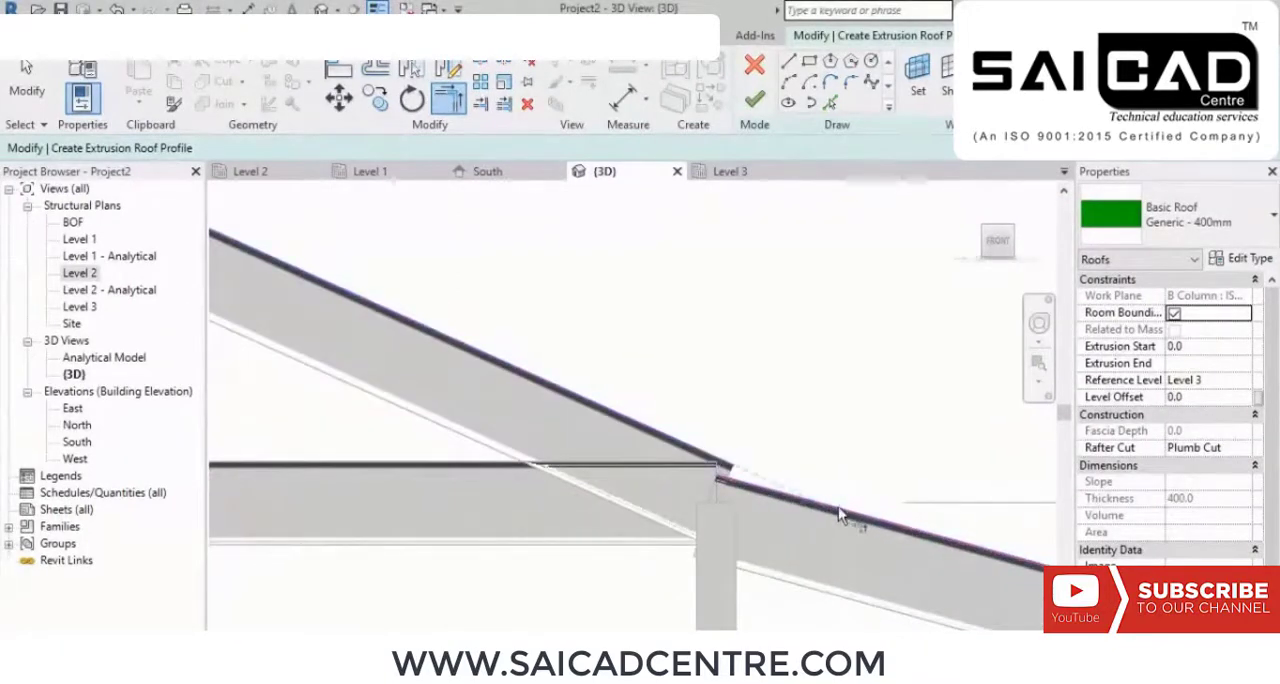
middle_drag(853, 513, 545, 415)
scroll(517, 402, down, 4)
scroll(922, 553, up, 2)
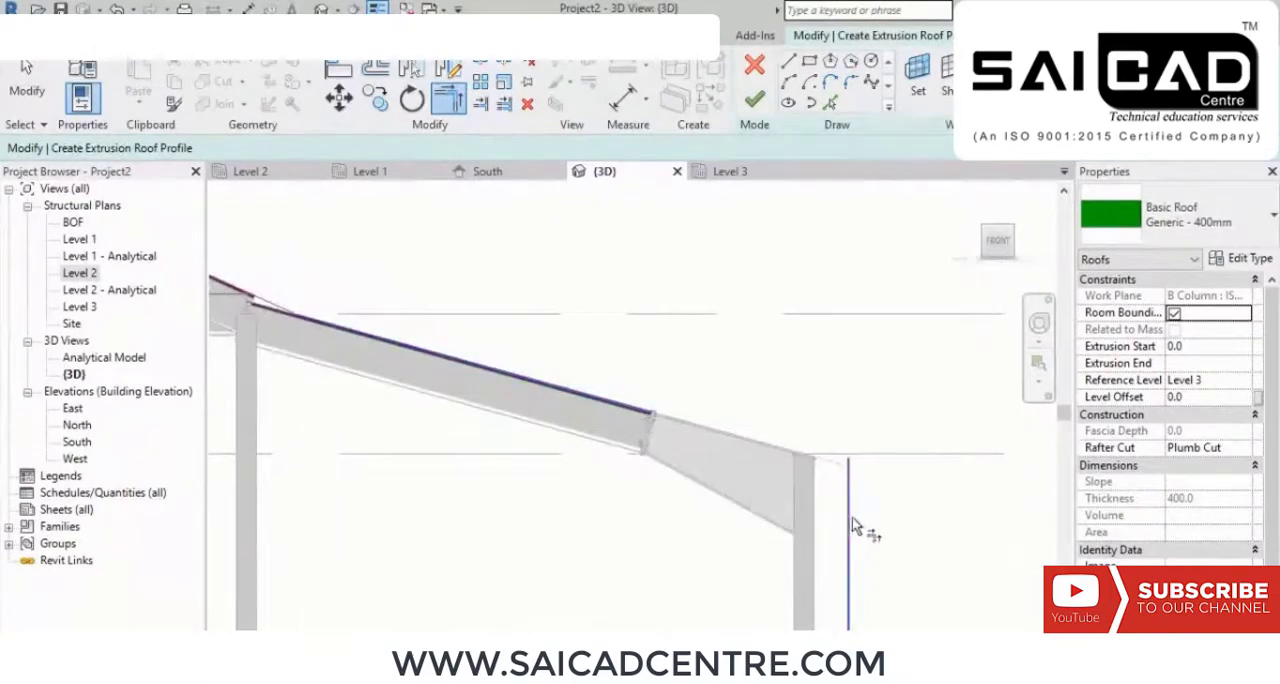
scroll(836, 414, down, 2)
right_click(766, 311)
click(770, 312)
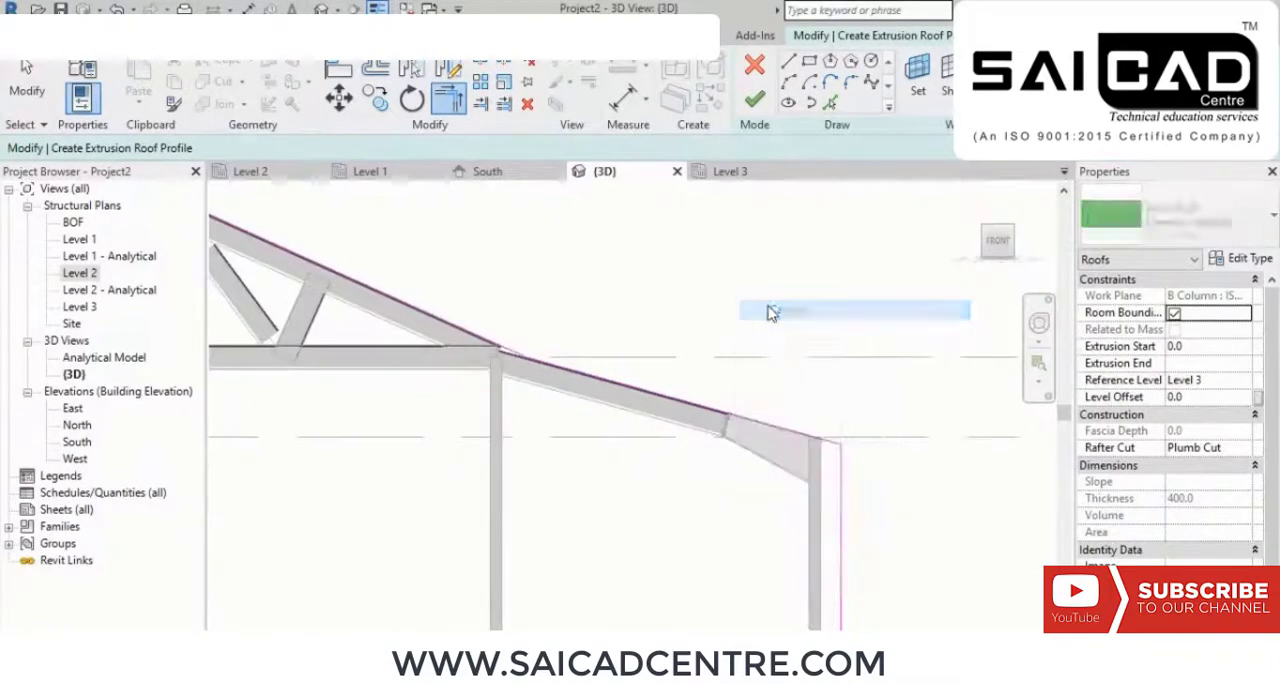
Step: Delete the two vertical guide lines beyond the outer columns from the roof profile
click(837, 505)
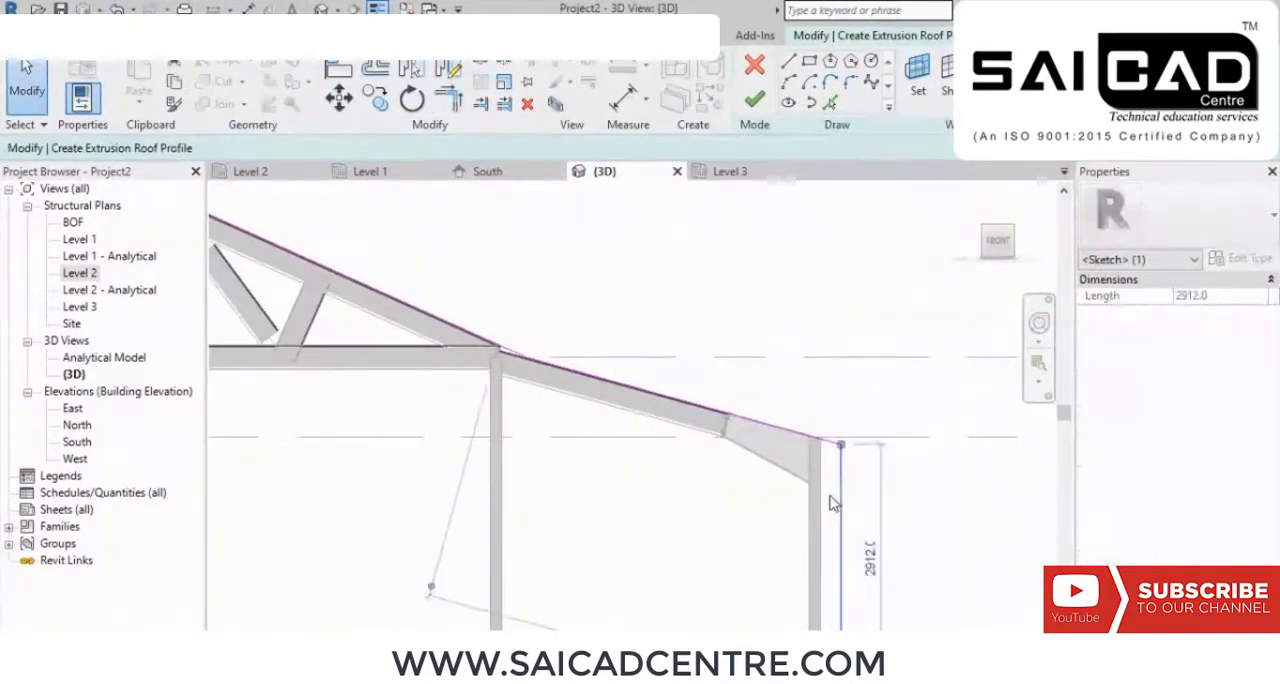
key(Delete)
scroll(850, 460, down, 5)
scroll(568, 462, up, 2)
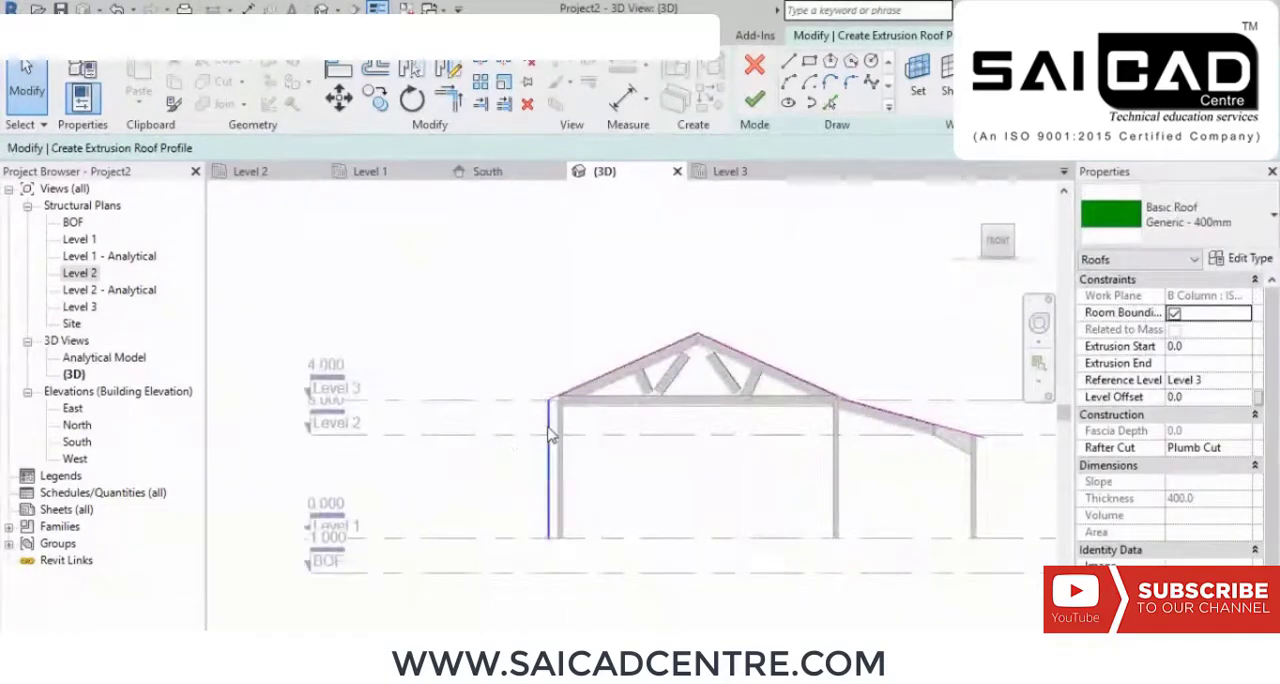
click(549, 435)
key(Delete)
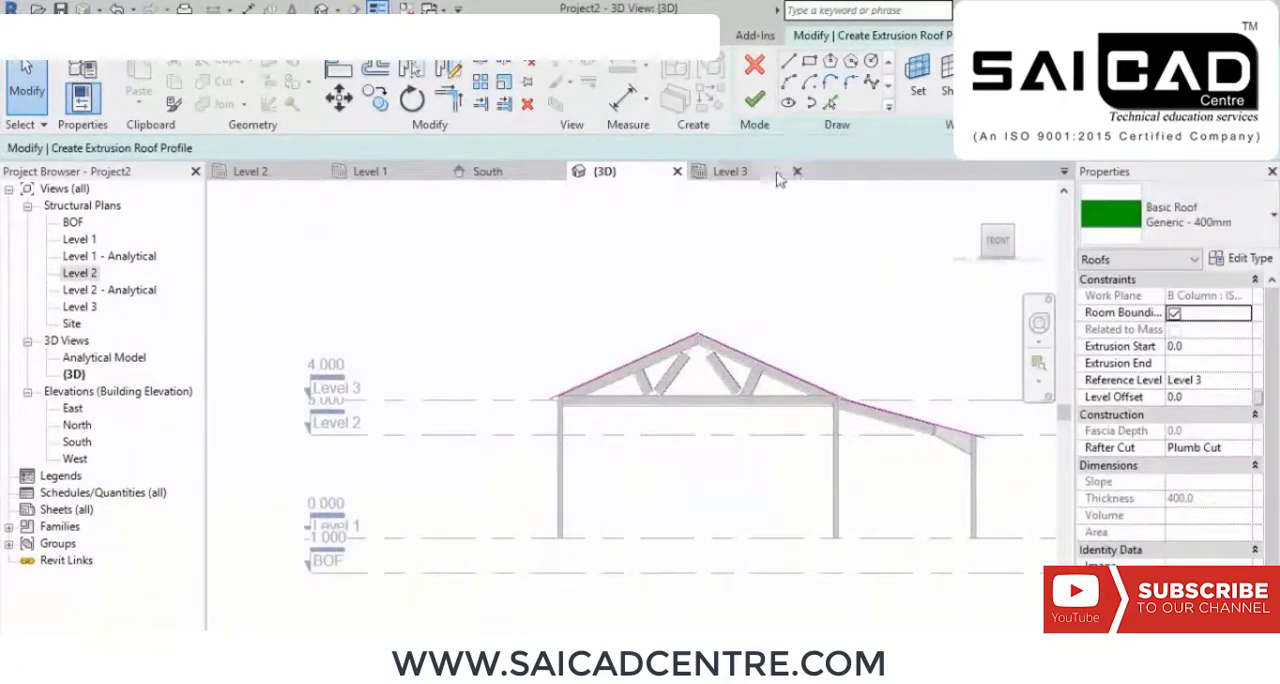
Step: Finish the roof profile sketch to create the extruded Generic - 400mm roof and view it in 3D
click(754, 99)
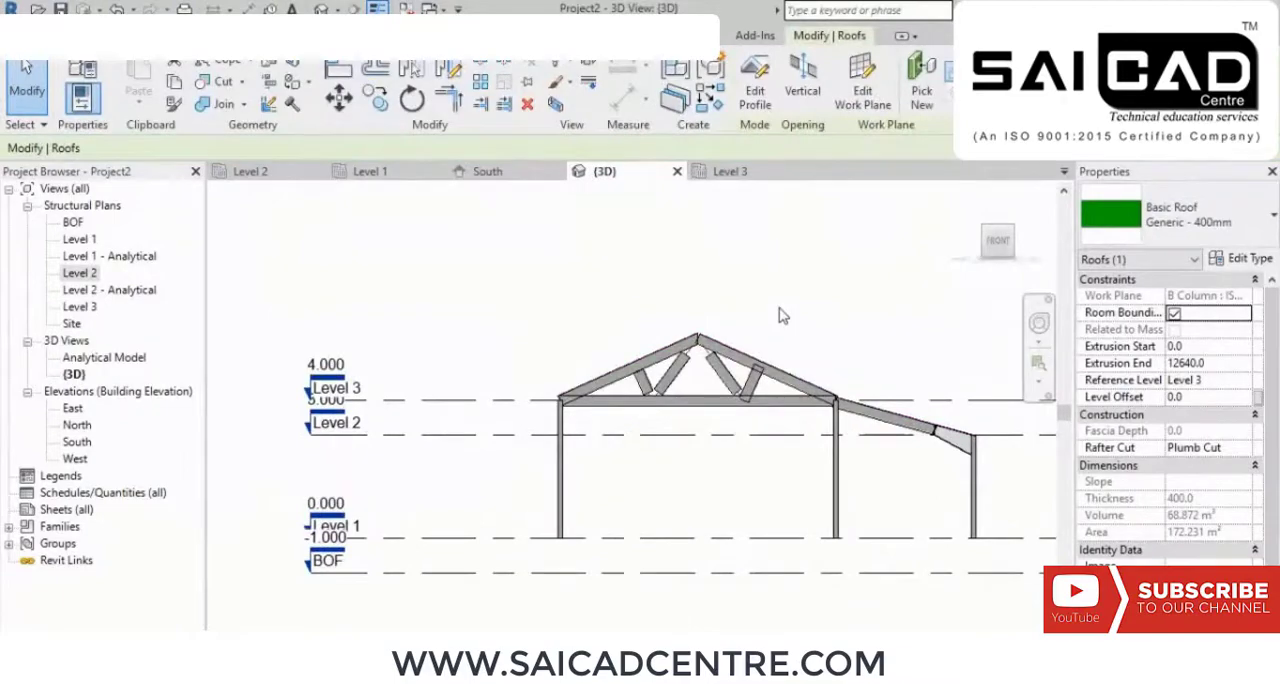
shift+middle_drag(783, 316, 710, 489)
middle_drag(838, 444, 697, 366)
scroll(697, 366, down, 2)
scroll(774, 390, up, 1)
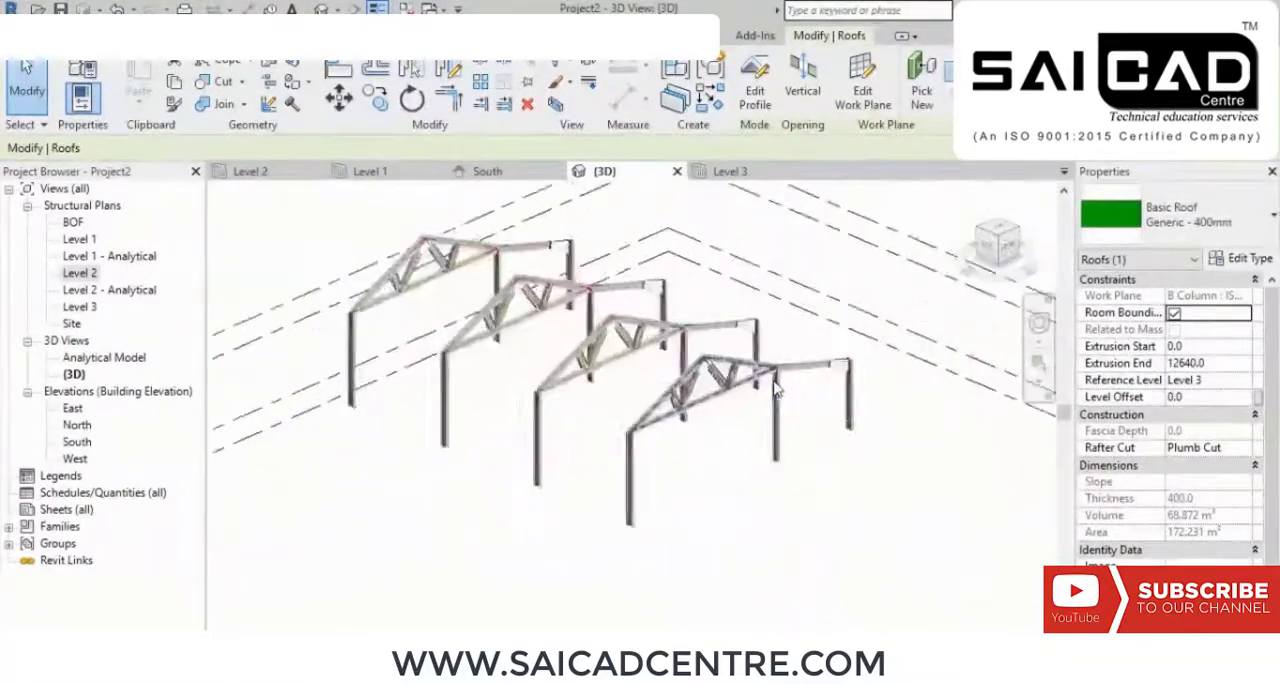
shift+middle_drag(760, 458, 770, 486)
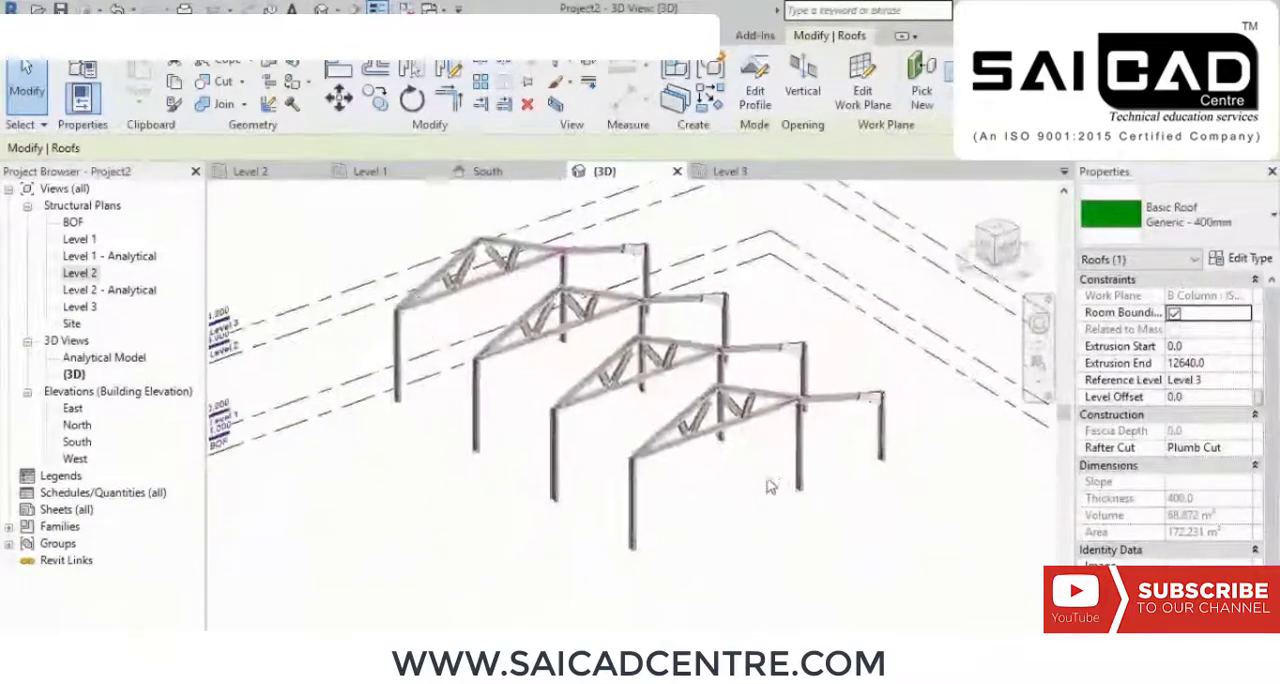
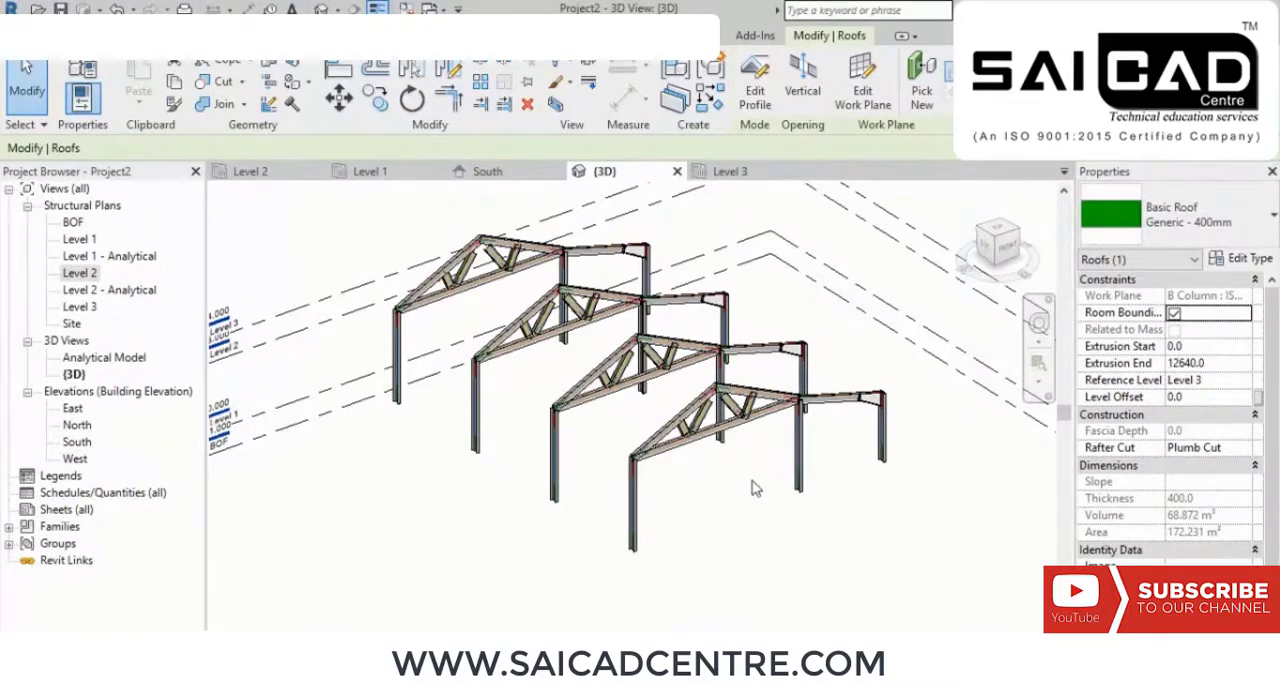
Step: Turn on the Roofs category and its subcategories in the 3D view's visibility overrides
key(v)
key(g)
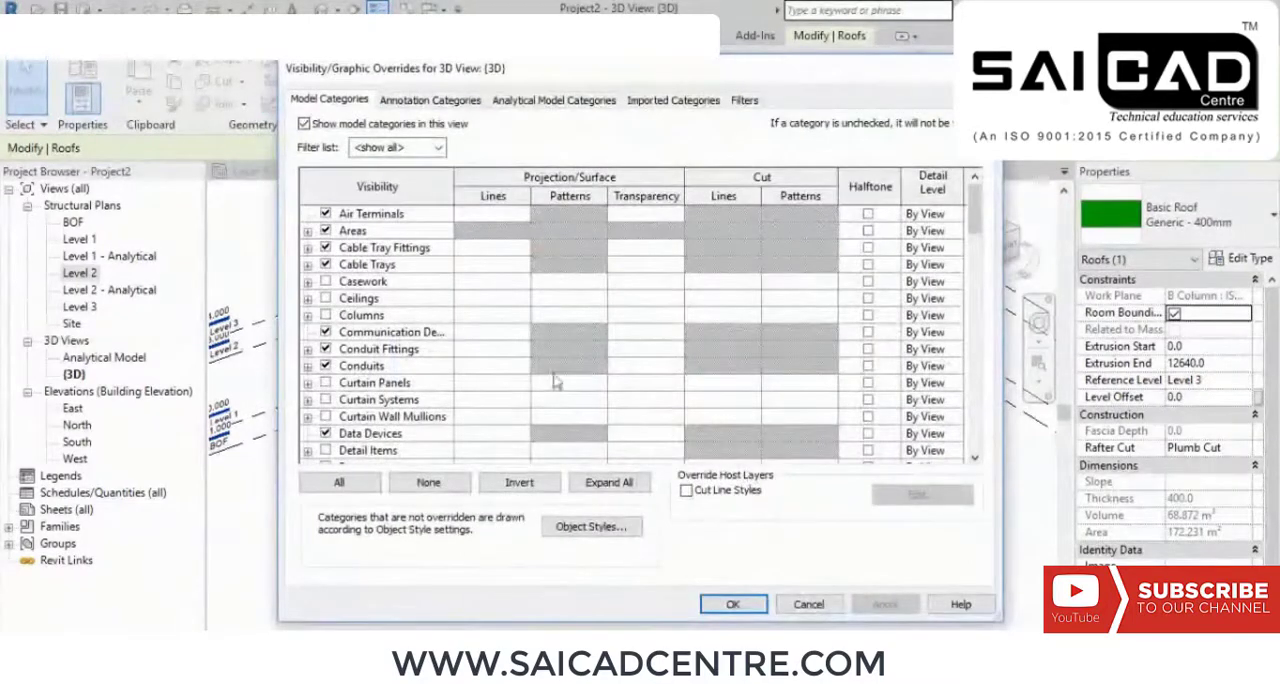
scroll(445, 360, down, 3)
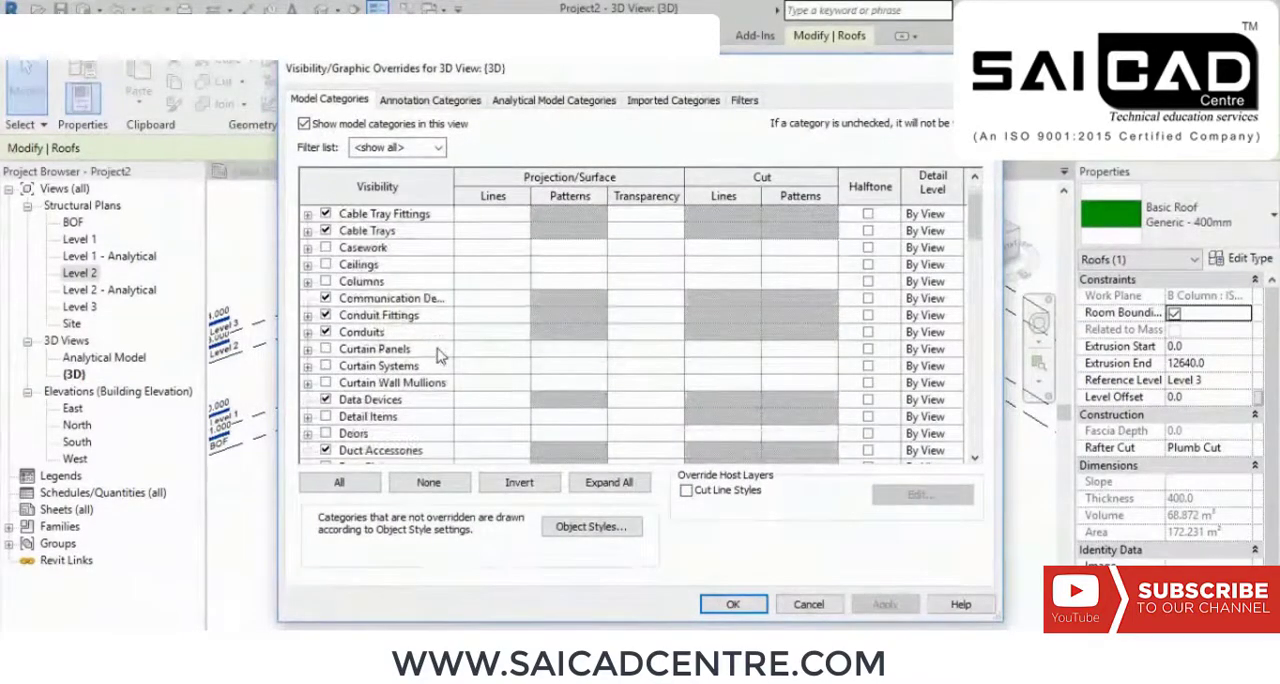
scroll(437, 355, down, 6)
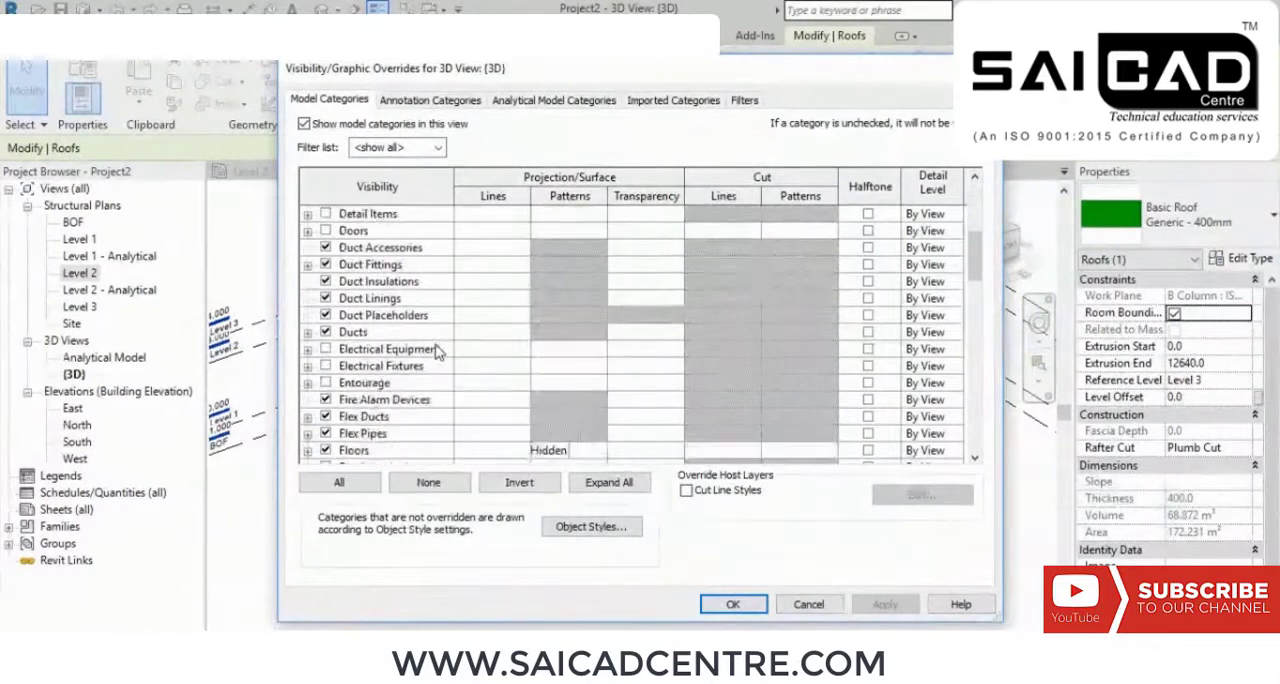
scroll(437, 360, down, 7)
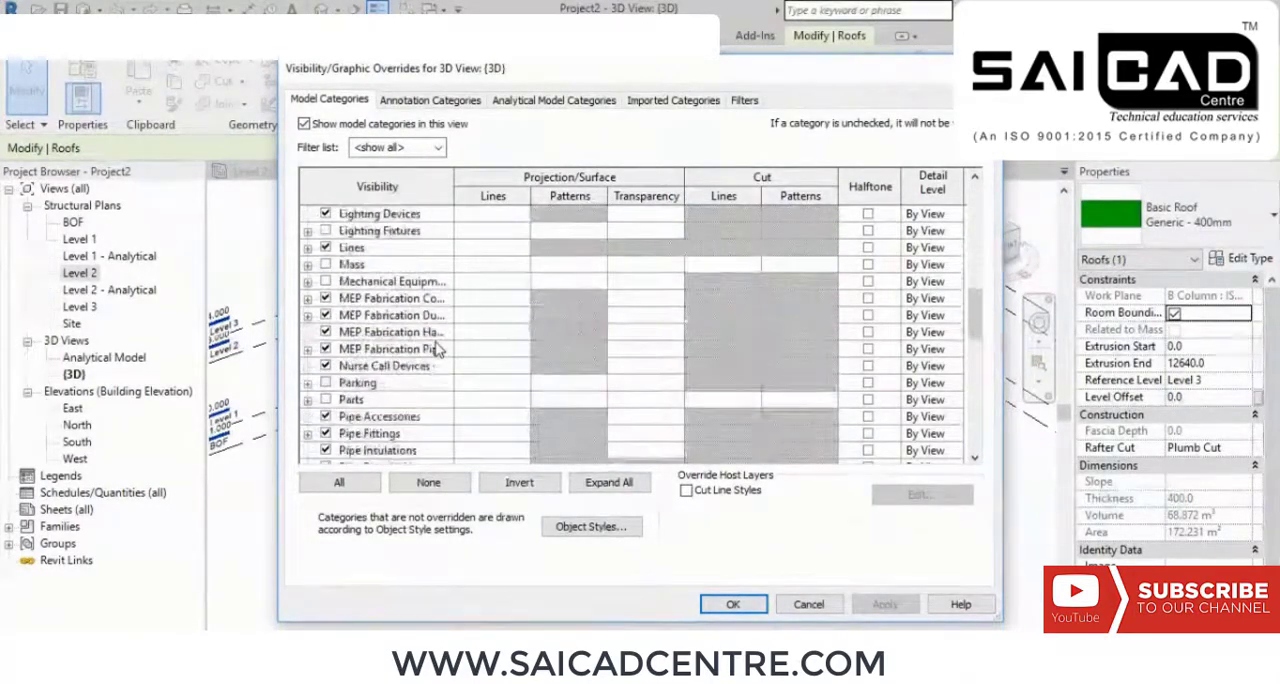
click(325, 434)
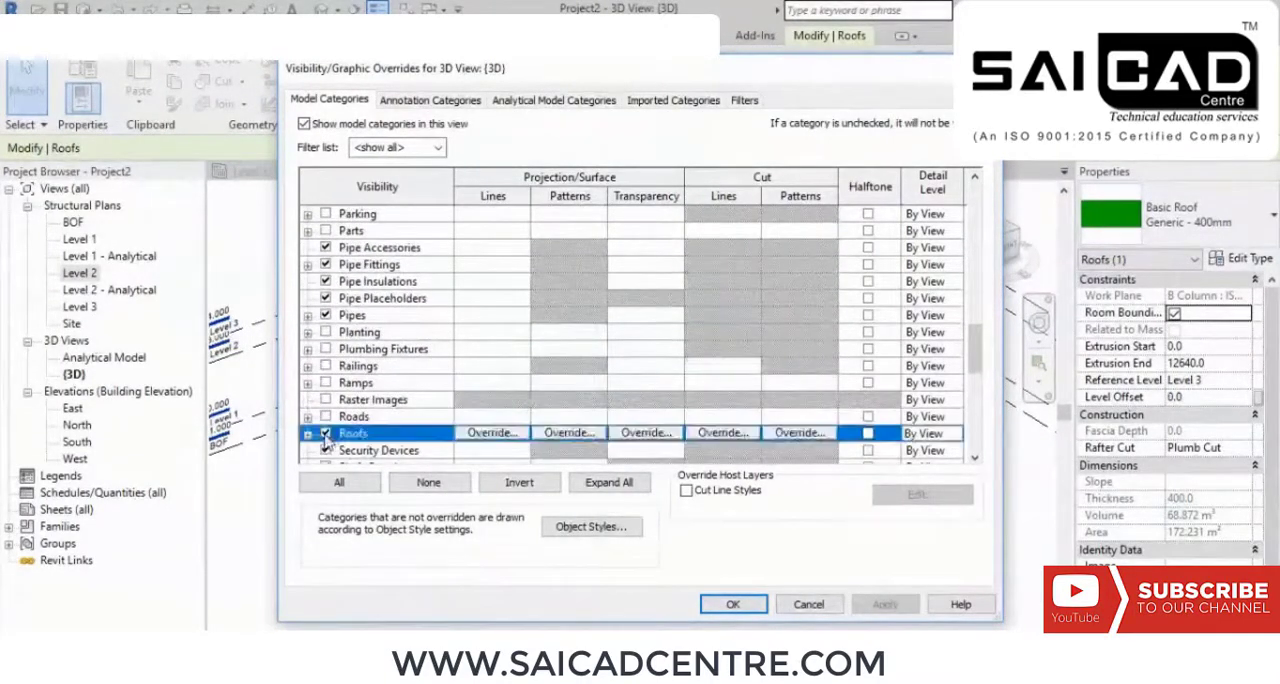
click(308, 434)
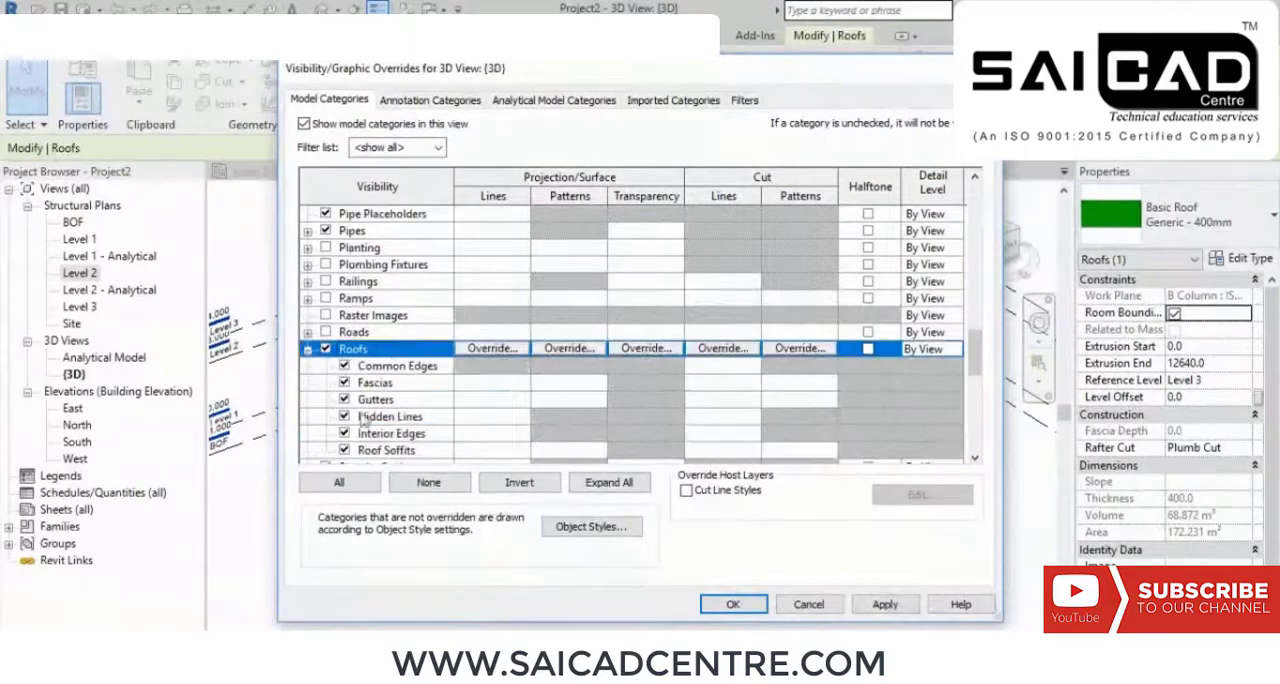
scroll(588, 334, down, 1)
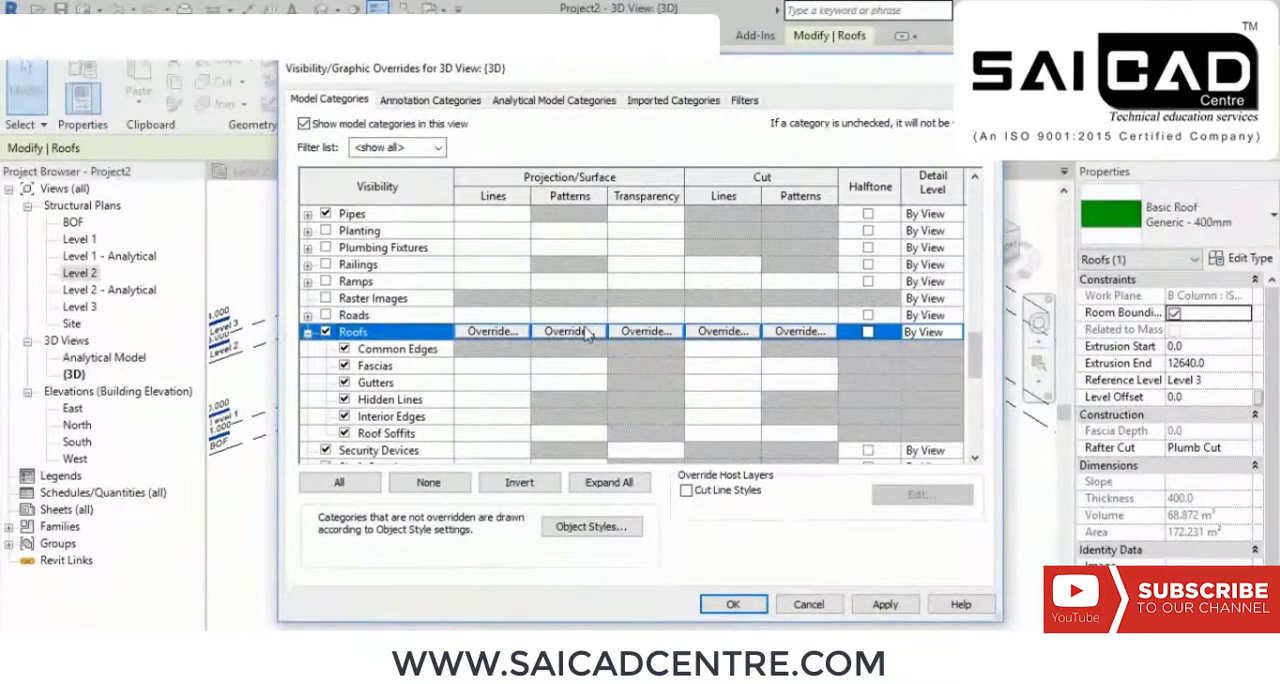
click(885, 604)
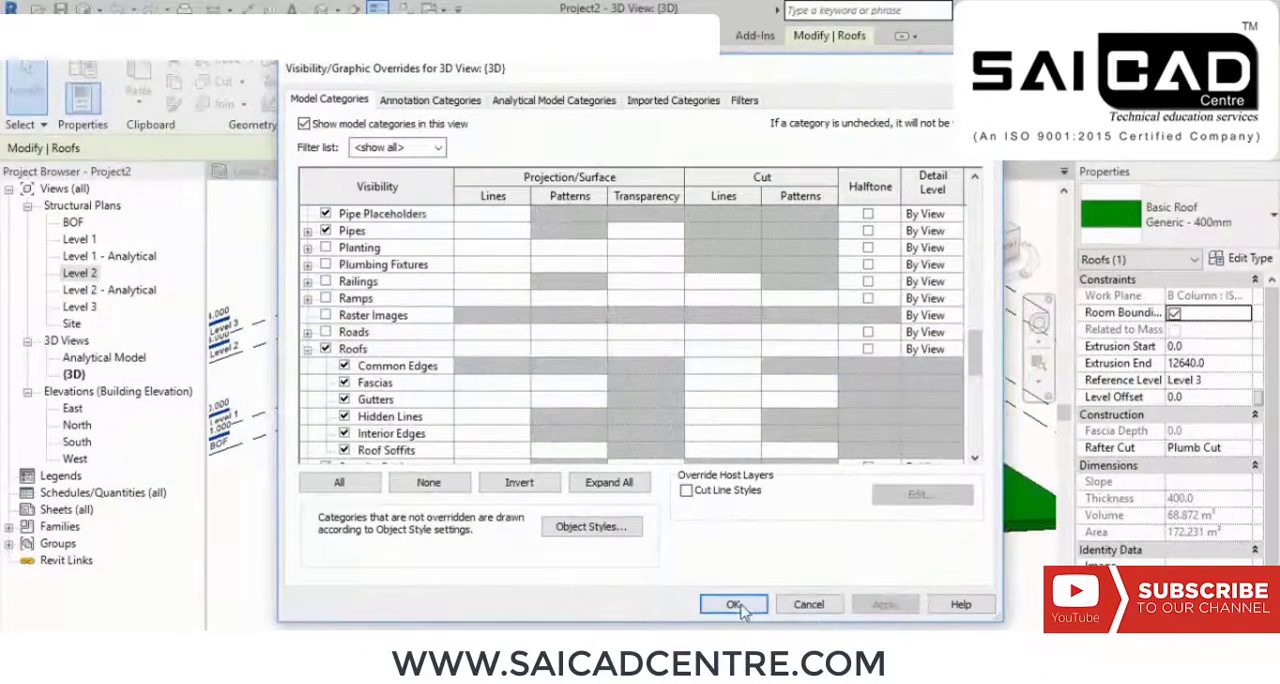
click(733, 604)
scroll(722, 485, up, 2)
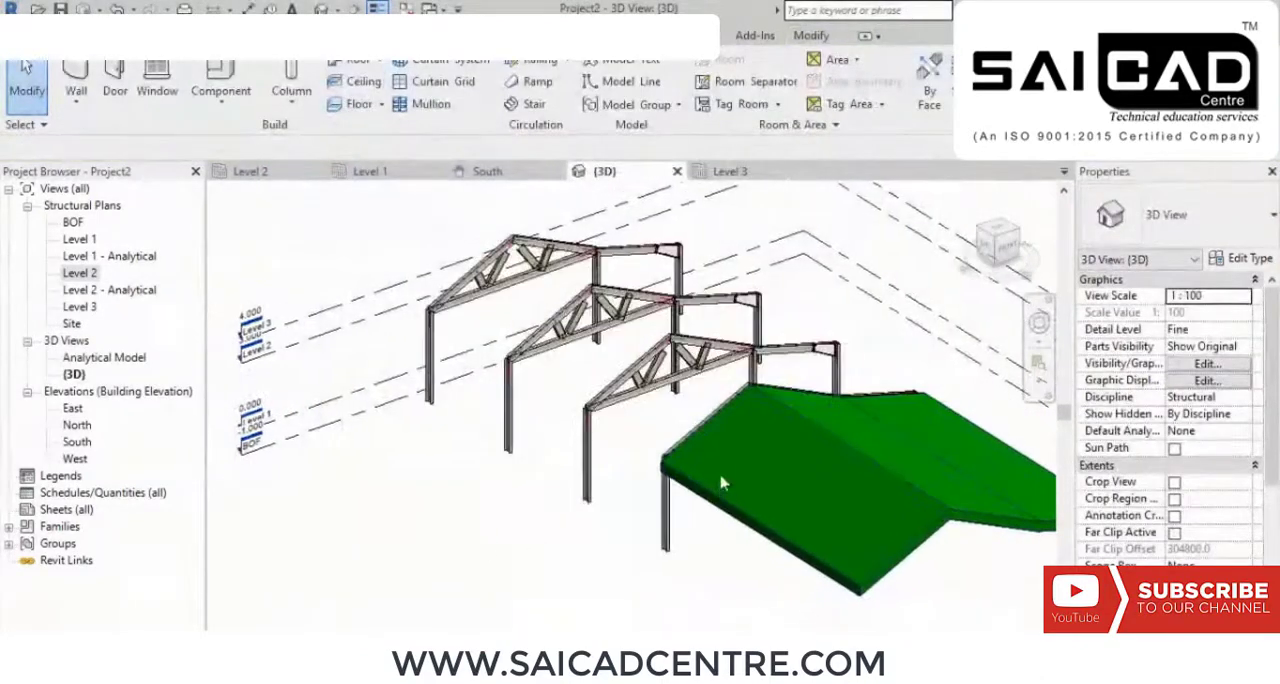
Step: Stretch the roof extrusion past the farthest frame to cover all four frames, with the extrusion end at about -16405
click(730, 527)
scroll(895, 510, down, 2)
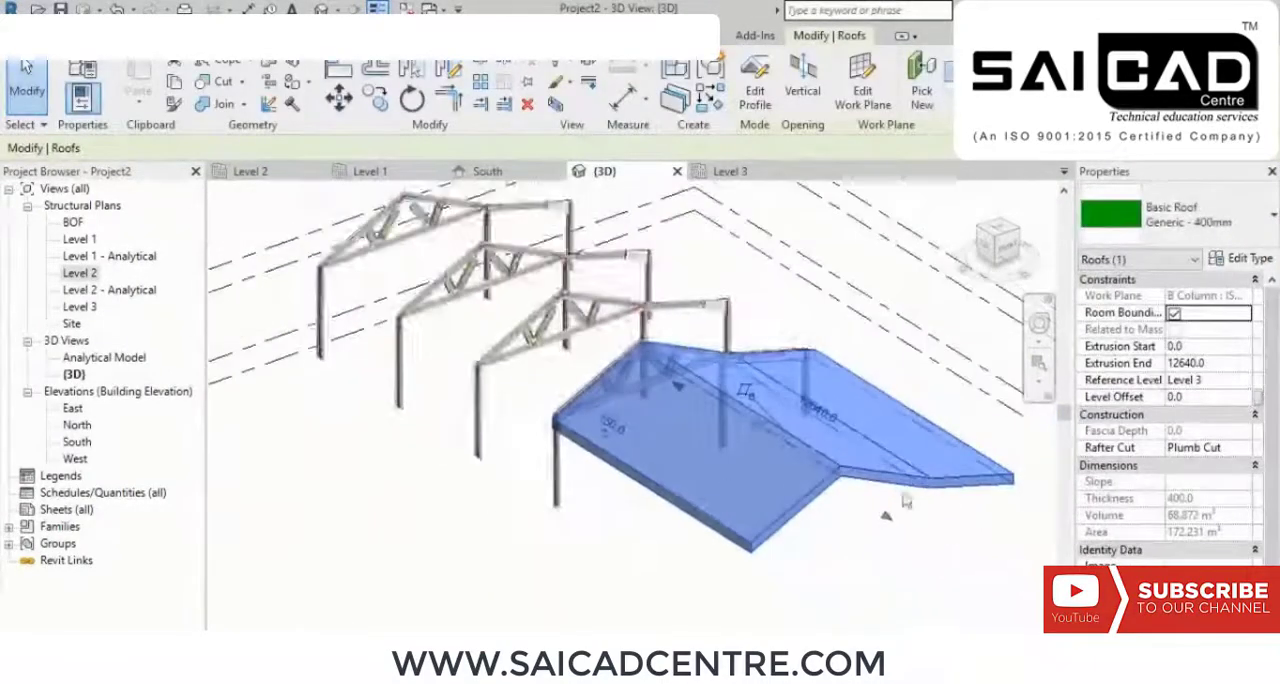
drag(885, 516, 238, 188)
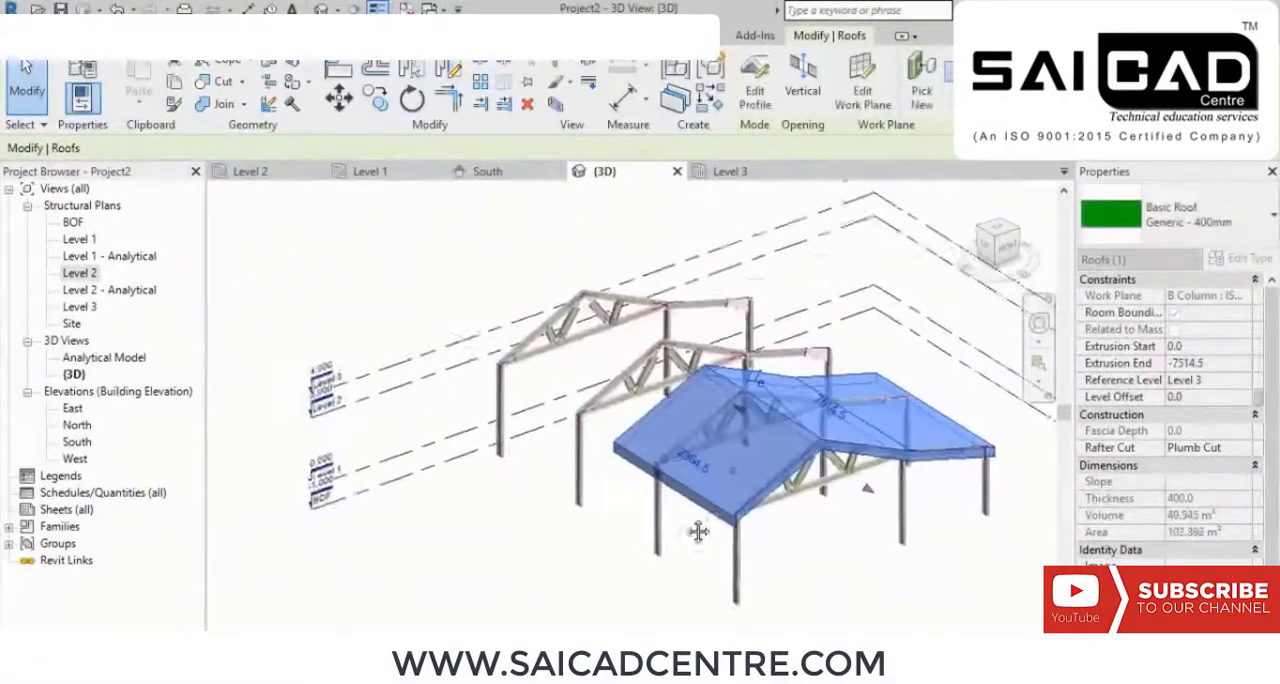
scroll(828, 440, up, 3)
scroll(840, 443, down, 2)
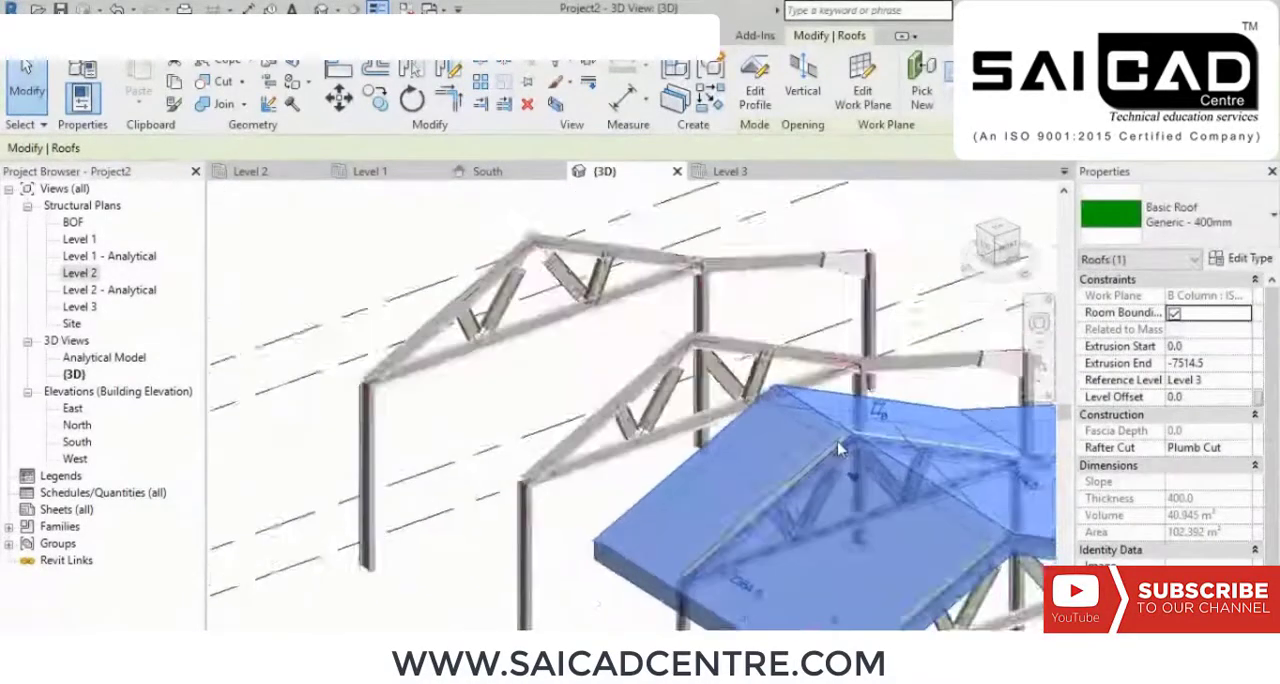
shift+middle_drag(938, 491, 818, 560)
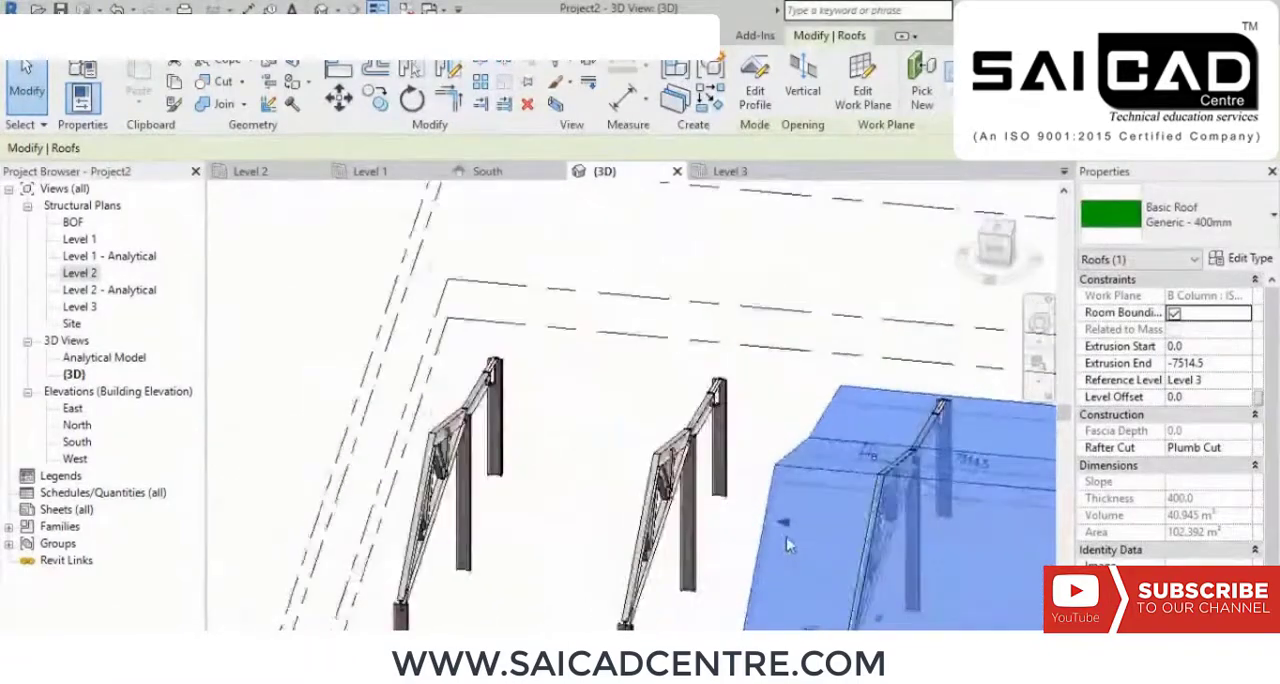
drag(788, 525, 430, 515)
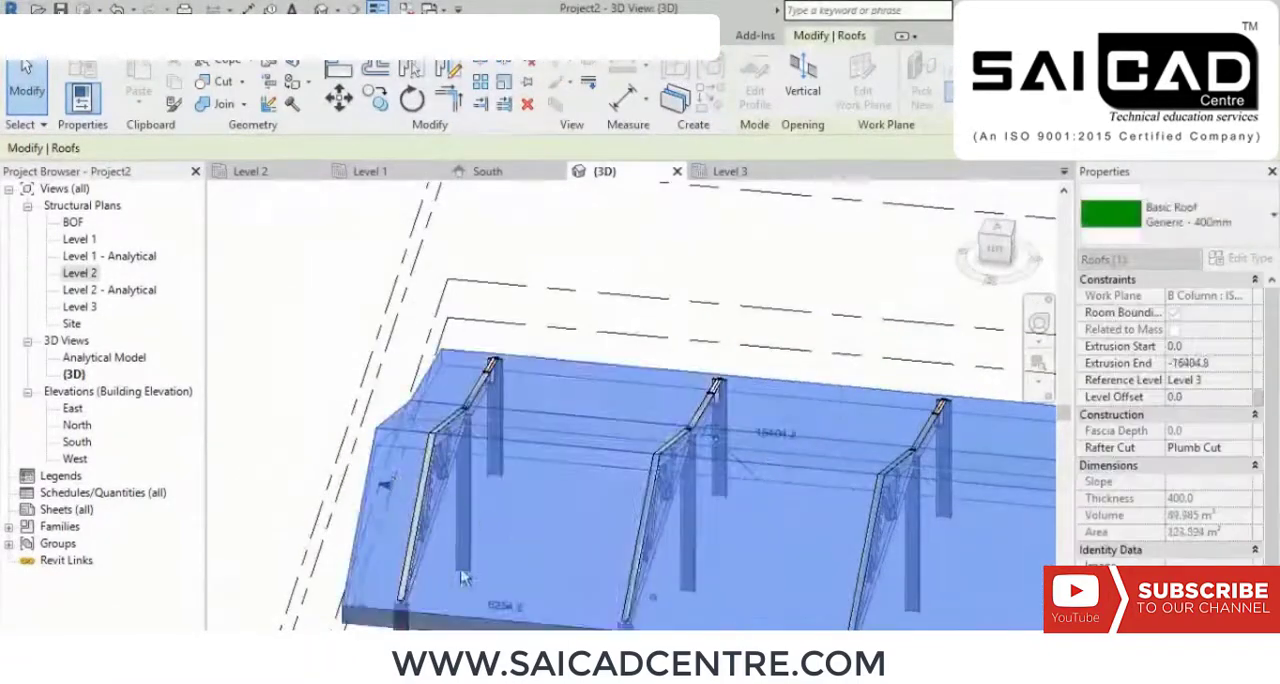
shift+middle_drag(430, 515, 546, 379)
scroll(597, 590, up, 2)
mouse_move(608, 530)
shift+middle_down()
mouse_move(671, 517)
mouse_move(690, 547)
mouse_move(706, 508)
mouse_move(694, 549)
mouse_move(665, 545)
shift+middle_up()
click(671, 519)
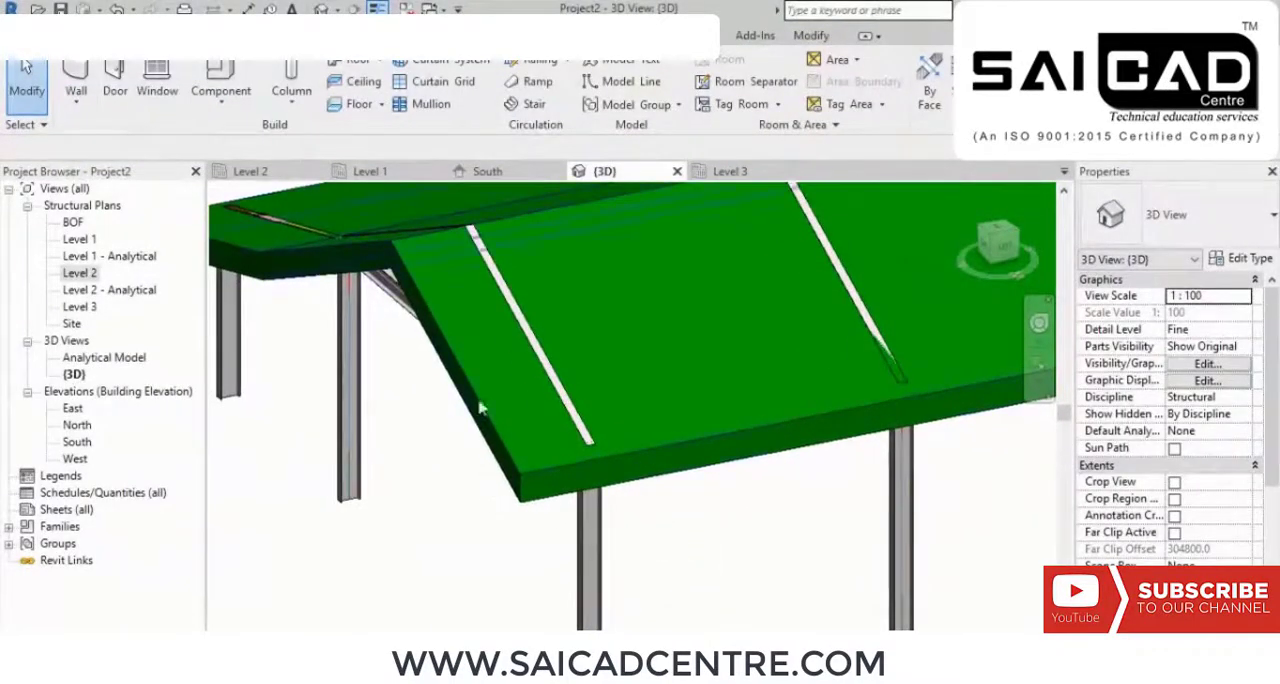
Step: Align the overhanging end face of the roof with the face of the end frame's eave column
click(803, 36)
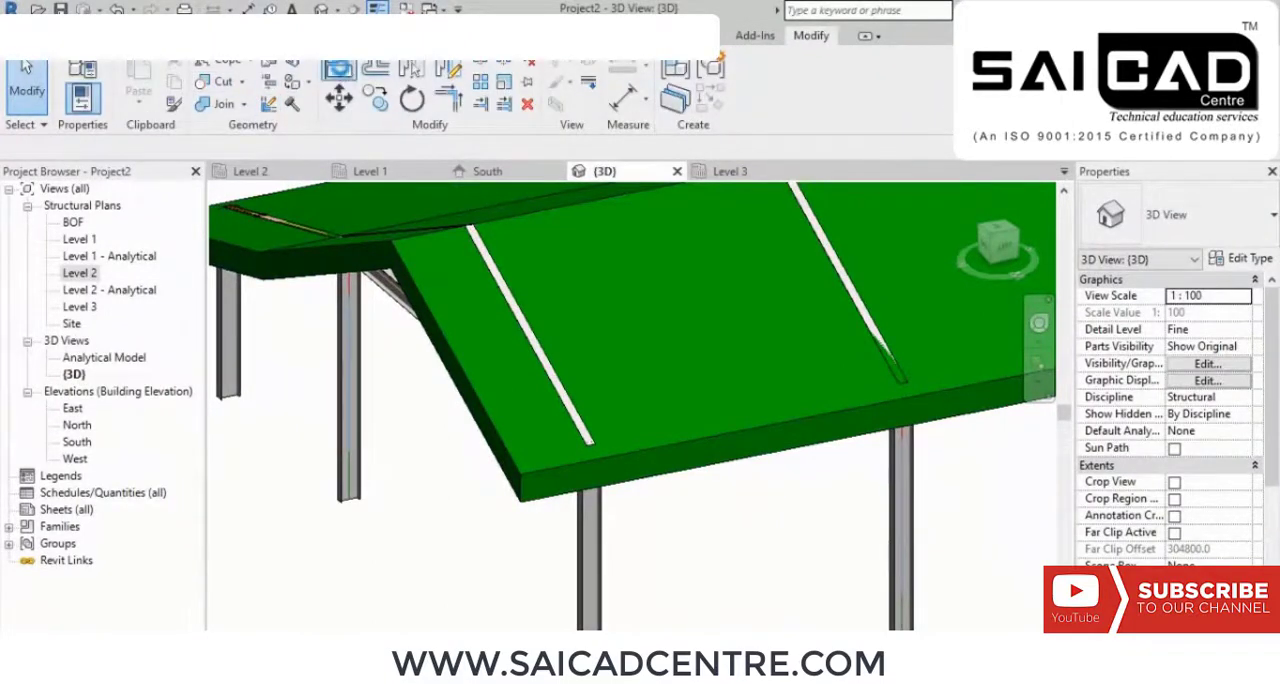
click(759, 426)
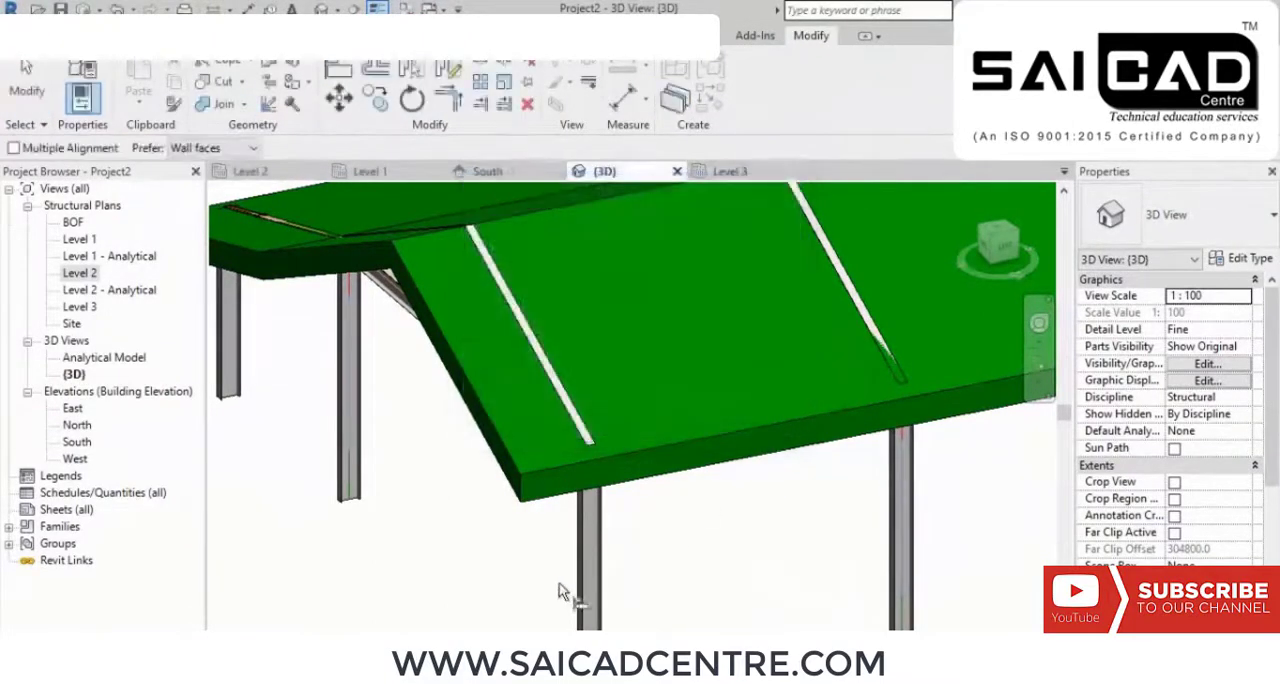
scroll(610, 500, up, 5)
click(602, 460)
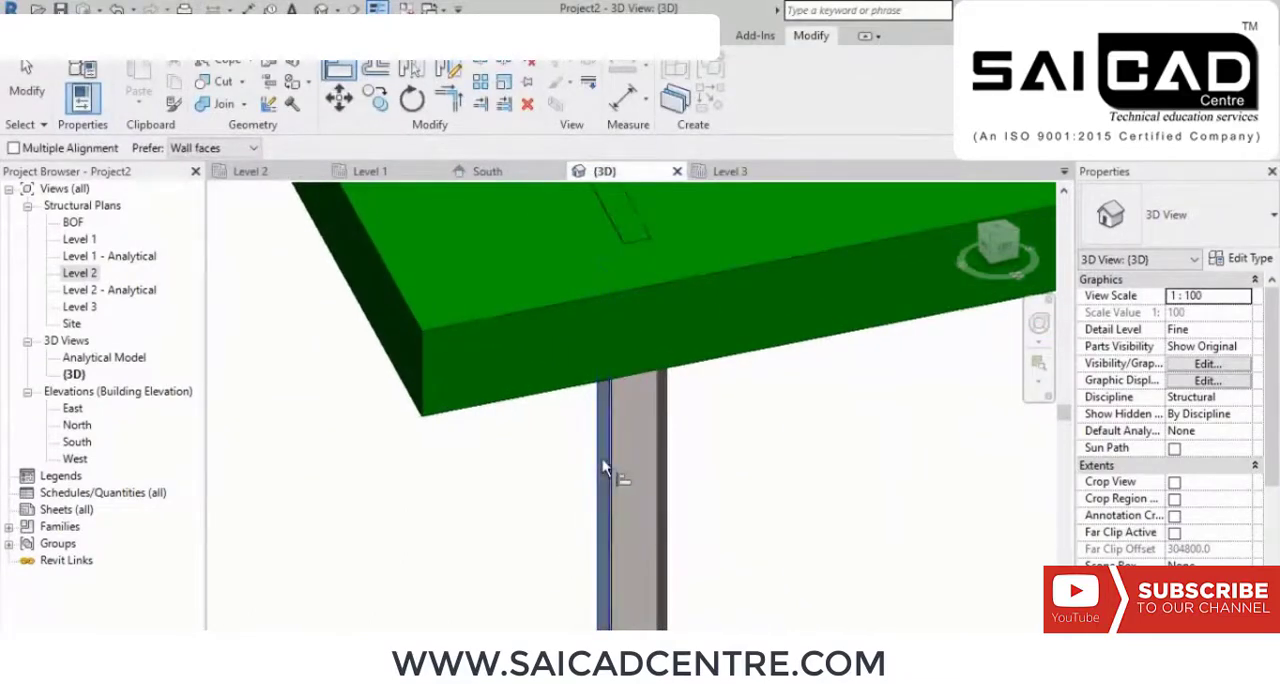
click(400, 372)
scroll(491, 380, down, 5)
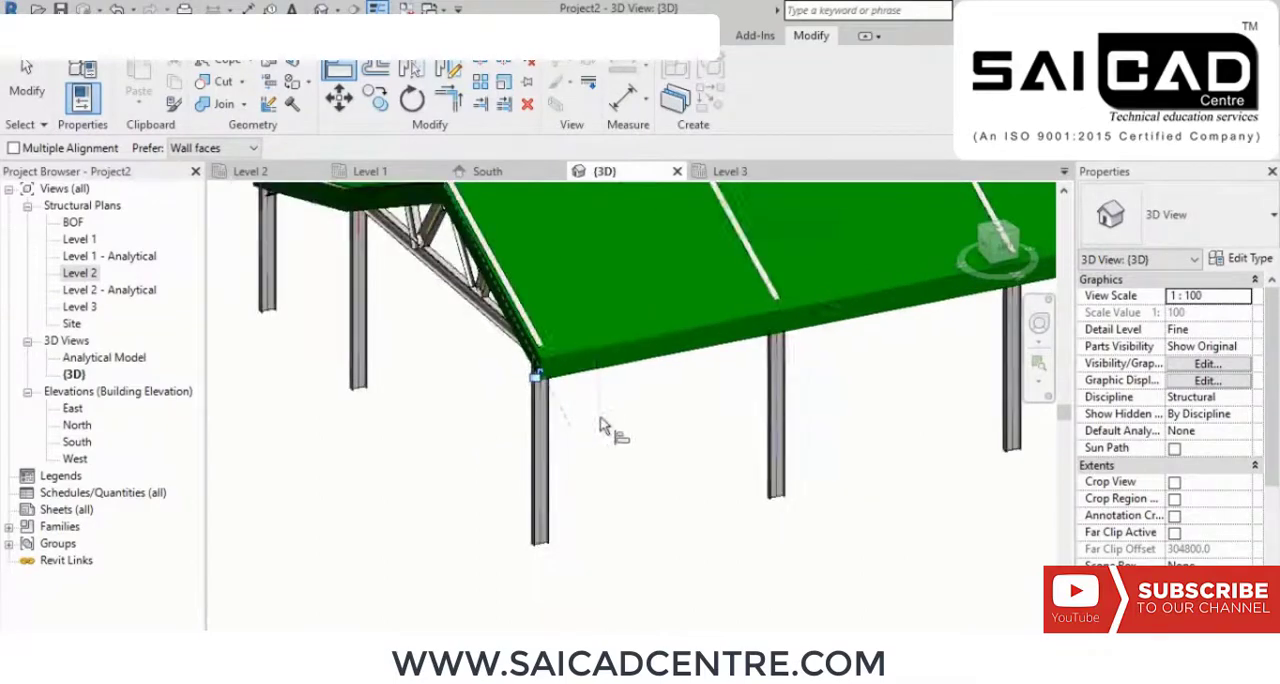
right_click(600, 425)
click(662, 126)
right_click(648, 434)
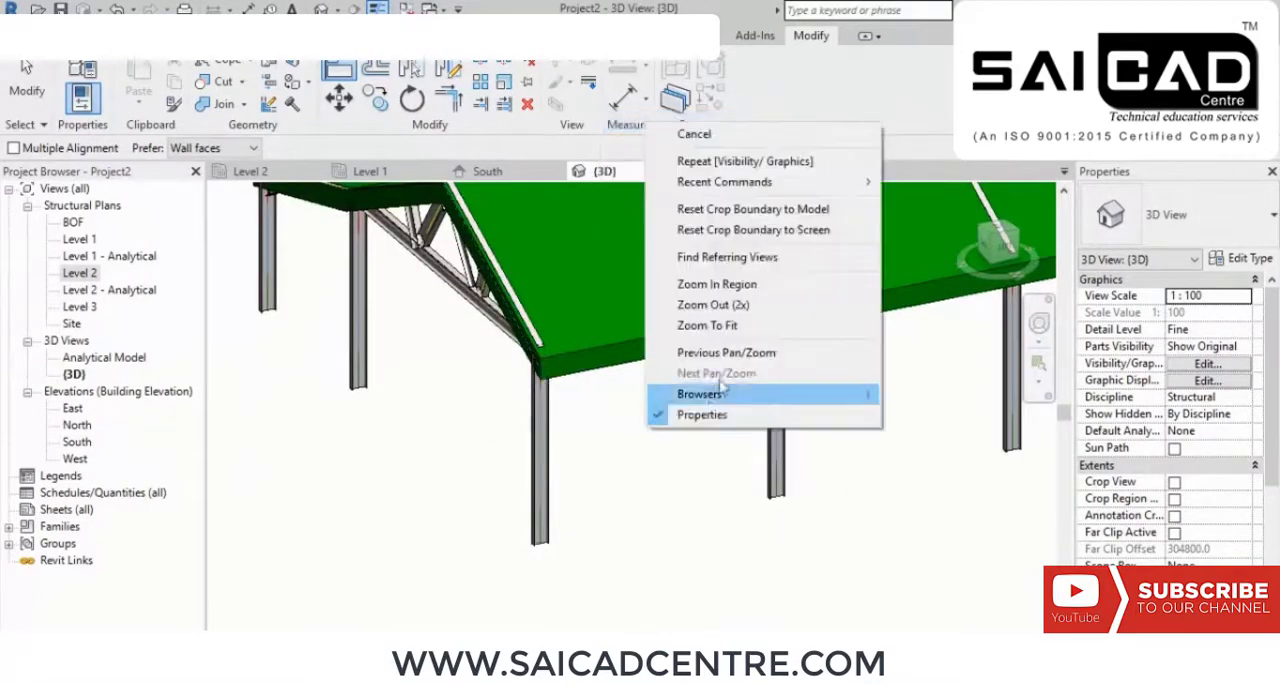
click(678, 132)
Step: Set the thickness of the Structure layer in the Generic - 400mm roof type to 10
click(634, 337)
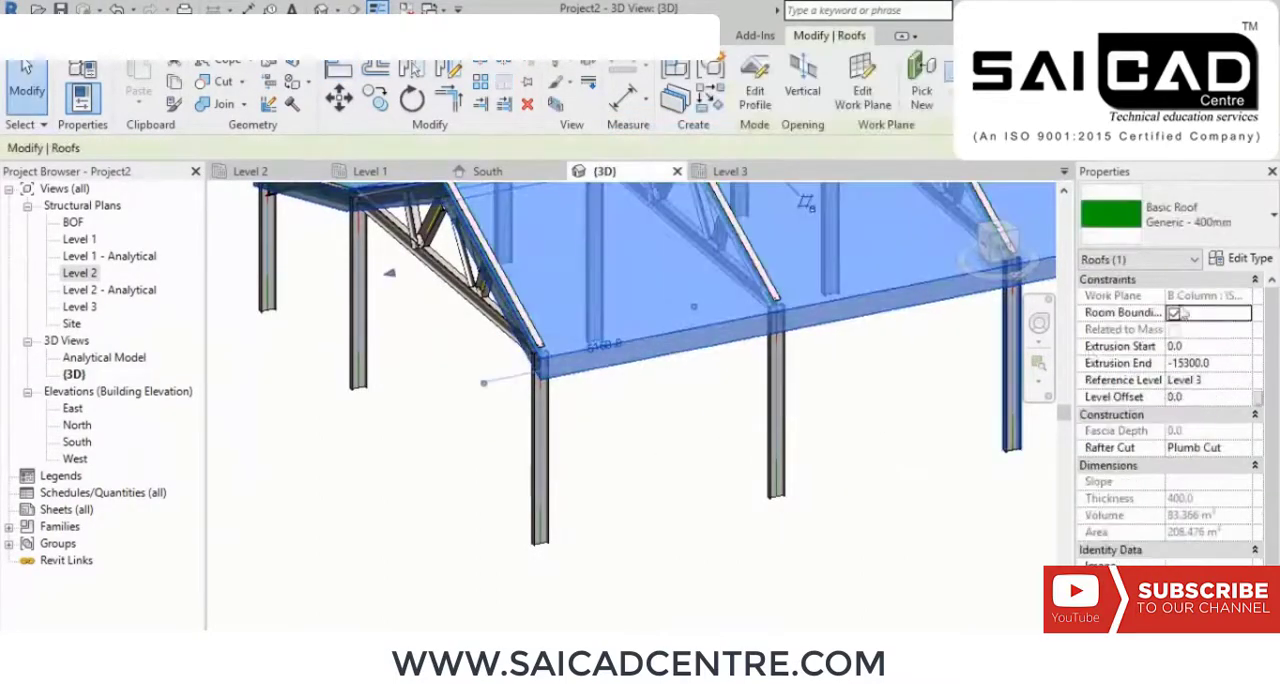
click(1243, 258)
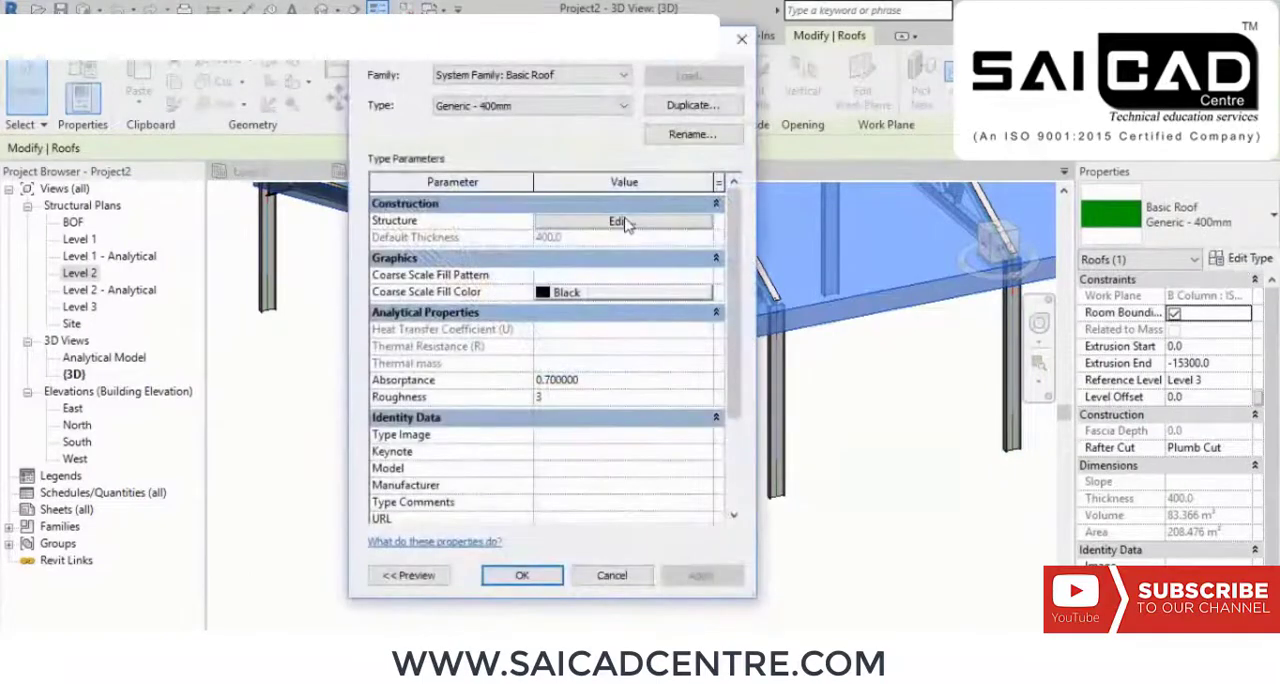
click(620, 221)
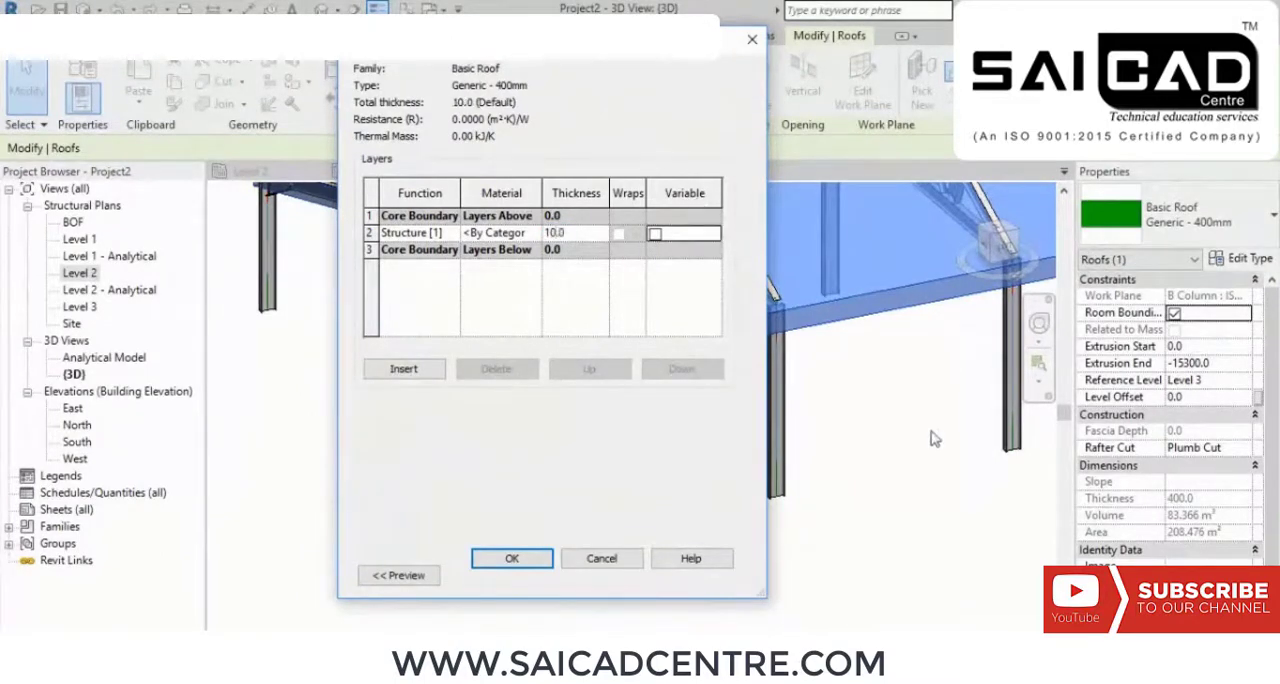
click(509, 559)
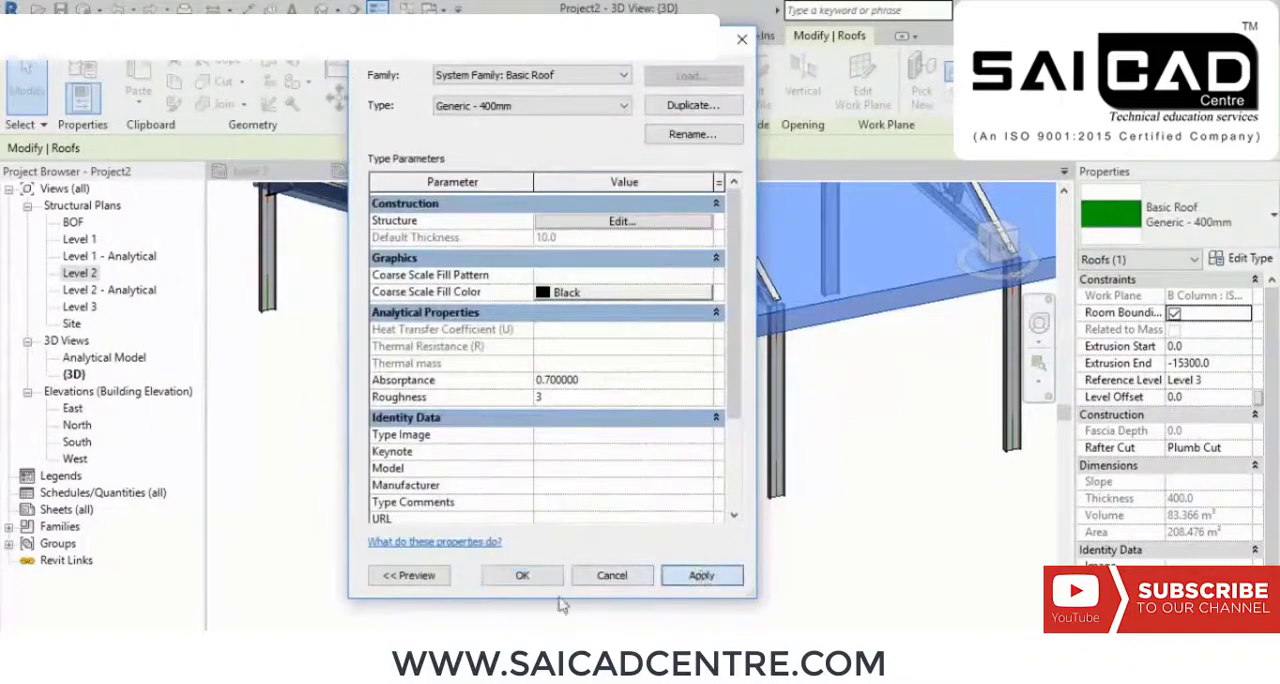
click(524, 577)
click(803, 526)
scroll(758, 512, down, 4)
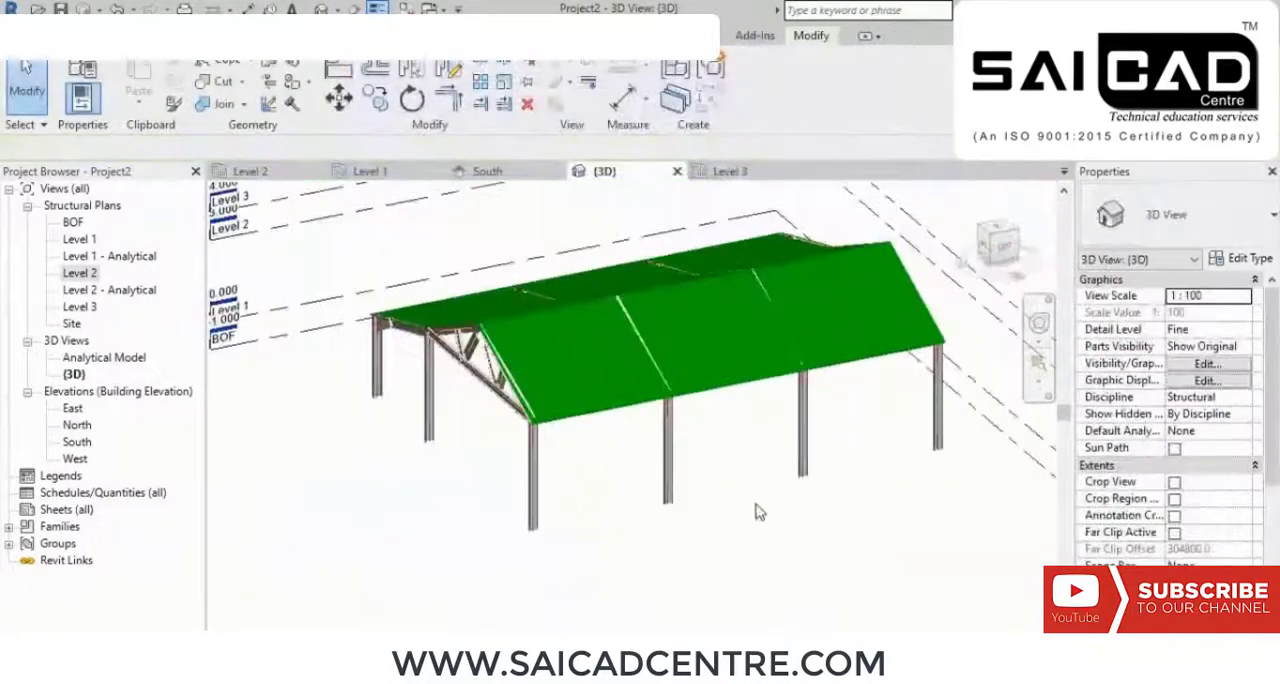
shift+middle_drag(766, 514, 737, 523)
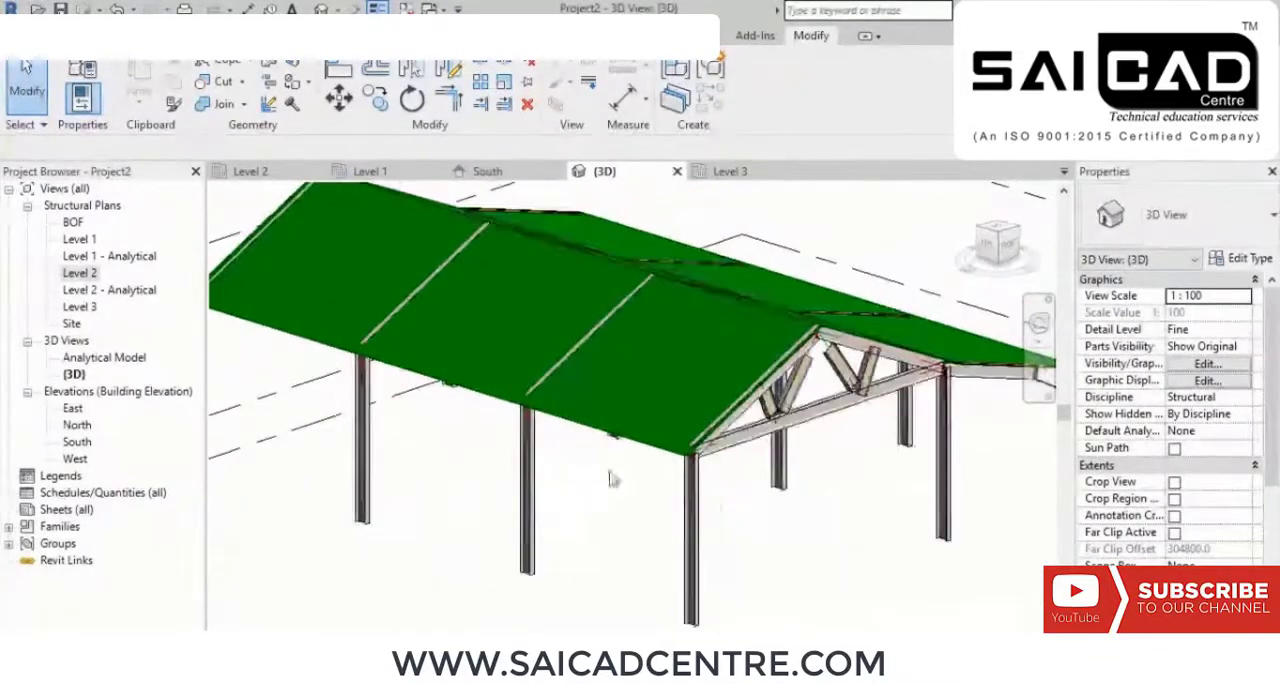
scroll(567, 468, up, 3)
shift+middle_drag(567, 468, 593, 489)
Step: In the Level 3 structural plan, place an ISMB300 beam between the truss-side outer columns on grids A and B
double_click(86, 305)
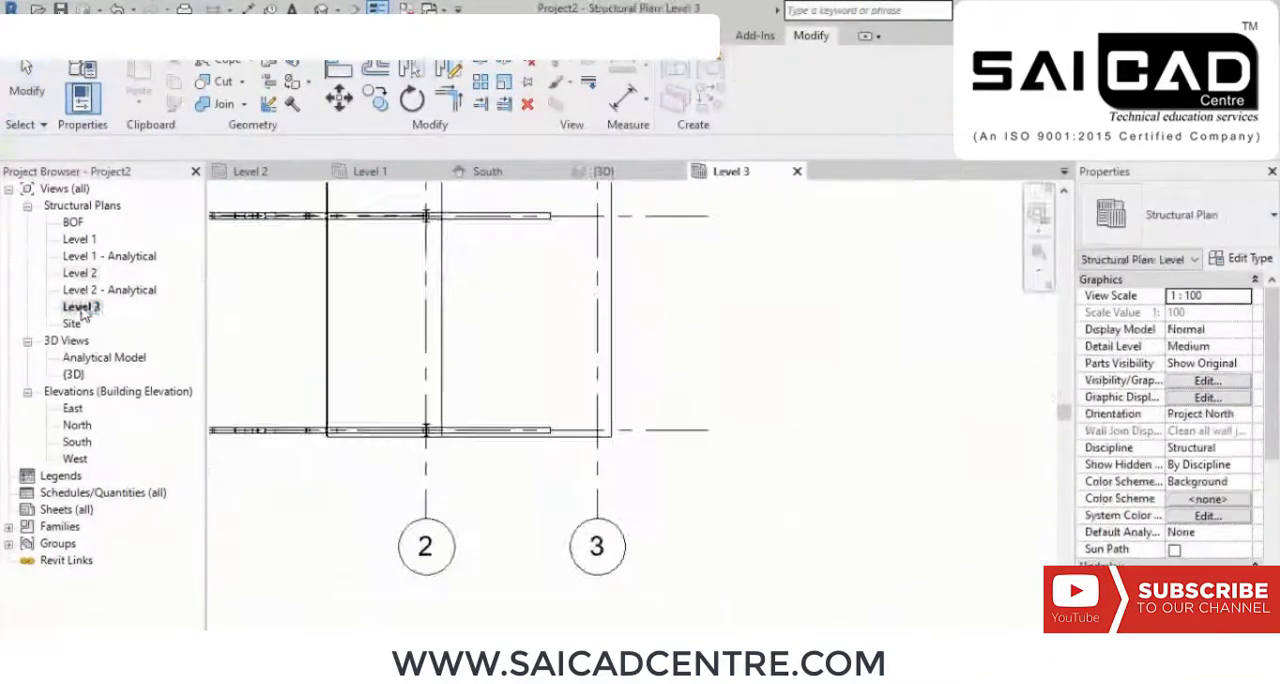
middle_drag(333, 332, 905, 370)
scroll(915, 370, down, 2)
scroll(731, 392, up, 1)
scroll(717, 333, up, 2)
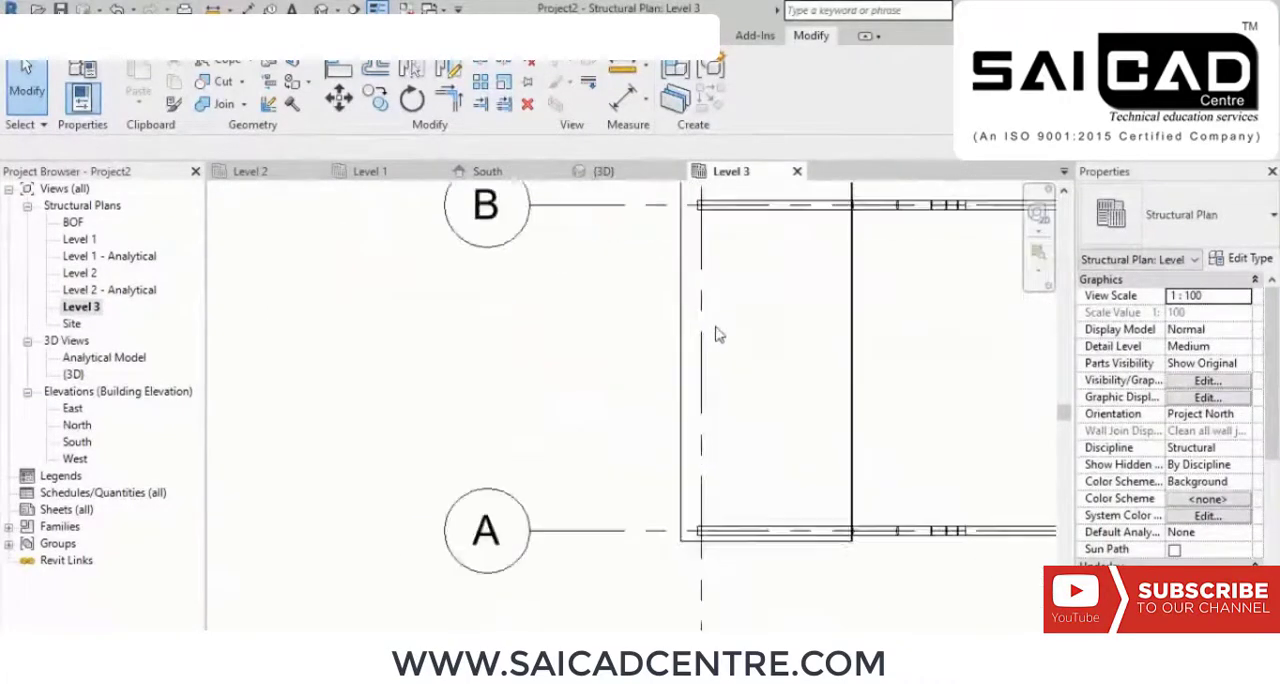
middle_drag(723, 352, 713, 400)
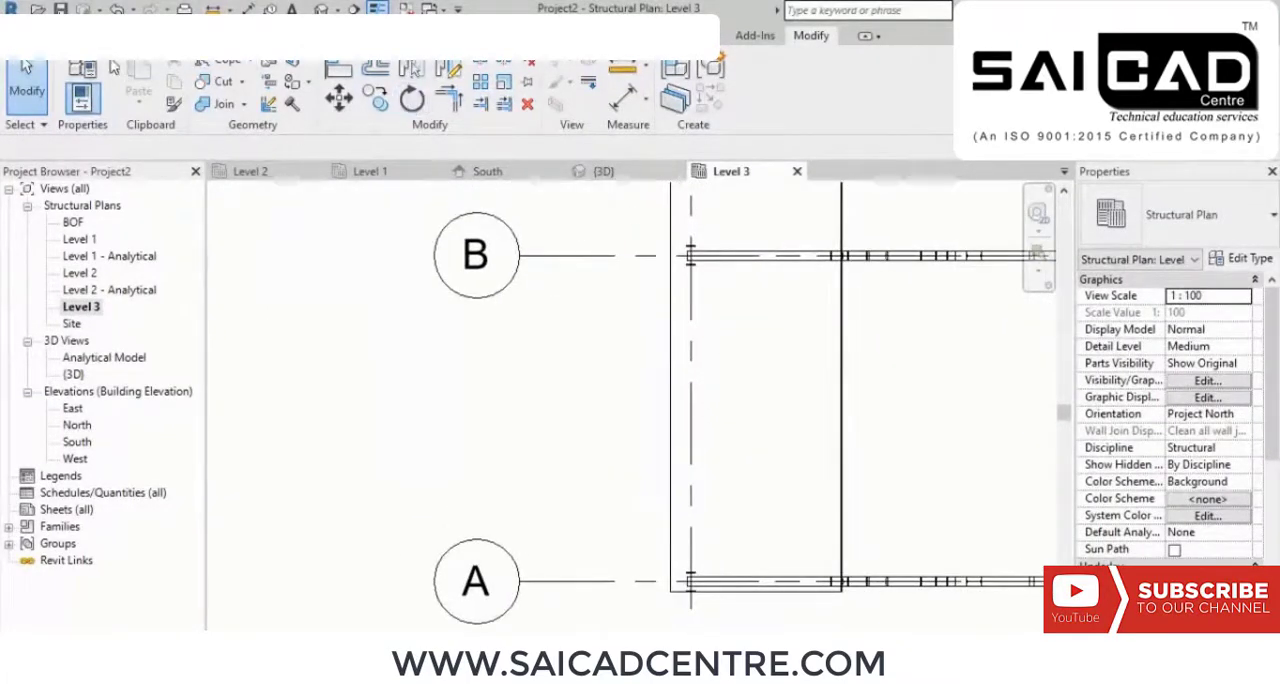
click(132, 37)
click(74, 90)
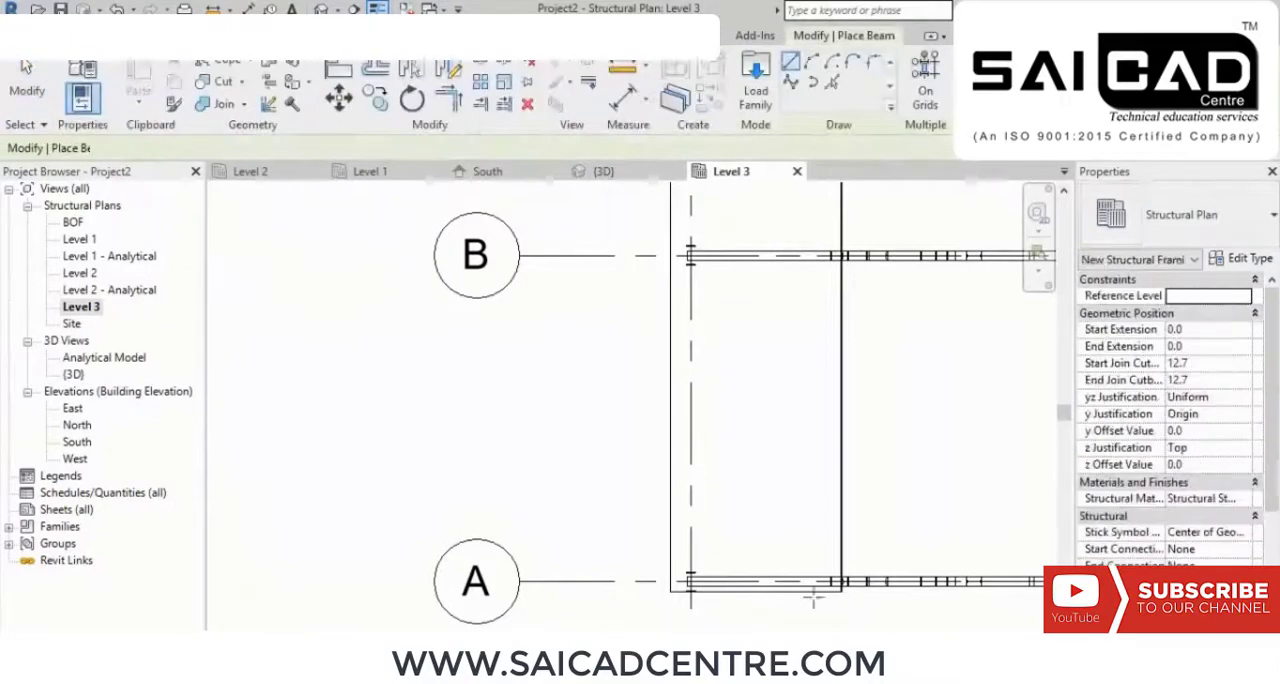
scroll(645, 553, up, 2)
click(716, 595)
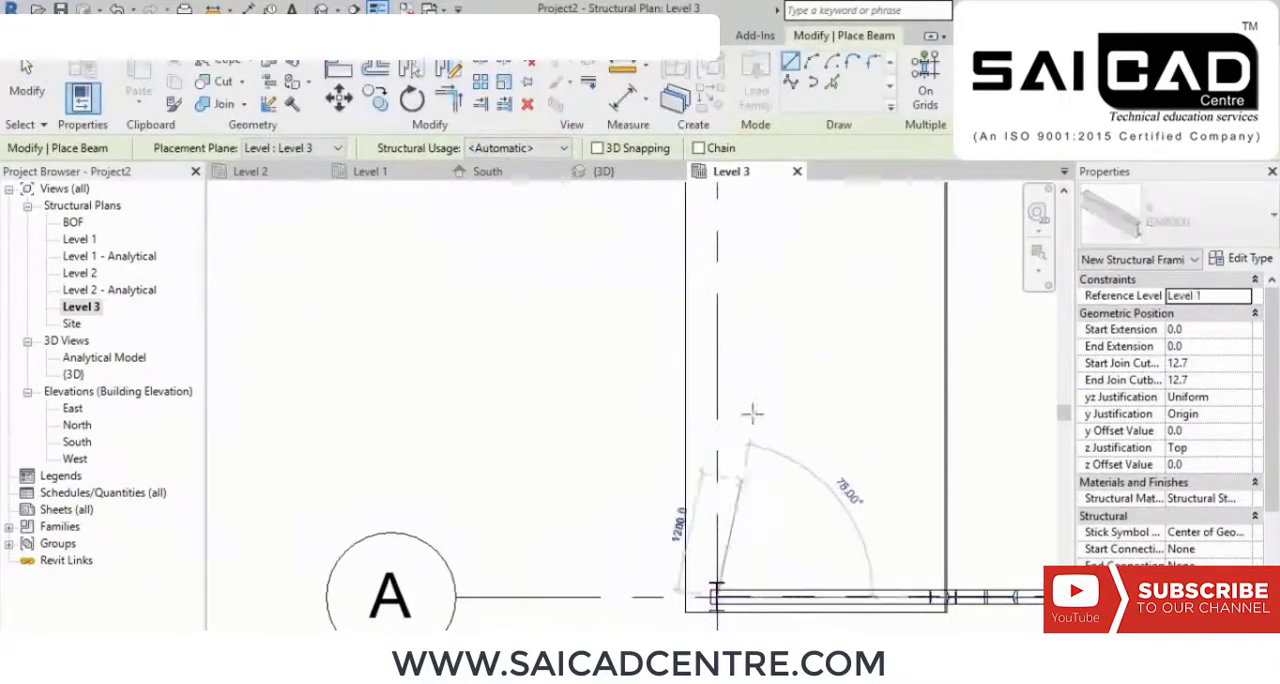
middle_drag(751, 414, 670, 447)
click(671, 450)
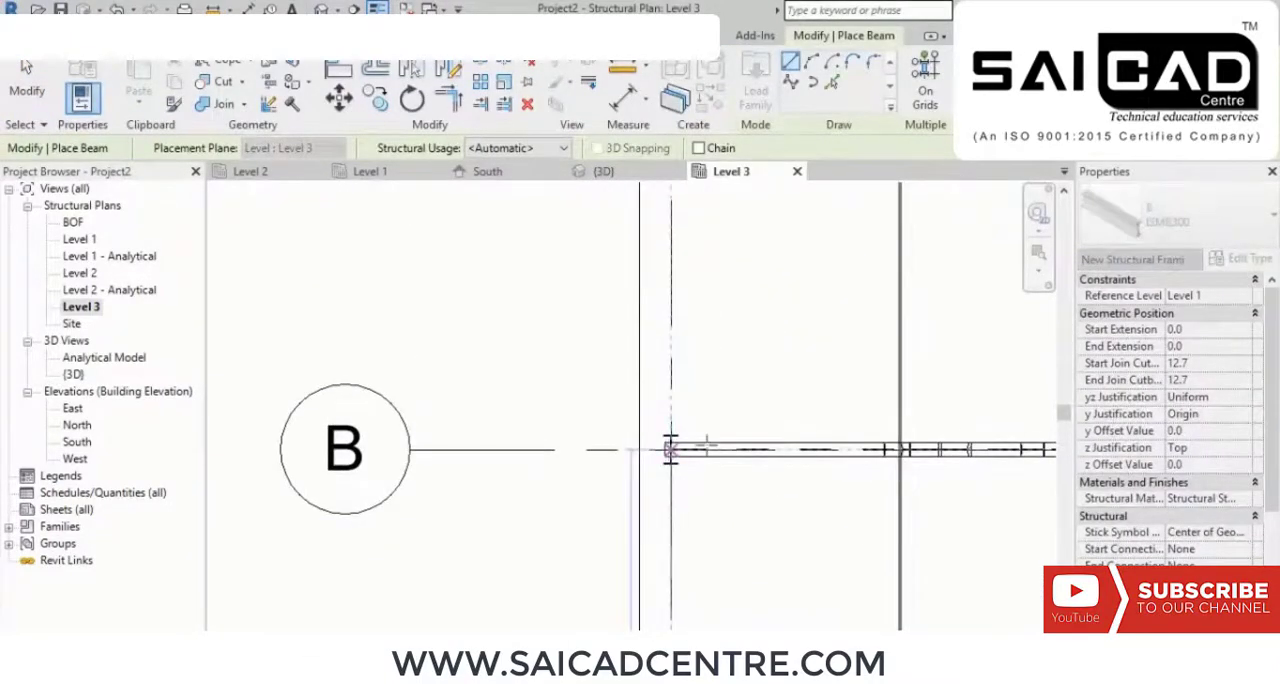
Step: Place an ISMB300 beam between the truss-side outer columns on grids B and C in the Level 3 plan
middle_drag(754, 403, 743, 466)
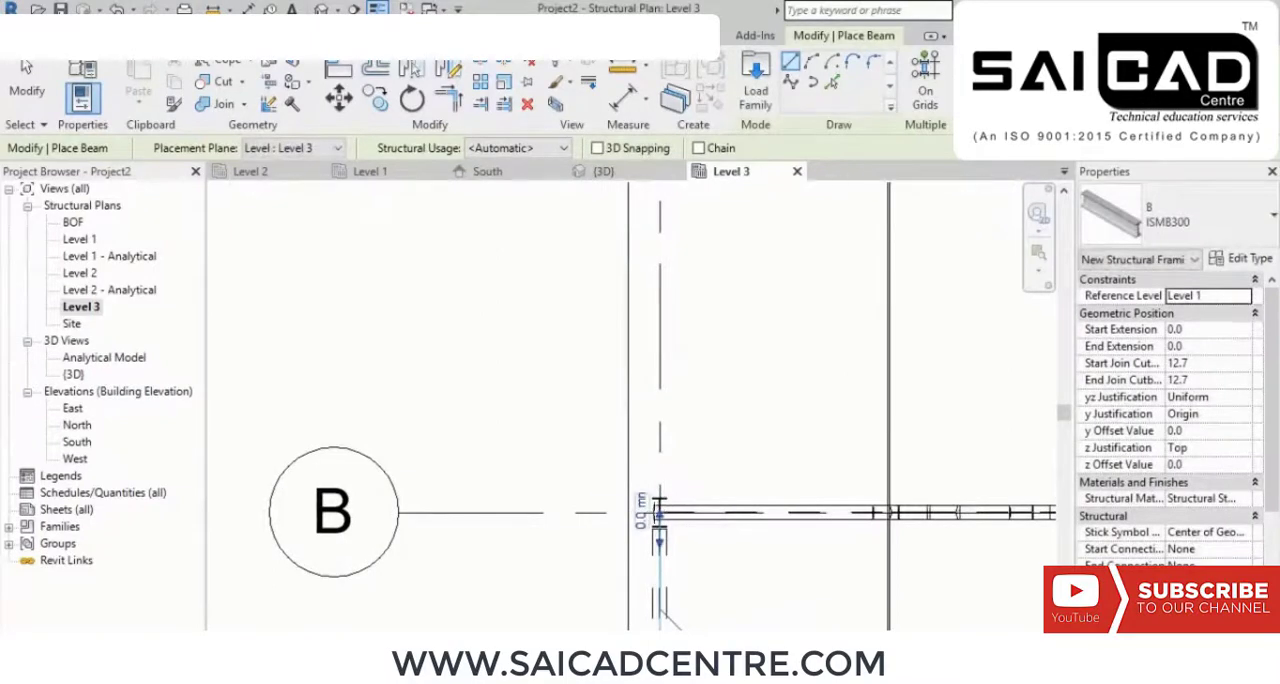
middle_drag(659, 512, 697, 363)
click(674, 274)
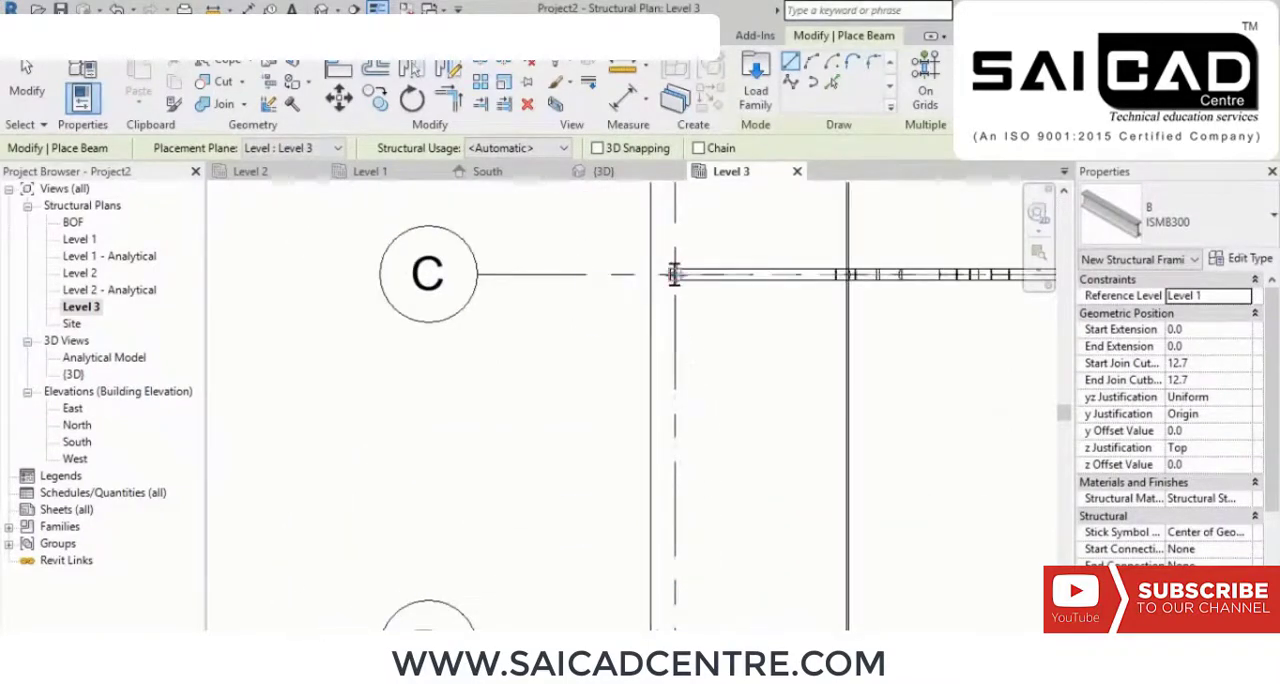
middle_drag(706, 425, 698, 210)
scroll(677, 445, up, 2)
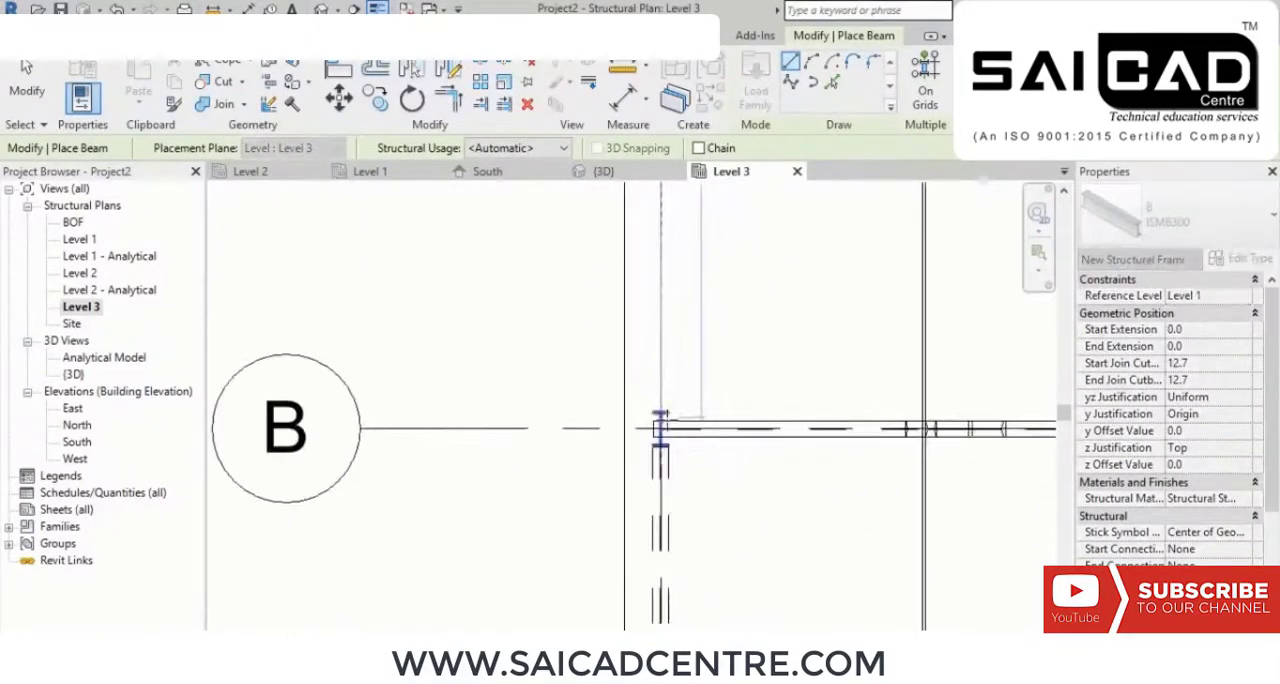
click(661, 429)
middle_drag(787, 343, 757, 577)
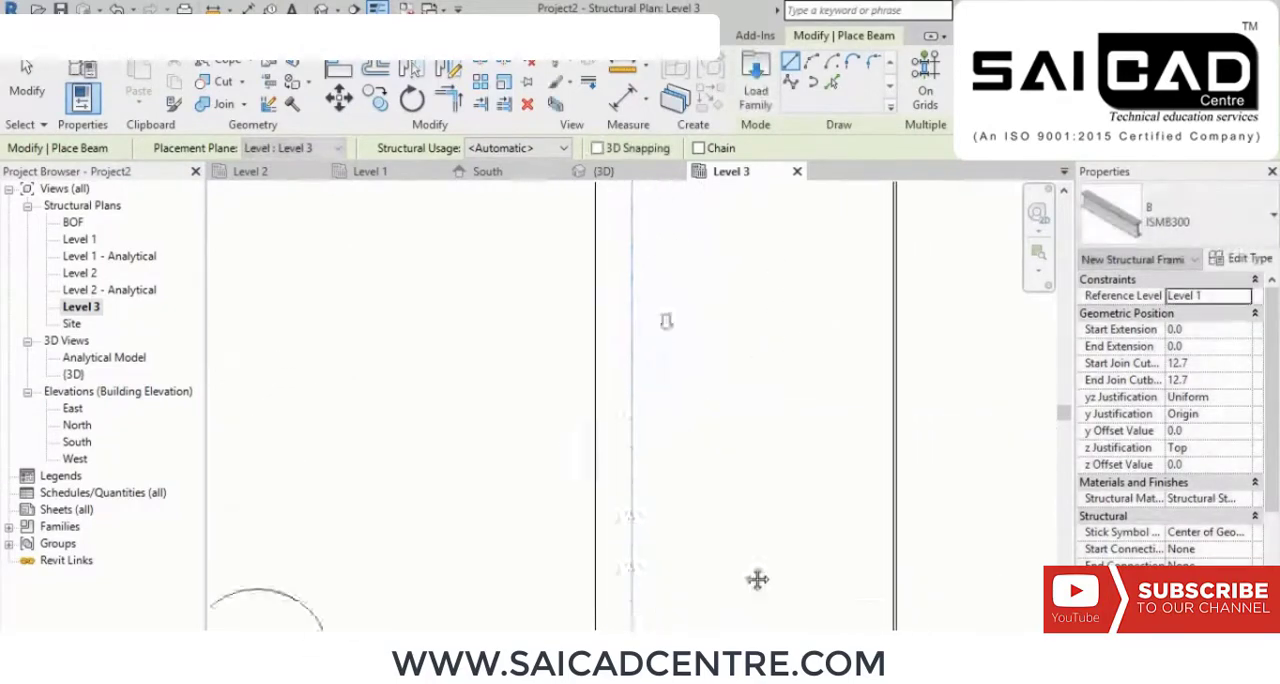
Step: Place an ISMB300 beam between the truss-side outer columns on grids D and C, and end beam placement
middle_drag(712, 217, 726, 597)
middle_drag(673, 376, 685, 411)
middle_drag(716, 335, 738, 494)
scroll(704, 391, down, 2)
click(670, 197)
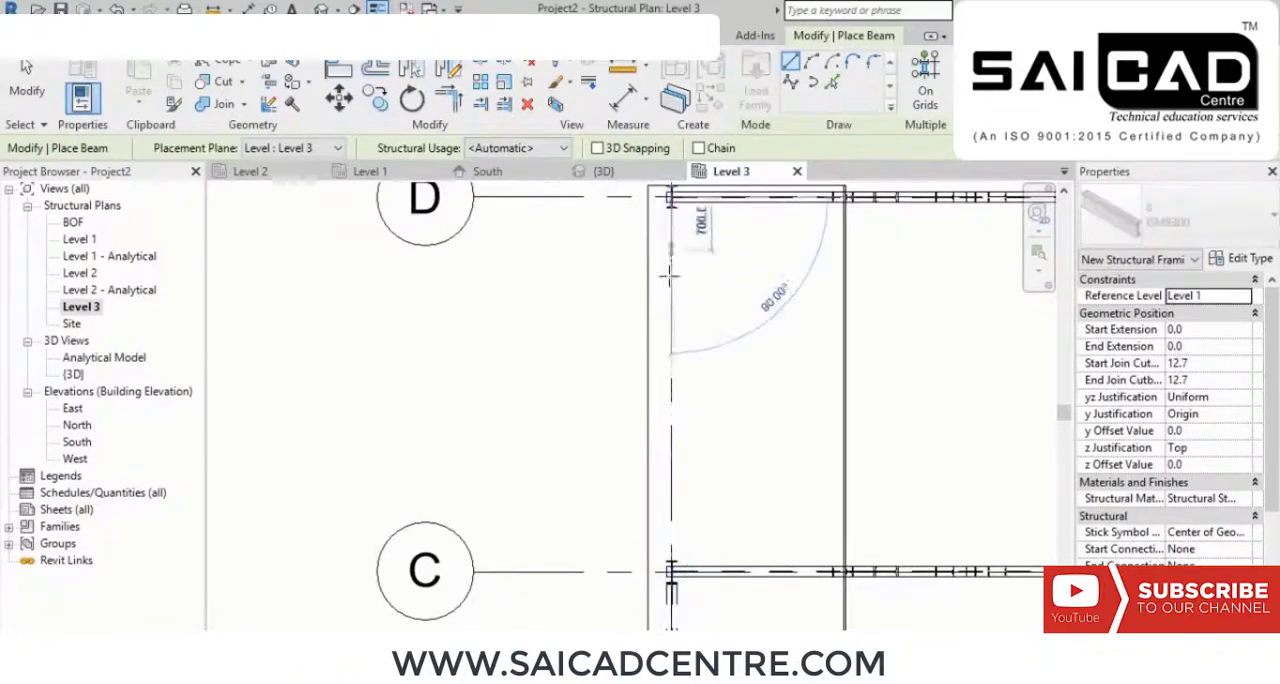
click(670, 570)
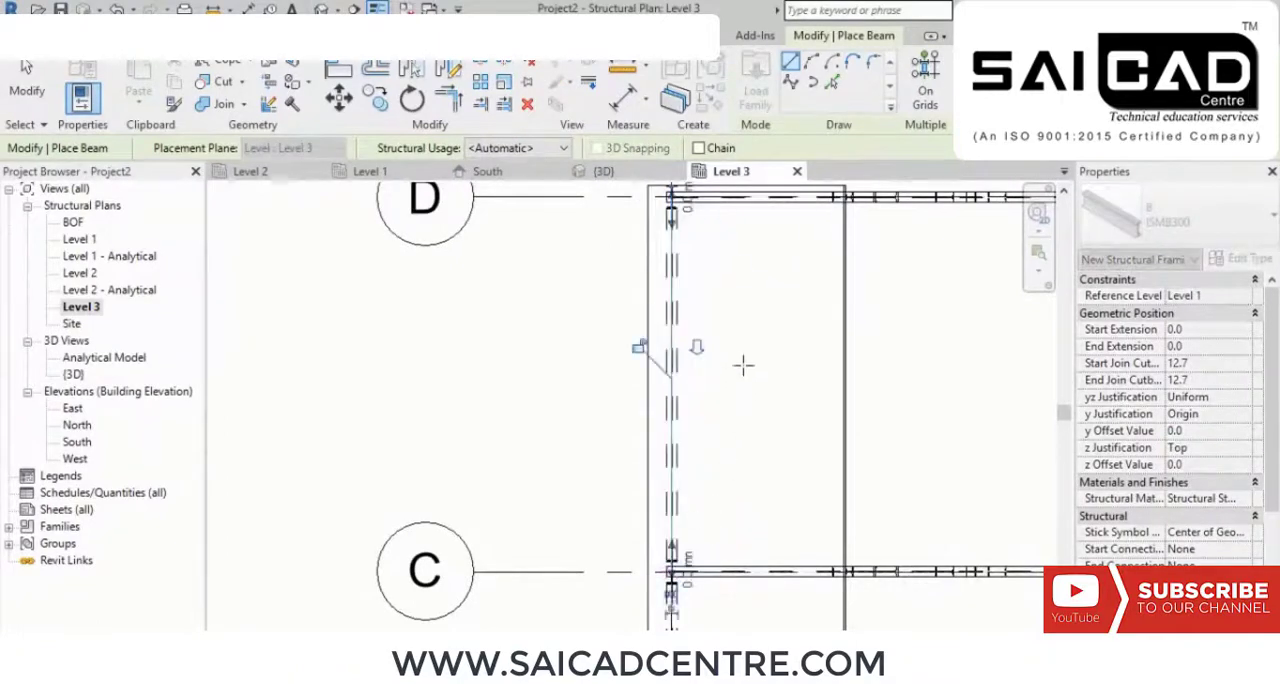
right_click(743, 363)
right_click(788, 369)
click(831, 381)
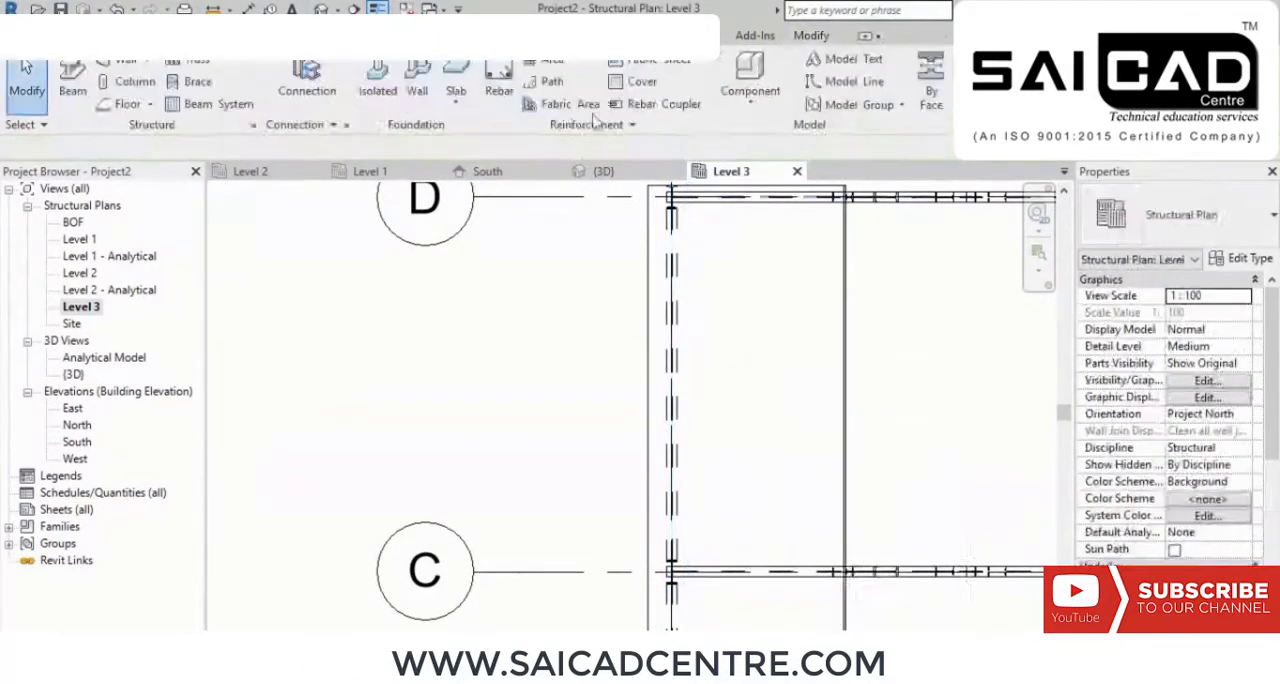
Step: Examine the eave tie beams along the outer columns in the 3D view and the frame's levels in the South elevation
click(321, 10)
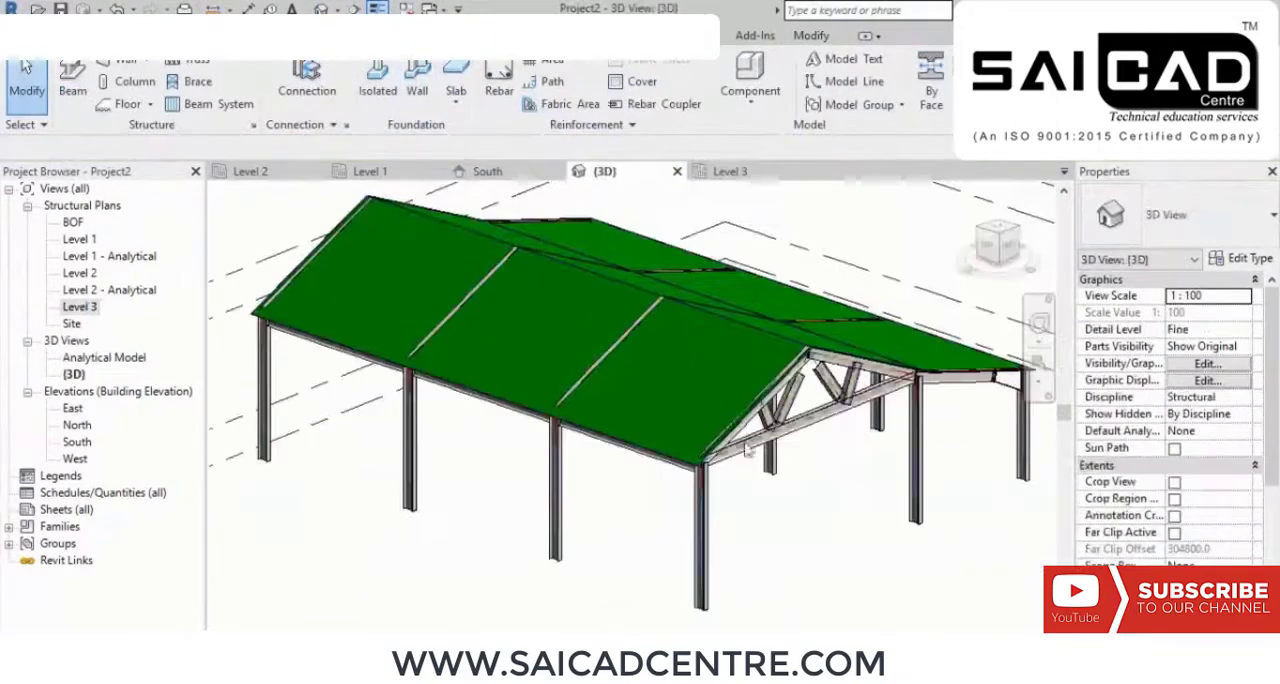
shift+middle_drag(617, 482, 711, 437)
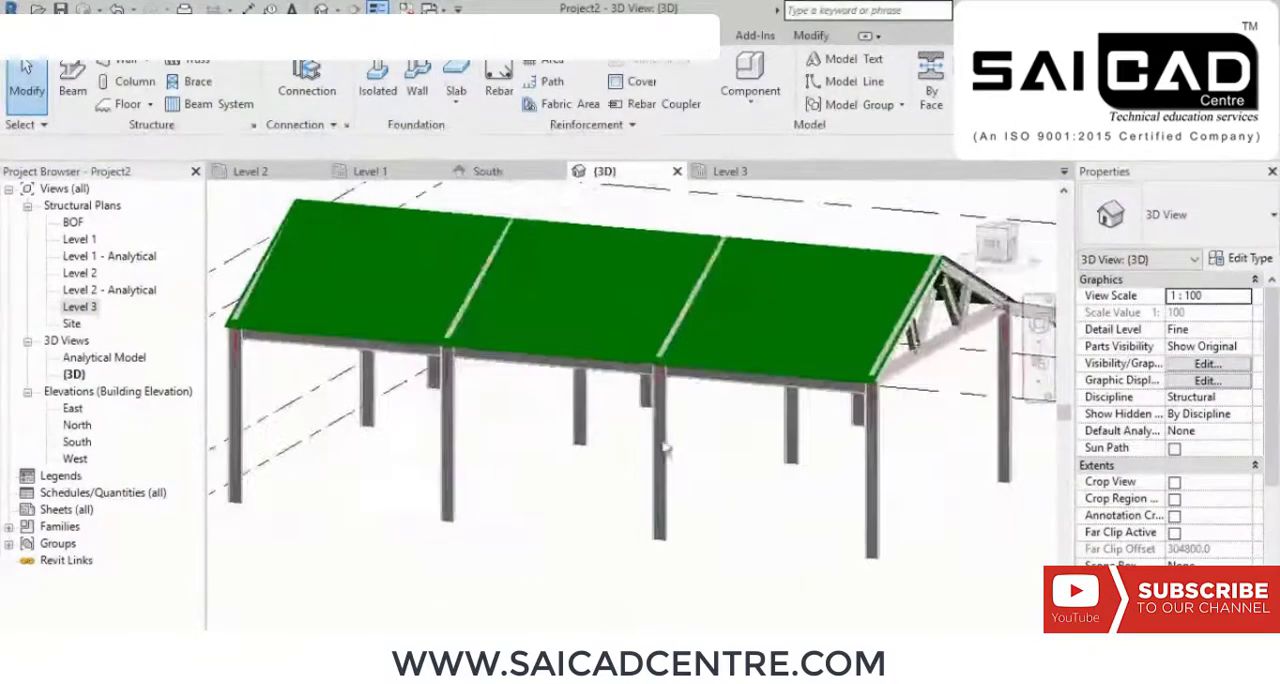
scroll(711, 437, up, 3)
shift+middle_drag(715, 502, 786, 466)
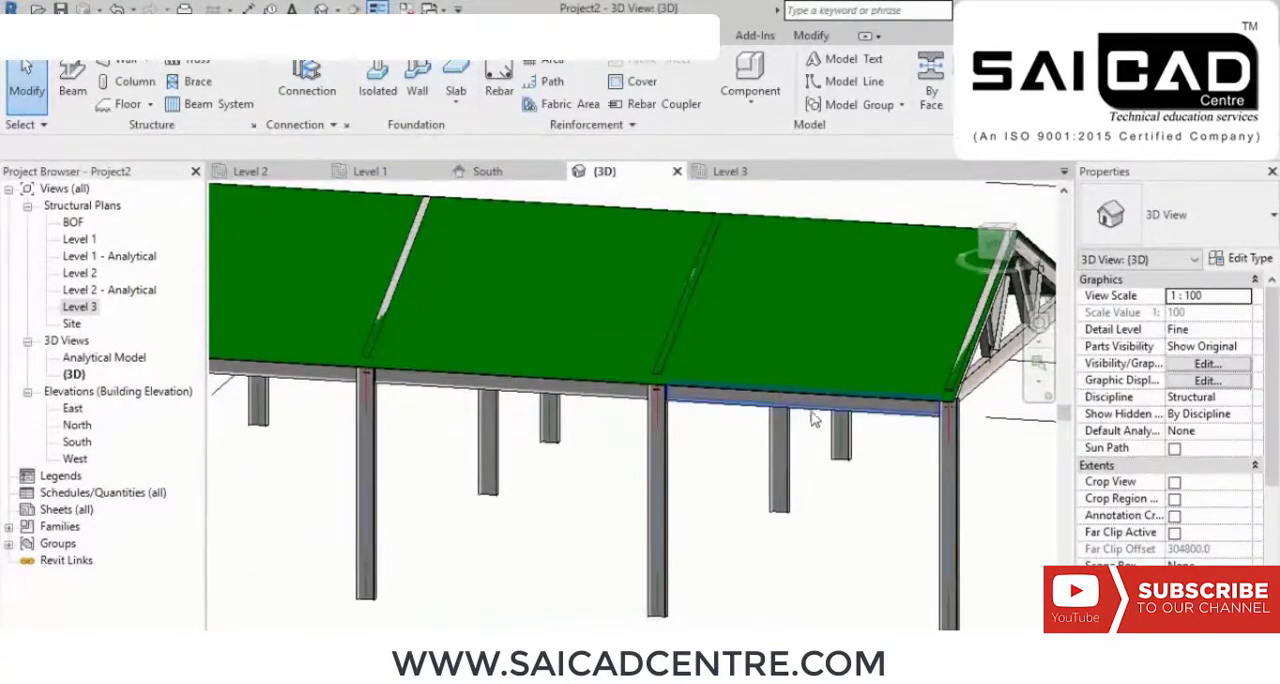
shift+middle_drag(930, 514, 709, 518)
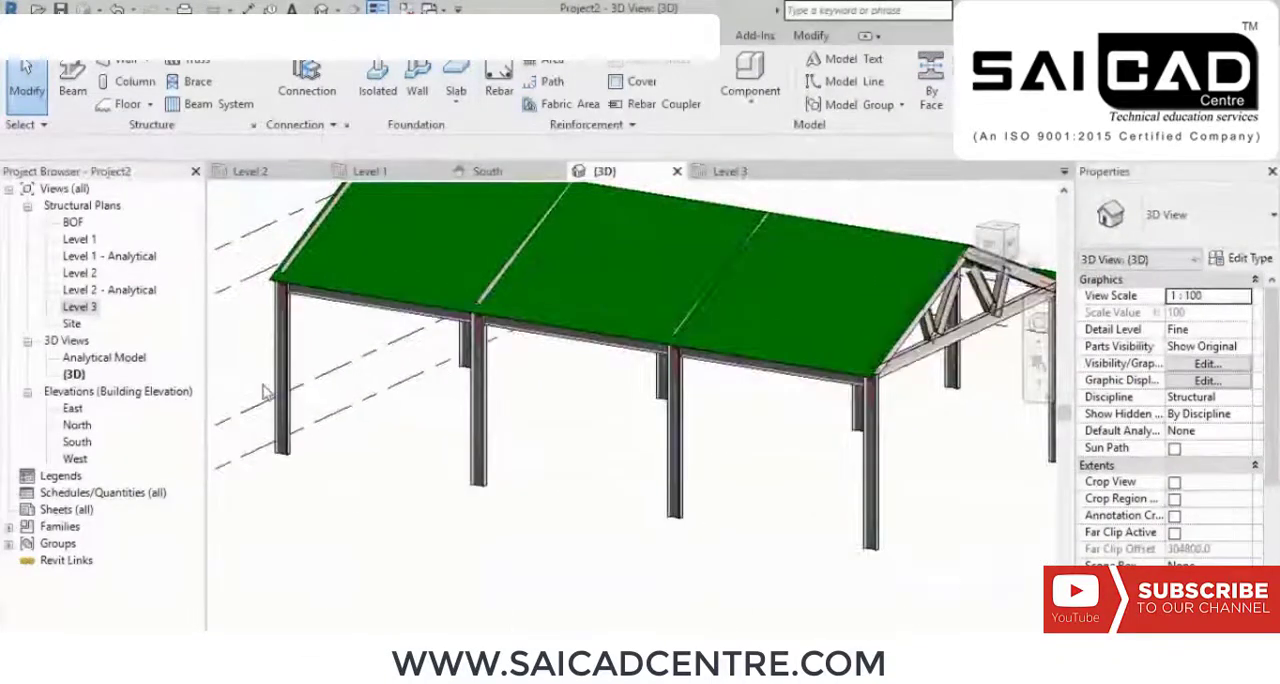
double_click(88, 312)
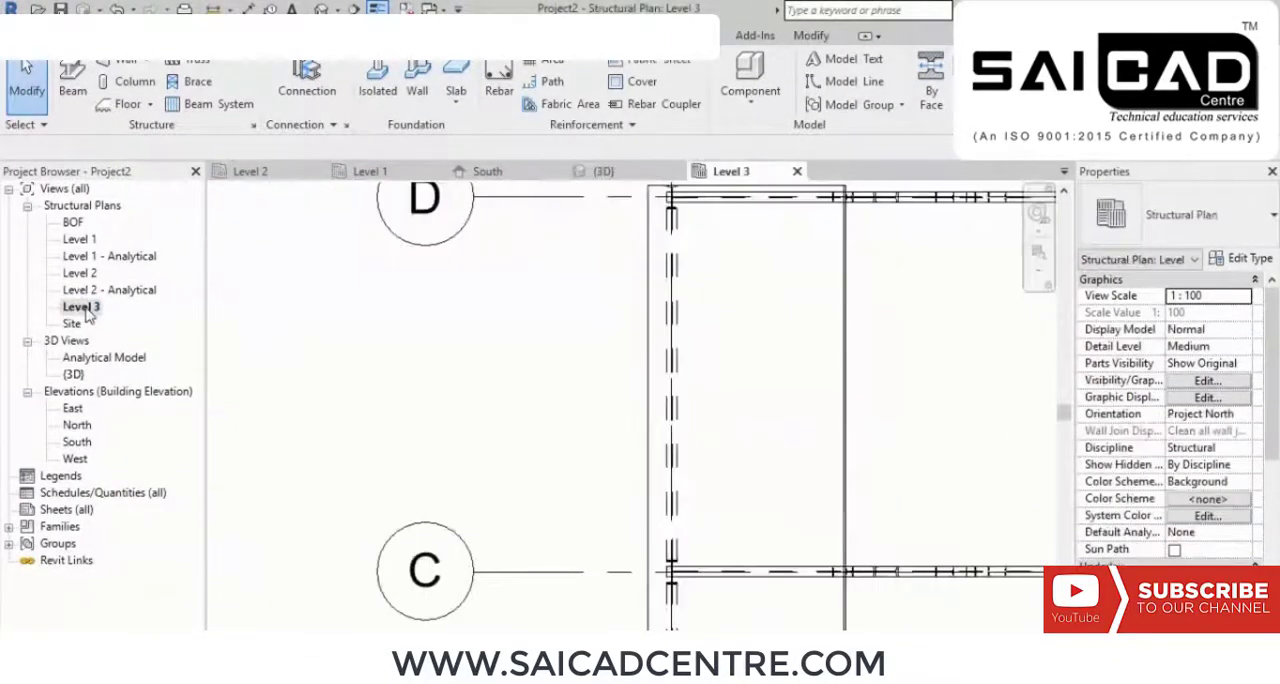
double_click(76, 443)
scroll(720, 363, up, 2)
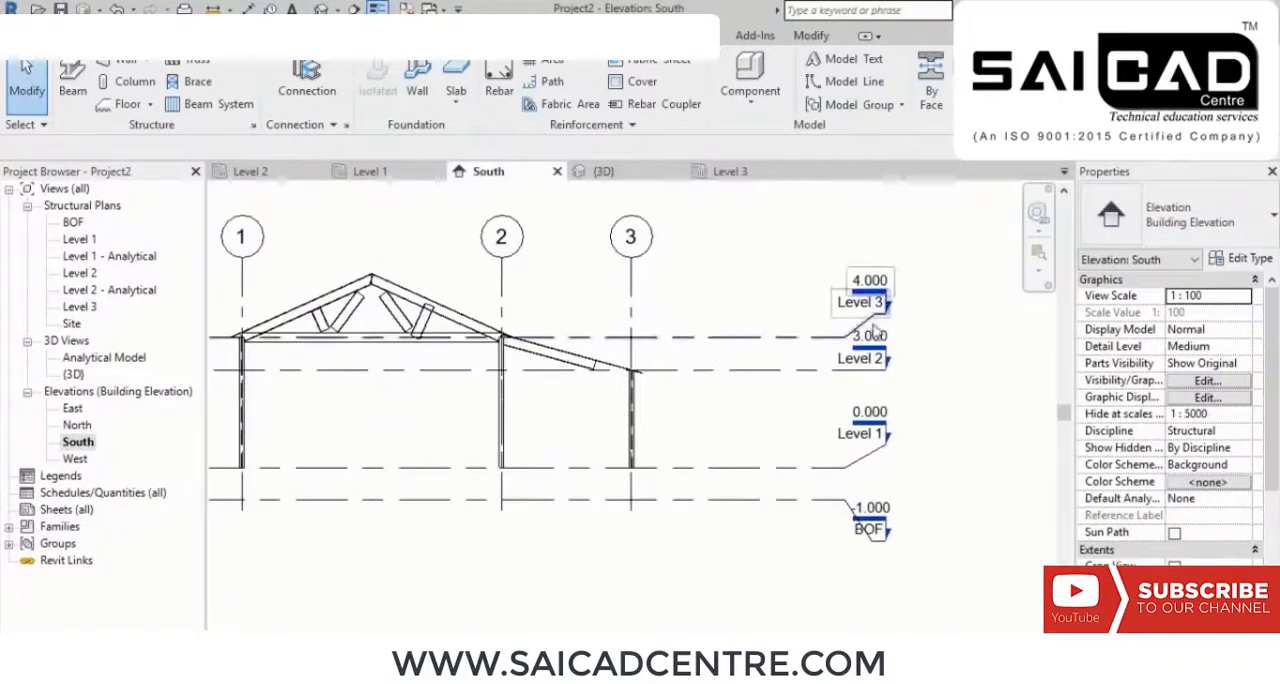
middle_drag(441, 414, 517, 435)
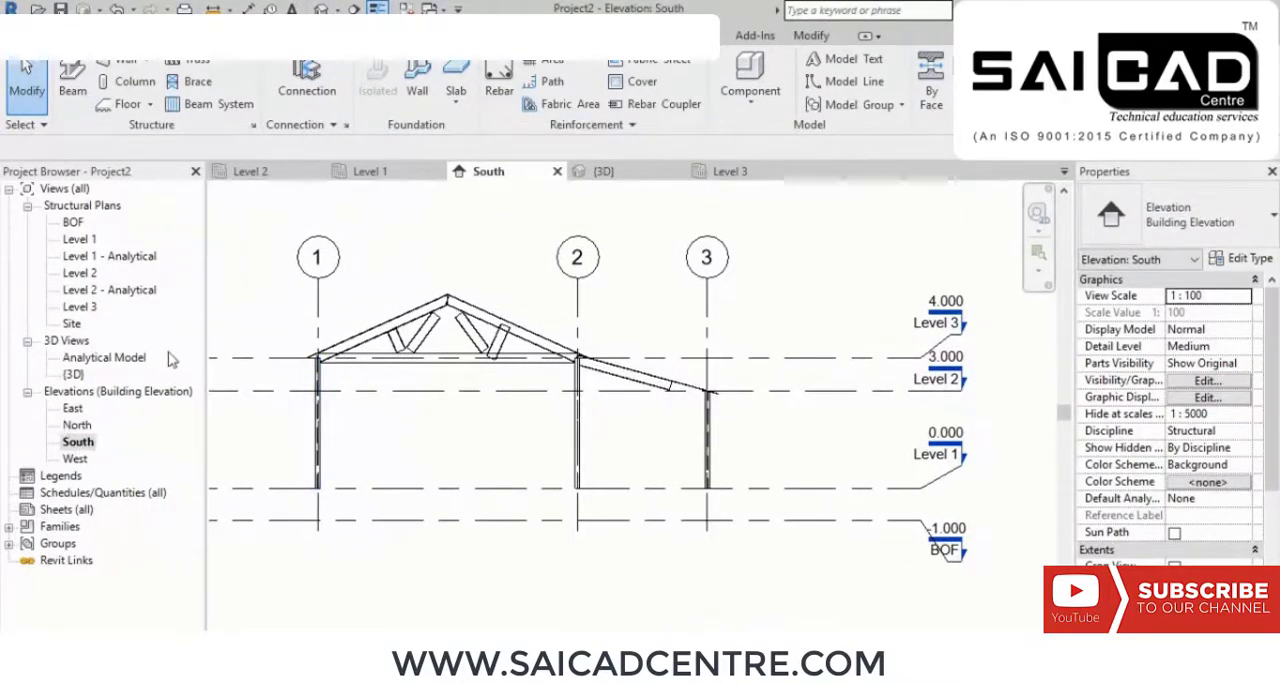
Step: Start a structural brace in the Level 3 structural plan and check which framing types are available for it
double_click(88, 307)
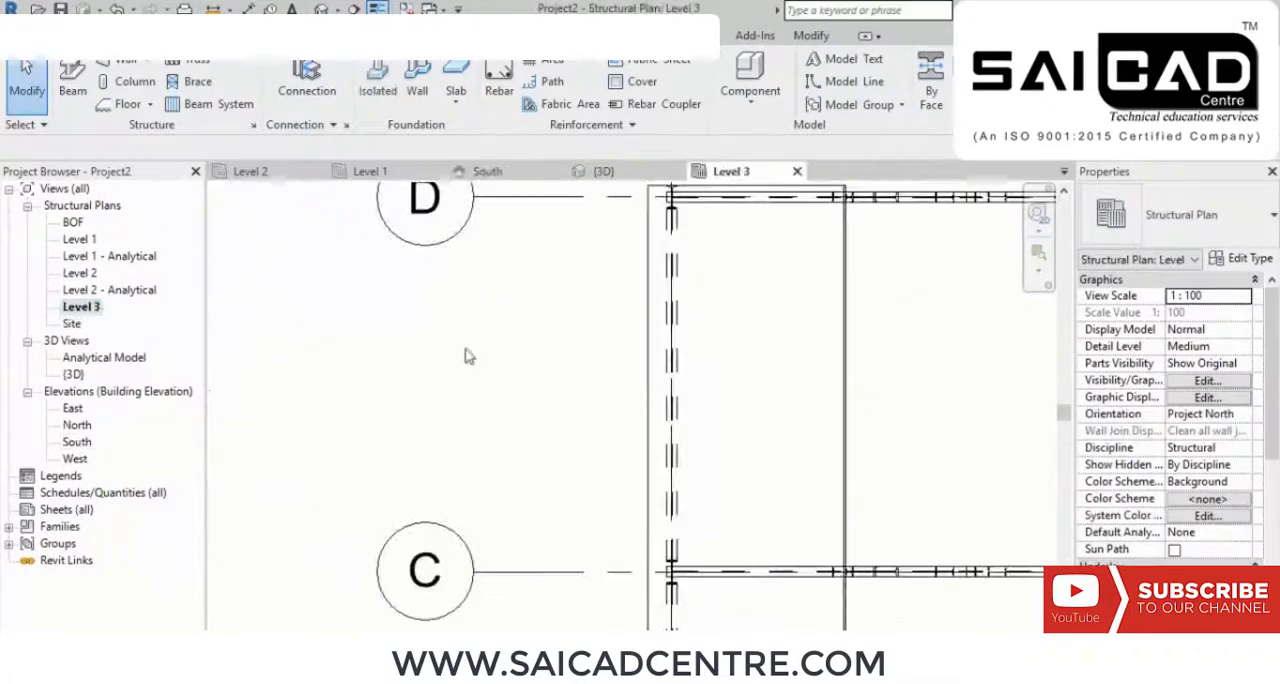
middle_drag(813, 370, 773, 378)
middle_drag(781, 422, 742, 297)
middle_drag(707, 456, 725, 325)
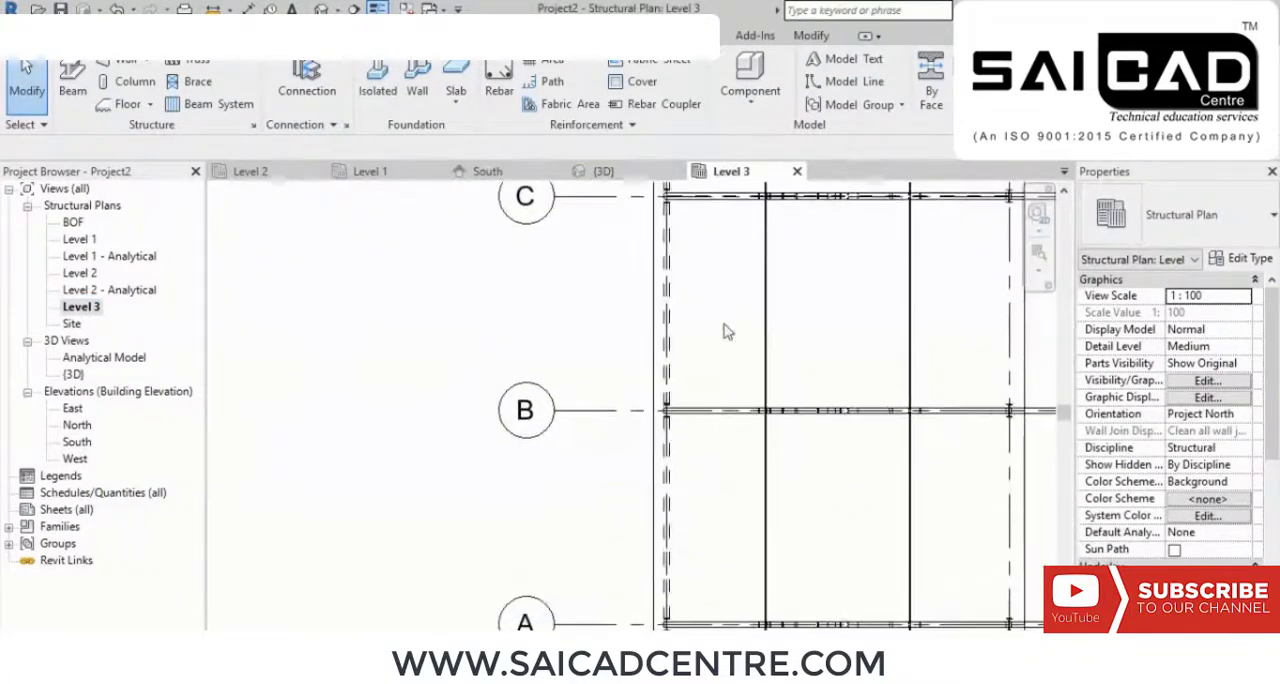
mouse_move(729, 511)
middle_down()
mouse_move(735, 349)
mouse_move(764, 332)
mouse_move(757, 388)
middle_up()
scroll(765, 328, up, 1)
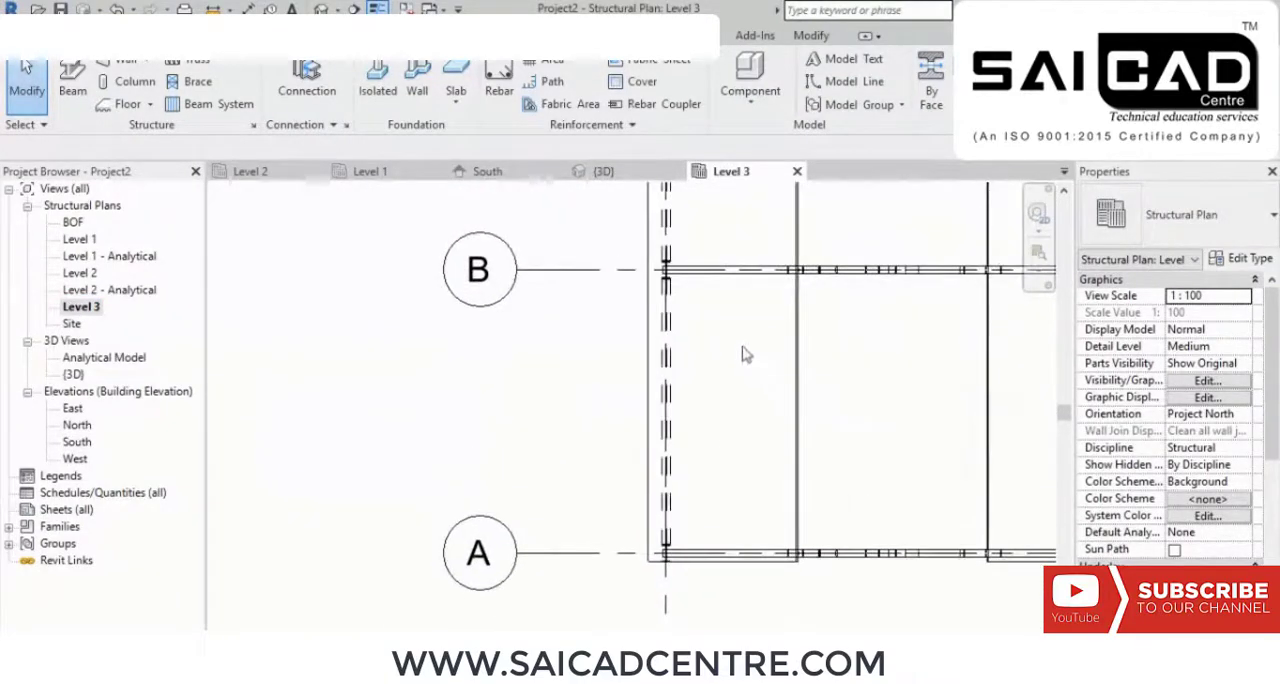
click(193, 81)
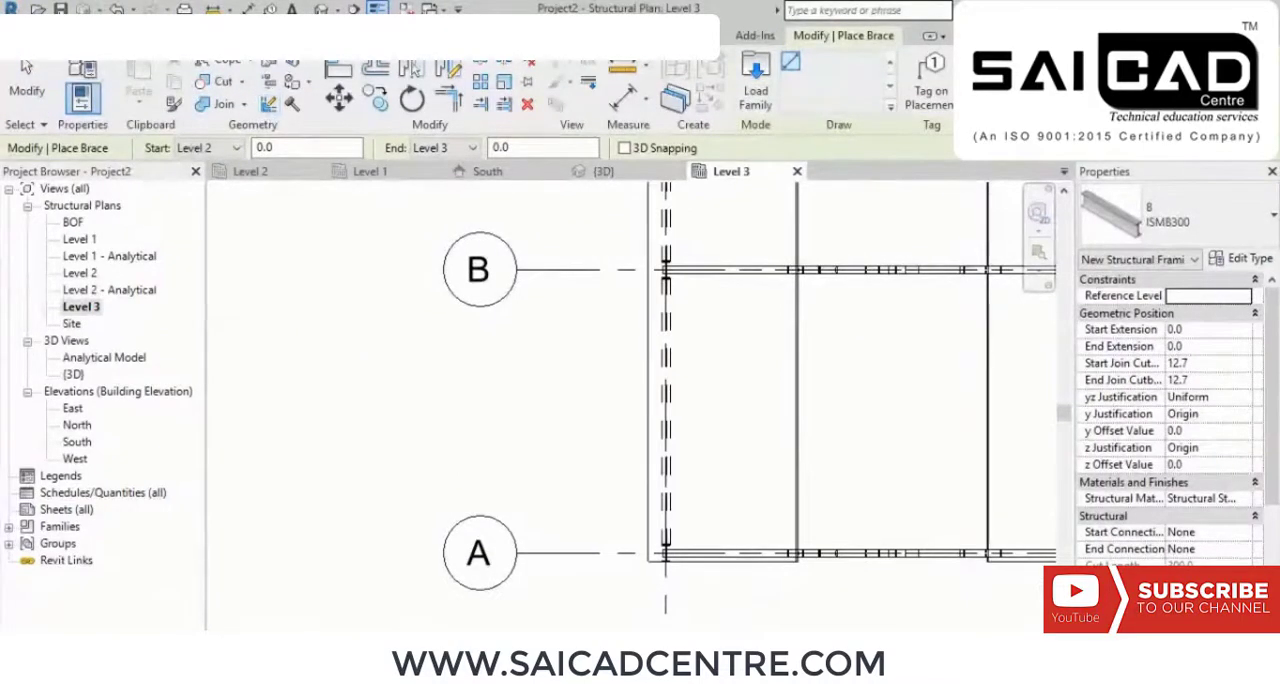
click(1213, 227)
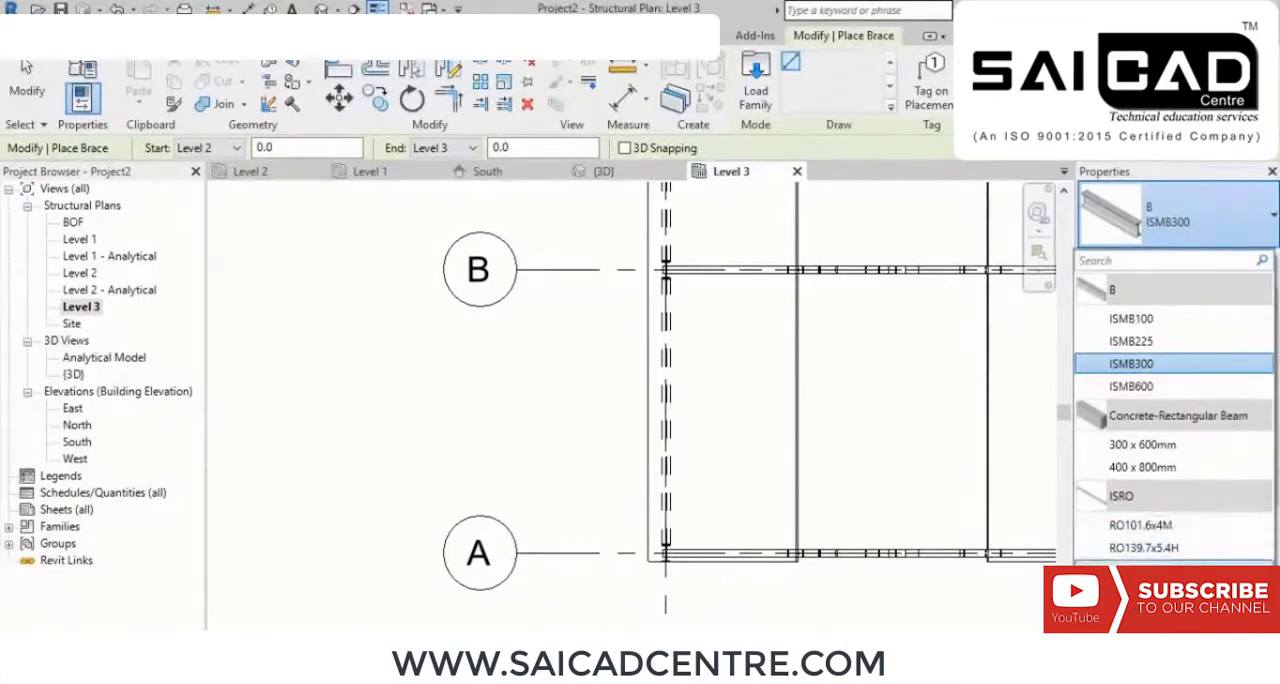
click(1190, 229)
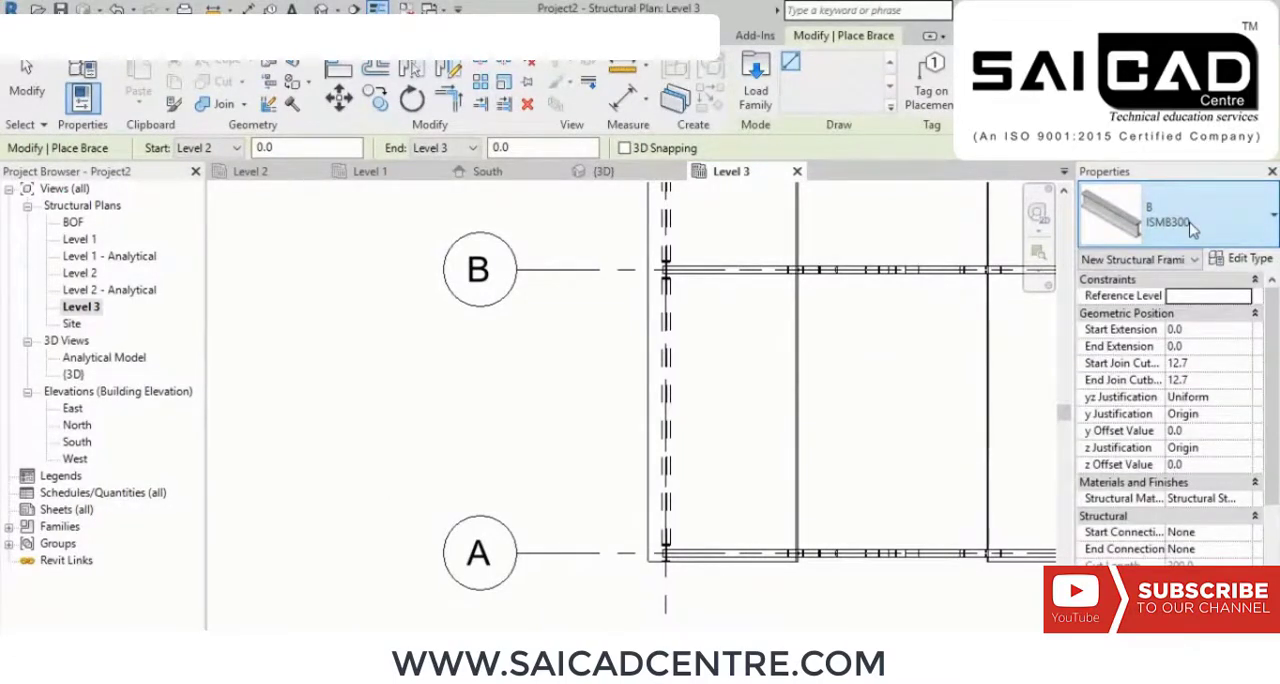
Step: Begin loading a family from the Steel folder of the US Imperial Structural Framing library
click(757, 85)
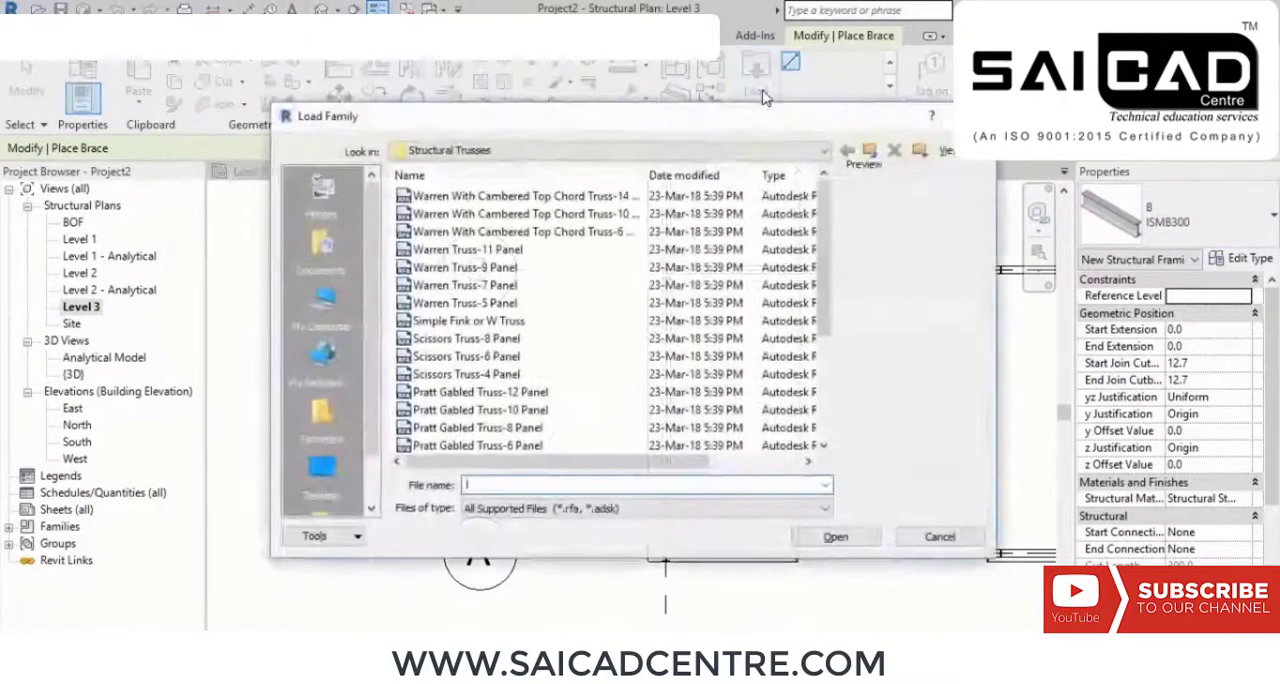
click(870, 148)
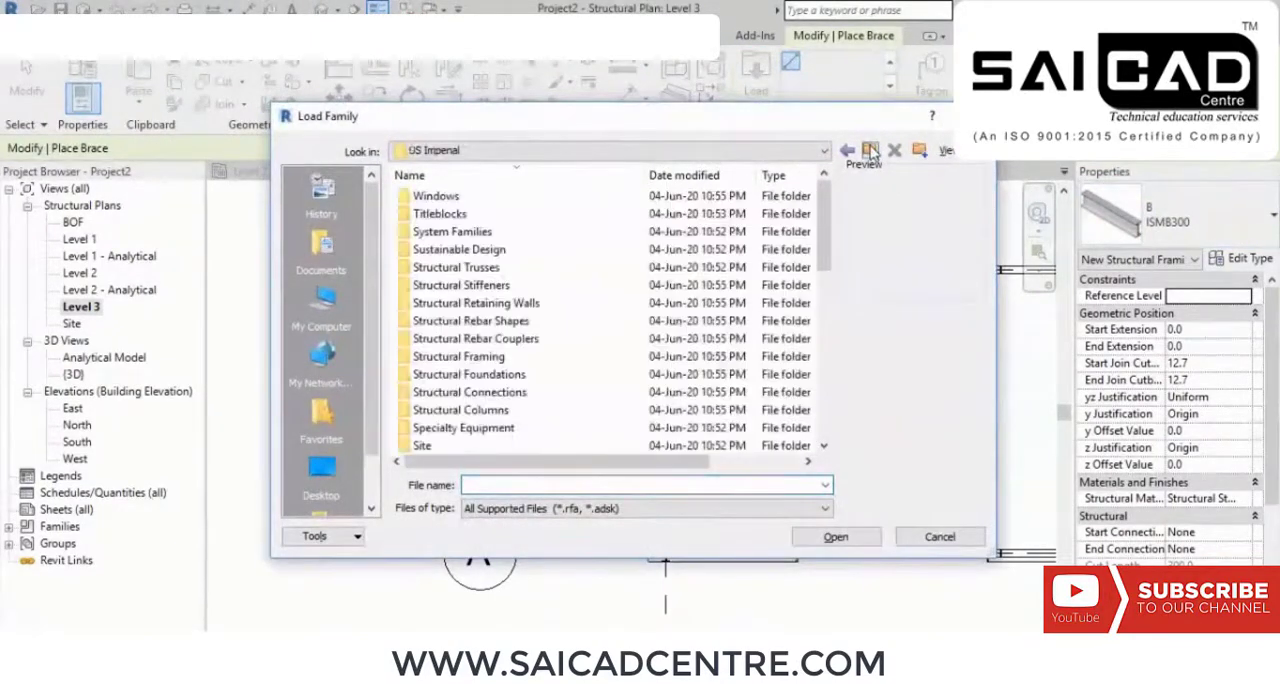
double_click(526, 362)
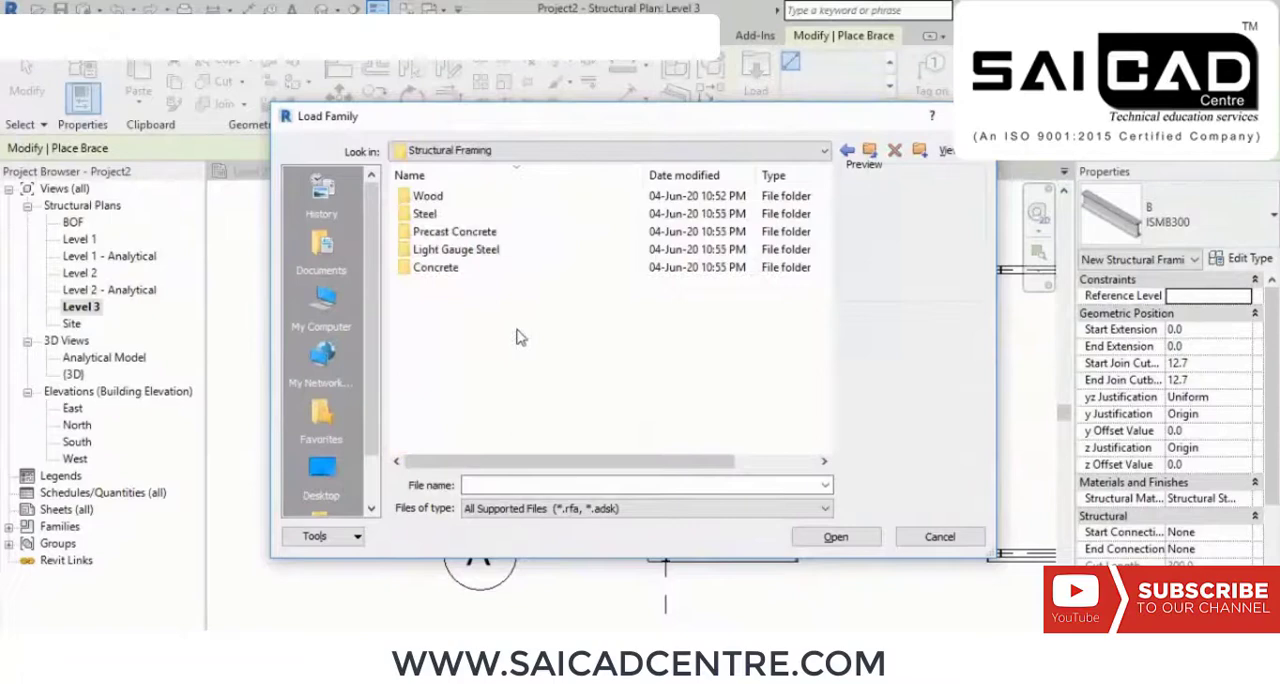
double_click(425, 214)
Step: Look through the previews of the steel framing families from W-Wide Flange to HSS-Hollow Structural Section for a suitable brace section
click(481, 197)
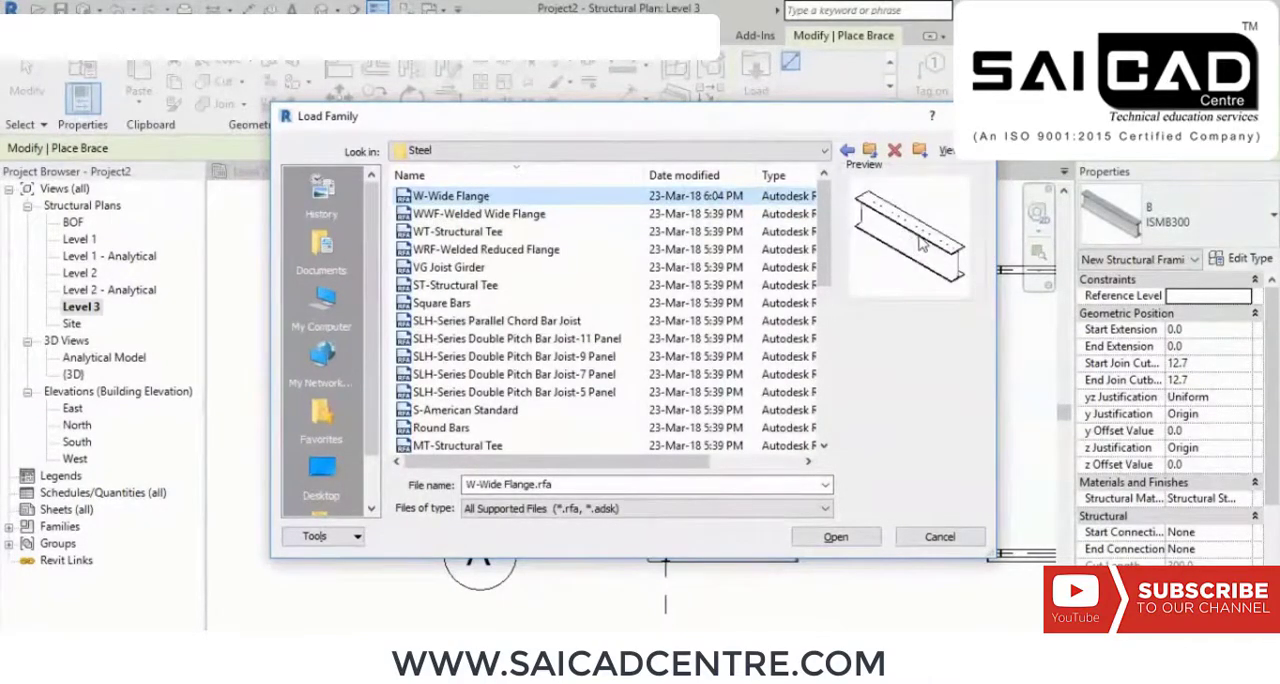
key(Down)
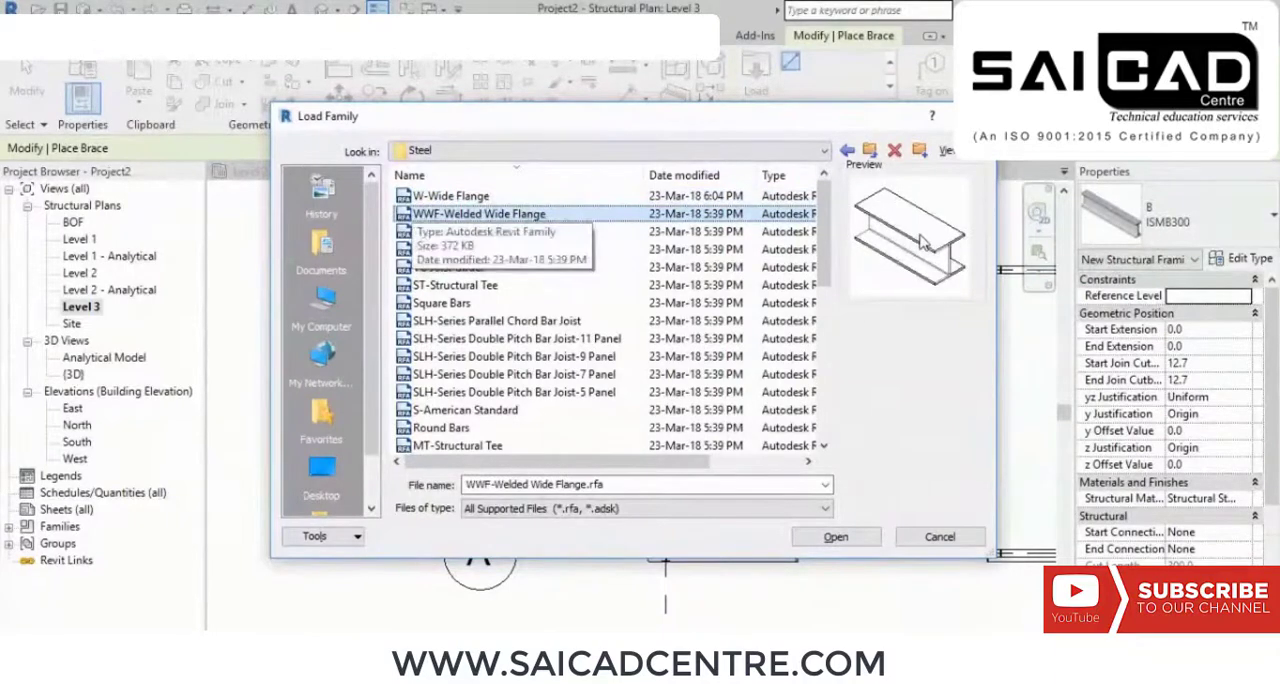
key(Down)
key(Down)
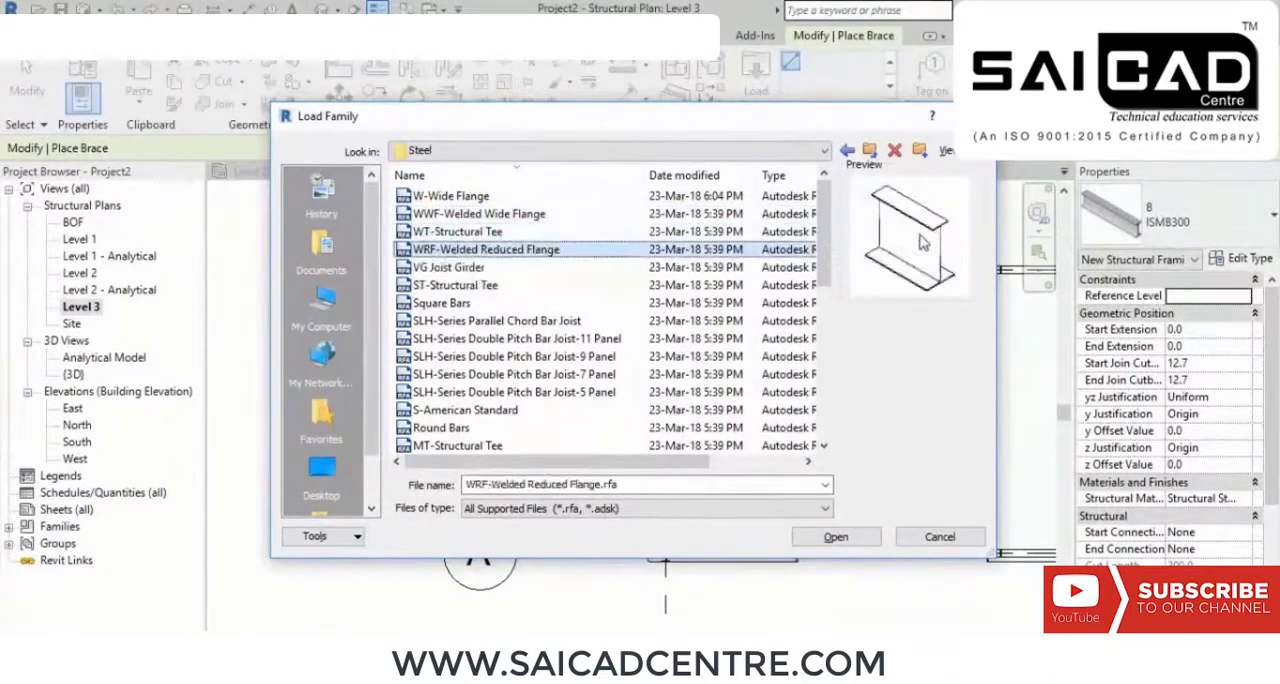
key(Down)
key(Up)
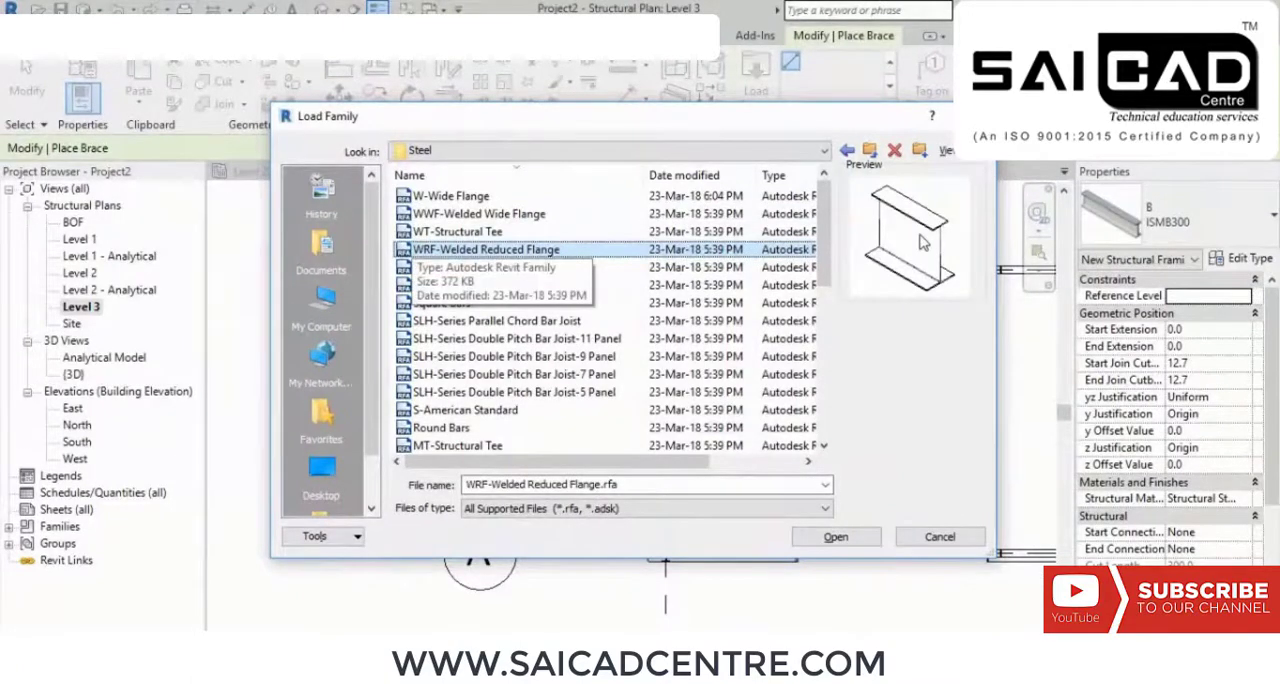
key(Down)
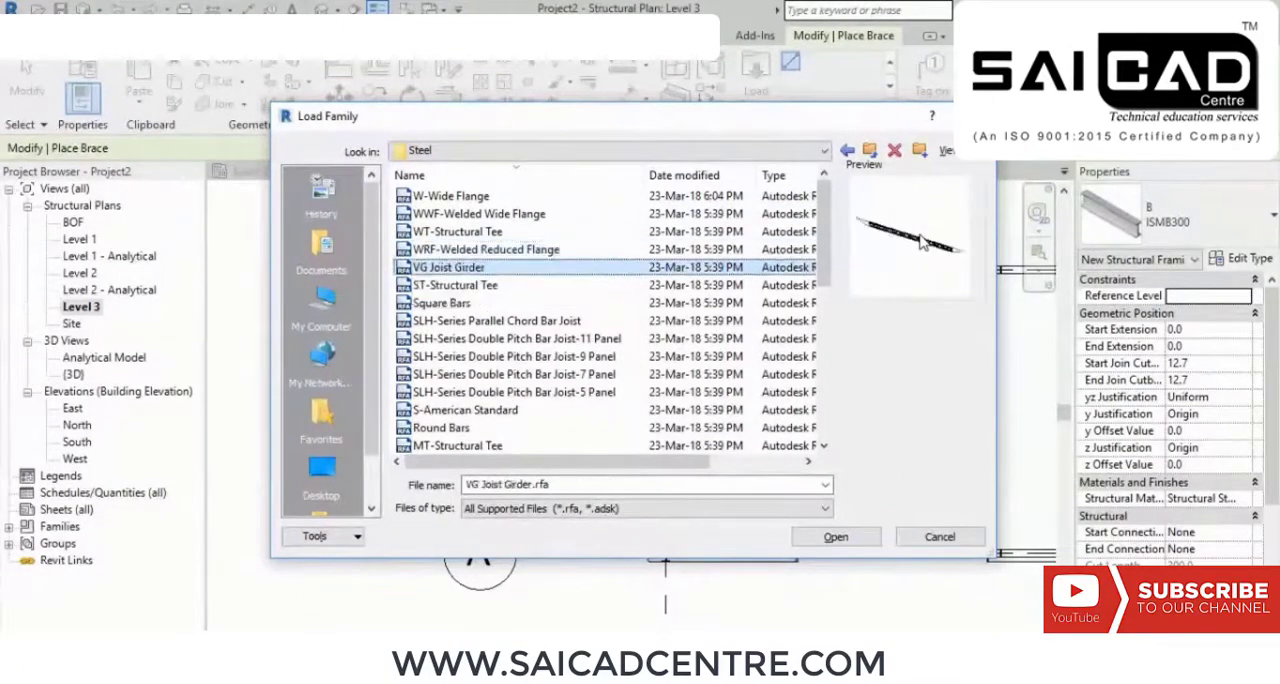
key(Down)
key(Down)
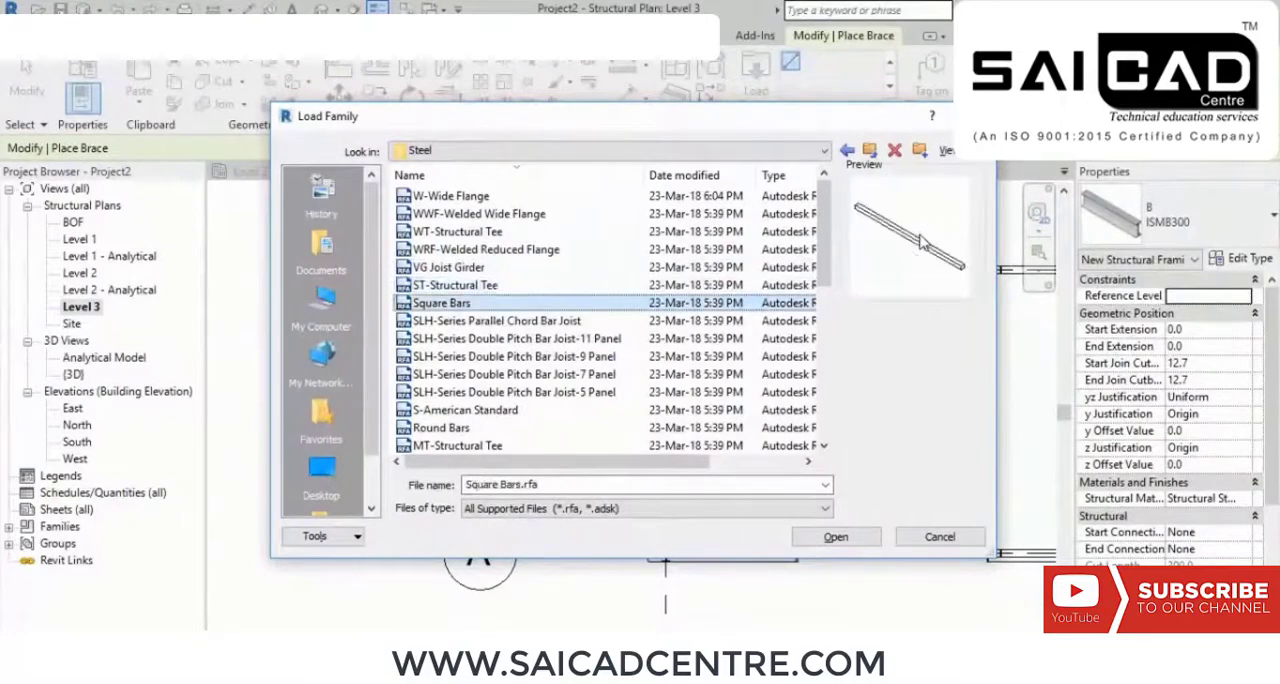
key(Down)
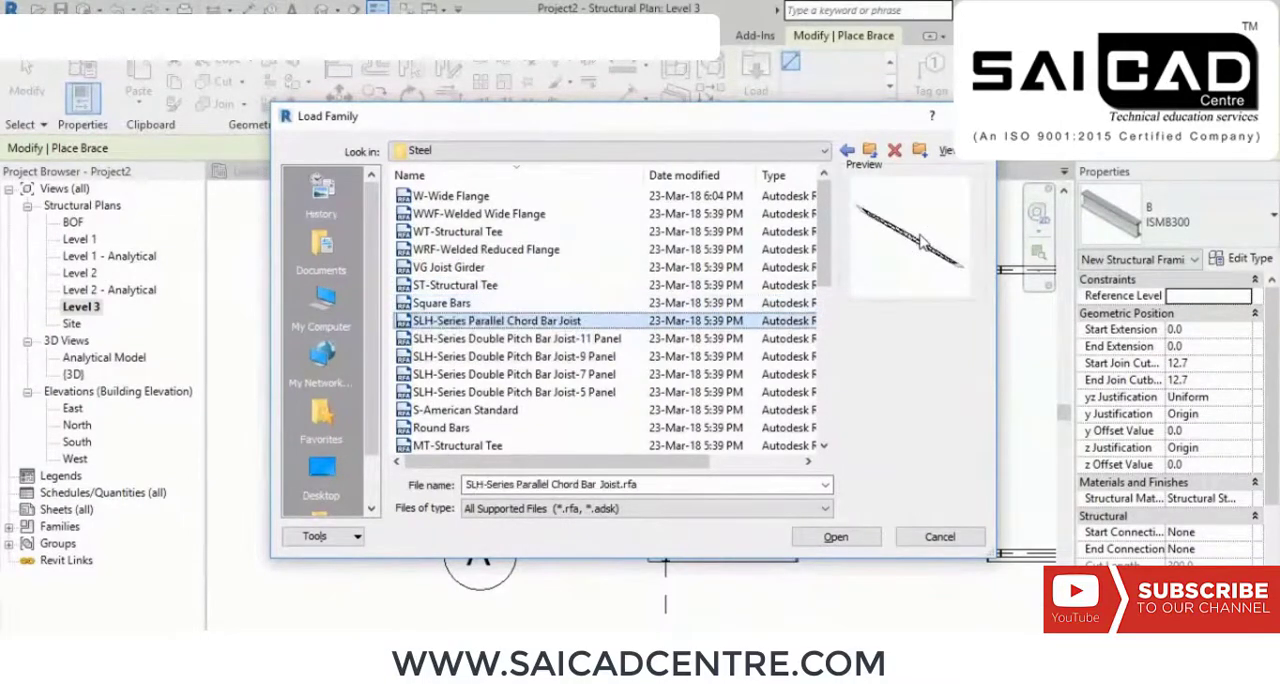
key(Down)
key(Down)
key(Down)
key(Down)
key(Down)
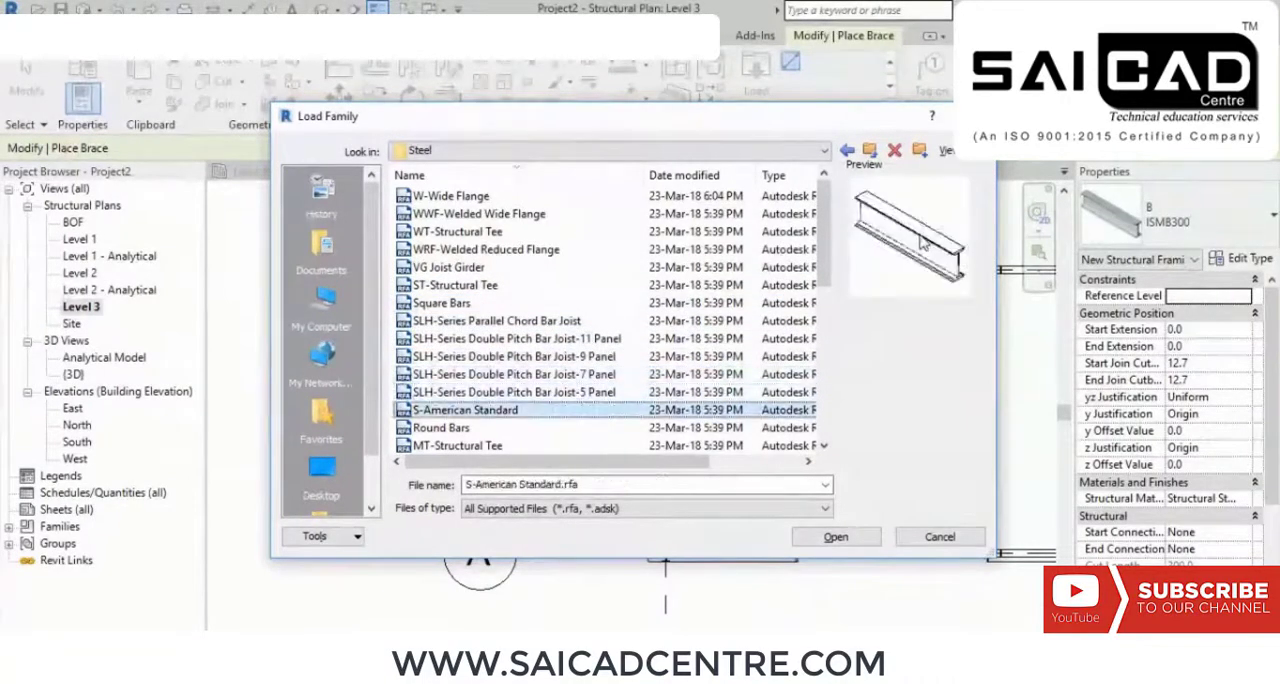
key(Down)
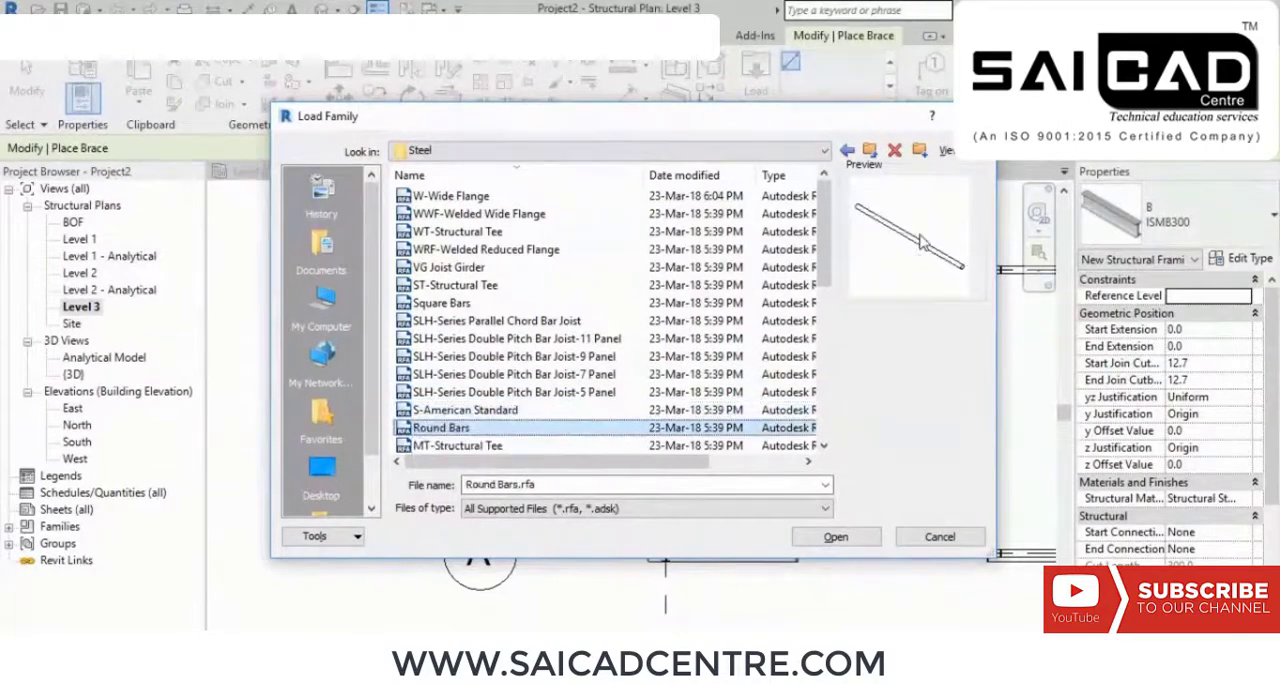
key(Down)
key(Down)
key(Down)
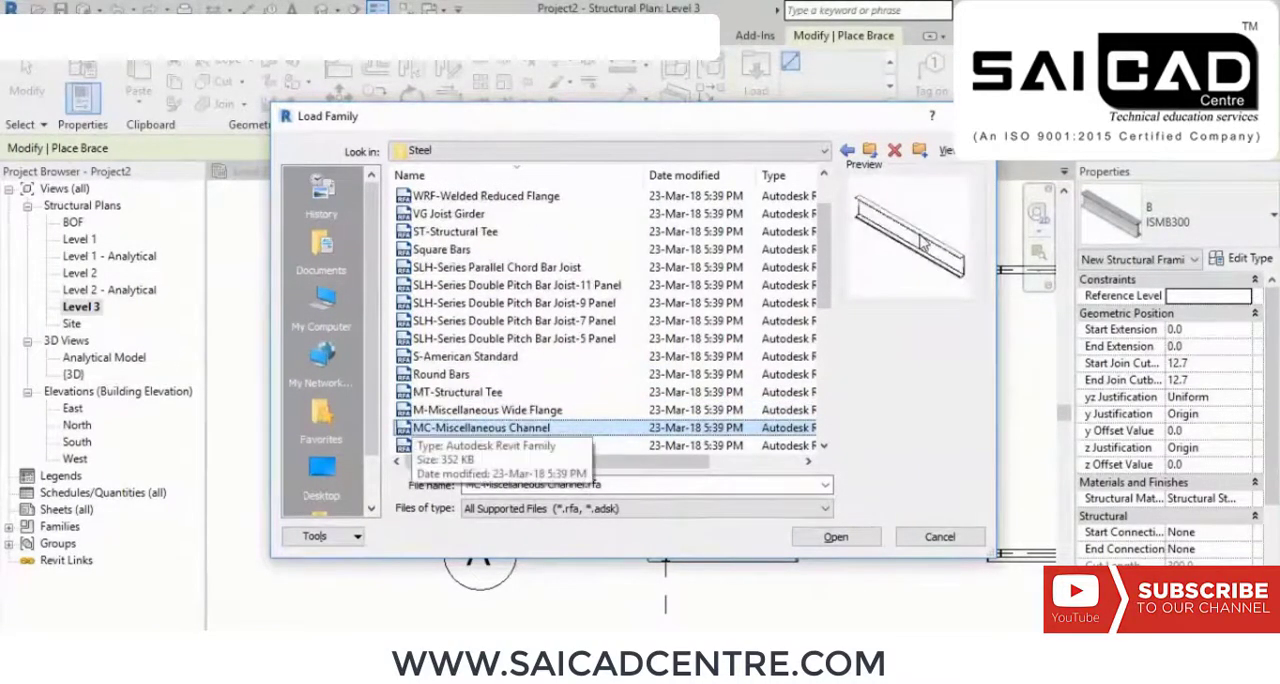
key(Down)
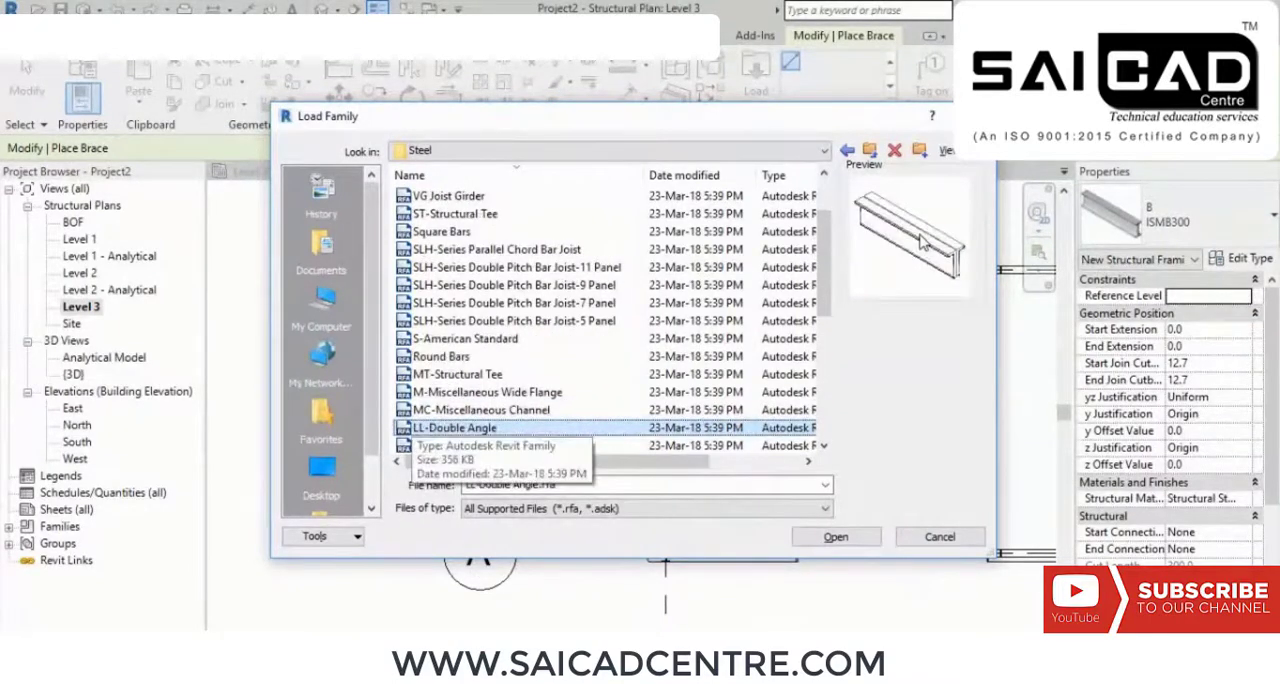
key(Down)
key(Down)
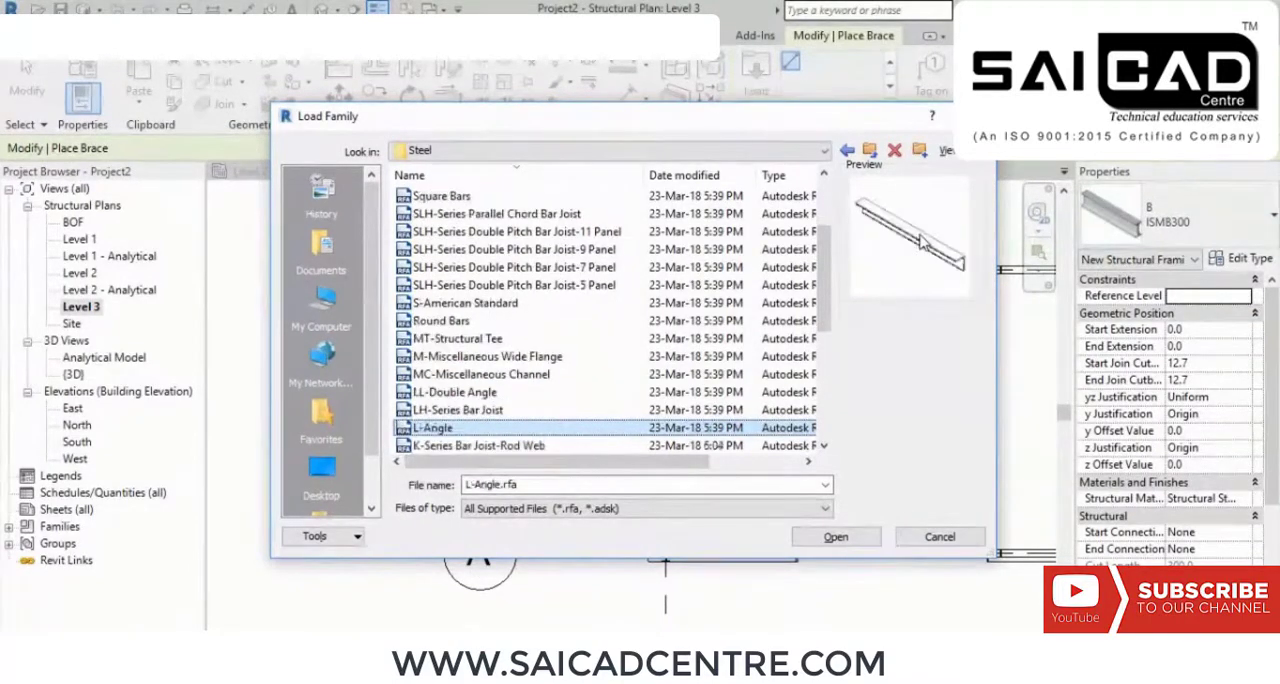
key(Down)
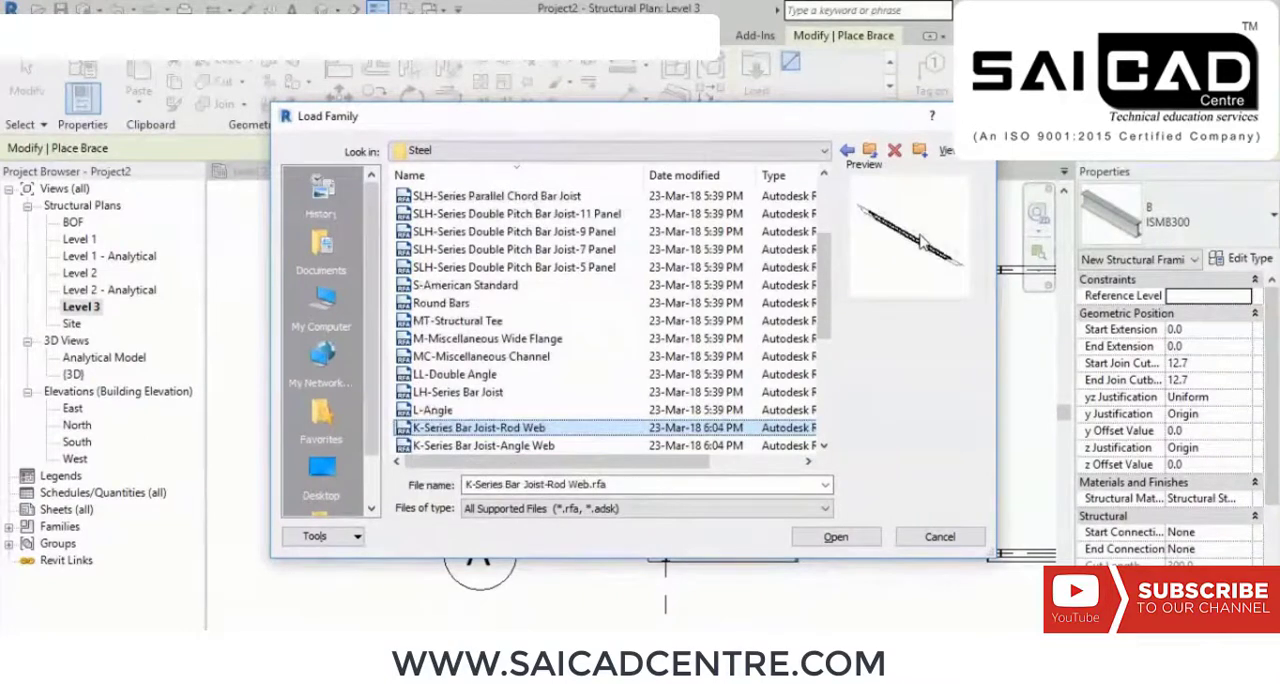
key(Down)
key(Down)
key(Down)
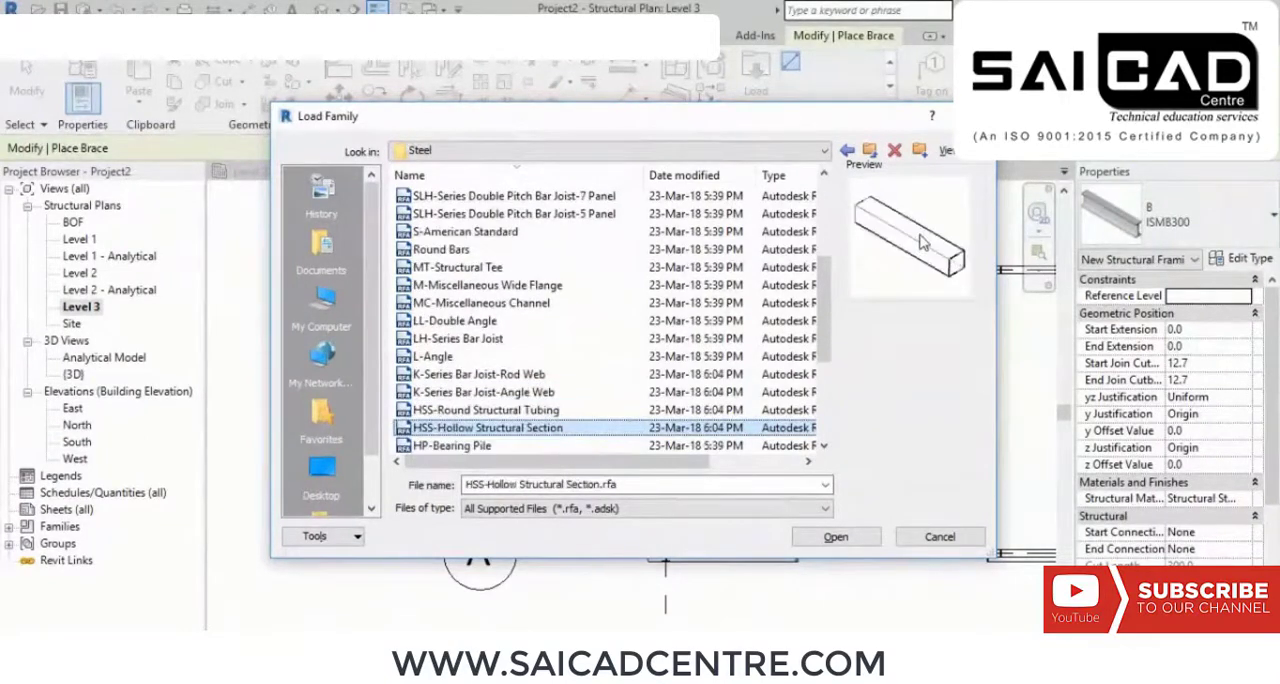
Step: Load the HSS-Round Structural Tubing family with type HSS8-3/4X.375 for the brace and open the list of available framing types
key(Up)
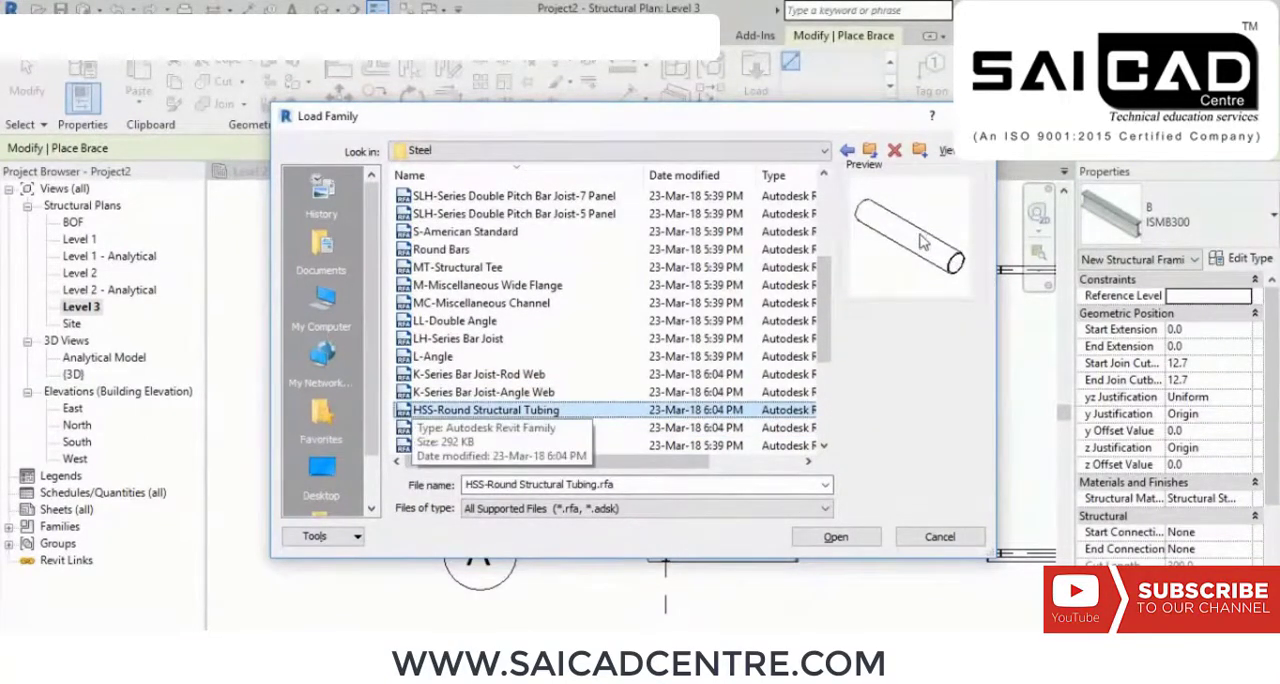
click(834, 536)
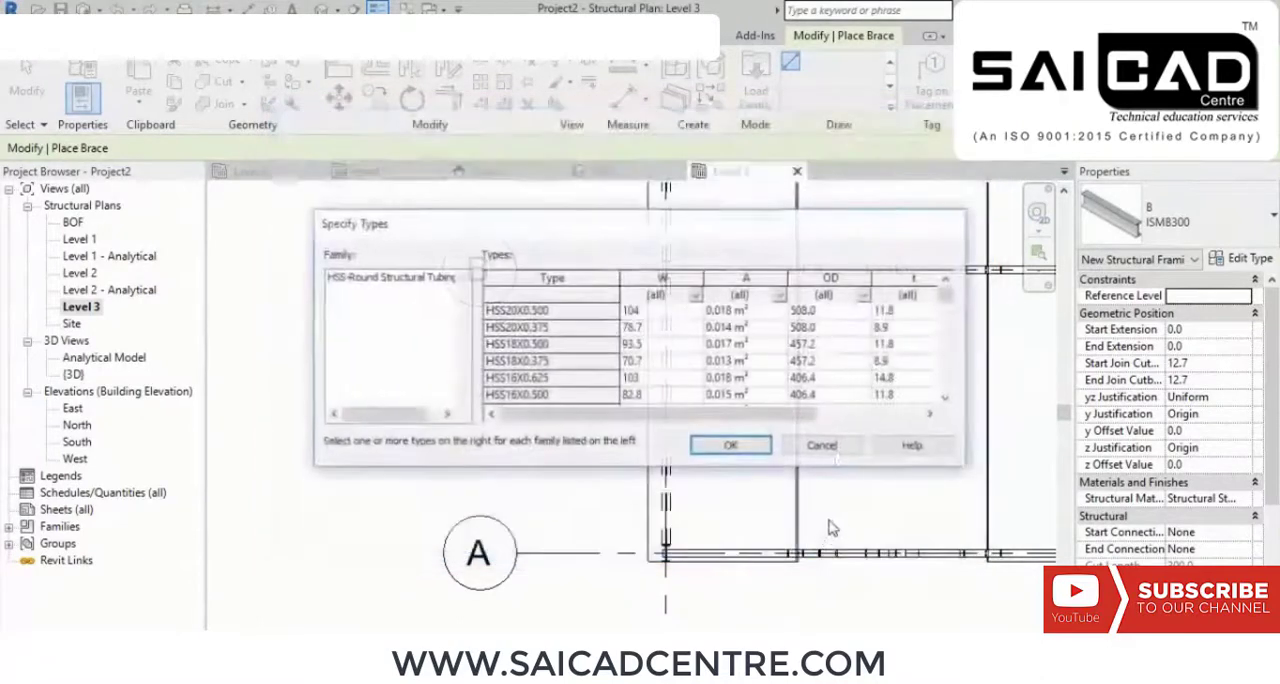
click(731, 445)
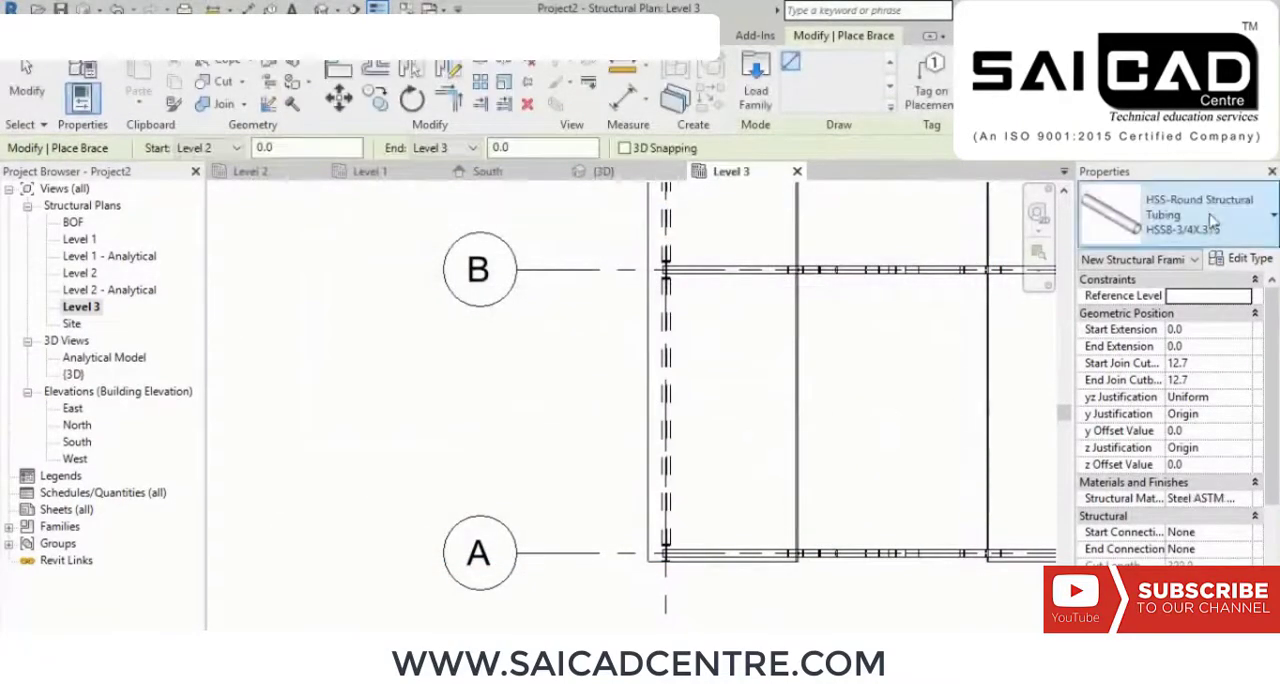
click(1236, 240)
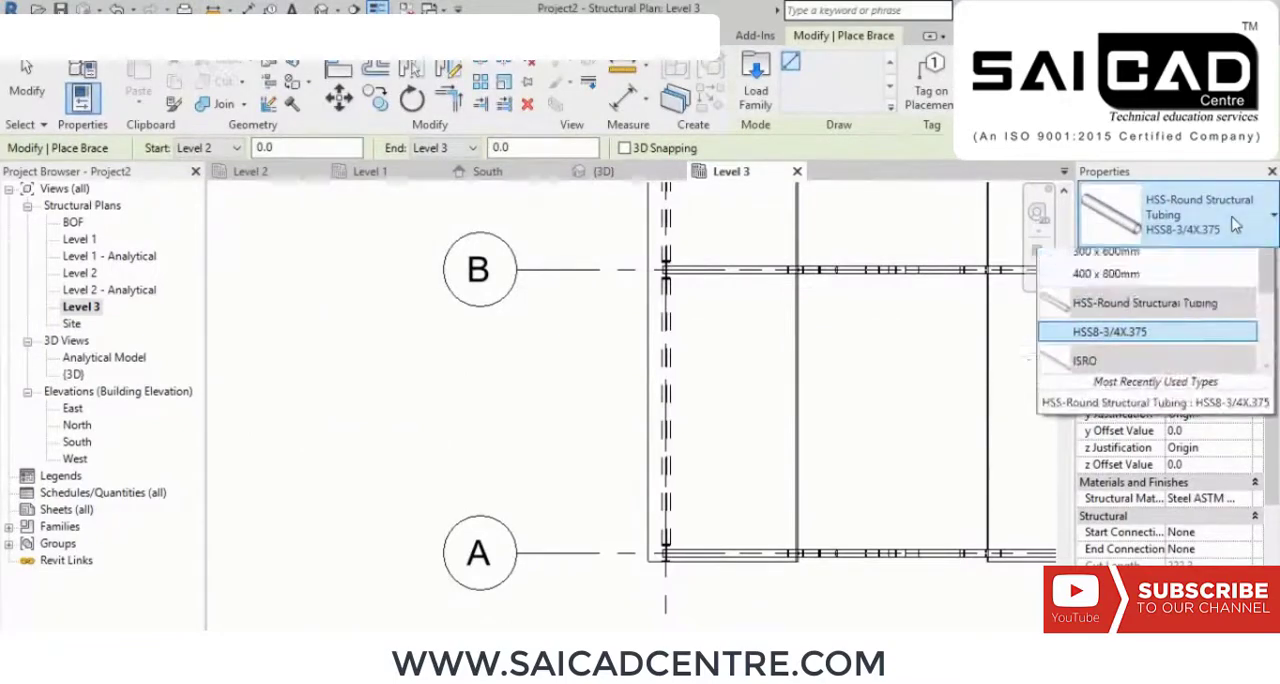
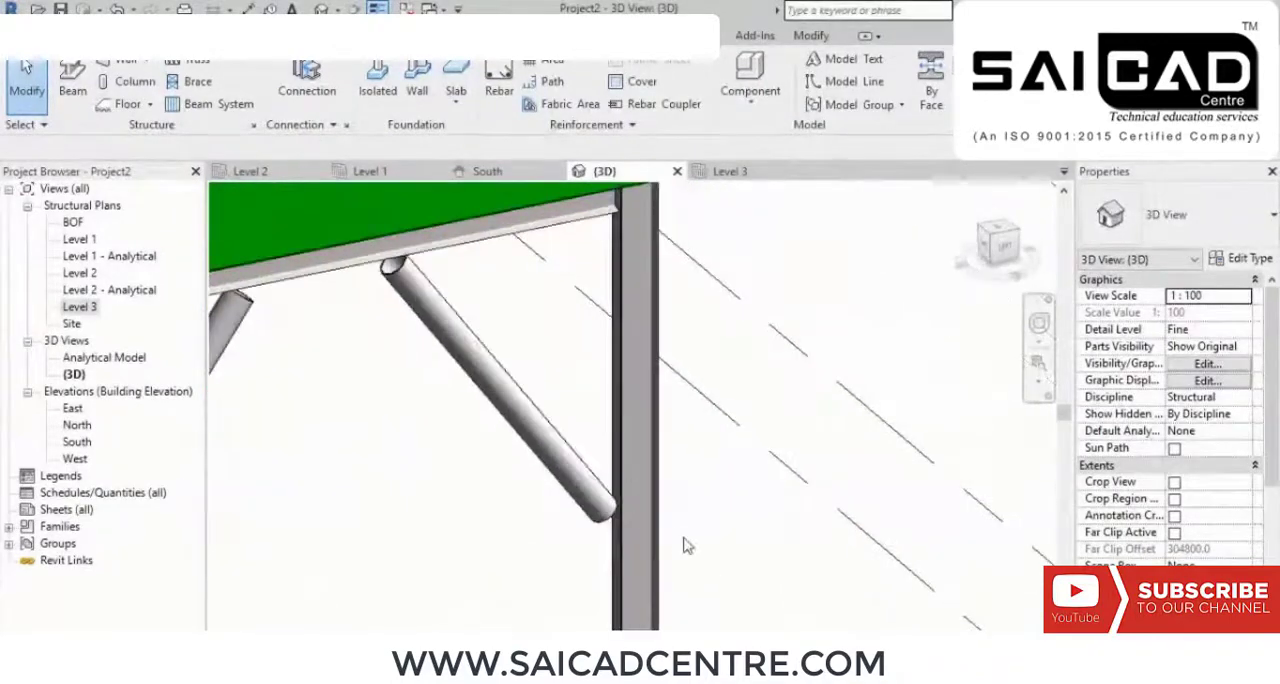
Step: Place a structural connection between the column and the lower end of the round tubular brace
middle_drag(512, 446, 584, 499)
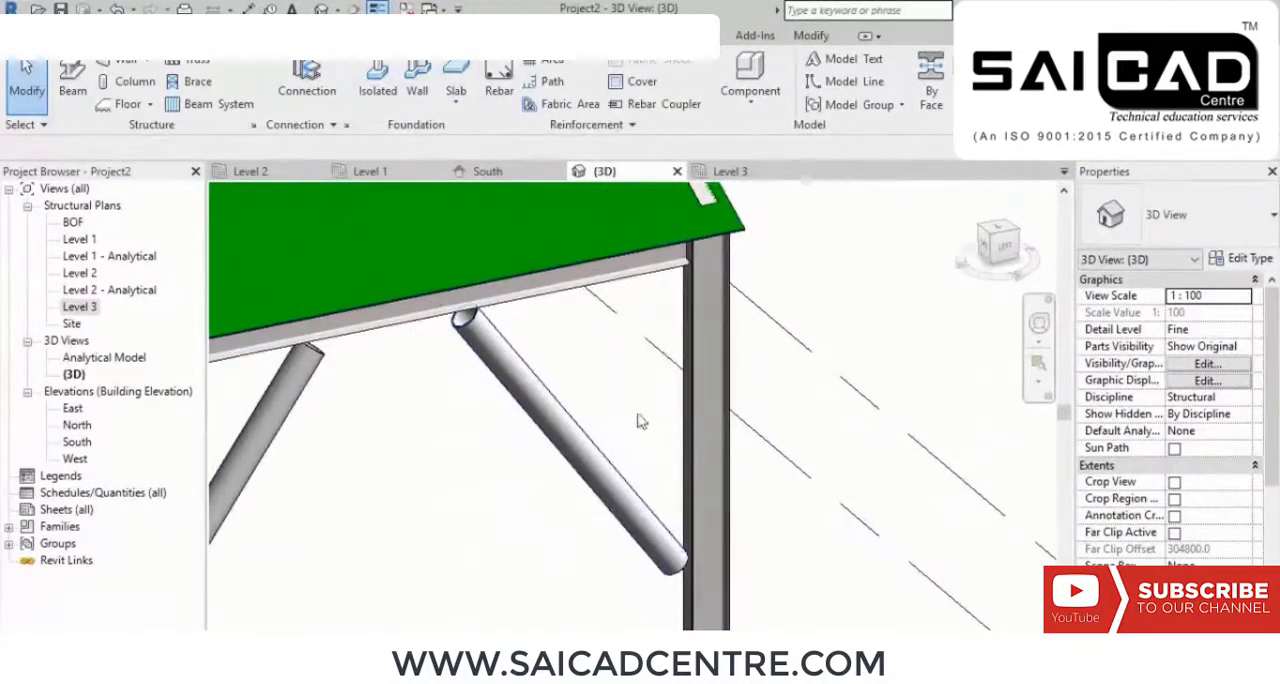
middle_drag(630, 432, 510, 364)
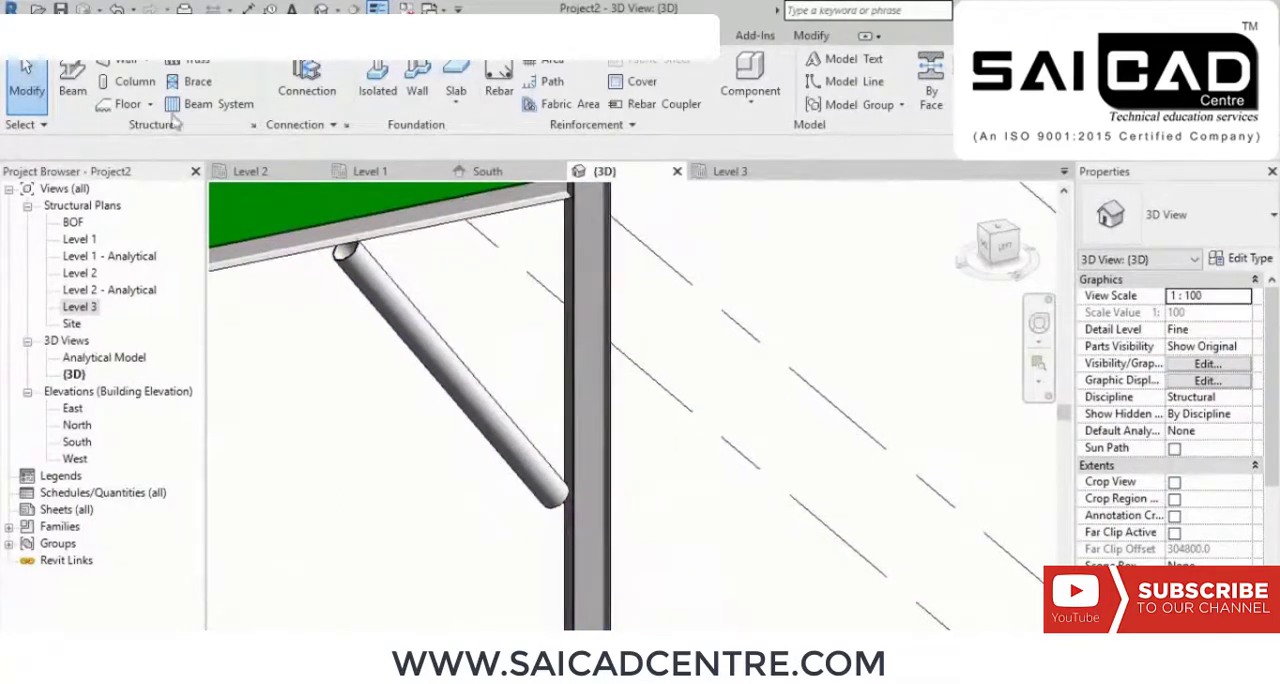
click(306, 88)
click(575, 518)
ctrl+click(497, 447)
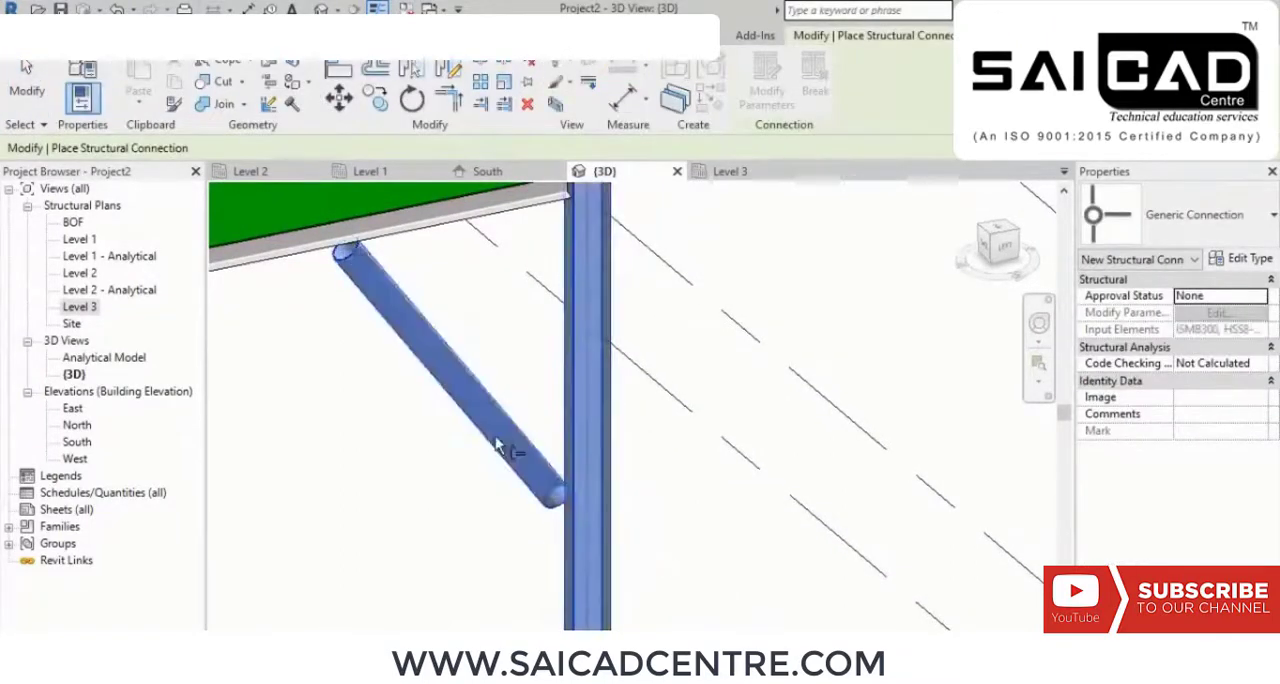
key(Return)
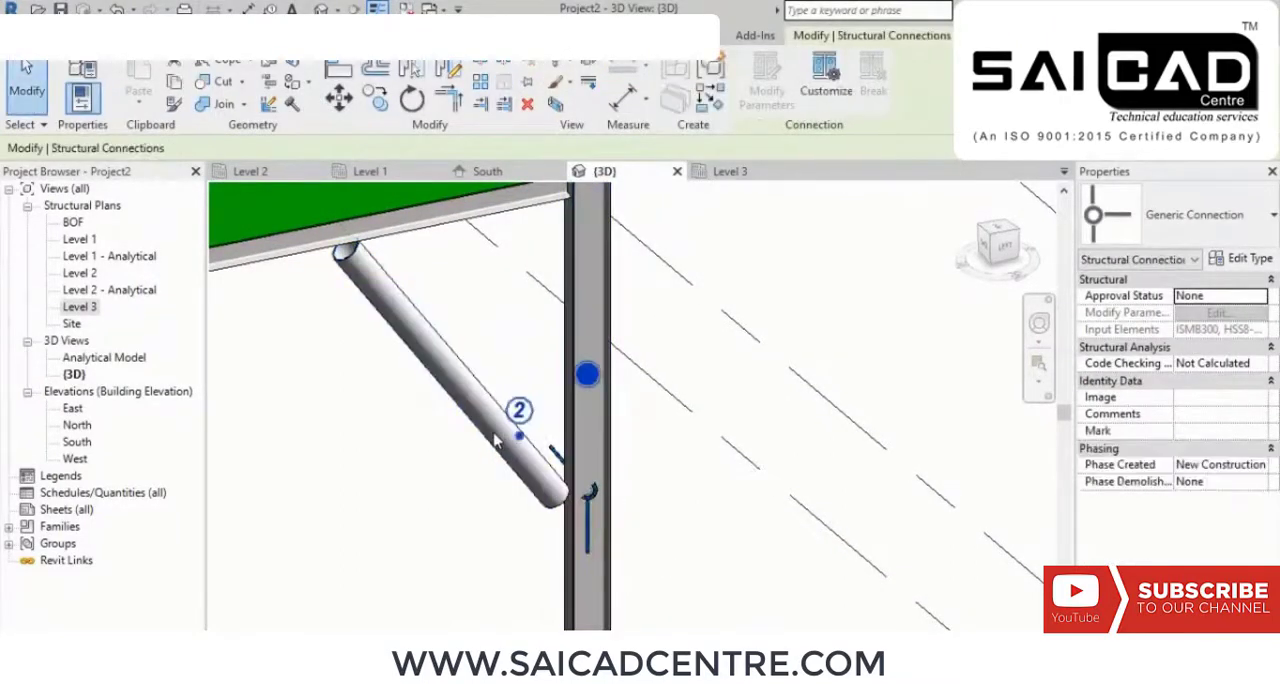
Step: Try the Tube plate bracing type on the connection at the brace's lower end and inspect the joint
click(1140, 240)
scroll(907, 397, down, 3)
scroll(907, 397, down, 15)
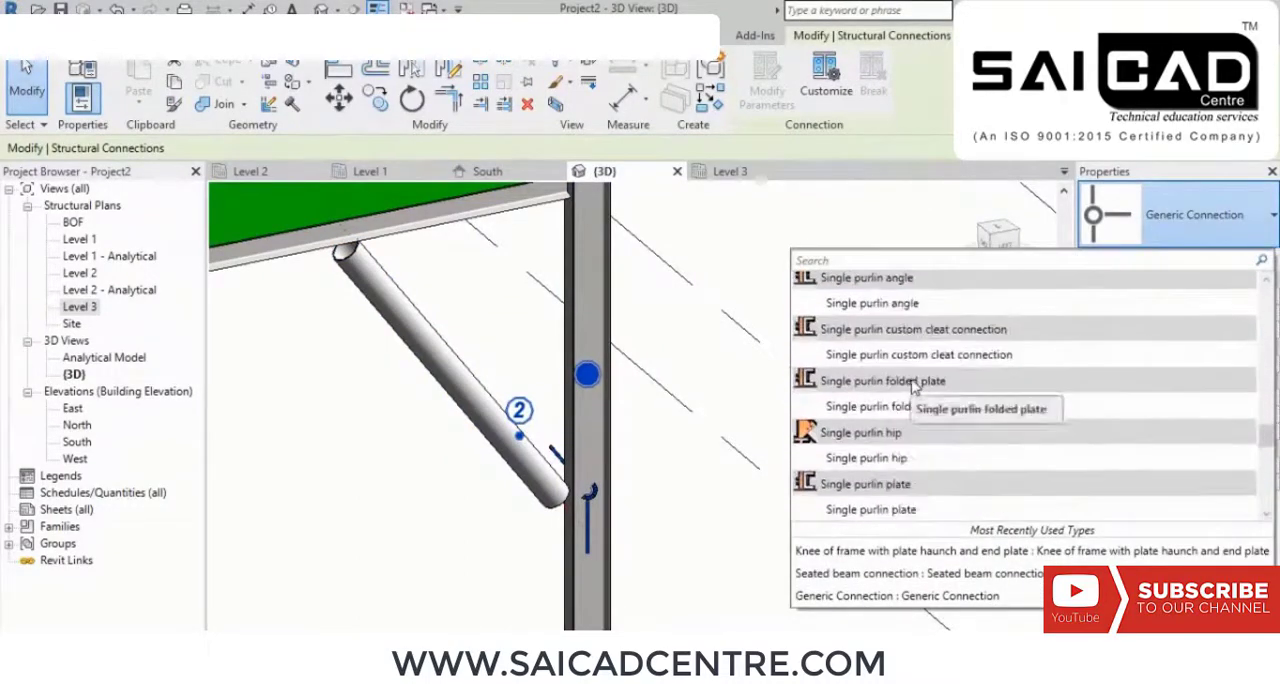
scroll(913, 388, down, 5)
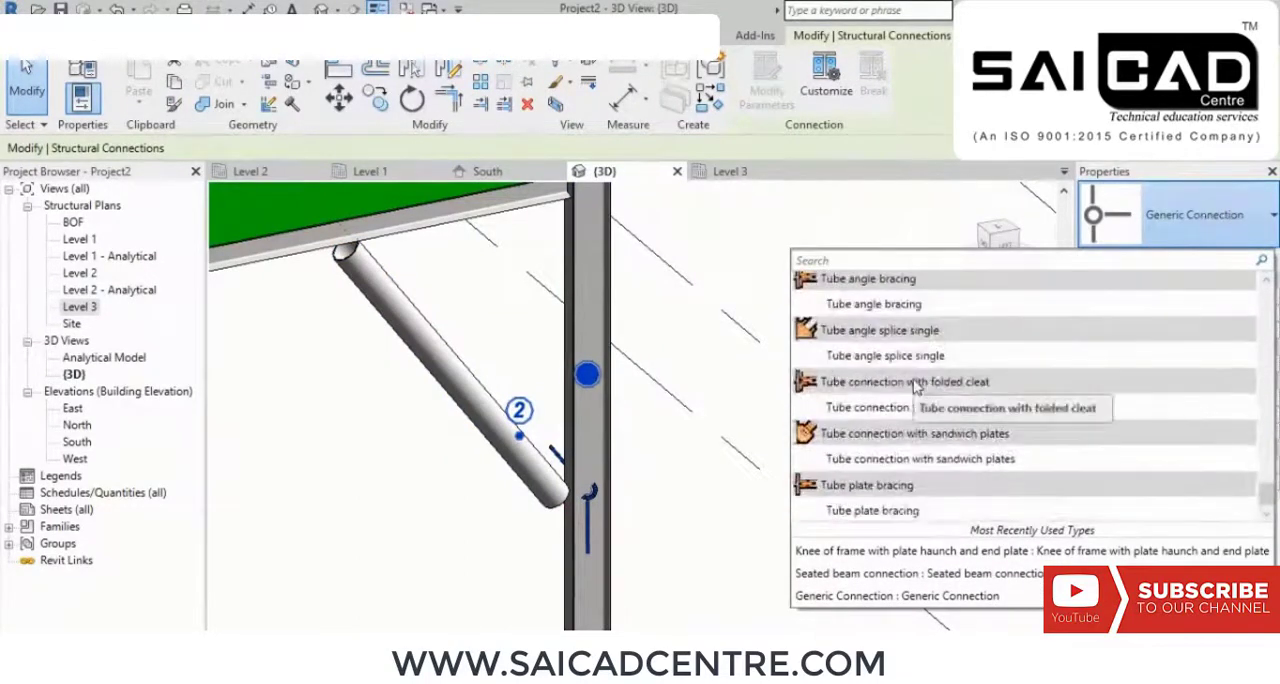
click(880, 511)
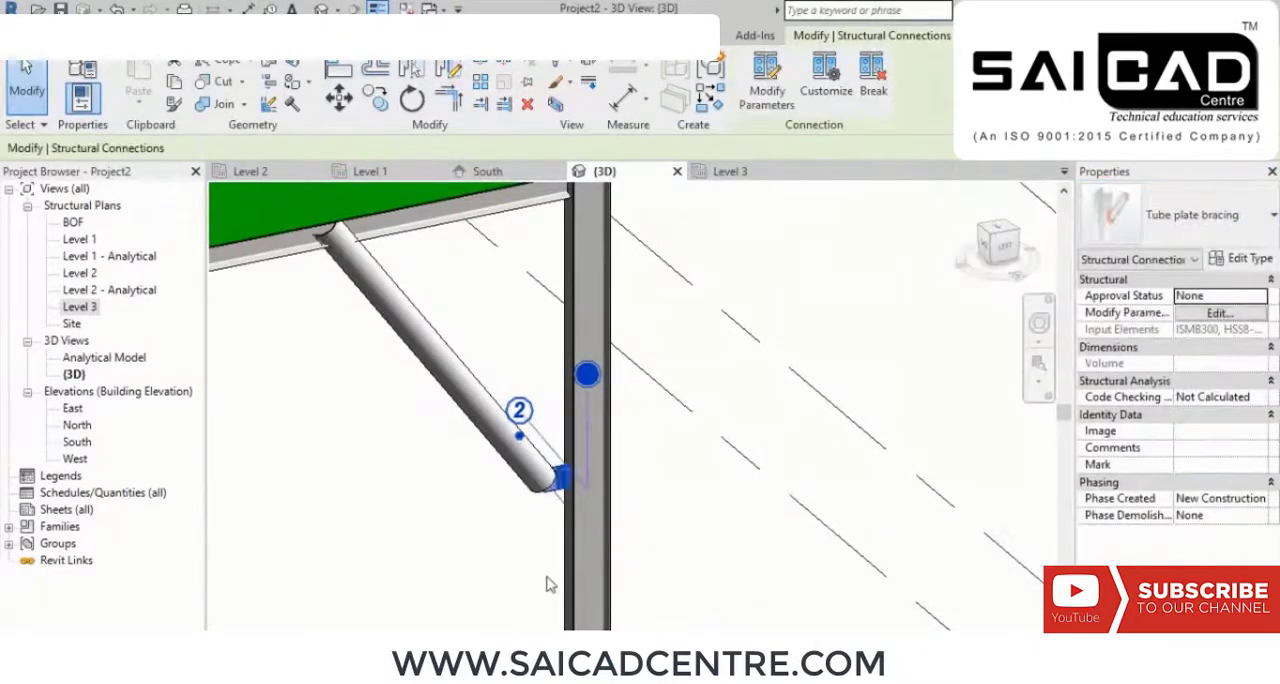
scroll(560, 470, up, 2)
scroll(564, 455, up, 2)
scroll(566, 452, down, 2)
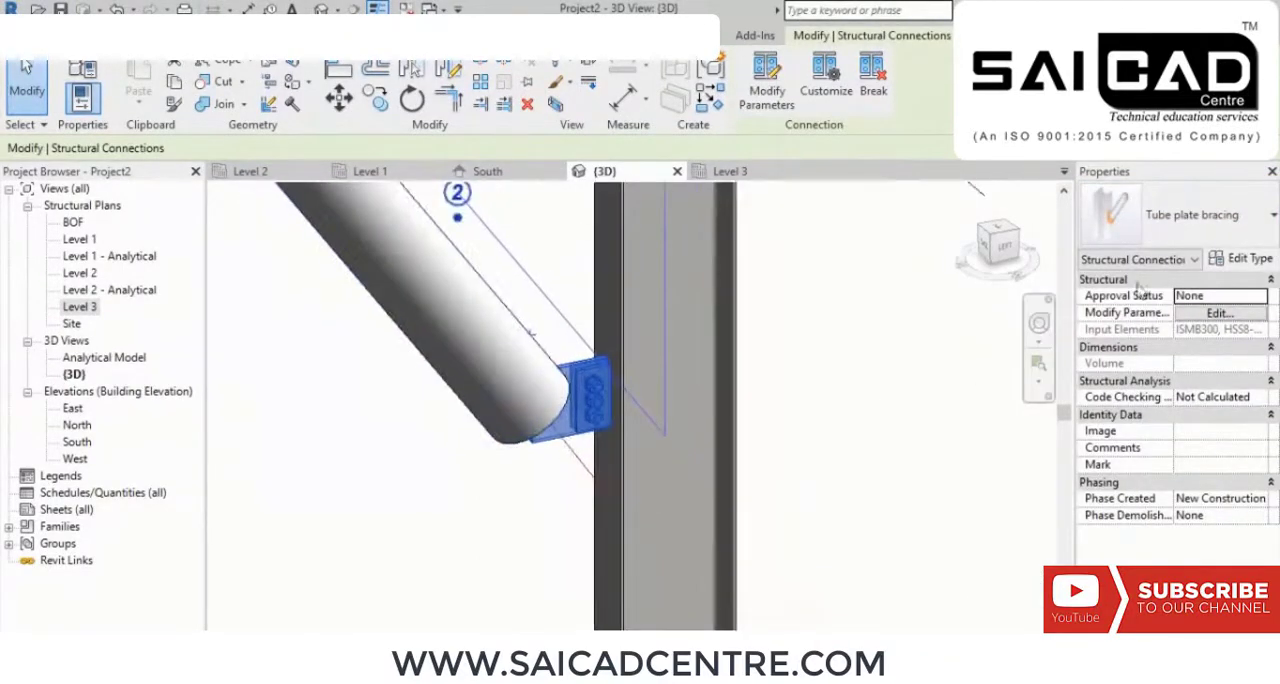
Step: Try the sandwich plates, folded cleat and single angle splice tube connection types in turn on the brace's lower joint
click(1183, 237)
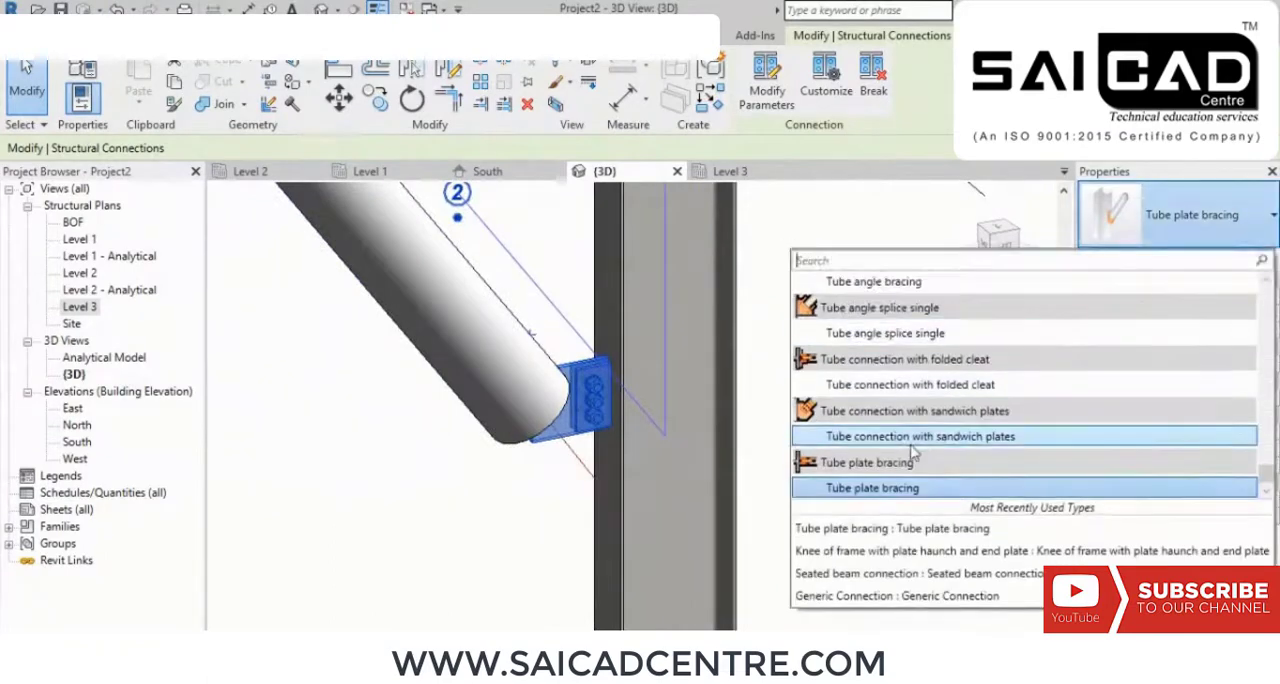
click(907, 452)
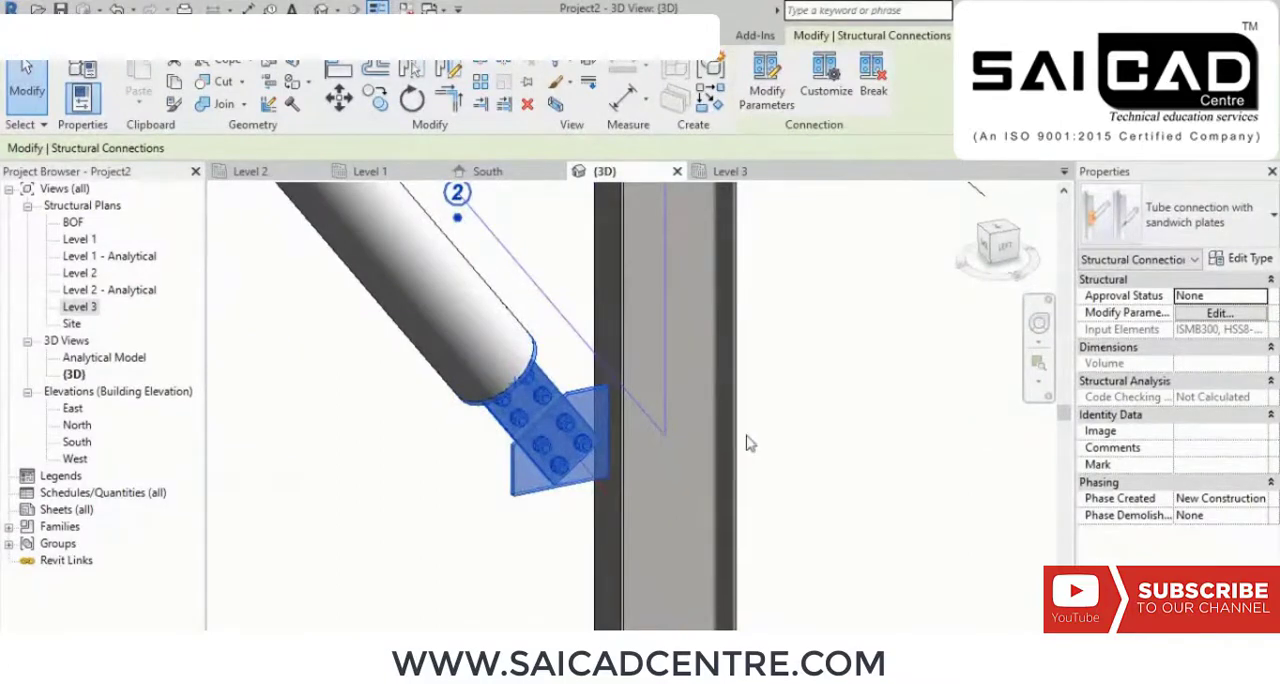
click(1200, 205)
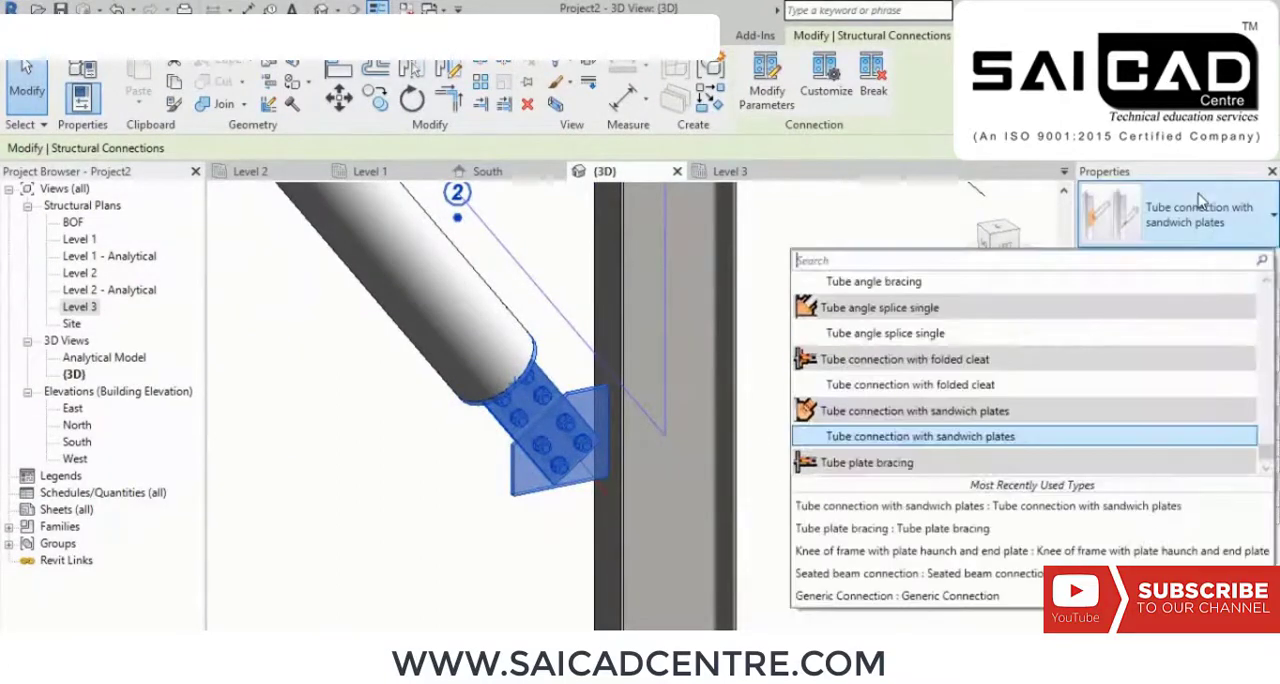
click(1010, 389)
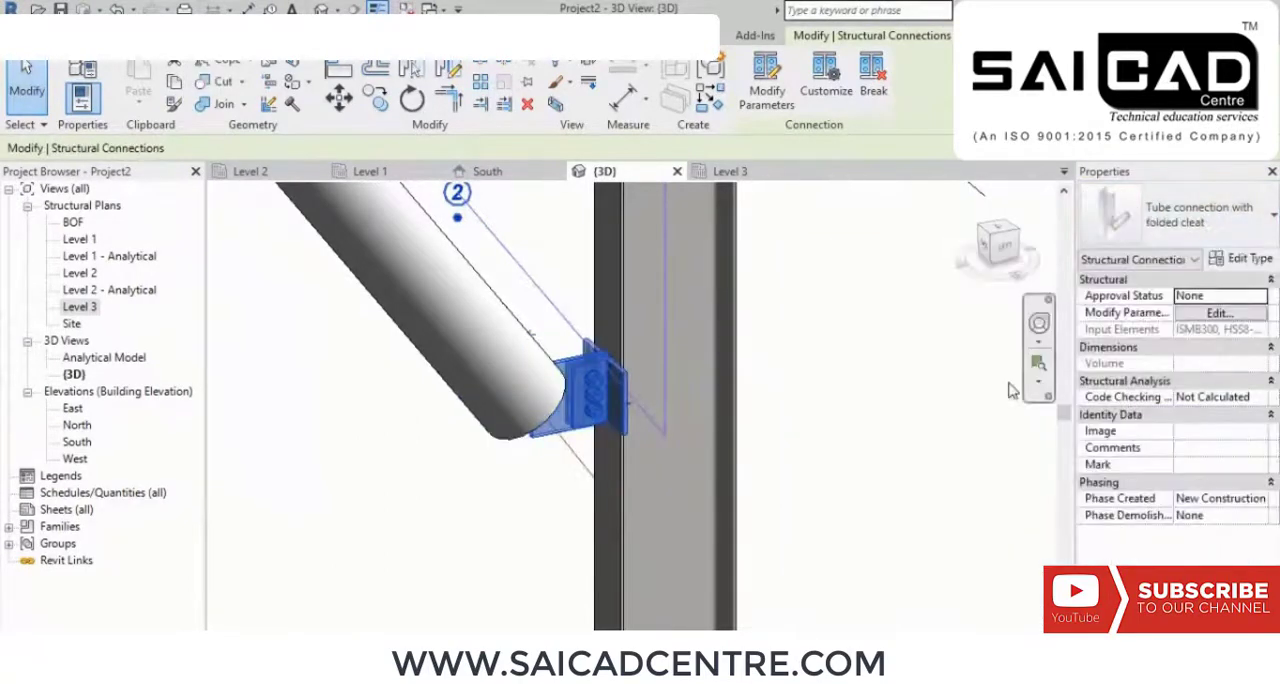
click(1185, 233)
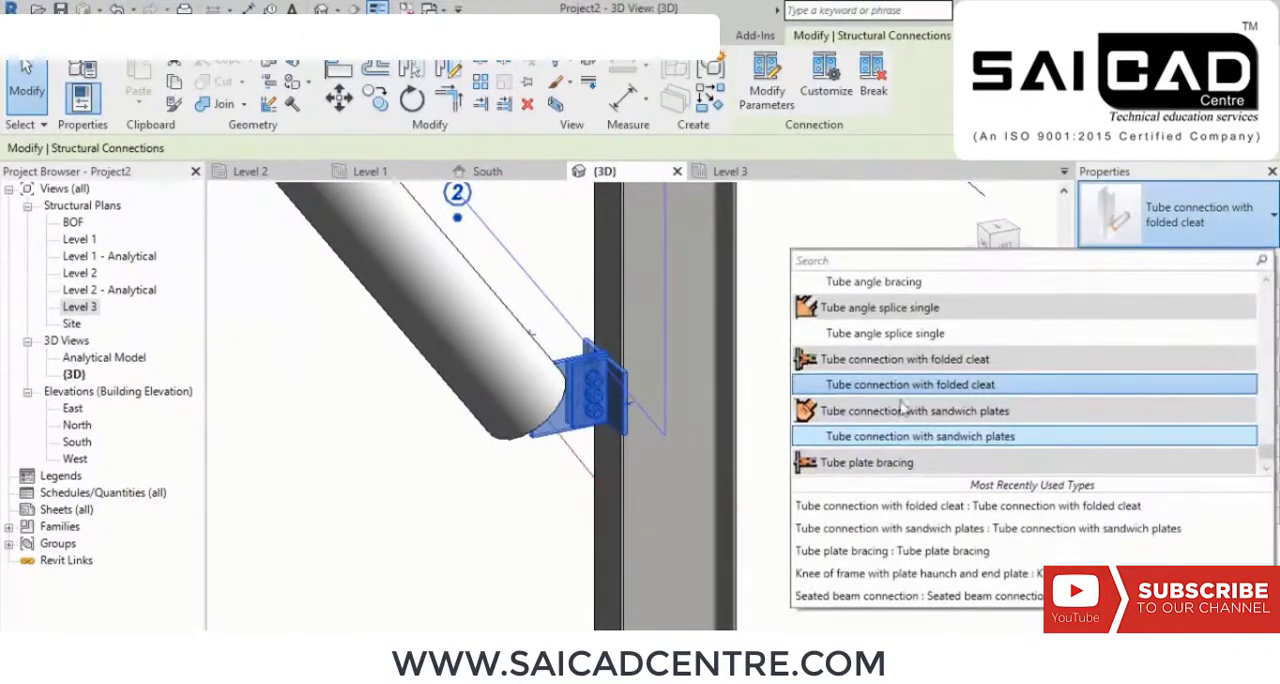
click(938, 340)
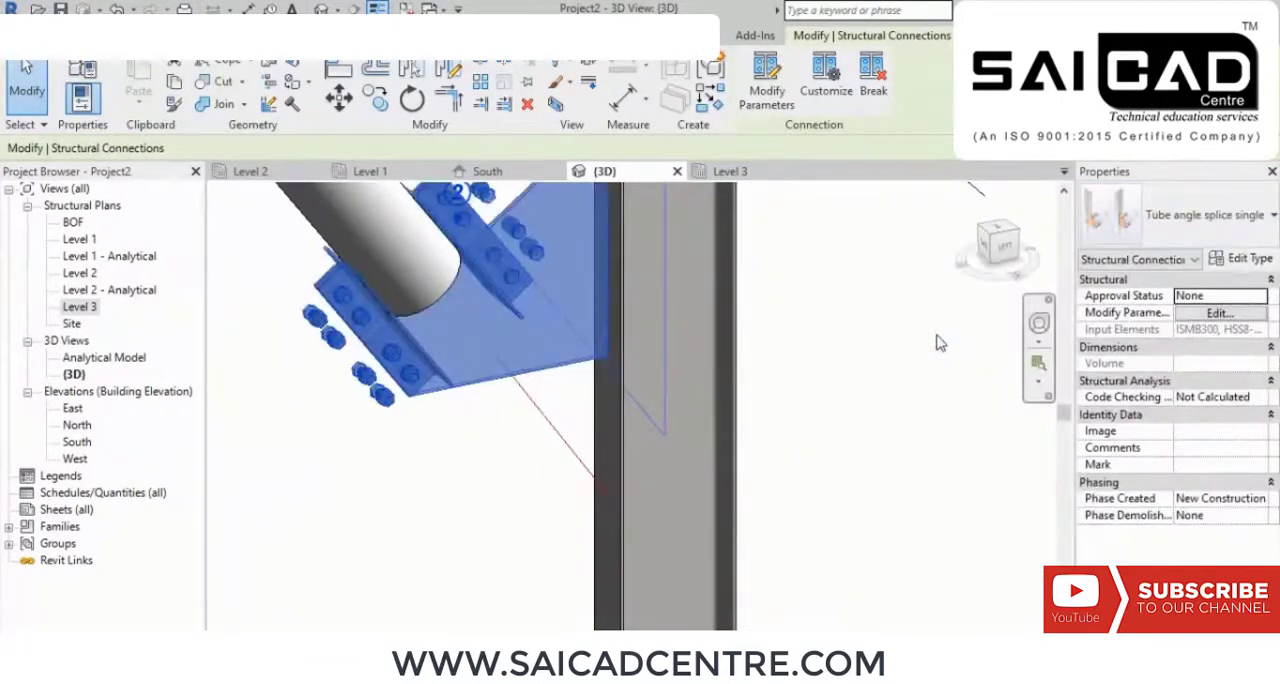
Step: Set the connection at the brace's lower end to Tube connection with sandwich plates and deselect it
click(1183, 218)
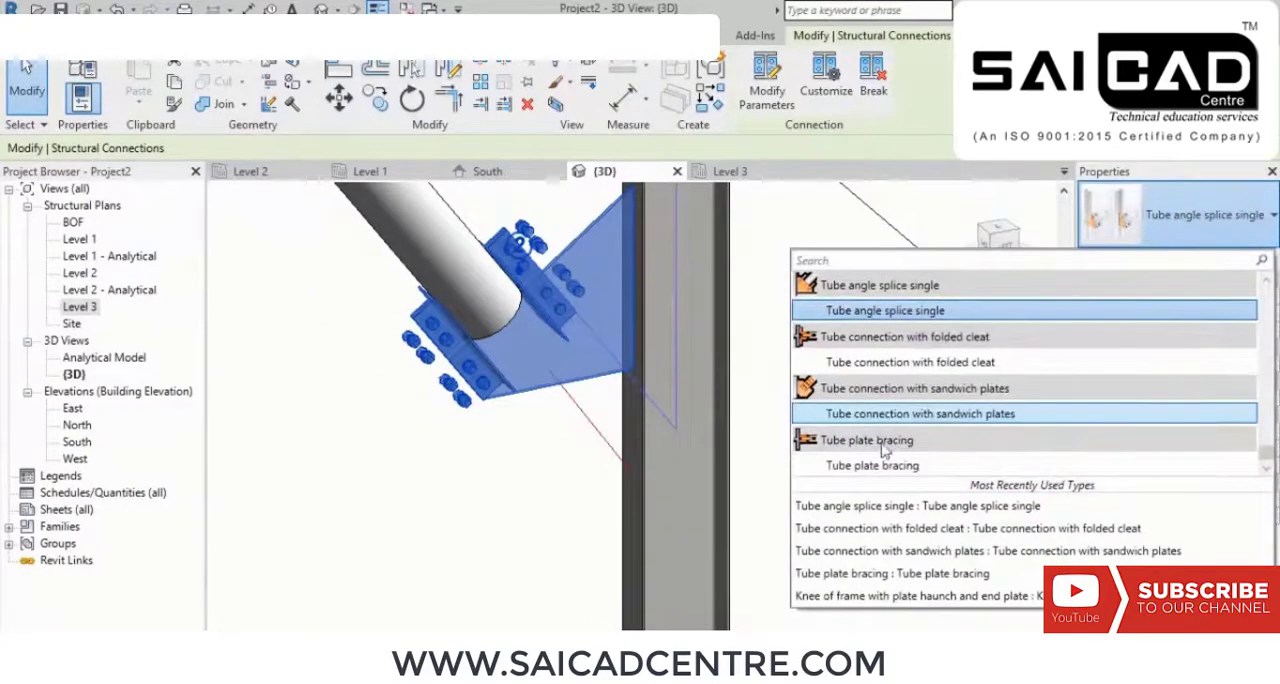
click(921, 416)
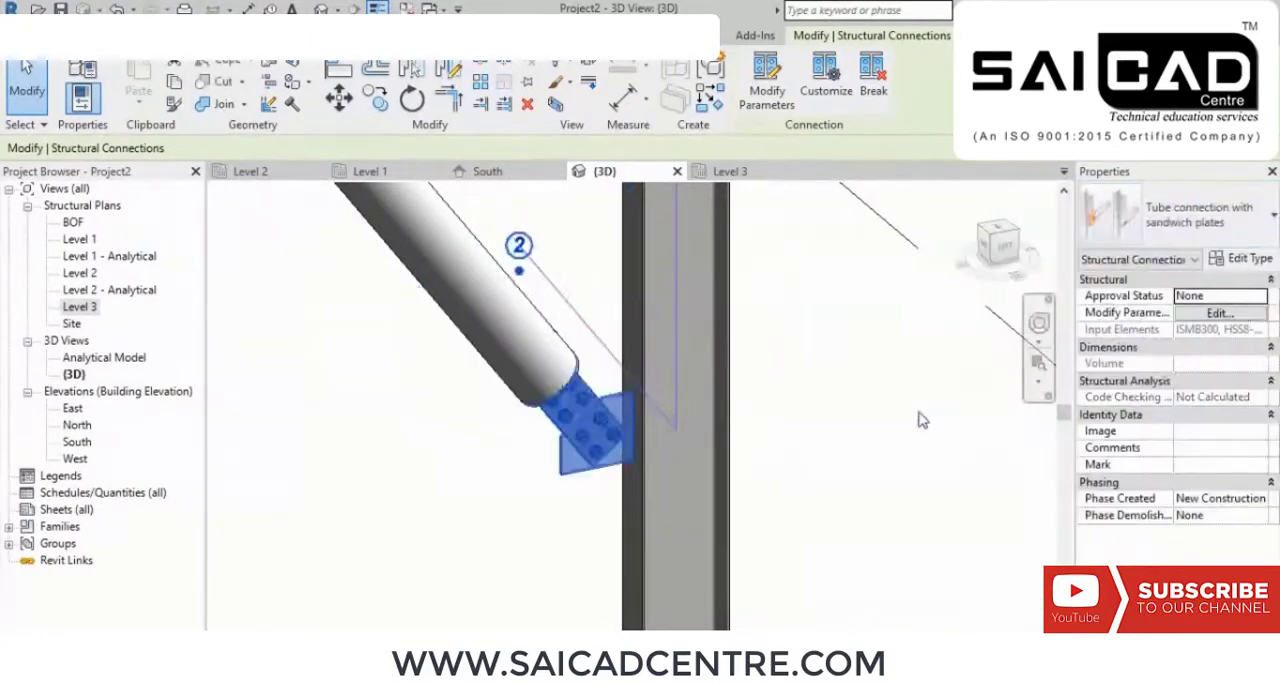
scroll(860, 410, down, 5)
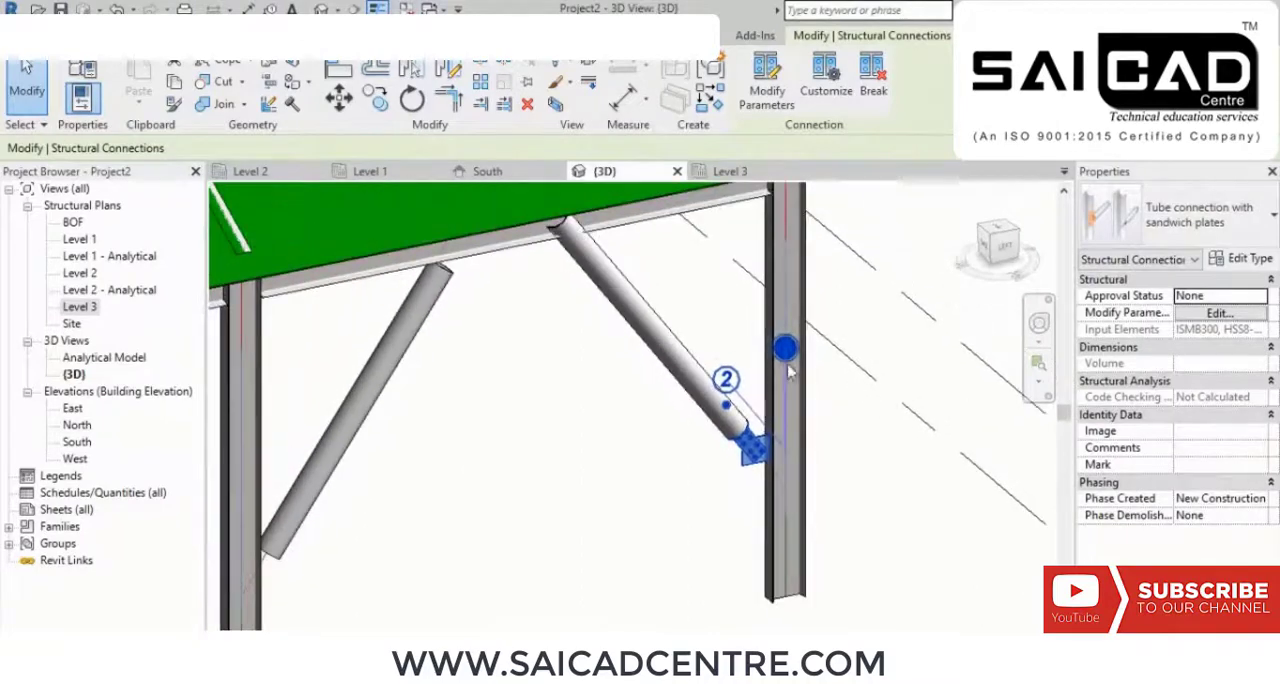
click(612, 444)
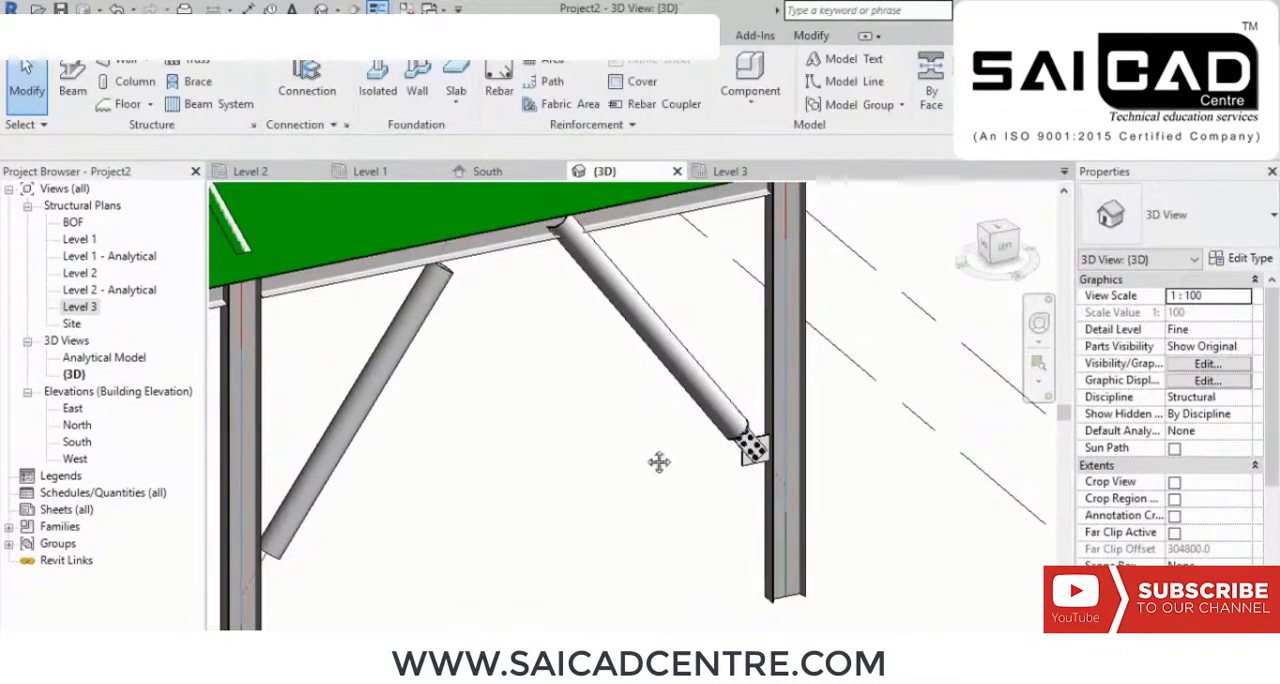
Step: Place a Tube connection with sandwich plates between the brace's upper end and the beam along the roof edge
shift+middle_drag(650, 455, 571, 343)
scroll(566, 297, up, 5)
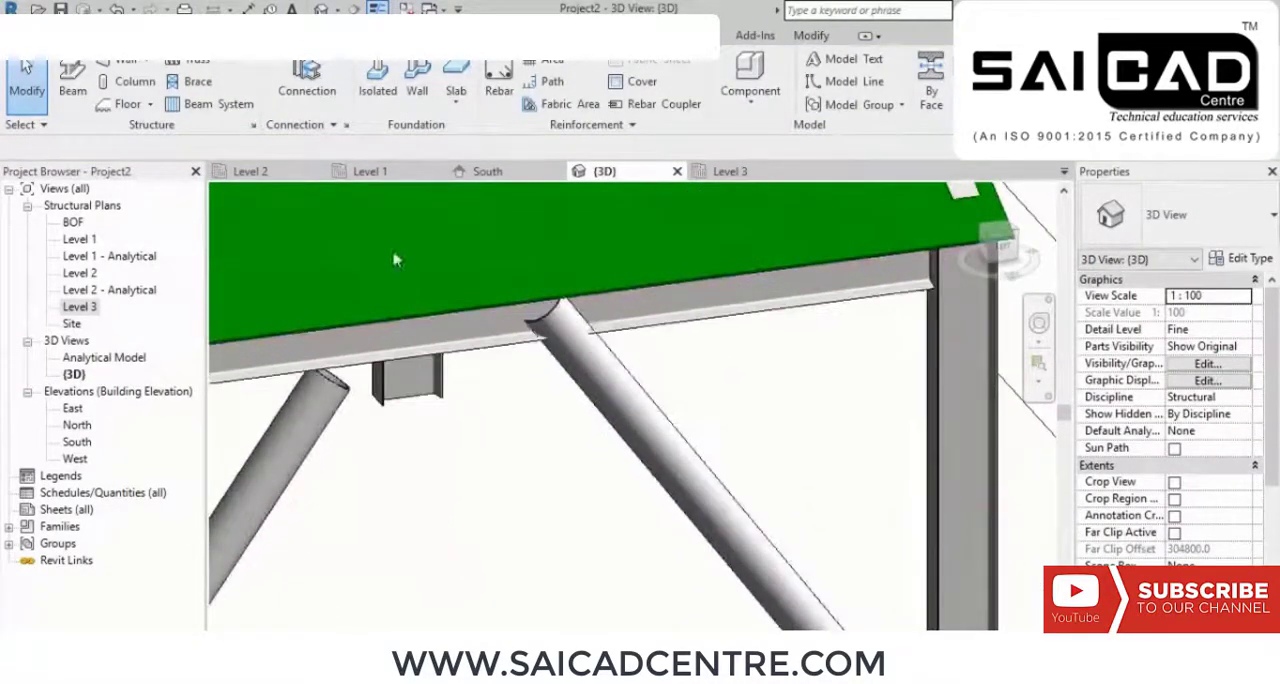
click(307, 90)
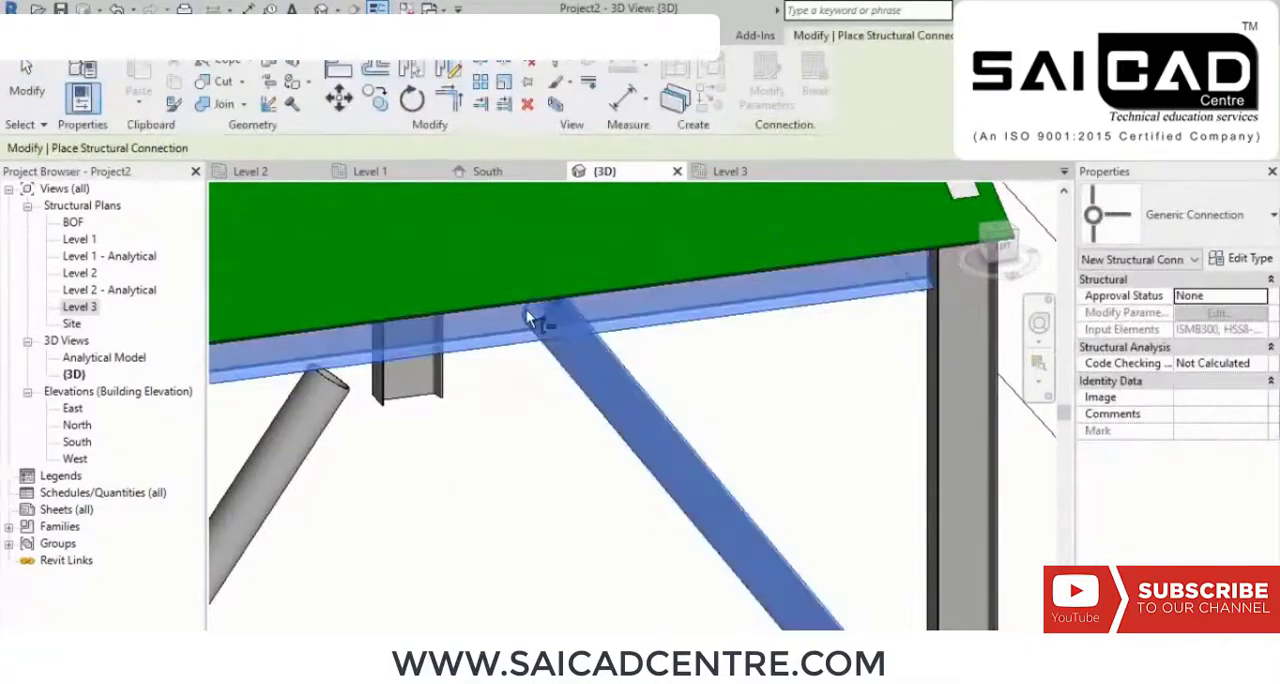
click(1220, 215)
scroll(963, 460, down, 12)
scroll(940, 416, down, 8)
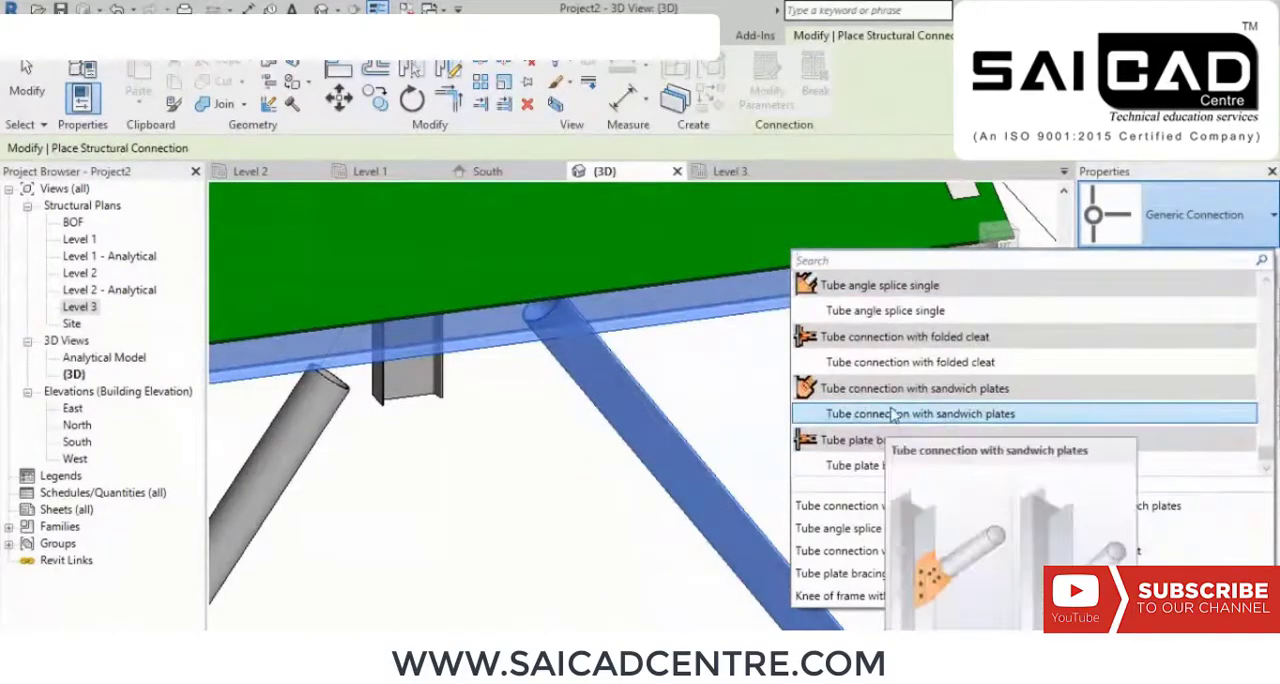
click(908, 414)
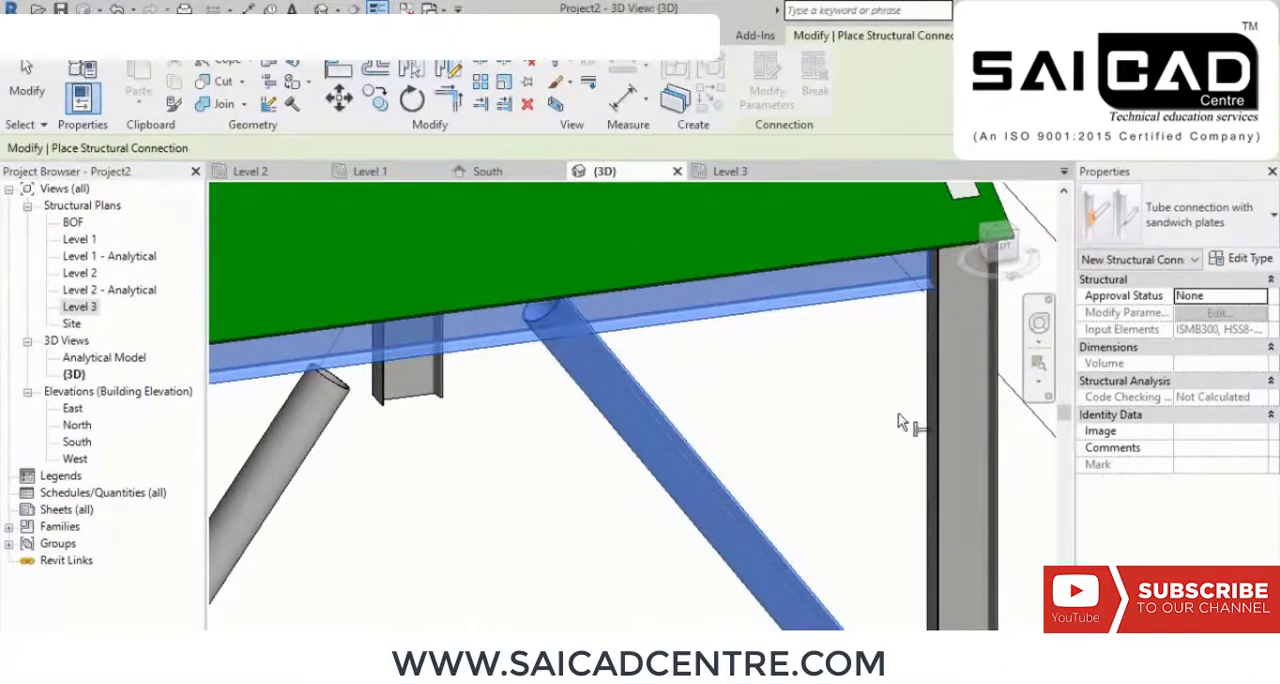
key(Return)
click(770, 384)
Step: Inspect the sandwich plate connection at the brace's lower end up close and open its parameters for modification
middle_drag(770, 384, 706, 322)
scroll(706, 322, down, 3)
scroll(777, 465, up, 4)
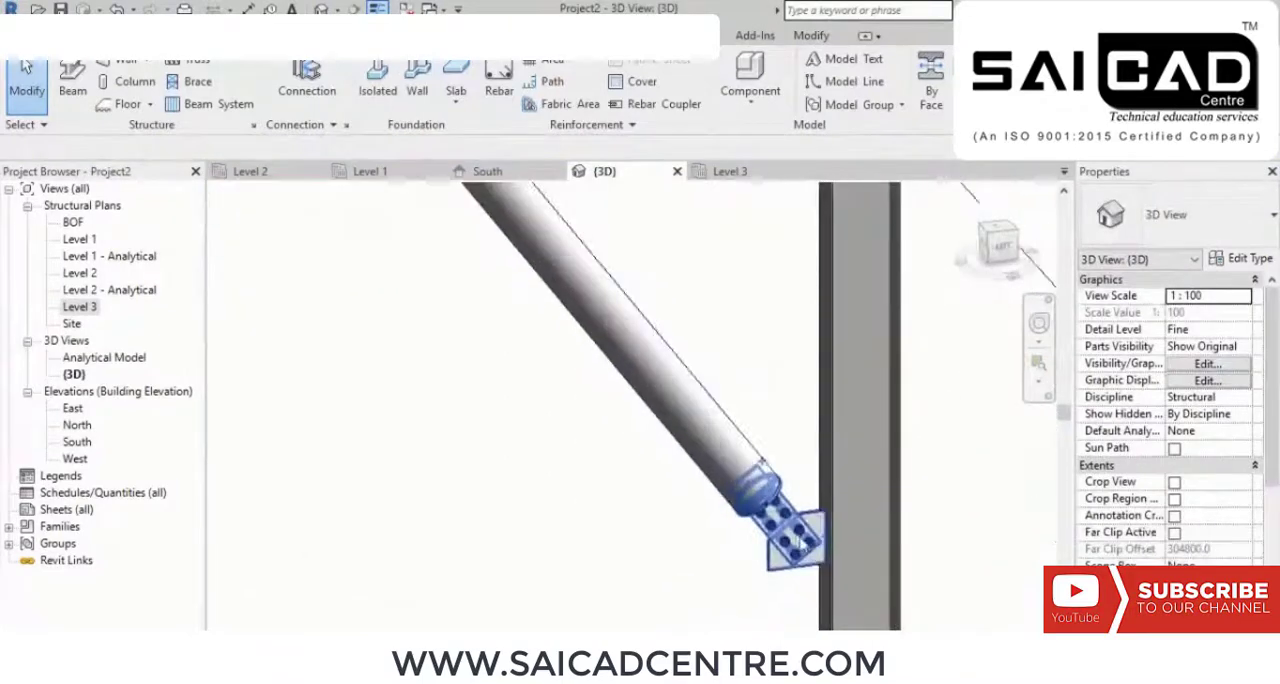
click(776, 505)
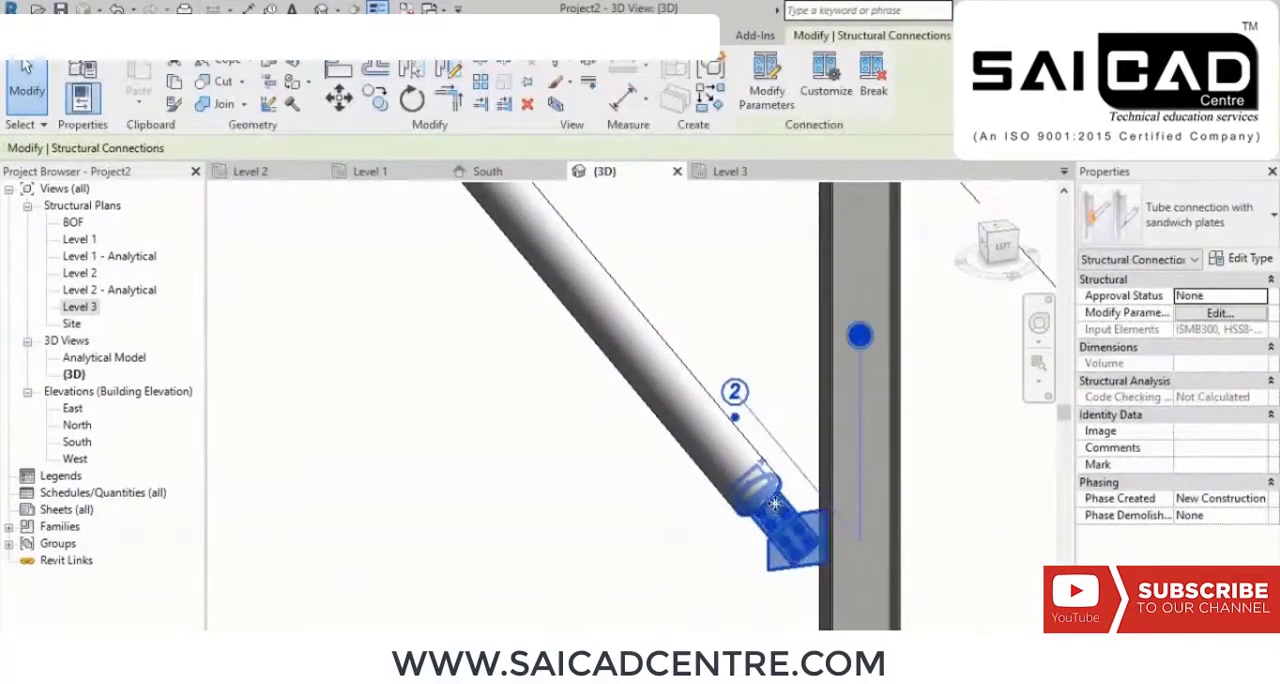
scroll(775, 504, up, 6)
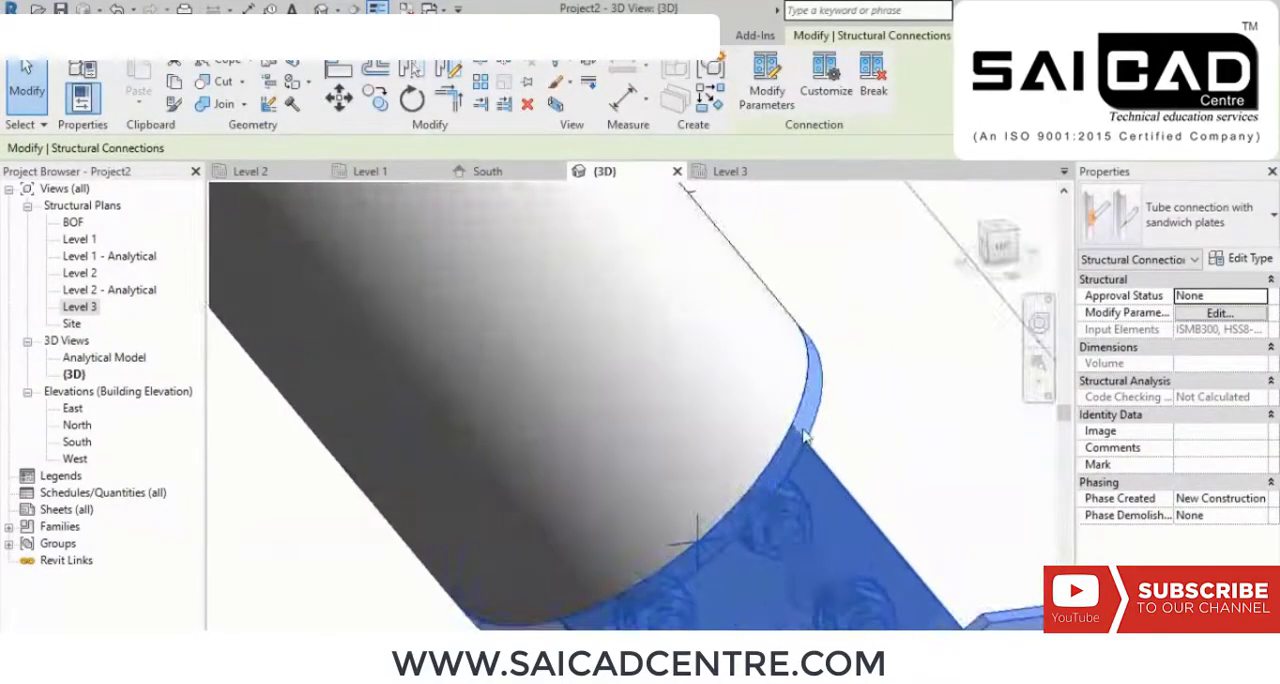
scroll(805, 435, down, 4)
scroll(800, 470, up, 4)
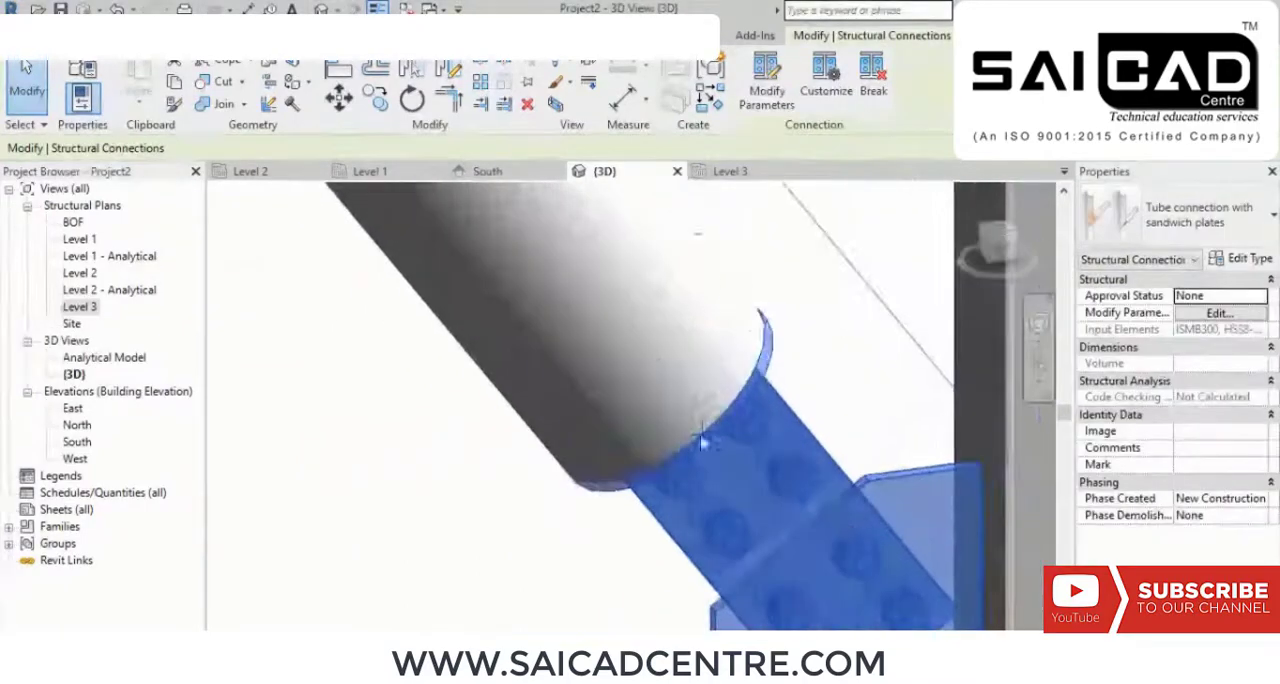
scroll(805, 465, down, 4)
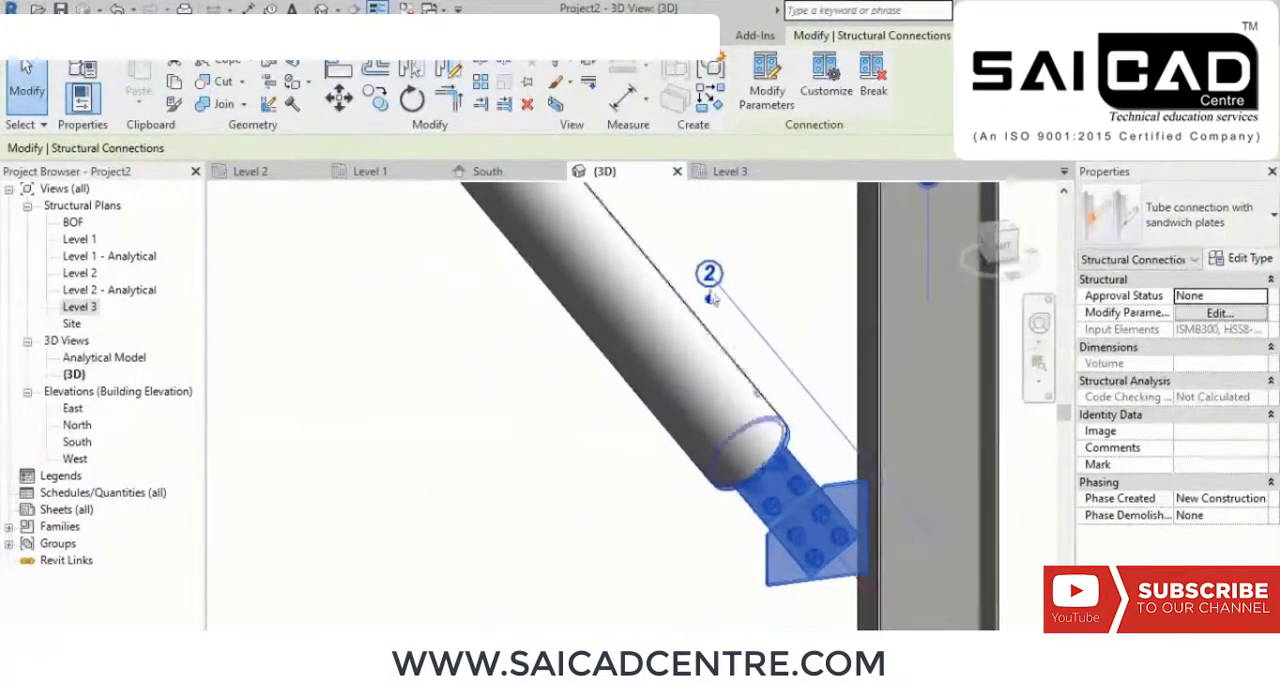
click(762, 90)
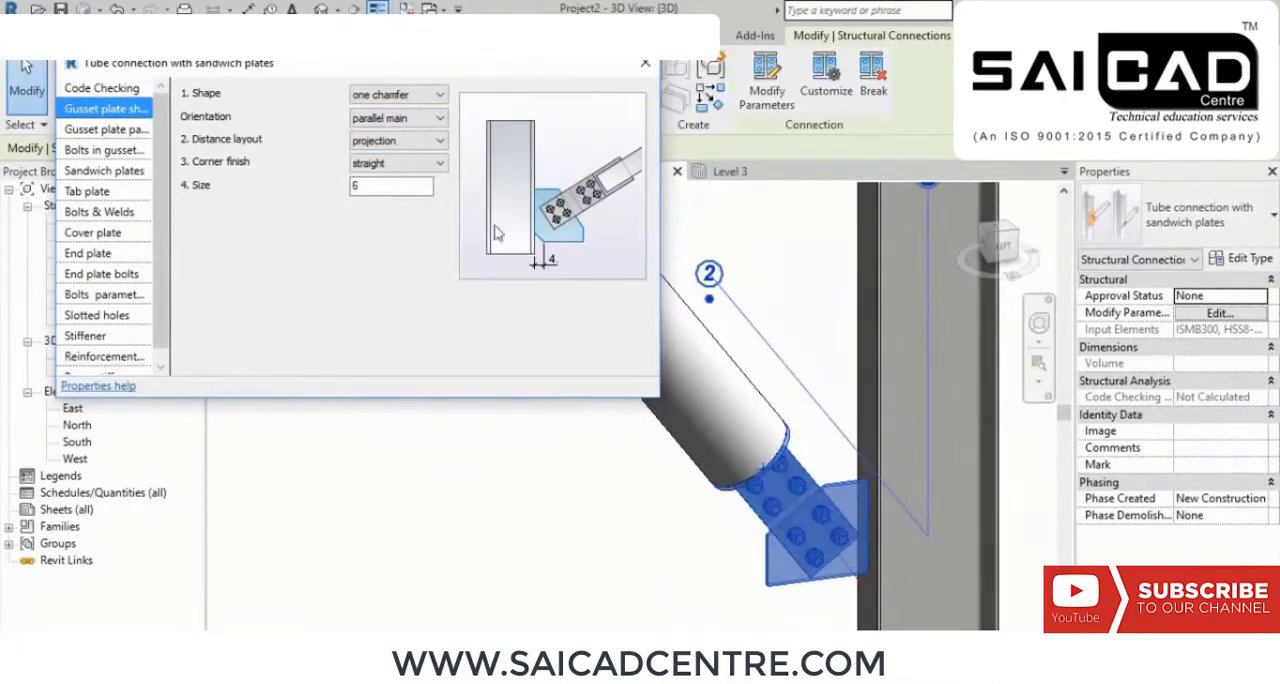
Step: Review the sandwich plate connection's parameters from the gusset plate, bolts and tab plate through to the reinforcement and beam stiffeners
click(102, 130)
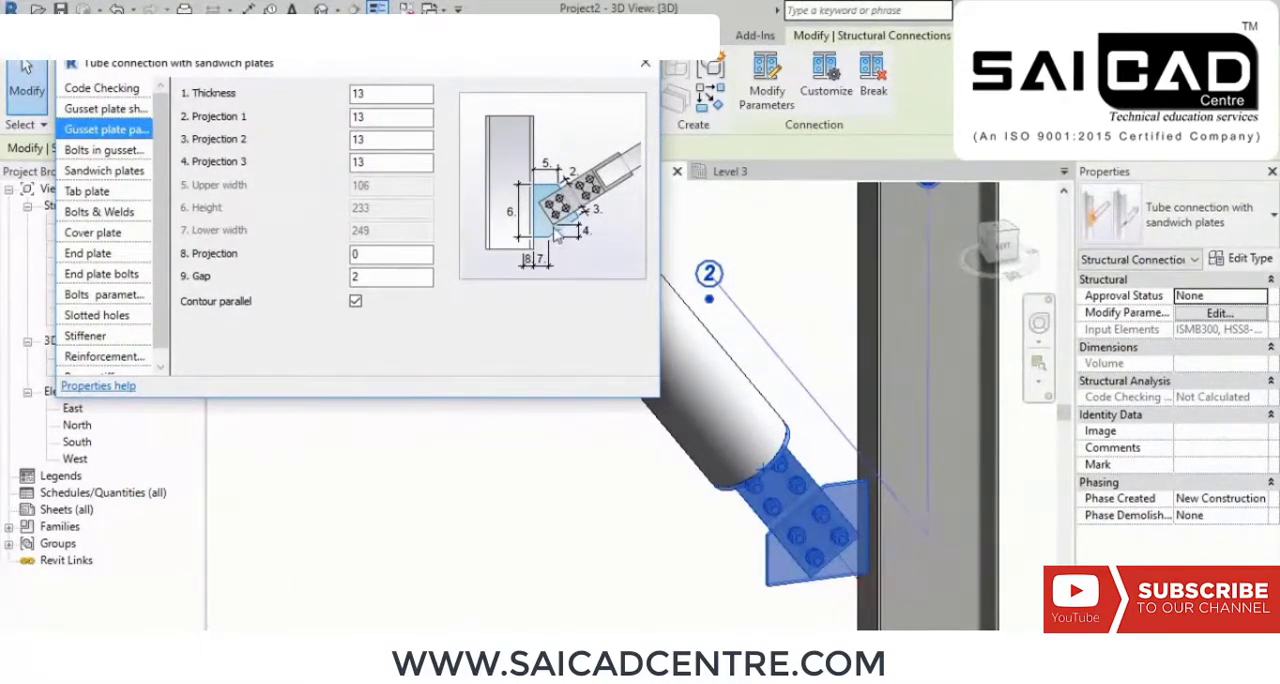
click(108, 150)
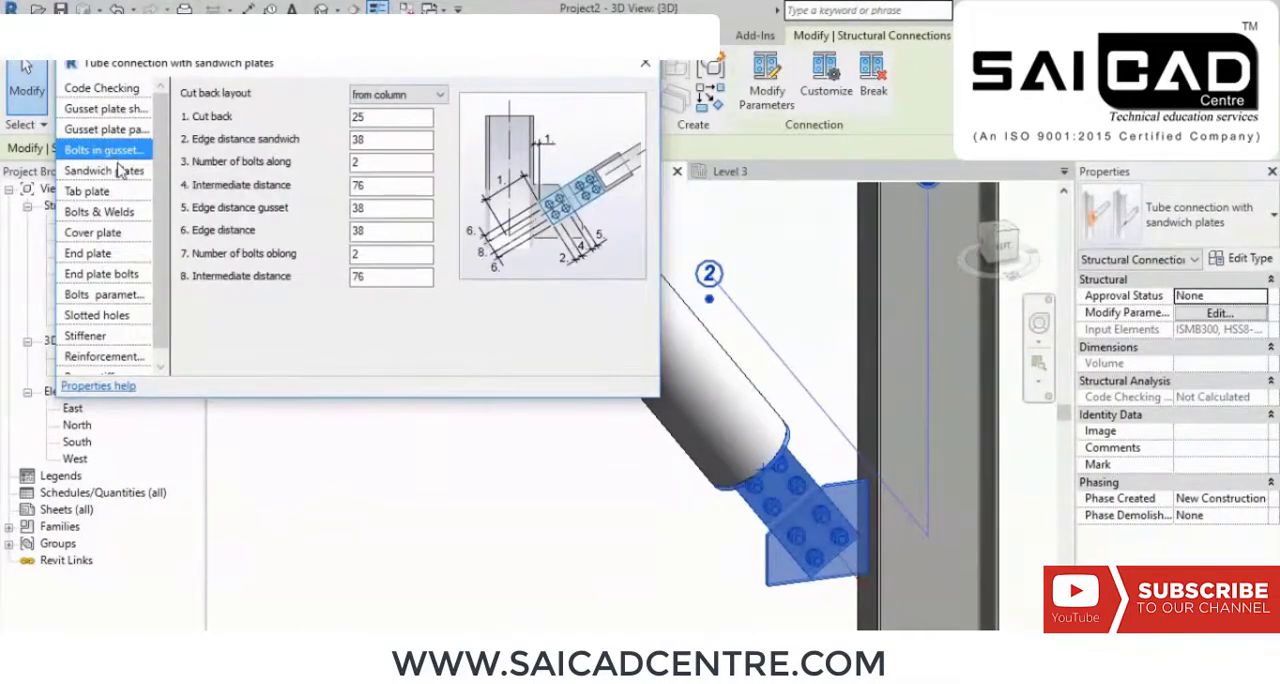
click(118, 171)
click(88, 191)
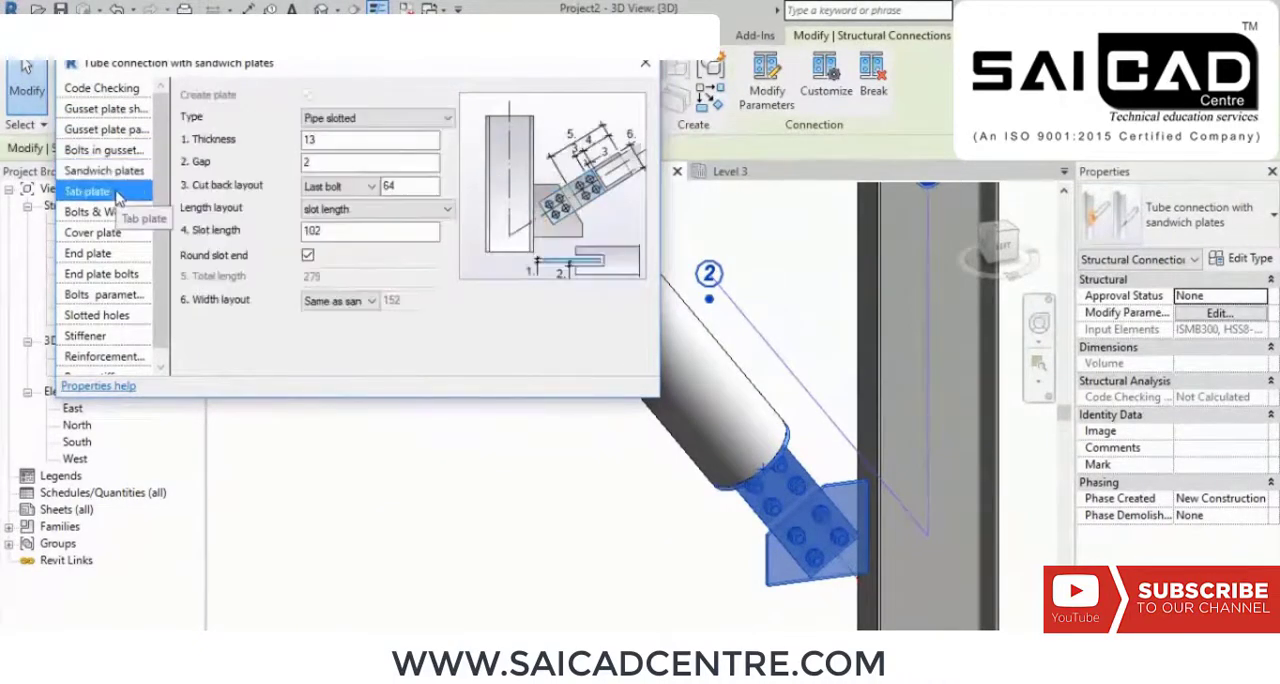
click(125, 210)
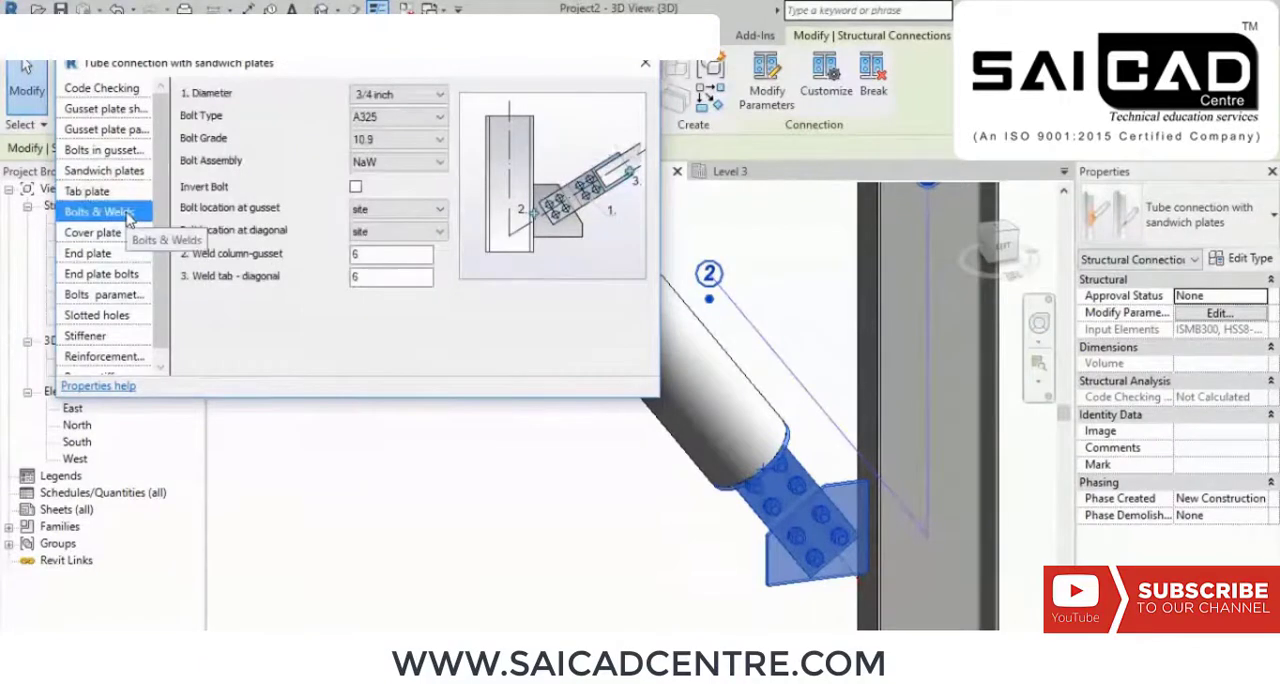
click(124, 234)
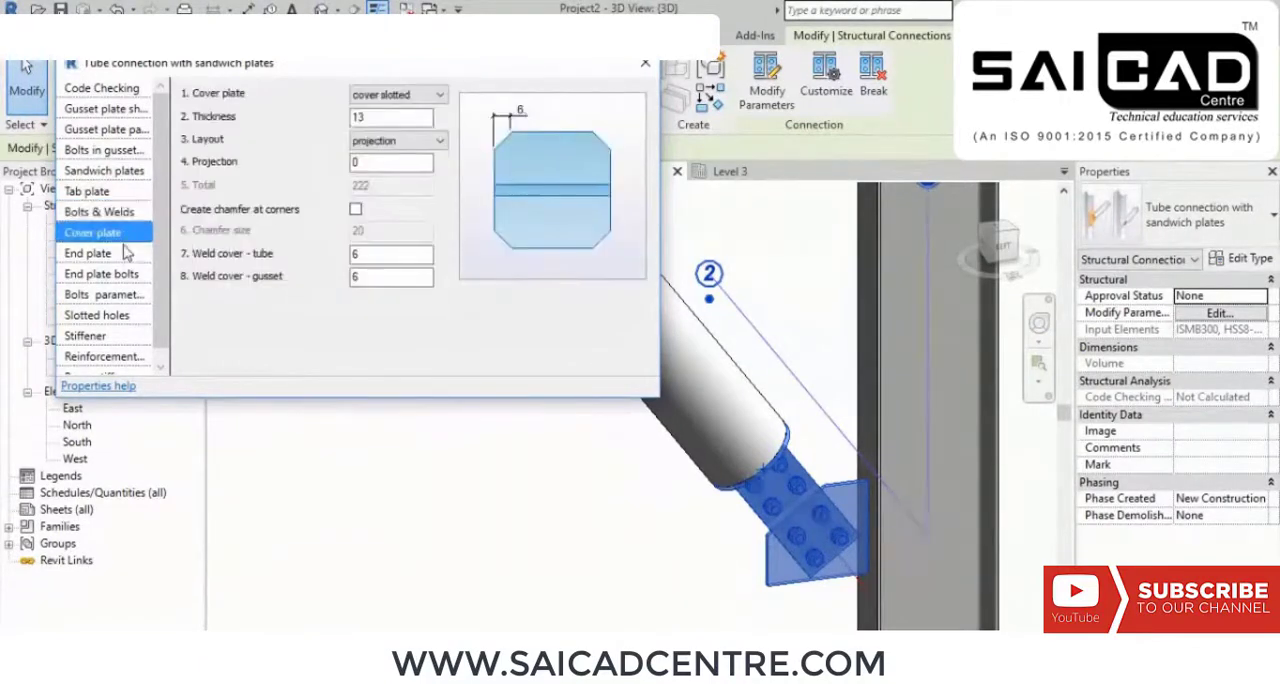
click(125, 255)
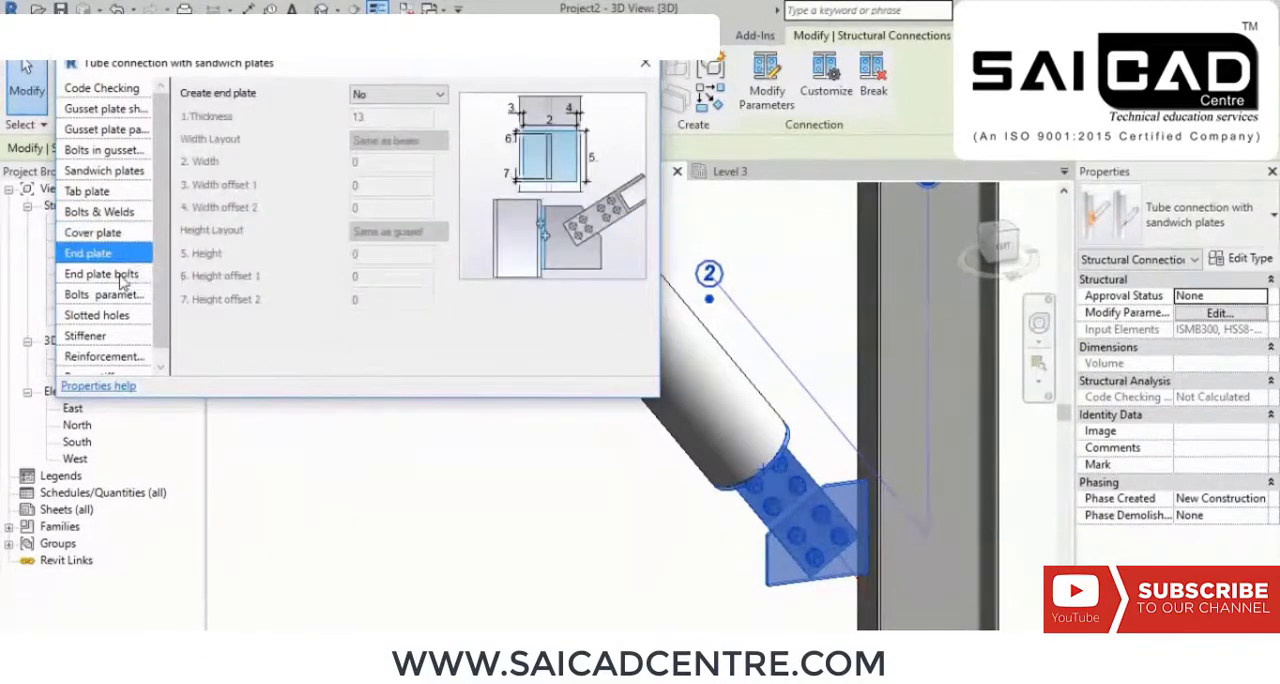
click(122, 280)
click(126, 295)
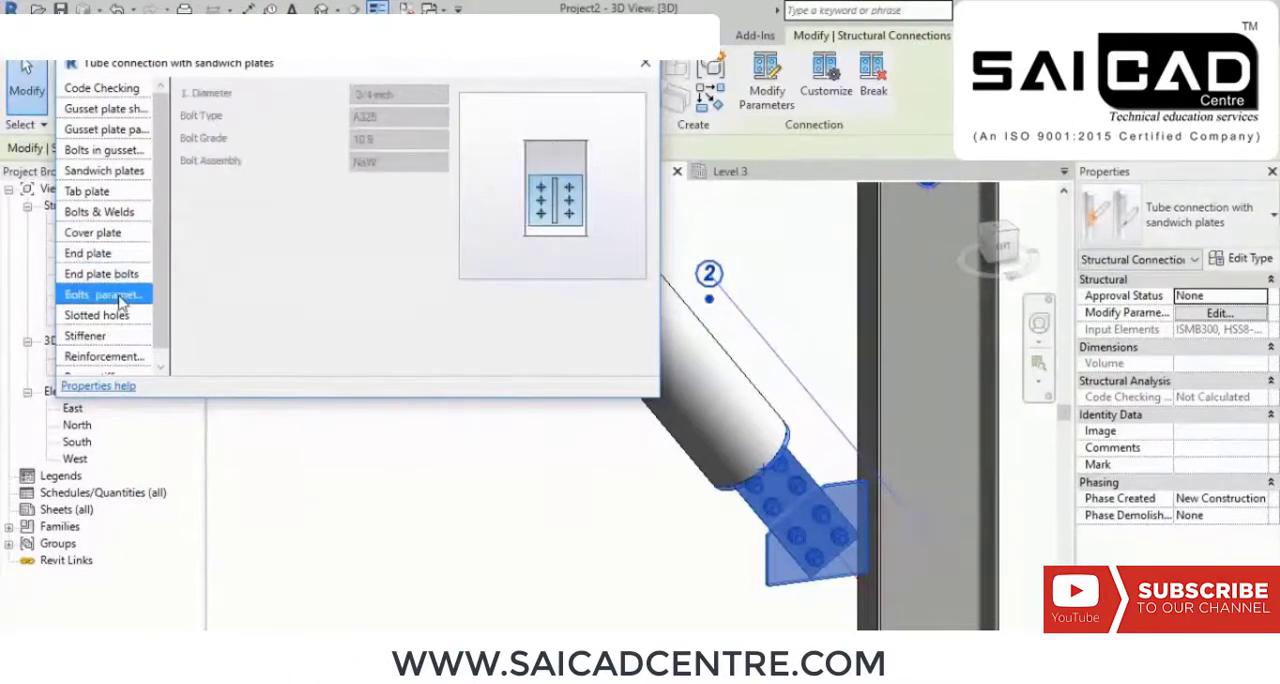
click(114, 318)
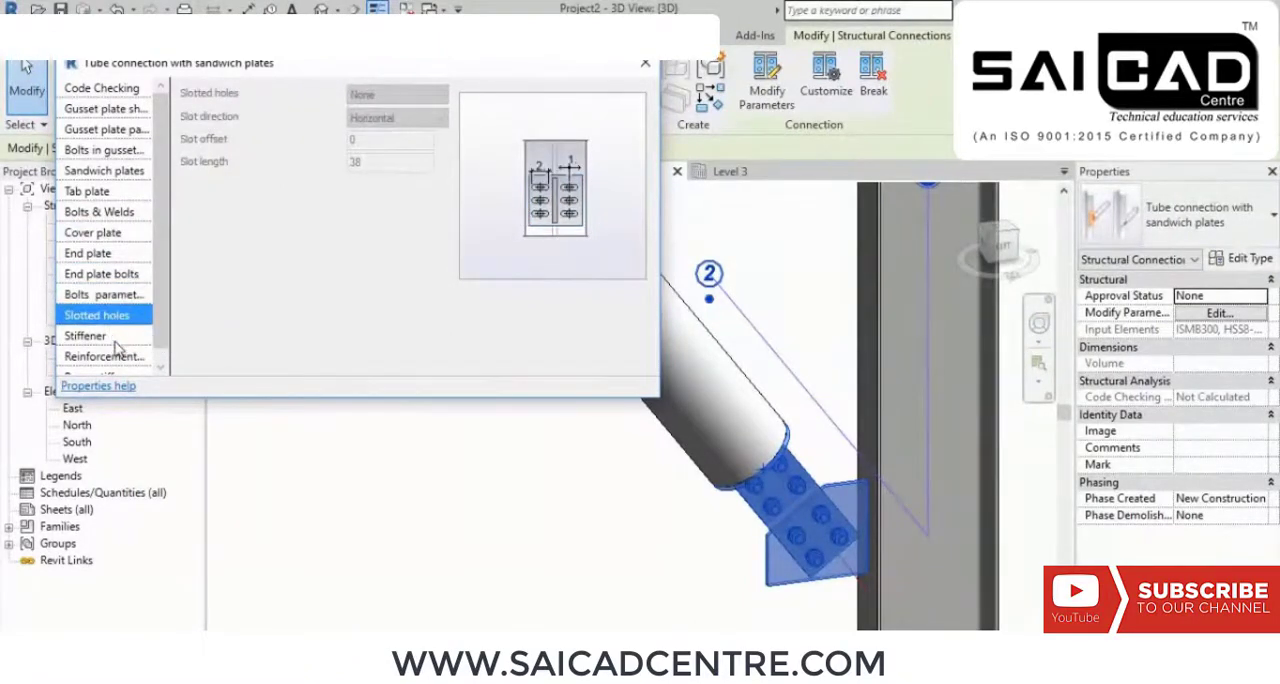
click(116, 340)
scroll(124, 284, down, 1)
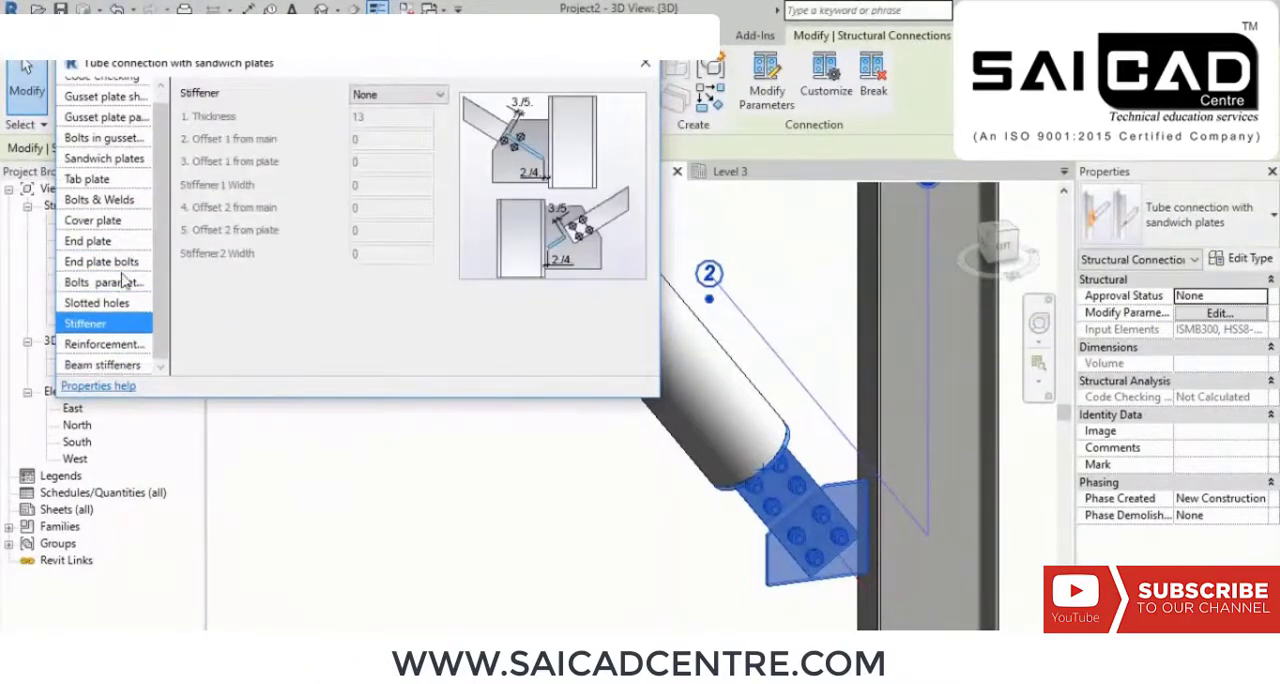
click(122, 344)
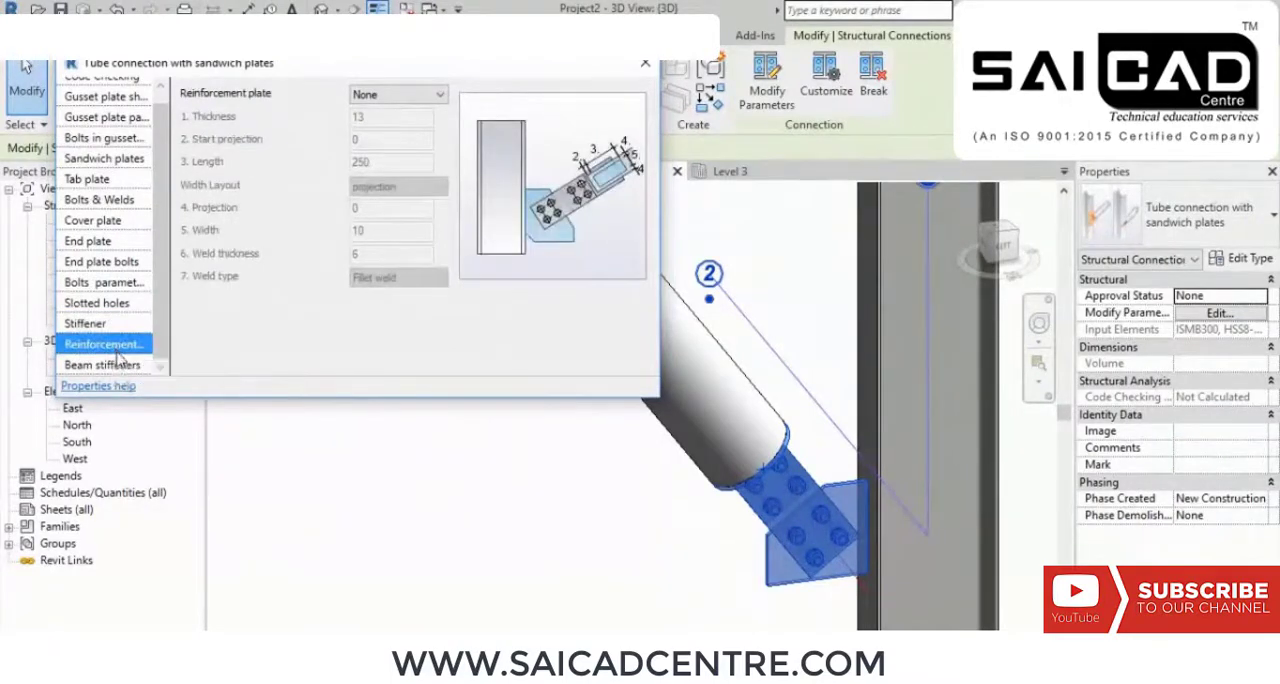
click(113, 366)
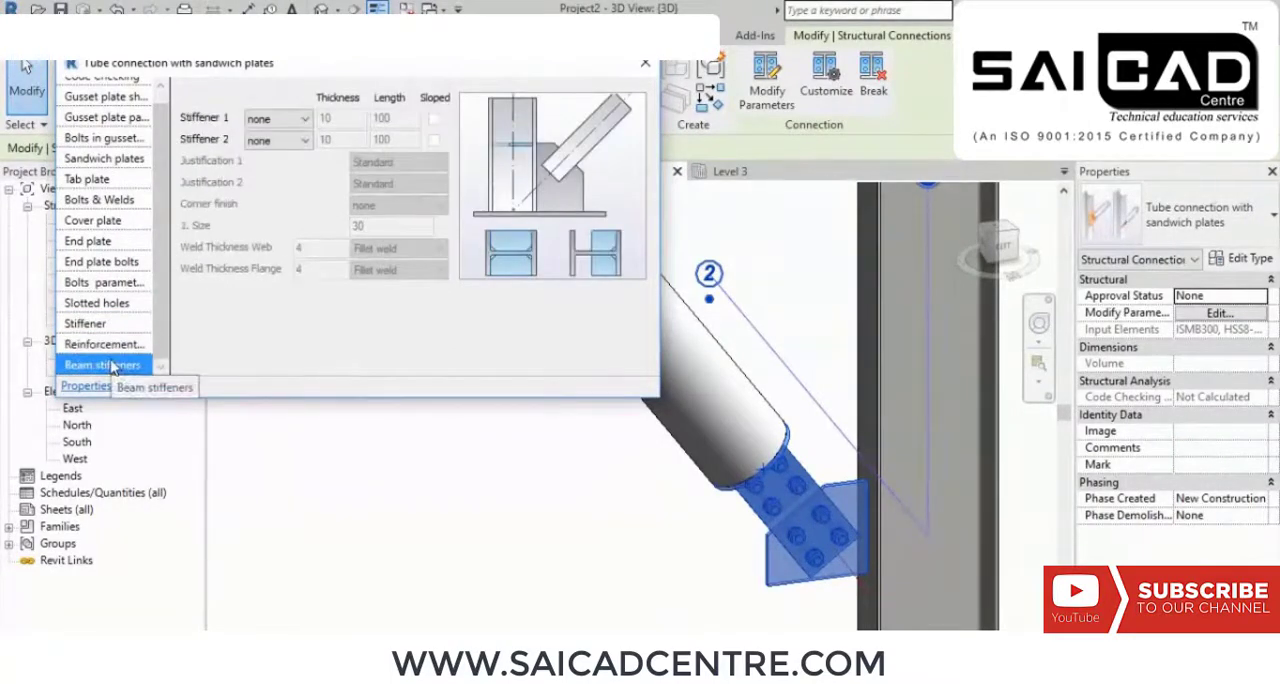
Step: Look back over the connection's end plate, cover plate and code checking settings
click(110, 305)
click(116, 245)
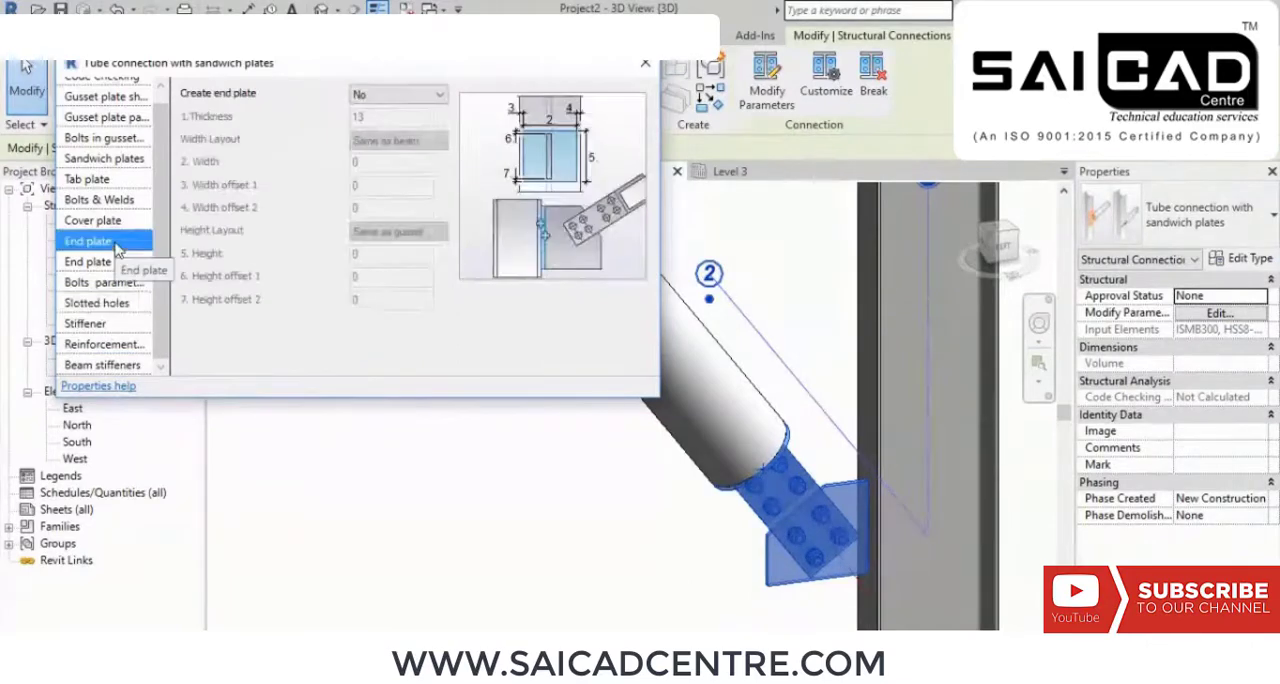
click(106, 220)
scroll(112, 143, up, 1)
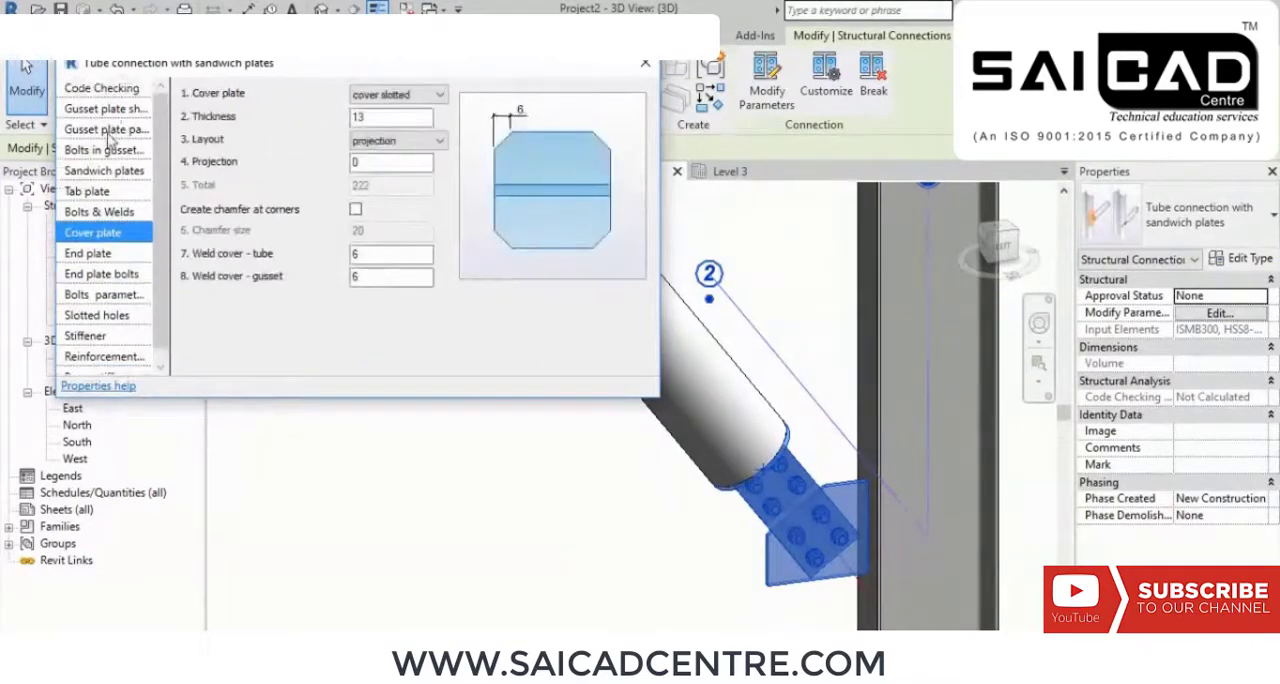
click(121, 89)
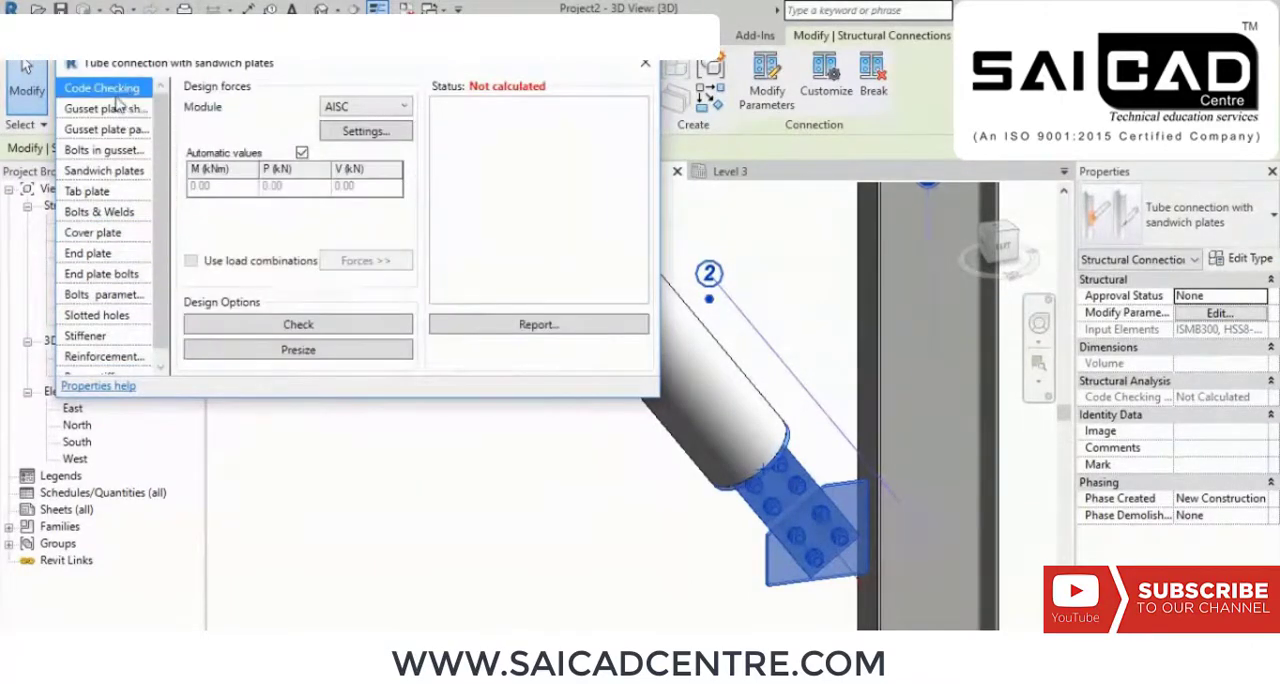
Step: Set the number of bolts along in the gusset plate to 3, close the connection's parameters and deselect it
click(108, 112)
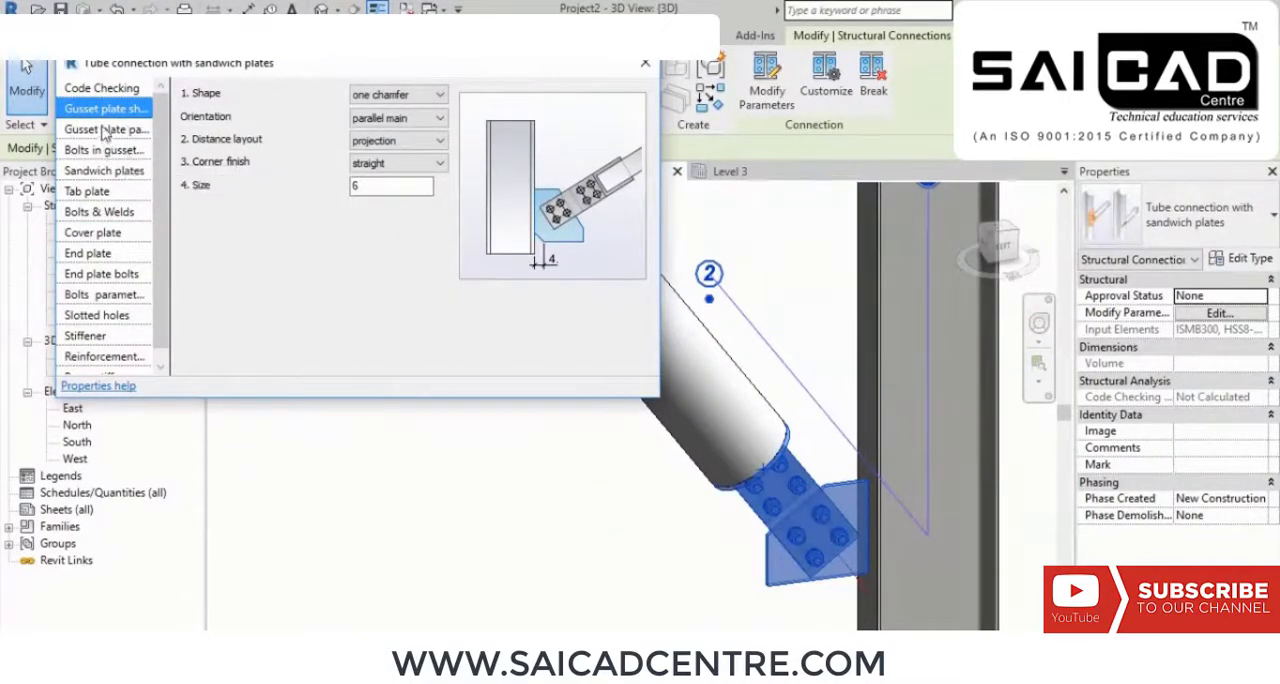
click(108, 130)
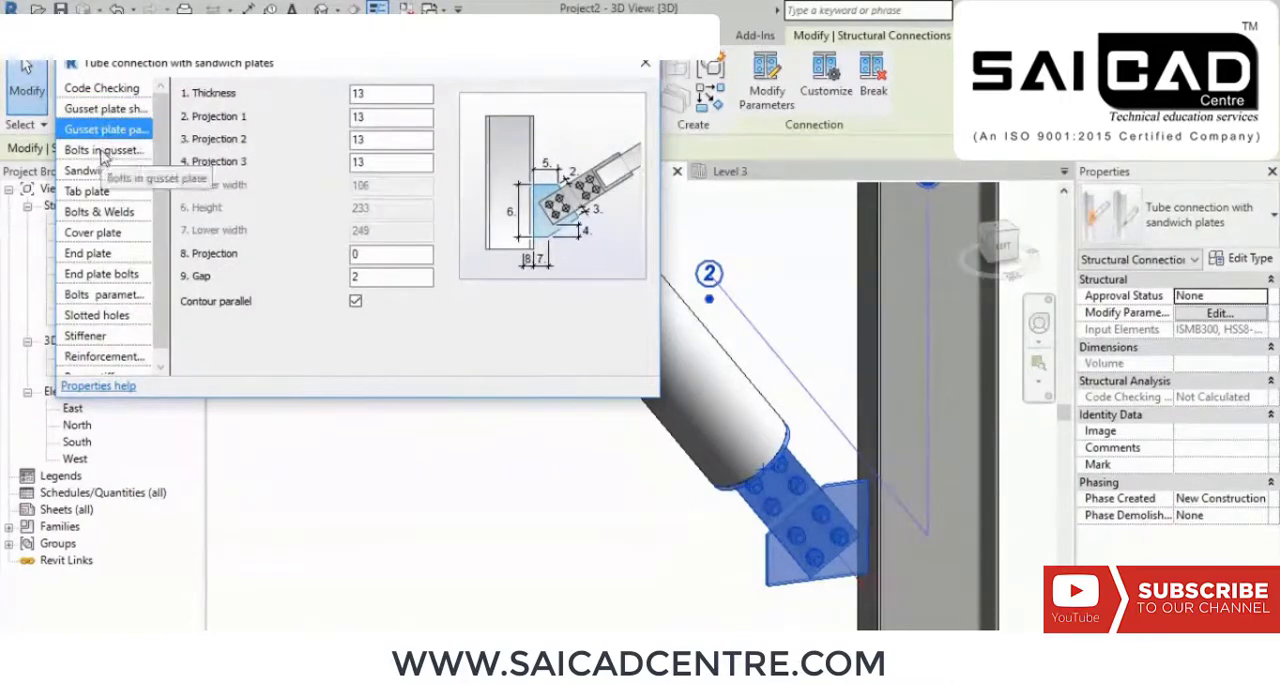
click(103, 150)
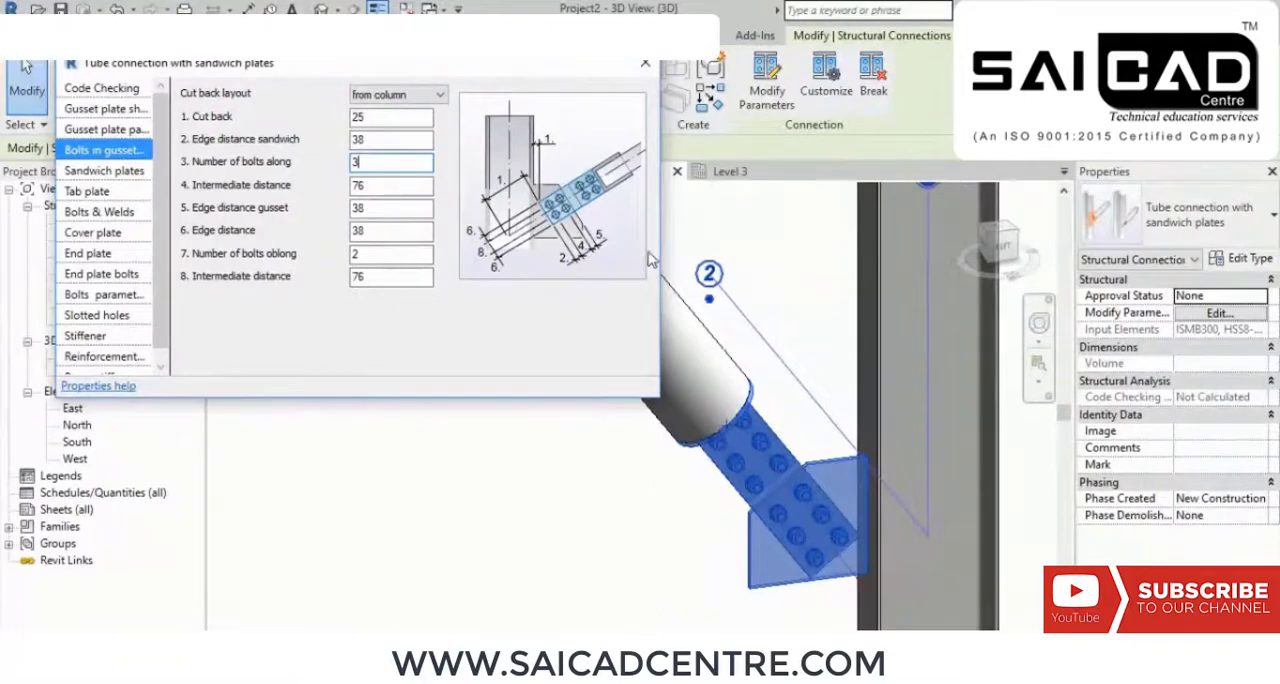
click(645, 65)
click(541, 457)
Step: Open the Level 3 structural plan at the bay between grids B and C
scroll(560, 450, down, 5)
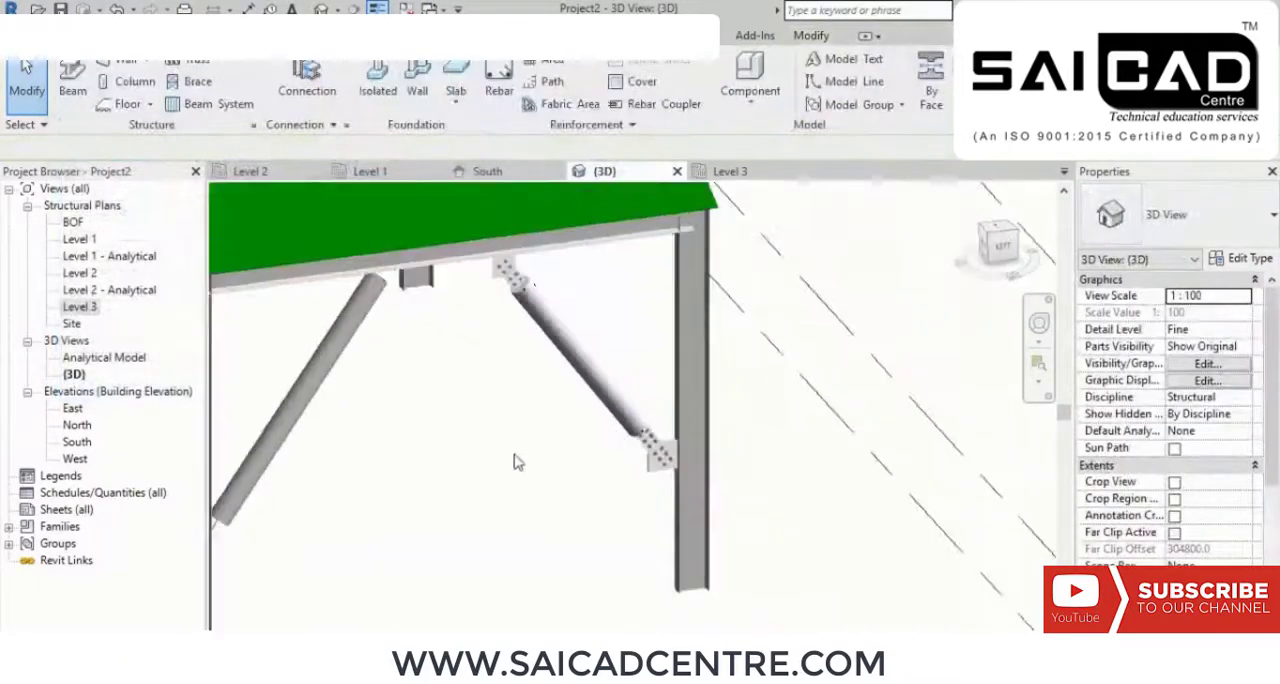
scroll(536, 458, up, 2)
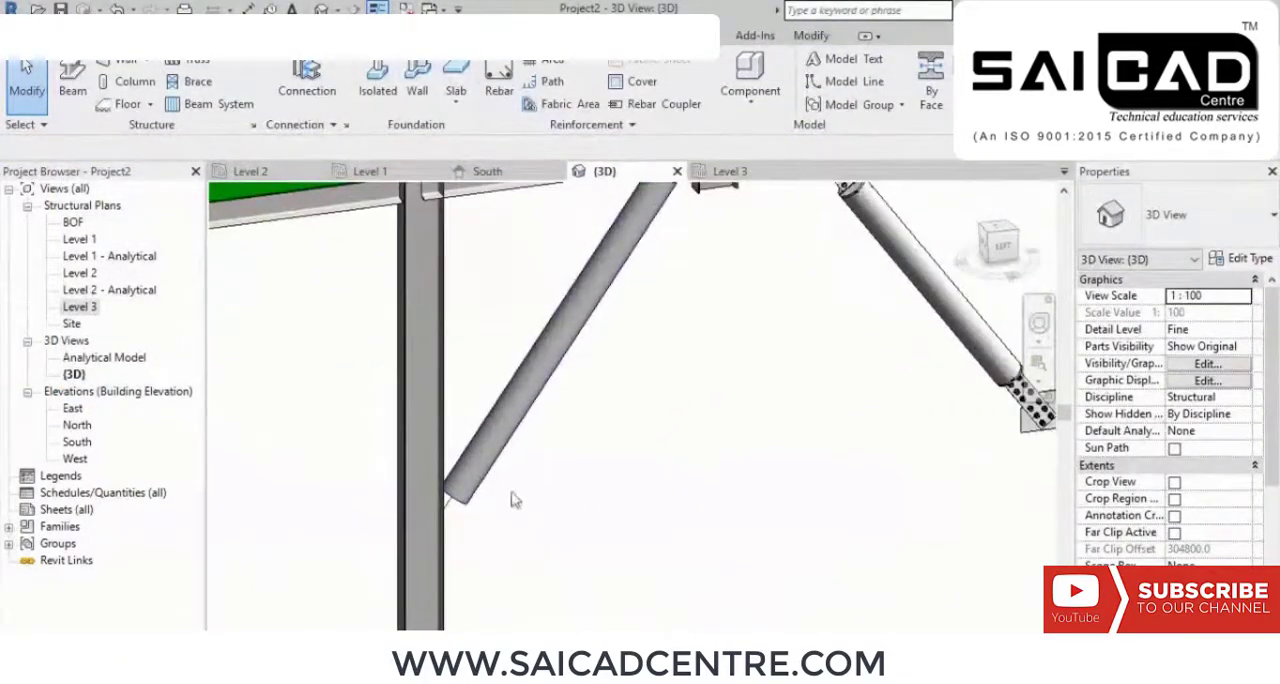
scroll(610, 469, down, 2)
middle_drag(580, 476, 886, 404)
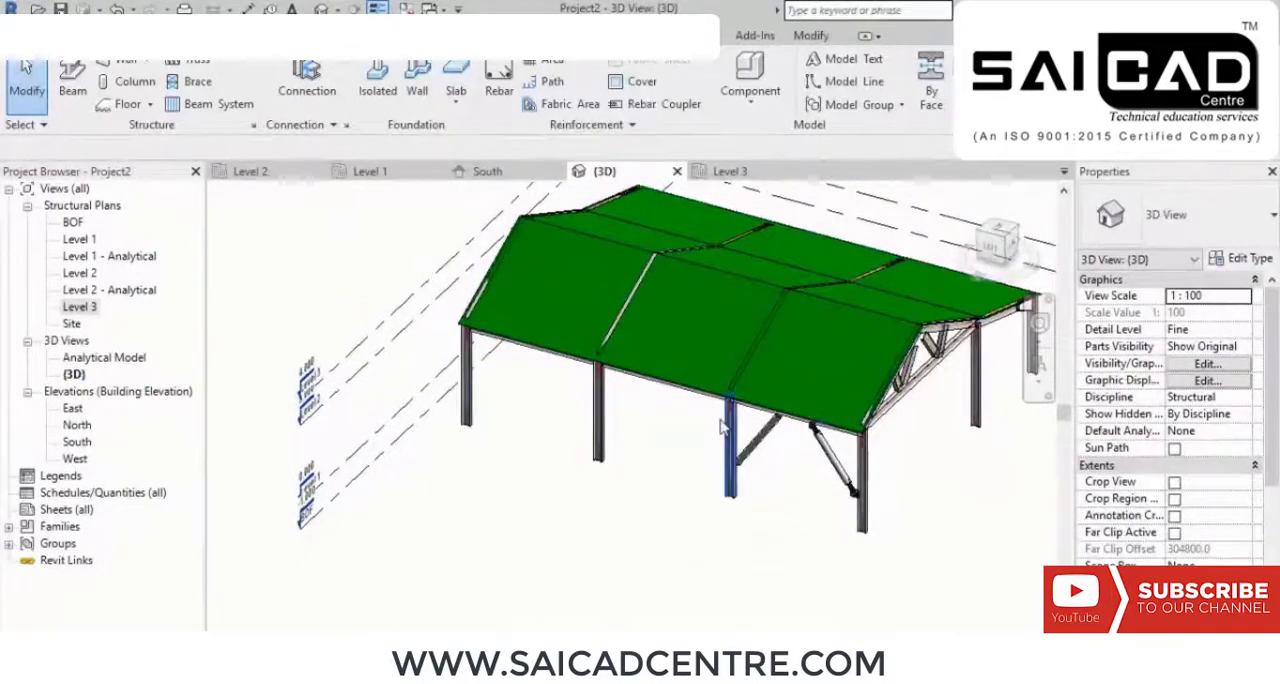
scroll(731, 430, up, 3)
shift+middle_drag(713, 512, 509, 462)
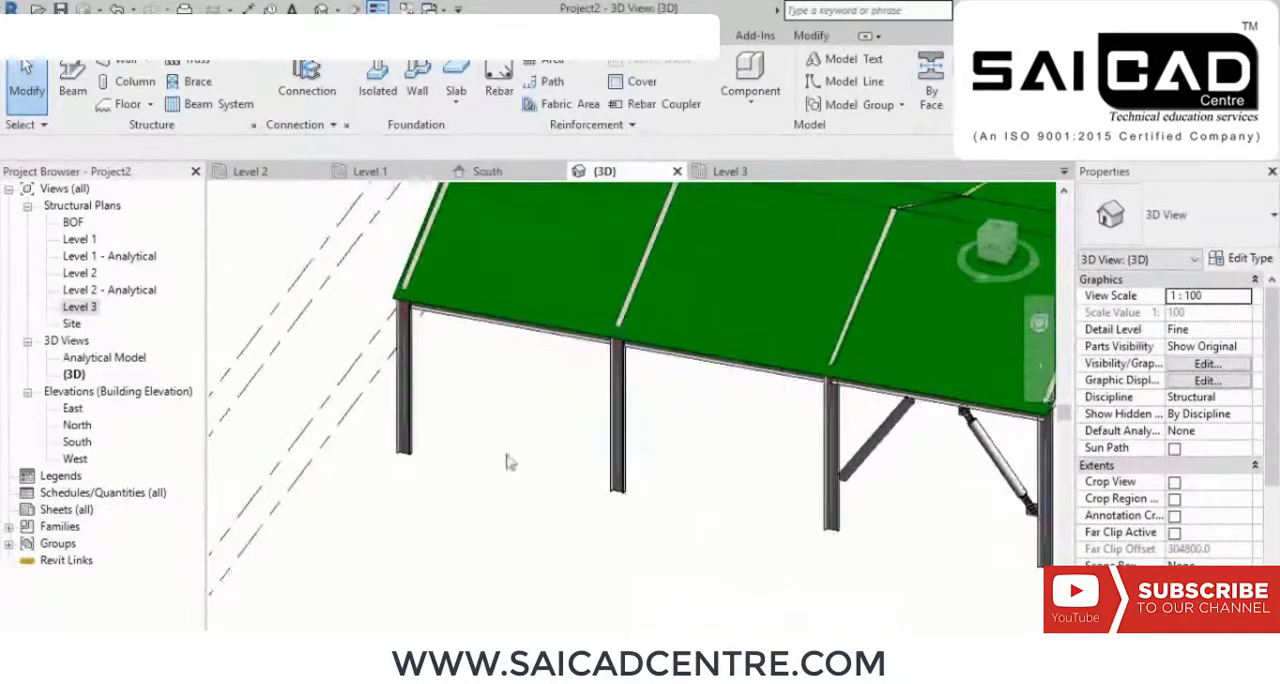
click(79, 307)
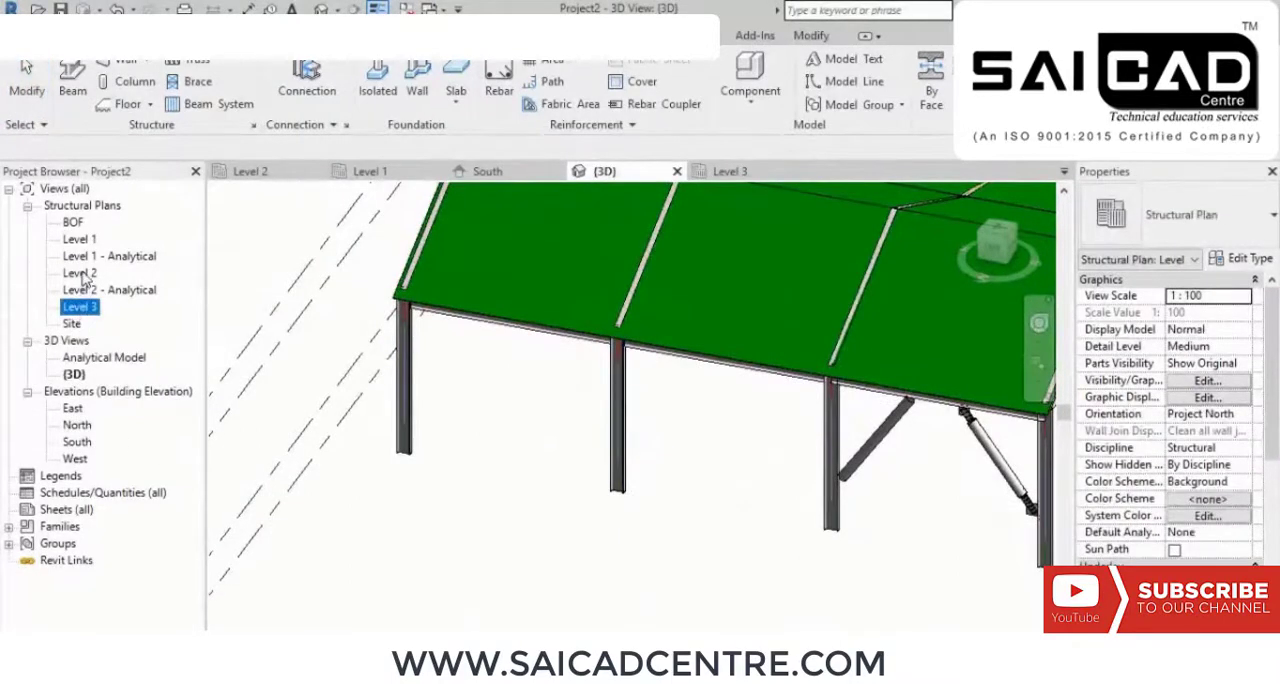
double_click(88, 308)
middle_drag(754, 490, 752, 630)
scroll(752, 628, down, 3)
middle_drag(746, 343, 725, 478)
scroll(668, 418, up, 1)
scroll(668, 418, up, 1)
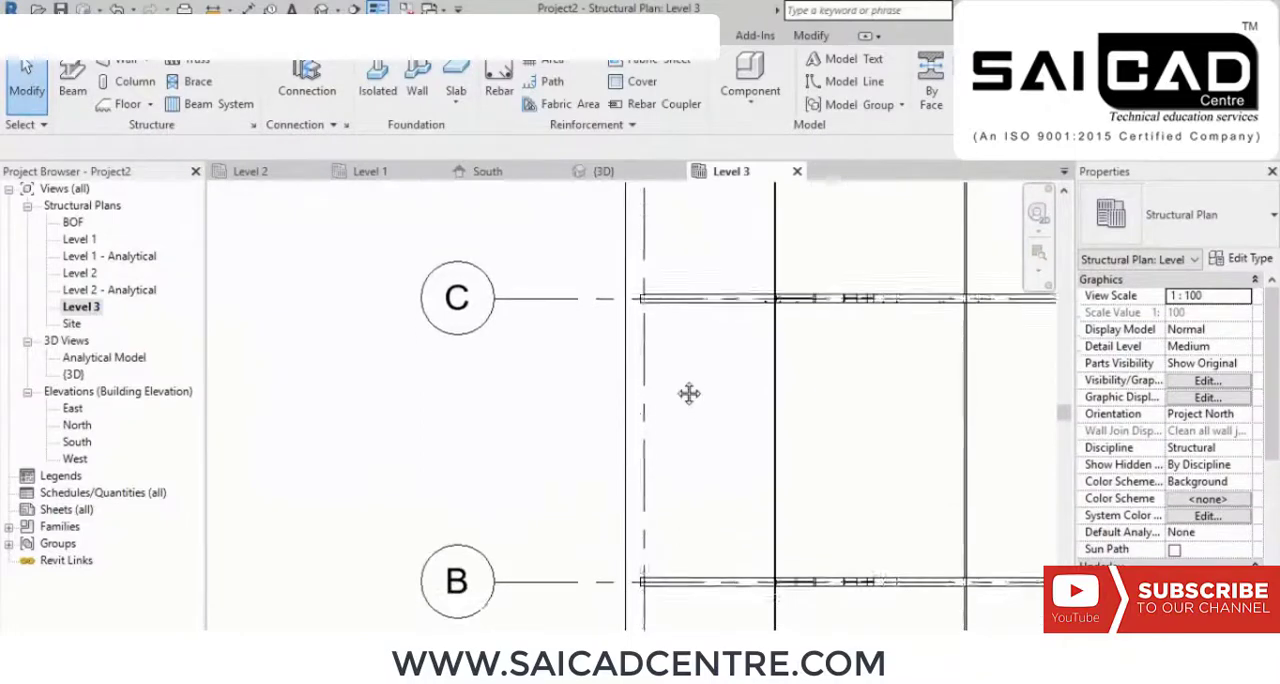
Step: Place an HSS8-3/4X.375 brace along the outer column line from grid C at Level 1 offset 500 to grid B at Level 3 offset -500
click(197, 83)
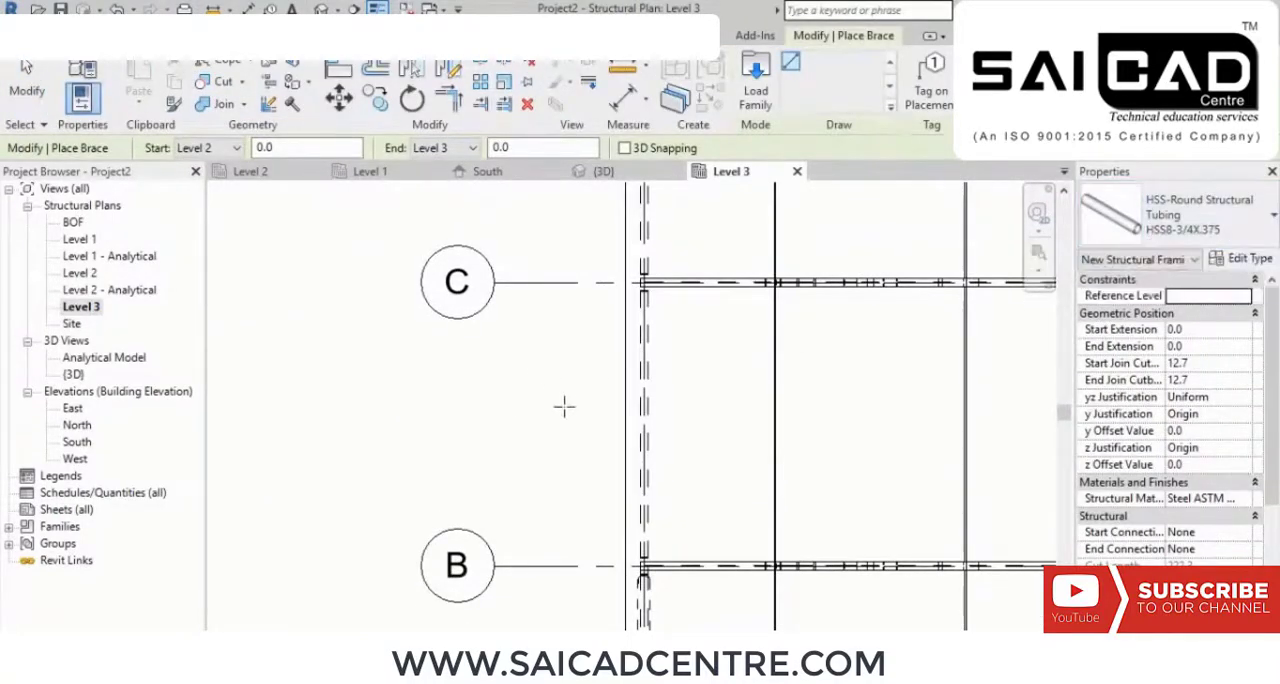
click(237, 148)
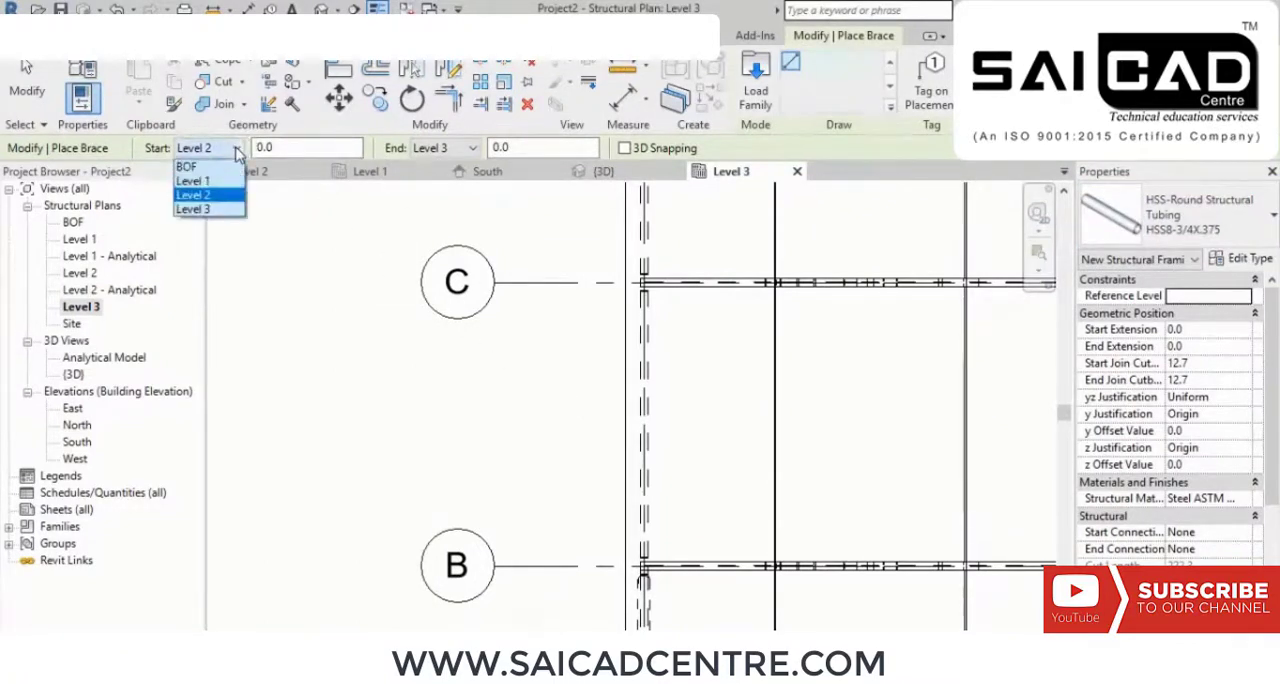
click(200, 177)
click(244, 149)
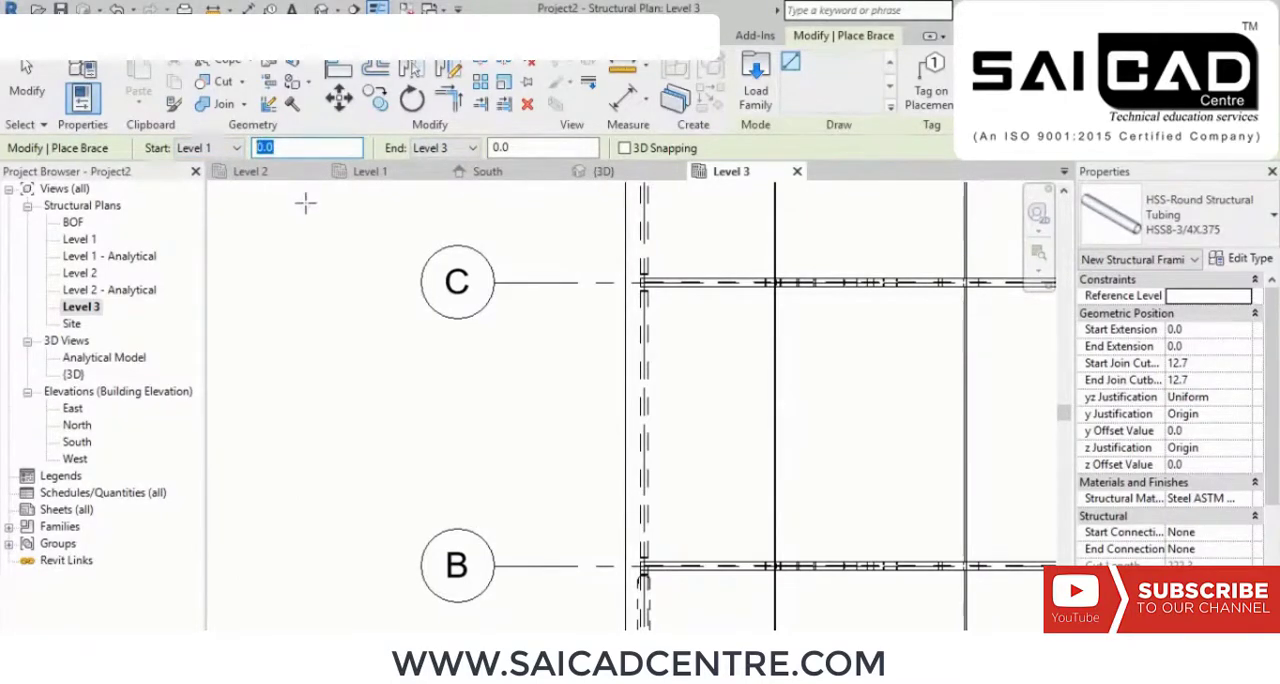
text(500)
click(543, 147)
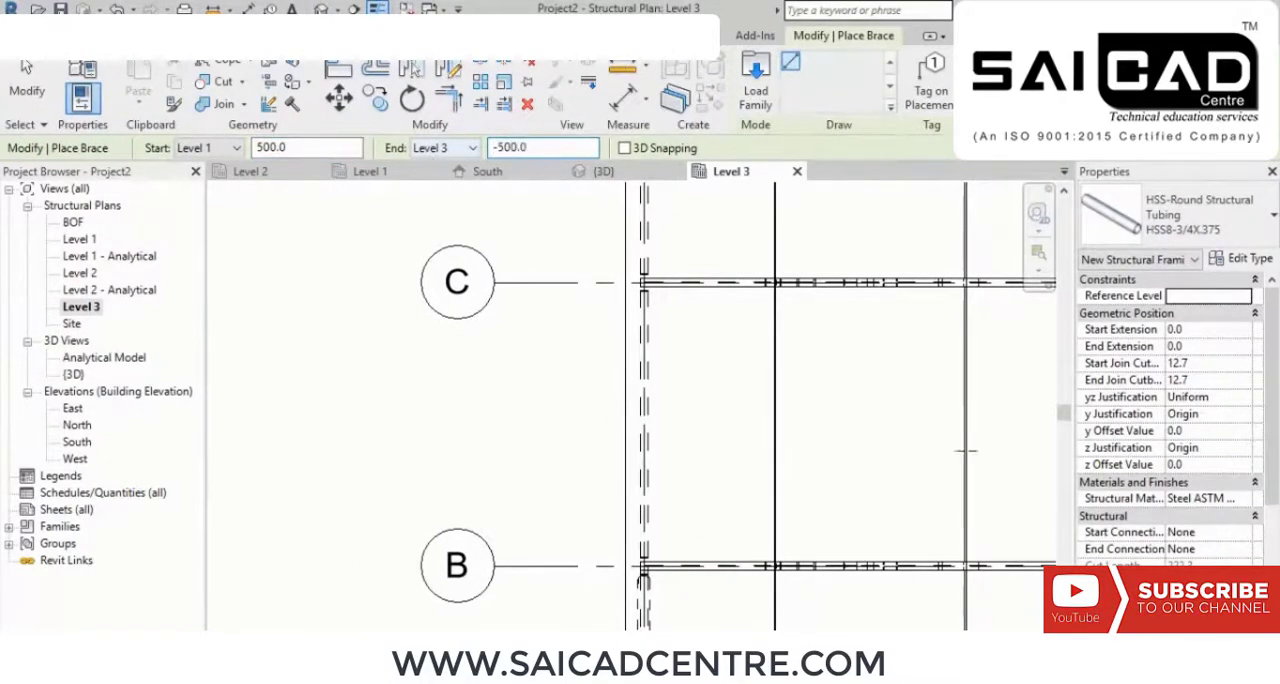
scroll(528, 298, up, 1)
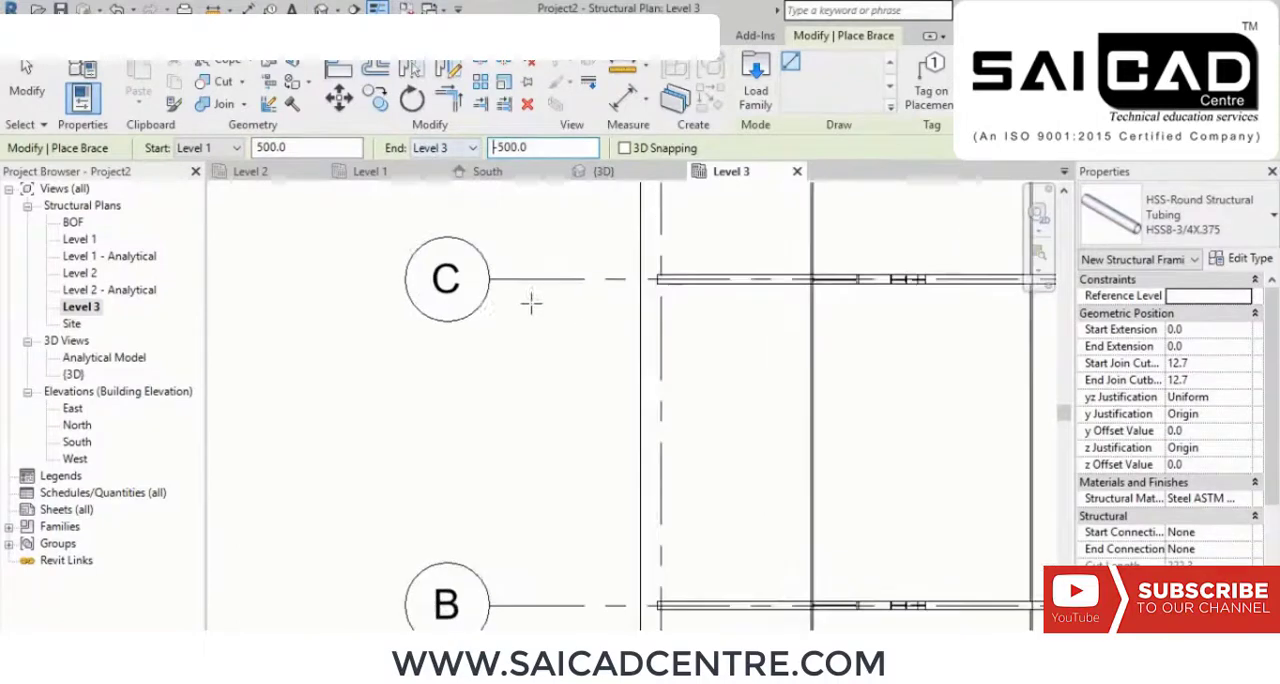
click(660, 281)
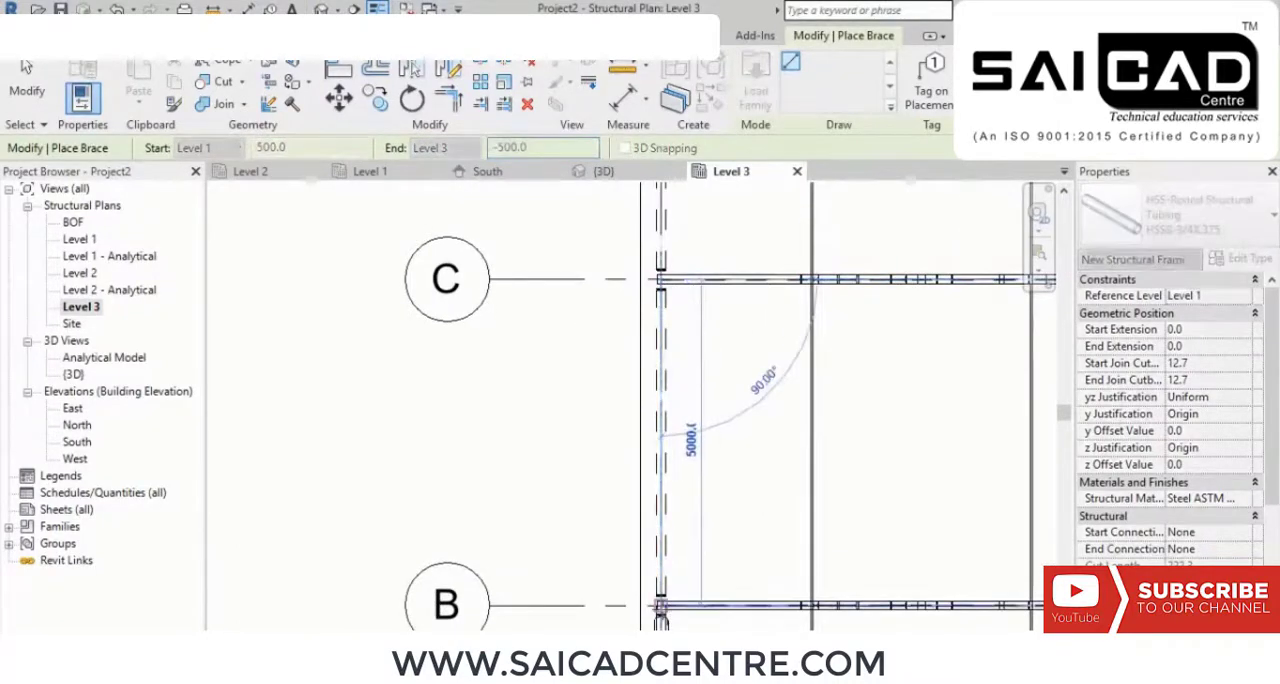
click(660, 605)
right_click(543, 451)
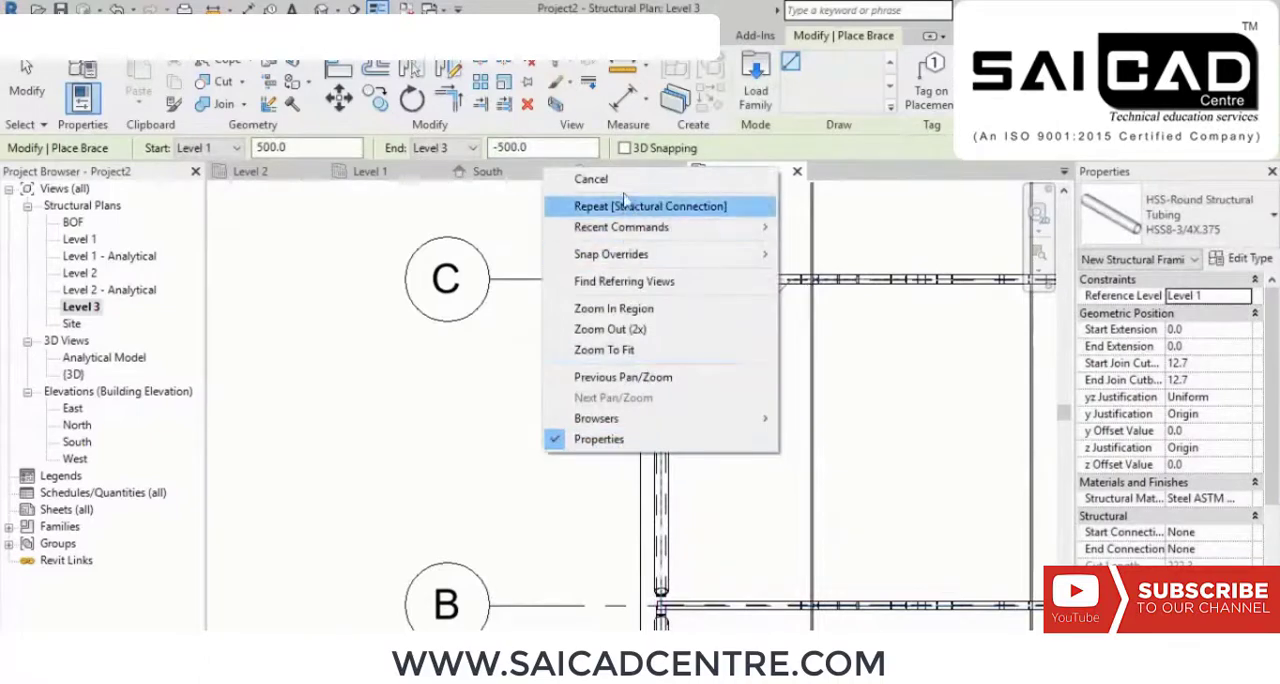
click(597, 182)
right_click(549, 214)
click(614, 237)
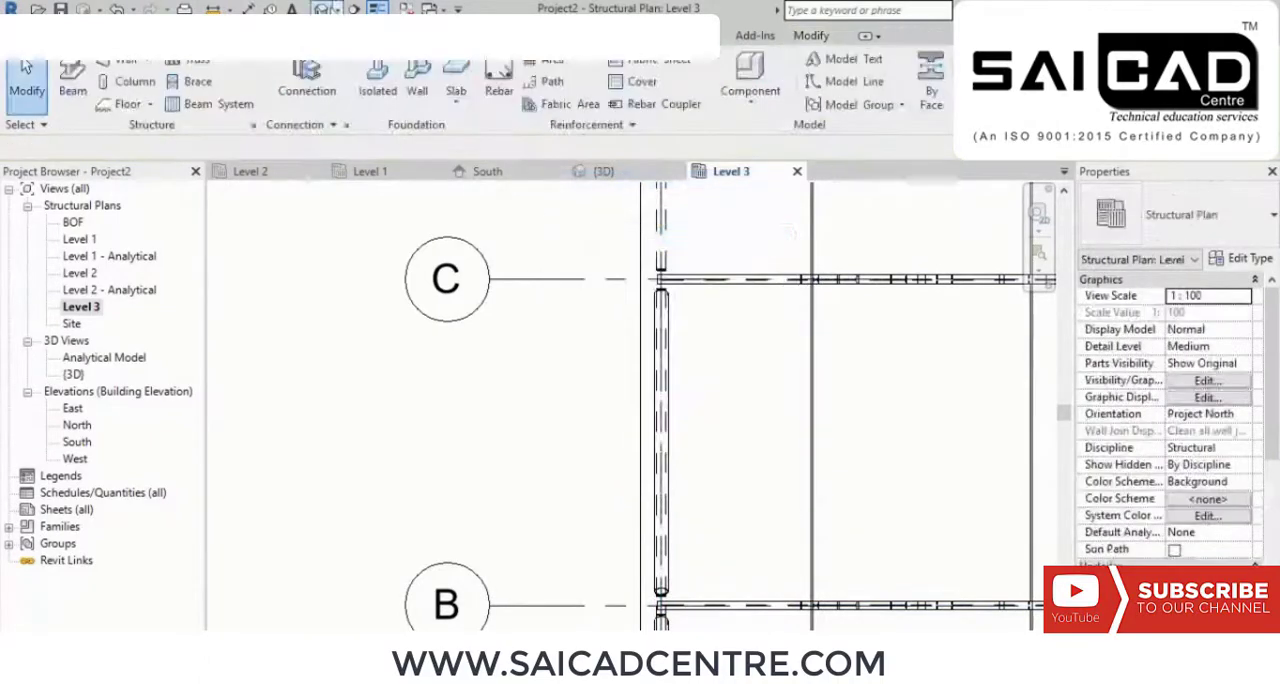
Step: Inspect the new brace between its columns and the whole roofed frame from several sides in the 3D view
click(327, 9)
scroll(690, 432, up, 2)
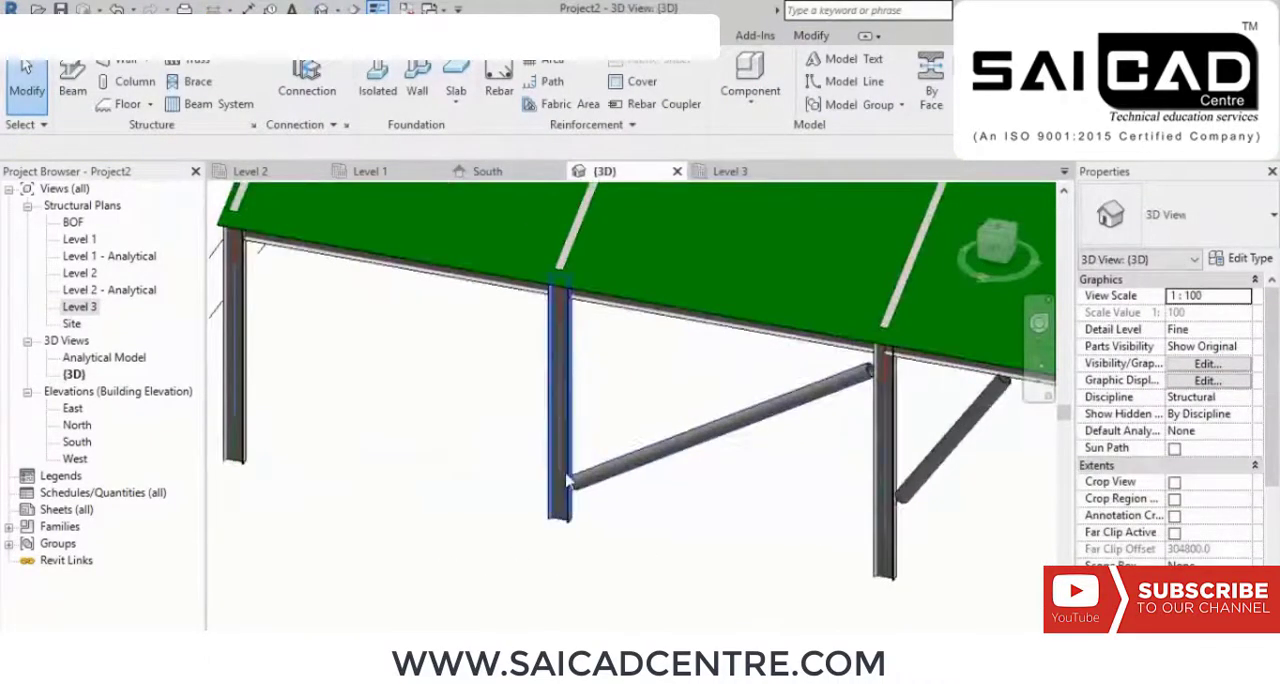
scroll(880, 365, up, 4)
scroll(862, 386, down, 3)
scroll(862, 392, down, 2)
shift+middle_drag(711, 594, 506, 589)
scroll(664, 520, down, 3)
shift+middle_drag(666, 520, 603, 457)
scroll(603, 457, down, 1)
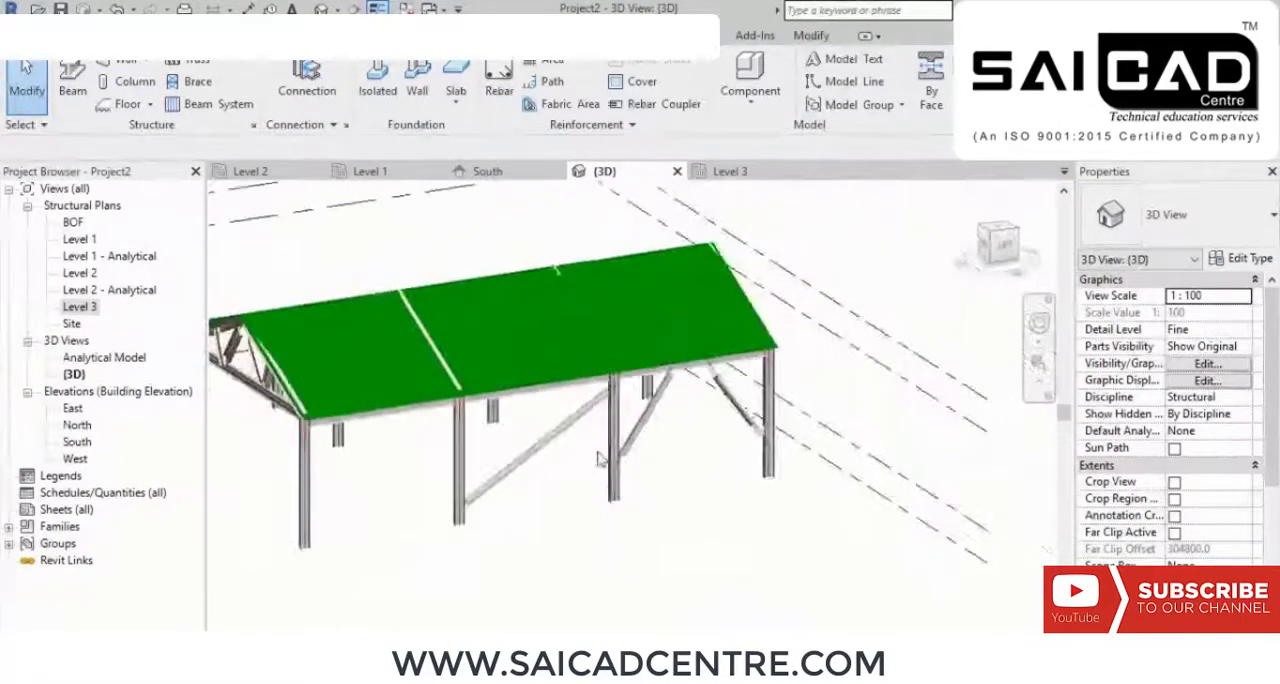
shift+middle_drag(512, 532, 591, 435)
scroll(590, 437, down, 3)
shift+middle_drag(586, 487, 611, 509)
scroll(528, 348, up, 3)
shift+middle_drag(613, 457, 548, 452)
scroll(554, 465, down, 3)
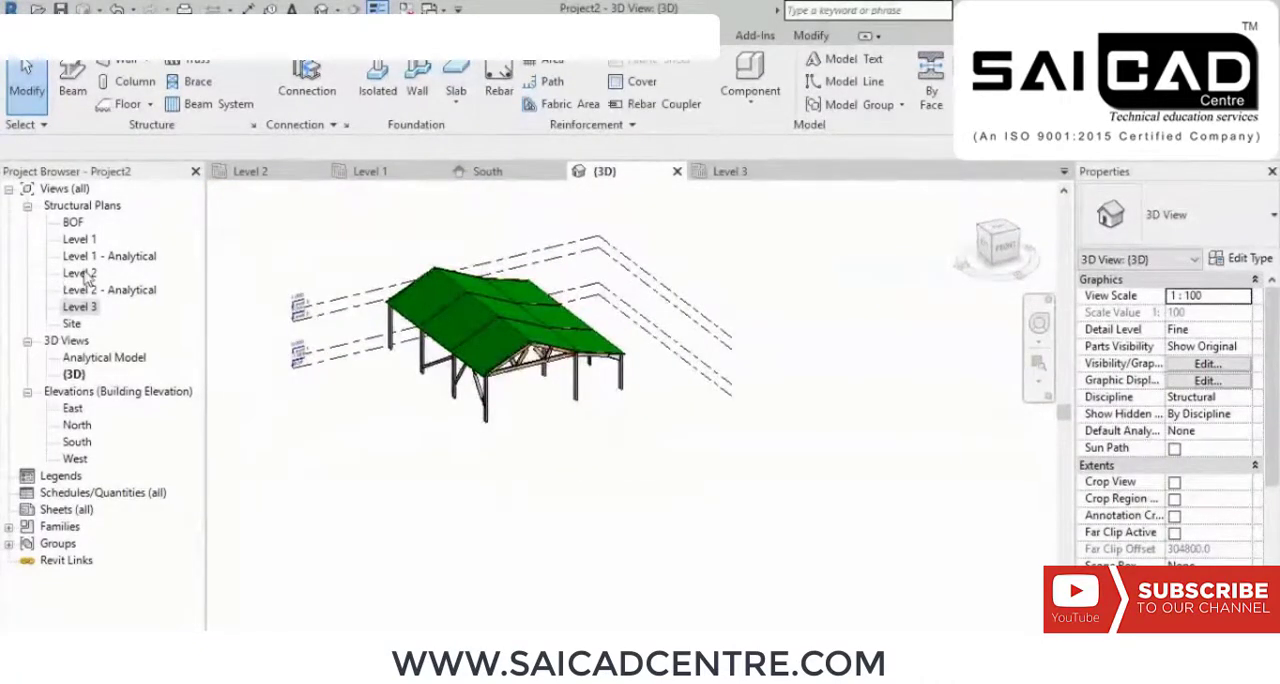
scroll(540, 393, up, 3)
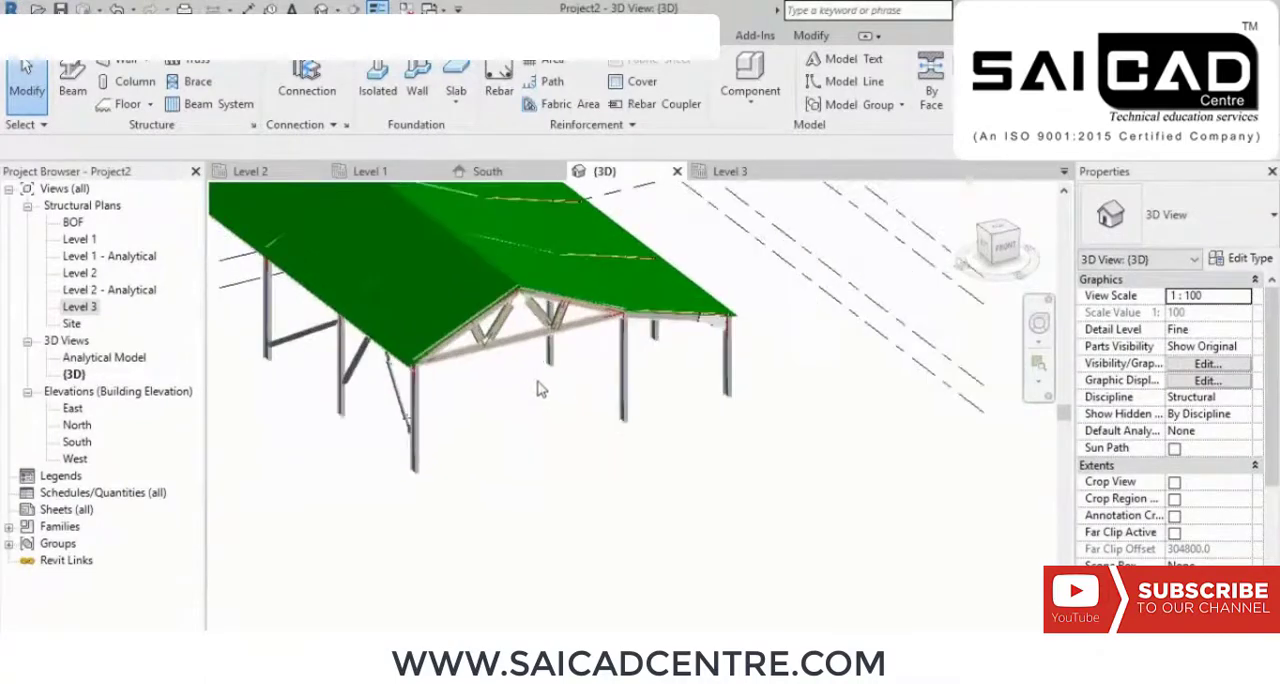
Step: Copy the two ISMB300 columns under the front truss about 11500 mm outward into the open area in front of the frame
click(415, 455)
ctrl+click(622, 372)
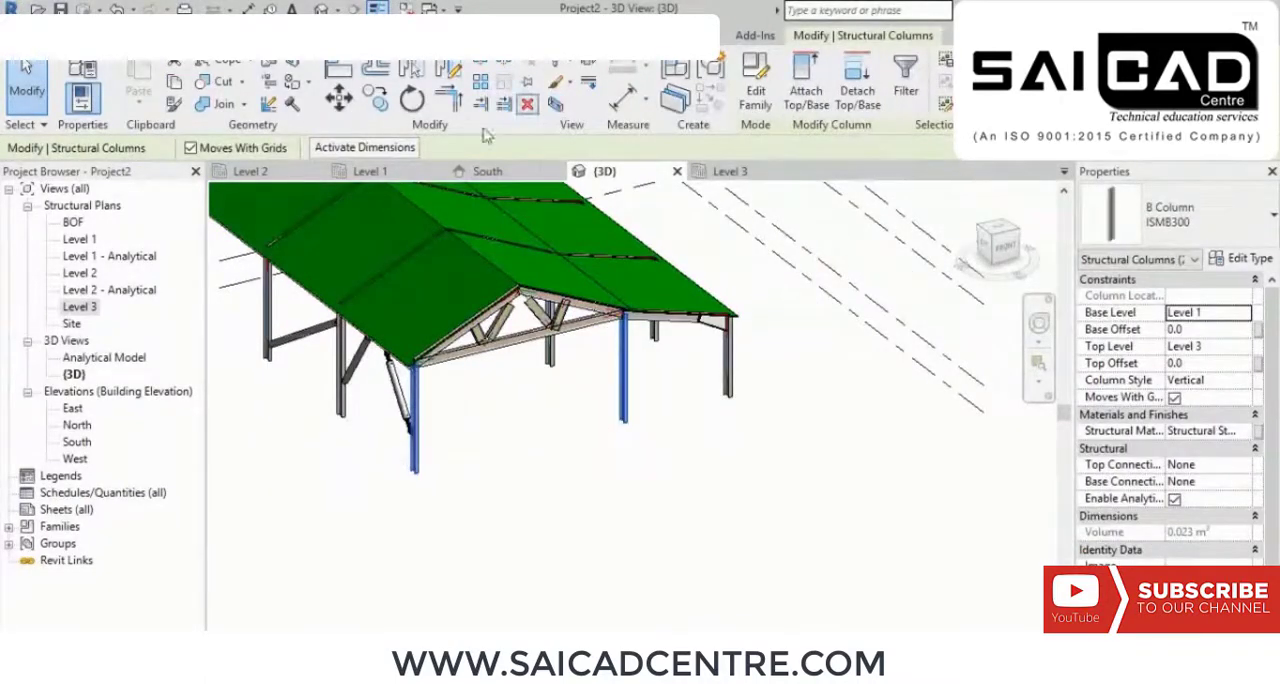
click(377, 108)
click(414, 475)
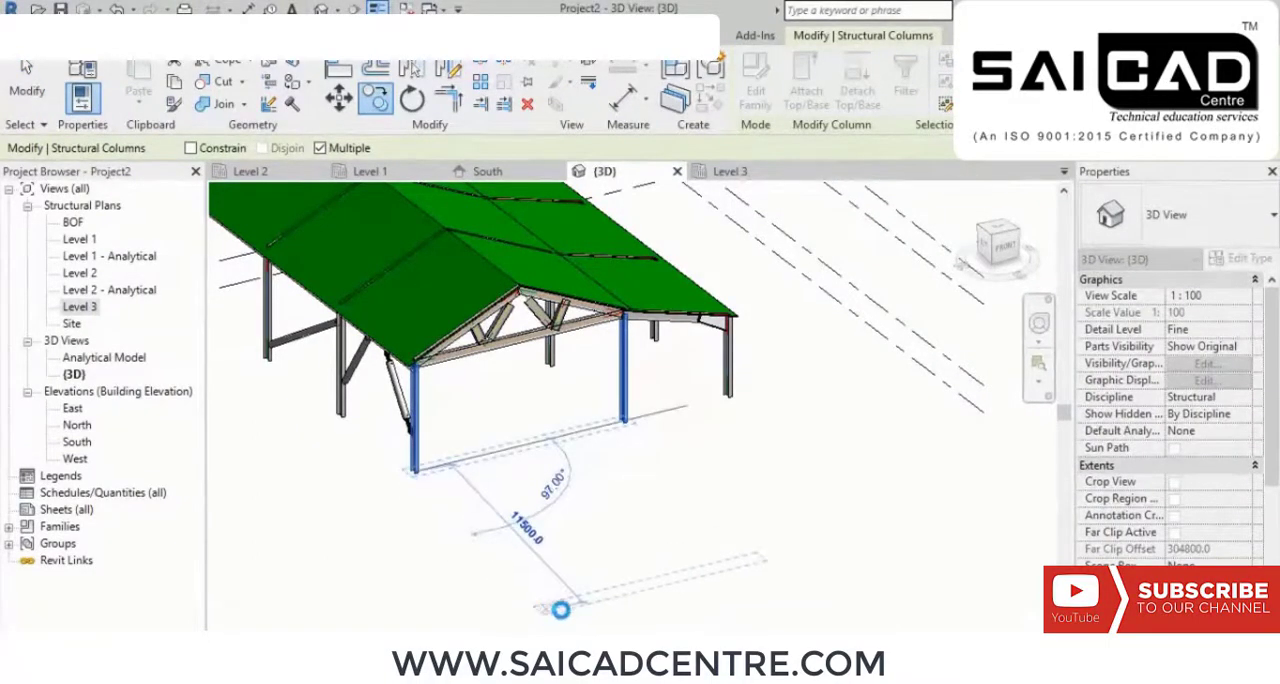
click(552, 610)
middle_drag(656, 593, 591, 521)
right_click(609, 337)
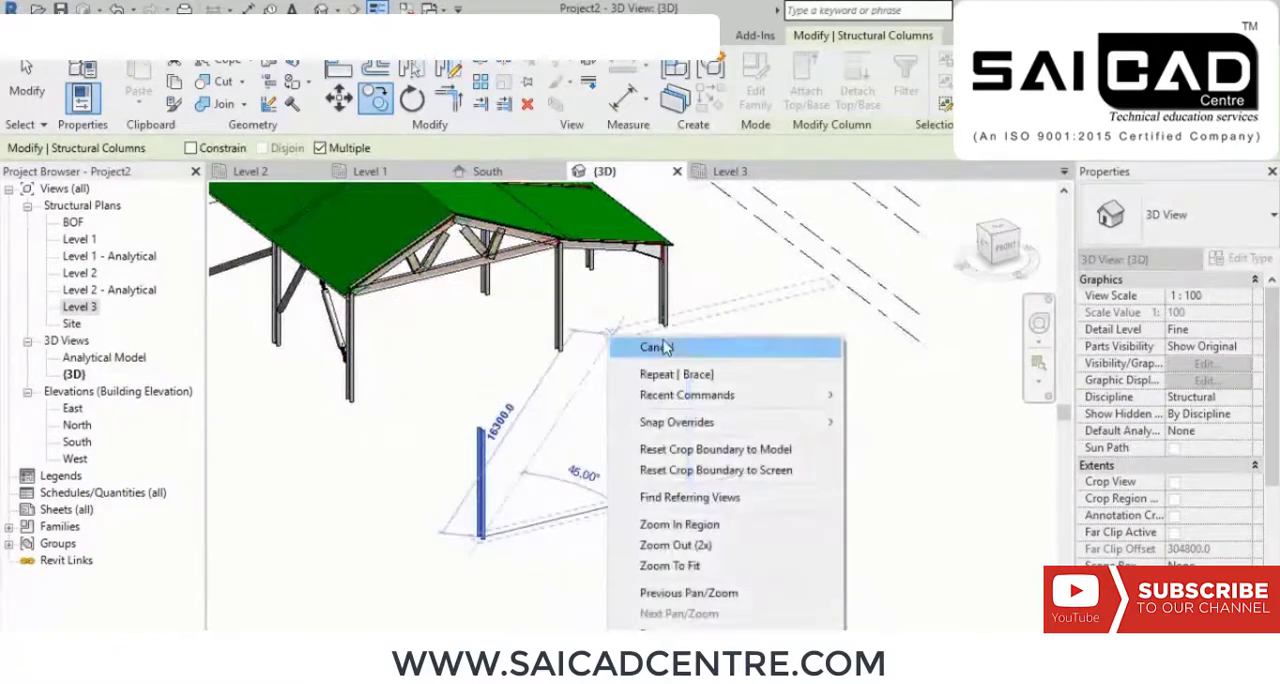
click(667, 347)
right_click(667, 347)
click(738, 231)
Step: Open the Level 3 structural plan at the two copied columns
middle_drag(588, 401, 598, 433)
scroll(598, 433, up, 1)
middle_drag(600, 475, 578, 423)
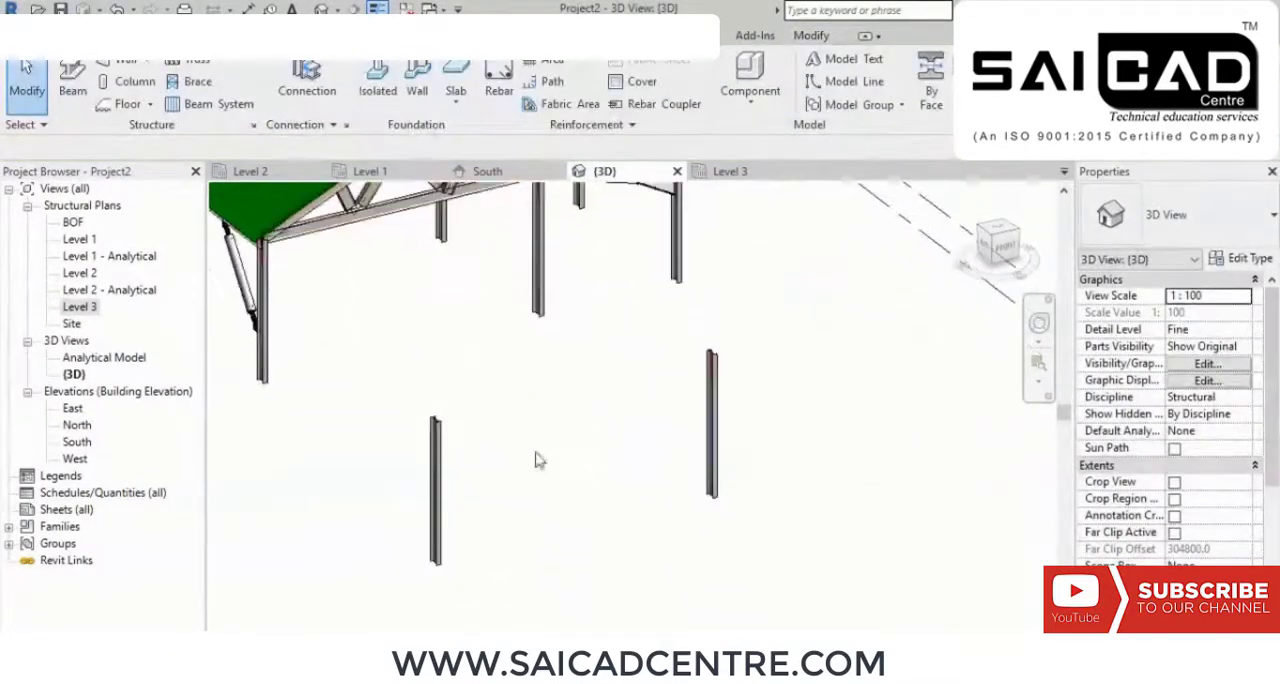
double_click(76, 309)
middle_drag(886, 485, 671, 237)
scroll(671, 237, down, 8)
middle_drag(632, 594, 620, 487)
scroll(620, 487, up, 6)
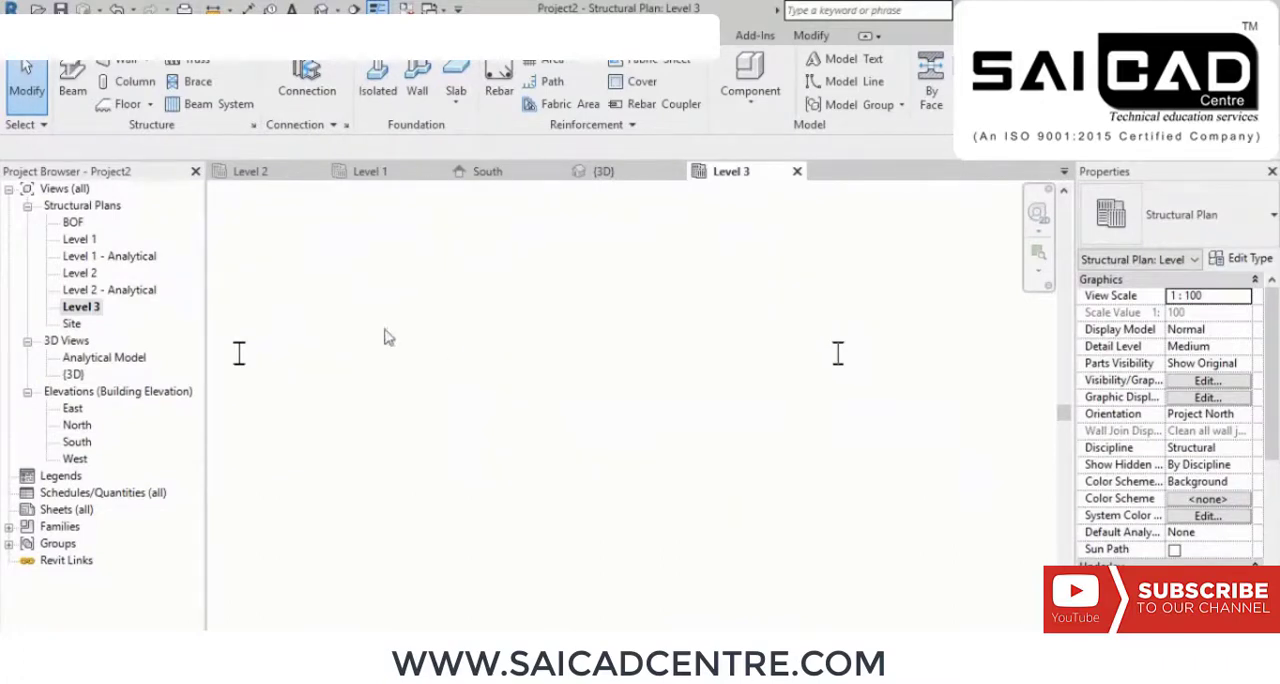
Step: Place an ISMB600 beam on Level 3 between the two copied columns
click(72, 85)
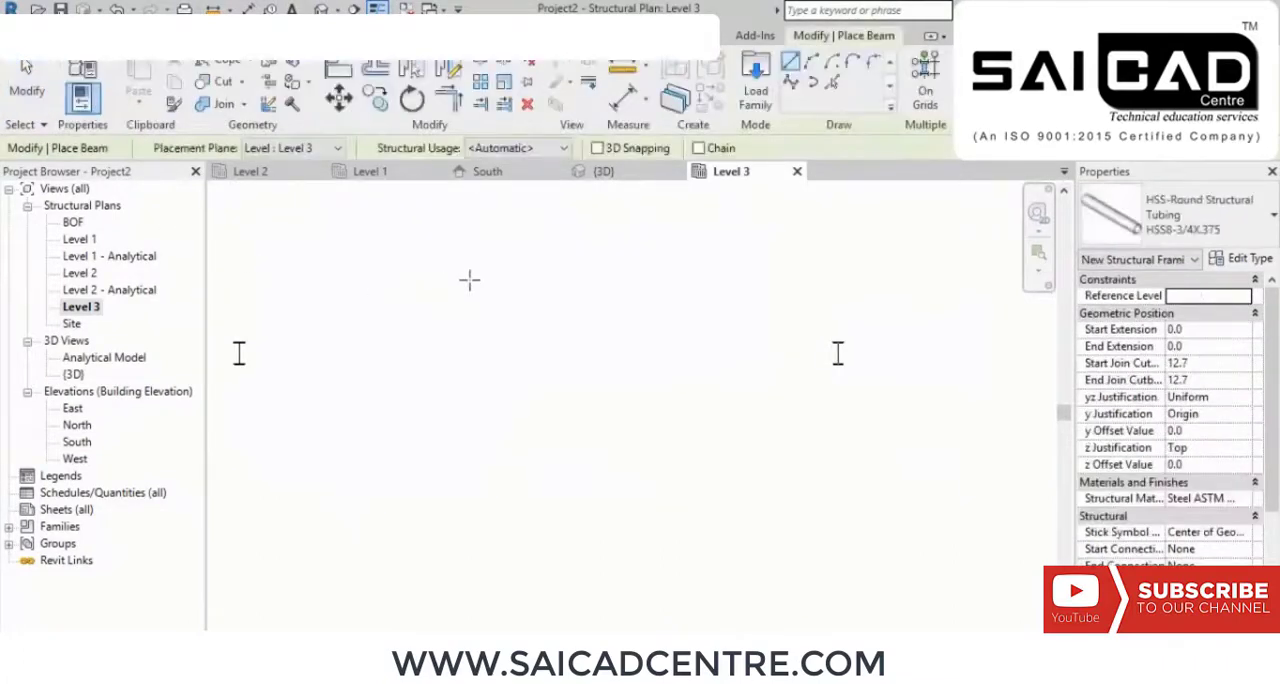
click(1132, 228)
scroll(1140, 320, up, 3)
scroll(1140, 310, up, 1)
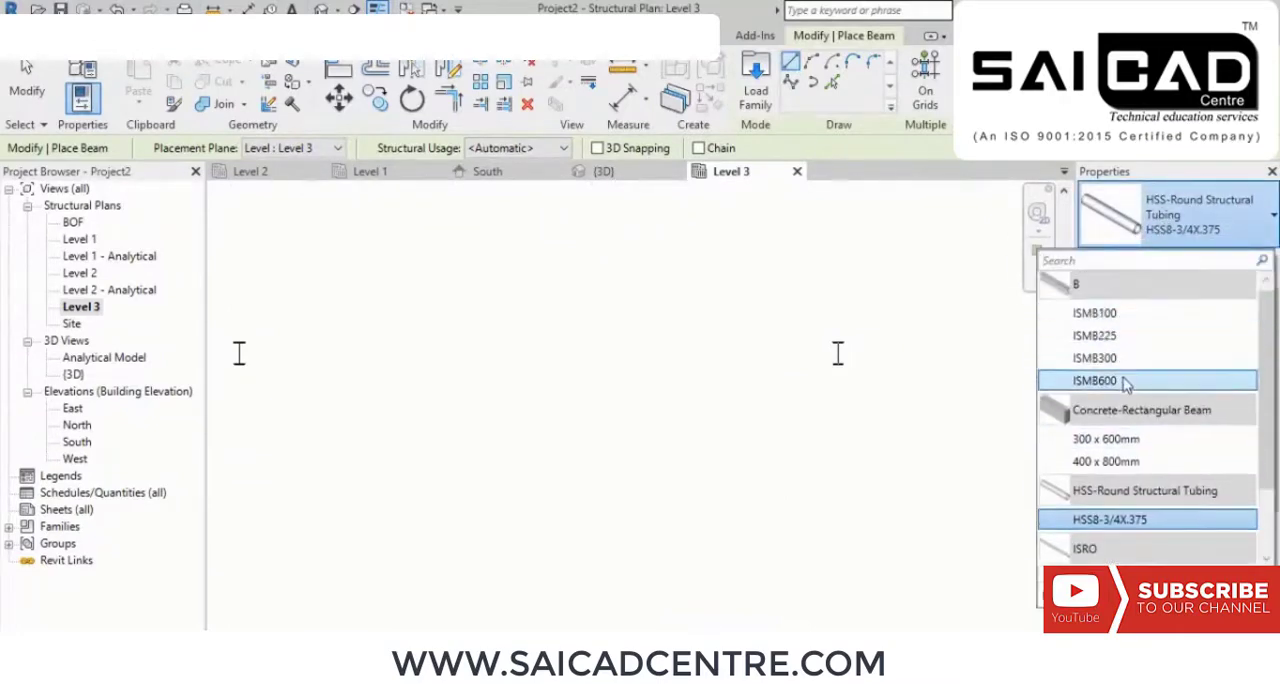
click(1127, 378)
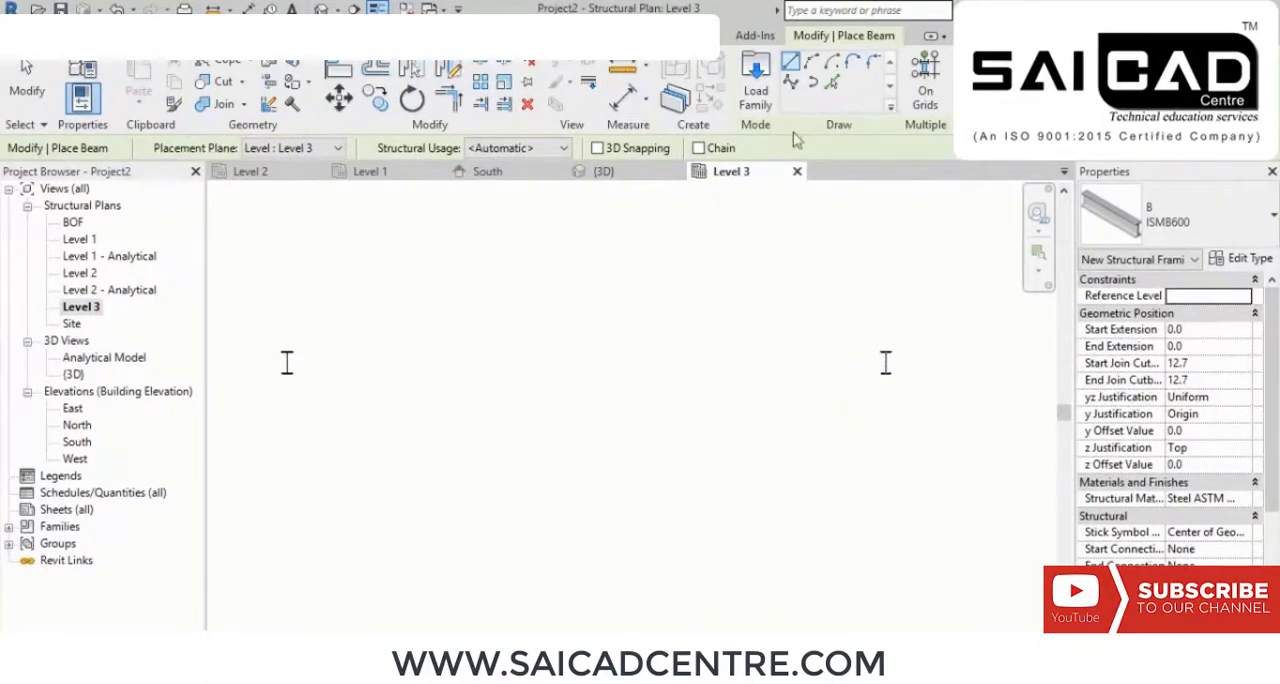
click(287, 365)
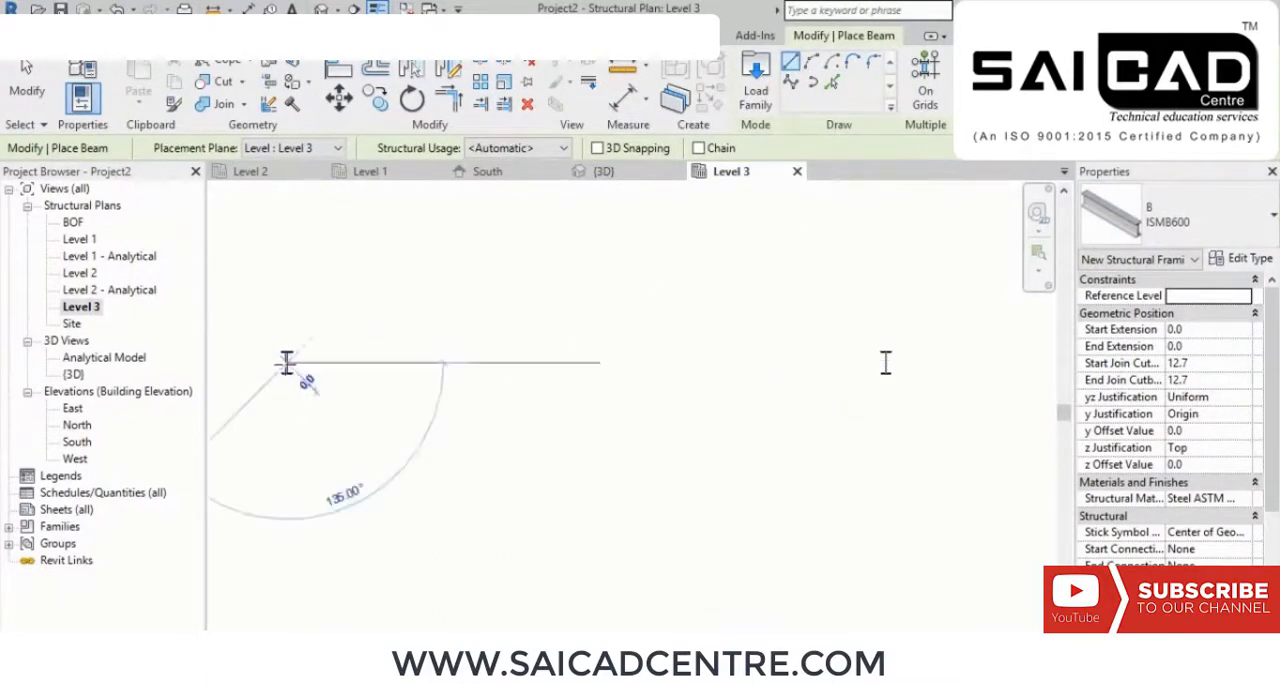
click(885, 363)
right_click(582, 270)
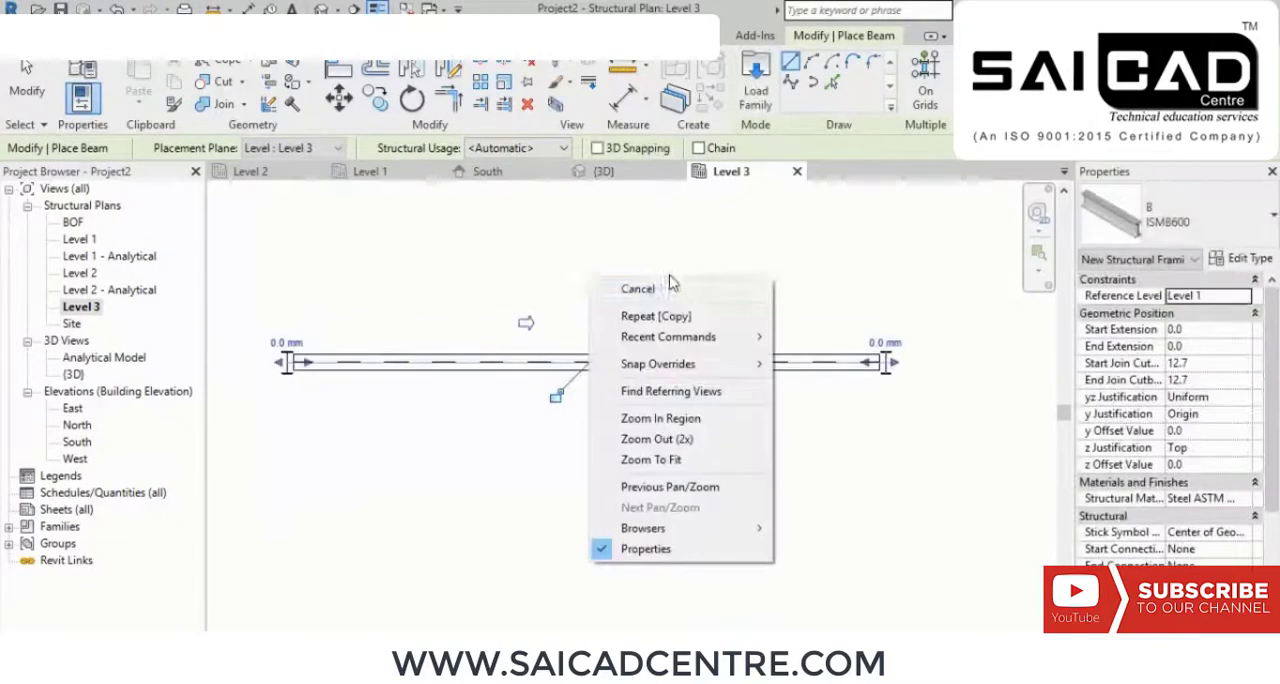
click(680, 289)
right_click(672, 287)
click(700, 300)
Step: Split the ISMB600 beam at its midpoint, 3700 mm from the column
scroll(730, 388, up, 2)
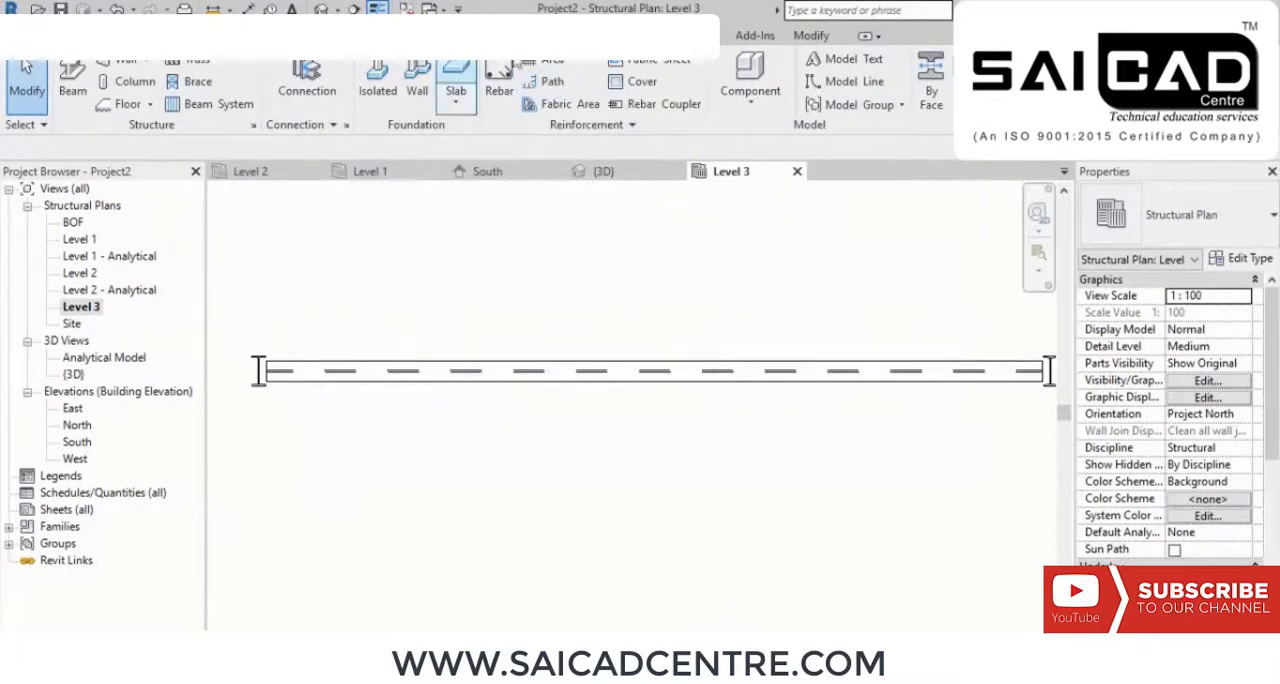
click(811, 38)
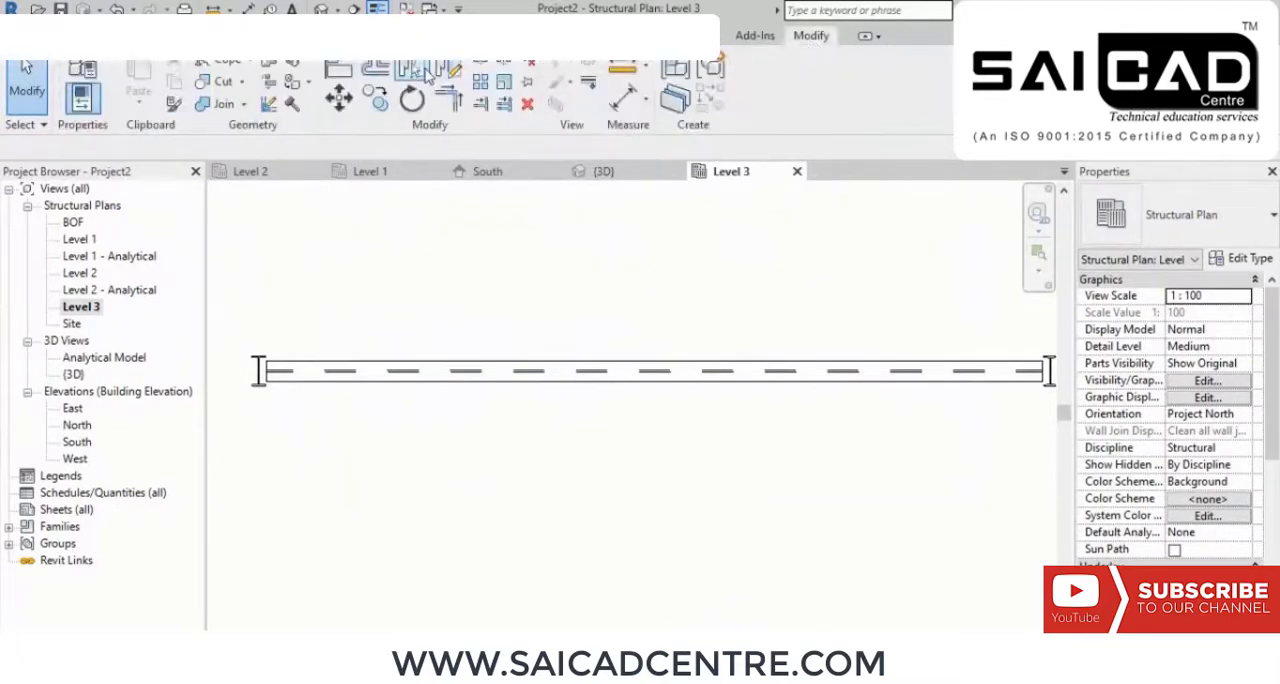
click(414, 72)
middle_drag(660, 314, 615, 274)
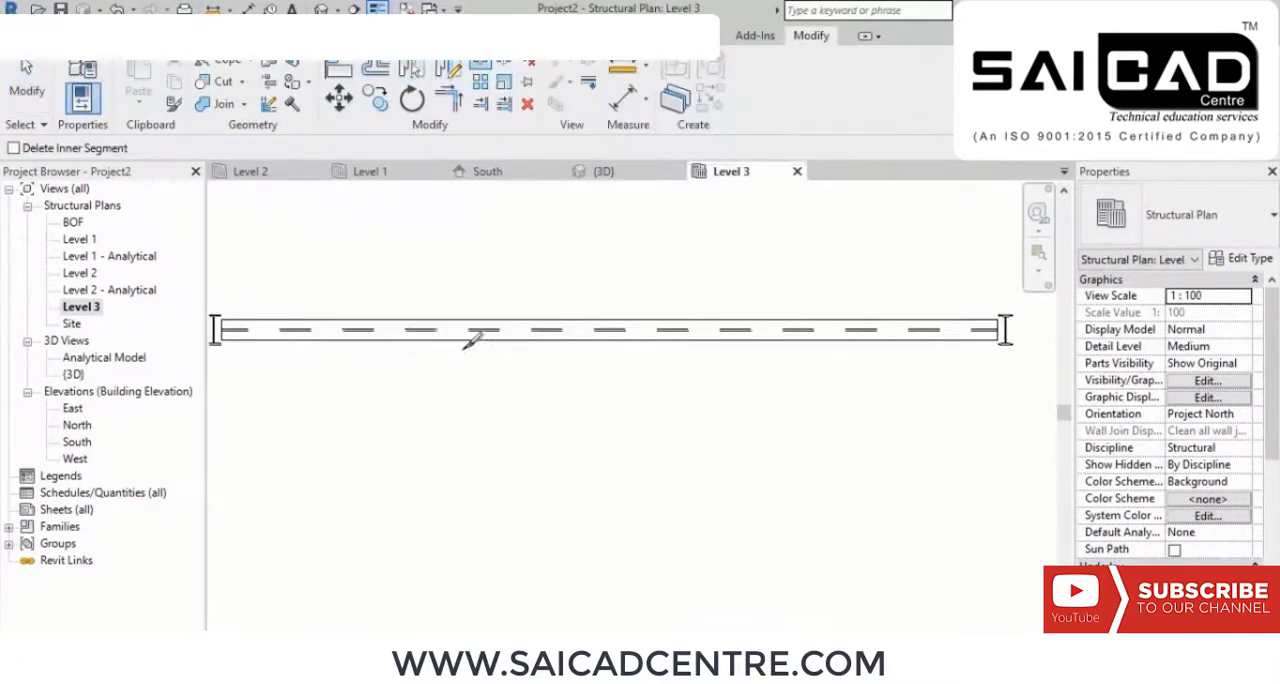
middle_drag(523, 317, 588, 314)
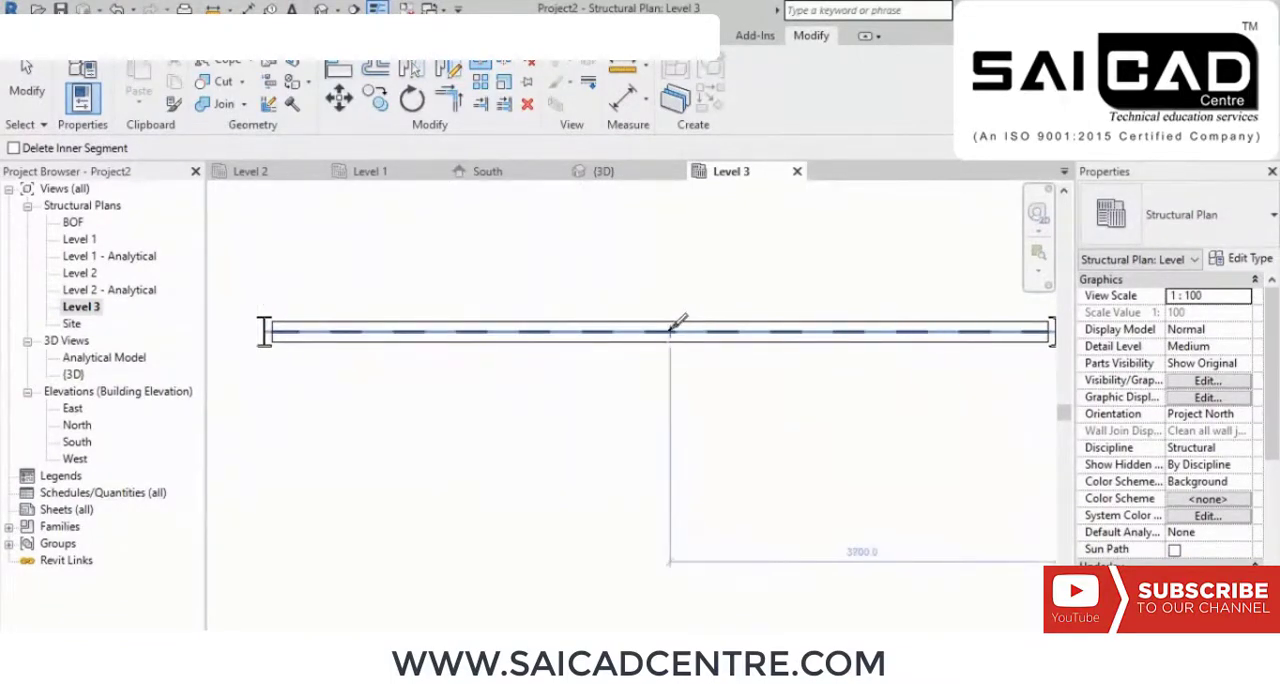
click(670, 331)
right_click(684, 249)
click(710, 257)
right_click(711, 253)
click(742, 267)
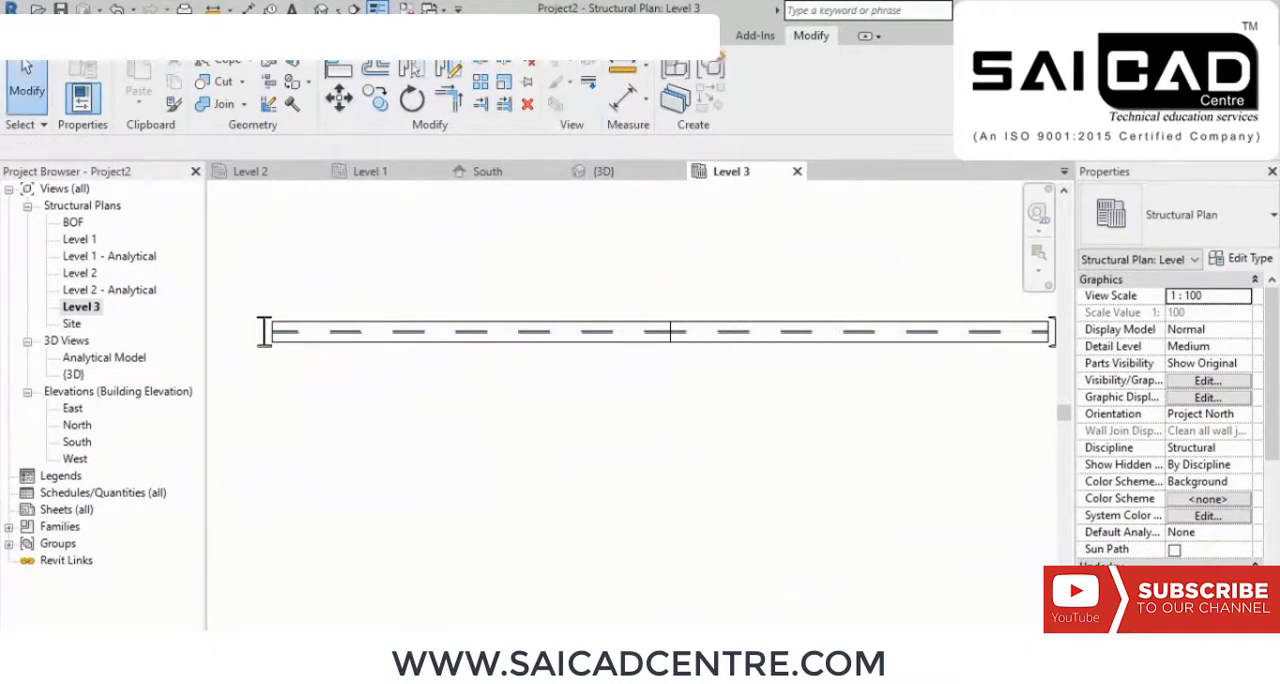
Step: In the 3D view, set the level offset of both beam halves to 1000 mm at the split point to form a ridge
click(608, 172)
scroll(592, 412, up, 3)
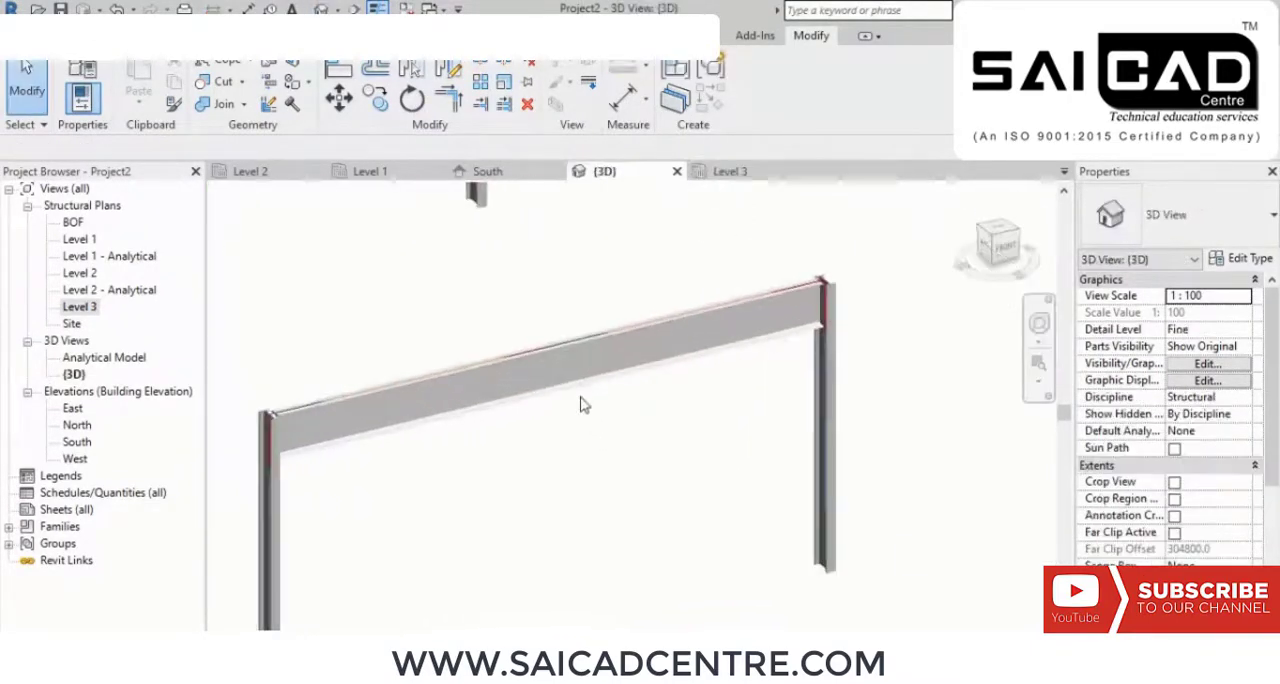
click(537, 362)
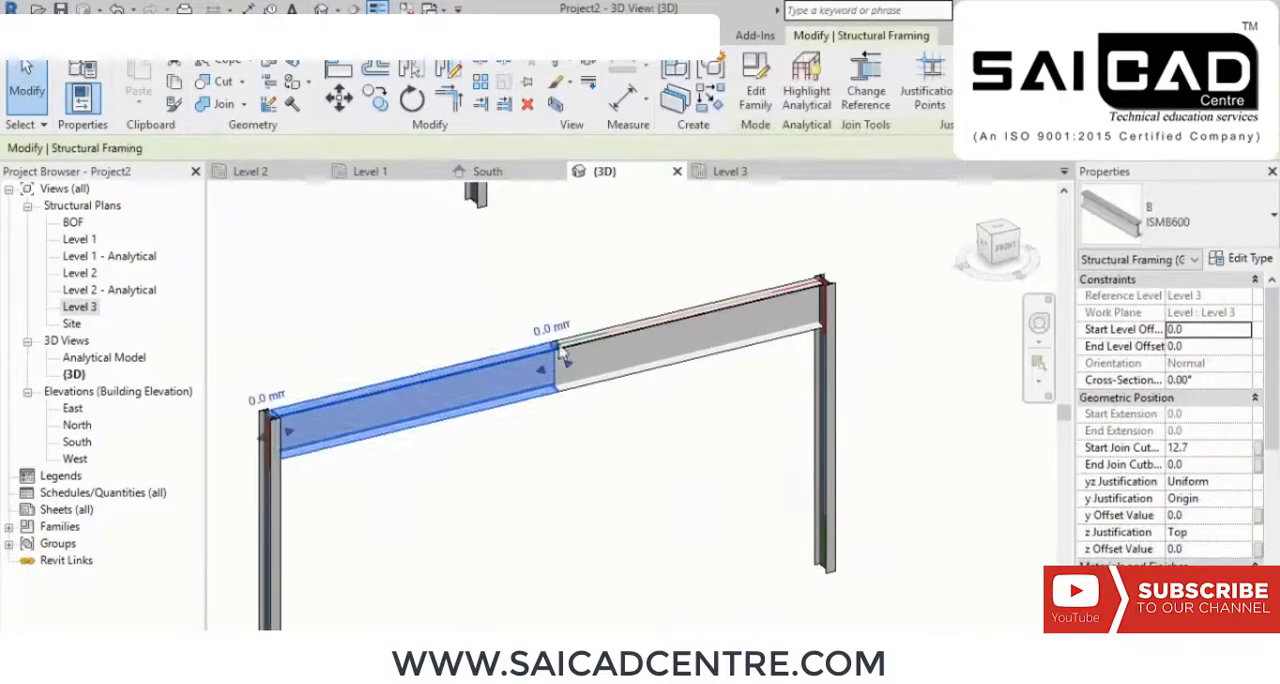
key(Return)
click(632, 428)
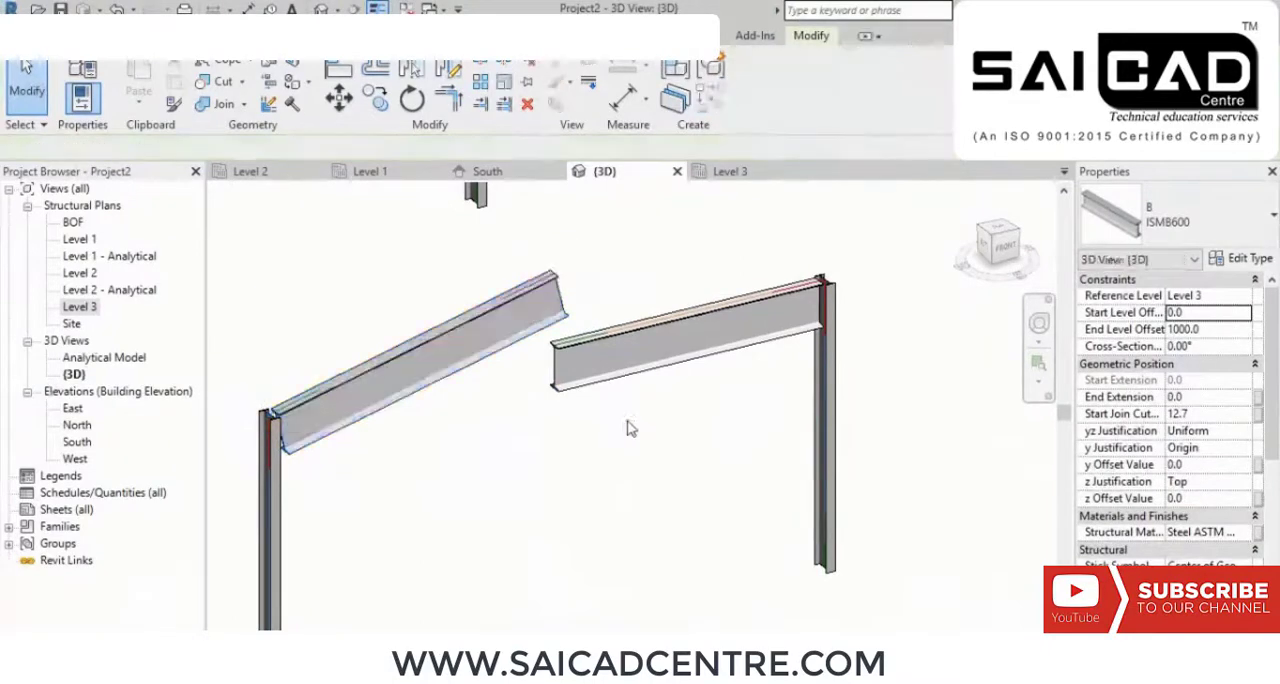
click(587, 347)
click(565, 334)
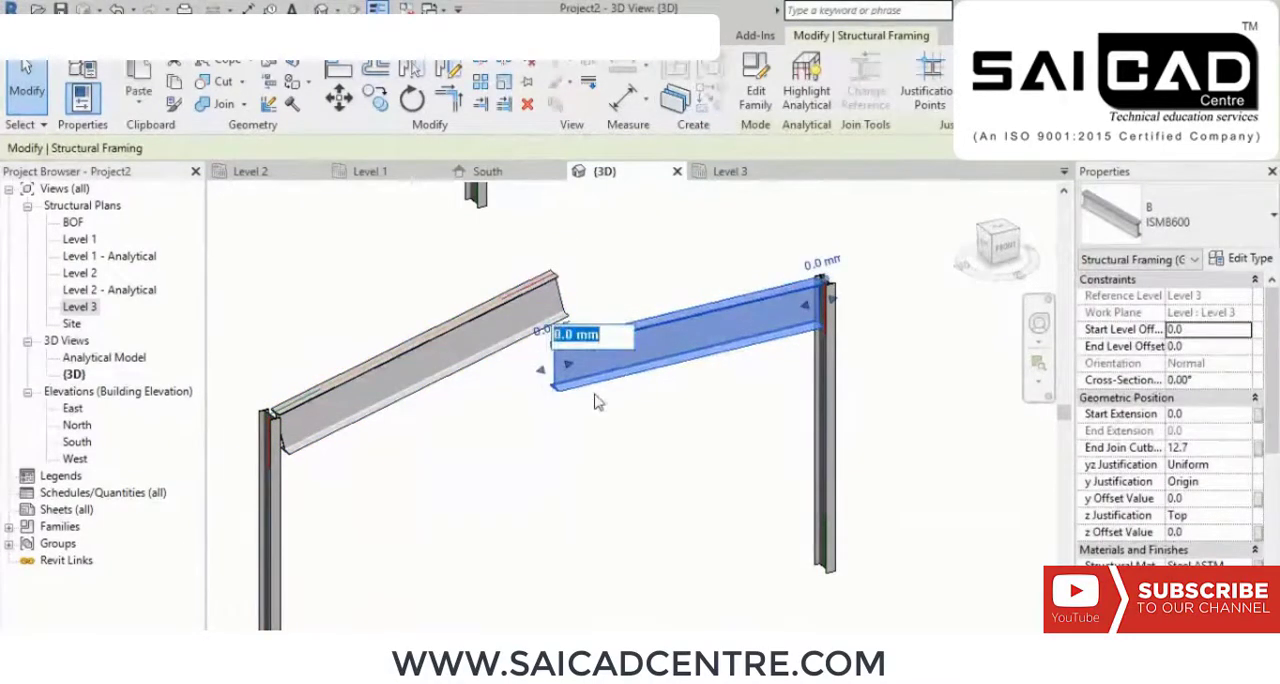
key(Return)
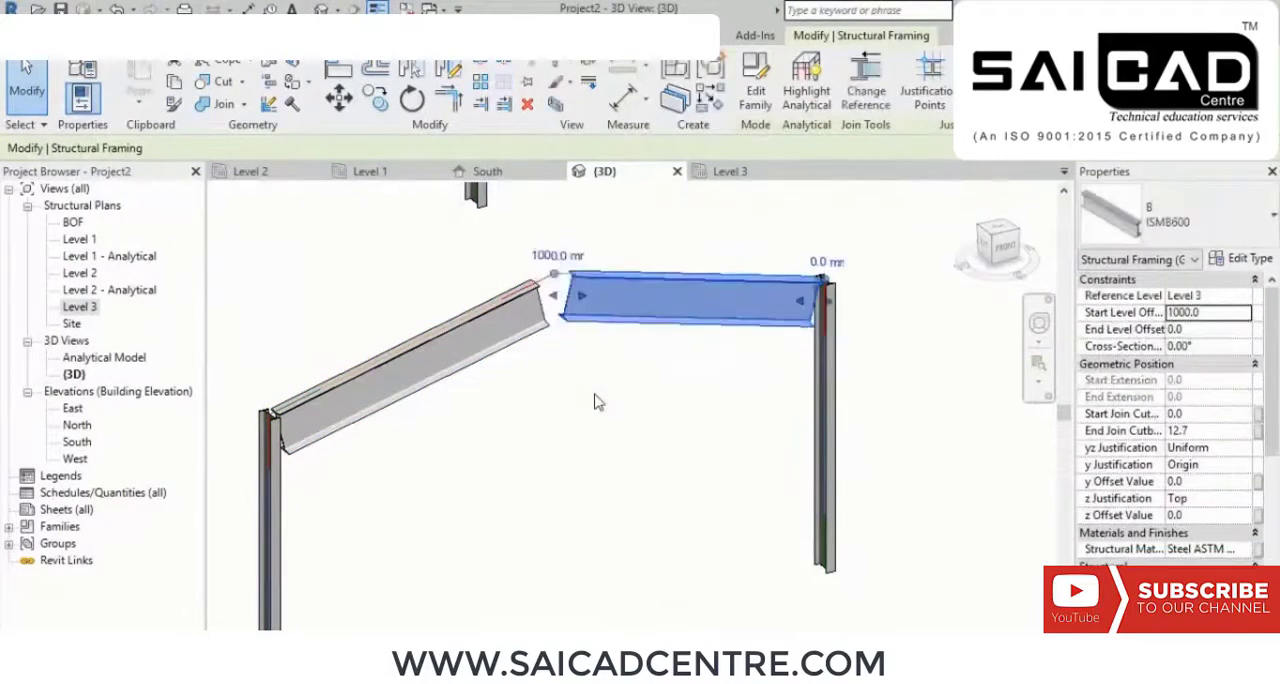
click(600, 400)
Step: Connect the two sloping ISMB600 beams at the ridge with an Apex haunch connection
shift+middle_drag(625, 420, 692, 449)
scroll(727, 377, up, 1)
drag(708, 465, 519, 295)
click(520, 300)
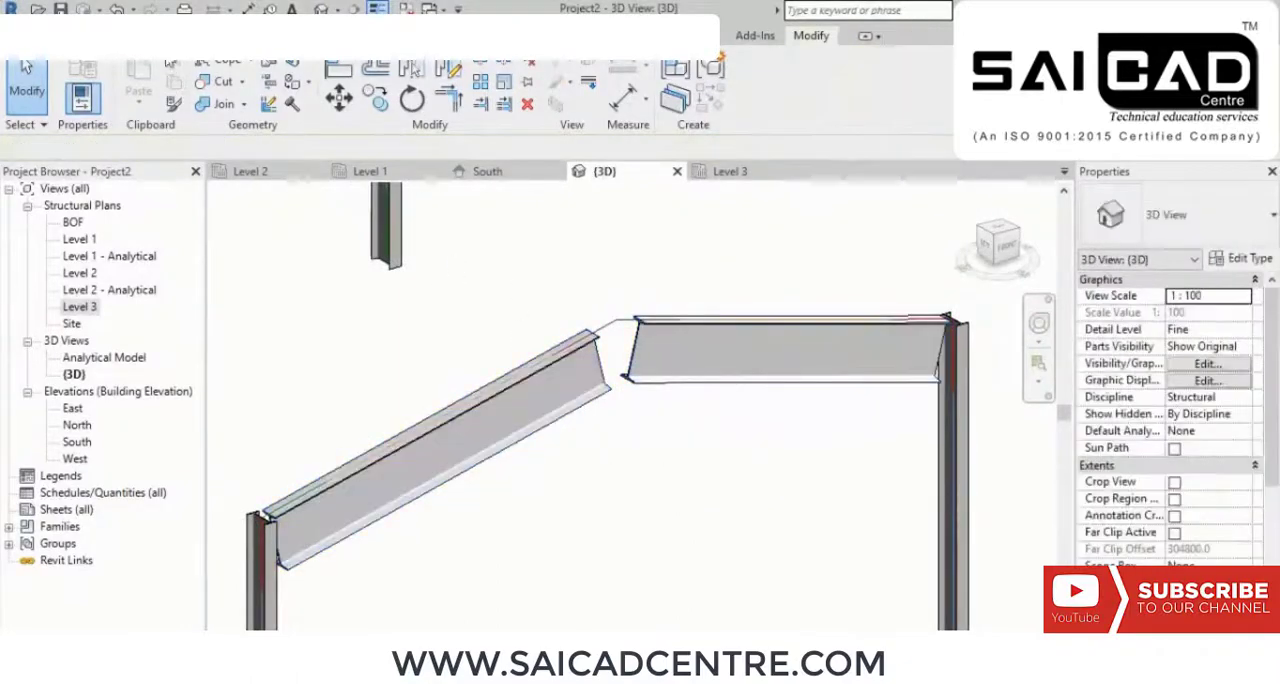
click(308, 80)
drag(651, 395, 520, 288)
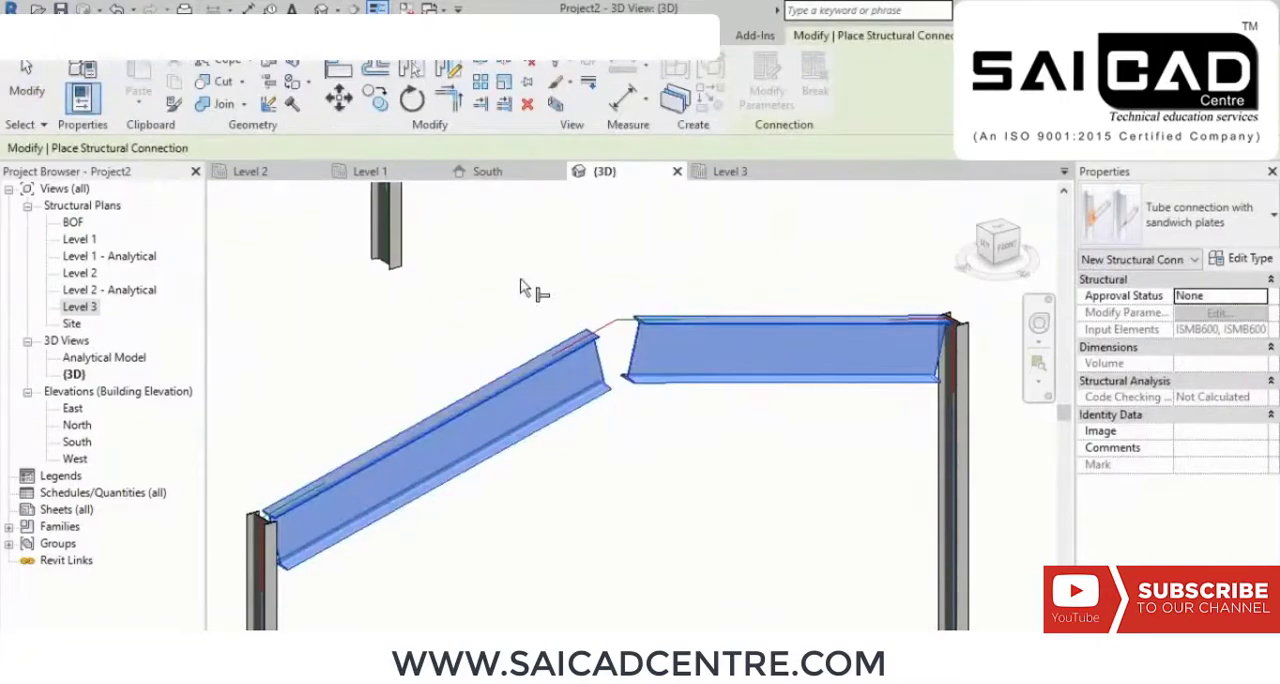
key(Return)
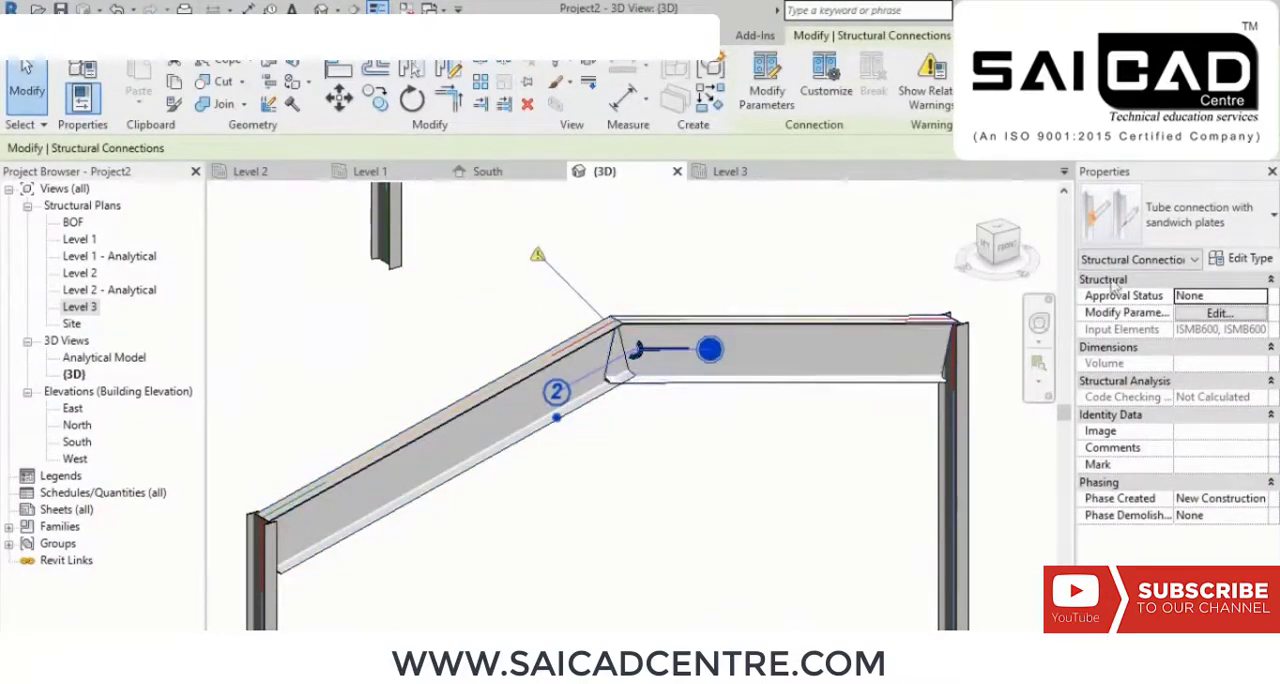
click(1166, 220)
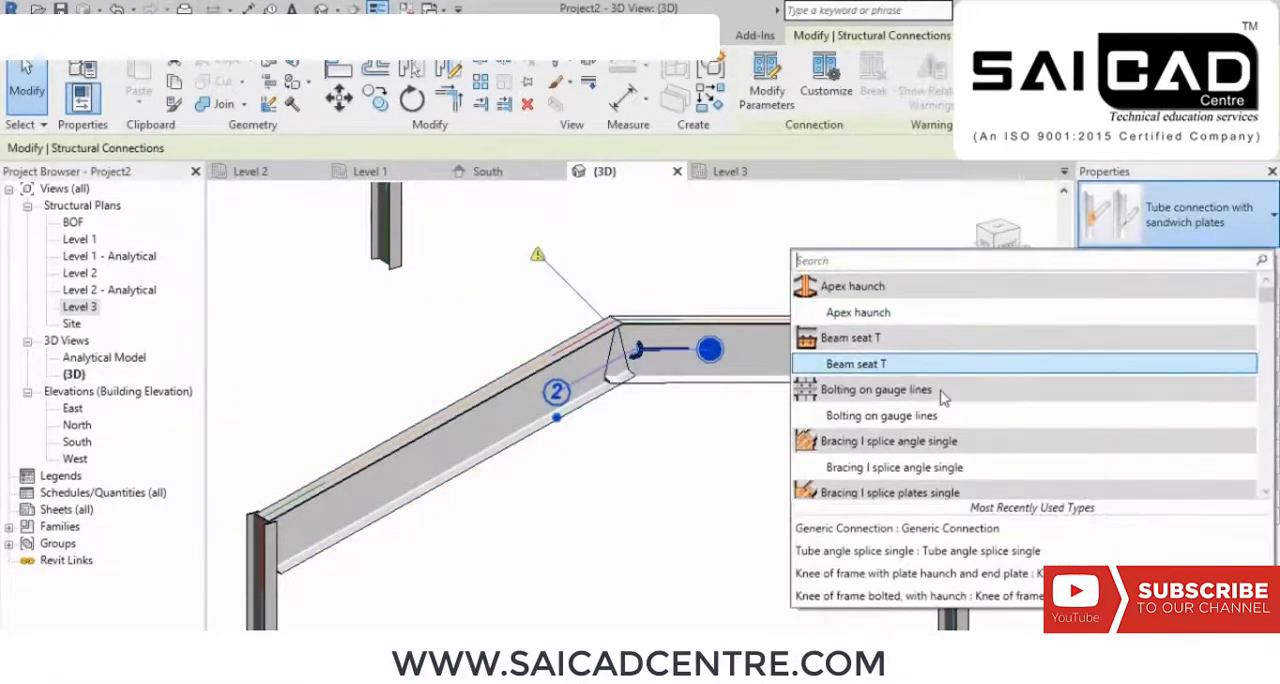
click(889, 316)
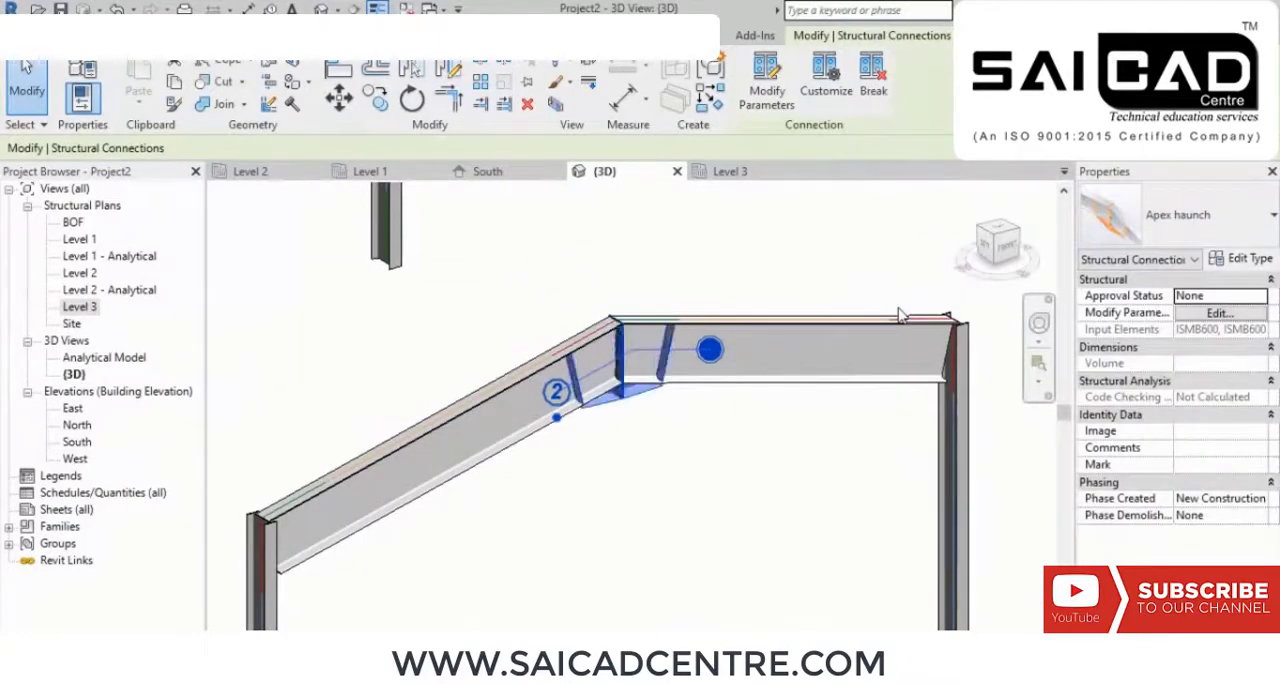
click(751, 472)
Step: Examine the apex haunch and the joints between the sloping beams and their columns from several sides
middle_drag(738, 516, 769, 429)
scroll(739, 421, down, 1)
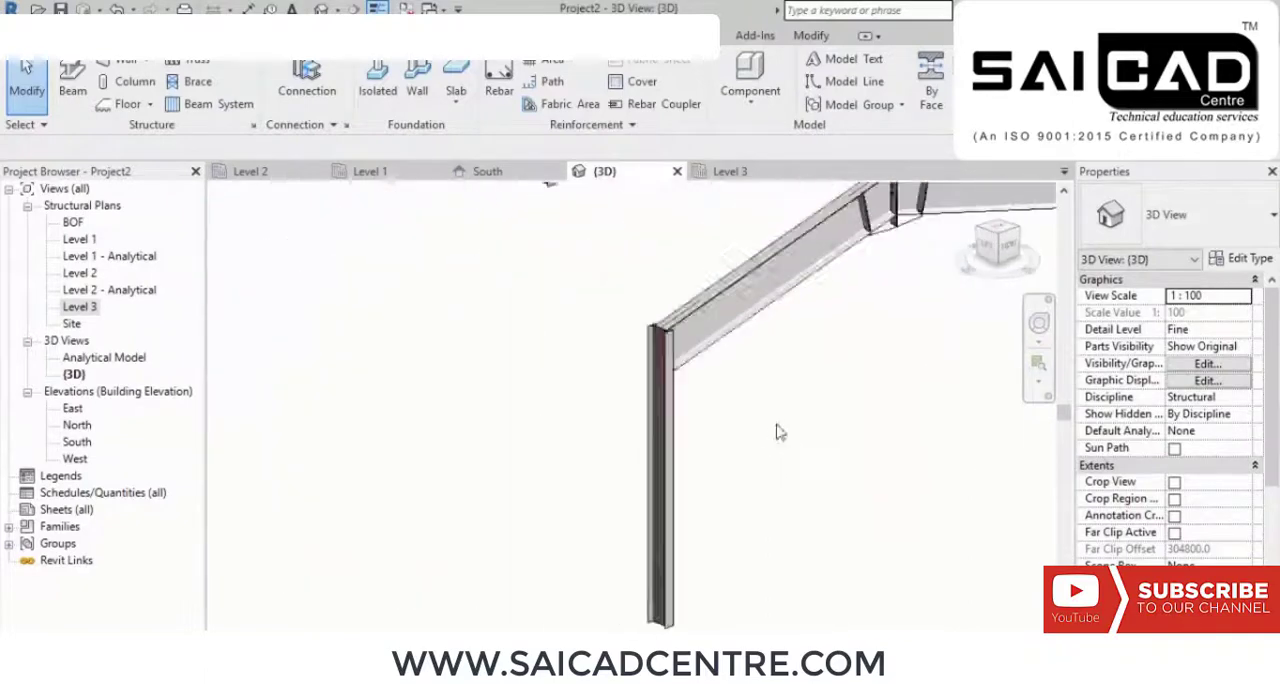
middle_drag(864, 406, 648, 534)
scroll(655, 538, down, 1)
scroll(695, 540, up, 2)
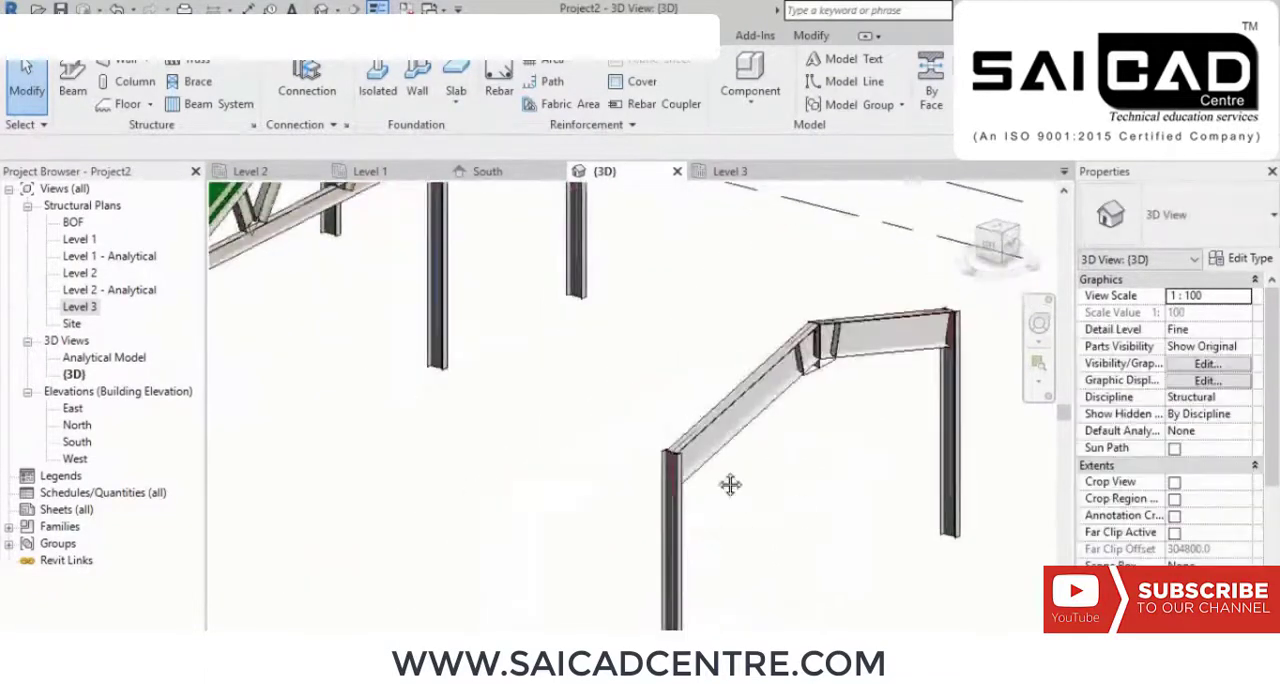
scroll(735, 450, up, 1)
scroll(760, 323, up, 1)
middle_drag(836, 384, 692, 546)
scroll(640, 346, up, 2)
scroll(641, 341, up, 2)
scroll(771, 371, down, 3)
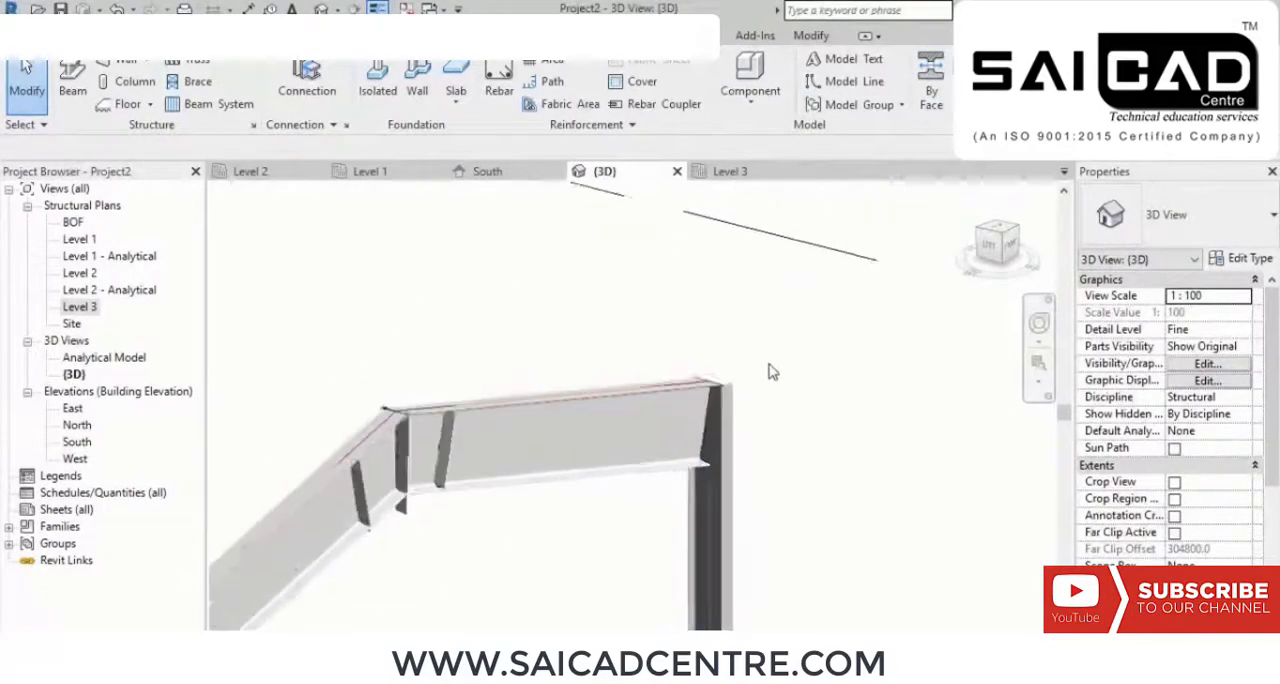
middle_drag(757, 504, 875, 312)
scroll(875, 312, down, 2)
scroll(393, 486, up, 1)
middle_drag(385, 373, 480, 589)
middle_drag(662, 516, 409, 501)
scroll(725, 421, up, 4)
middle_drag(812, 425, 790, 513)
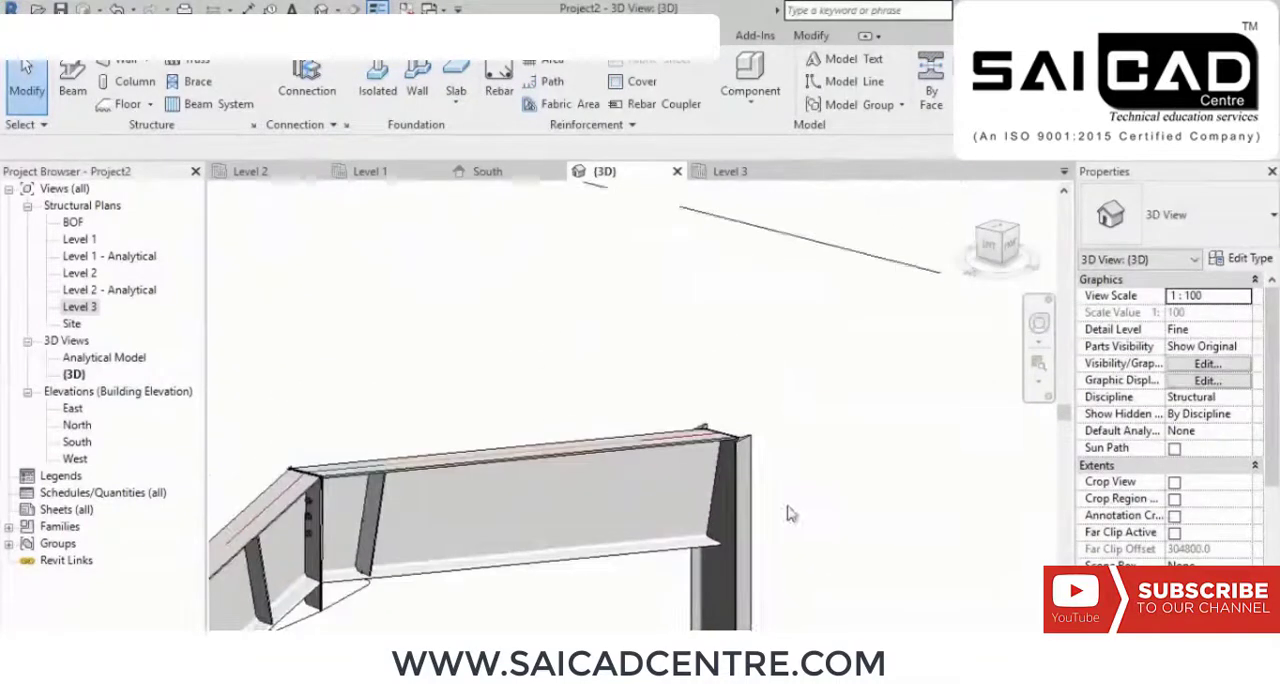
Step: Connect the sloping ISMB600 beam to its ISMB300 column with a Knee of frame with plate haunch and end plate connection
click(307, 92)
drag(860, 432, 551, 617)
key(Return)
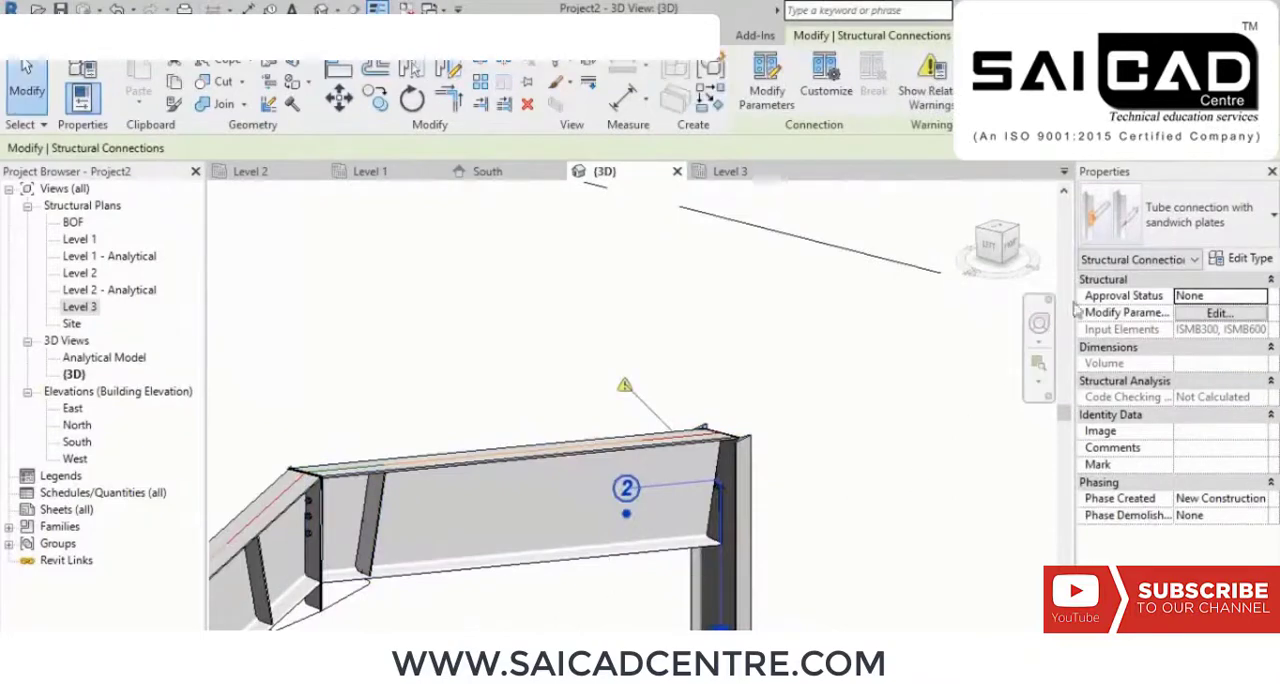
click(1190, 215)
scroll(916, 458, down, 10)
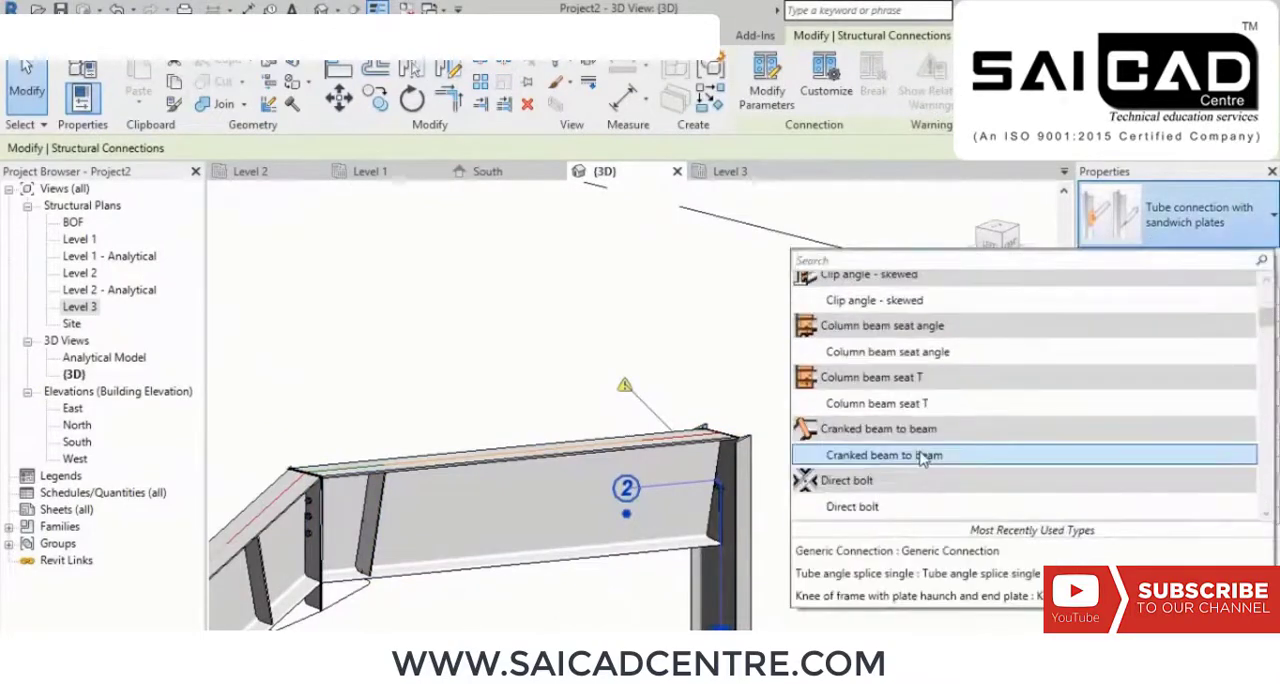
scroll(920, 458, down, 7)
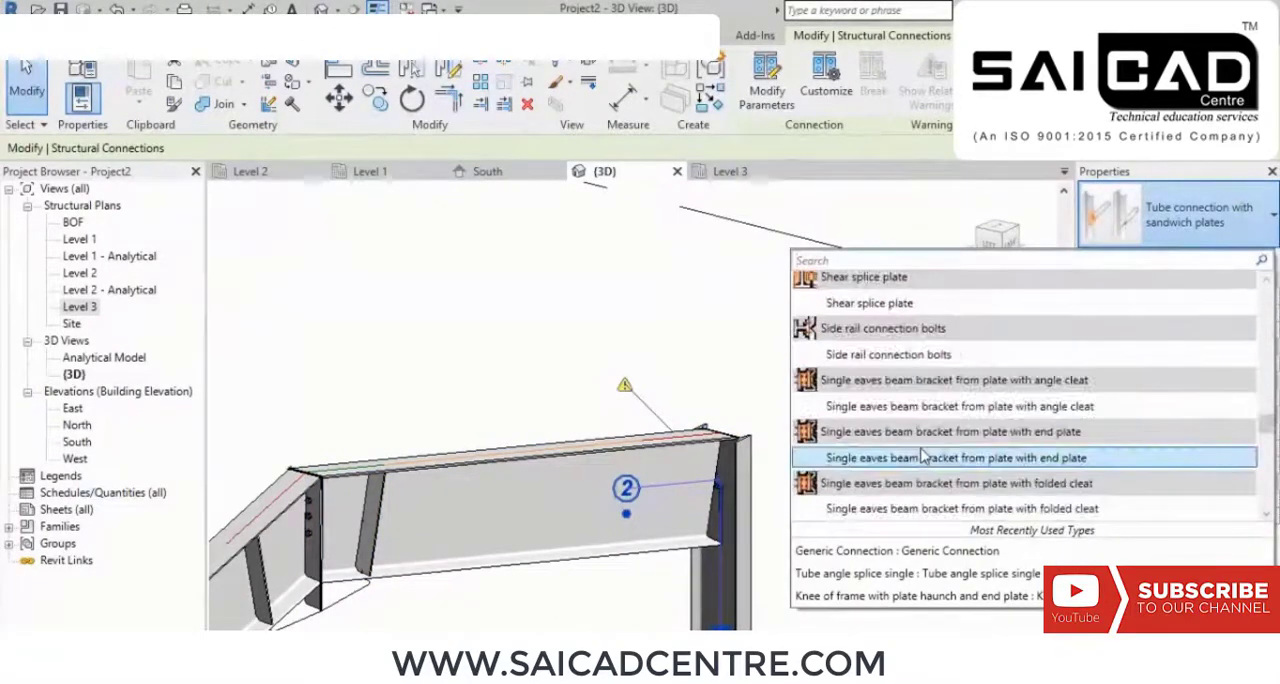
scroll(920, 440, up, 2)
mouse_move(878, 343)
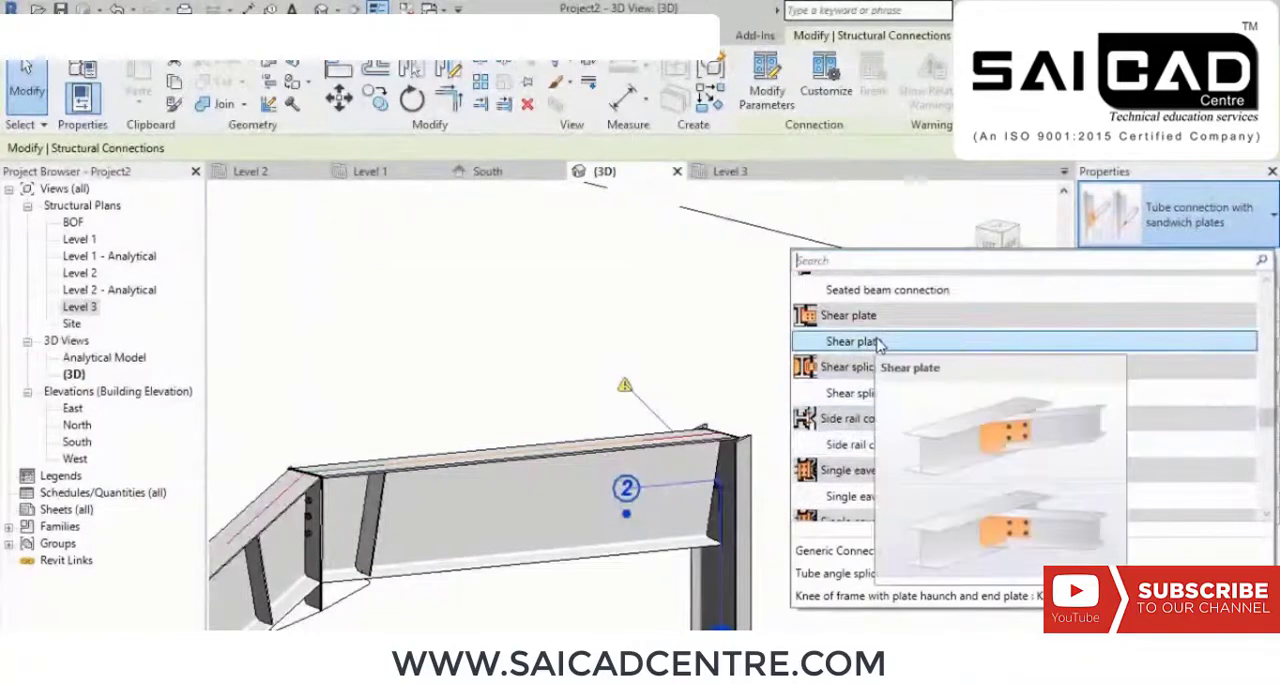
mouse_move(898, 300)
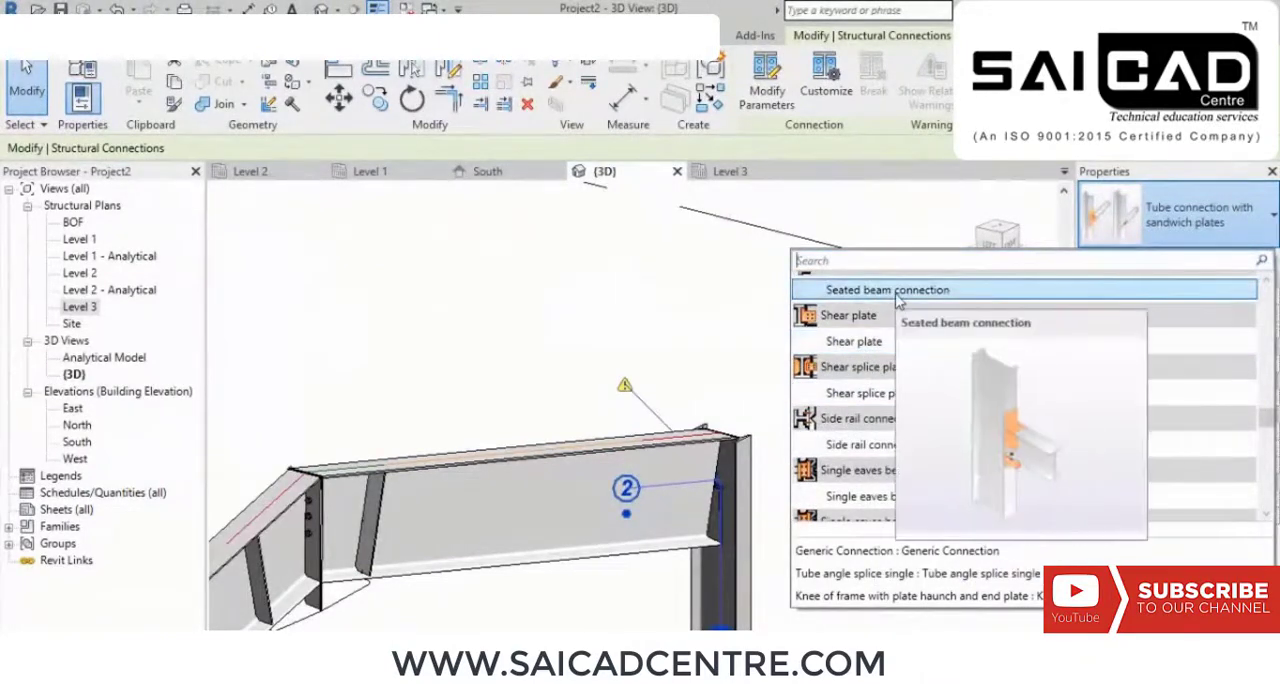
scroll(898, 300, up, 2)
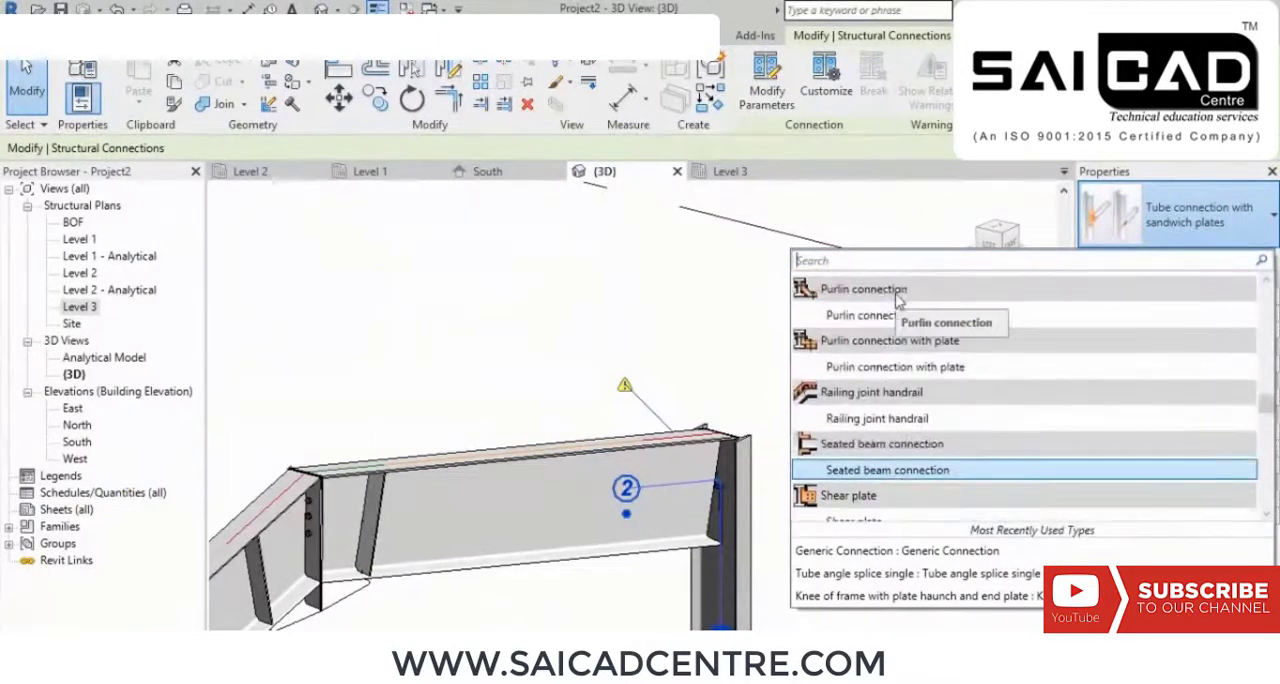
scroll(898, 300, up, 3)
scroll(898, 300, up, 3)
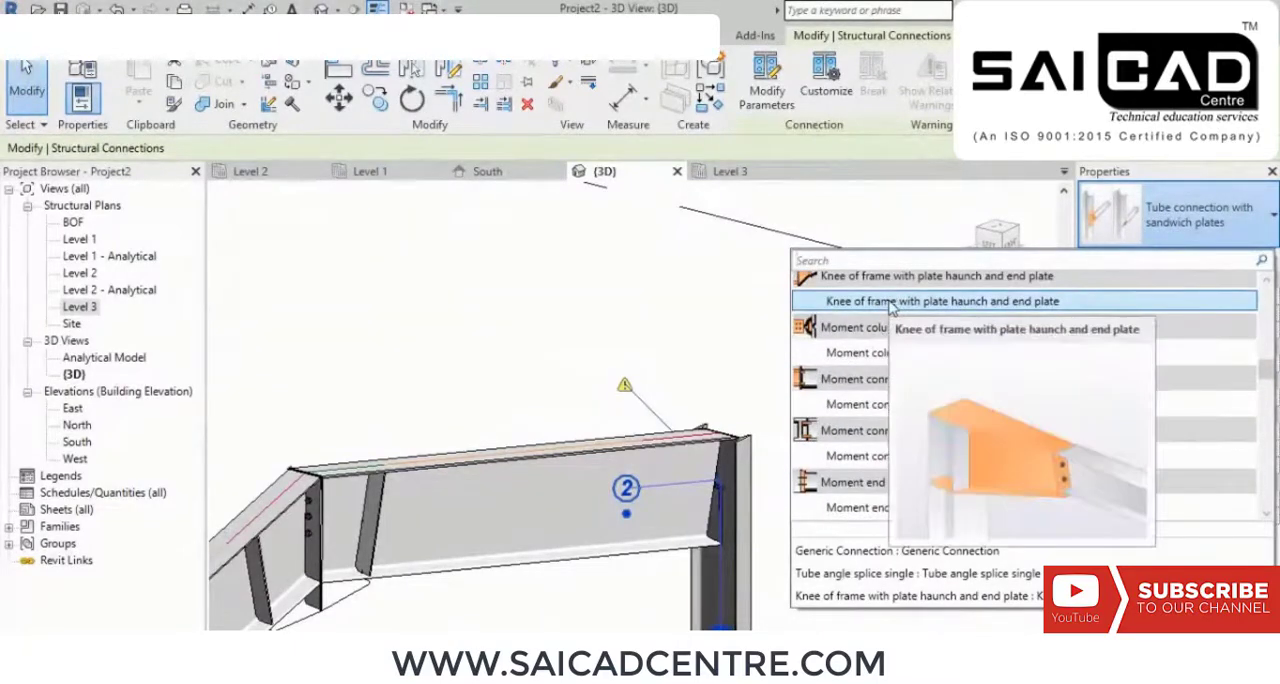
click(891, 302)
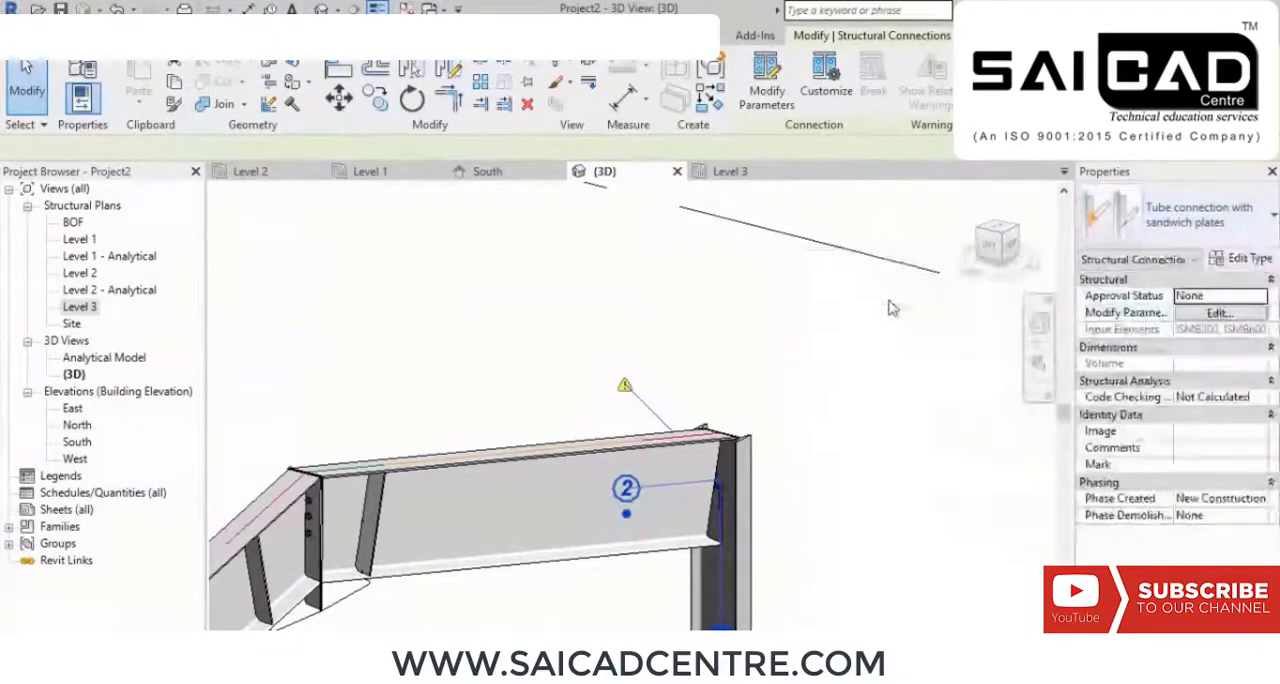
click(864, 405)
Step: Examine the new knee haunch, the whole portal frame and the neighbouring roofed, braced frame from several sides
middle_drag(864, 404, 832, 313)
scroll(832, 313, down, 3)
shift+middle_drag(613, 398, 777, 366)
scroll(470, 311, up, 2)
middle_drag(470, 313, 598, 454)
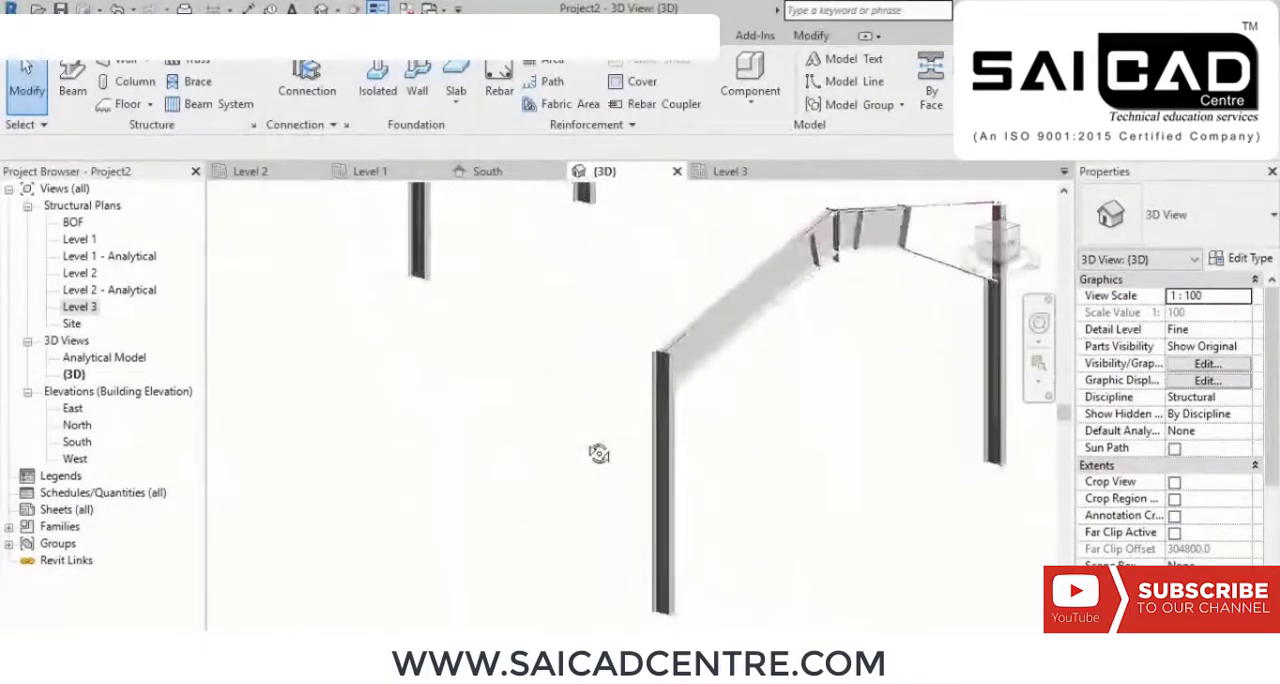
shift+middle_drag(598, 454, 680, 497)
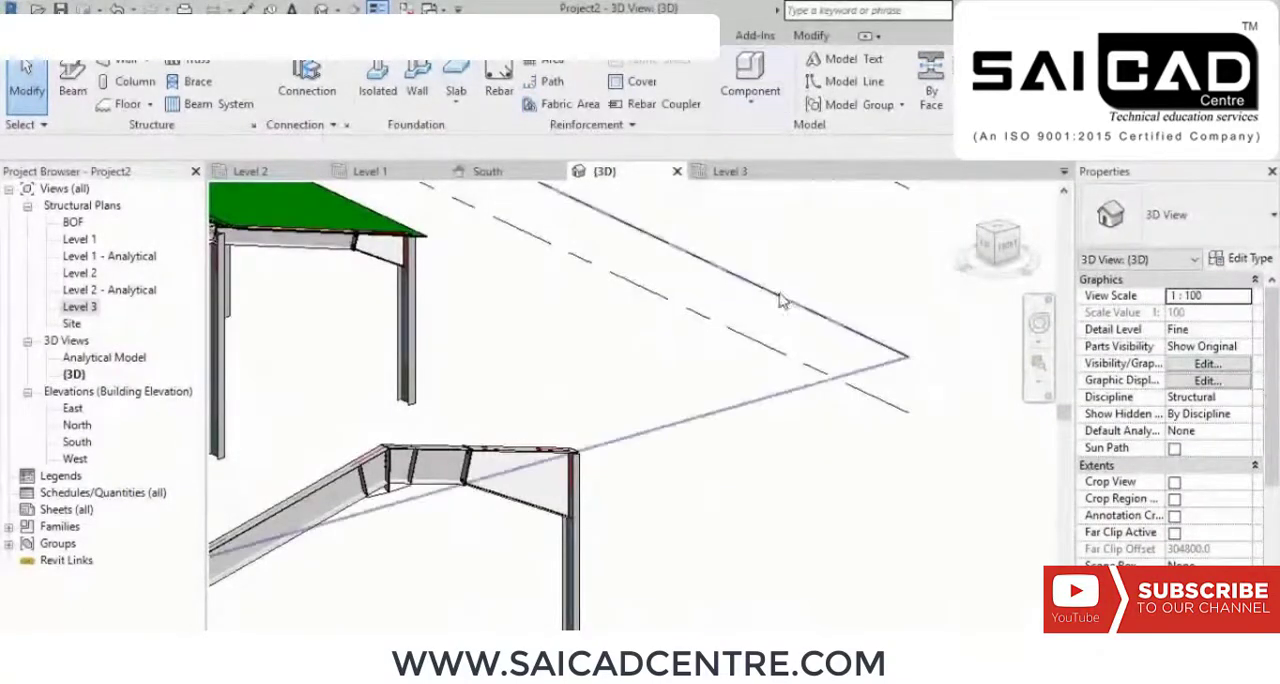
shift+middle_drag(590, 360, 617, 397)
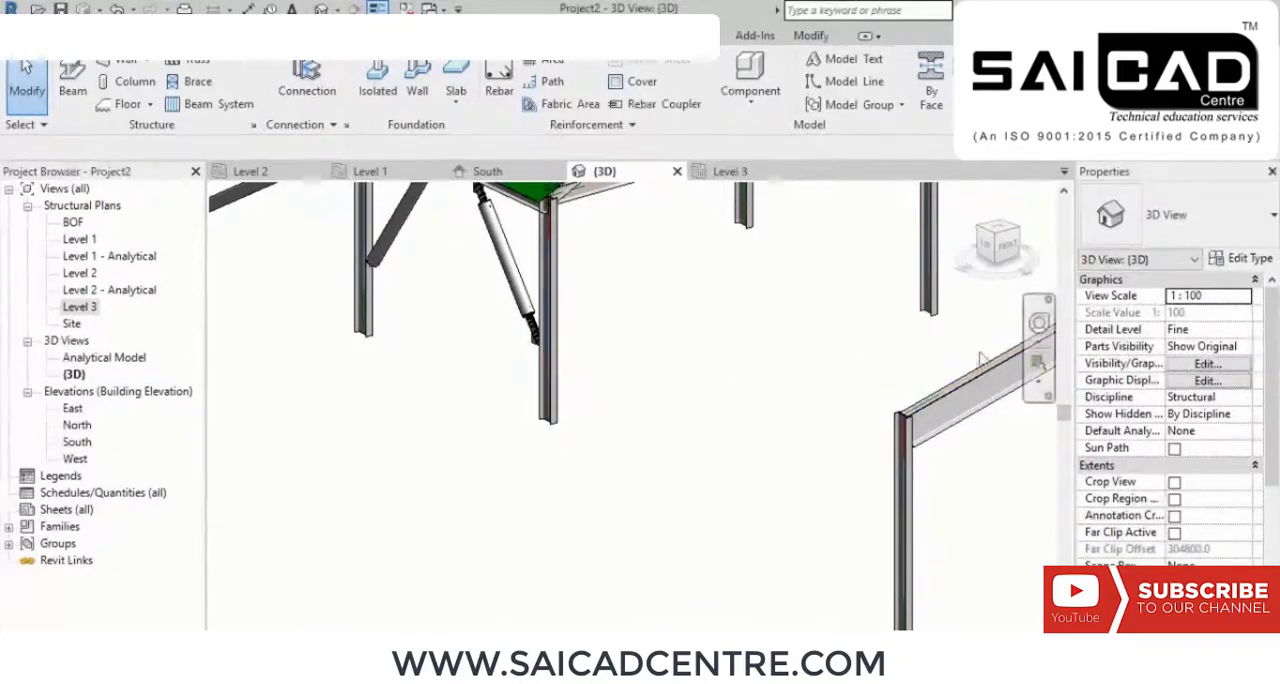
middle_drag(545, 483, 792, 493)
Step: Place a structural connection at the foot of an ISMB300 column
scroll(632, 483, up, 1)
scroll(680, 512, down, 1)
scroll(716, 460, up, 2)
mouse_move(718, 461)
middle_down()
mouse_move(683, 459)
mouse_move(743, 451)
mouse_move(594, 429)
mouse_move(703, 478)
middle_up()
click(305, 78)
drag(790, 544, 503, 389)
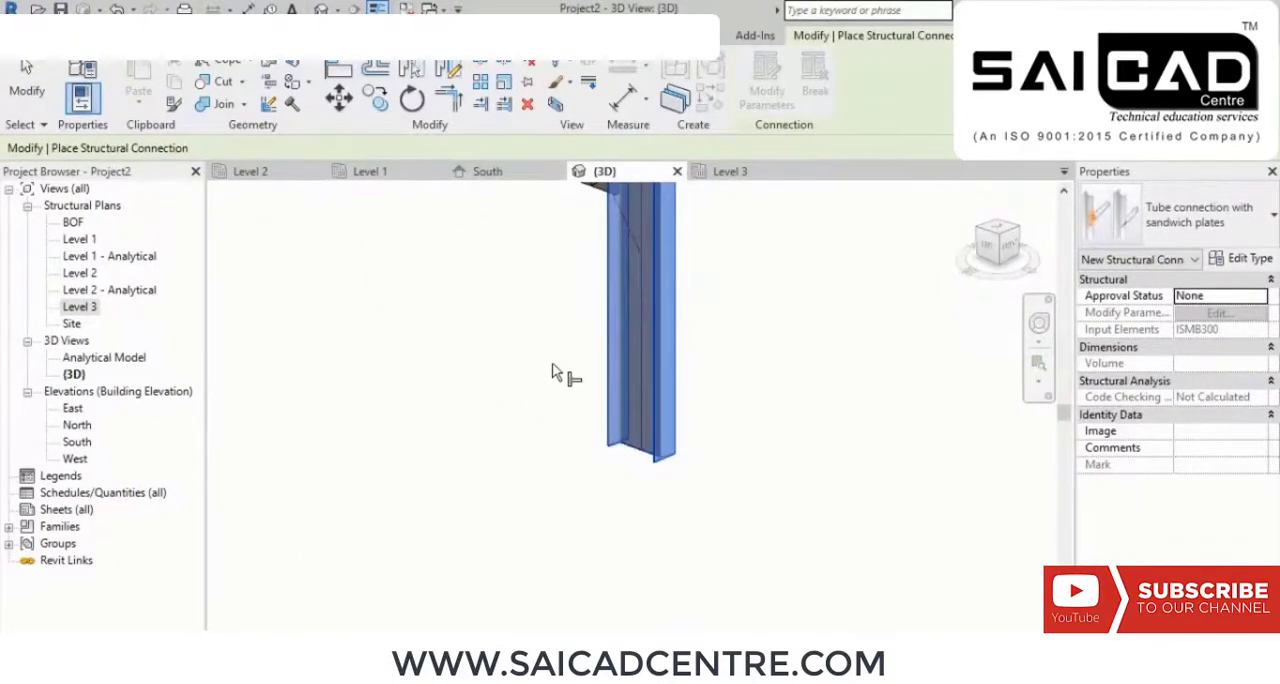
key(Return)
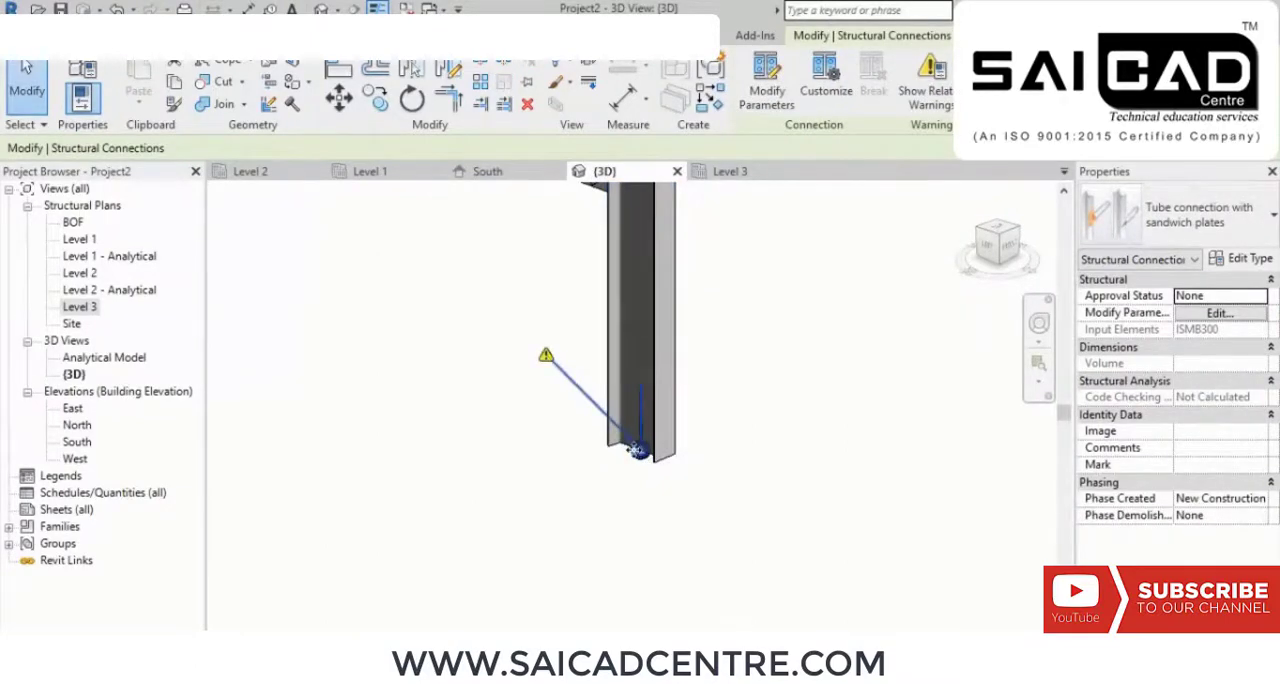
Step: Try the End plate type for the connection at the column foot and check its shape
click(1226, 229)
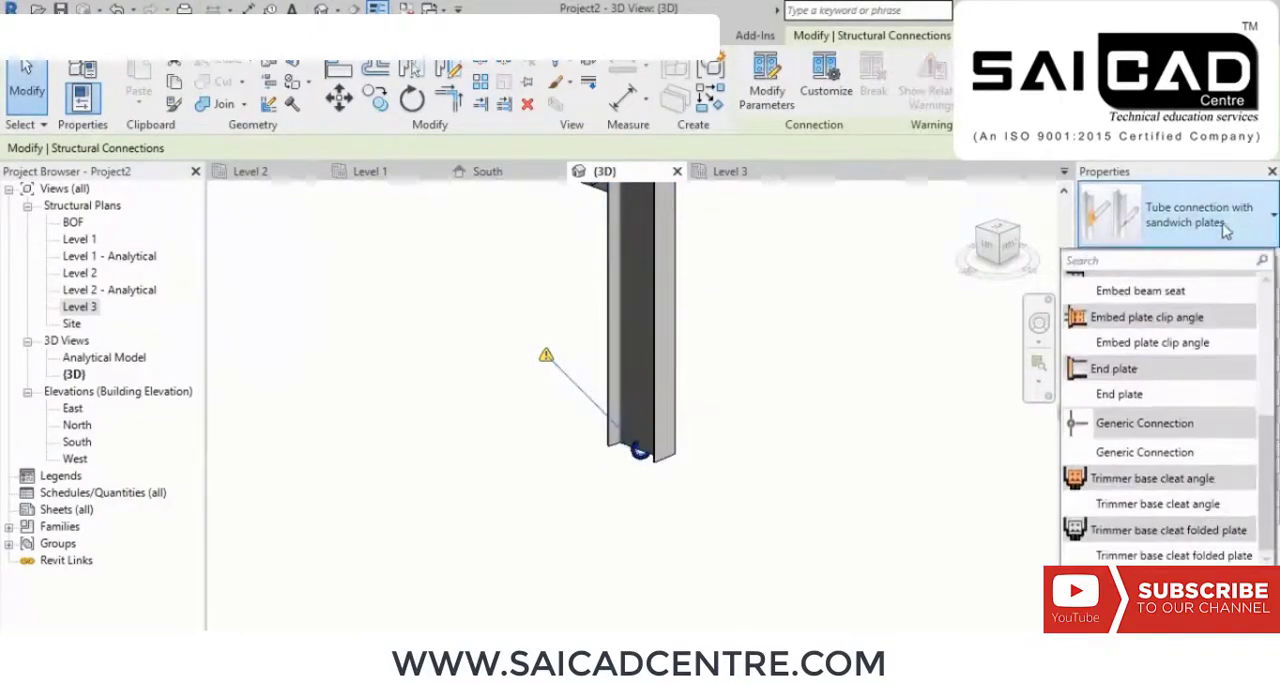
click(1148, 395)
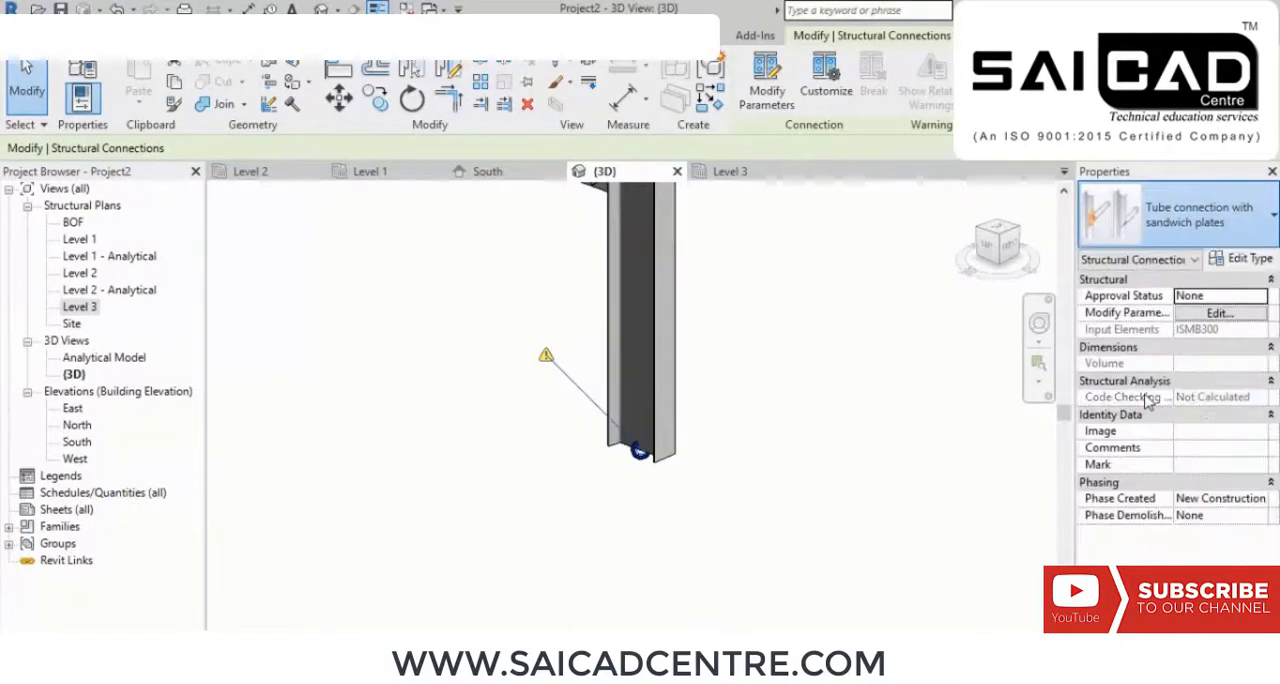
scroll(674, 453, up, 2)
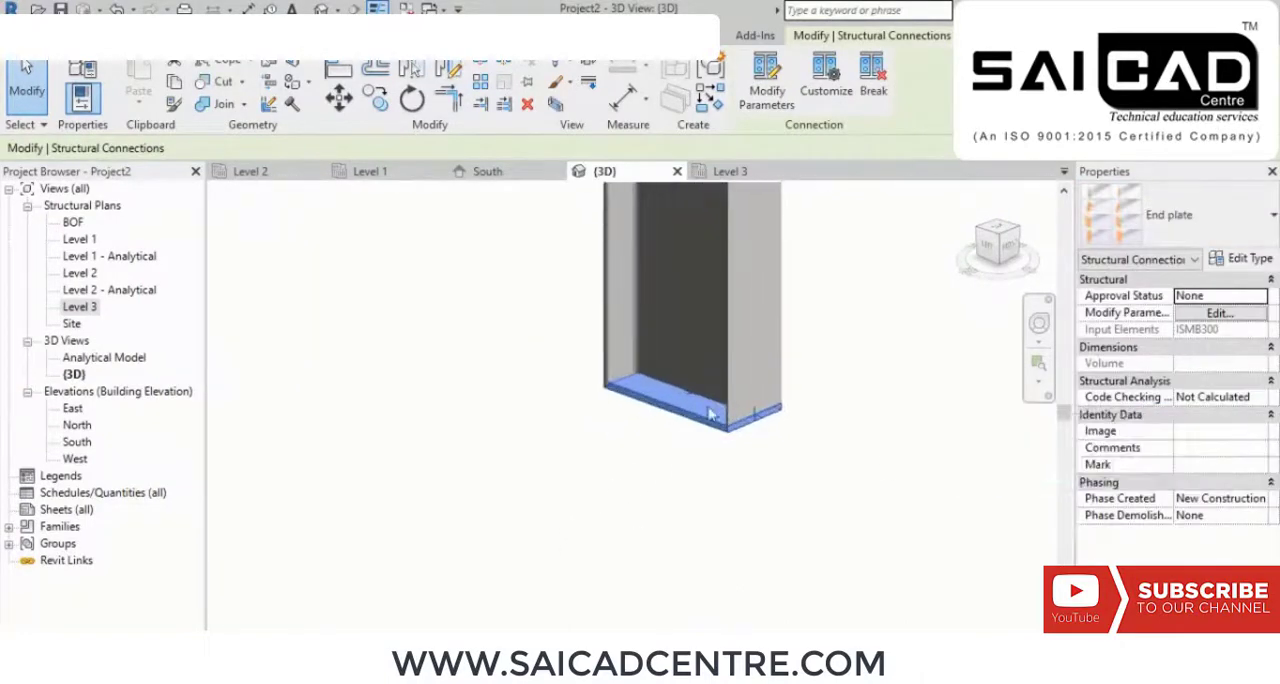
scroll(685, 431, down, 2)
scroll(665, 468, up, 2)
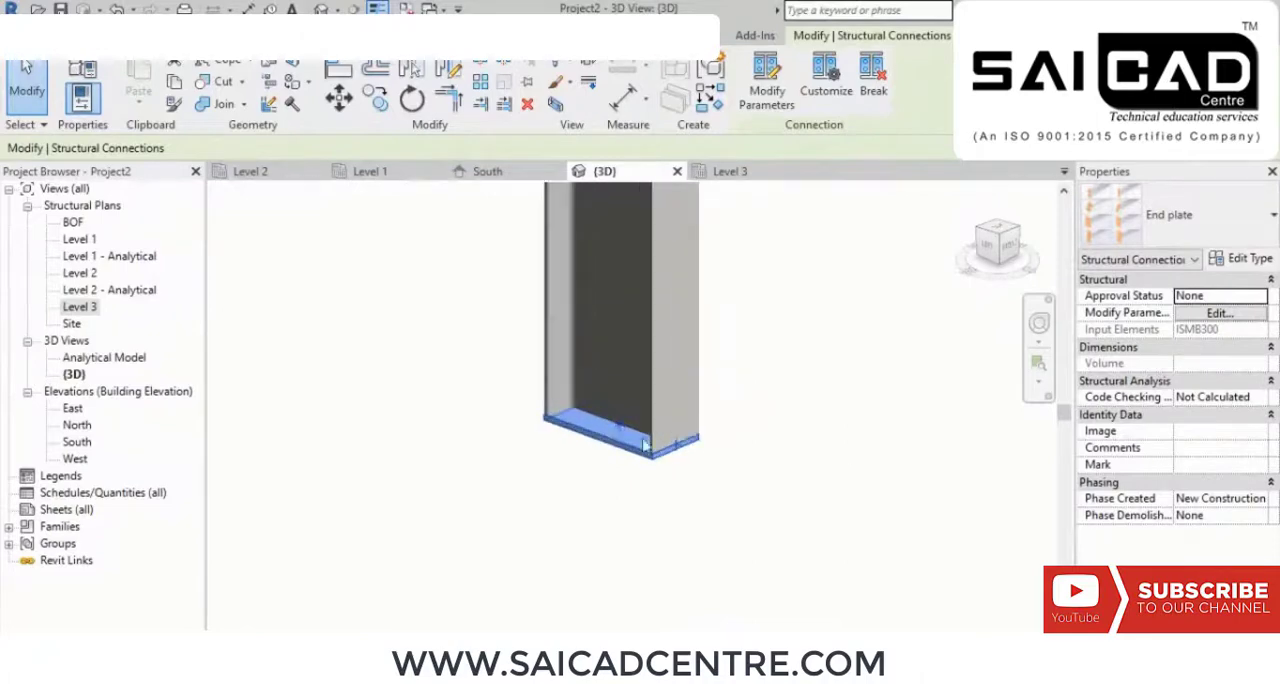
Step: Try the Trimmer base cleat angle type for the column-foot connection
click(1175, 215)
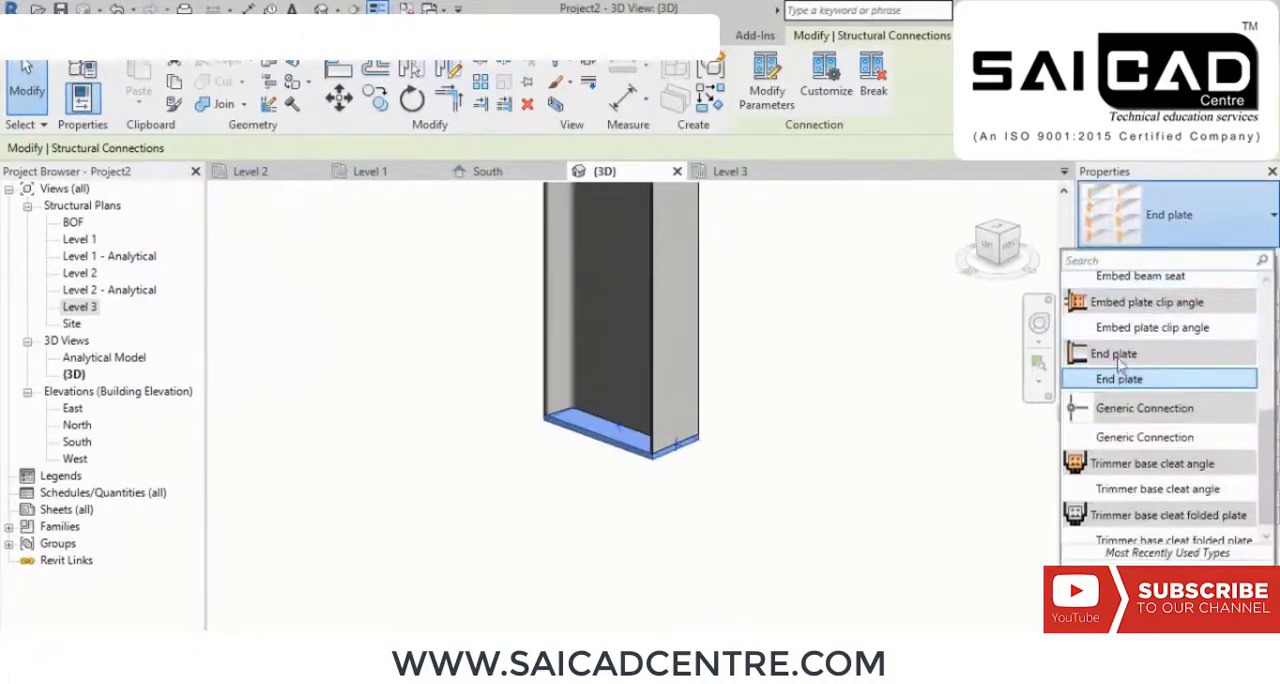
mouse_move(1147, 329)
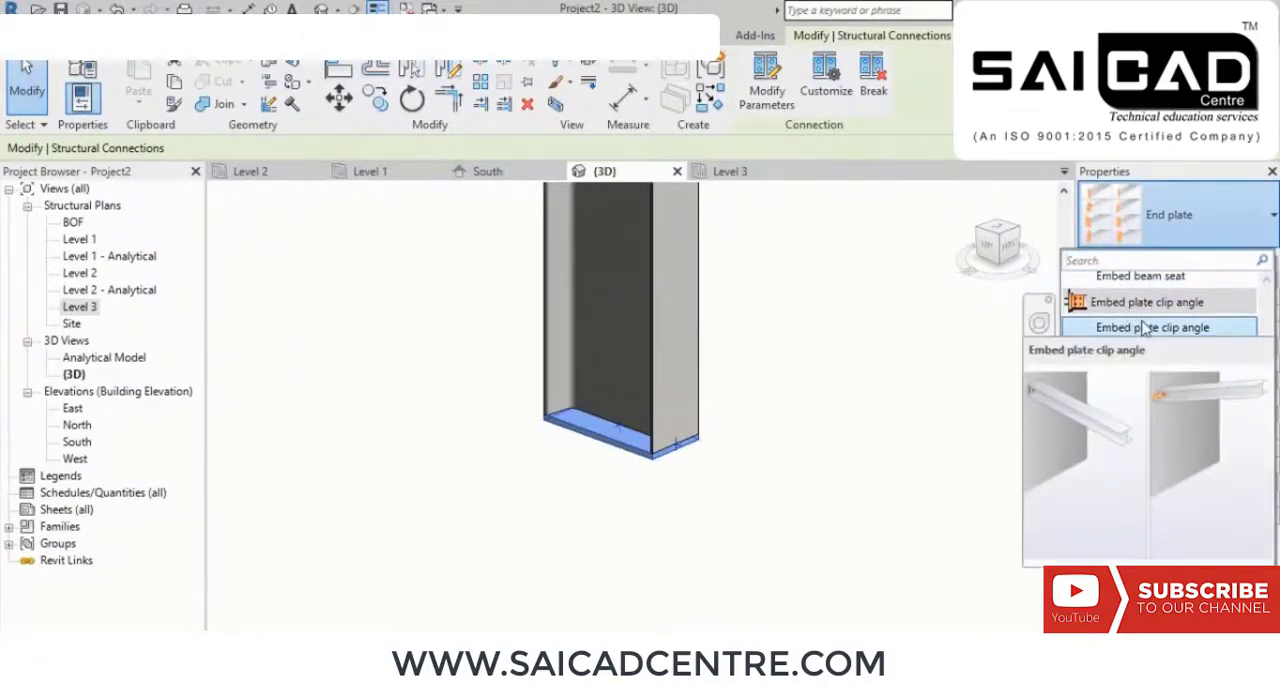
mouse_move(1152, 447)
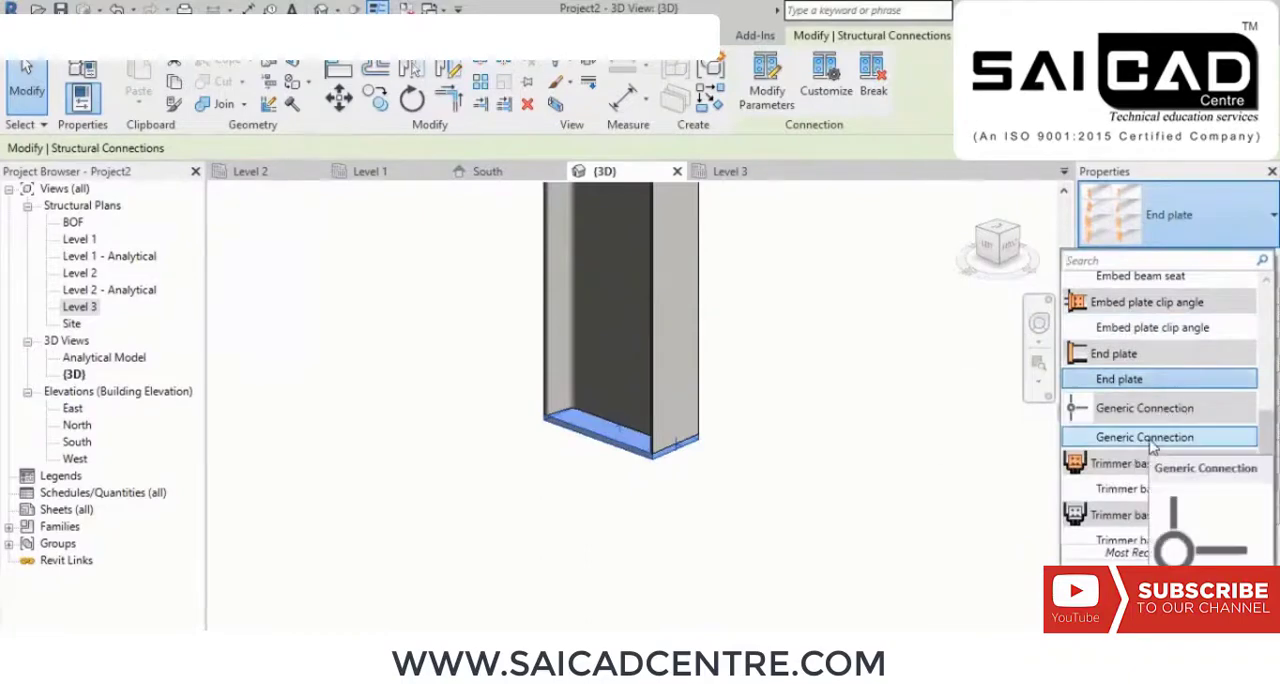
click(1130, 490)
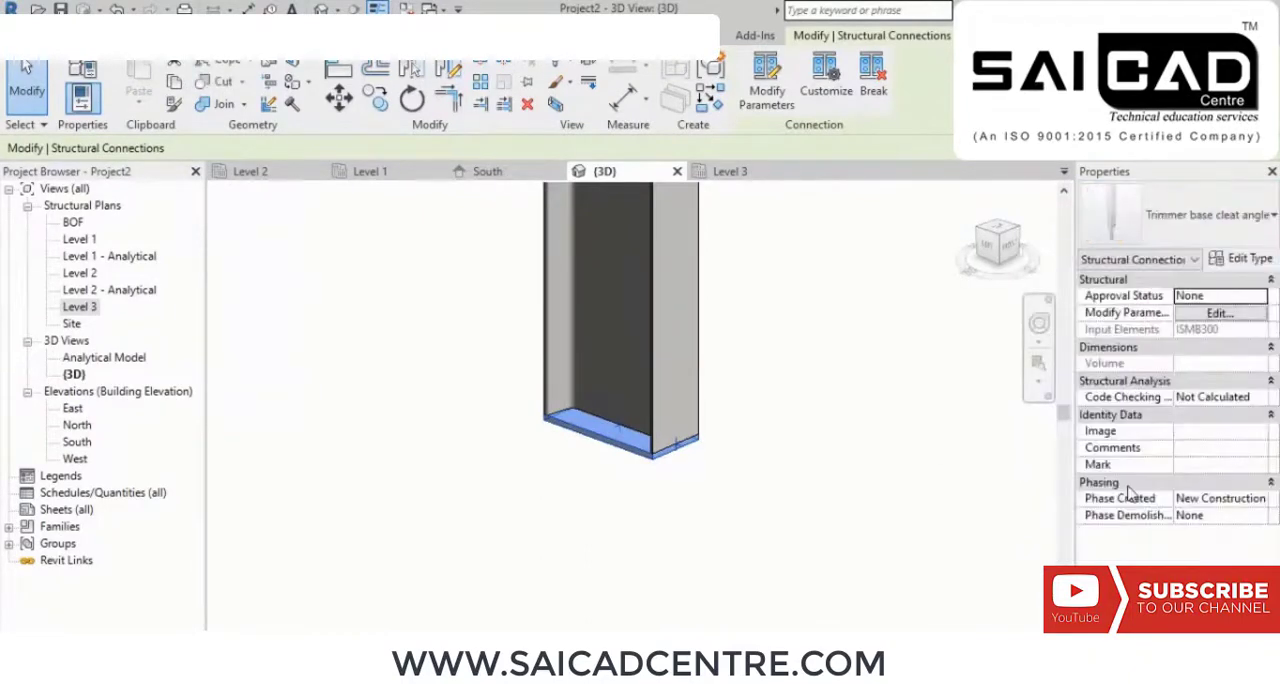
Step: Try the Trimmer base cleat folded plate type for the column-foot connection
click(1195, 229)
scroll(1140, 420, down, 1)
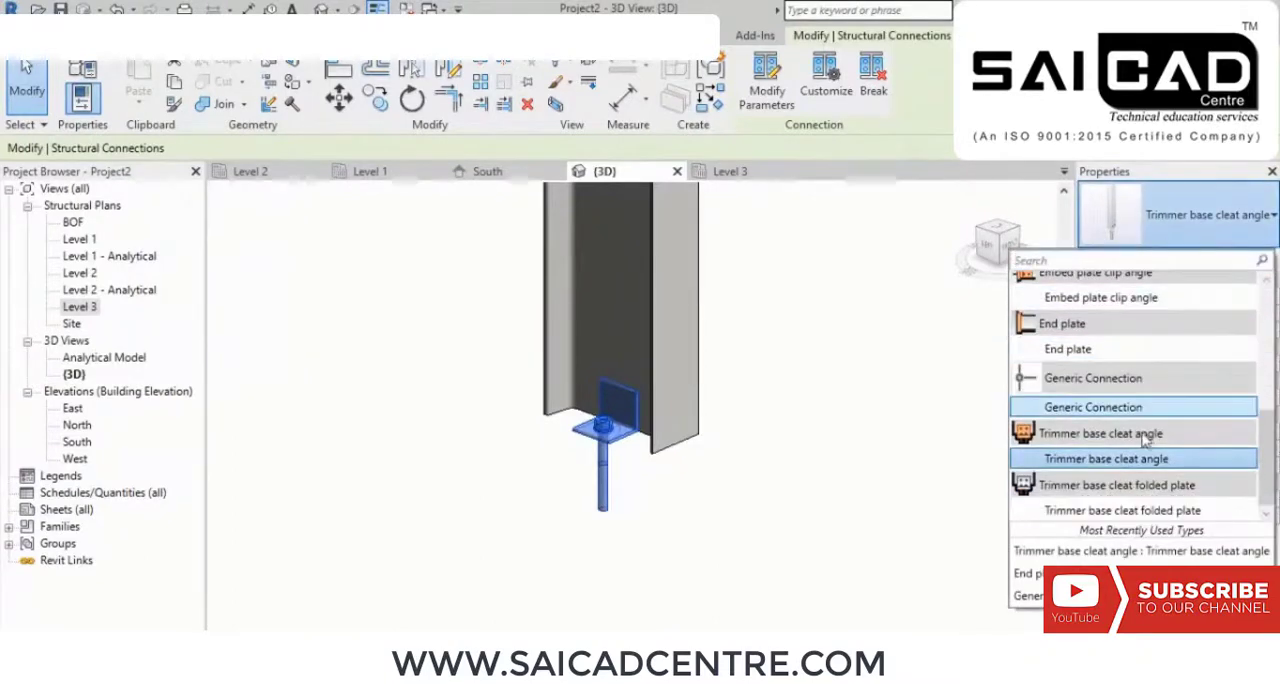
click(1106, 513)
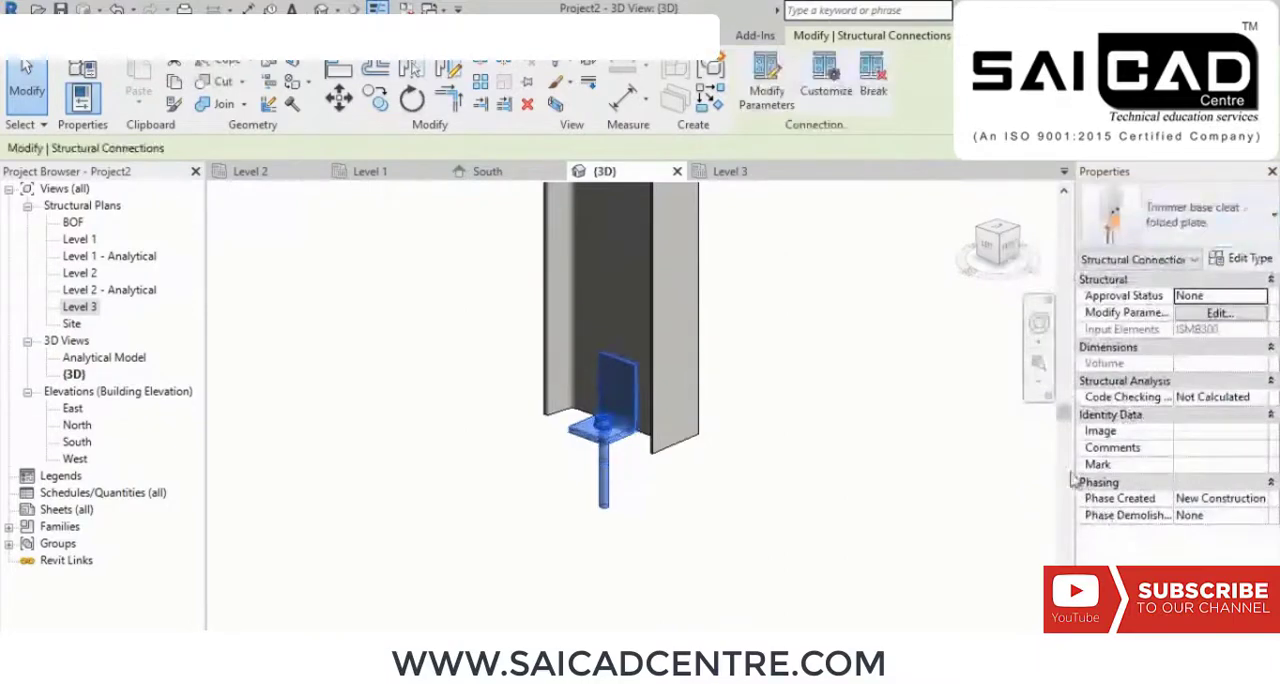
Step: Try the Corner base plate type for the column-foot connection and check its plate and anchors
click(1211, 237)
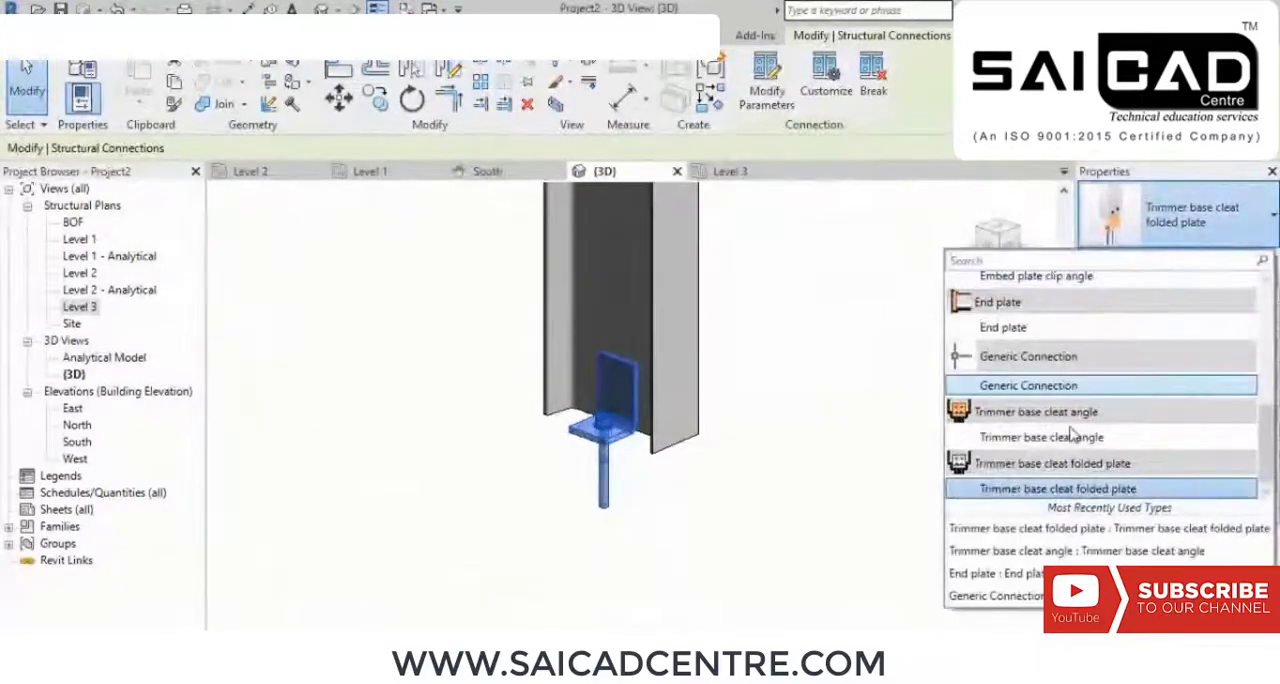
scroll(1062, 404, up, 3)
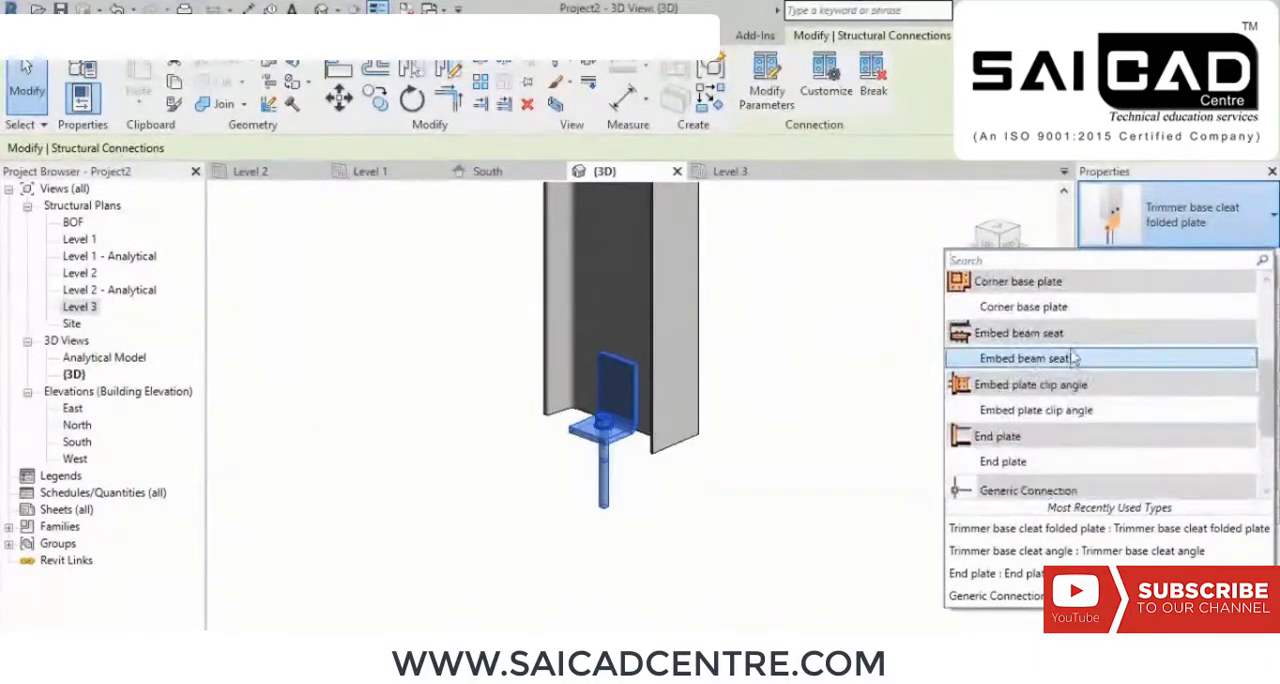
click(1094, 306)
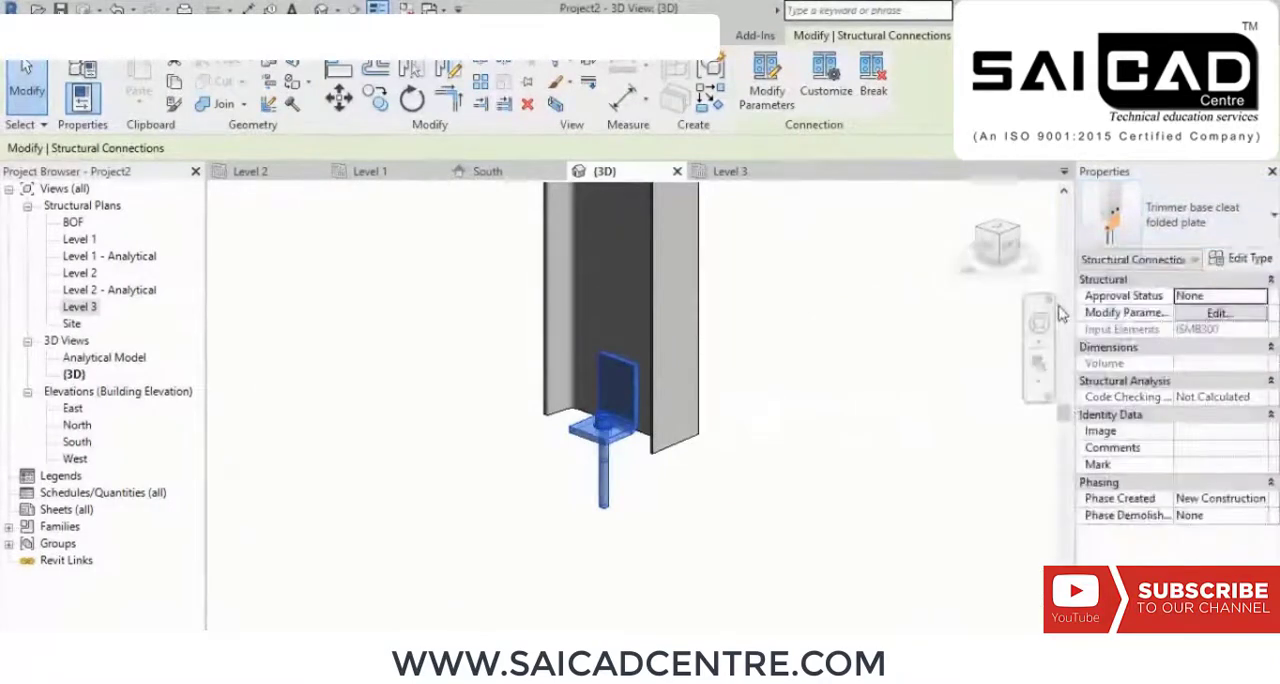
scroll(816, 458, down, 3)
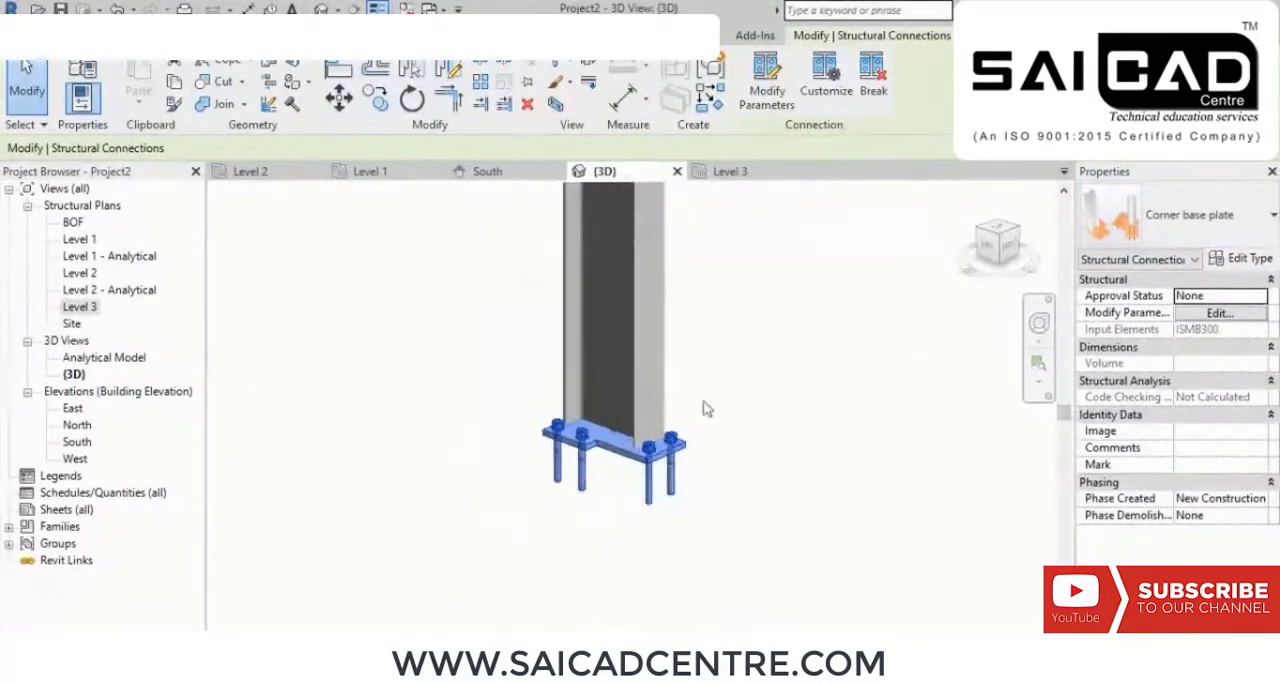
scroll(600, 503, up, 4)
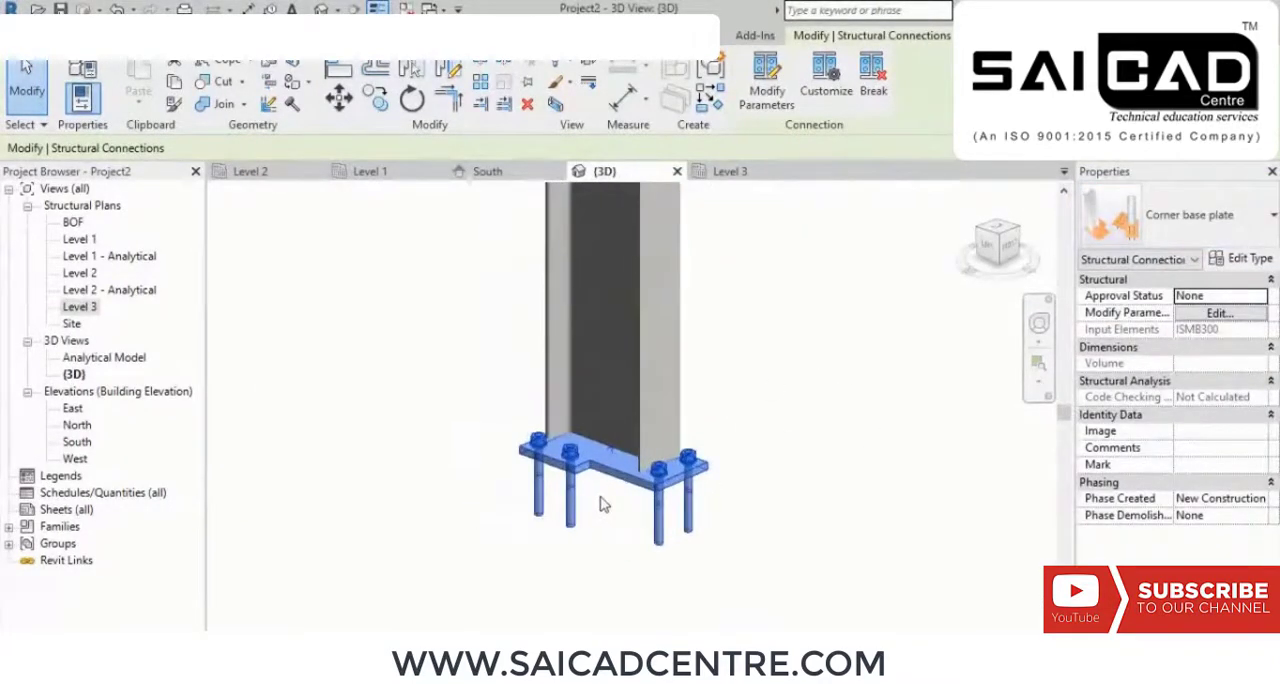
Step: Change the column-foot connection to the Base plate type and view its plate and anchor bolts from another side
click(1199, 227)
mouse_move(1077, 370)
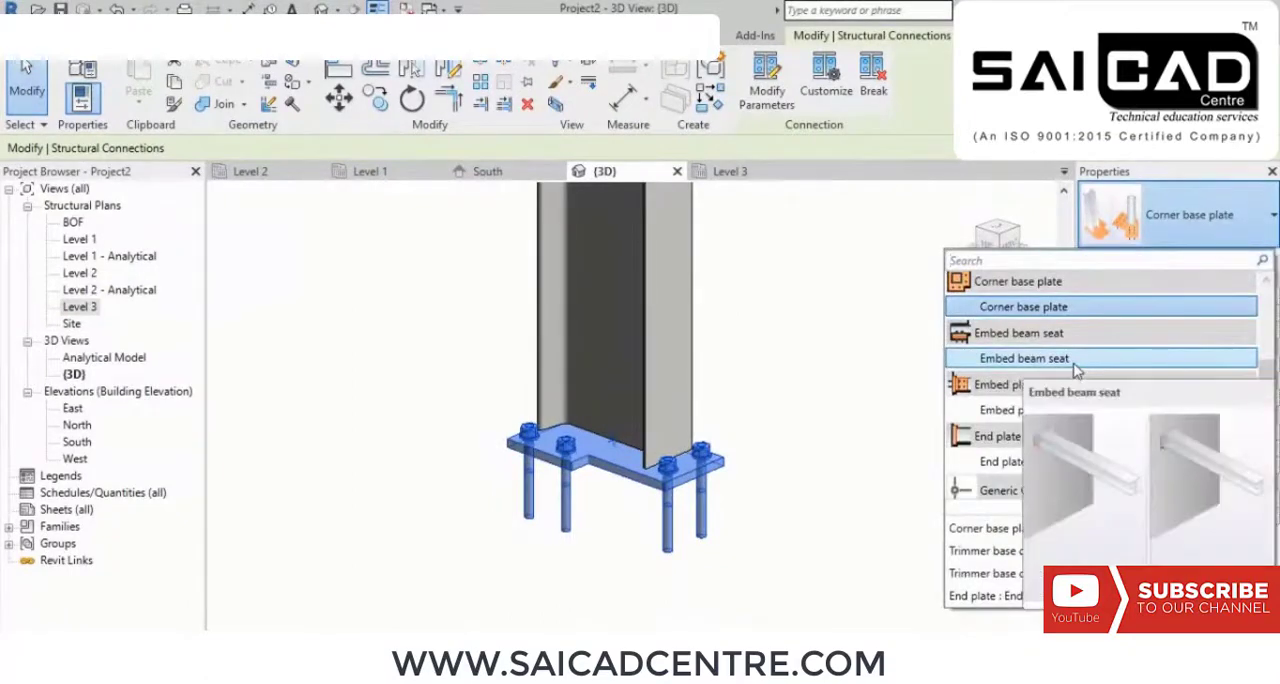
scroll(1060, 360, up, 3)
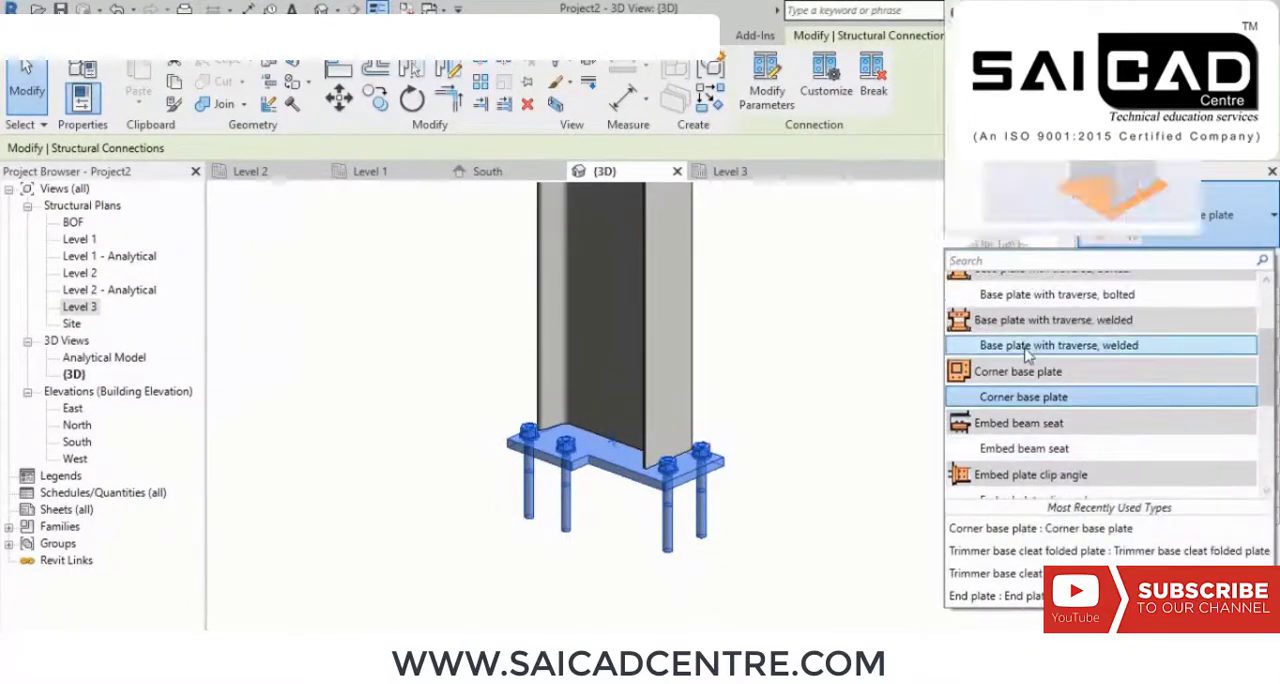
mouse_move(1027, 352)
scroll(1030, 357, up, 2)
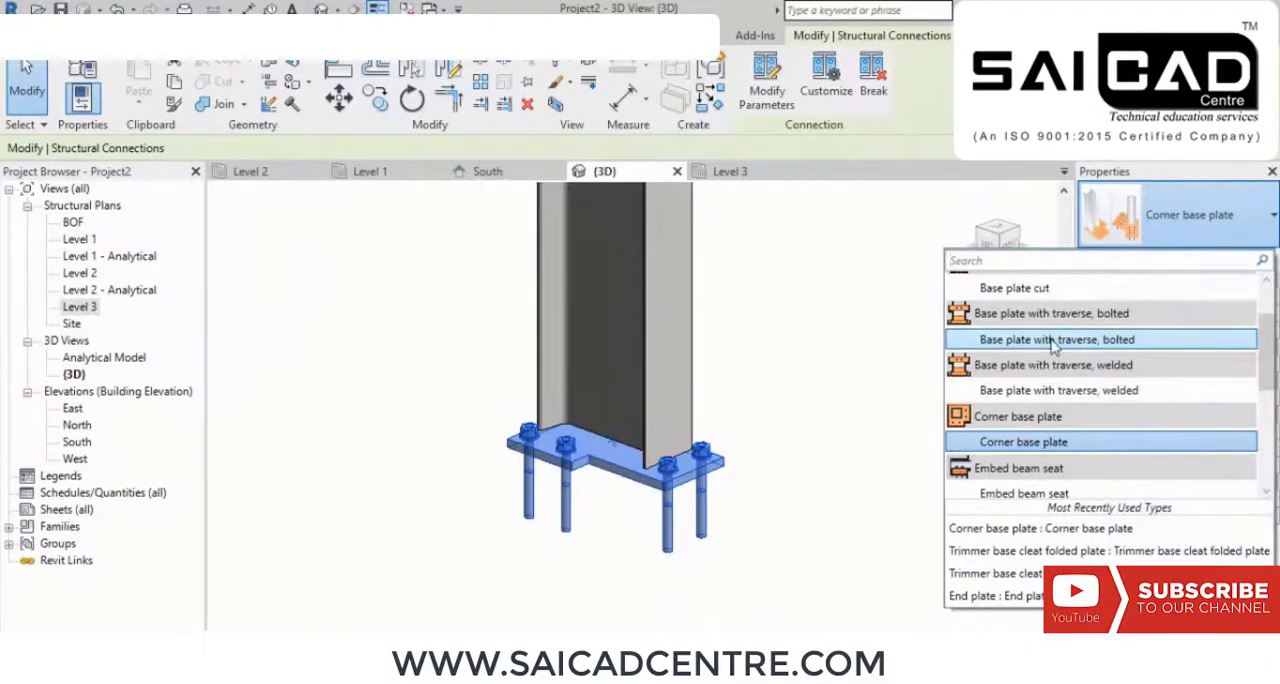
scroll(1045, 355, up, 3)
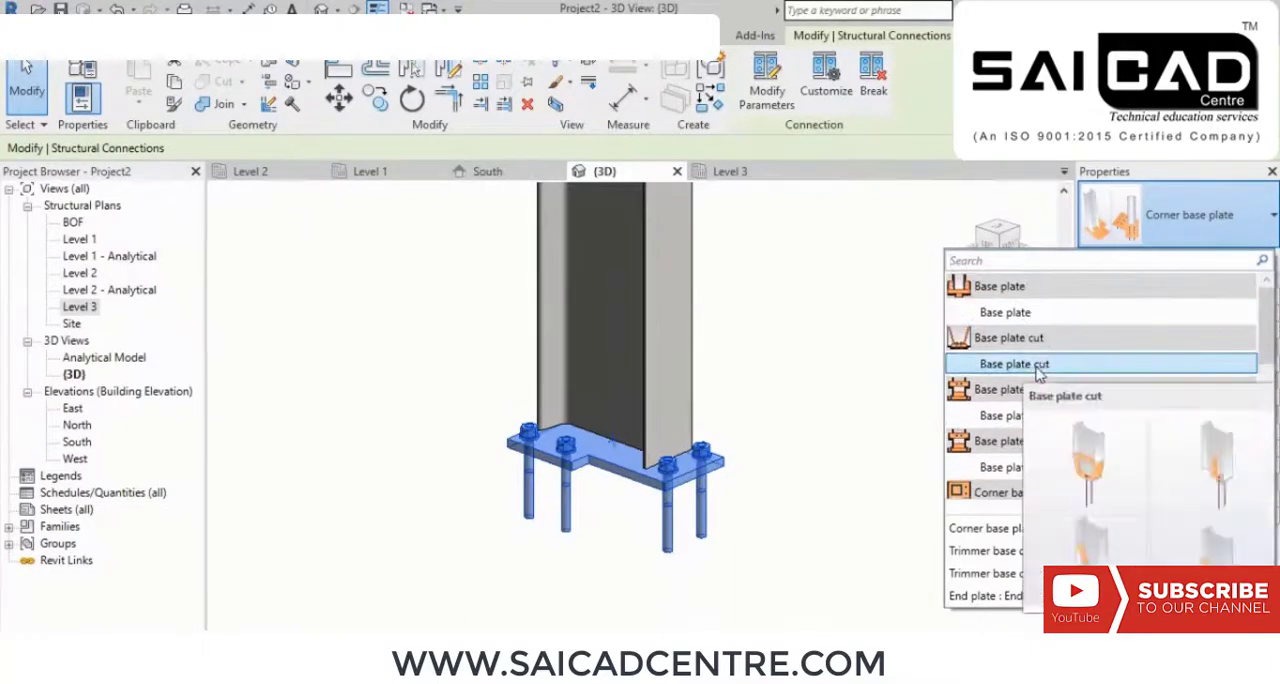
click(1038, 318)
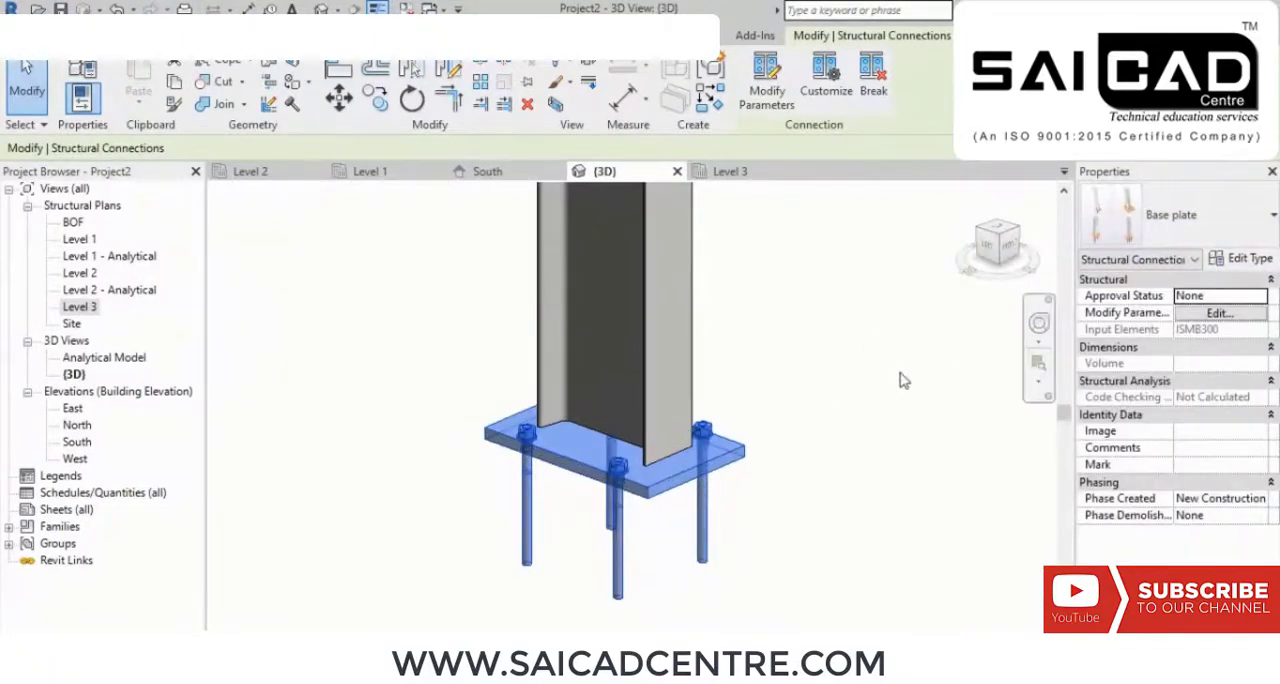
shift+middle_drag(858, 387, 805, 393)
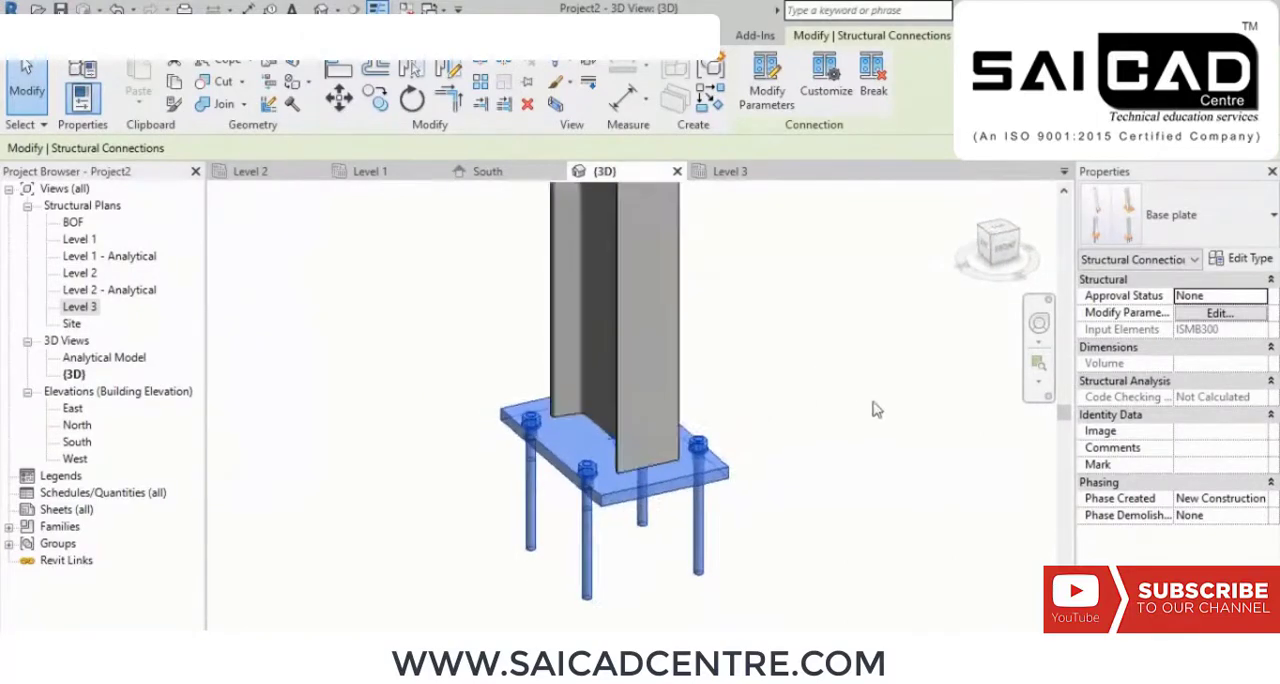
click(1258, 224)
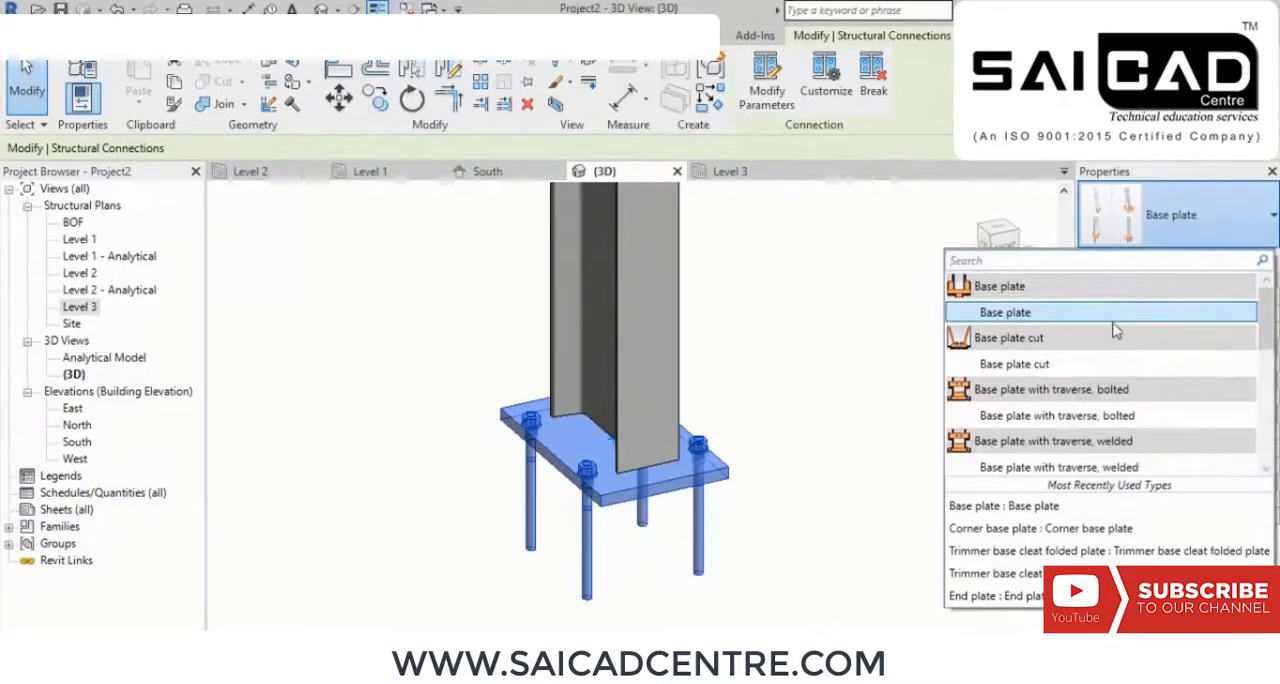
click(1067, 314)
click(814, 408)
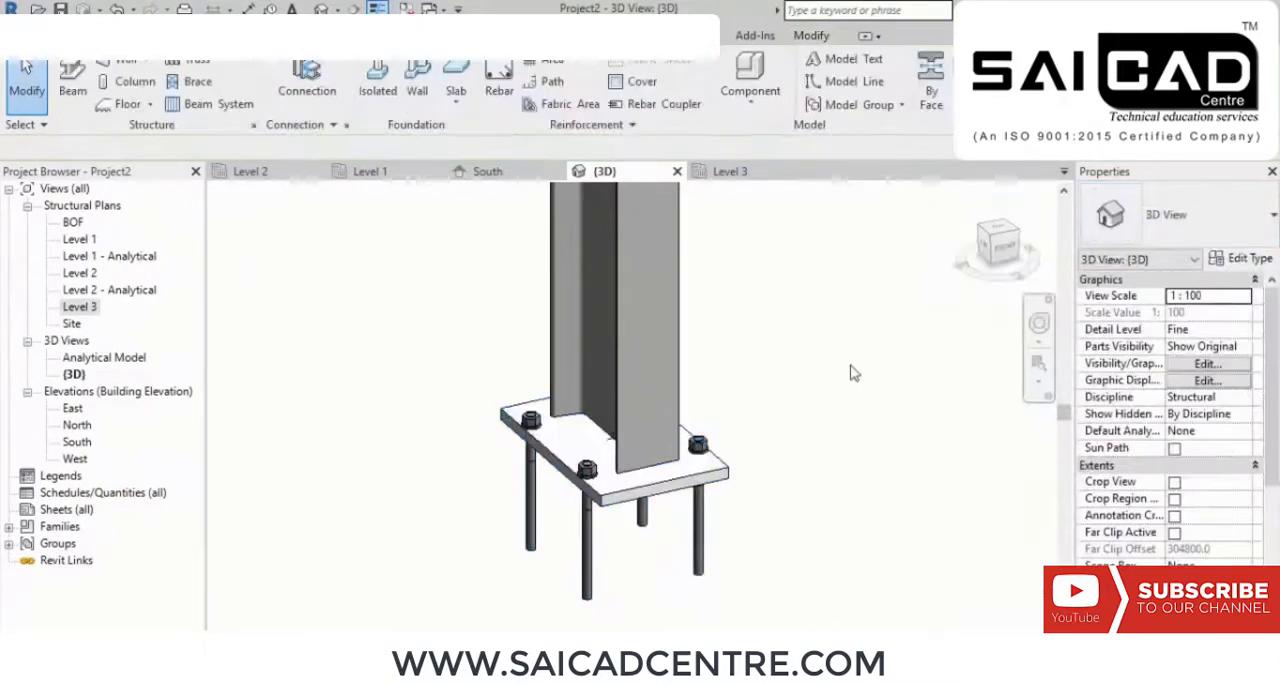
shift+middle_drag(814, 408, 743, 475)
Step: Set the anchor type of the column's base plate connection to US J-Square Anchors
click(735, 428)
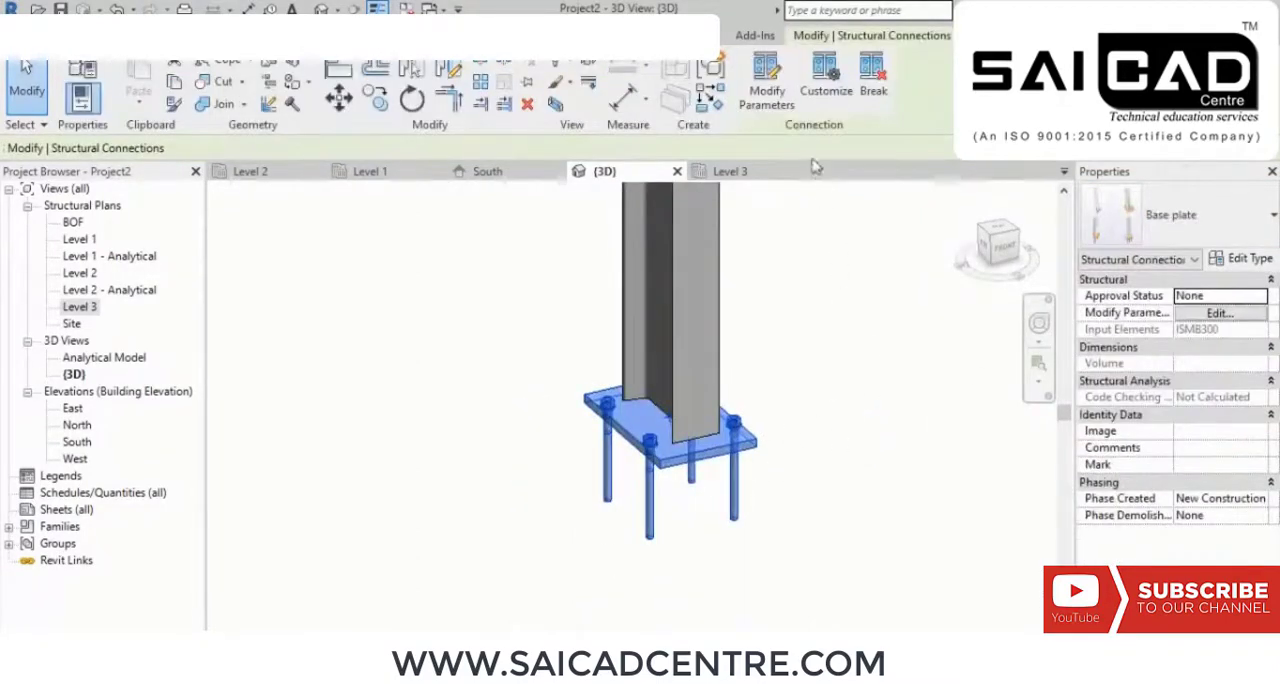
click(779, 88)
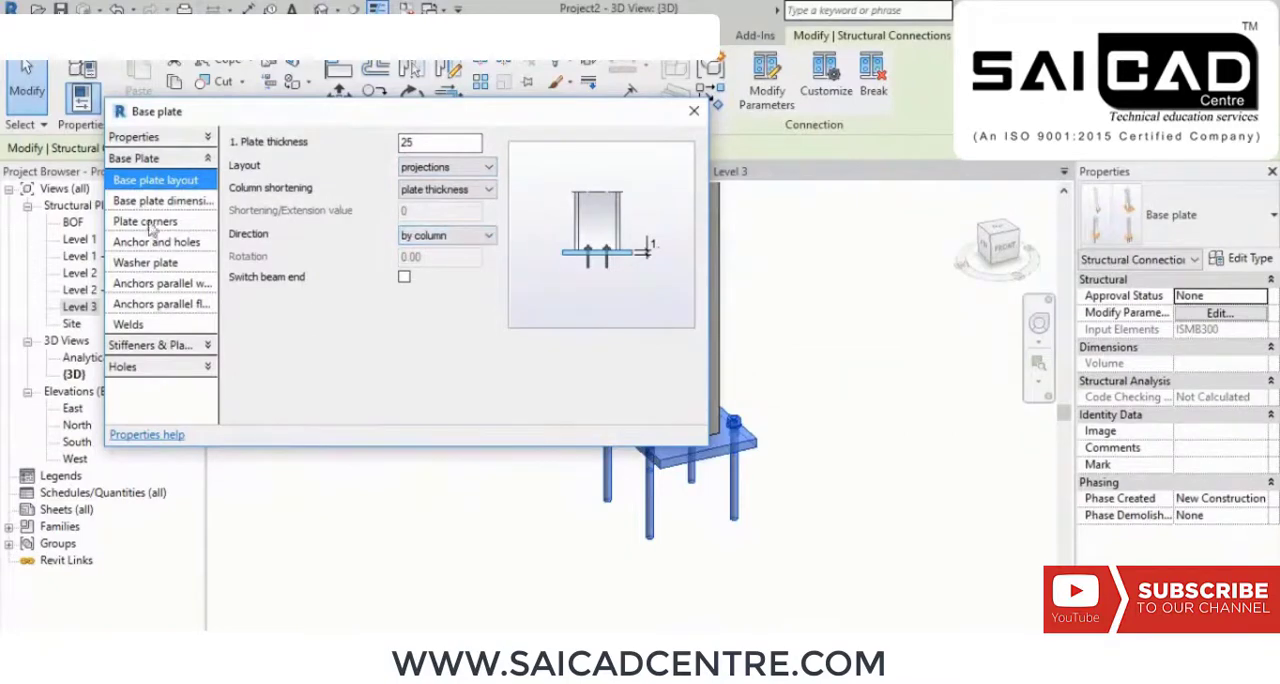
click(190, 243)
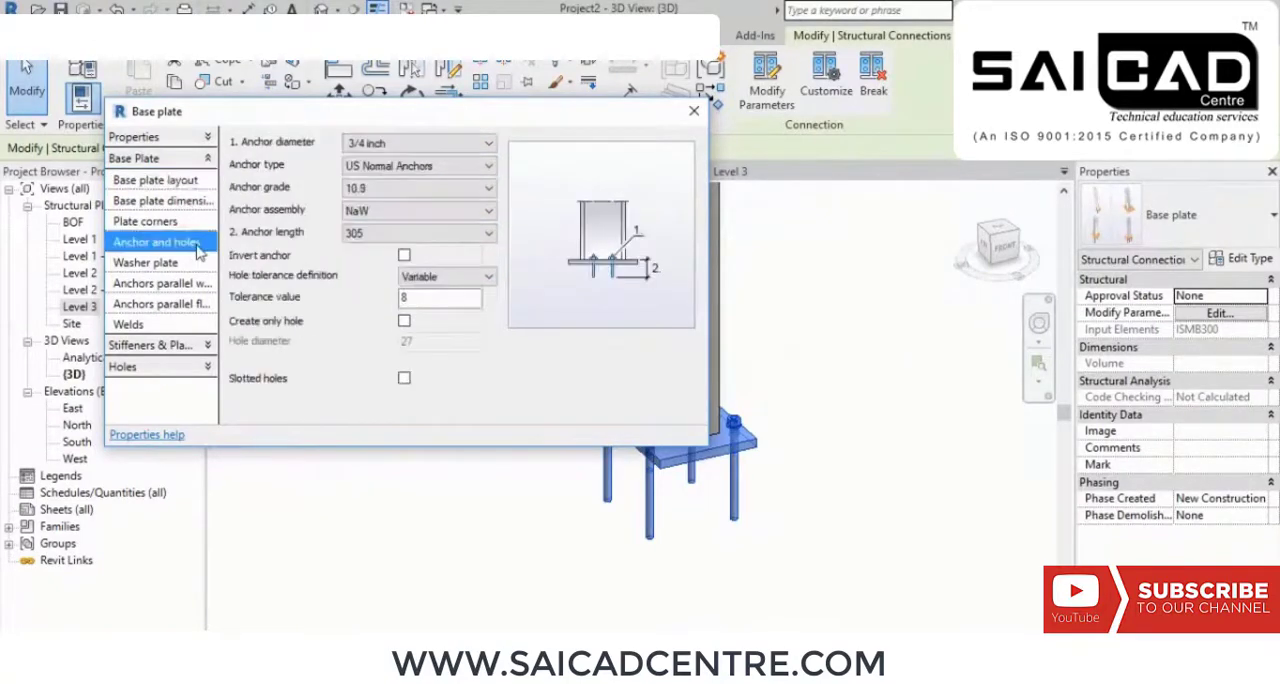
click(489, 167)
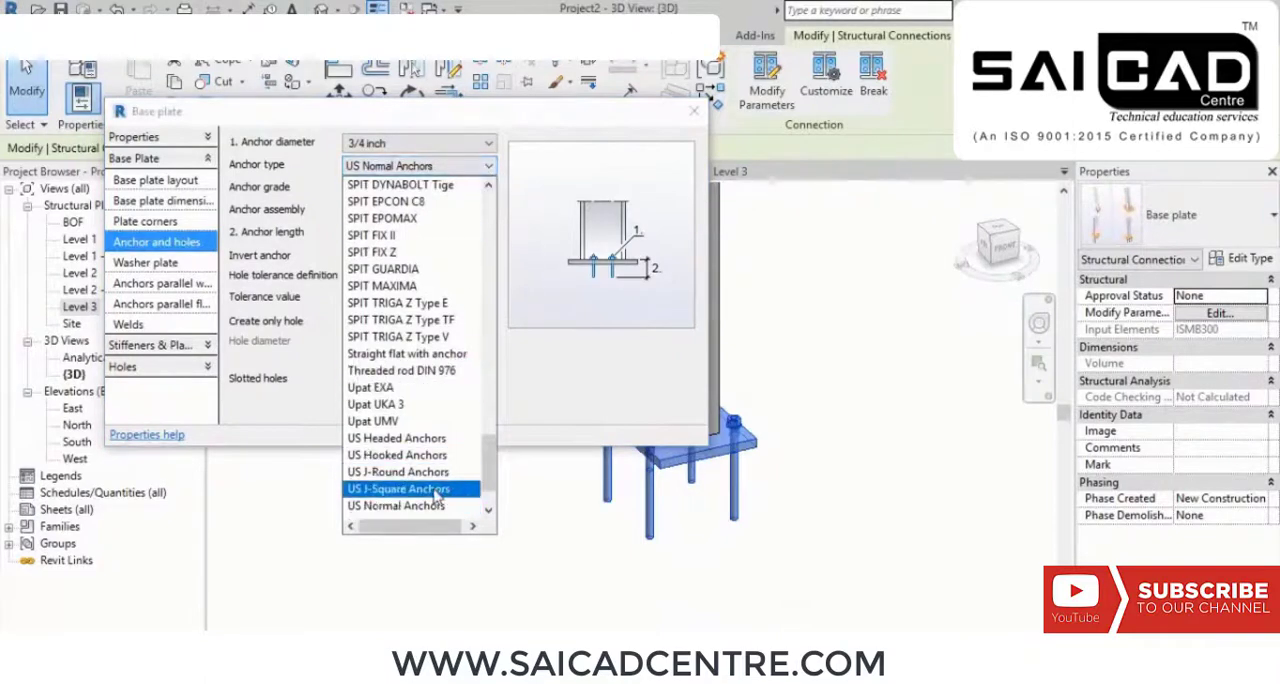
click(398, 489)
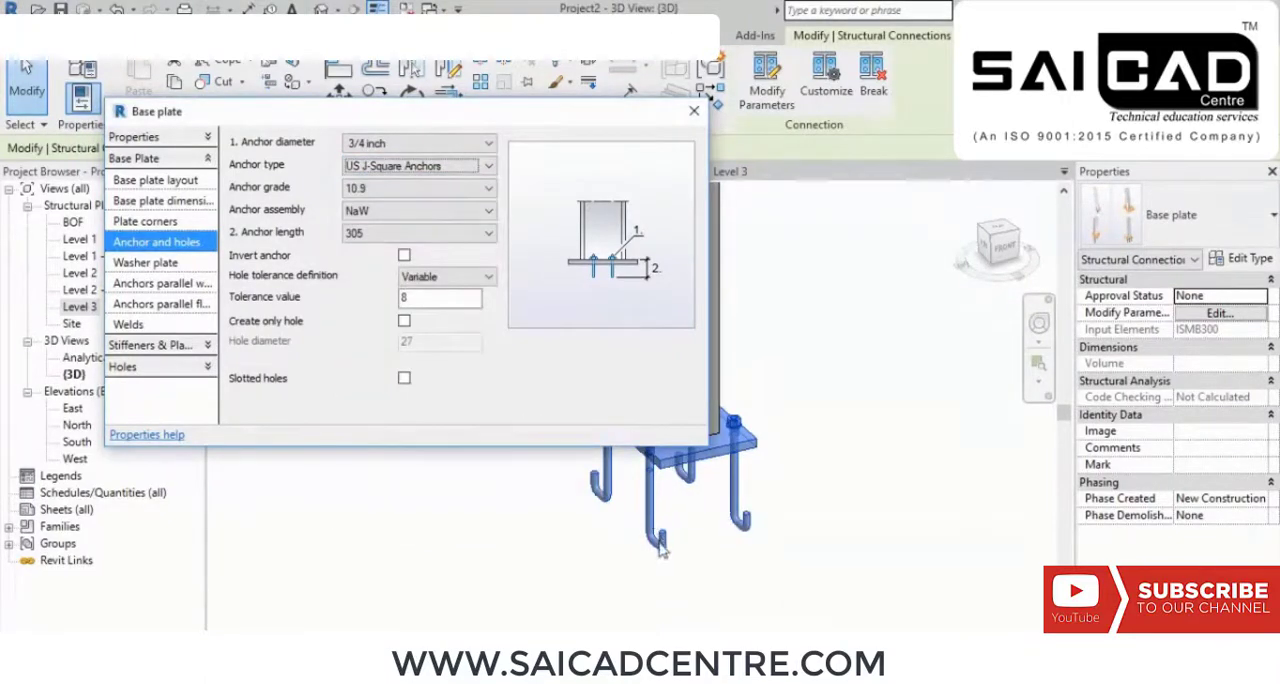
Step: Try anchor diameters of 20 mm, 7/8 inch and 16 mm for the base plate, then return to 3/4 inch
click(390, 144)
click(393, 230)
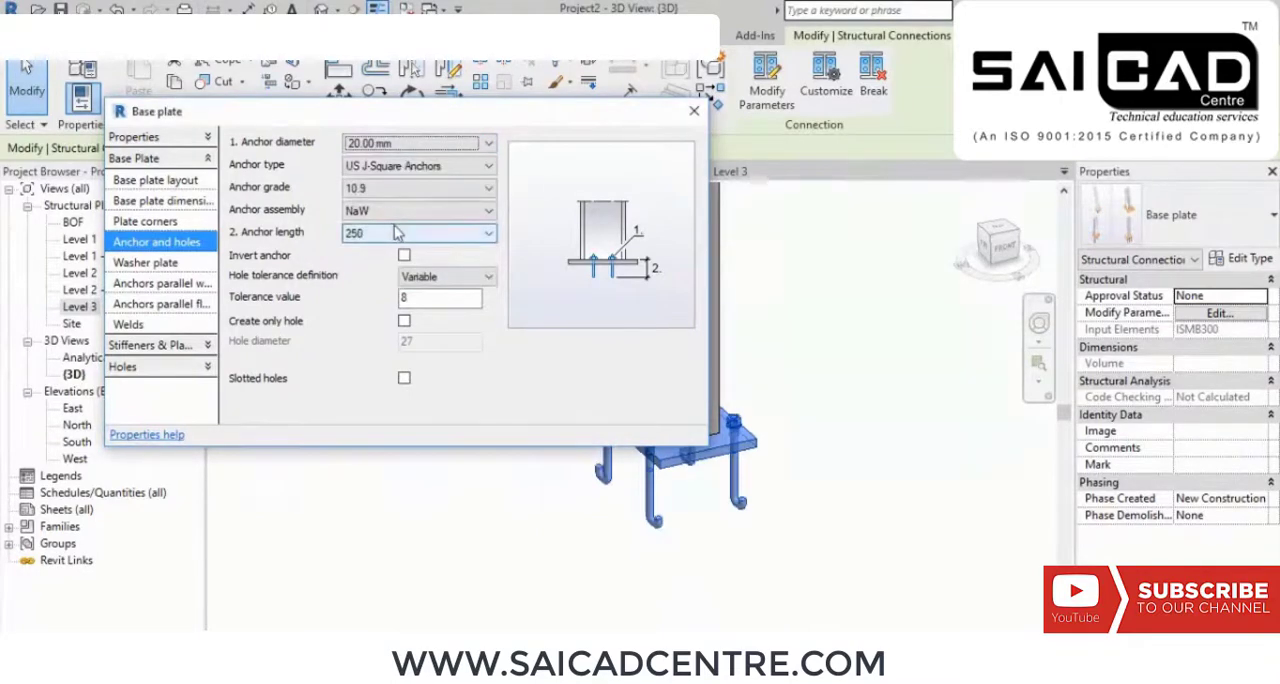
click(430, 142)
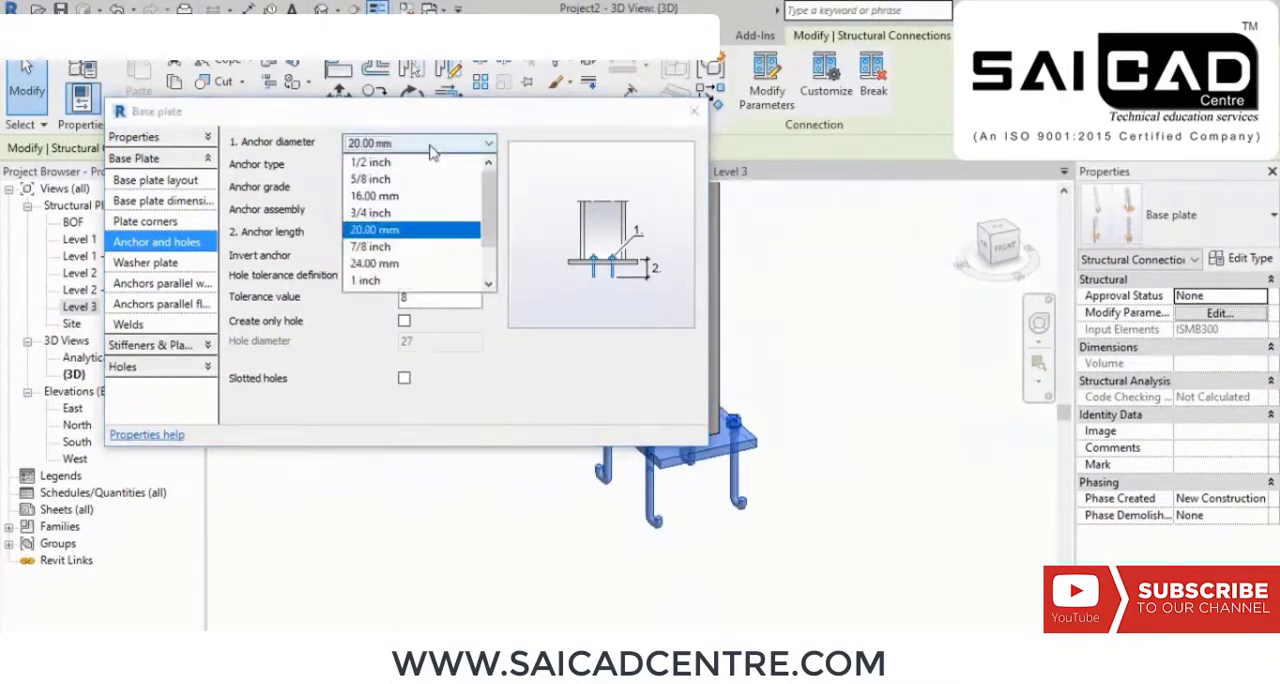
click(398, 247)
click(420, 143)
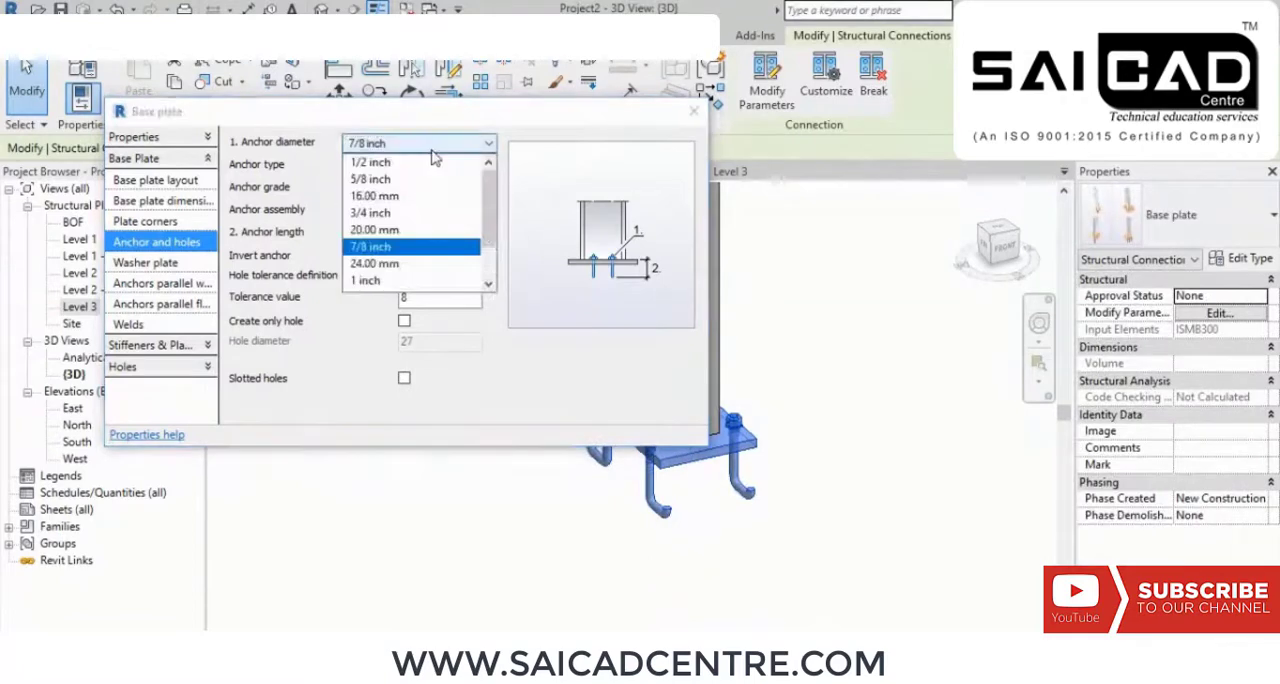
click(395, 196)
click(420, 143)
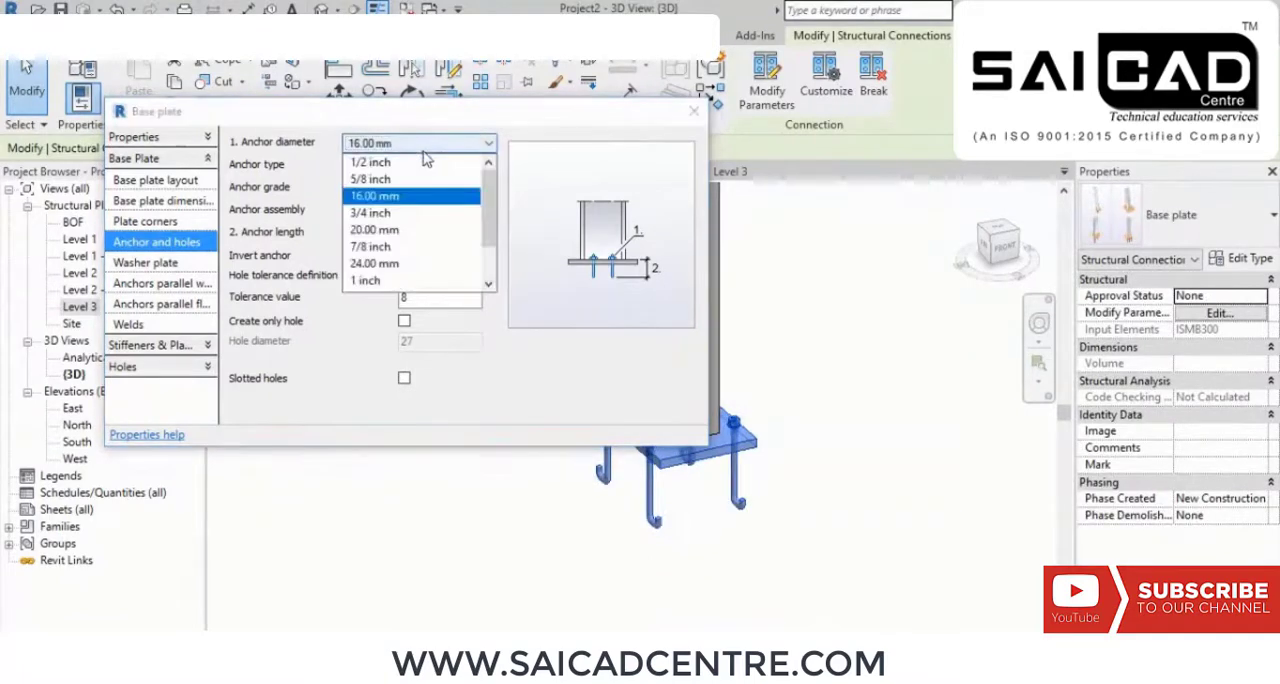
click(405, 213)
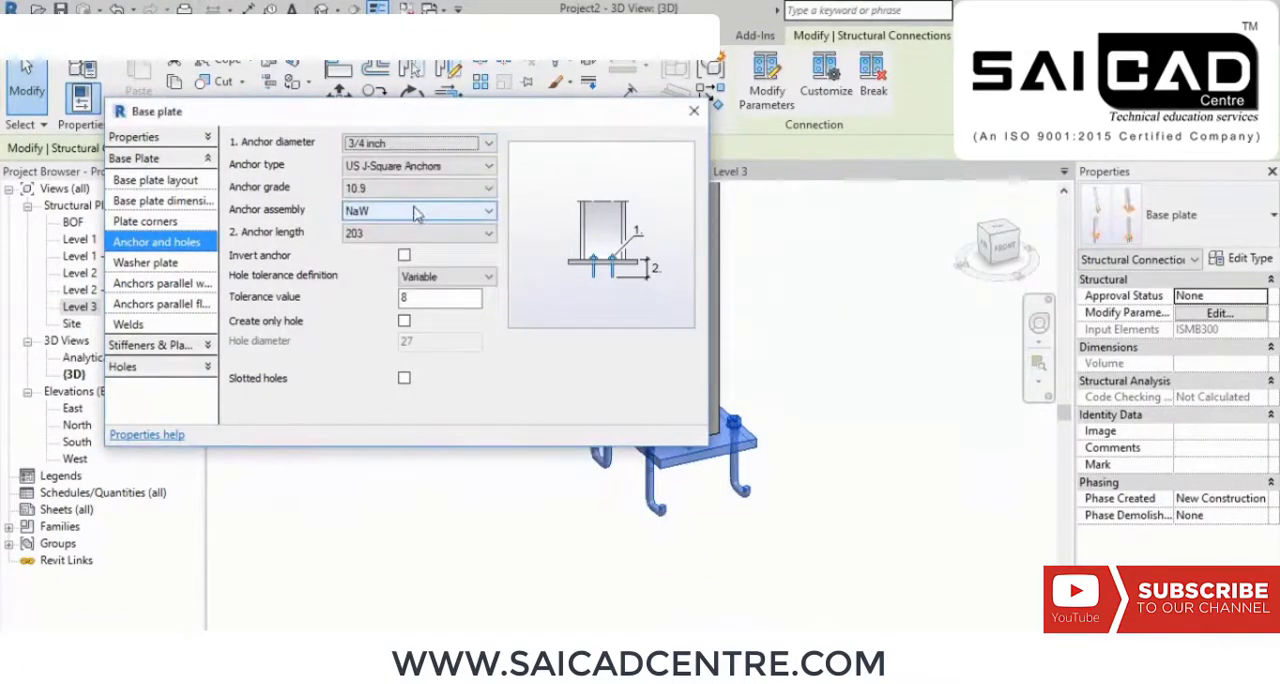
Step: Try an anchor length of 305 for the base plate, then set the length to 356 and close the connection's parameters
click(392, 234)
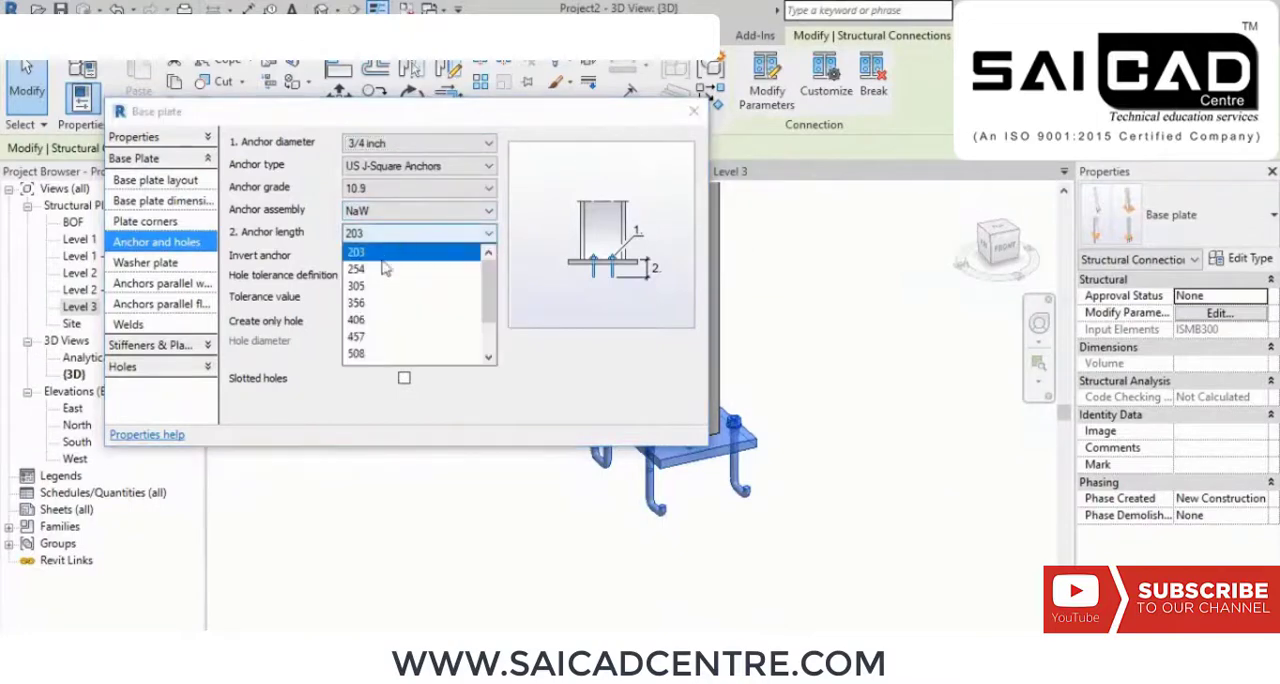
click(388, 286)
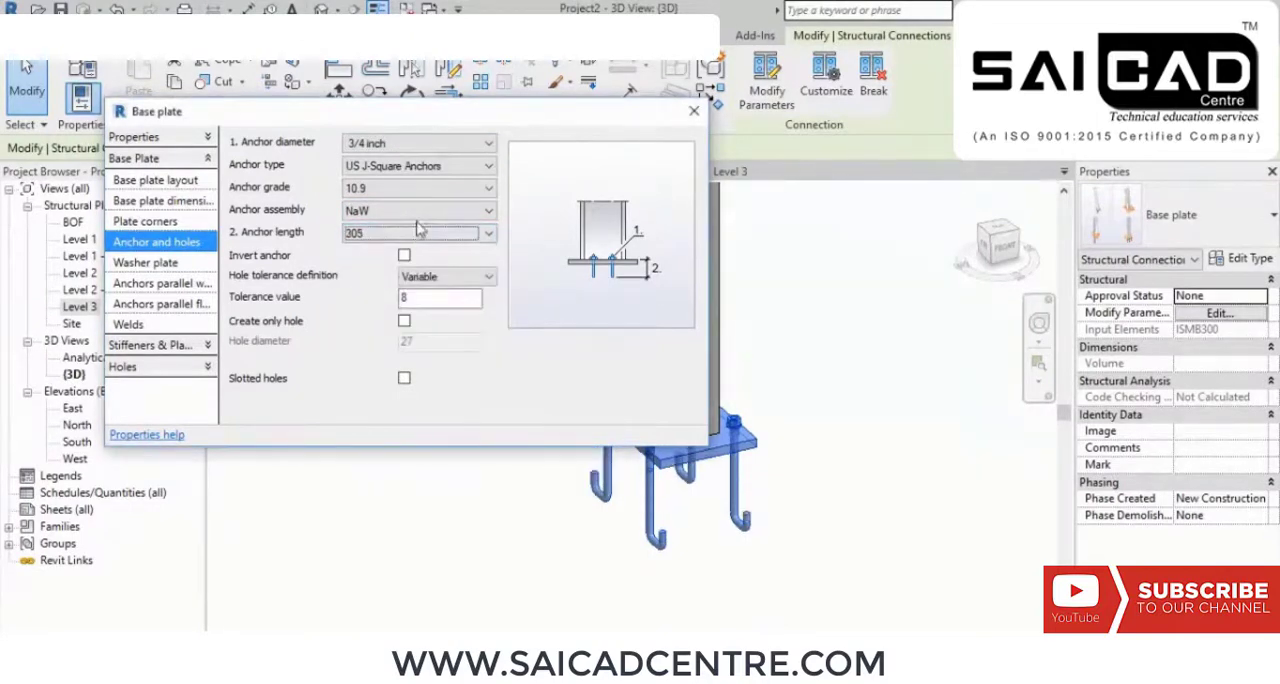
click(420, 233)
click(385, 299)
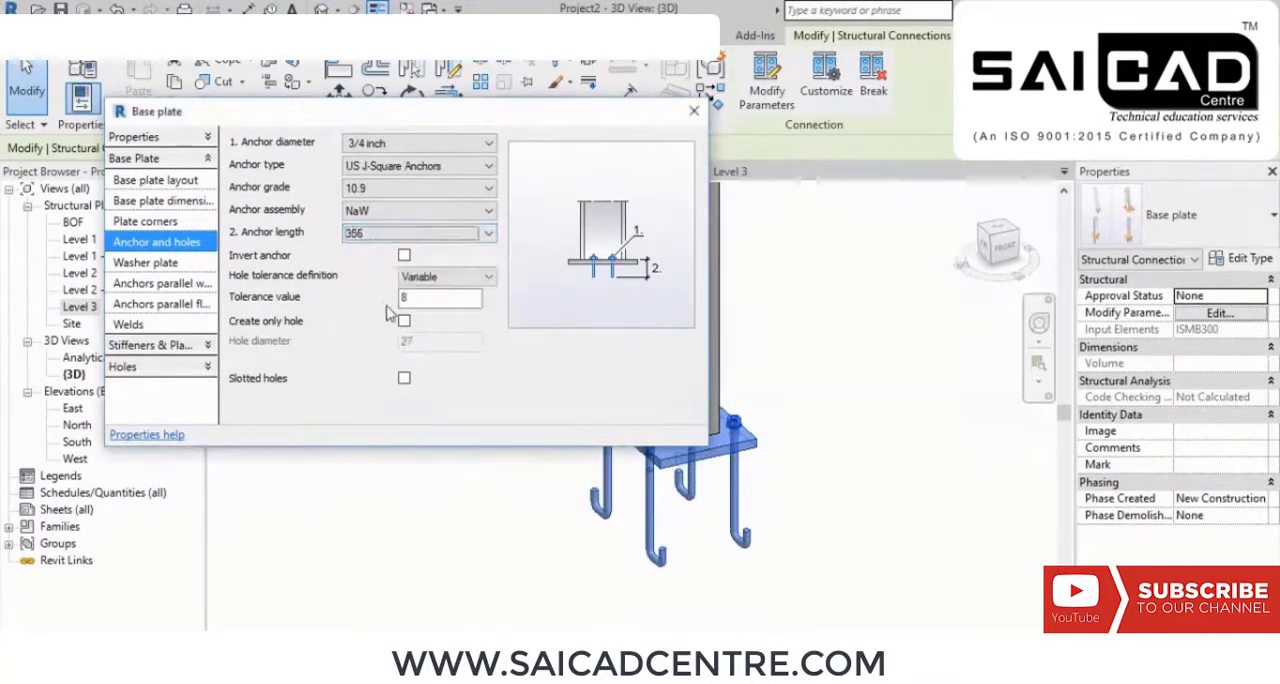
click(694, 110)
click(480, 386)
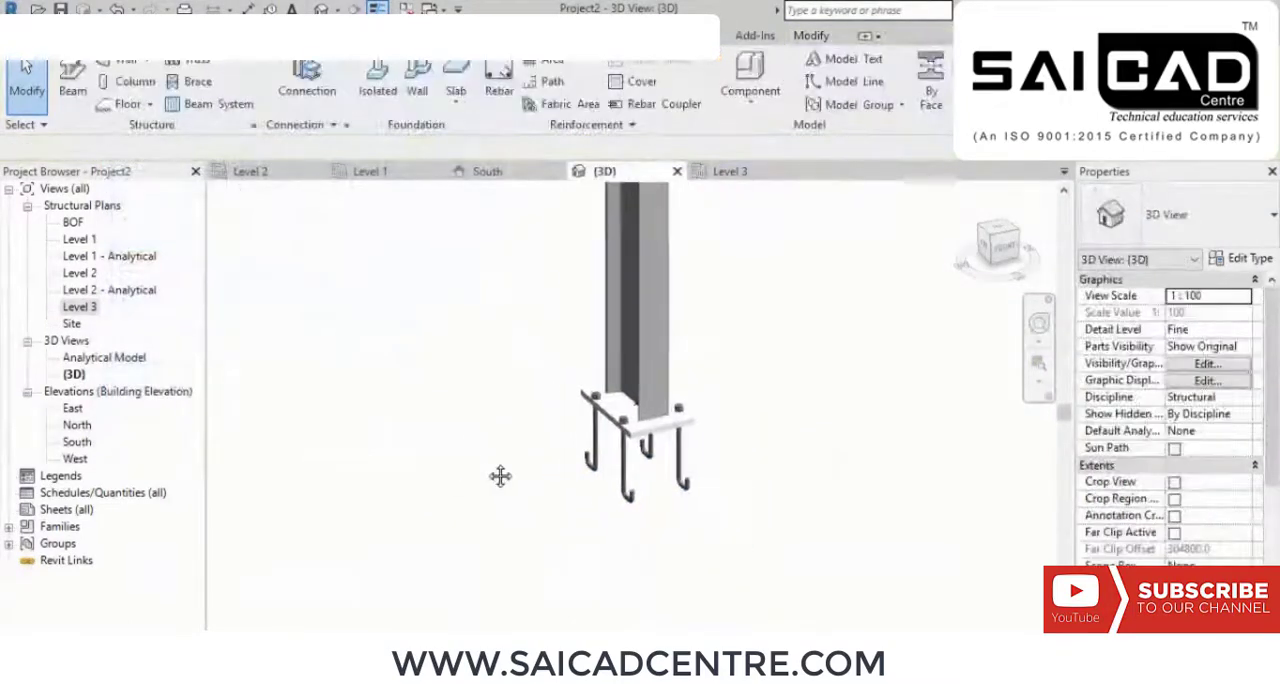
Step: Place an isolated M_Footing-Rectangular 1800 x 1200 x 450mm foundation centred under the base-plated column in the Level 1 structural plan
click(90, 241)
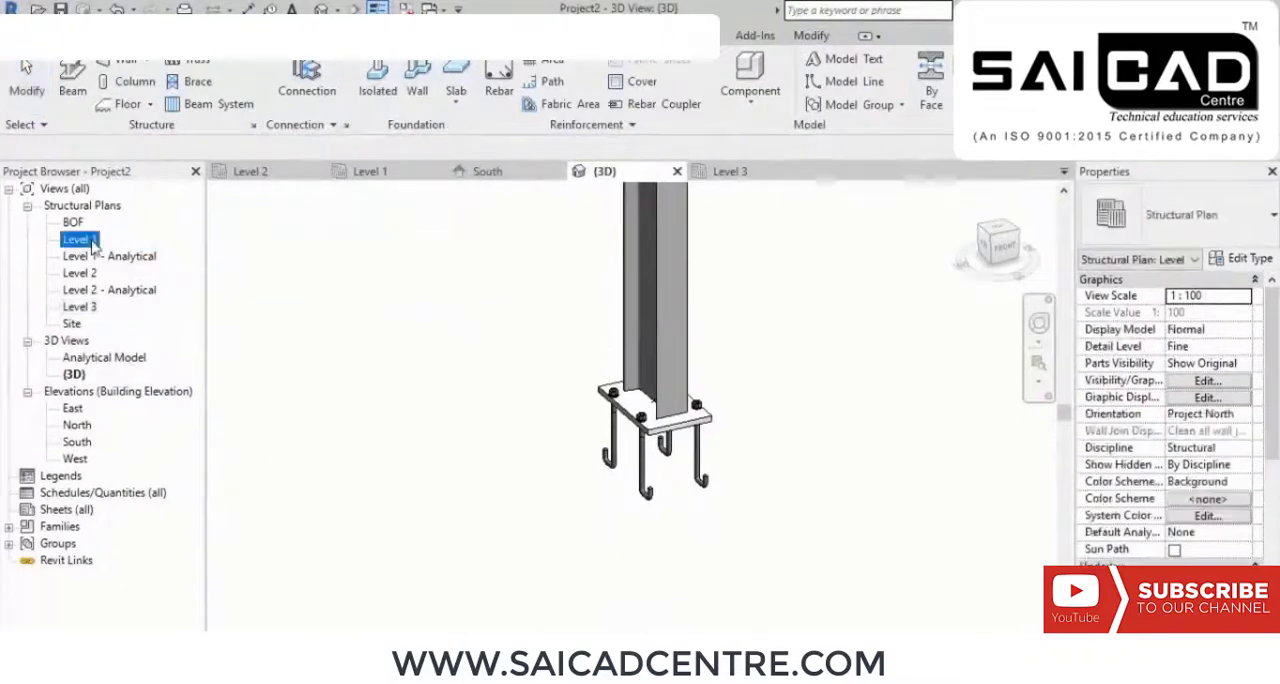
double_click(90, 241)
middle_drag(452, 394, 518, 291)
scroll(624, 391, up, 2)
middle_drag(620, 530, 640, 340)
scroll(615, 370, up, 6)
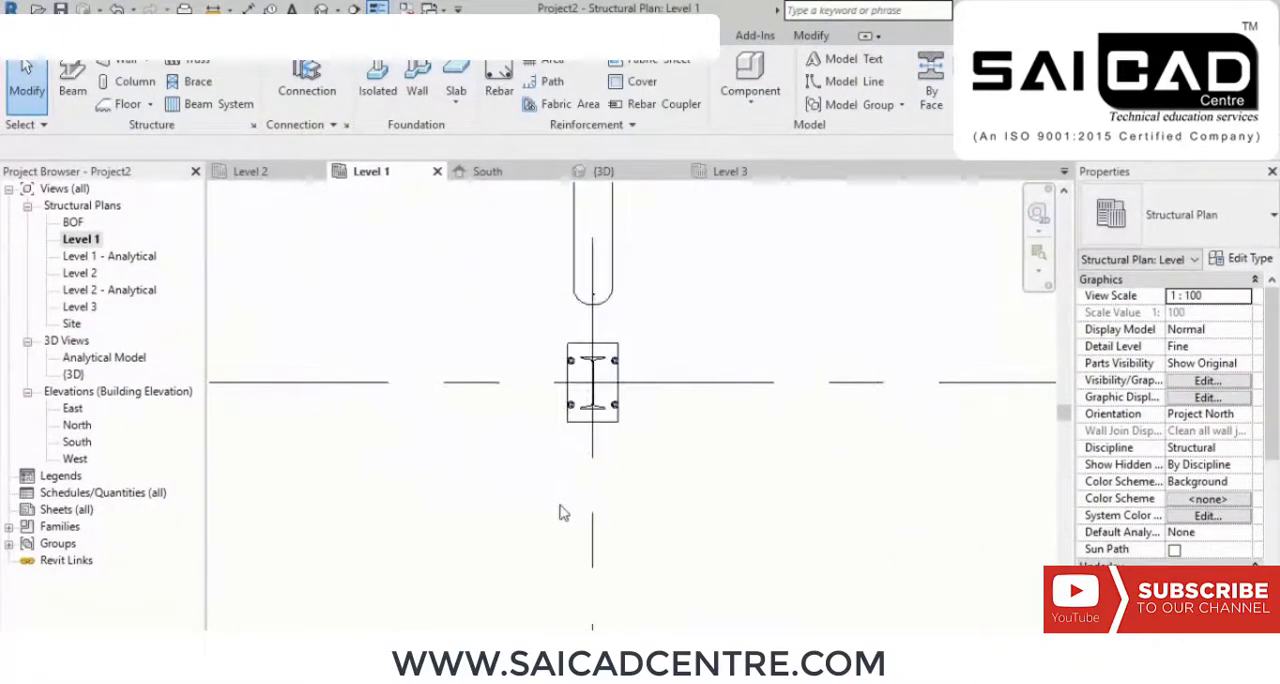
click(377, 88)
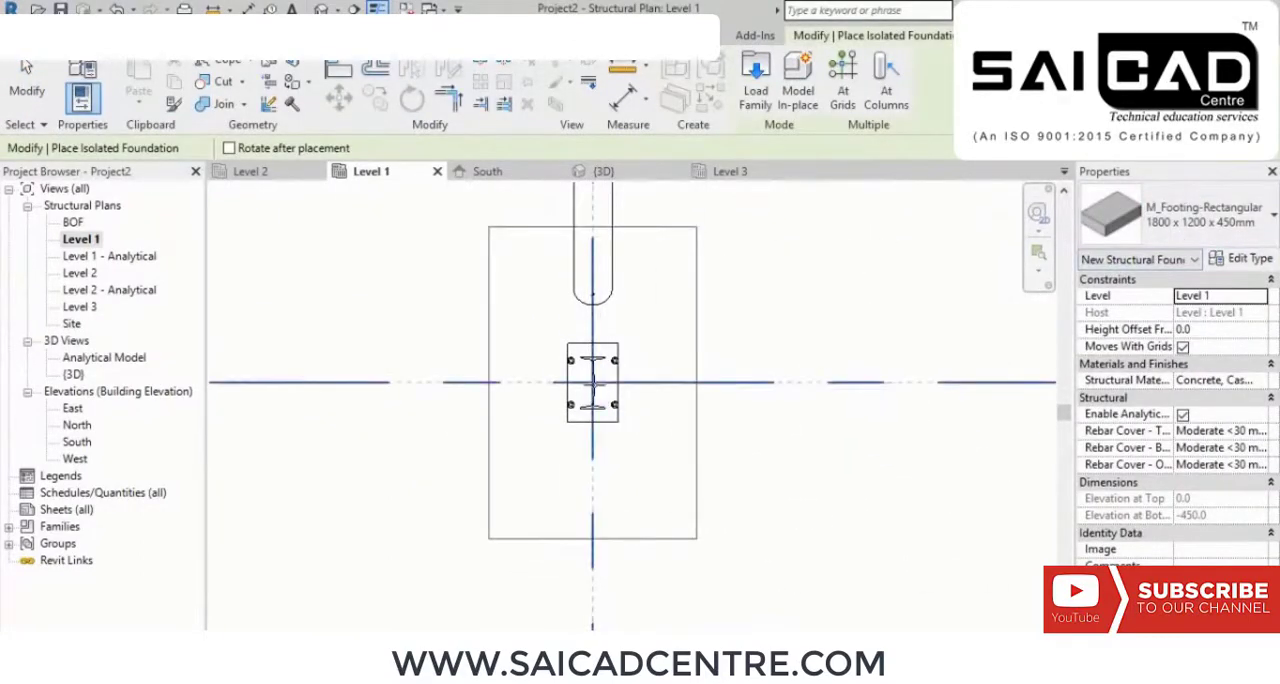
click(636, 380)
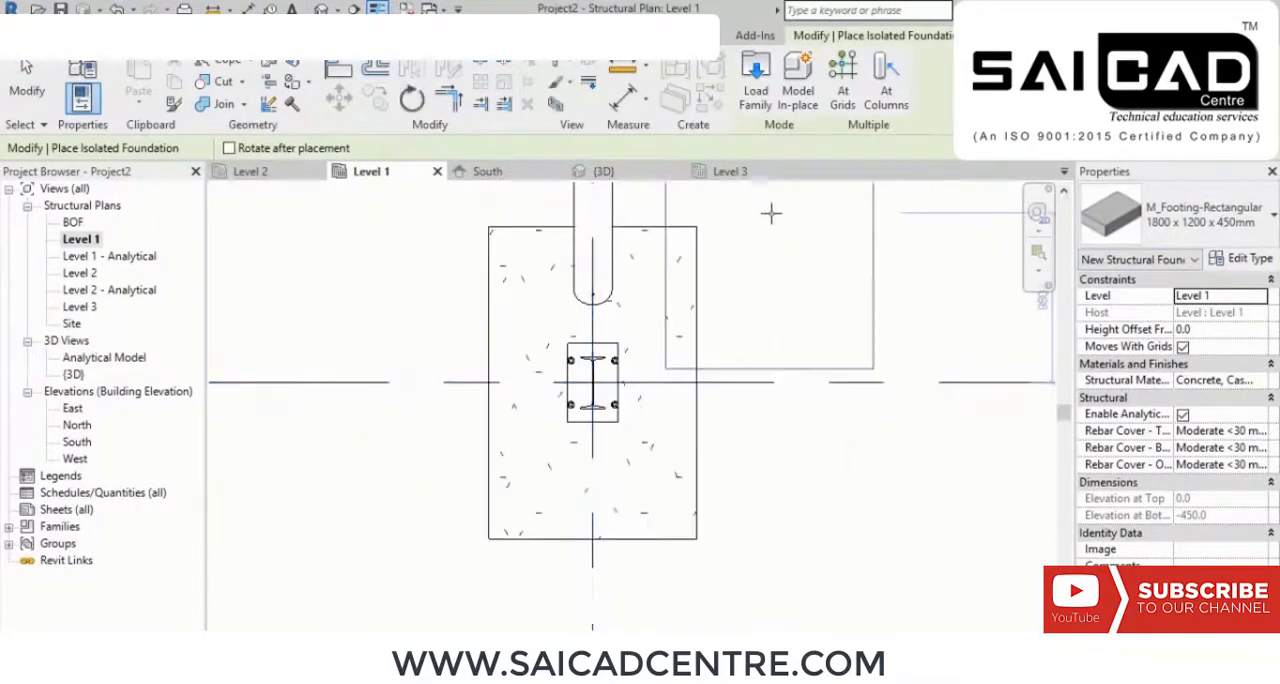
right_click(764, 210)
right_click(815, 226)
click(845, 237)
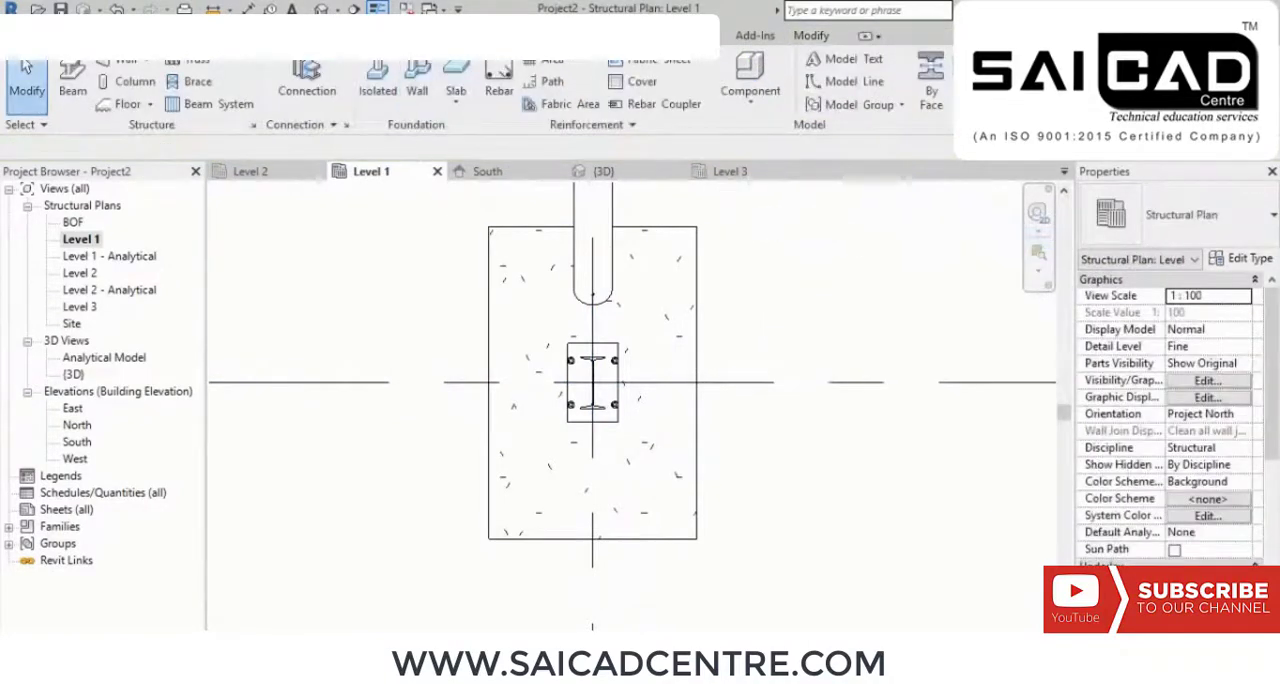
Step: Check the new footing in the 3D view and open the parameters of the base plate connection on it
click(603, 171)
scroll(730, 390, down, 6)
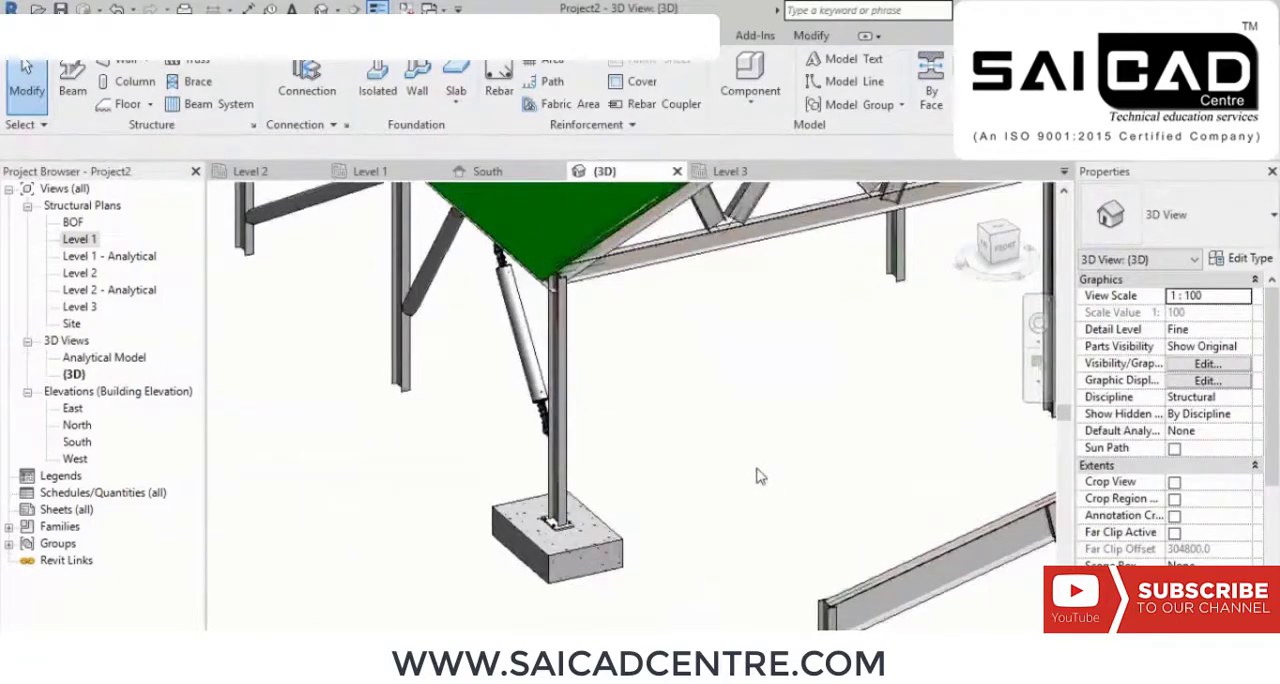
scroll(565, 545, up, 8)
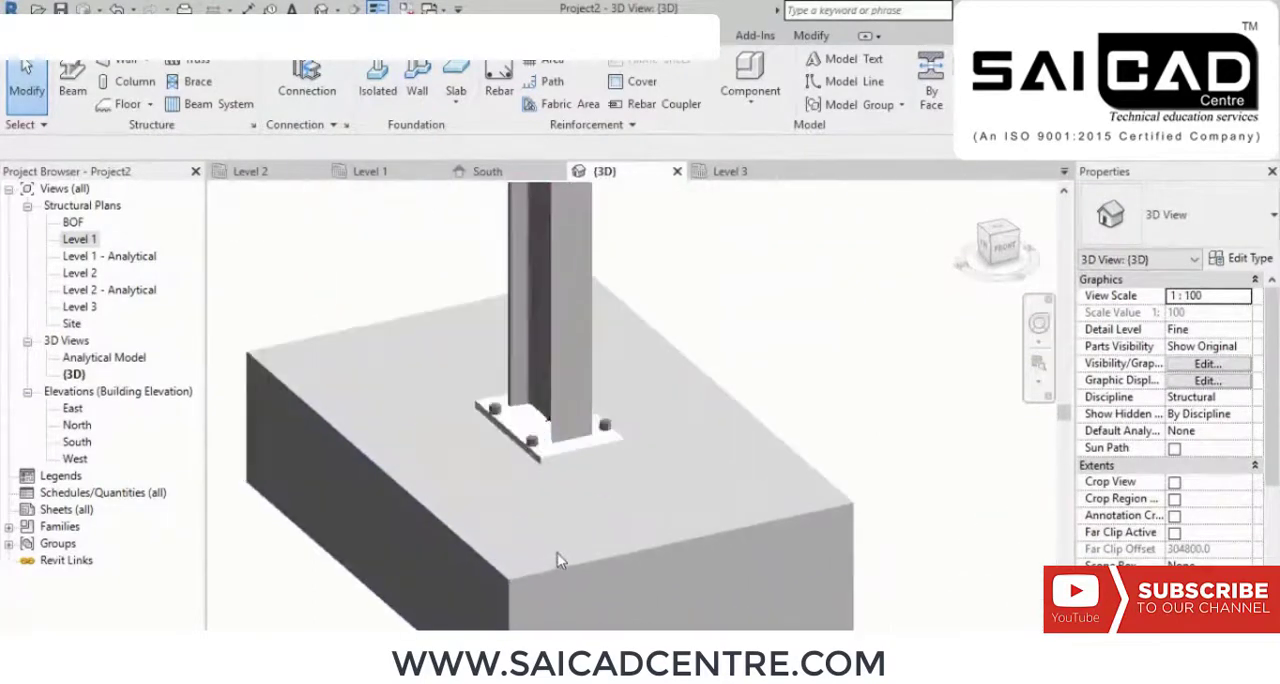
scroll(527, 415, up, 3)
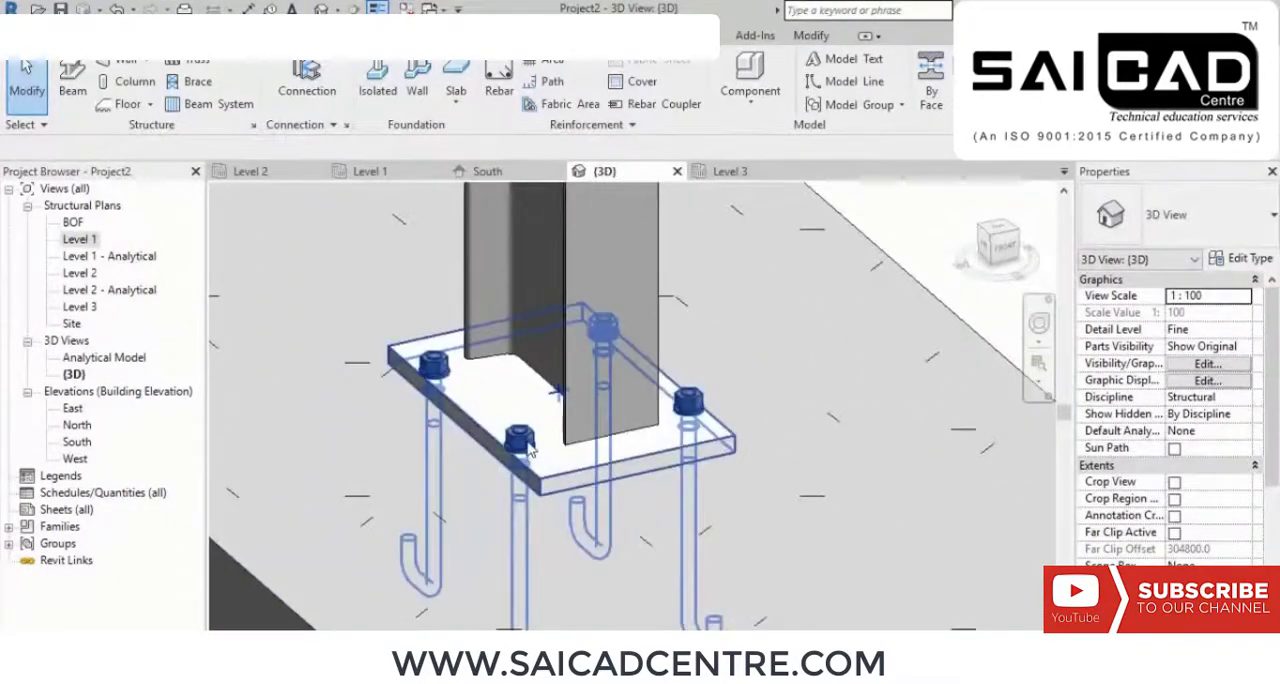
click(527, 418)
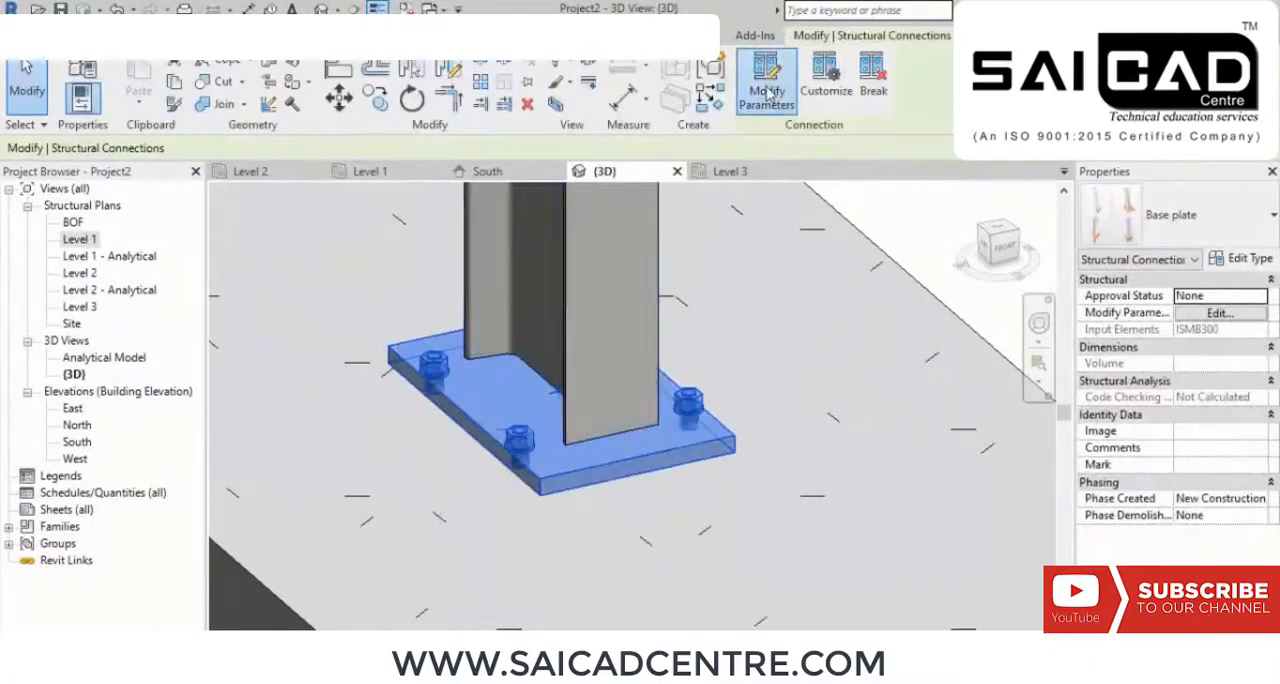
click(768, 92)
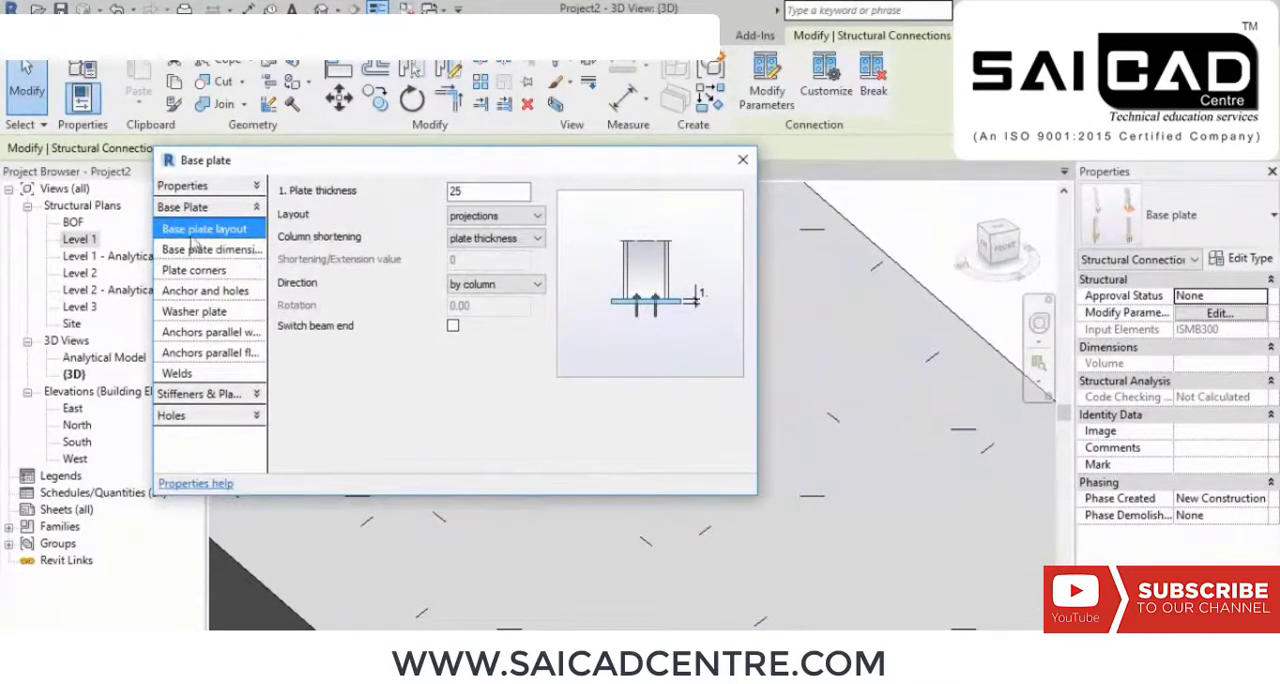
drag(293, 162, 367, 90)
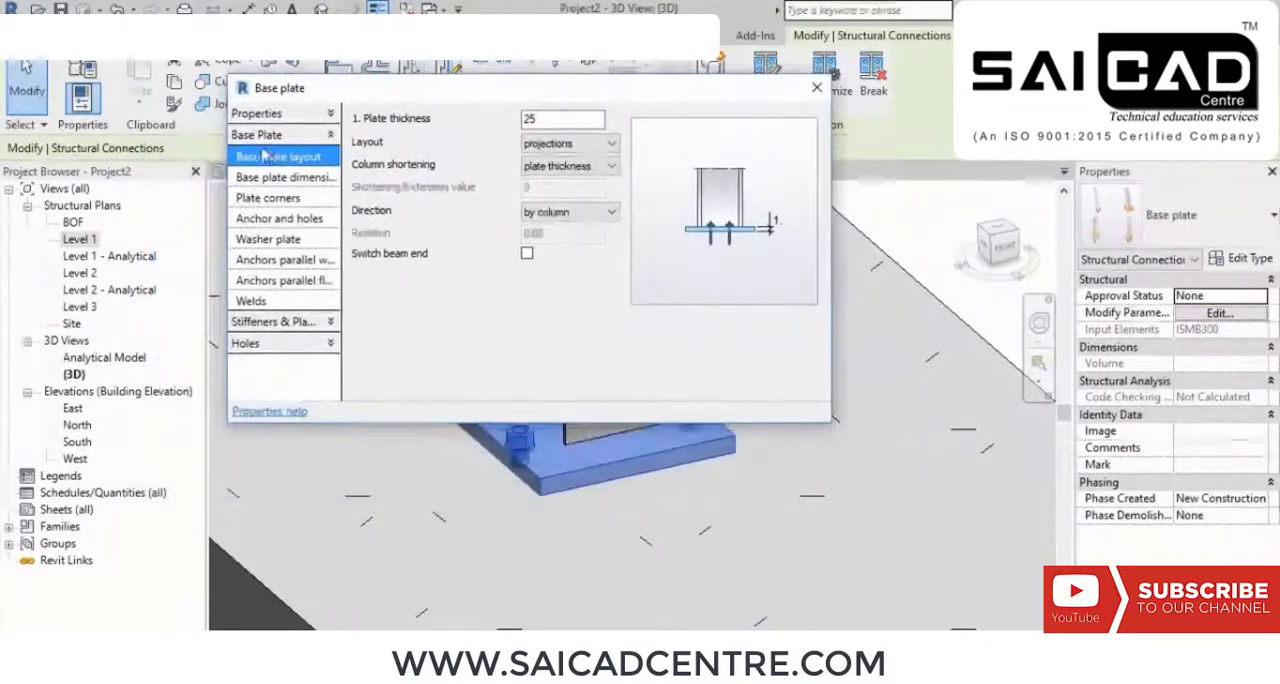
Step: Review the base plate's dimension, corner, anchor, washer plate and weld settings, plus the available hole and stiffener options
click(275, 177)
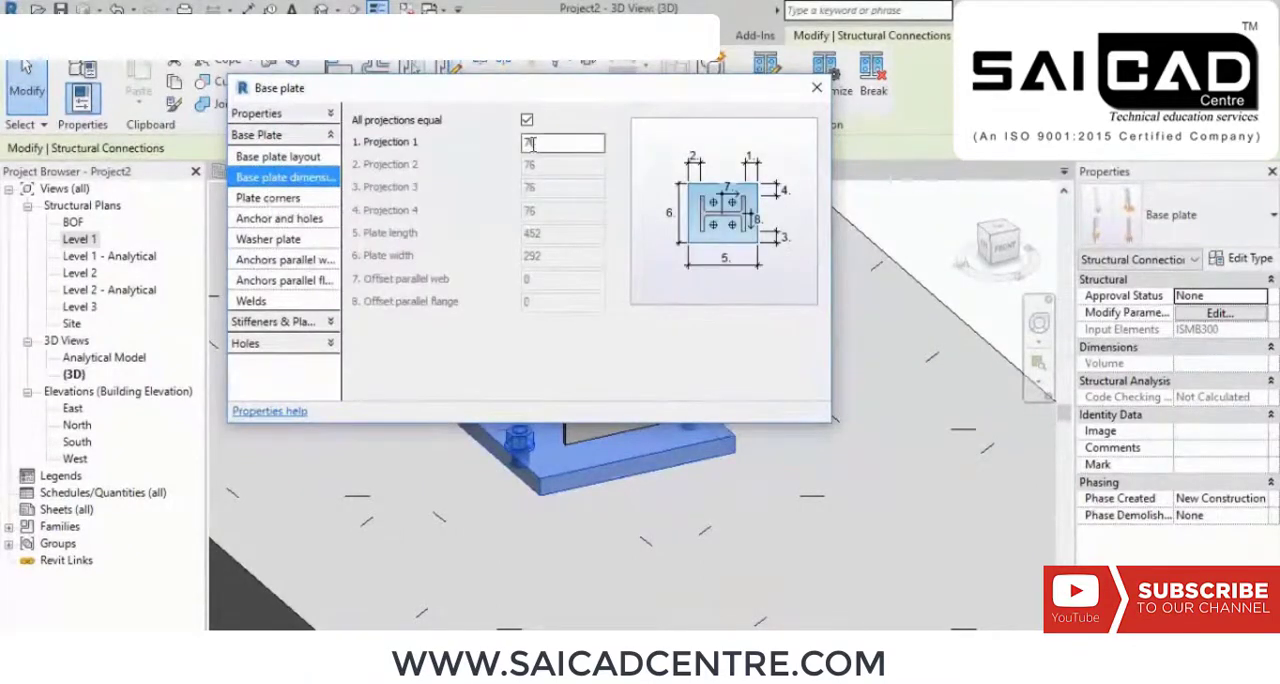
click(276, 199)
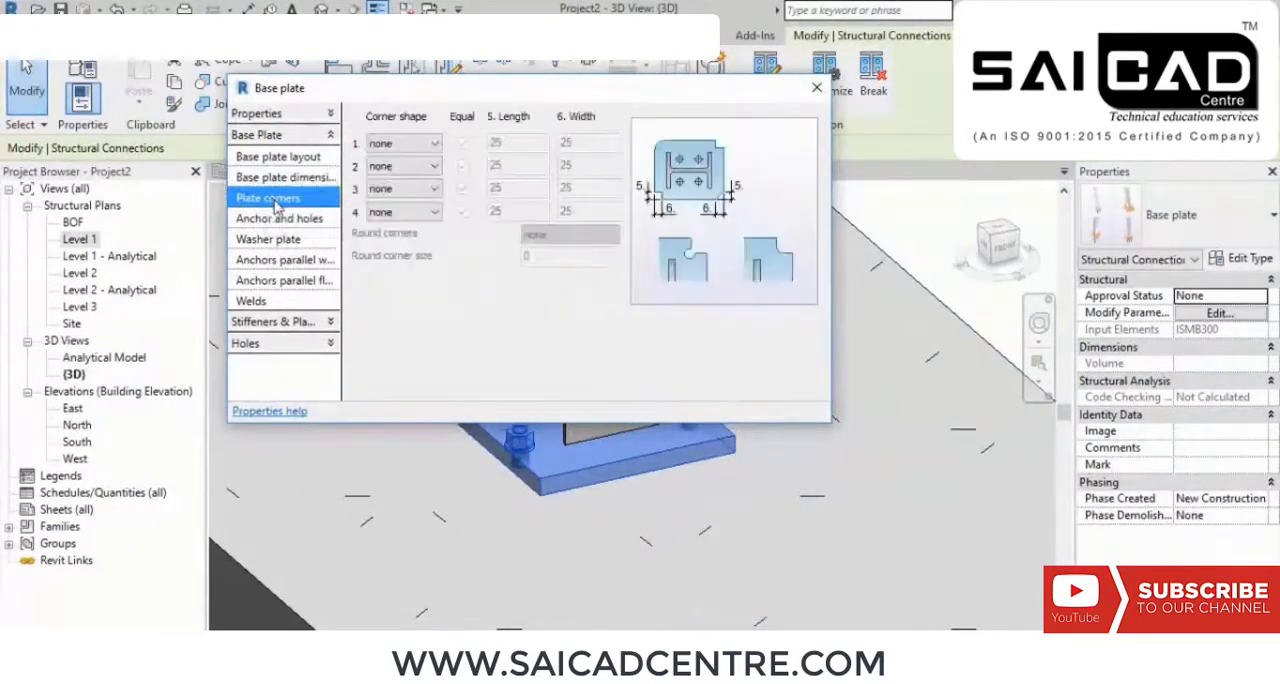
click(283, 220)
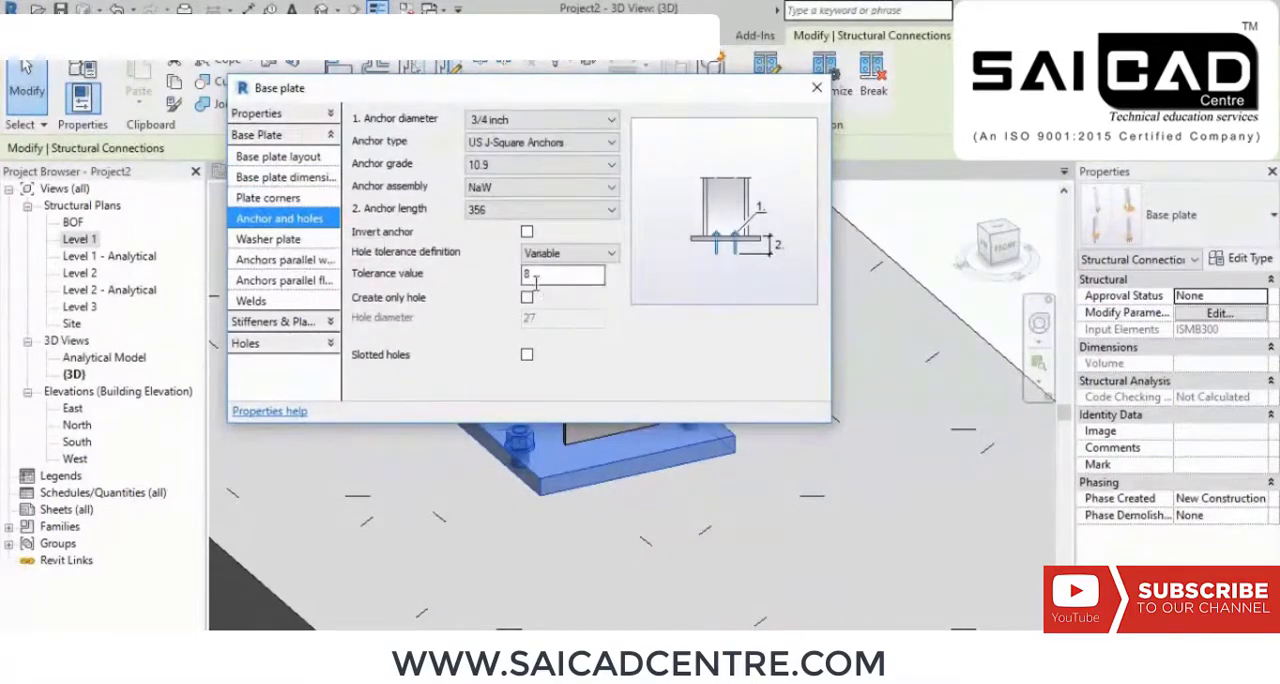
click(280, 240)
click(285, 260)
click(290, 282)
click(292, 301)
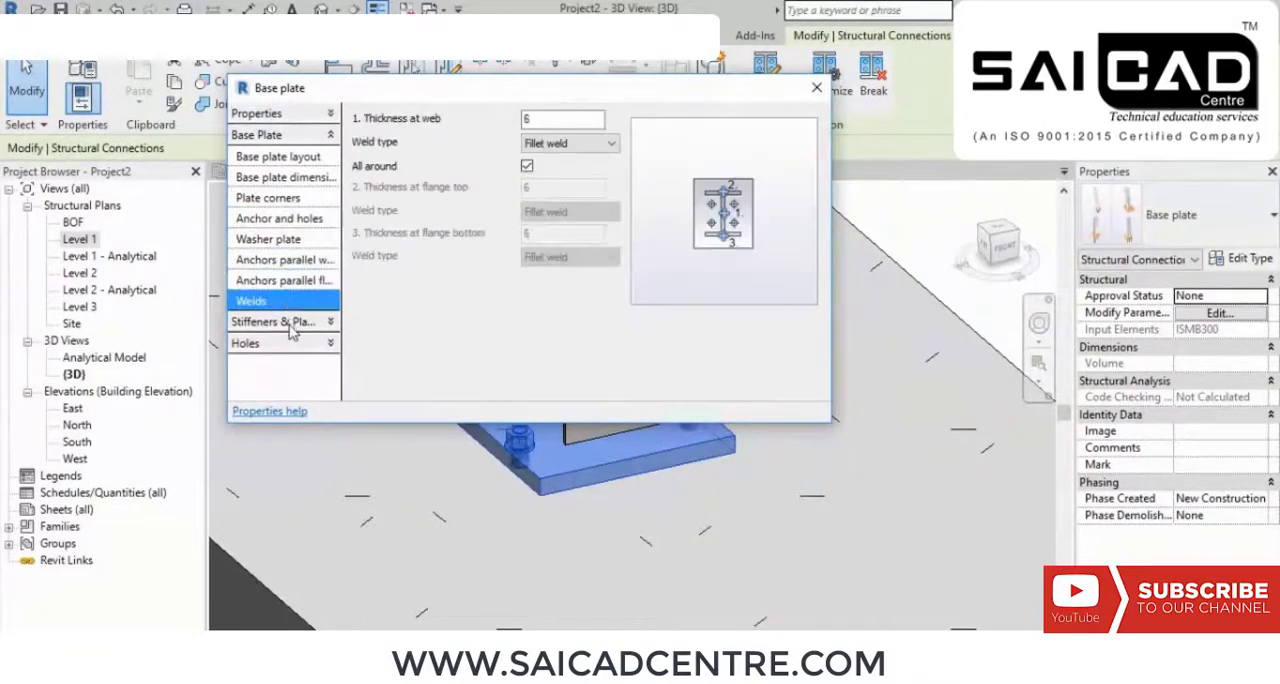
click(310, 345)
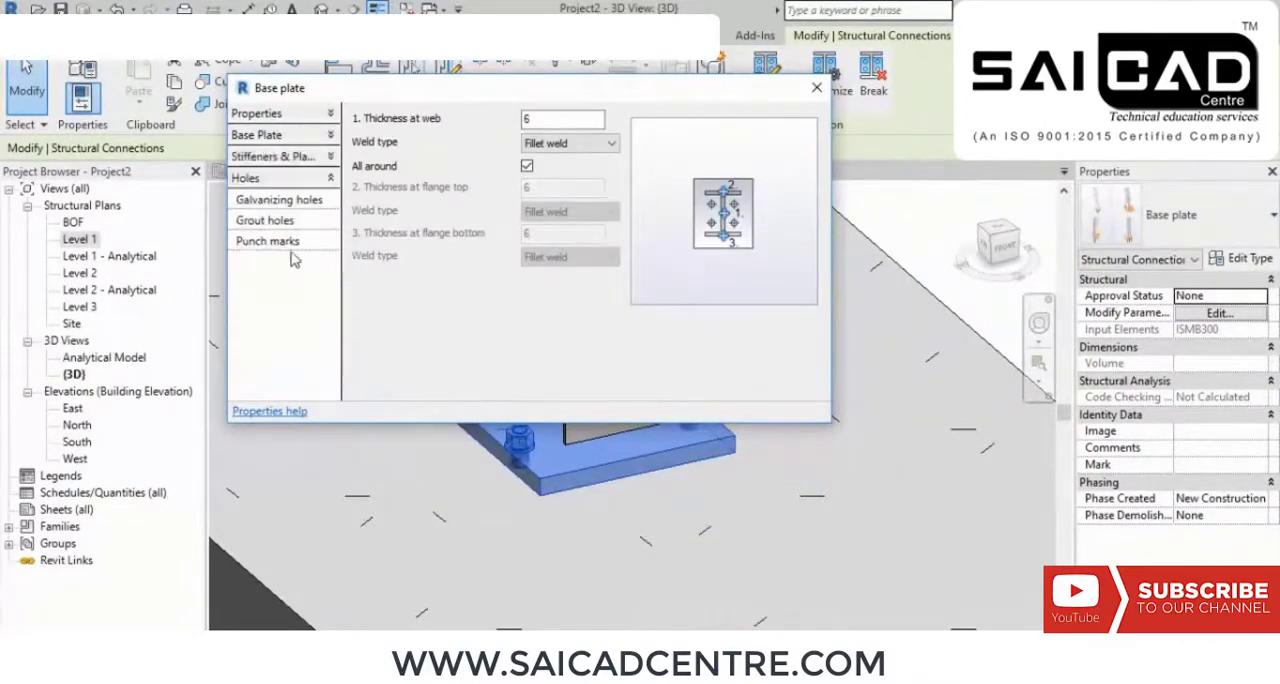
click(318, 161)
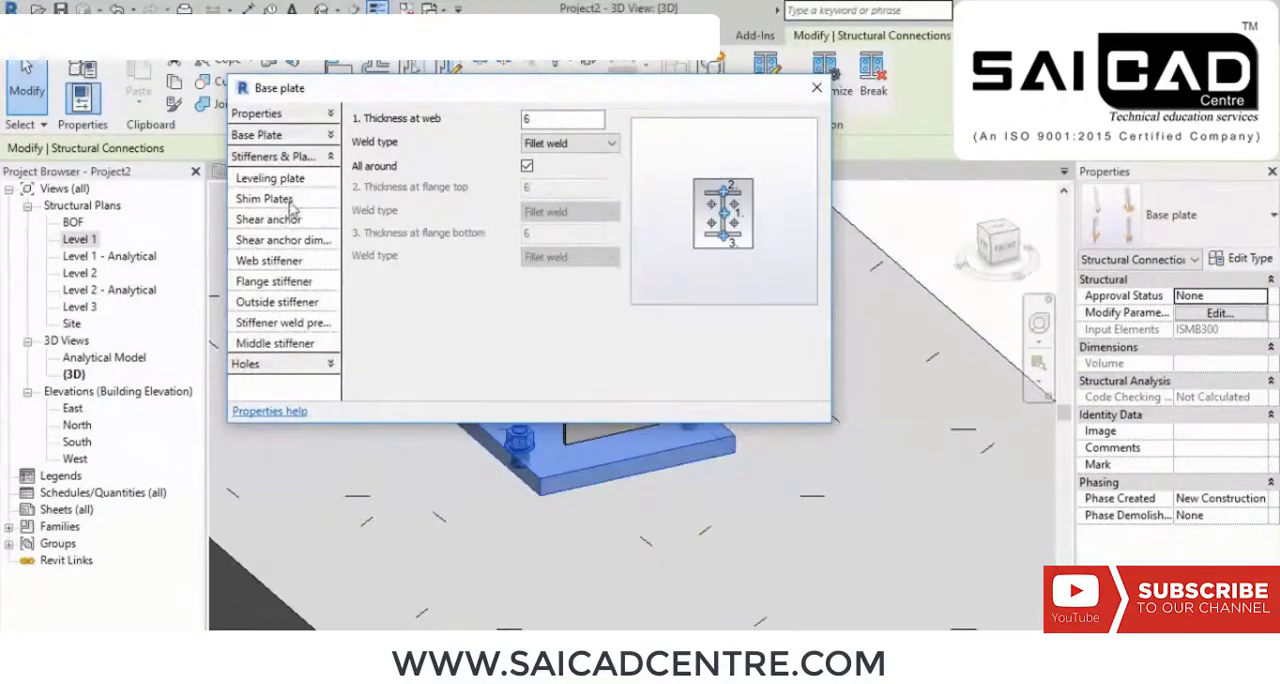
Step: Set the base plate's column shortening to value and its layout to by anchors
click(326, 135)
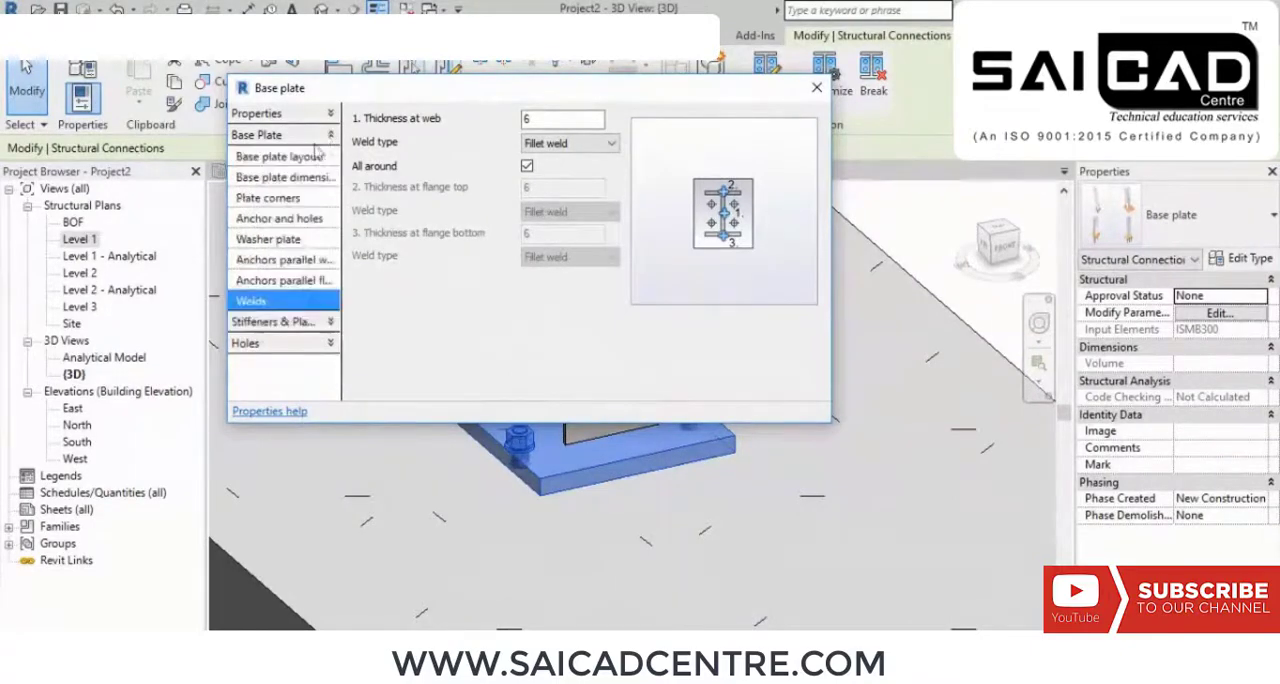
click(300, 158)
click(598, 146)
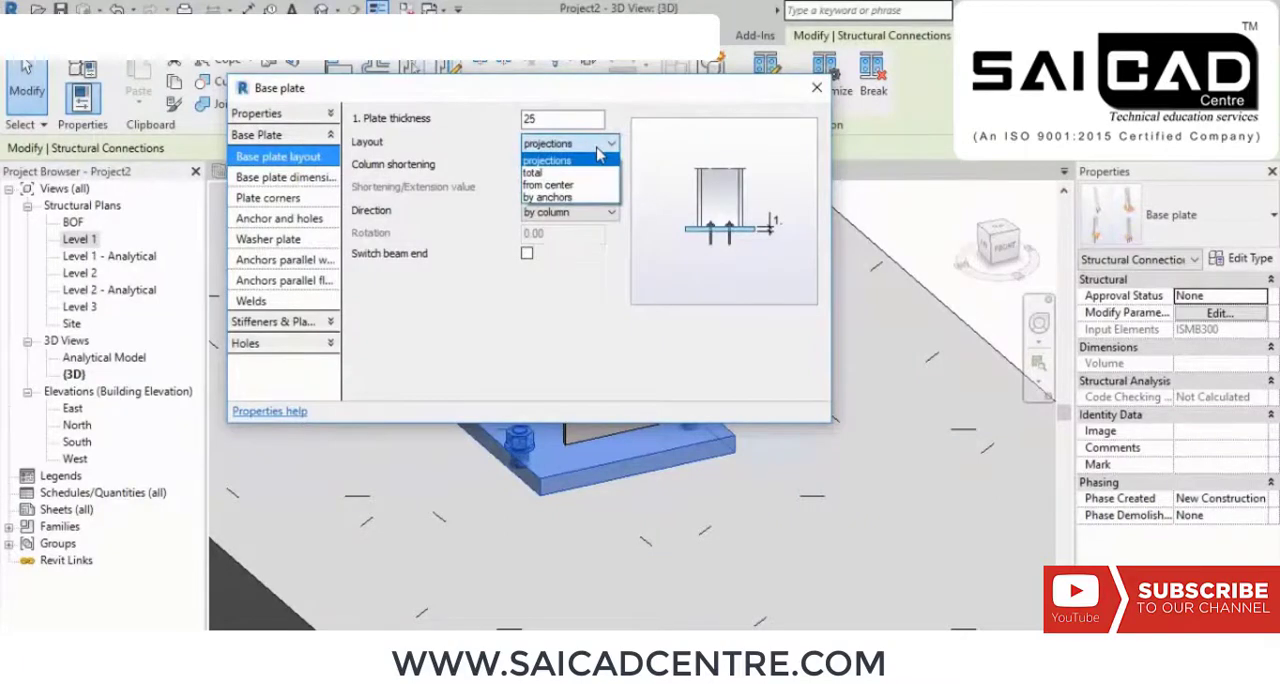
click(600, 150)
click(593, 148)
click(591, 150)
click(591, 168)
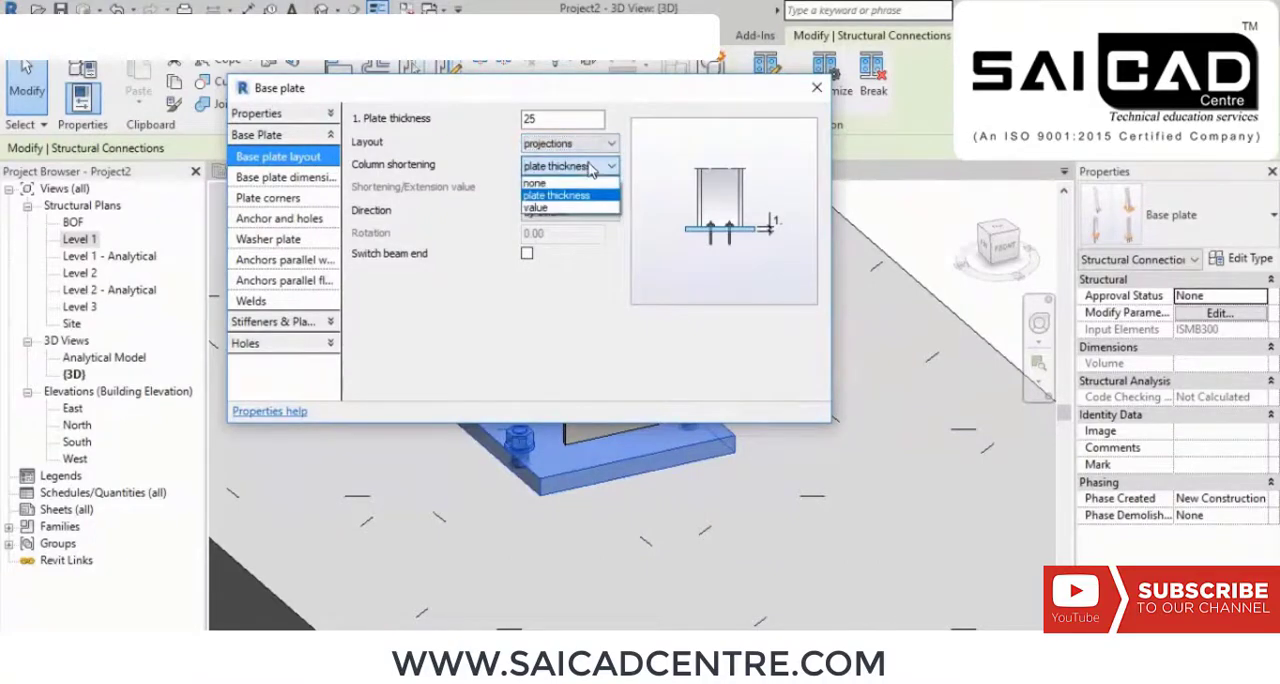
click(558, 208)
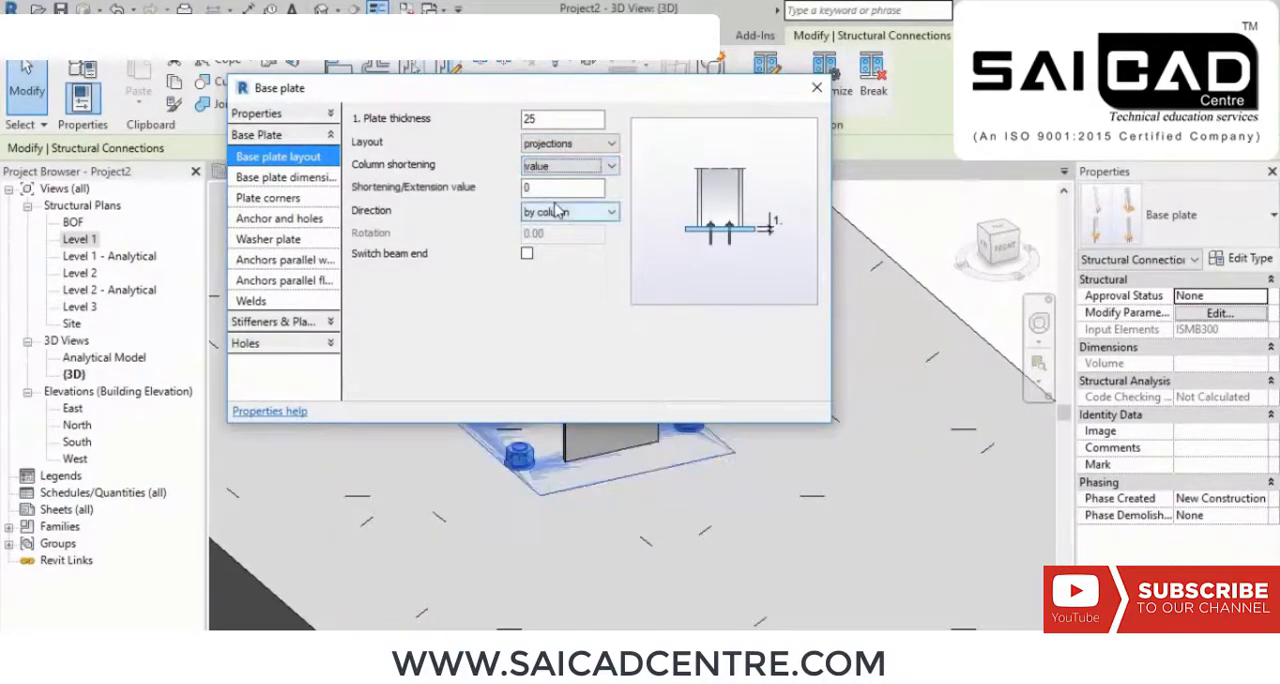
click(575, 143)
click(562, 197)
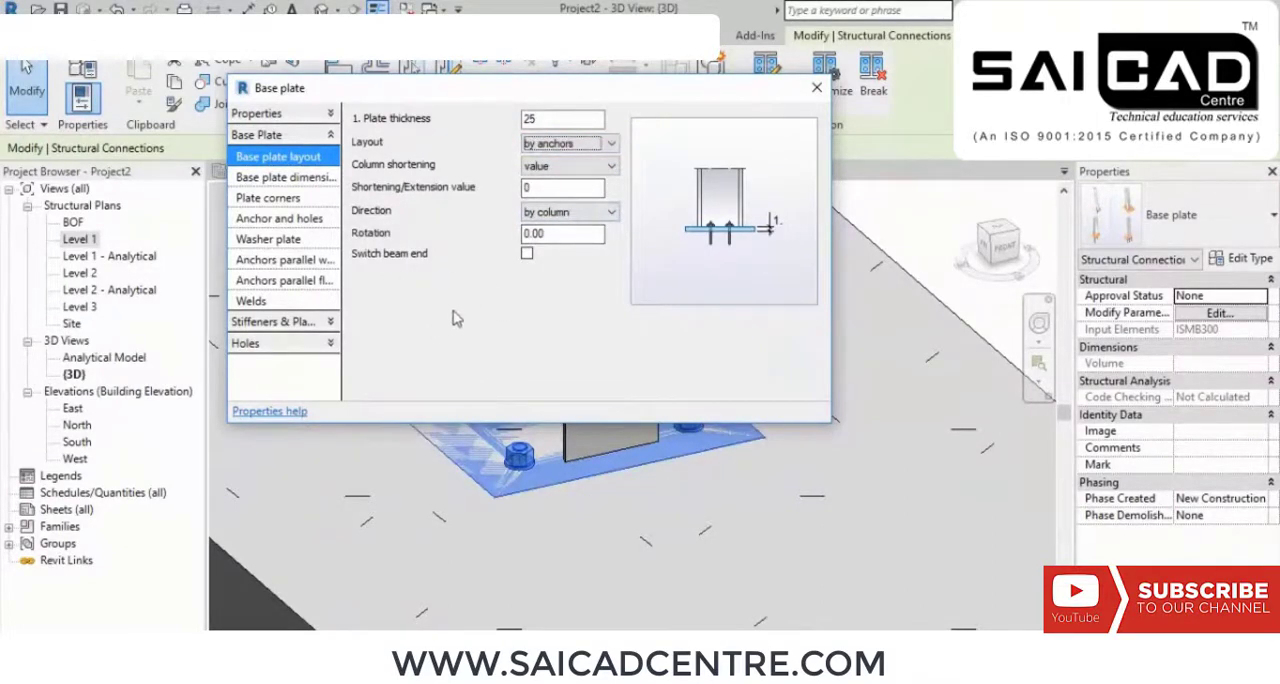
Step: Turn off equal projections in the base plate dimensions, check the plate corner settings, and close the connection's parameters
click(290, 177)
double_click(585, 141)
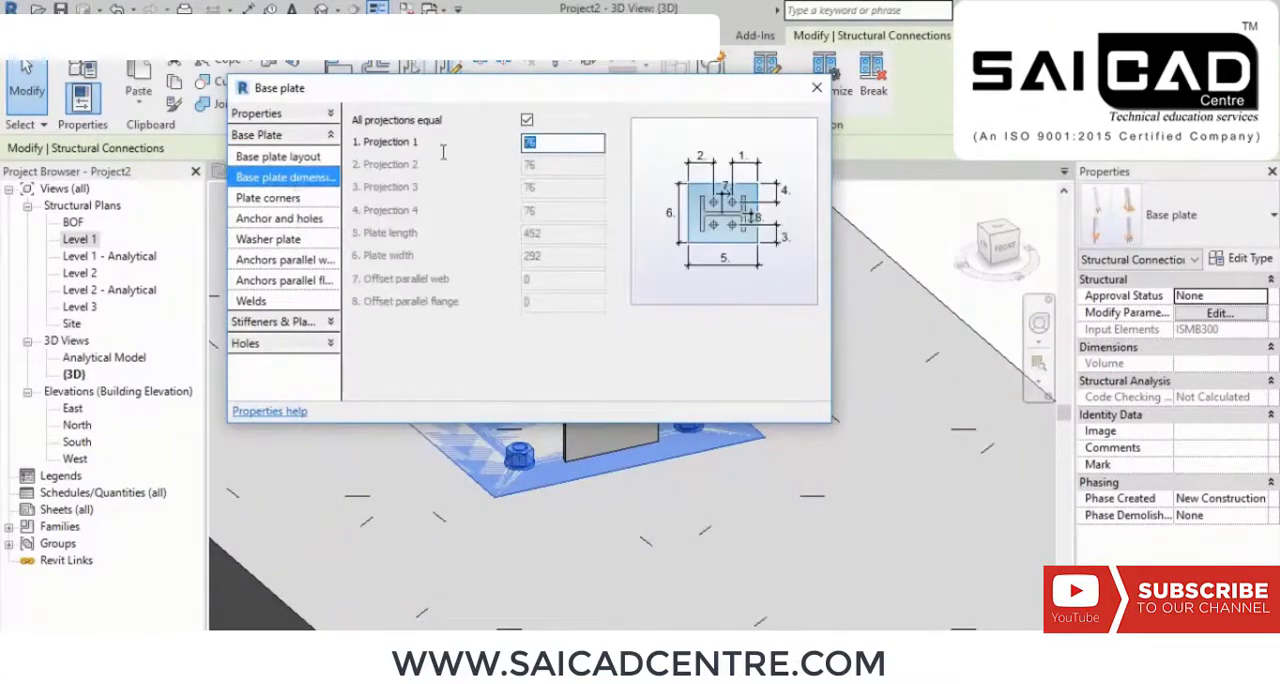
click(527, 120)
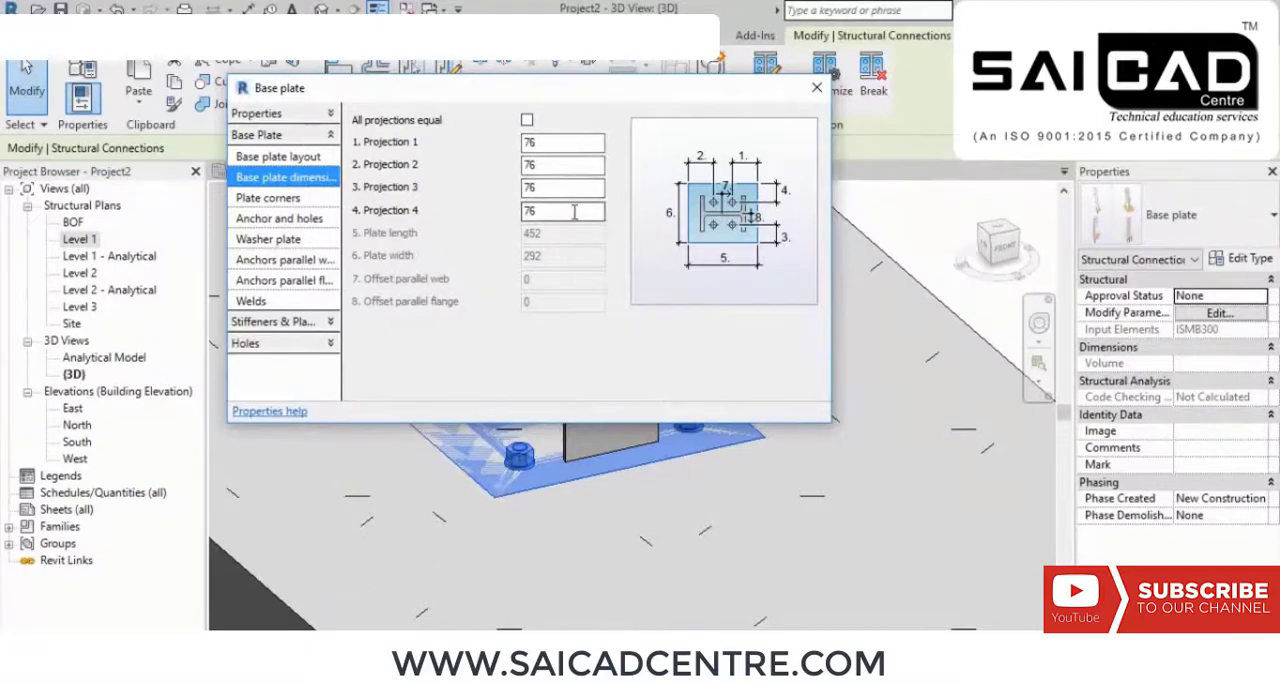
click(298, 199)
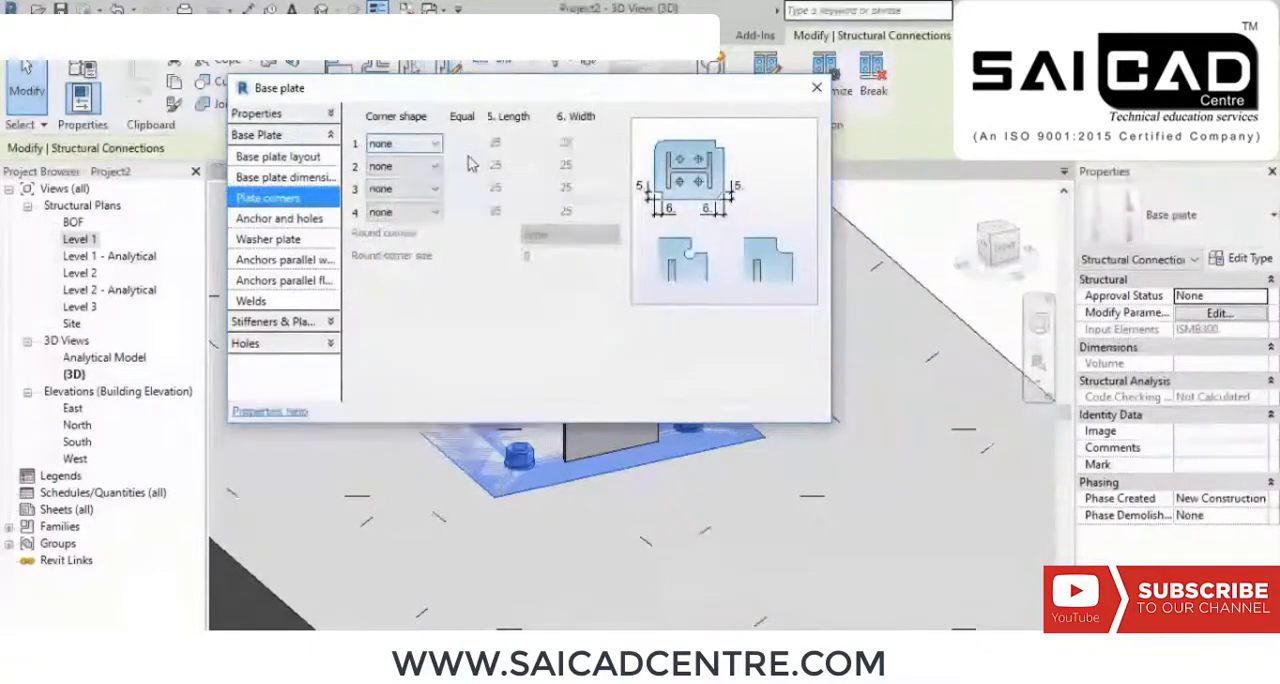
click(283, 177)
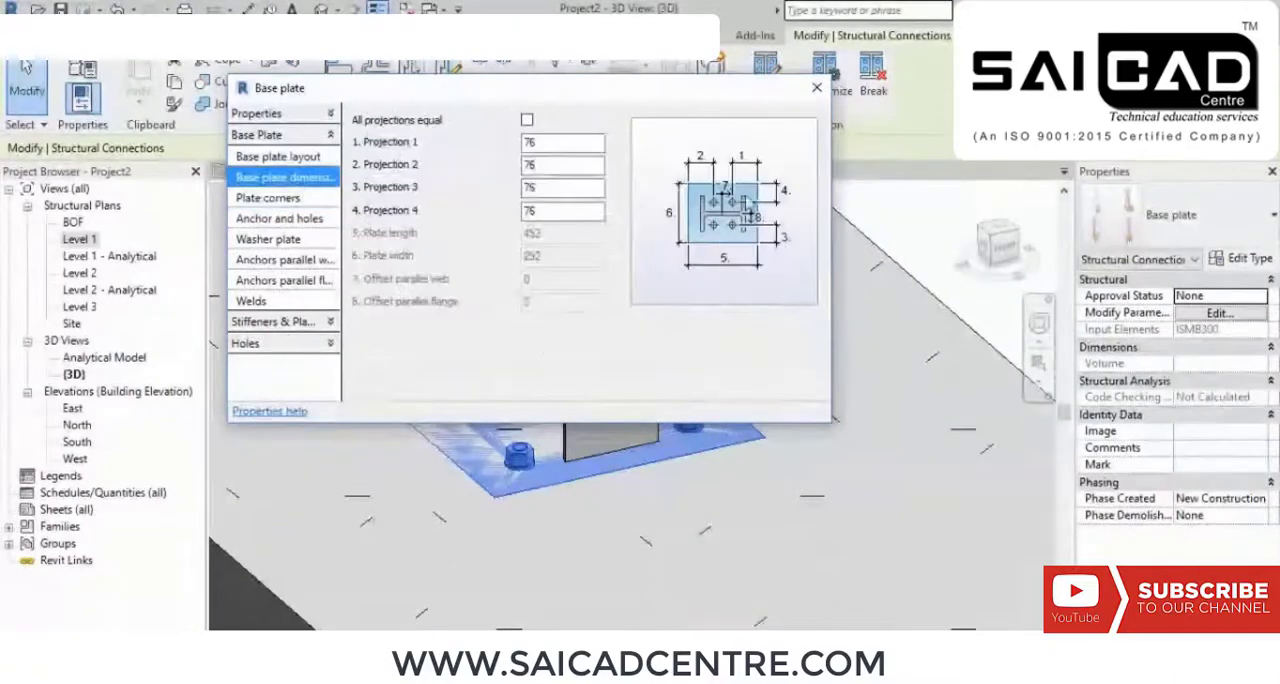
click(816, 88)
Step: Inspect the base plate on its footing up close and the whole frame in the 3D view
scroll(686, 240, down, 2)
scroll(686, 240, down, 1)
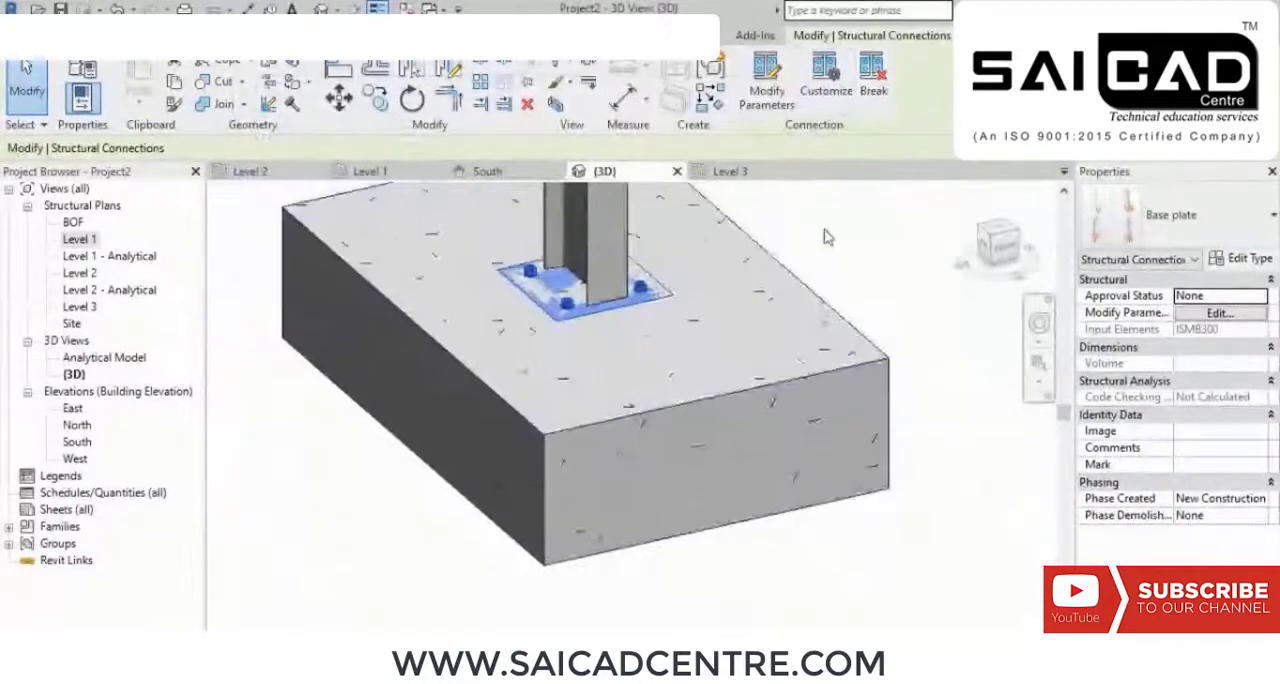
click(826, 236)
middle_drag(824, 284, 792, 370)
scroll(620, 380, up, 2)
scroll(670, 362, down, 5)
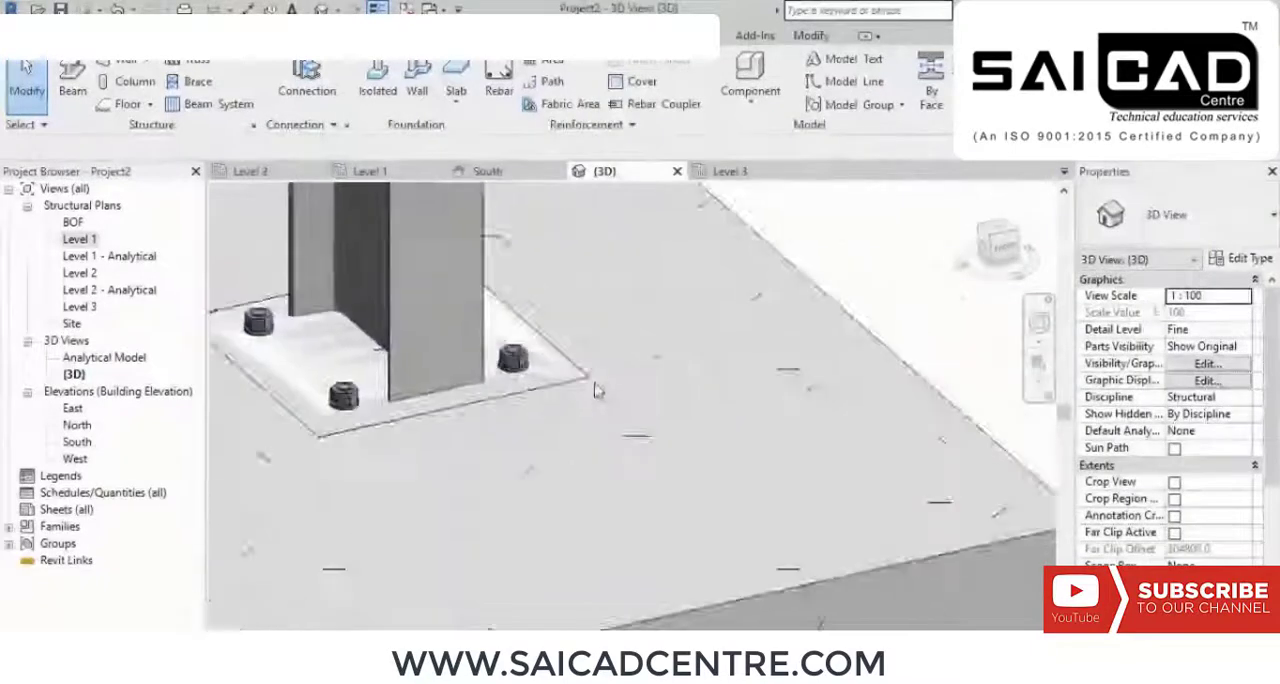
scroll(591, 435, down, 5)
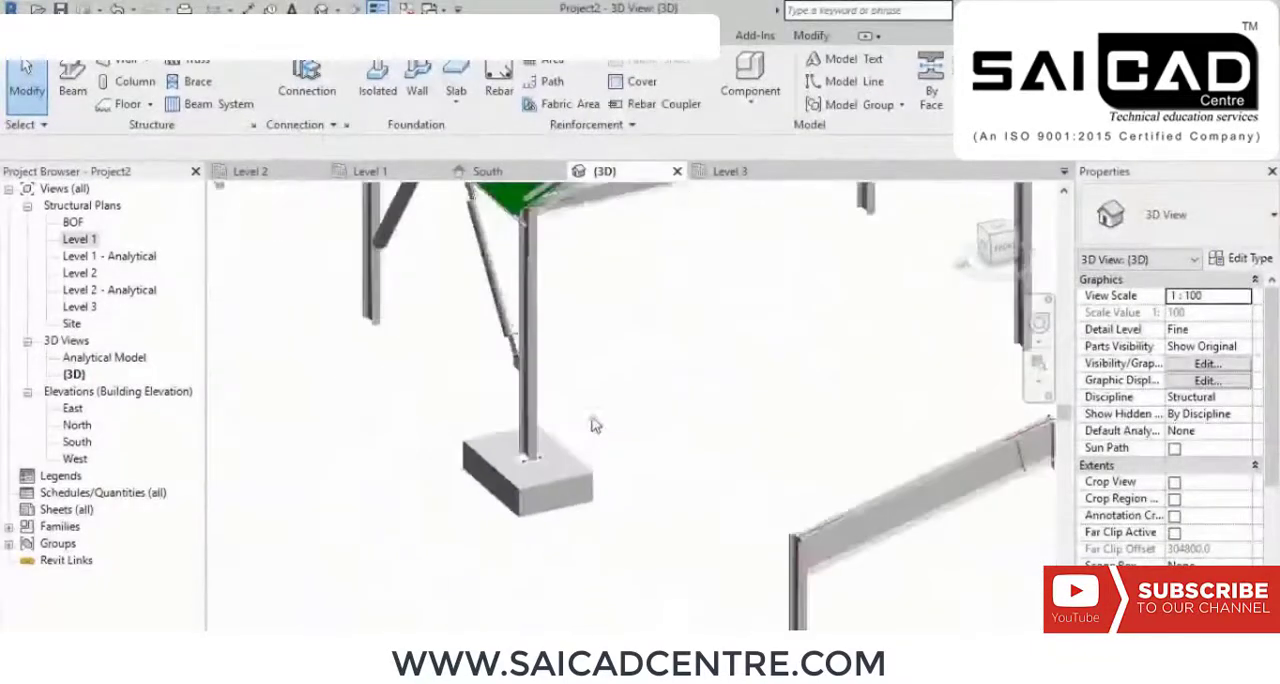
scroll(592, 436, up, 1)
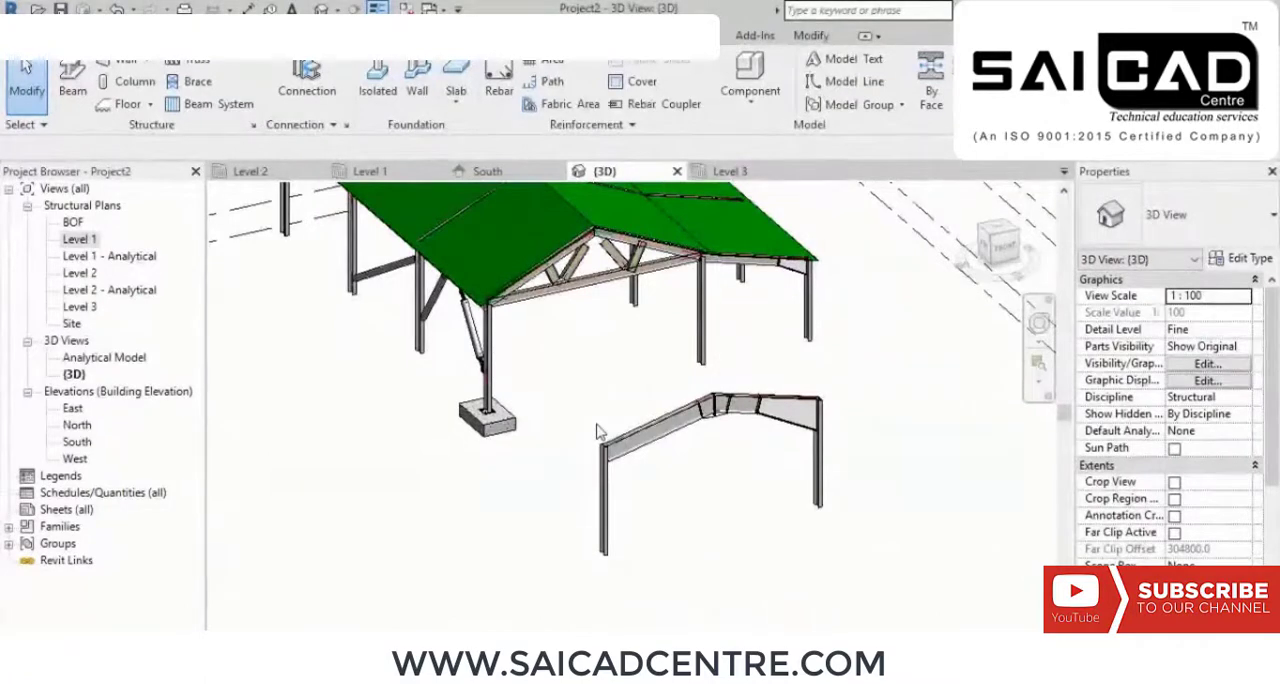
middle_drag(594, 415, 505, 522)
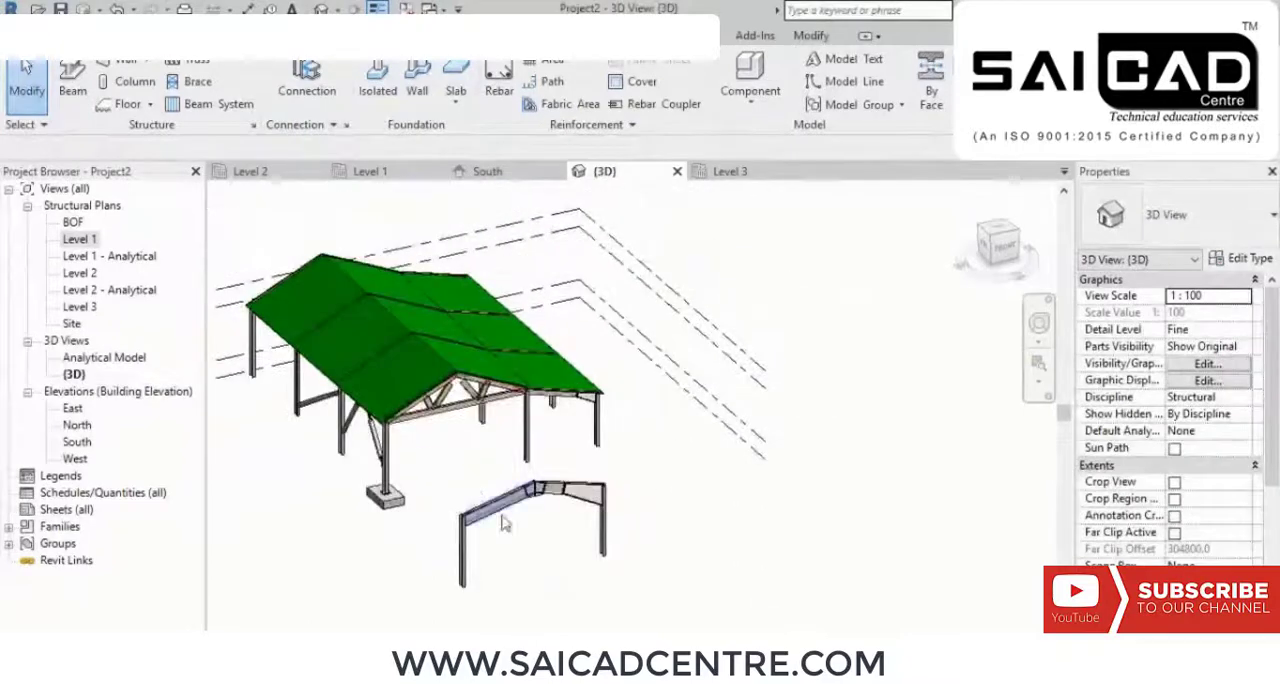
Step: Open the Level 2 structural plan and start a structural wall of type Generic - 300mm in the open area near grid 1
double_click(79, 241)
double_click(80, 273)
middle_drag(472, 430, 577, 314)
scroll(577, 312, down, 6)
middle_drag(390, 432, 506, 411)
scroll(506, 411, up, 2)
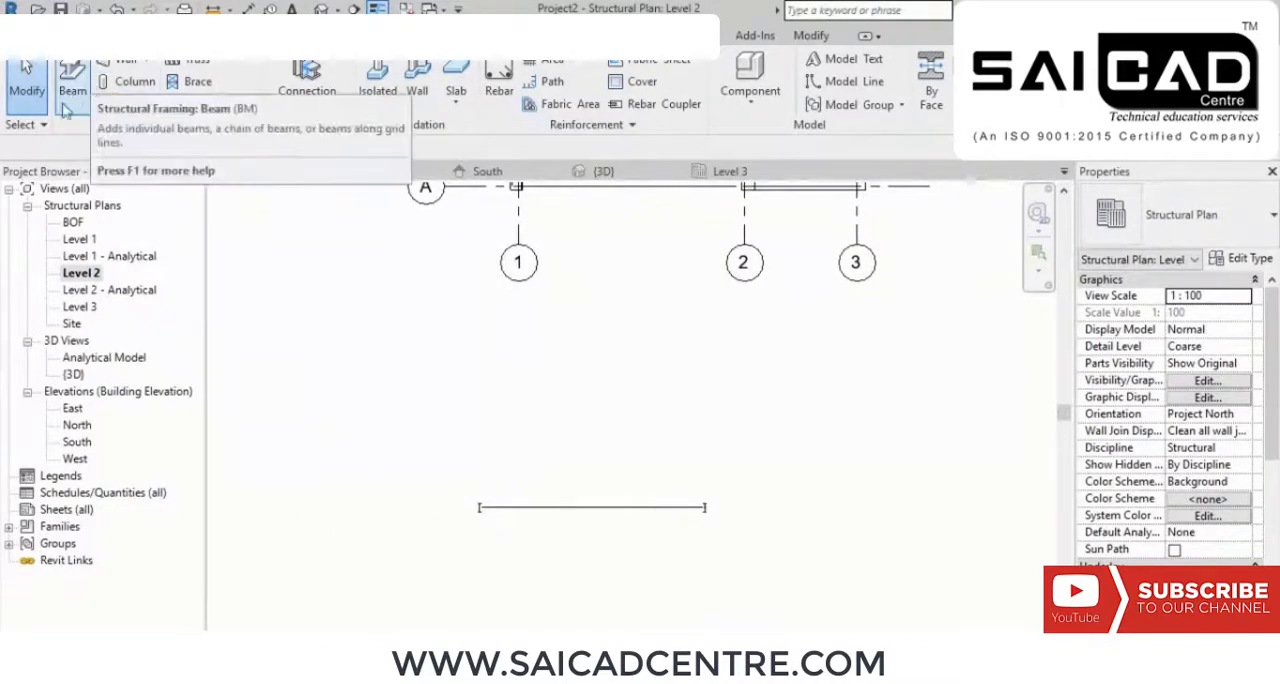
click(122, 68)
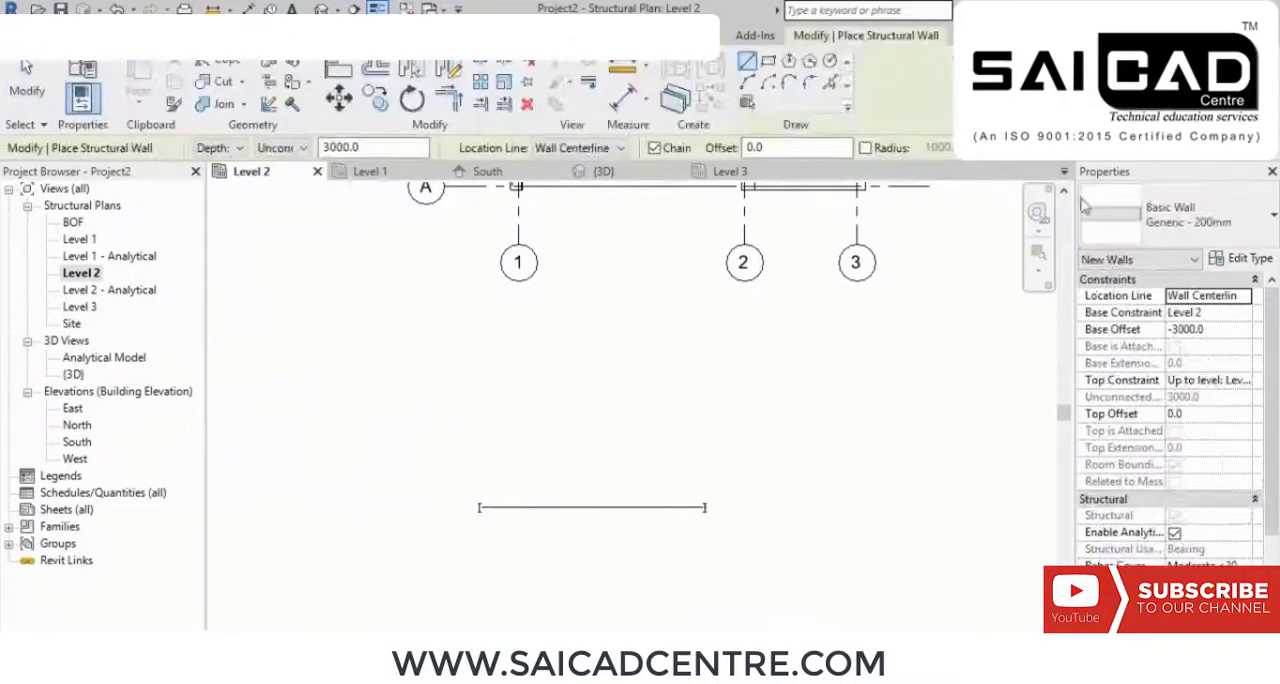
click(1165, 222)
click(1147, 390)
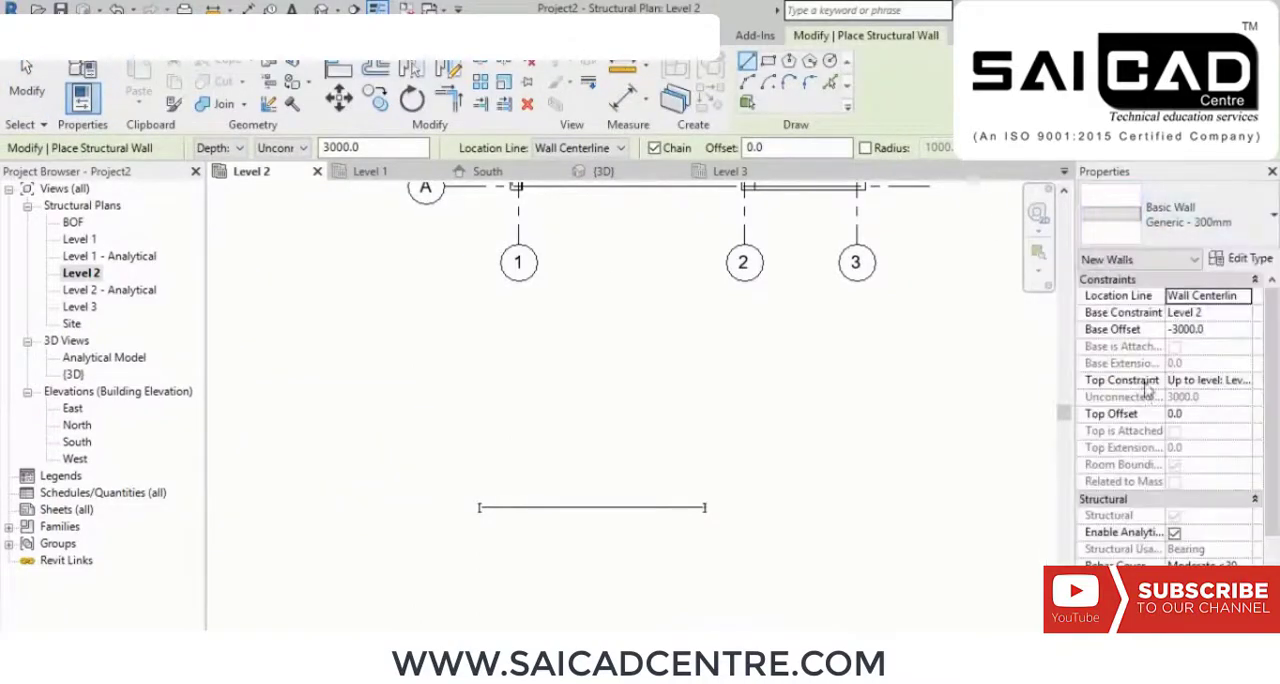
click(517, 186)
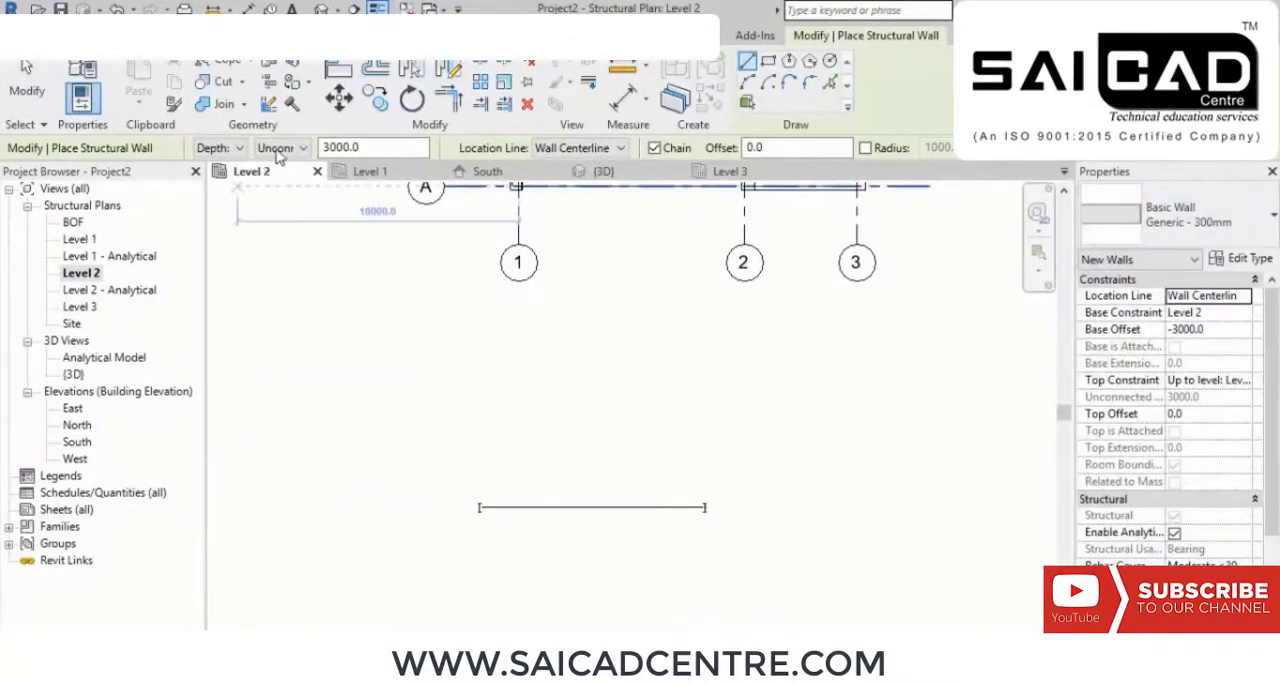
click(292, 149)
click(286, 195)
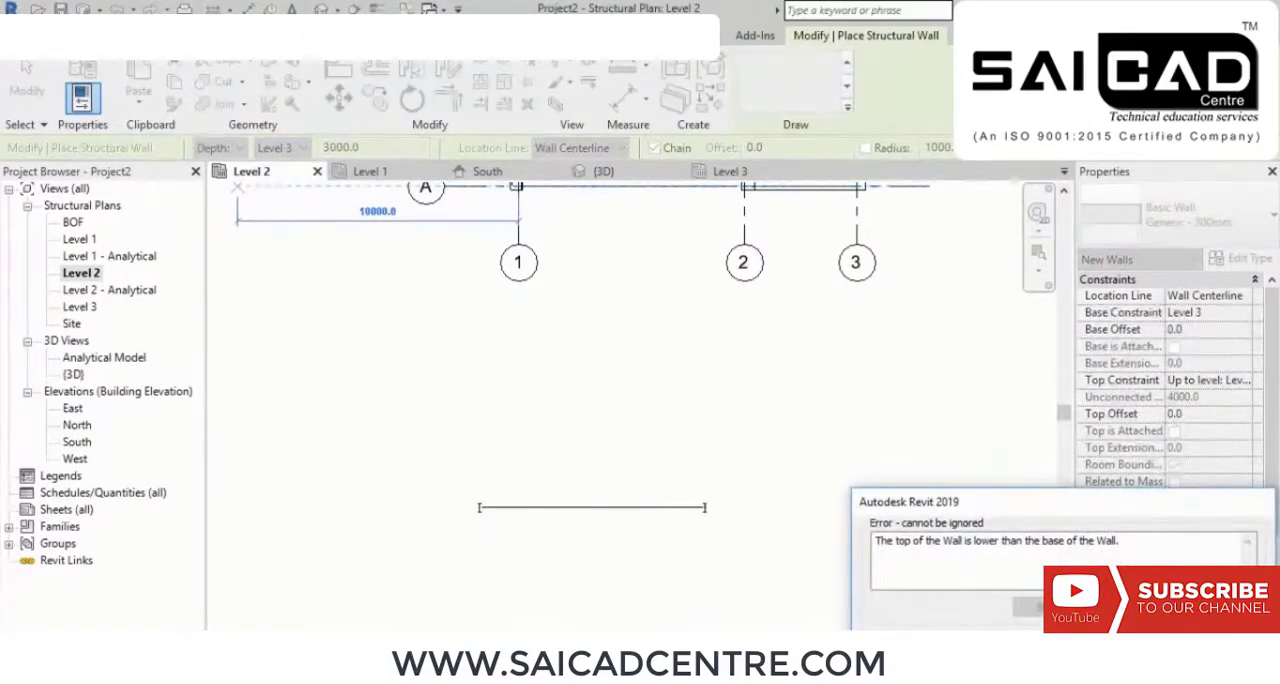
click(1218, 645)
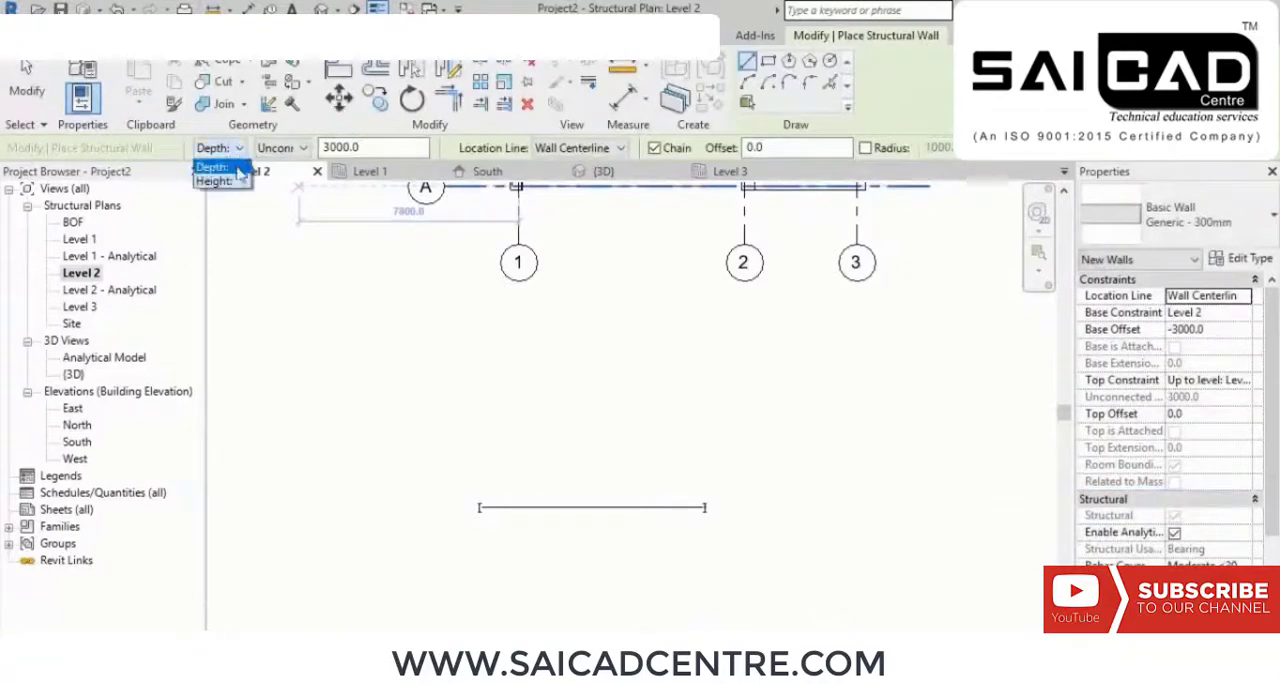
Step: Draw a vertical structural wall about 5800 mm long below grid bubble 1, with its height running up to Level 3
click(232, 181)
click(292, 148)
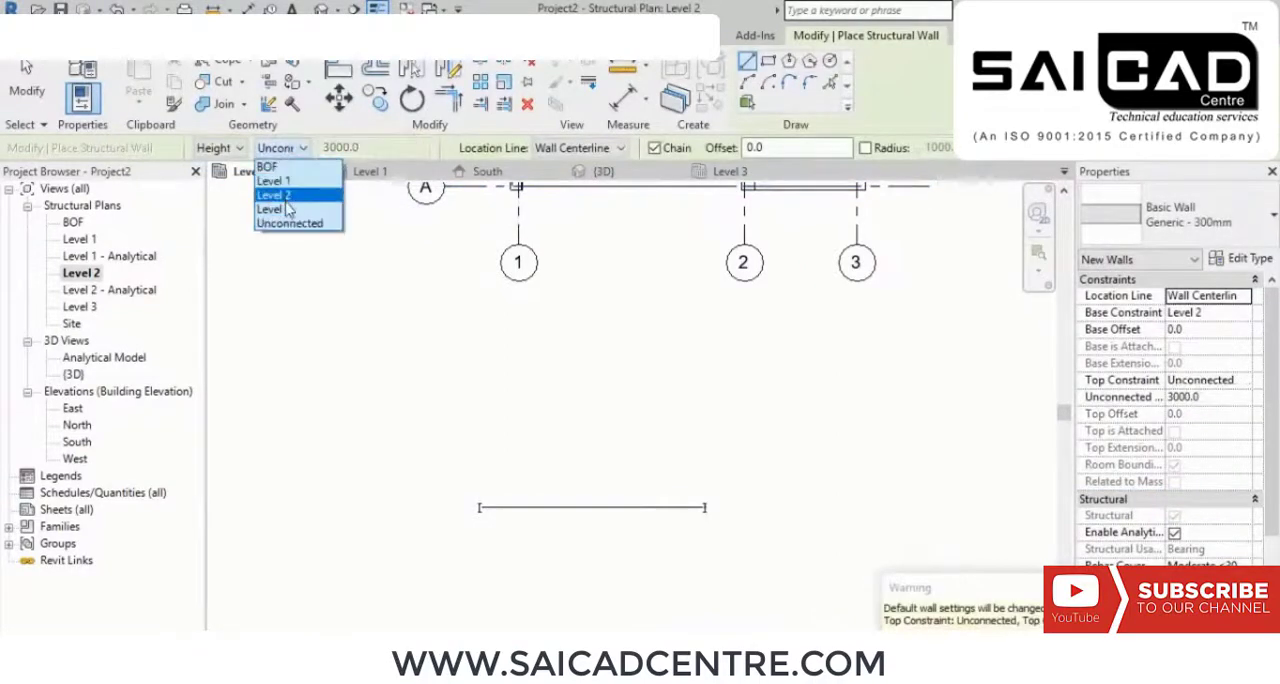
click(287, 209)
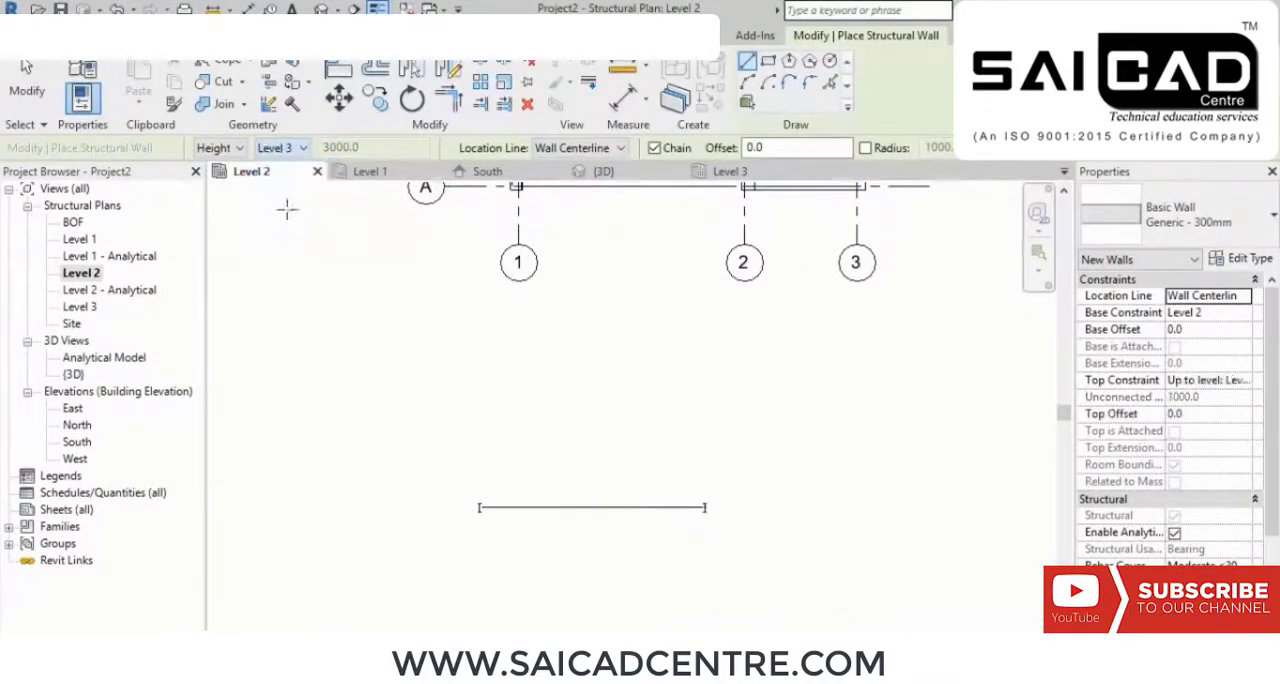
click(519, 320)
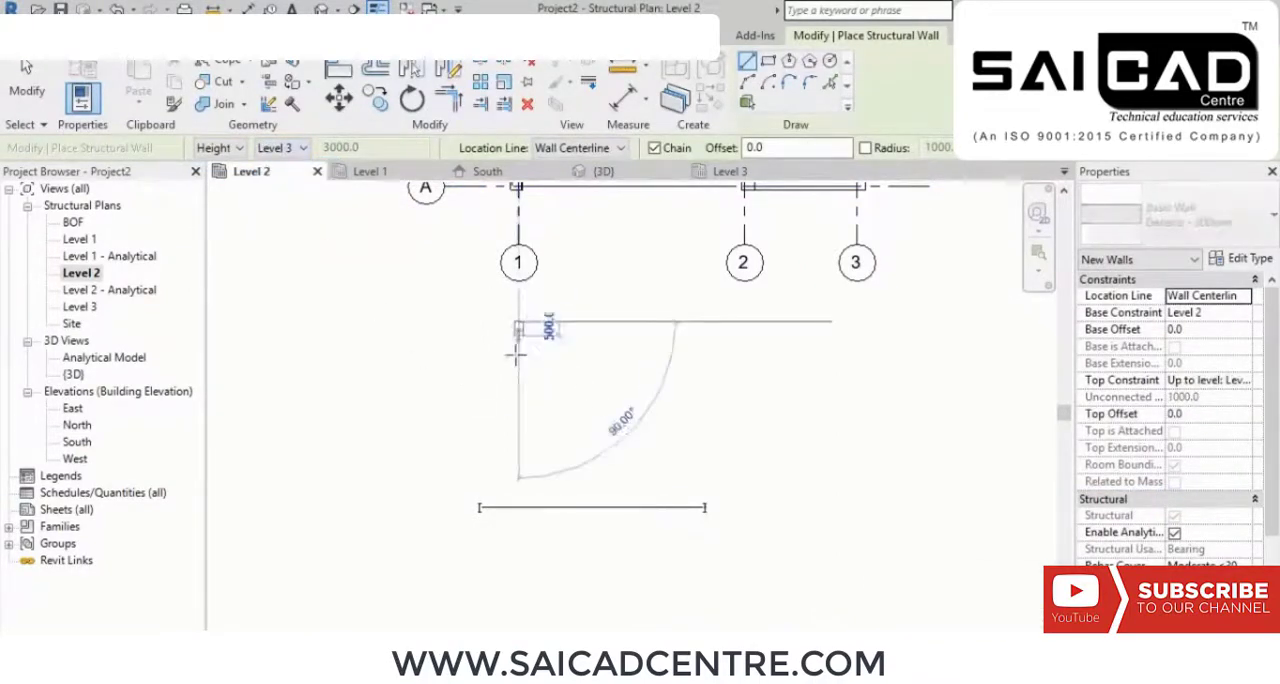
click(518, 487)
right_click(626, 338)
click(640, 350)
right_click(662, 352)
click(690, 364)
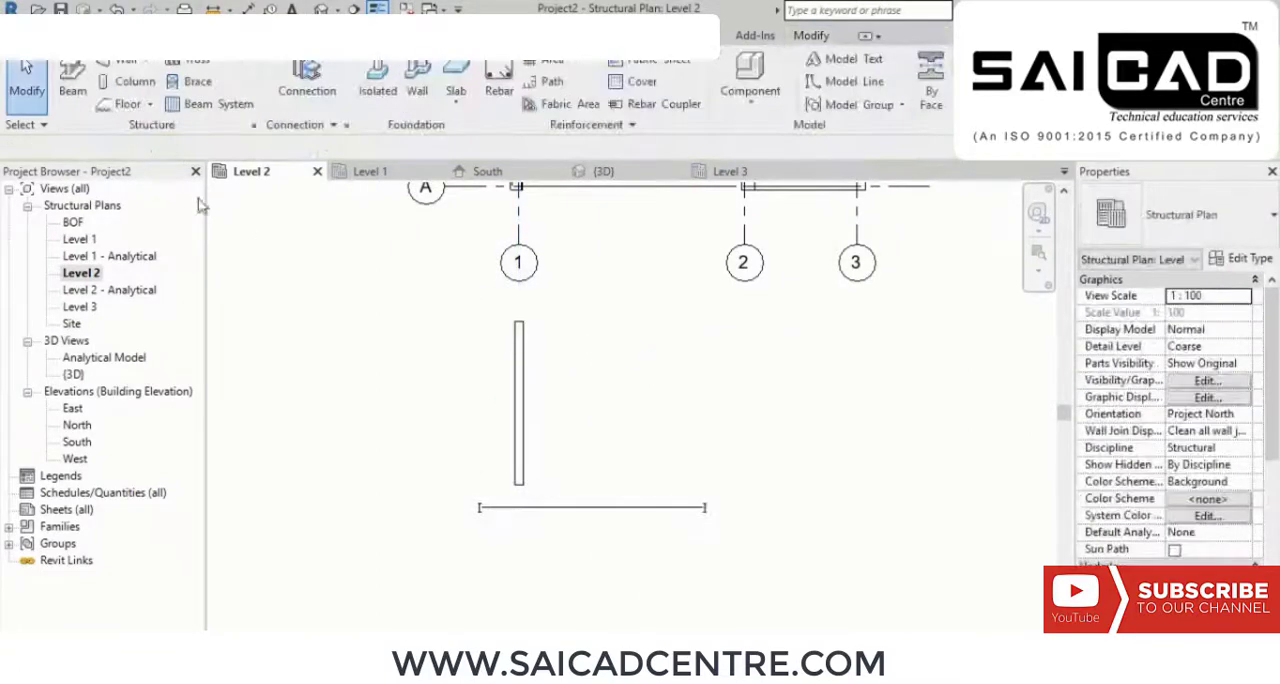
Step: Place an ISMB600 beam running horizontally from the middle of the new wall, perpendicular to it
click(80, 80)
scroll(515, 391, up, 3)
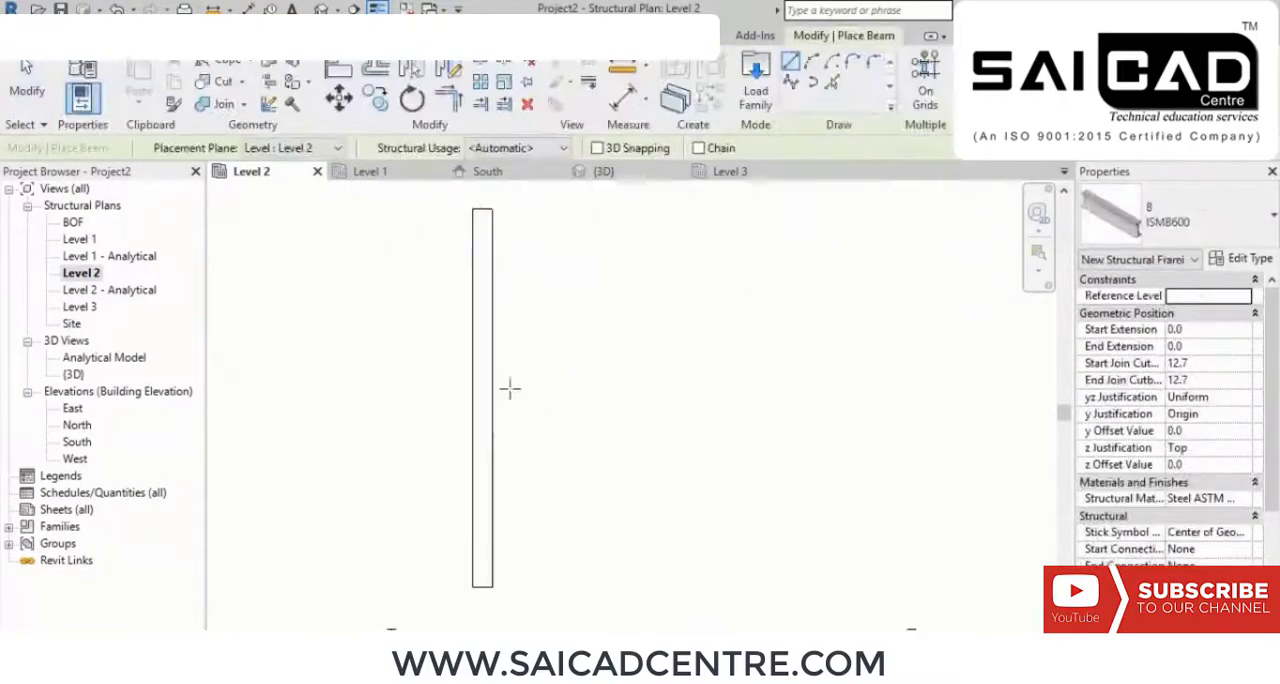
click(481, 378)
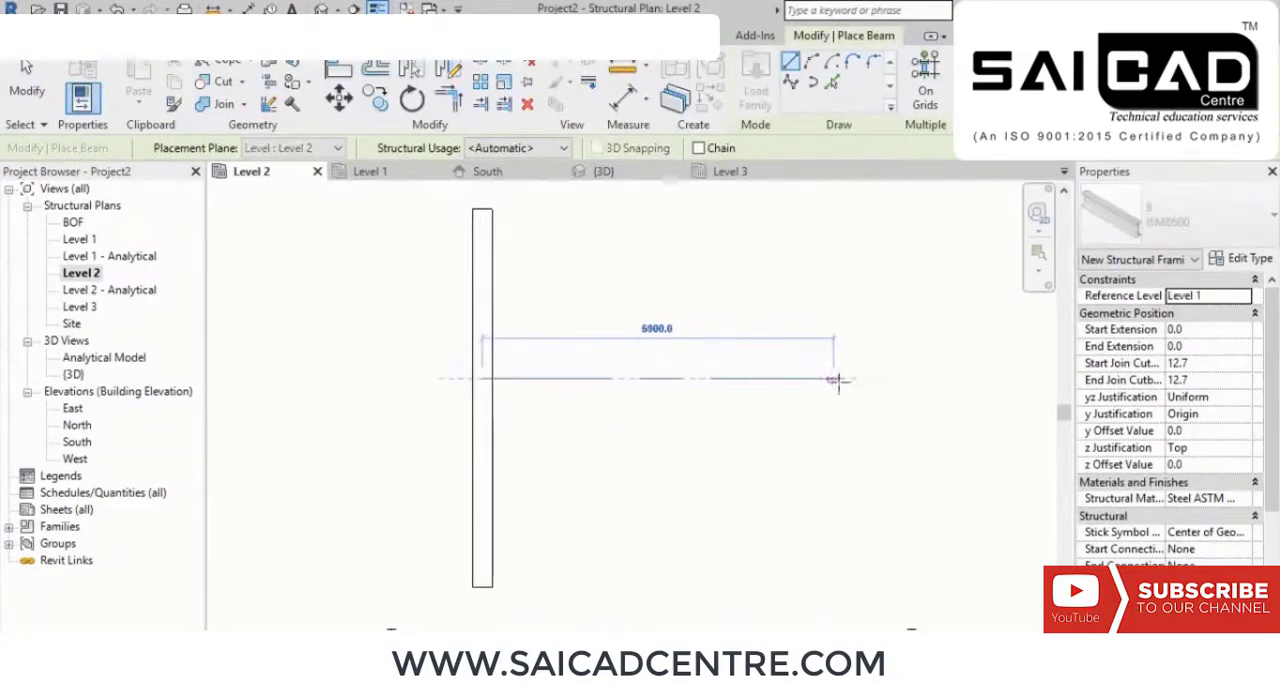
click(937, 378)
right_click(768, 256)
click(802, 273)
right_click(845, 288)
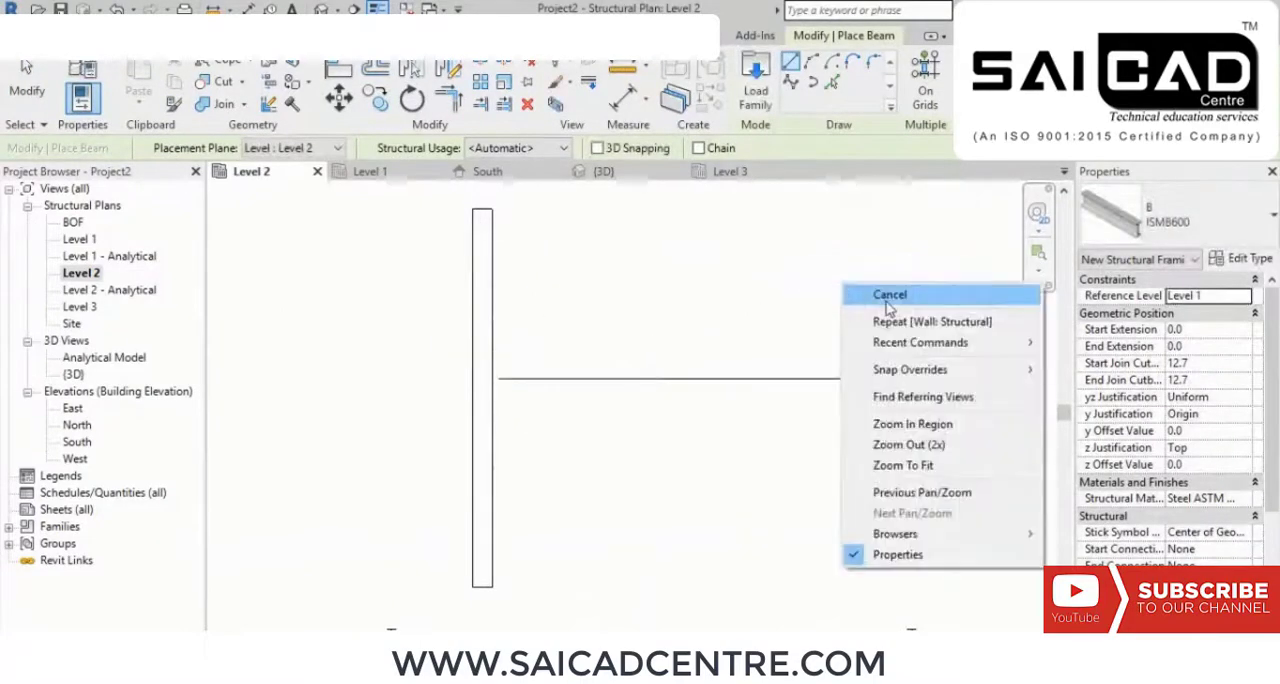
click(886, 302)
scroll(706, 372, down, 3)
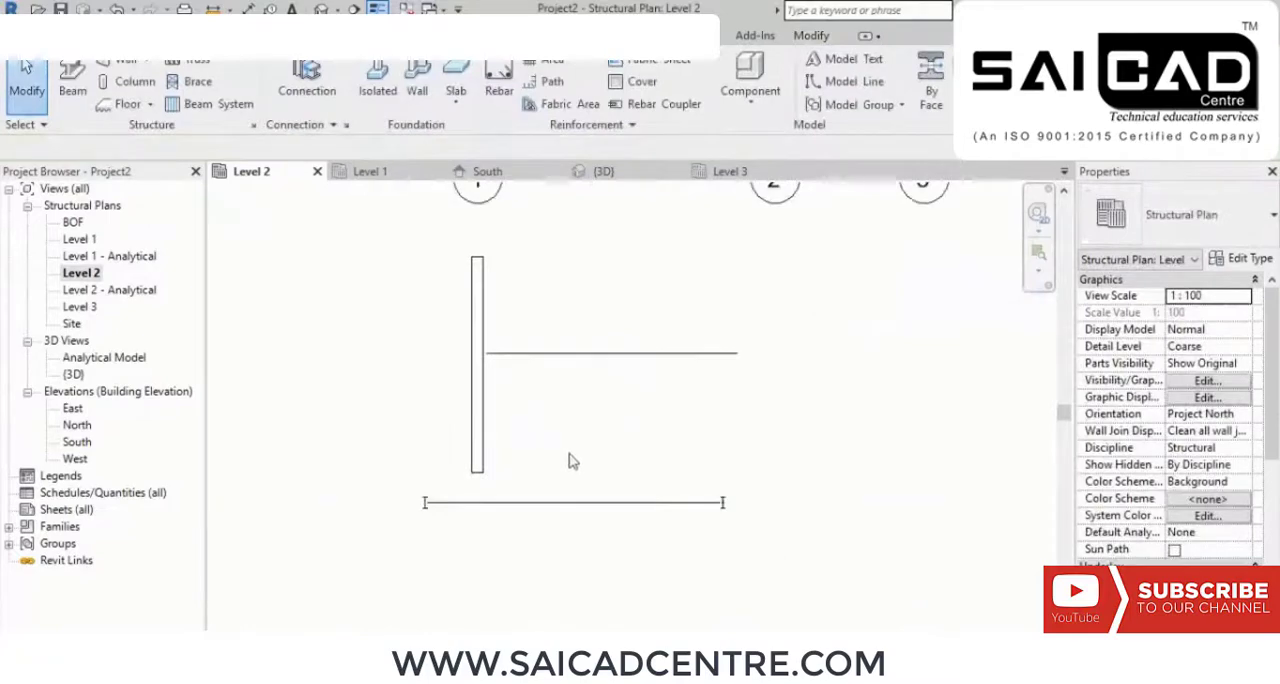
Step: Set the new wall's base constraint to Level 1 in the 3D view
click(321, 9)
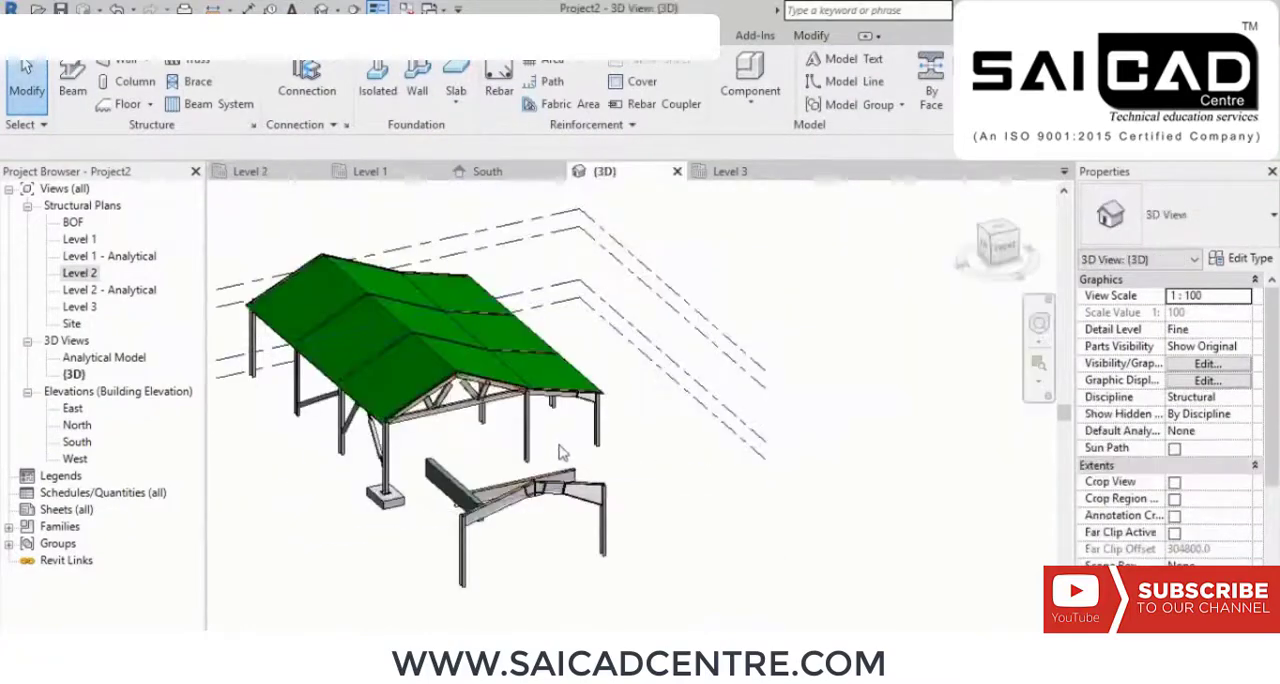
shift+middle_drag(500, 510, 297, 400)
scroll(297, 400, up, 5)
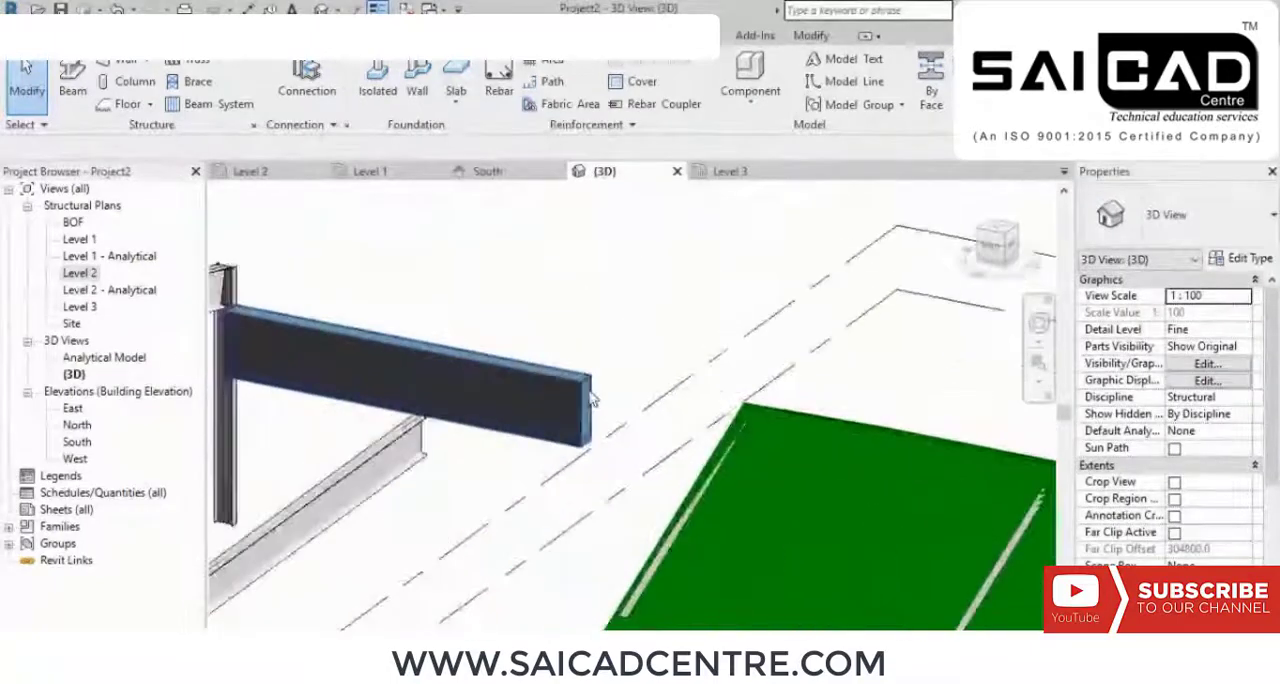
click(533, 437)
click(1252, 313)
click(1243, 313)
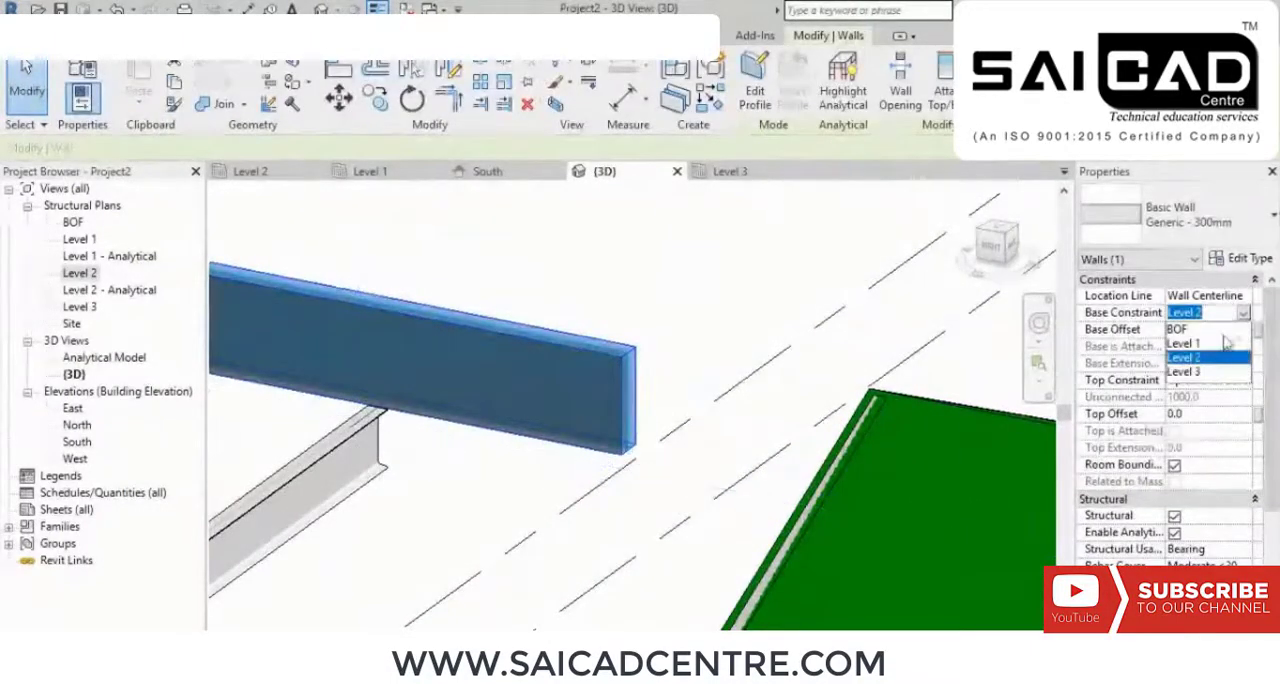
click(1198, 345)
key(Escape)
Step: Examine the joint between the ISMB600 beam and the wall in 3D and from above
scroll(636, 390, down, 2)
shift+middle_drag(637, 388, 700, 412)
scroll(650, 365, up, 2)
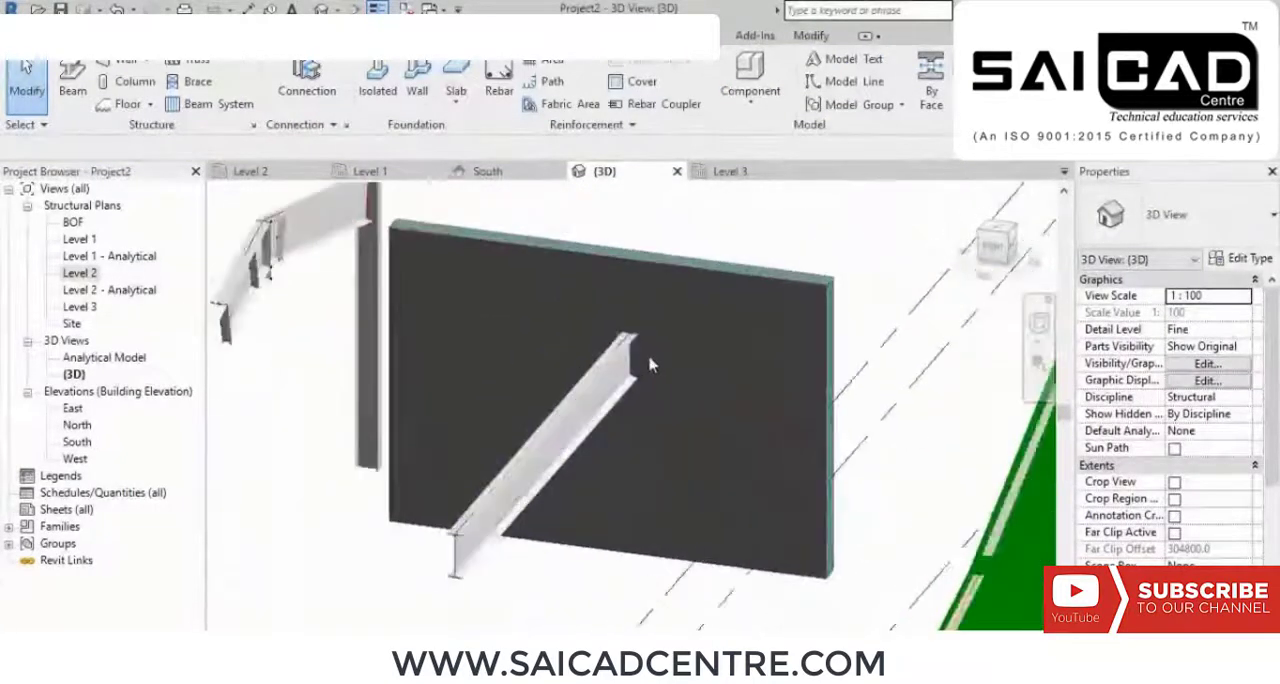
shift+middle_drag(648, 363, 655, 418)
middle_drag(749, 274, 743, 356)
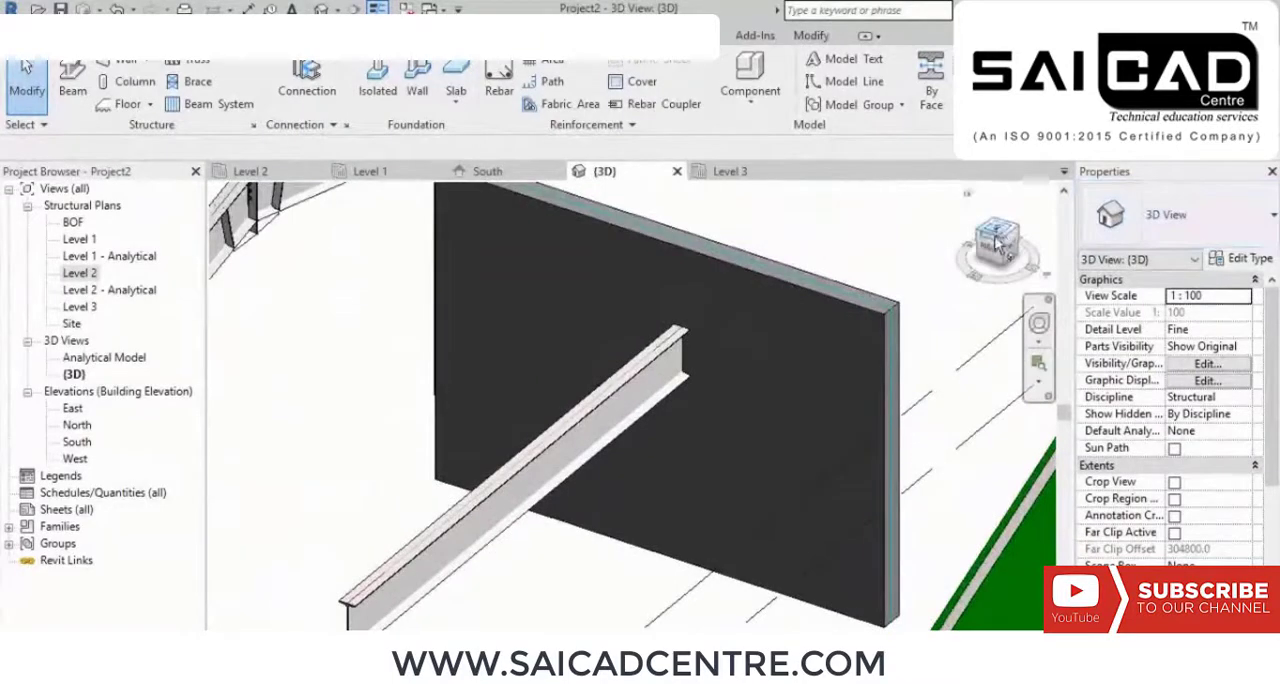
click(998, 245)
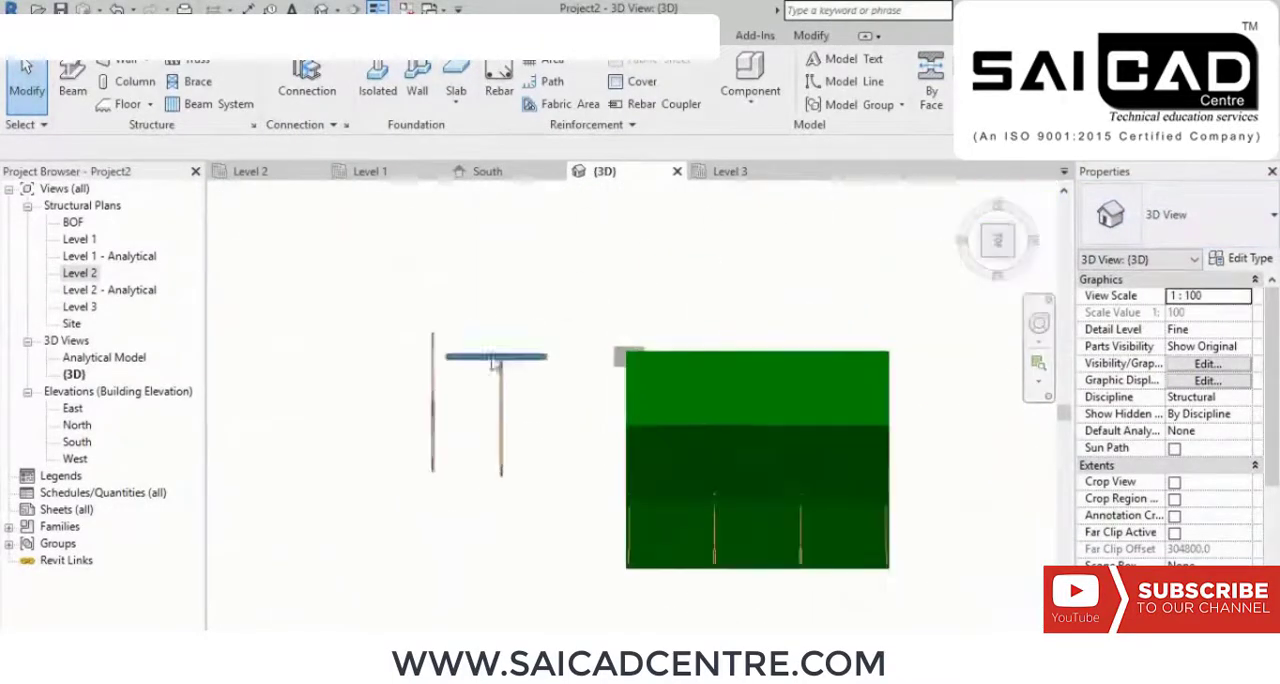
scroll(508, 352, up, 8)
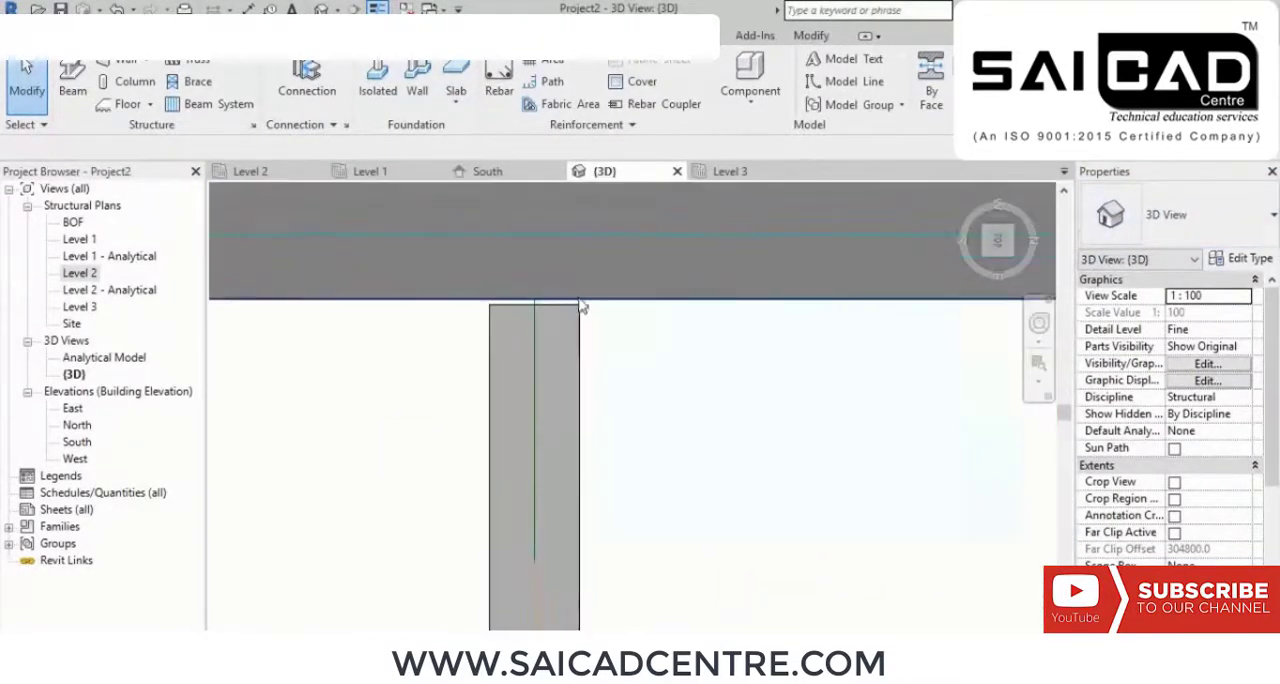
Step: Start a steel plate at the wall-to-beam joint and set its work plane to the wall face that the beam meets
scroll(577, 306, down, 5)
shift+middle_drag(606, 320, 668, 430)
scroll(617, 357, up, 3)
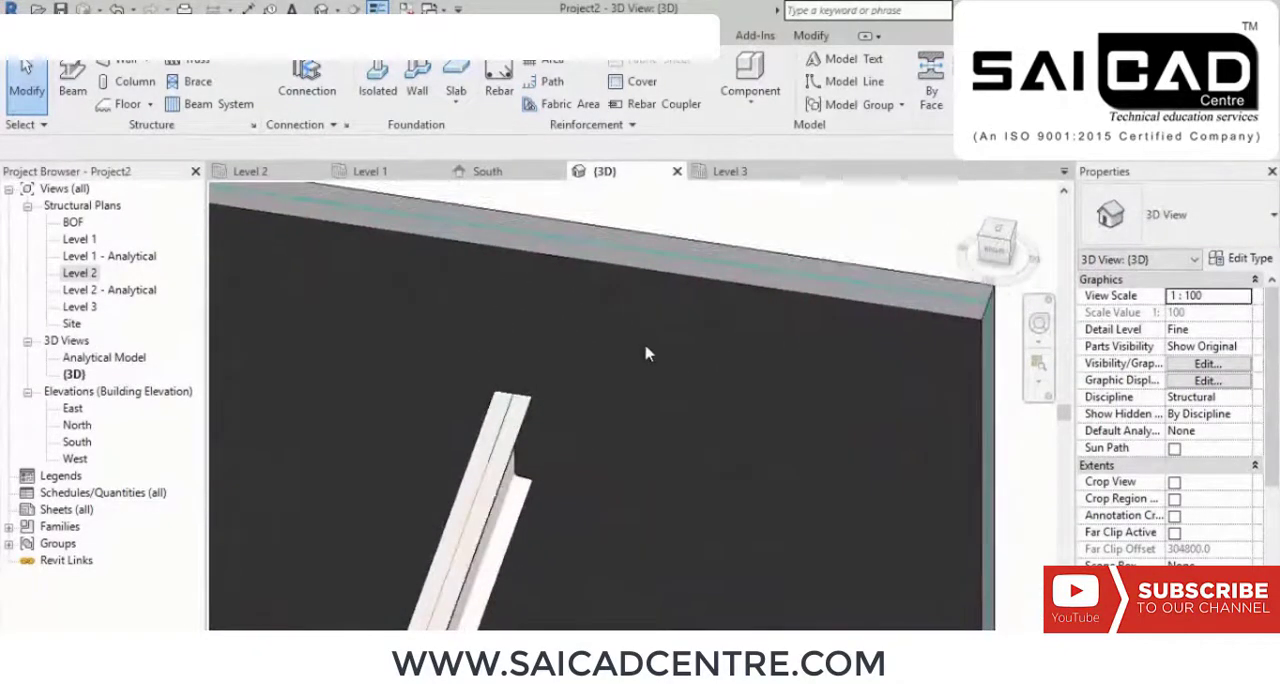
middle_drag(570, 412, 744, 218)
scroll(580, 366, up, 2)
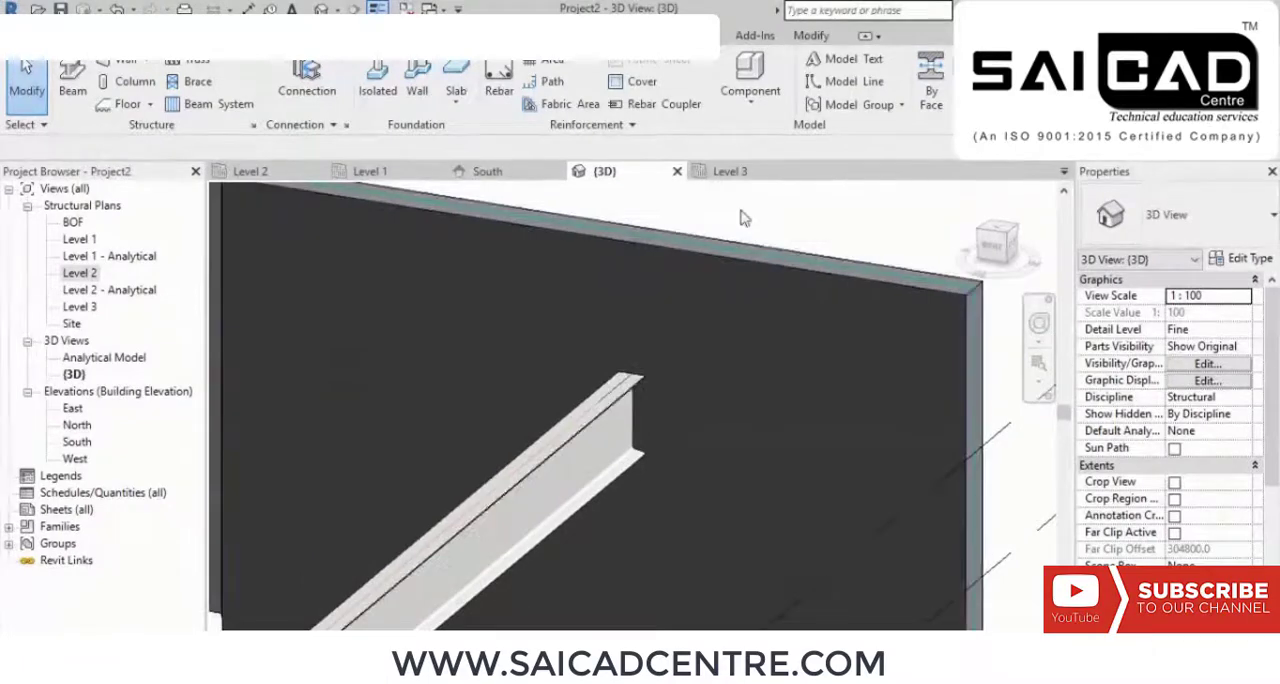
click(192, 36)
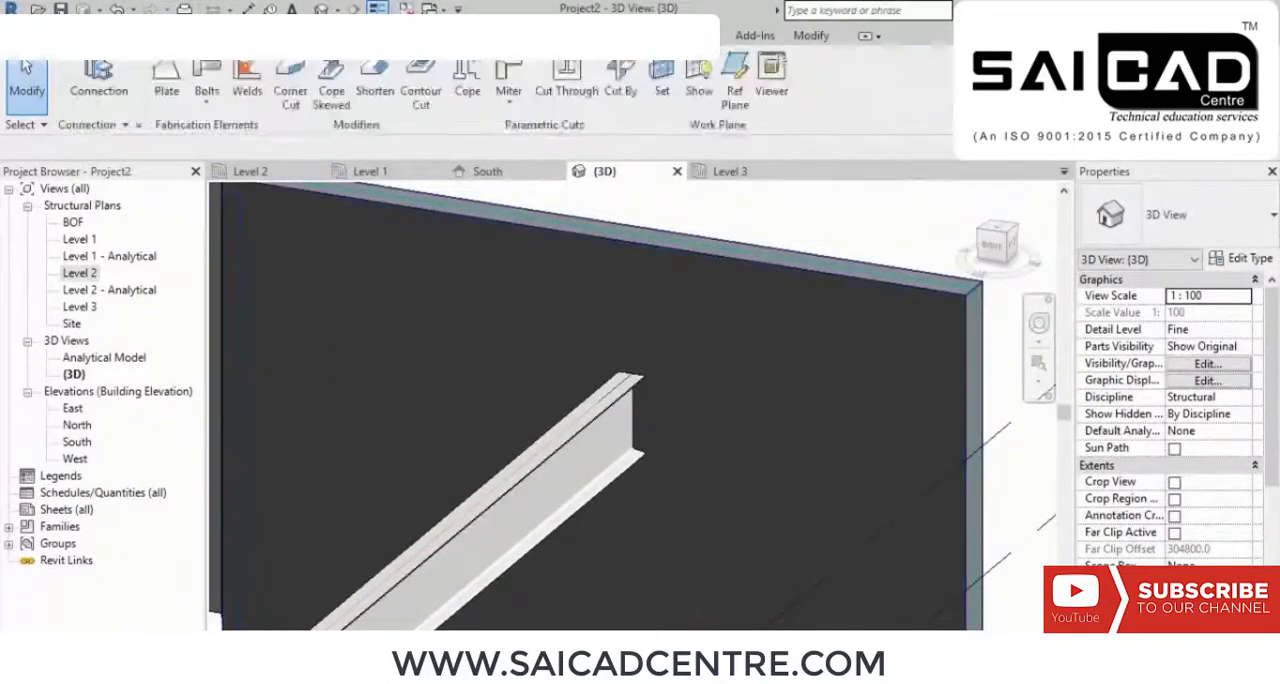
click(167, 92)
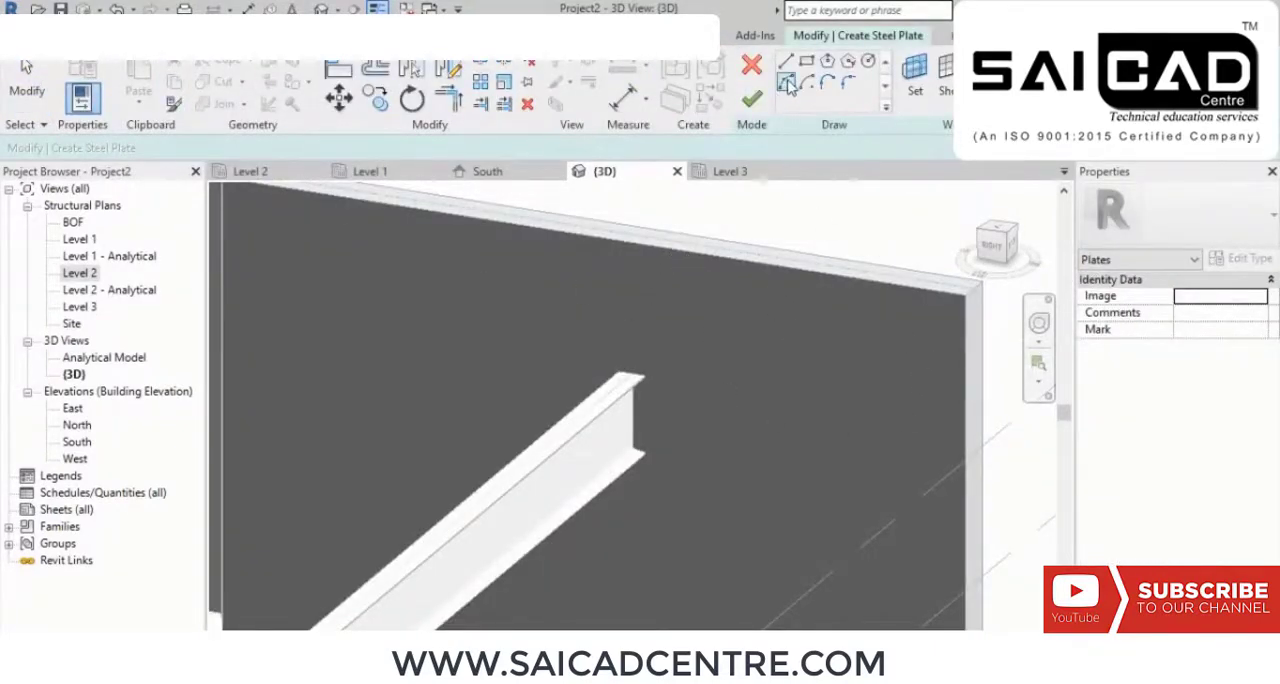
click(916, 76)
click(524, 376)
click(600, 459)
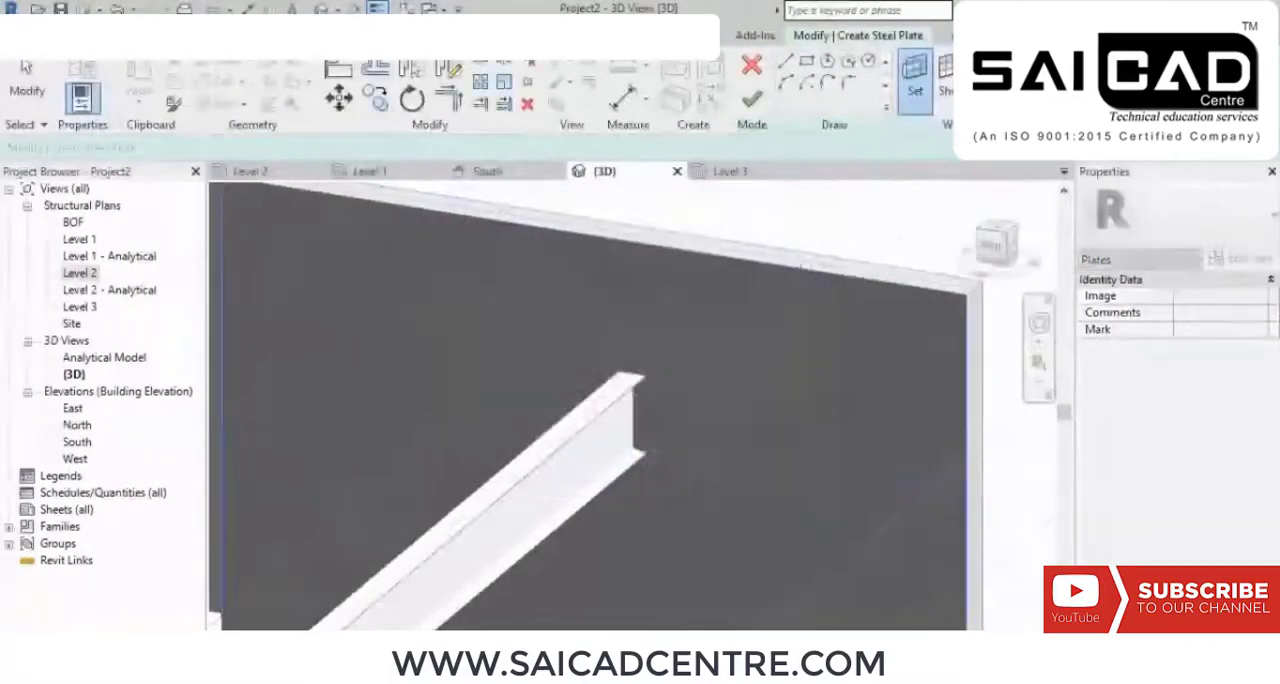
click(803, 279)
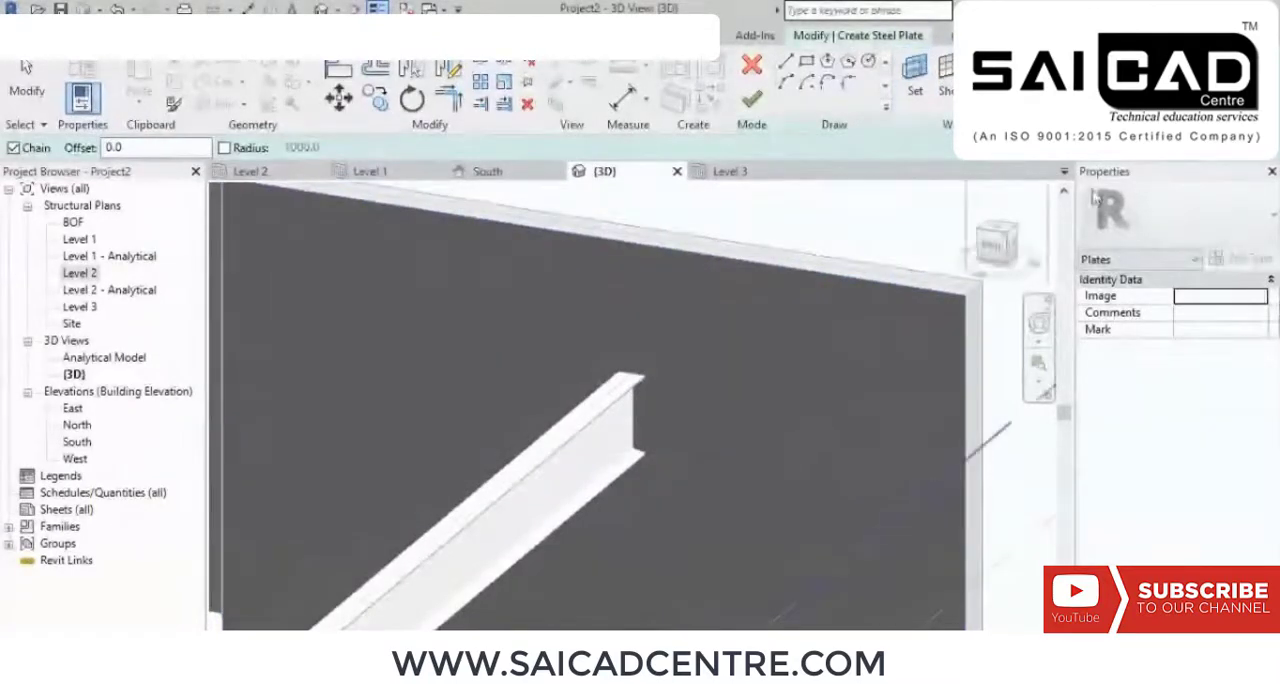
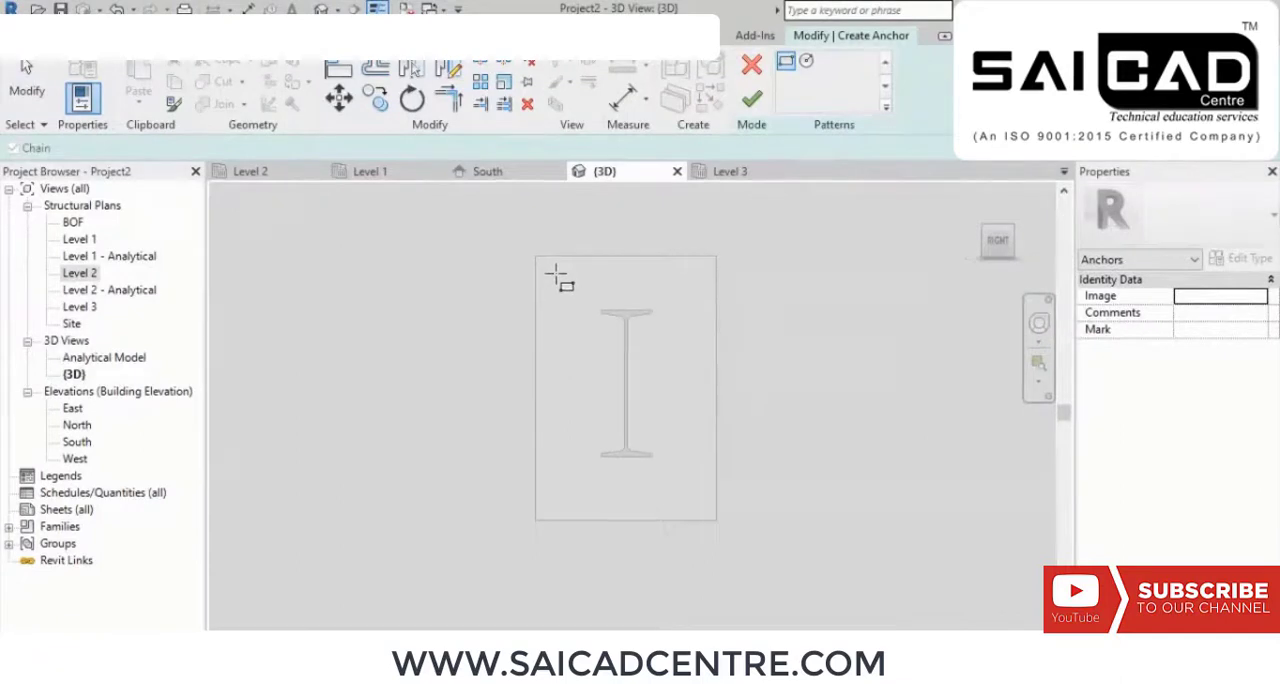
Step: Sketch a rectangular anchor pattern about 580 by 900 mm around the beam on the end plate and finish it
click(557, 280)
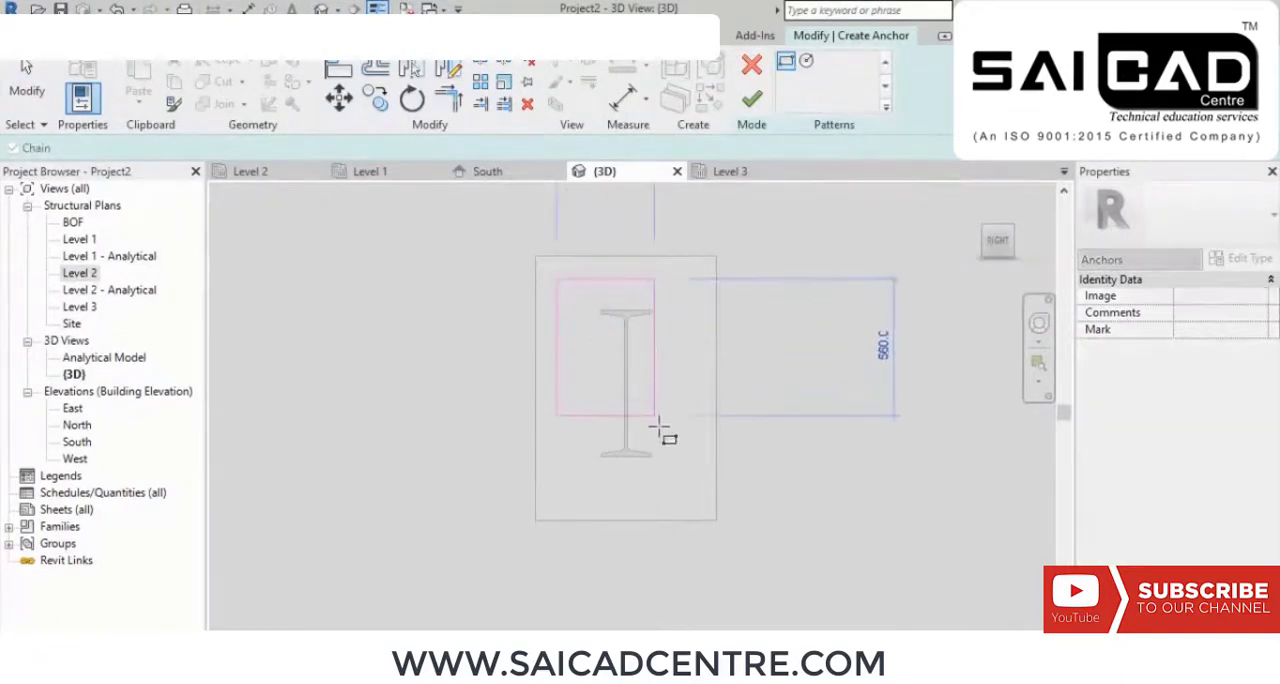
click(698, 500)
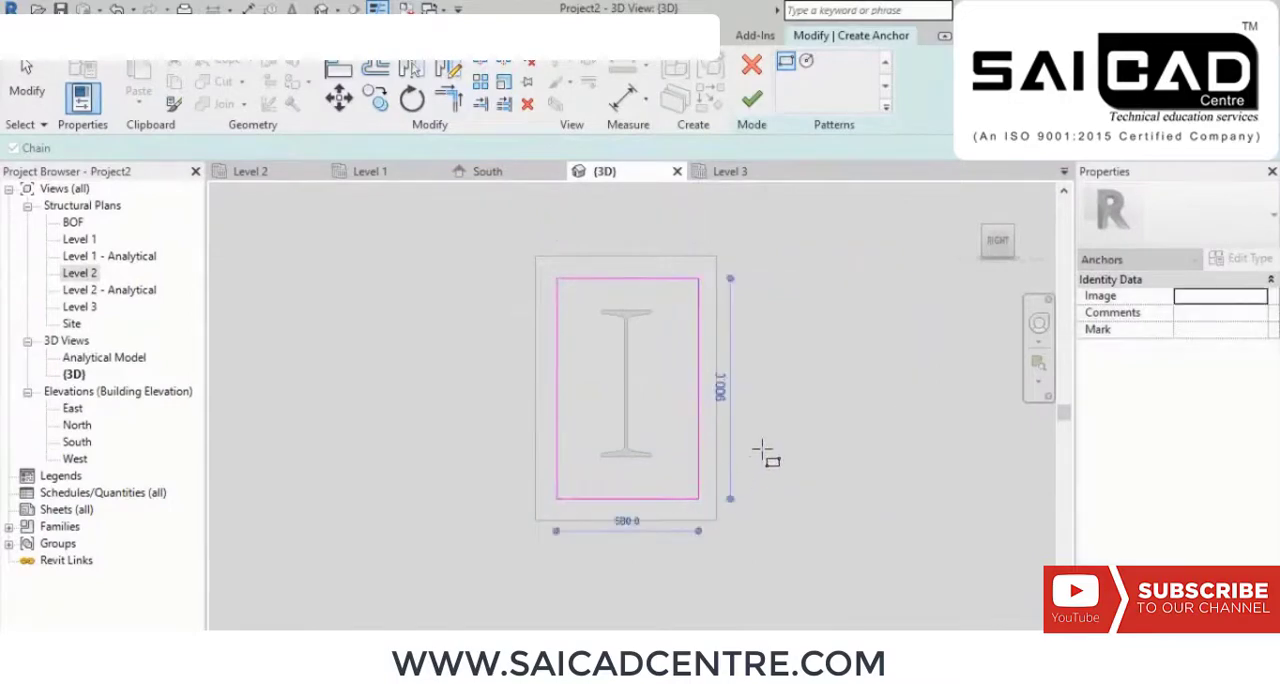
click(751, 99)
shift+middle_drag(751, 291, 729, 315)
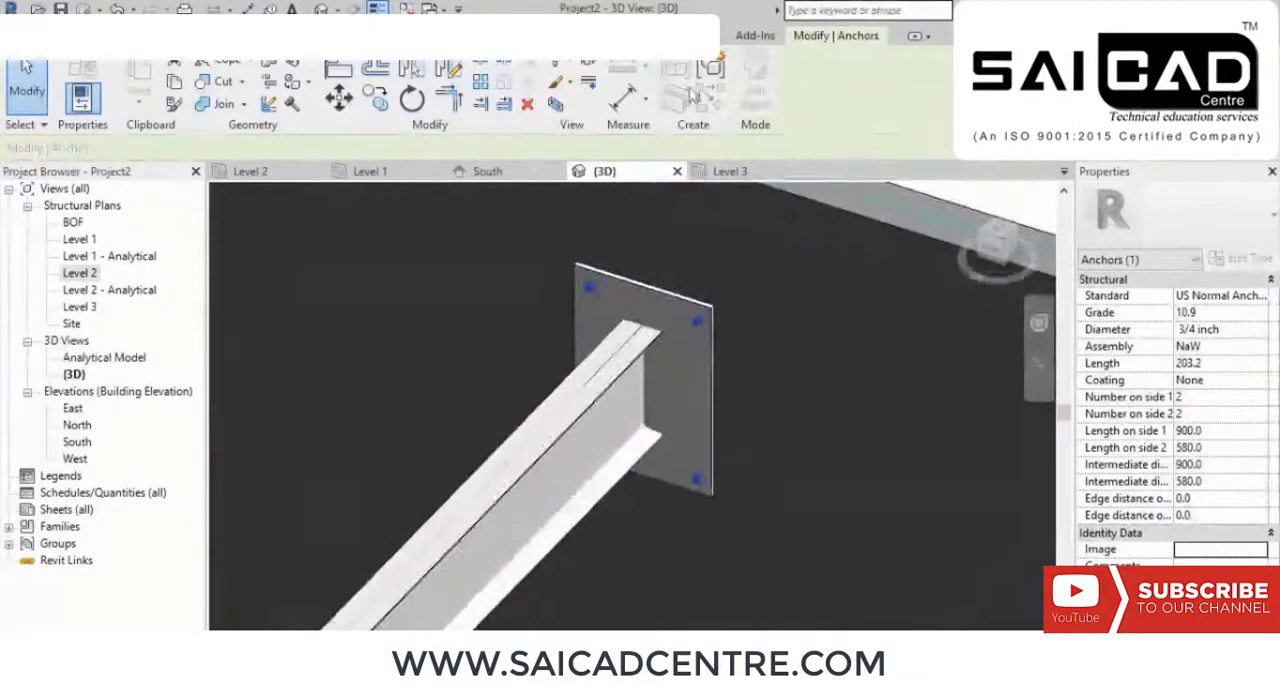
Step: Set the anchor pattern to 3 anchors on side 1 and 5 on side 2
click(1196, 397)
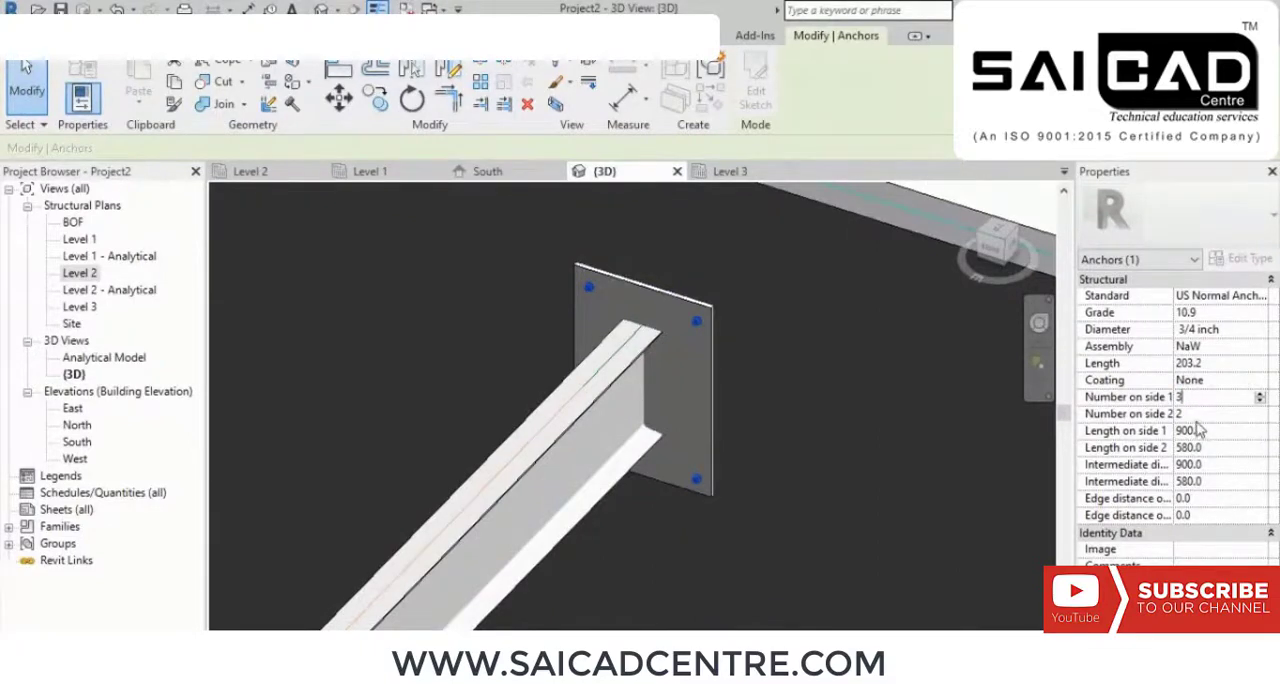
key(Tab)
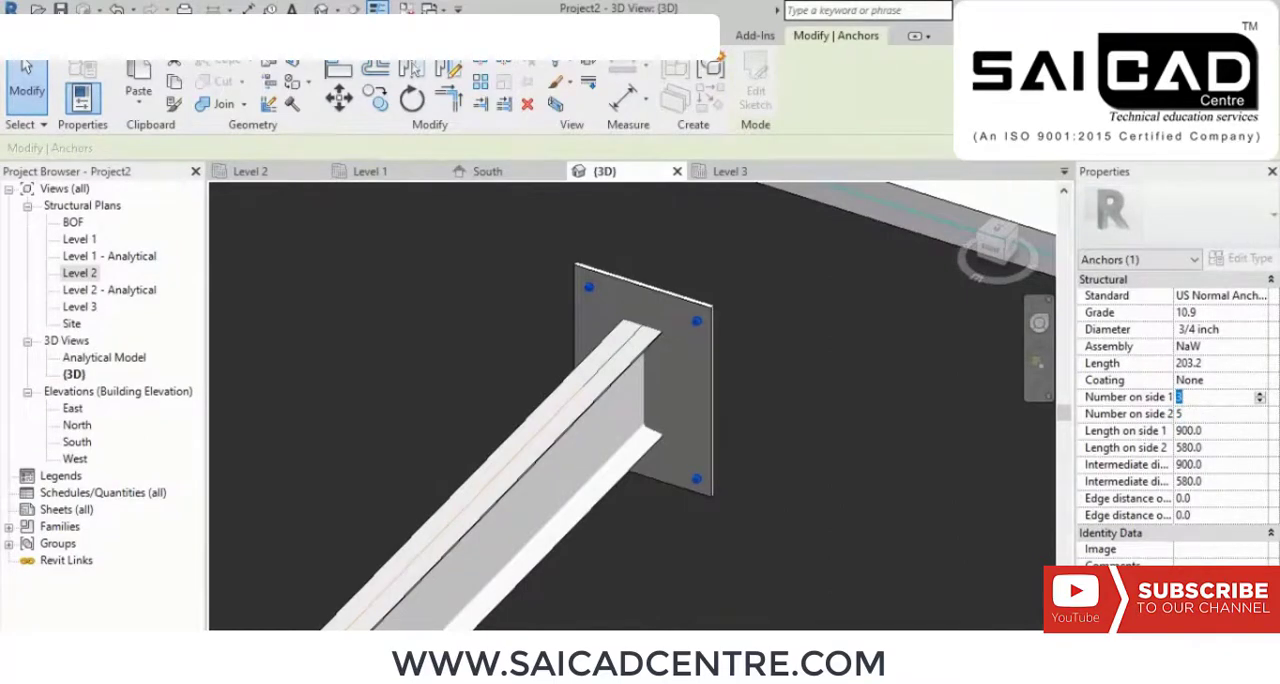
key(Return)
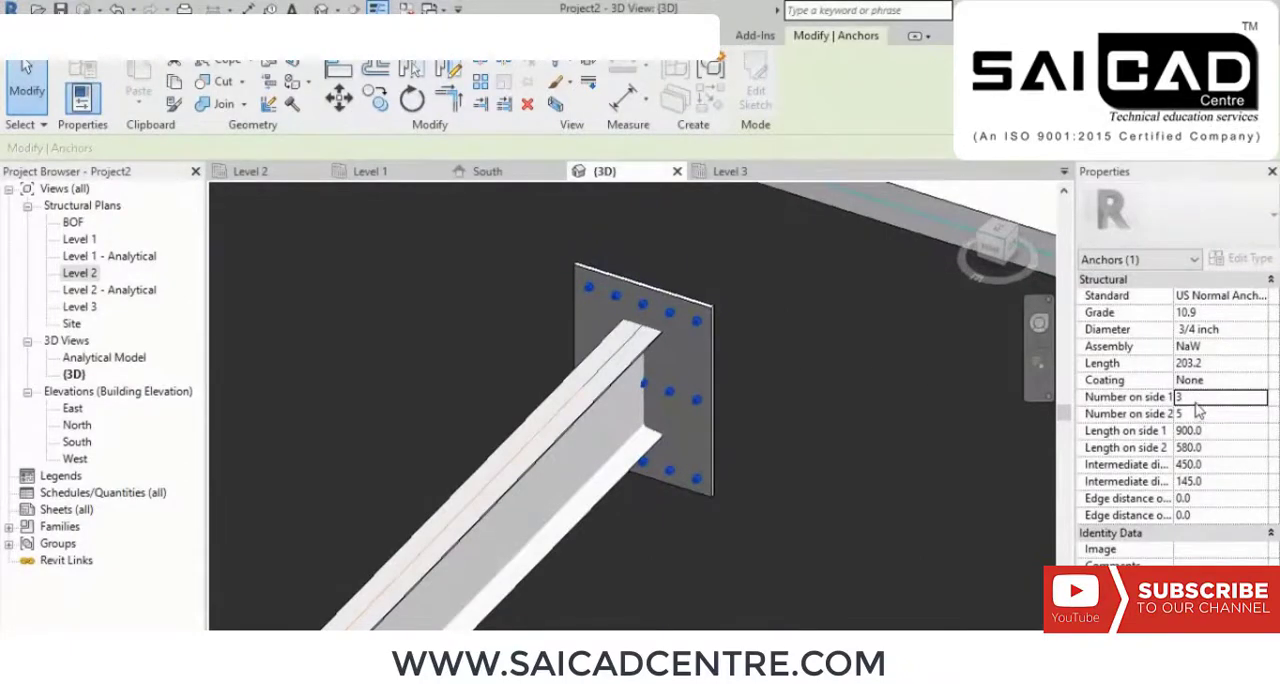
Step: Set the anchor pattern to 5 anchors on side 1 and 2 on side 2, with a 7/8 inch diameter
click(1195, 414)
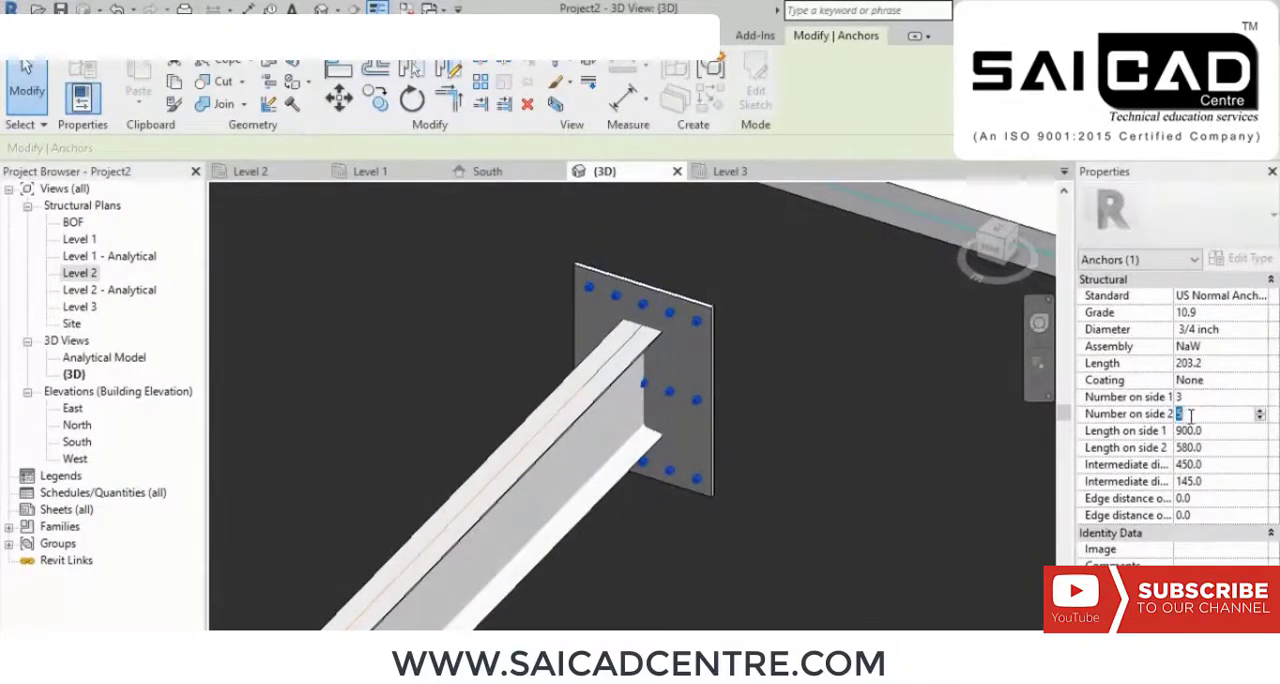
key(Return)
click(1217, 396)
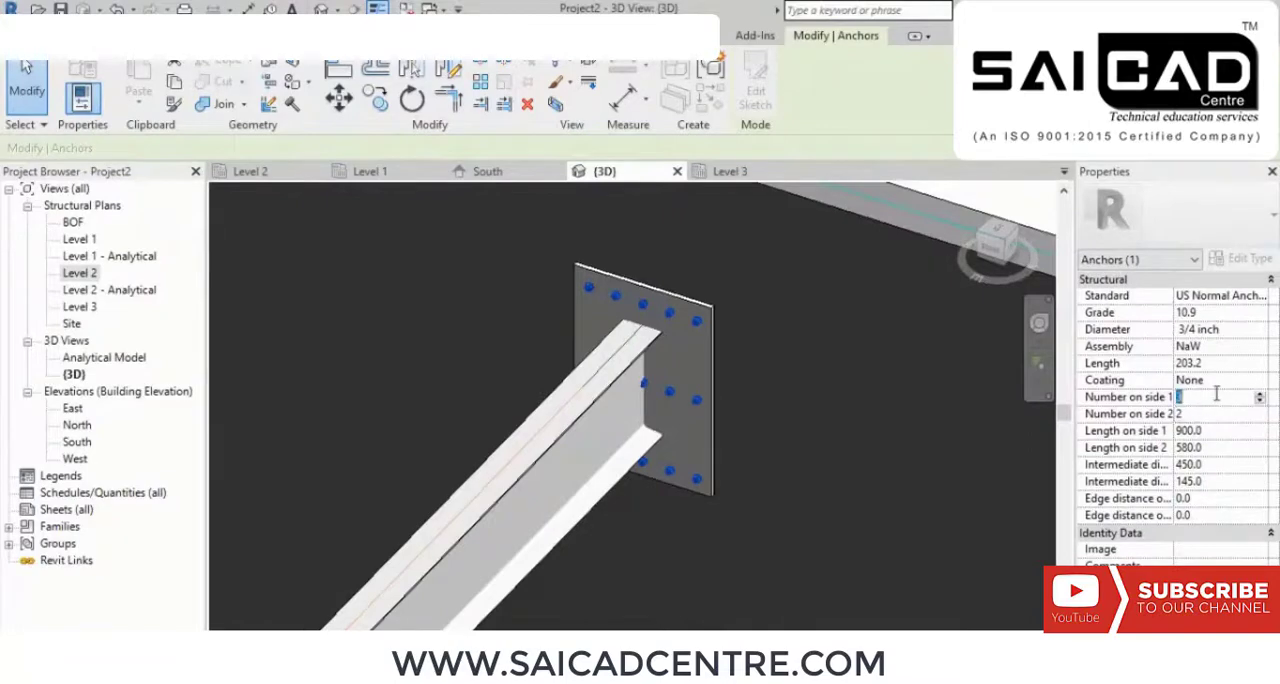
text(5)
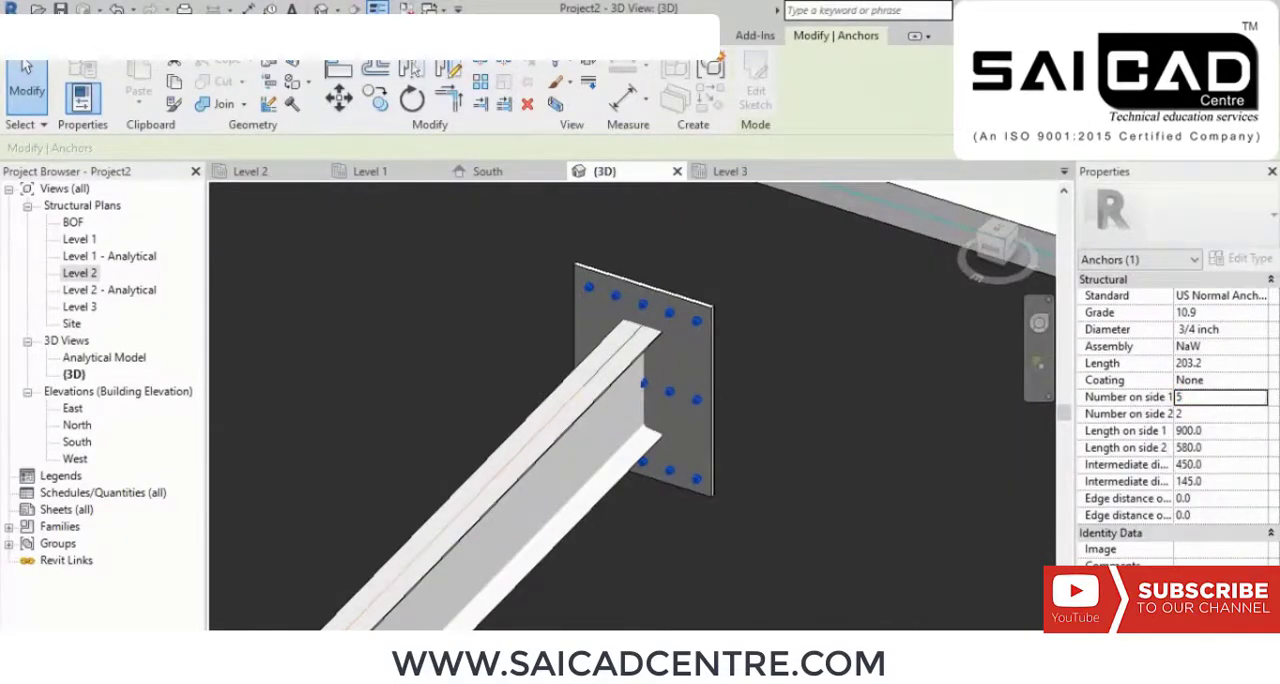
click(1260, 331)
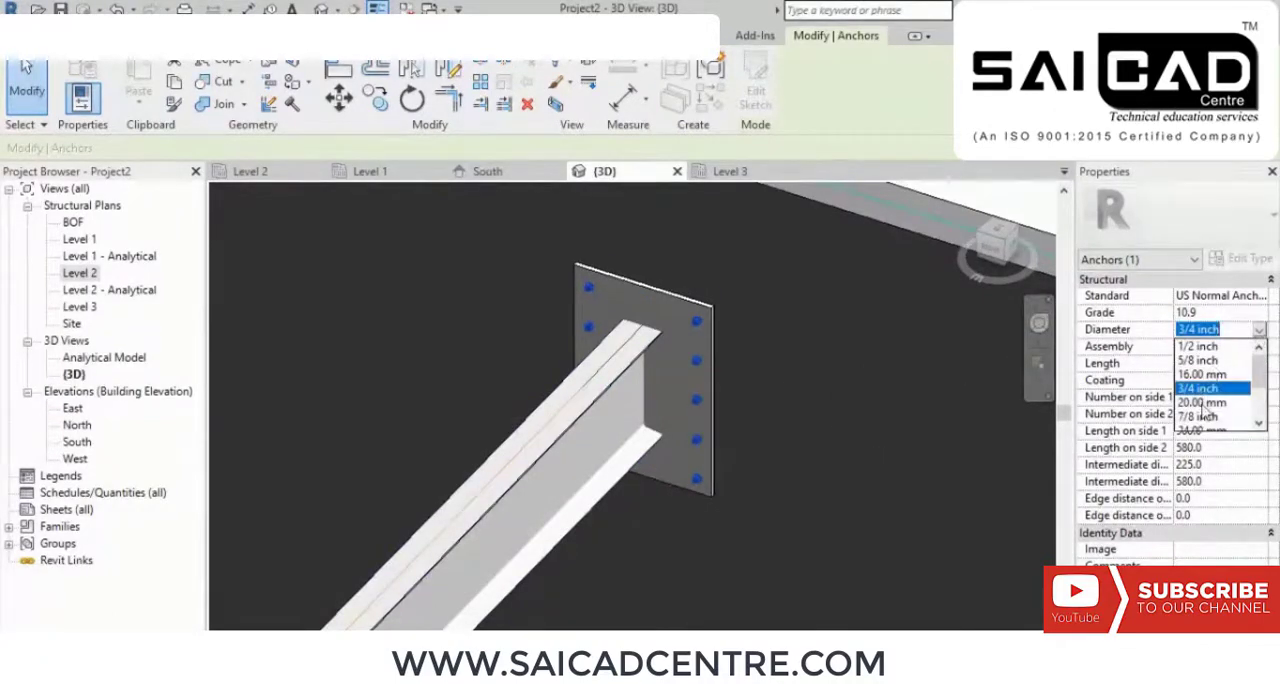
click(1200, 416)
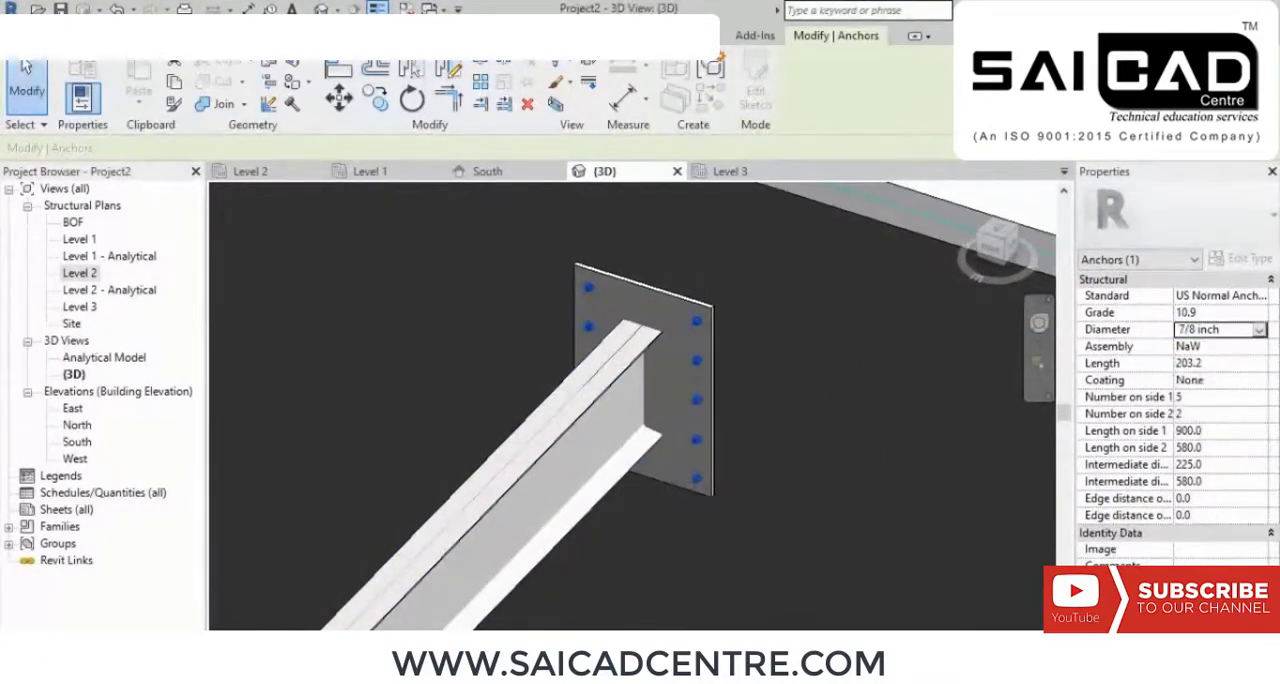
scroll(763, 366, down, 3)
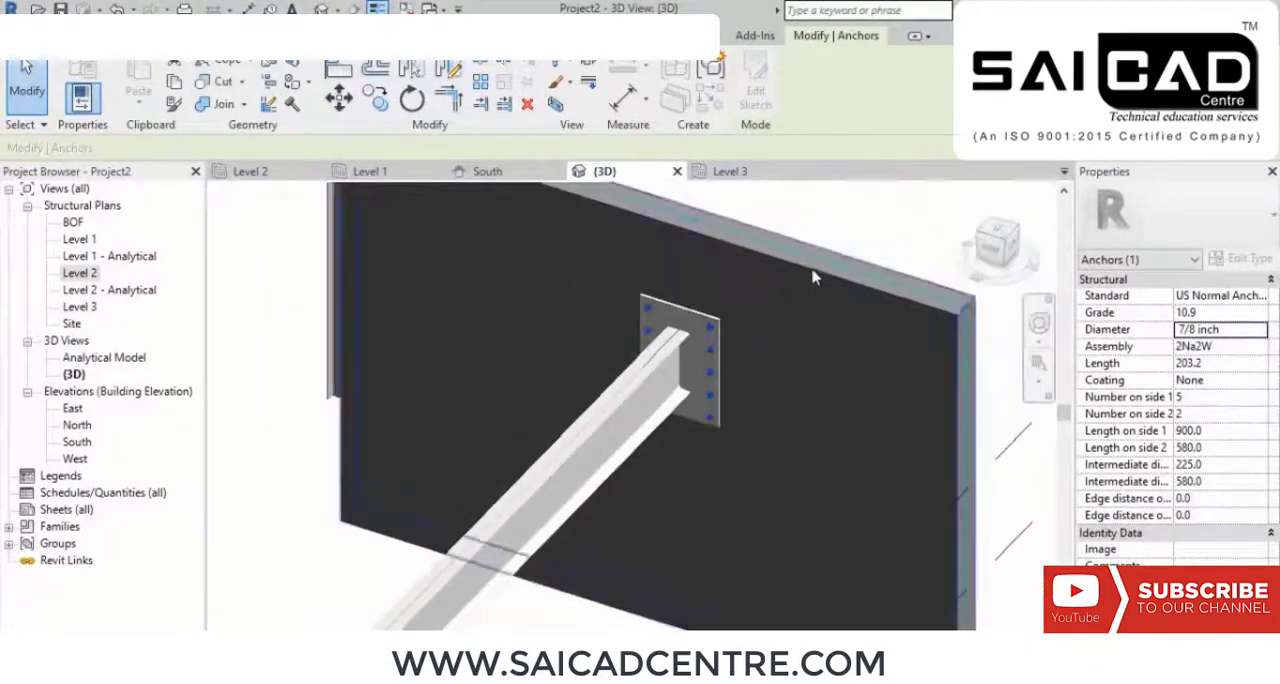
key(Escape)
Step: Temporarily hide the wall element behind the end plate to expose the embedded anchors
shift+middle_drag(781, 410, 680, 355)
click(655, 340)
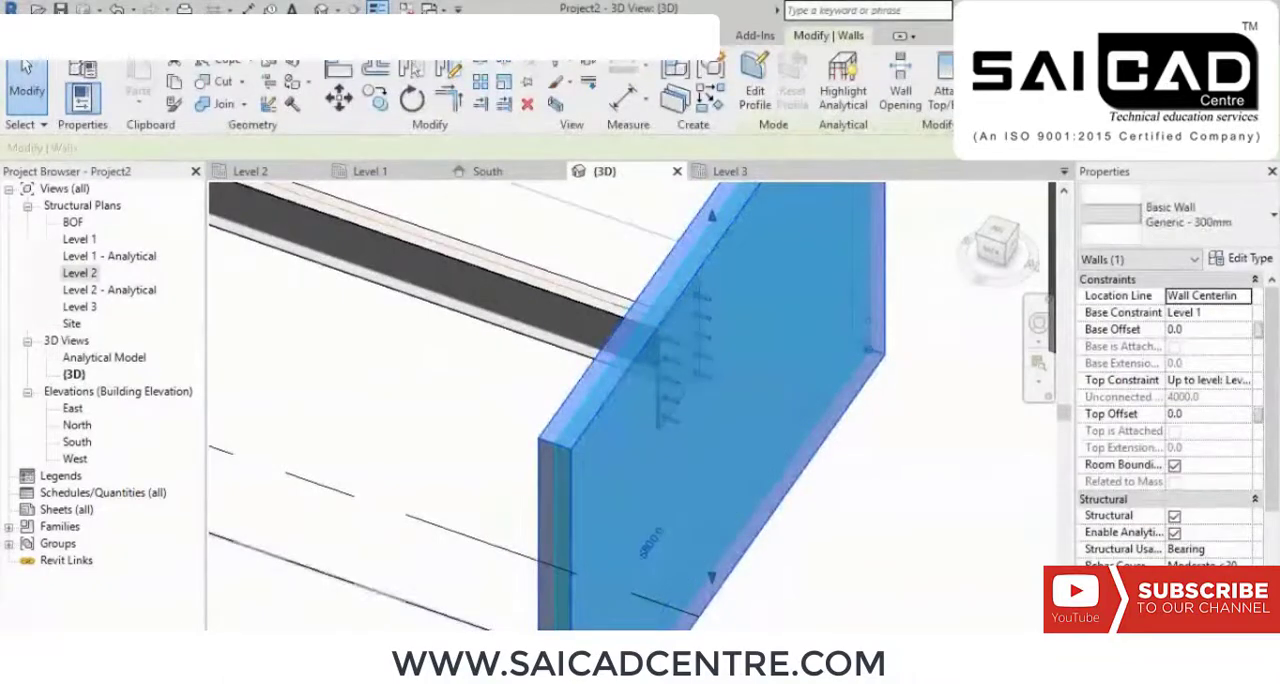
click(448, 639)
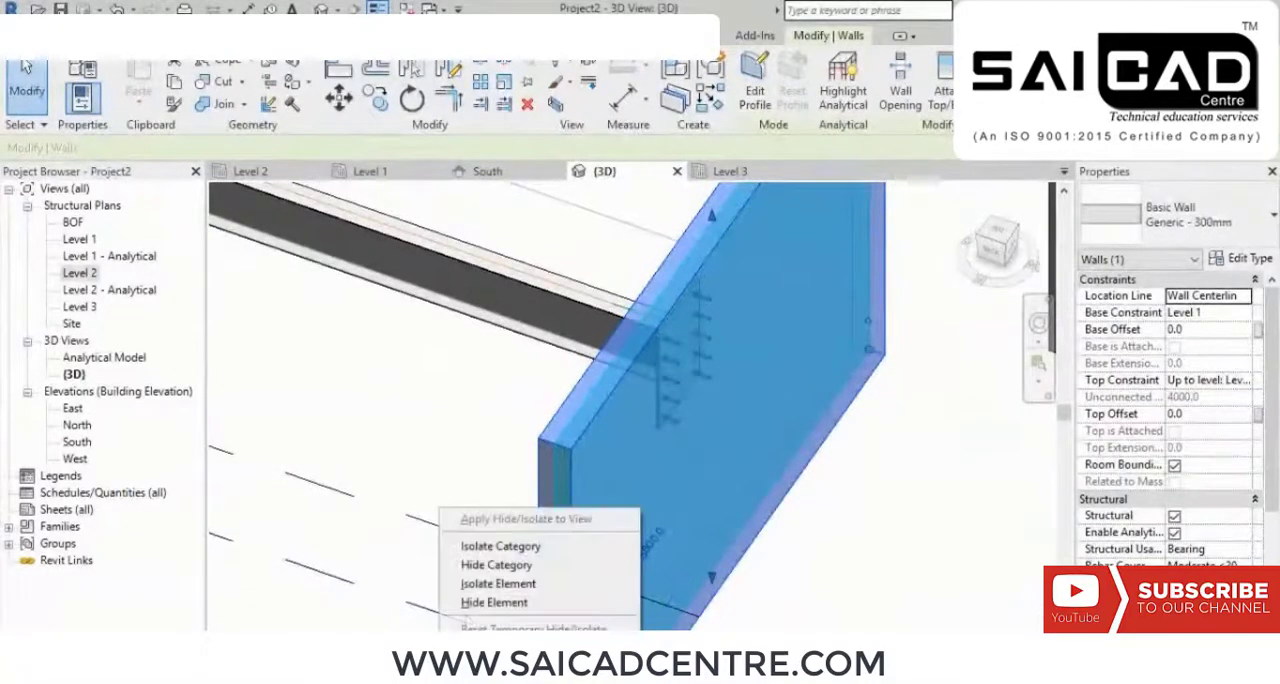
click(484, 603)
scroll(703, 334, up, 5)
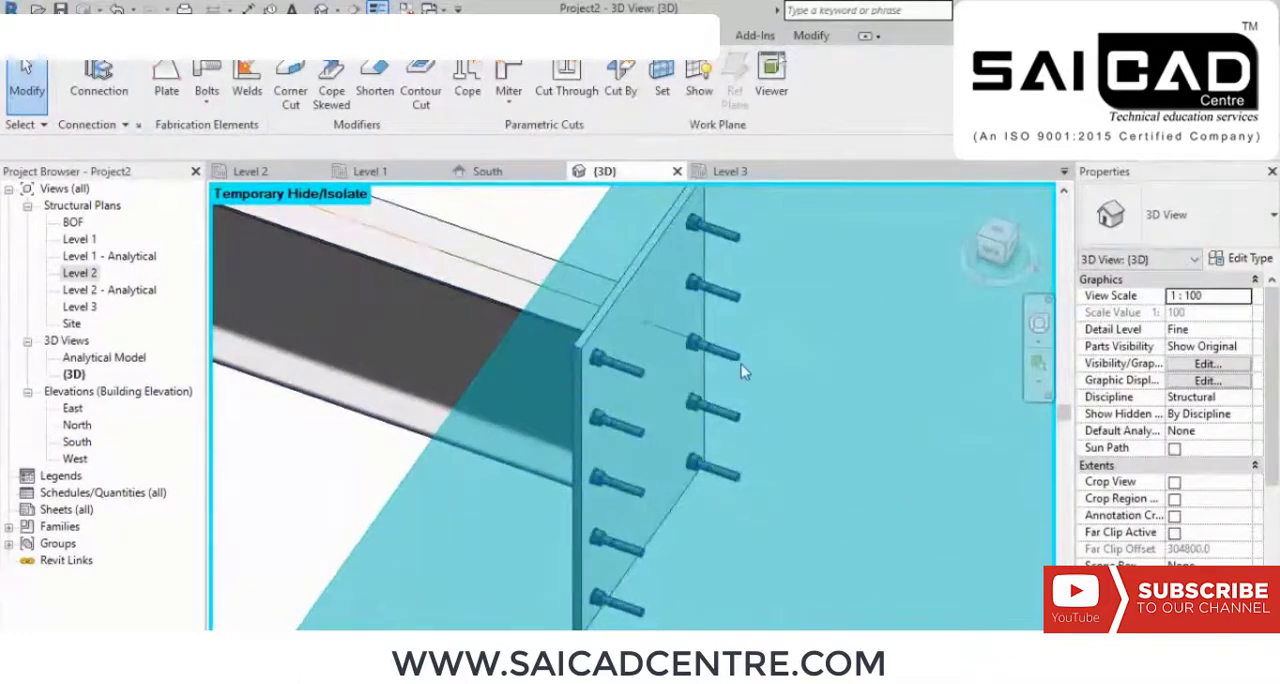
Step: Inspect the anchors from both sides of the end plate and restore the temporarily hidden wall
click(635, 369)
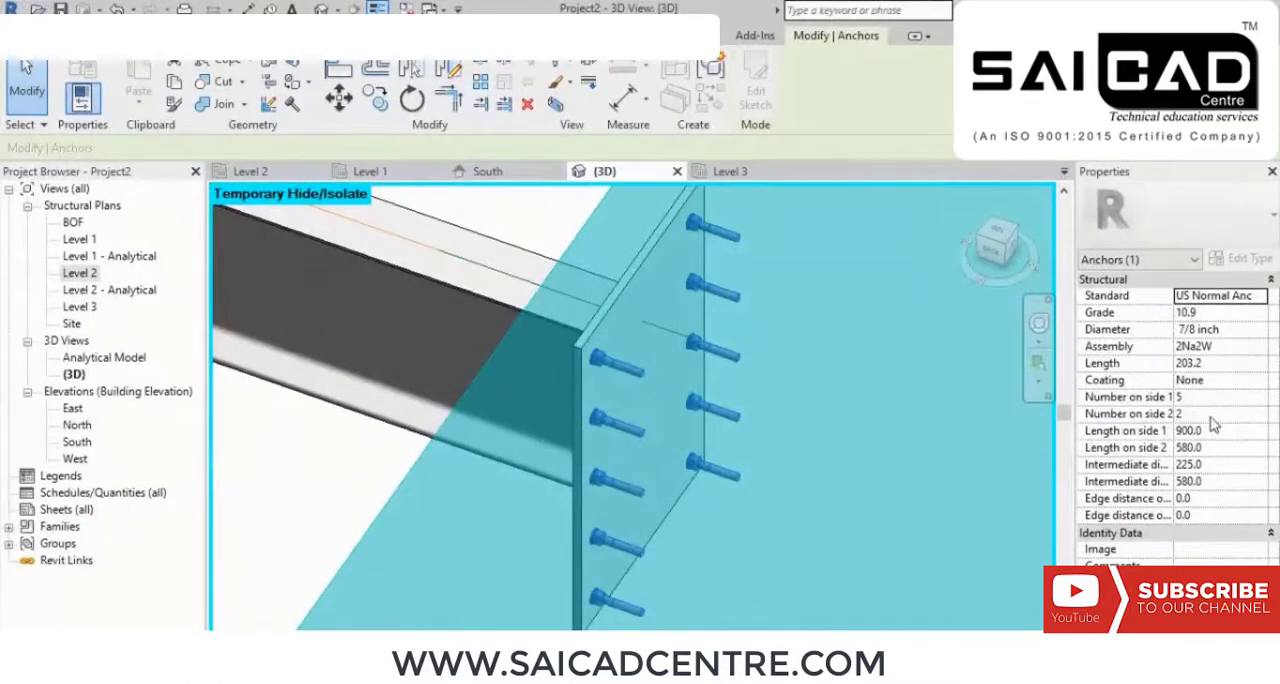
scroll(703, 492, down, 5)
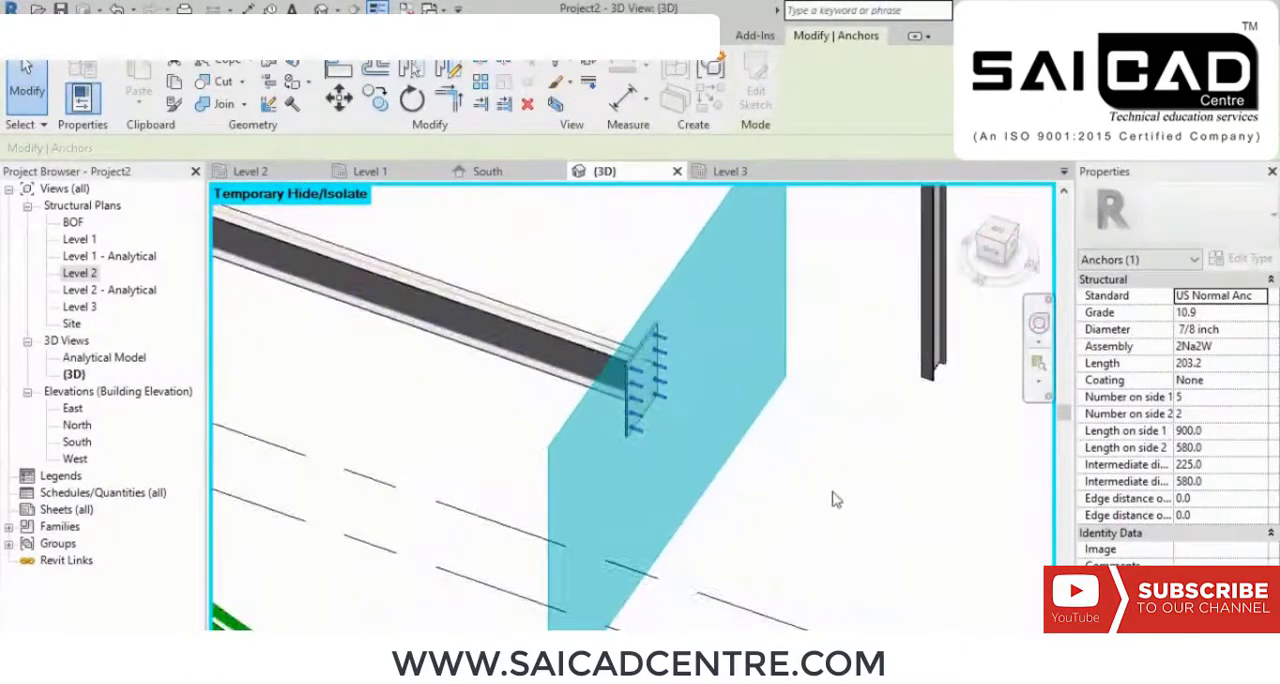
key(Escape)
shift+middle_drag(685, 531, 632, 518)
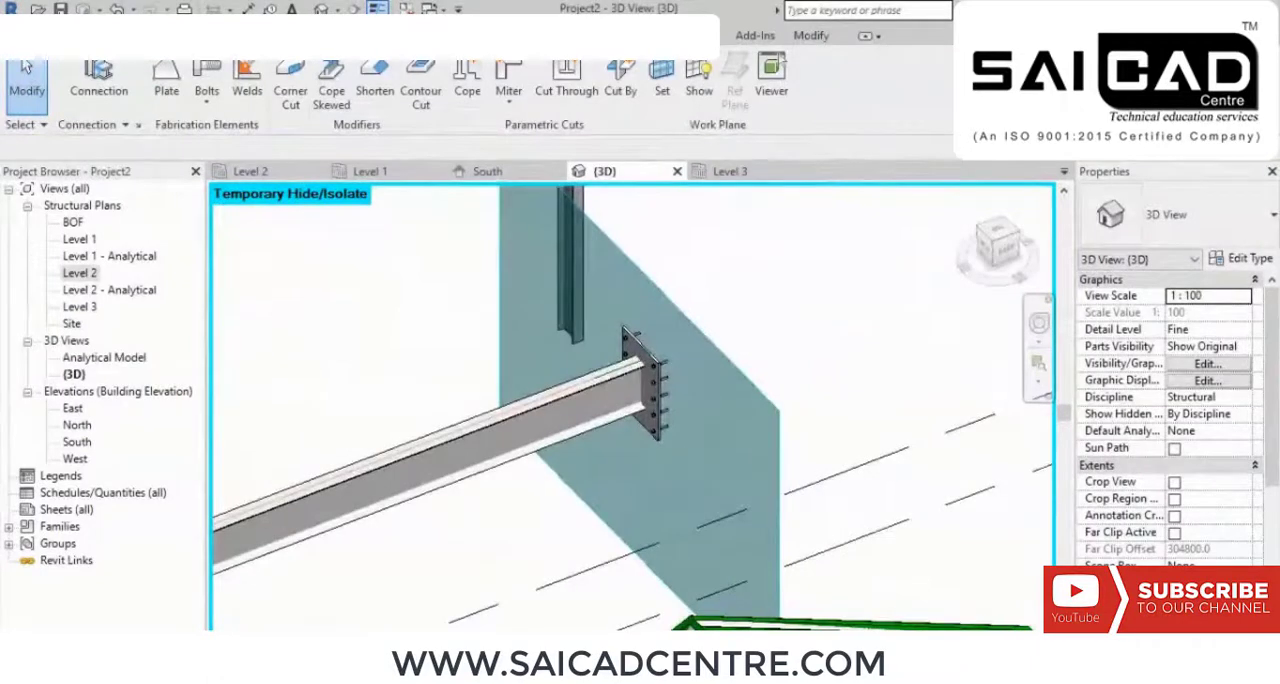
click(466, 645)
click(490, 626)
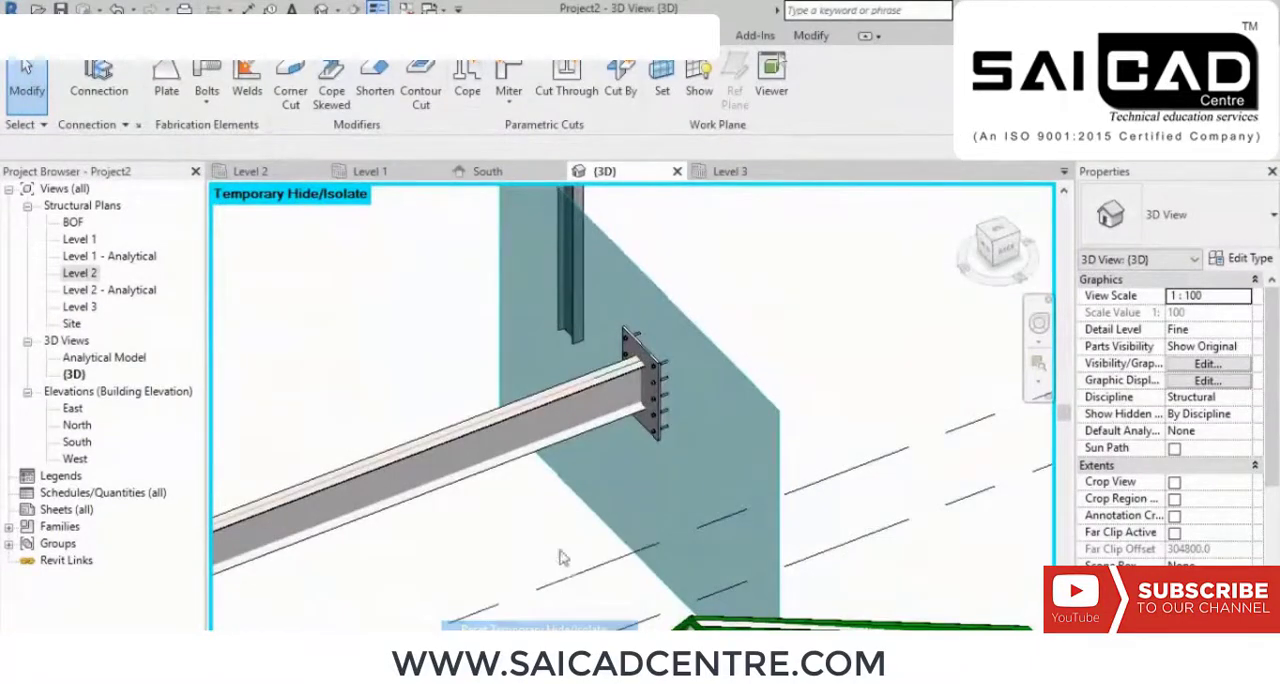
Step: Start a new steel plate and set its work plane by picking the beam's web face next to the end plate
shift+middle_drag(563, 547, 603, 420)
scroll(620, 389, up, 4)
middle_drag(658, 374, 570, 336)
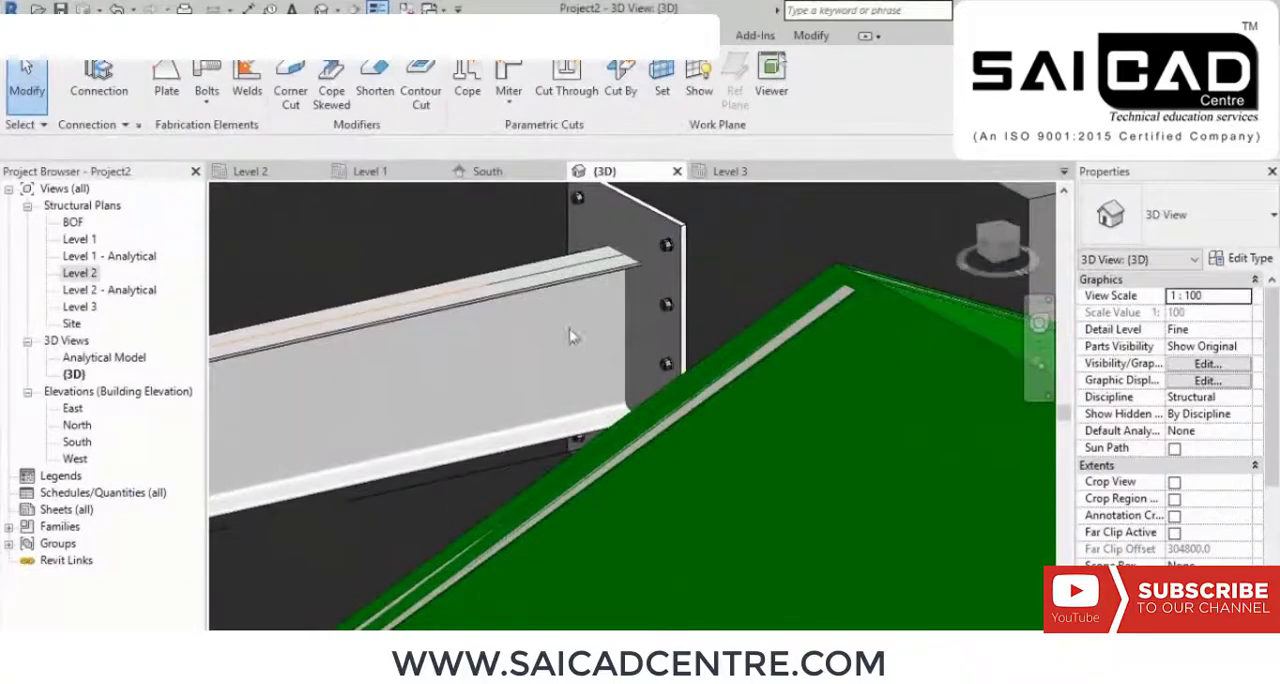
click(166, 80)
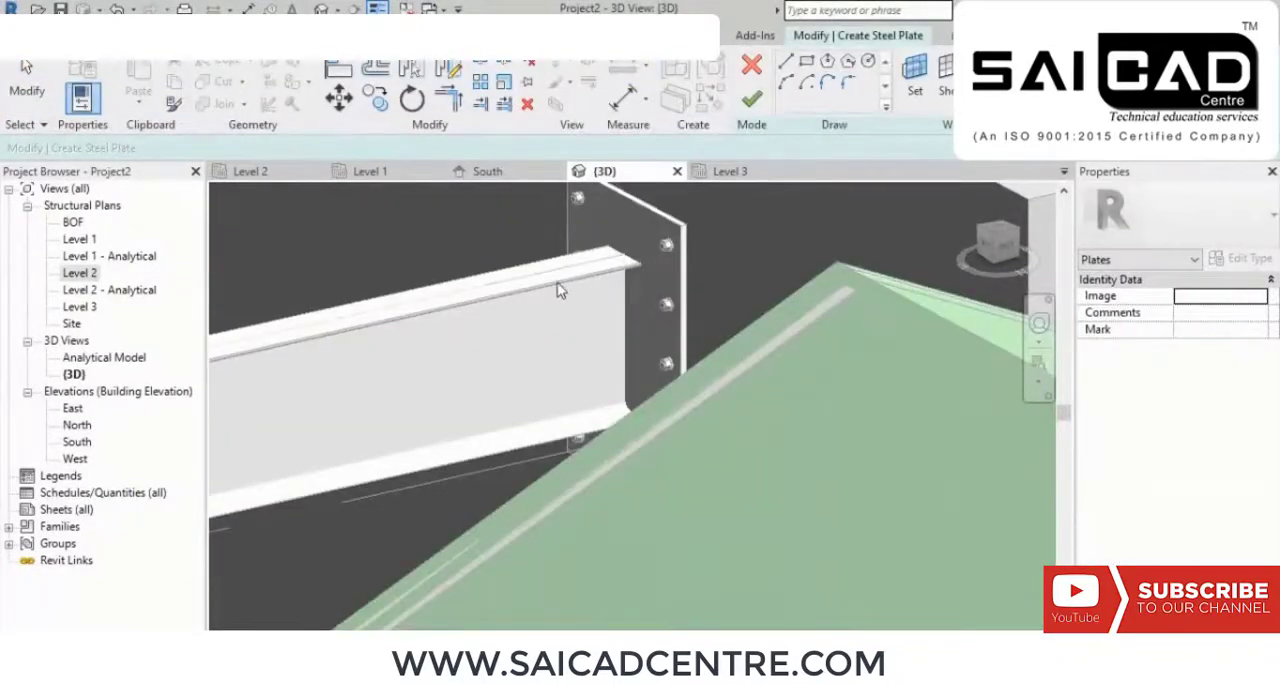
click(915, 75)
click(519, 378)
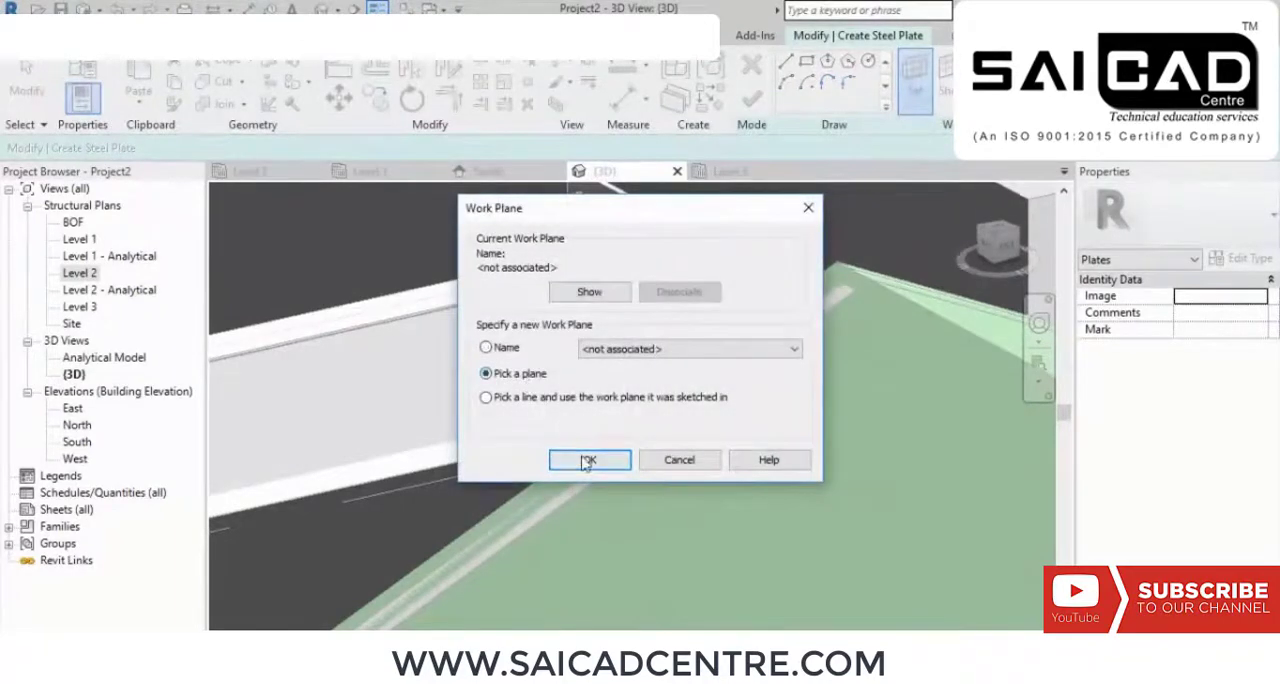
click(590, 459)
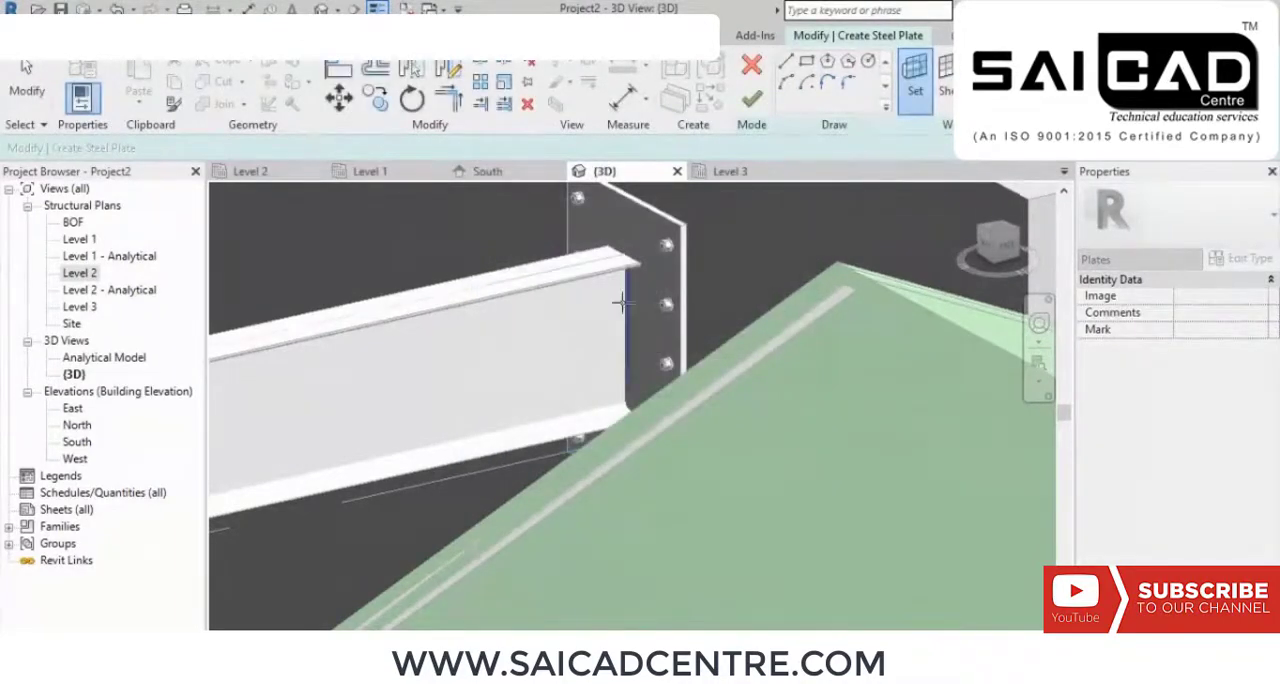
scroll(620, 302, down, 3)
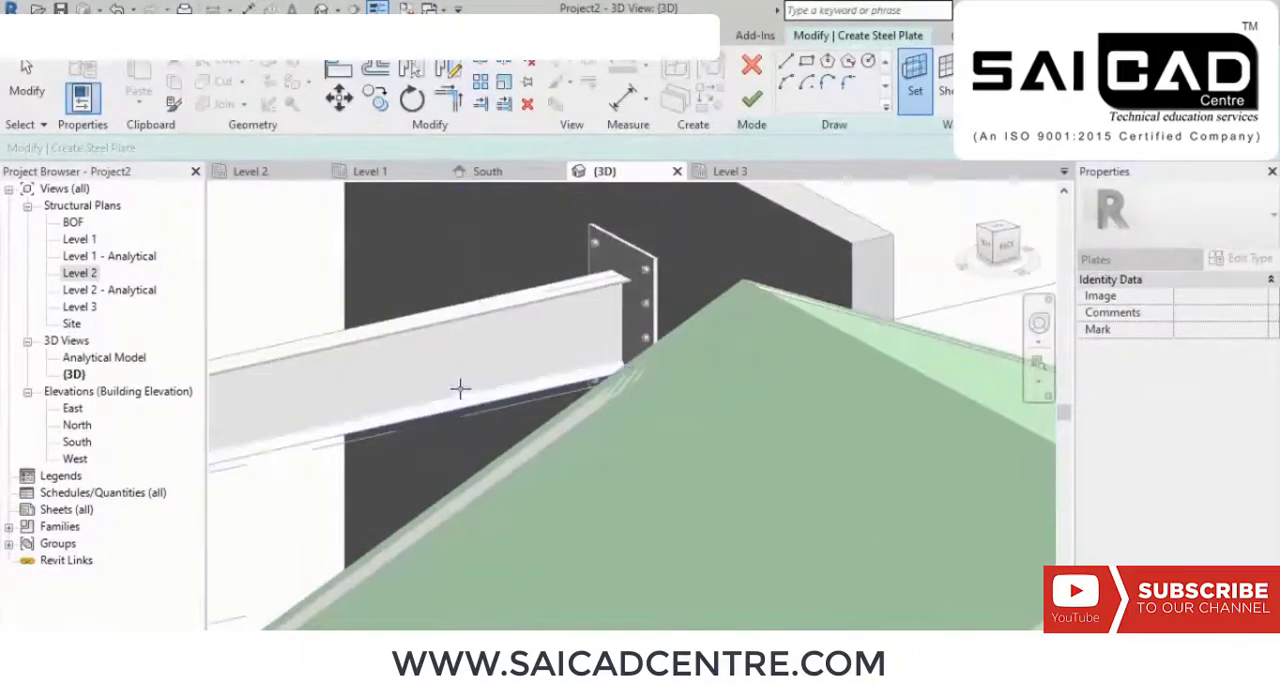
click(618, 302)
Step: Sketch a rectangular plate on the beam web between the flanges, starting at the beam's end, and finish it
scroll(600, 335, up, 3)
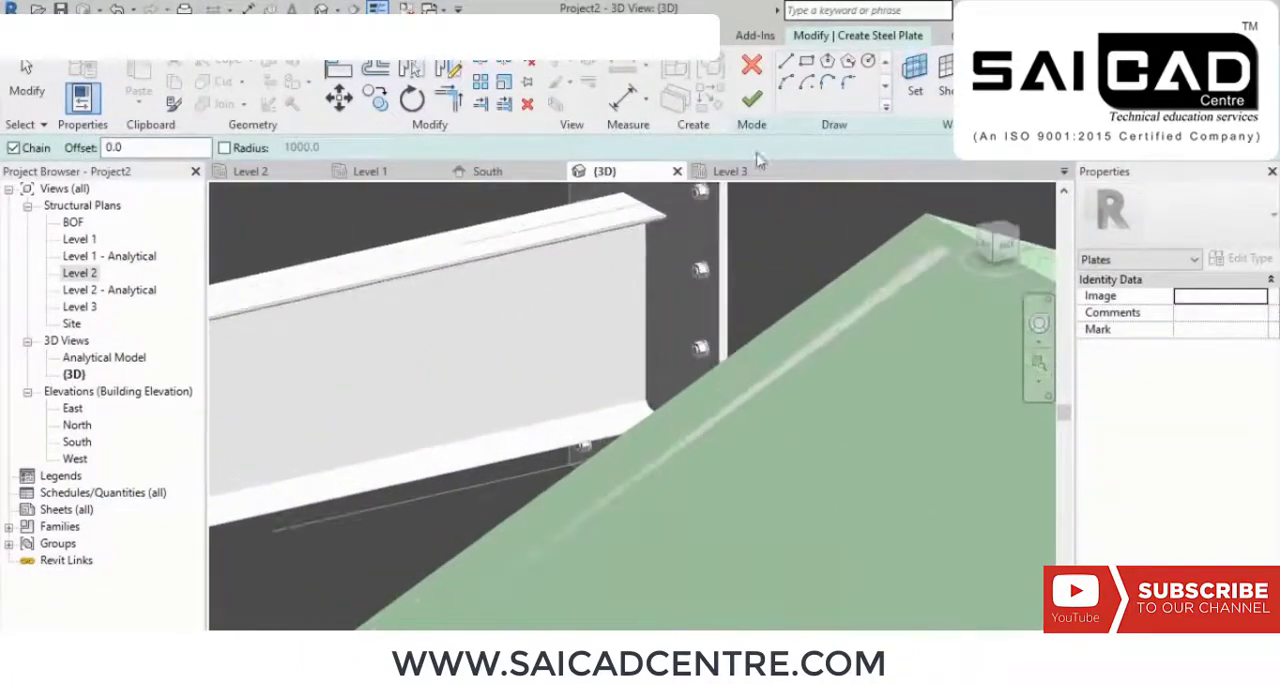
click(806, 62)
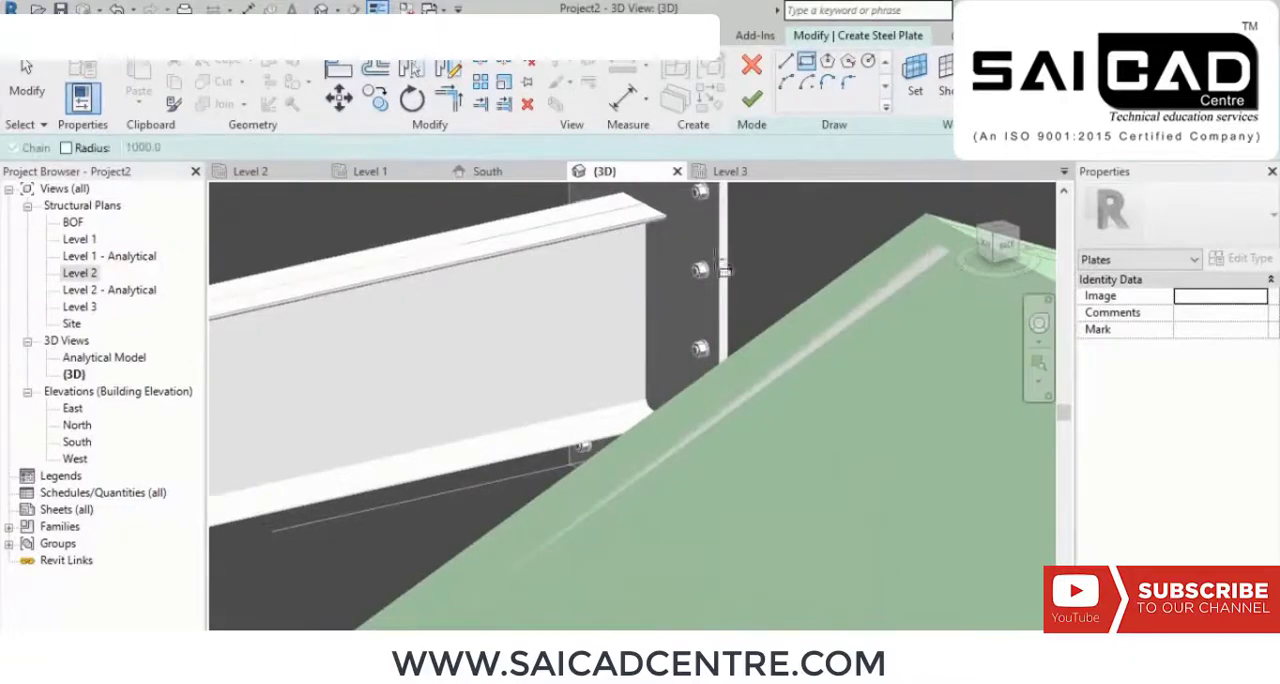
click(641, 237)
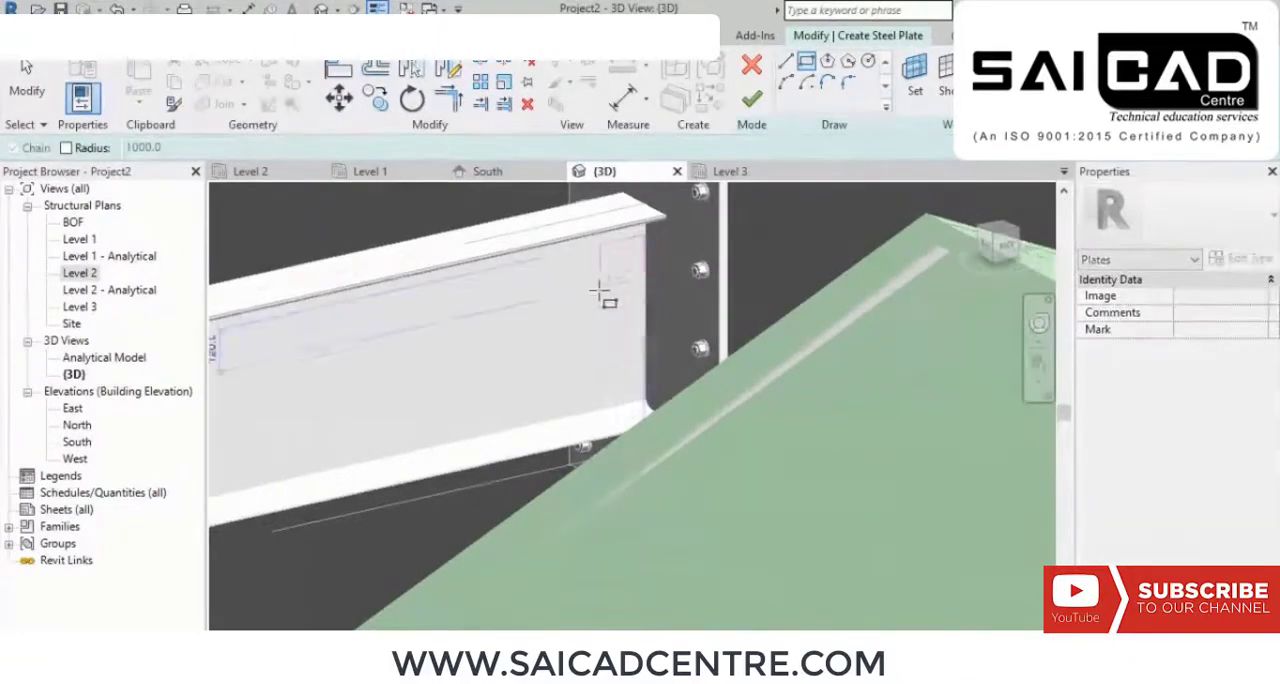
click(365, 452)
click(751, 98)
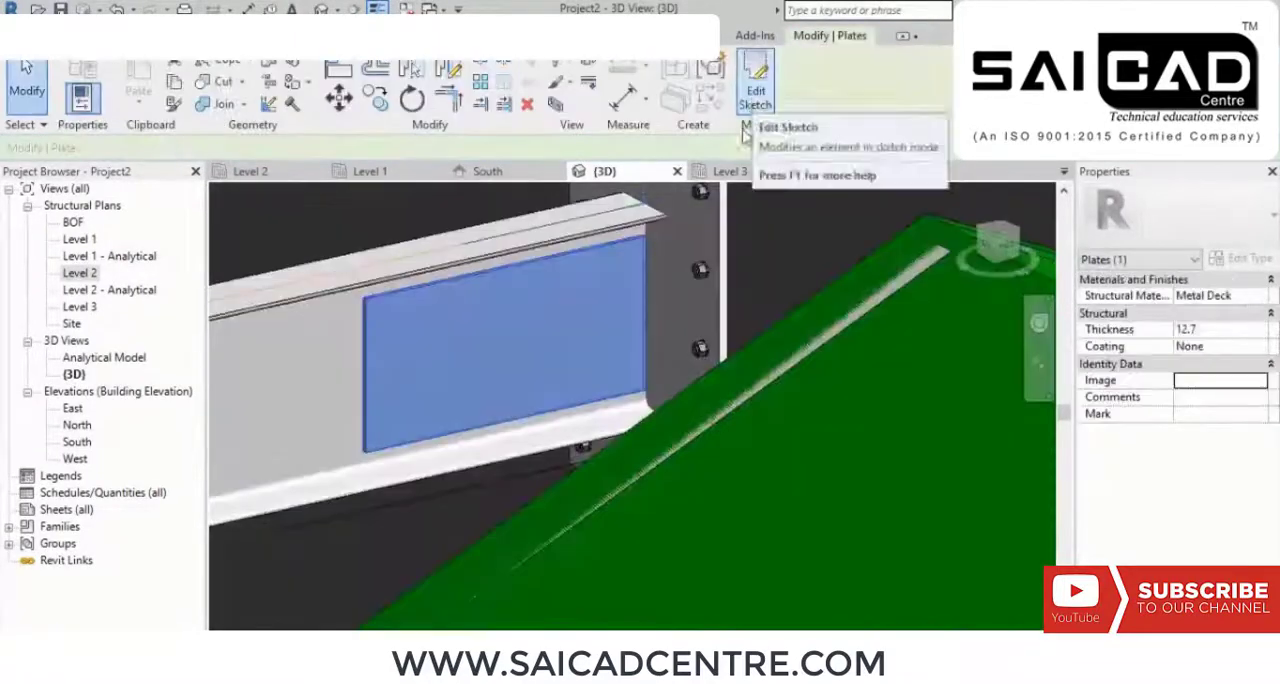
Step: Try to align the web plate's end edge with the anchored end plate
shift+middle_drag(641, 341, 606, 374)
scroll(672, 292, up, 2)
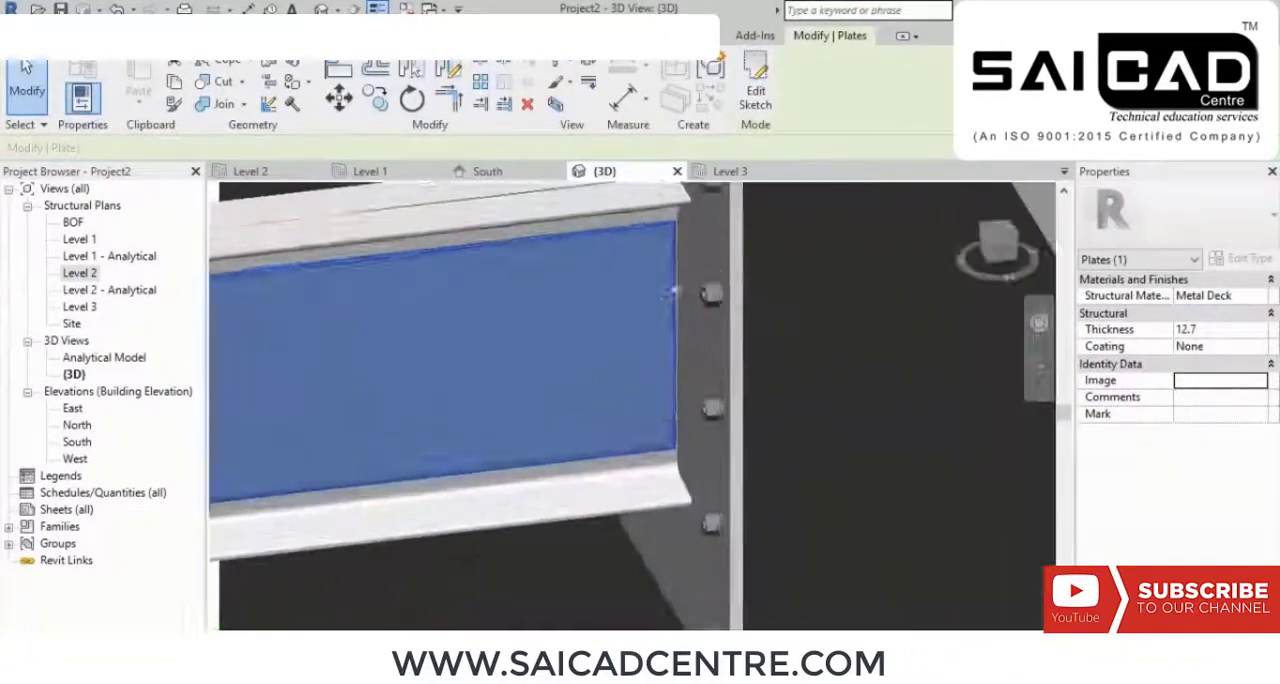
scroll(673, 292, up, 2)
click(339, 69)
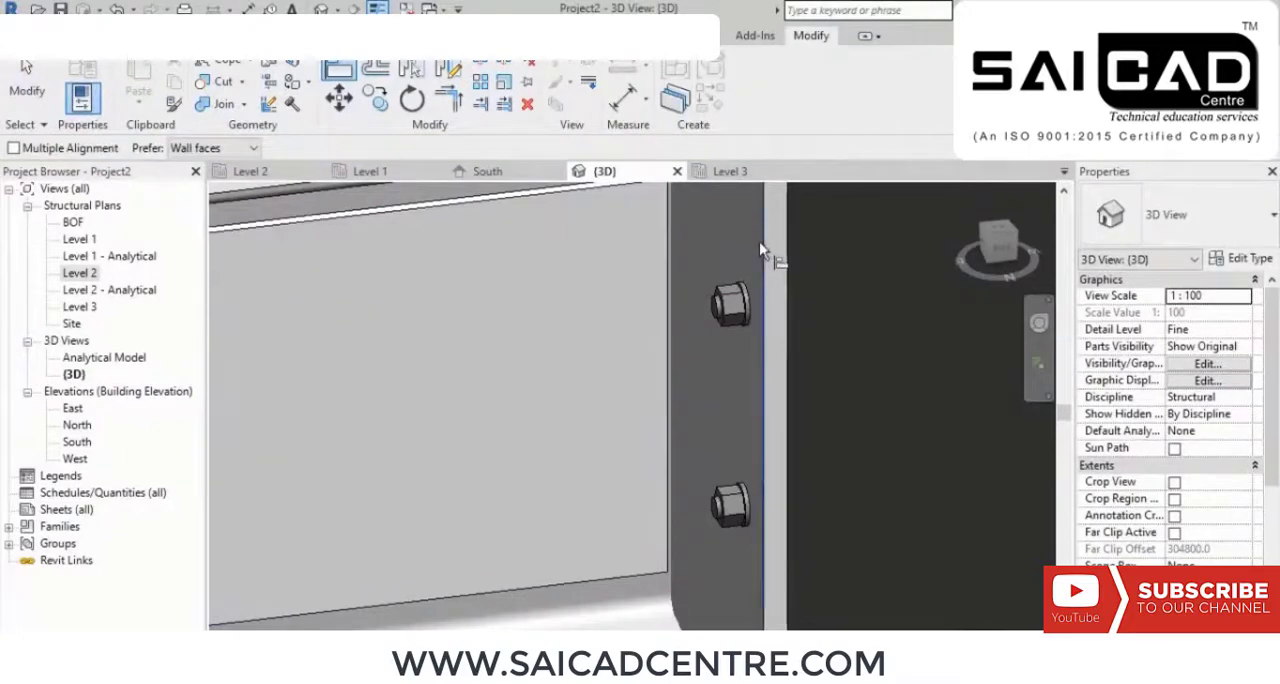
shift+middle_drag(737, 261, 663, 254)
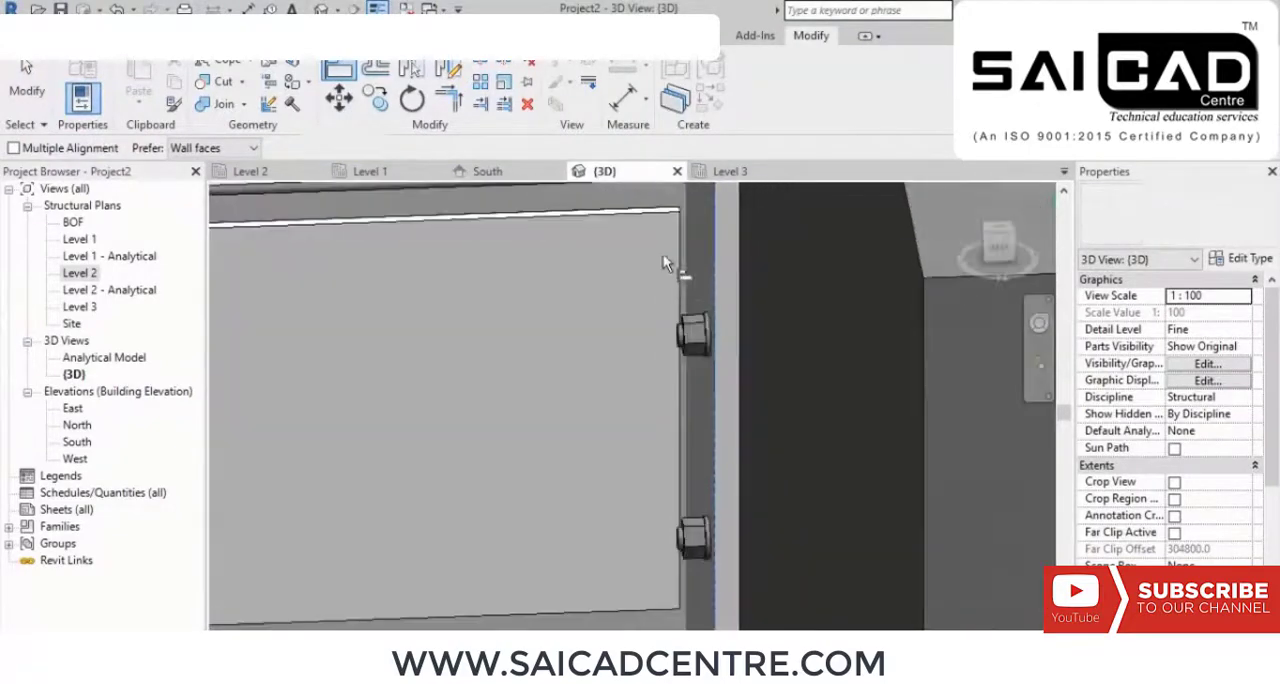
click(681, 236)
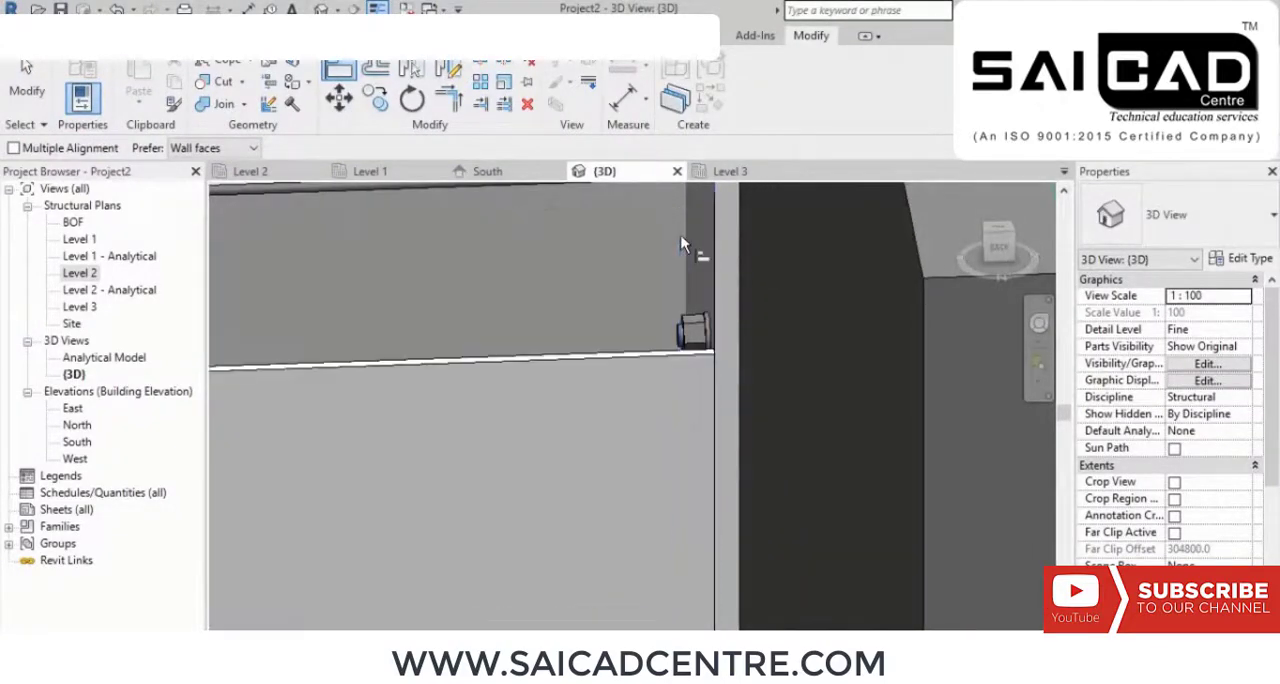
scroll(657, 237, down, 3)
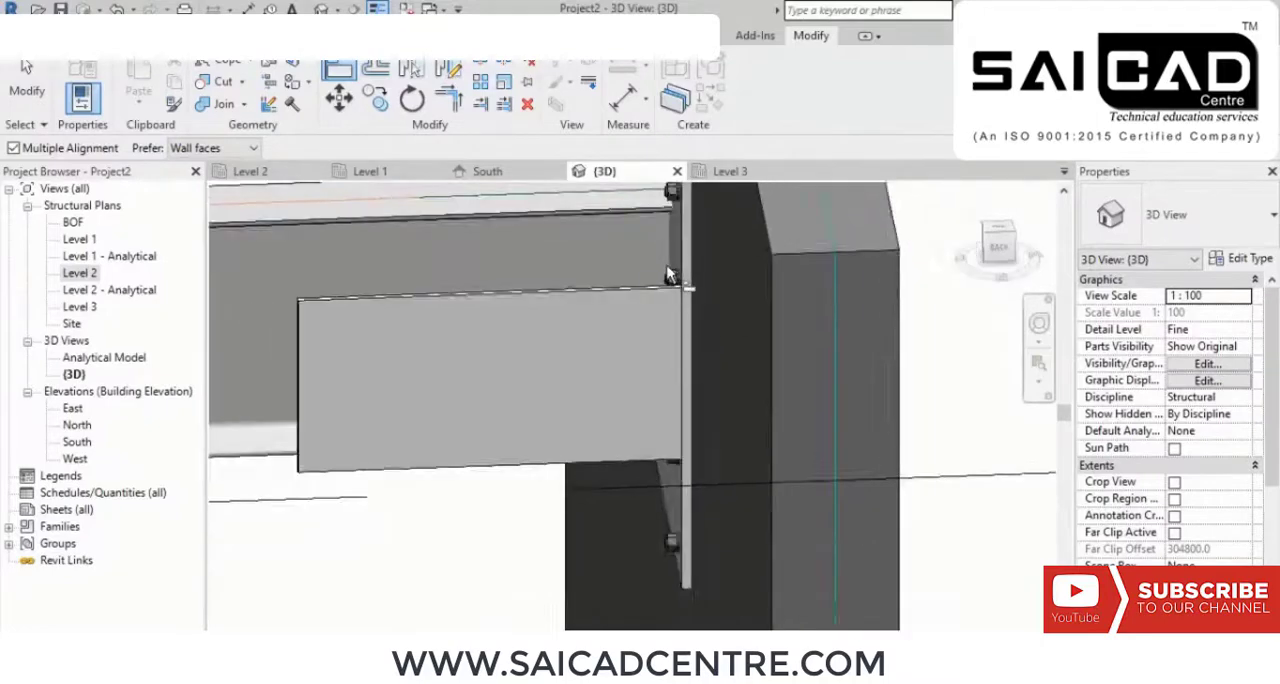
Step: Undo the plate alignment and return to the web plate's rectangular sketch
key(ctrl+z)
key(ctrl+z)
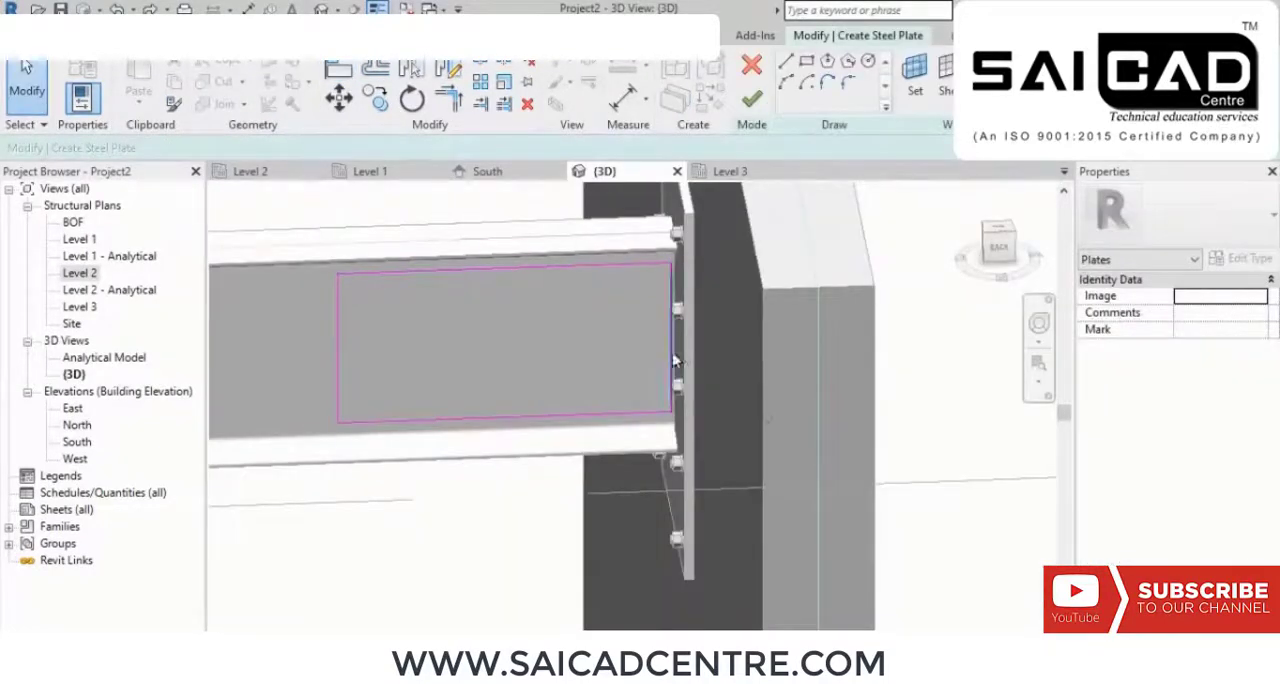
scroll(675, 330, up, 3)
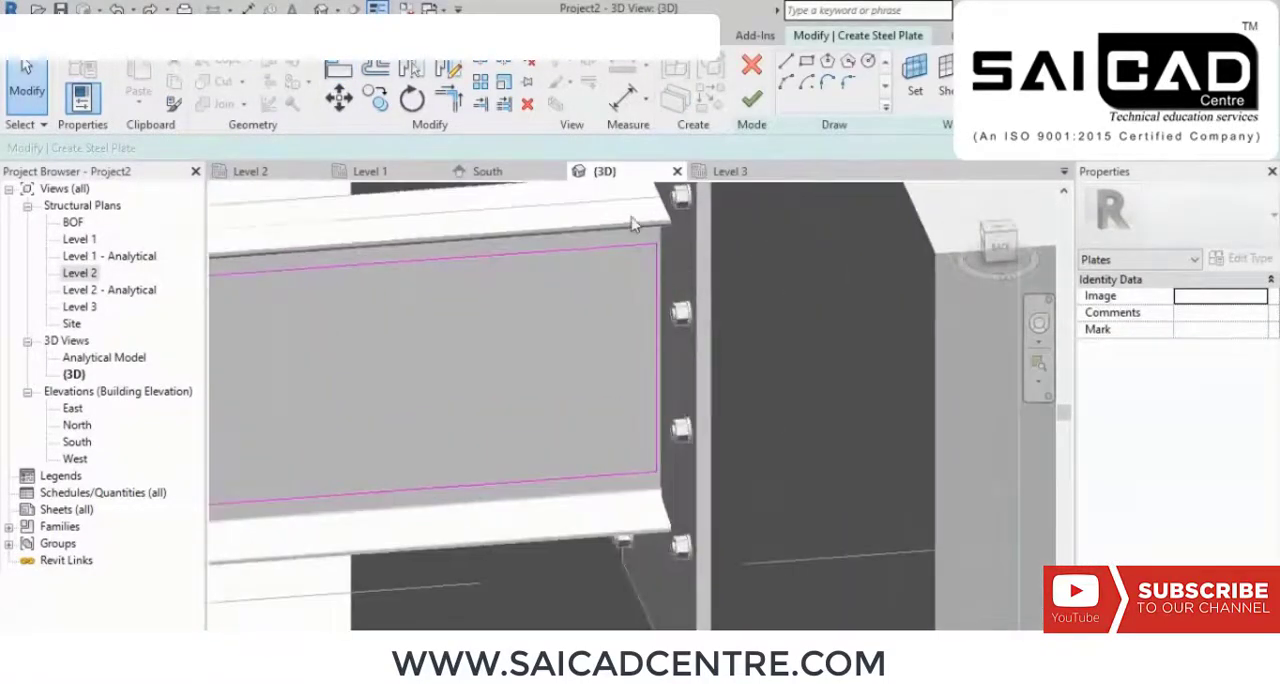
Step: Align the end line of the web plate's sketch with the face of the anchored end plate and finish the plate
click(998, 250)
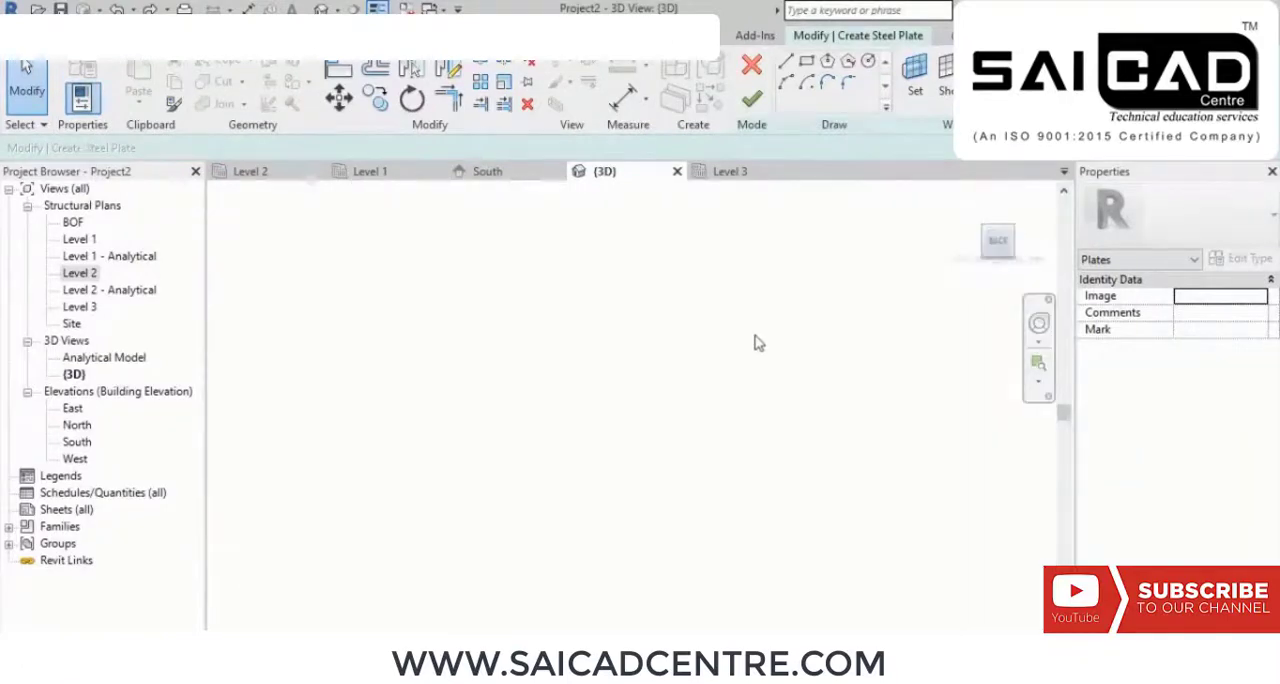
scroll(735, 380, up, 6)
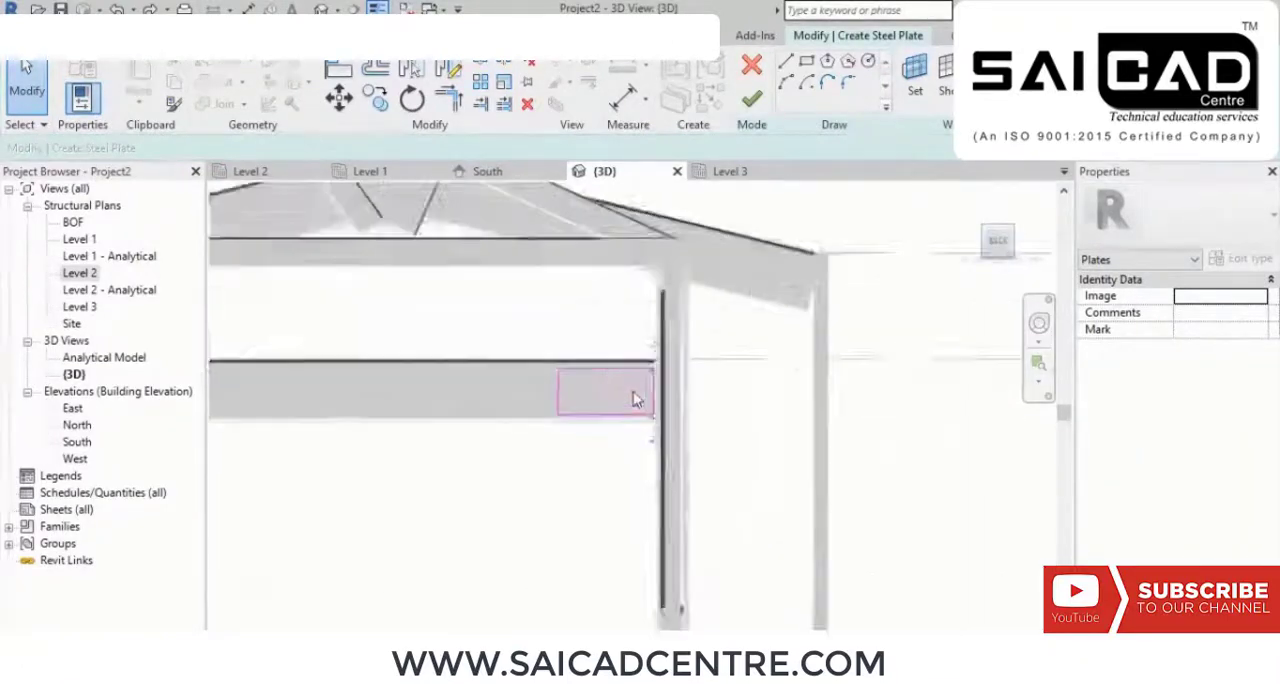
scroll(637, 399, up, 4)
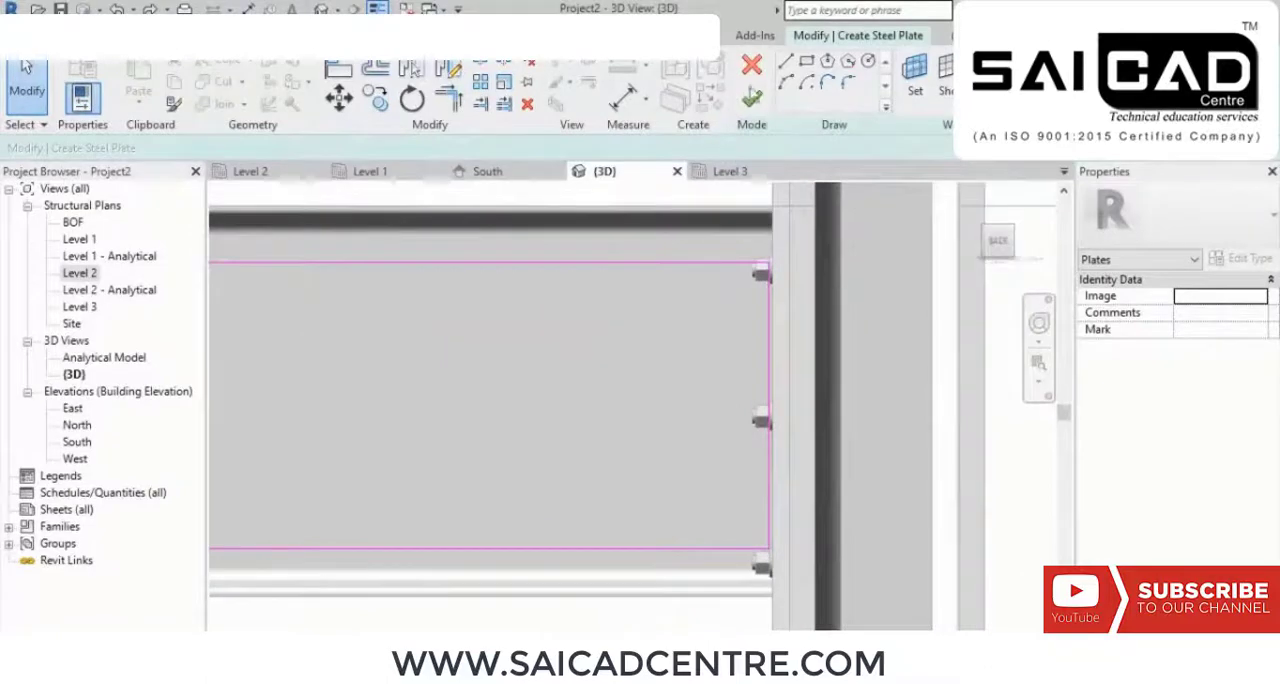
click(339, 68)
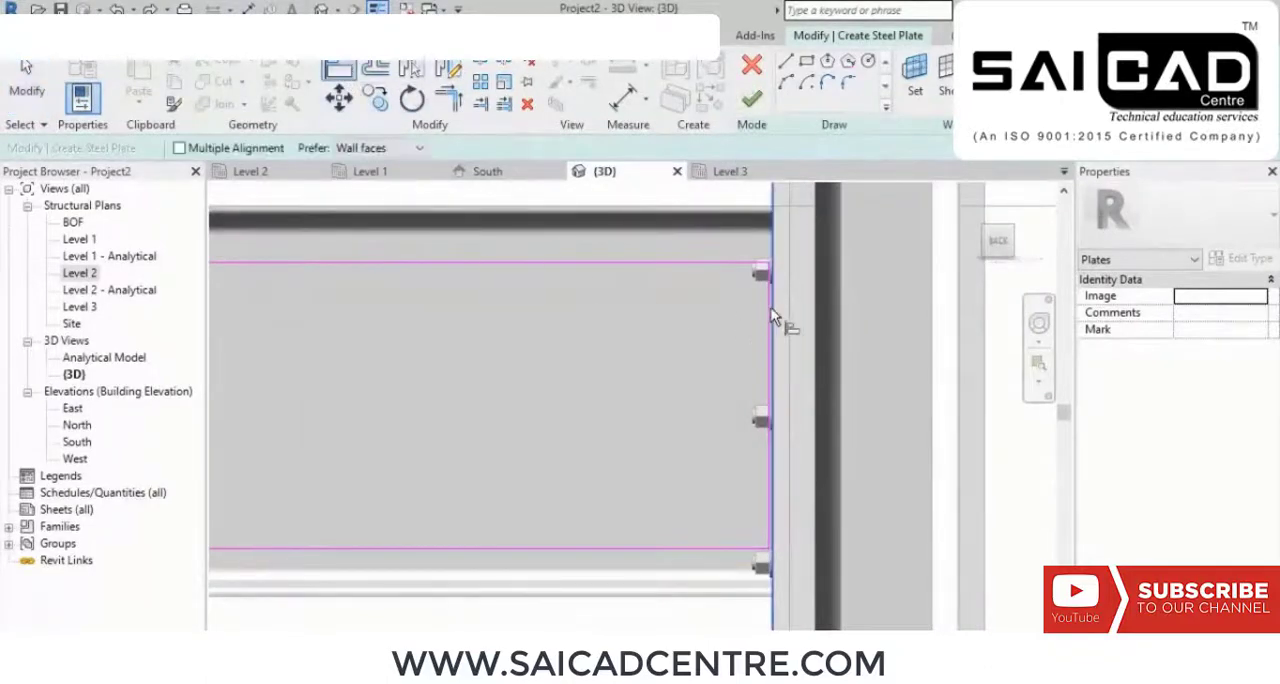
scroll(705, 290, down, 3)
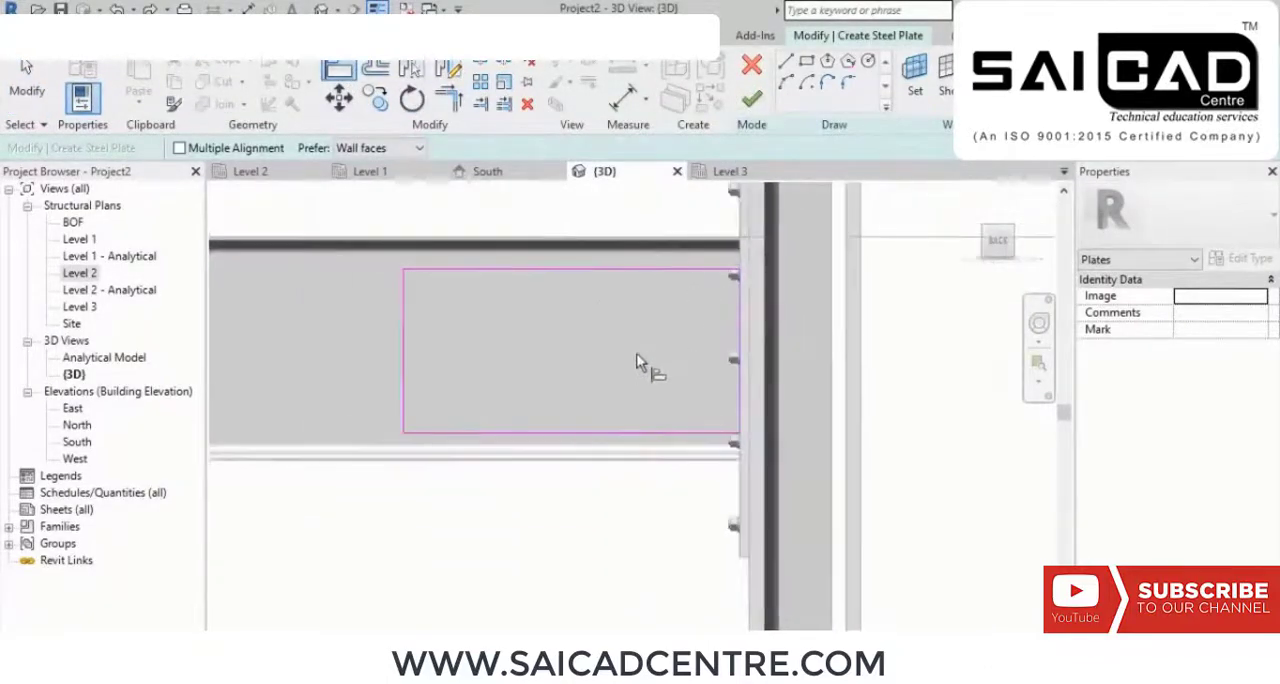
click(751, 100)
shift+middle_drag(550, 452, 631, 532)
scroll(517, 349, up, 1)
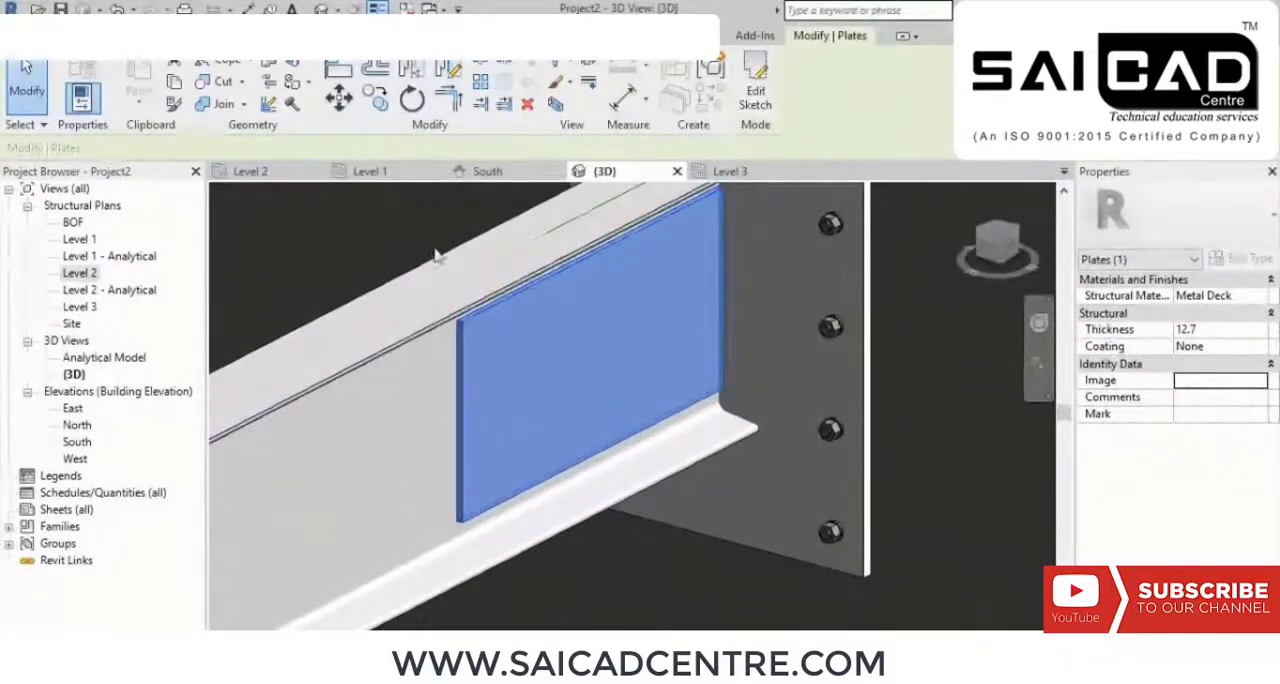
scroll(447, 262, down, 4)
key(Escape)
scroll(527, 330, up, 5)
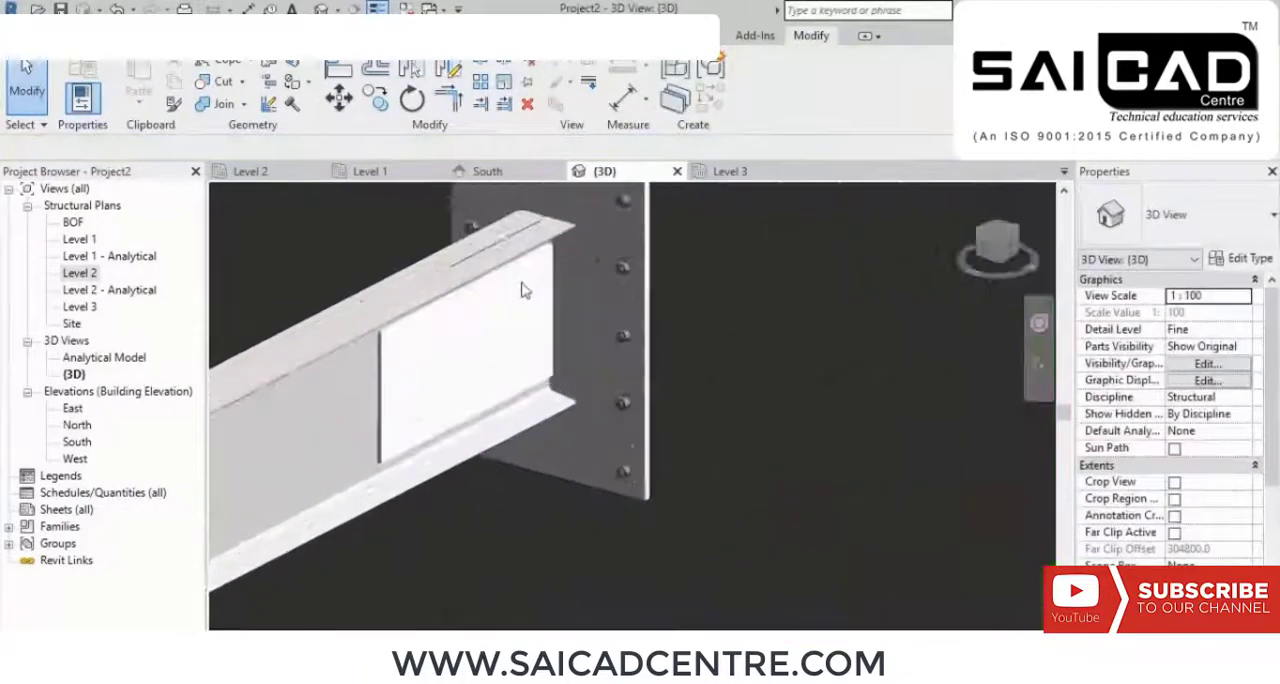
Step: Bolt the web plate to the beam with a rectangular bolt pattern about 760 by 300 mm, just inside the plate's edges
click(195, 36)
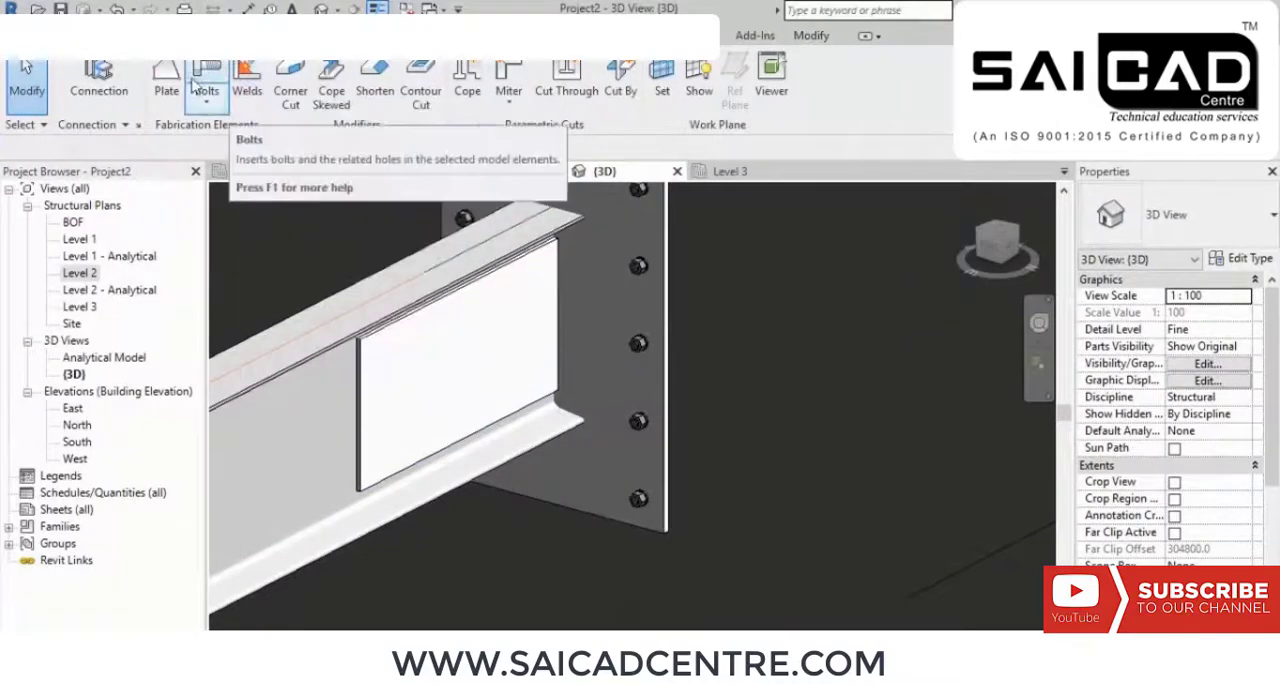
click(363, 359)
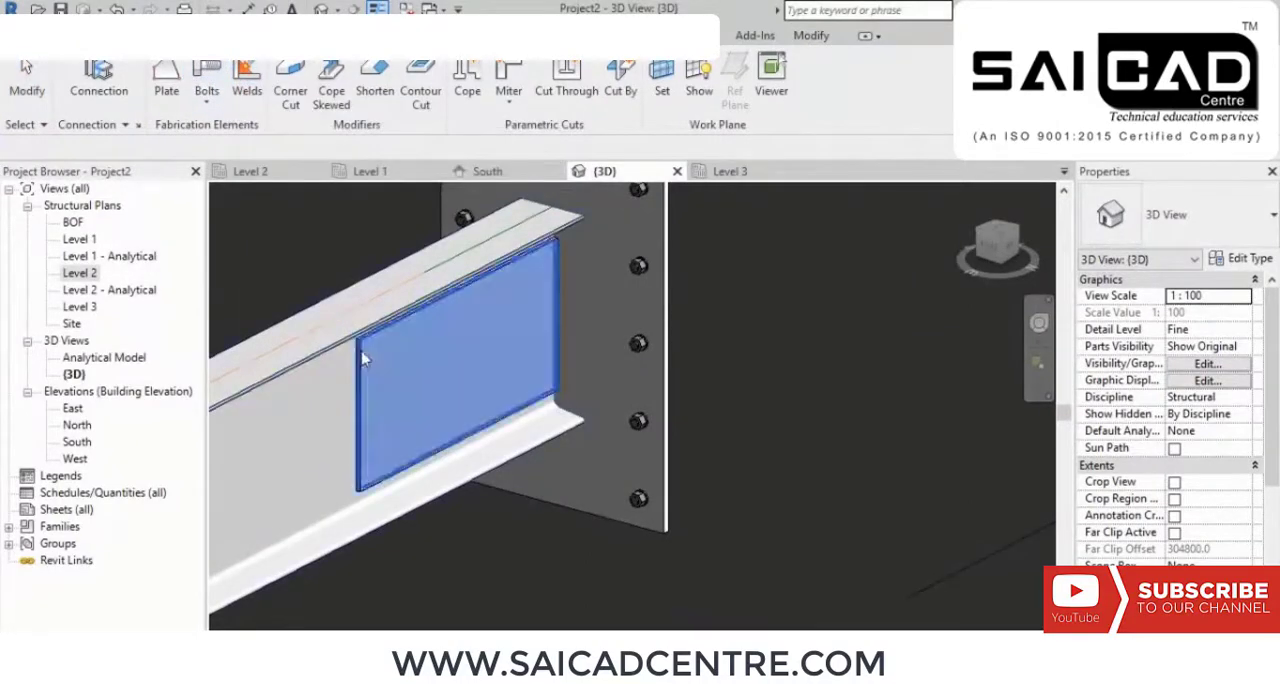
click(336, 343)
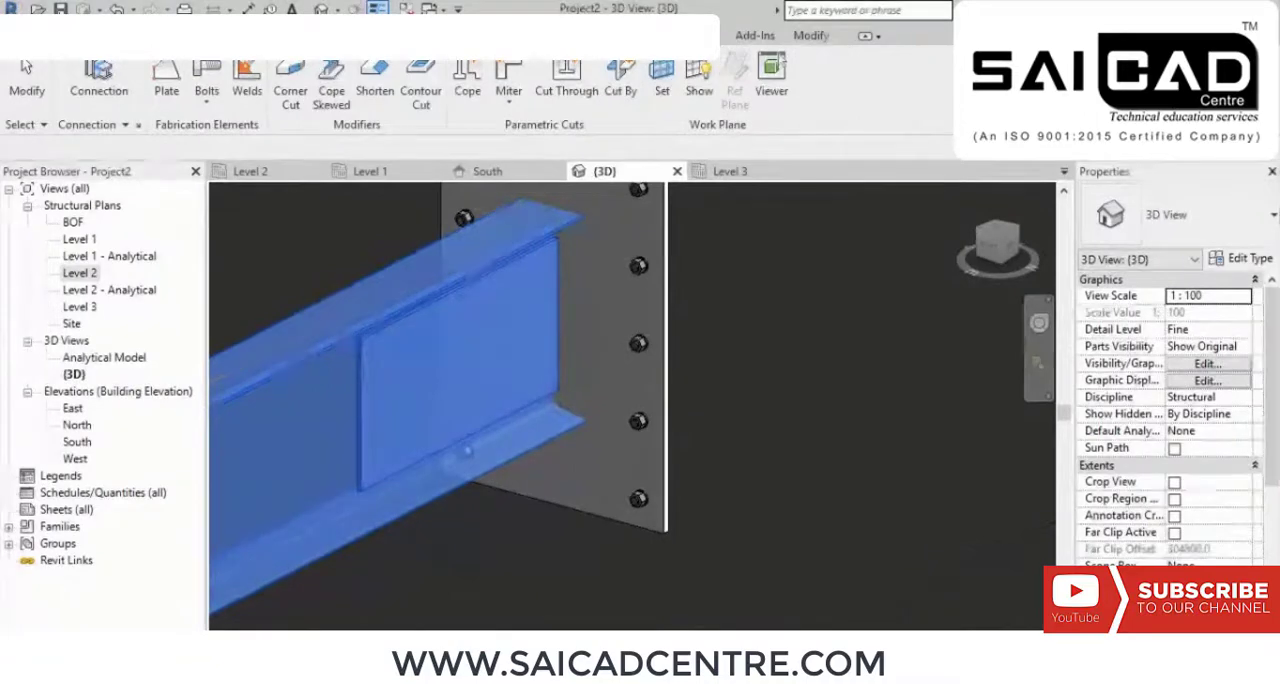
key(Return)
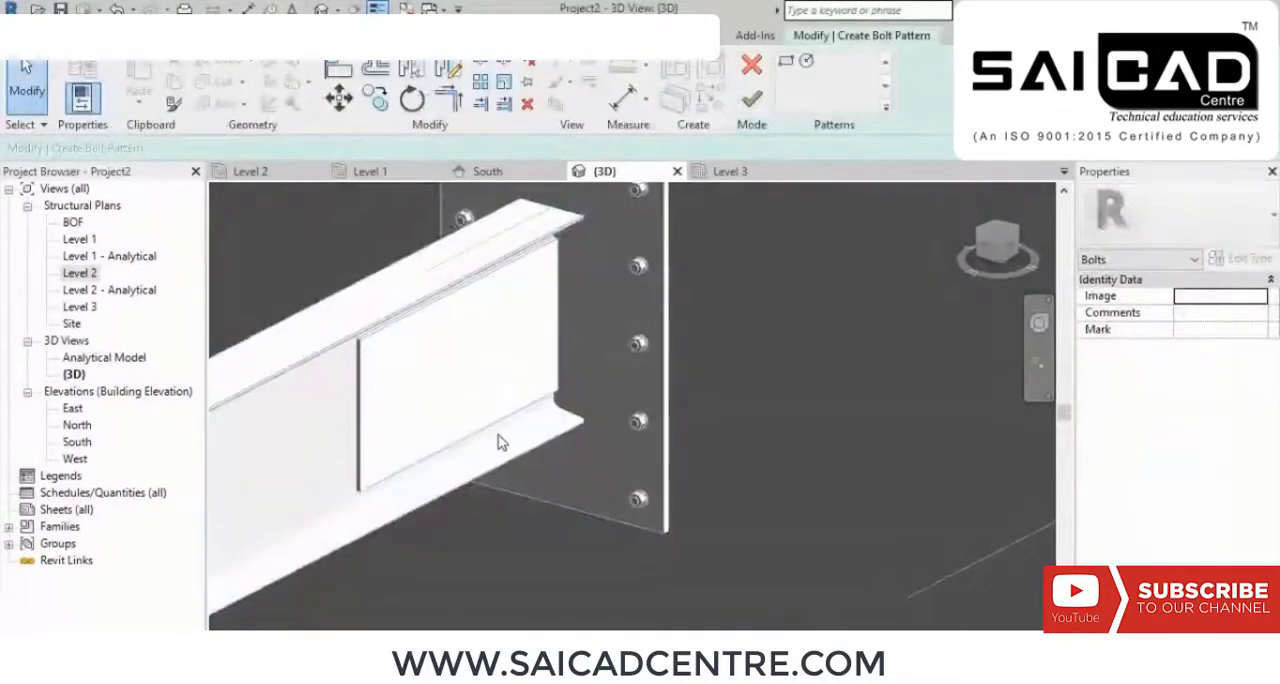
click(785, 62)
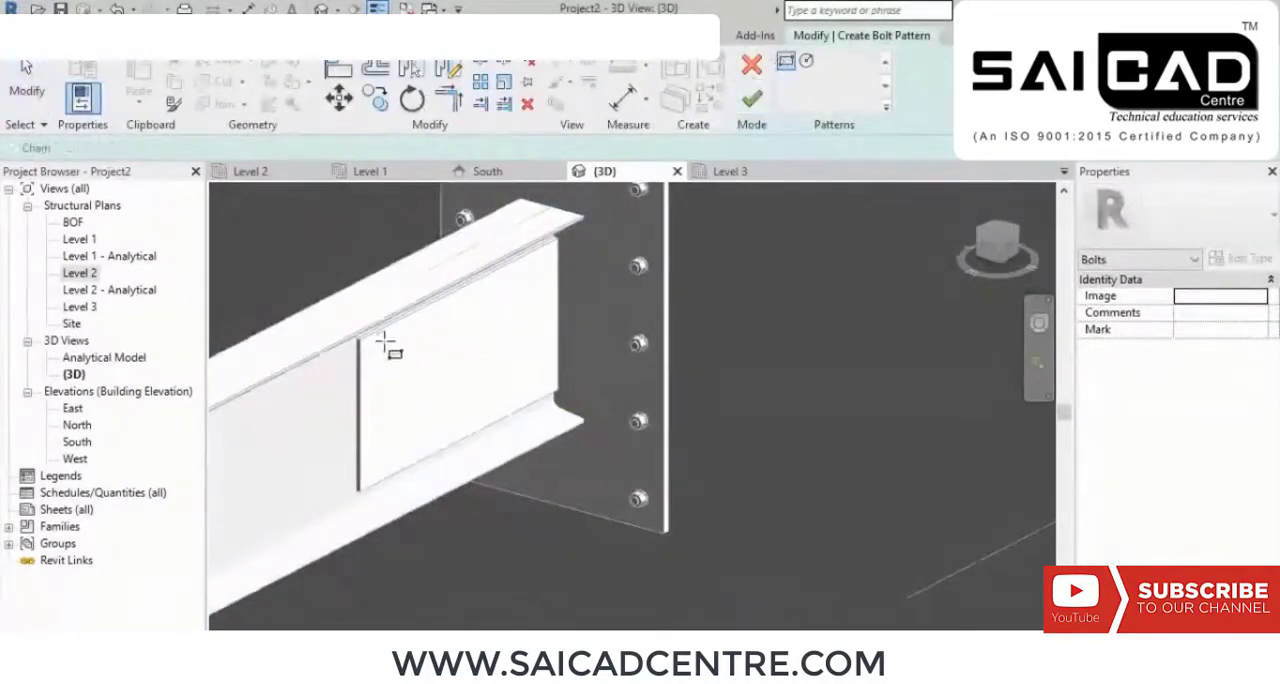
click(377, 349)
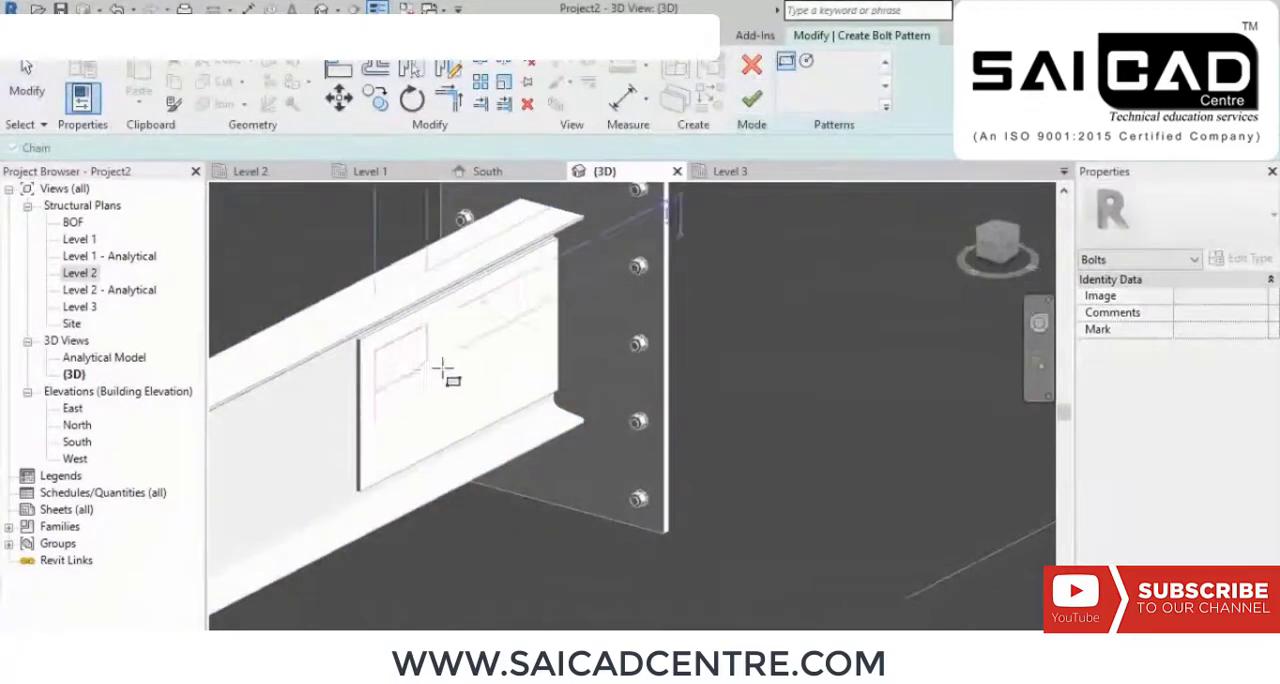
click(540, 370)
click(751, 98)
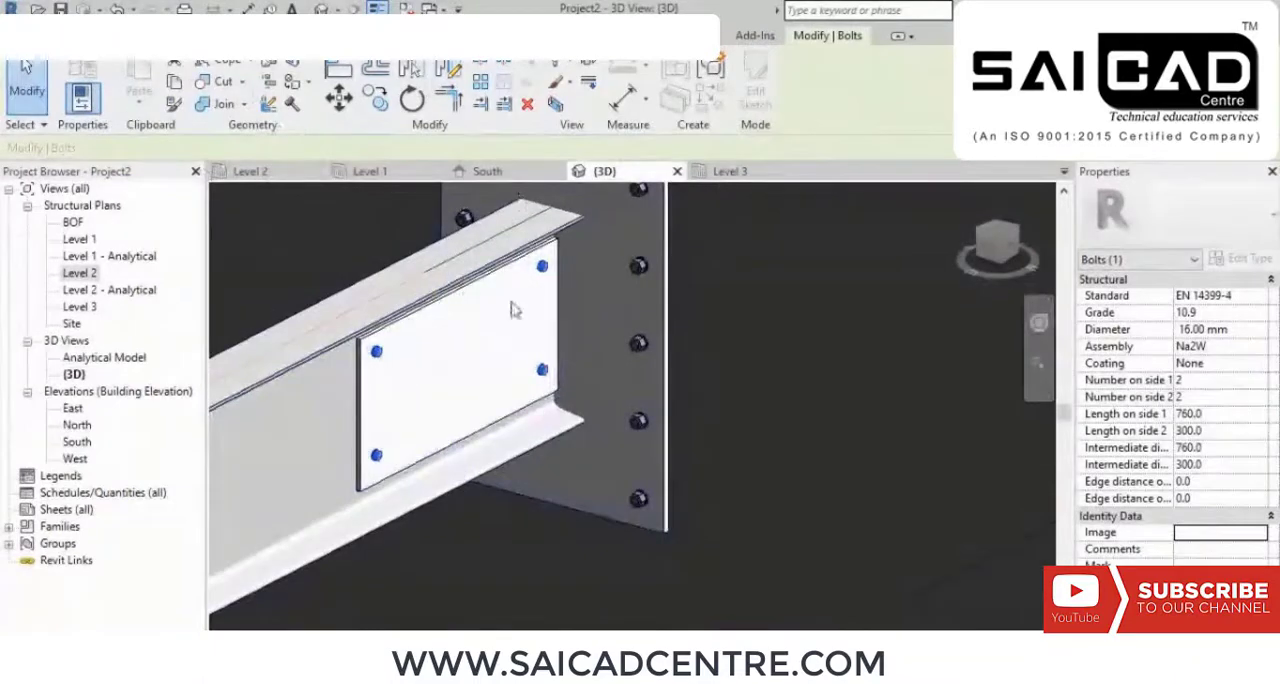
Step: Set the web plate's bolt pattern to 3 bolts on side 1 and 5 on side 2
click(1194, 382)
double_click(1194, 382)
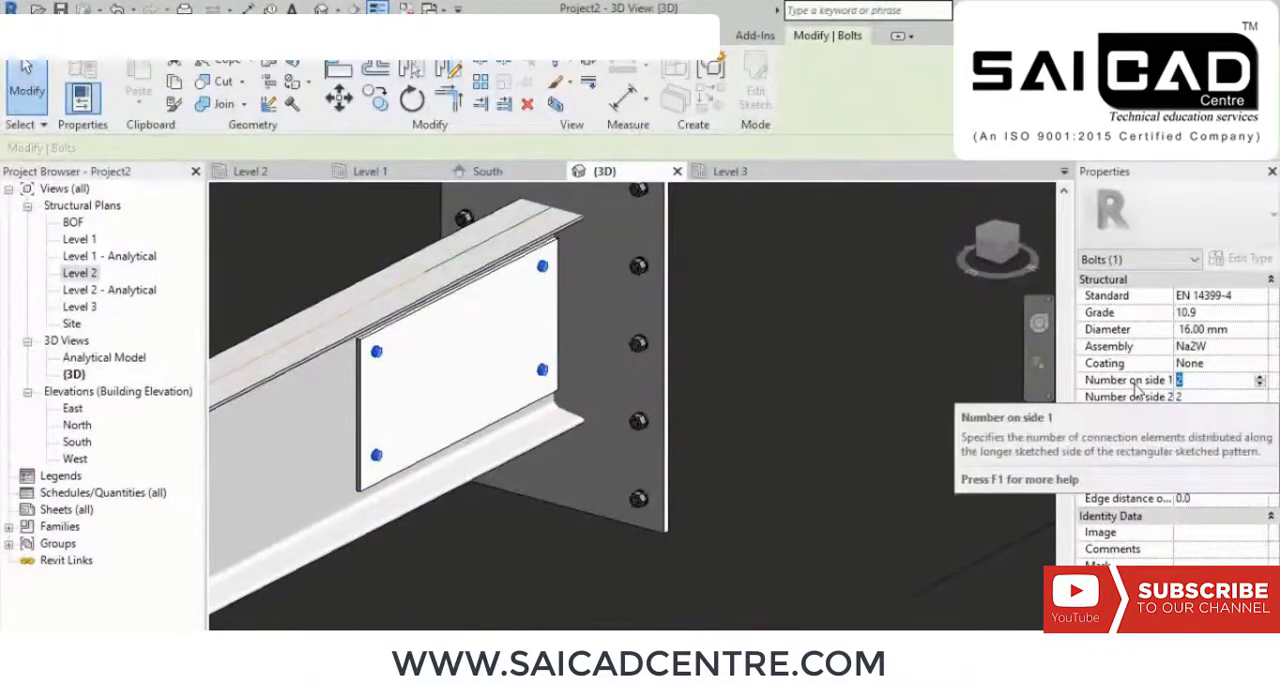
text(3)
key(Tab)
text(5)
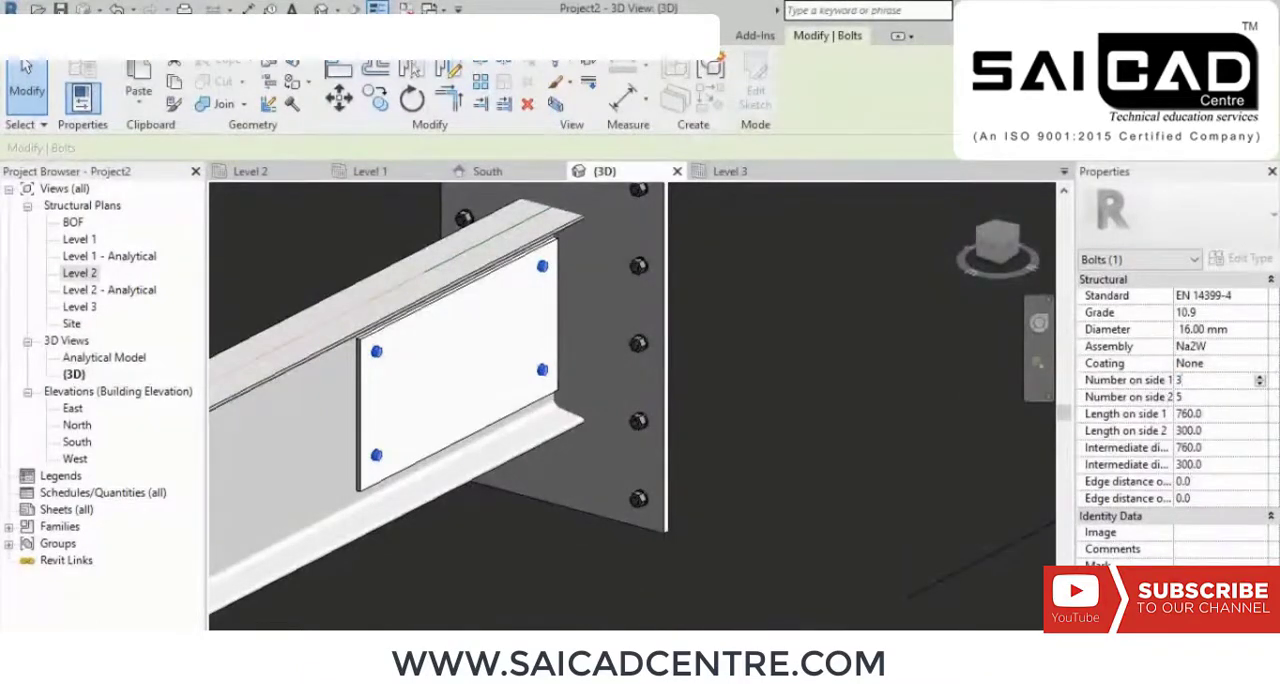
key(Return)
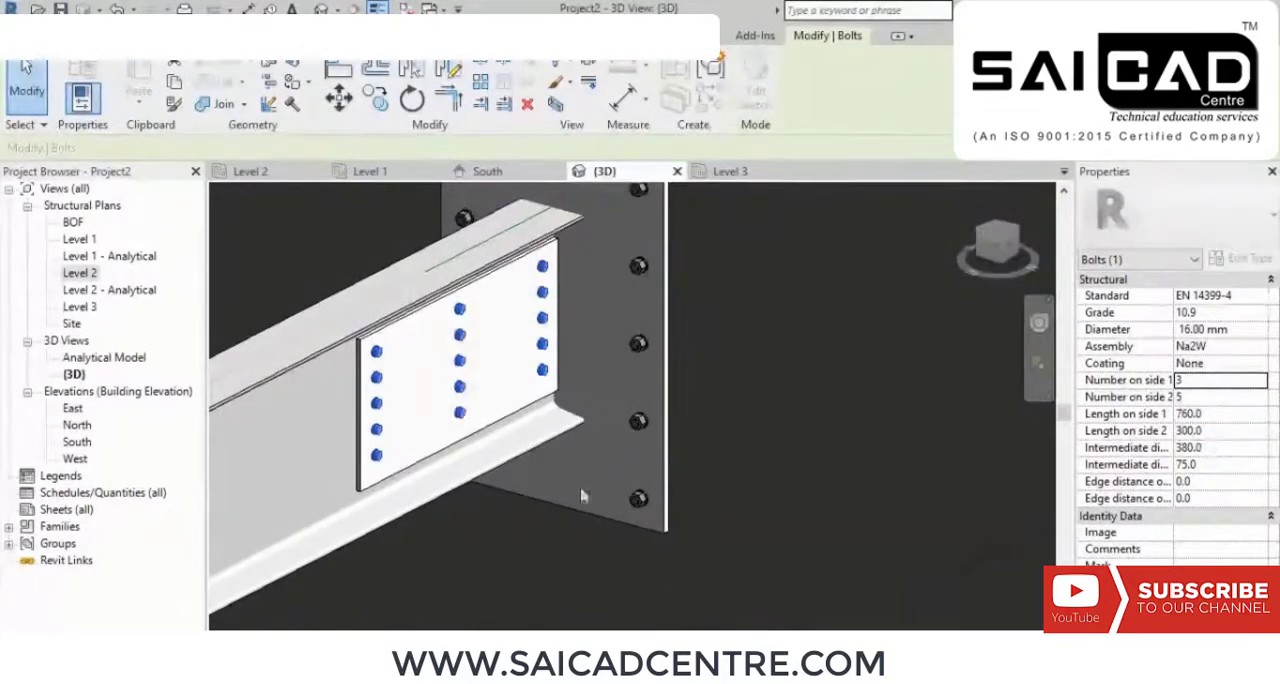
Step: Change the web plate's bolt pattern to 5 bolts on side 1 and 3 on side 2, and deselect it
click(1207, 381)
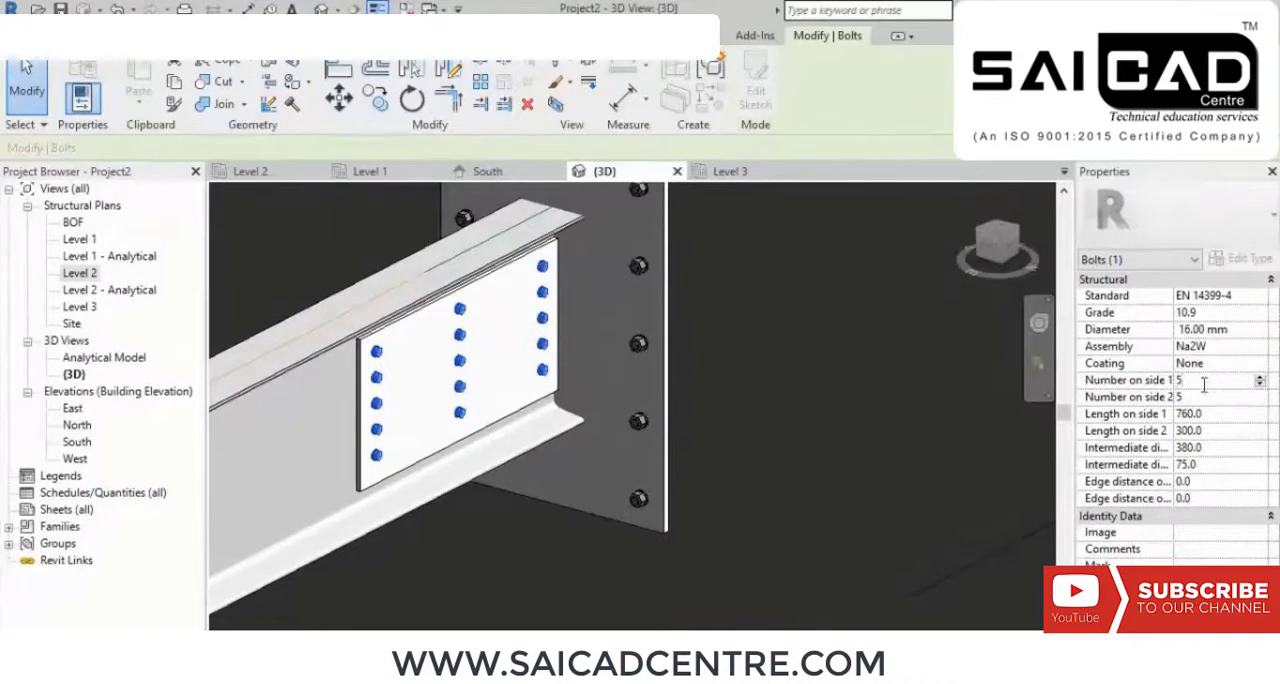
click(1200, 397)
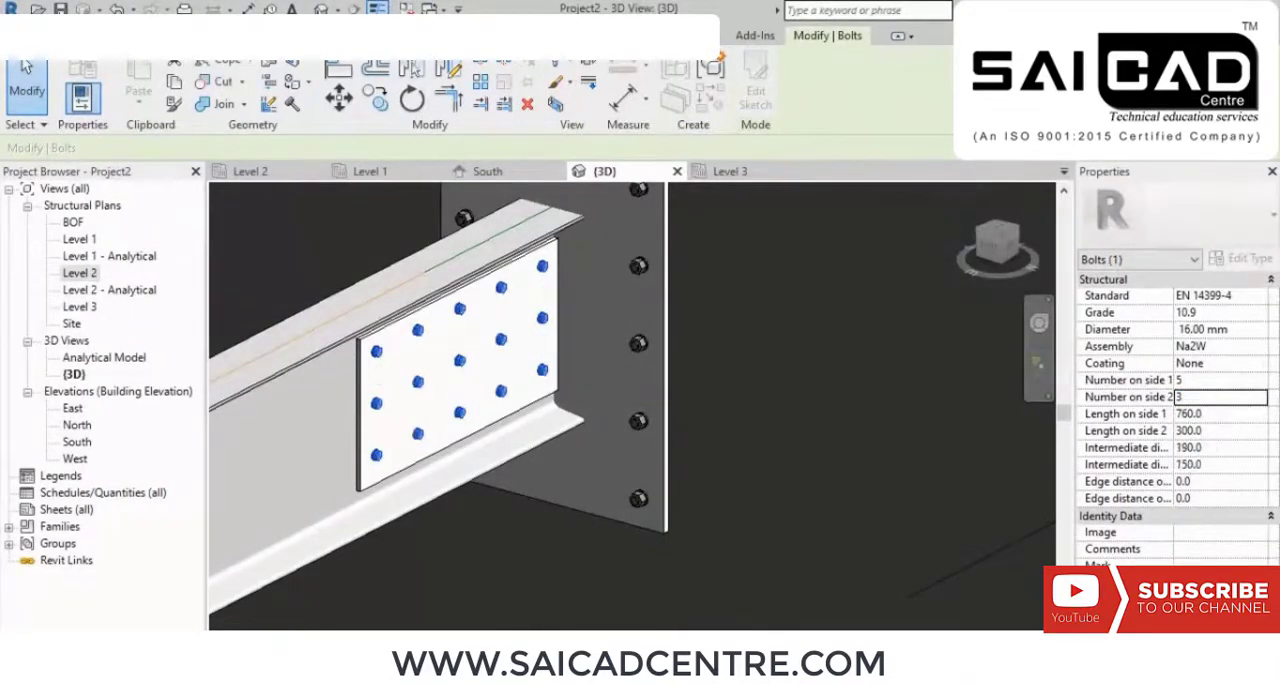
scroll(657, 401, down, 5)
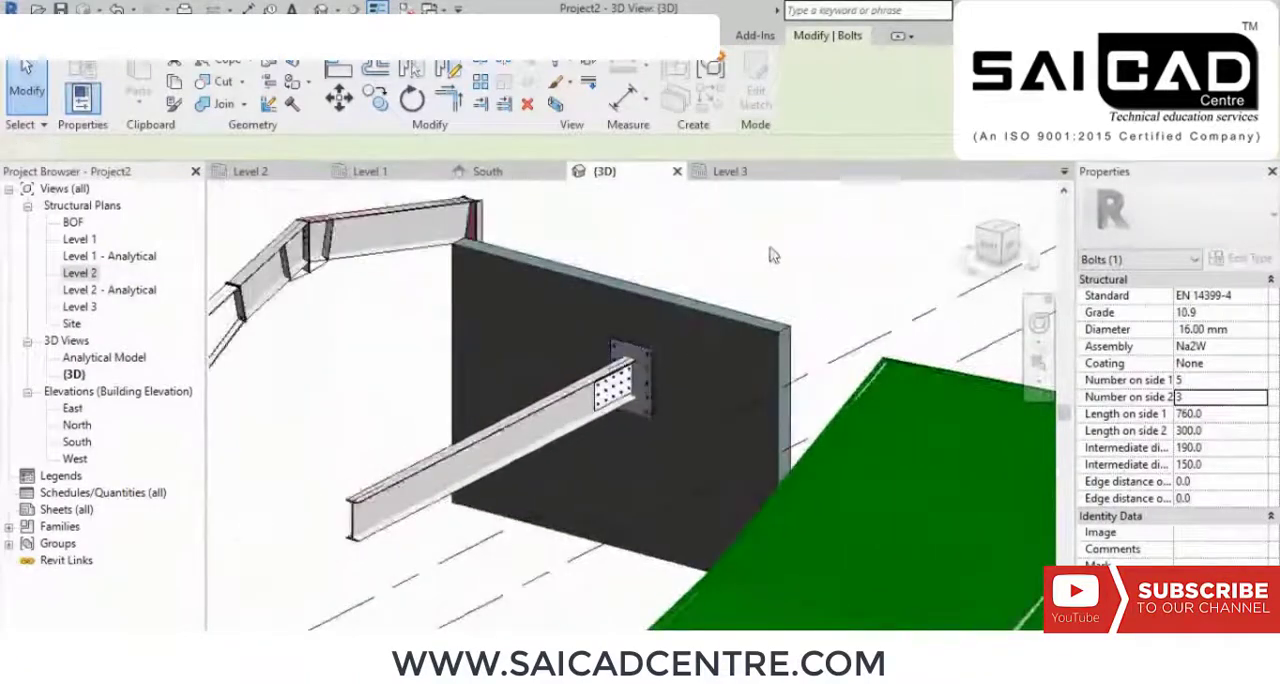
key(Escape)
shift+middle_drag(707, 424, 870, 460)
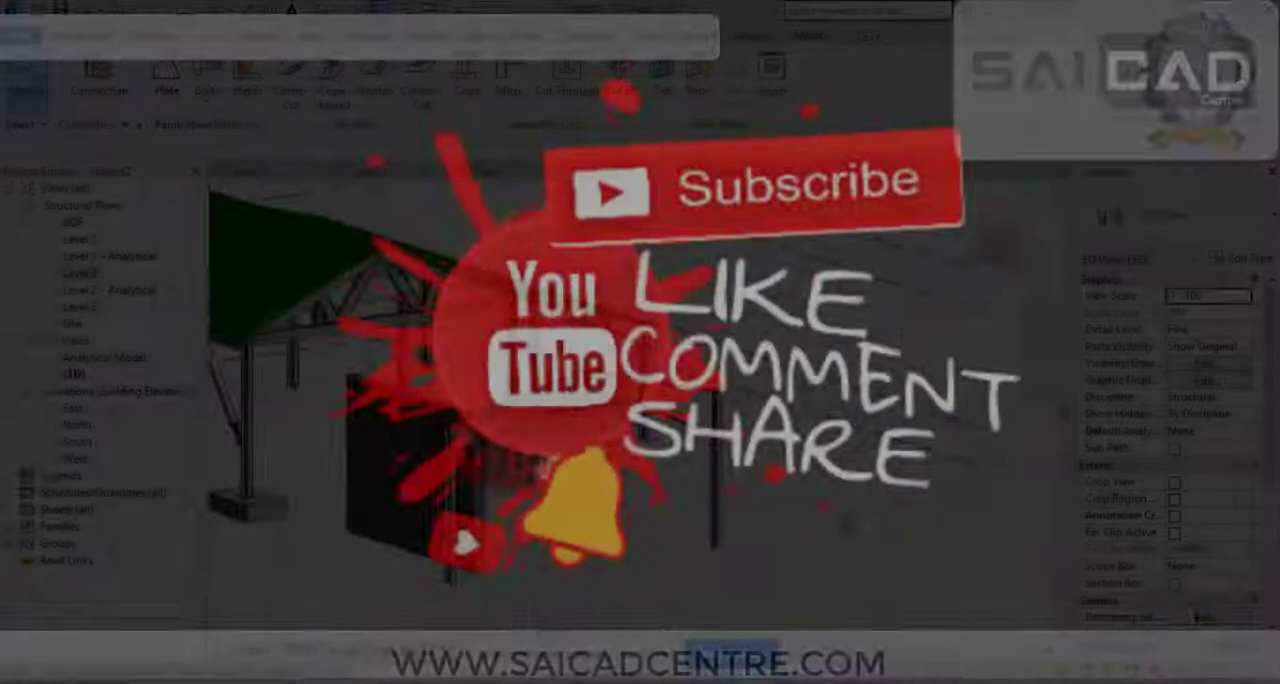
shift+middle_drag(848, 525, 727, 527)
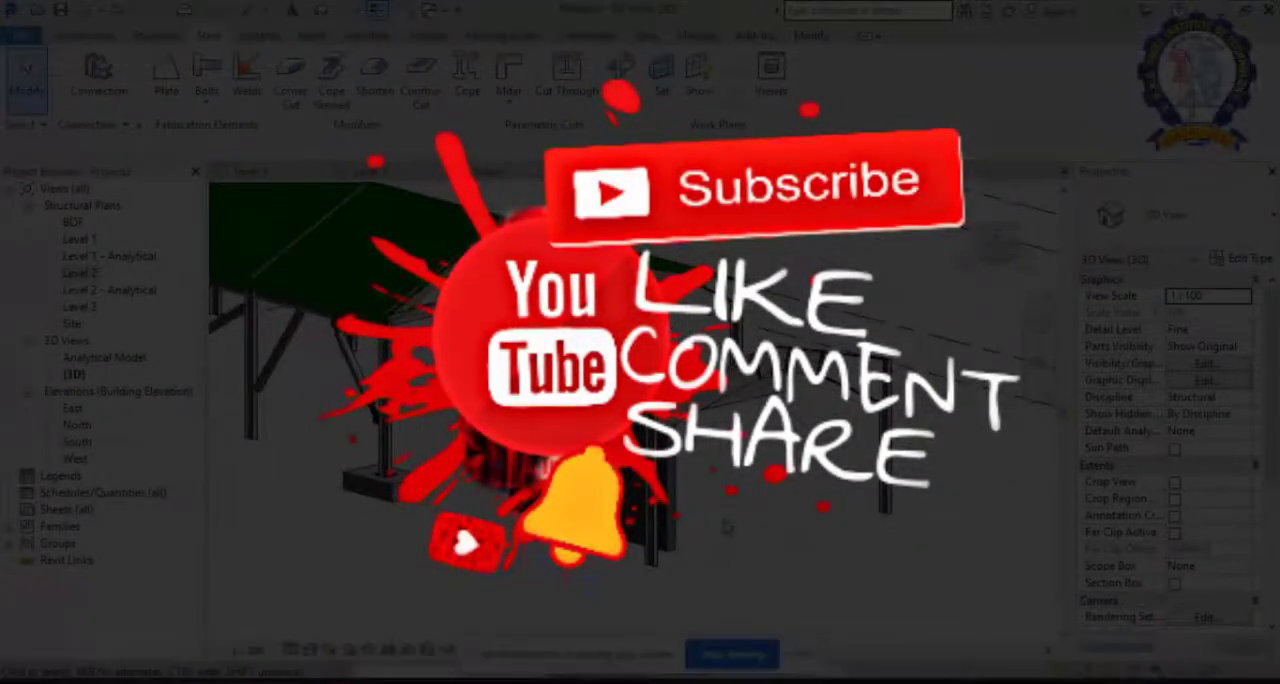